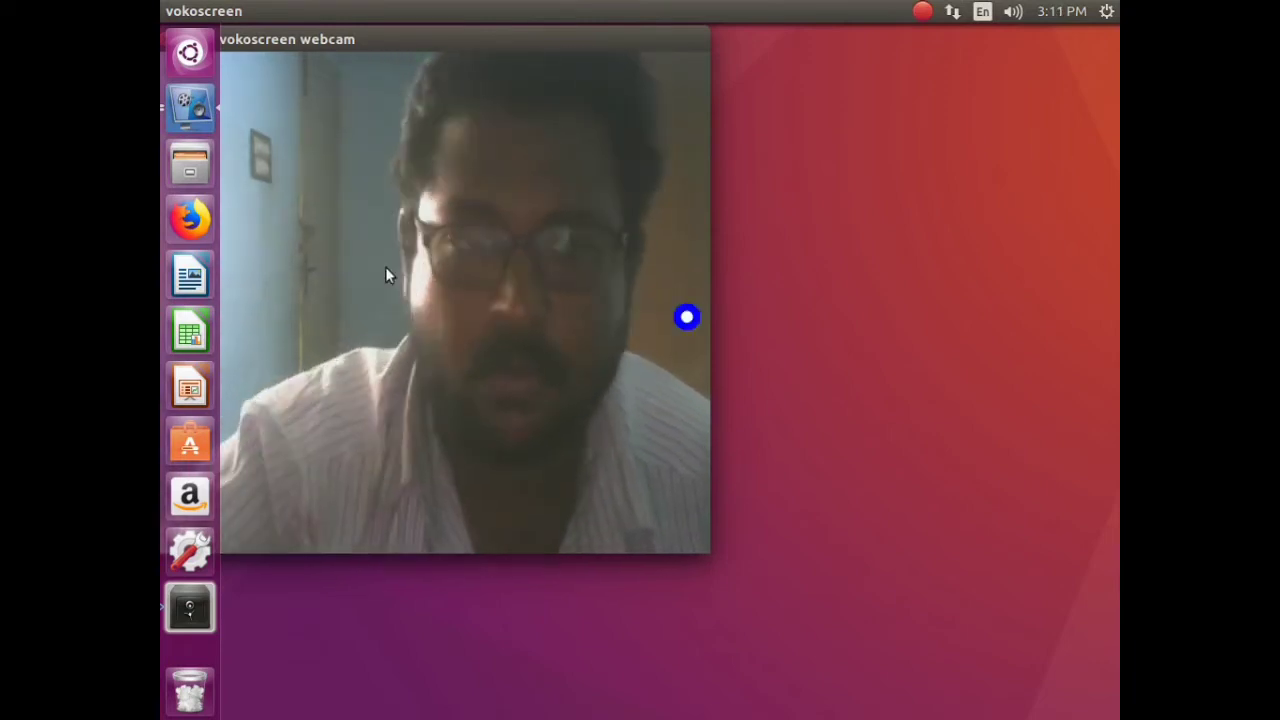
# - Stop the earlier vokoscreen screen recording
pyautogui.click(187, 106)
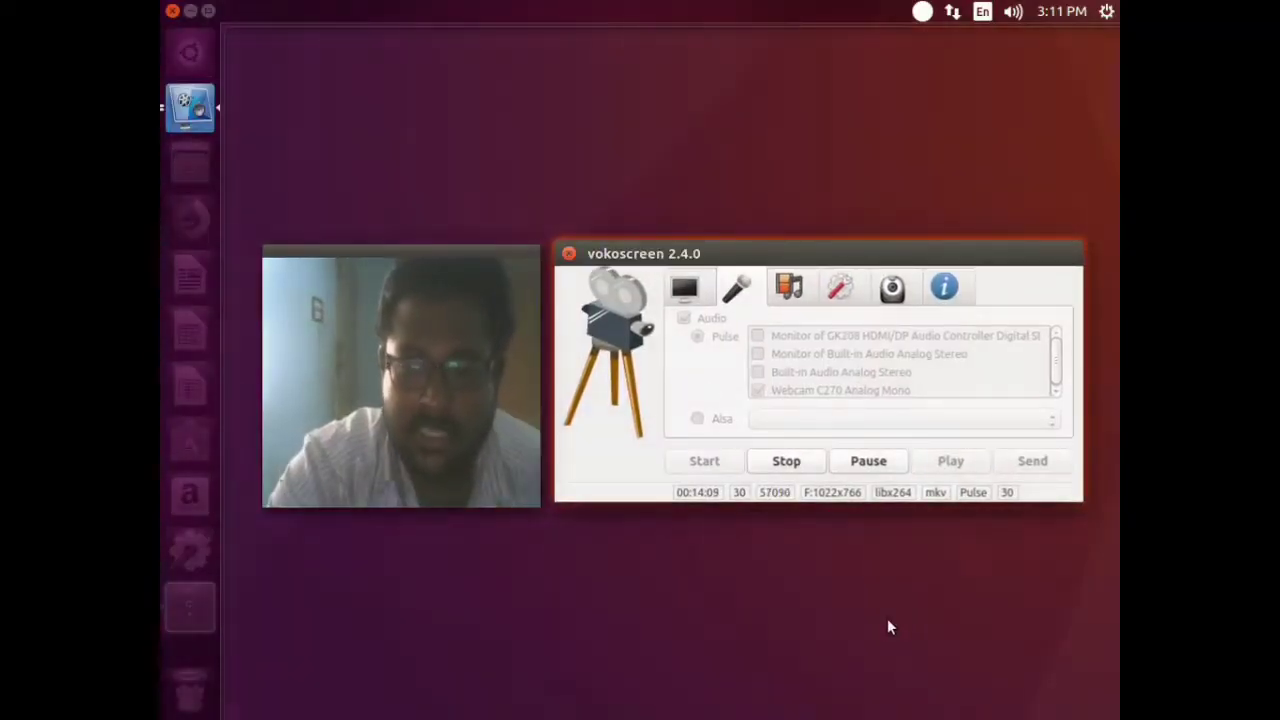
pyautogui.click(783, 466)
pyautogui.click(954, 355)
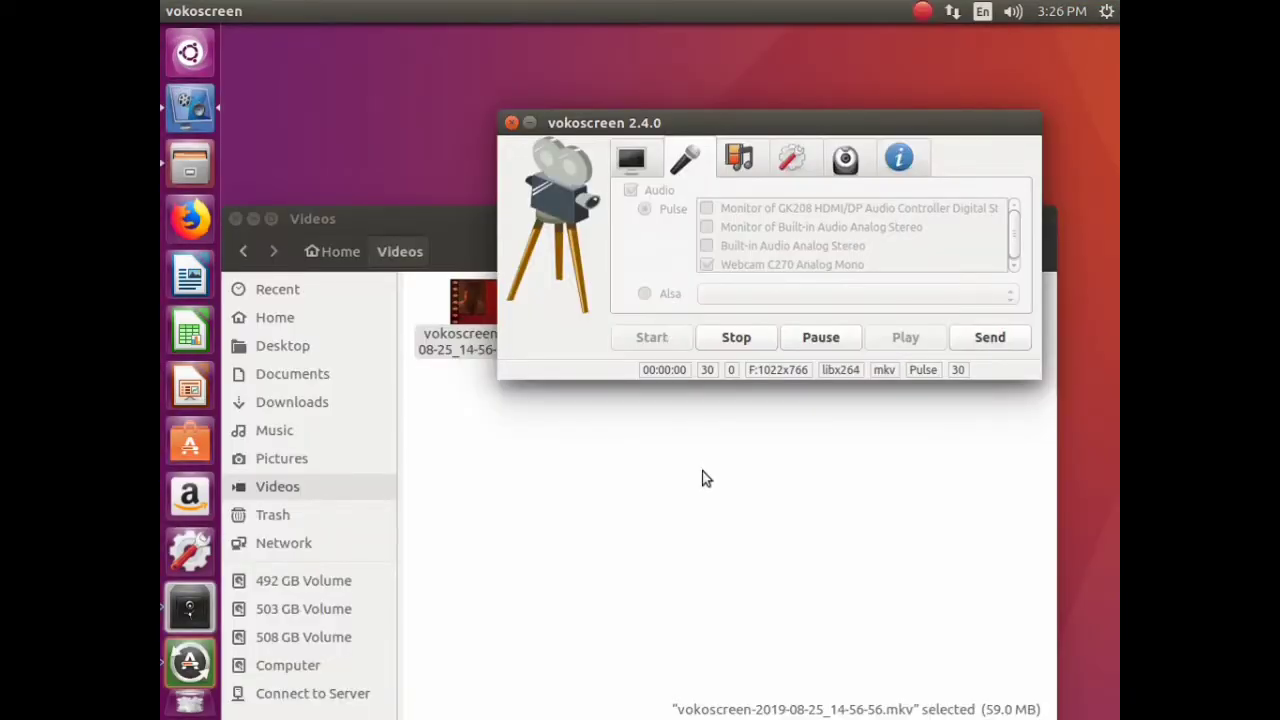
# - Close the Videos folder window and launch Firefox
pyautogui.click(599, 513)
pyautogui.click(236, 219)
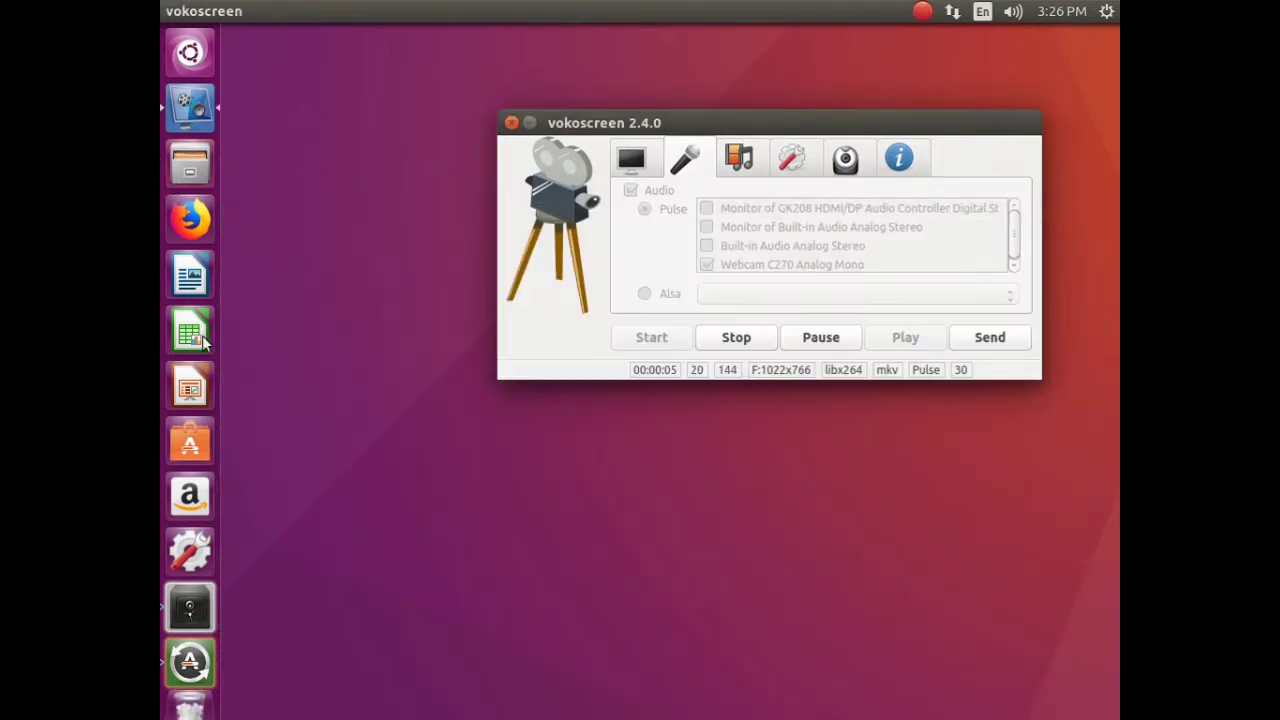
pyautogui.click(190, 219)
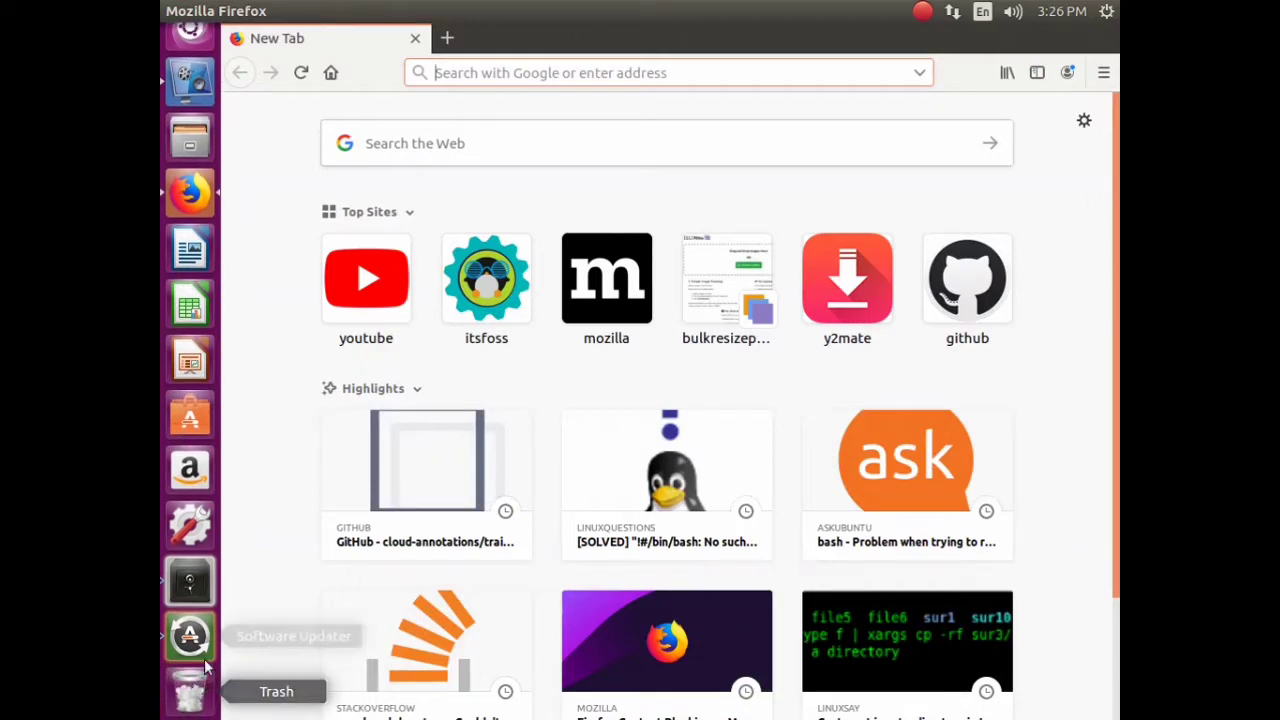
# - Start a new vokoscreen recording and close the Gmail inbox tab
pyautogui.click(190, 80)
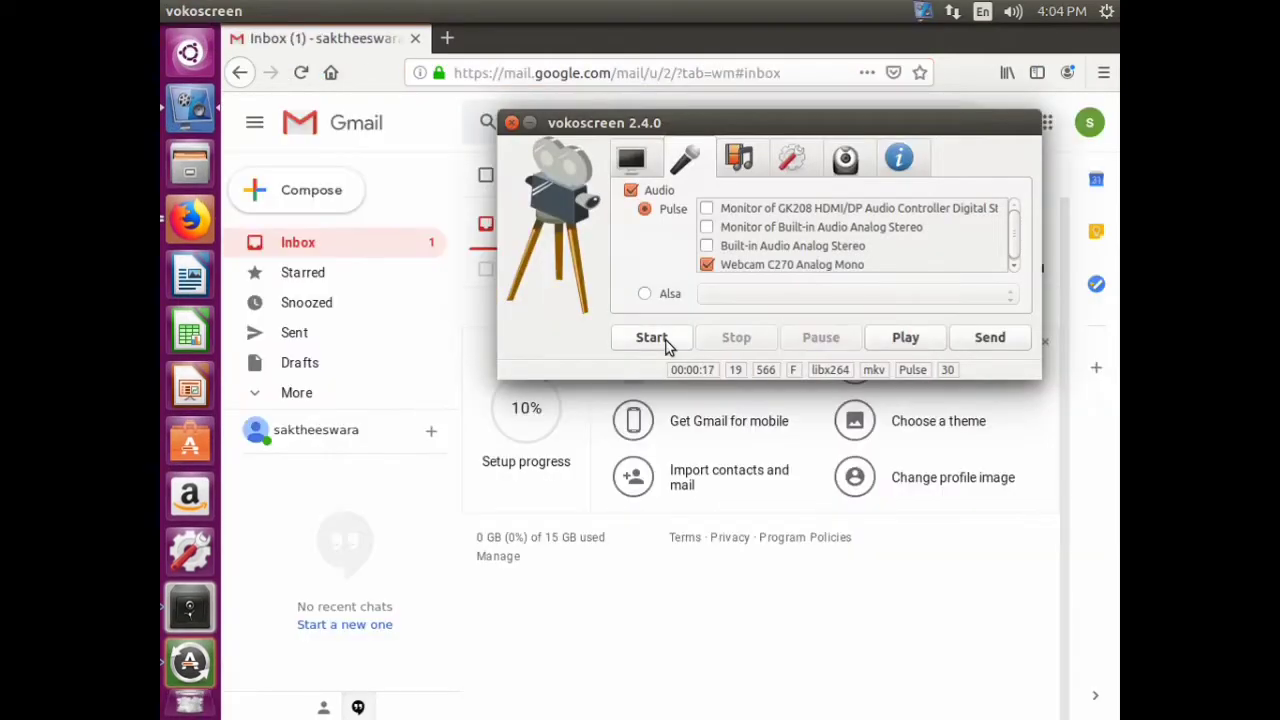
pyautogui.click(651, 338)
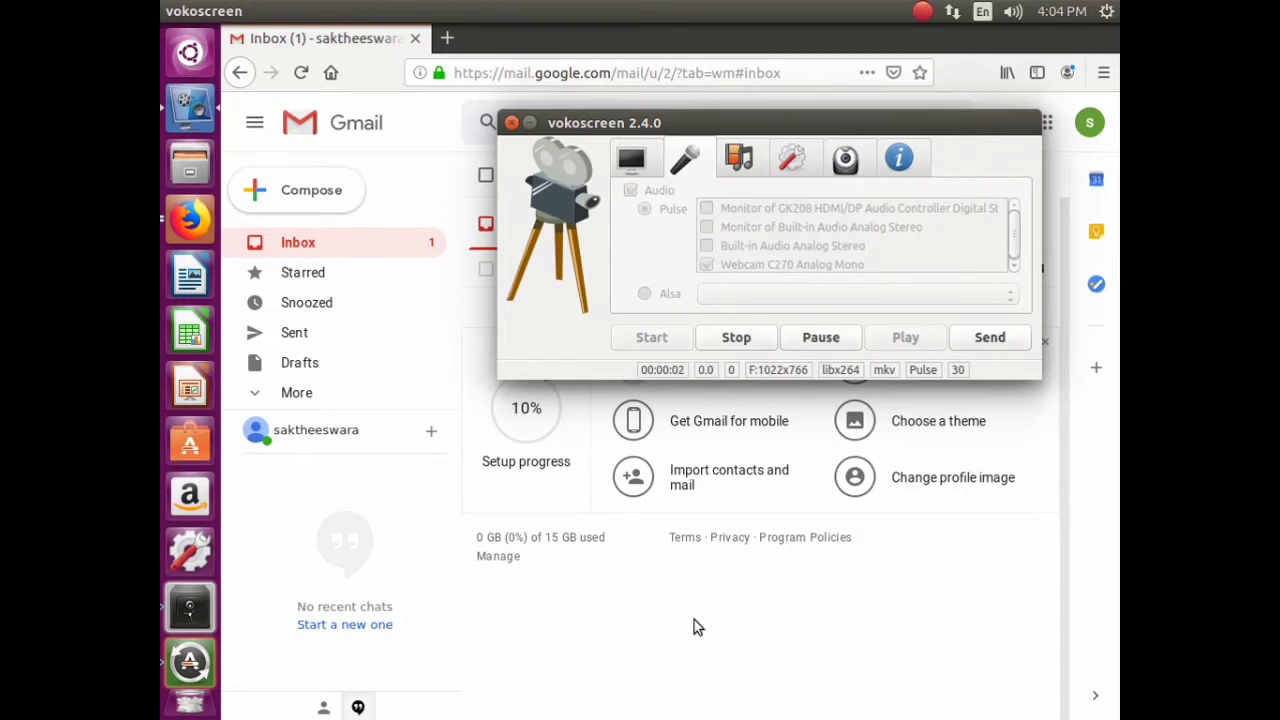
pyautogui.click(449, 37)
pyautogui.click(415, 38)
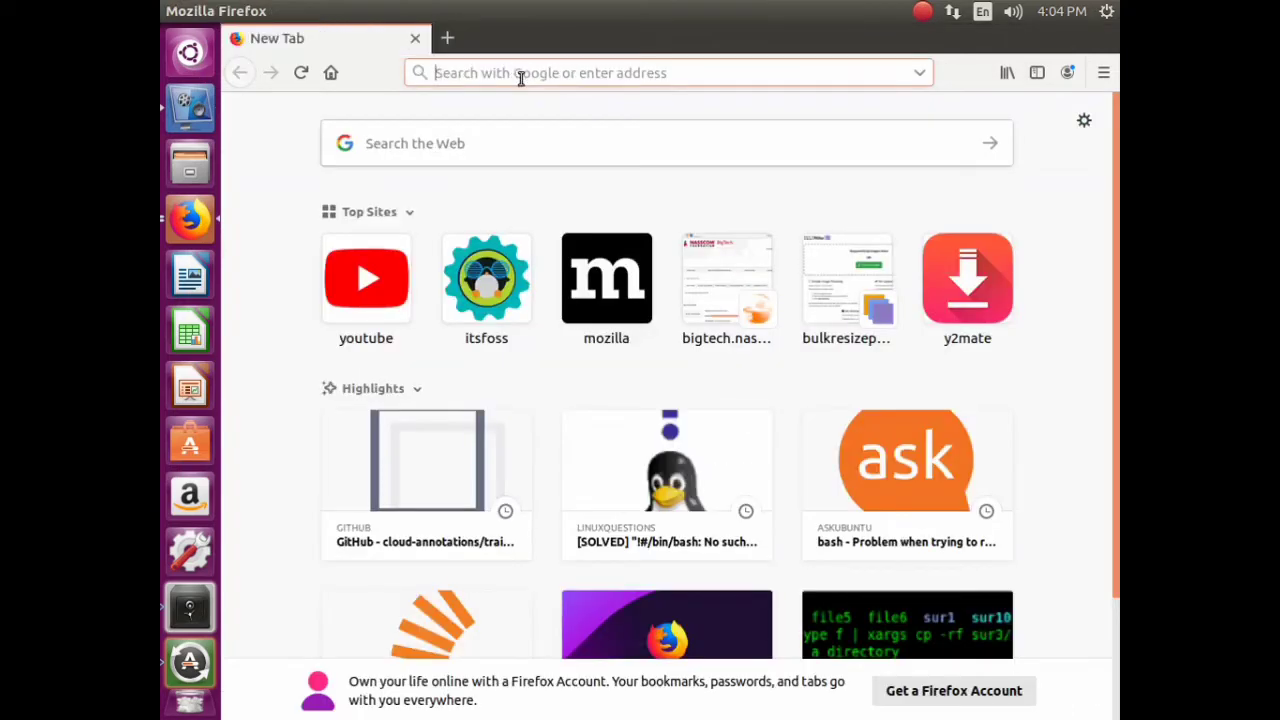
# - Search google.com for 'docker sign up' and open the Sign up for Docker Hub result
pyautogui.click(520, 76)
pyautogui.write('www.google.com/')
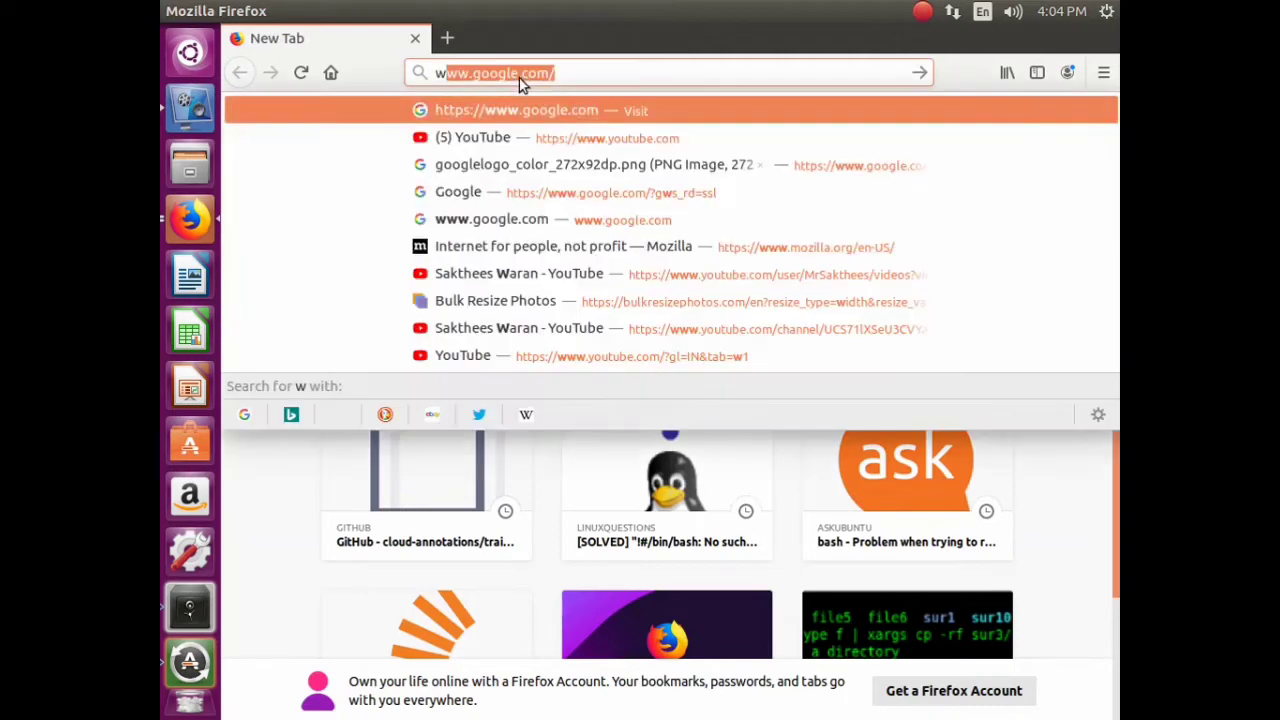
pyautogui.press('Return')
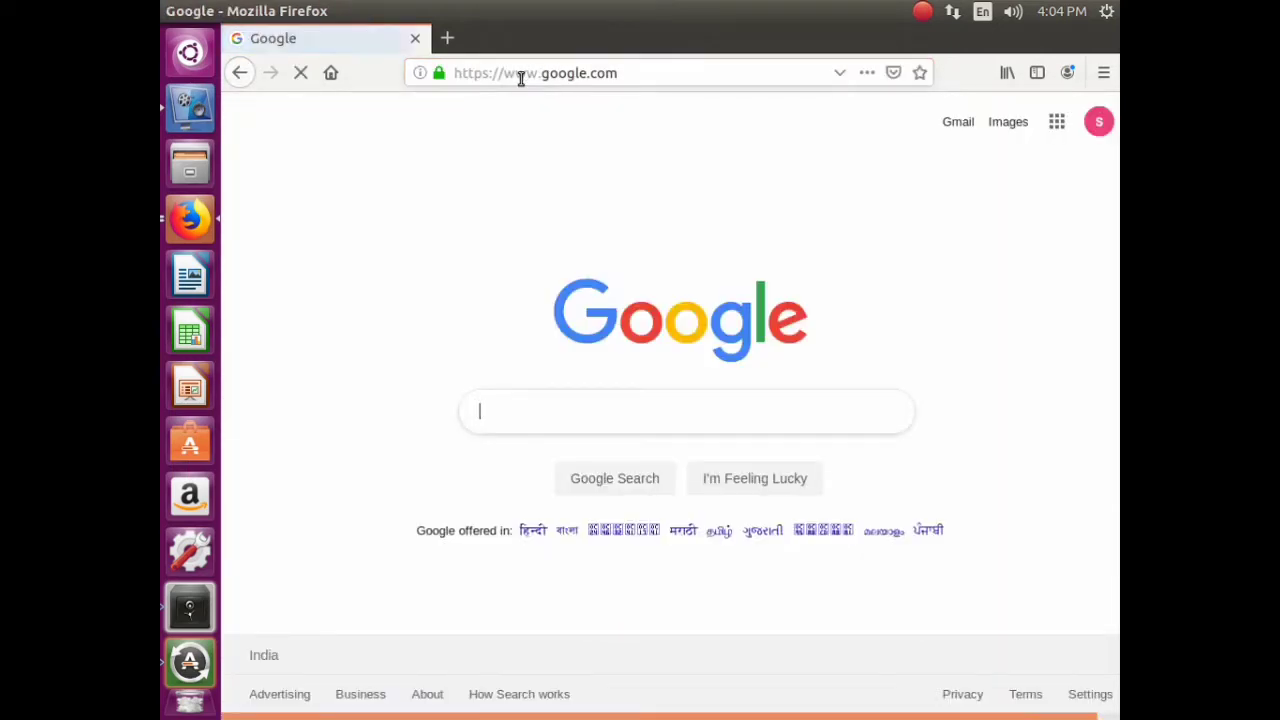
pyautogui.write('docker')
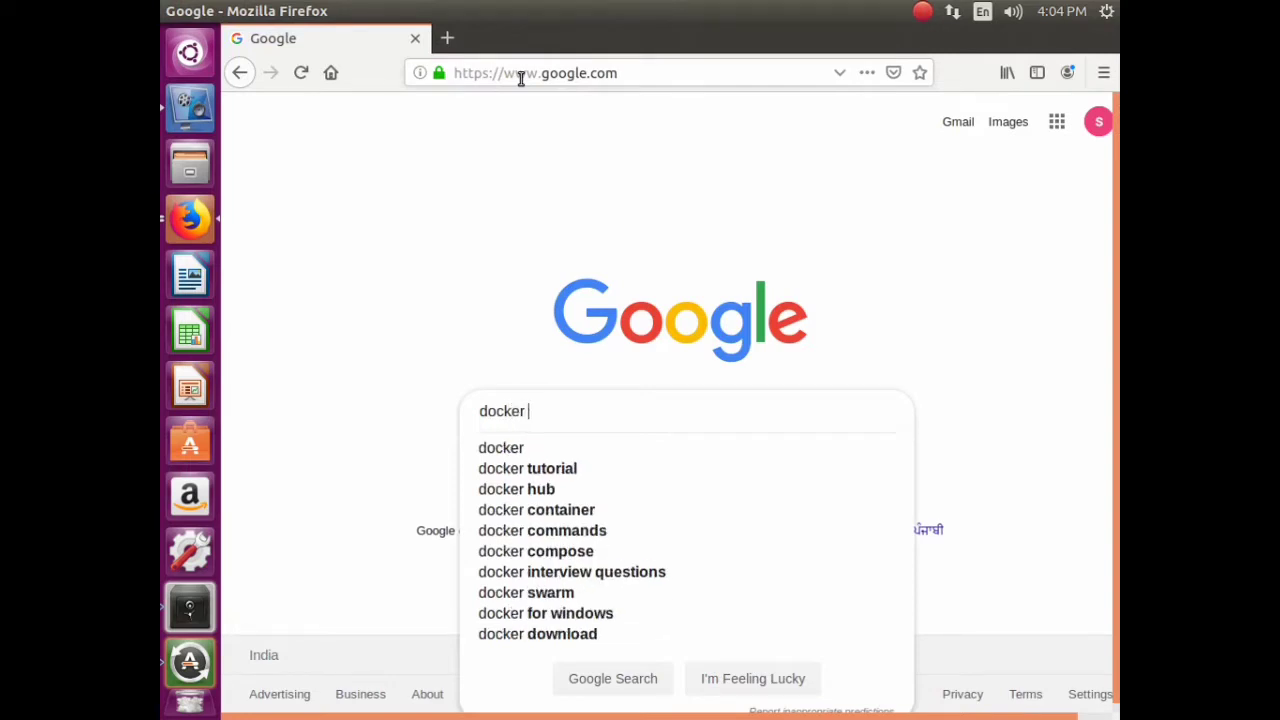
pyautogui.write(' sign up')
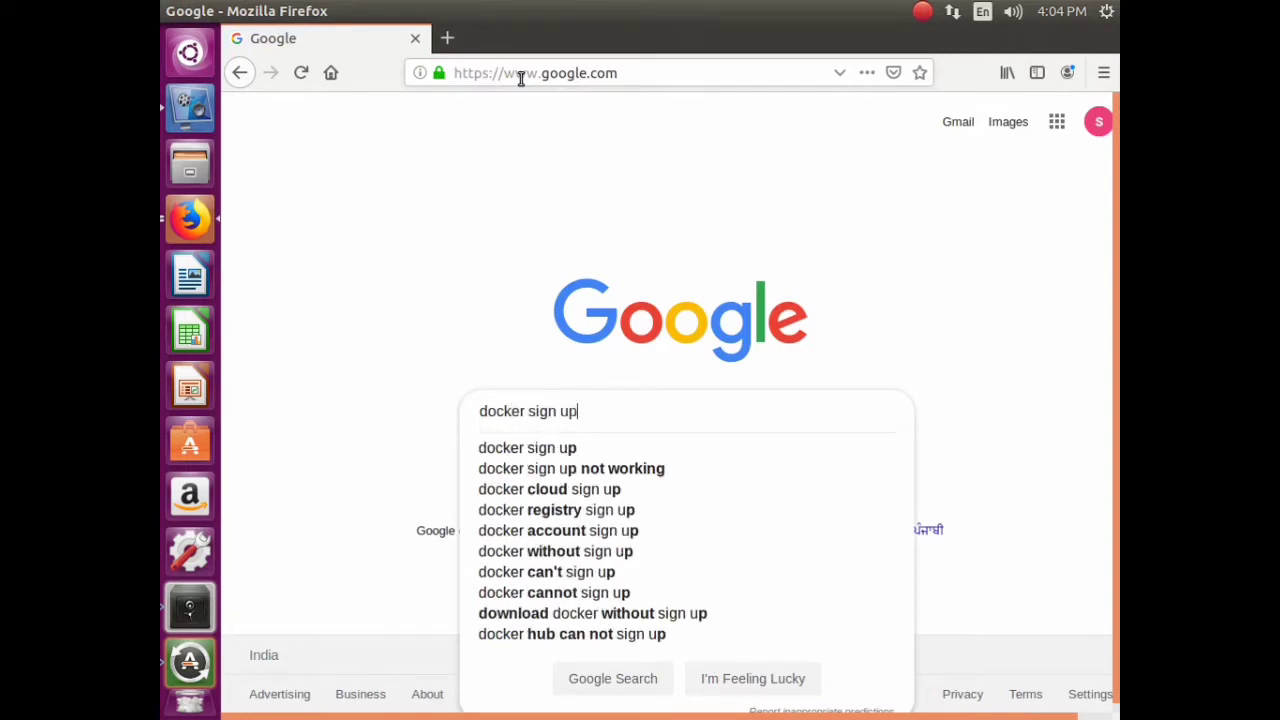
pyautogui.press('Return')
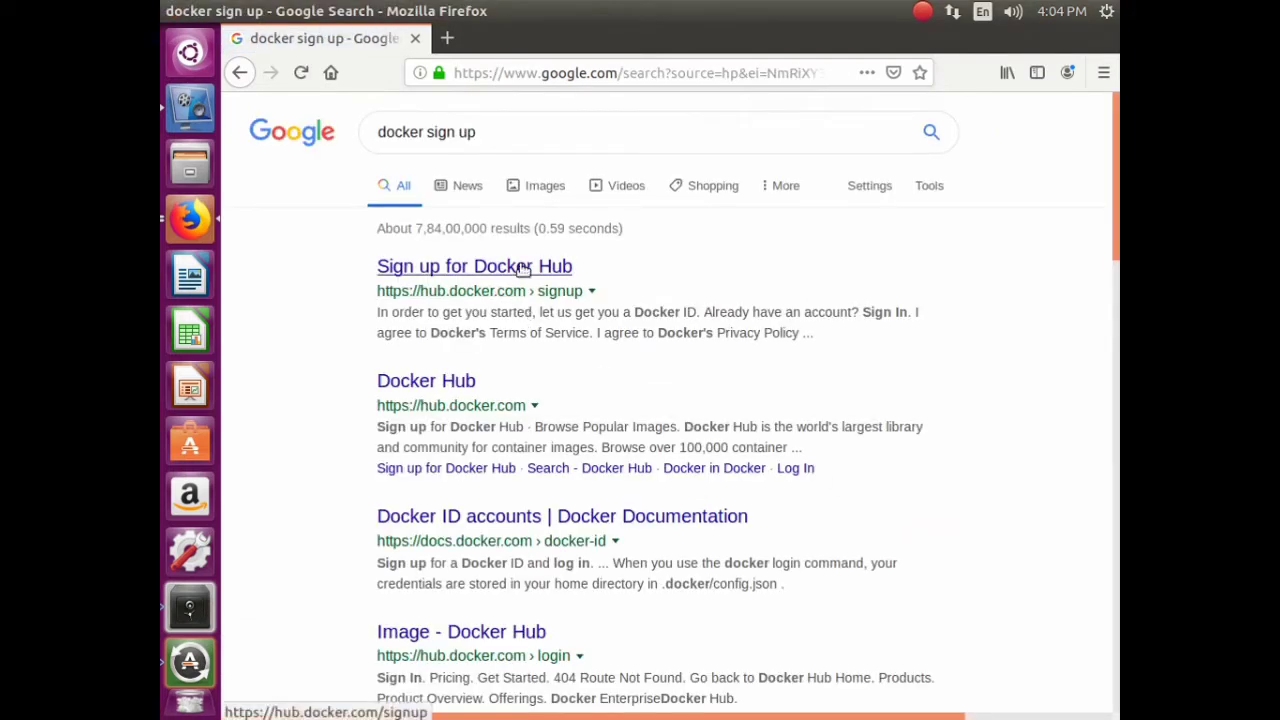
pyautogui.click(528, 268)
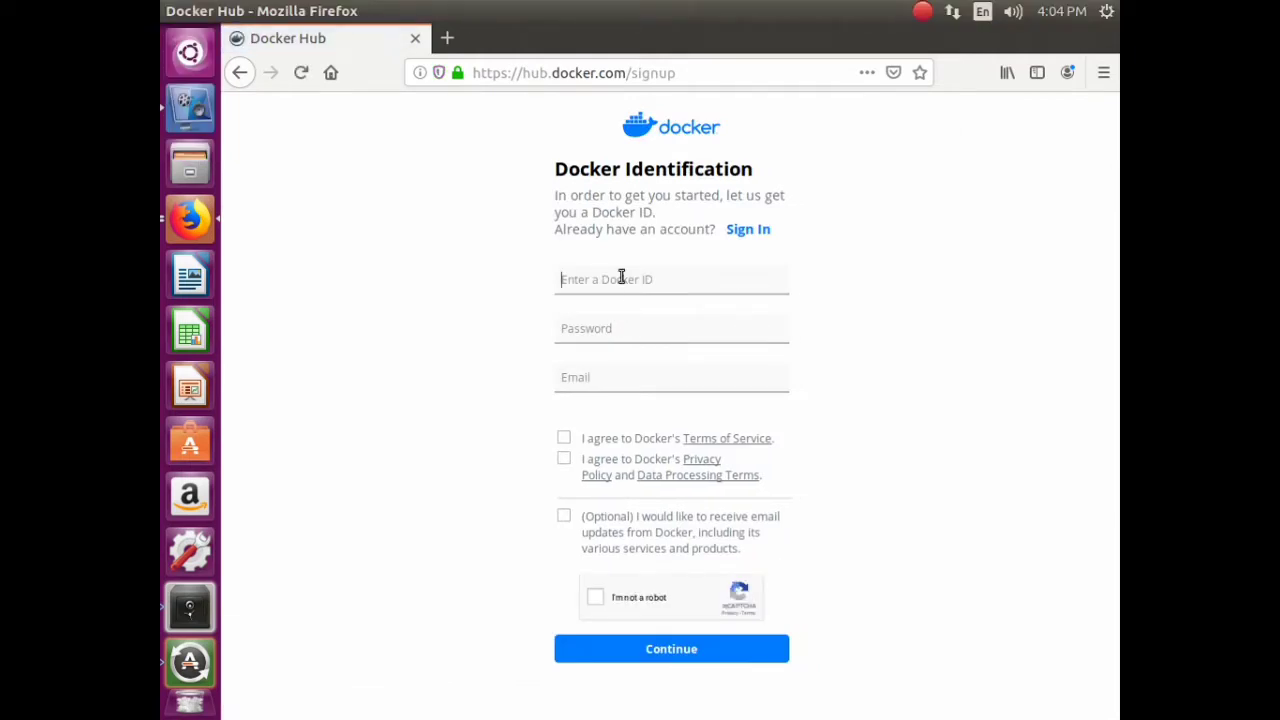
# - Type the start of the Docker ID, then open google.com in a new tab
pyautogui.write('saktheeswaran')
pyautogui.click(447, 38)
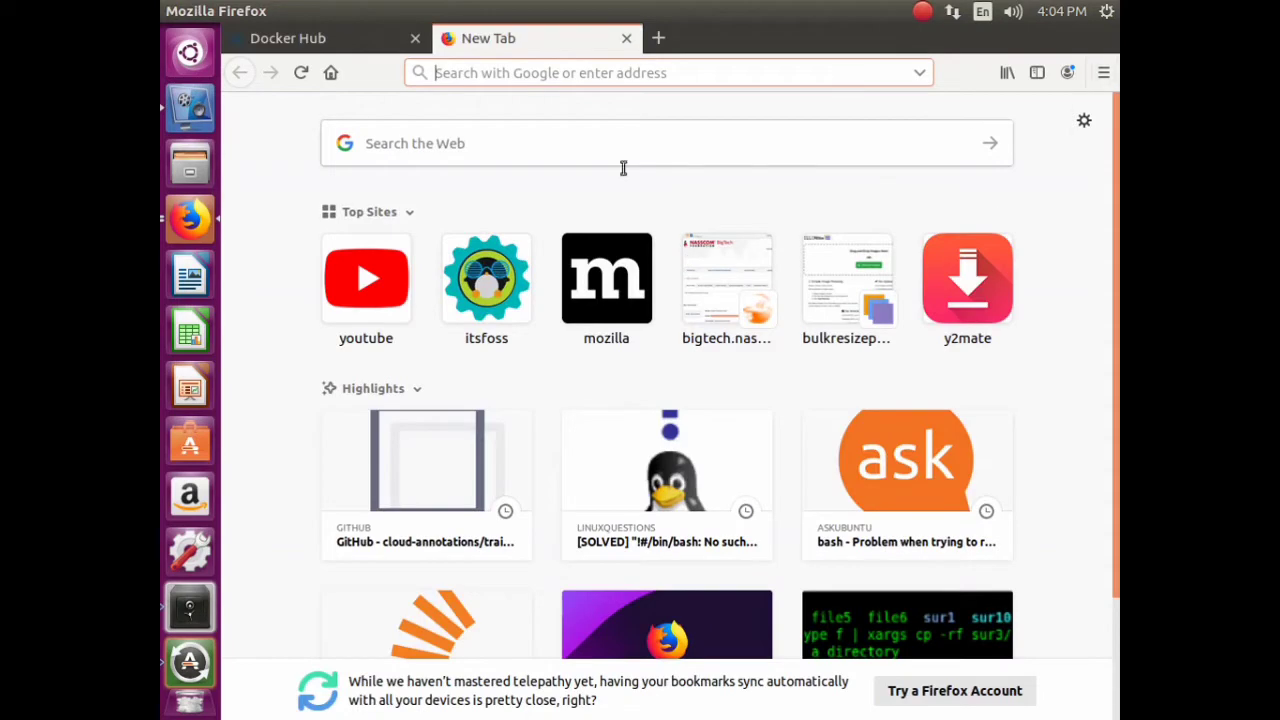
pyautogui.write('w')
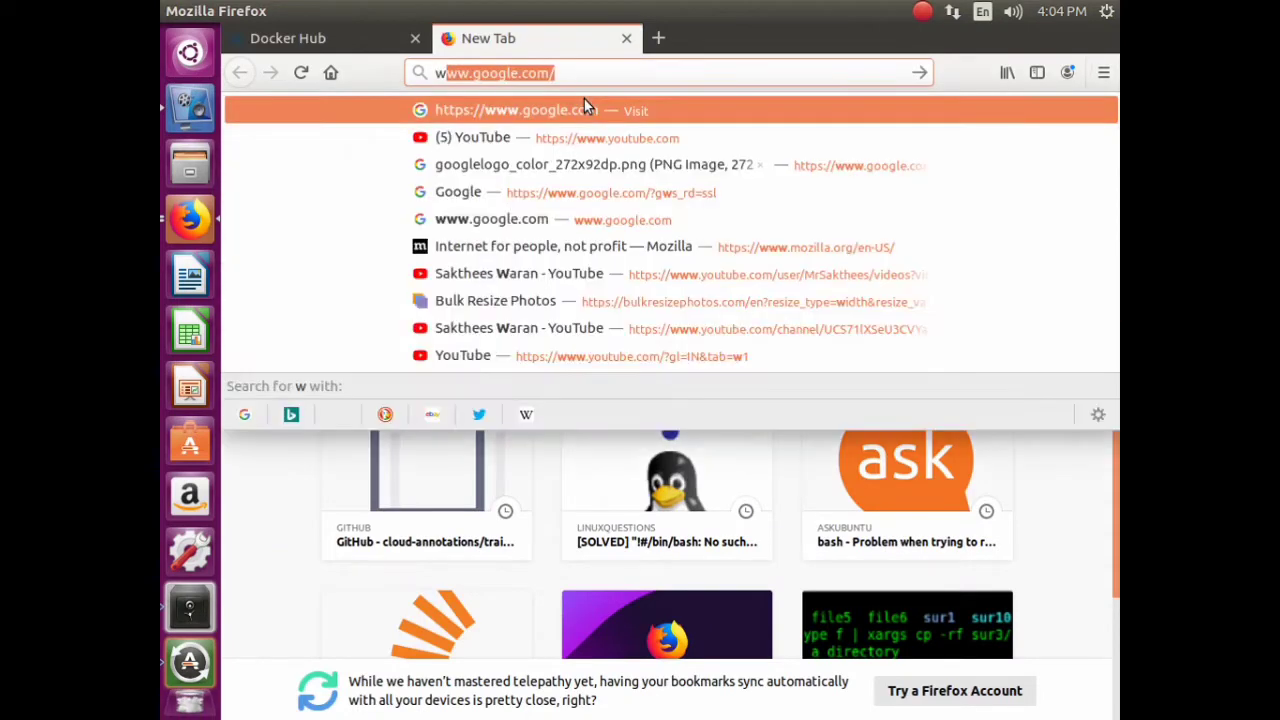
pyautogui.click(584, 107)
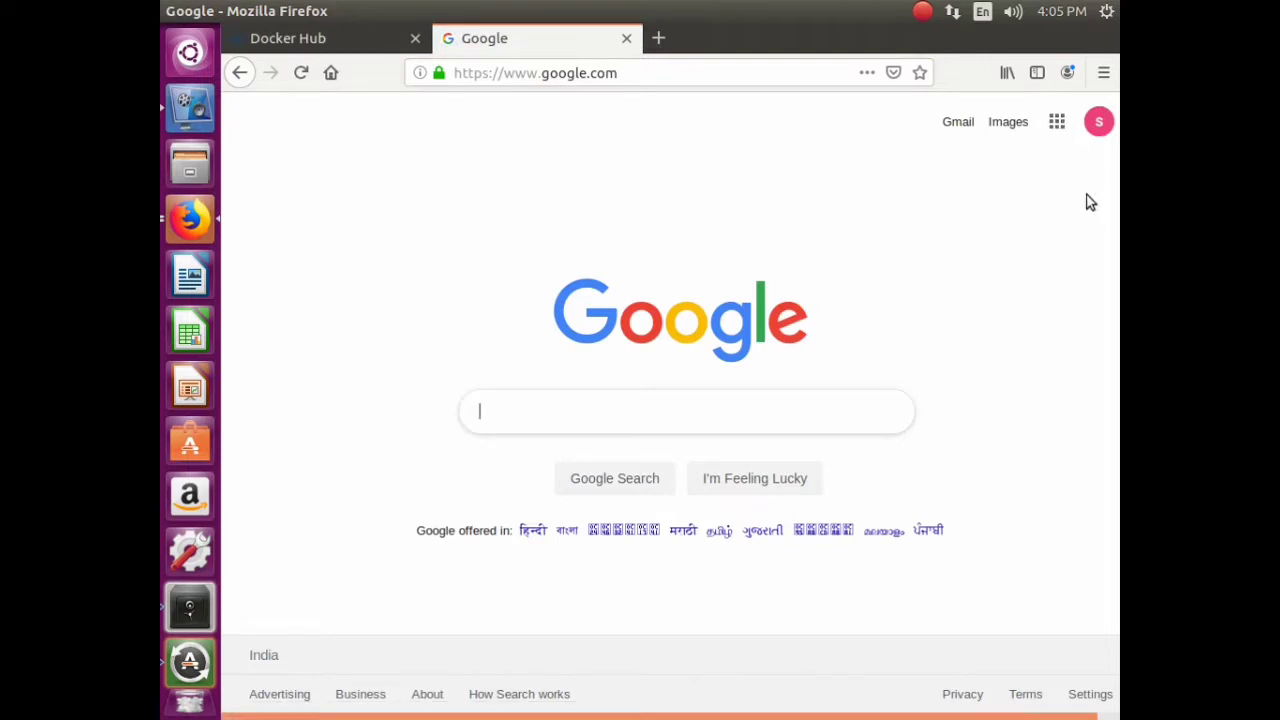
# - Switch Google to another signed-in account and return to the Docker Hub form
pyautogui.click(1098, 124)
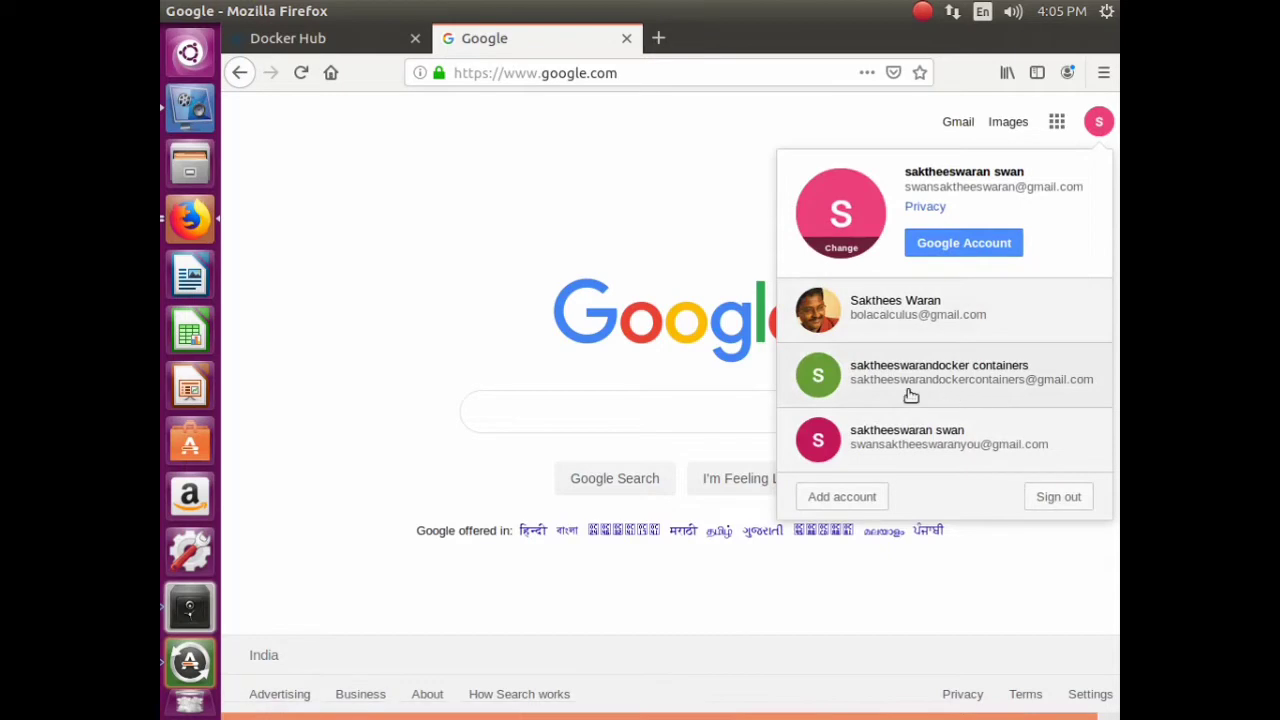
pyautogui.click(995, 385)
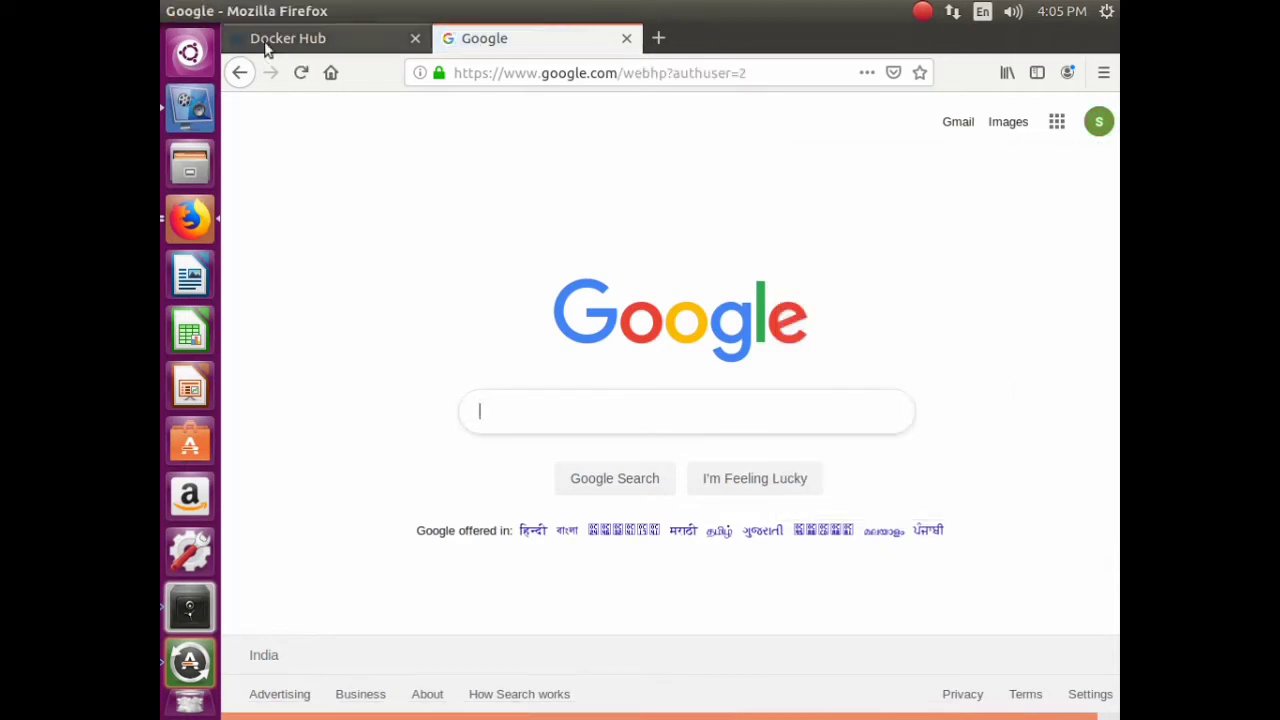
pyautogui.click(266, 46)
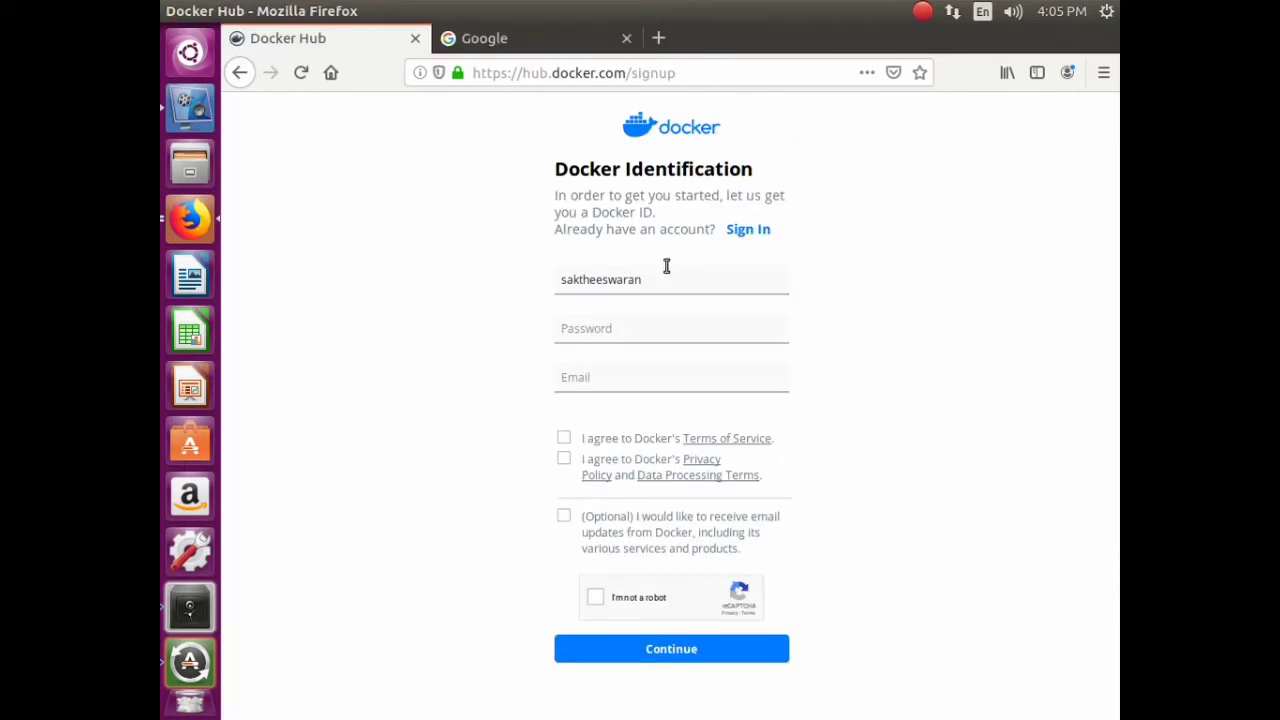
# - Complete the Docker ID and password, enter the e-mail address, and tick all three agreement boxes
pyautogui.write('docke')
pyautogui.write('rcontaine')
pyautogui.write('•••••')
pyautogui.write('••')
pyautogui.write('••')
pyautogui.press('Tab')
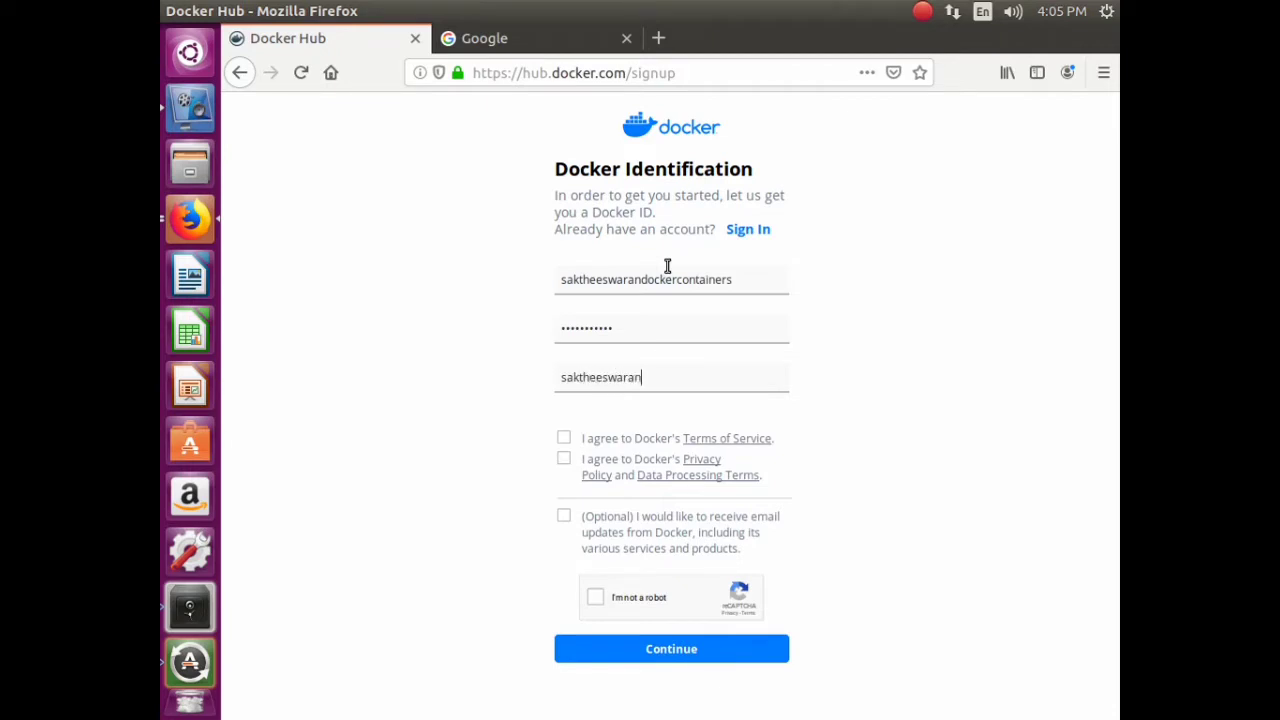
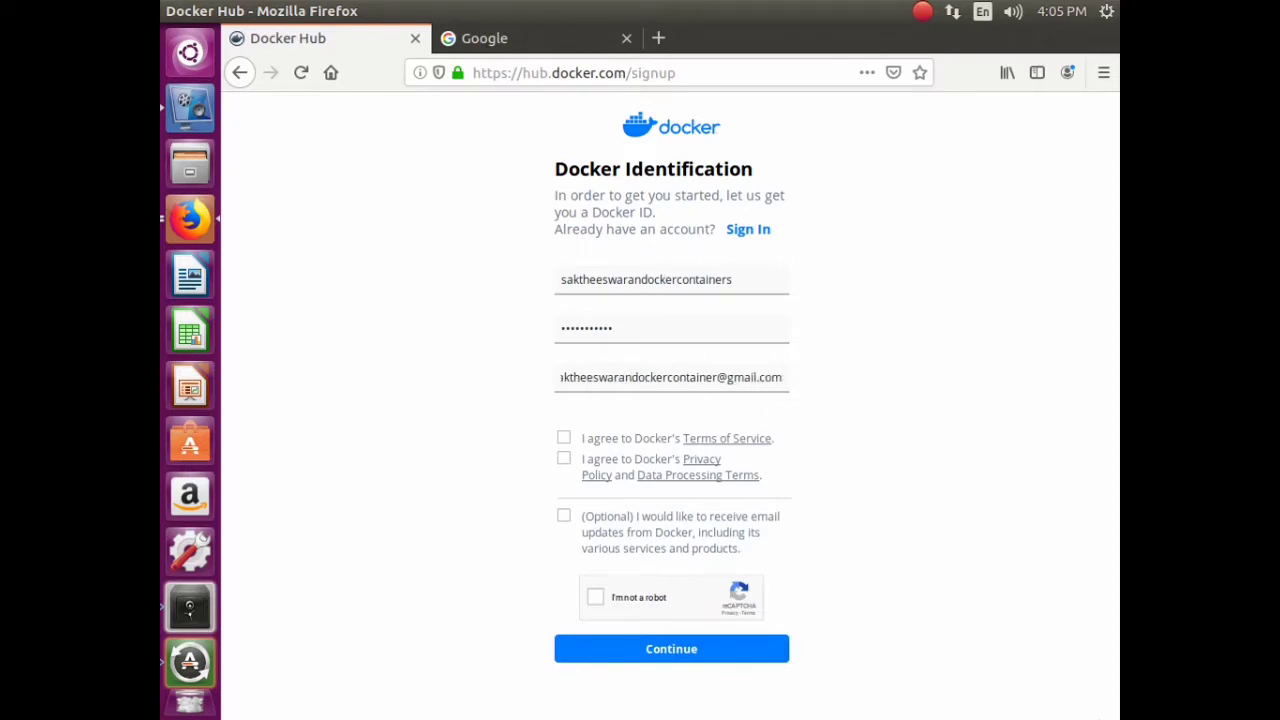
pyautogui.click(565, 440)
pyautogui.click(578, 466)
pyautogui.click(578, 533)
# - Pass the reCAPTCHA by selecting the three bridge images, then submit the sign-up form
pyautogui.click(594, 603)
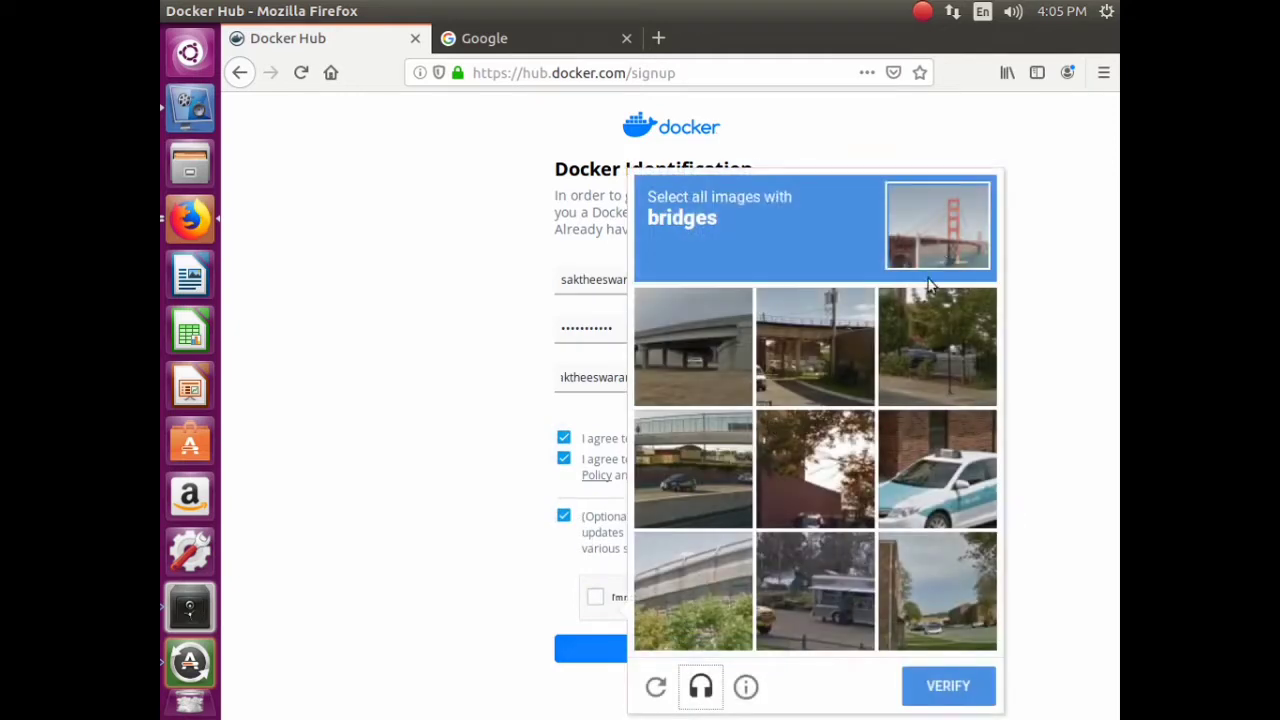
pyautogui.click(673, 374)
pyautogui.click(716, 462)
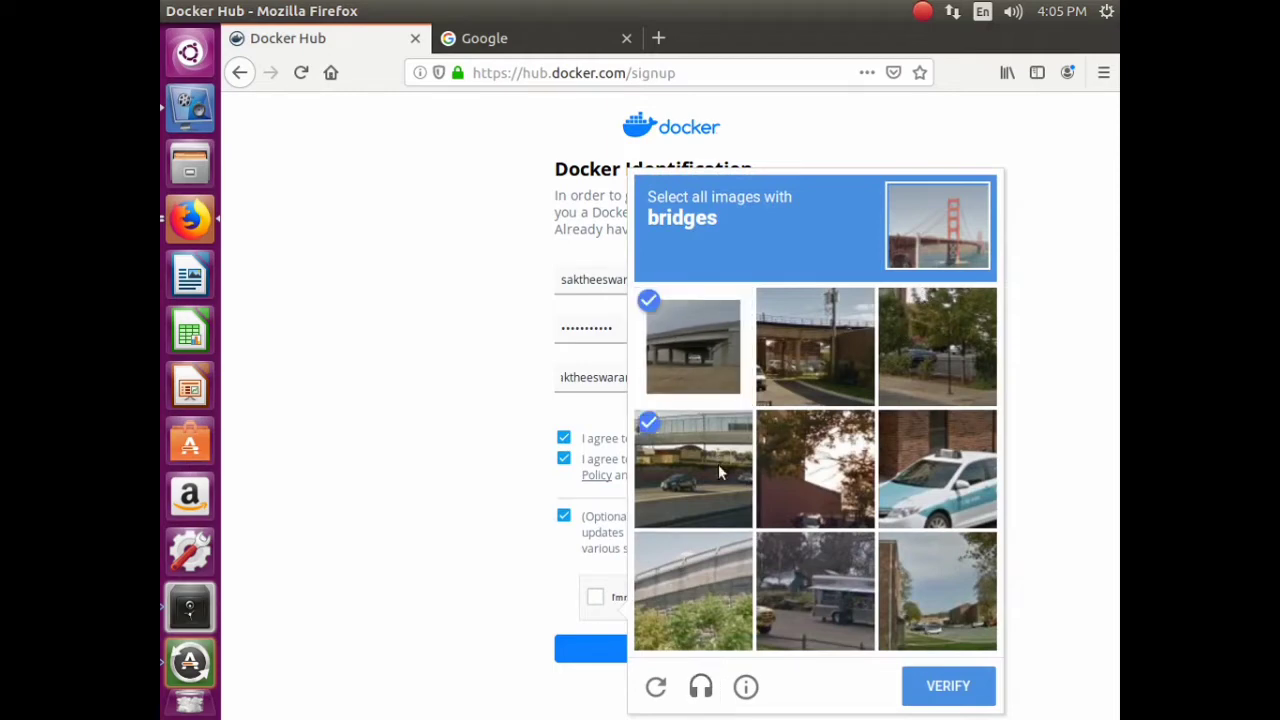
pyautogui.click(712, 594)
pyautogui.click(946, 688)
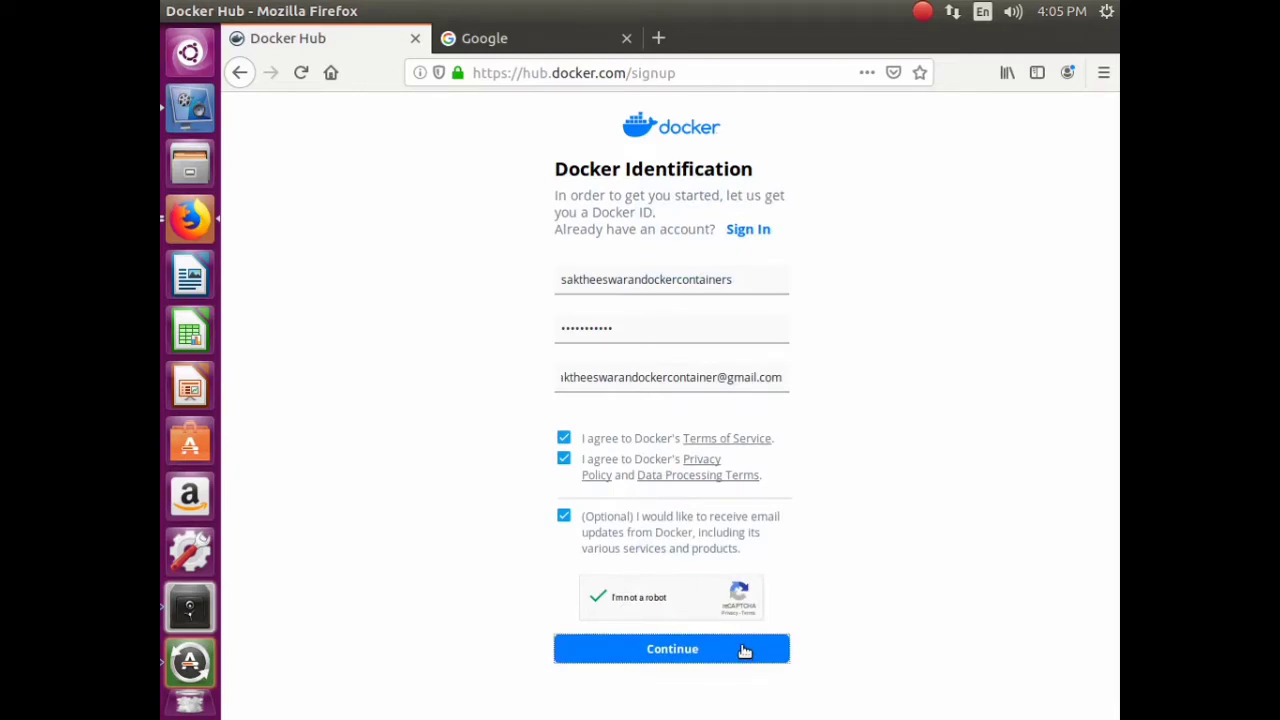
pyautogui.click(740, 651)
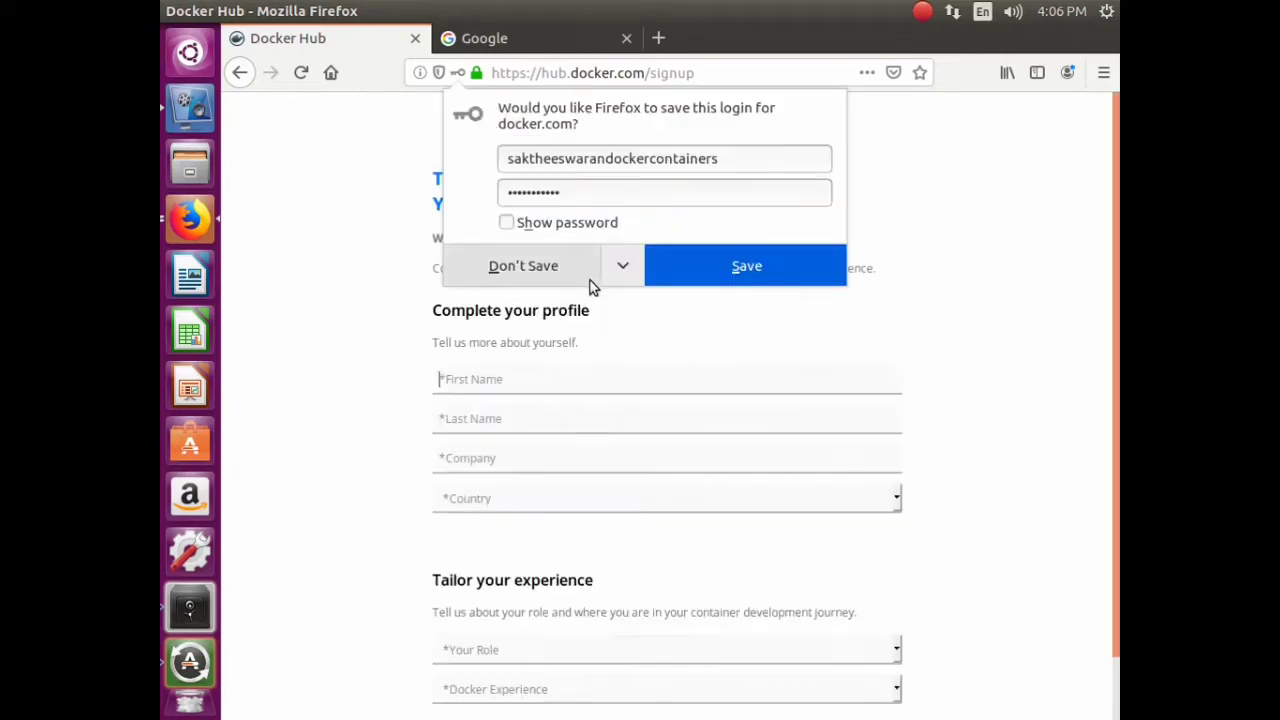
# - Save the Docker login in Firefox, then enter the last name and company 'homelab'
pyautogui.click(705, 274)
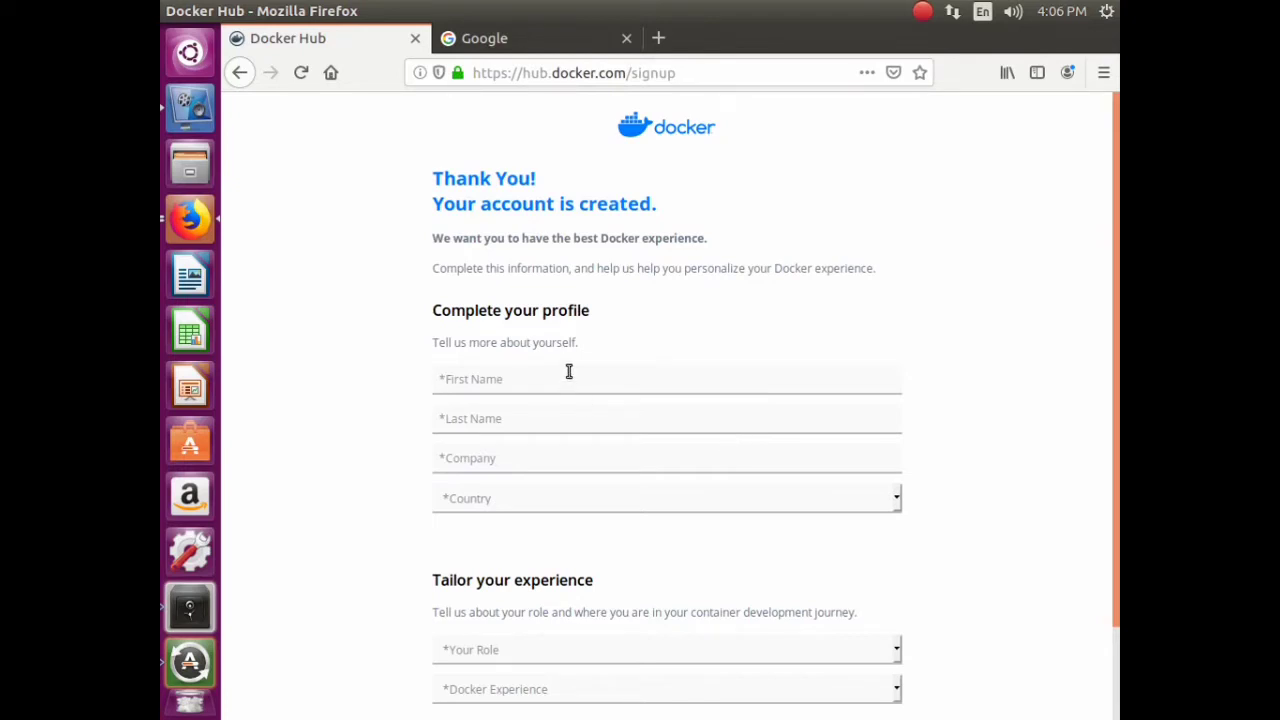
pyautogui.write('sak')
pyautogui.write('theeswar')
pyautogui.write('swarn')
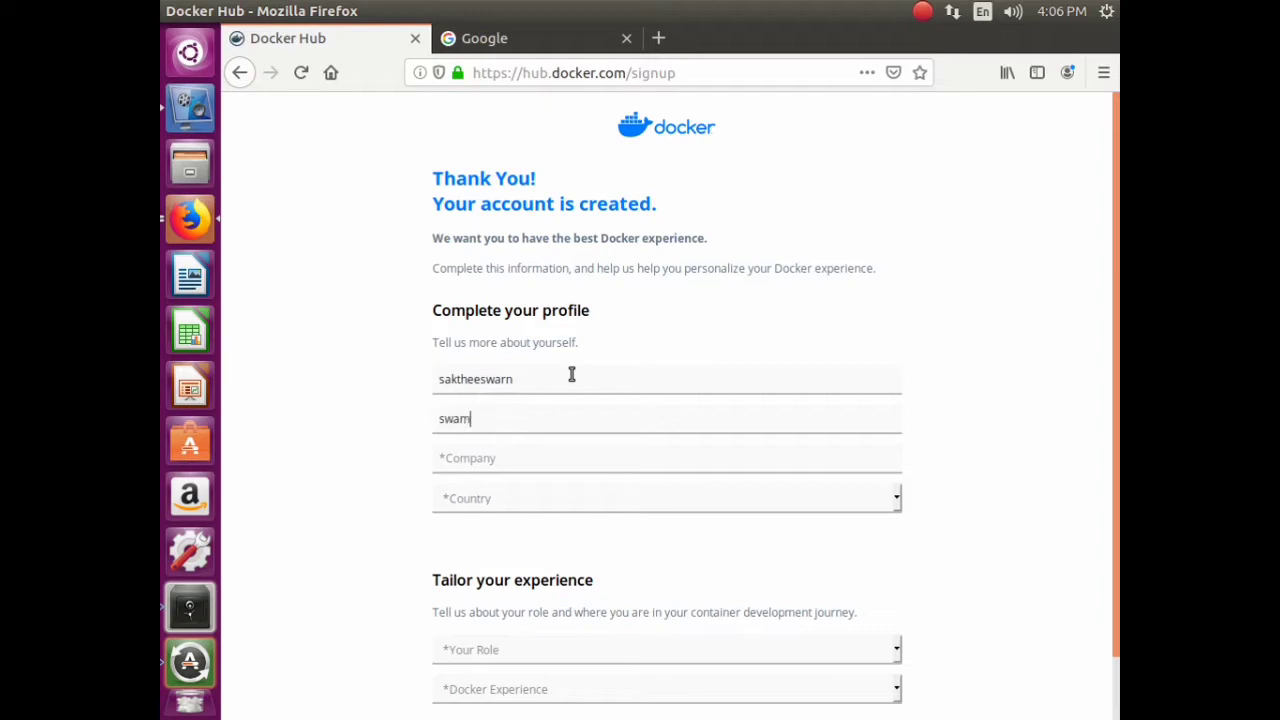
pyautogui.press('BackSpace')
pyautogui.press('BackSpace')
pyautogui.write('n')
pyautogui.press('Tab')
pyautogui.write('homelab')
pyautogui.press('Tab')
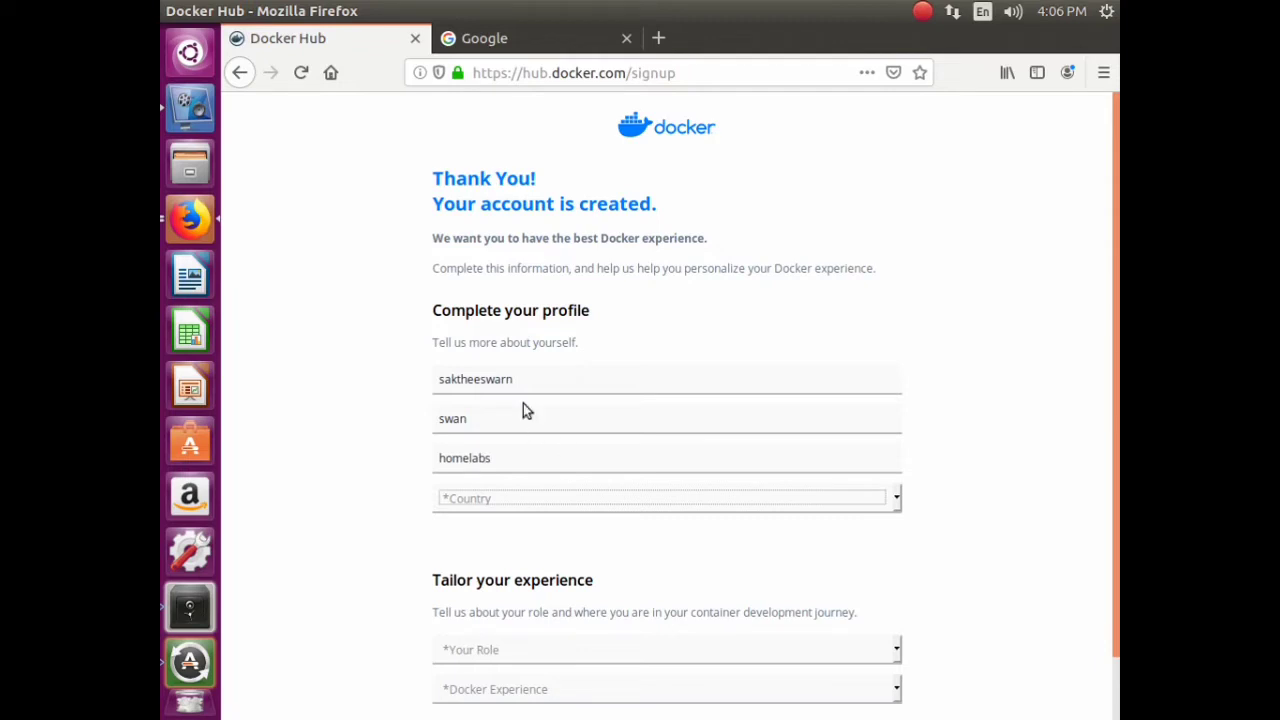
# - Set country to India, role to Product Manager, and experience to familiar but not using Docker
pyautogui.click(580, 500)
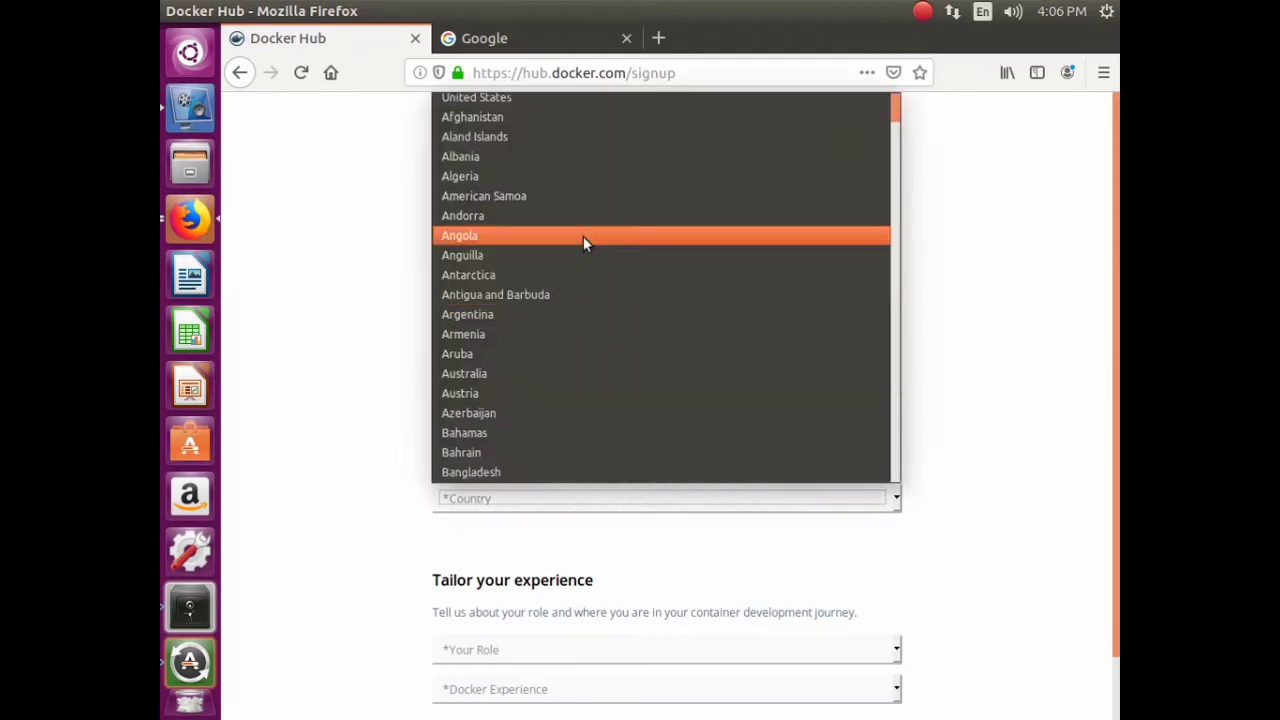
pyautogui.write('in')
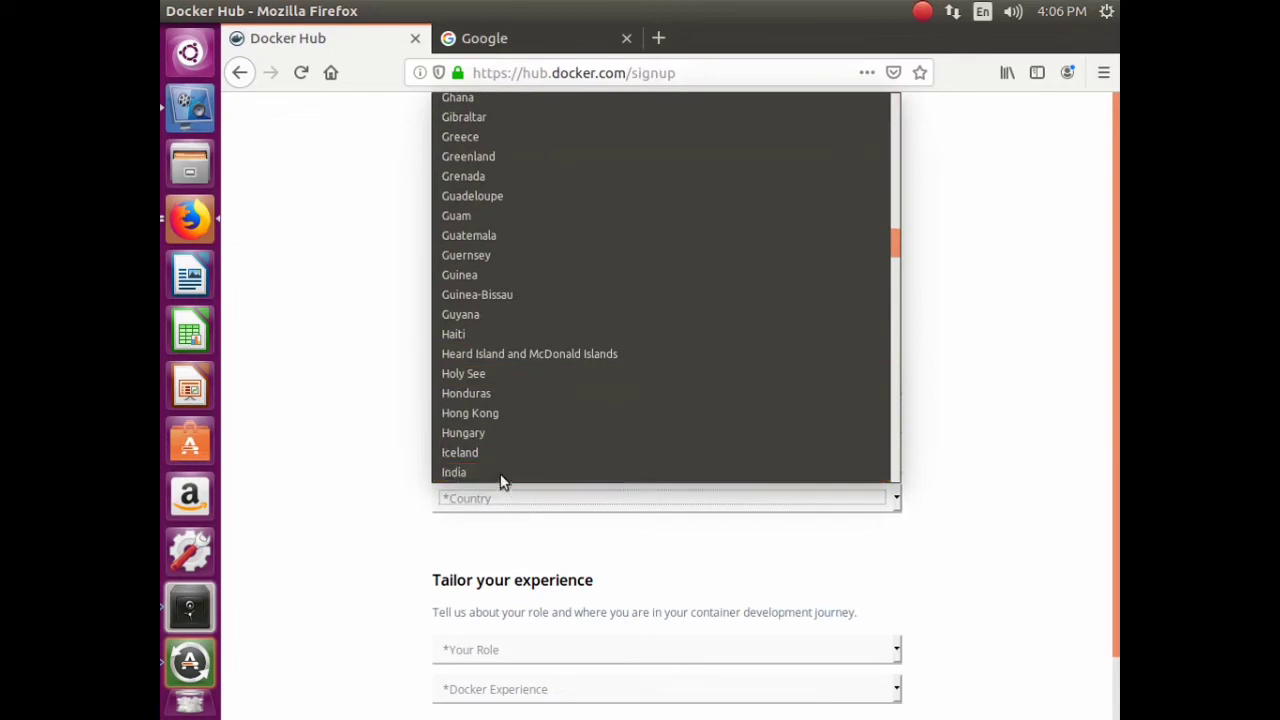
pyautogui.click(502, 474)
pyautogui.scroll(-1, 536, 482)
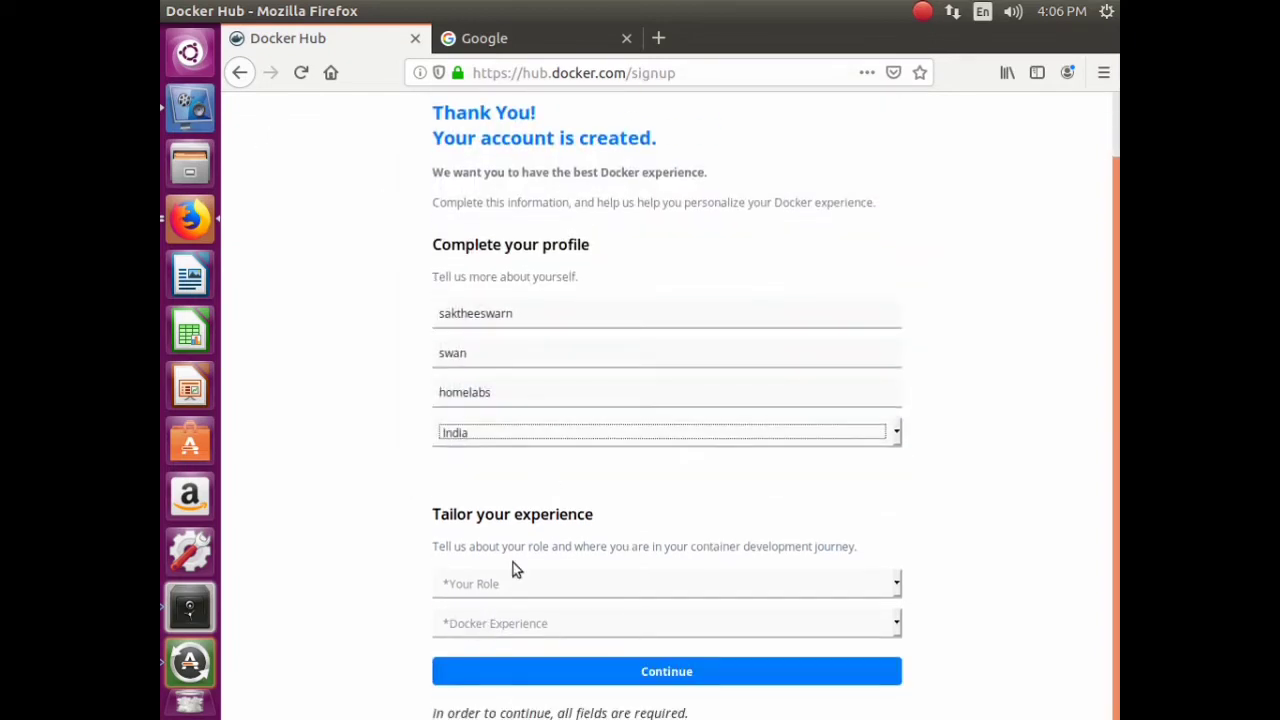
pyautogui.click(511, 580)
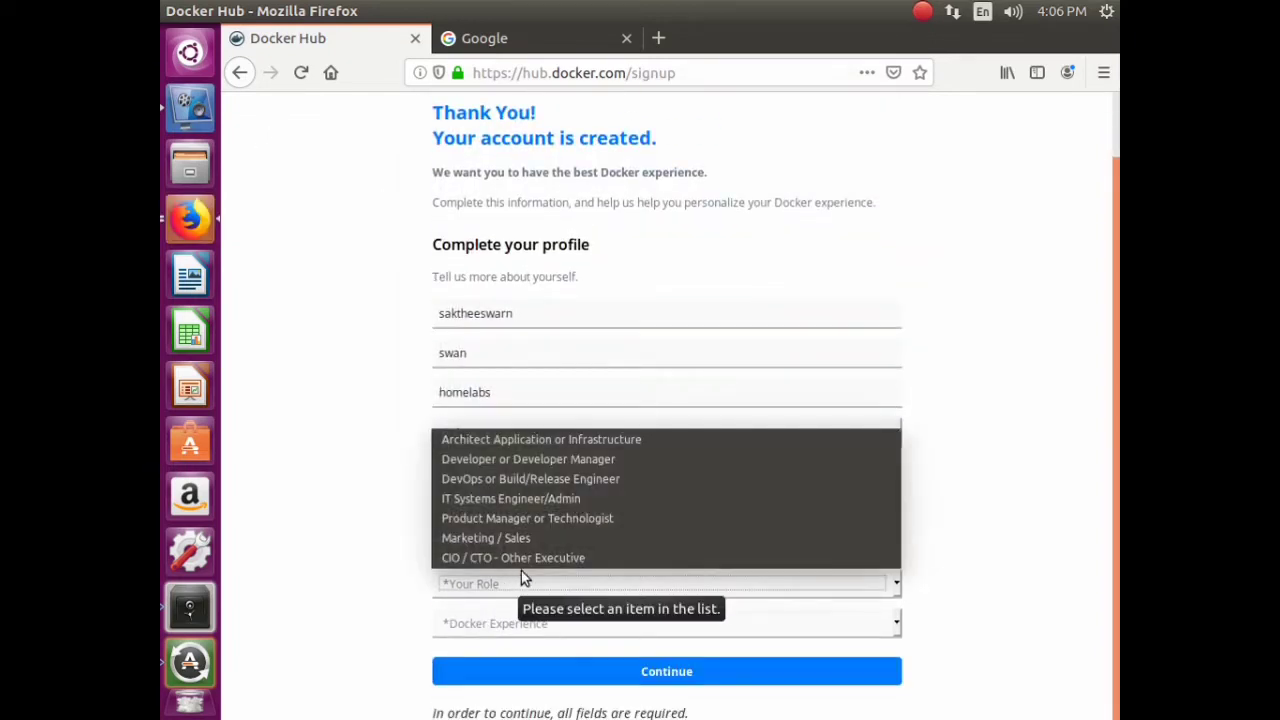
pyautogui.click(530, 518)
pyautogui.click(553, 622)
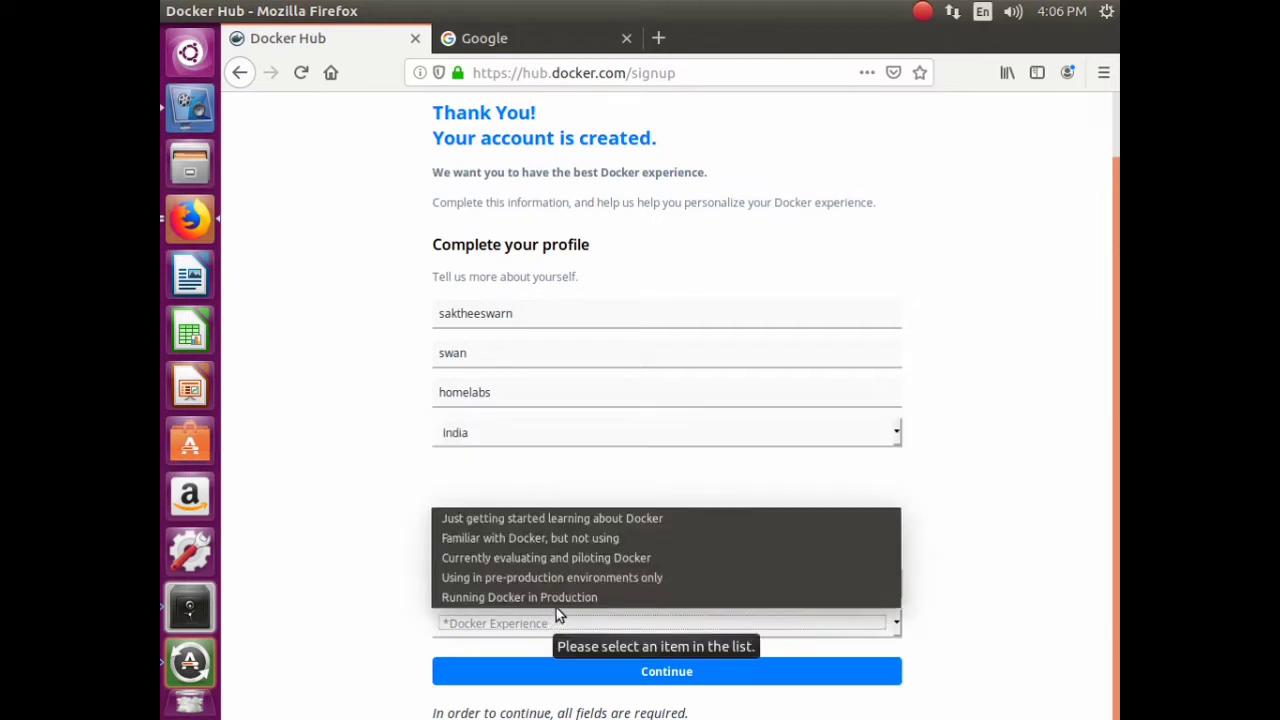
pyautogui.click(578, 537)
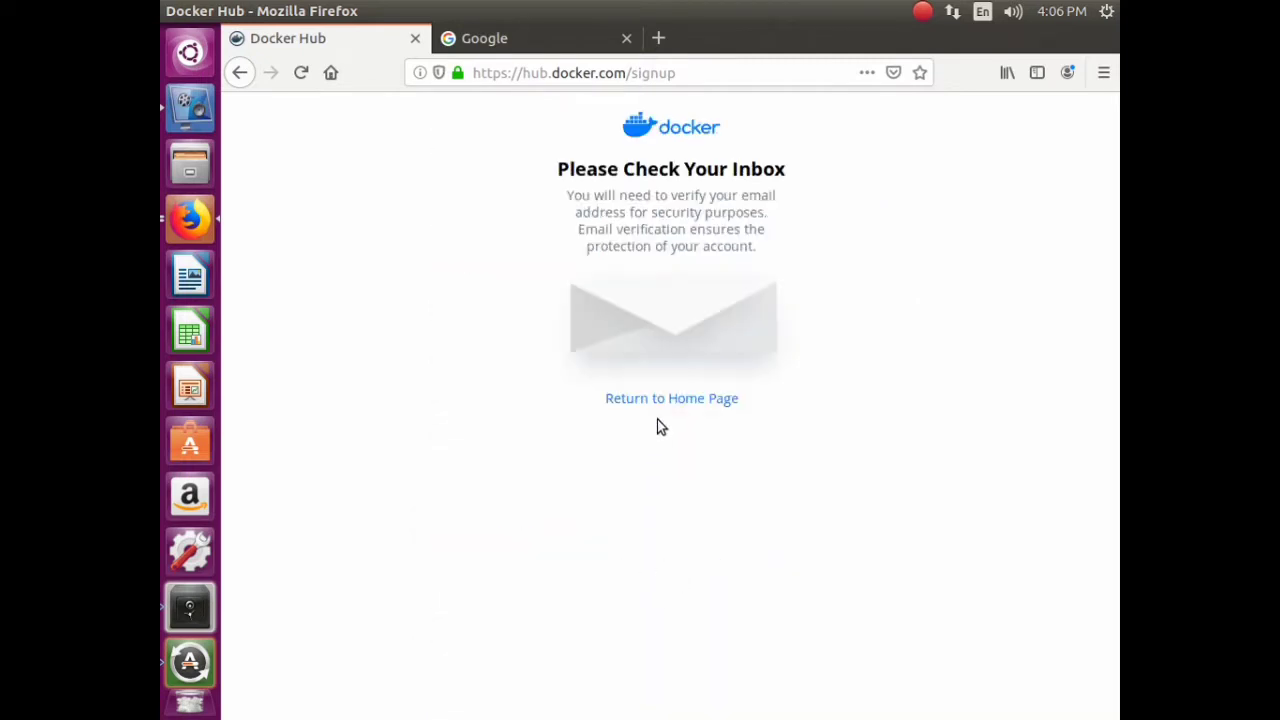
# - Open Gmail from the Google apps grid and view the Google account setup email
pyautogui.click(665, 400)
pyautogui.click(541, 11)
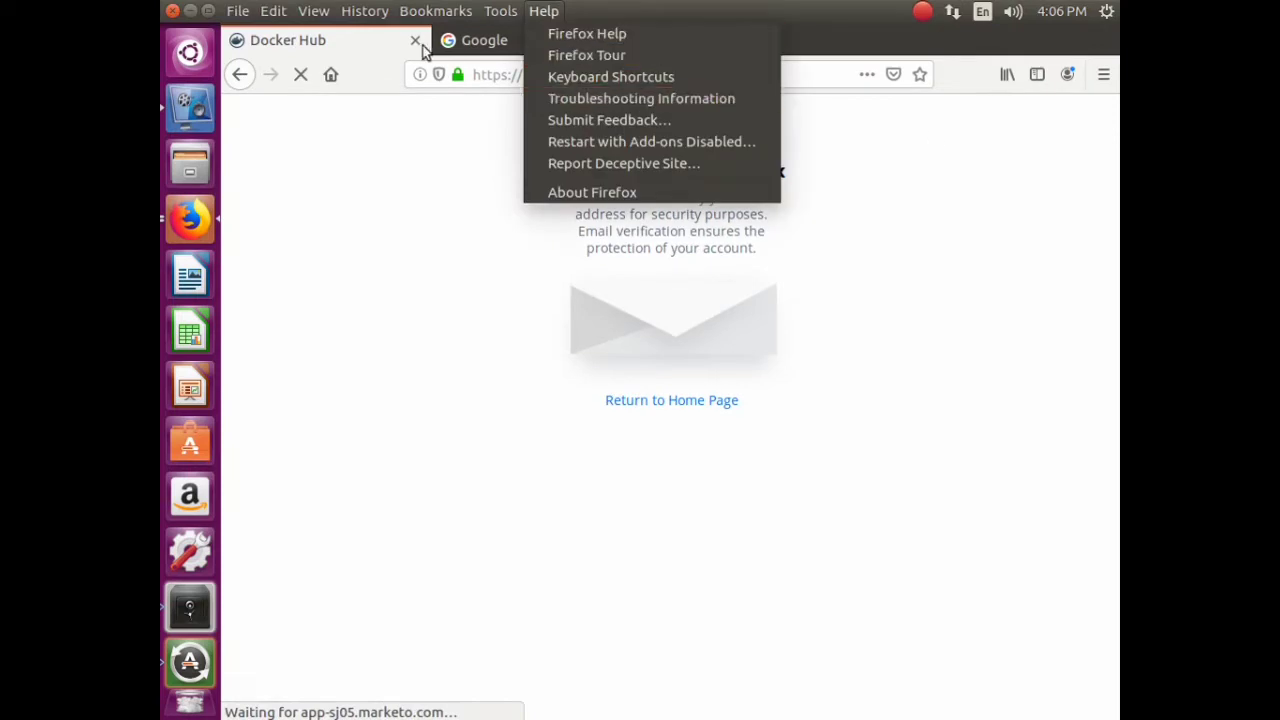
pyautogui.click(466, 38)
pyautogui.click(585, 50)
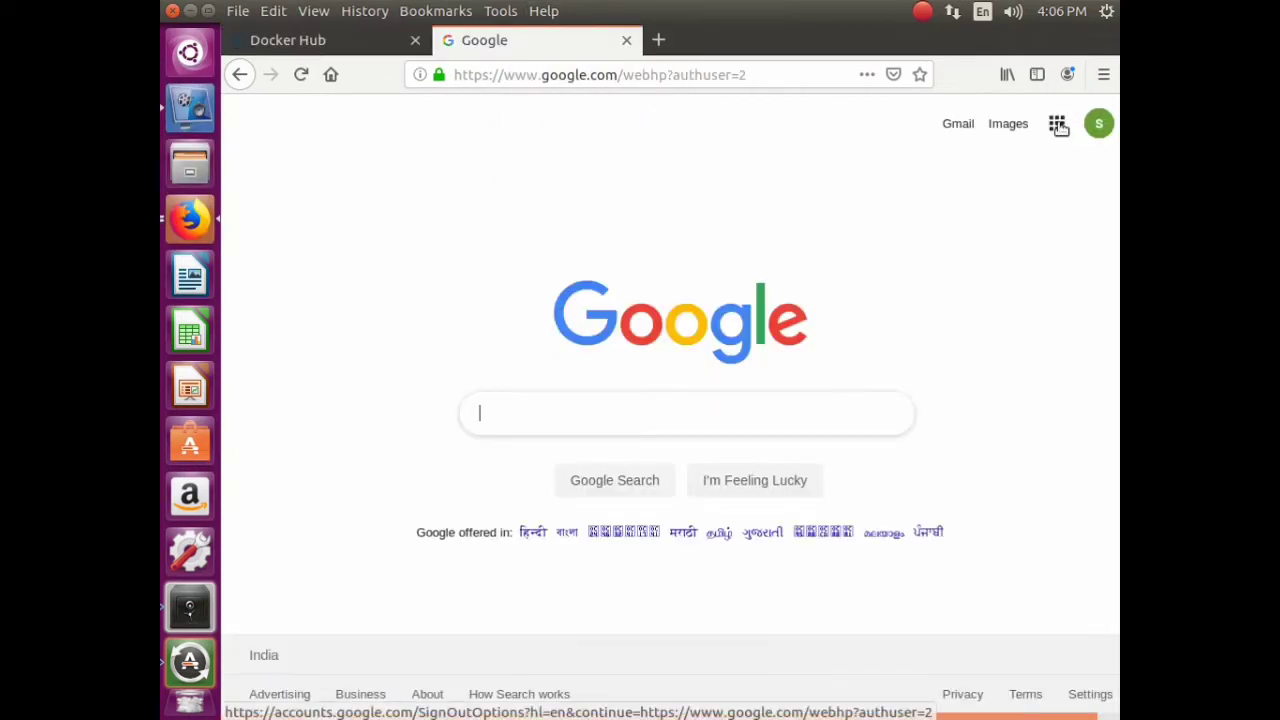
pyautogui.click(1098, 123)
pyautogui.click(1060, 122)
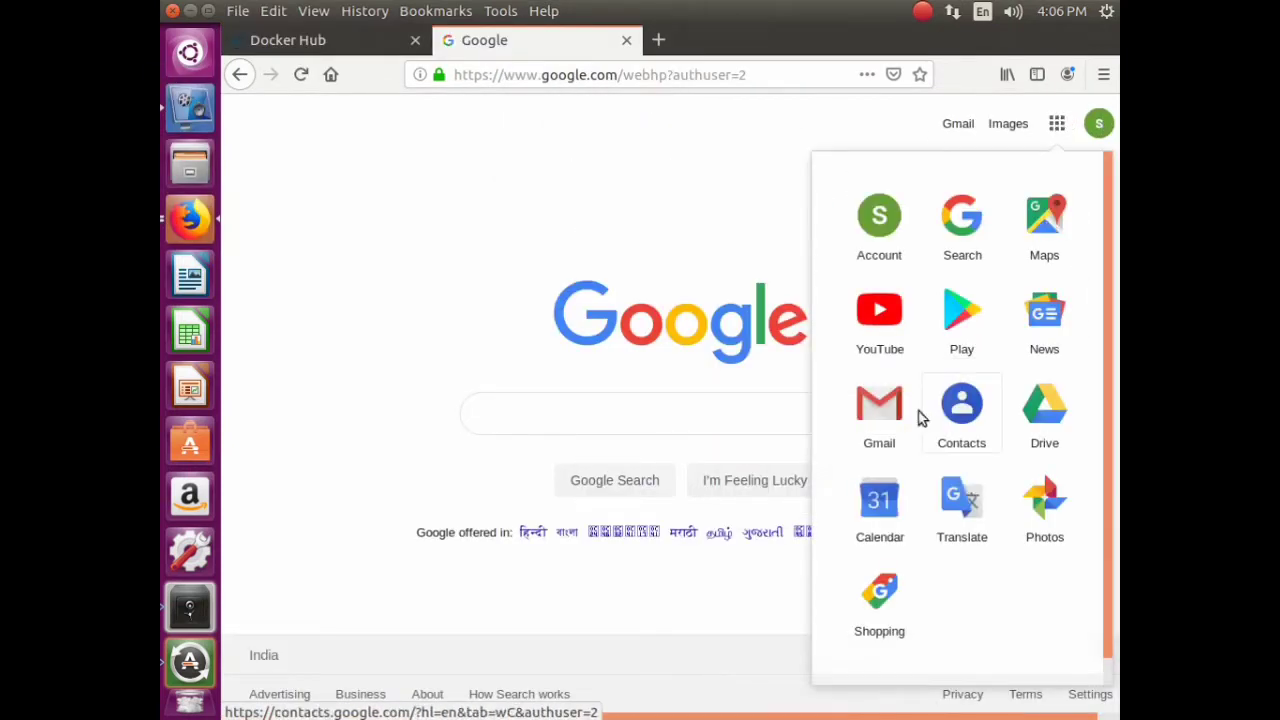
pyautogui.click(922, 420)
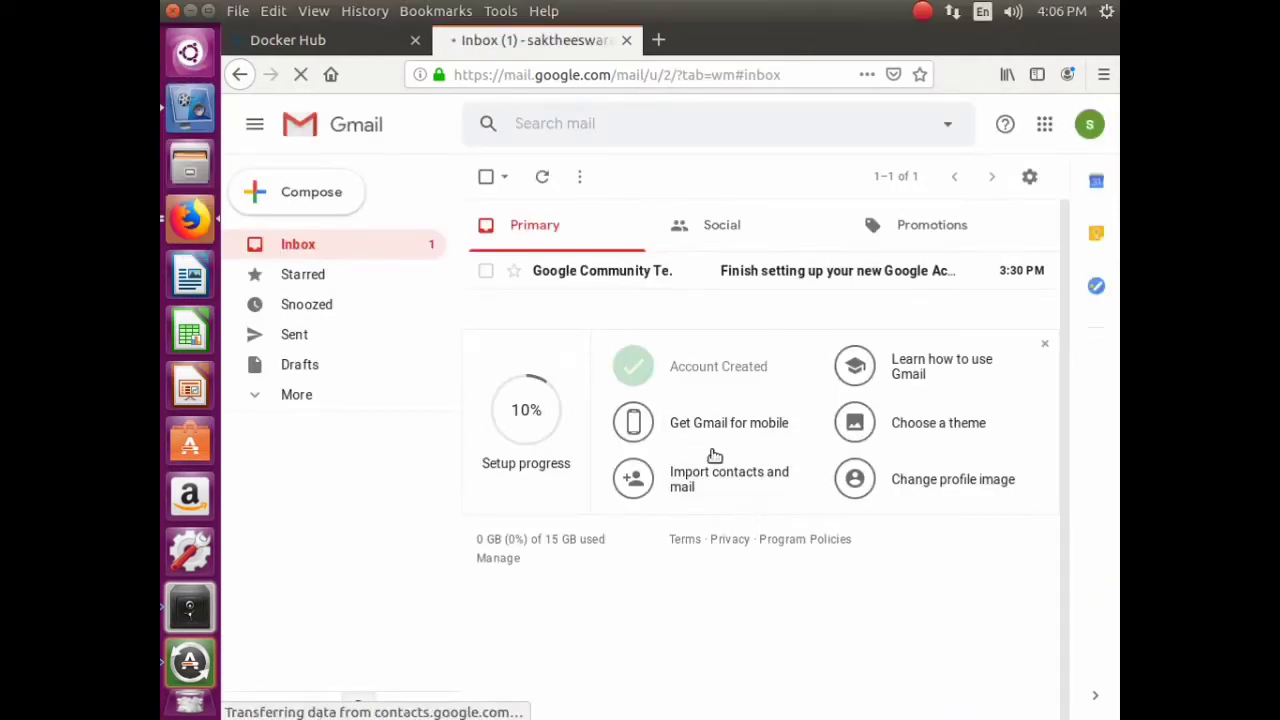
pyautogui.click(752, 280)
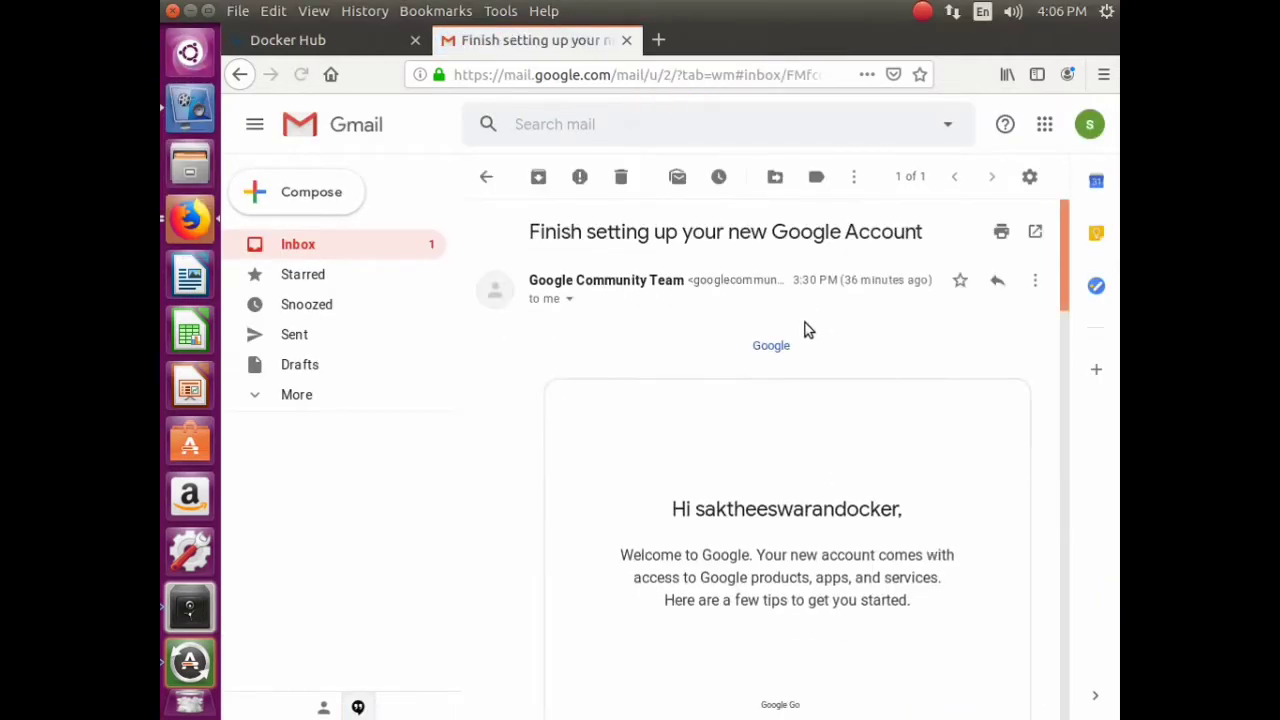
# - Reload Gmail and refresh the inbox, finding no Docker verification mail
pyautogui.scroll(-3, 766, 580)
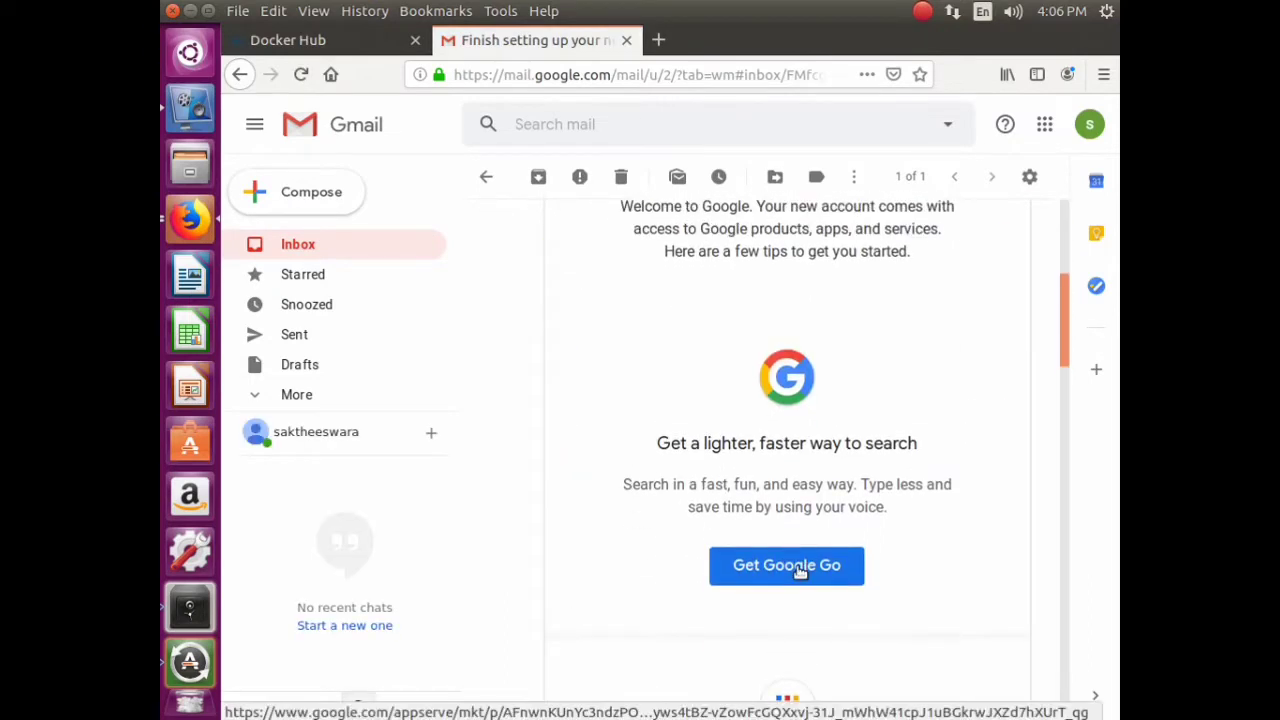
pyautogui.scroll(-5, 800, 565)
pyautogui.scroll(8, 808, 565)
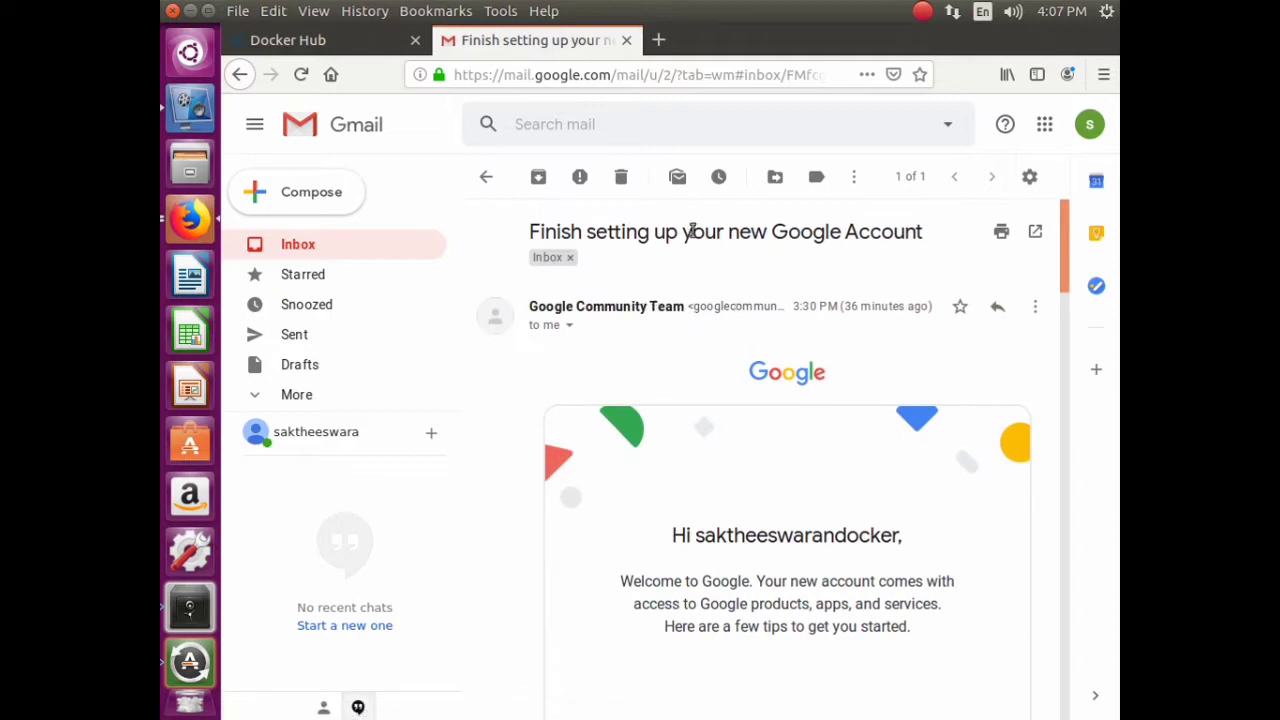
pyautogui.click(301, 75)
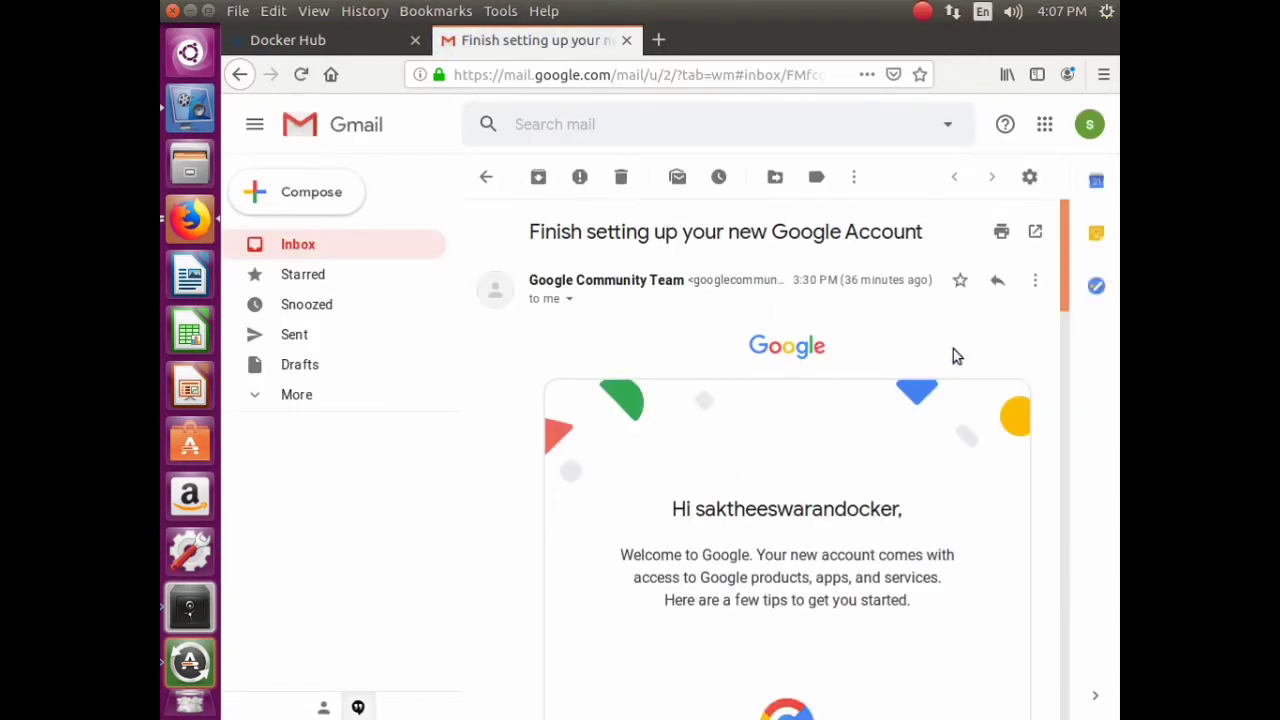
pyautogui.click(290, 244)
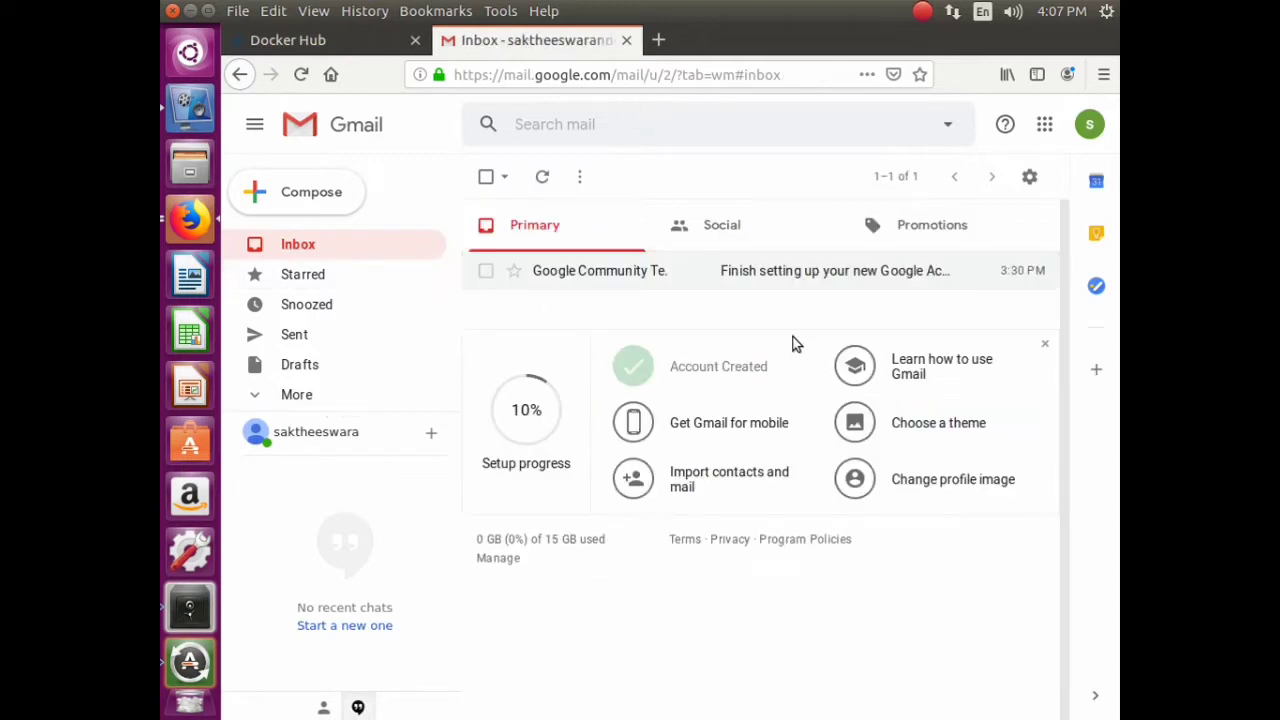
pyautogui.click(300, 42)
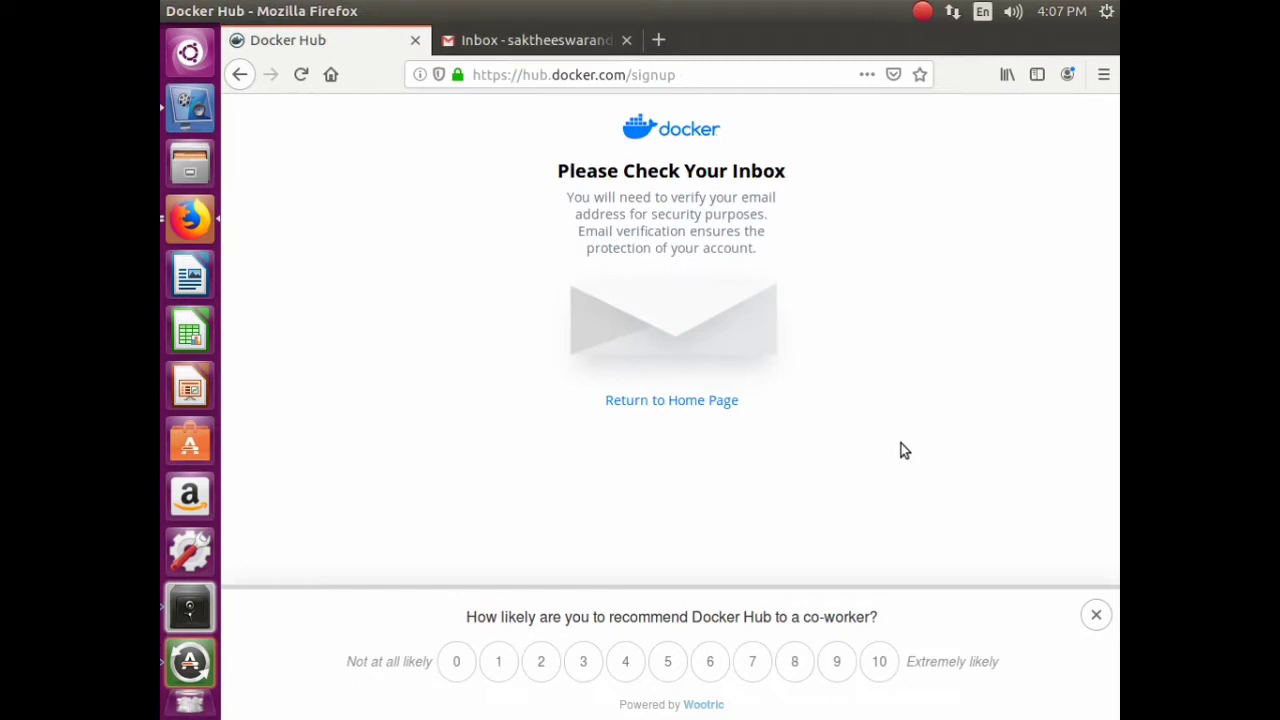
pyautogui.click(592, 44)
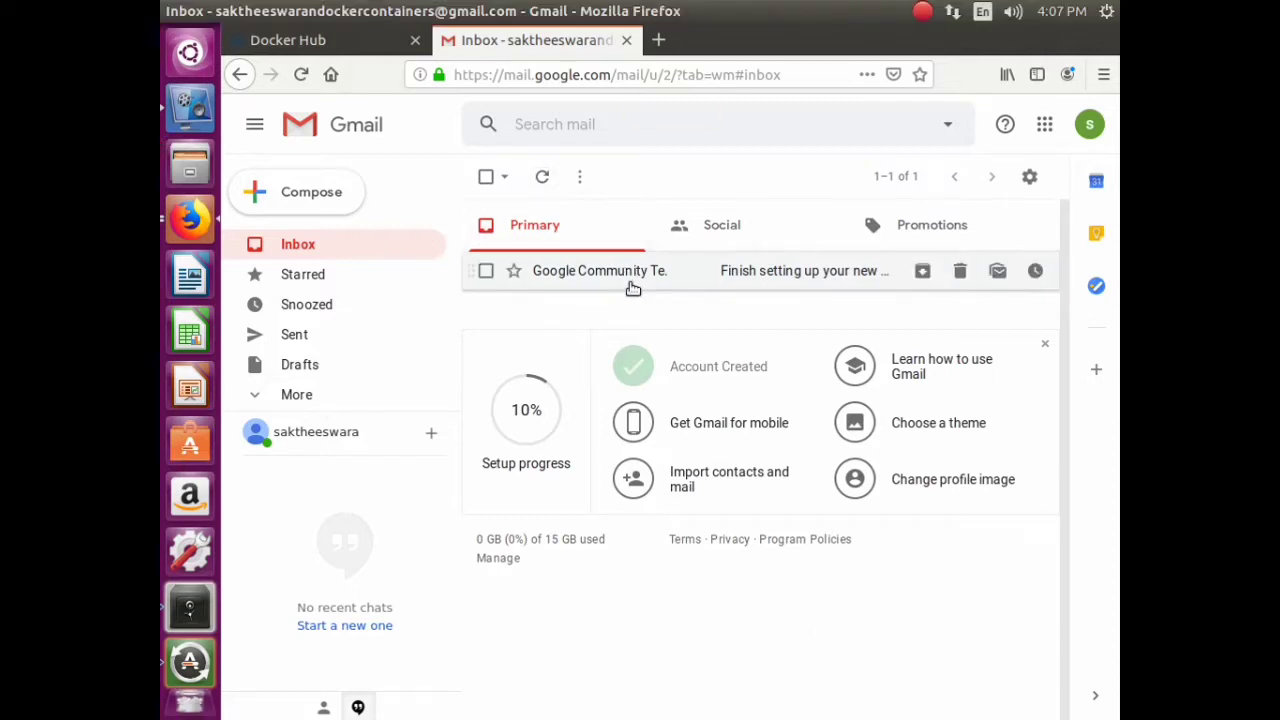
pyautogui.click(549, 179)
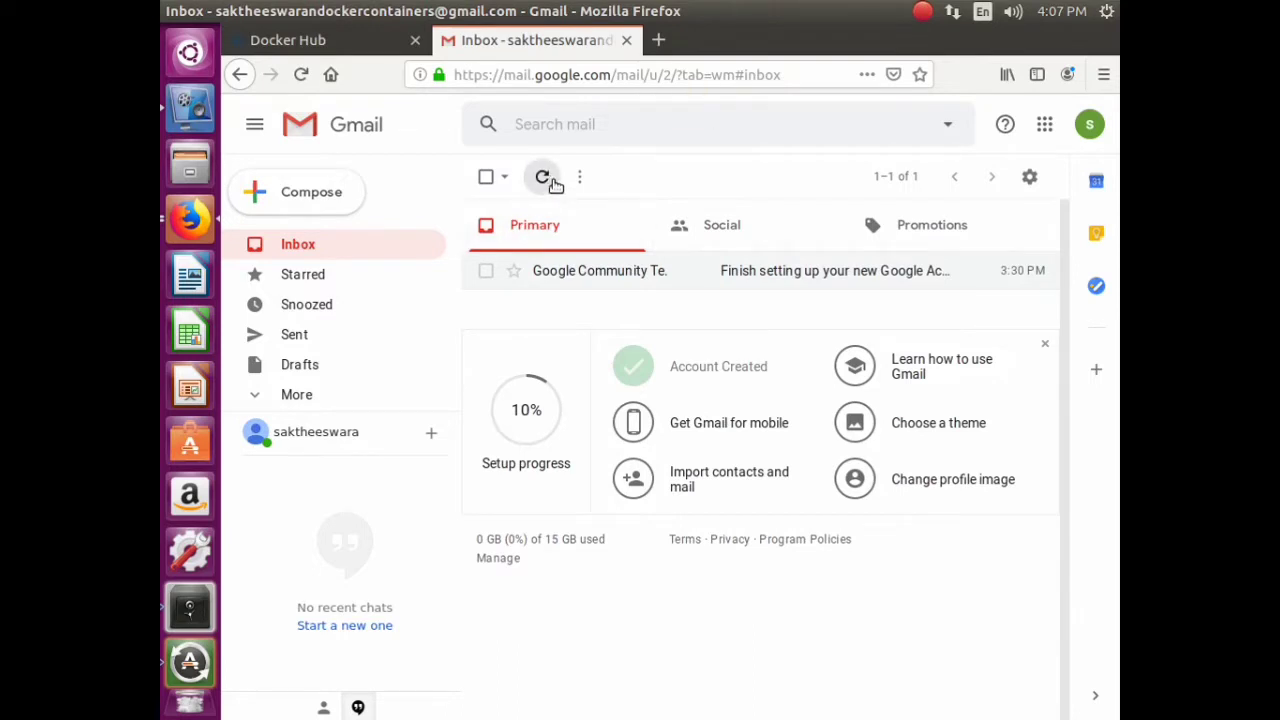
# - Reopen the Sign up for Docker Hub page from the 'docker sign up' search results
pyautogui.click(366, 48)
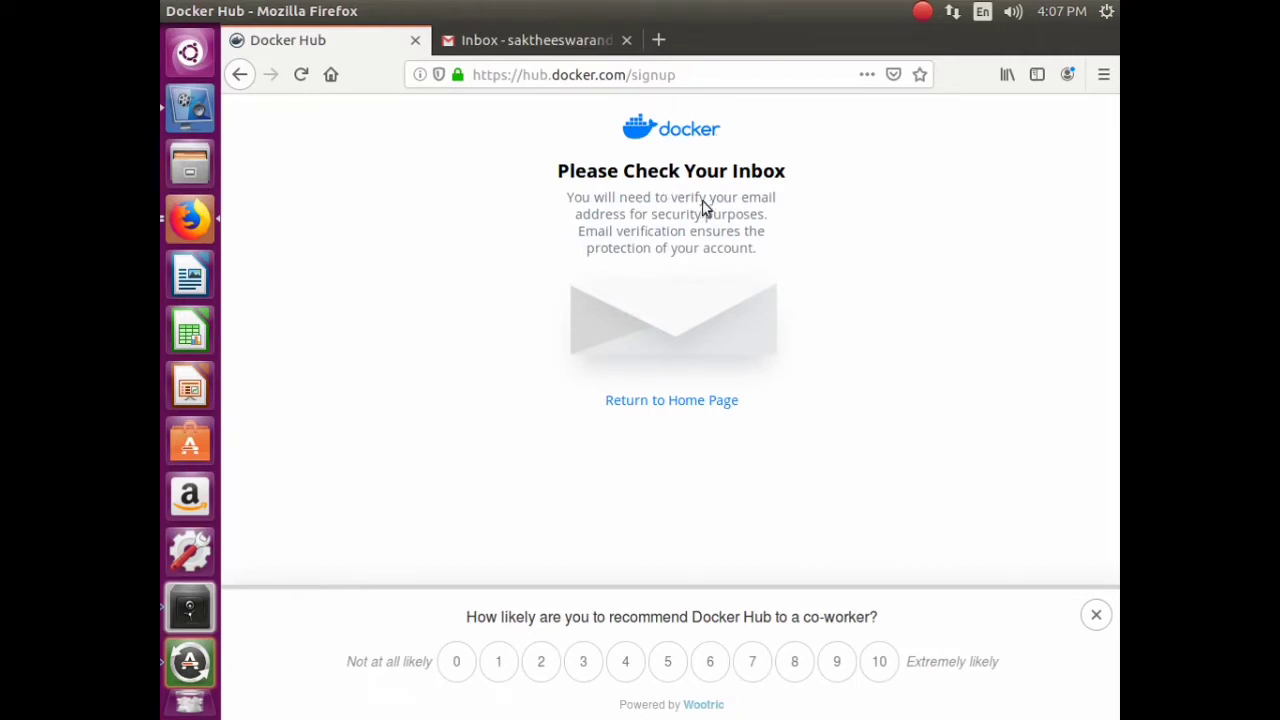
pyautogui.click(238, 74)
pyautogui.click(460, 268)
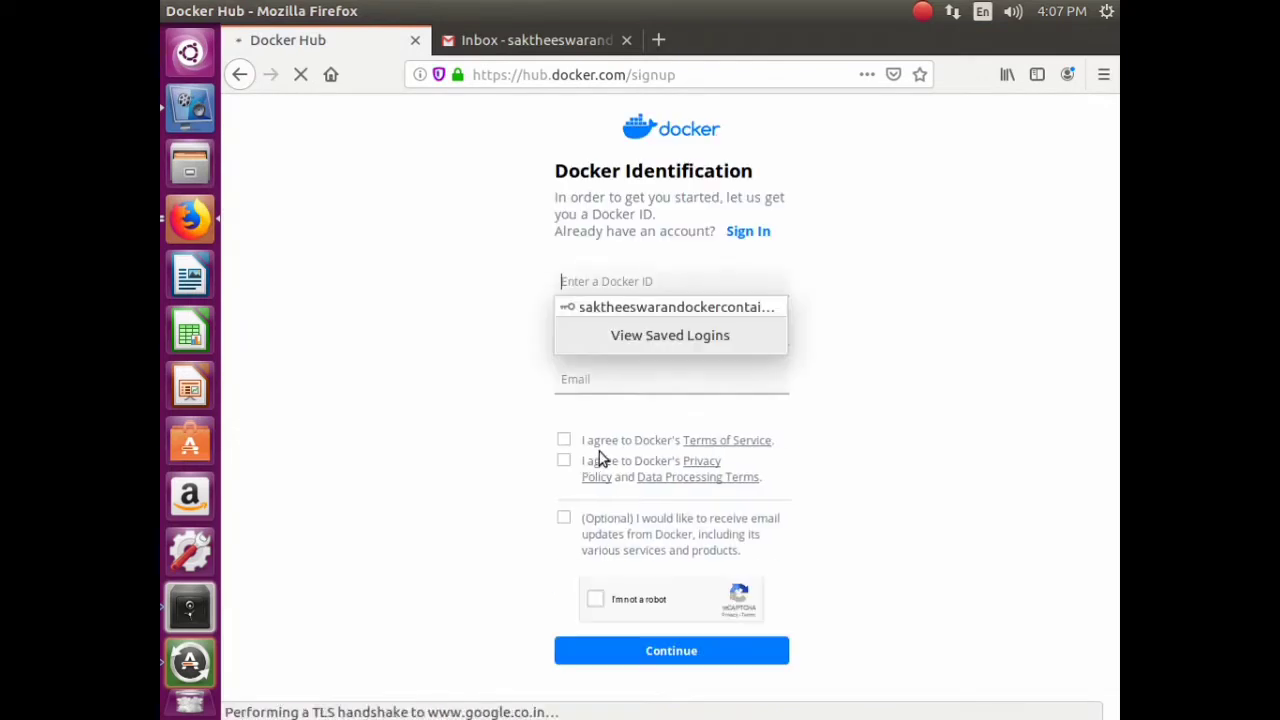
# - Fill the Docker ID and password from the saved login and enter the e-mail address
pyautogui.click(419, 351)
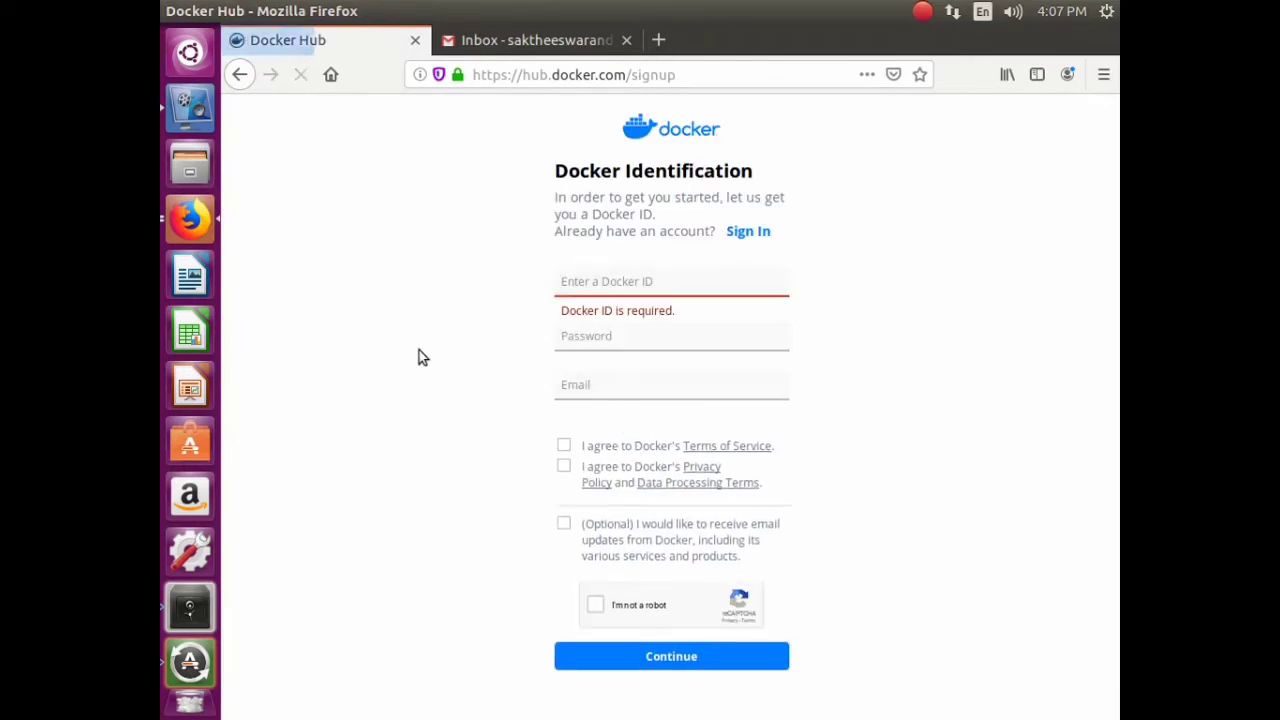
pyautogui.click(604, 282)
pyautogui.click(606, 314)
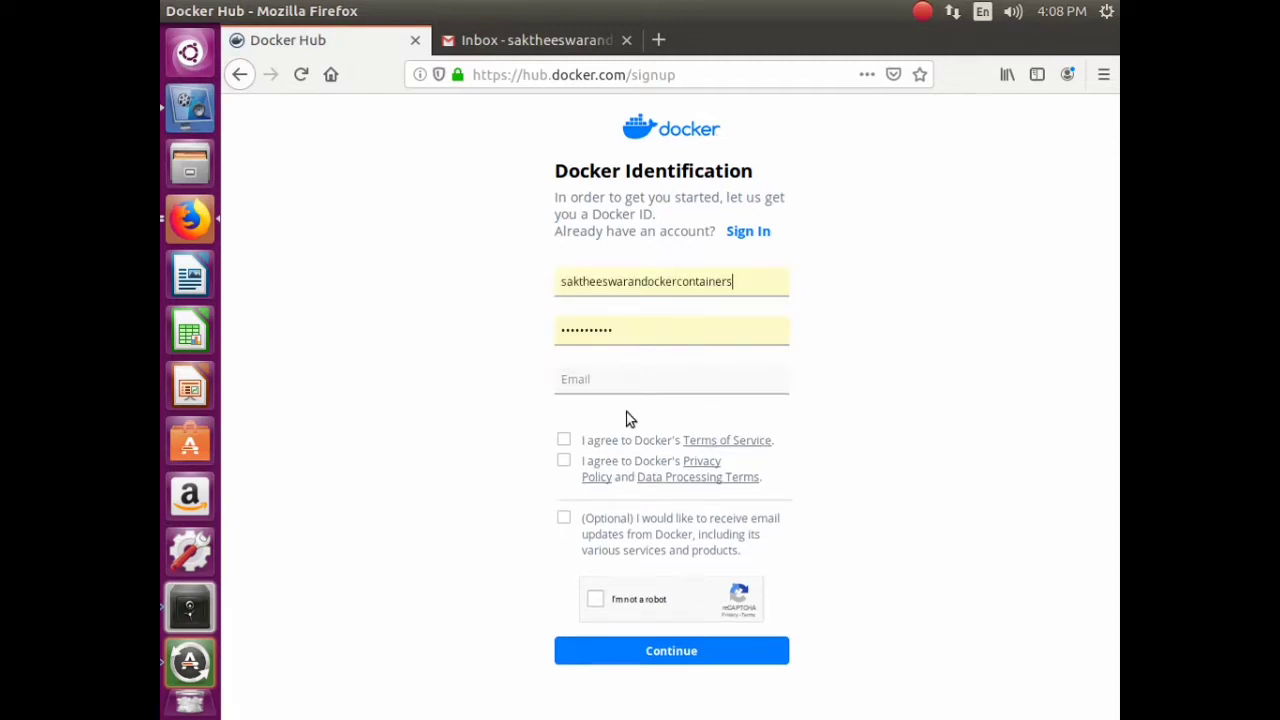
pyautogui.click(588, 379)
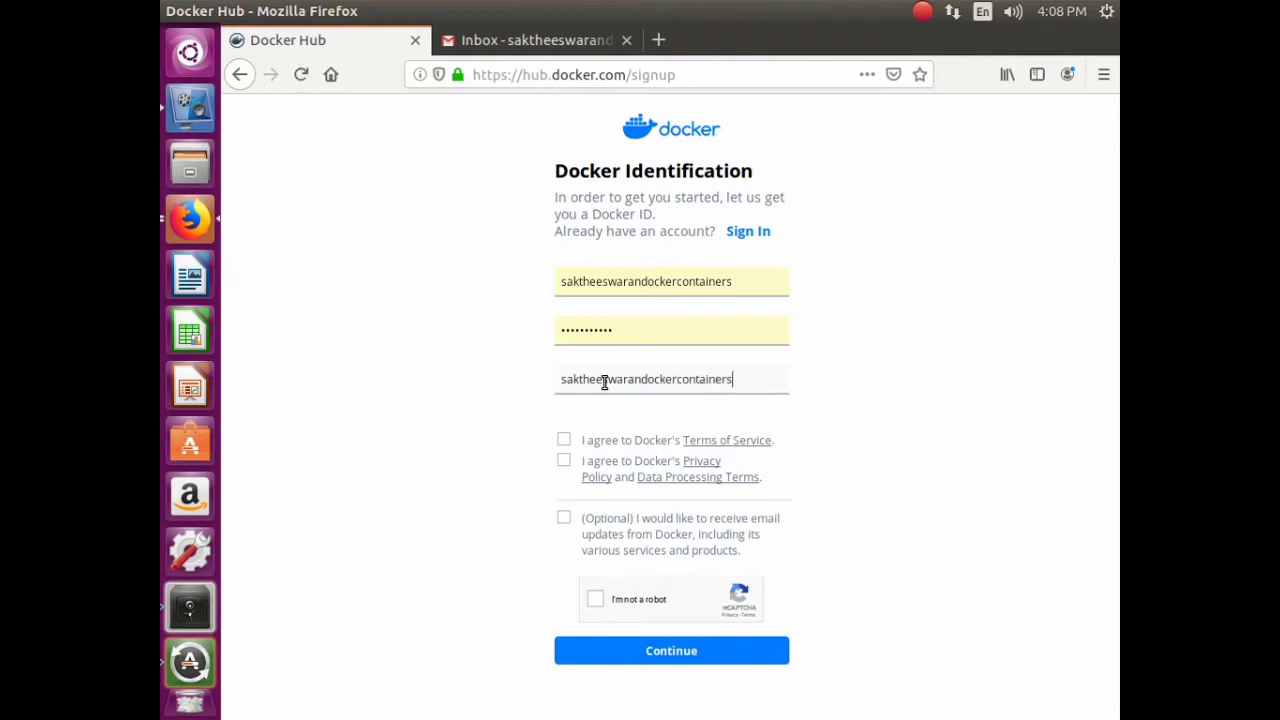
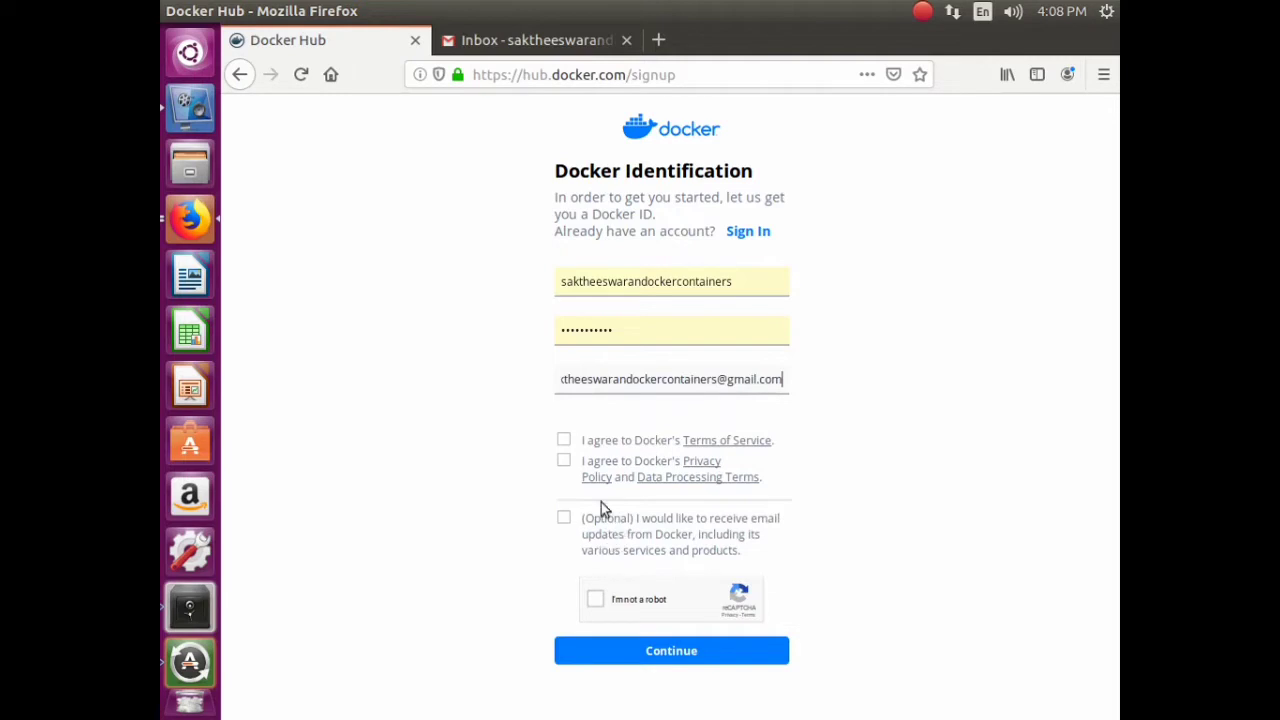
# - Tick the Terms, Privacy and email-update boxes and start the I'm not a robot check
pyautogui.click(564, 440)
pyautogui.click(564, 460)
pyautogui.click(564, 518)
pyautogui.click(630, 652)
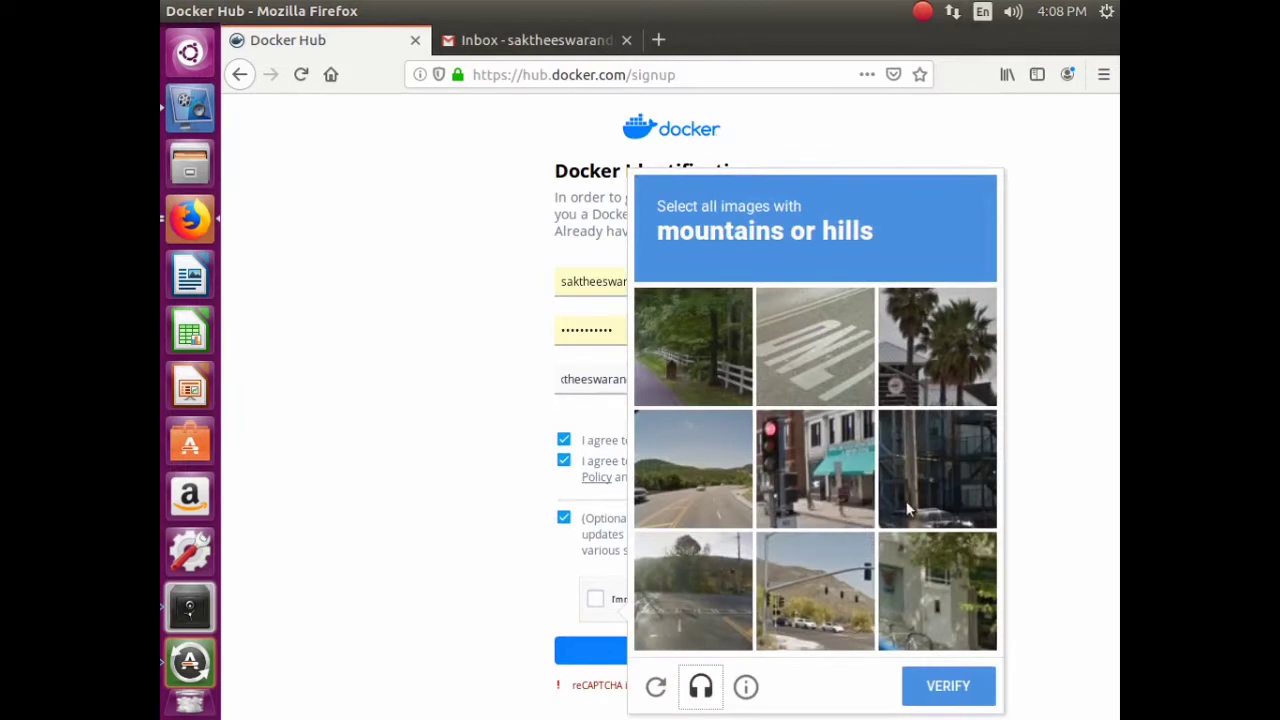
# - Select the four hill tiles, verify the challenge, and submit the sign-up form
pyautogui.click(707, 472)
pyautogui.click(705, 585)
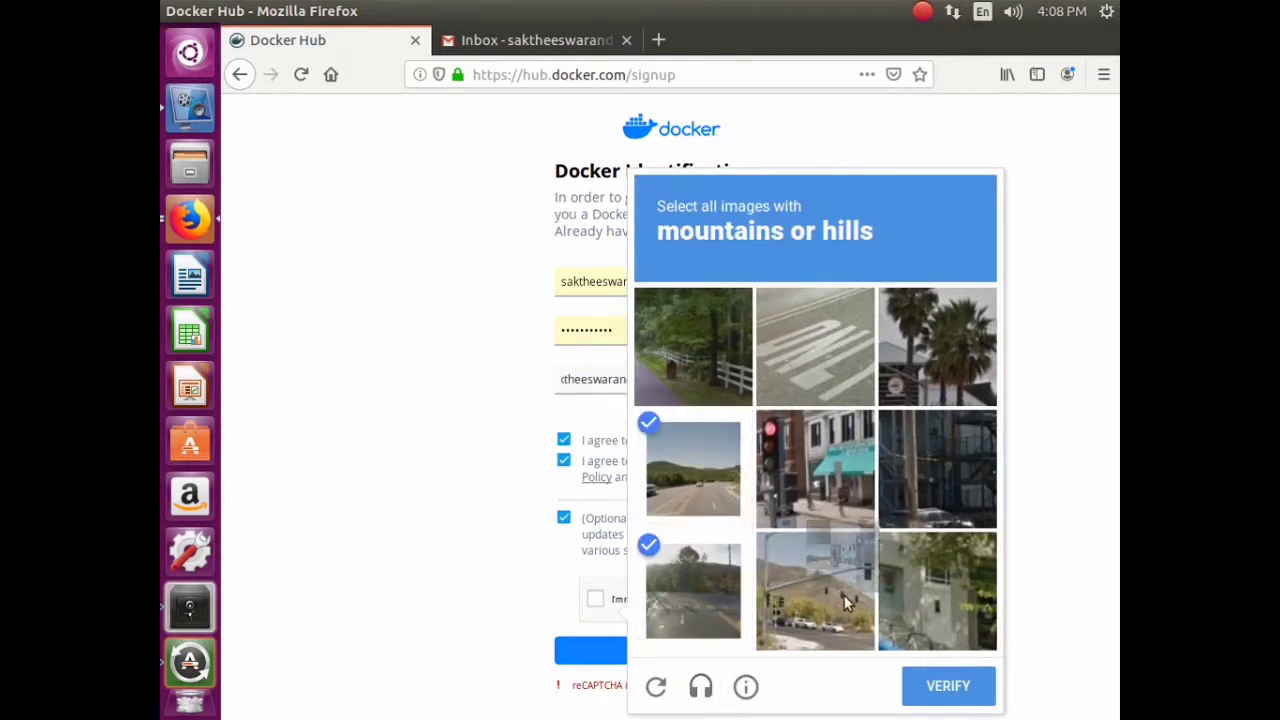
pyautogui.click(815, 577)
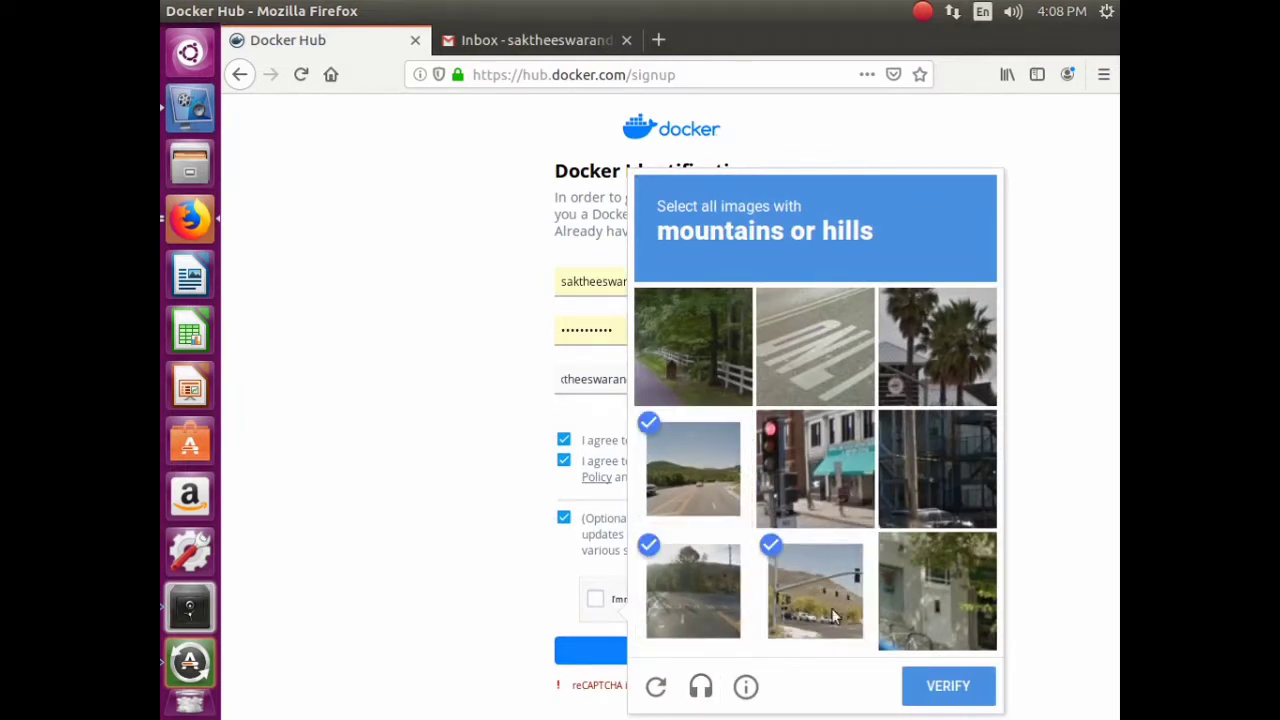
pyautogui.click(690, 342)
pyautogui.click(952, 688)
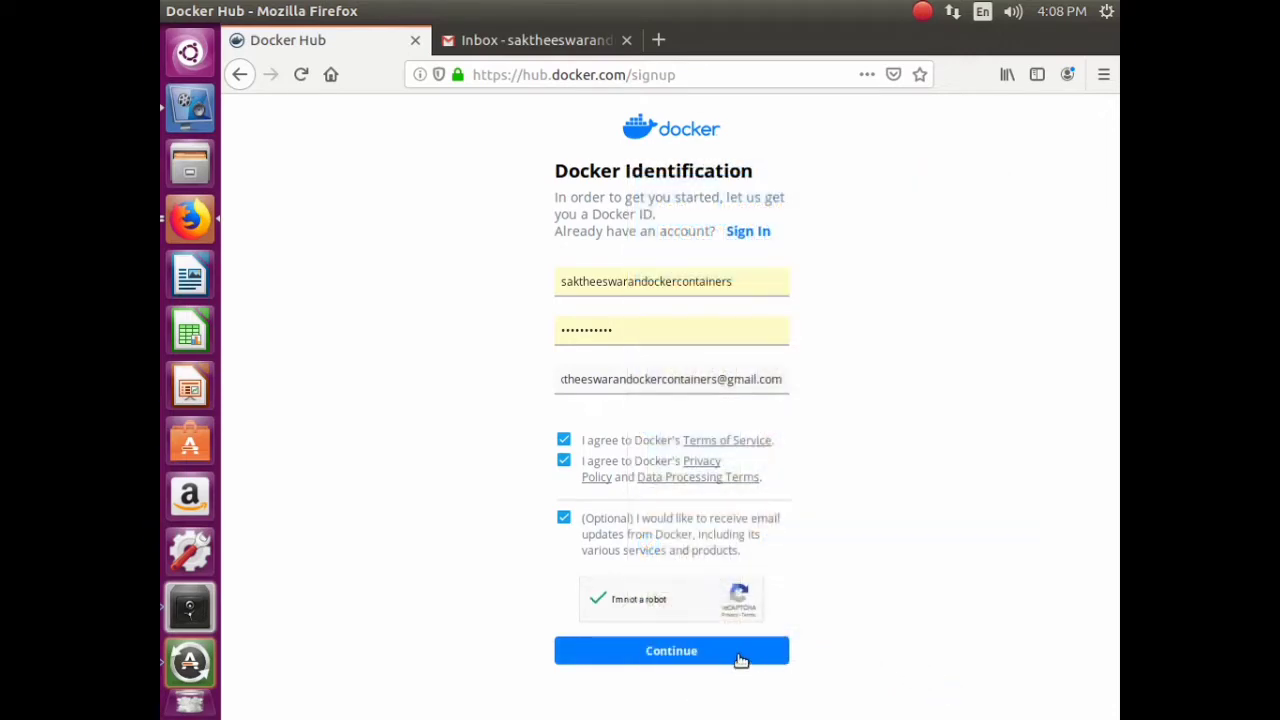
pyautogui.click(737, 658)
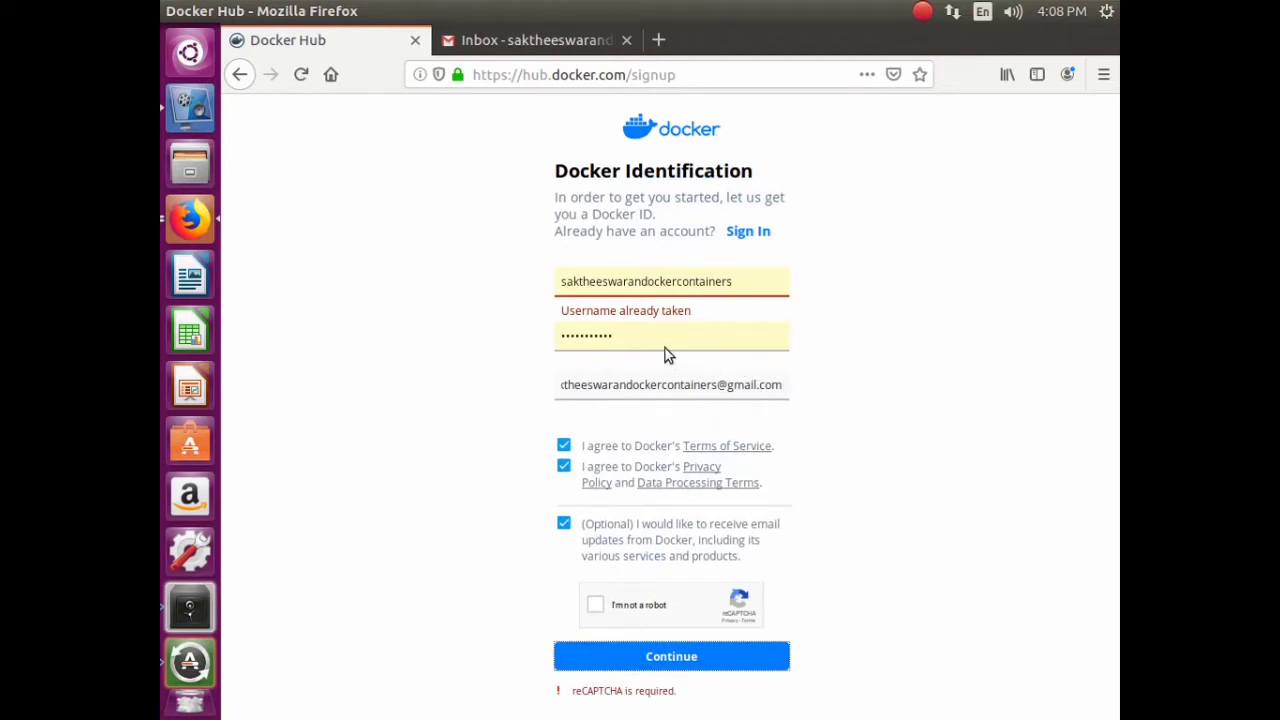
# - Lengthen the taken Docker ID with 'seminar', then correct its final letter
pyautogui.click(759, 276)
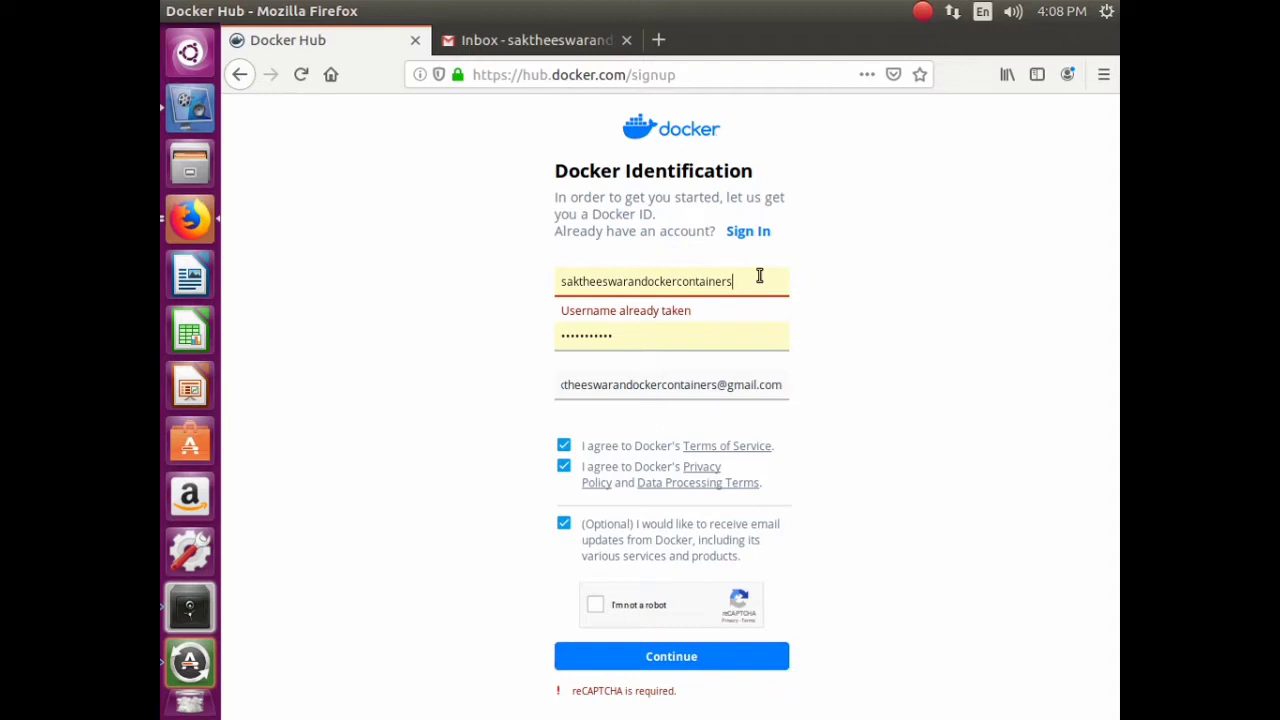
pyautogui.write('sem')
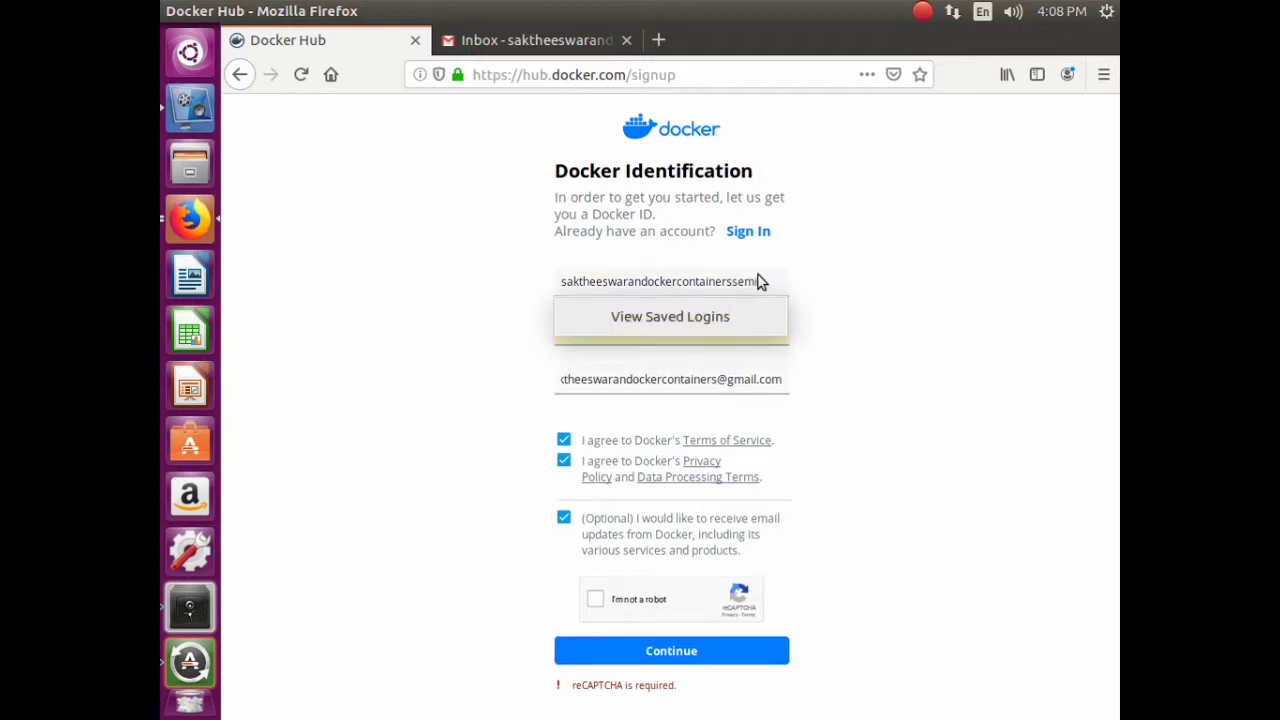
pyautogui.write('inar')
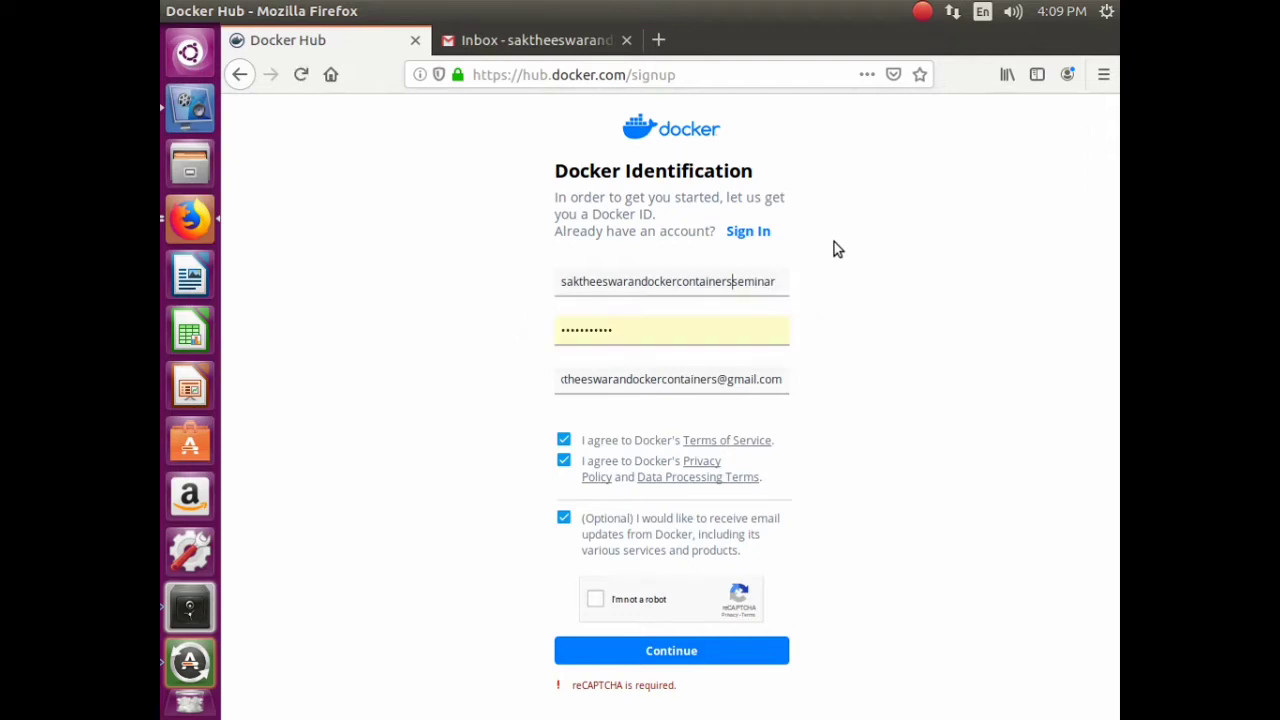
pyautogui.press('BackSpace')
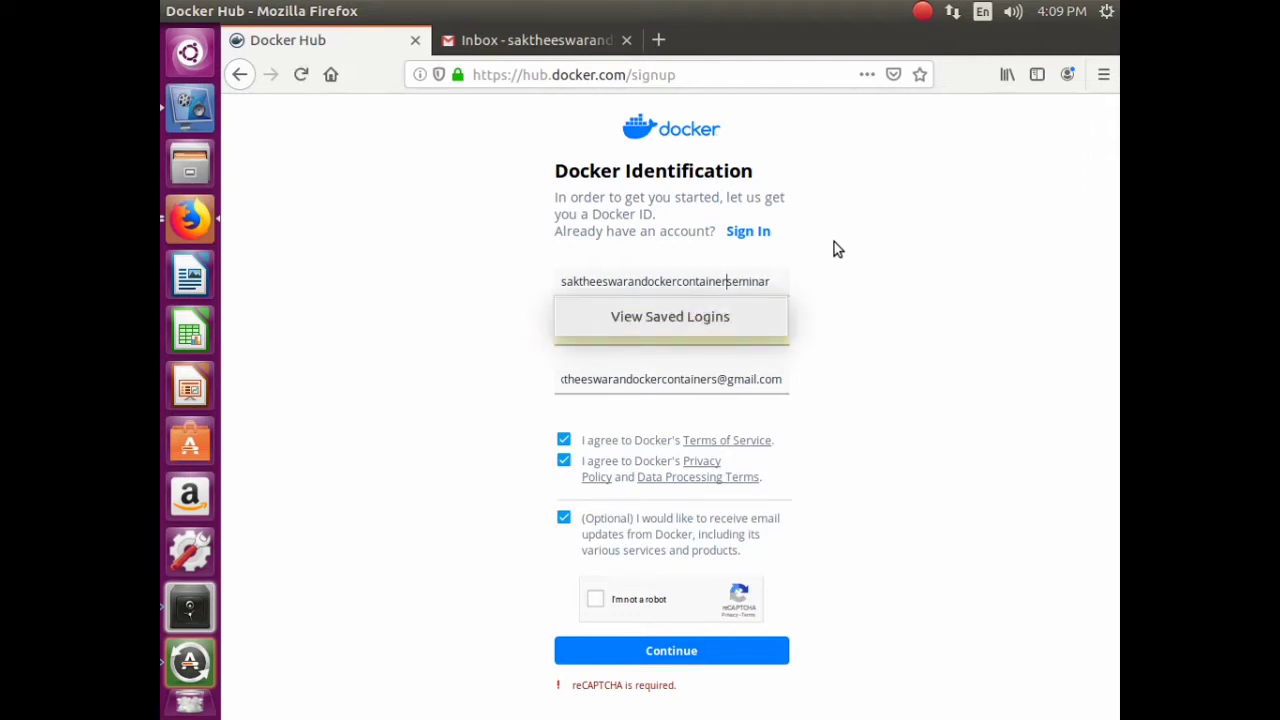
pyautogui.write('s')
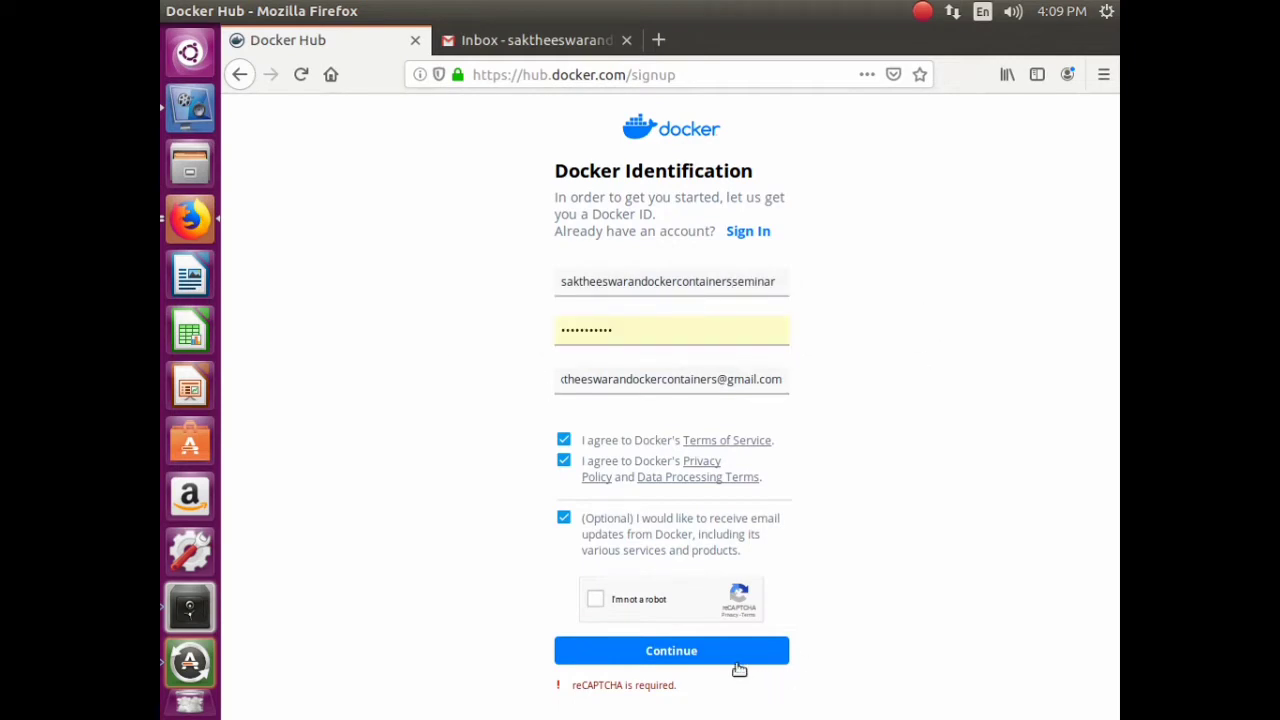
# - Pass the robot check by selecting the four car tiles, then resubmit the sign-up form
pyautogui.click(595, 599)
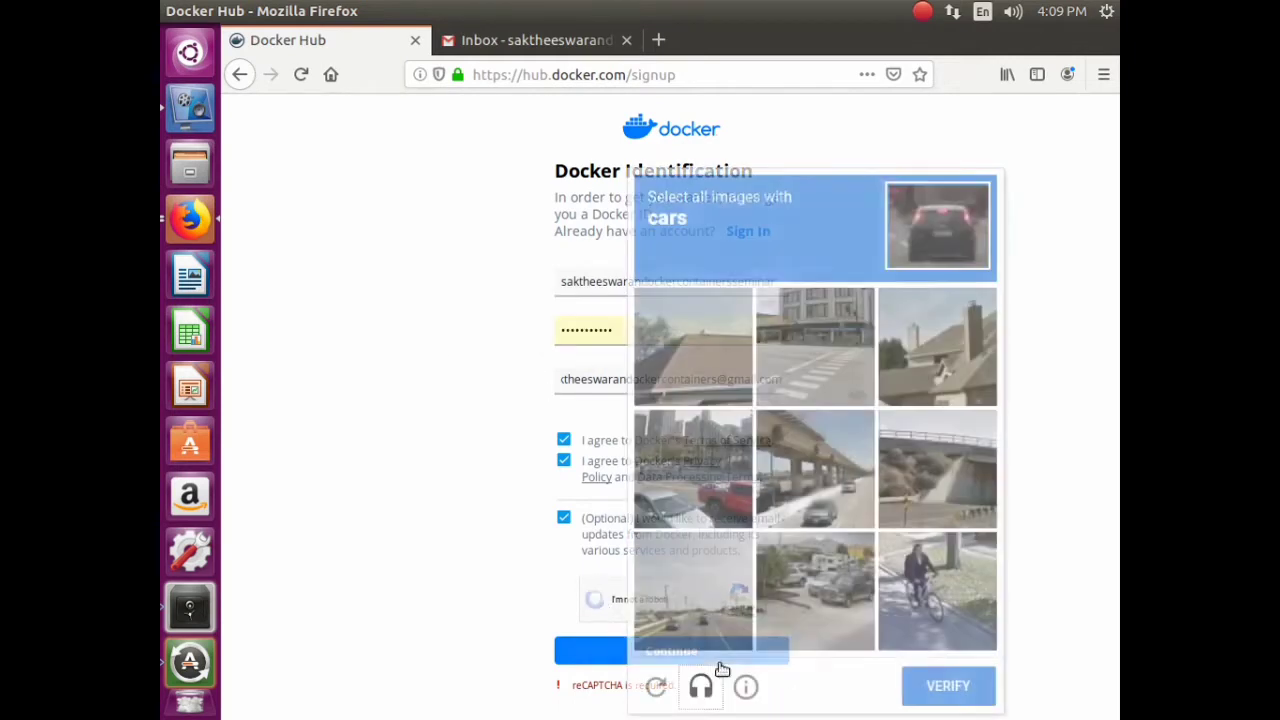
pyautogui.click(805, 440)
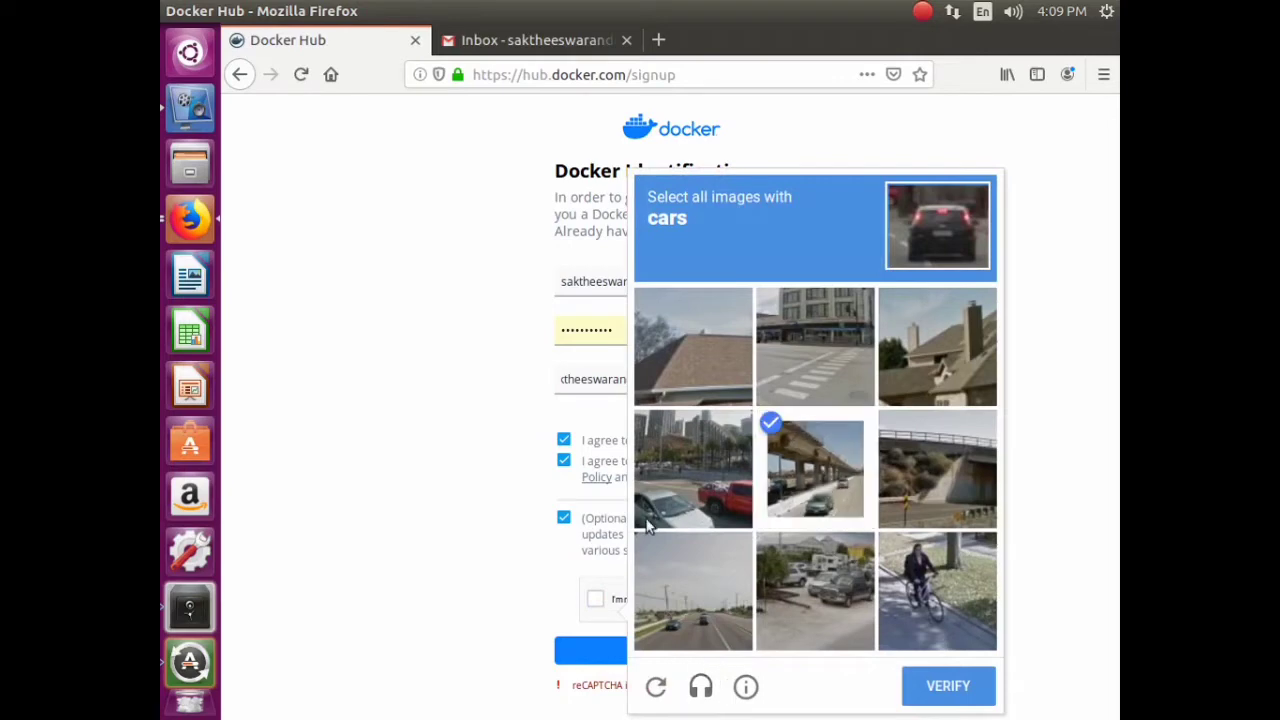
pyautogui.click(700, 475)
pyautogui.click(790, 610)
pyautogui.click(693, 617)
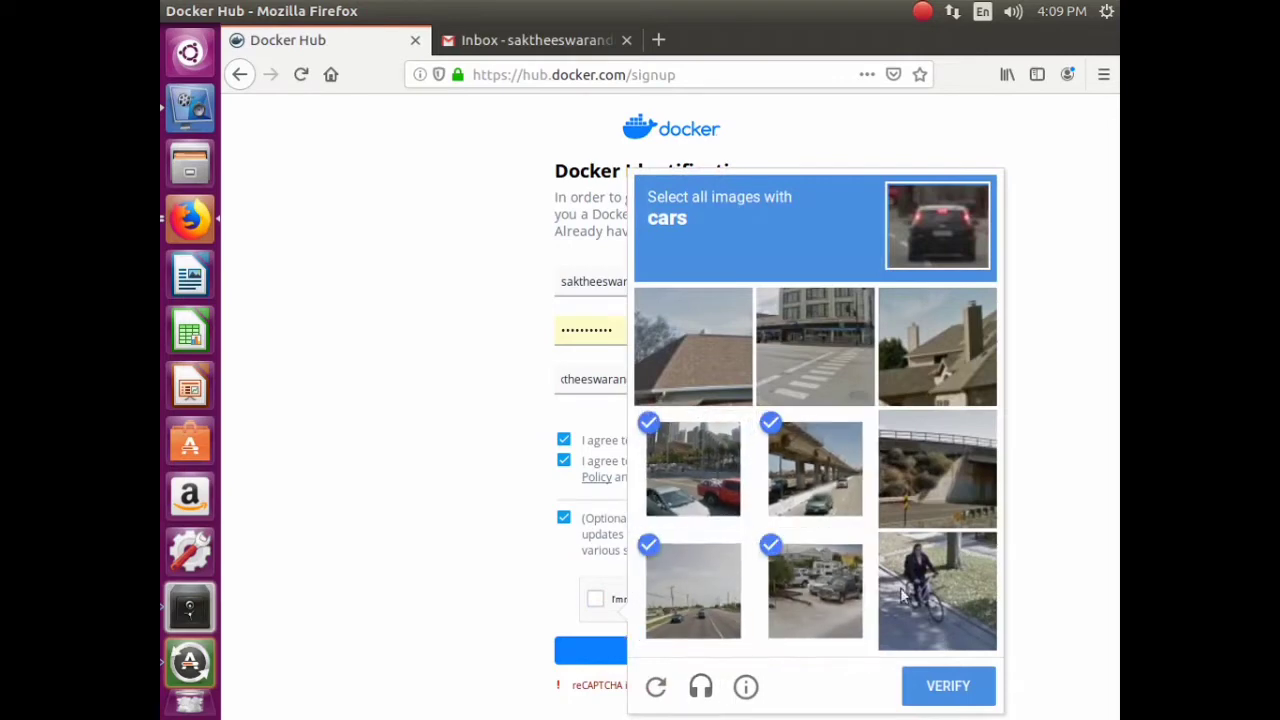
pyautogui.click(955, 688)
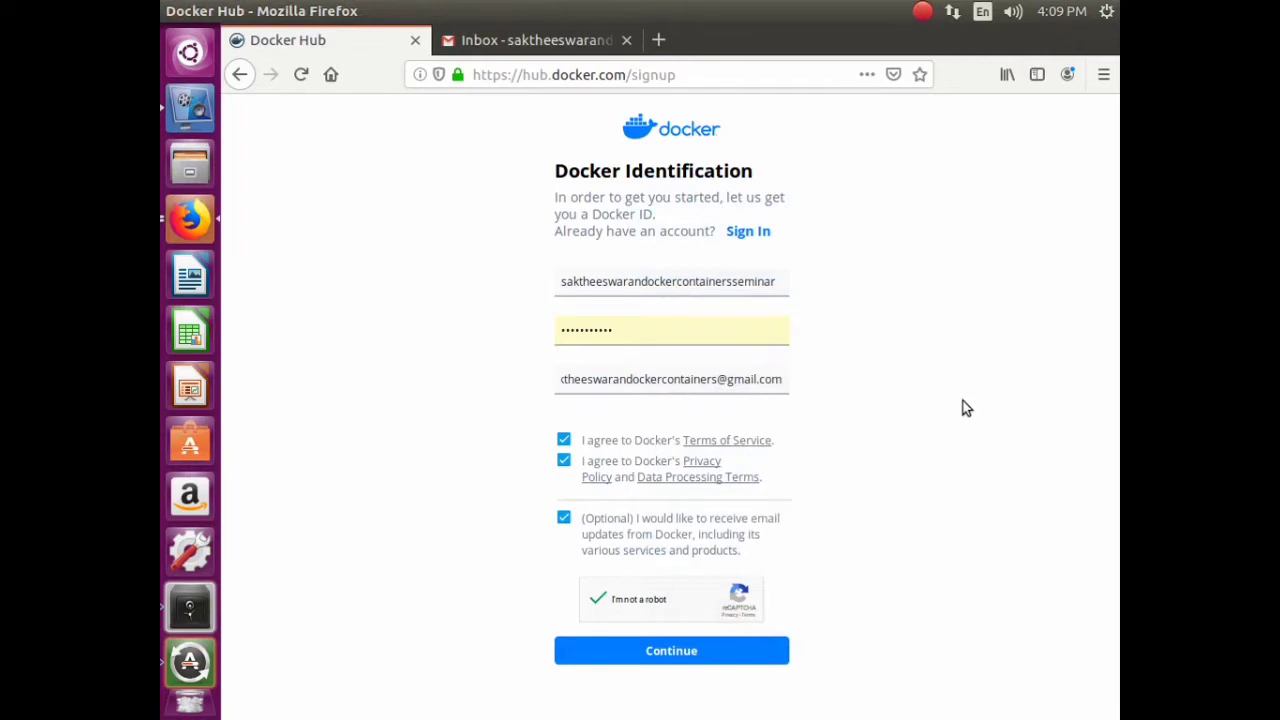
pyautogui.click(662, 651)
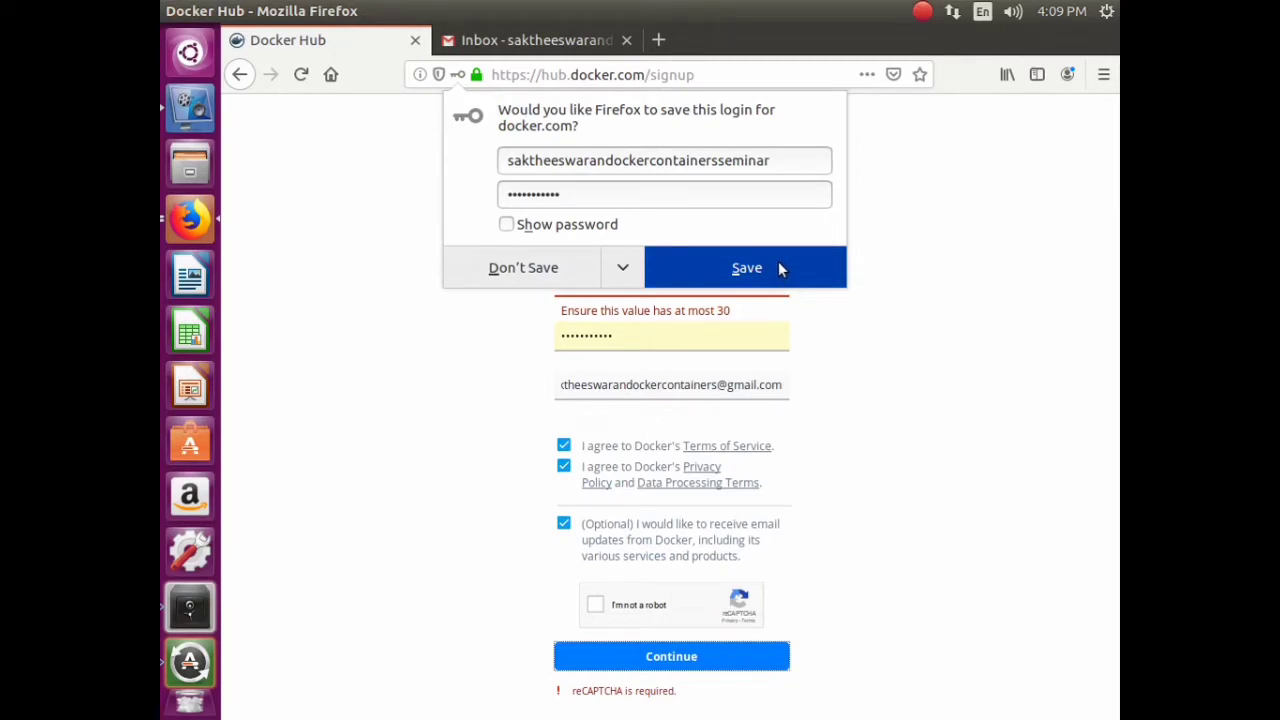
# - Decline Firefox's save-login offer, retype the sign-up password, and restart the I'm not a robot check
pyautogui.click(528, 268)
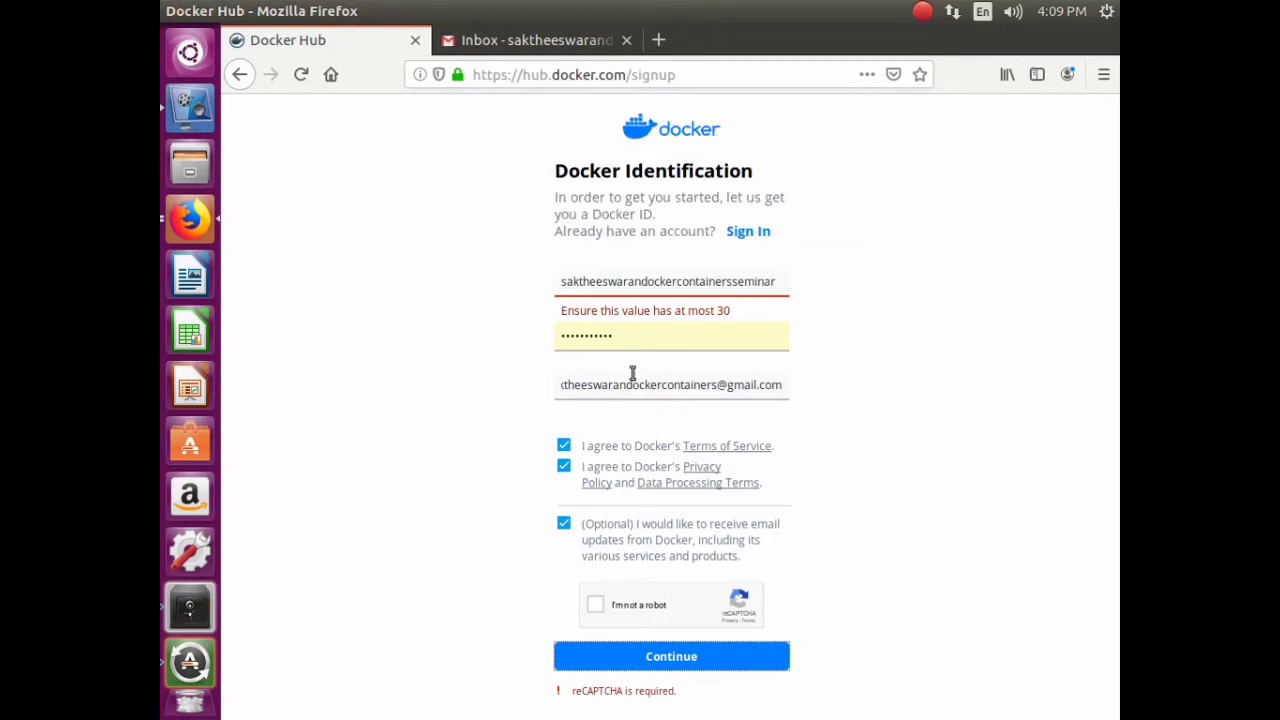
pyautogui.moveTo(611, 337); pyautogui.dragTo(528, 314)
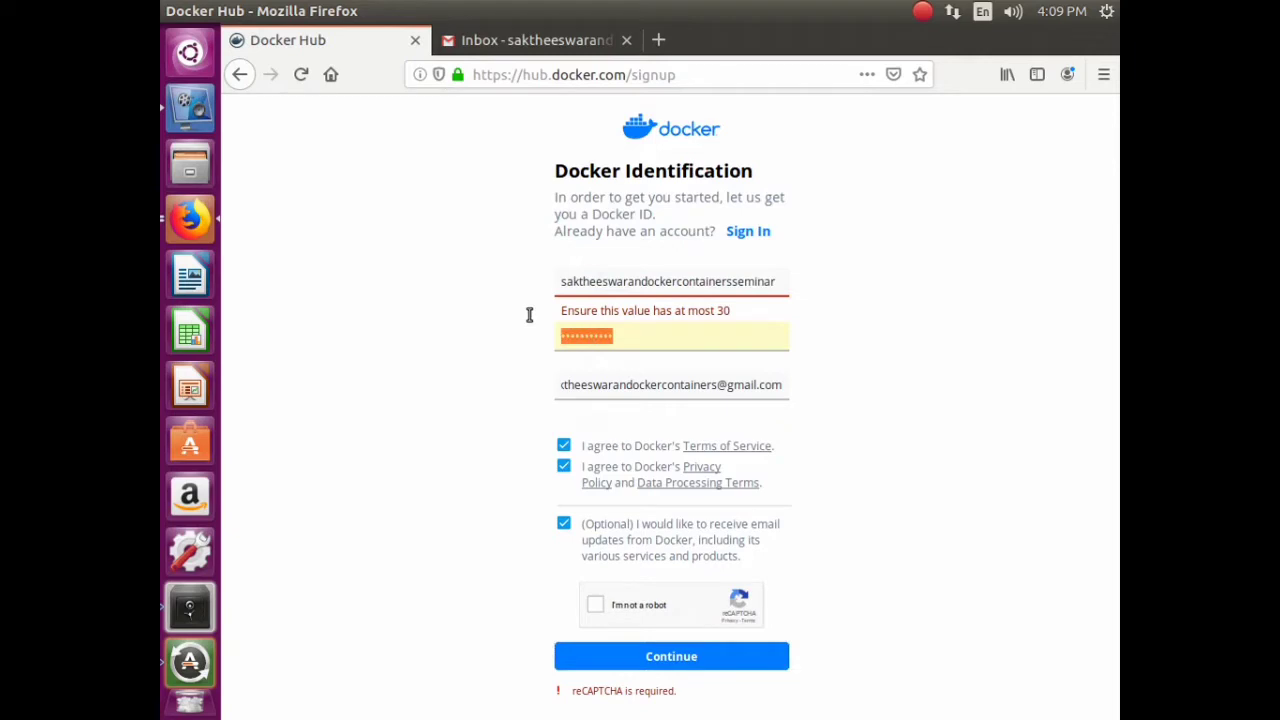
pyautogui.write('•••••')
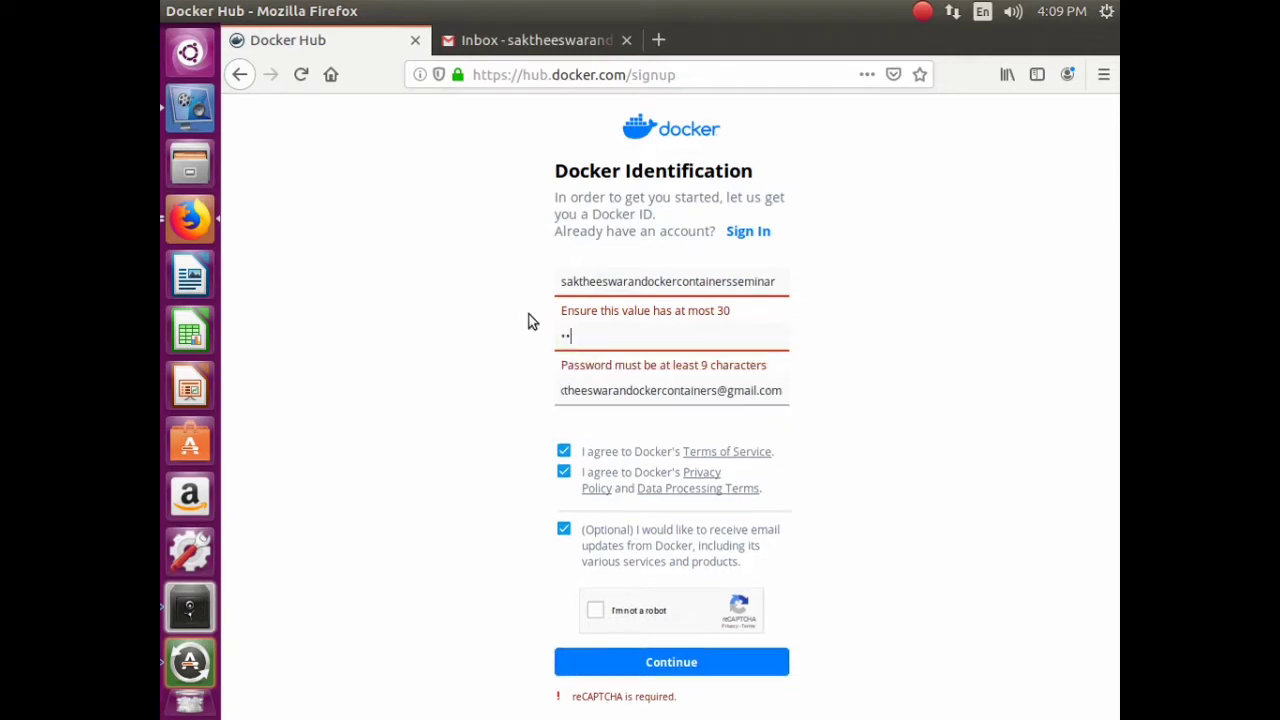
pyautogui.write('••••••••')
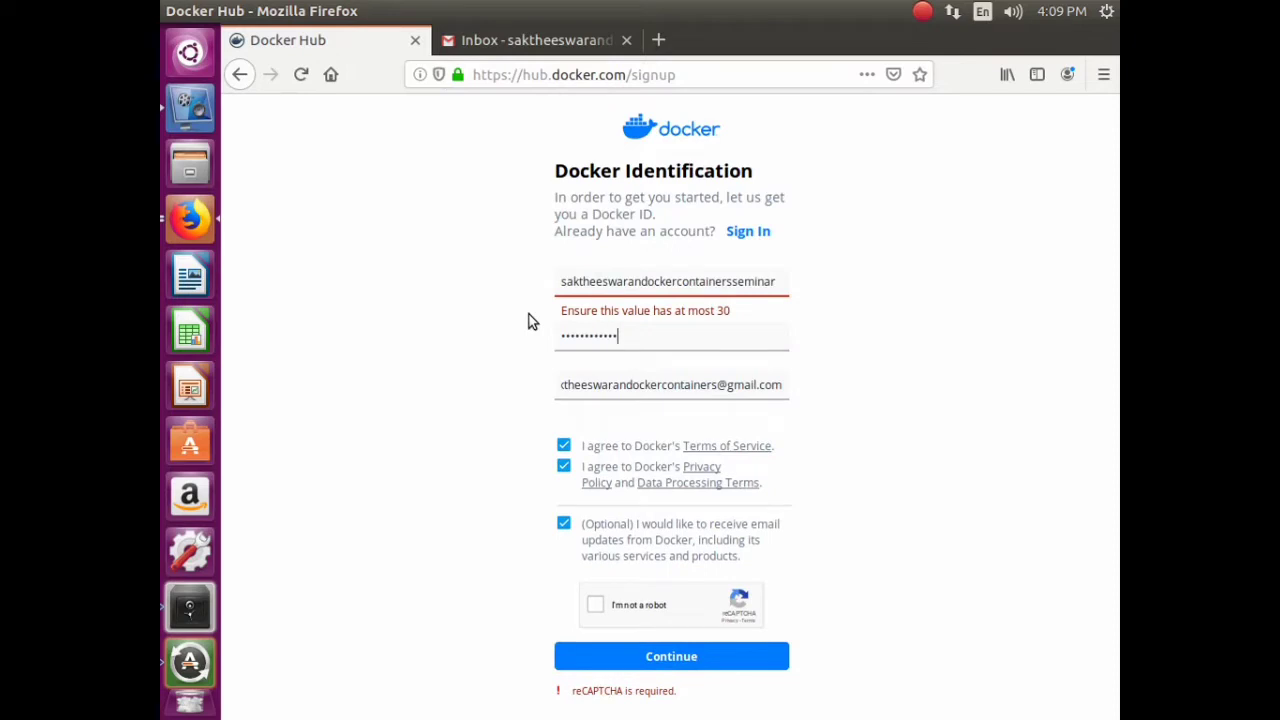
pyautogui.press('BackSpace')
pyautogui.press('BackSpace')
pyautogui.press('BackSpace')
pyautogui.press('BackSpace')
pyautogui.press('BackSpace')
pyautogui.press('BackSpace')
pyautogui.press('BackSpace')
pyautogui.press('BackSpace')
pyautogui.press('BackSpace')
pyautogui.press('BackSpace')
pyautogui.press('BackSpace')
pyautogui.press('BackSpace')
pyautogui.press('BackSpace')
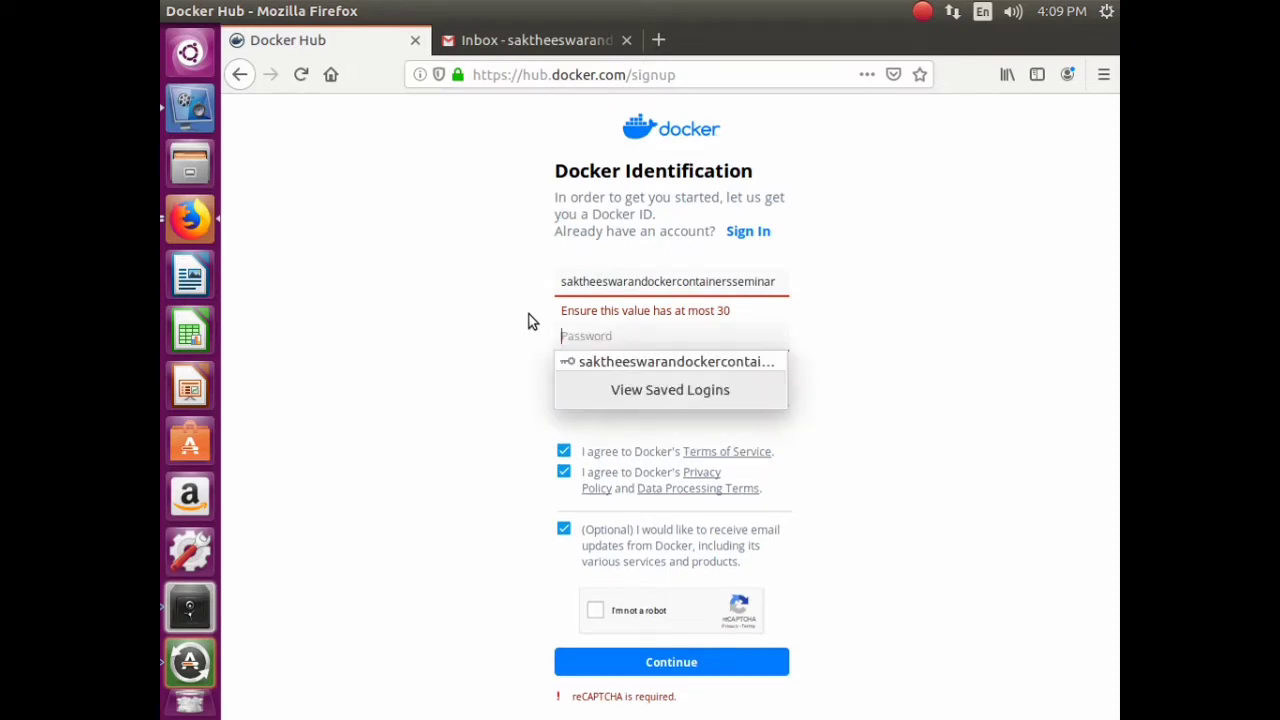
pyautogui.write('••••••')
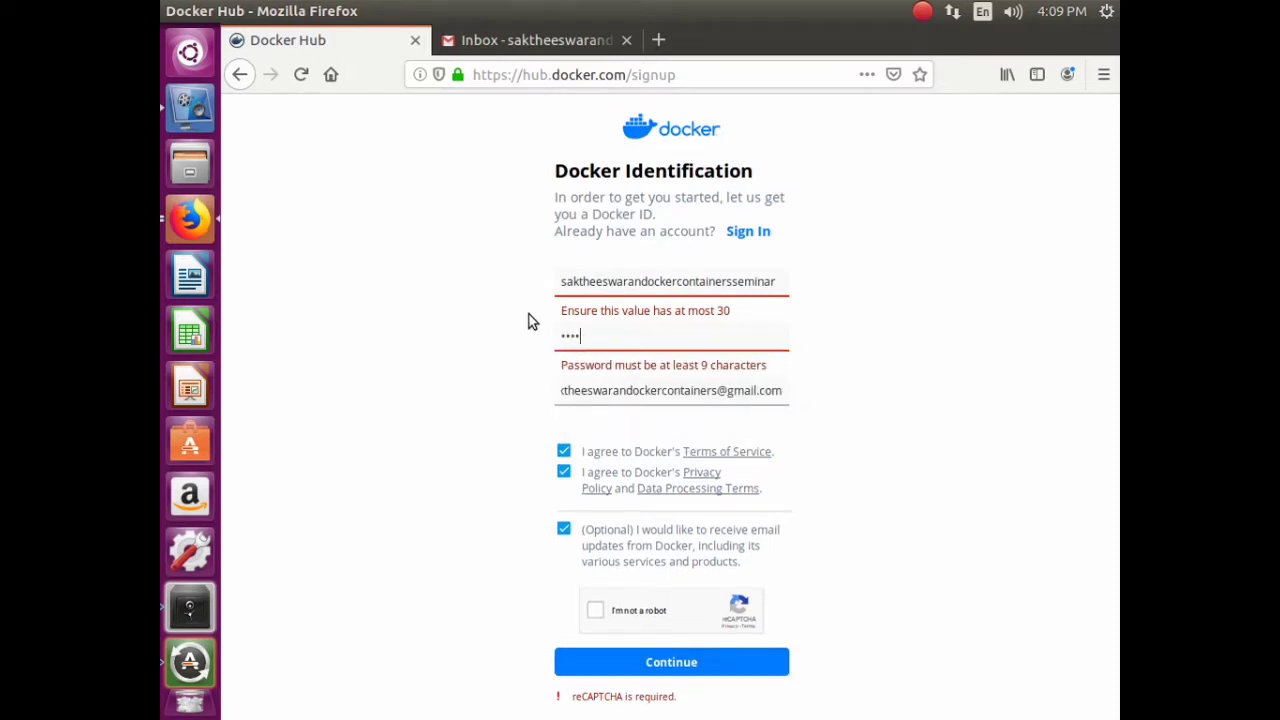
pyautogui.write('•••••')
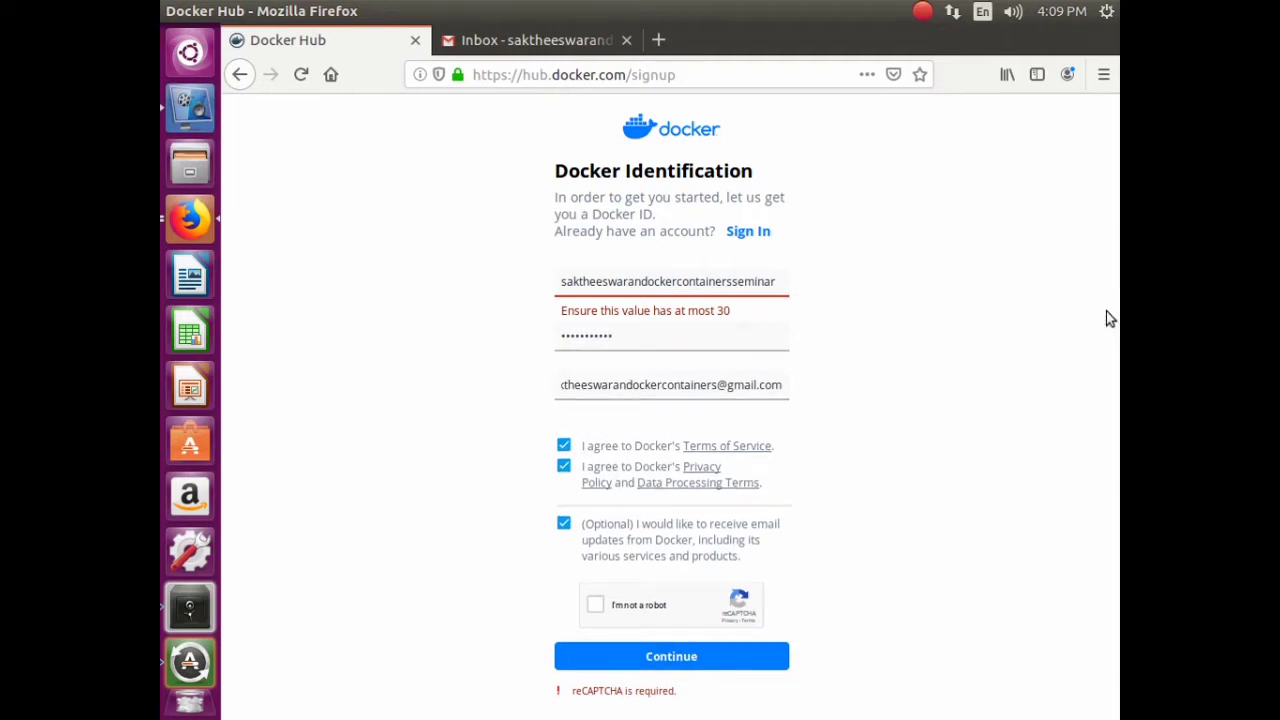
pyautogui.click(595, 605)
# - Mark the three traffic-light tiles and verify the first reCAPTCHA grid
pyautogui.click(706, 410)
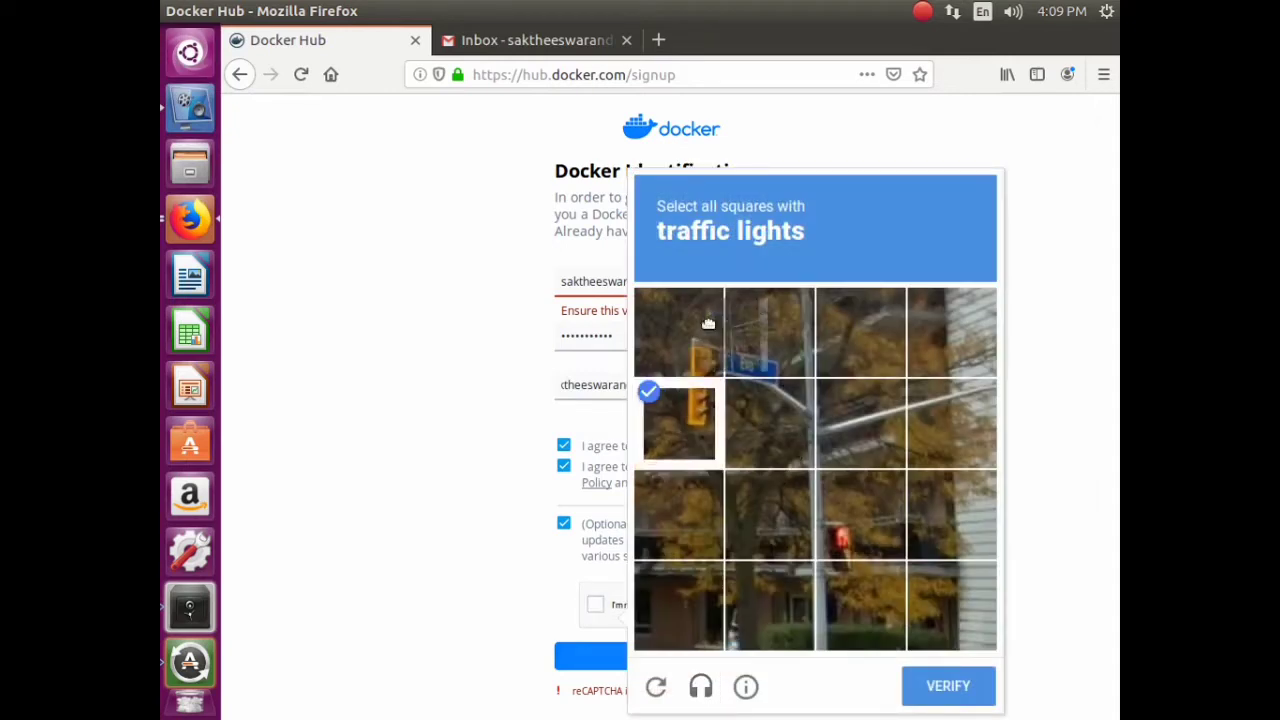
pyautogui.click(772, 366)
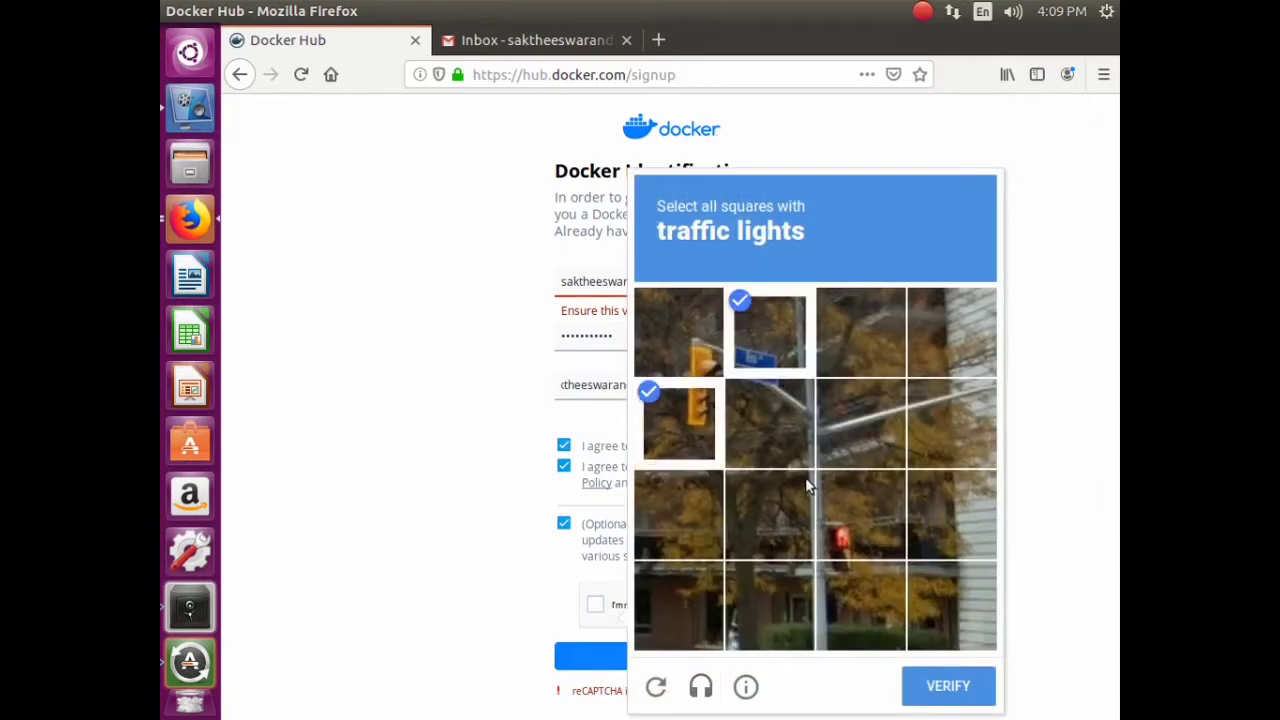
pyautogui.click(782, 438)
pyautogui.click(942, 690)
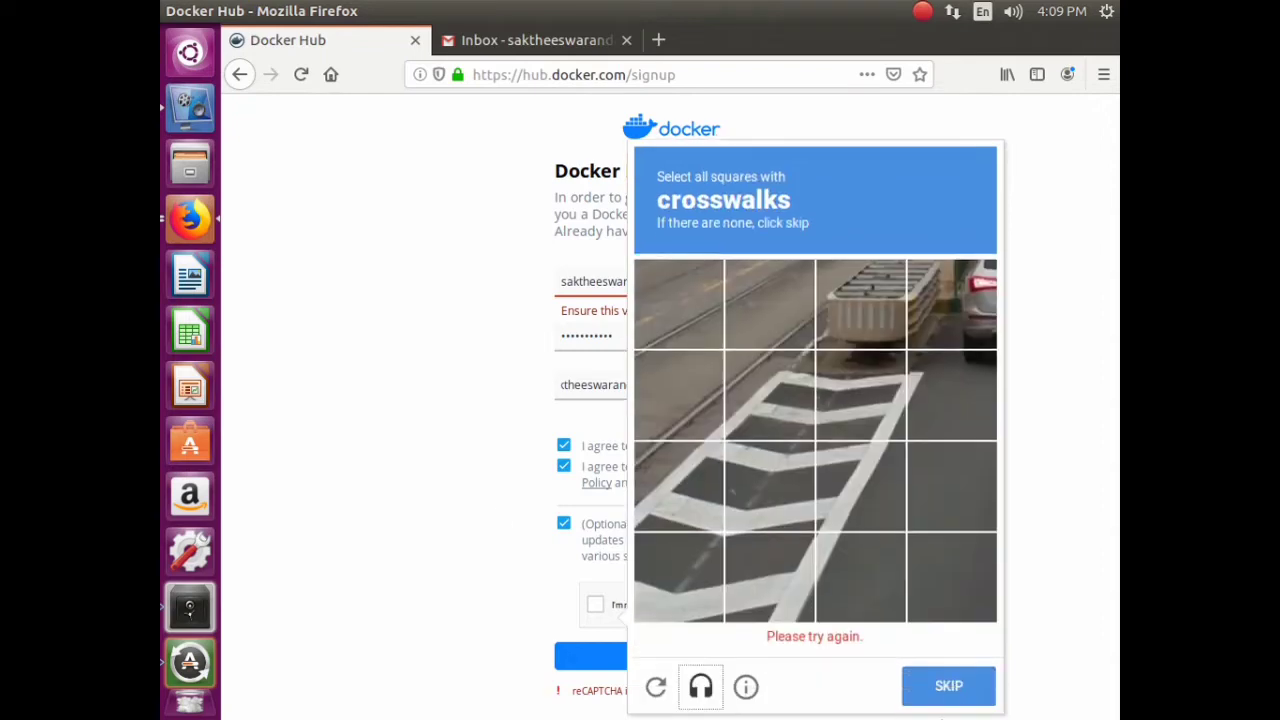
# - Mark all the crosswalk tiles and move past the crosswalk challenge
pyautogui.click(660, 557)
pyautogui.click(765, 600)
pyautogui.click(690, 515)
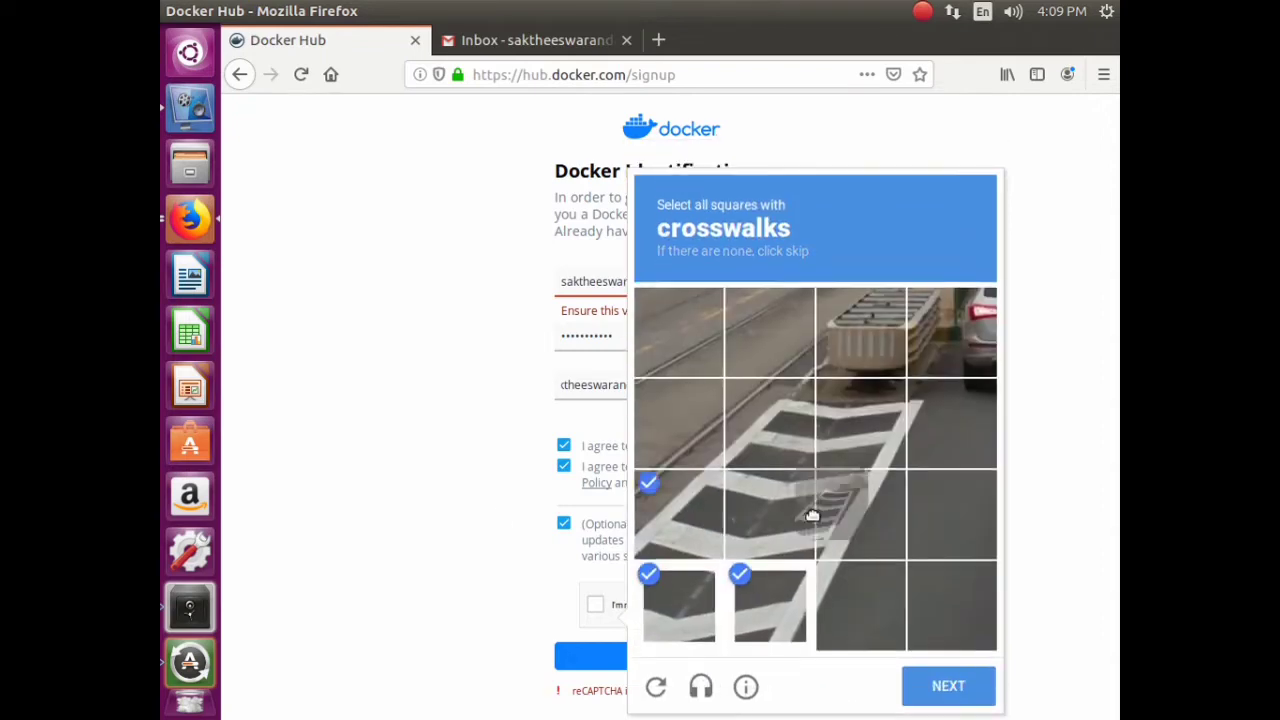
pyautogui.click(835, 529)
pyautogui.click(758, 478)
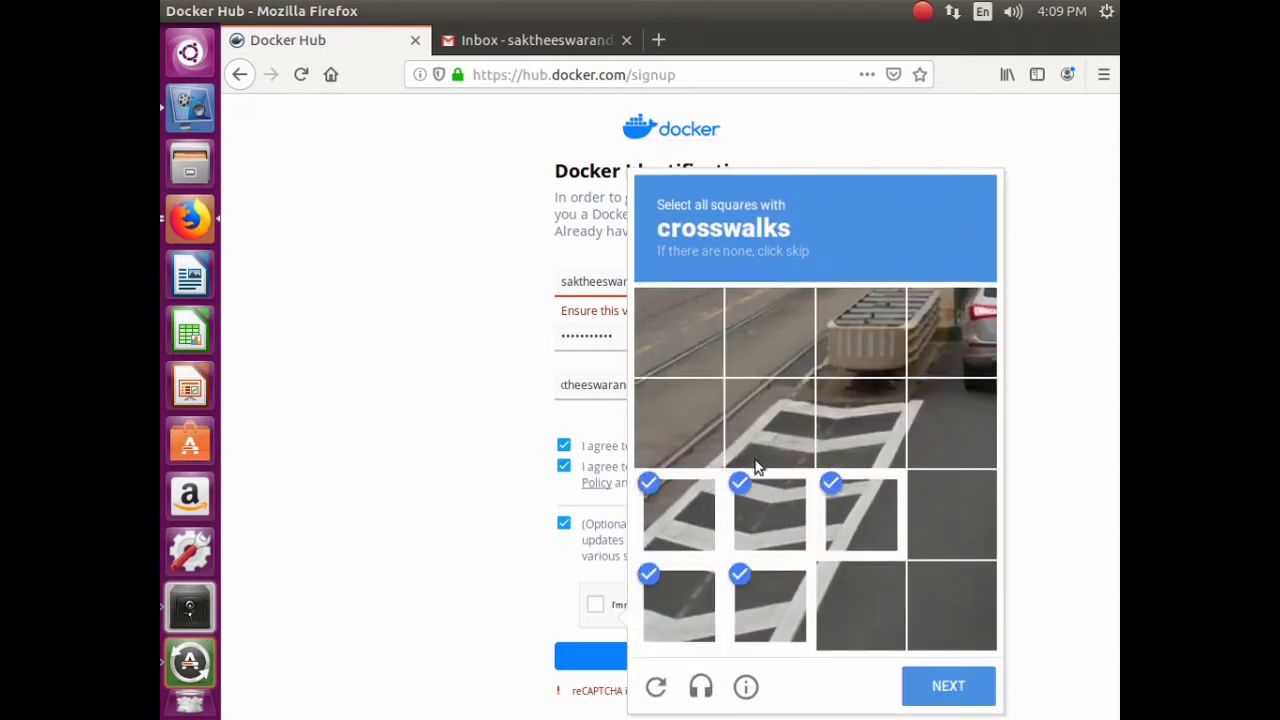
pyautogui.click(752, 460)
pyautogui.click(706, 457)
pyautogui.click(852, 443)
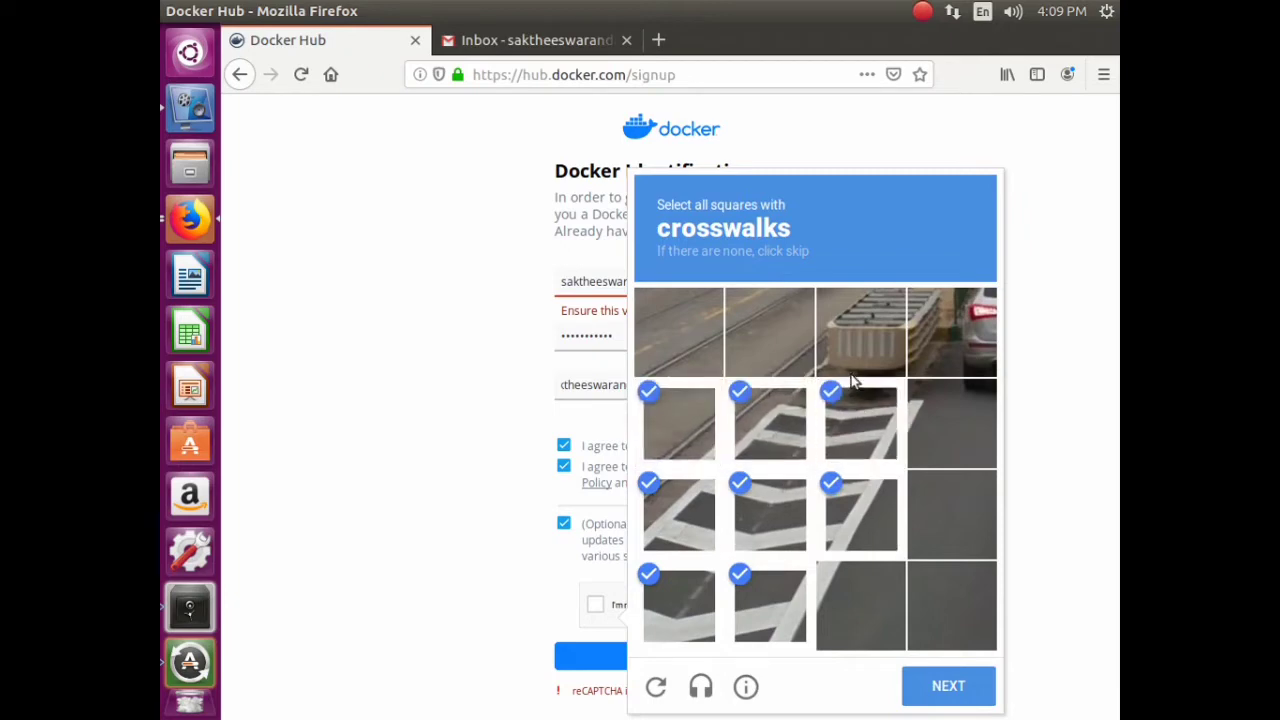
pyautogui.click(941, 426)
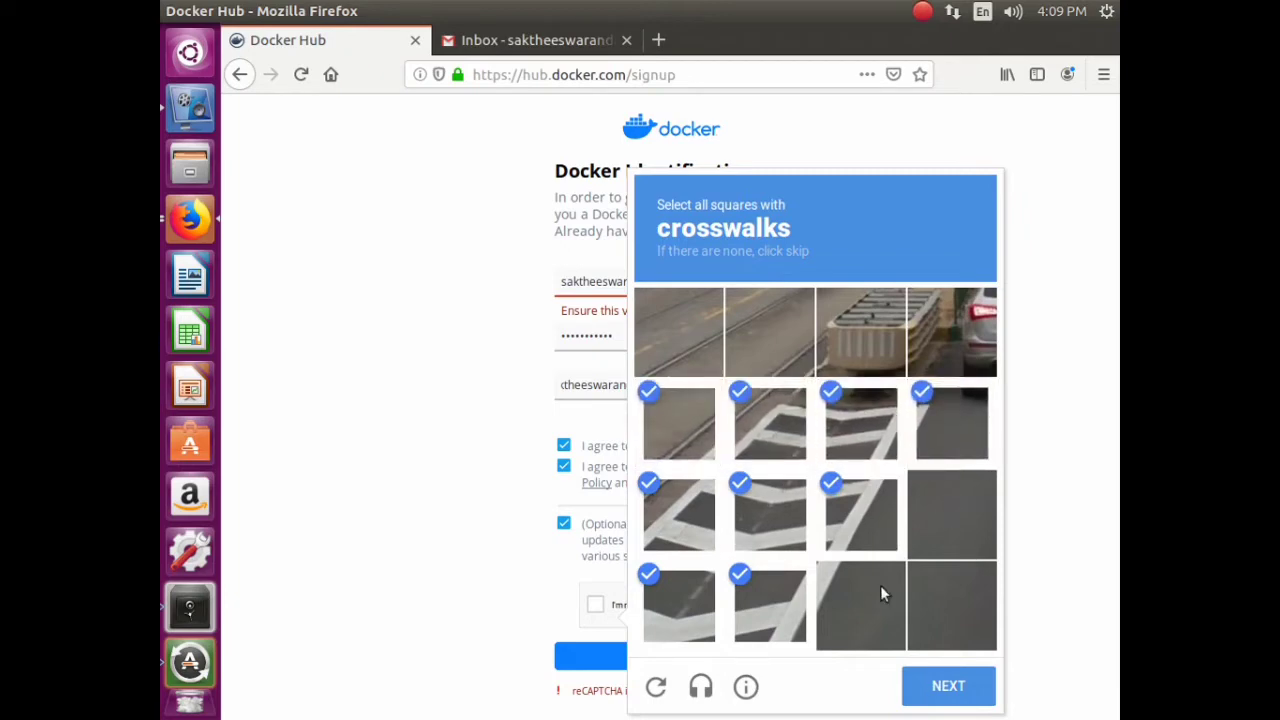
pyautogui.click(880, 585)
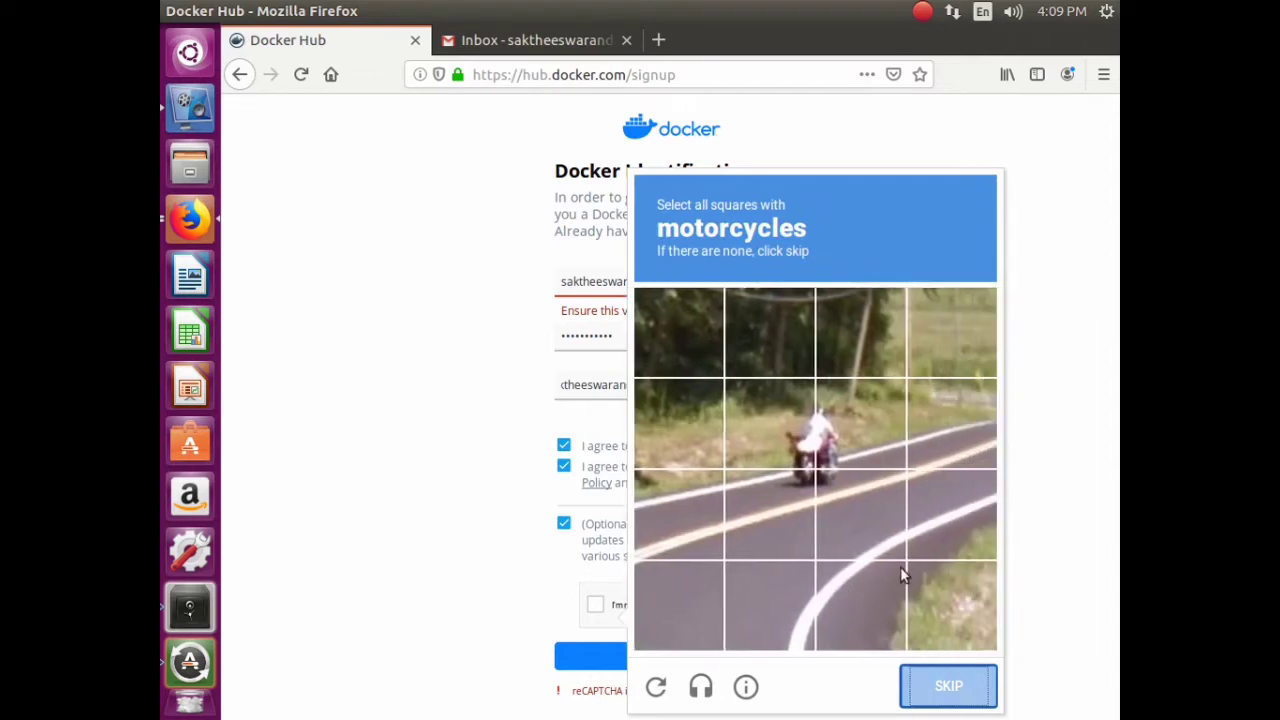
# - Mark the four motorcycle tiles, verify, and resubmit the sign-up form with Continue
pyautogui.click(795, 445)
pyautogui.click(845, 450)
pyautogui.click(806, 505)
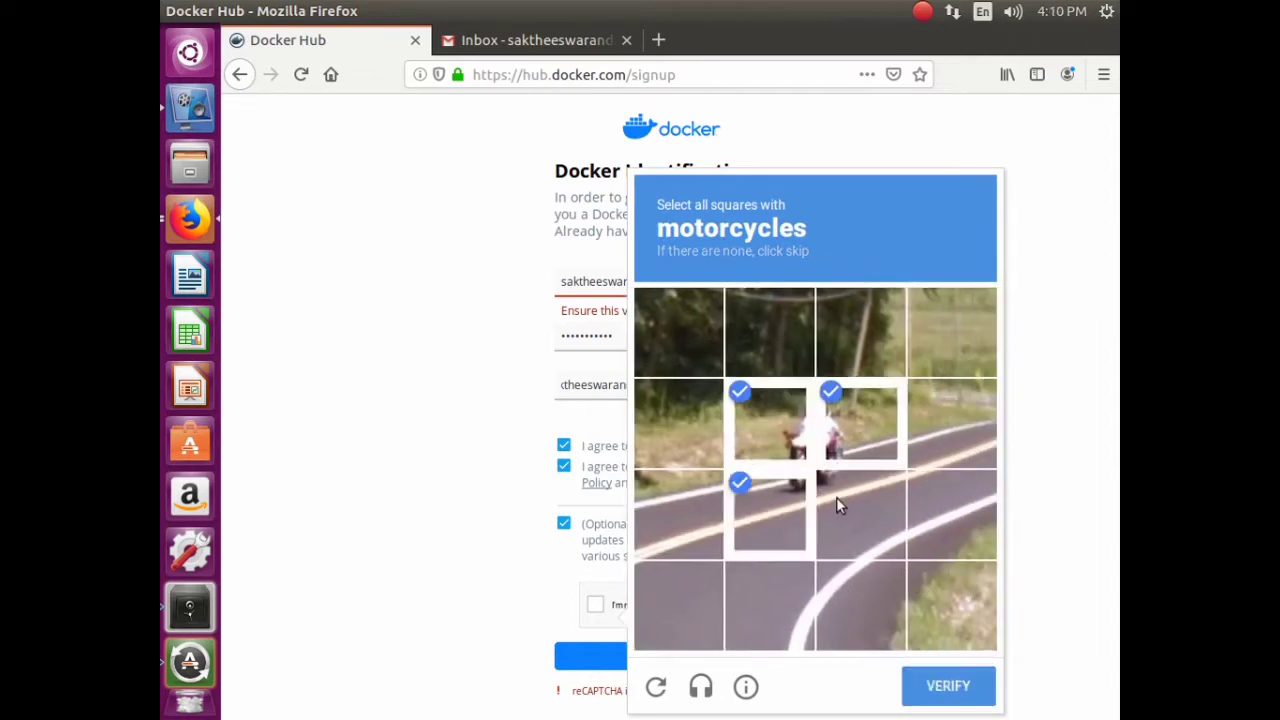
pyautogui.click(836, 502)
pyautogui.click(945, 688)
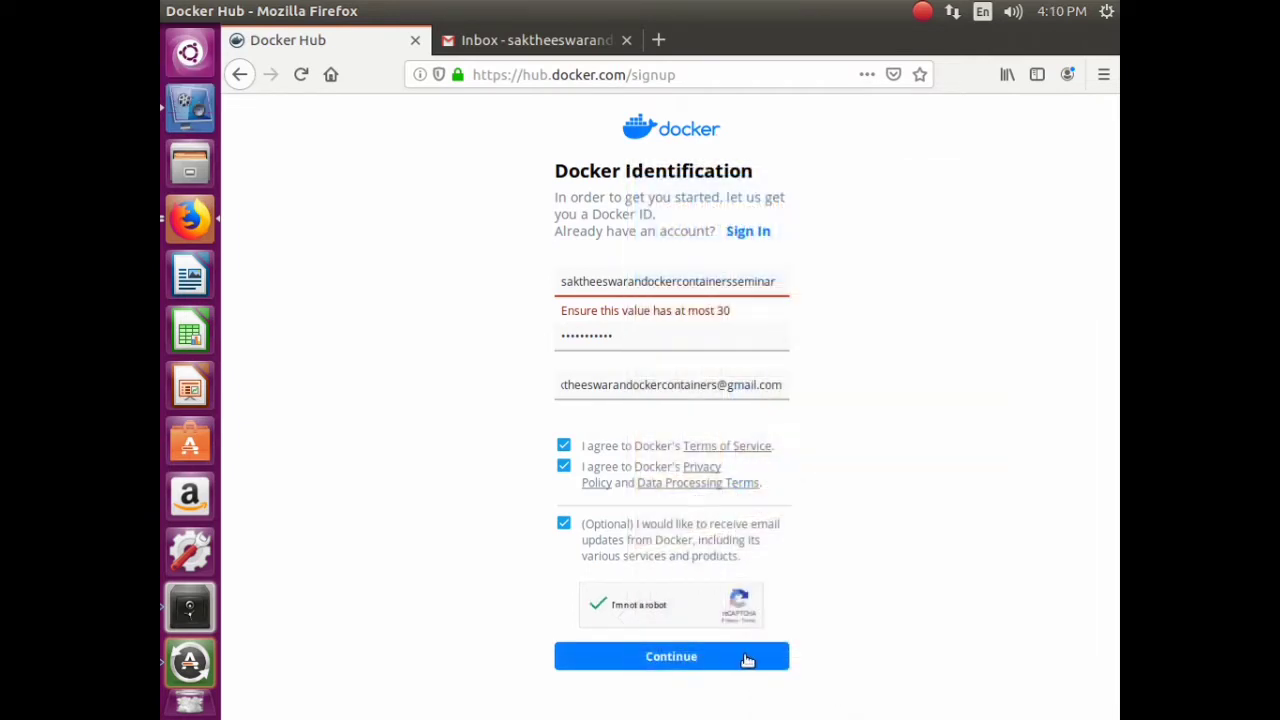
pyautogui.click(748, 660)
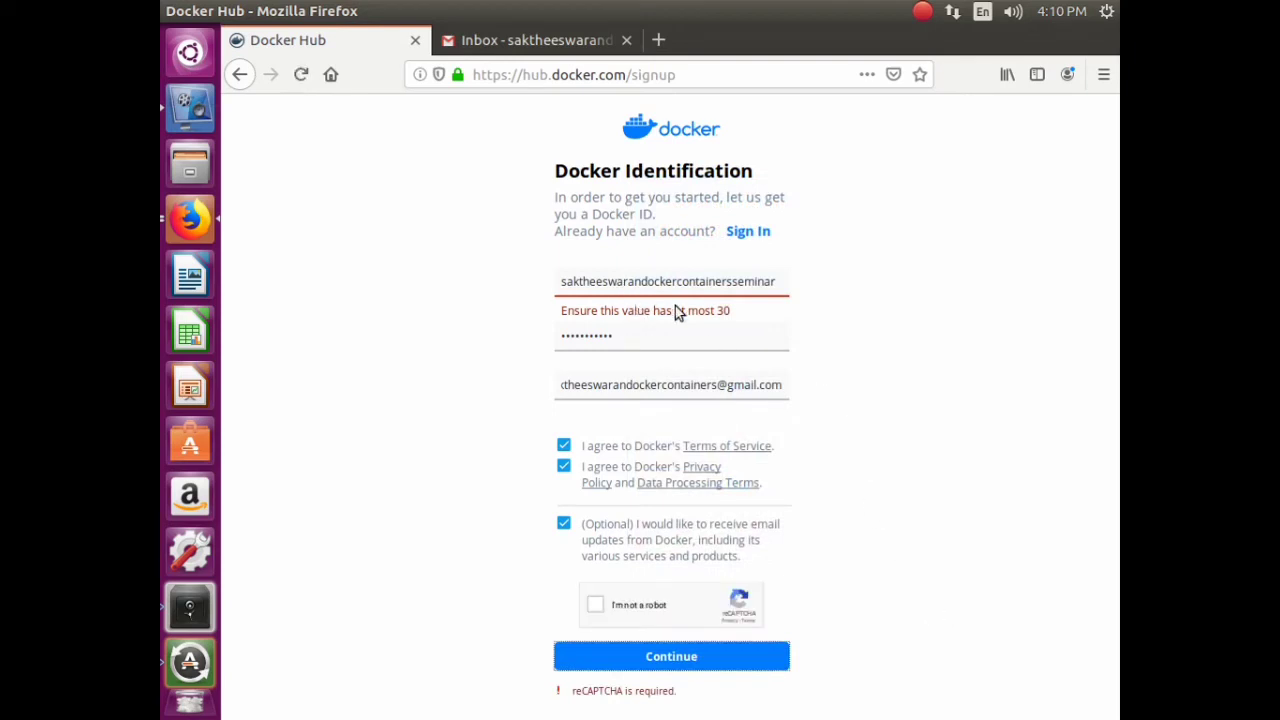
# - Edit the Docker ID to a shorter username, dismissing the saved-logins suggestions
pyautogui.click(727, 281)
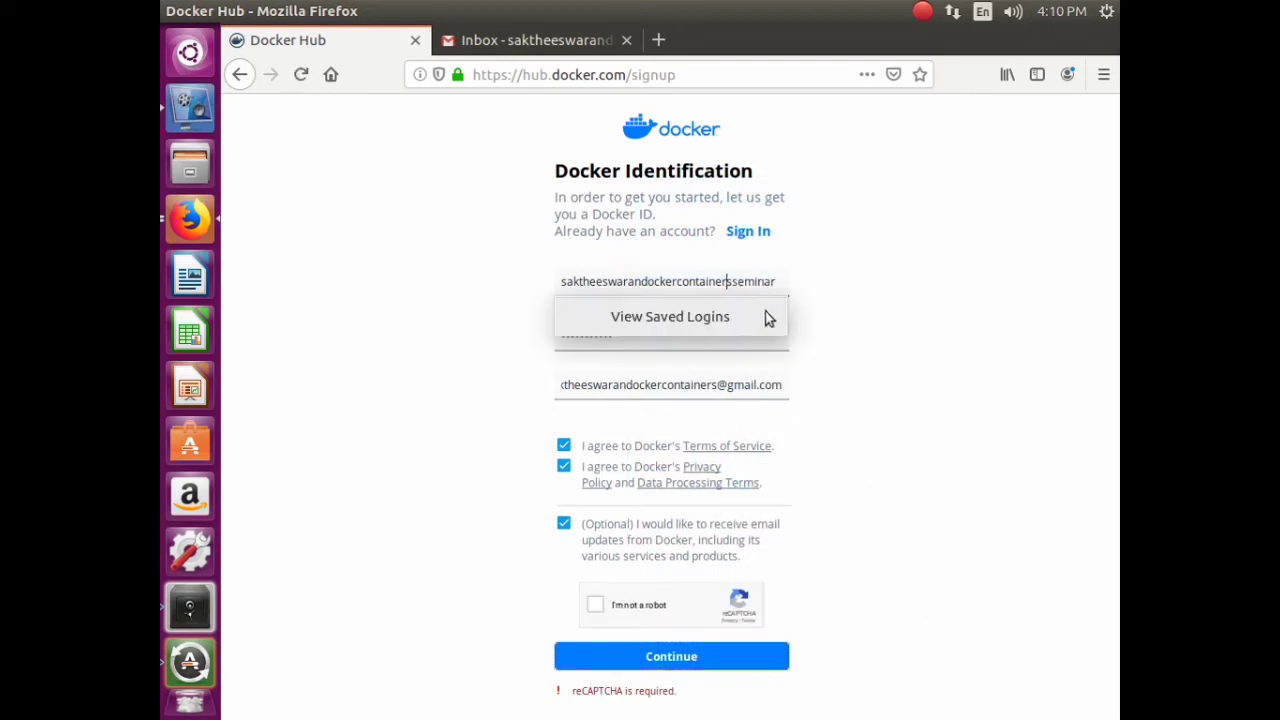
pyautogui.click(733, 282)
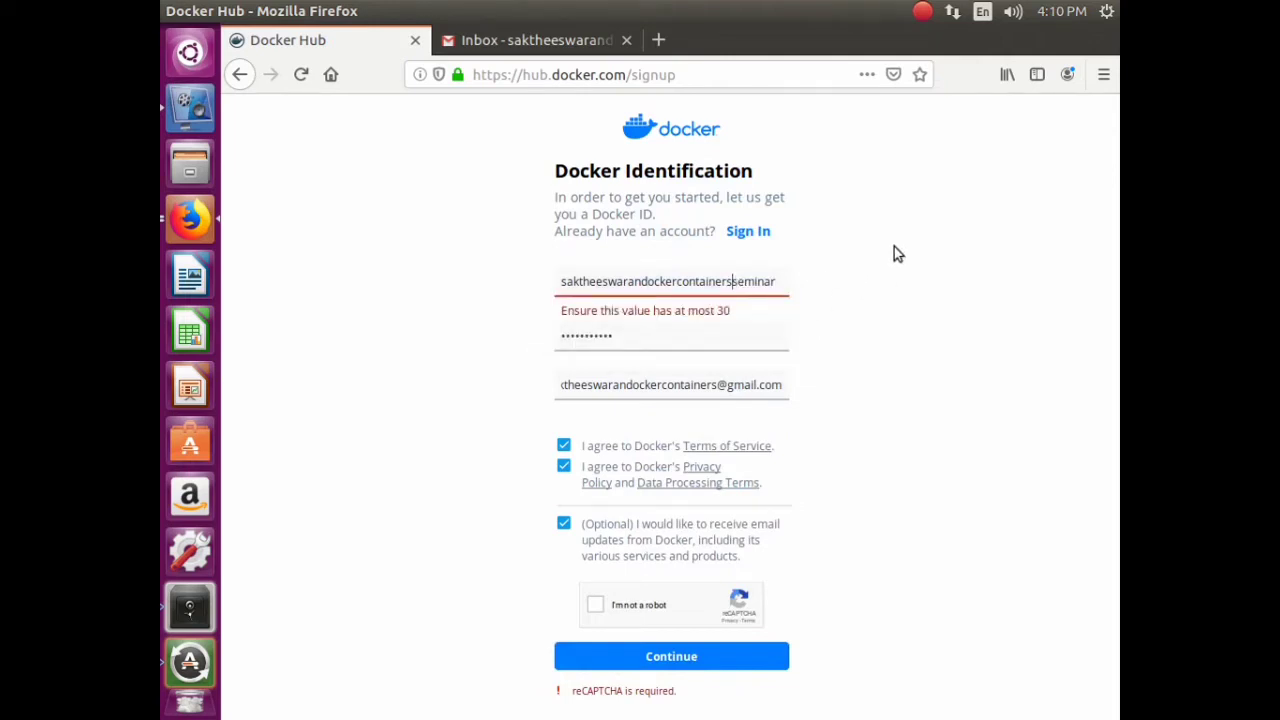
pyautogui.press('BackSpace')
pyautogui.press('BackSpace')
pyautogui.press('BackSpace')
pyautogui.press('BackSpace')
pyautogui.press('BackSpace')
pyautogui.press('BackSpace')
pyautogui.press('BackSpace')
pyautogui.press('BackSpace')
pyautogui.press('BackSpace')
pyautogui.press('BackSpace')
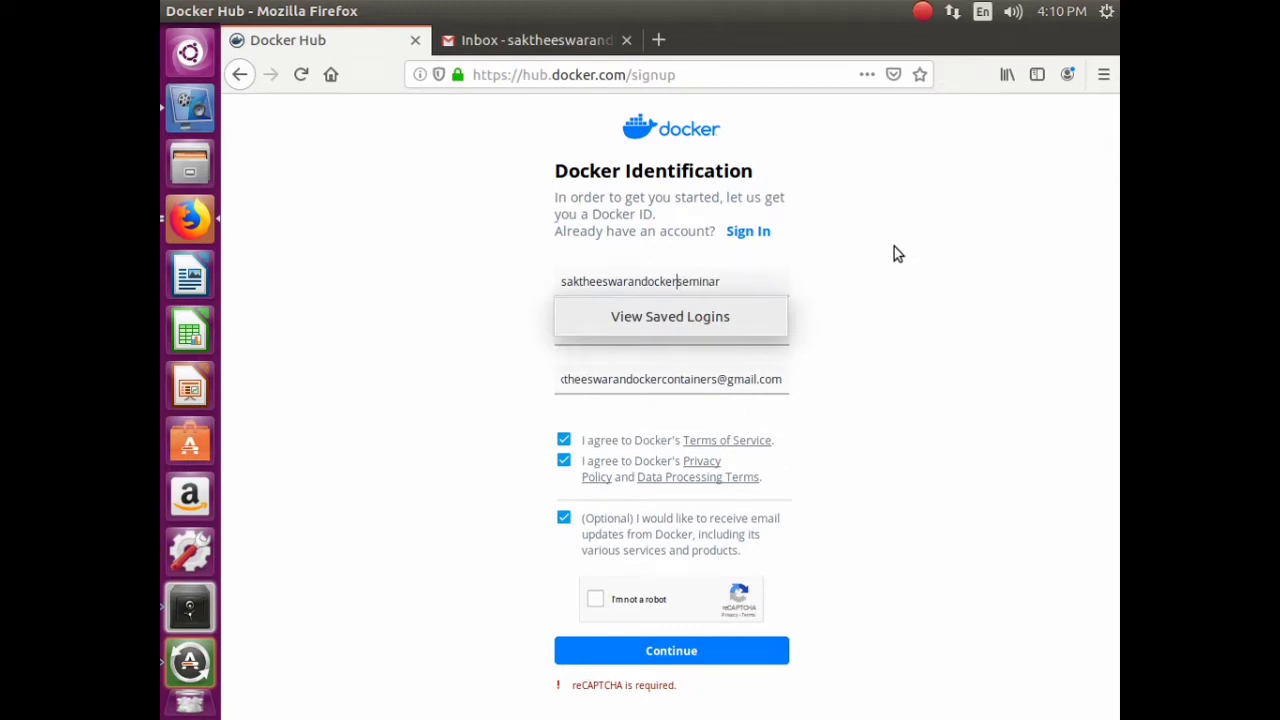
pyautogui.click(917, 265)
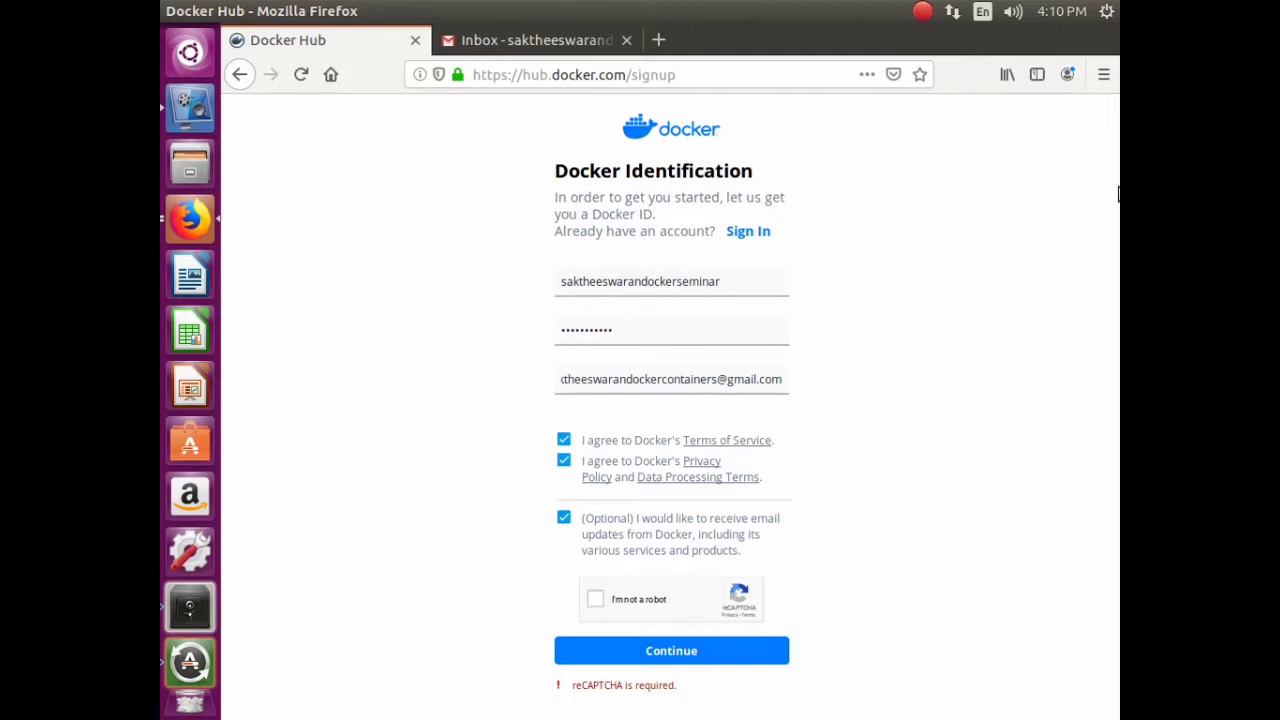
pyautogui.click(677, 286)
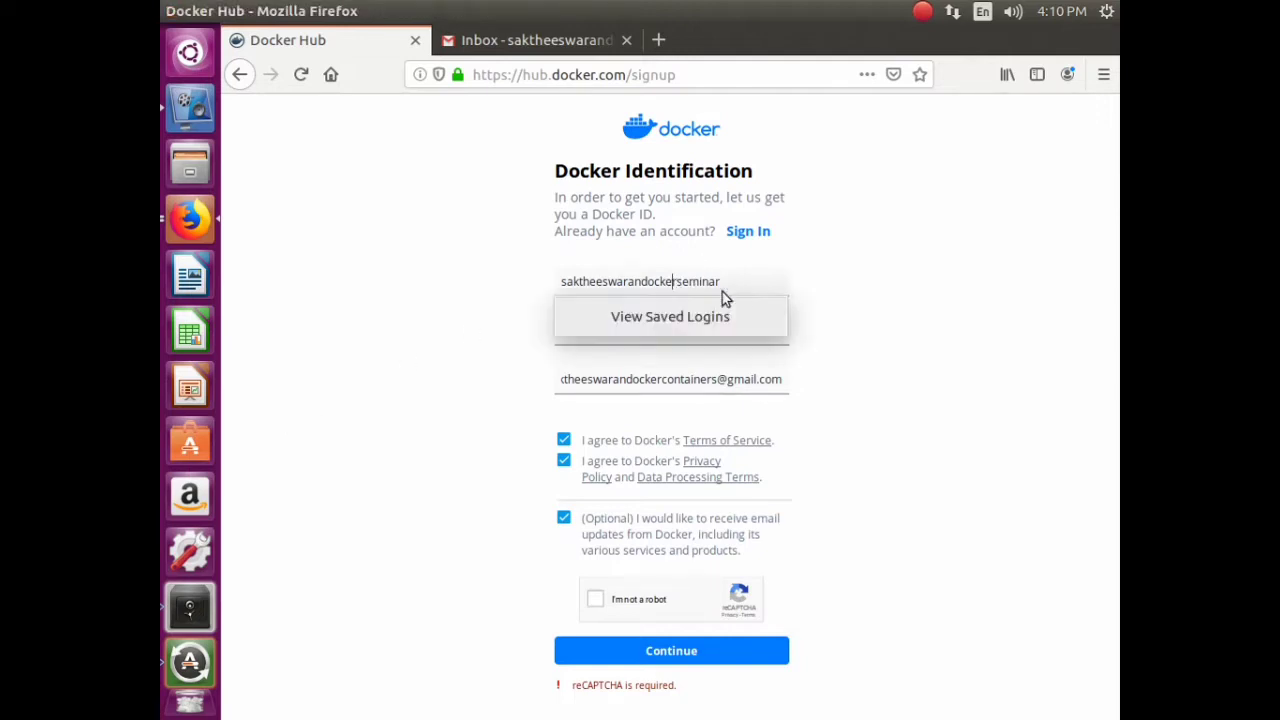
pyautogui.press('Escape')
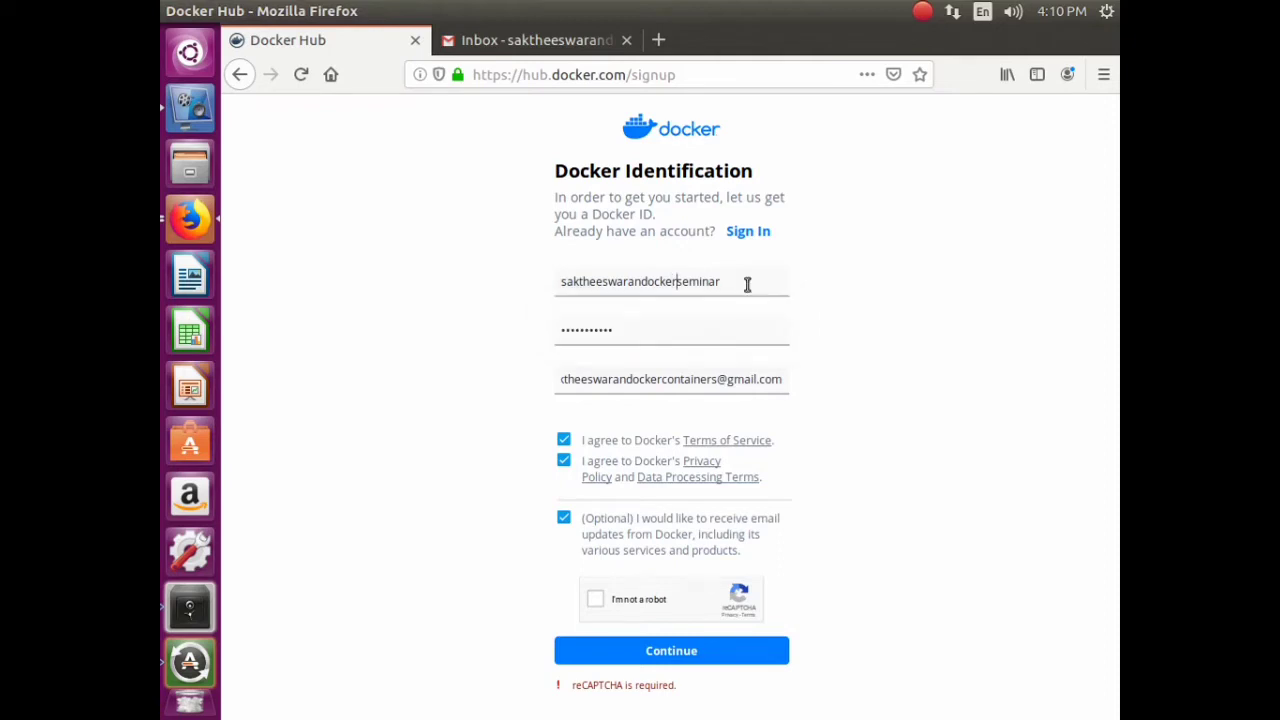
pyautogui.write('l')
pyautogui.write('or')
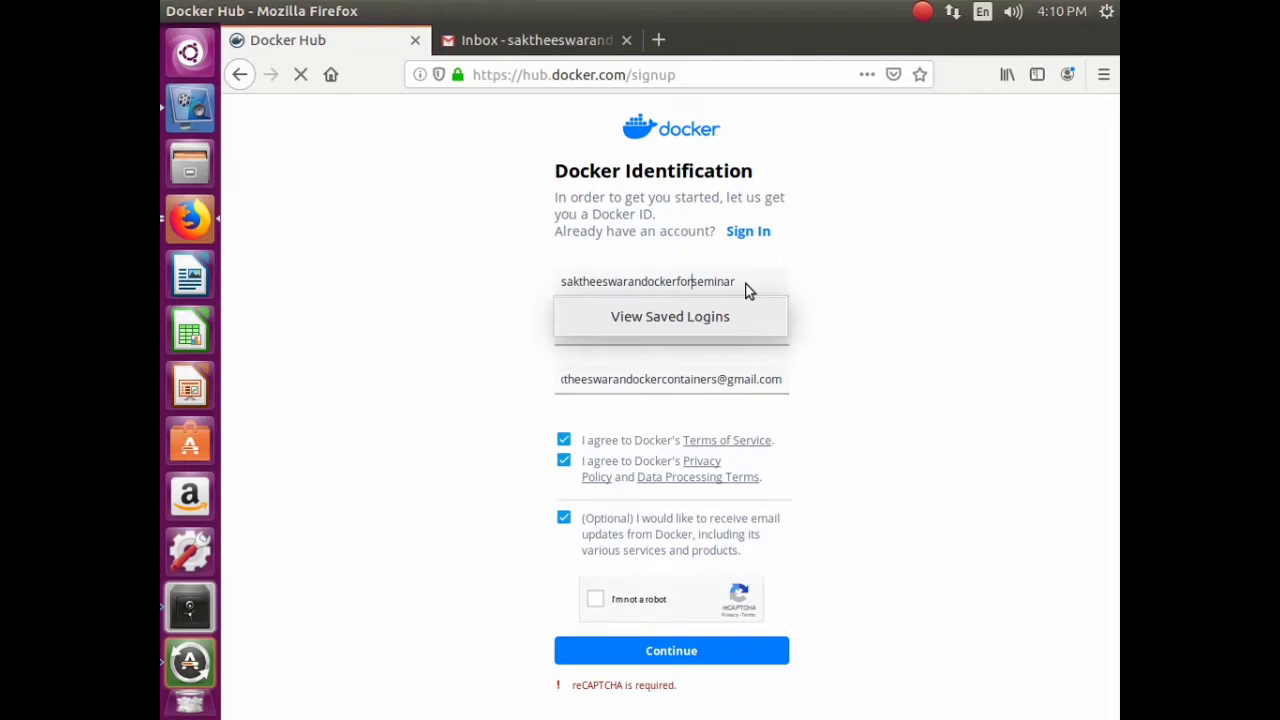
# - Select the old password and start typing a new one
pyautogui.click(706, 331)
pyautogui.moveTo(706, 331); pyautogui.dragTo(426, 318)
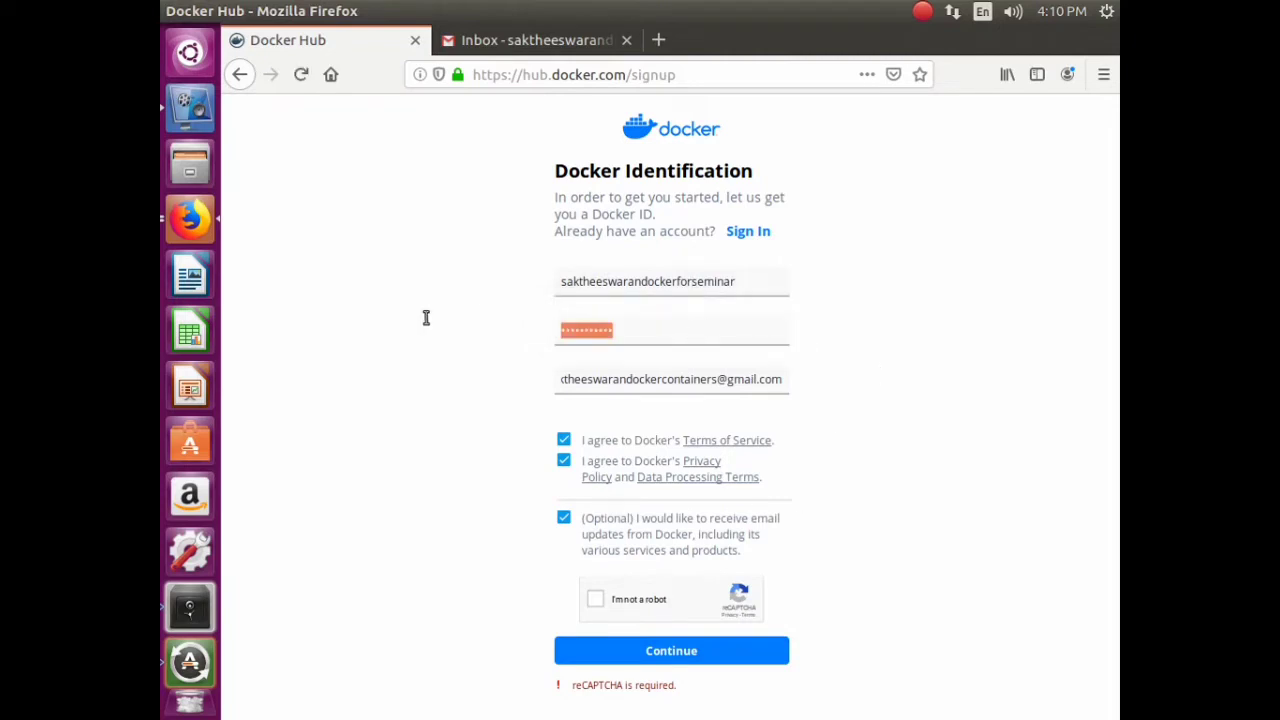
pyautogui.write('s')
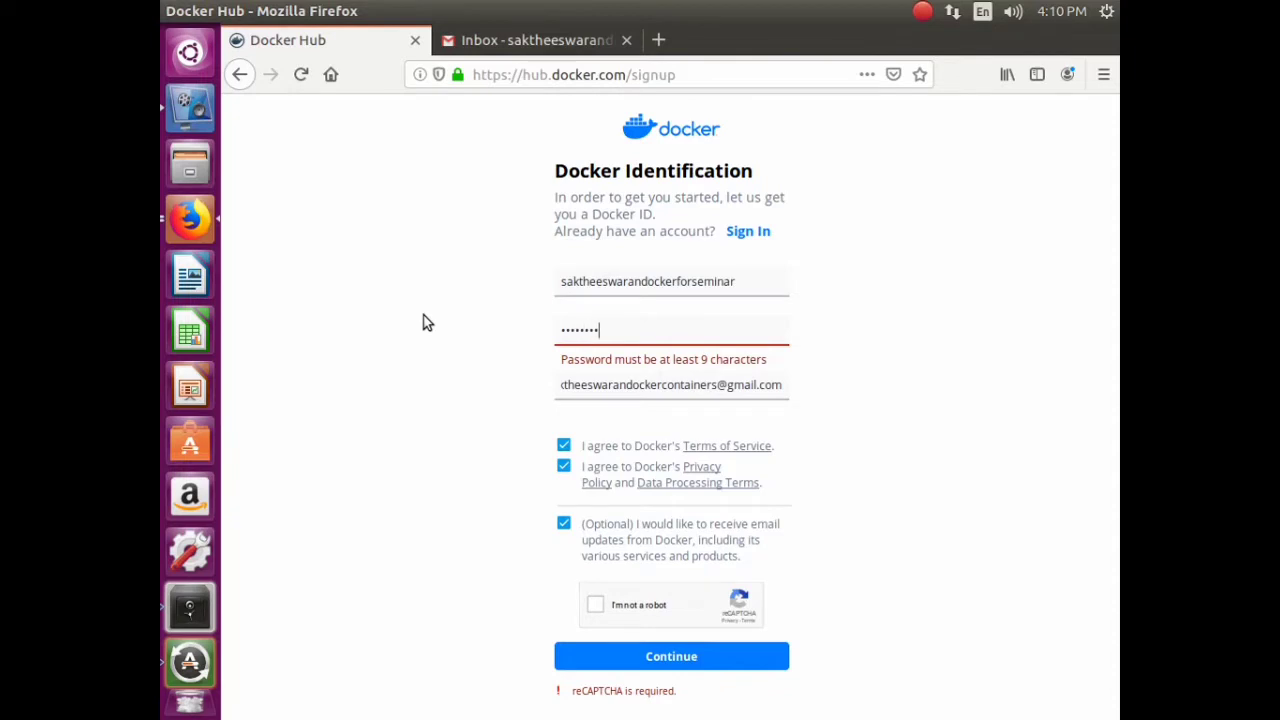
pyautogui.write('••')
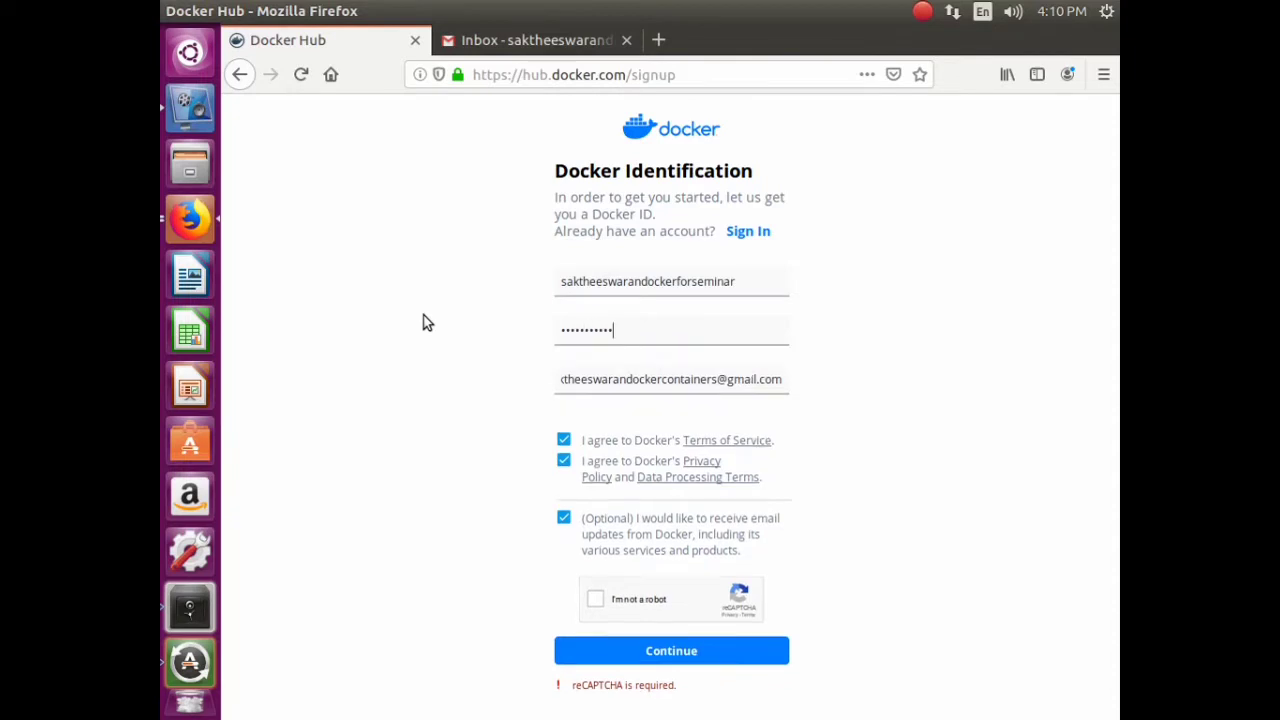
# - Pass the crosswalk reCAPTCHA with ten marked tiles and submit the sign-up with Continue
pyautogui.click(597, 599)
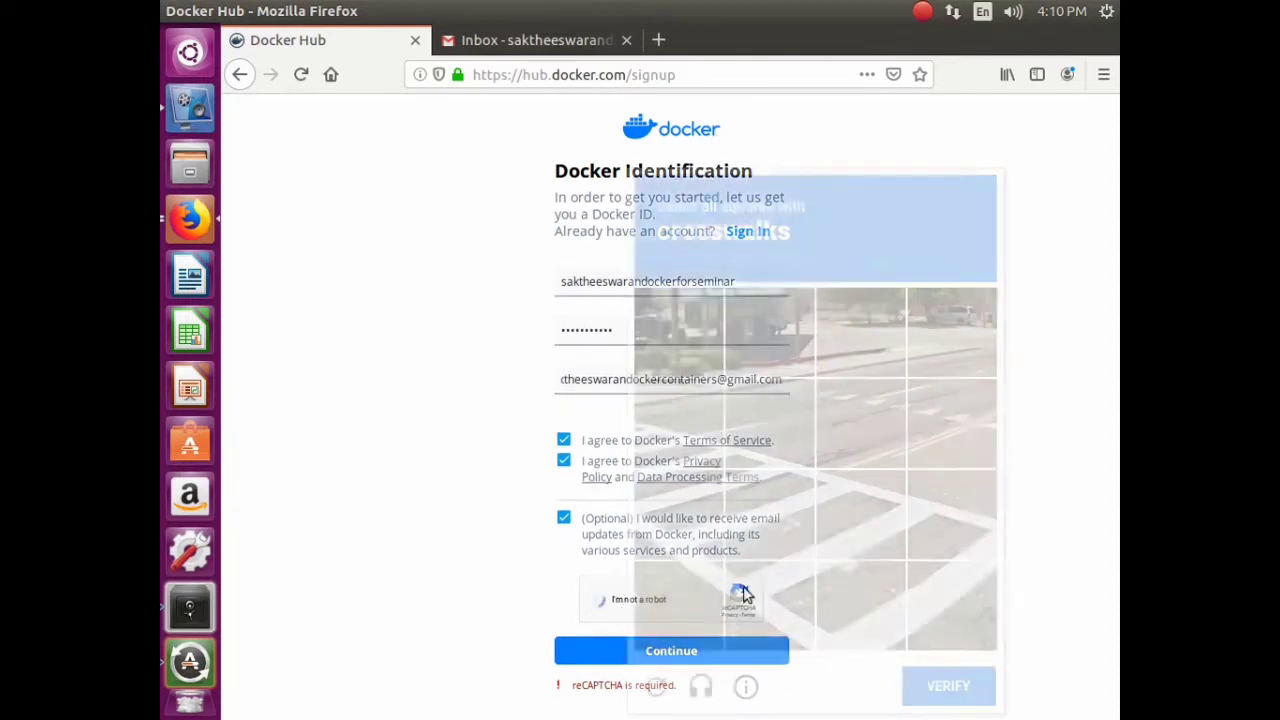
pyautogui.click(705, 440)
pyautogui.click(755, 445)
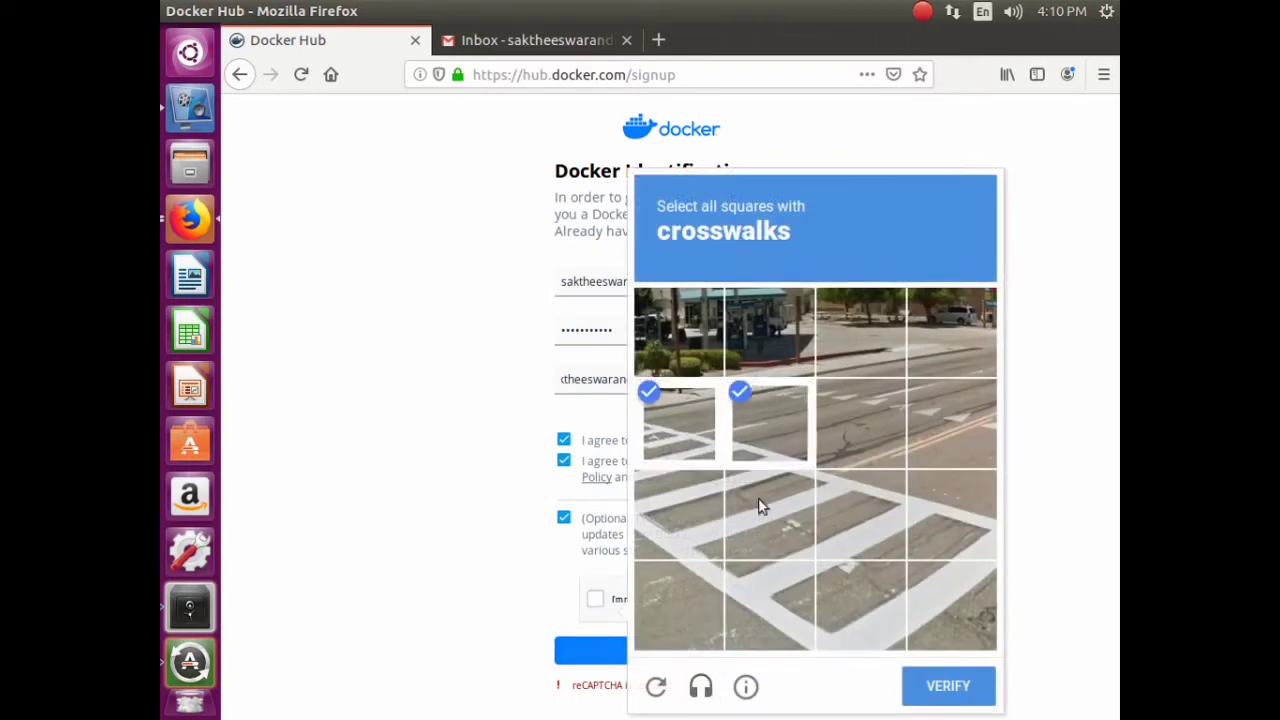
pyautogui.click(760, 508)
pyautogui.click(690, 525)
pyautogui.click(714, 596)
pyautogui.click(805, 580)
pyautogui.click(850, 585)
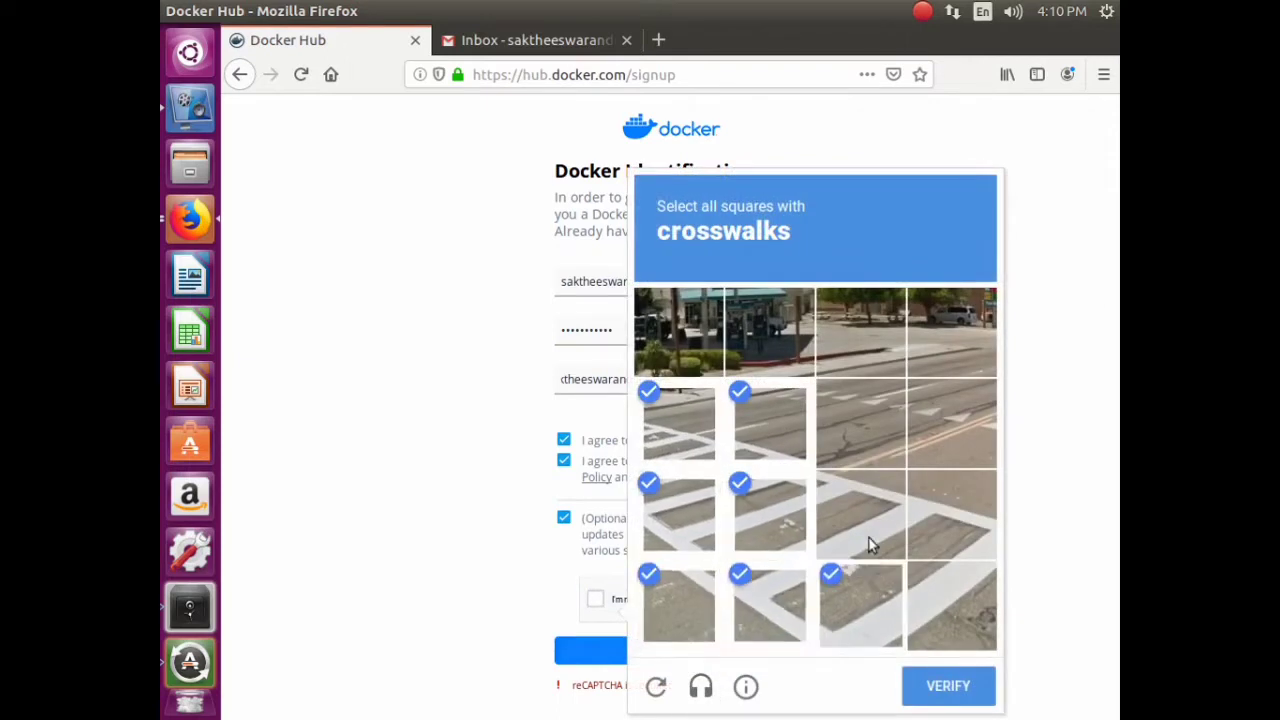
pyautogui.click(868, 520)
pyautogui.click(948, 520)
pyautogui.click(956, 595)
pyautogui.click(948, 686)
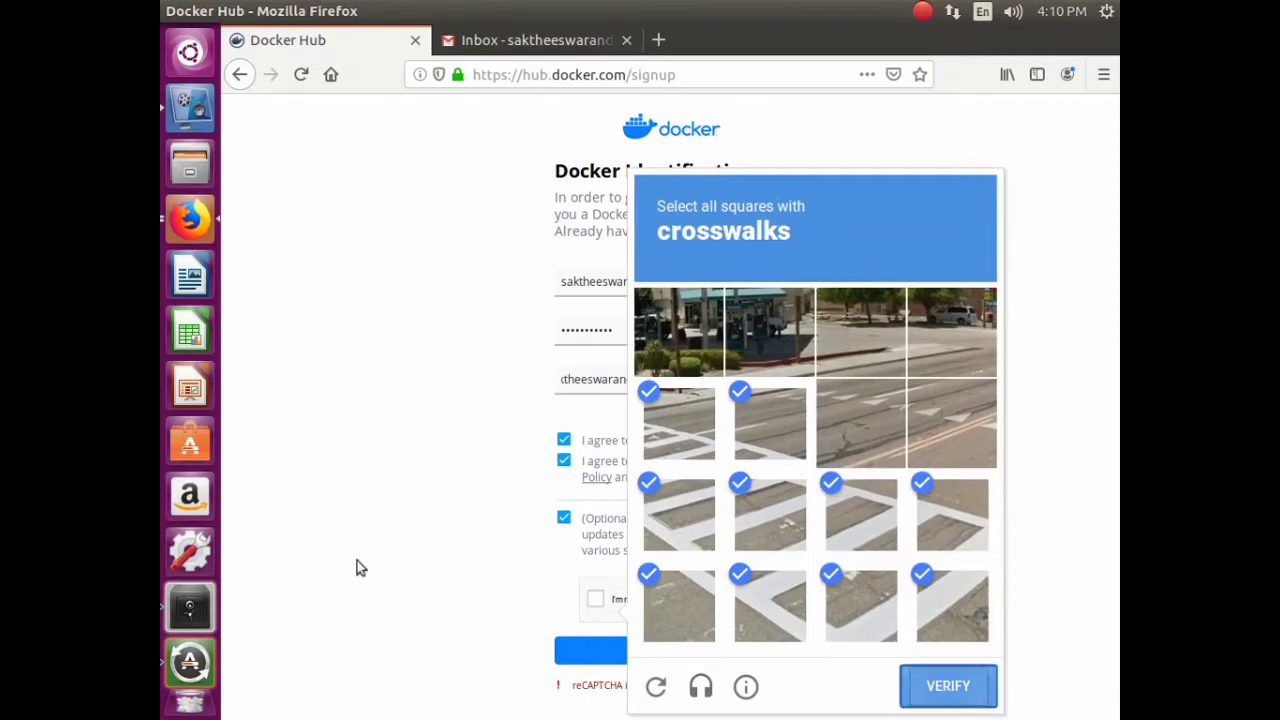
pyautogui.click(718, 655)
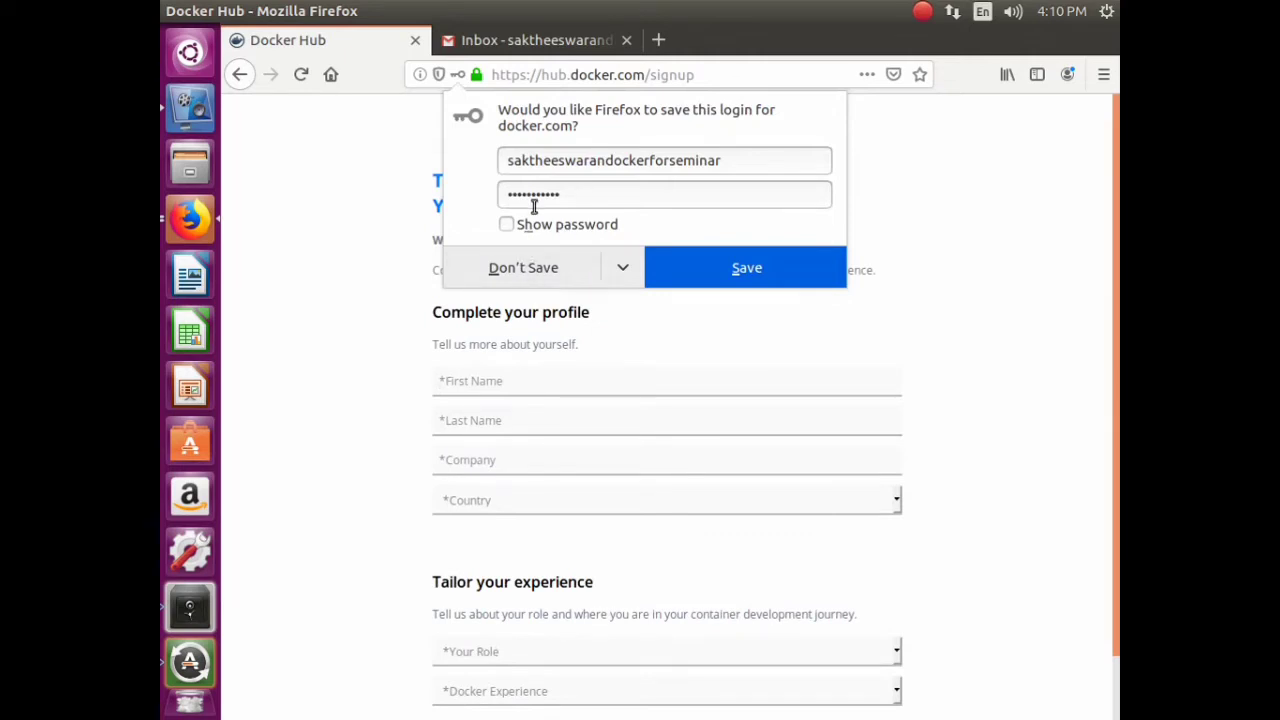
# - Save the new Docker login in Firefox and fill in first name, last name and company
pyautogui.click(700, 267)
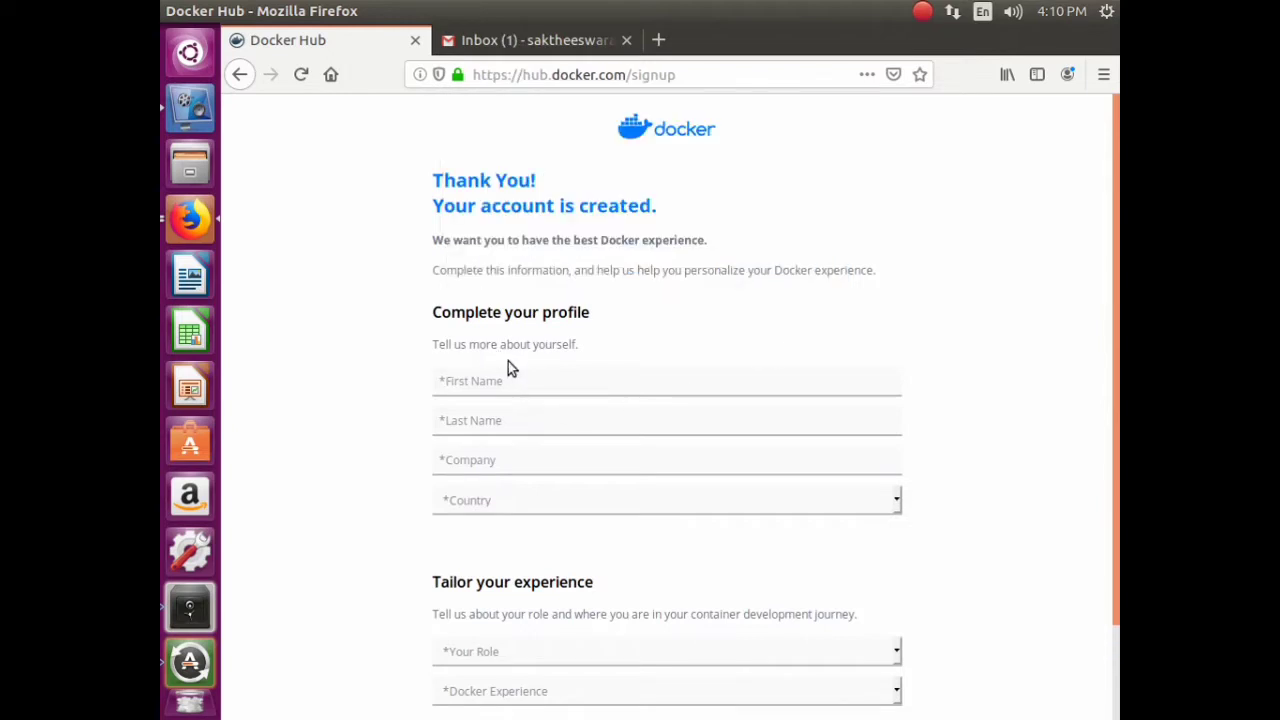
pyautogui.write('saktheeswaran')
pyautogui.press('Tab')
pyautogui.write('swan')
pyautogui.press('Tab')
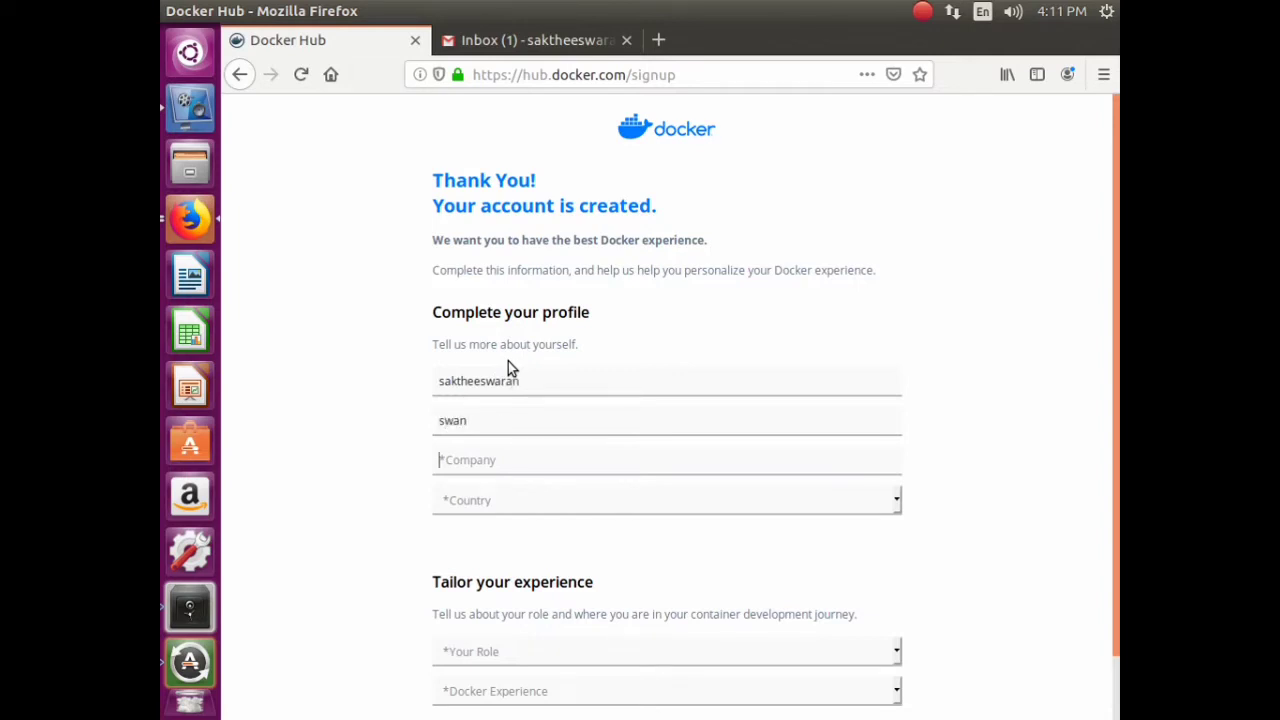
pyautogui.write('homelabs')
pyautogui.press('Tab')
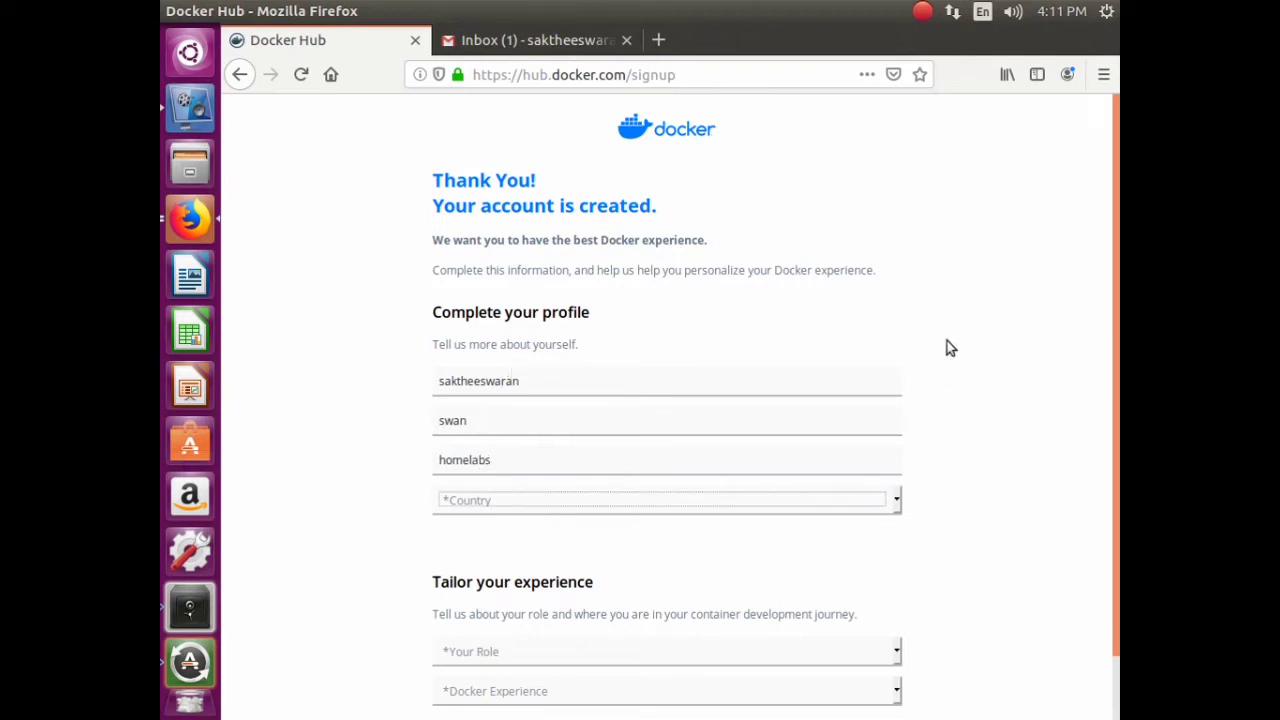
# - Choose country India, role Developer, experience Running Docker in Production, and submit the profile
pyautogui.click(643, 510)
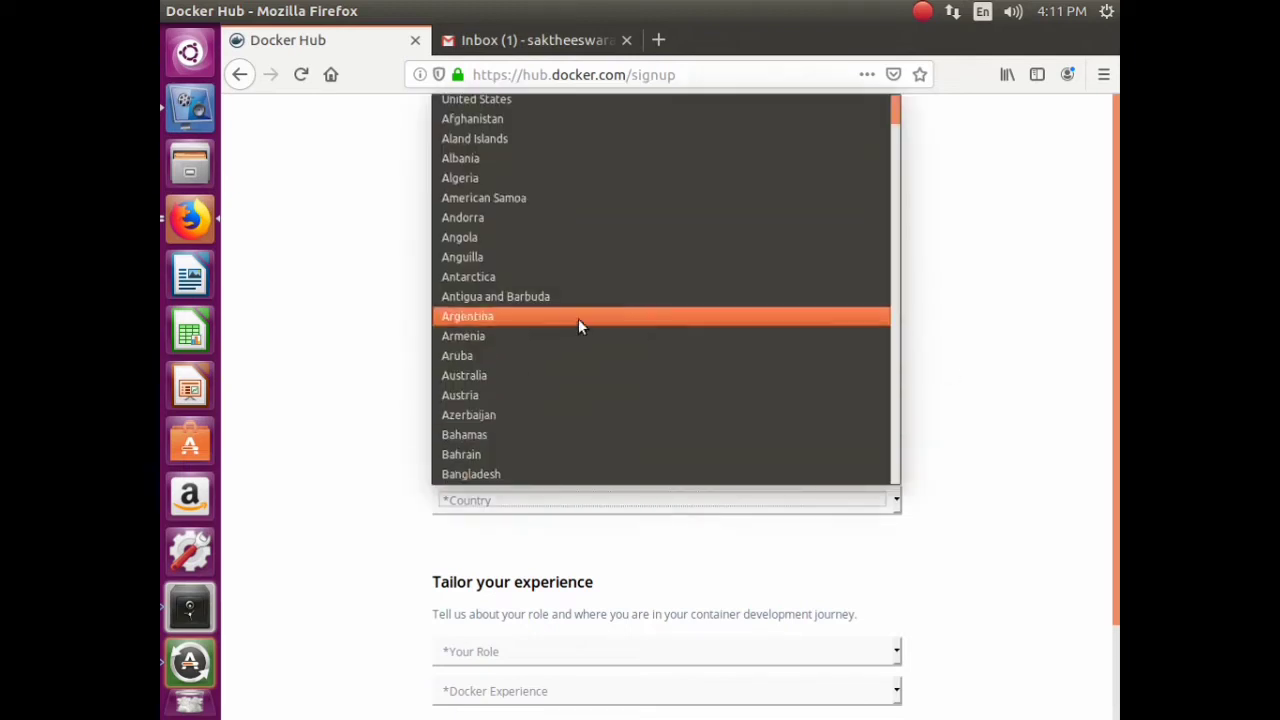
pyautogui.scroll(-20, 580, 302)
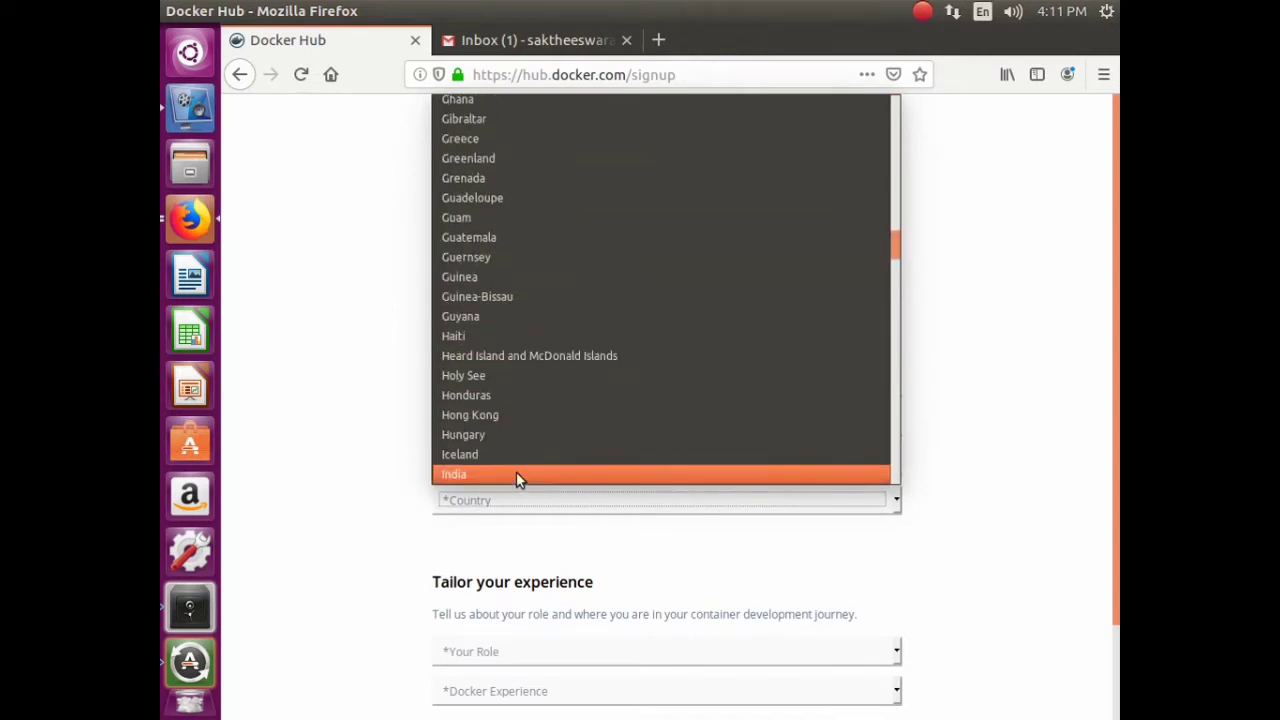
pyautogui.click(517, 474)
pyautogui.scroll(-1, 550, 590)
pyautogui.click(538, 578)
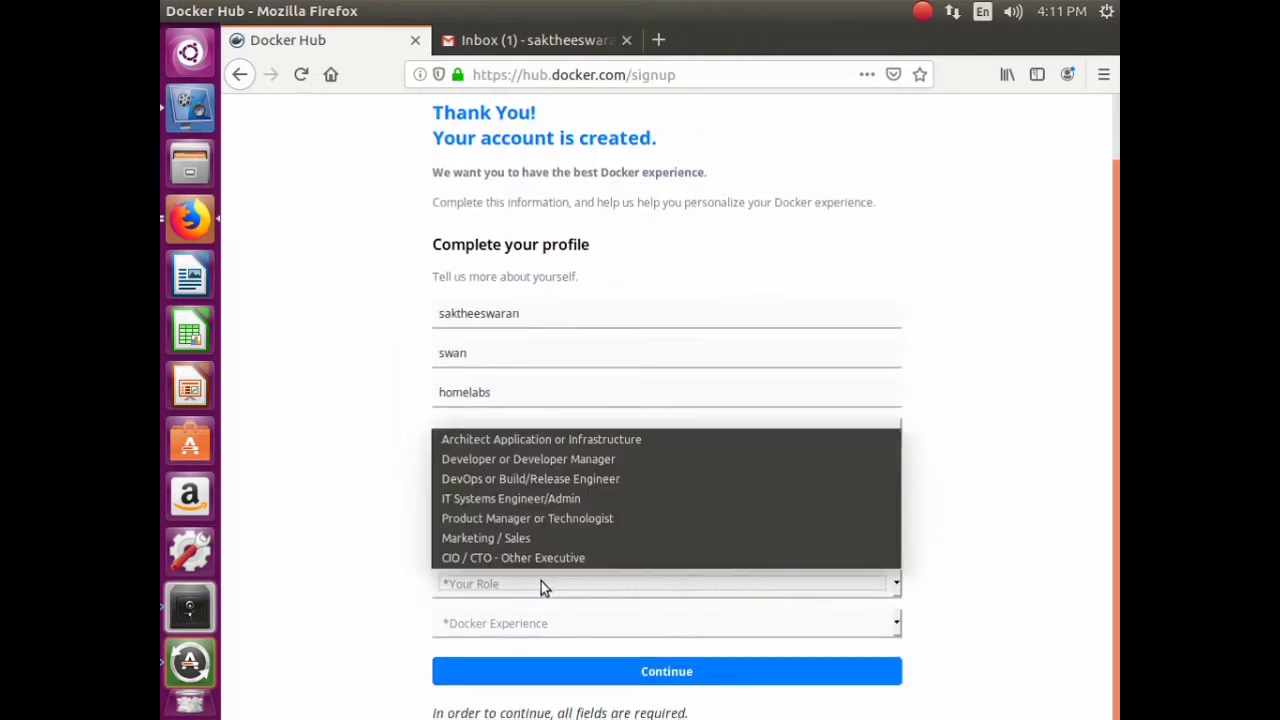
pyautogui.click(558, 459)
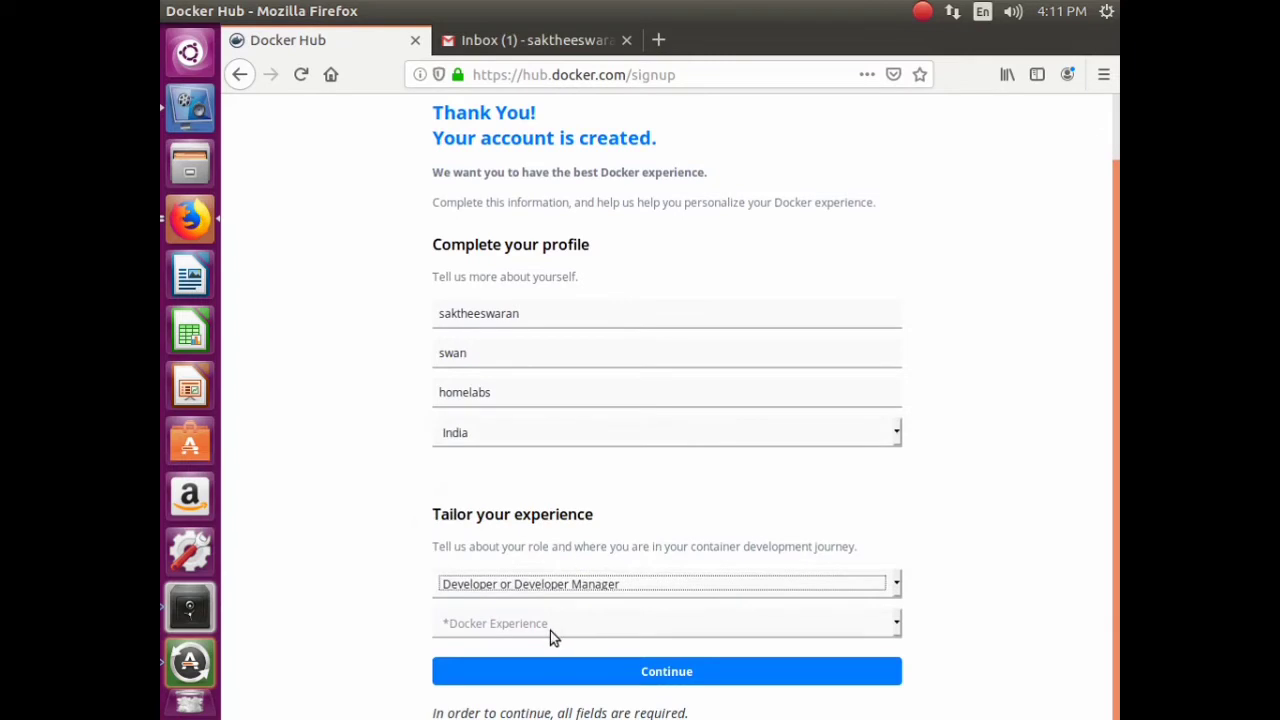
pyautogui.click(550, 628)
pyautogui.click(546, 596)
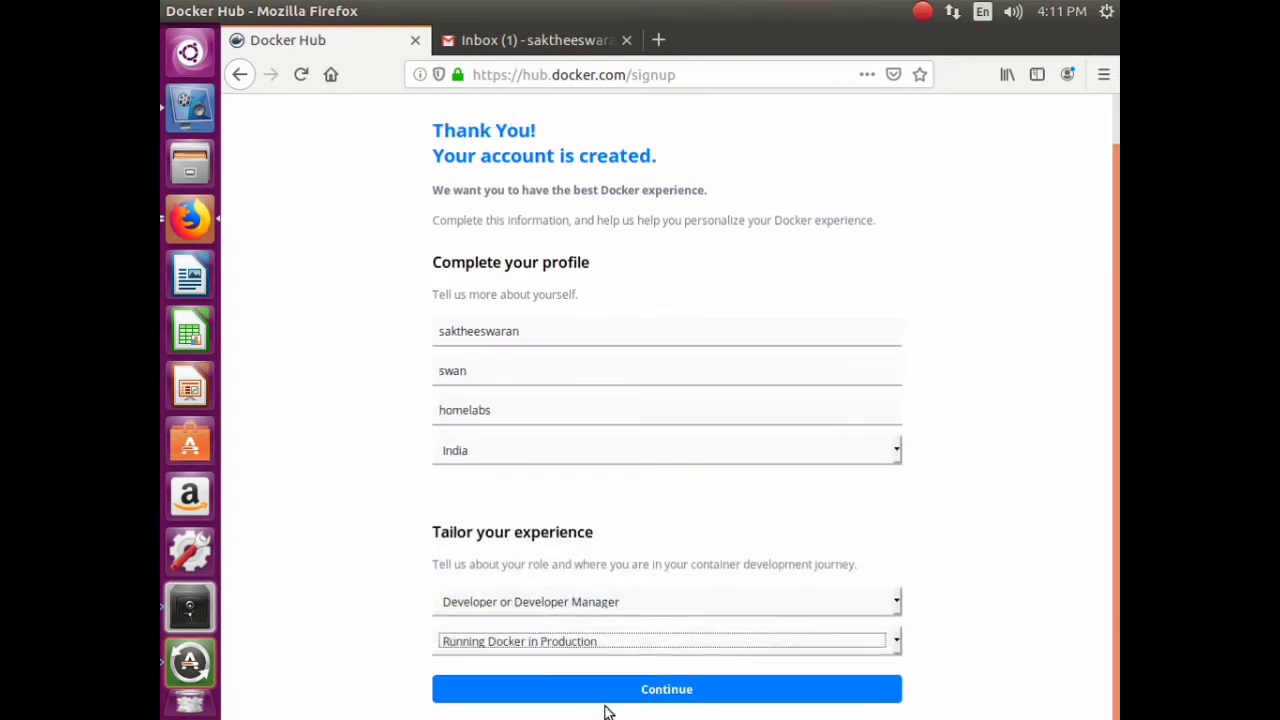
pyautogui.click(607, 680)
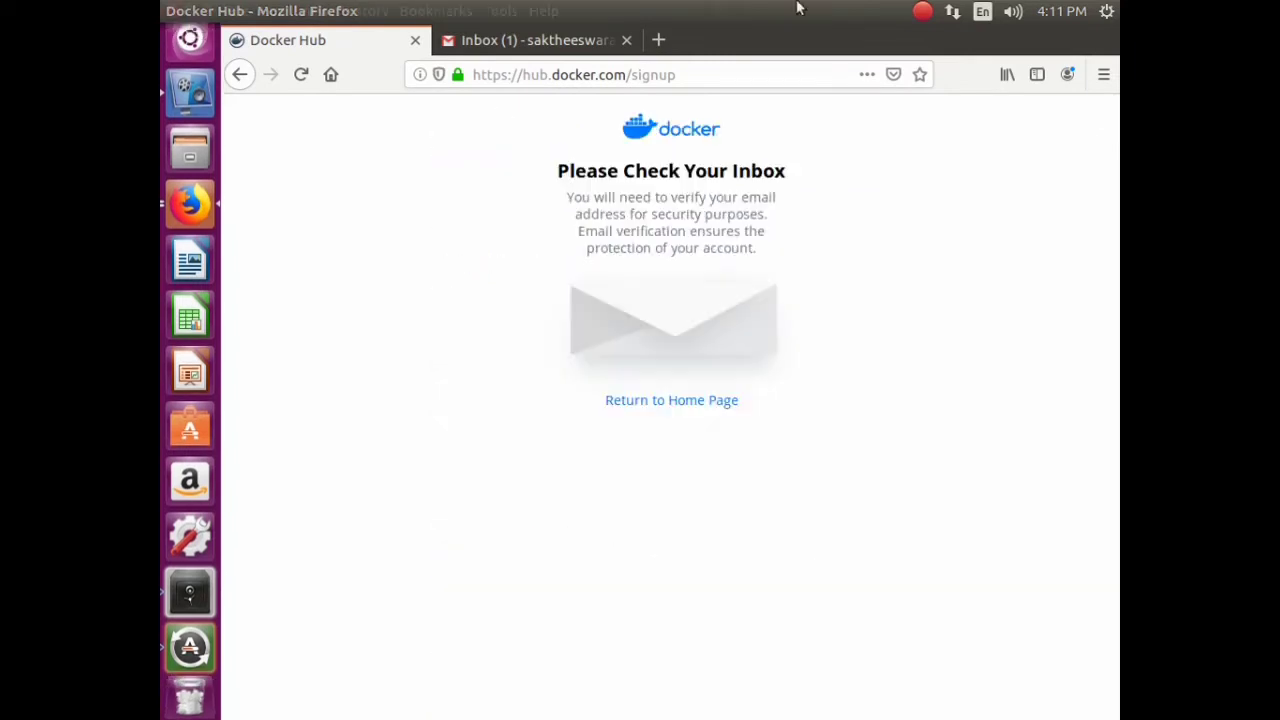
pyautogui.click(610, 42)
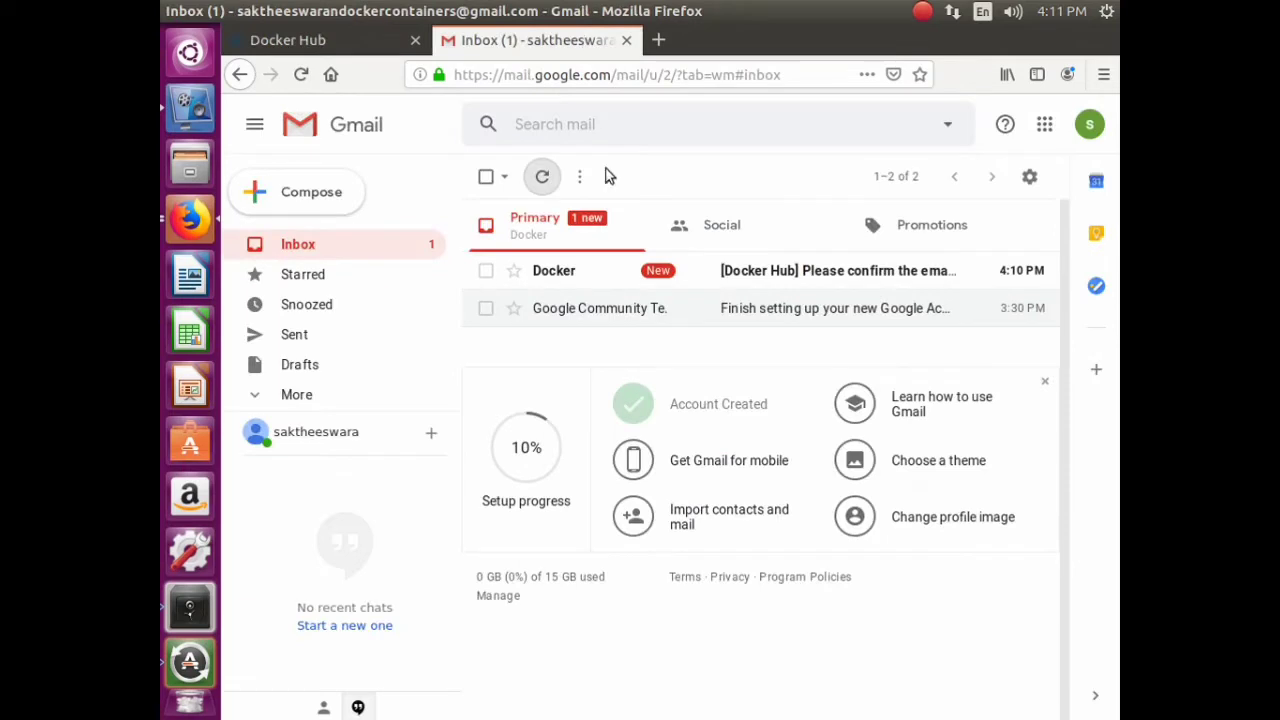
# - Open the Docker Hub email in Gmail and confirm the email address with Docker
pyautogui.click(820, 271)
pyautogui.click(795, 600)
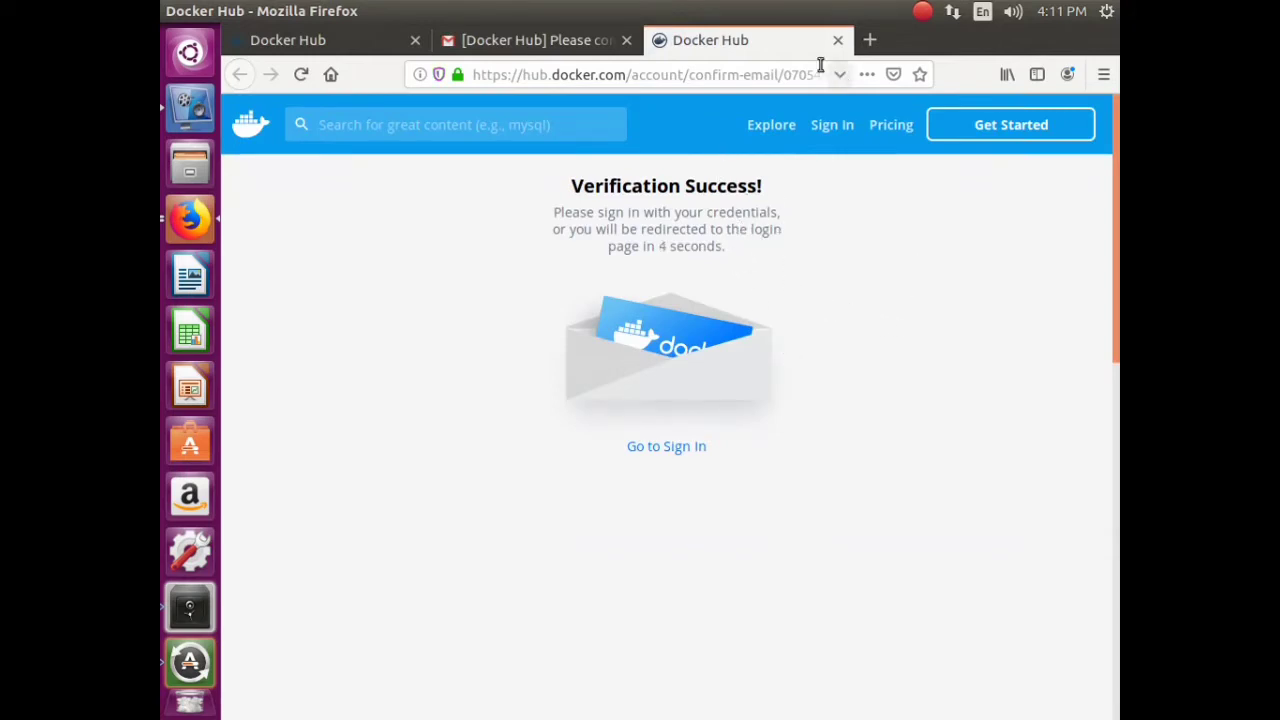
pyautogui.click(593, 40)
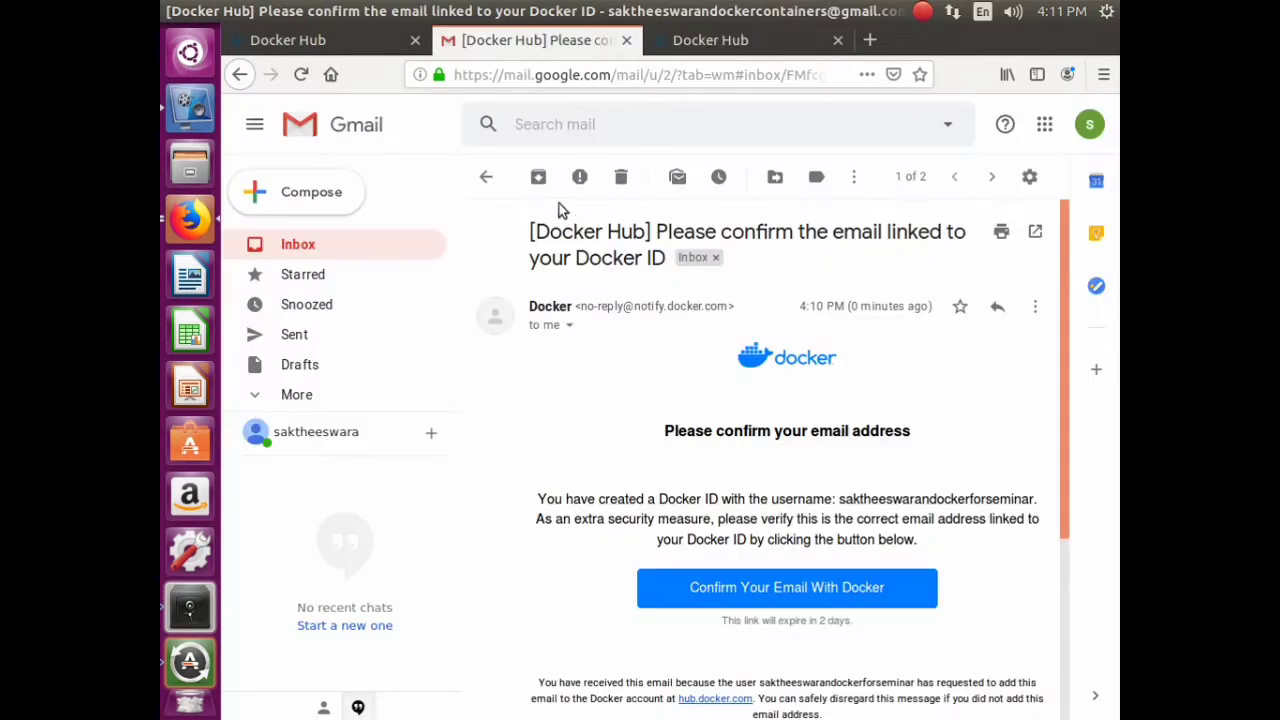
pyautogui.click(298, 245)
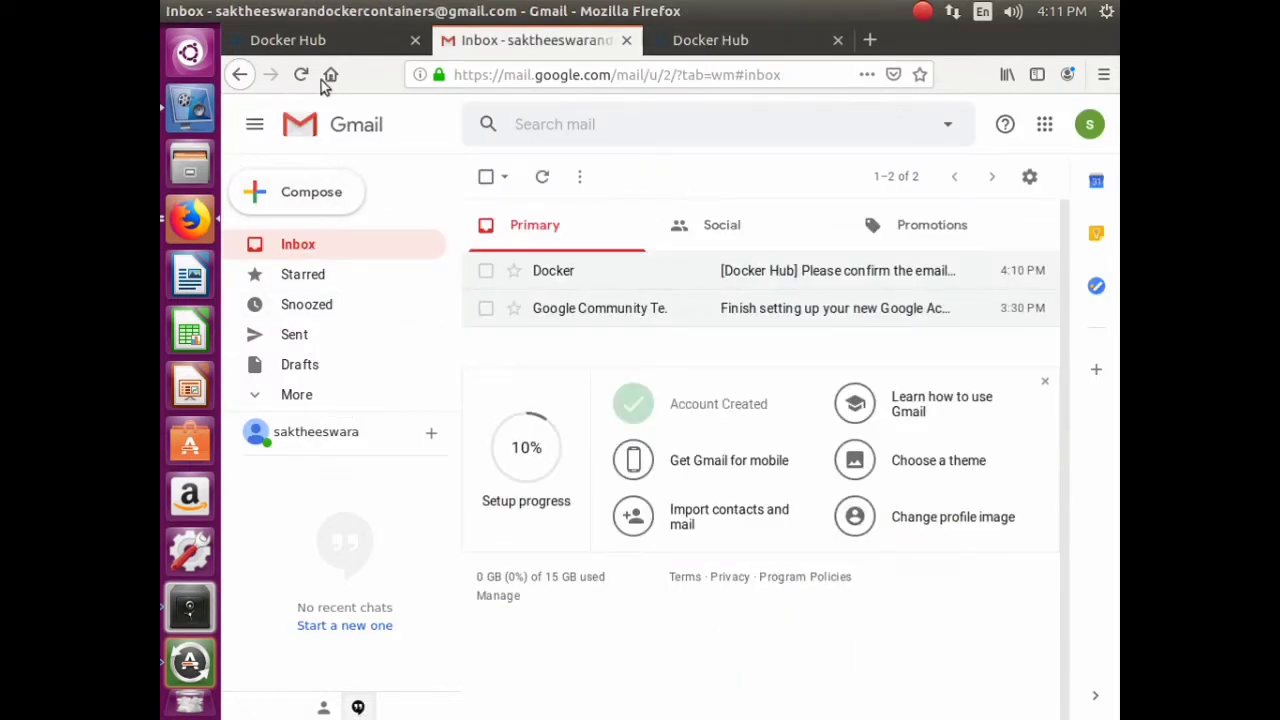
pyautogui.click(823, 271)
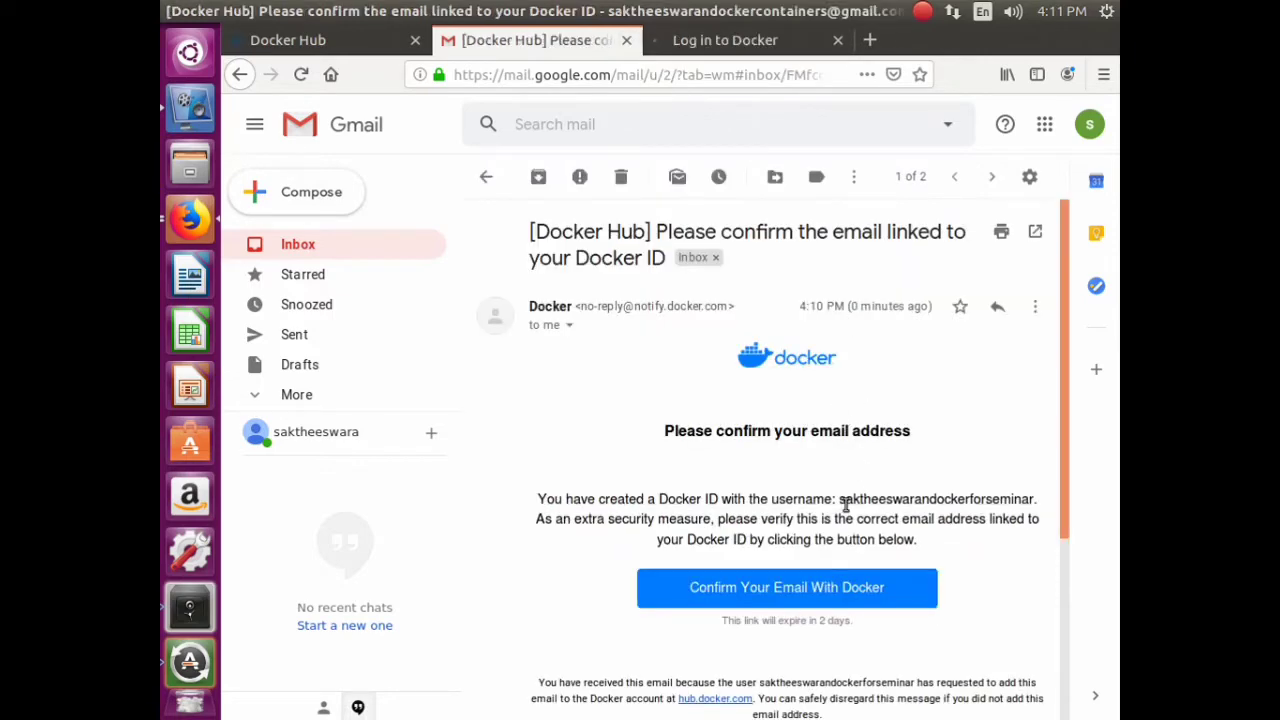
pyautogui.scroll(-2, 856, 497)
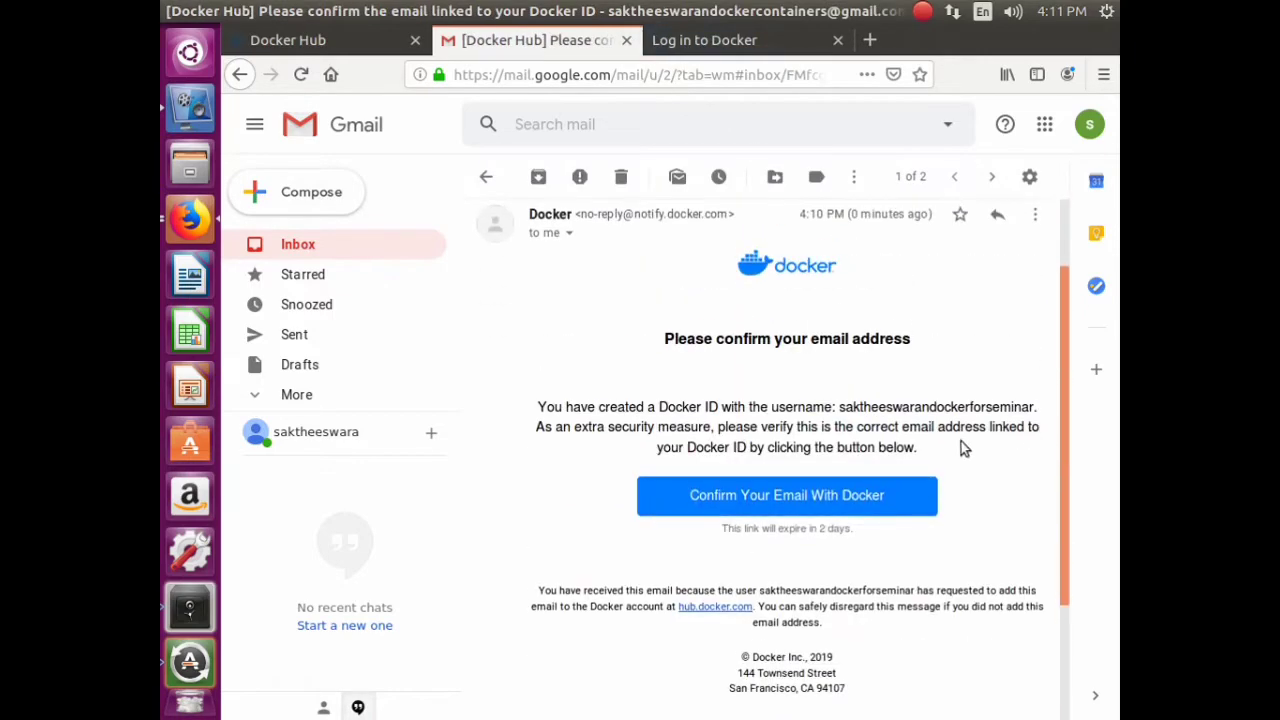
# - Close the Gmail and Docker login tabs and open a new browser tab
pyautogui.click(626, 40)
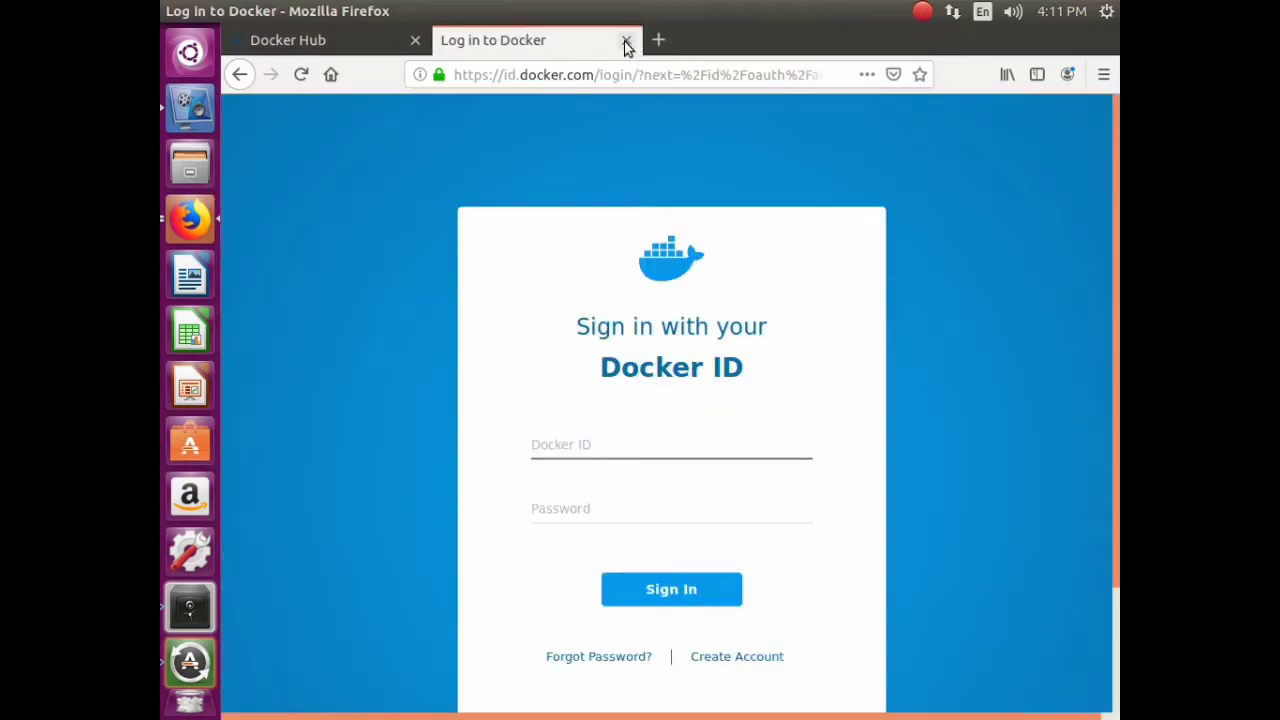
pyautogui.click(626, 40)
pyautogui.click(447, 40)
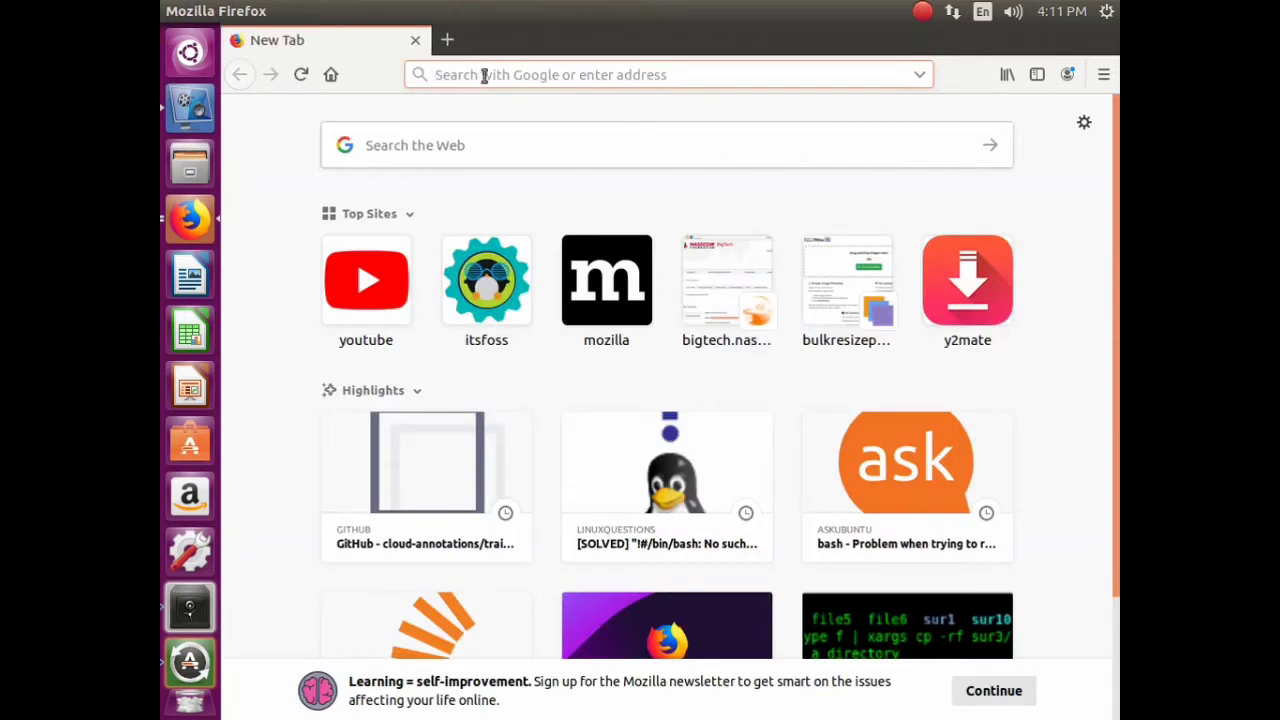
# - Load Google and search for 'docker ubnatu 18.04'
pyautogui.write('w')
pyautogui.press('Return')
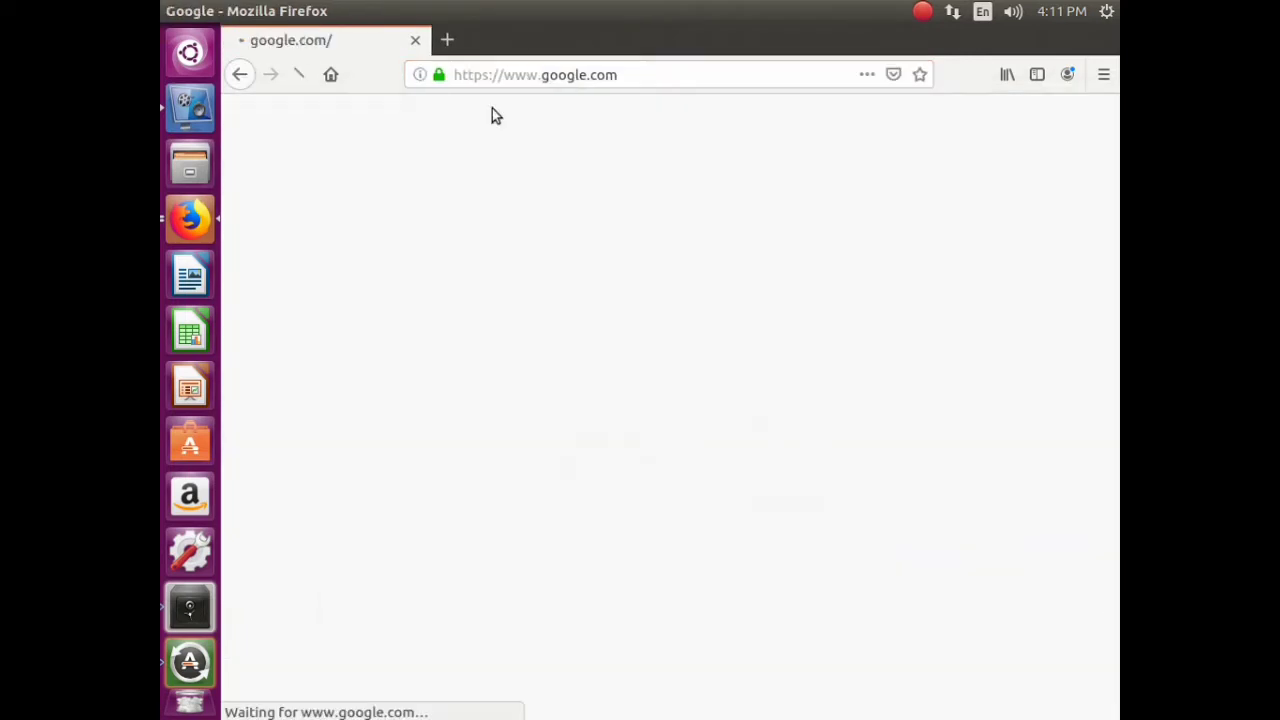
pyautogui.click(660, 420)
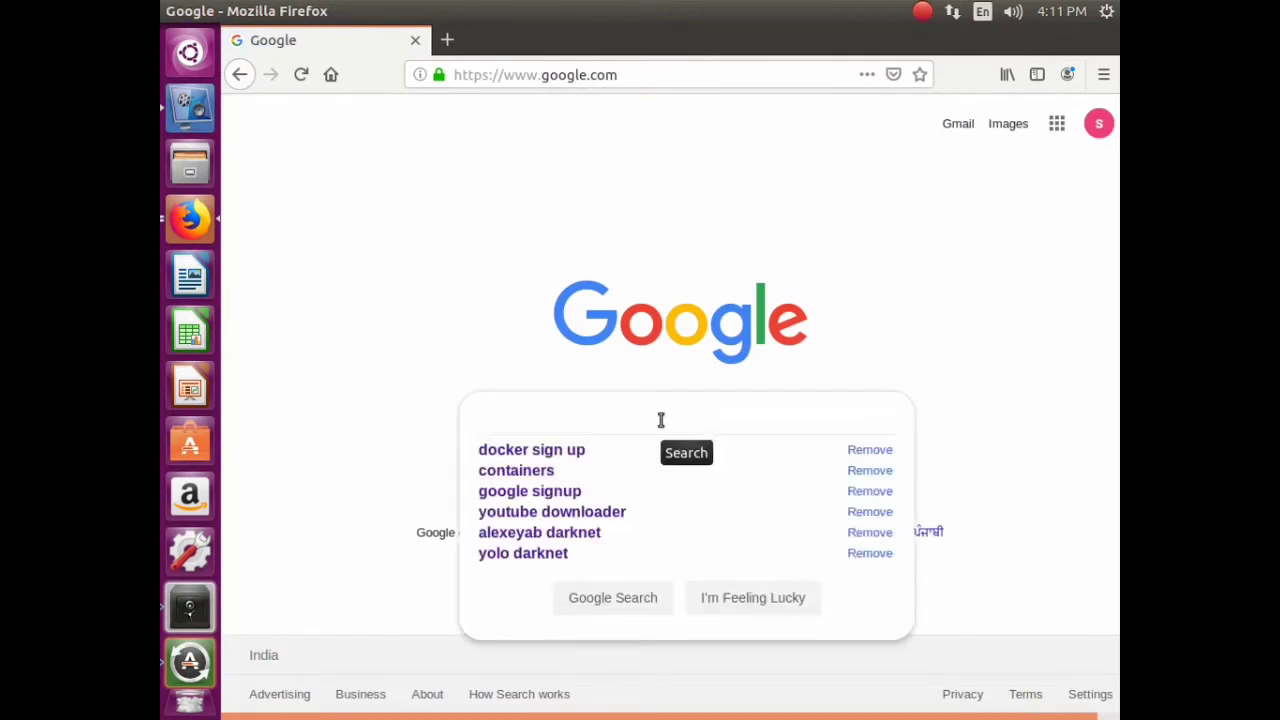
pyautogui.write('docke')
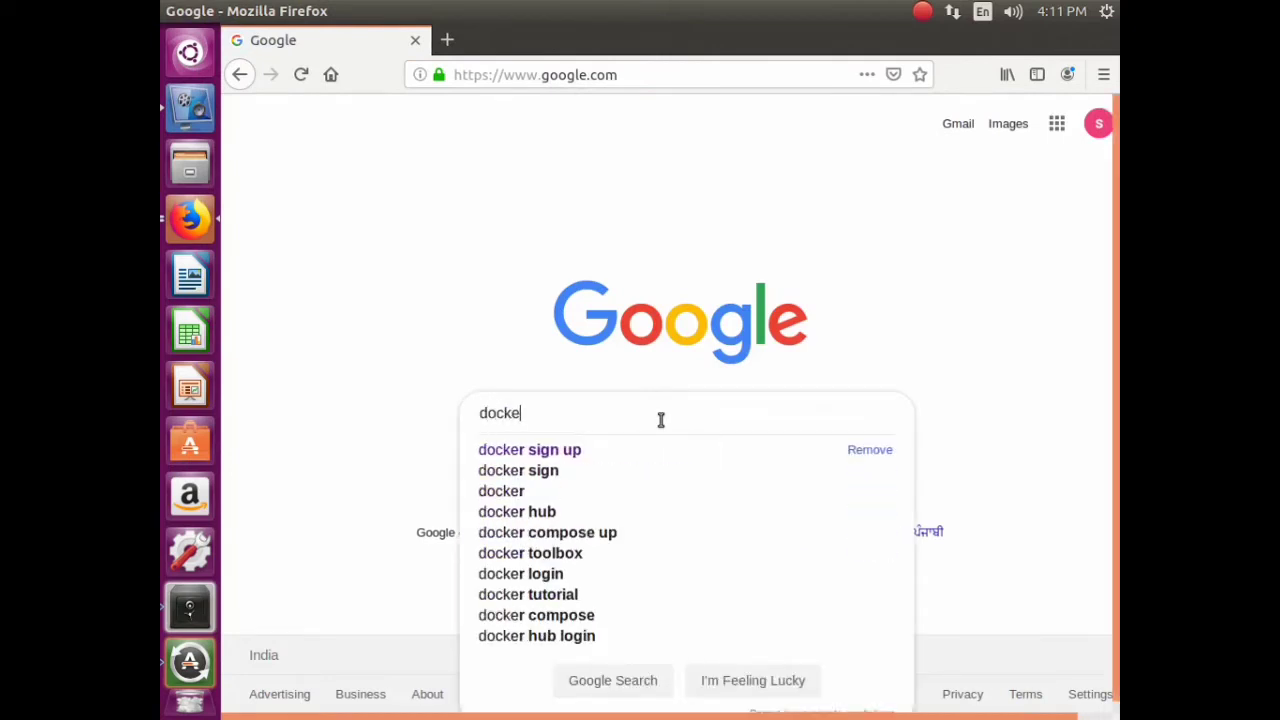
pyautogui.write('r ubn')
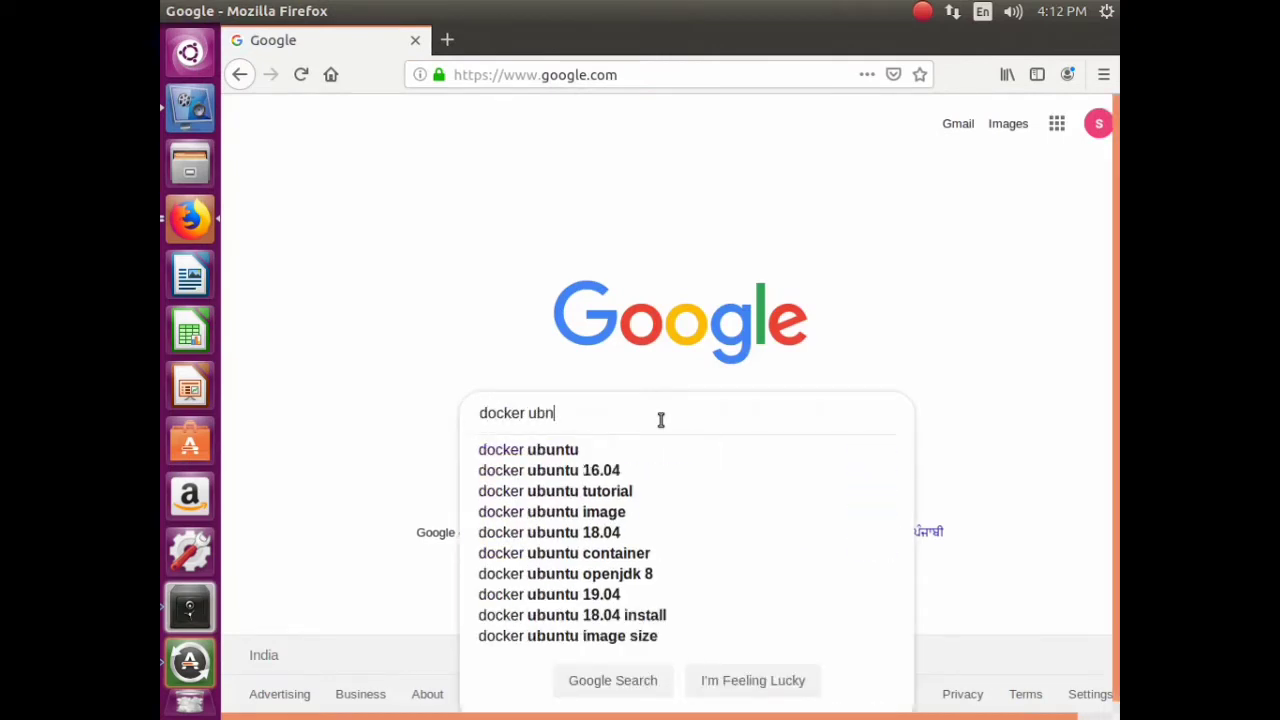
pyautogui.write('atu 18')
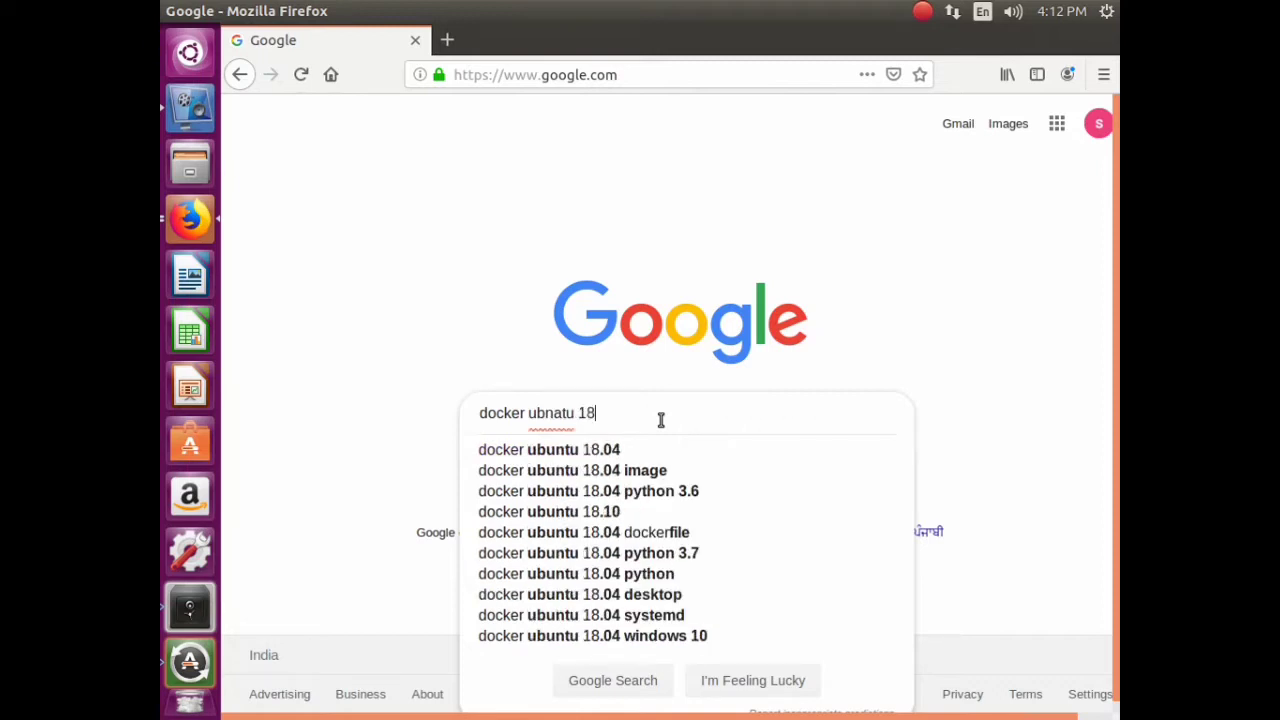
pyautogui.write('.04')
pyautogui.press('Return')
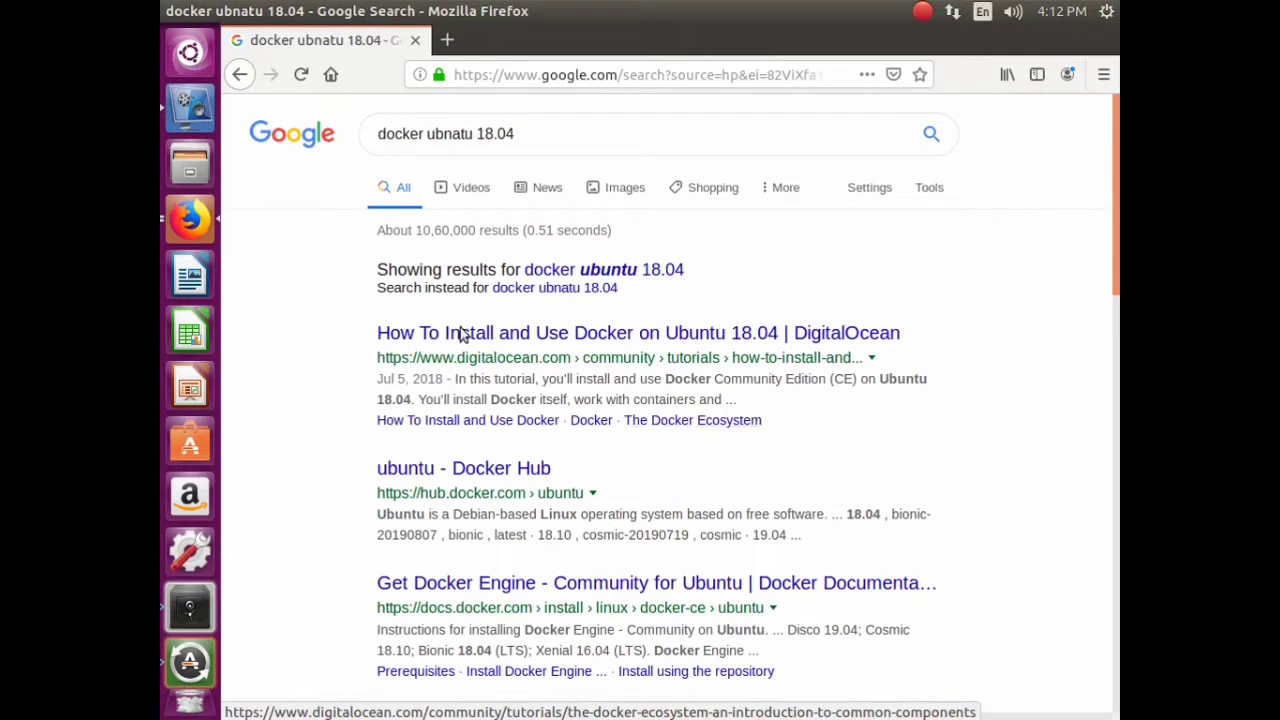
# - Change the query to 16.04, rerun it, and open DigitalOcean's 'How To Install and Use Docker on Ubuntu 16.04'
pyautogui.moveTo(478, 140); pyautogui.dragTo(536, 132)
pyautogui.write('16')
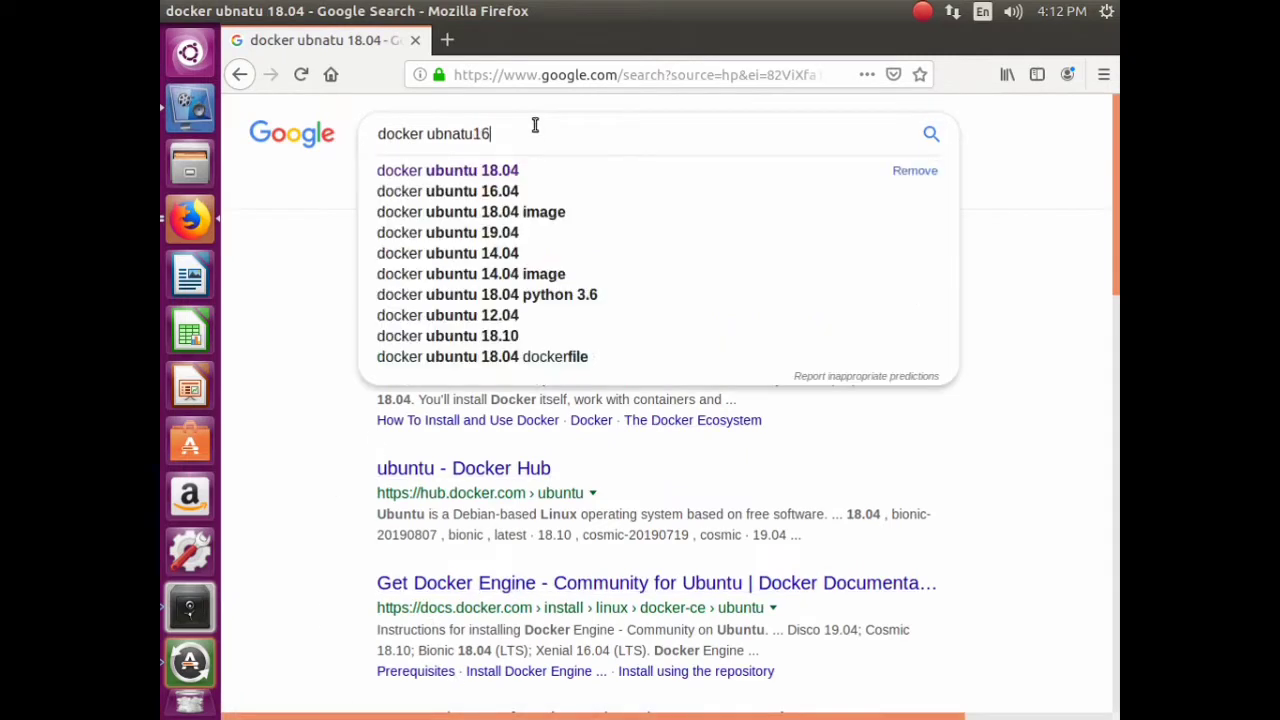
pyautogui.write('.04')
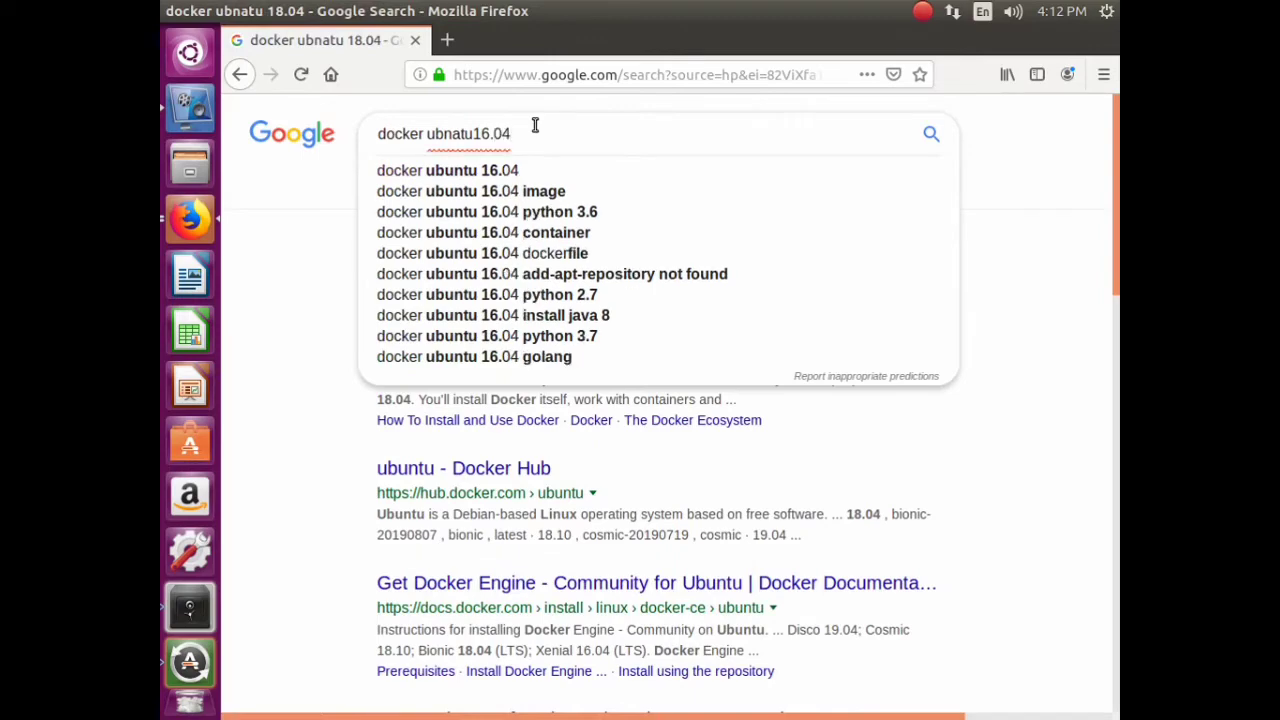
pyautogui.click(475, 135)
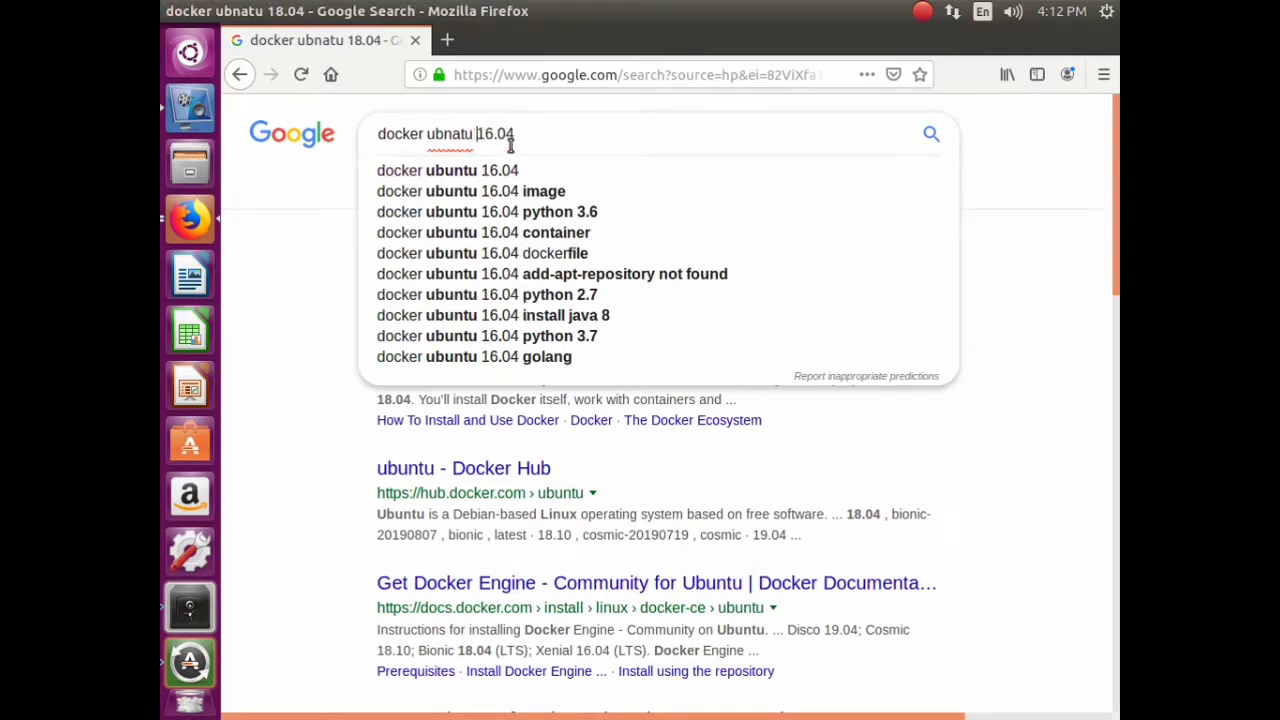
pyautogui.press('Return')
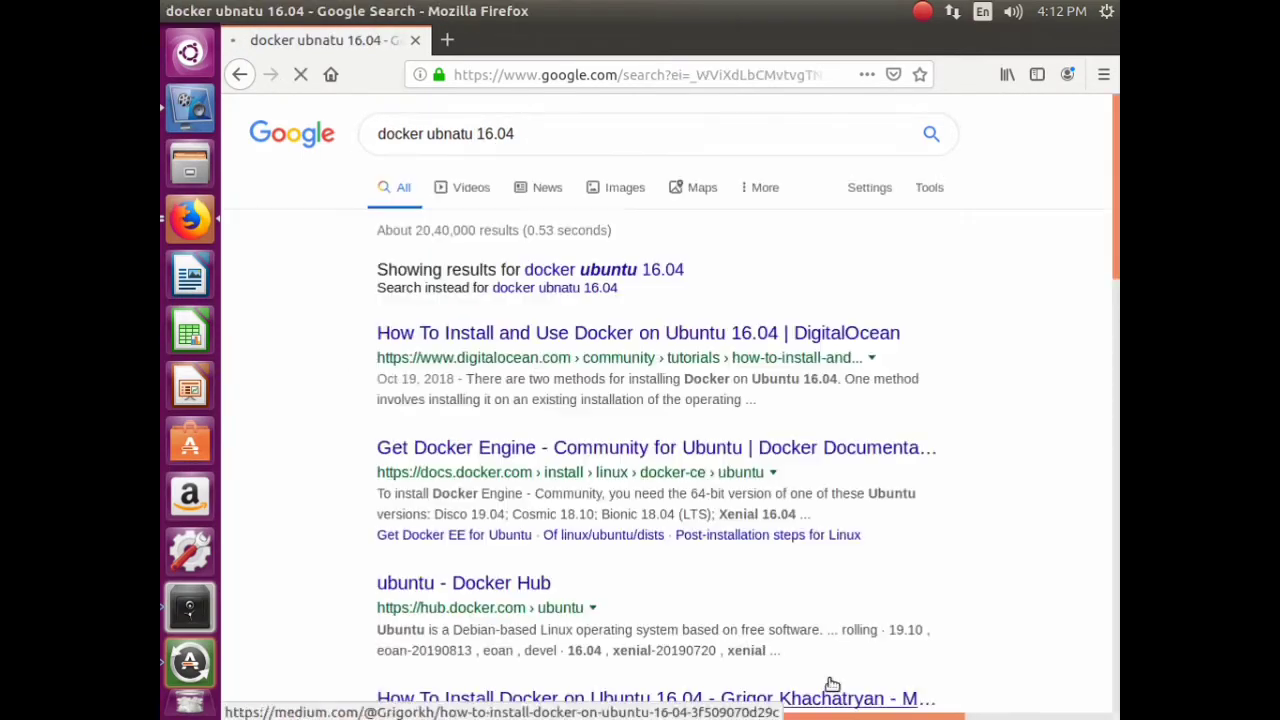
pyautogui.click(197, 113)
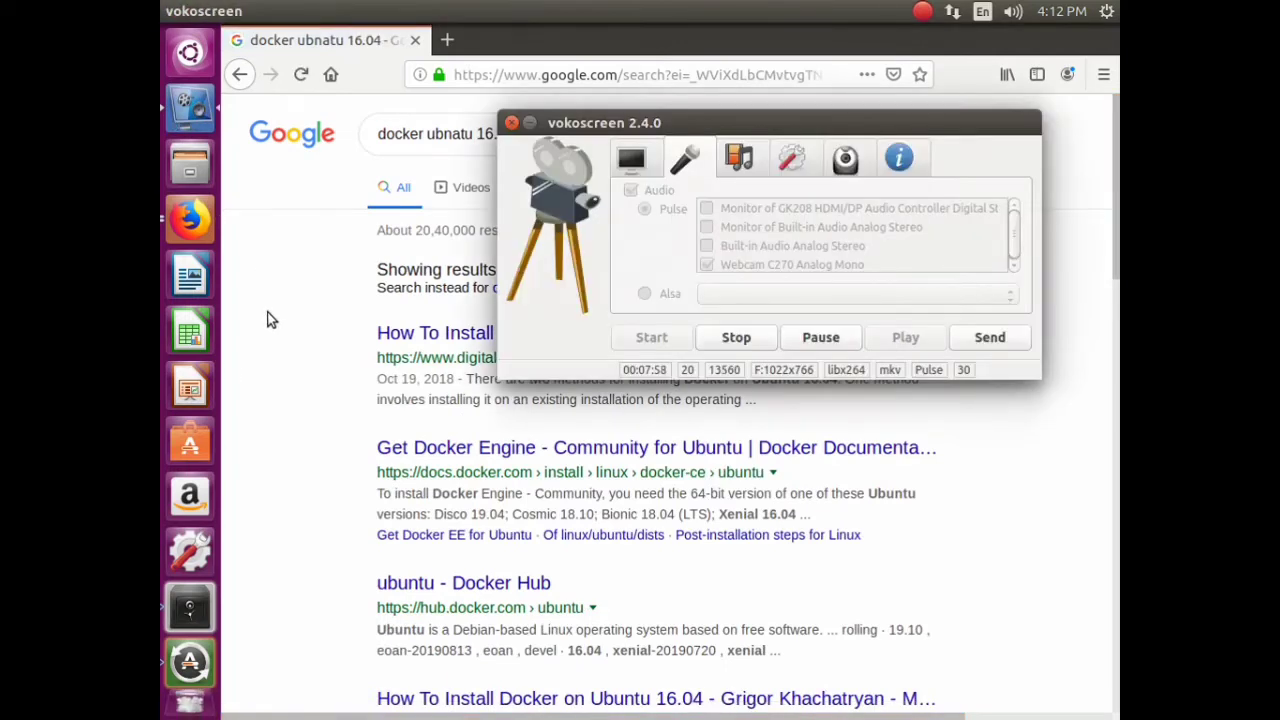
pyautogui.click(266, 275)
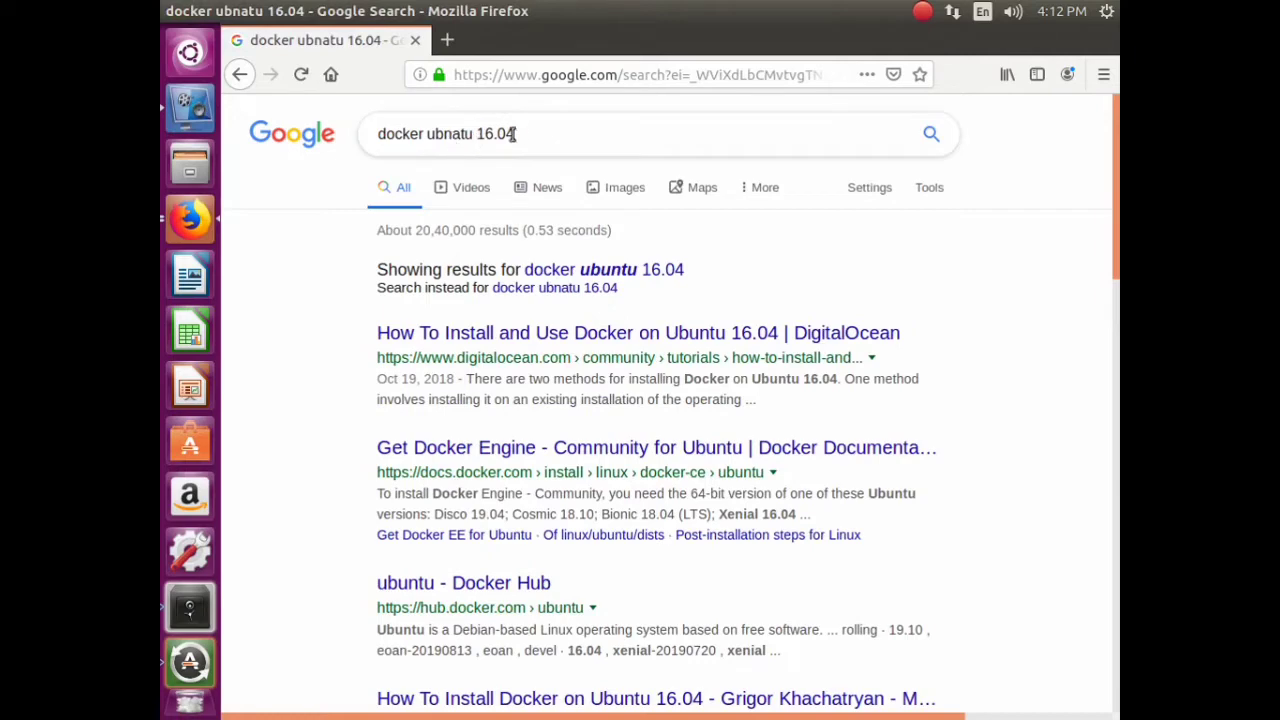
pyautogui.click(702, 362)
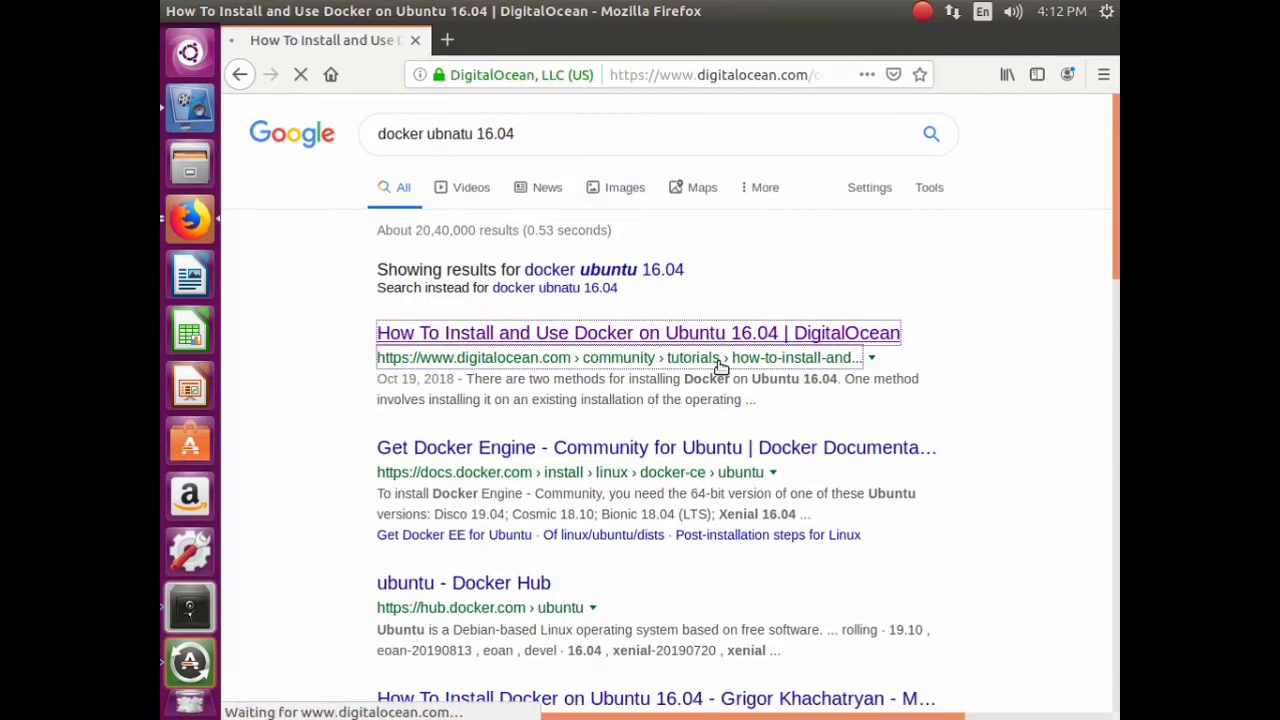
# - Scroll to Step 1 — Installing Docker and copy the curl -fsSL ... apt-key add - command
pyautogui.scroll(-12, 677, 370)
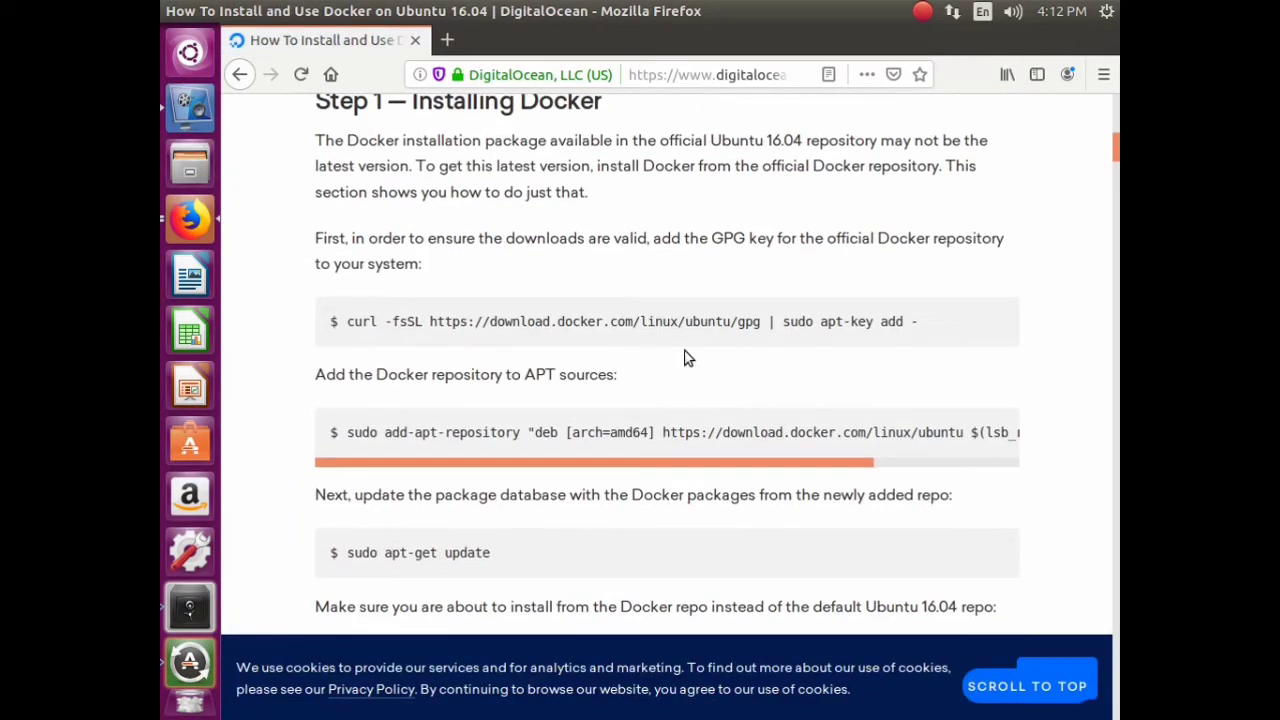
pyautogui.doubleClick(350, 326)
pyautogui.moveTo(388, 326); pyautogui.dragTo(919, 323)
pyautogui.rightClick(919, 333)
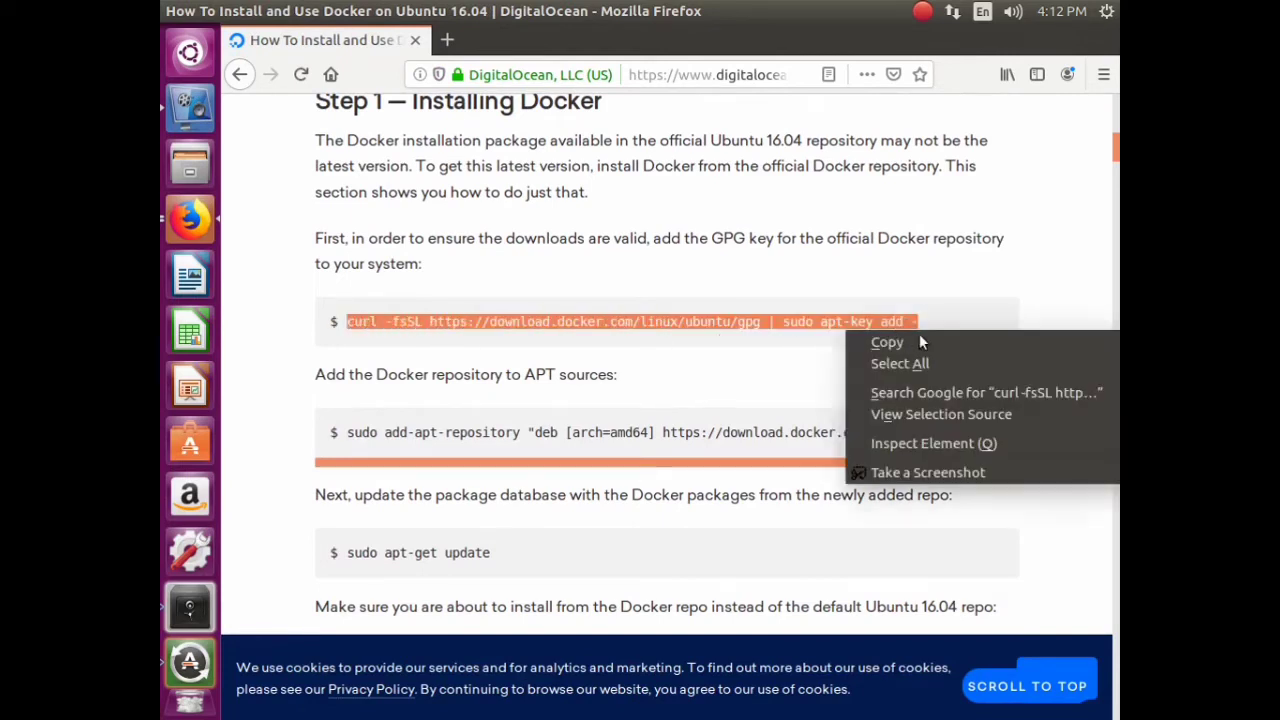
pyautogui.click(922, 342)
pyautogui.click(189, 52)
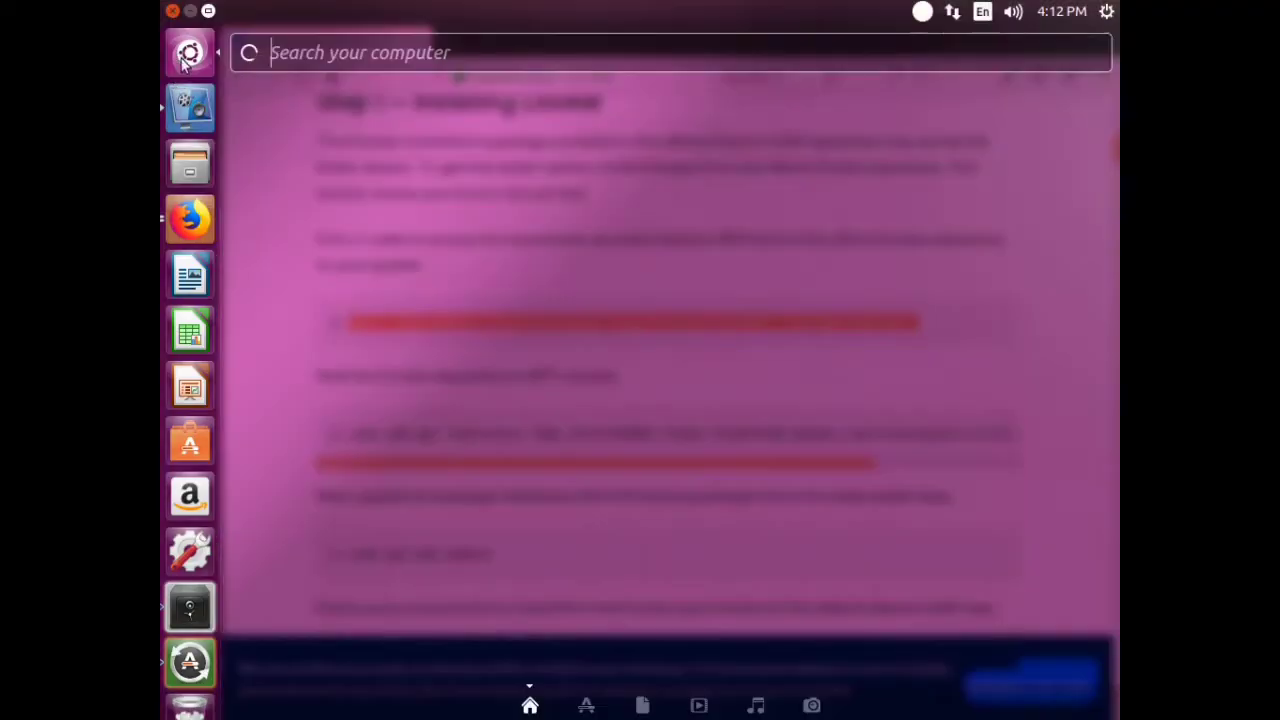
# - Open Terminal, paste and run the curl GPG-key command, then suspend it when curl is missing
pyautogui.write('ter')
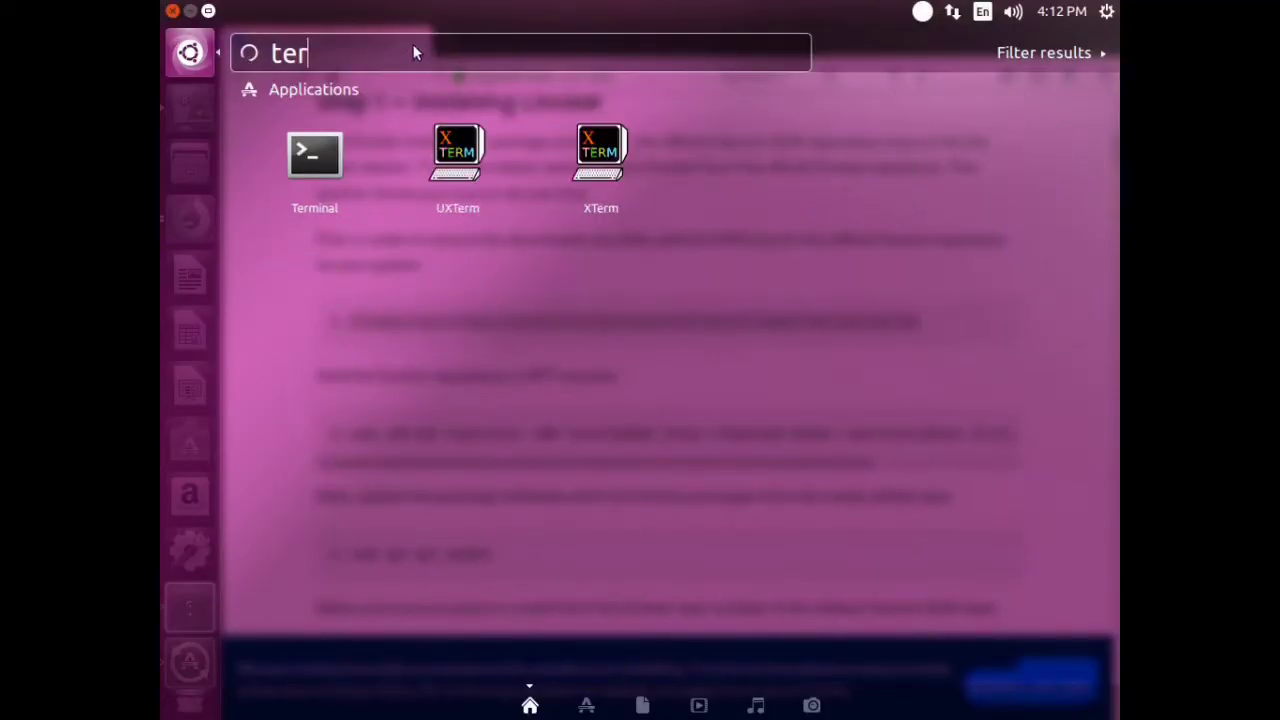
pyautogui.press('Return')
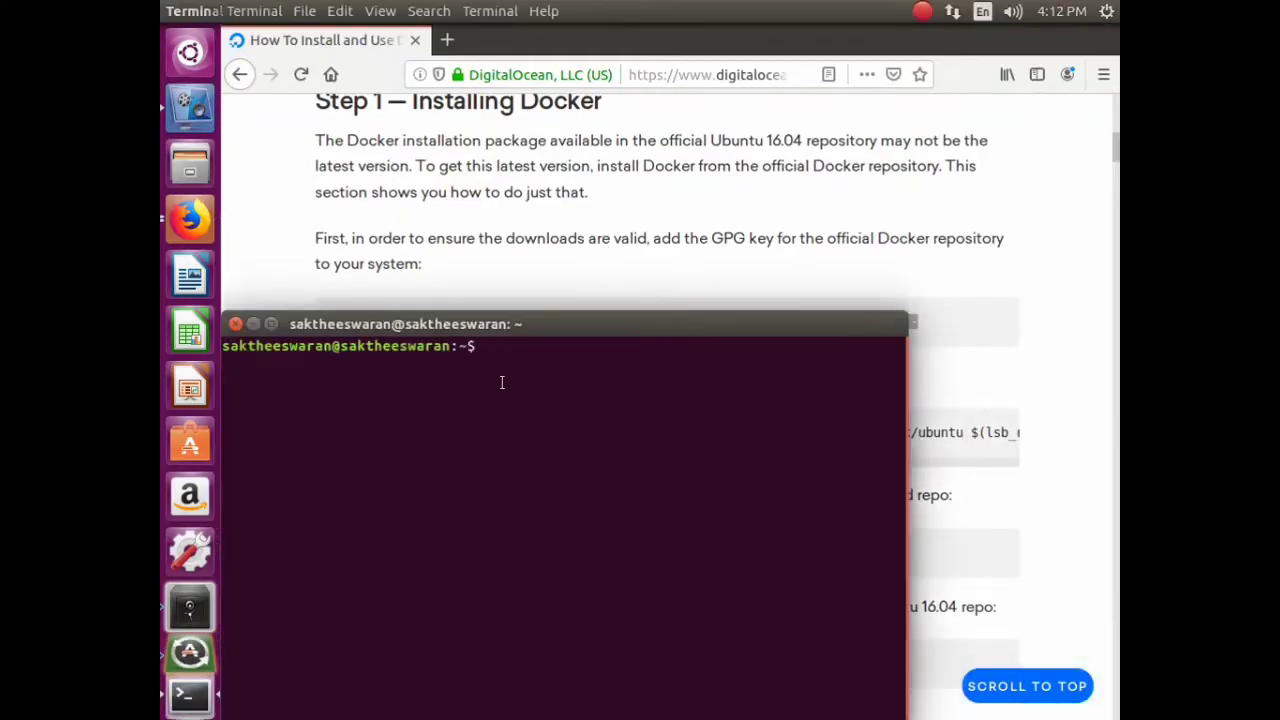
pyautogui.rightClick(523, 354)
pyautogui.click(574, 417)
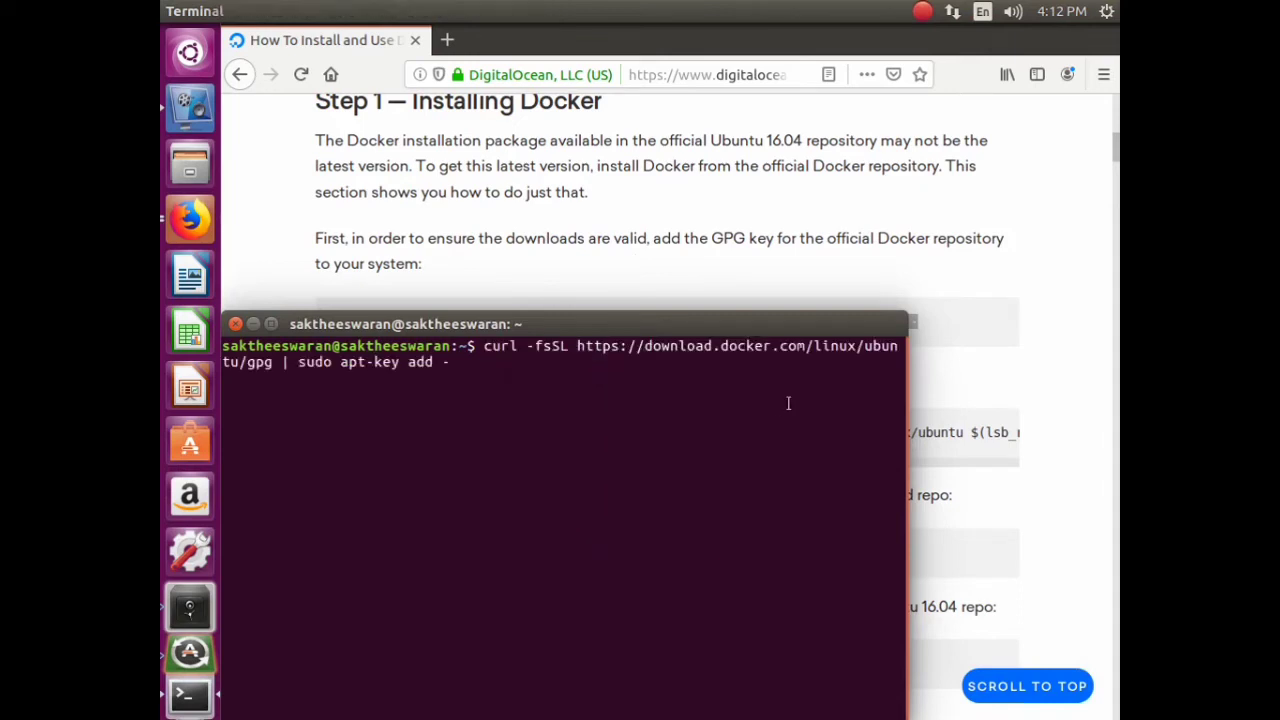
pyautogui.press('Return')
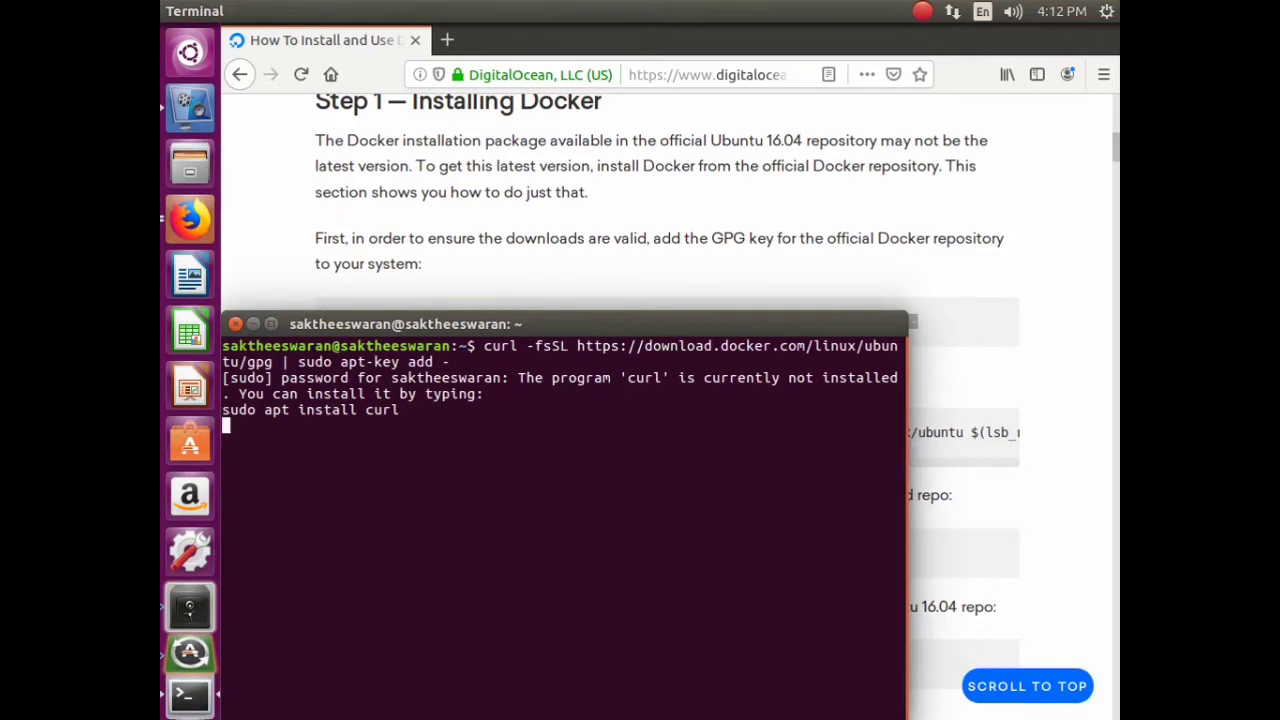
pyautogui.hotkey('ctrl', 'z')
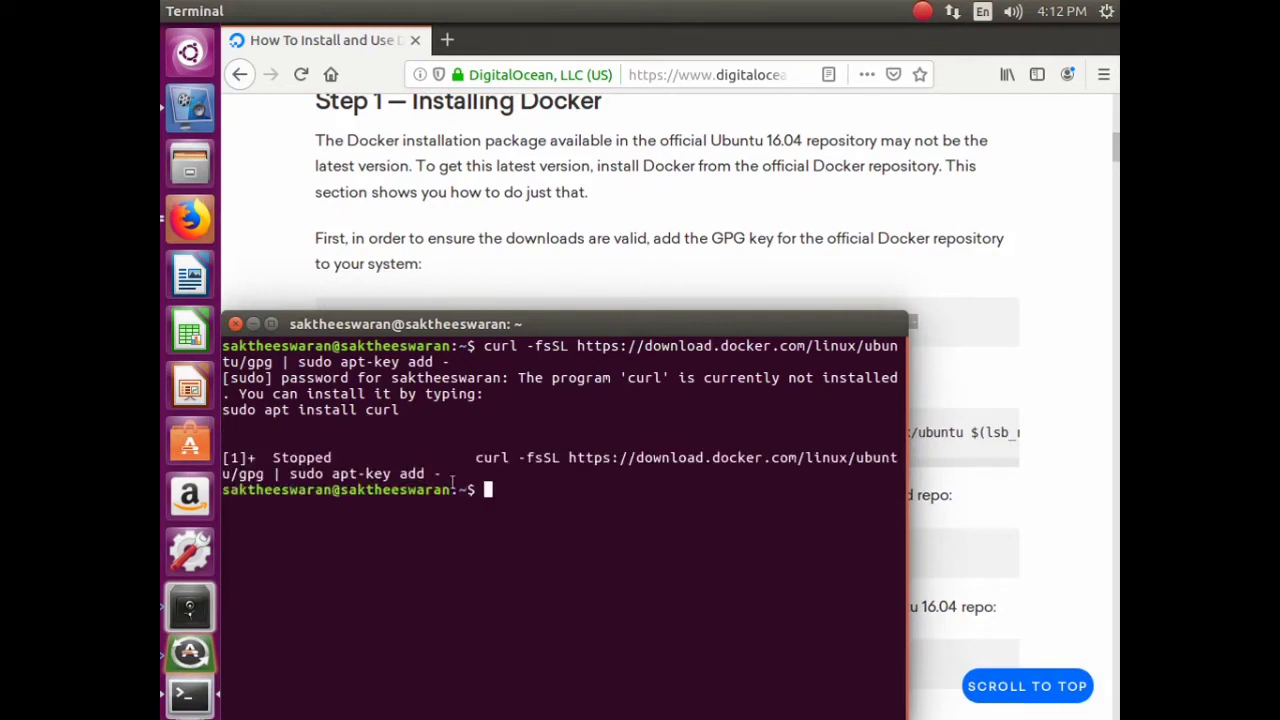
# - Copy the suggested 'sudo apt install curl' line and run it with the password
pyautogui.tripleClick(318, 410)
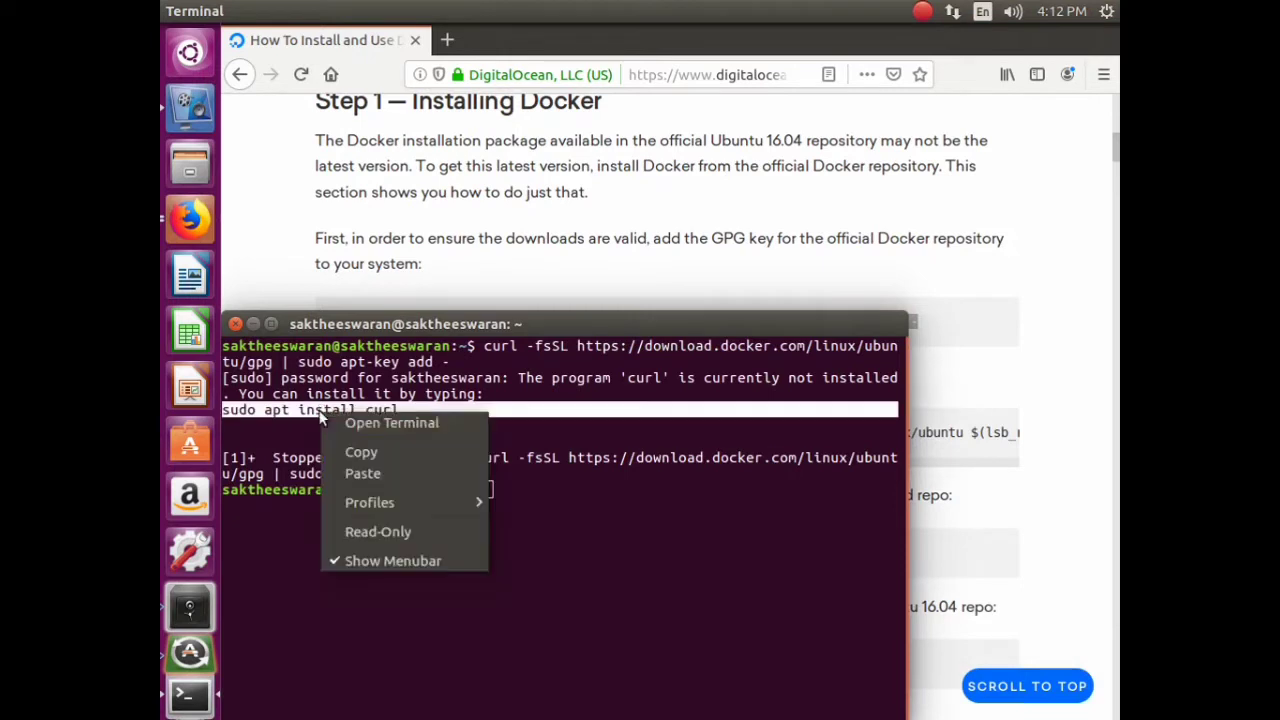
pyautogui.rightClick(318, 410)
pyautogui.click(362, 453)
pyautogui.click(570, 532)
pyautogui.rightClick(550, 512)
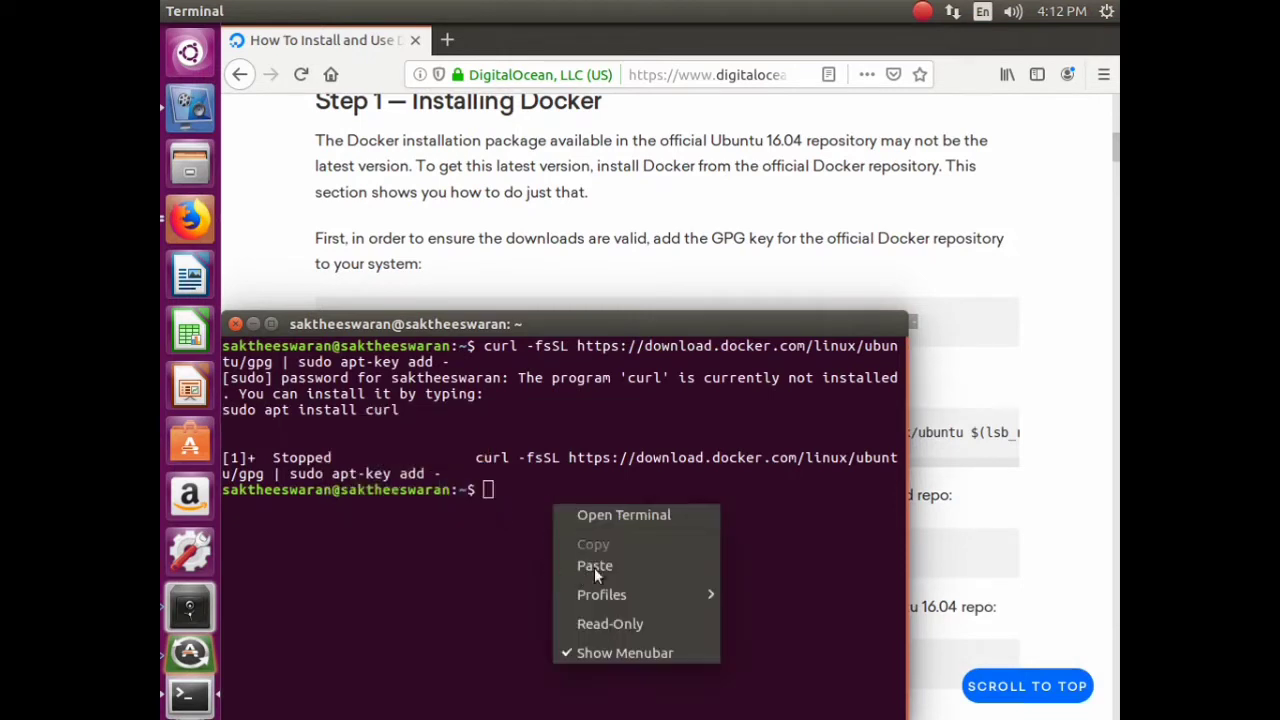
pyautogui.press('Escape')
pyautogui.hotkey('ctrl', 'shift', 'v')
pyautogui.press('Return')
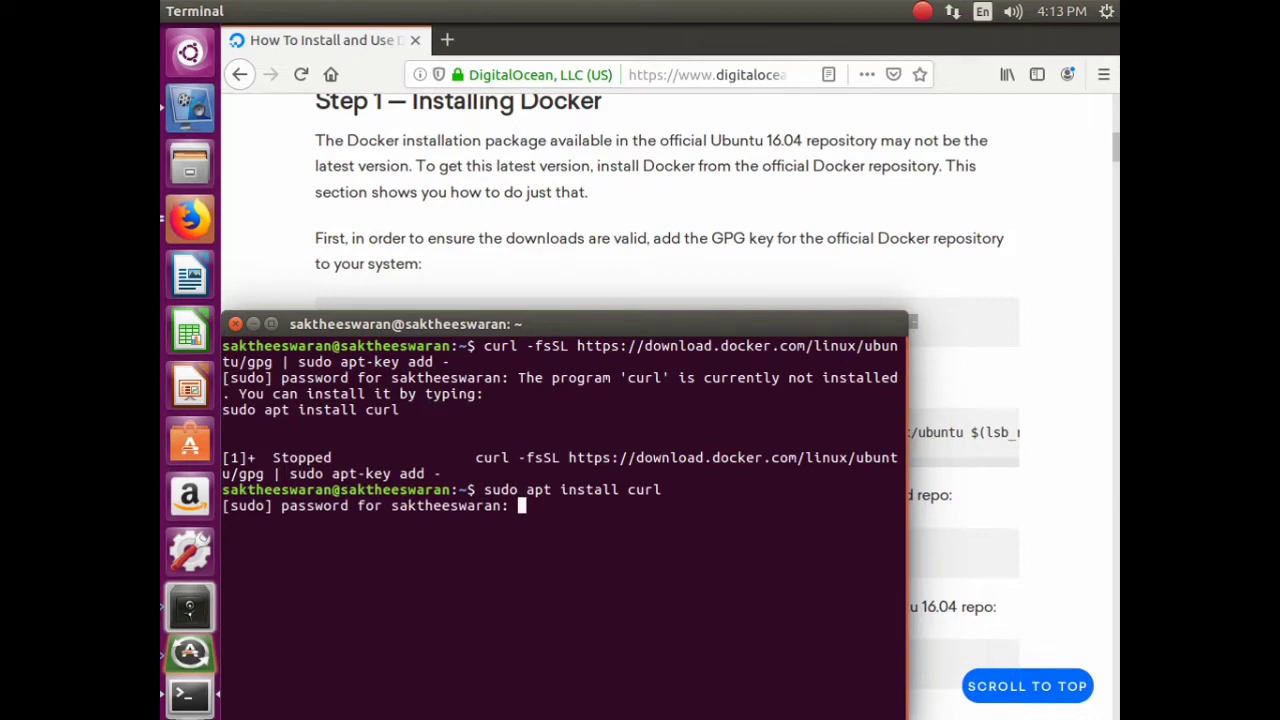
pyautogui.press('Return')
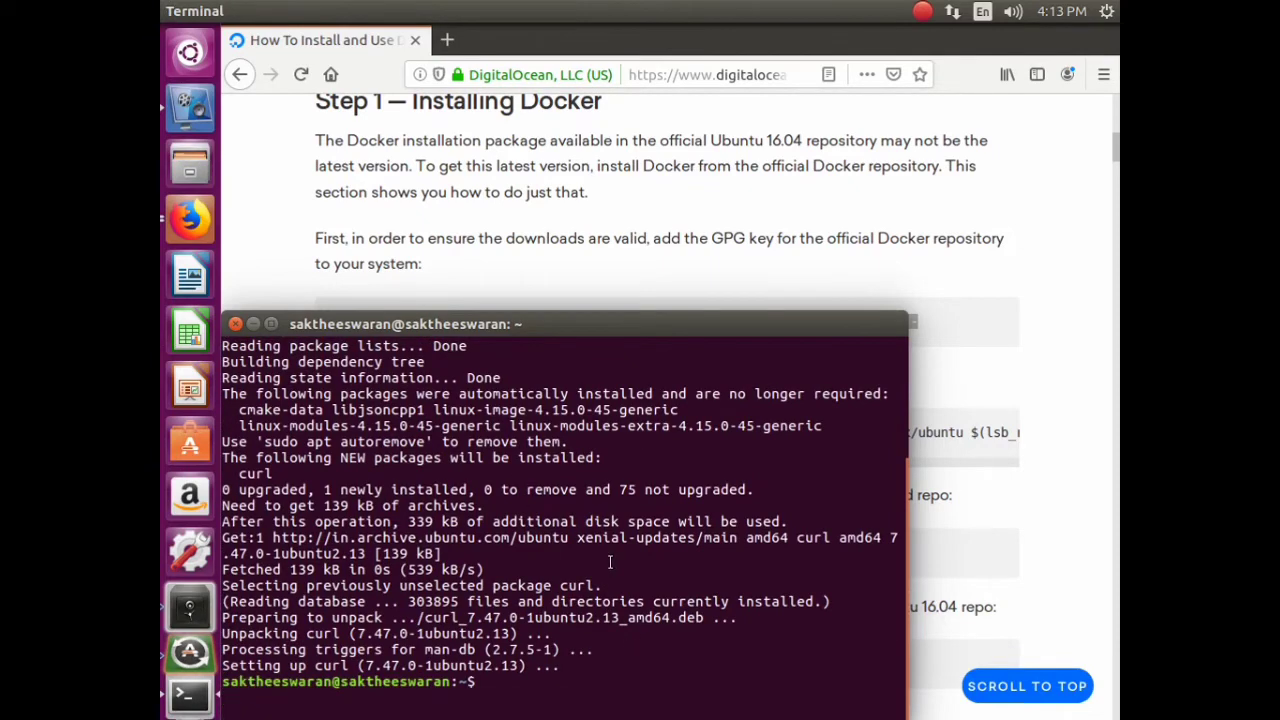
# - Rerun the curl GPG-key command from history now that curl is installed
pyautogui.press('Up')
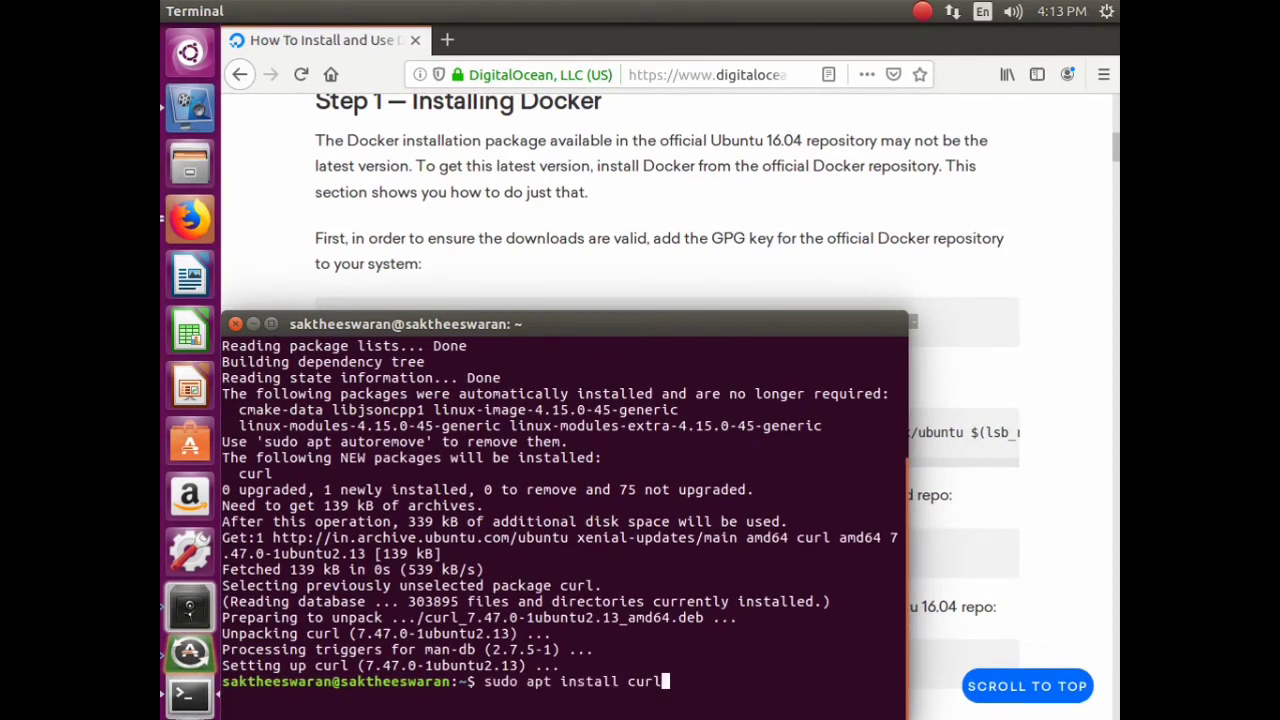
pyautogui.press('Up')
pyautogui.press('Return')
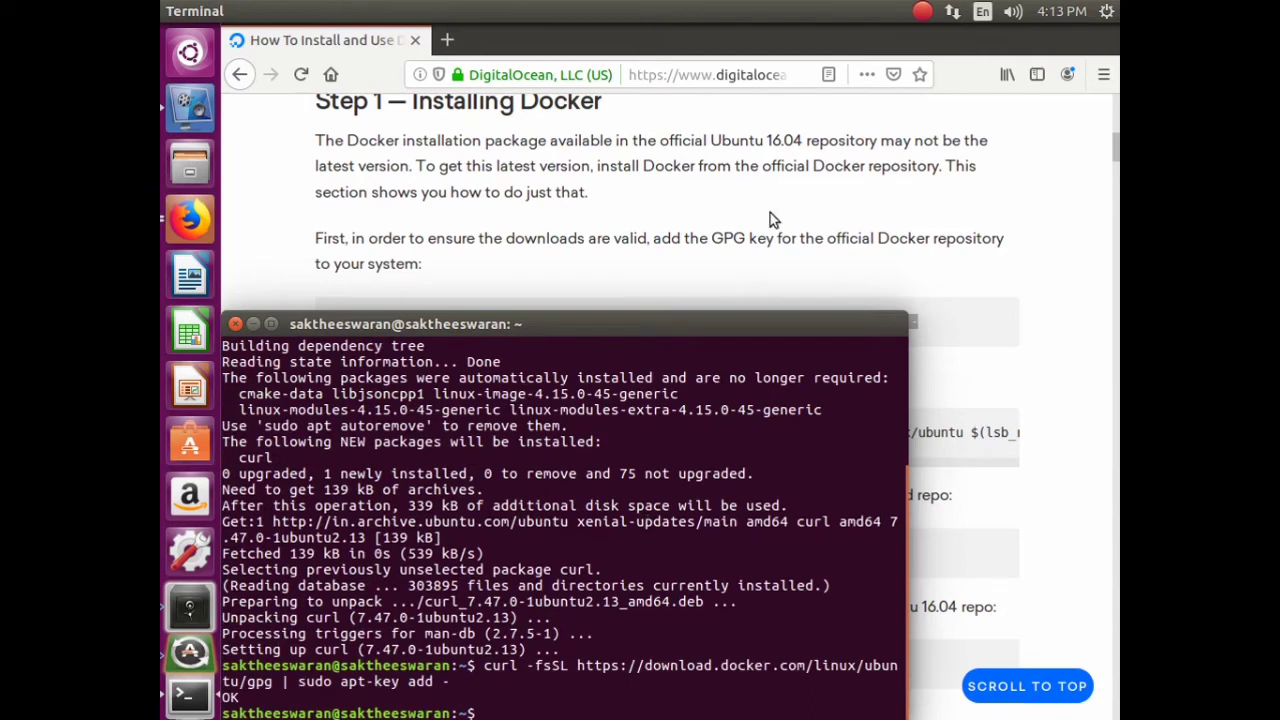
# - Copy the add-apt-repository command from the DigitalOcean guide
pyautogui.click(775, 222)
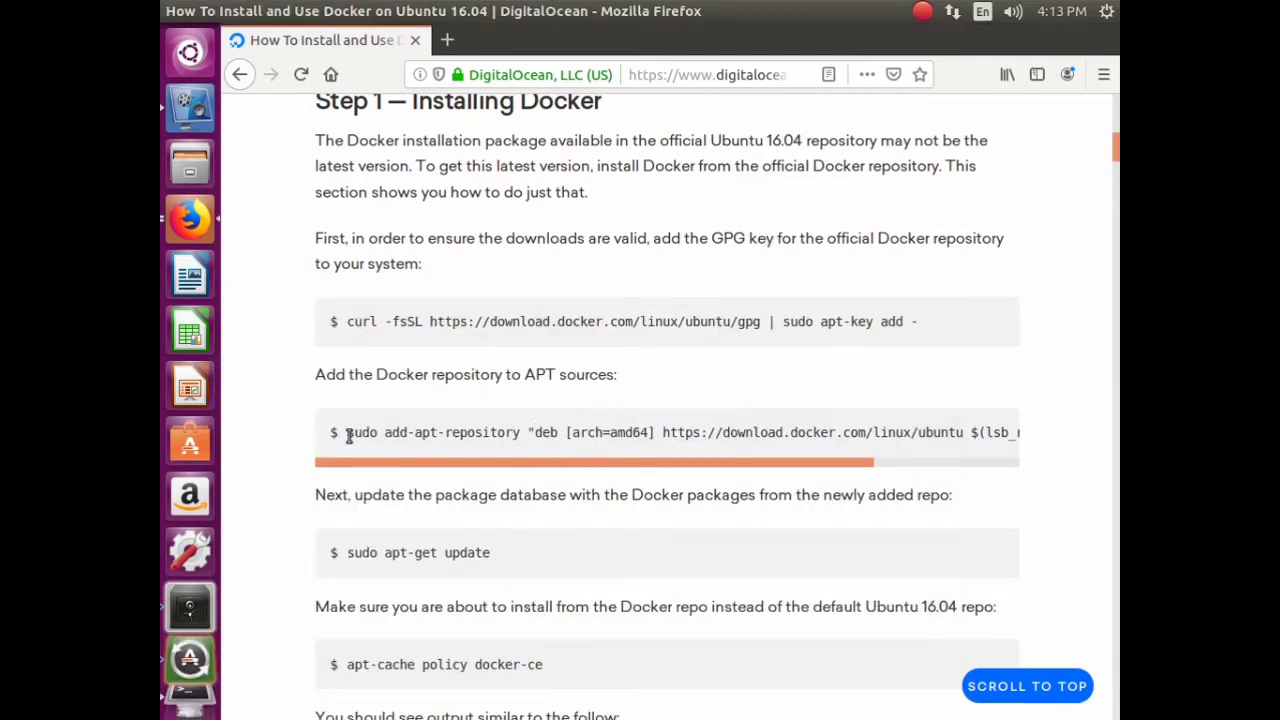
pyautogui.moveTo(348, 435); pyautogui.dragTo(1038, 447)
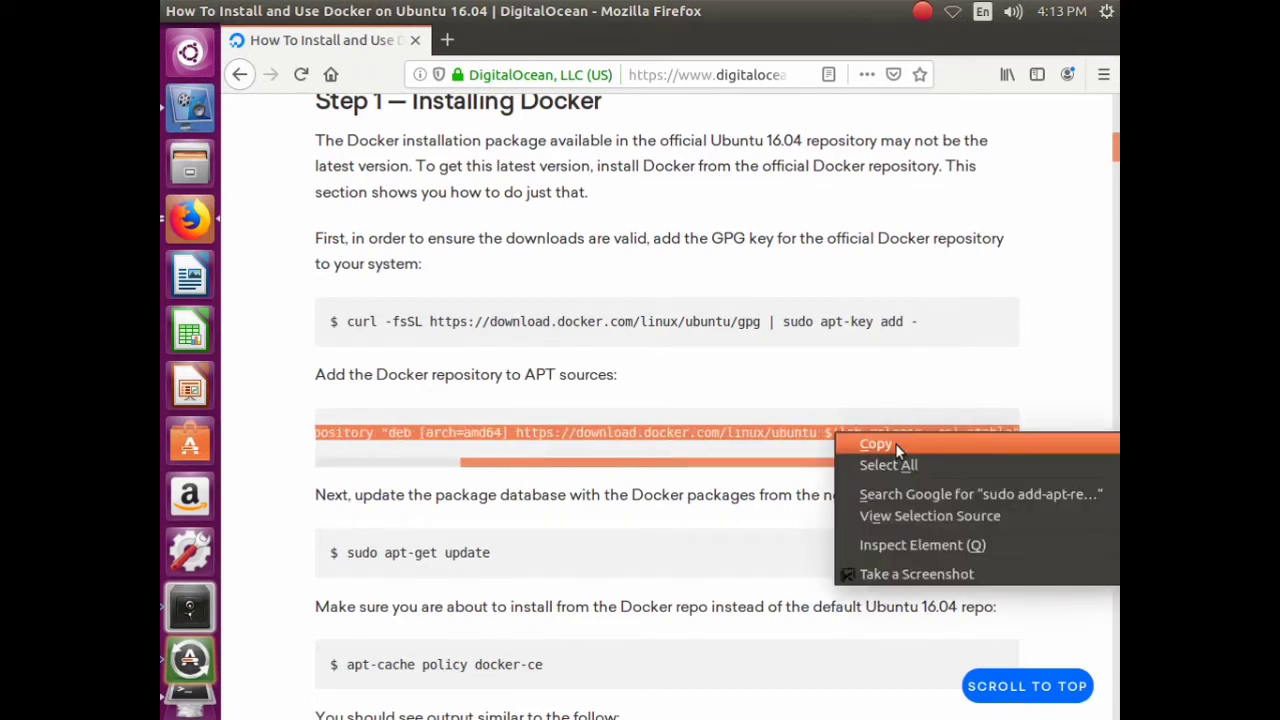
pyautogui.click(880, 443)
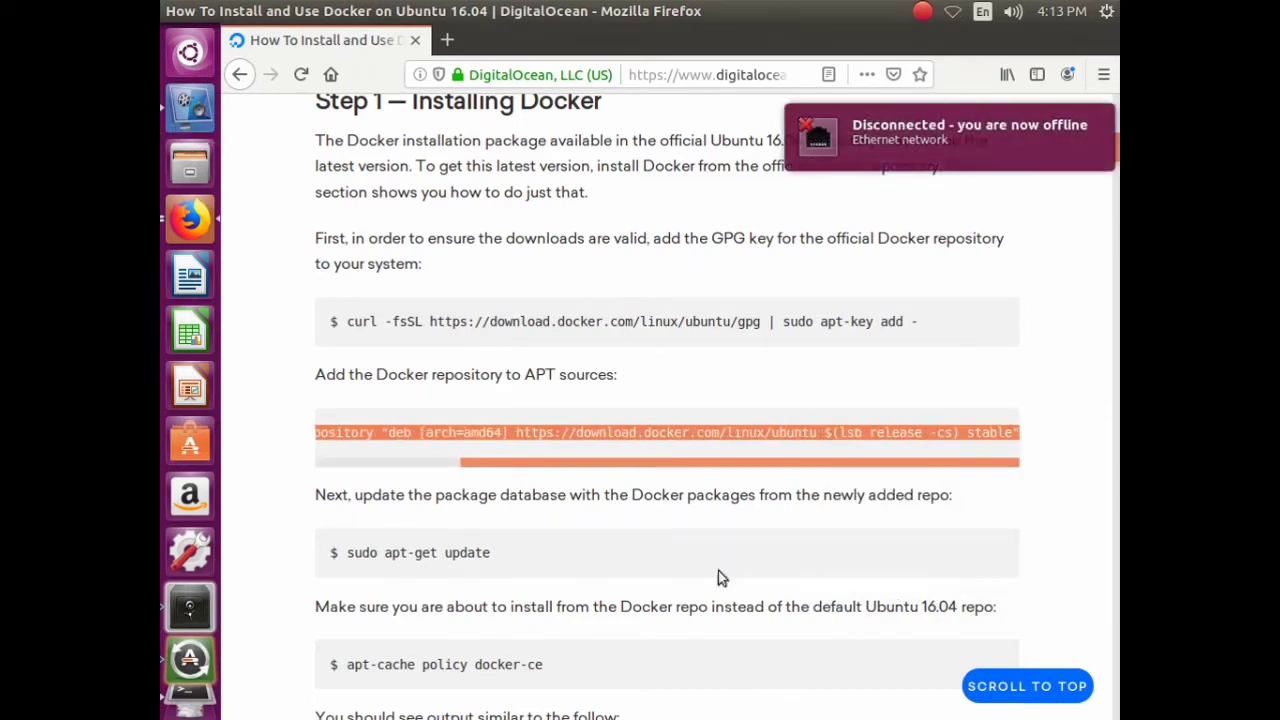
pyautogui.click(190, 655)
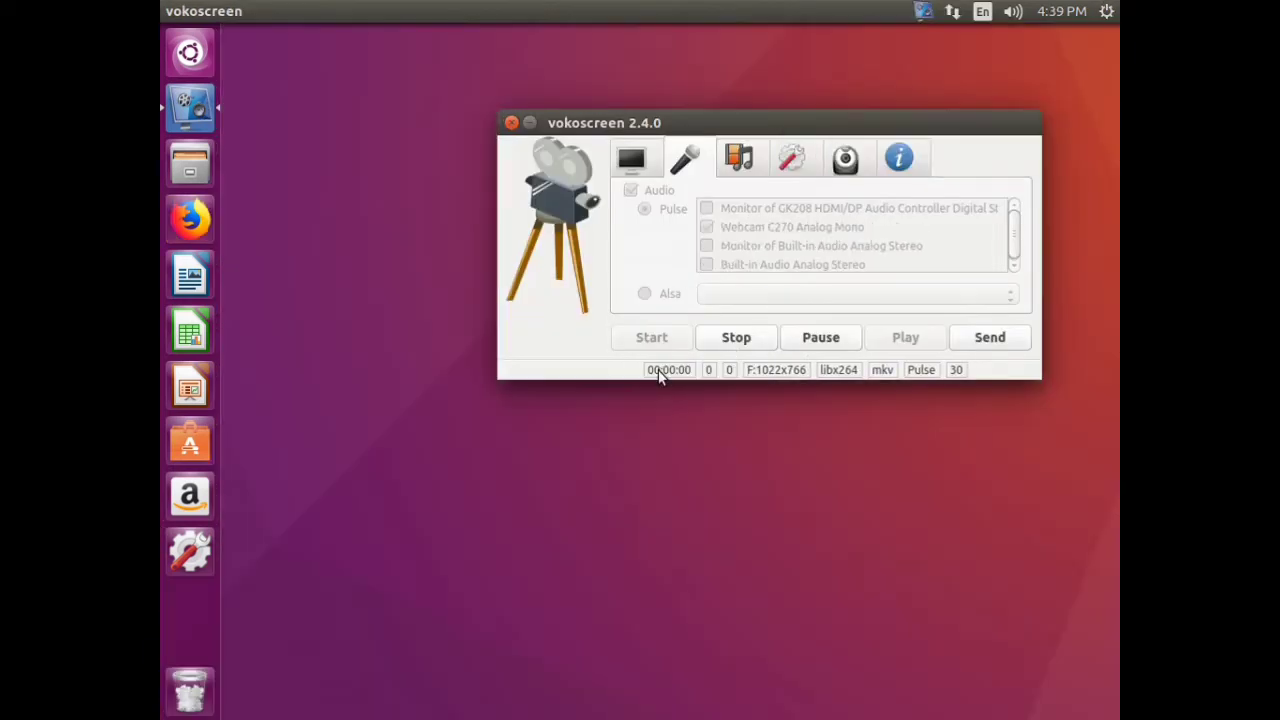
# - Minimize the vokoscreen recorder and launch Firefox from the Ubuntu launcher
pyautogui.click(530, 122)
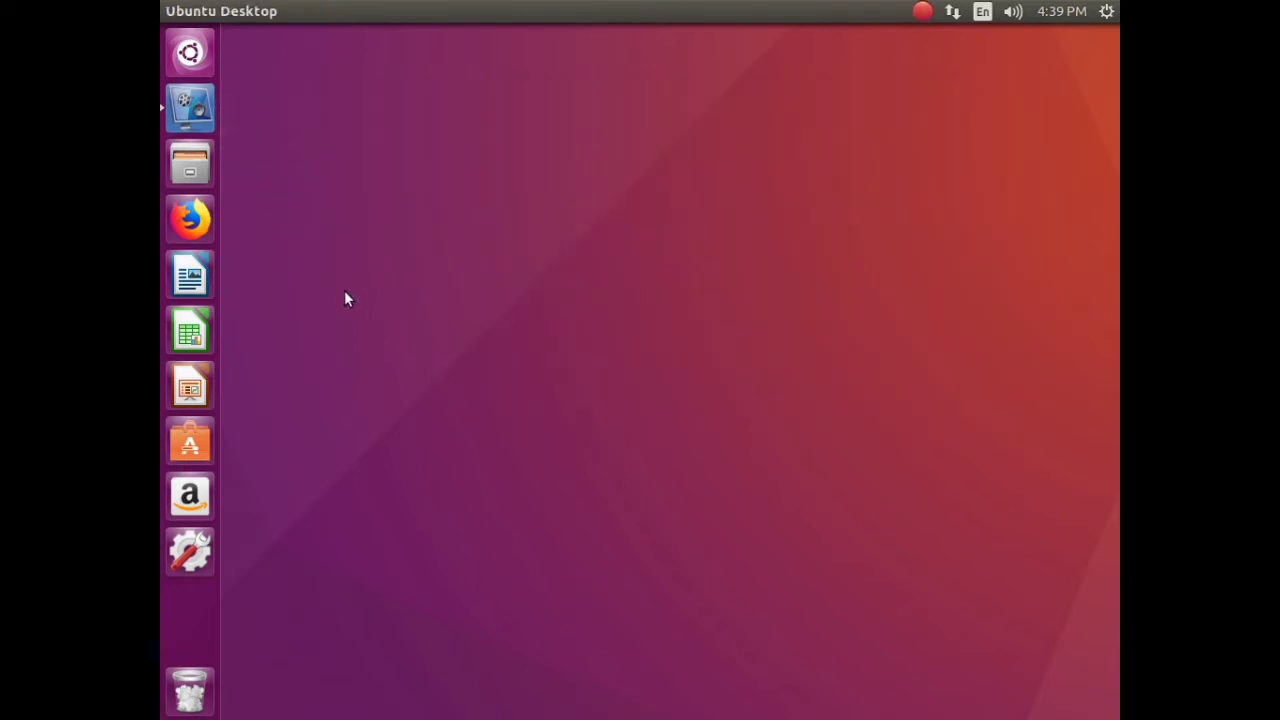
pyautogui.click(190, 218)
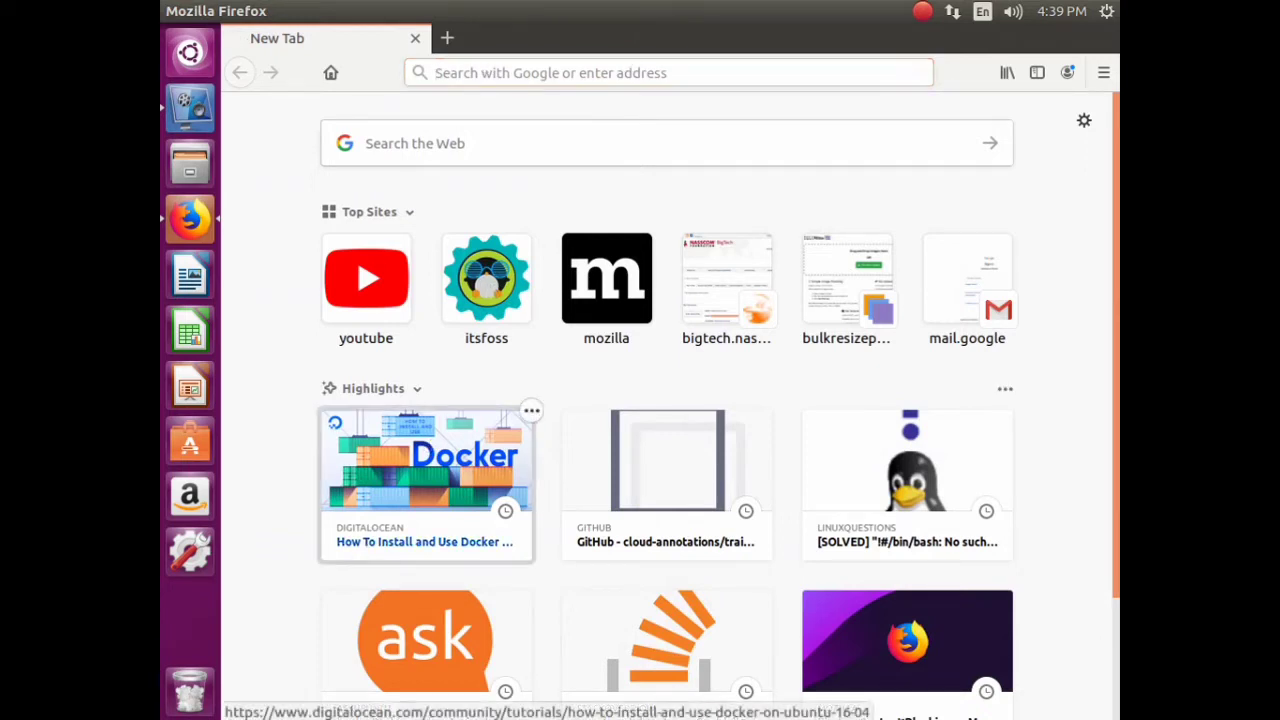
# - Open the DigitalOcean Docker install guide and copy the curl GPG-key command from Step 1
pyautogui.click(430, 465)
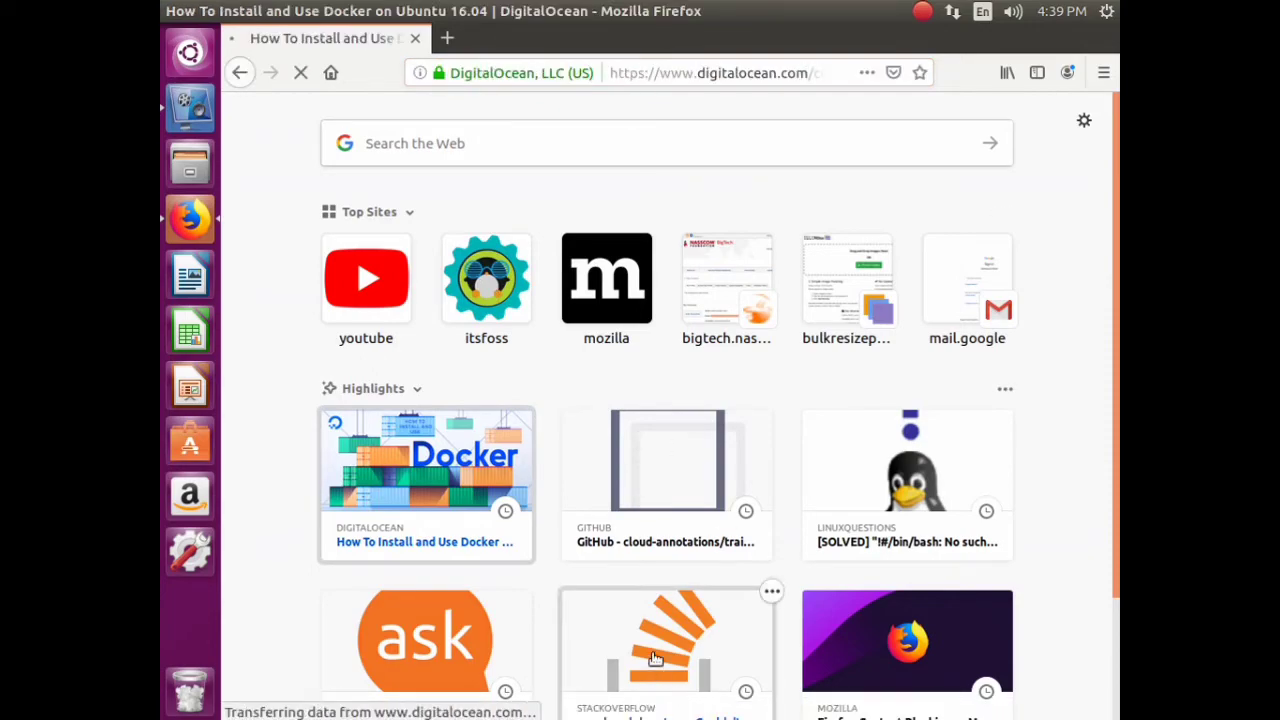
pyautogui.scroll(-5, 652, 285)
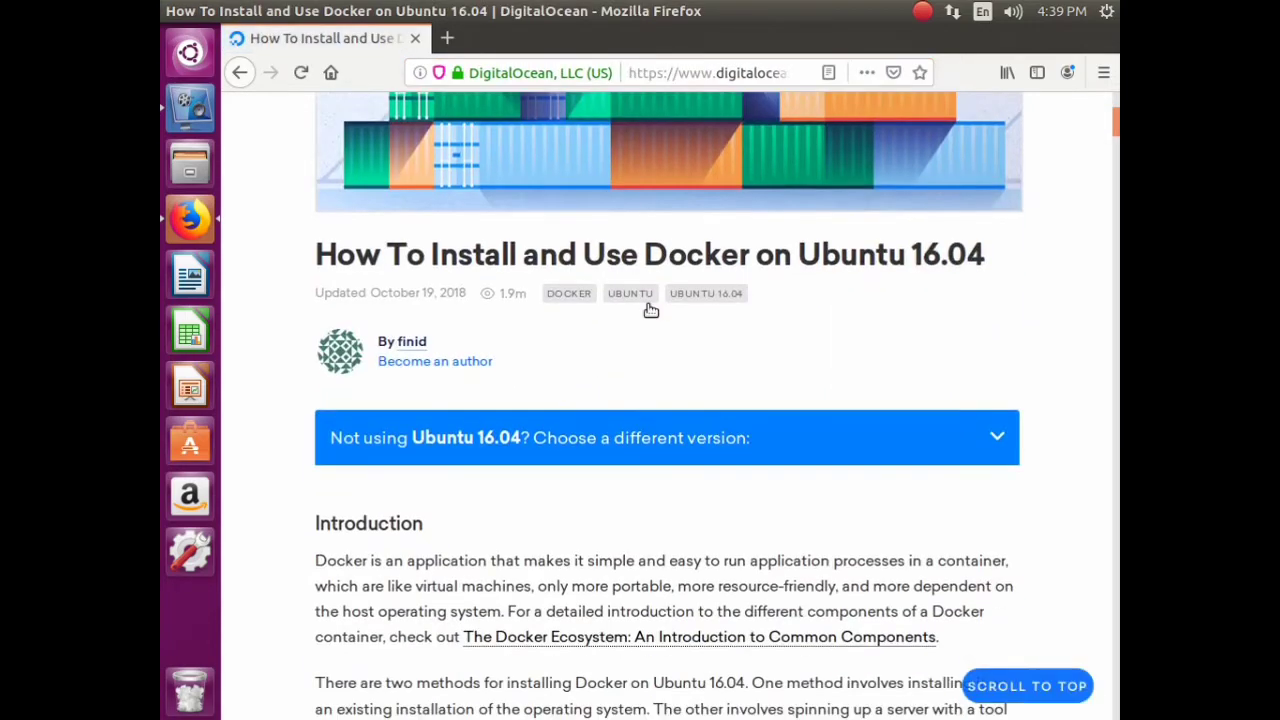
pyautogui.scroll(-5, 465, 488)
pyautogui.scroll(-5, 465, 488)
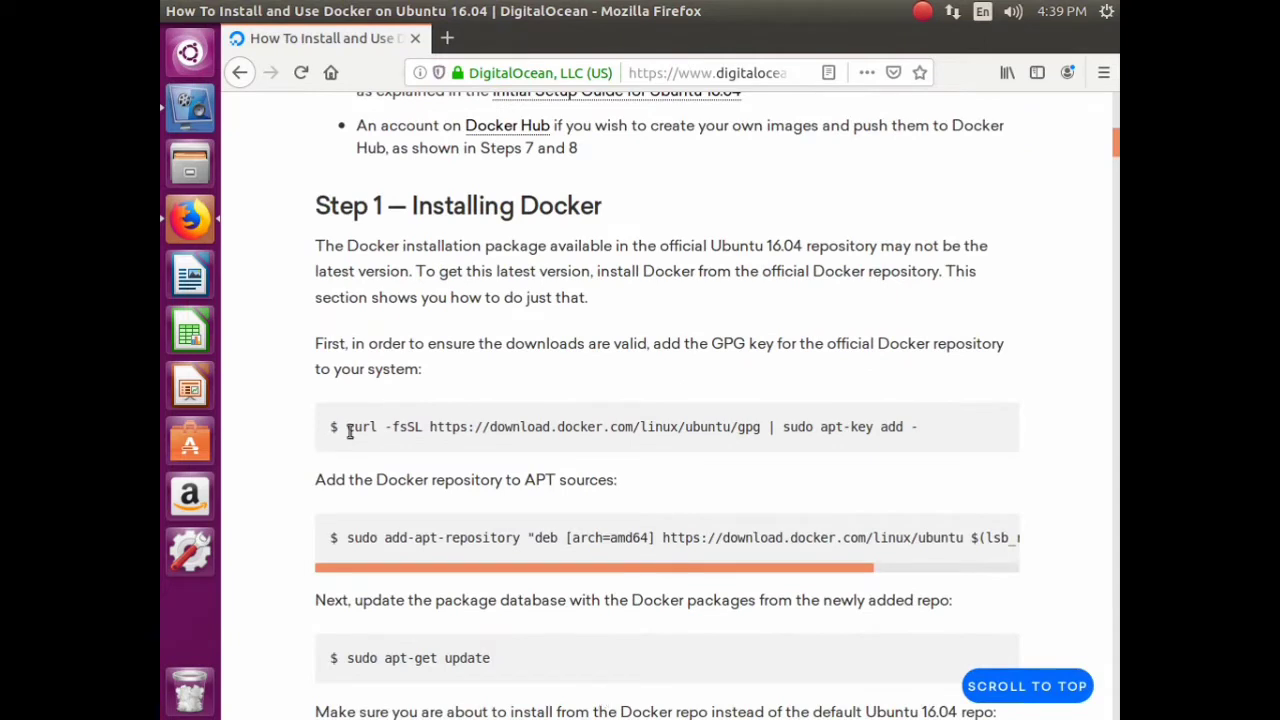
pyautogui.tripleClick(986, 429)
pyautogui.rightClick(902, 430)
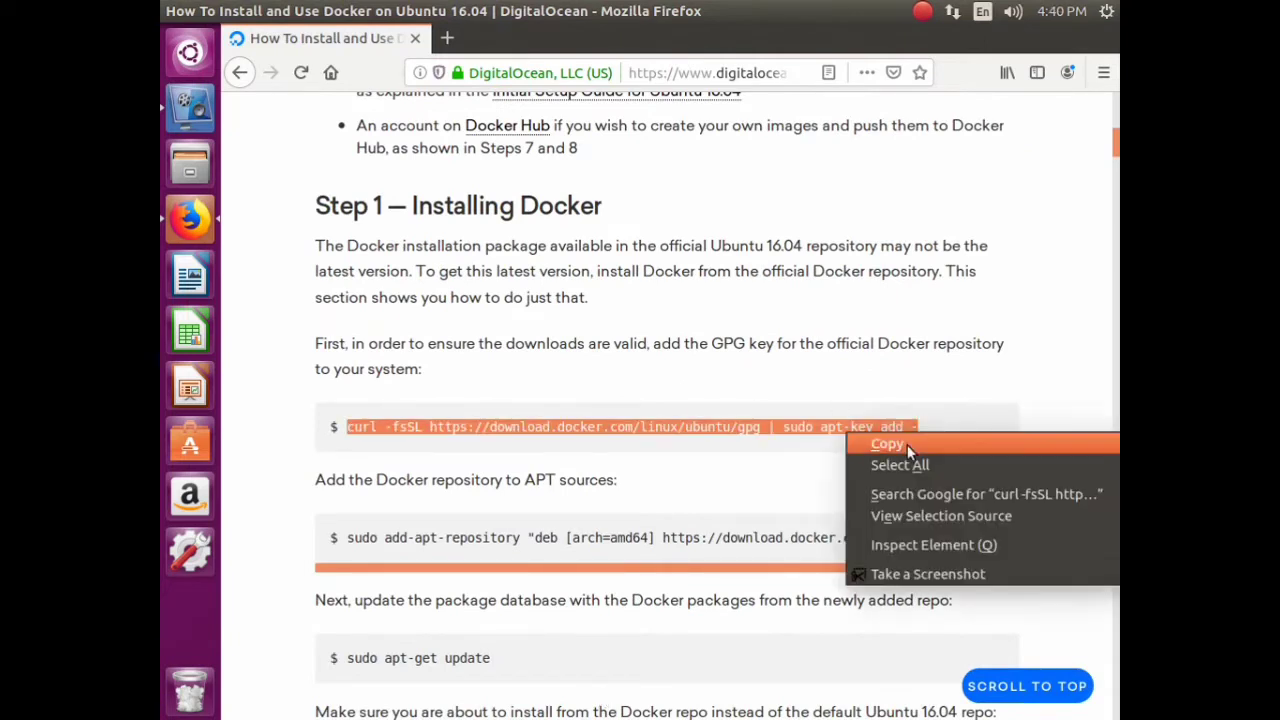
pyautogui.click(909, 443)
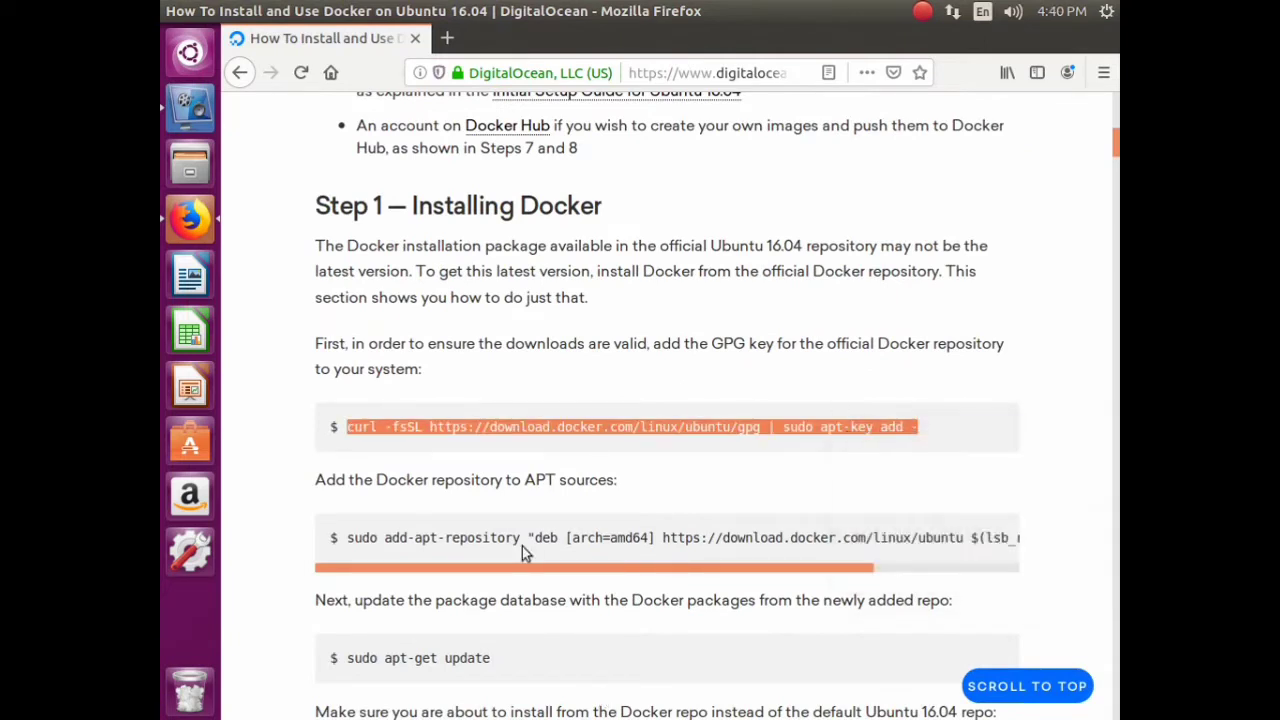
# - Launch Terminal and run the pasted curl GPG-key command, entering the sudo password
pyautogui.click(183, 38)
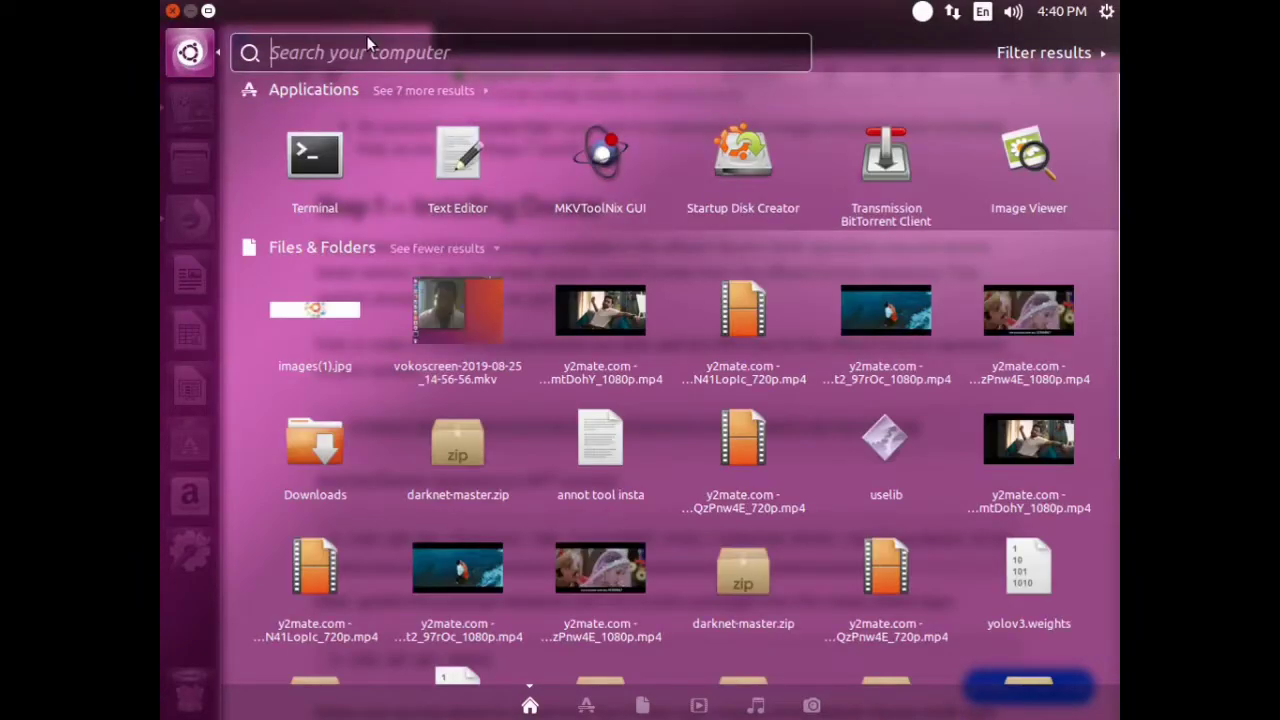
pyautogui.write('term')
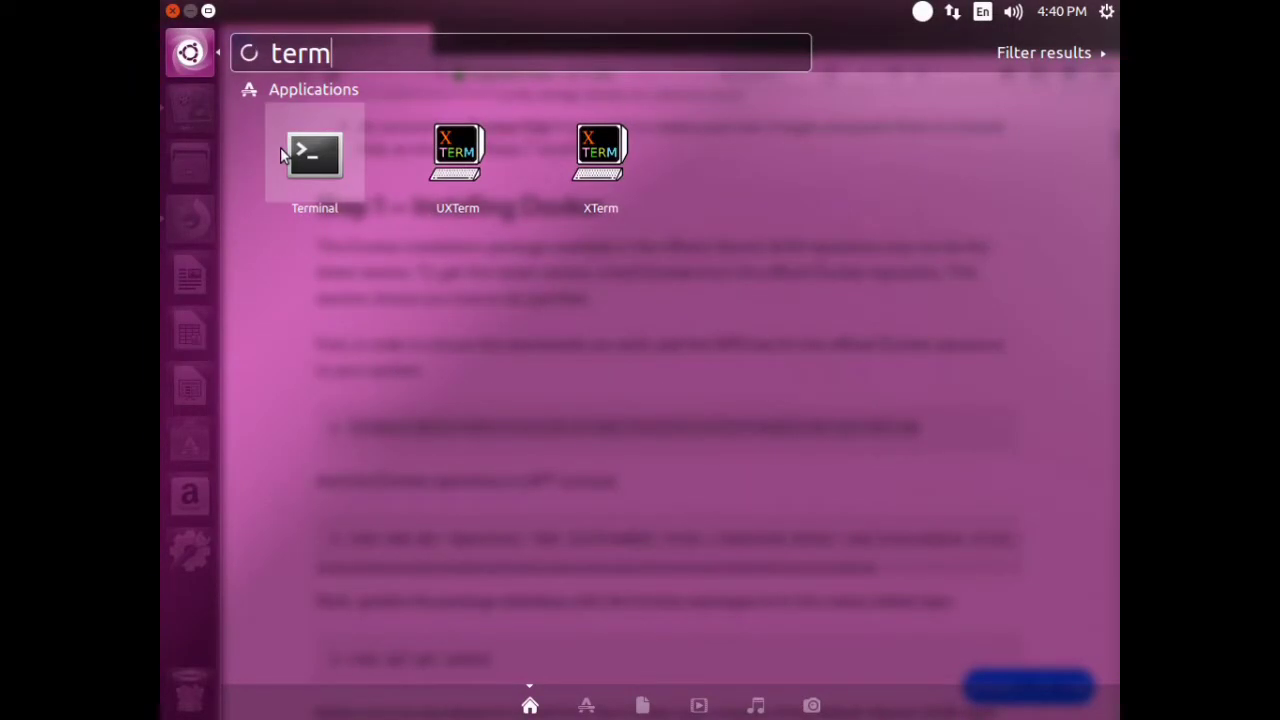
pyautogui.click(285, 150)
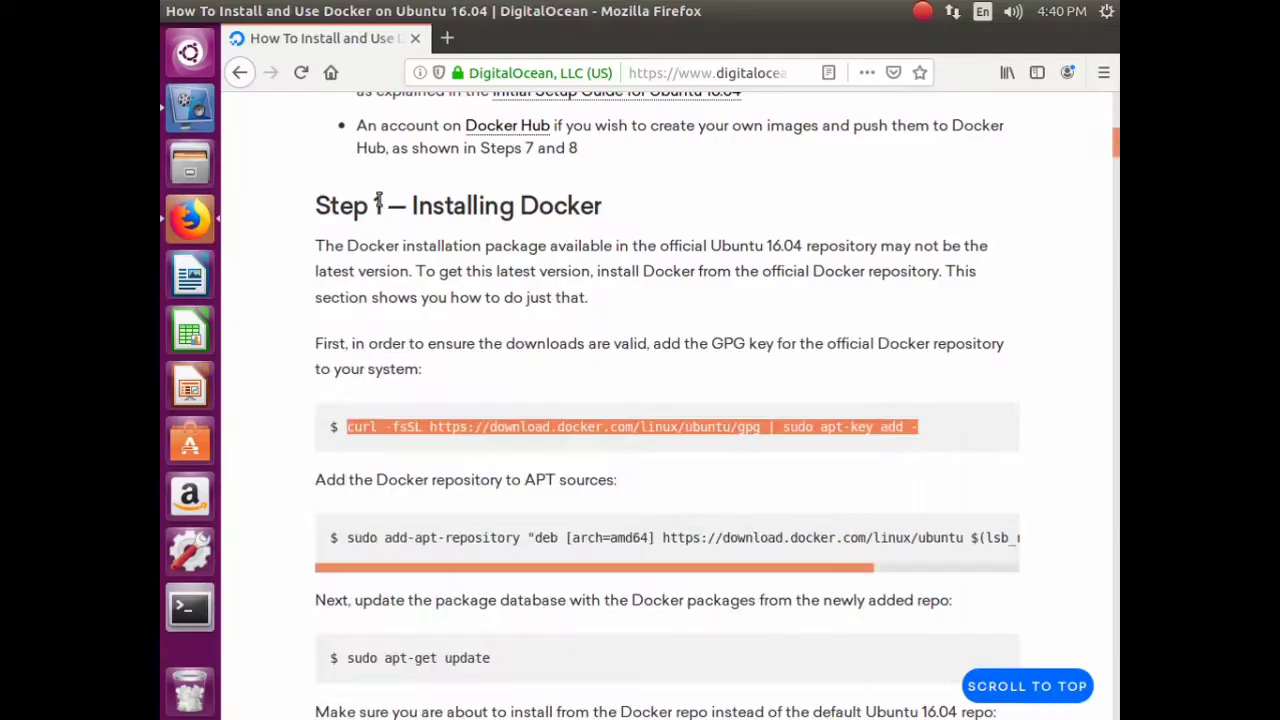
pyautogui.rightClick(532, 428)
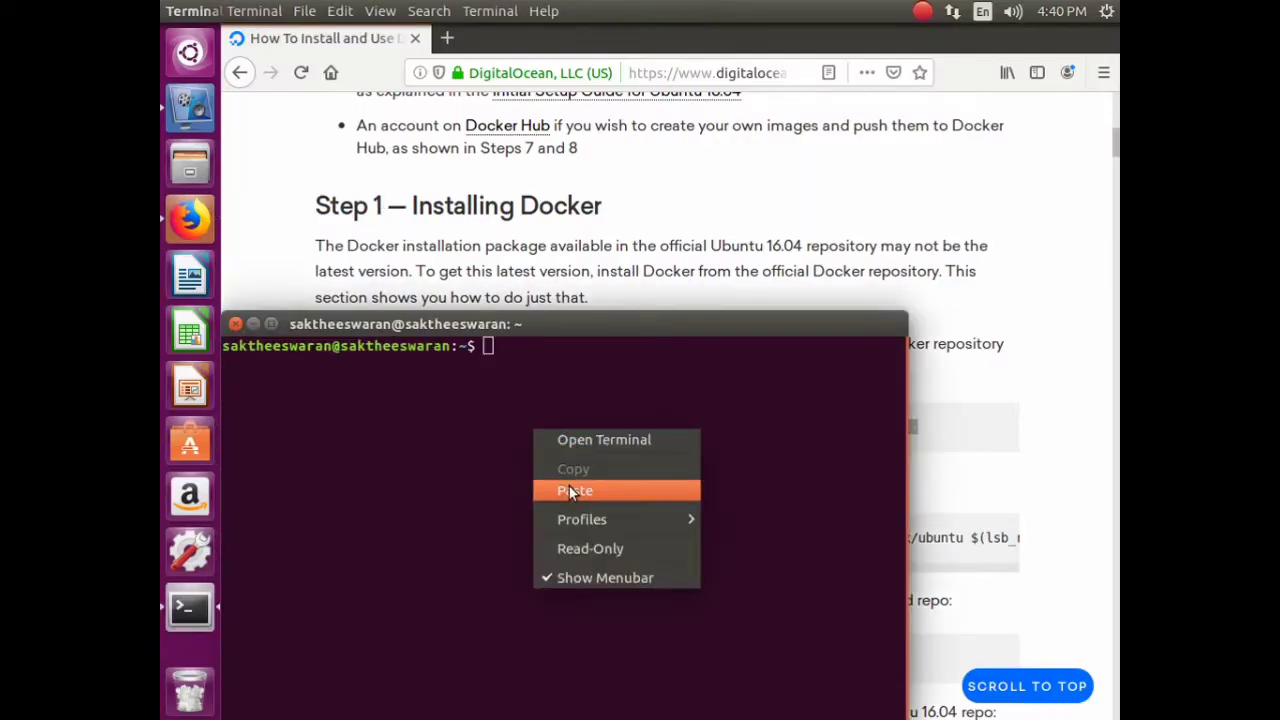
pyautogui.click(560, 491)
pyautogui.press('Return')
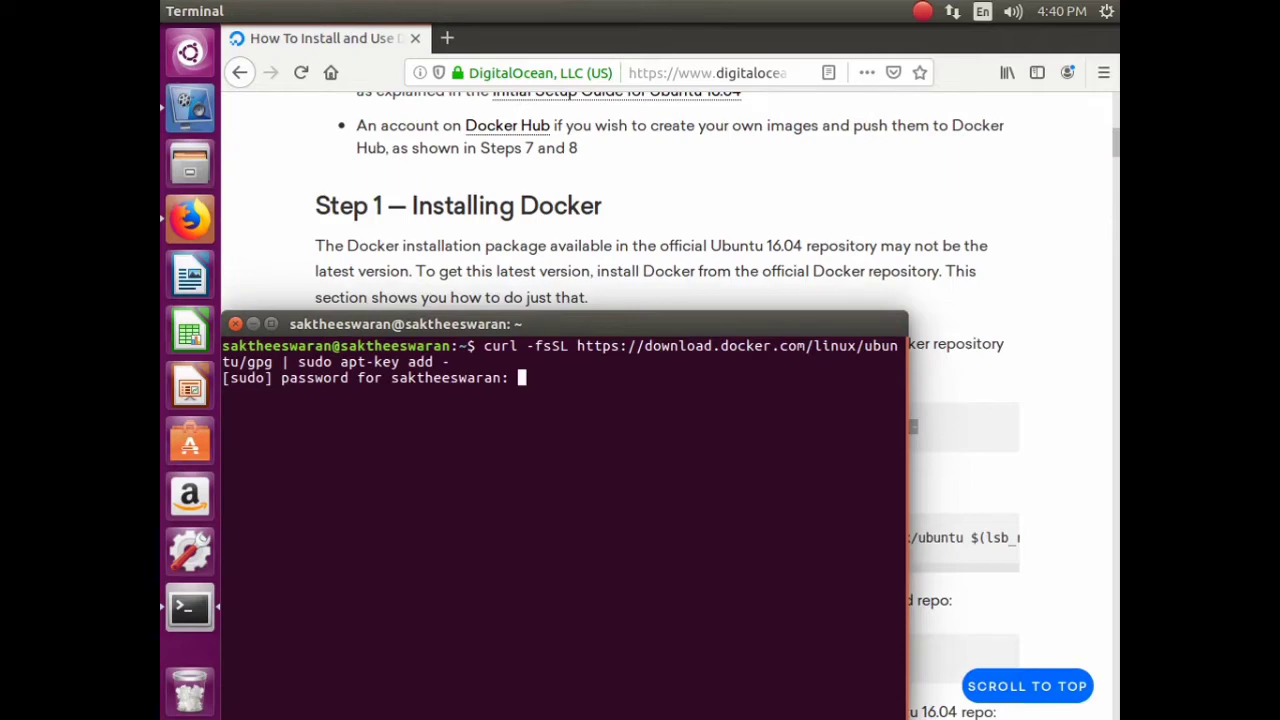
pyautogui.press('Return')
pyautogui.click(1045, 409)
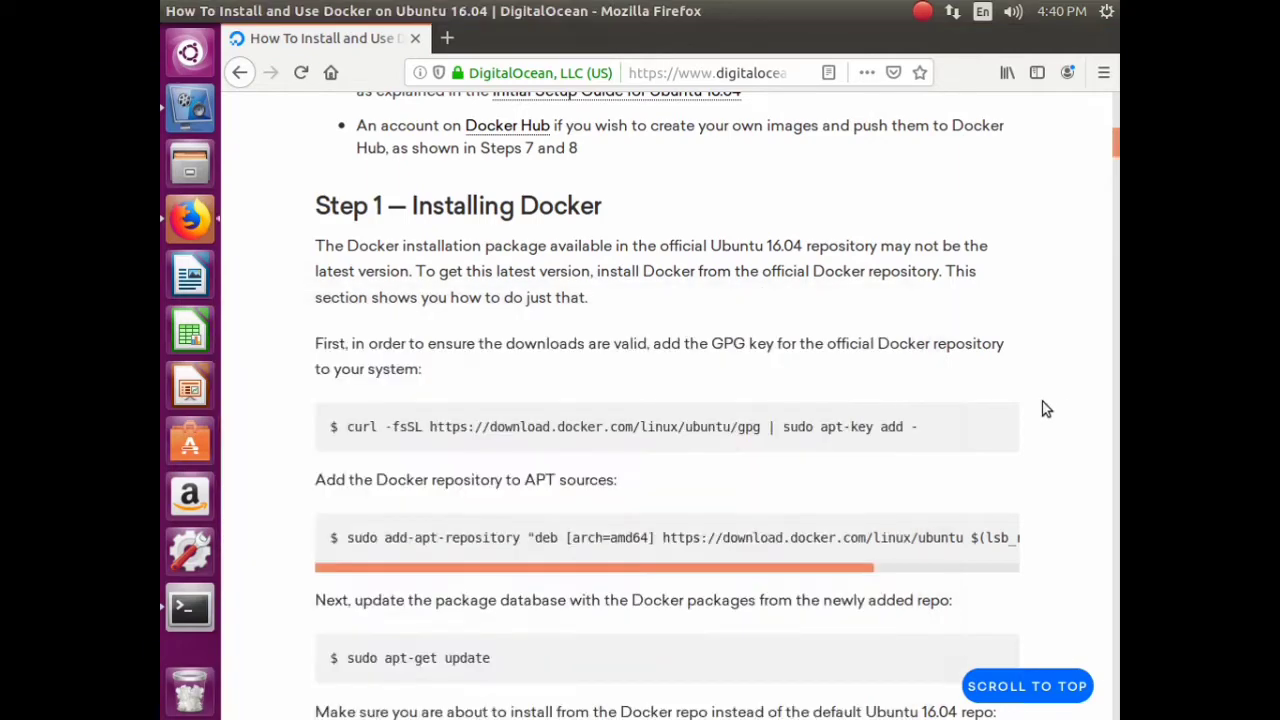
# - Copy the add-apt-repository command from the article and run it in Terminal
pyautogui.scroll(-5, 960, 400)
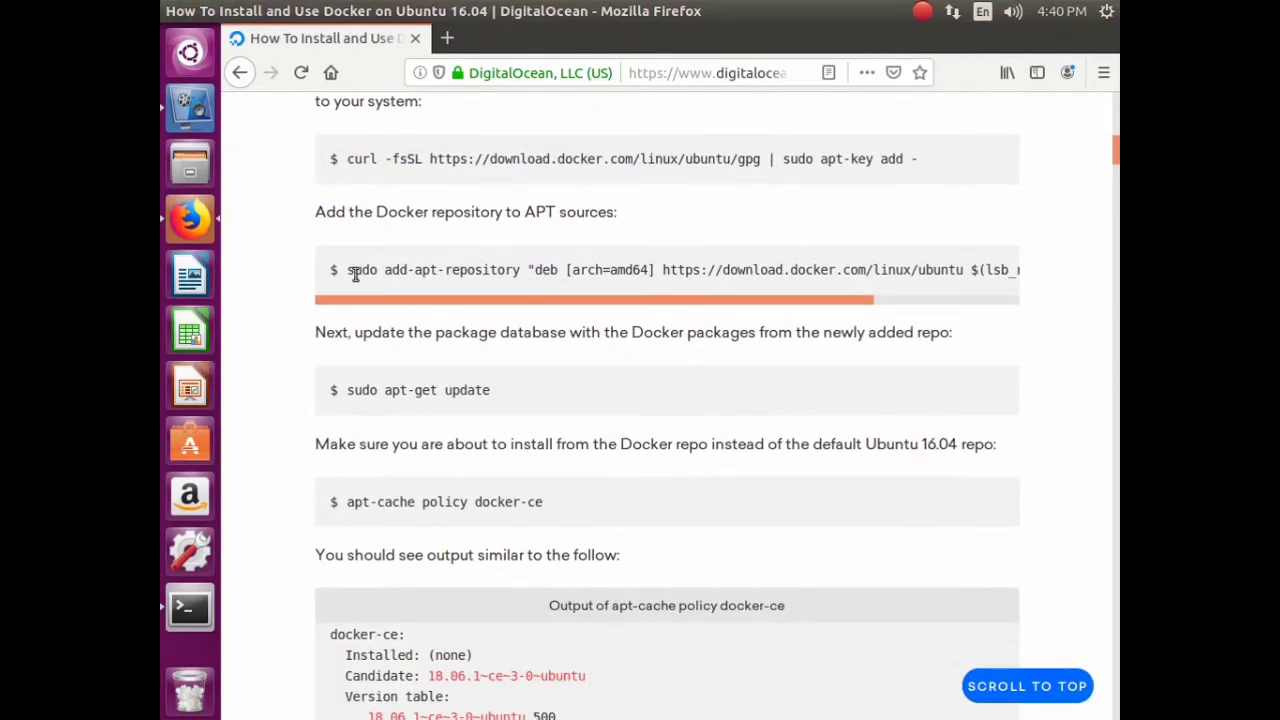
pyautogui.moveTo(350, 271); pyautogui.dragTo(1068, 285)
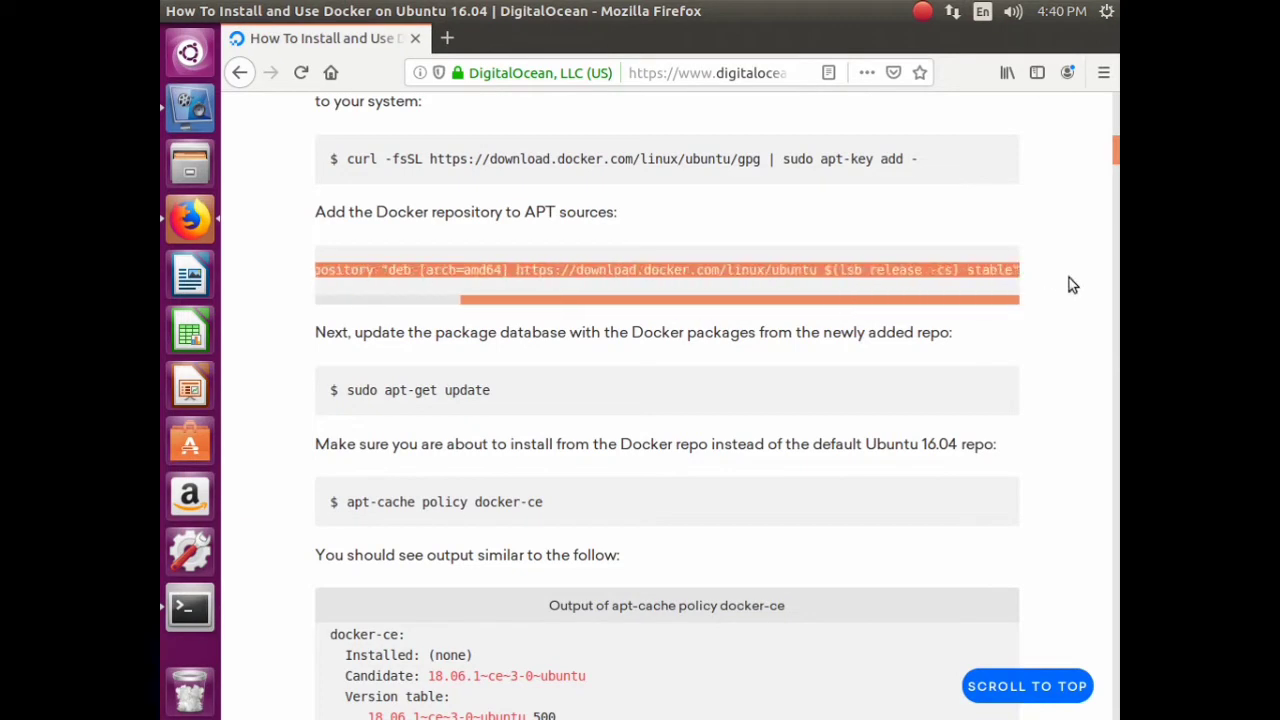
pyautogui.rightClick(1069, 270)
pyautogui.click(945, 278)
pyautogui.click(195, 612)
pyautogui.rightClick(609, 429)
pyautogui.click(644, 491)
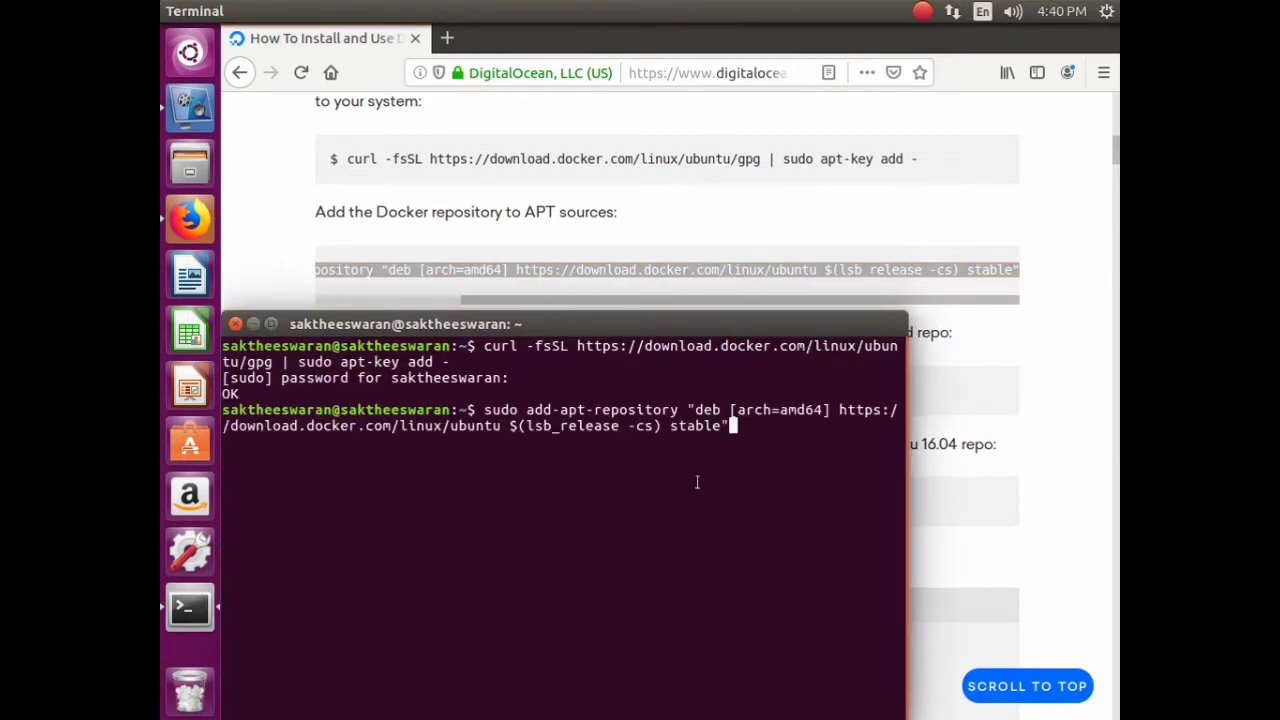
pyautogui.press('Return')
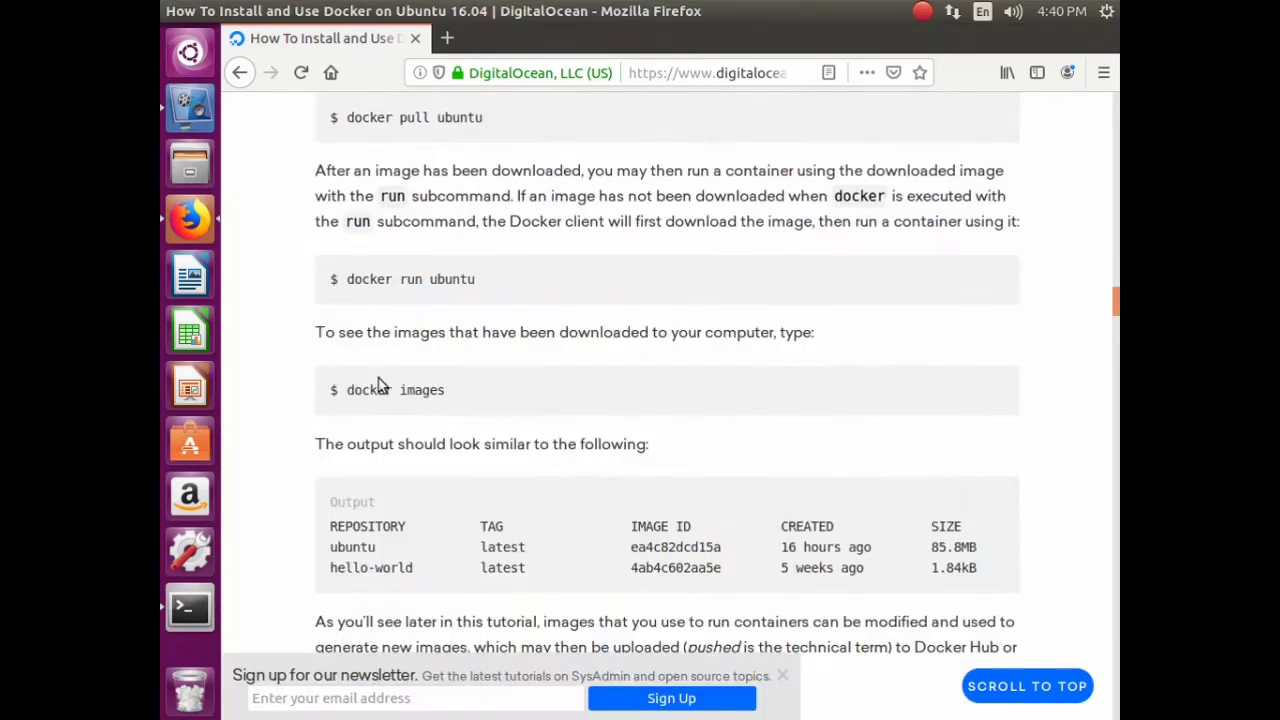
# - Copy 'sudo apt-get update' from the article and run it in Terminal
pyautogui.scroll(1, 500, 428)
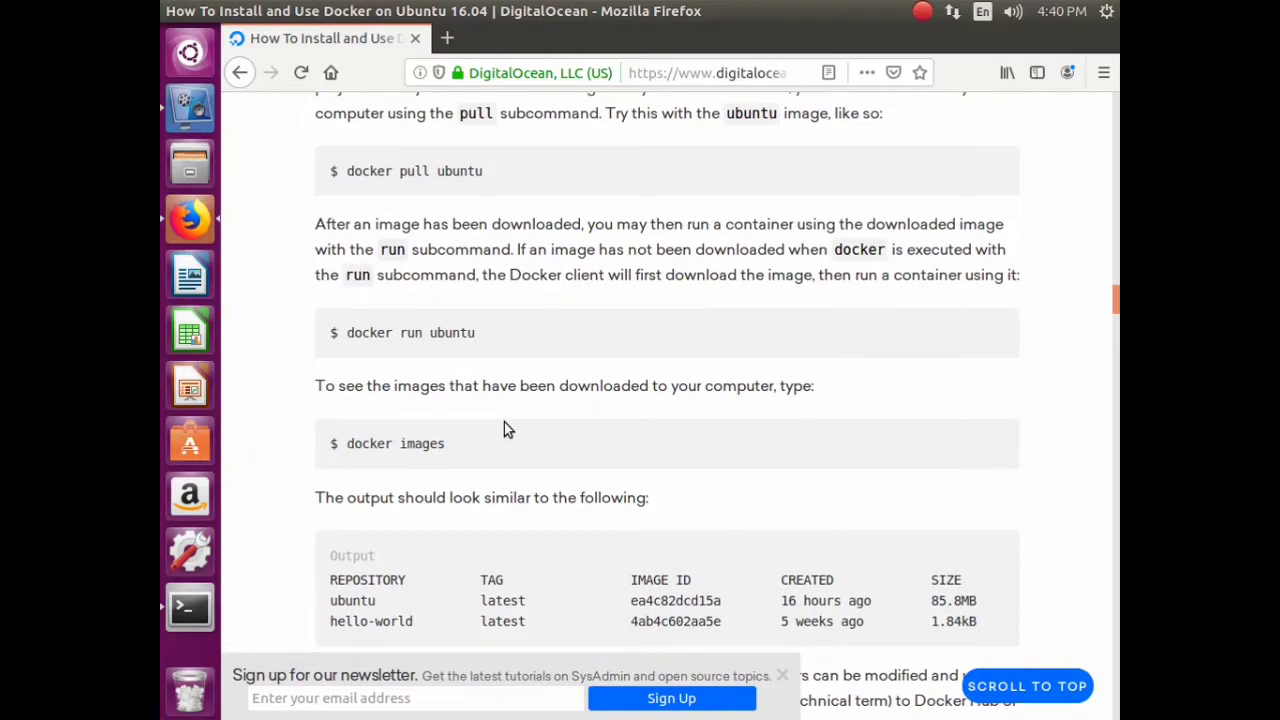
pyautogui.scroll(6, 504, 422)
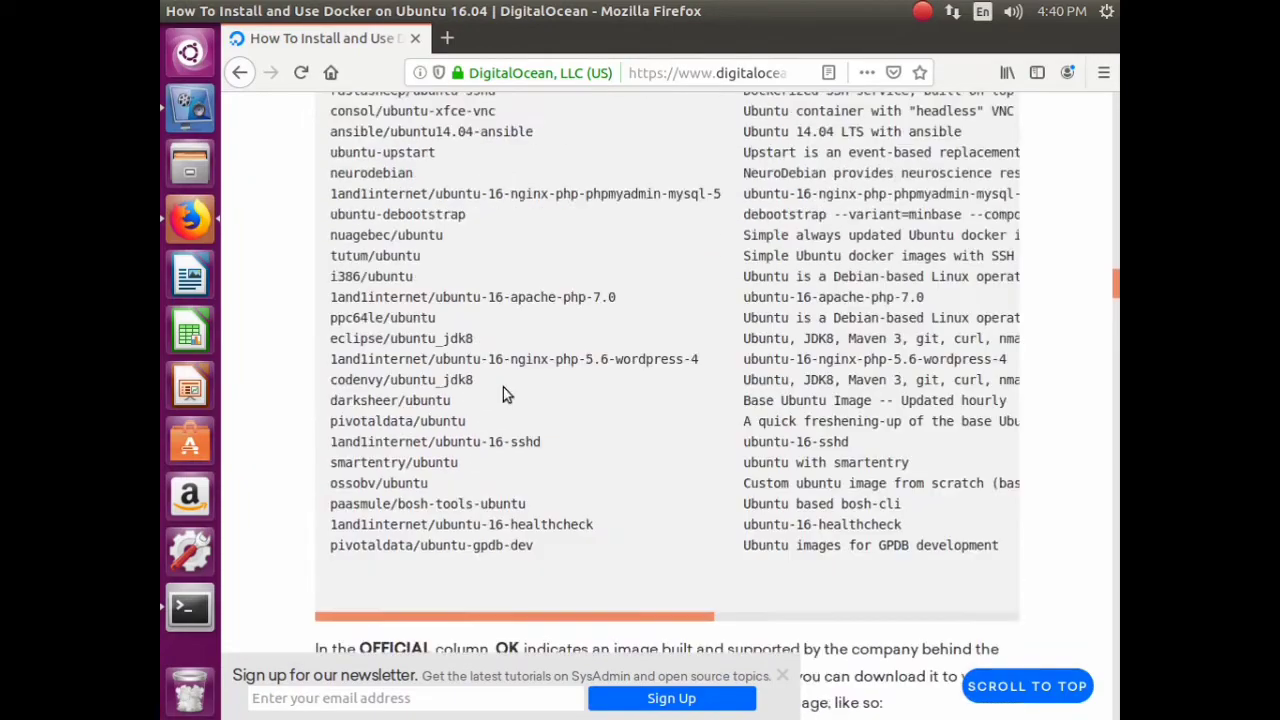
pyautogui.scroll(13, 504, 388)
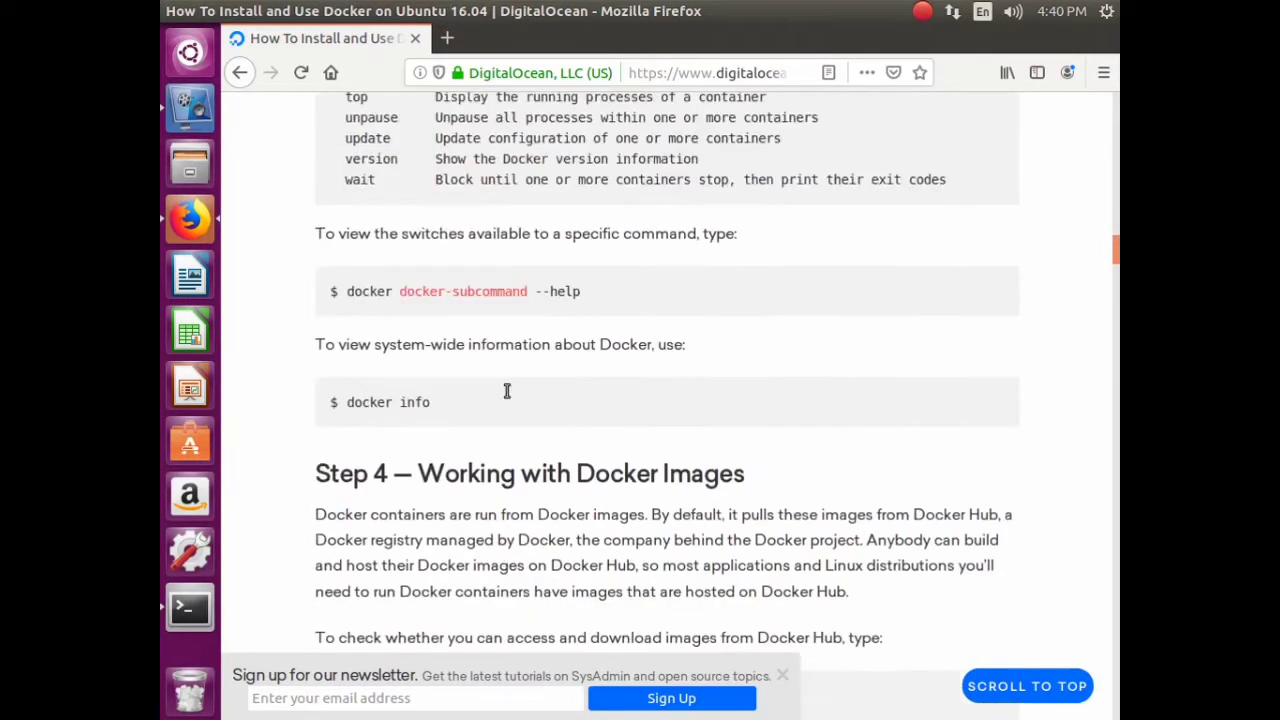
pyautogui.scroll(20, 507, 391)
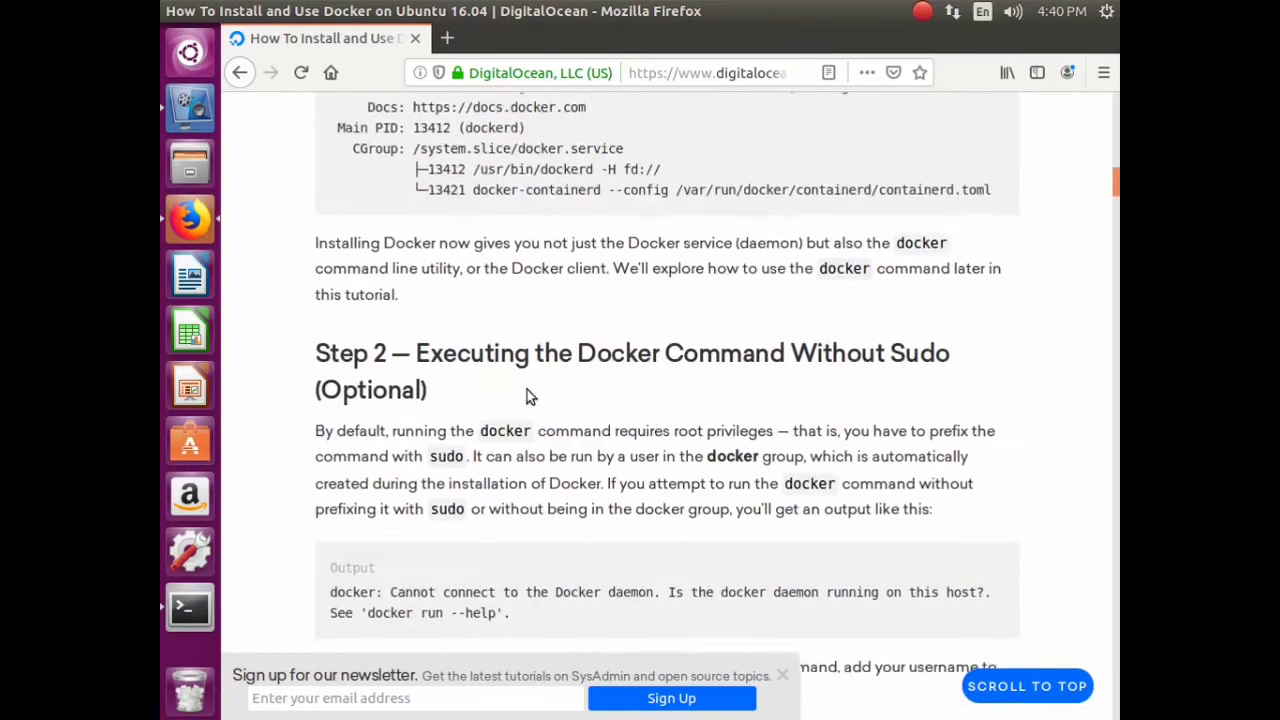
pyautogui.scroll(20, 527, 389)
pyautogui.scroll(-4, 522, 387)
pyautogui.tripleClick(522, 387)
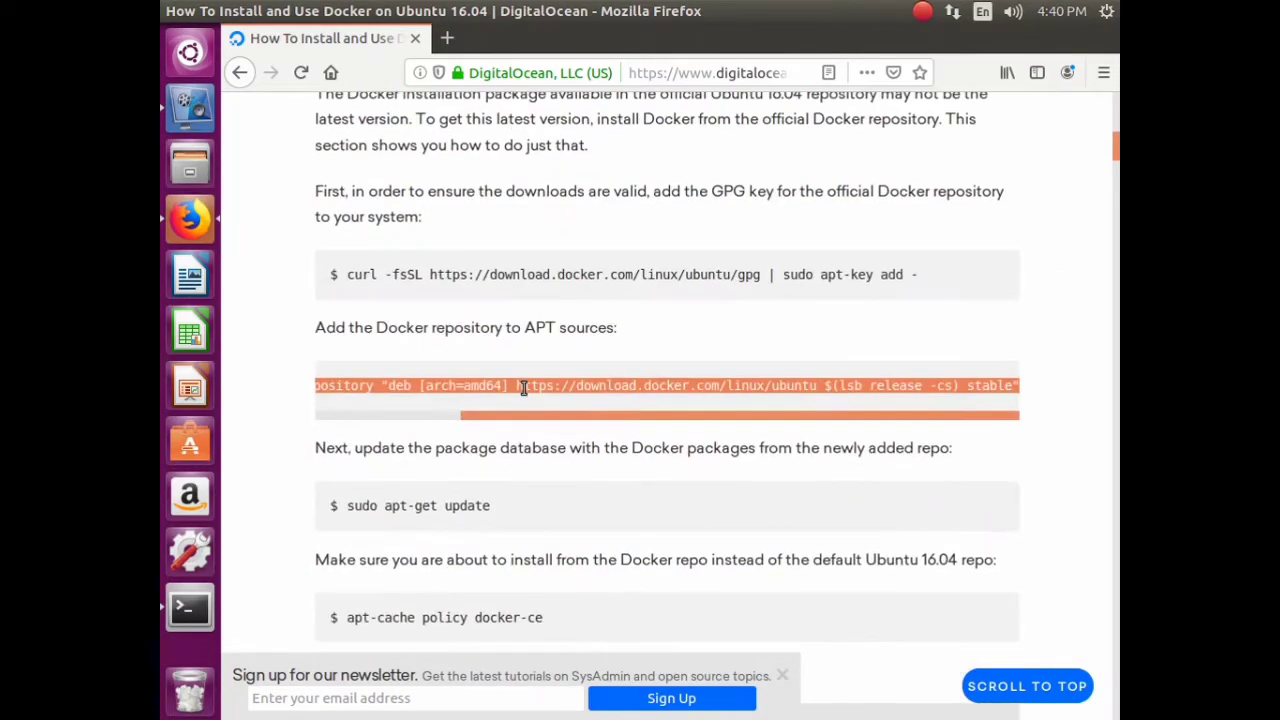
pyautogui.scroll(-3, 514, 380)
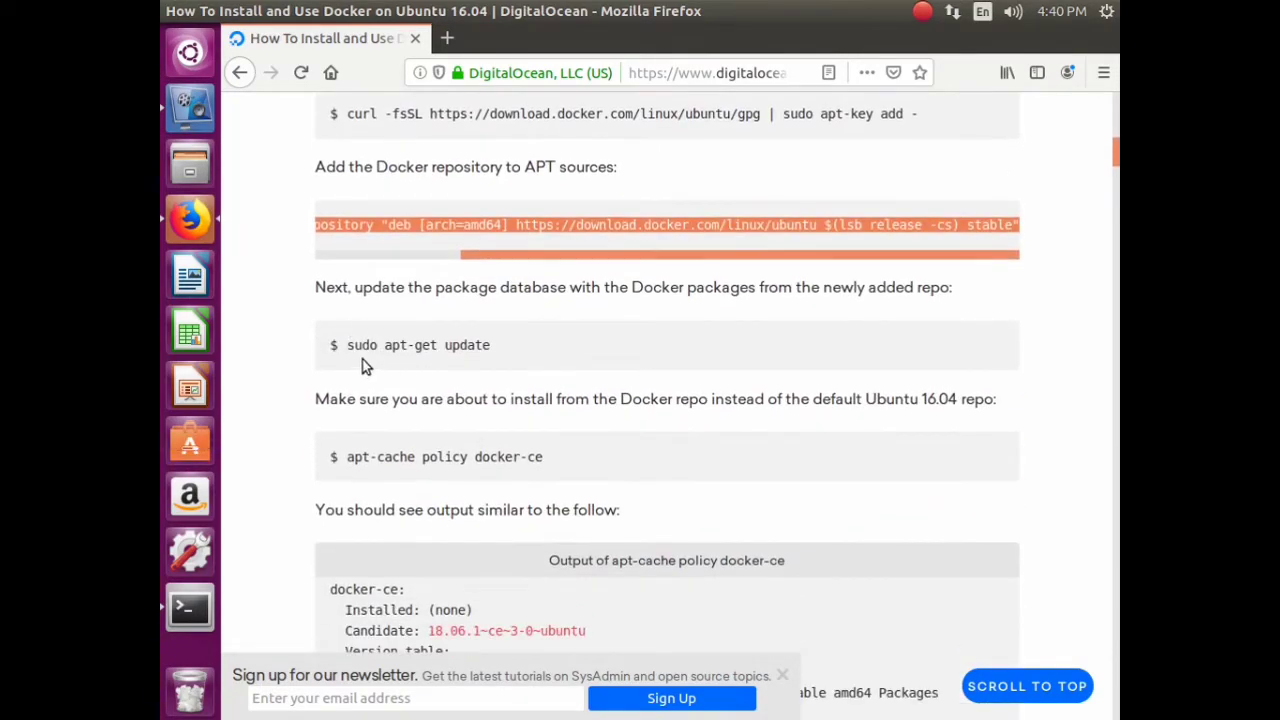
pyautogui.moveTo(346, 346); pyautogui.dragTo(494, 358)
pyautogui.rightClick(481, 356)
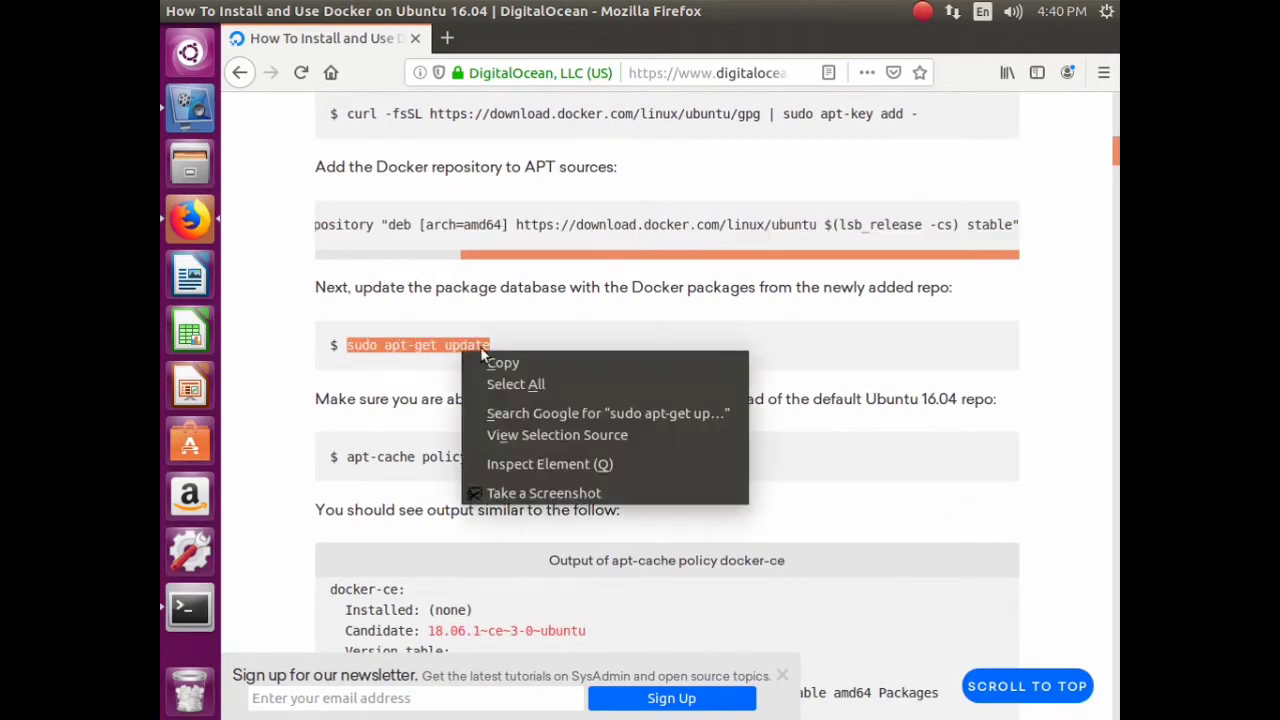
pyautogui.click(500, 362)
pyautogui.click(190, 607)
pyautogui.rightClick(586, 503)
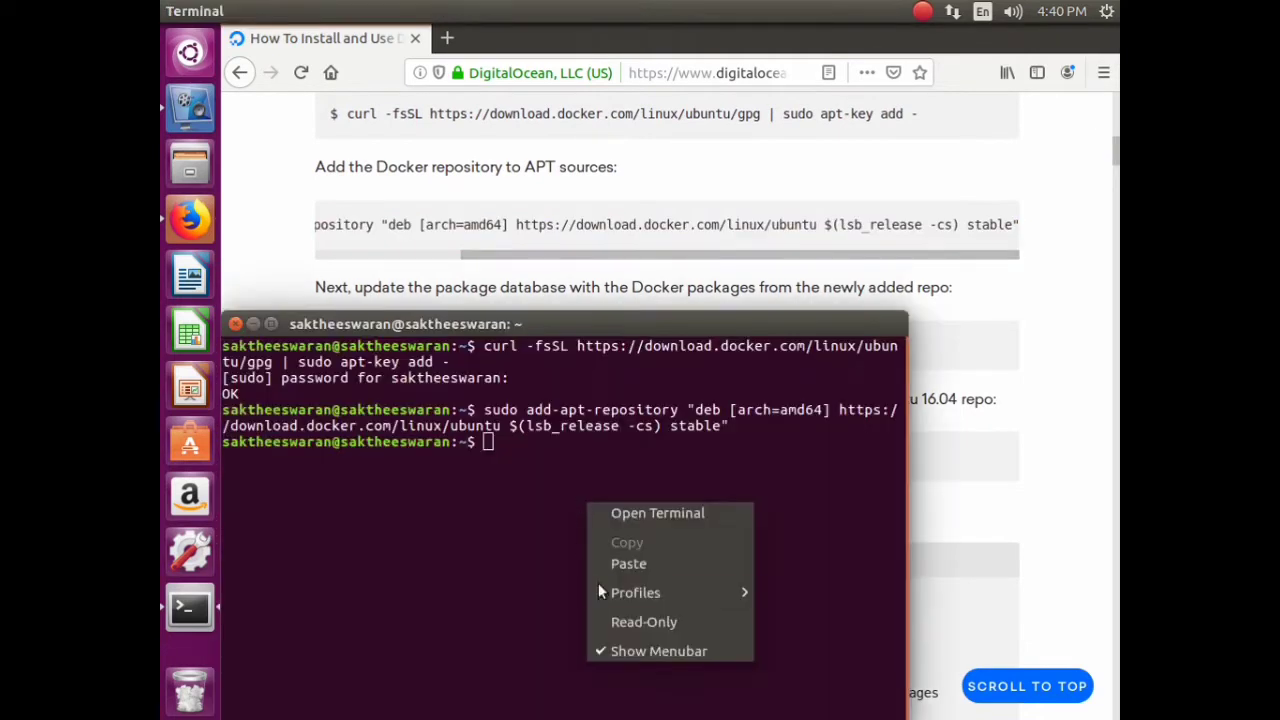
pyautogui.click(642, 562)
pyautogui.press('Return')
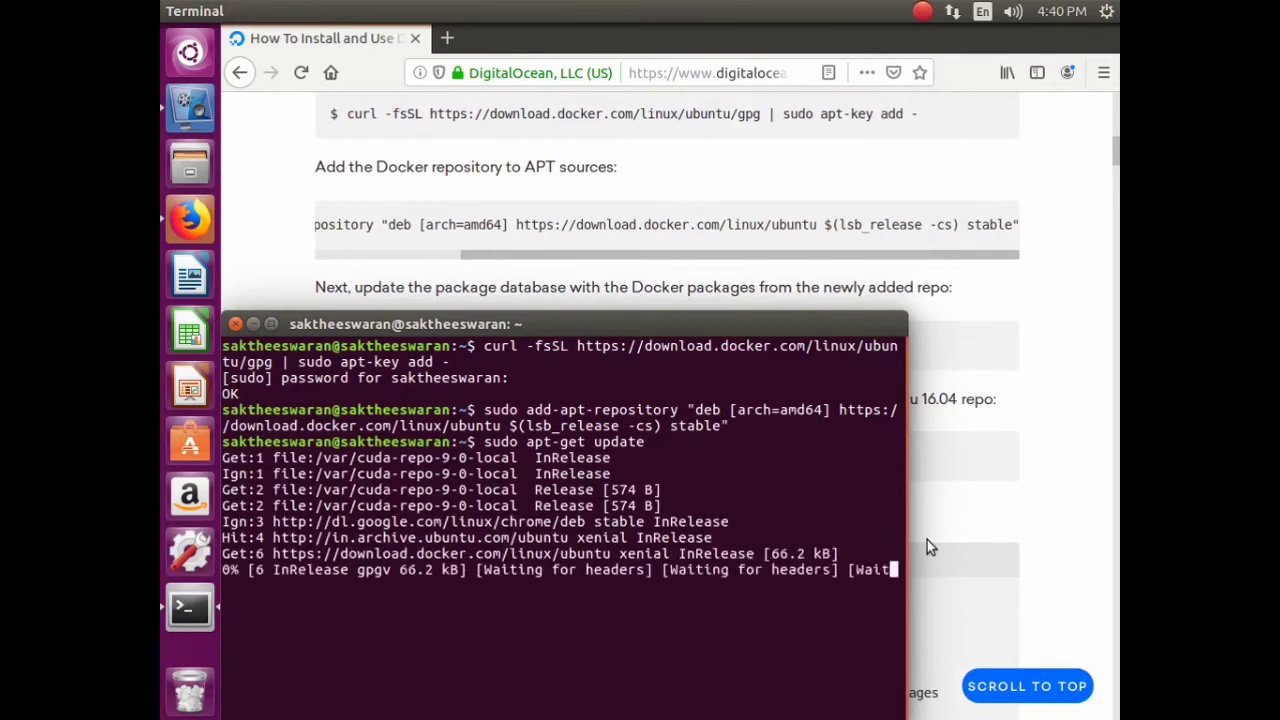
# - Copy 'apt-cache policy docker-ce' from the article and run it in Terminal
pyautogui.click(927, 546)
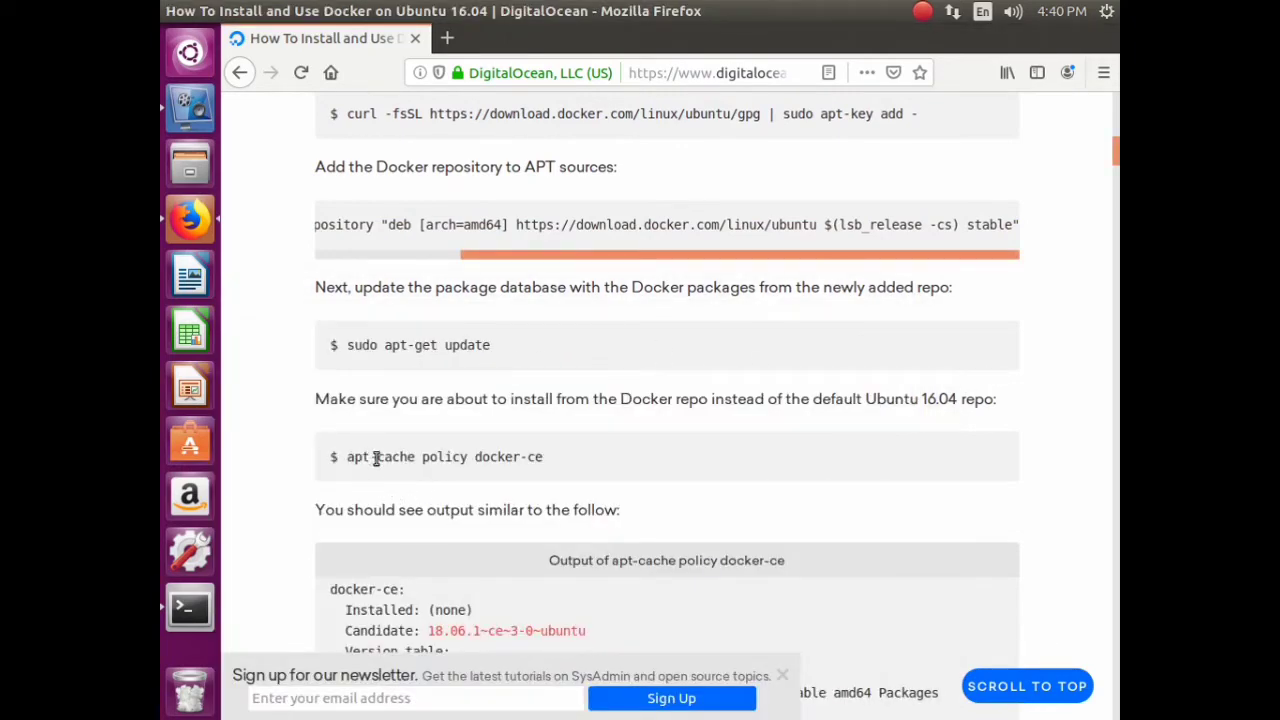
pyautogui.moveTo(349, 456); pyautogui.dragTo(556, 457)
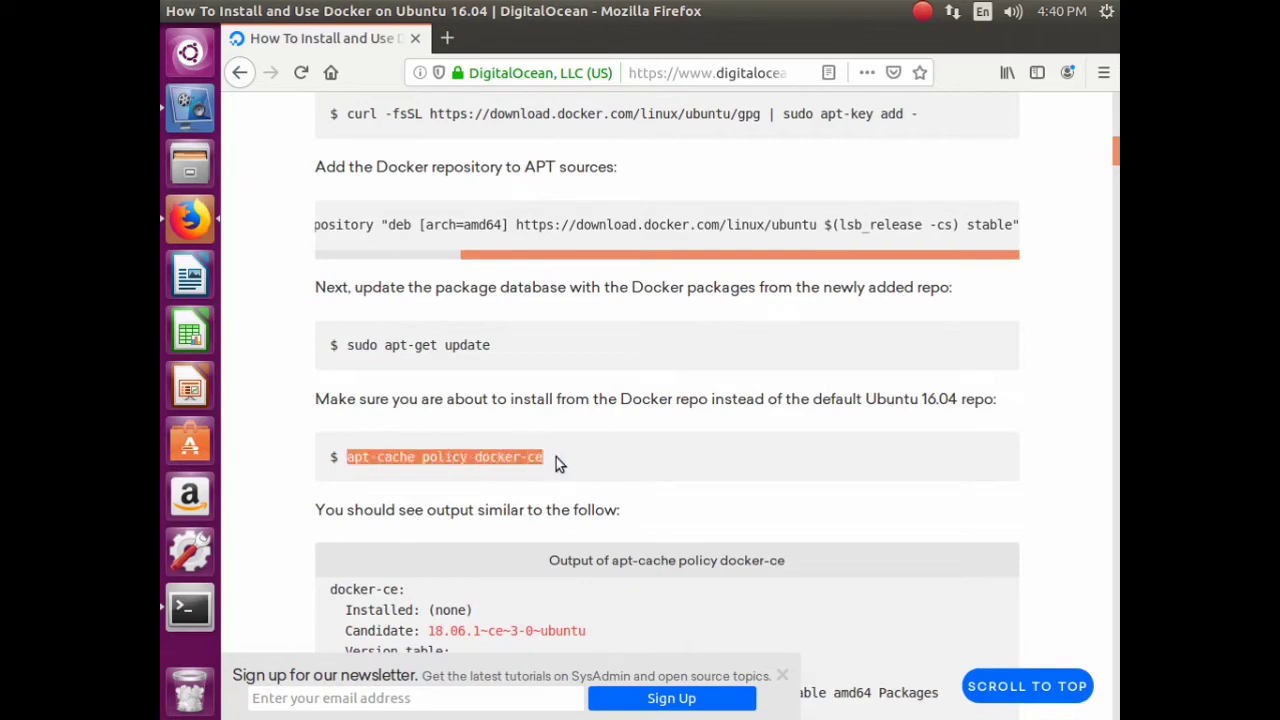
pyautogui.rightClick(530, 461)
pyautogui.click(564, 476)
pyautogui.scroll(-8, 520, 488)
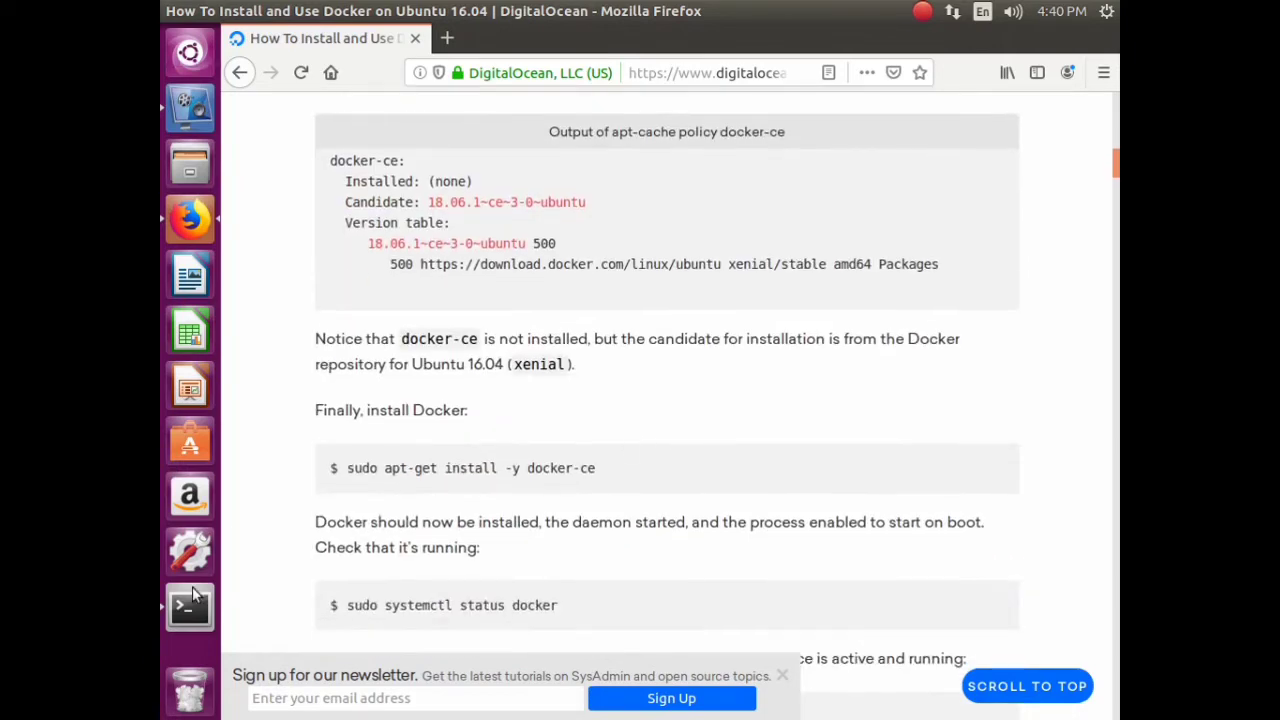
pyautogui.click(196, 600)
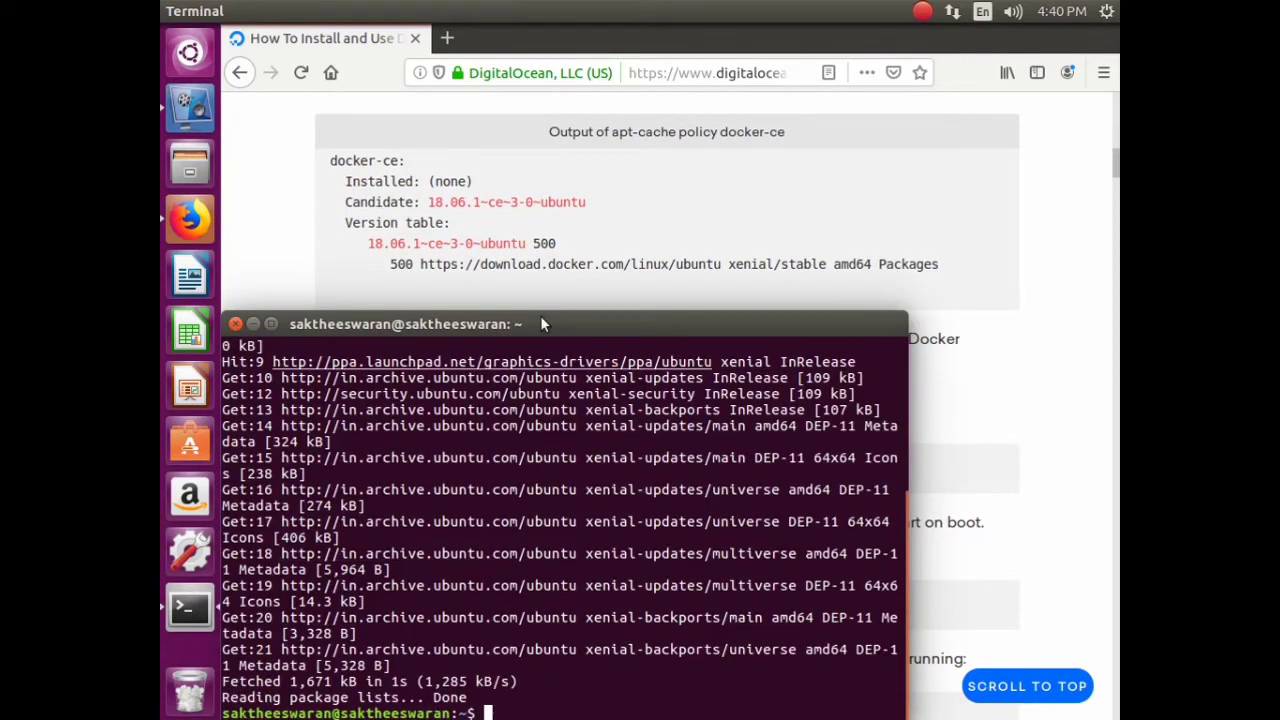
pyautogui.moveTo(540, 320); pyautogui.dragTo(573, 143)
pyautogui.rightClick(556, 534)
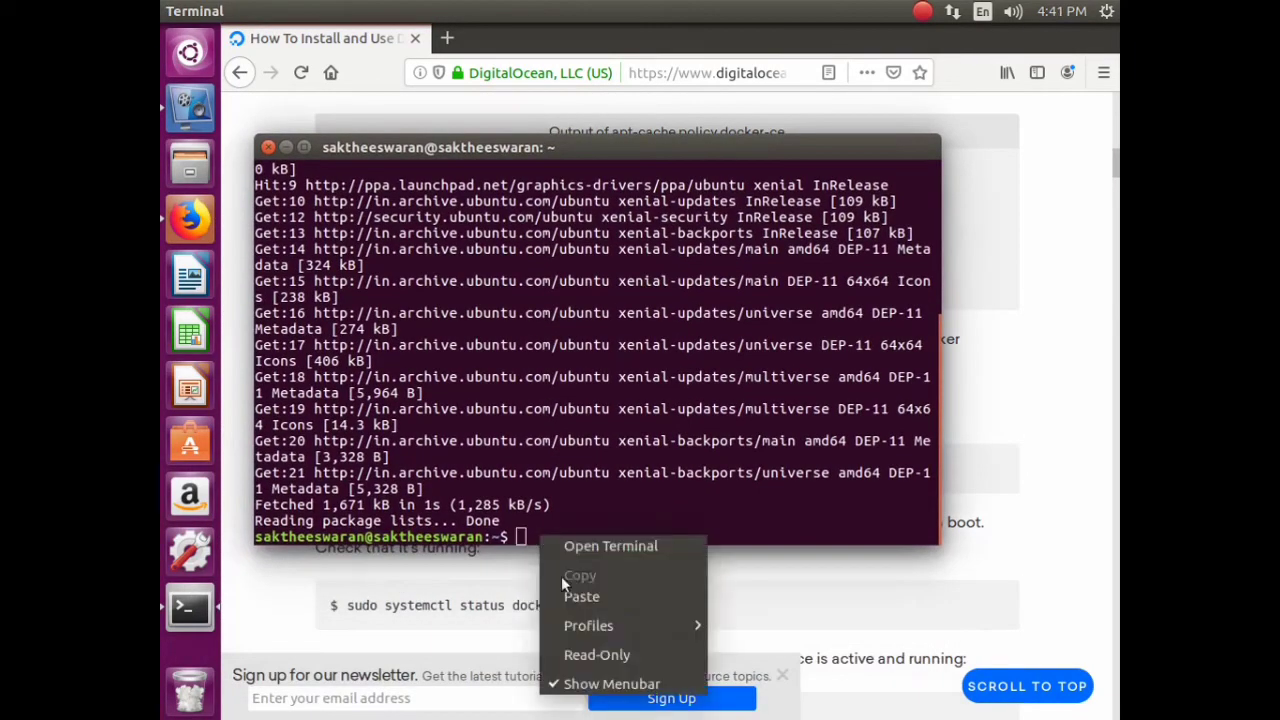
pyautogui.click(655, 594)
pyautogui.press('Return')
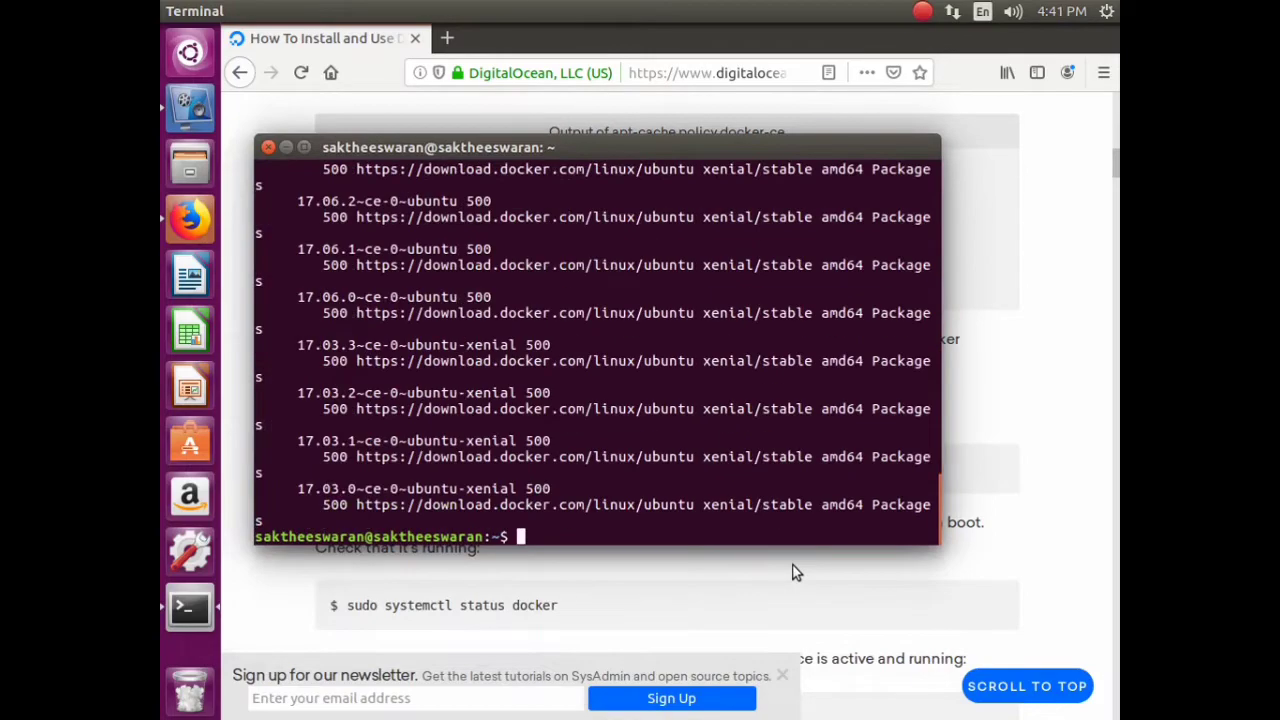
# - Copy the 'sudo apt-get install -y docker-ce' command from the article
pyautogui.click(1091, 291)
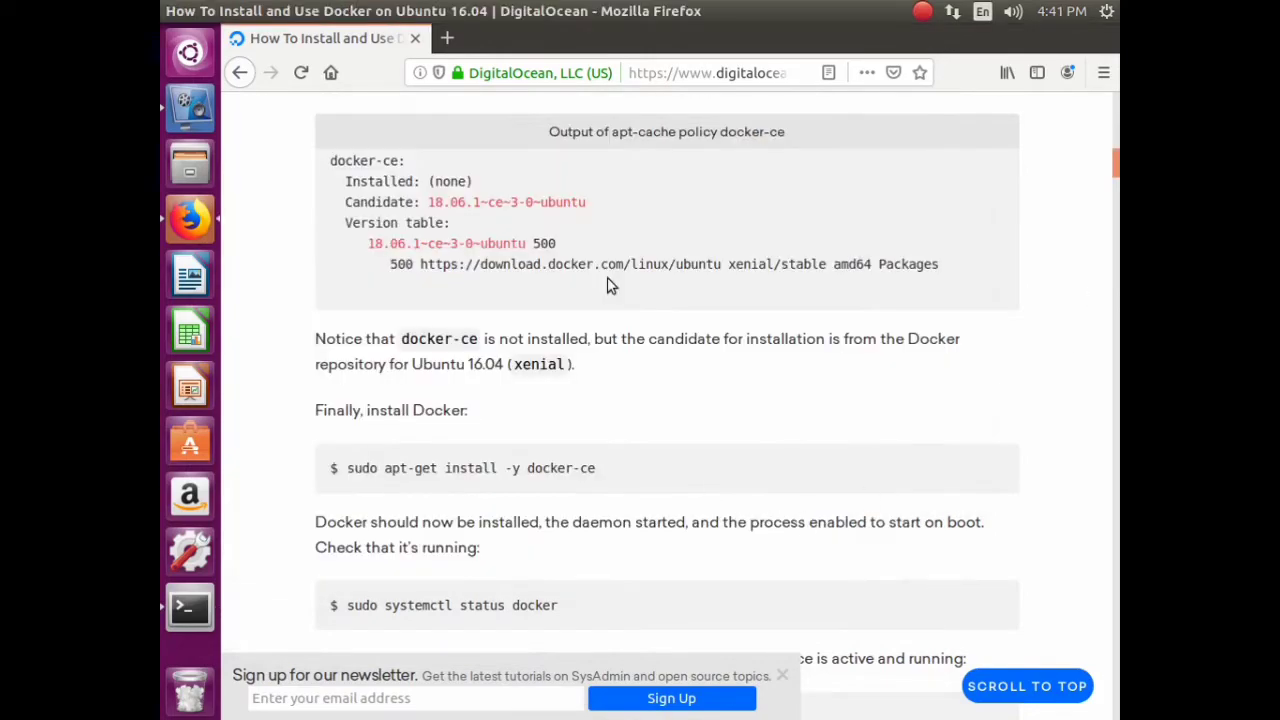
pyautogui.scroll(-10, 585, 364)
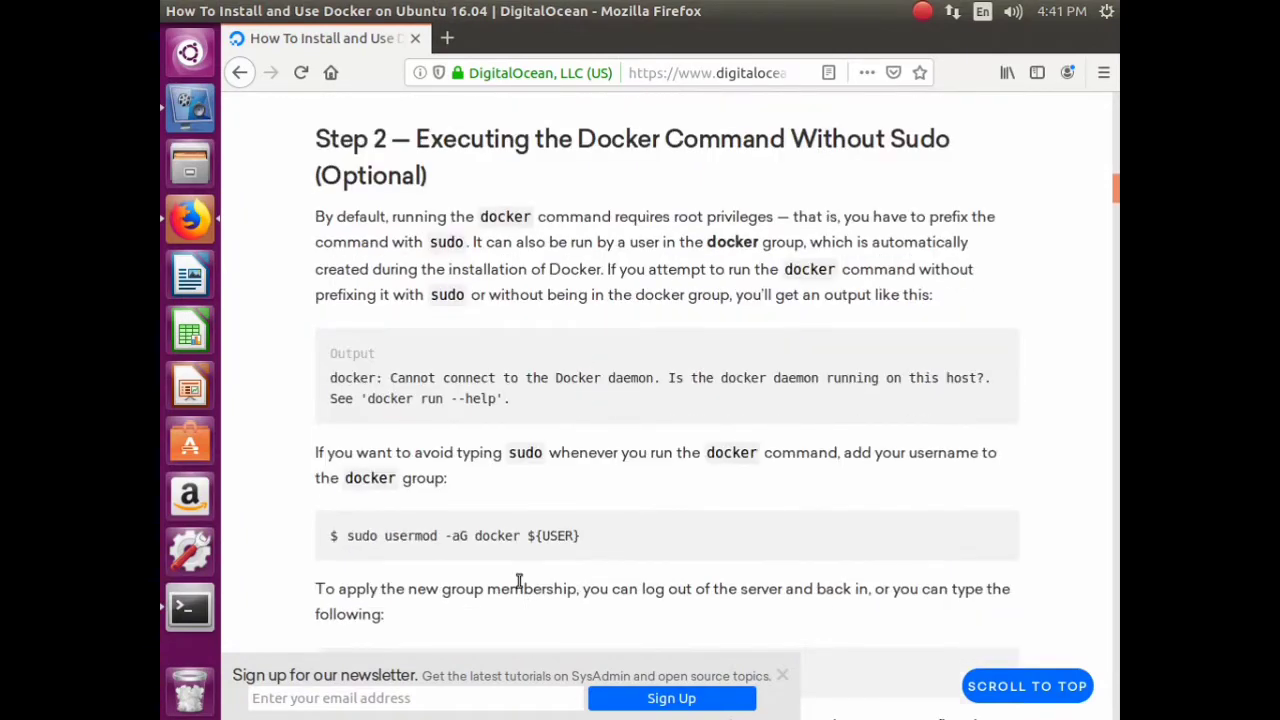
pyautogui.scroll(5, 400, 500)
pyautogui.scroll(5, 493, 500)
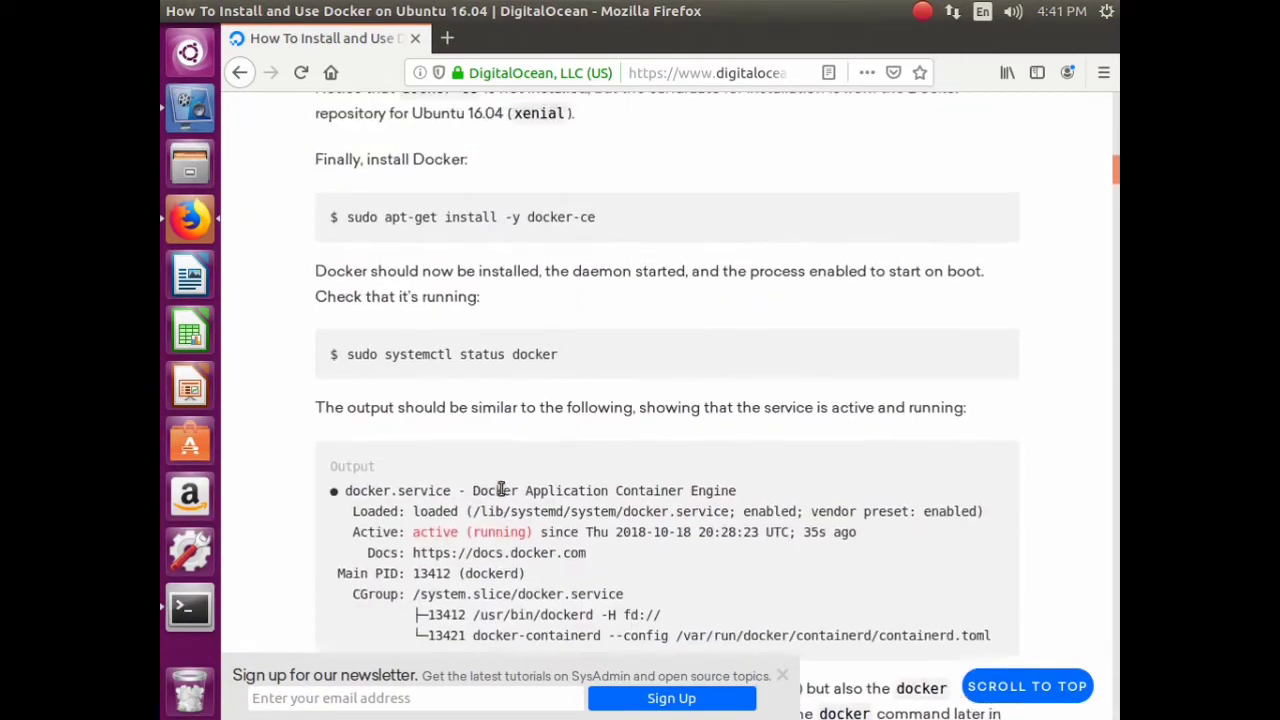
pyautogui.moveTo(349, 366); pyautogui.dragTo(598, 365)
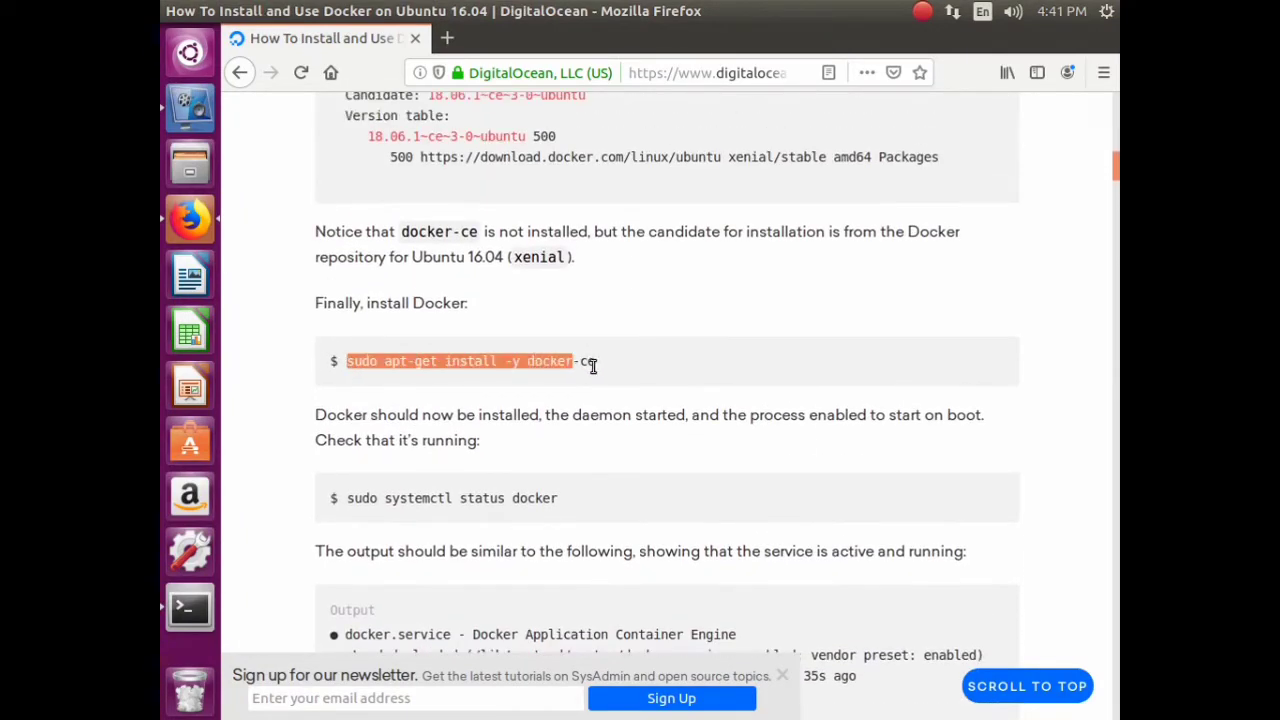
pyautogui.rightClick(578, 368)
pyautogui.click(610, 381)
# - Paste and run 'sudo apt-get install -y docker-ce' in Terminal
pyautogui.click(190, 607)
pyautogui.rightClick(540, 537)
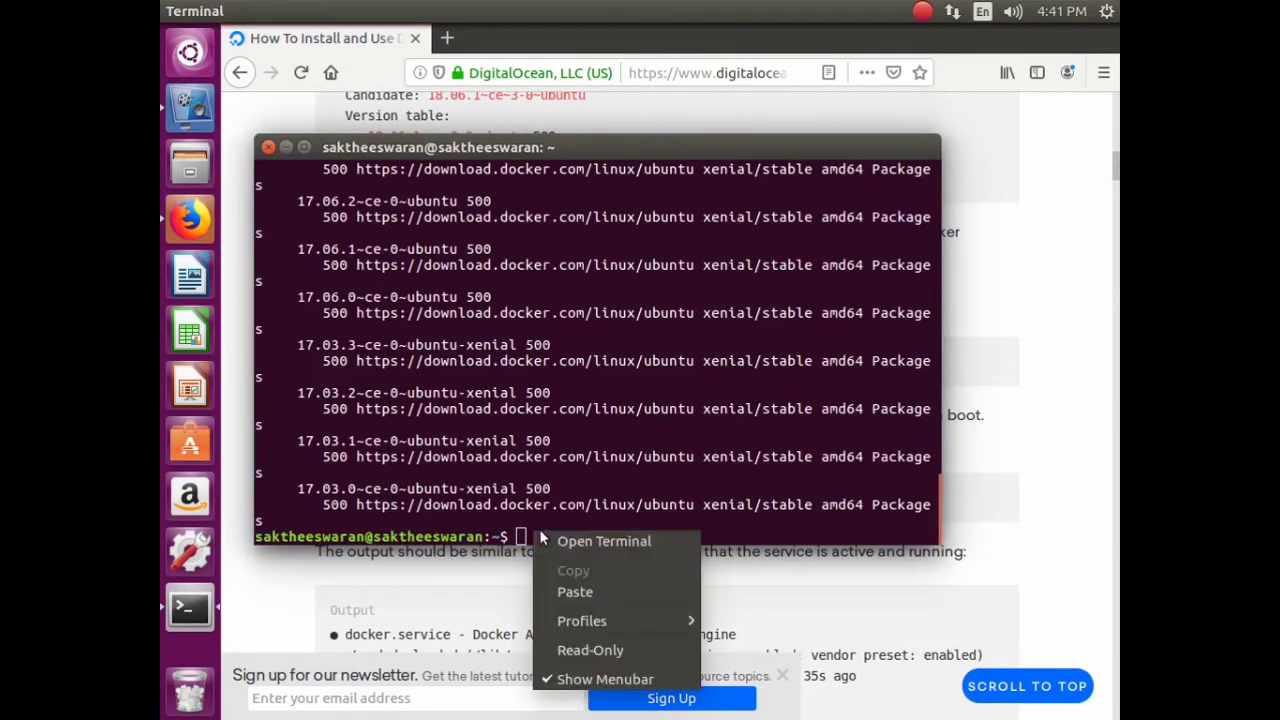
pyautogui.click(586, 590)
pyautogui.press('Return')
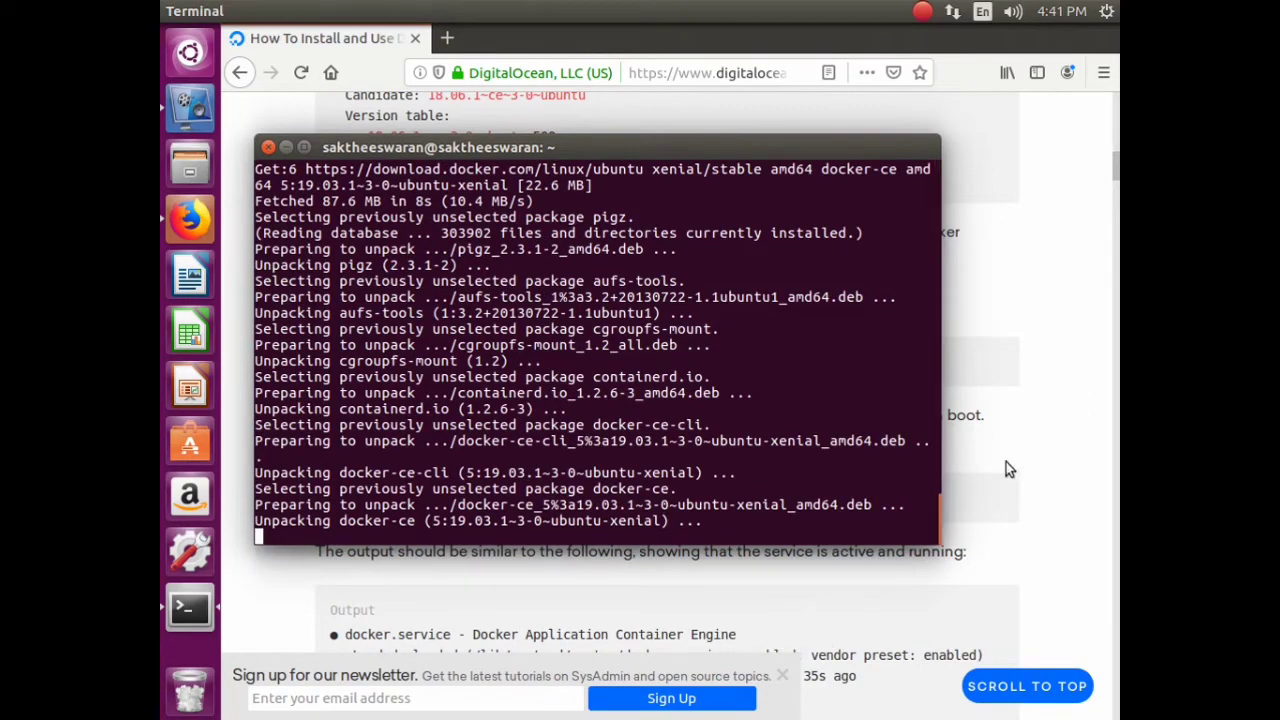
# - Copy the systemctl status docker command, correct it, and run it to confirm Docker is active
pyautogui.click(521, 609)
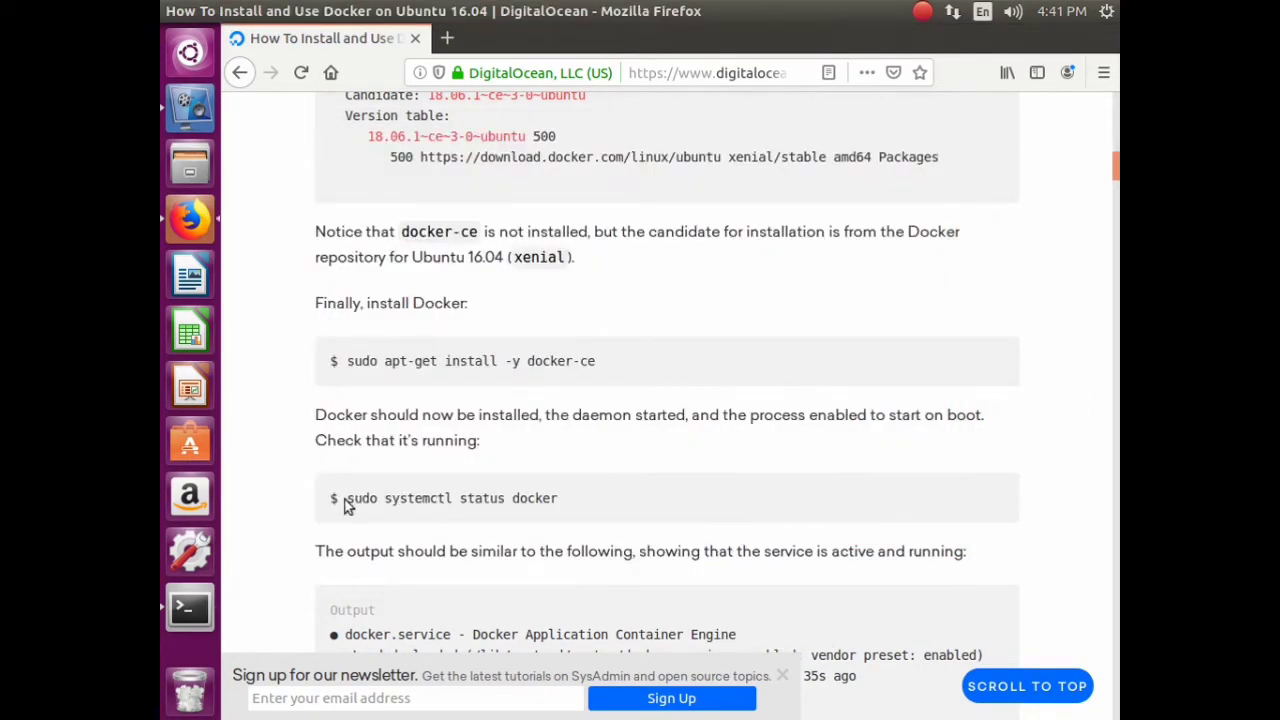
pyautogui.moveTo(353, 499); pyautogui.dragTo(565, 503)
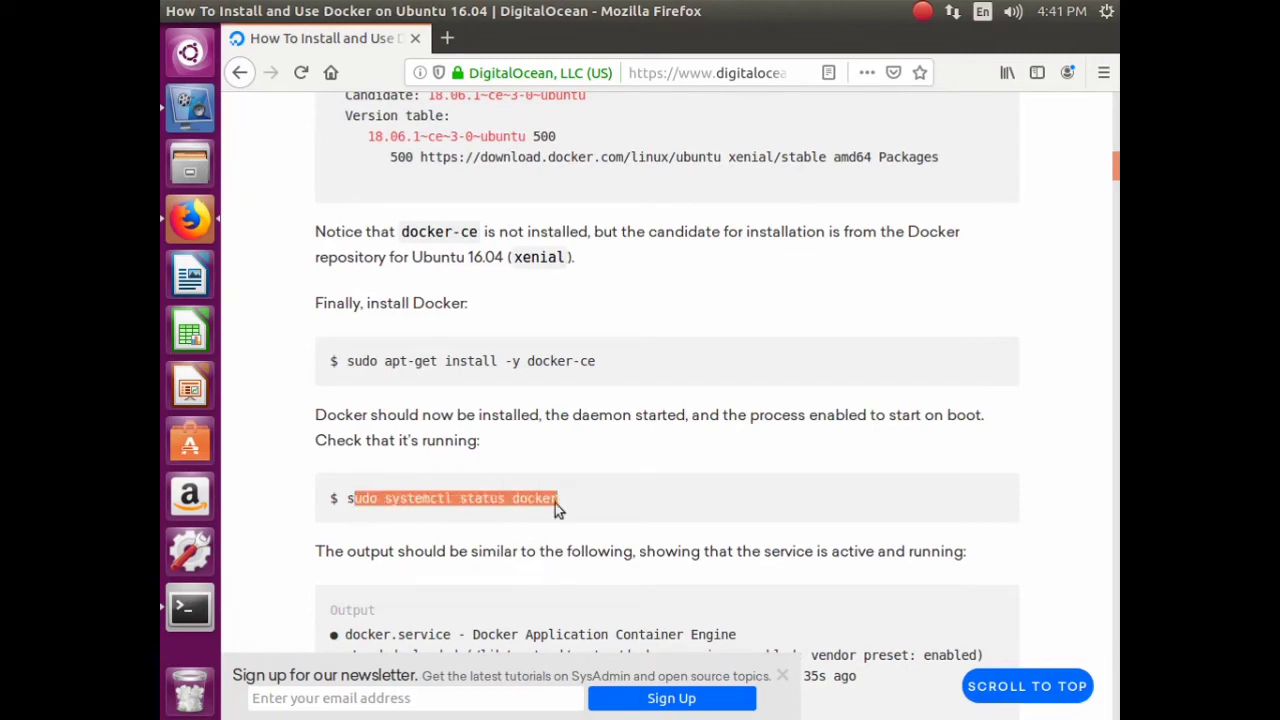
pyautogui.rightClick(558, 504)
pyautogui.click(588, 518)
pyautogui.click(188, 607)
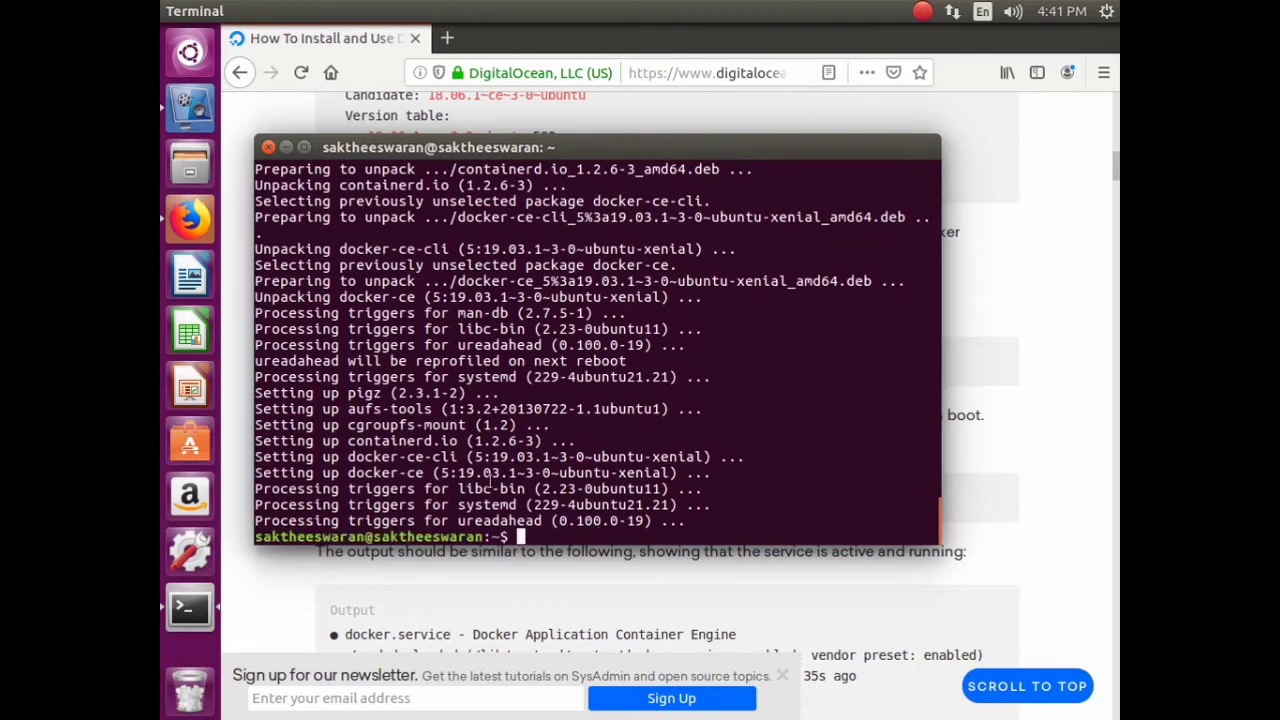
pyautogui.rightClick(636, 540)
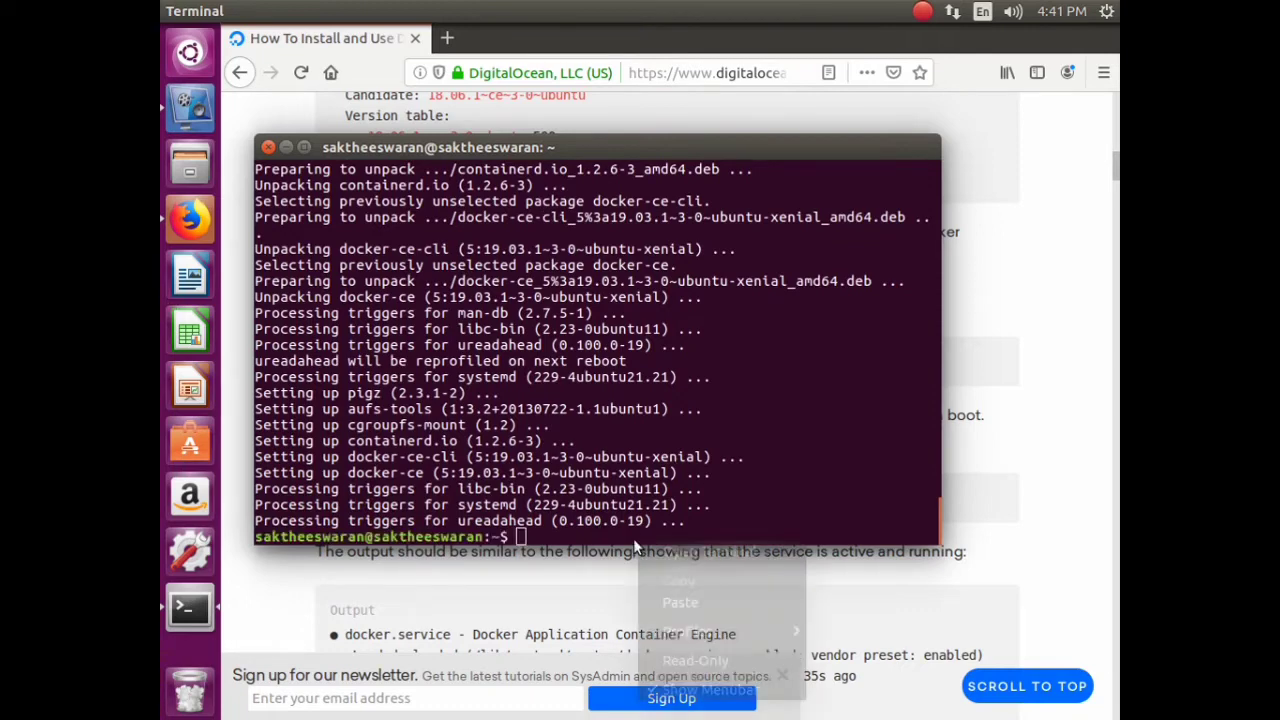
pyautogui.click(693, 610)
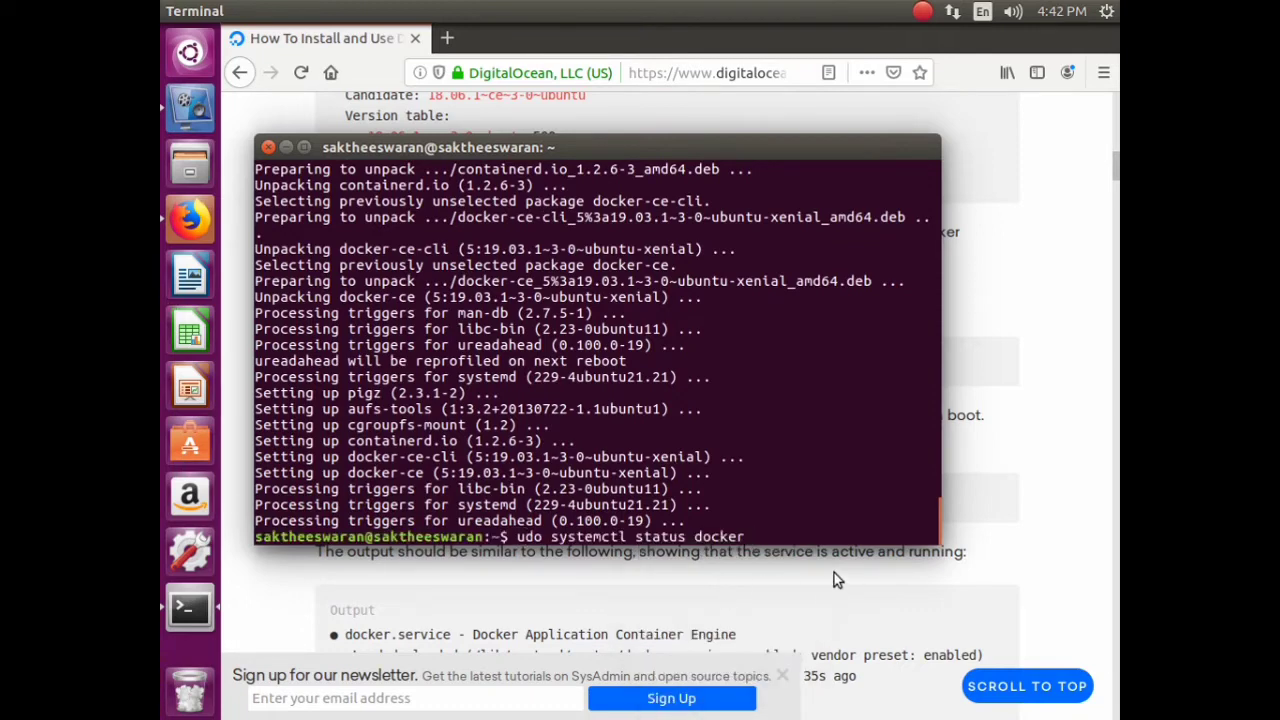
pyautogui.press('Home')
pyautogui.write('s')
pyautogui.press('End')
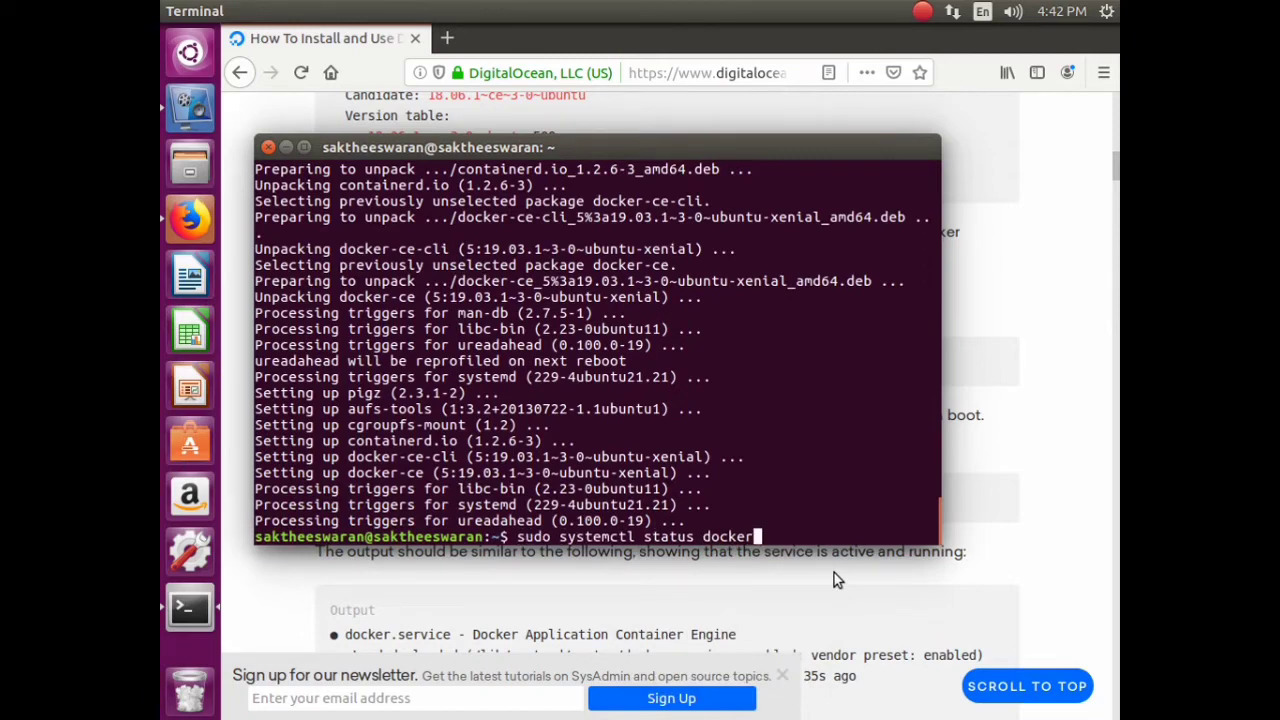
pyautogui.press('Return')
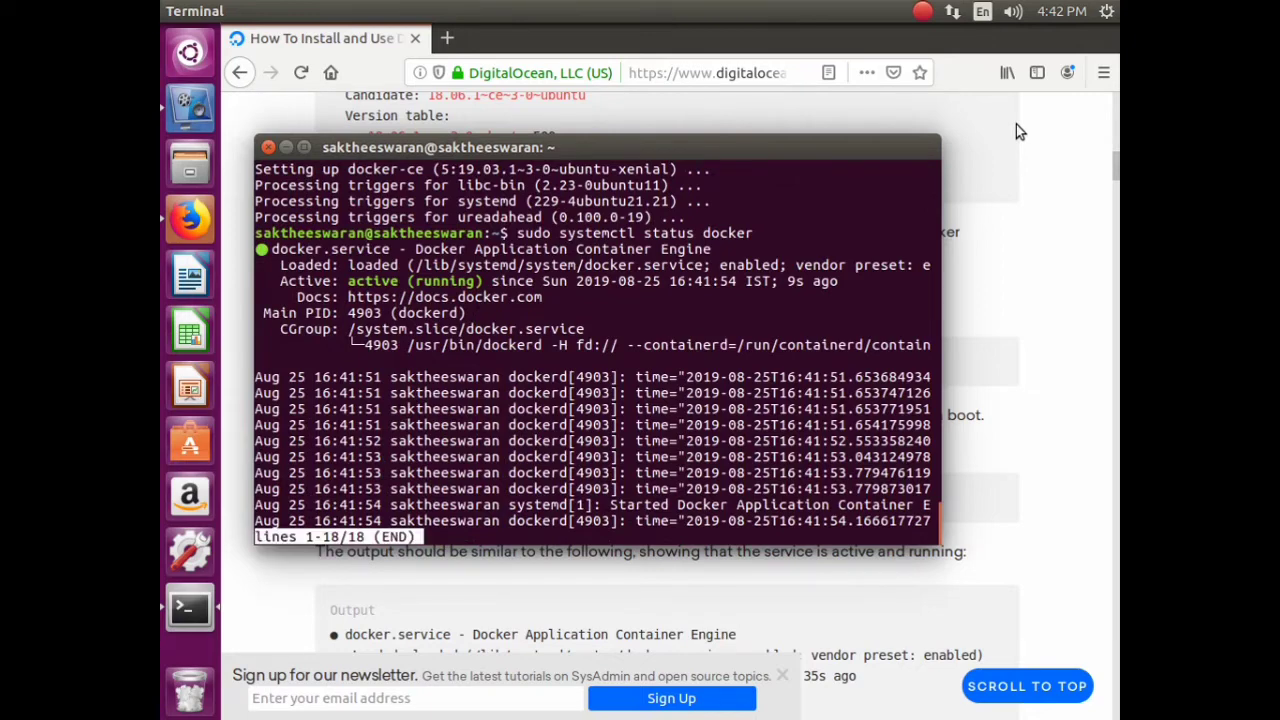
pyautogui.press('1')
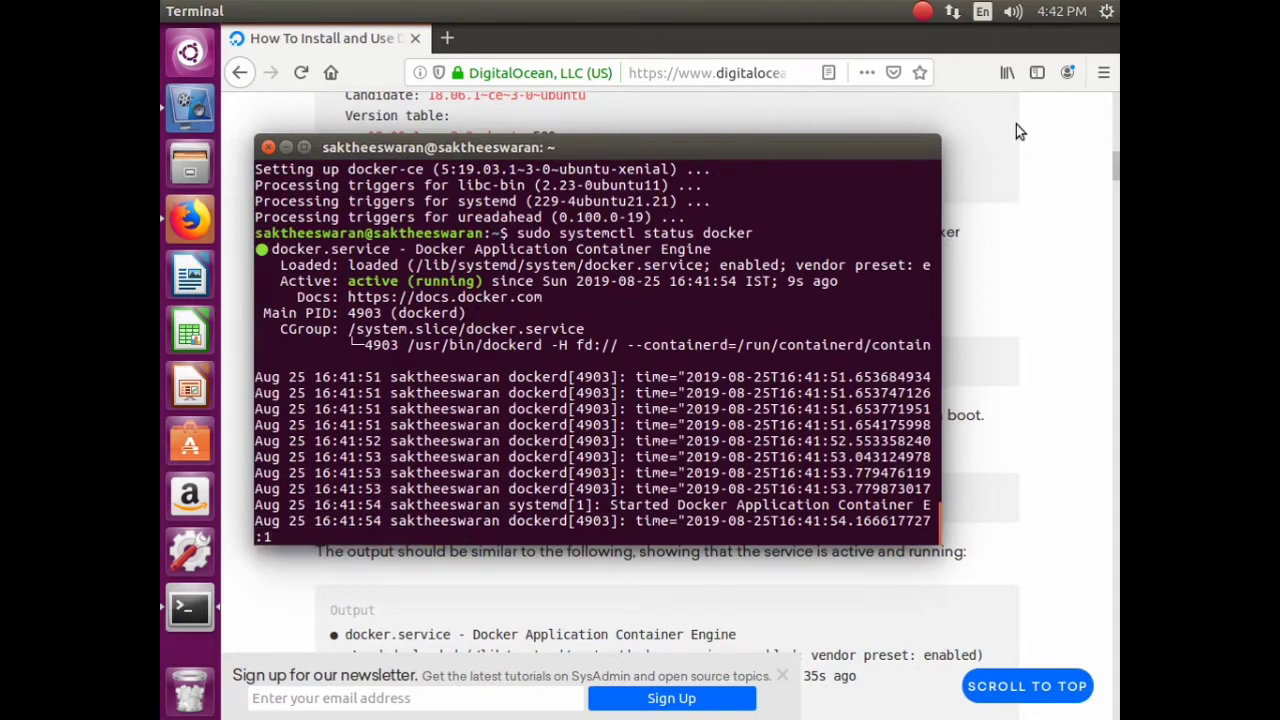
pyautogui.press('Return')
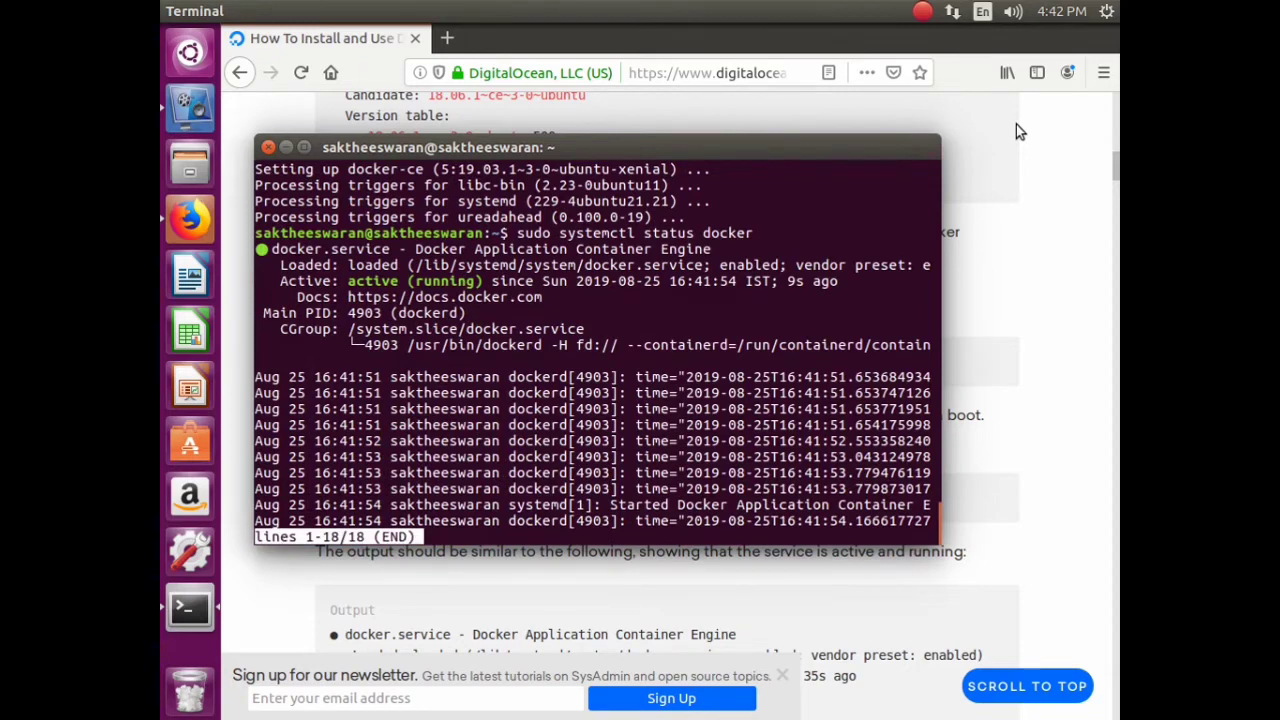
# - Replace the old terminal with a new one, close Firefox, and maximize the new terminal
pyautogui.click(268, 148)
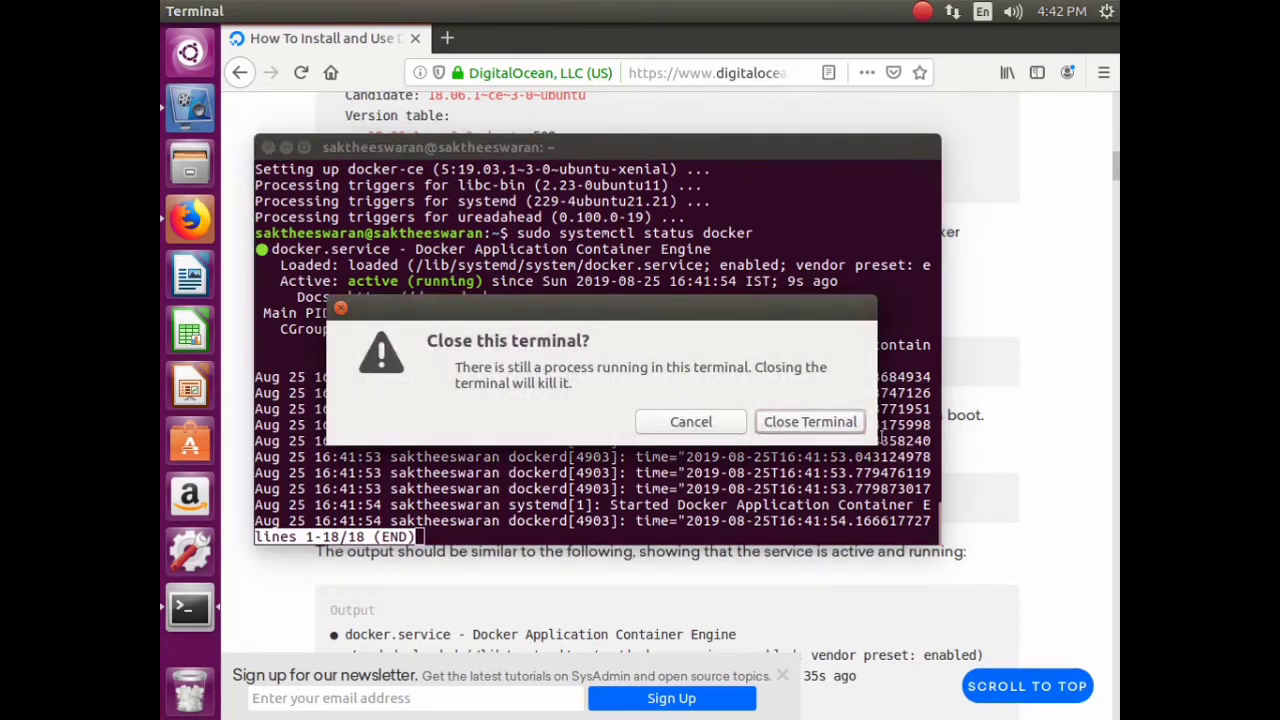
pyautogui.click(812, 421)
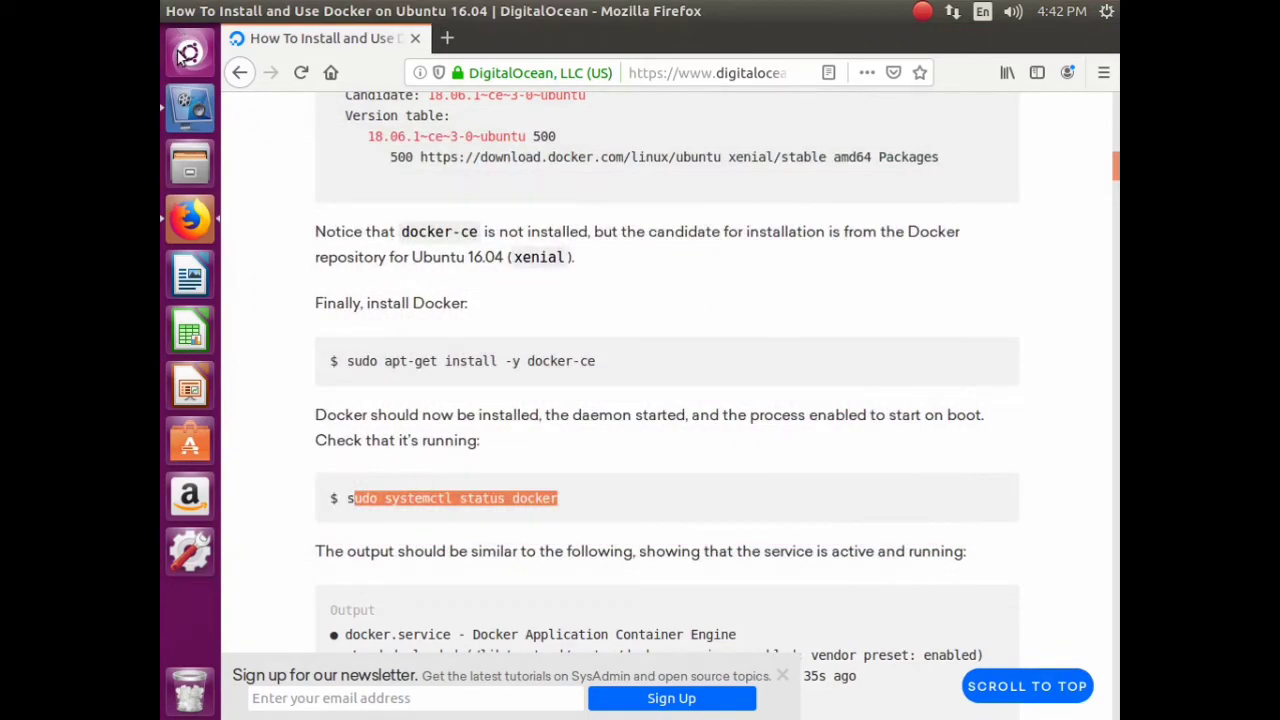
pyautogui.click(184, 52)
pyautogui.click(314, 158)
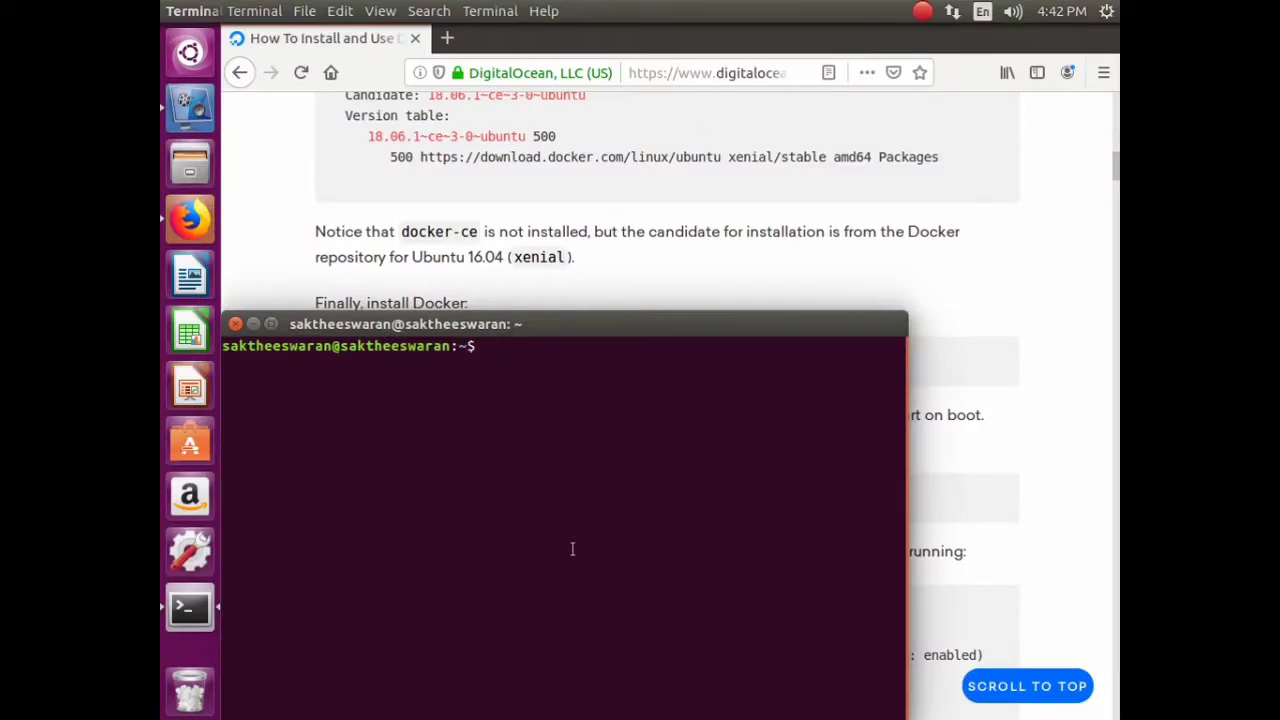
pyautogui.click(684, 296)
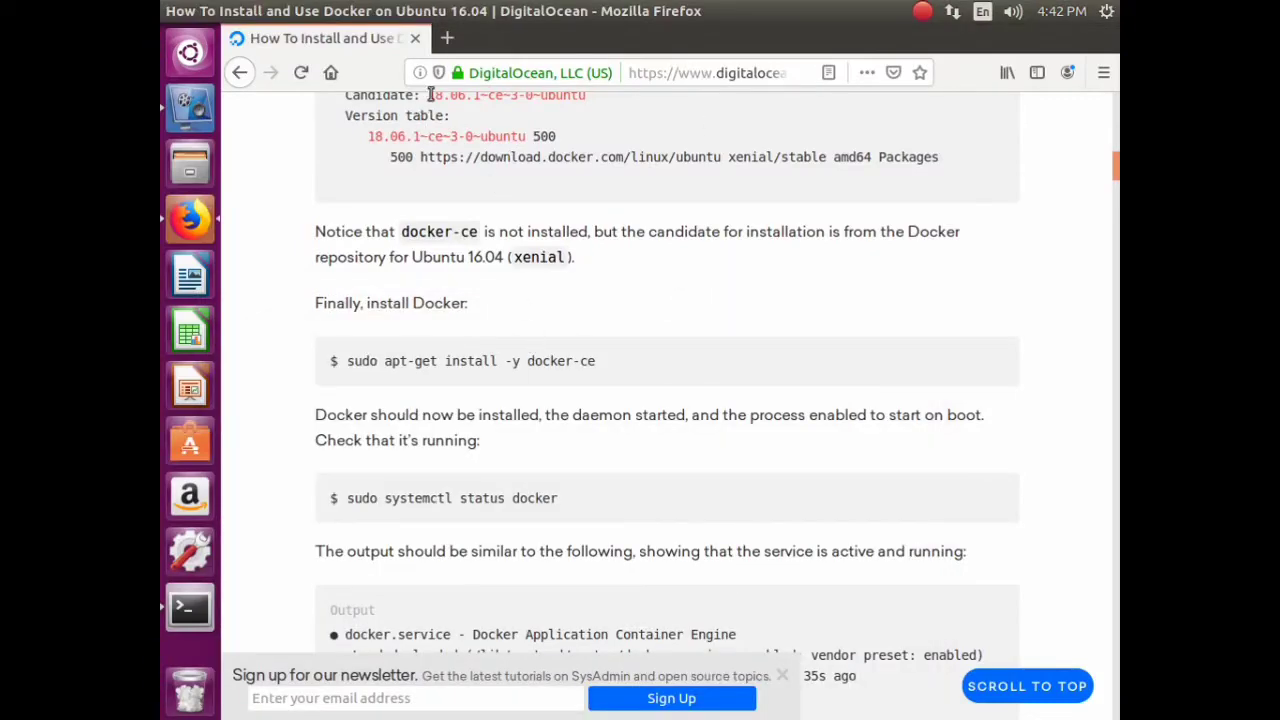
pyautogui.click(413, 42)
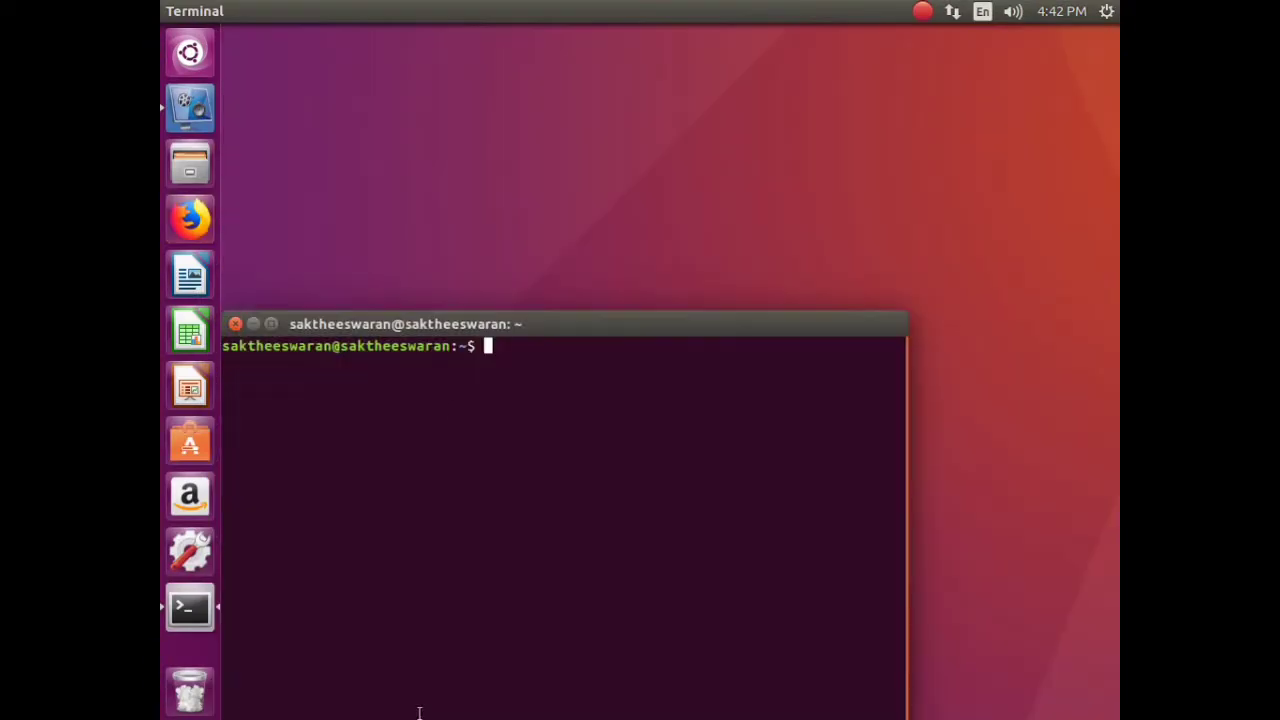
pyautogui.moveTo(535, 323); pyautogui.dragTo(651, 89)
pyautogui.doubleClick(651, 88)
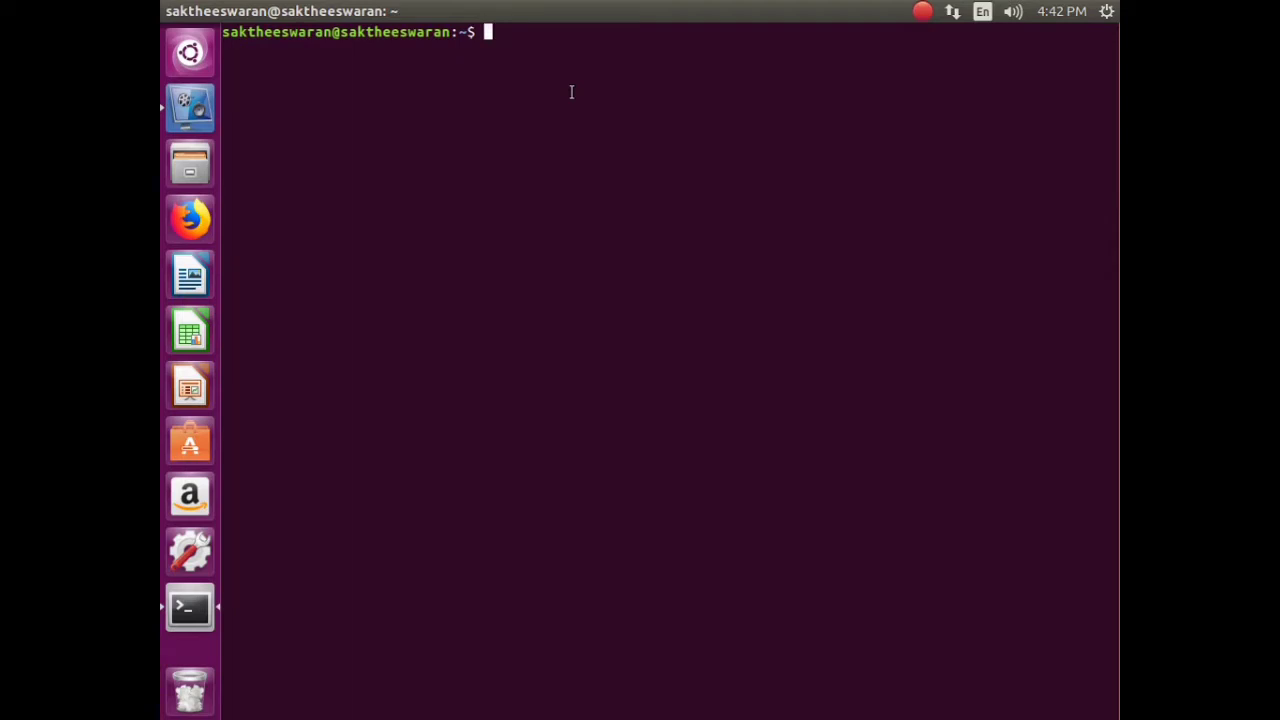
# - Run sudo docker login with the sudo password, Docker ID username and password, then clear
pyautogui.write('sudo docker login')
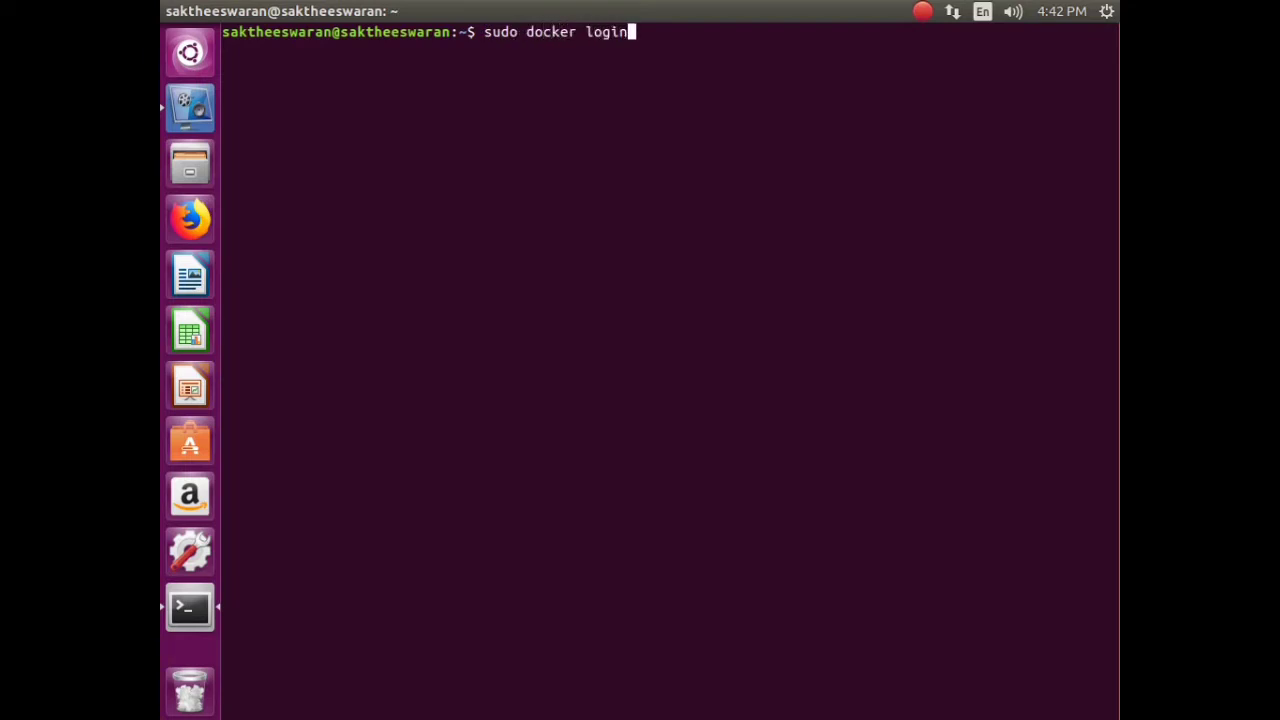
pyautogui.press('Return')
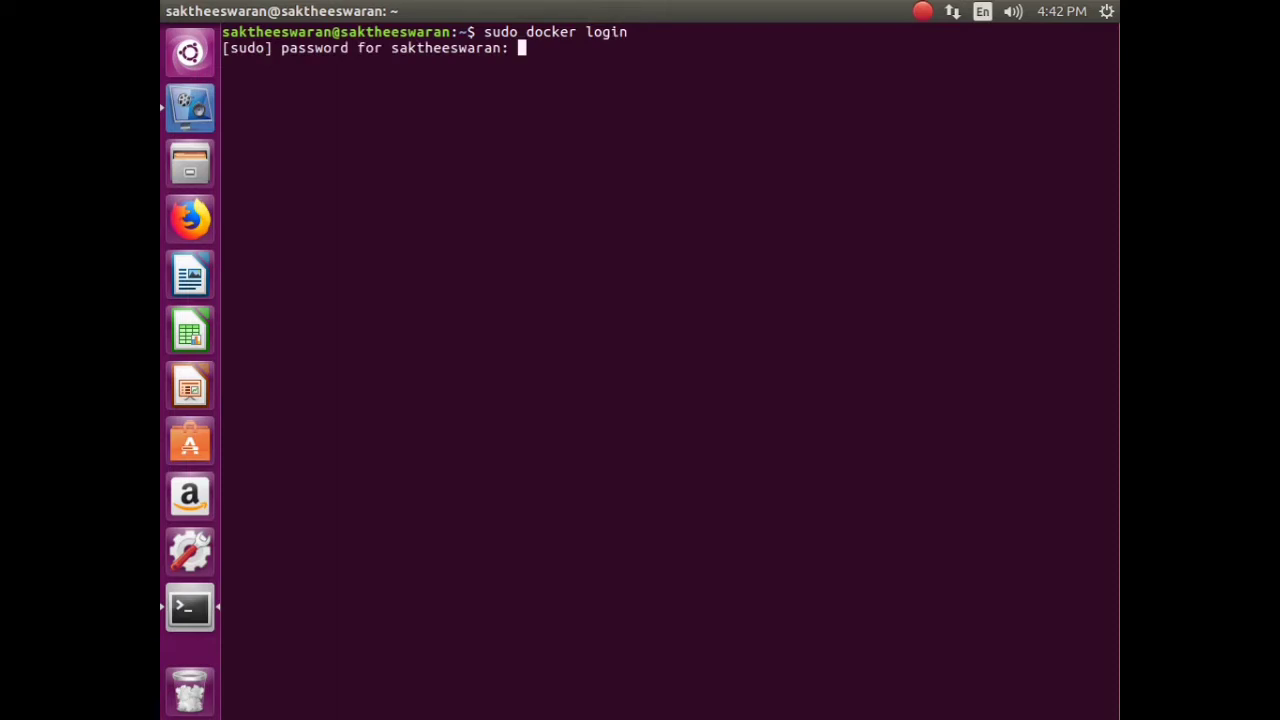
pyautogui.press('Return')
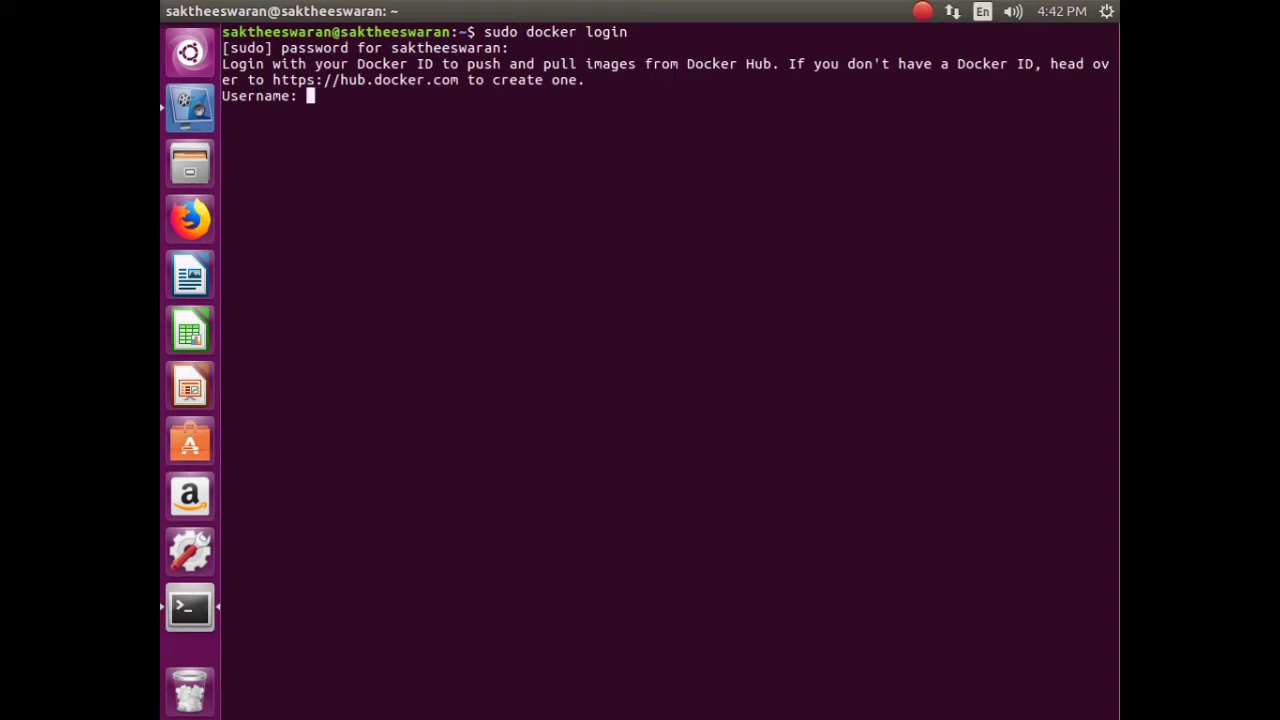
pyautogui.write('saktheeswaran')
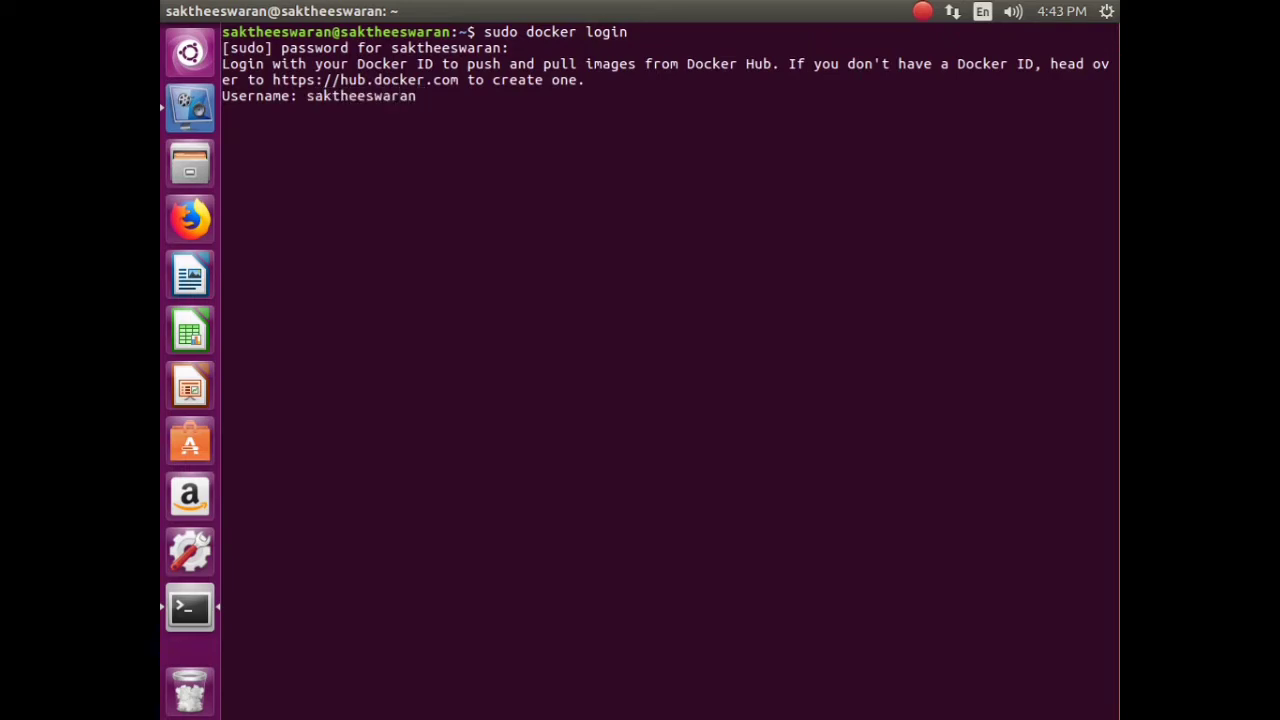
pyautogui.write('dockerforseminar')
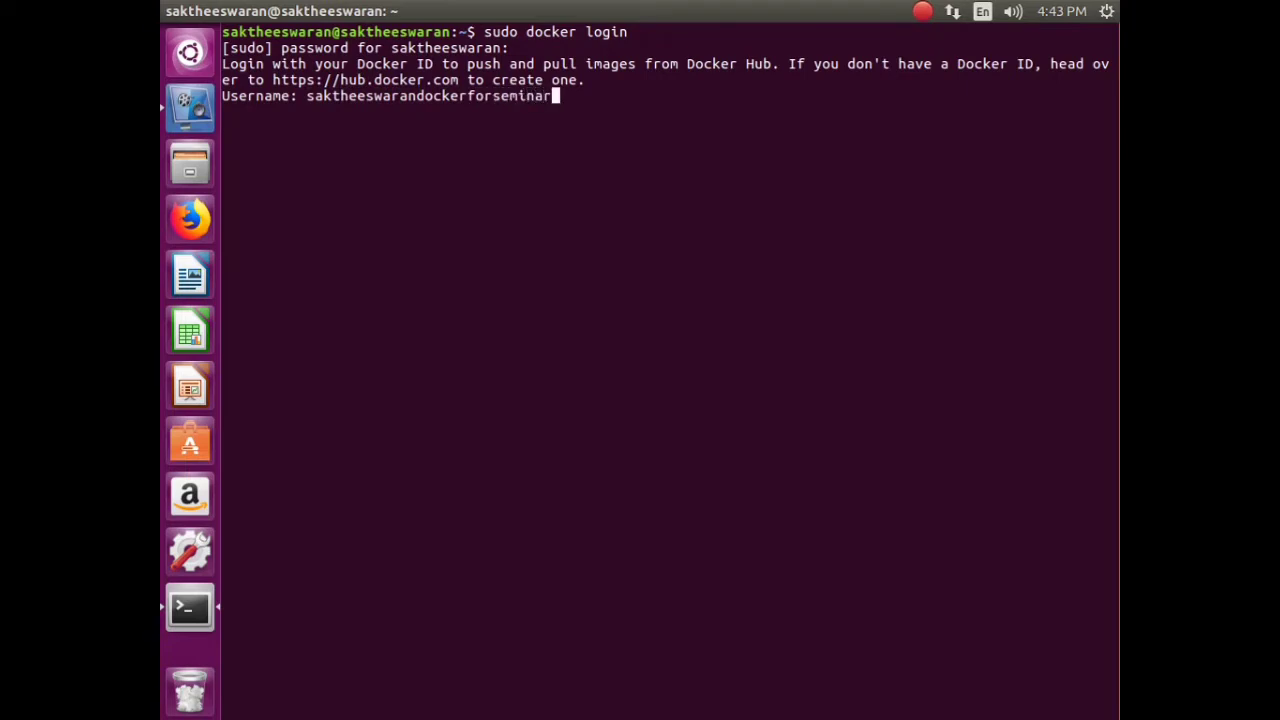
pyautogui.press('Return')
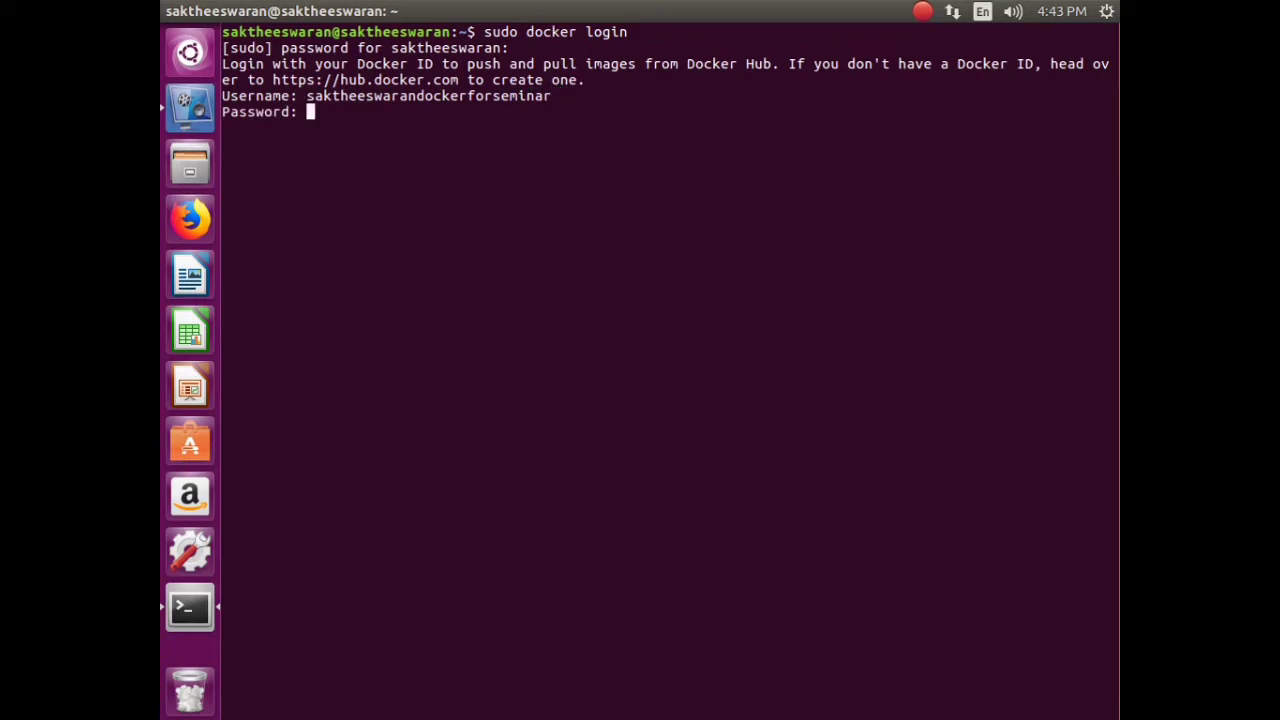
pyautogui.press('Return')
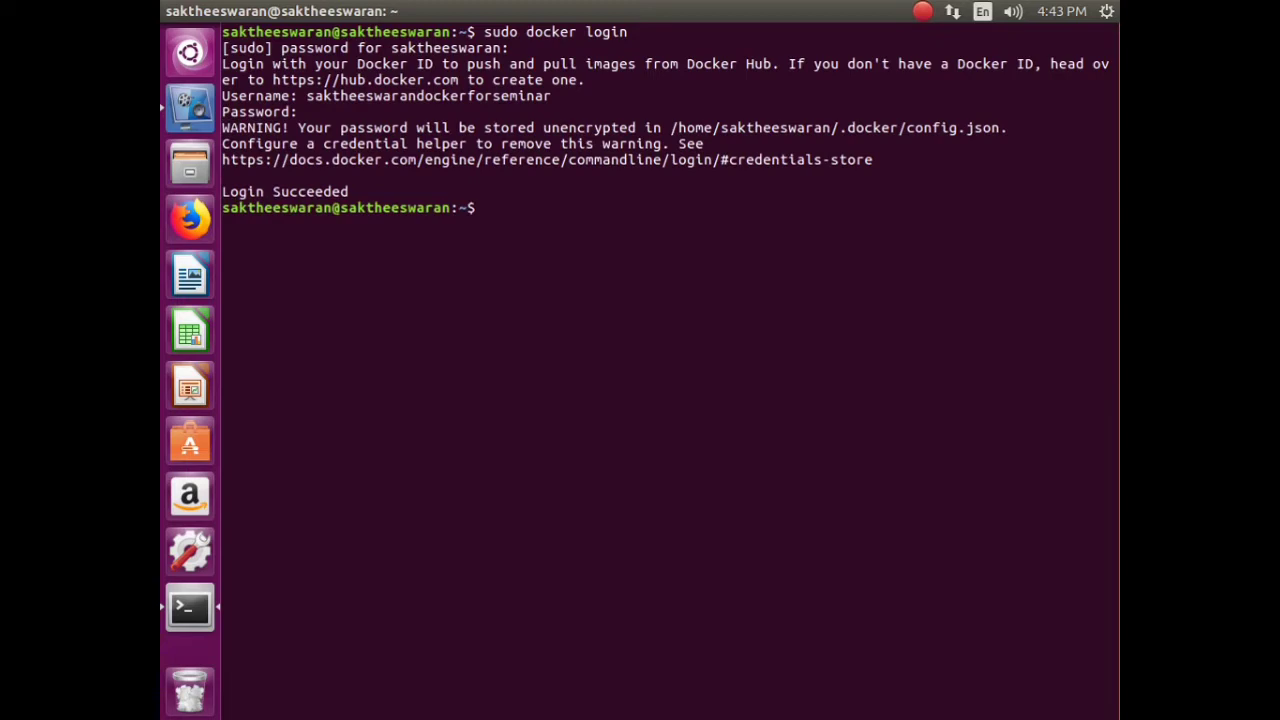
pyautogui.write('clear')
pyautogui.press('Return')
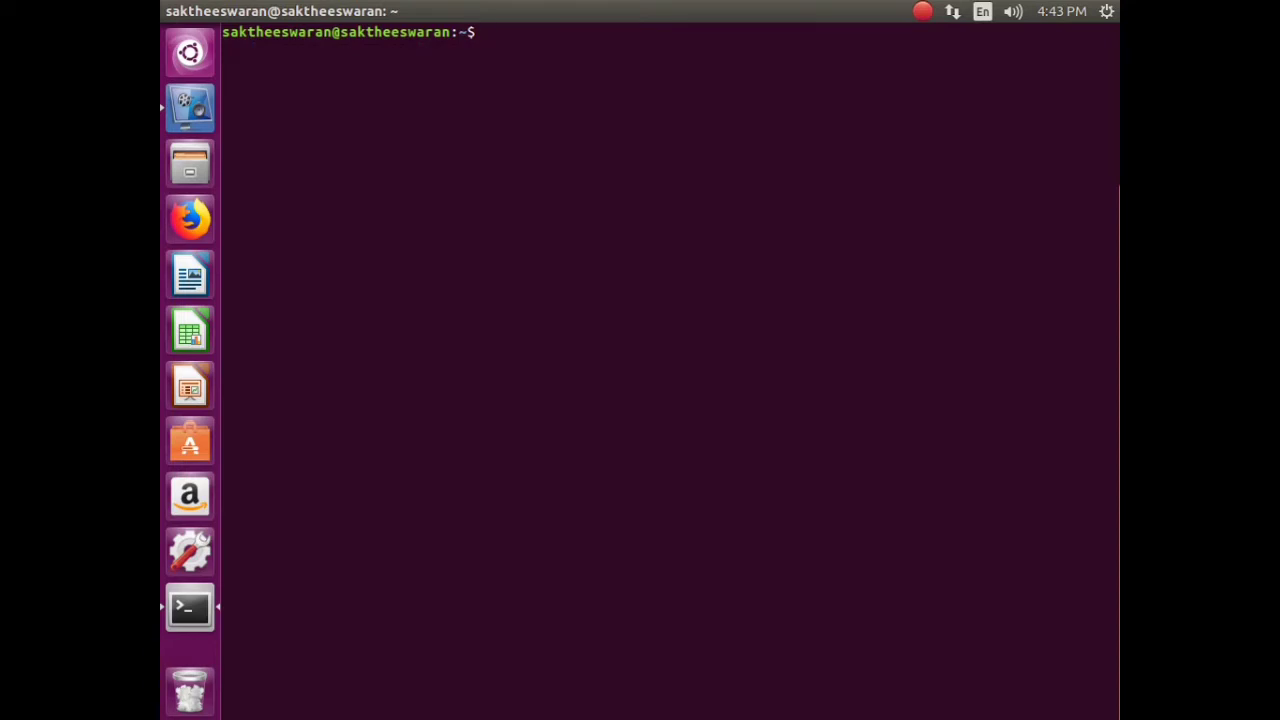
# - Restore the terminal, launch Firefox to Google, and search 'yolo darknet docker container'
pyautogui.doubleClick(757, 12)
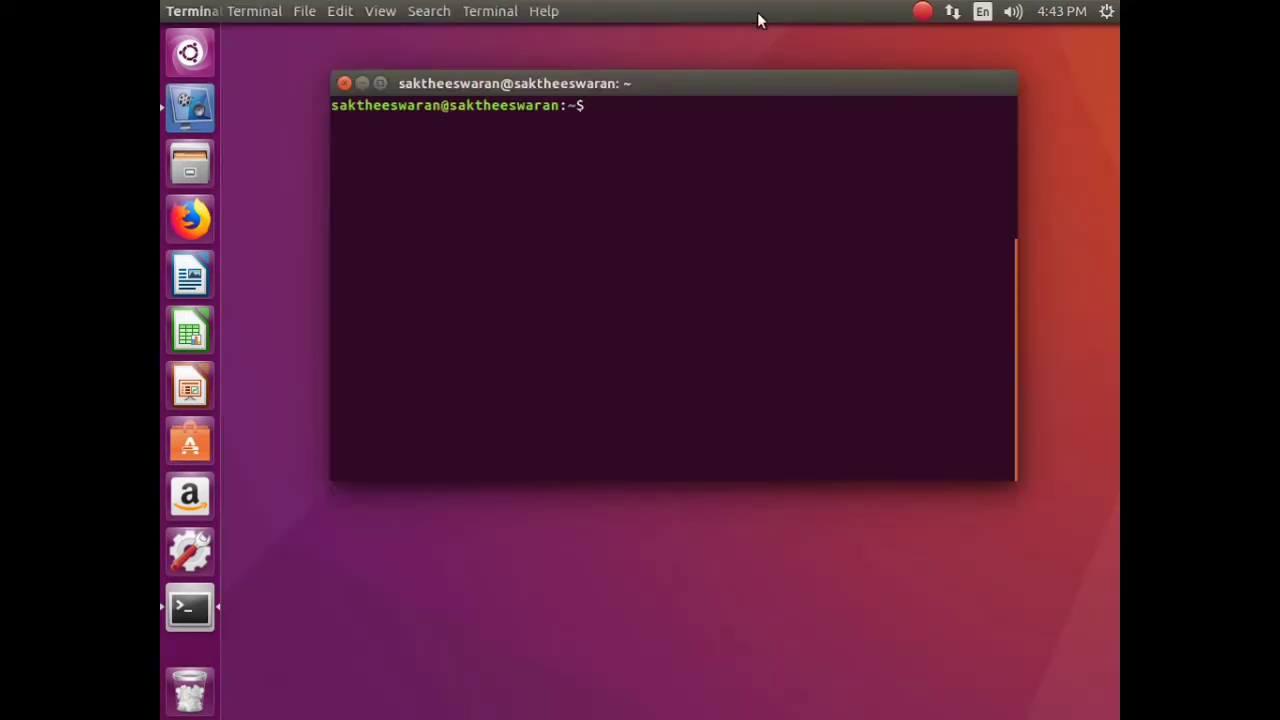
pyautogui.click(190, 218)
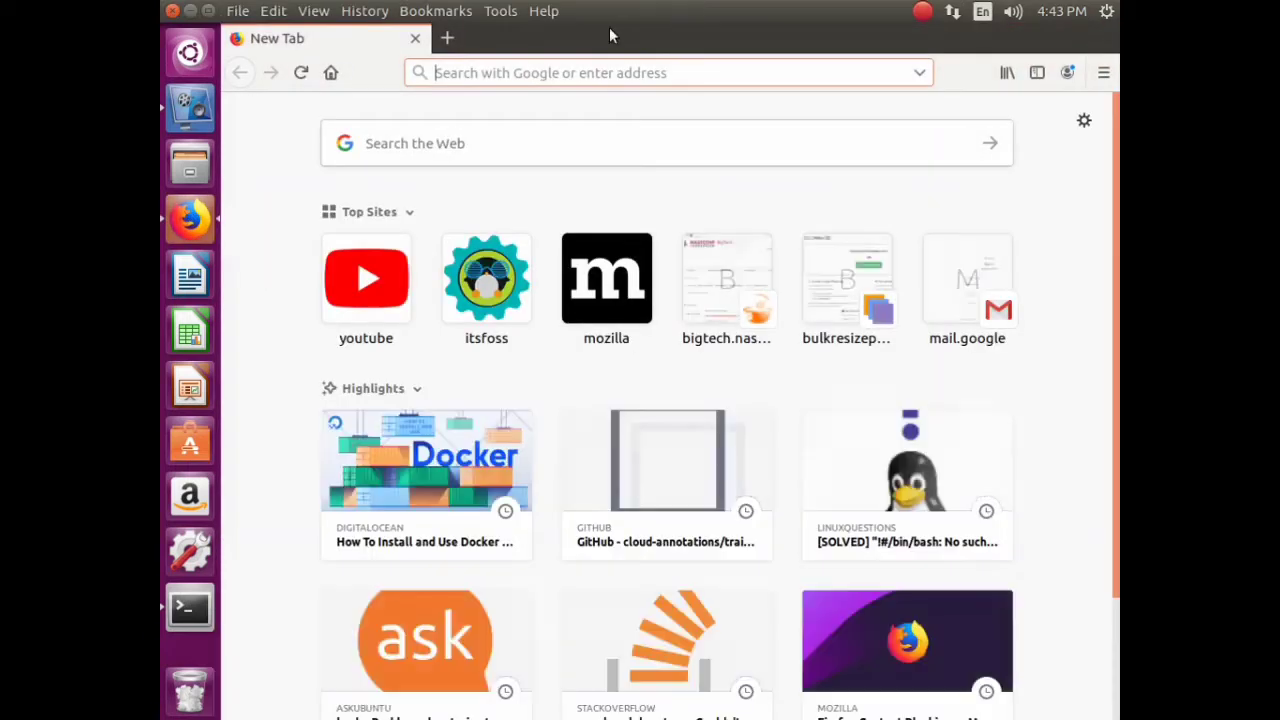
pyautogui.doubleClick(587, 30)
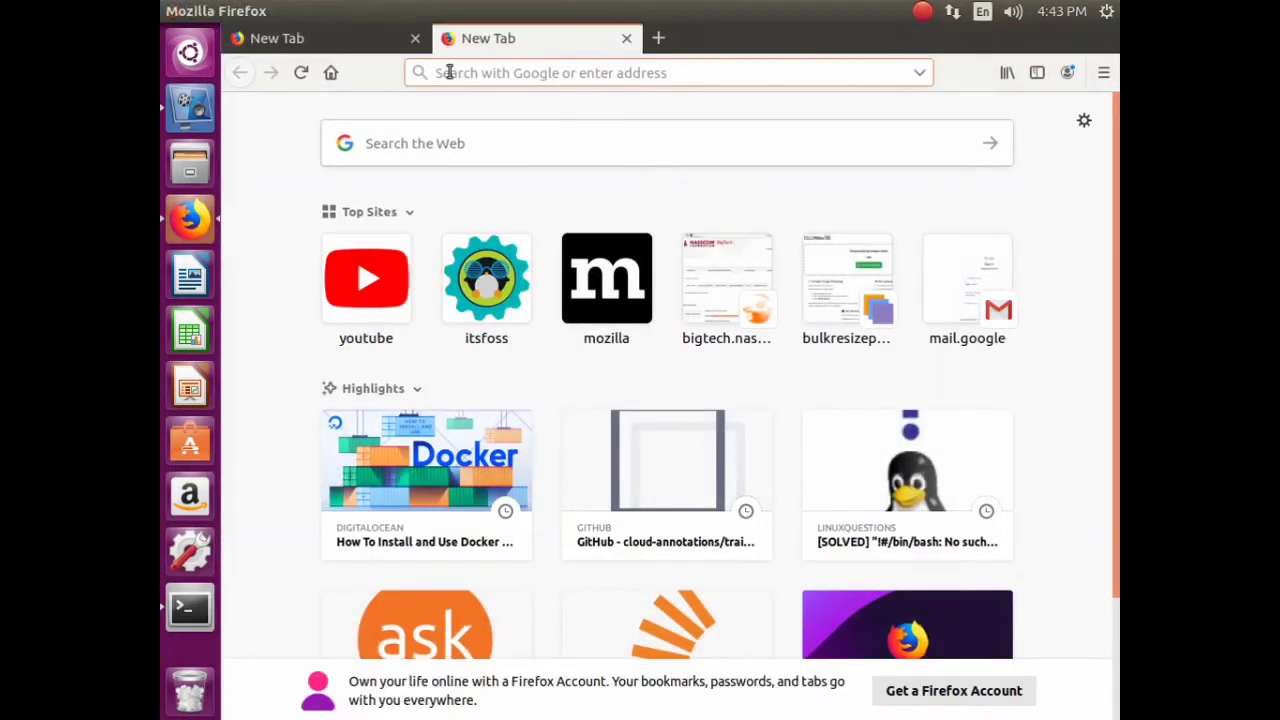
pyautogui.click(626, 38)
pyautogui.click(447, 38)
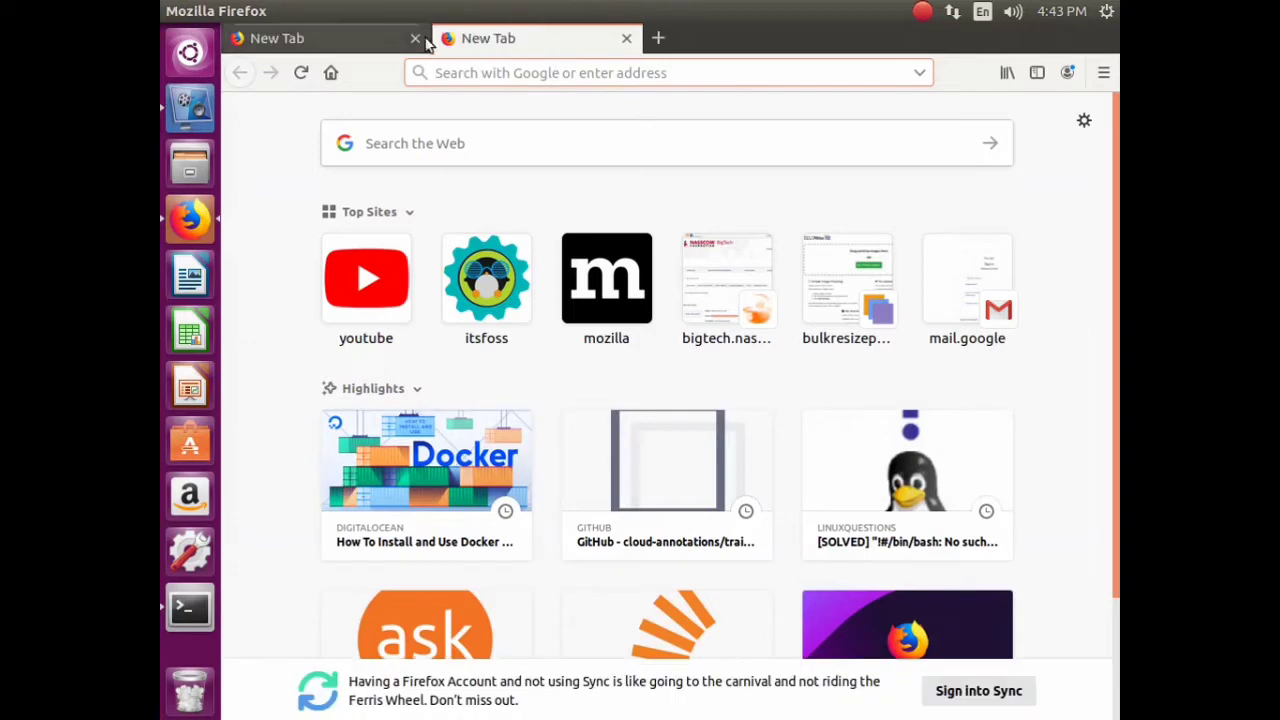
pyautogui.click(415, 38)
pyautogui.write('www.google.com/')
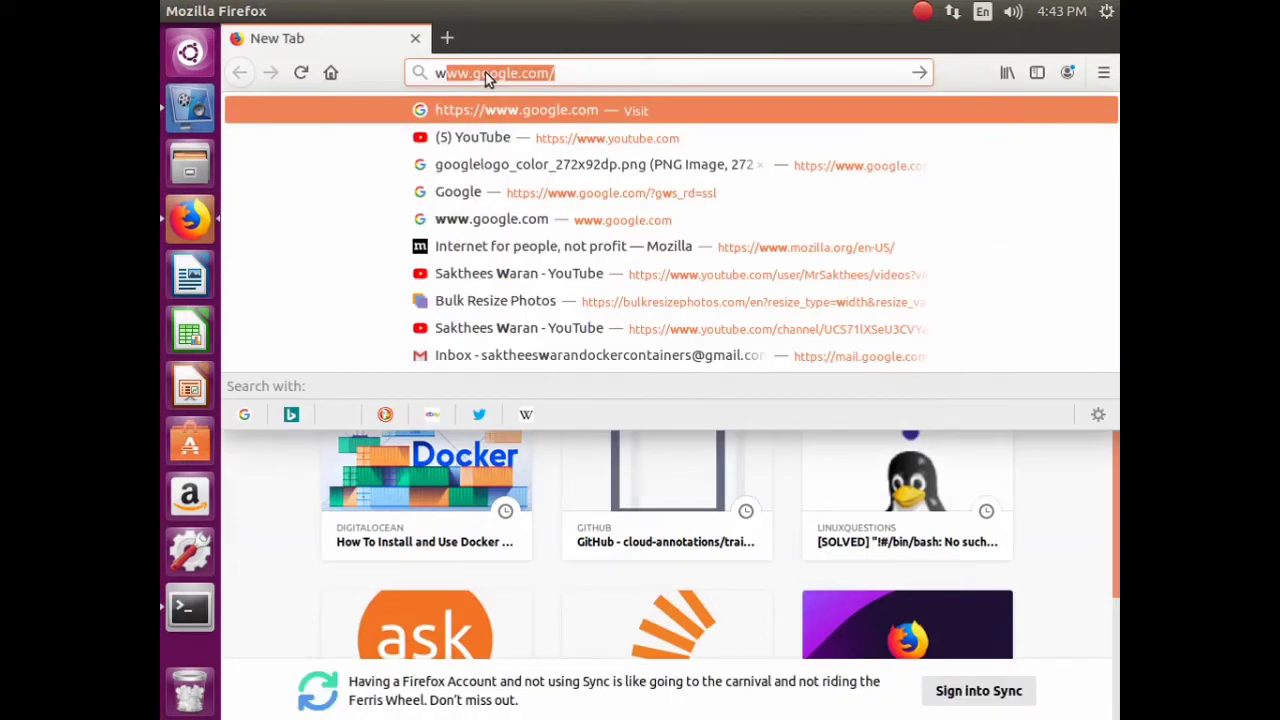
pyautogui.press('Return')
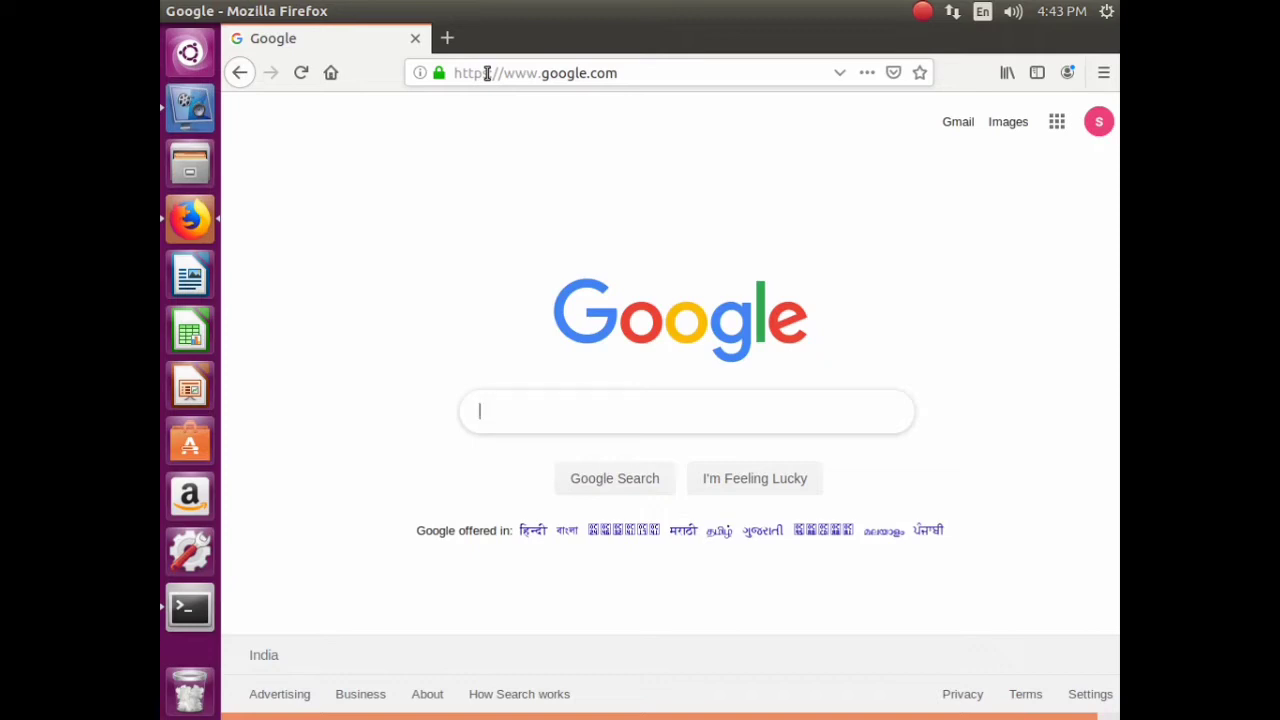
pyautogui.write('yolo')
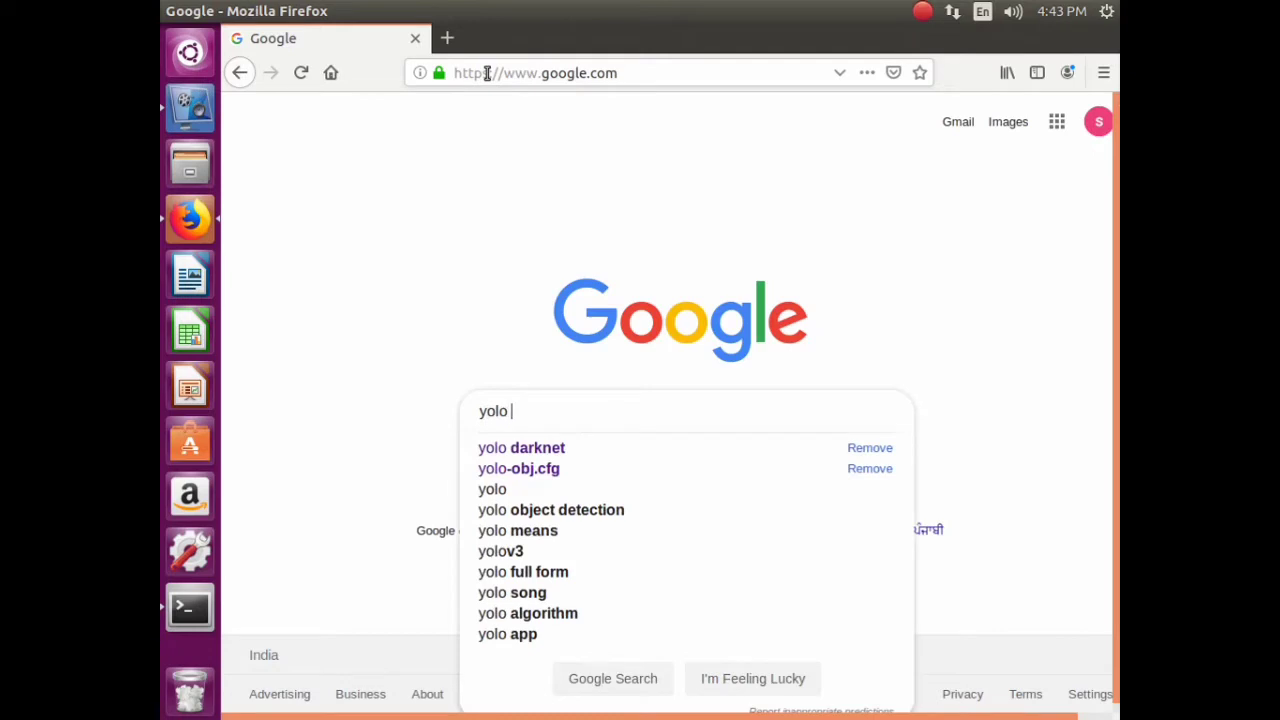
pyautogui.write(' dar')
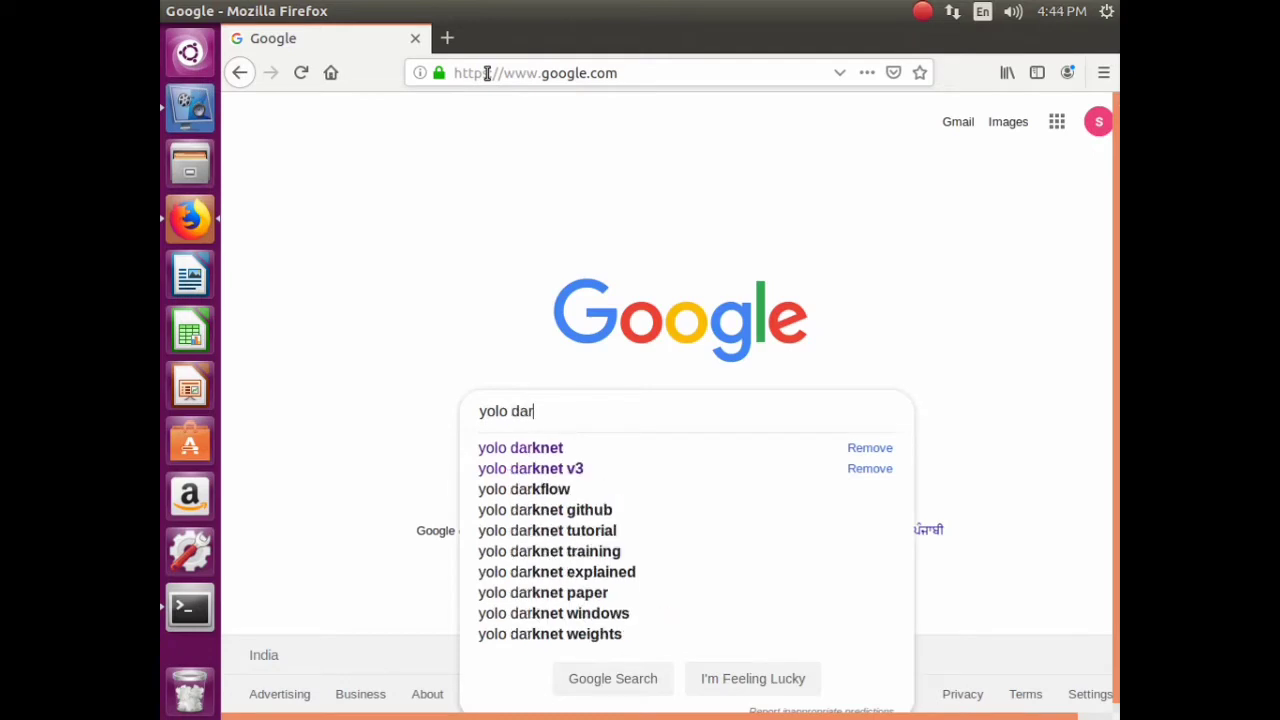
pyautogui.write('knet ')
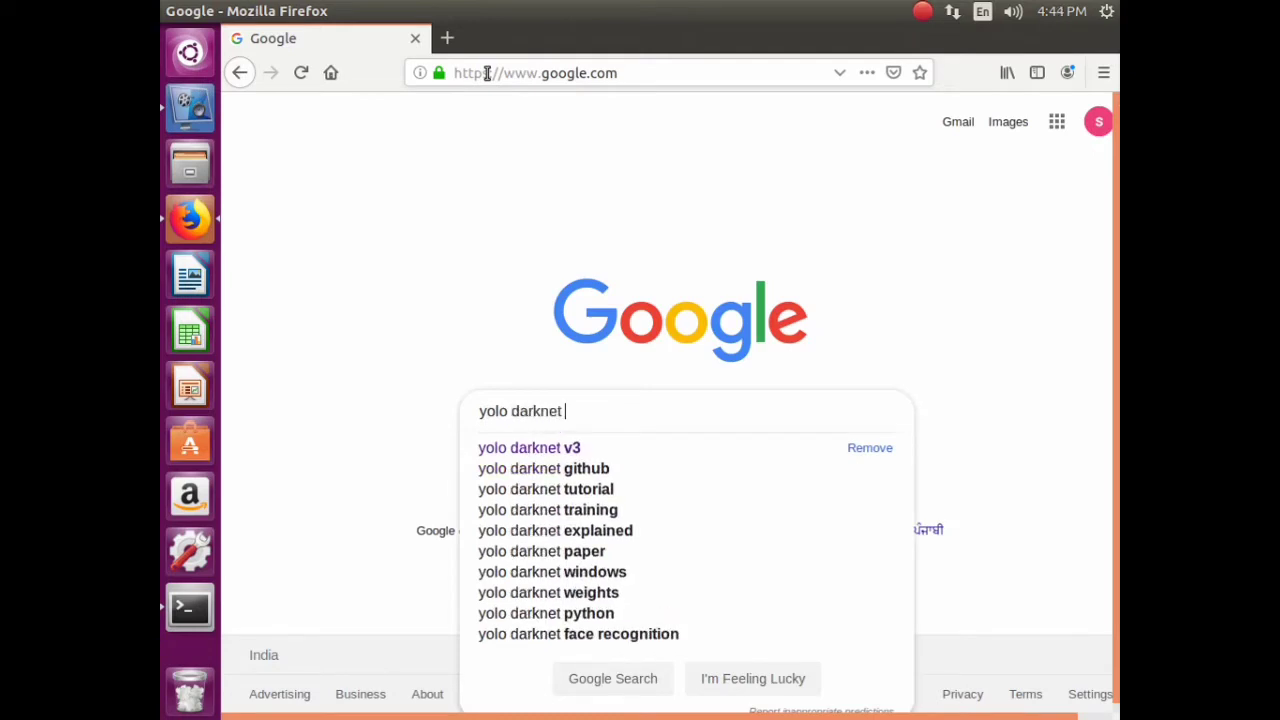
pyautogui.write('docke')
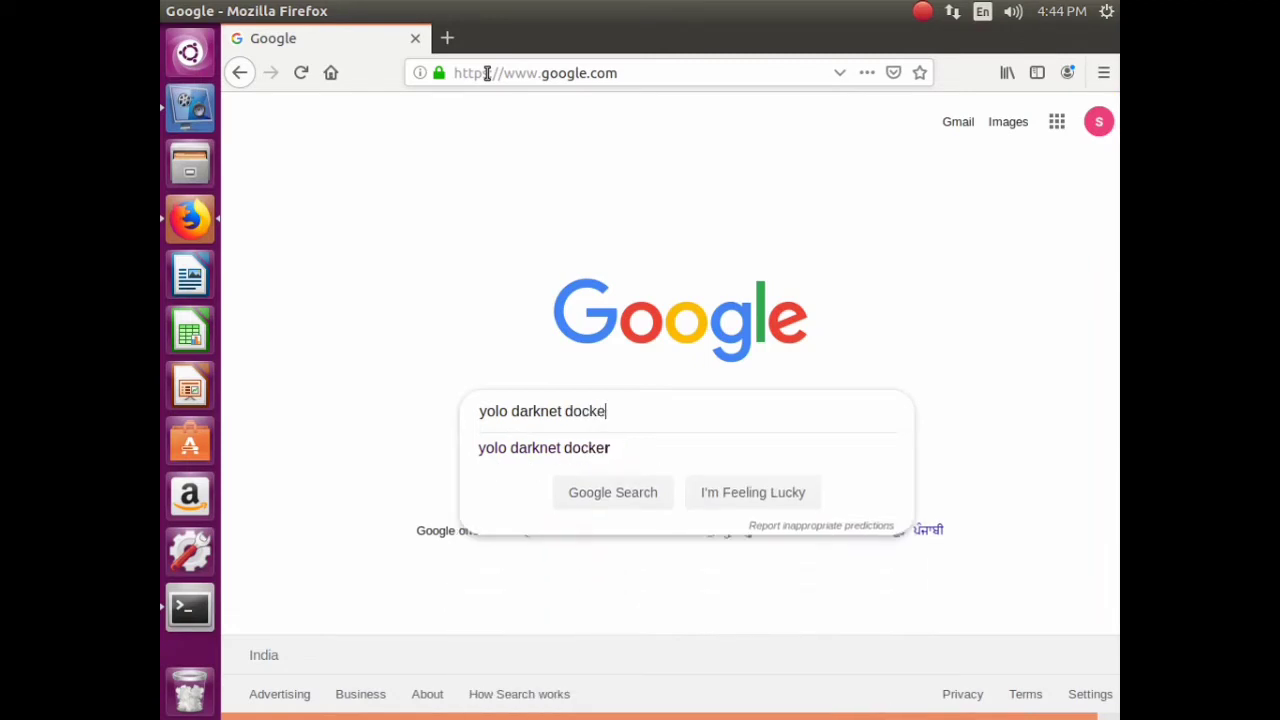
pyautogui.write('r conta')
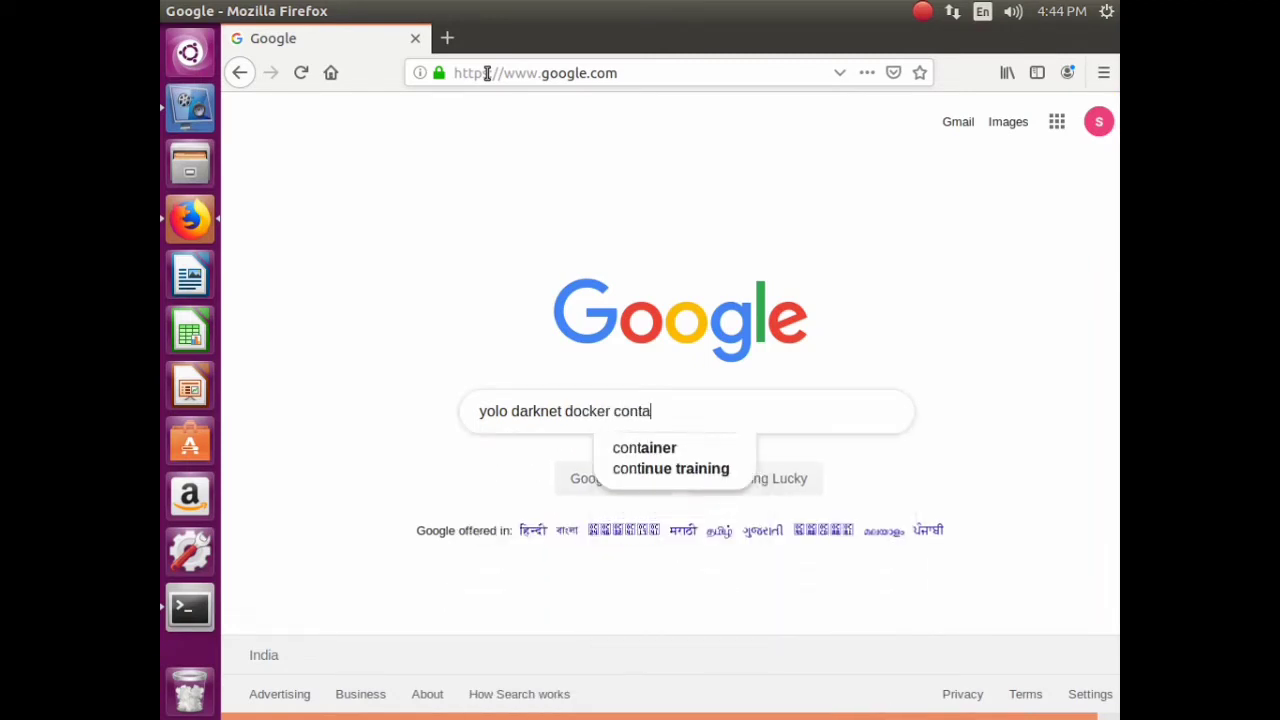
pyautogui.write('iner')
pyautogui.press('Return')
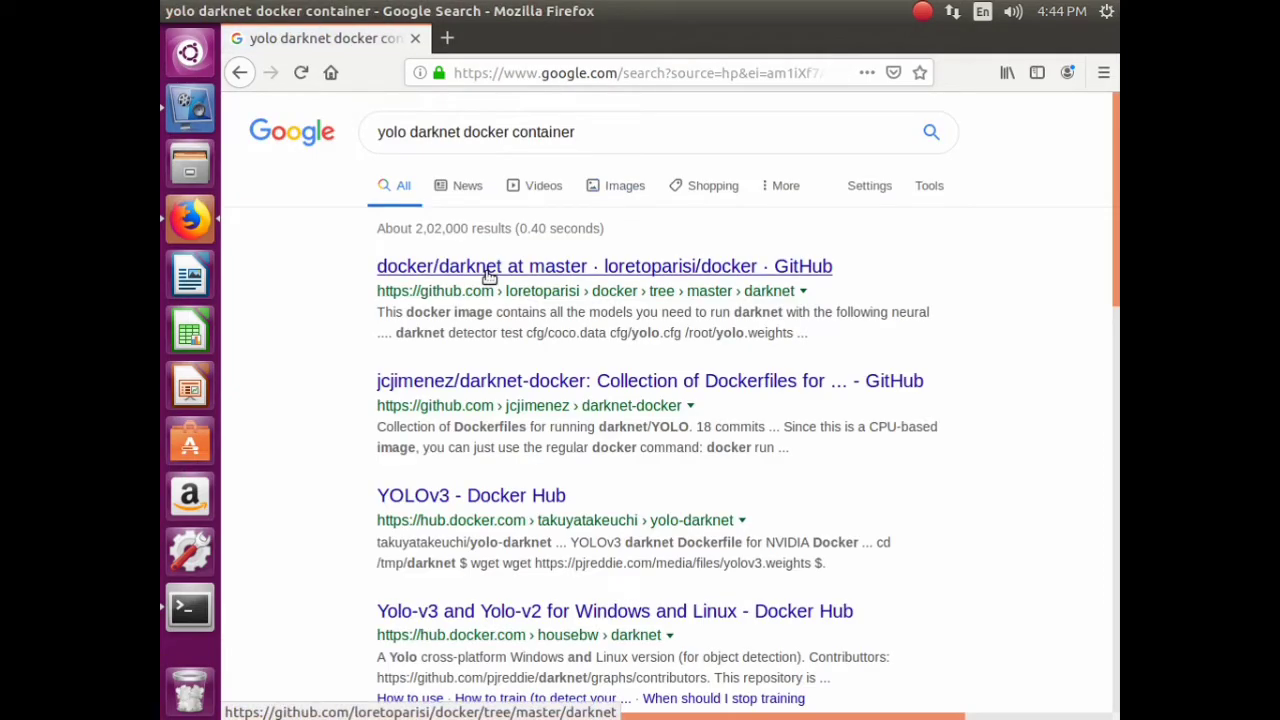
# - Open the docker/darknet and darknet-docker GitHub results in new tabs and read their READMEs
pyautogui.rightClick(488, 277)
pyautogui.click(540, 288)
pyautogui.rightClick(466, 382)
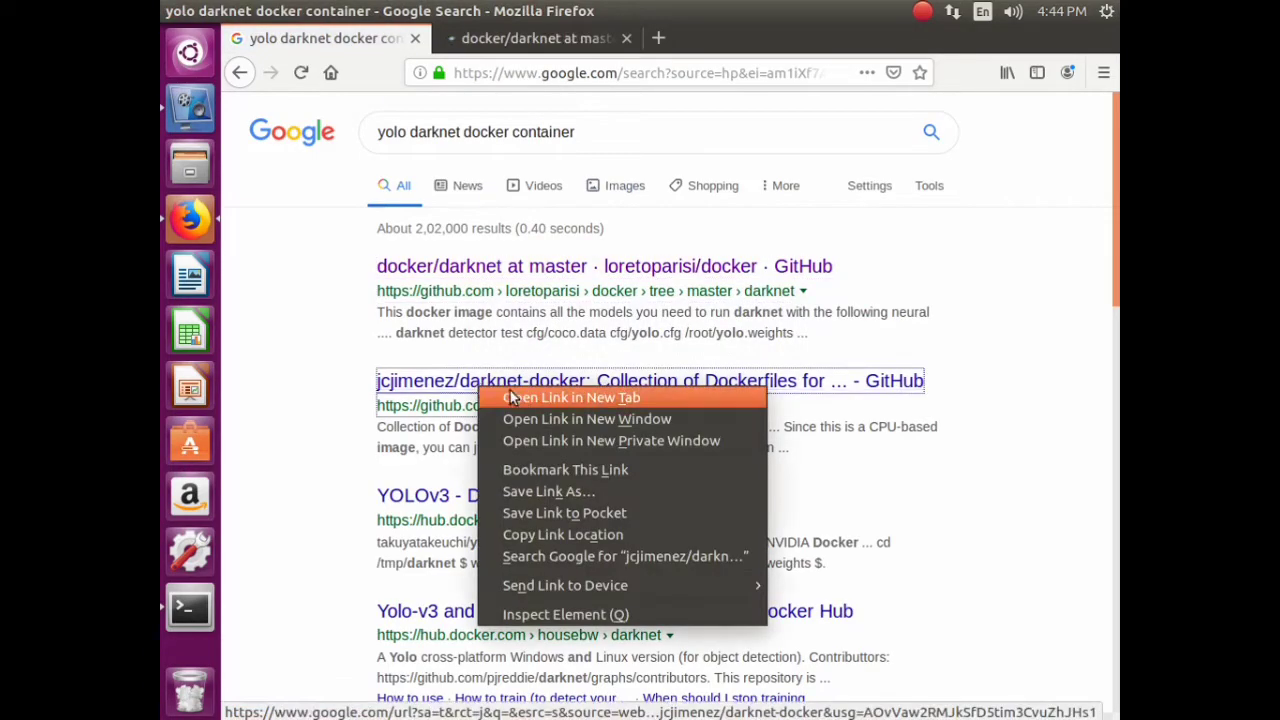
pyautogui.click(510, 390)
pyautogui.click(523, 38)
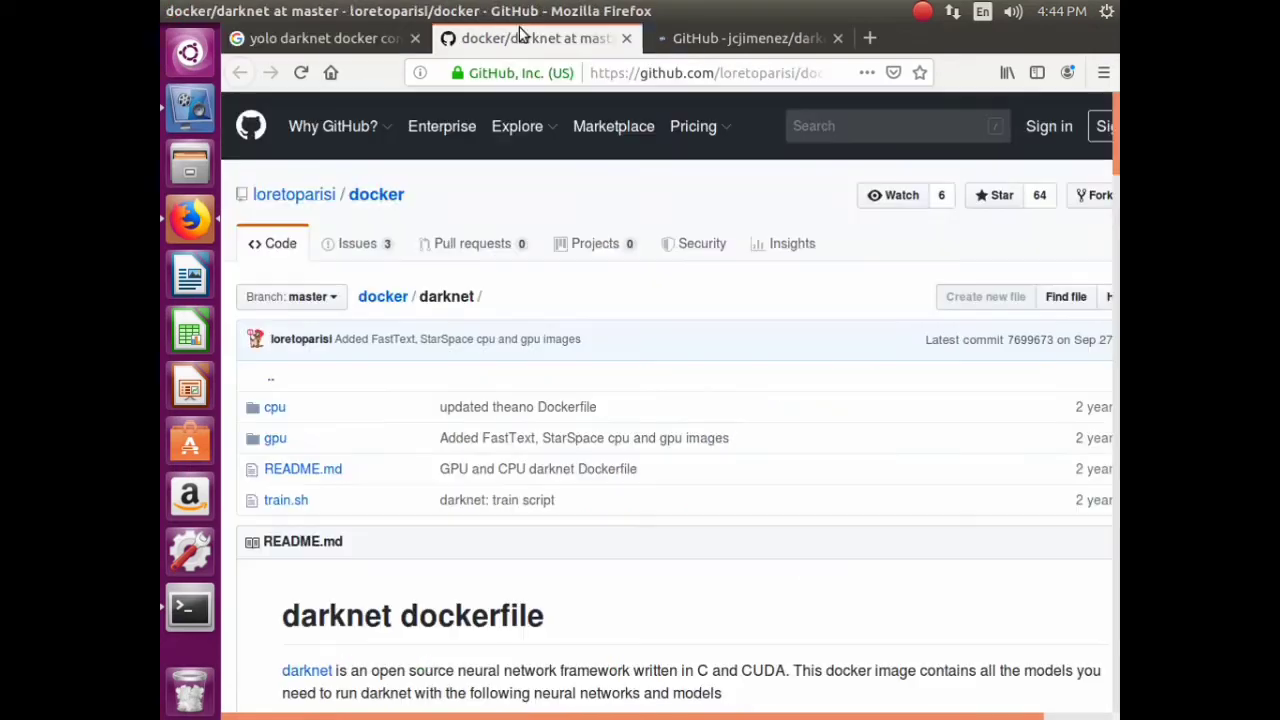
pyautogui.scroll(-14, 397, 383)
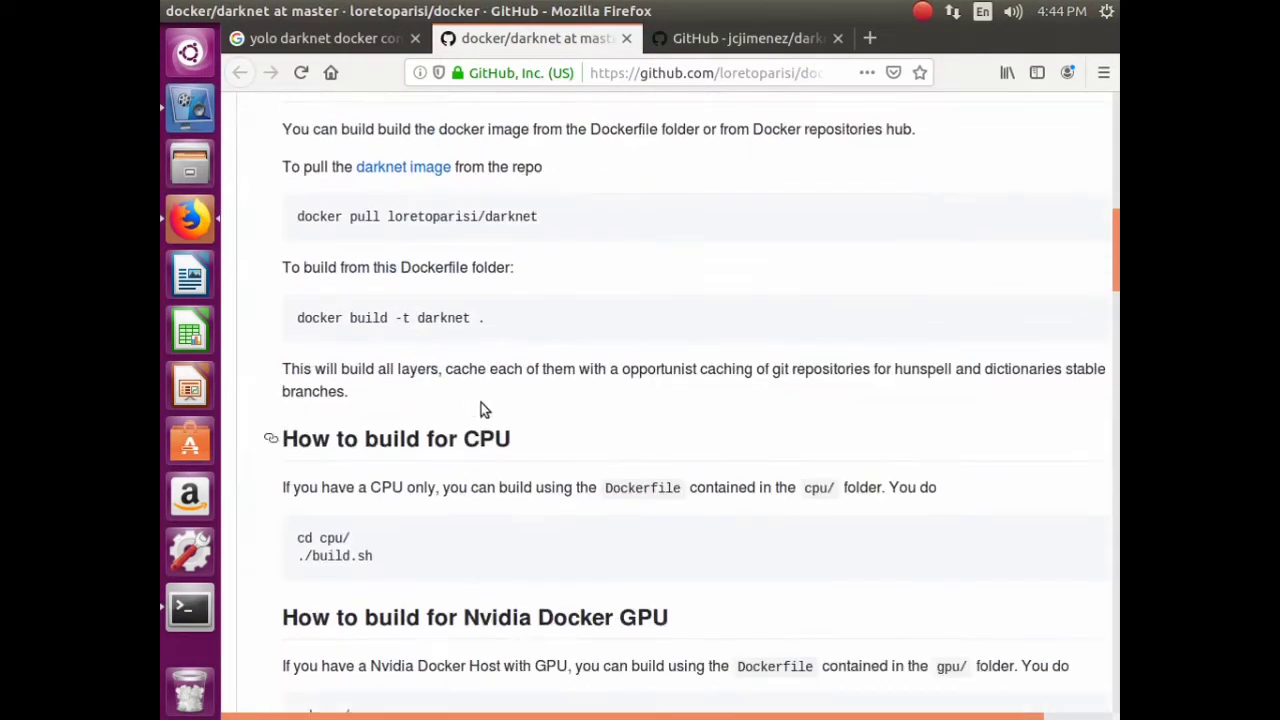
pyautogui.click(740, 38)
pyautogui.scroll(-14, 457, 472)
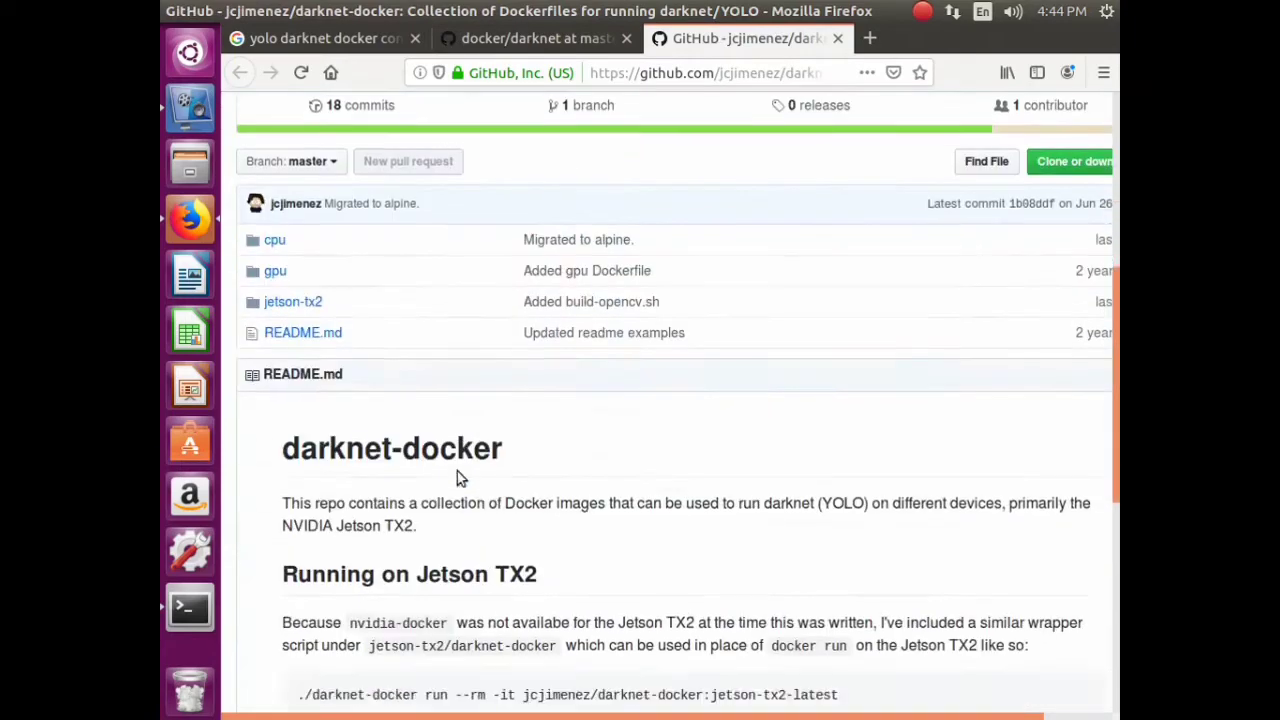
pyautogui.scroll(-1, 457, 472)
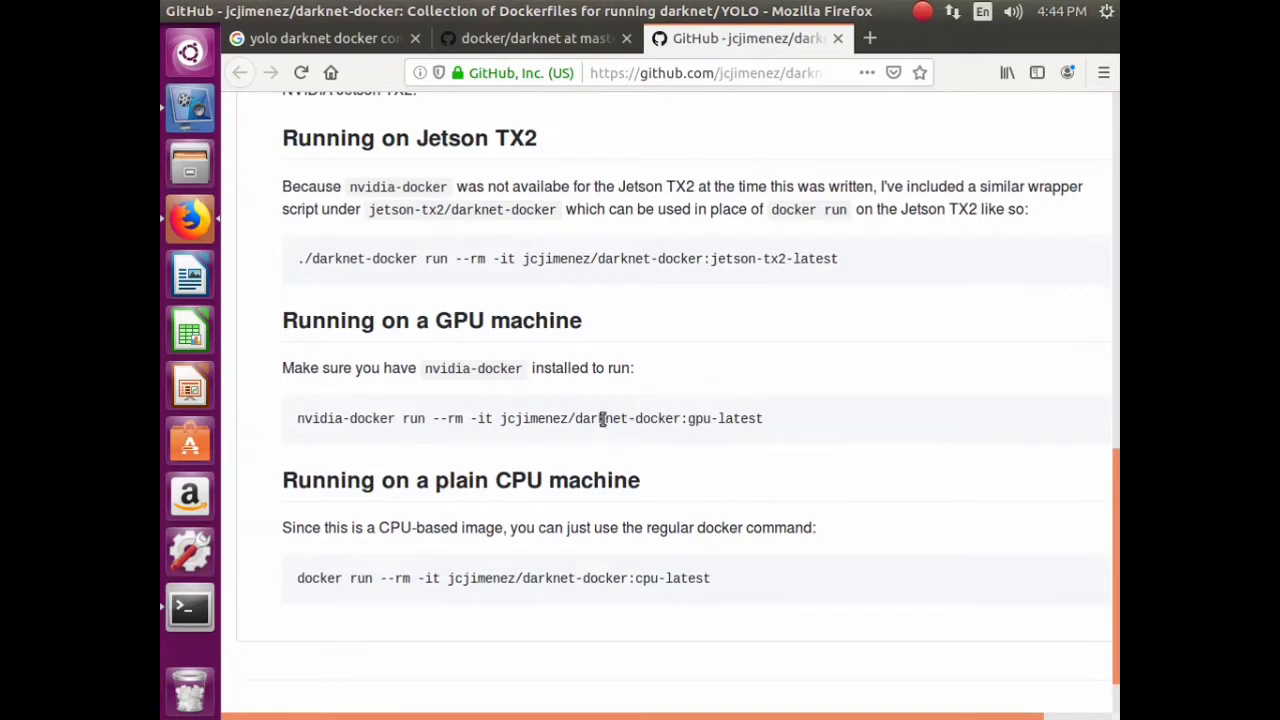
pyautogui.scroll(1, 658, 408)
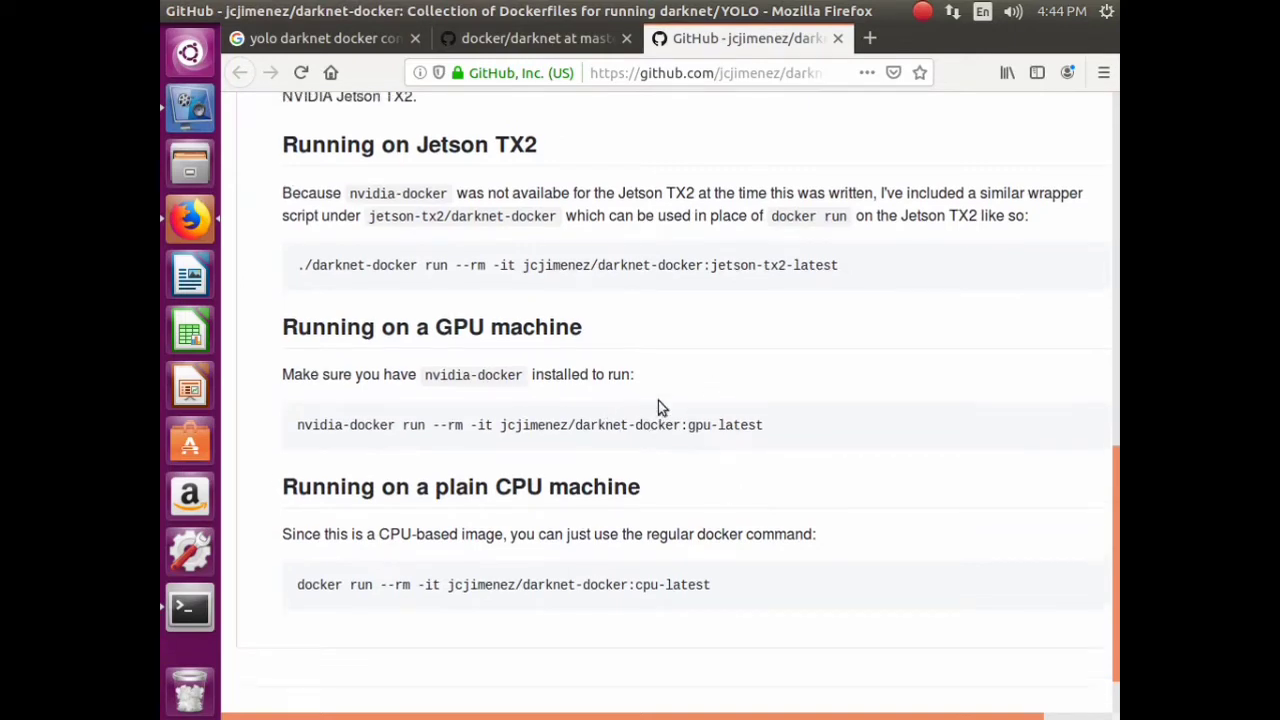
pyautogui.scroll(6, 658, 404)
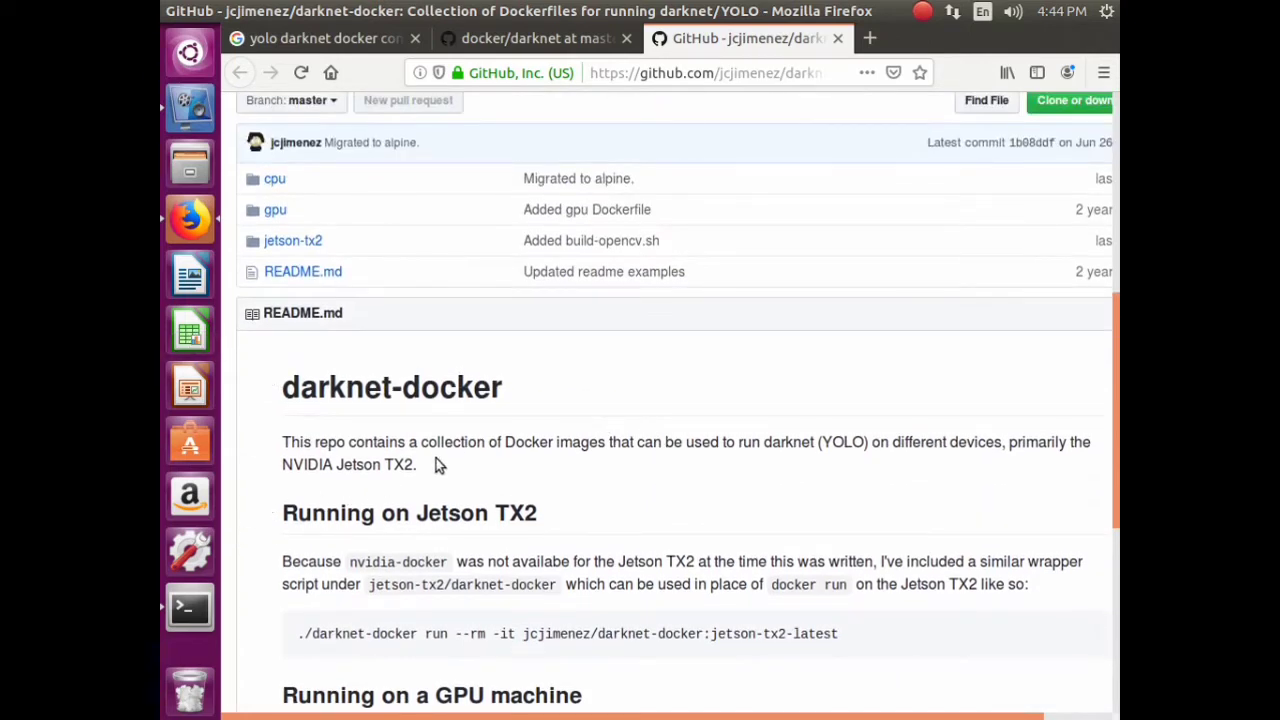
pyautogui.moveTo(434, 459); pyautogui.dragTo(525, 440)
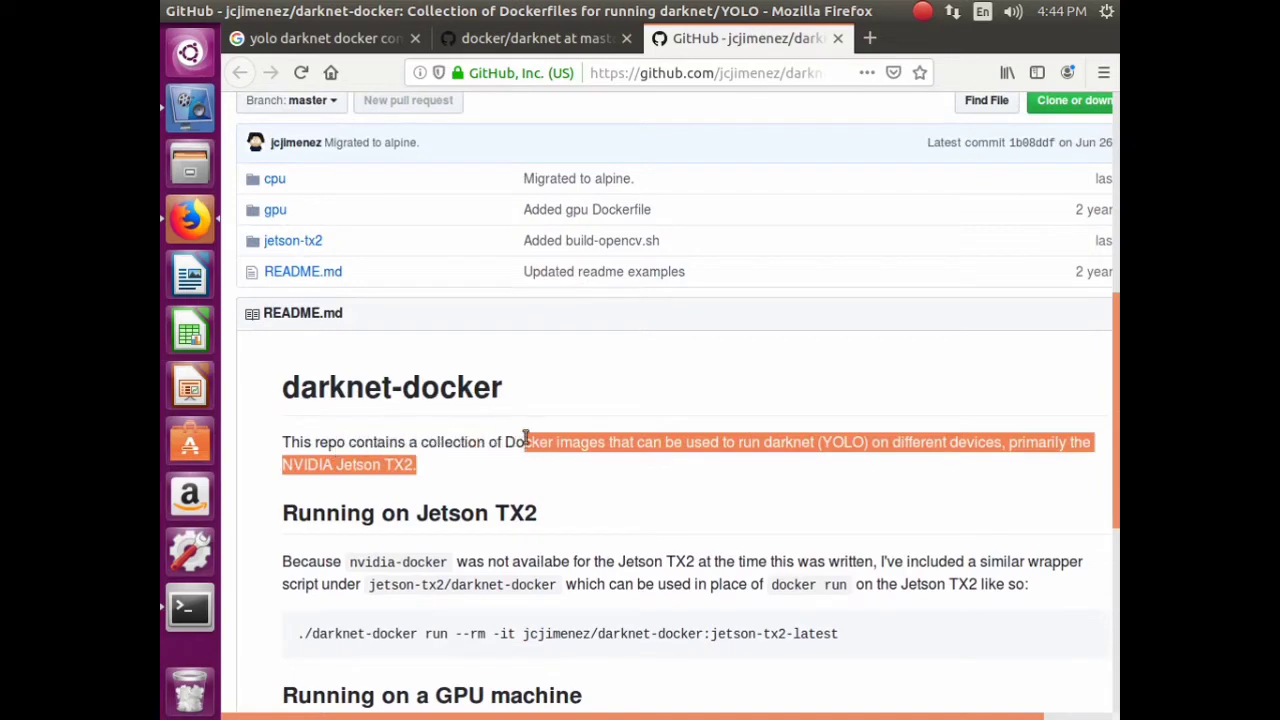
pyautogui.click(822, 111)
# - In a new tab, Google 'jetson tx2' and open the Amazon.in listing
pyautogui.click(870, 38)
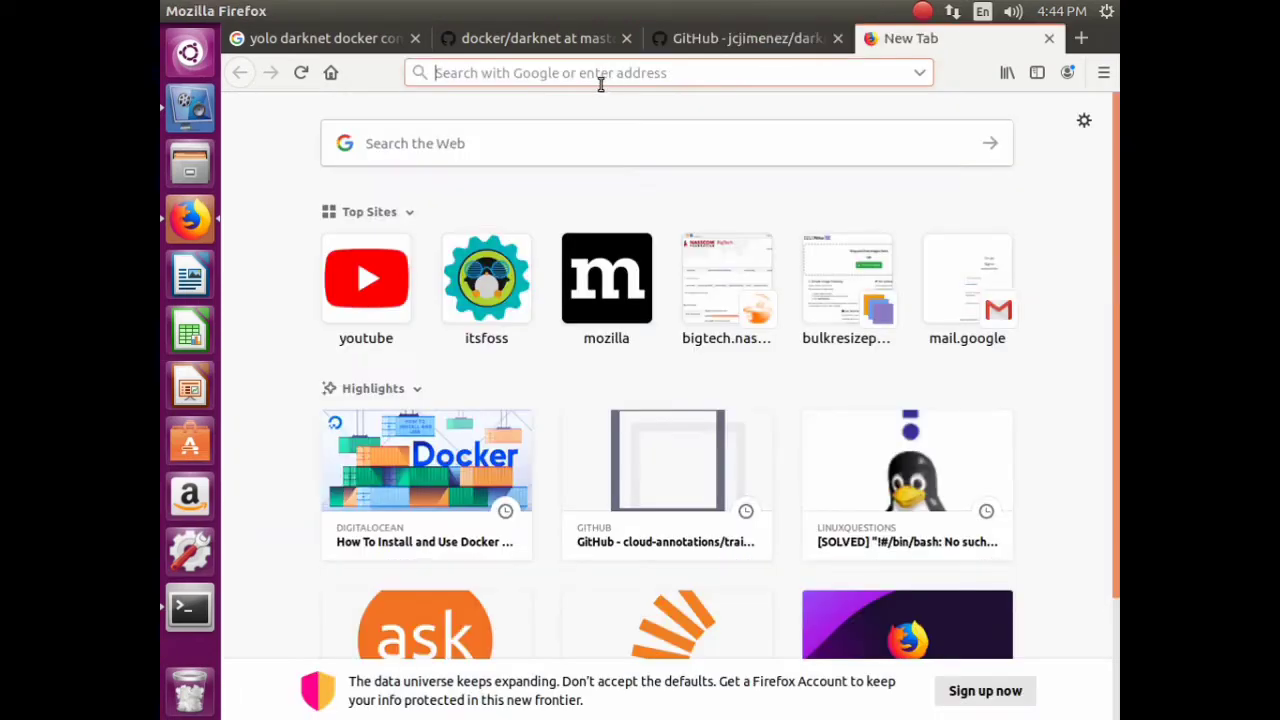
pyautogui.write('www.google.com')
pyautogui.press('Return')
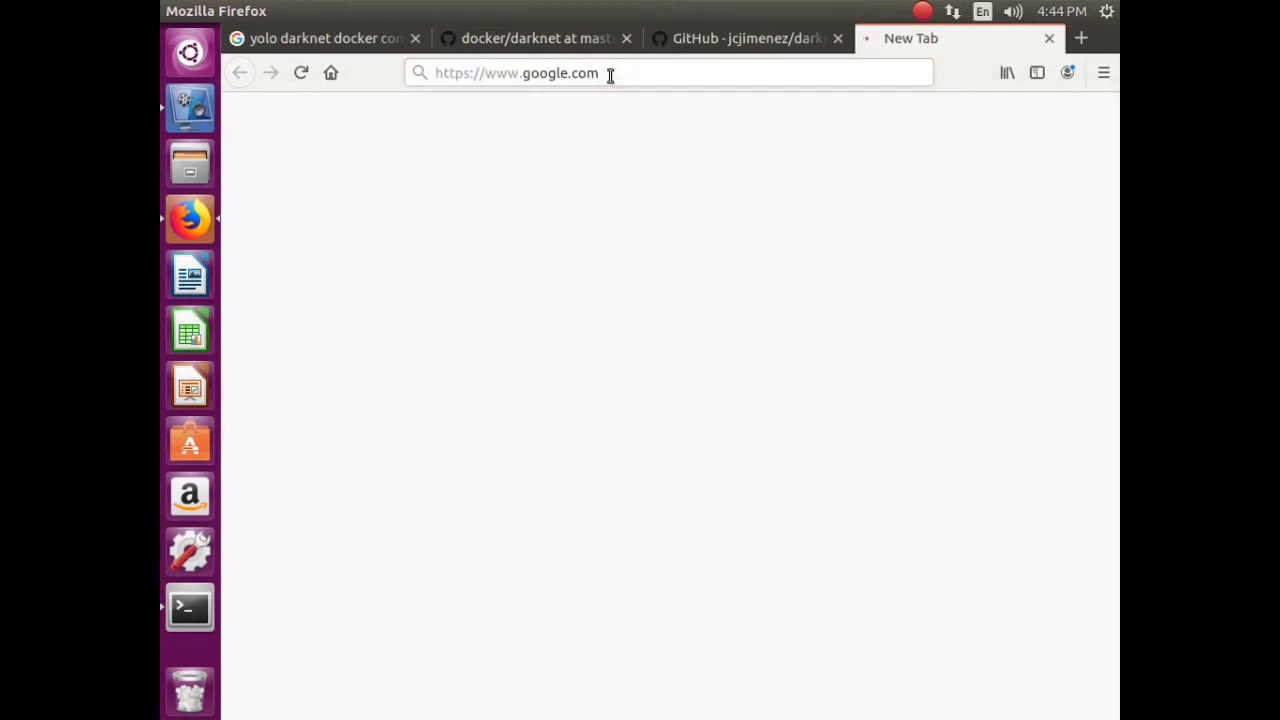
pyautogui.write('j')
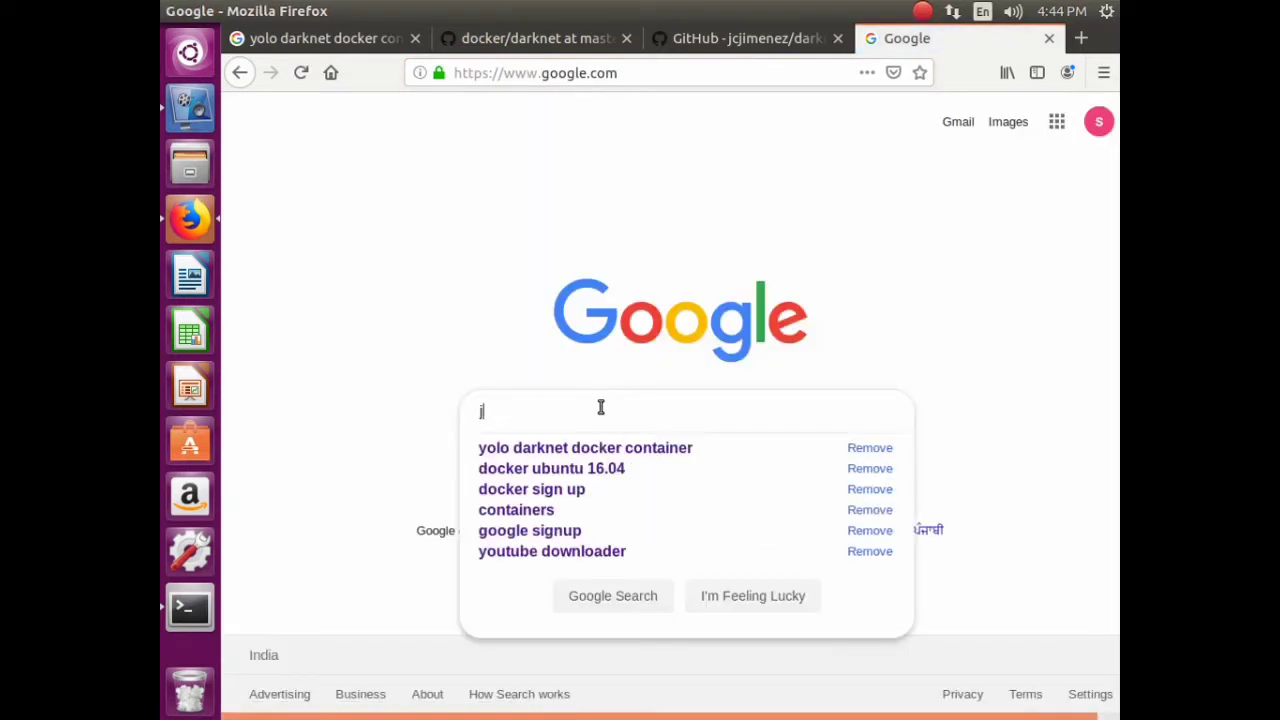
pyautogui.write('etson')
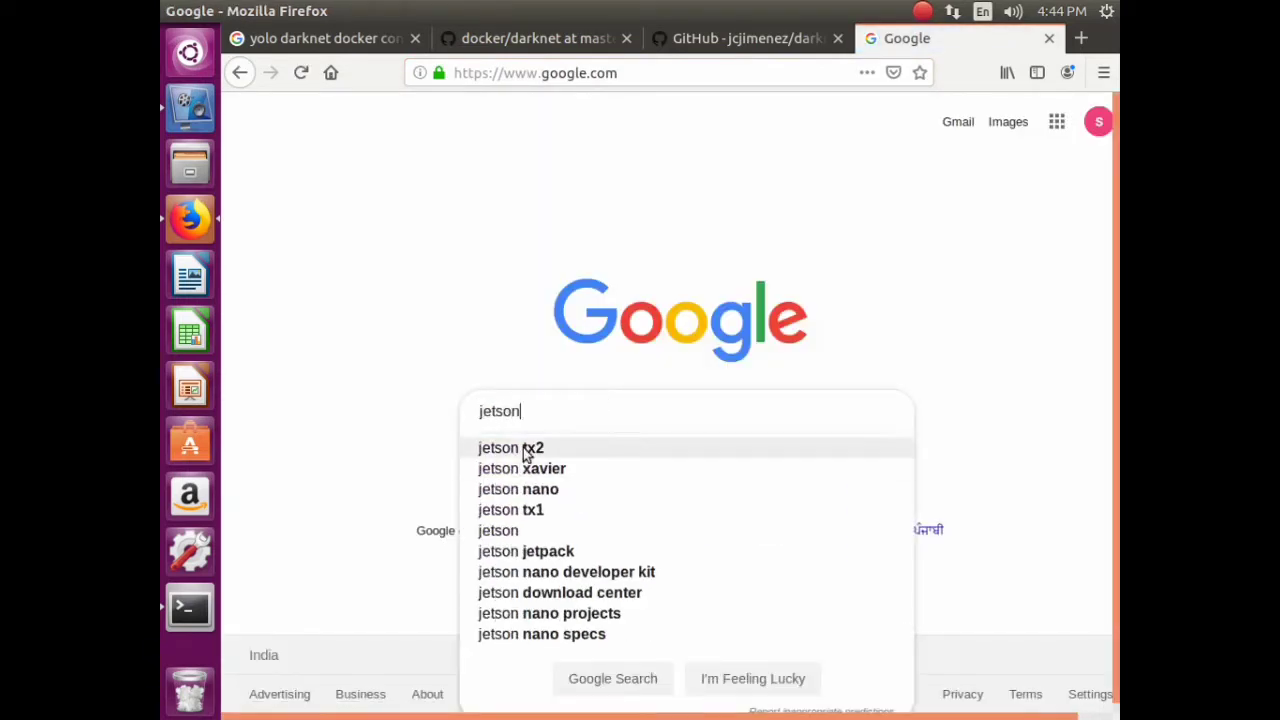
pyautogui.click(528, 450)
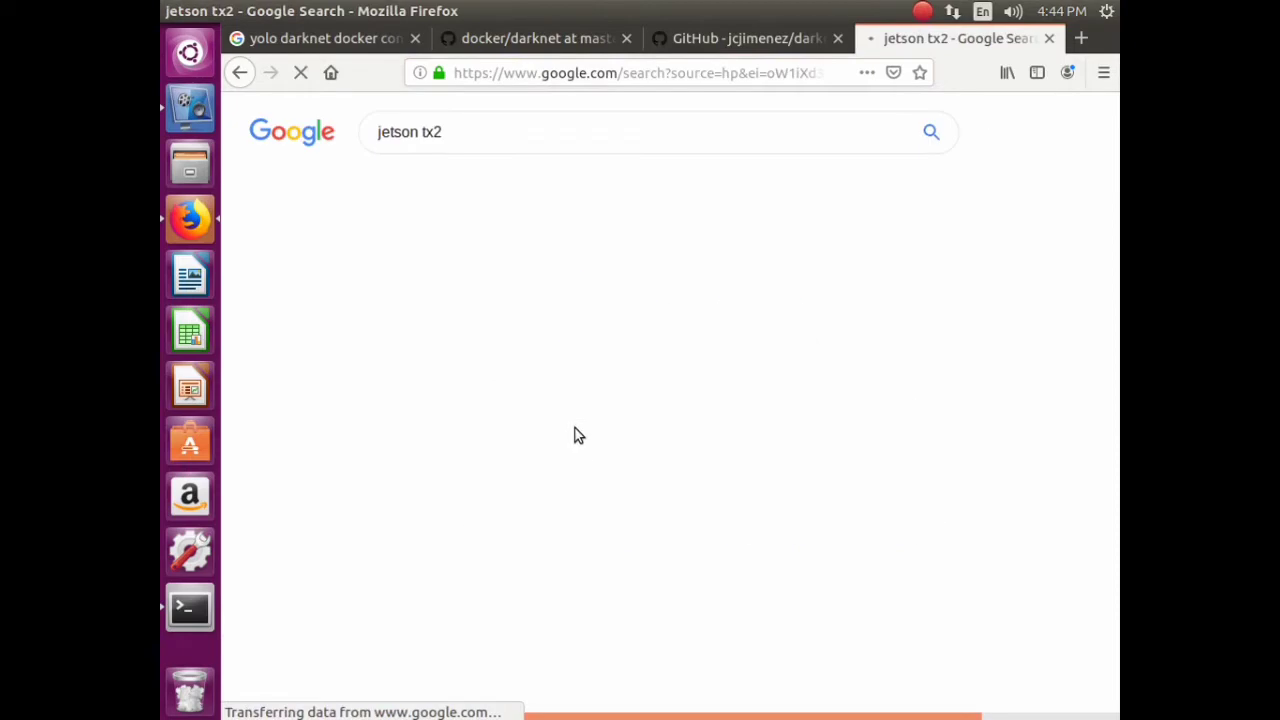
pyautogui.click(545, 268)
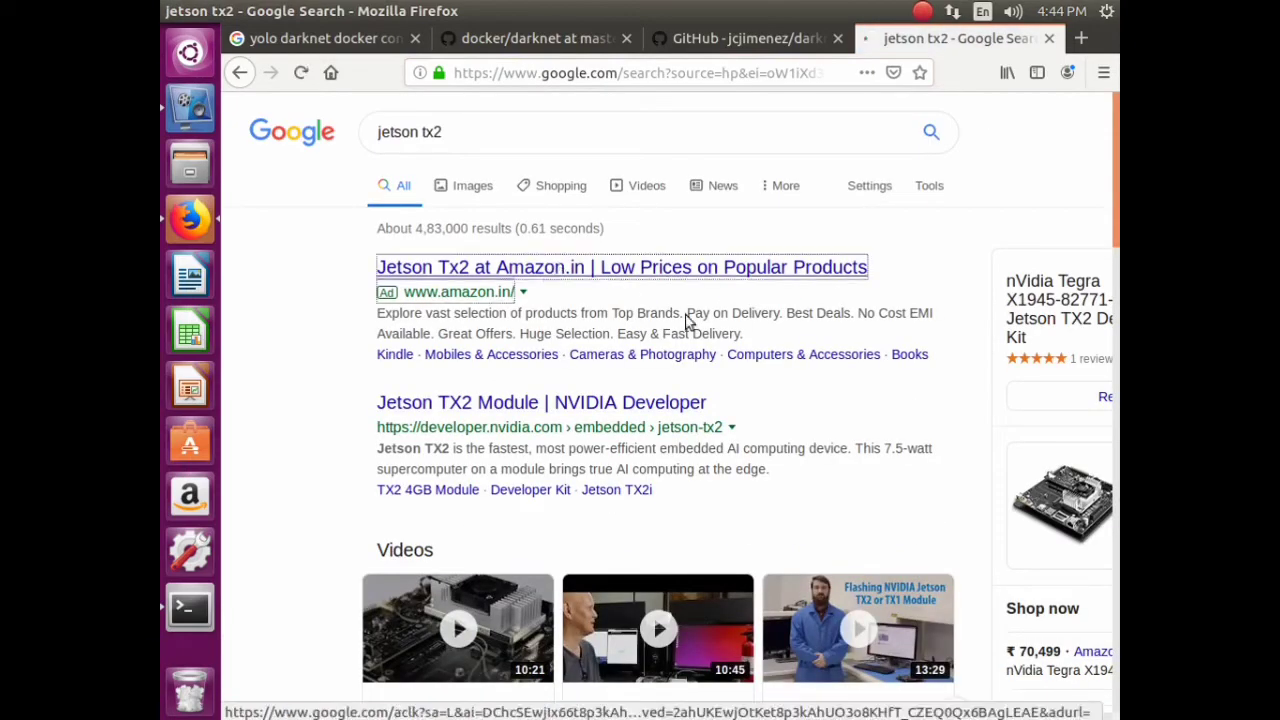
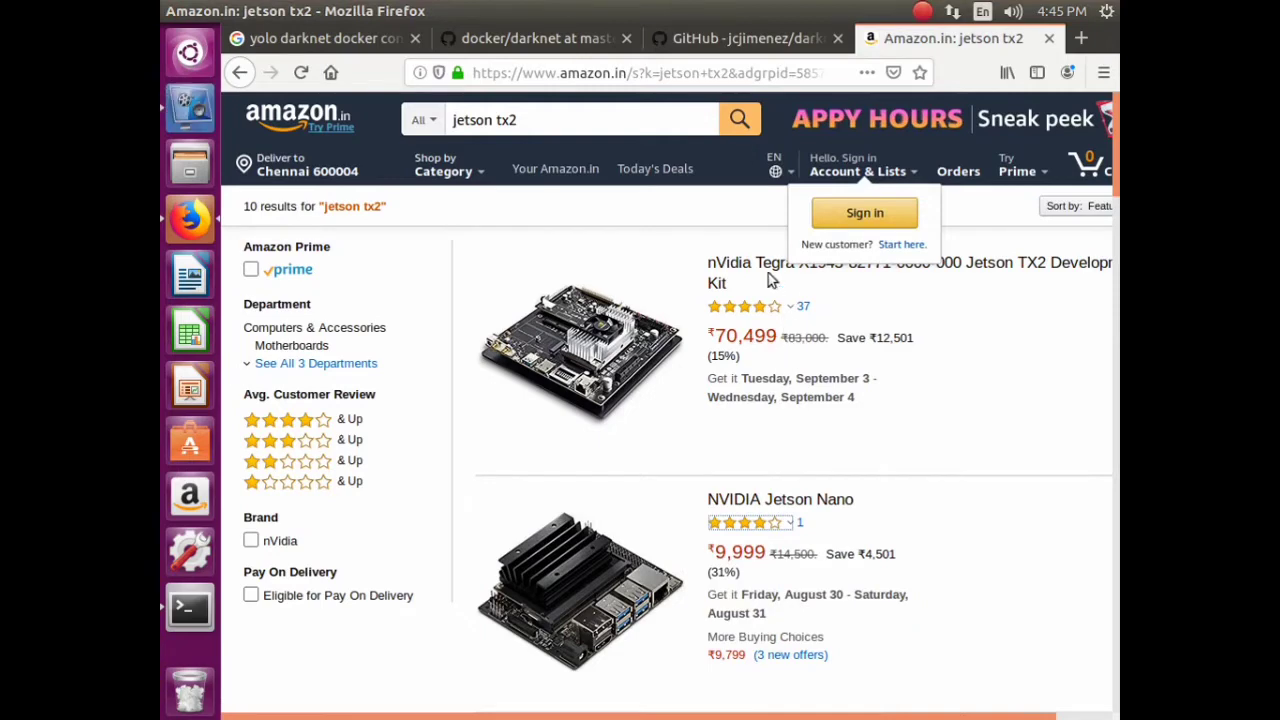
# - Go back to the yolo darknet Google results and open the Yolo-v3 housebw/darknet Docker Hub result in a new tab
pyautogui.click(745, 38)
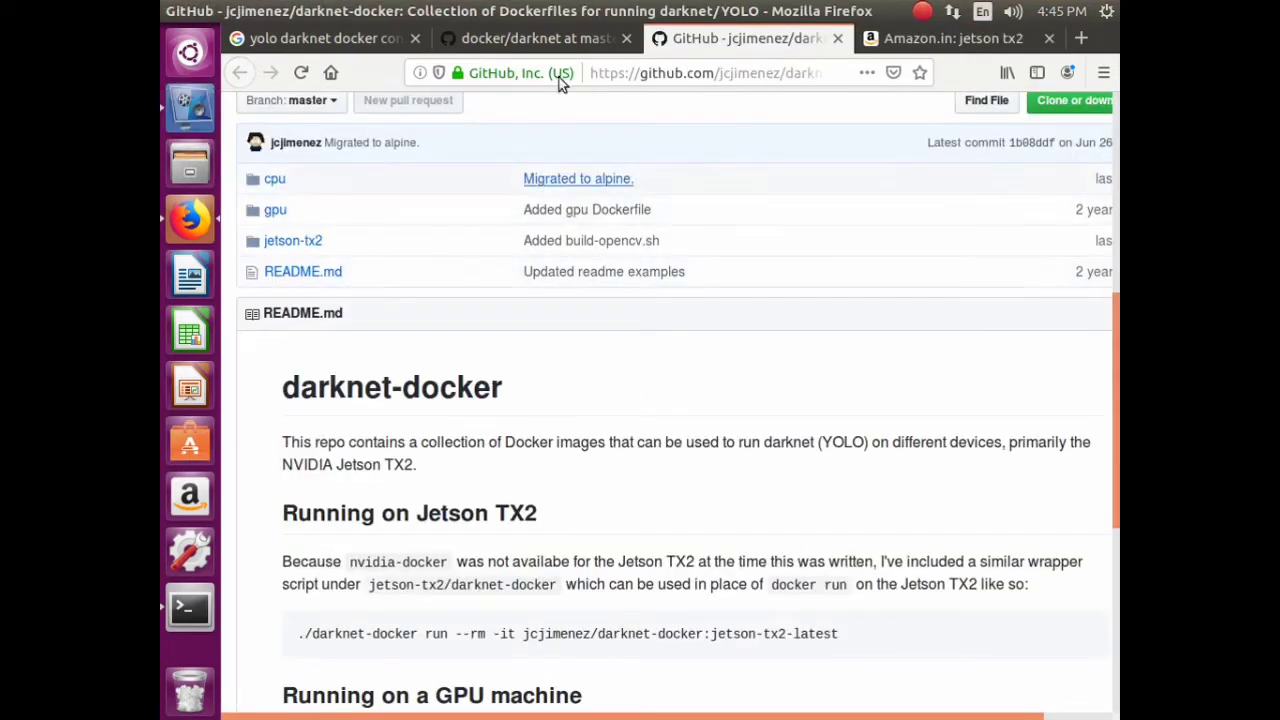
pyautogui.click(540, 40)
pyautogui.scroll(6, 428, 368)
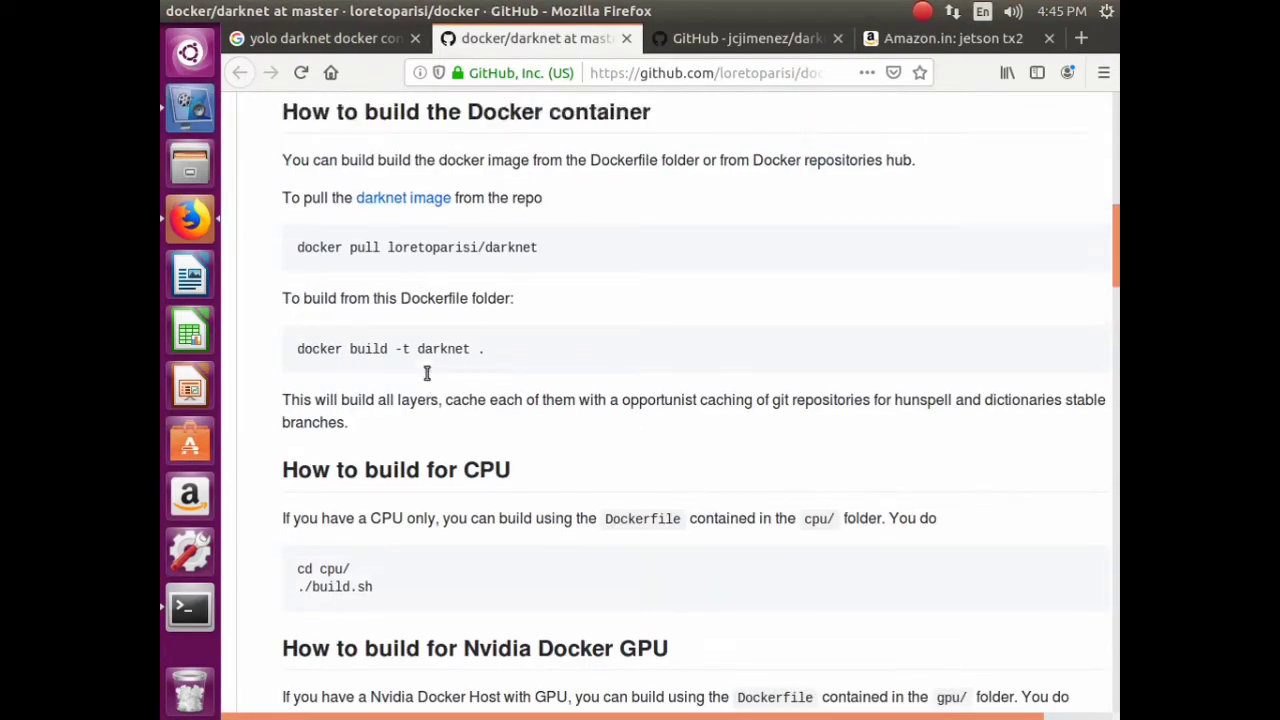
pyautogui.click(336, 40)
pyautogui.scroll(-4, 353, 404)
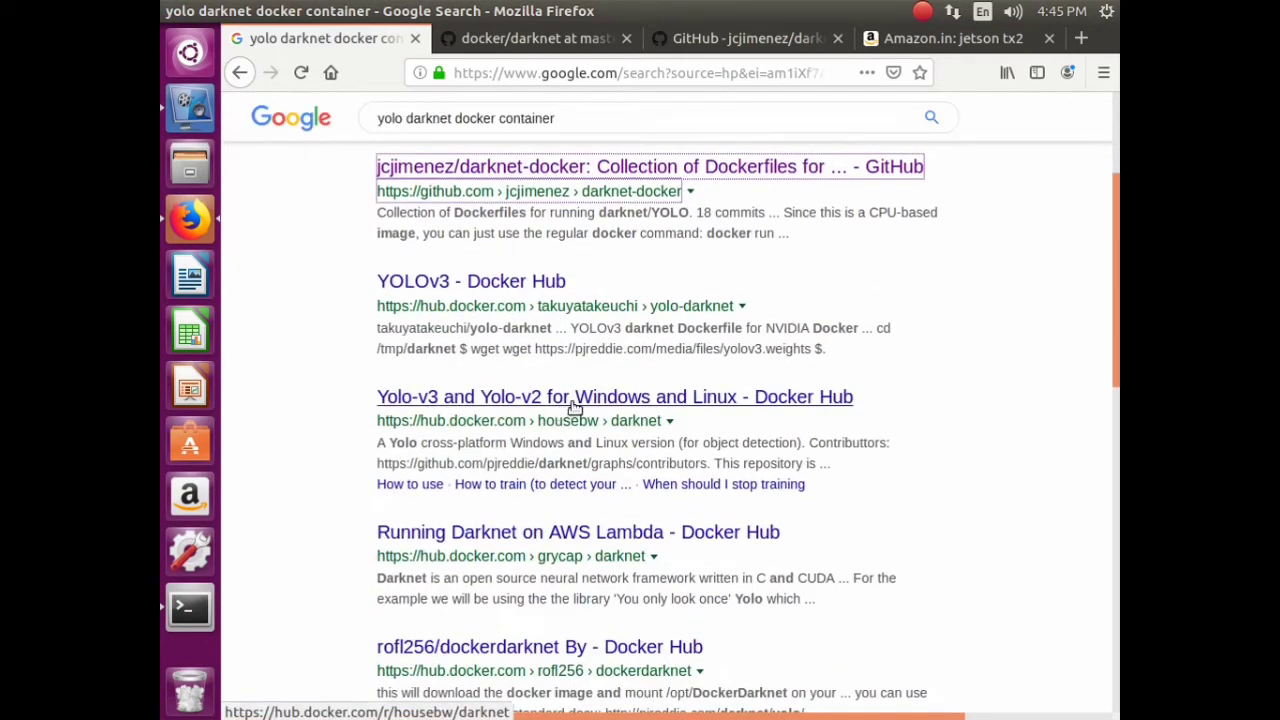
pyautogui.rightClick(590, 402)
pyautogui.click(615, 414)
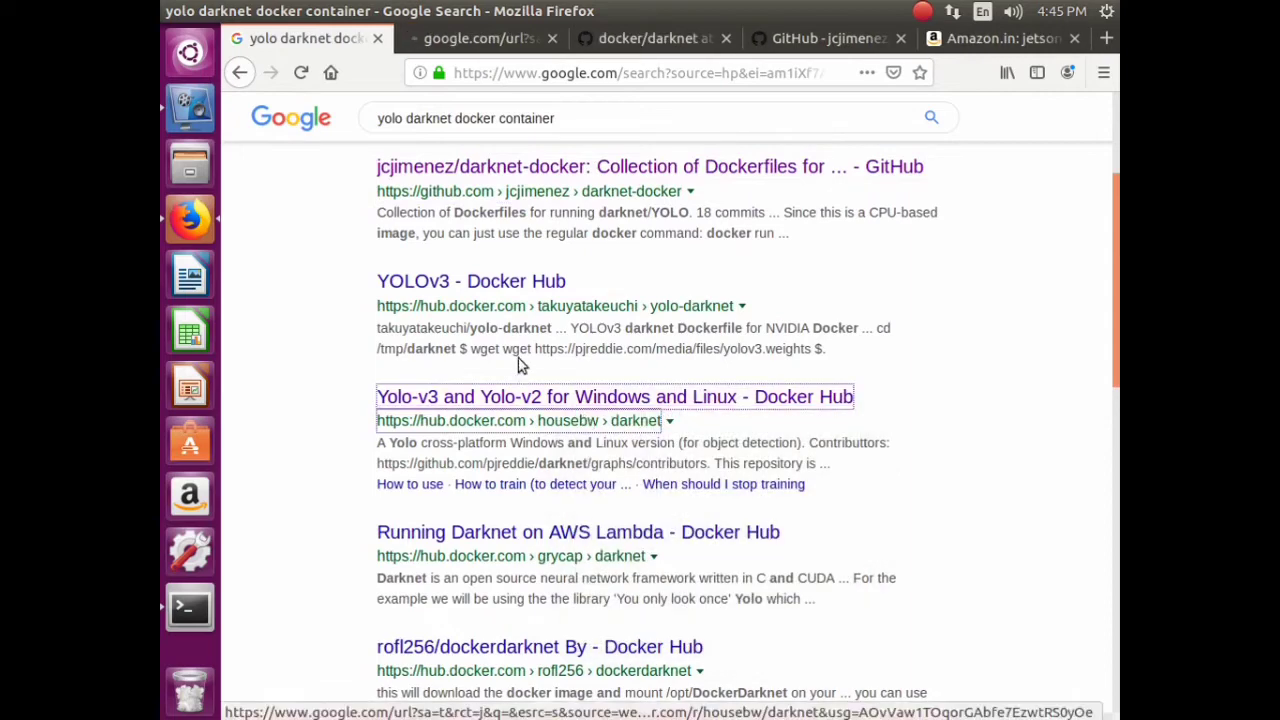
pyautogui.click(470, 38)
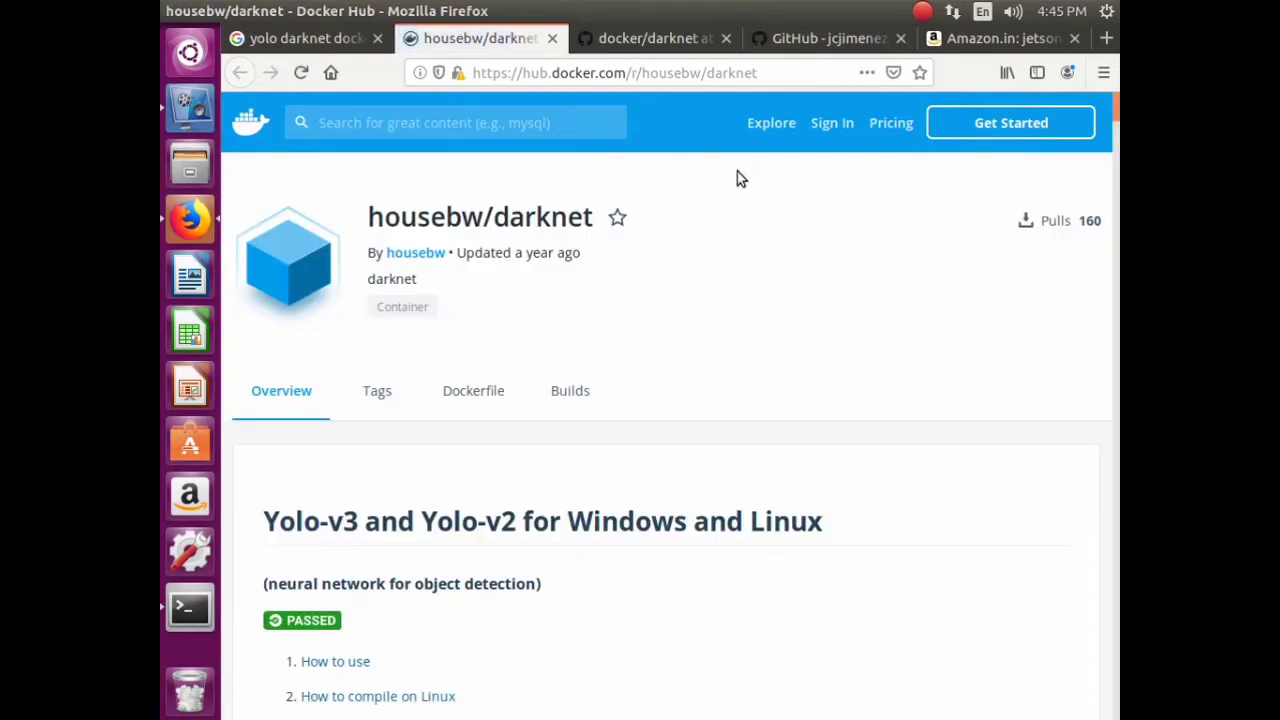
pyautogui.scroll(-10, 908, 360)
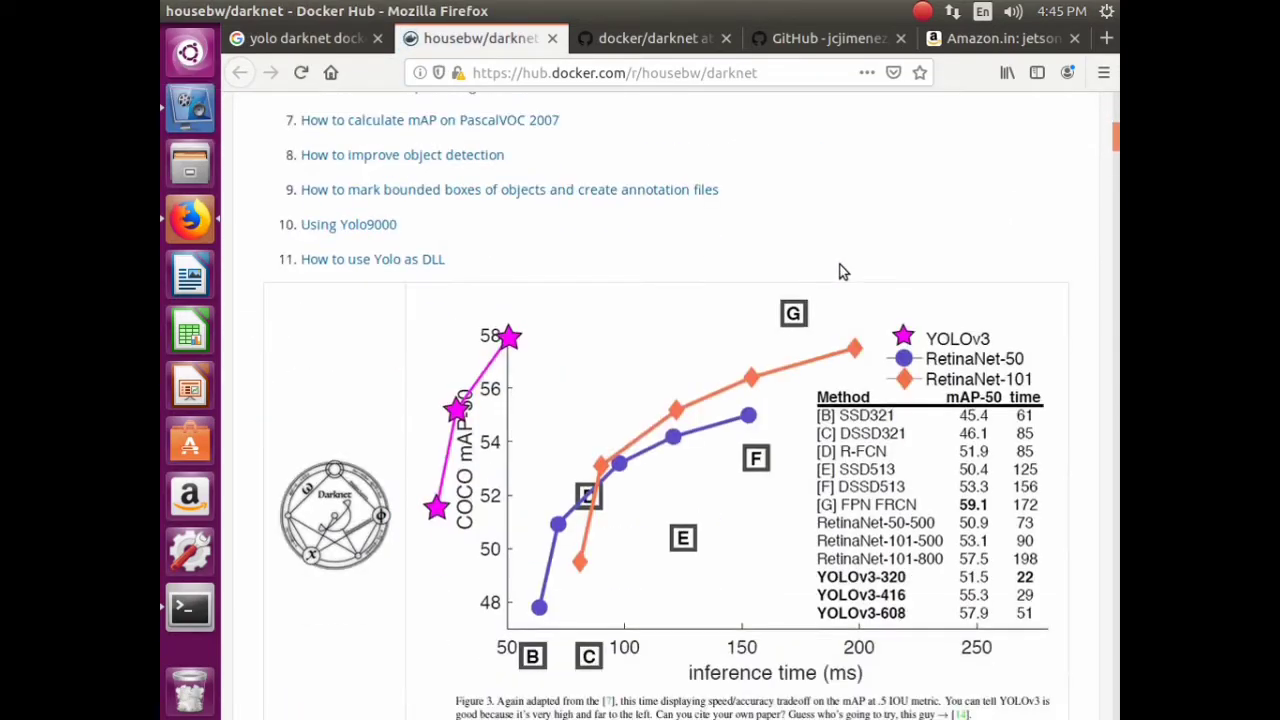
pyautogui.scroll(10, 845, 266)
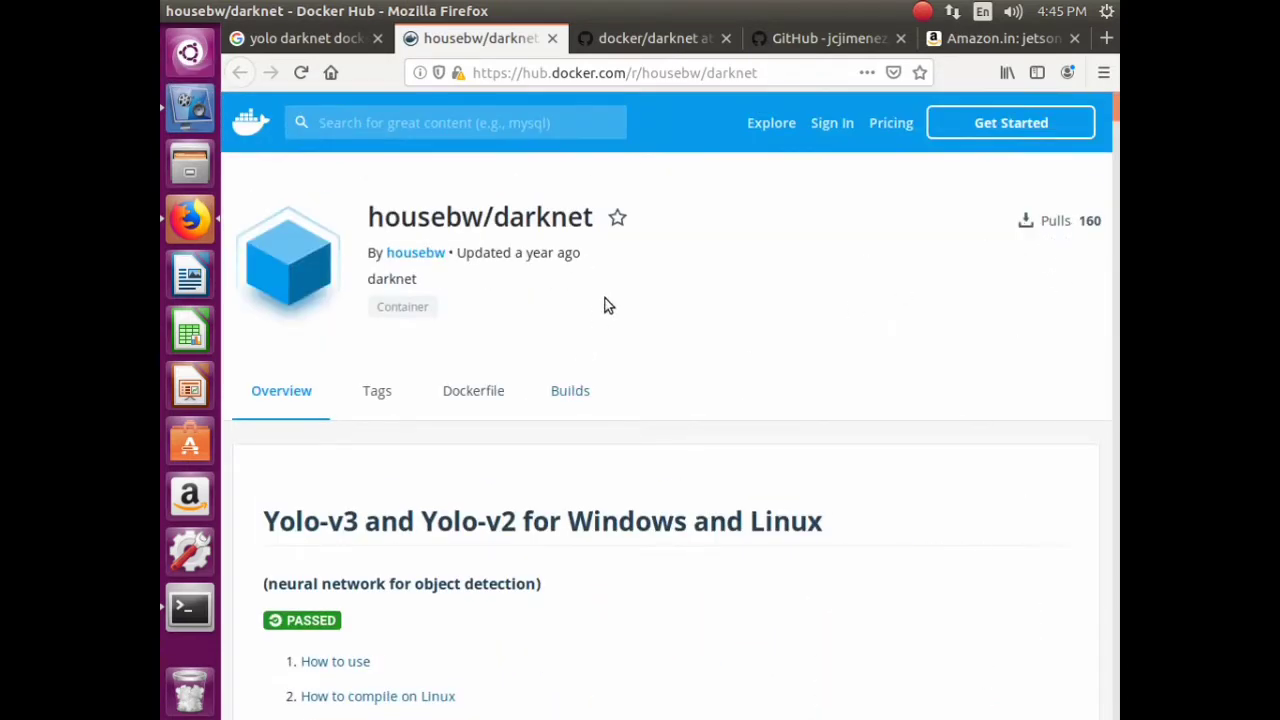
pyautogui.scroll(-15, 610, 296)
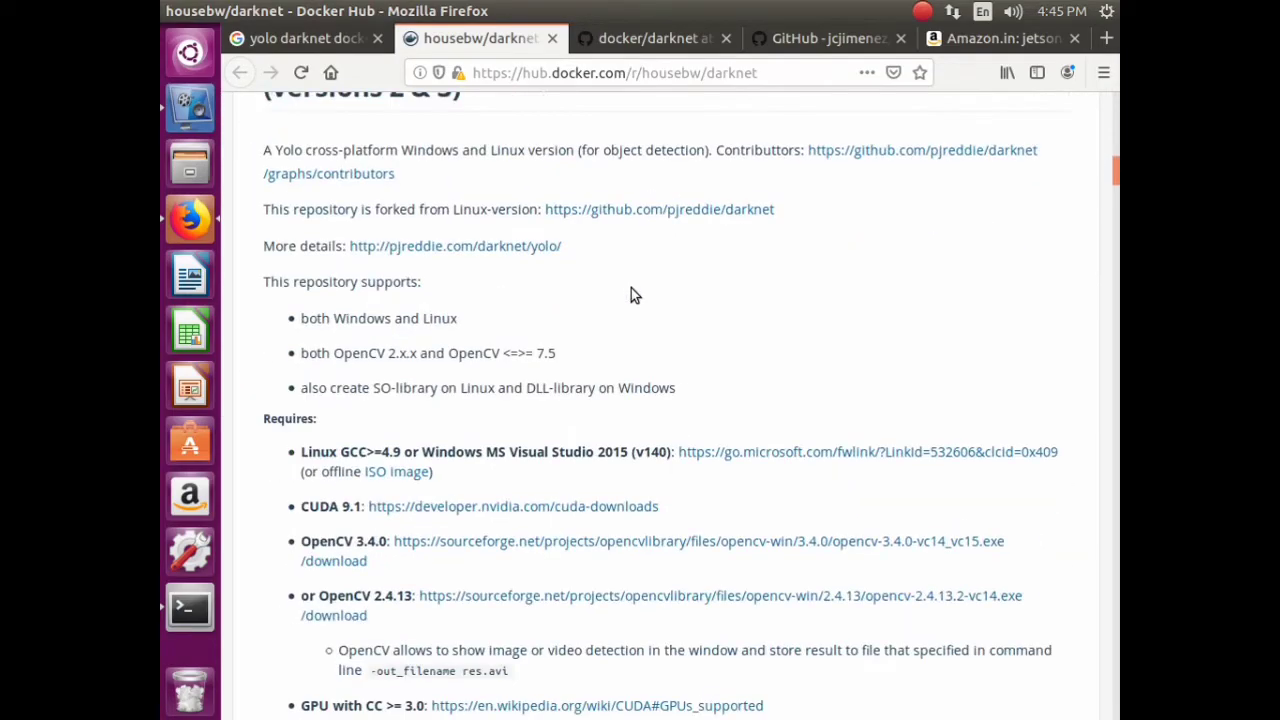
pyautogui.scroll(-10, 640, 296)
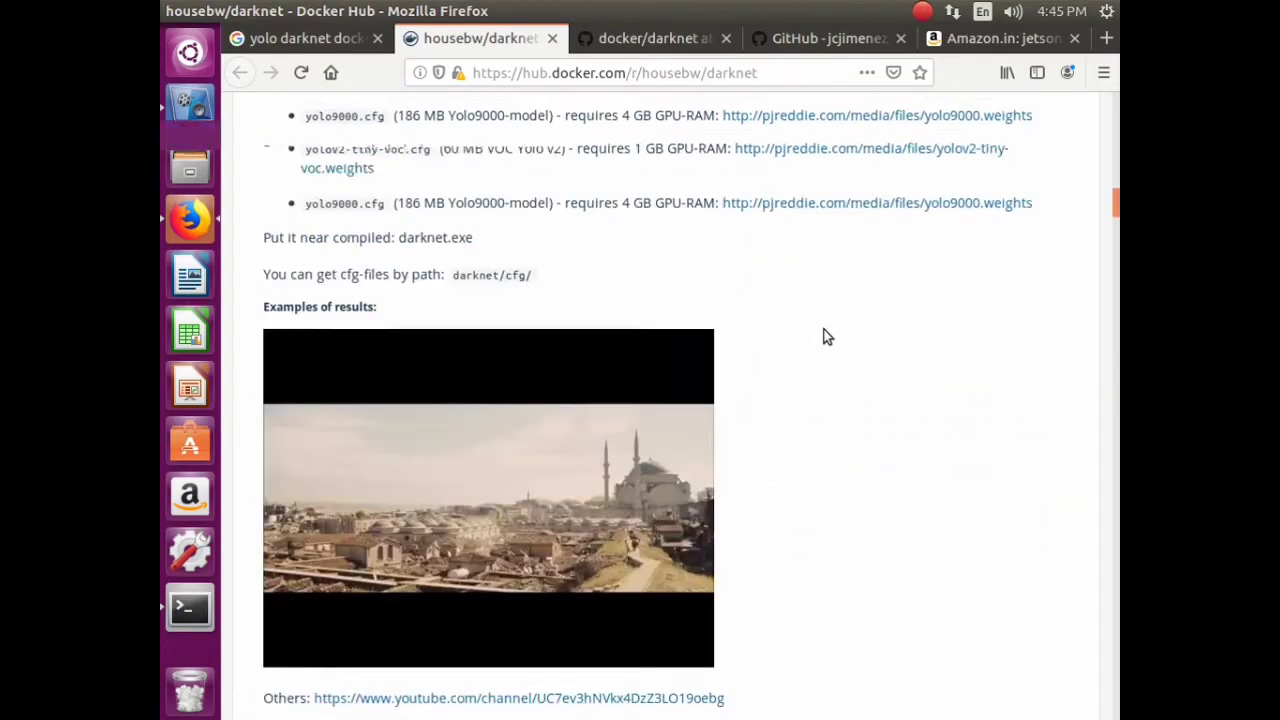
pyautogui.scroll(20, 830, 335)
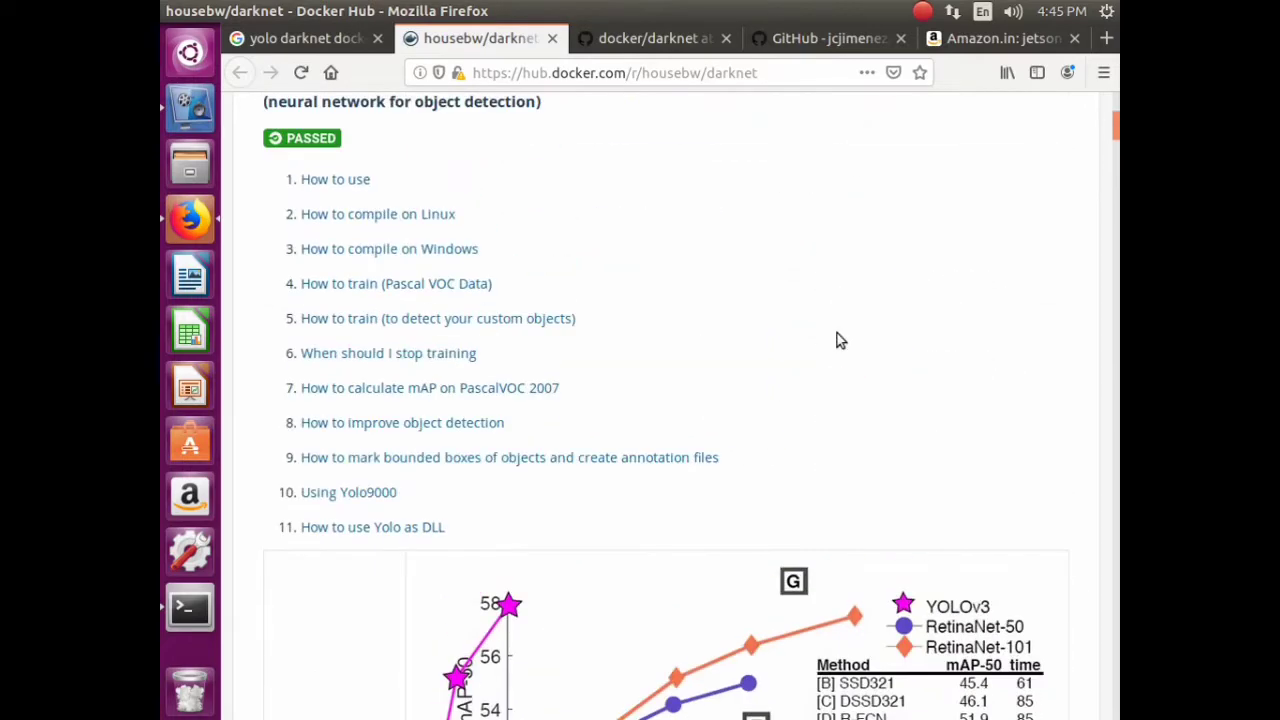
pyautogui.scroll(5, 838, 334)
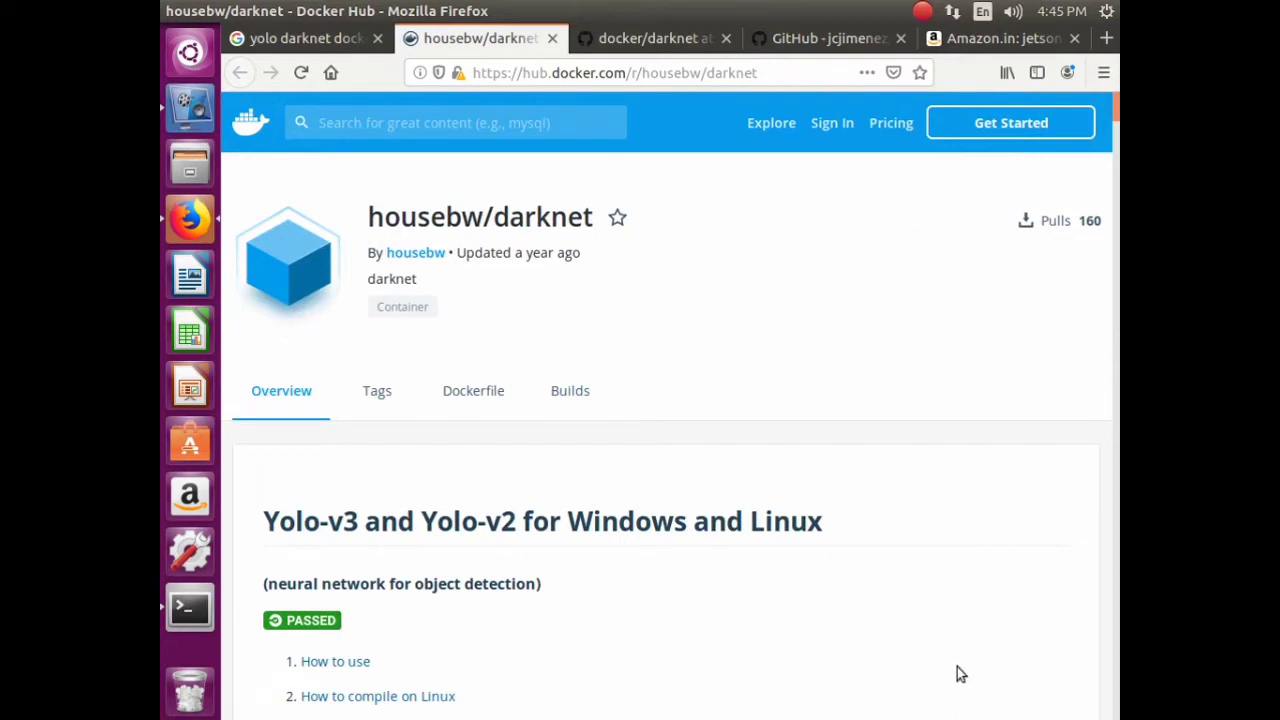
# - Sign in to Docker Hub with the Docker ID and password, and save the login in Firefox
pyautogui.click(834, 124)
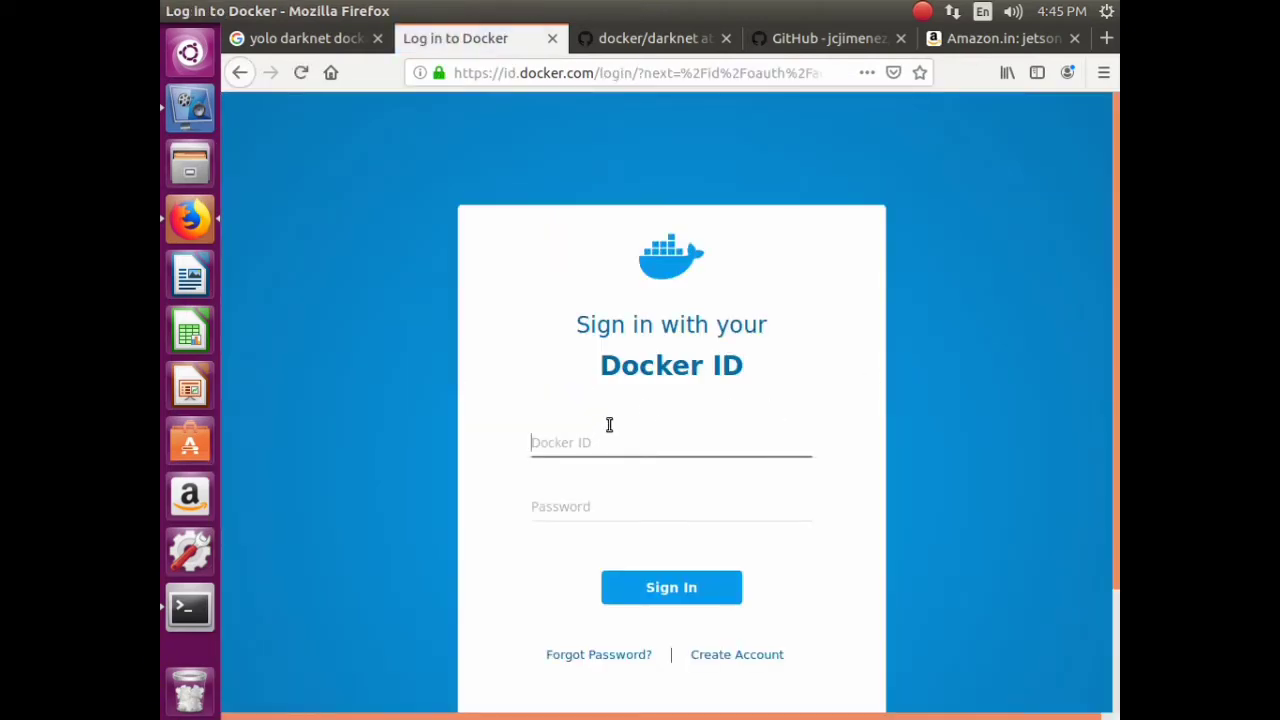
pyautogui.write('saktheeswarandockerforsemin')
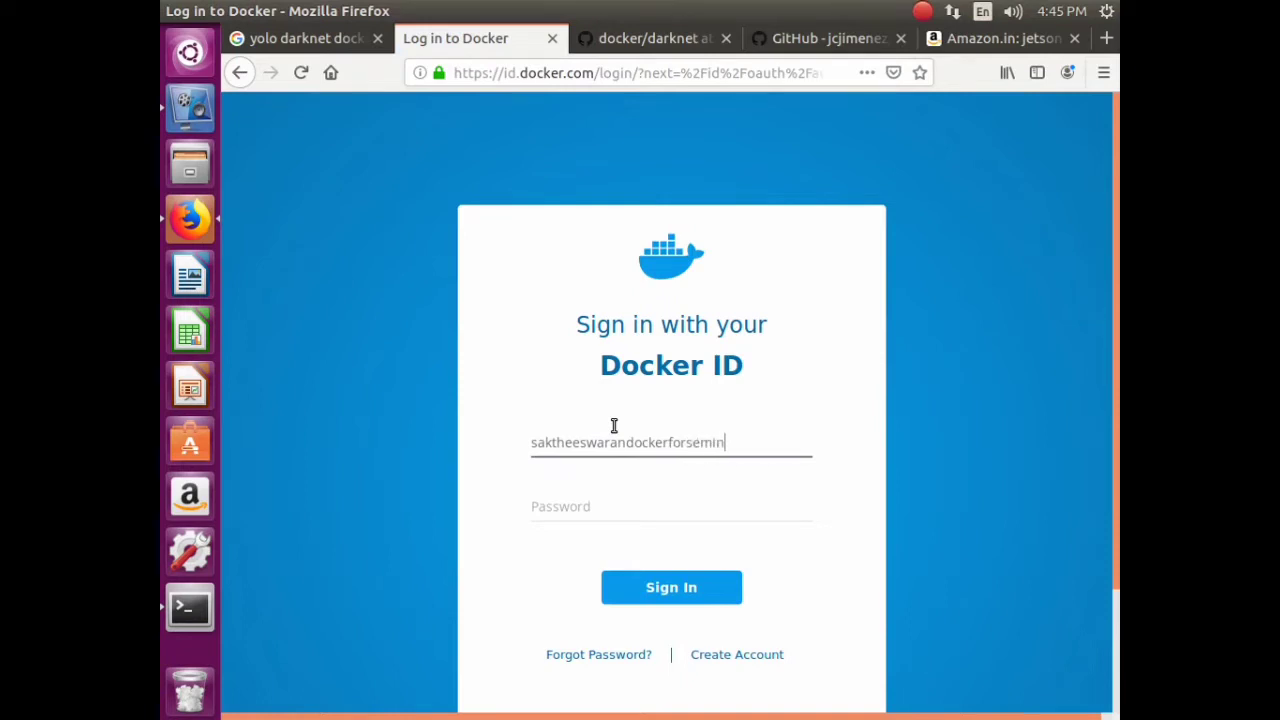
pyautogui.write('ar')
pyautogui.press('Tab')
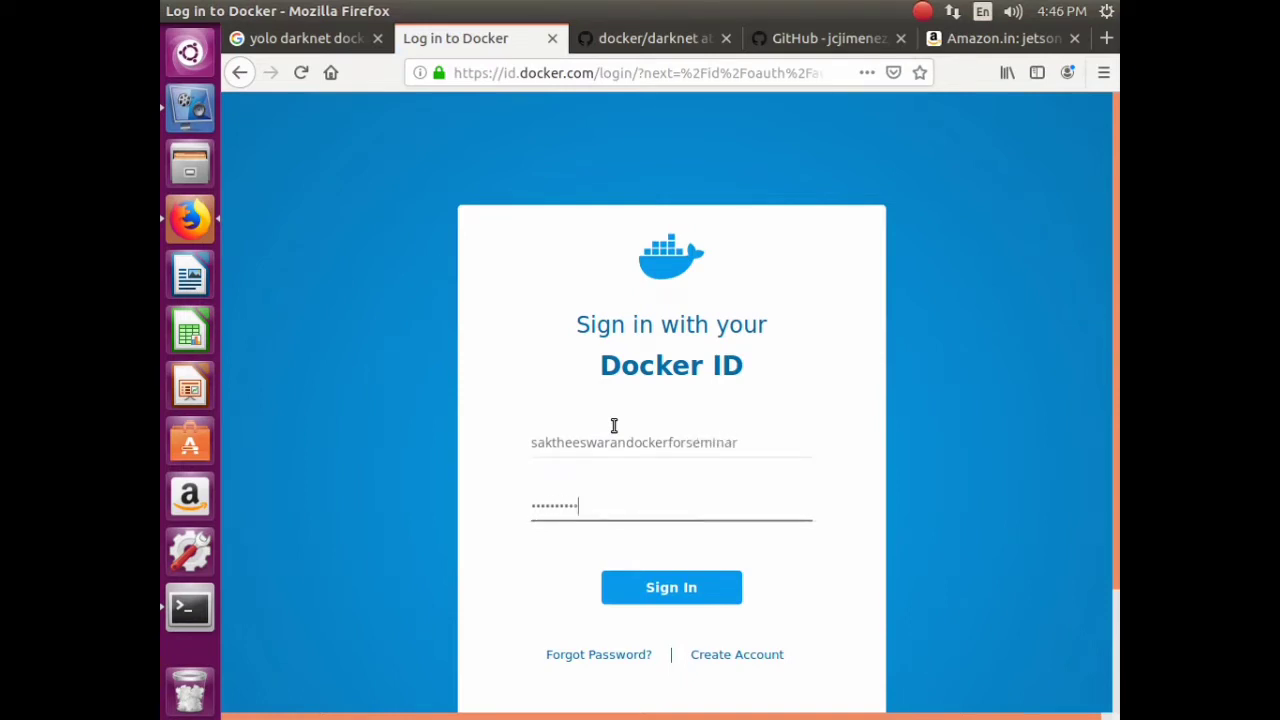
pyautogui.write('1')
pyautogui.press('Return')
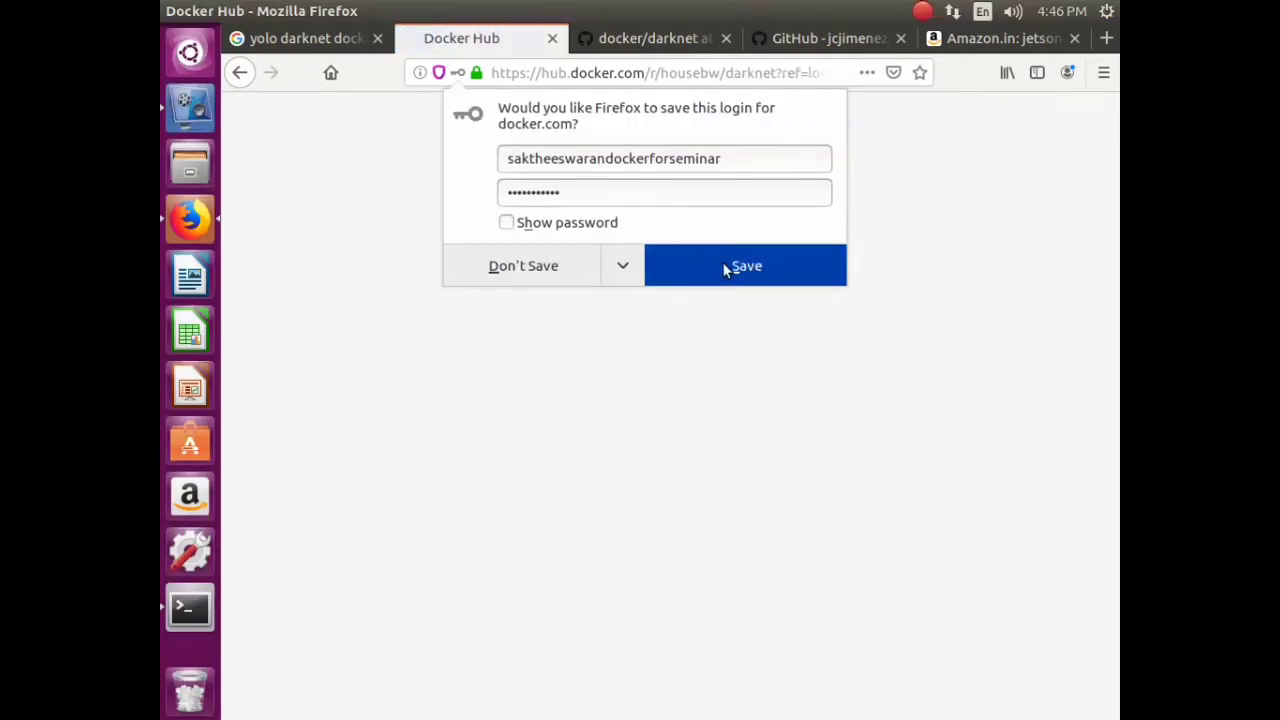
pyautogui.click(724, 264)
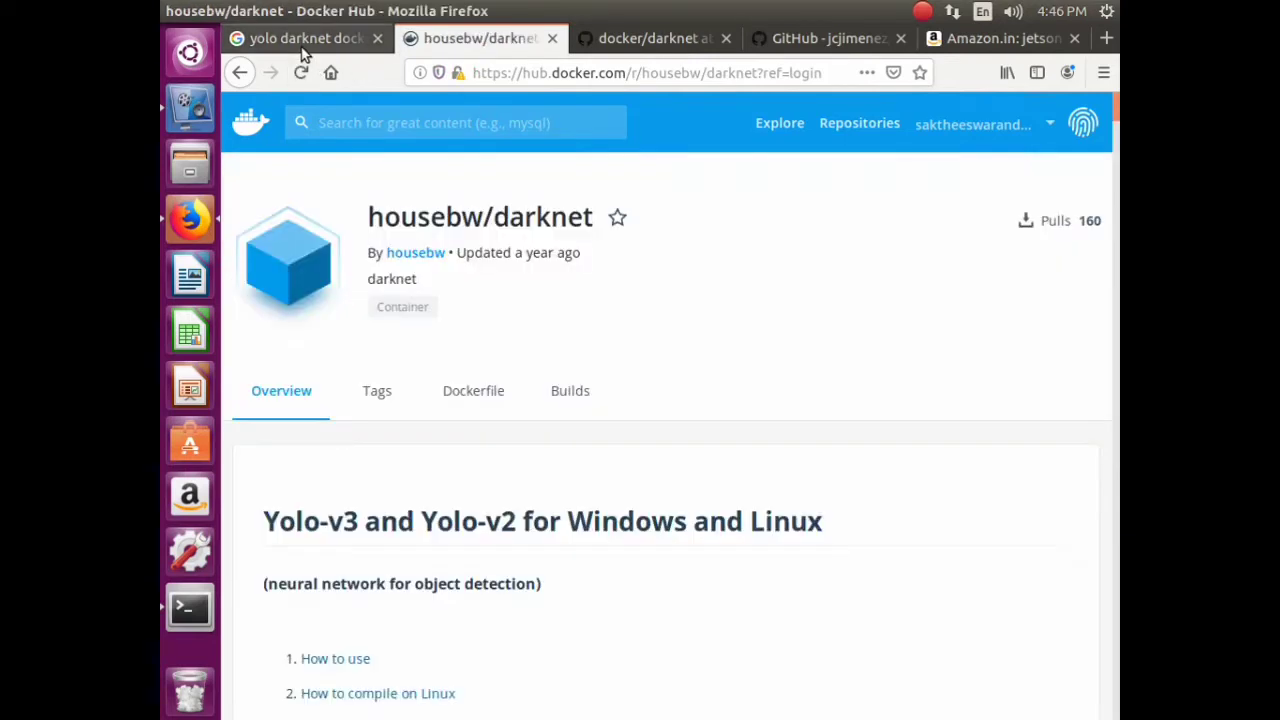
# - Scroll through the housebw/darknet overview and jump to its How to use section
pyautogui.scroll(-4, 866, 372)
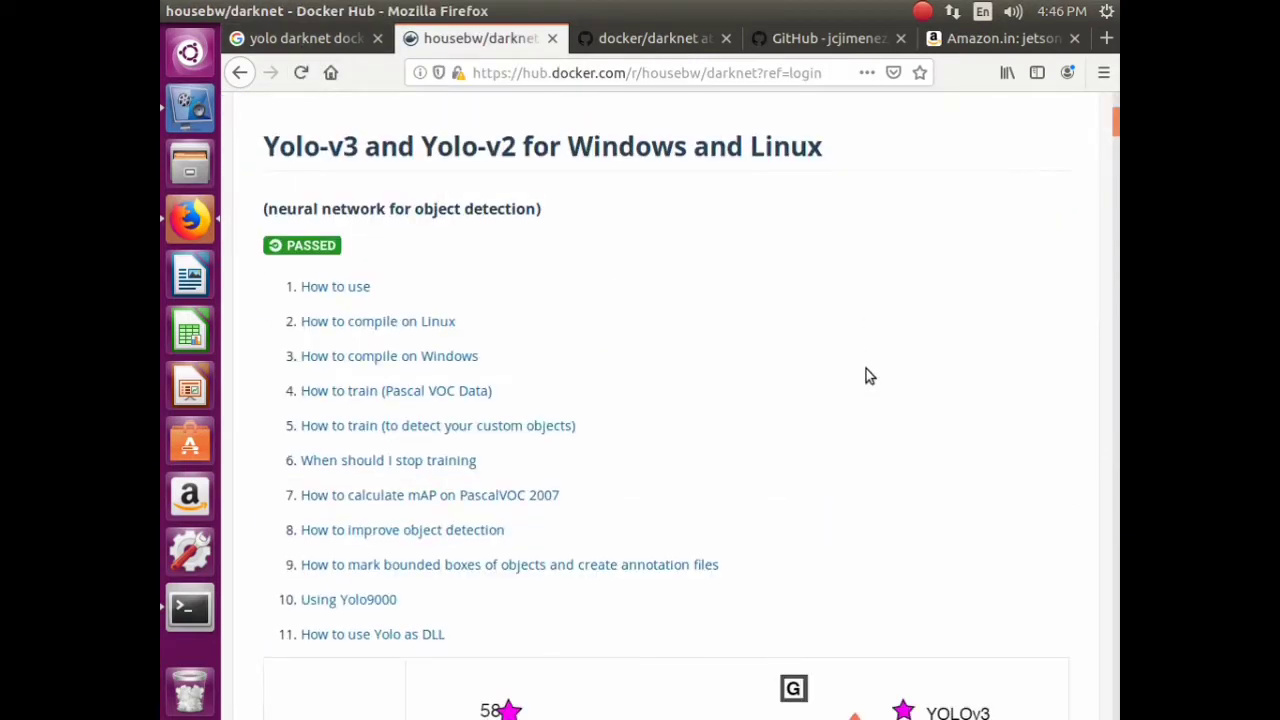
pyautogui.scroll(3, 866, 372)
pyautogui.scroll(-13, 860, 368)
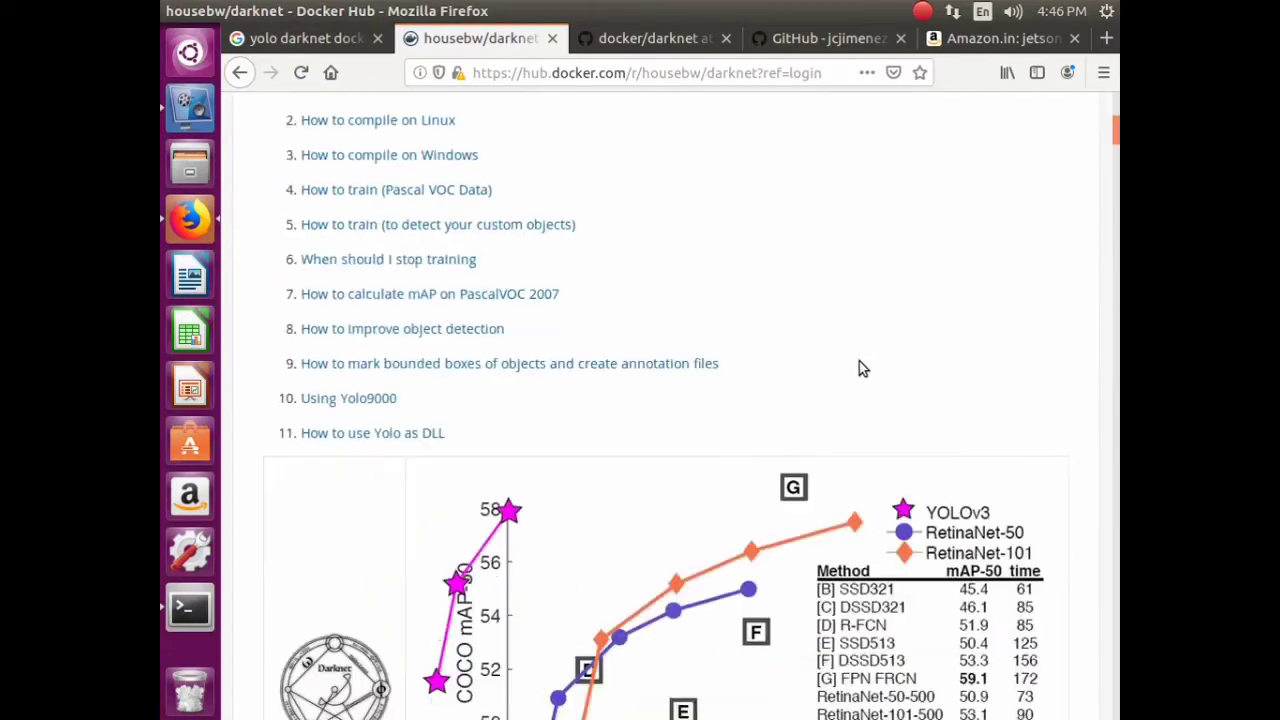
pyautogui.scroll(3, 857, 362)
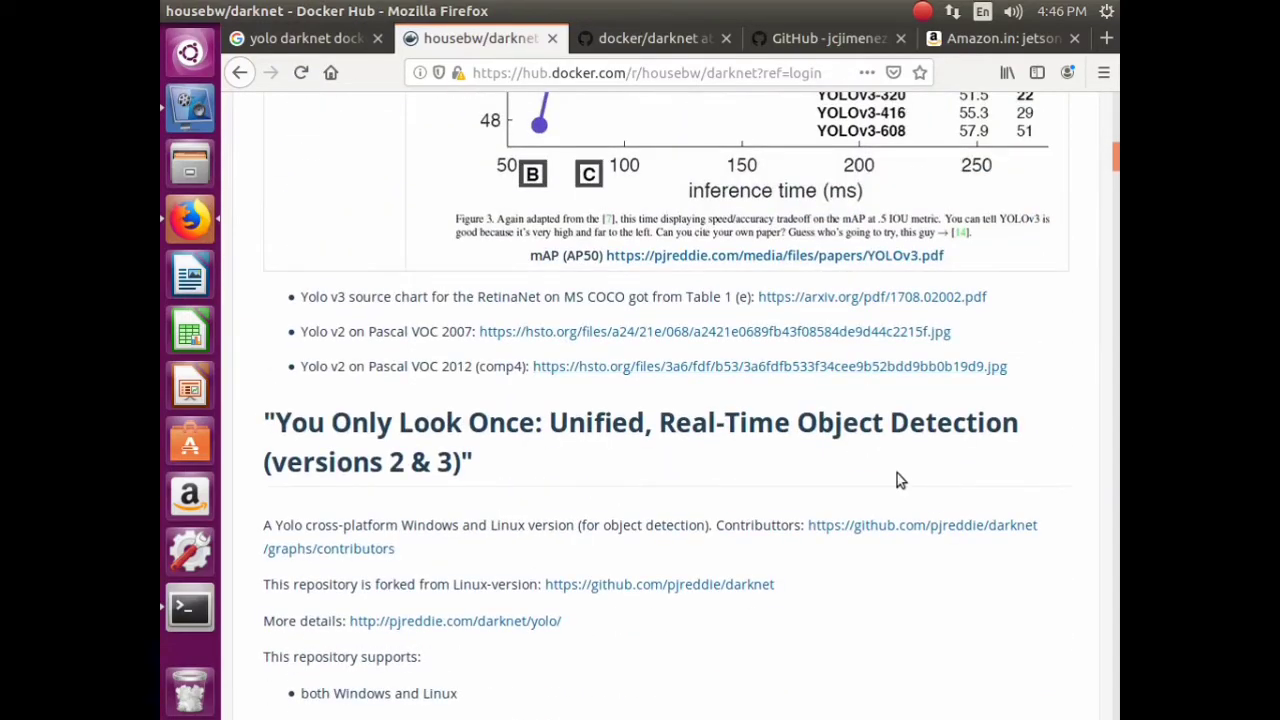
pyautogui.scroll(5, 893, 463)
pyautogui.scroll(-9, 899, 462)
pyautogui.scroll(-5, 896, 462)
pyautogui.scroll(-5, 898, 459)
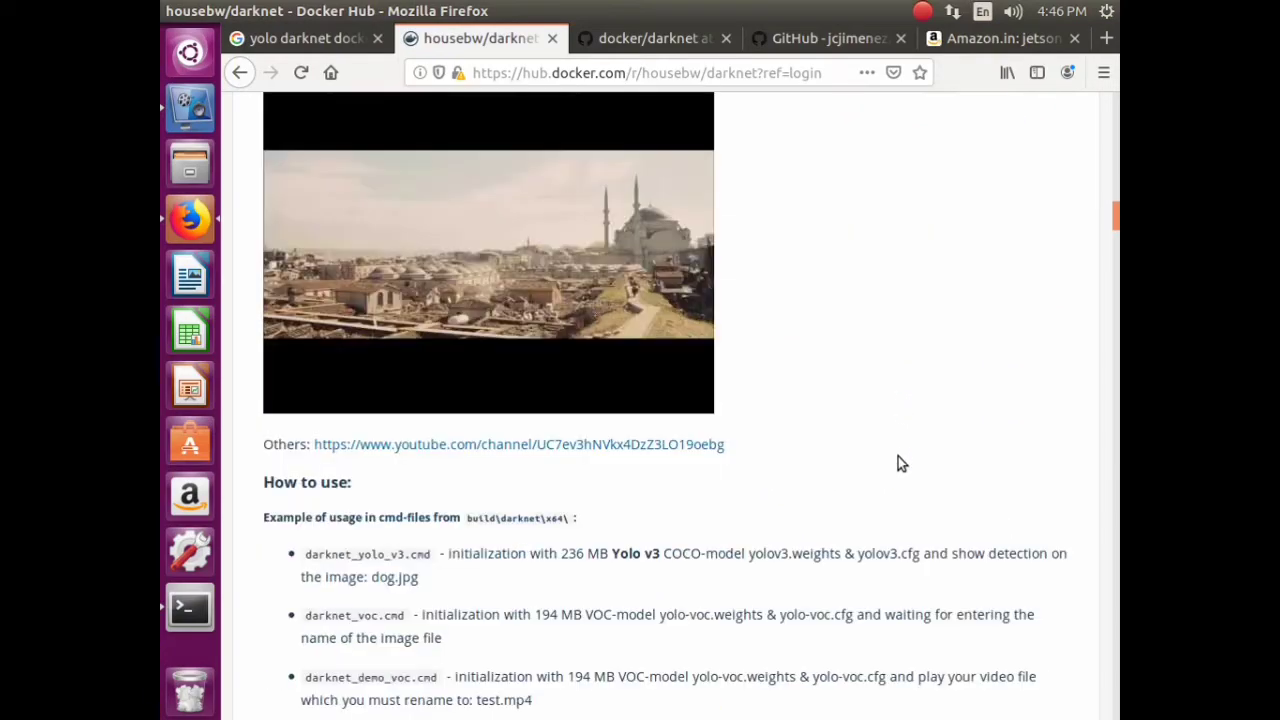
pyautogui.scroll(-10, 898, 450)
pyautogui.scroll(-2, 896, 453)
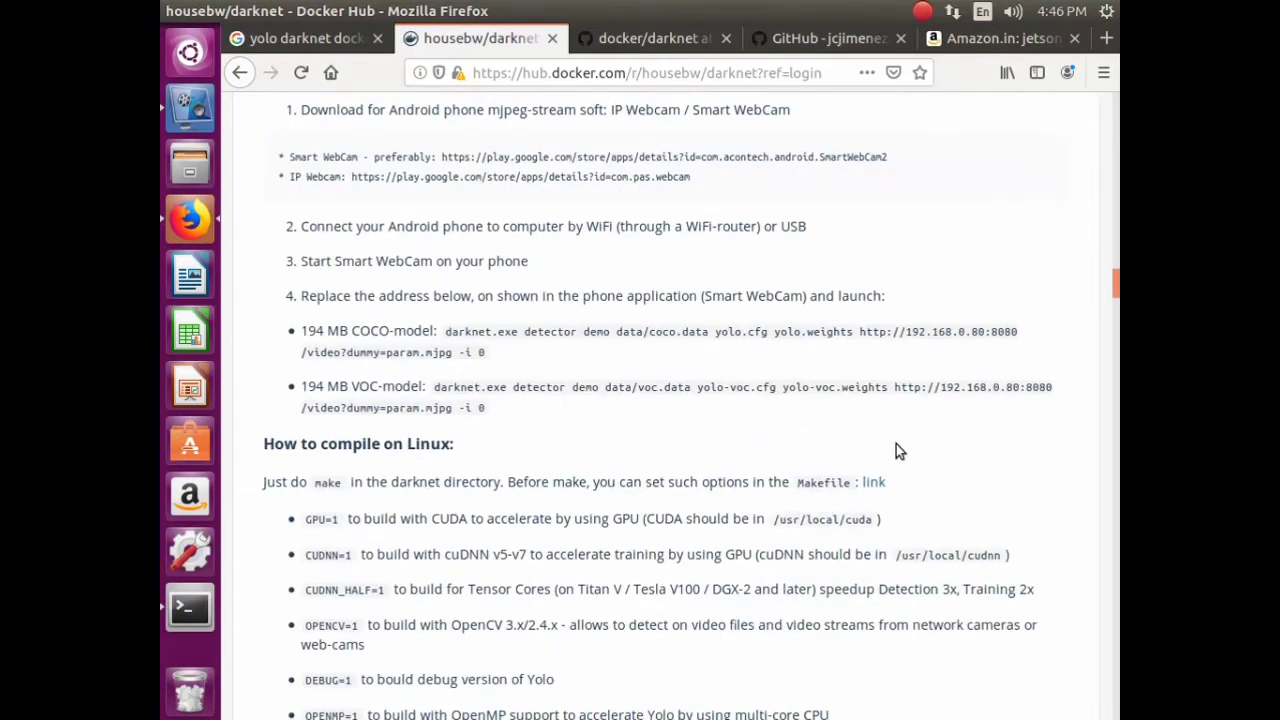
pyautogui.scroll(20, 899, 403)
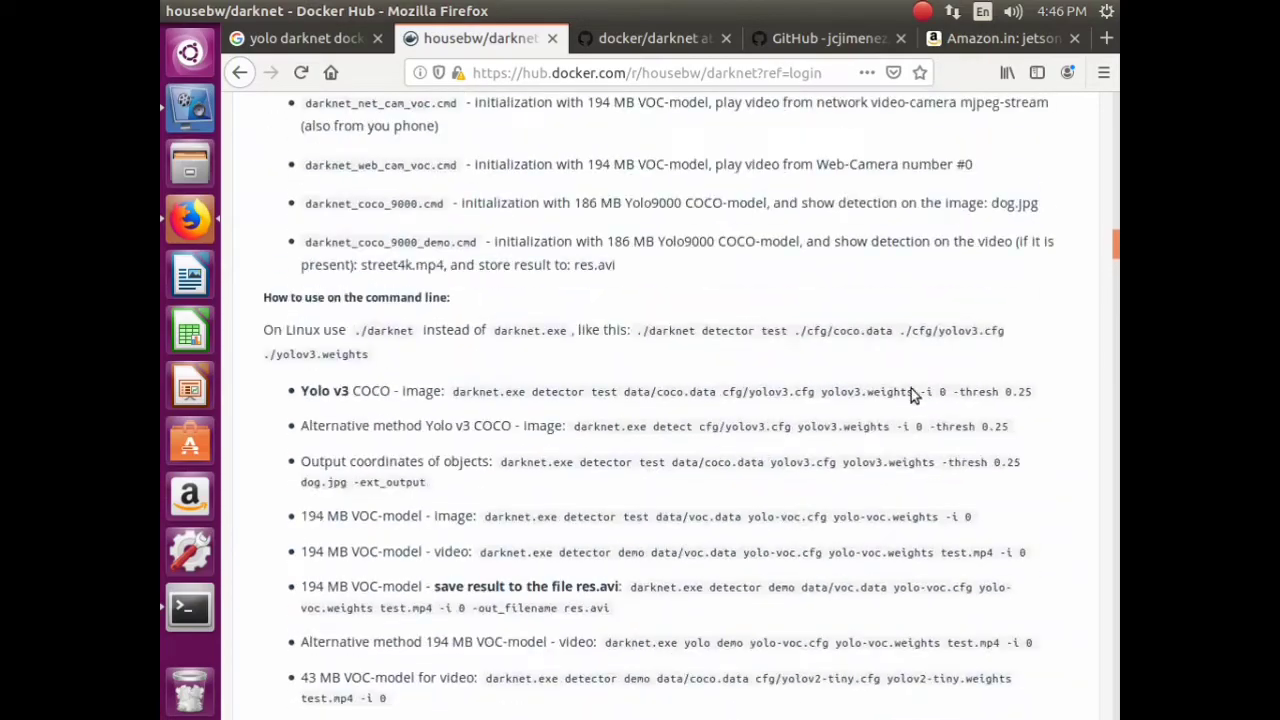
pyautogui.scroll(20, 912, 370)
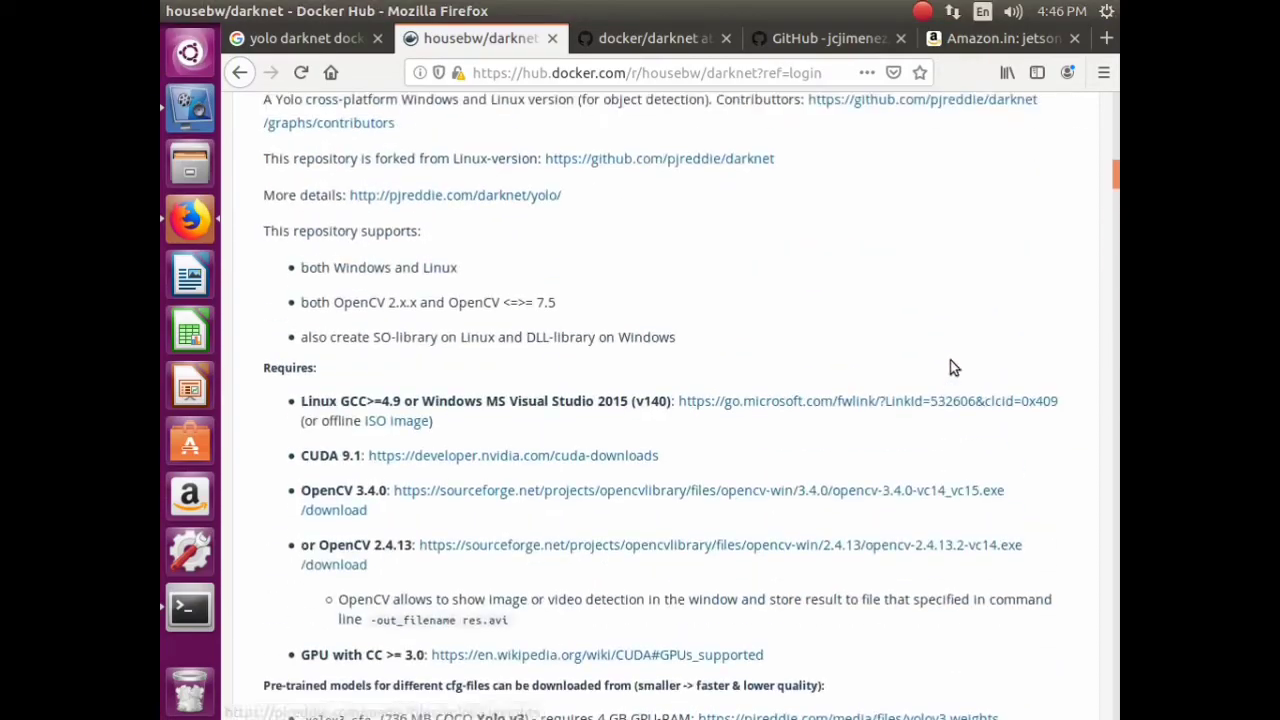
pyautogui.scroll(15, 951, 365)
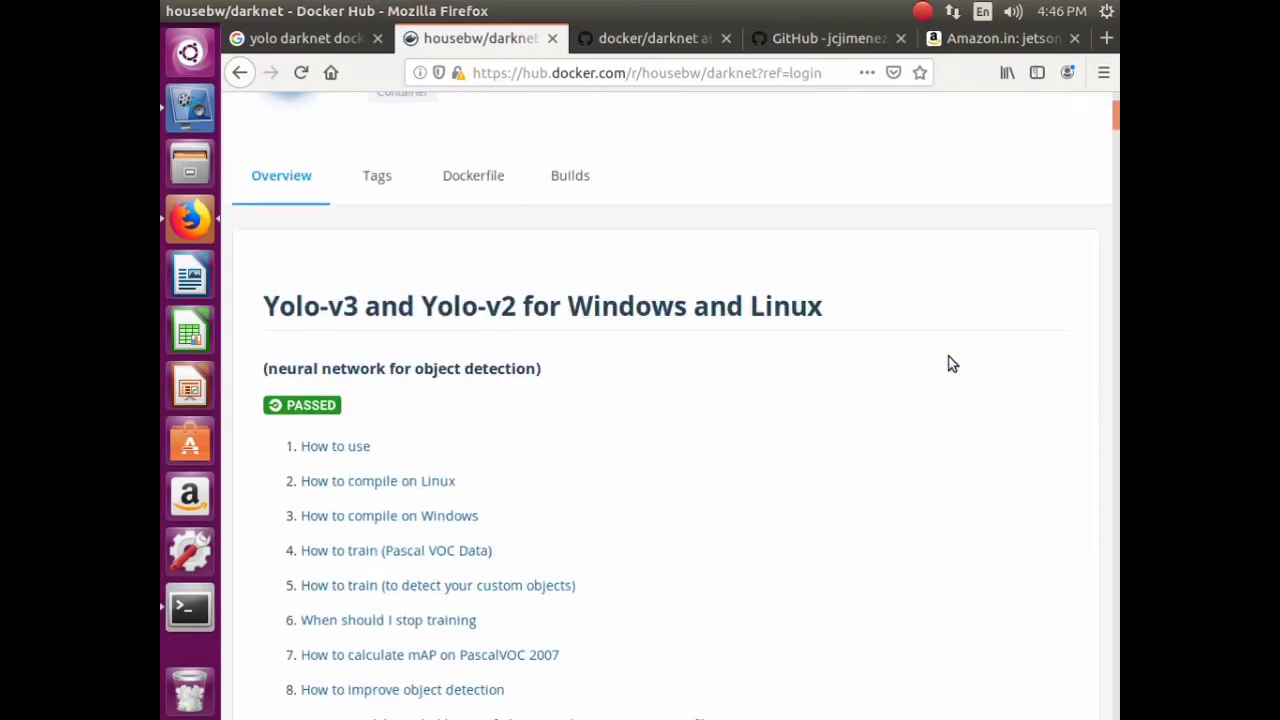
pyautogui.click(332, 450)
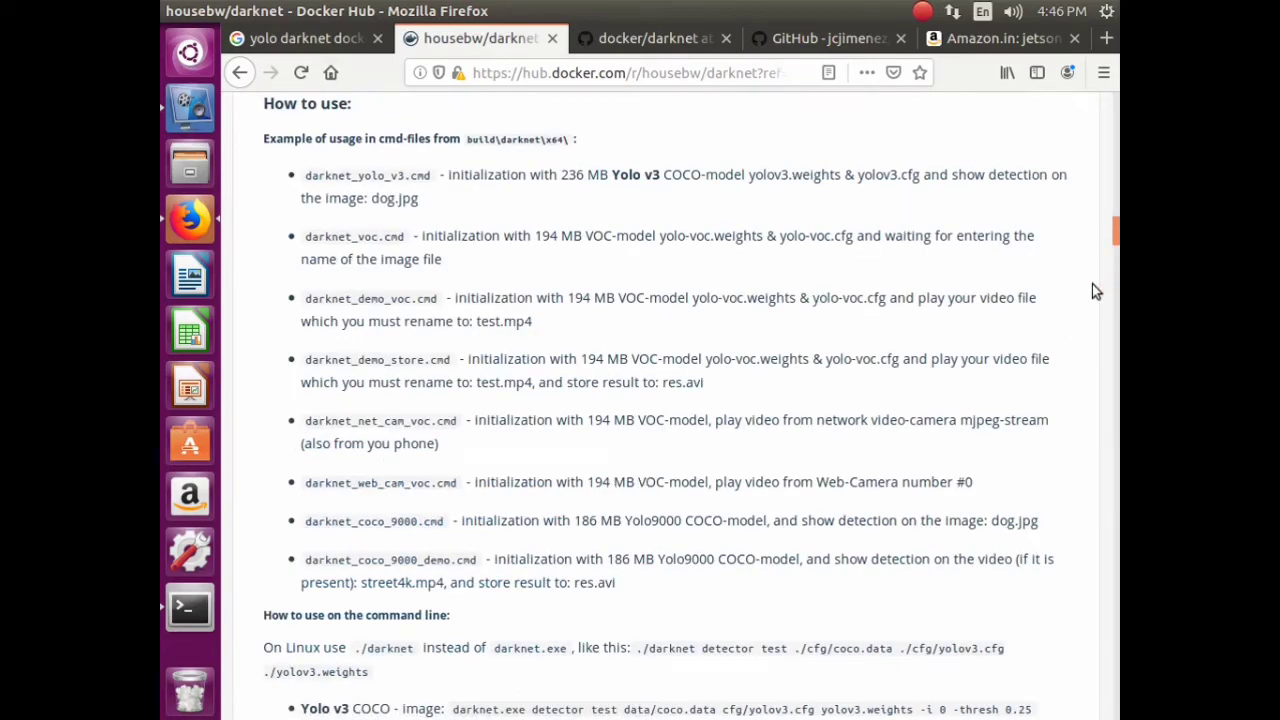
pyautogui.moveTo(1110, 240); pyautogui.dragTo(1114, 104)
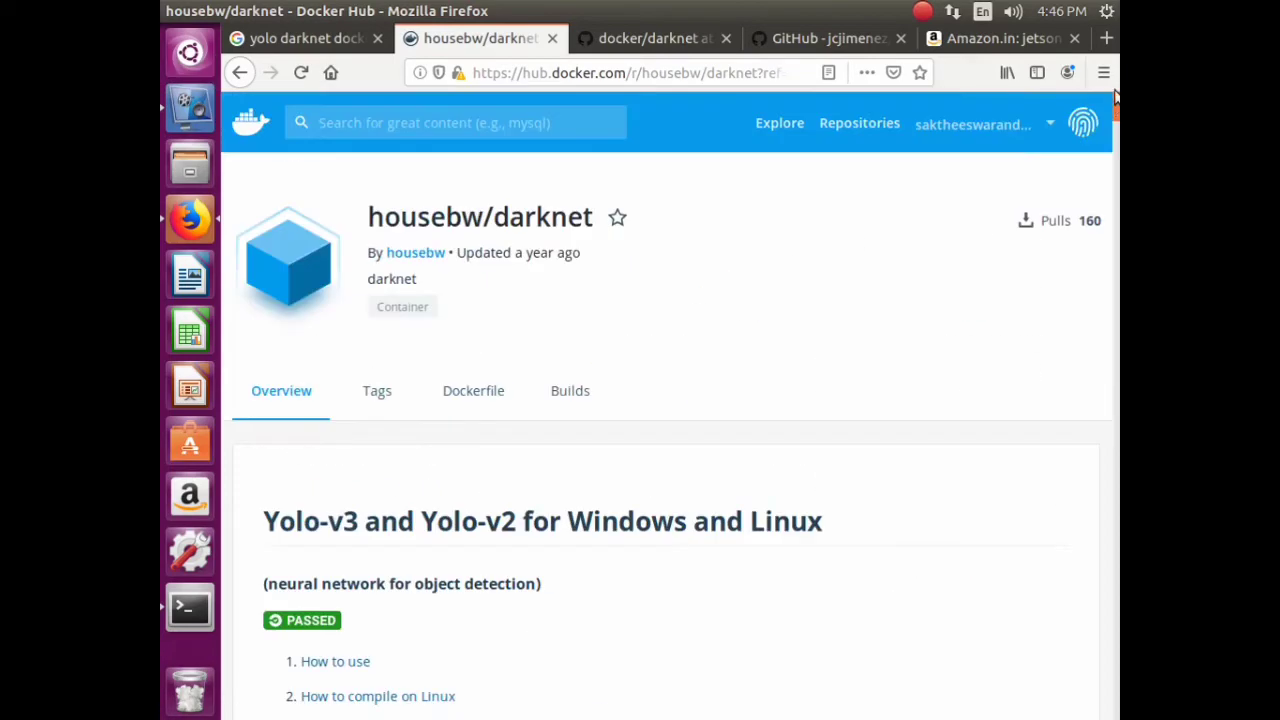
# - From the housebw profile, open housebw/darknet and housebw/detectron in new tabs and view darknet
pyautogui.click(428, 256)
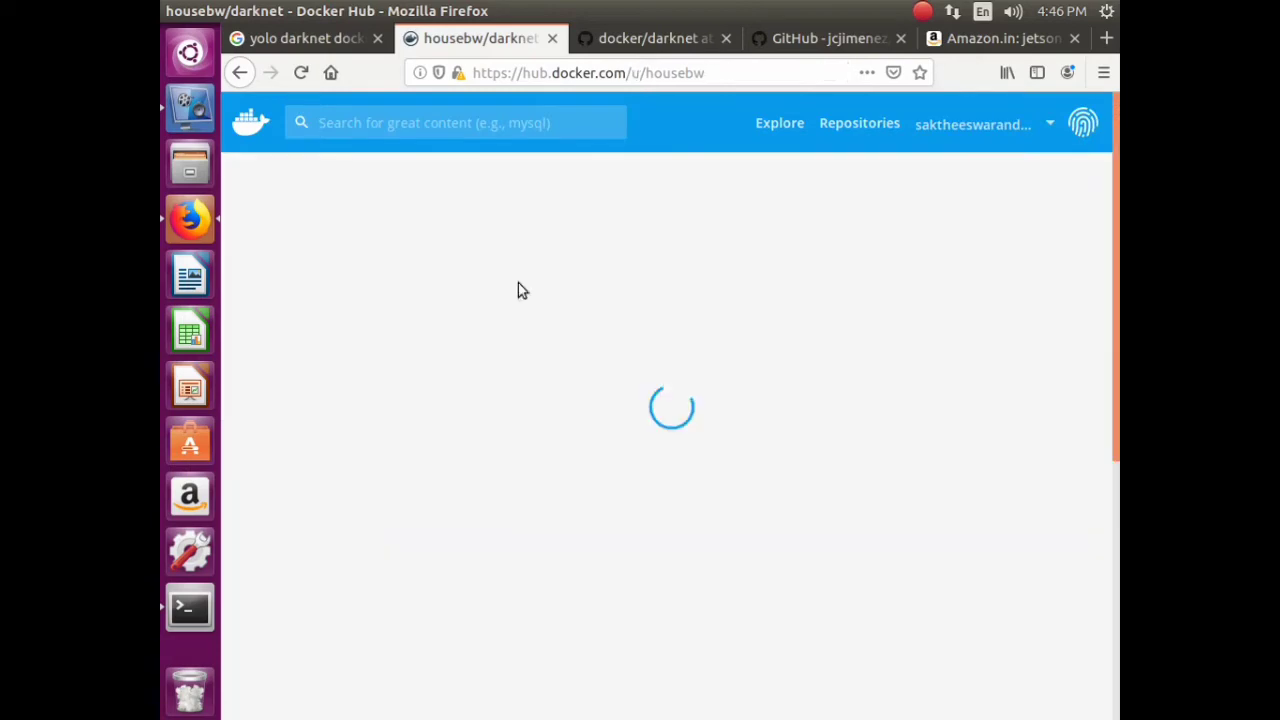
pyautogui.scroll(-5, 631, 350)
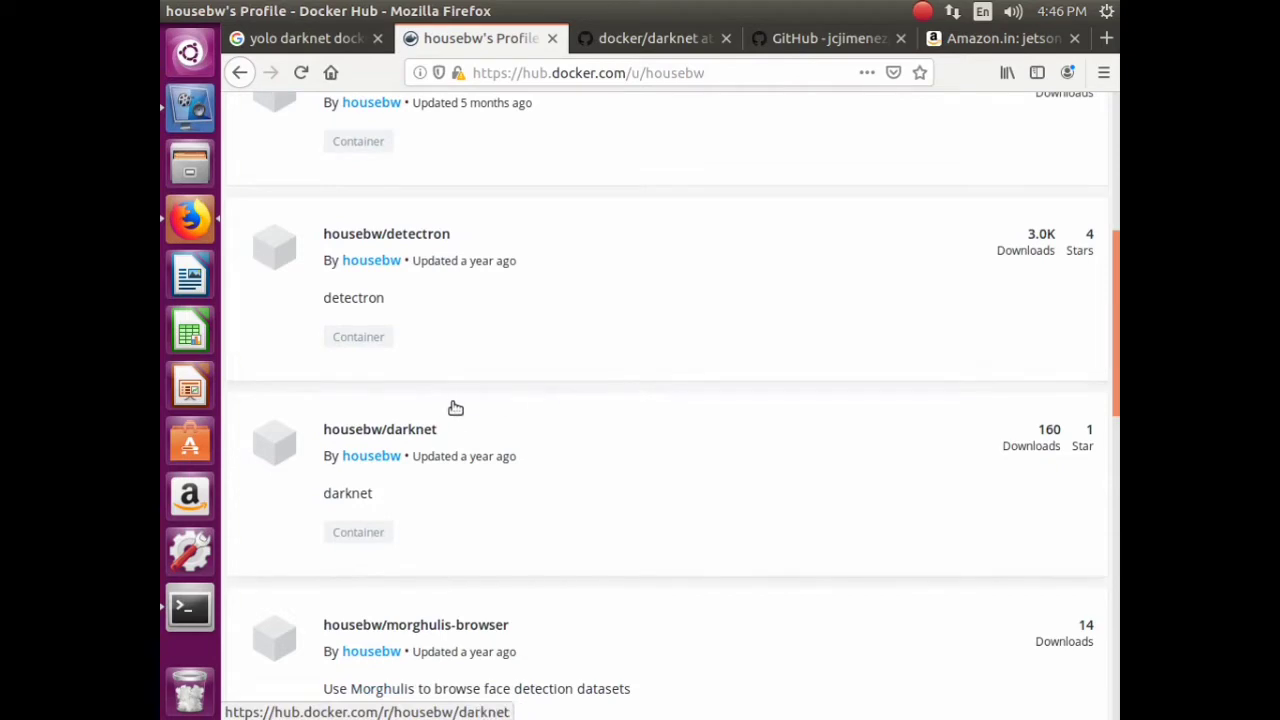
pyautogui.rightClick(405, 432)
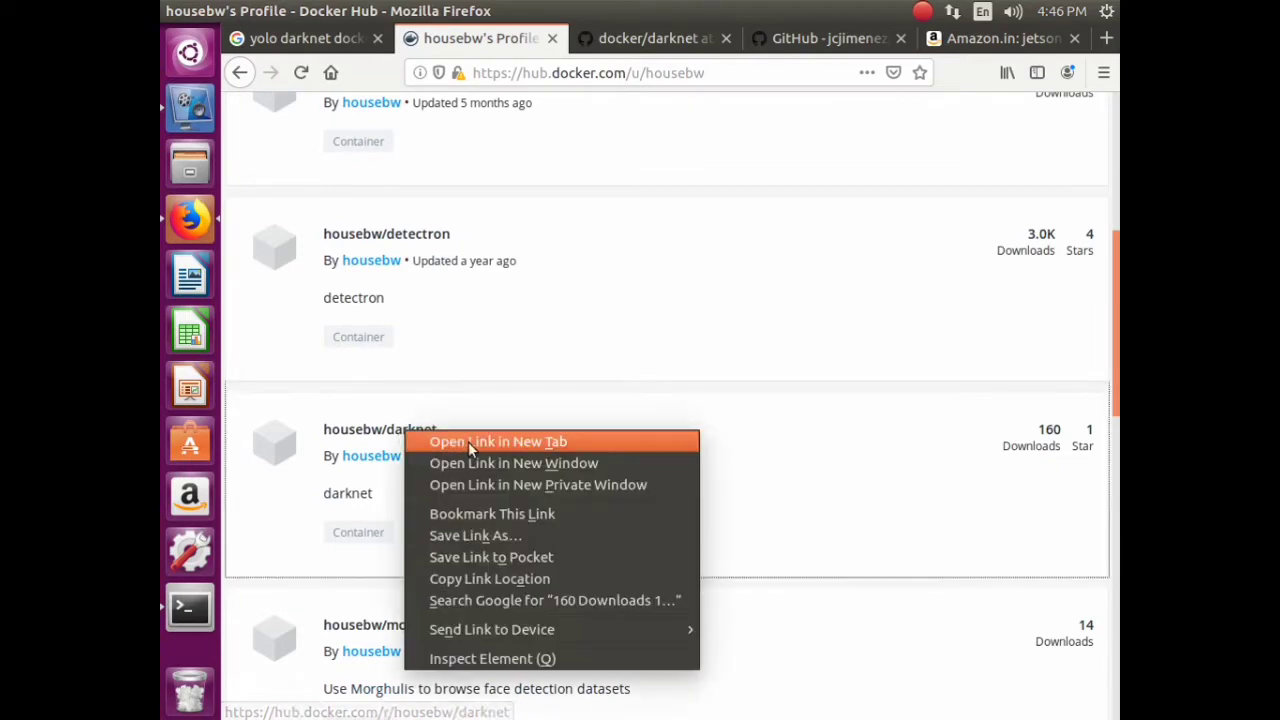
pyautogui.click(470, 445)
pyautogui.rightClick(410, 236)
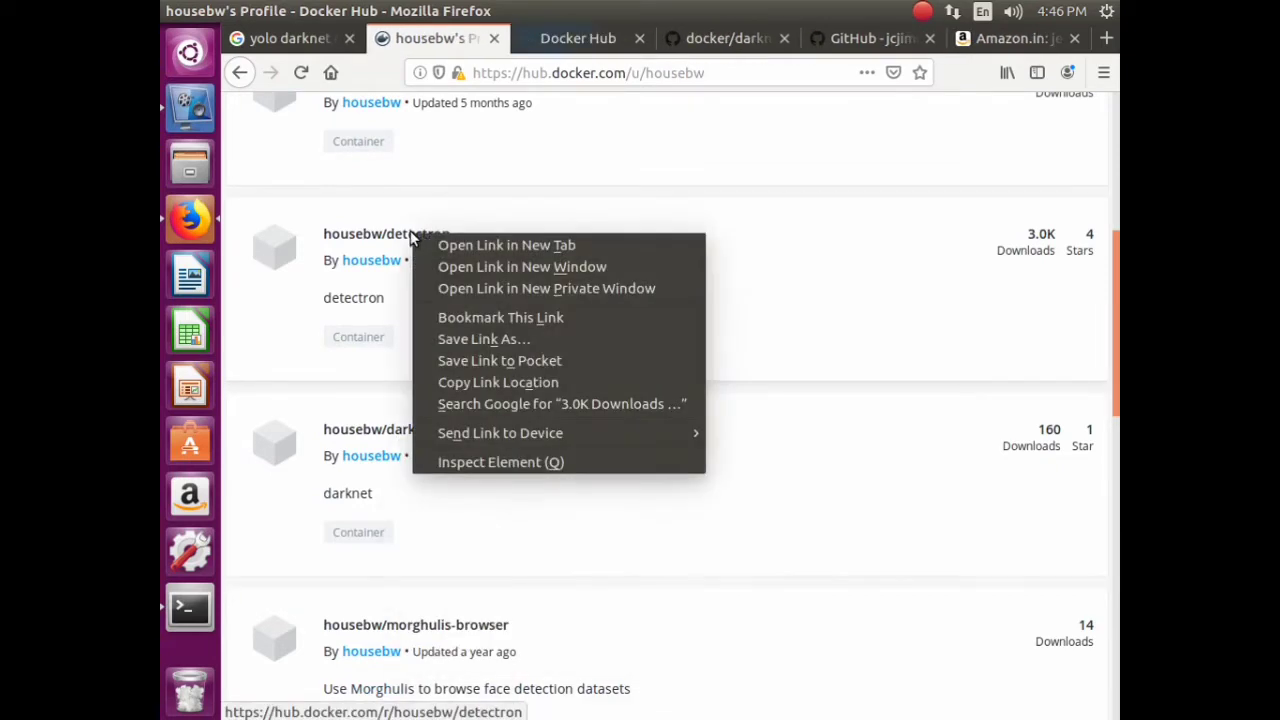
pyautogui.click(462, 245)
pyautogui.scroll(-5, 600, 472)
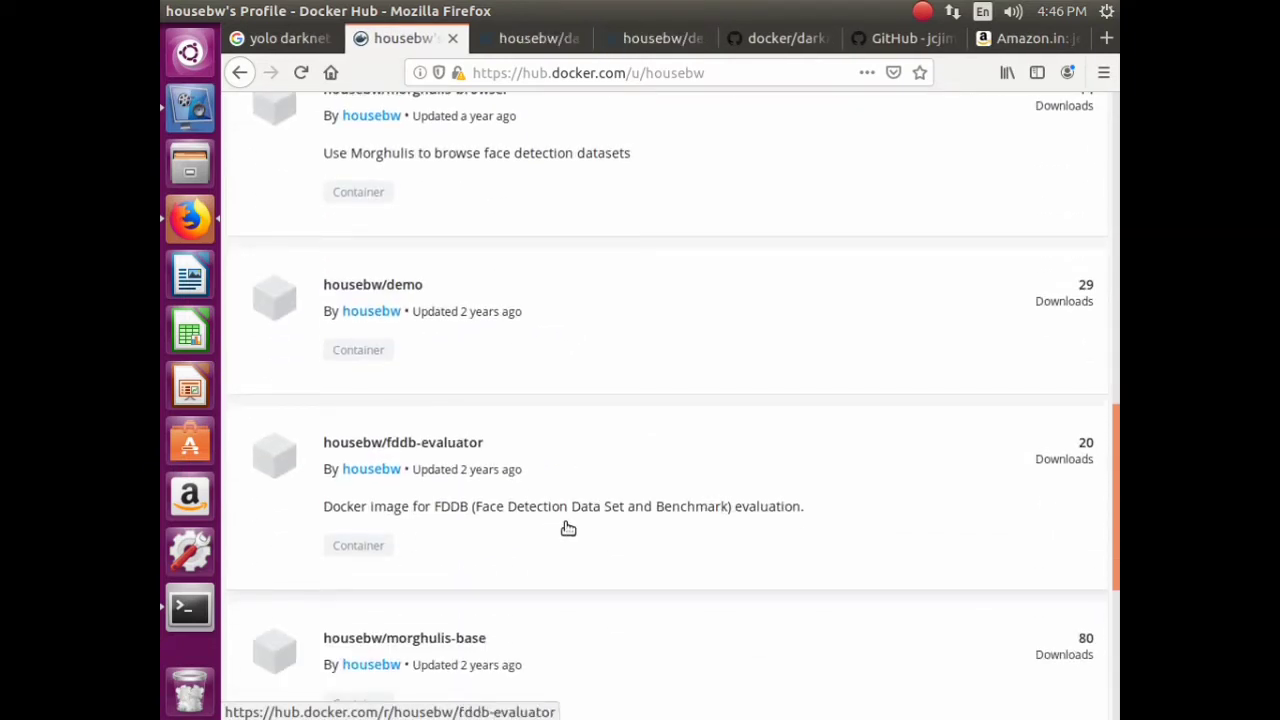
pyautogui.scroll(-3, 655, 515)
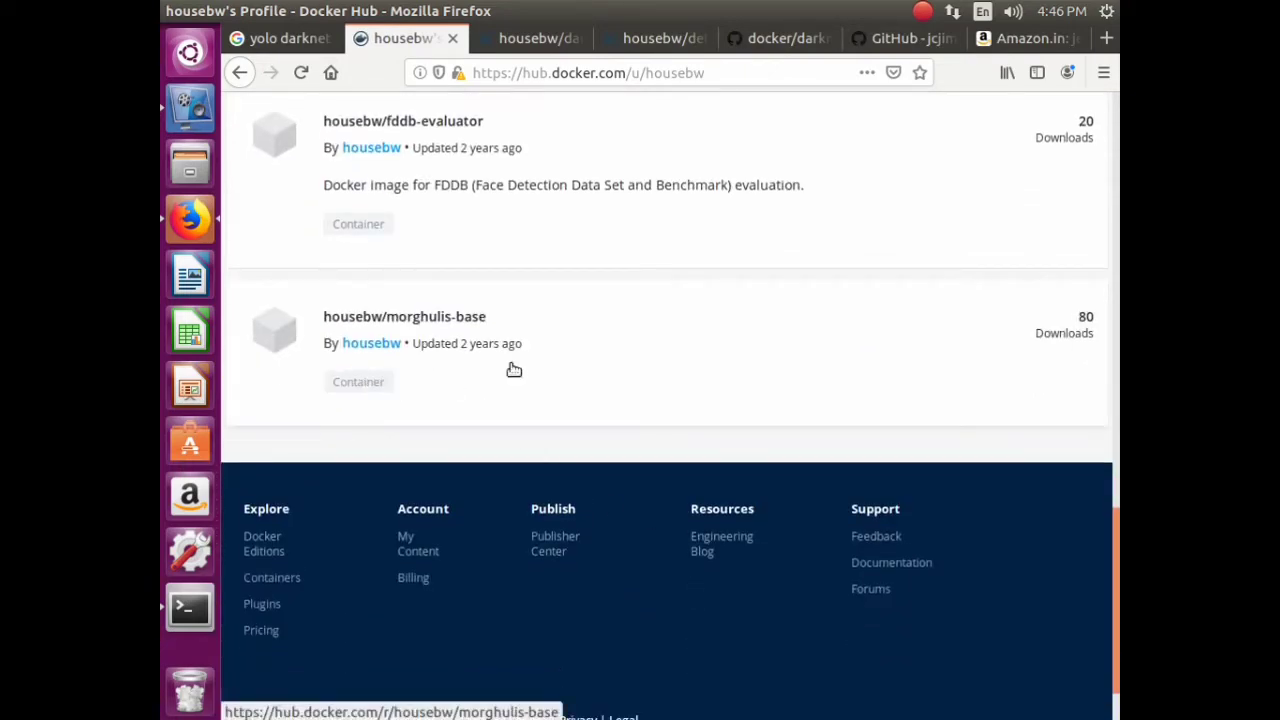
pyautogui.scroll(10, 530, 375)
pyautogui.click(517, 38)
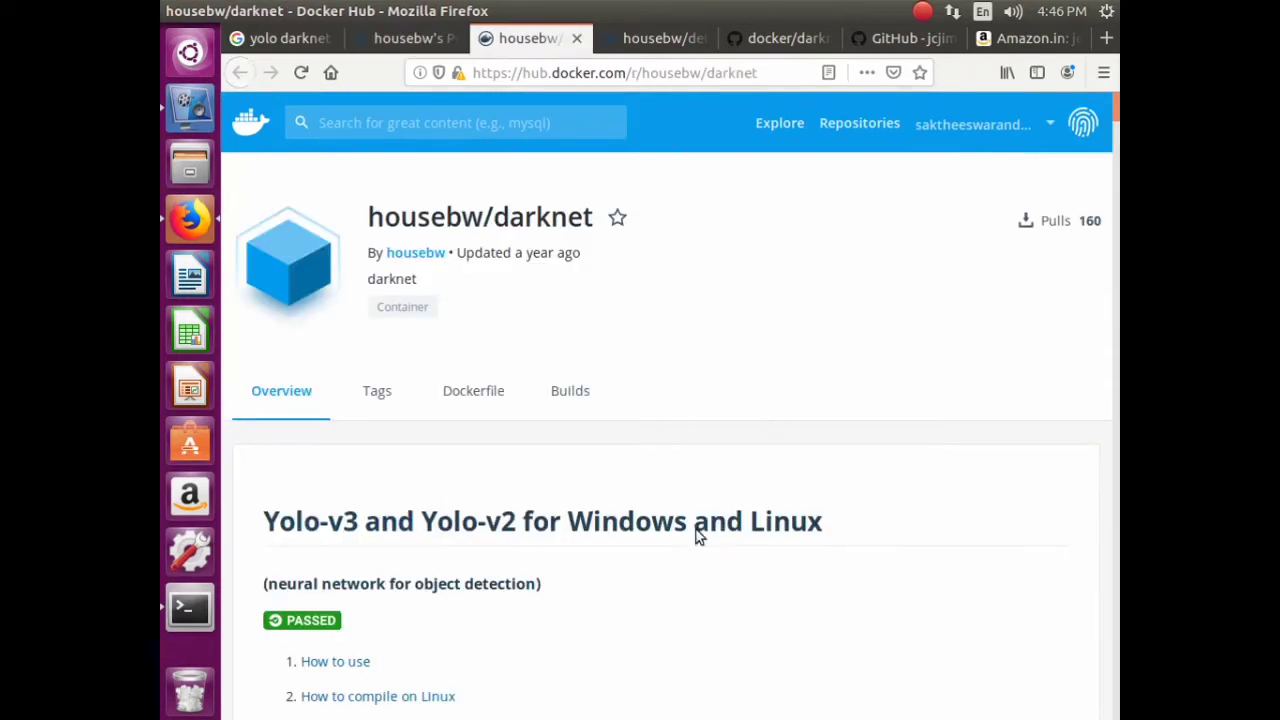
# - Copy the repository name housebw/darknet from the page title
pyautogui.scroll(-5, 677, 369)
pyautogui.scroll(5, 720, 394)
pyautogui.moveTo(557, 232); pyautogui.dragTo(370, 231)
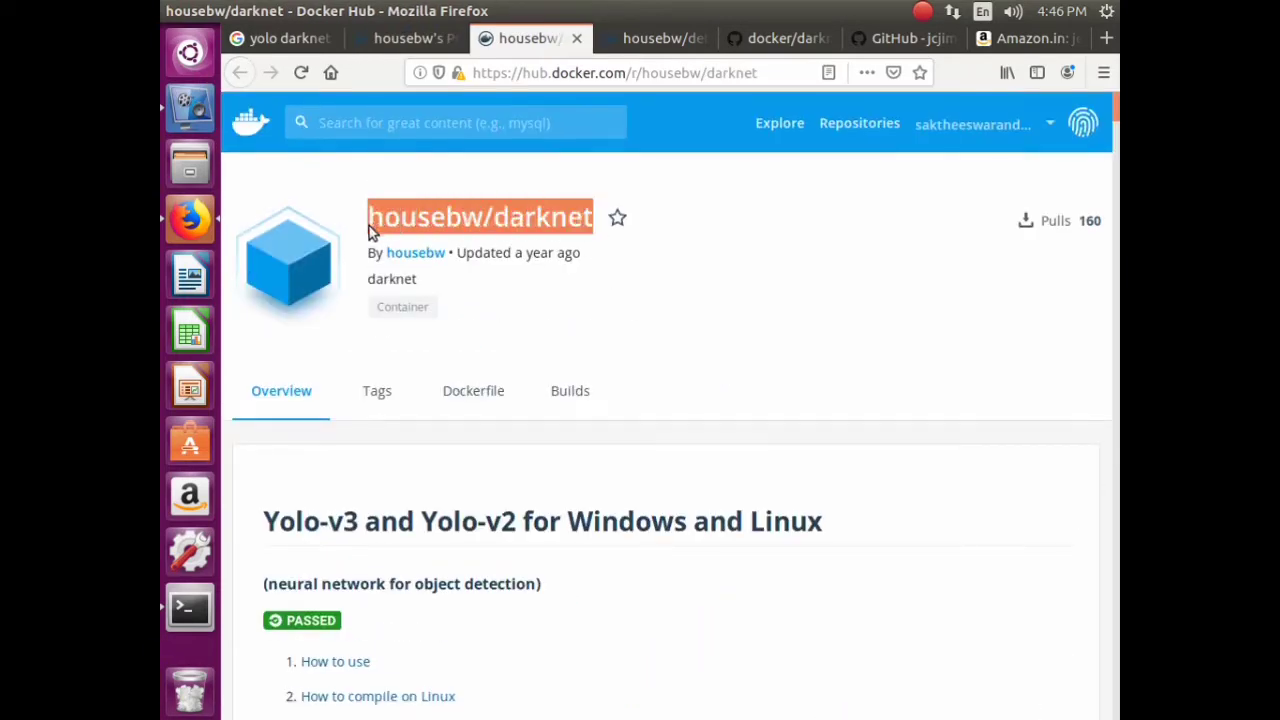
pyautogui.rightClick(401, 213)
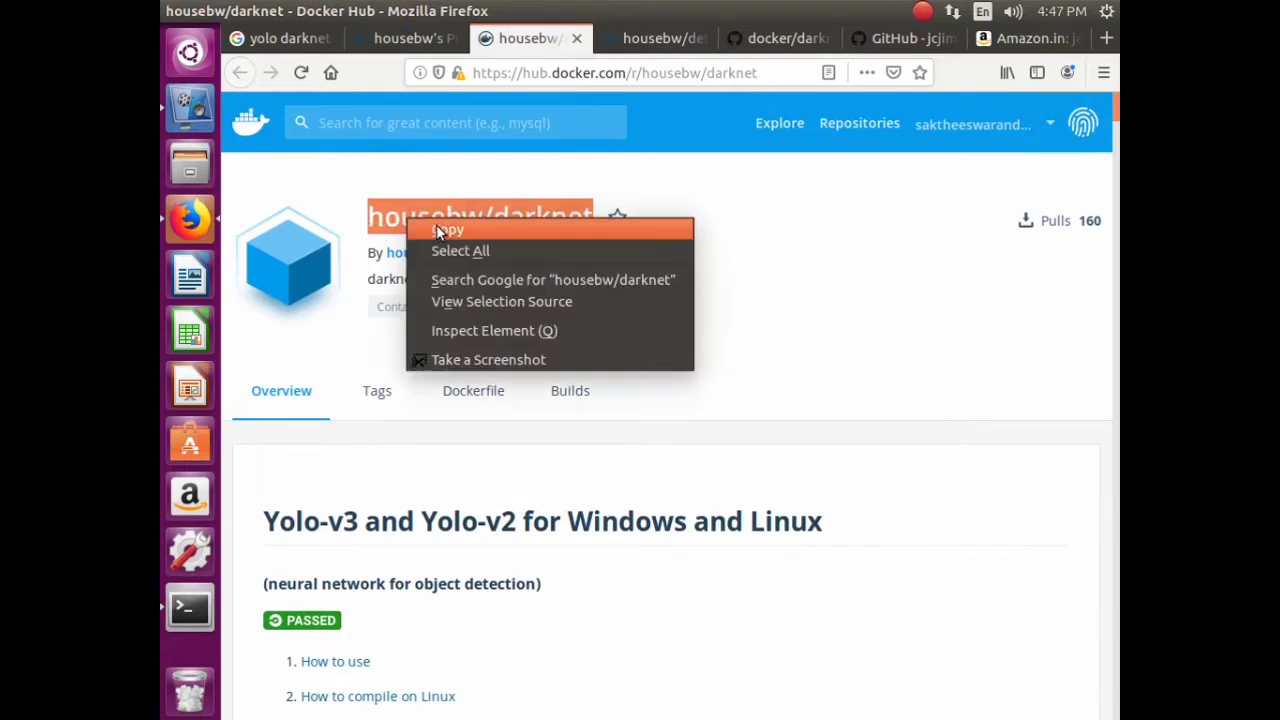
pyautogui.click(436, 224)
# - Review the Tags, Dockerfile and Builds tabs, then select the query in the Google results
pyautogui.click(398, 395)
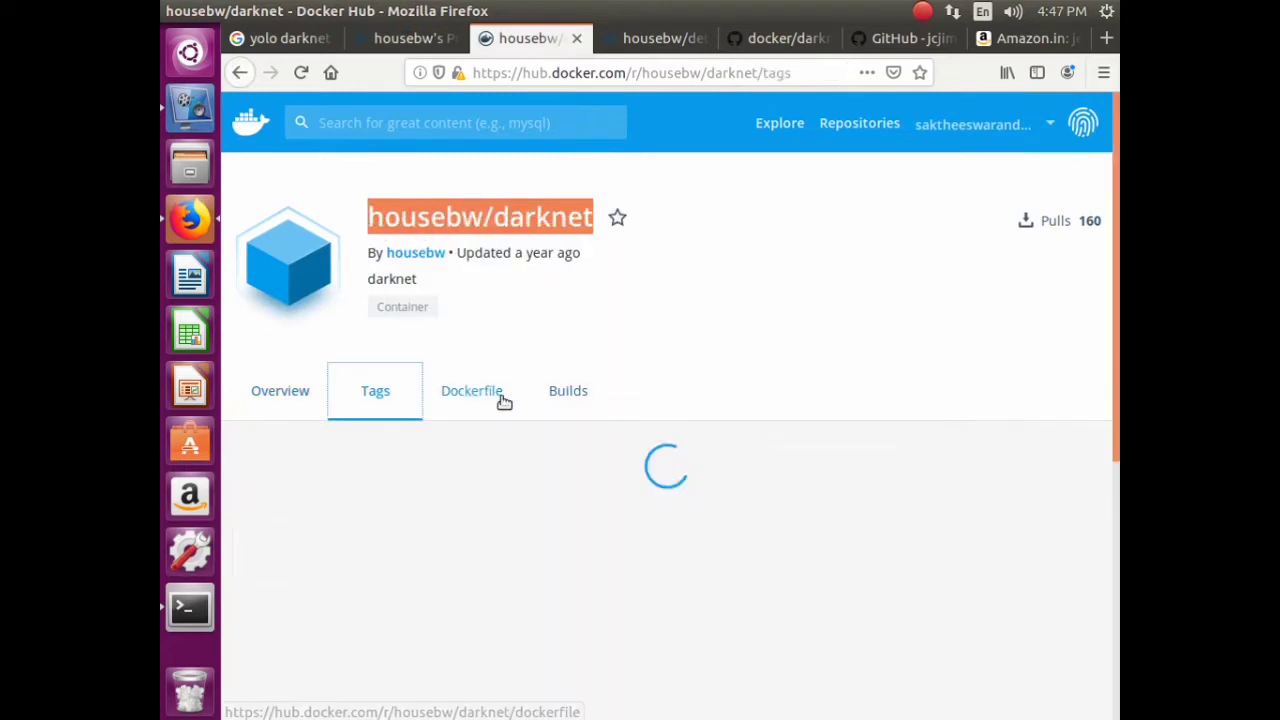
pyautogui.click(480, 410)
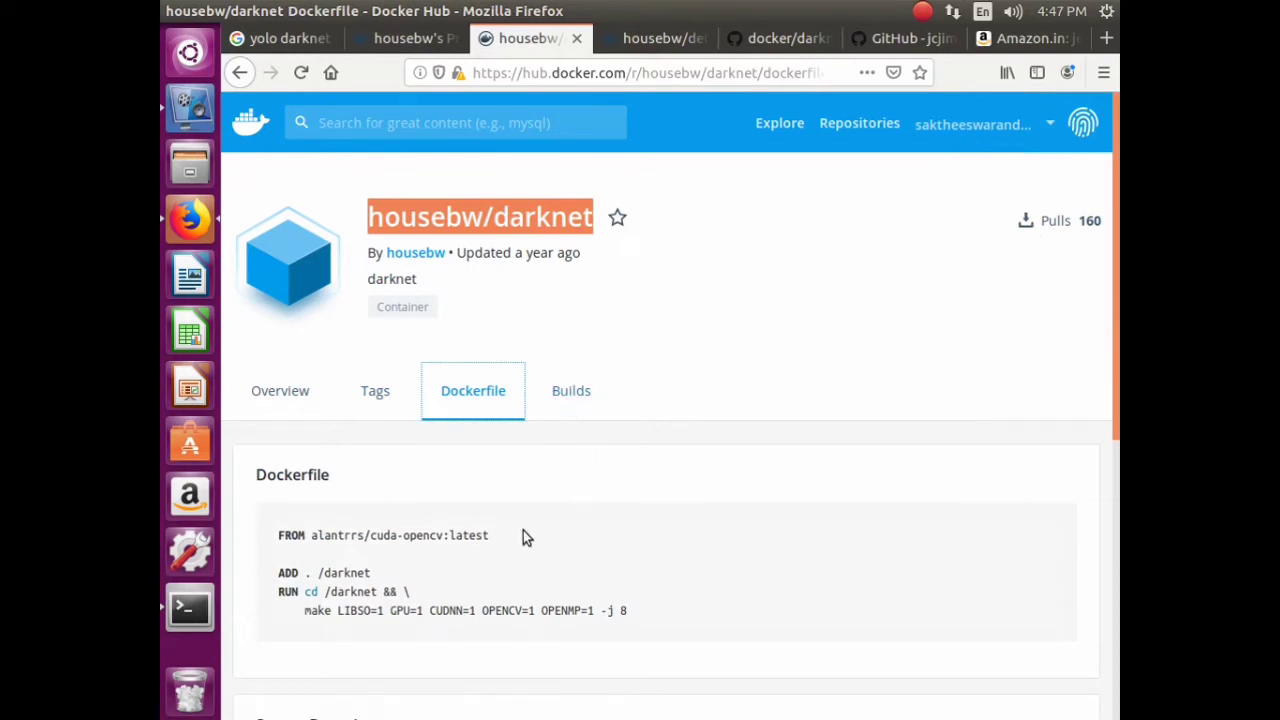
pyautogui.scroll(-3, 546, 494)
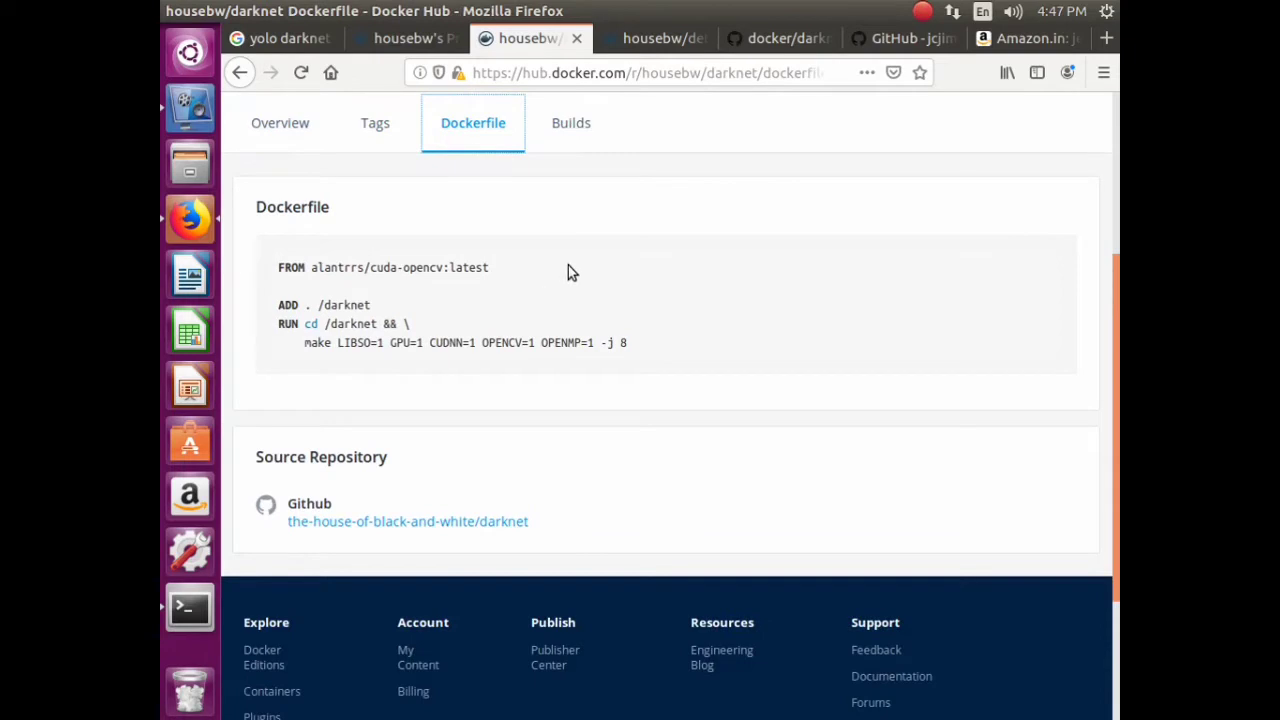
pyautogui.click(571, 124)
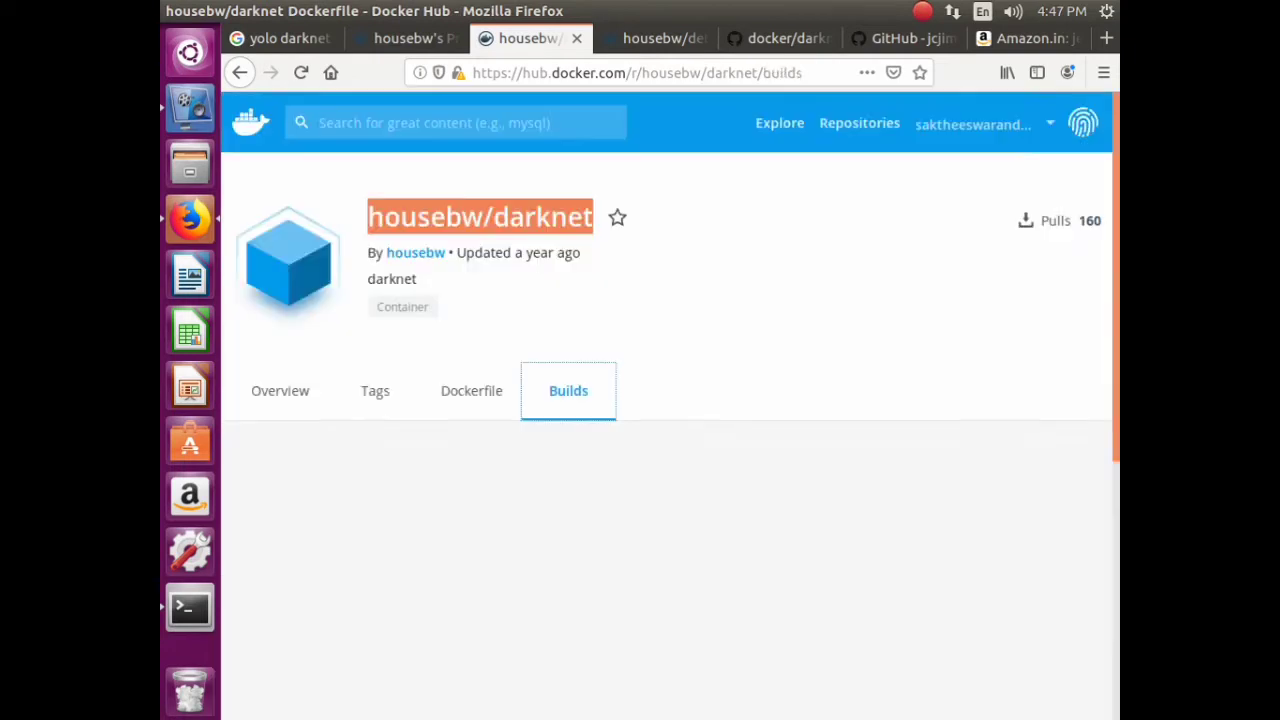
pyautogui.click(267, 38)
pyautogui.scroll(4, 614, 286)
pyautogui.moveTo(576, 132); pyautogui.dragTo(380, 143)
# - Search Google for 'docker pull housebw/darknet'
pyautogui.rightClick(418, 143)
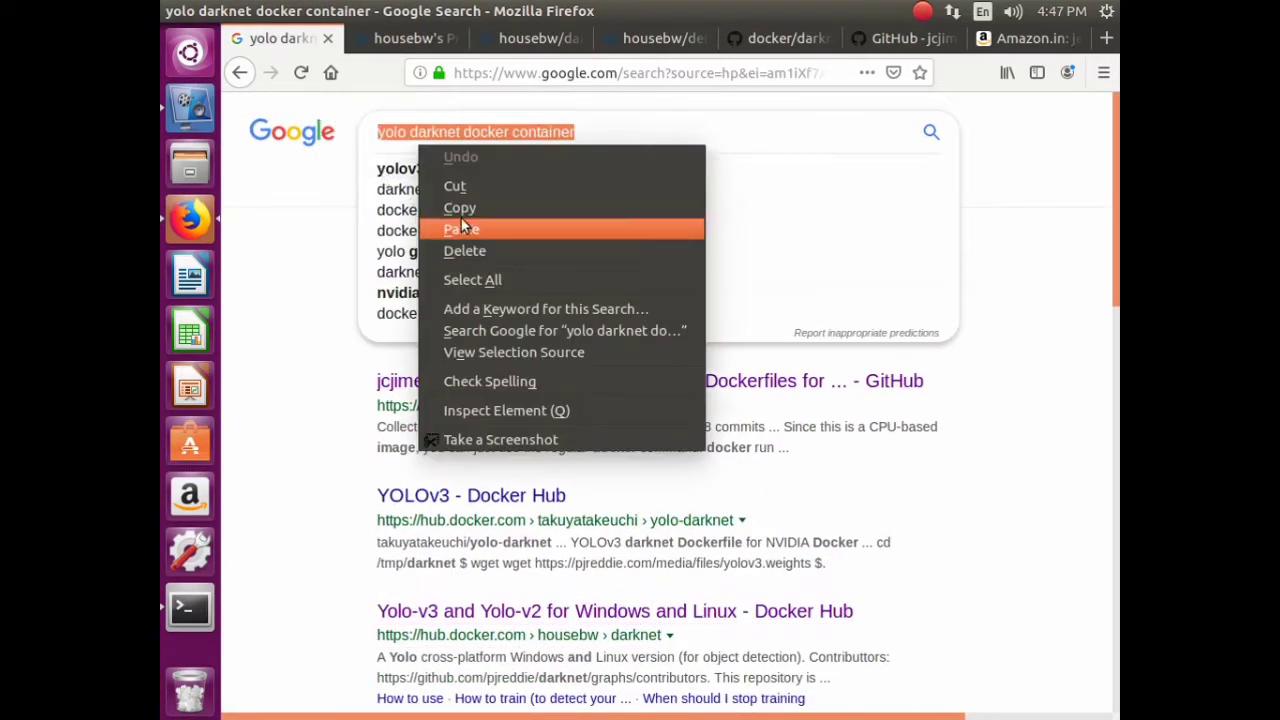
pyautogui.click(466, 229)
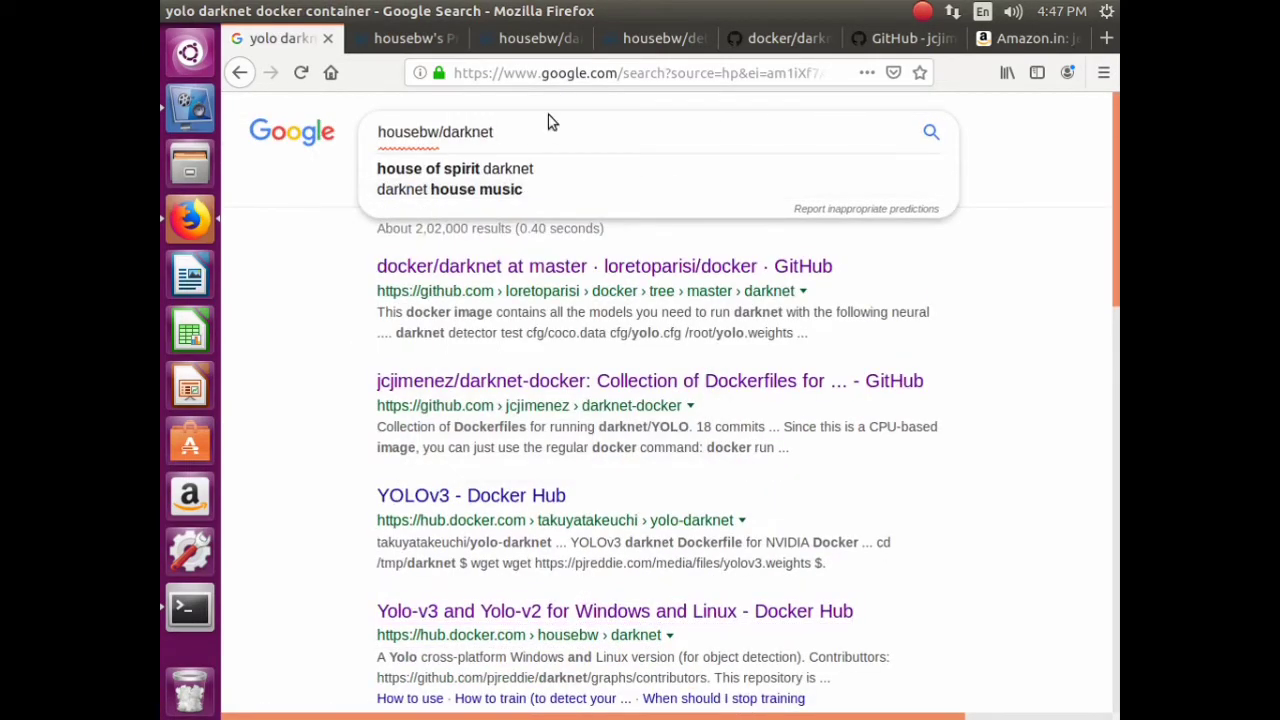
pyautogui.write('docker ')
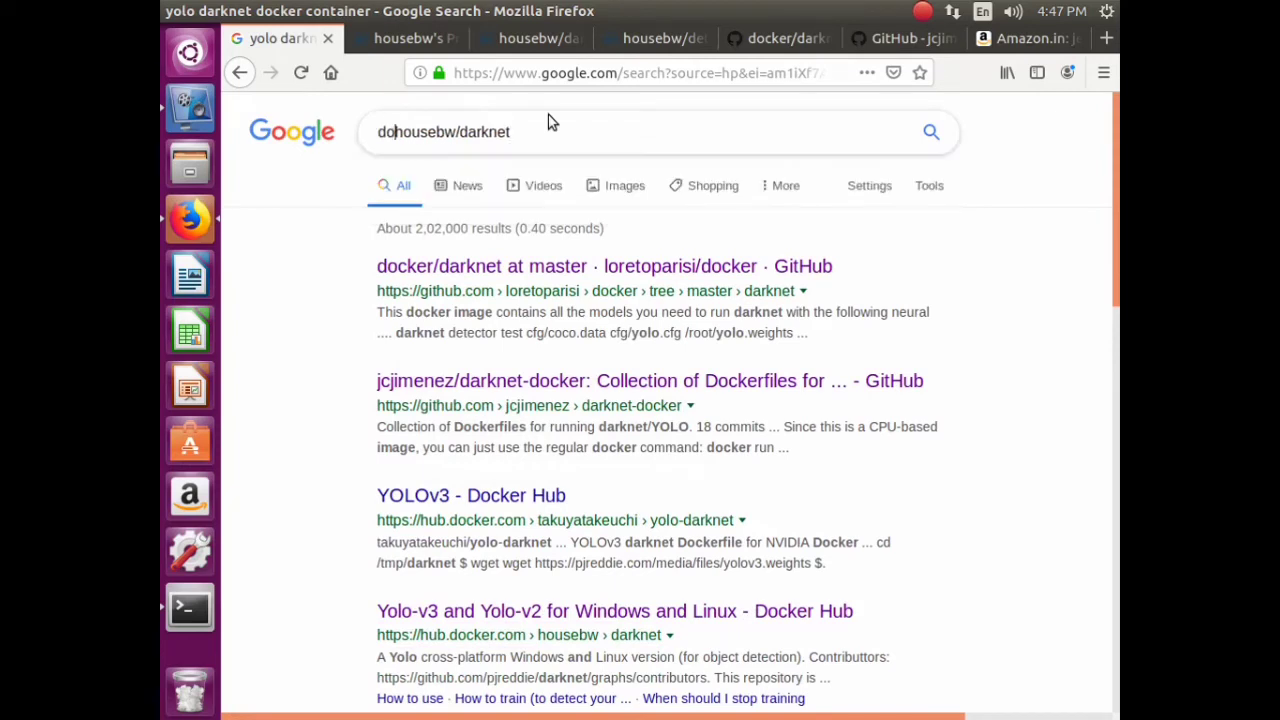
pyautogui.write('pull')
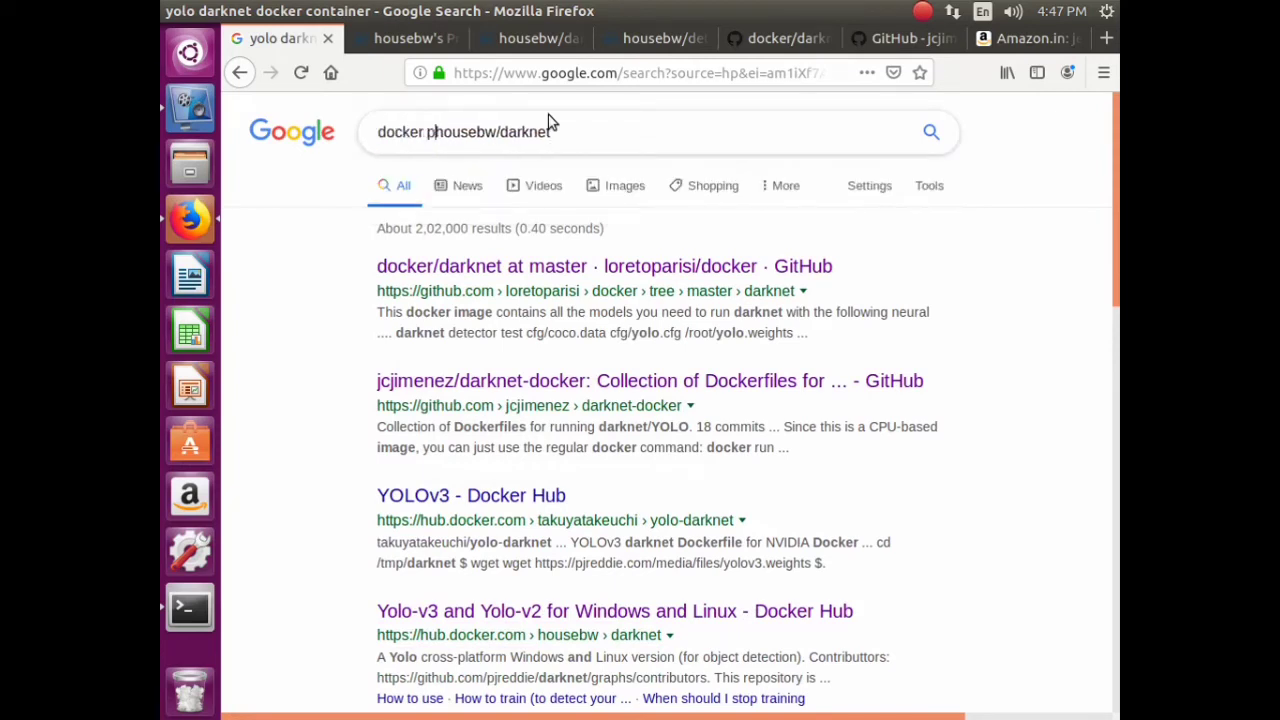
pyautogui.press('Return')
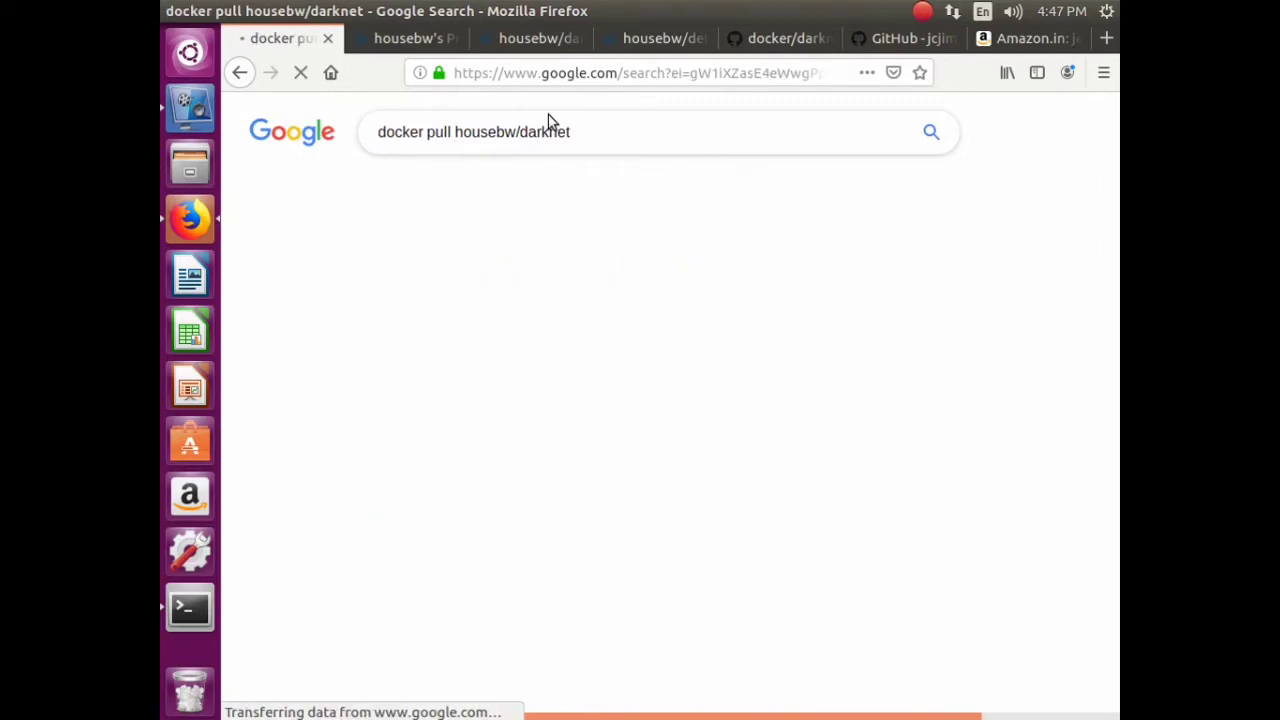
# - Open the darknet repository and housebw profile results in new tabs, review them, and return
pyautogui.rightClick(465, 275)
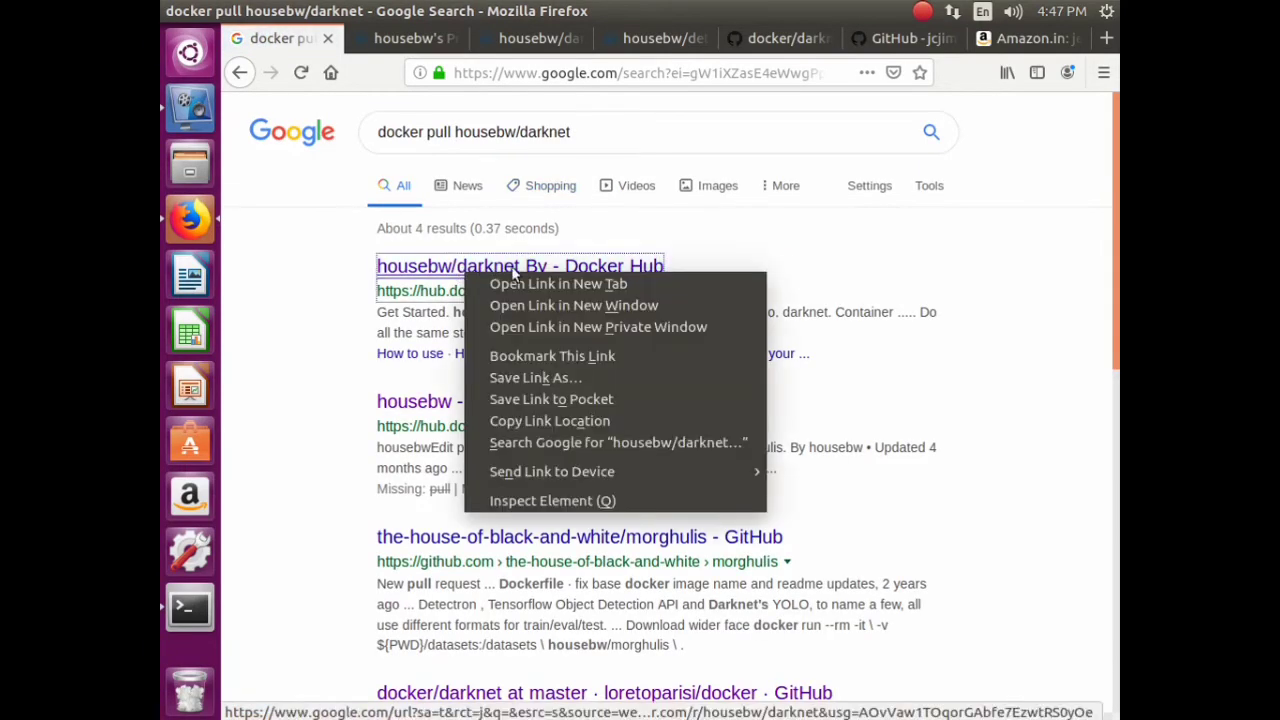
pyautogui.click(490, 283)
pyautogui.rightClick(515, 401)
pyautogui.click(558, 411)
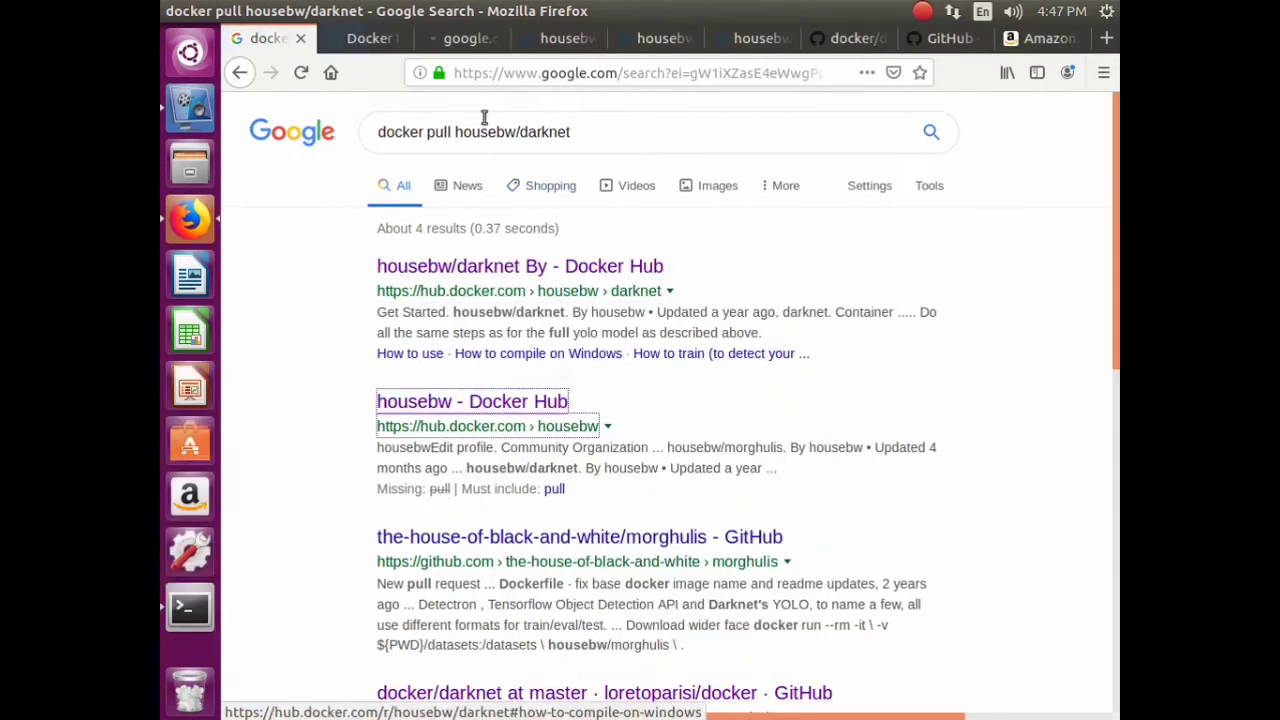
pyautogui.click(362, 38)
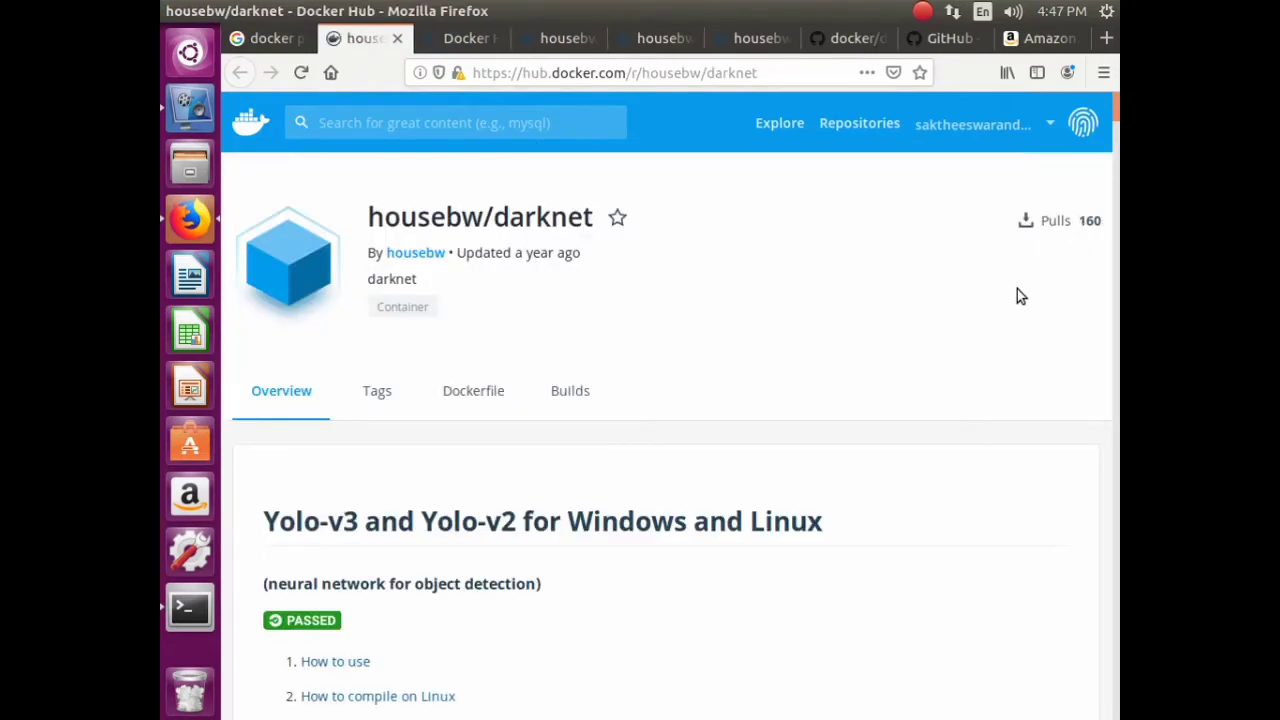
pyautogui.scroll(-15, 1020, 297)
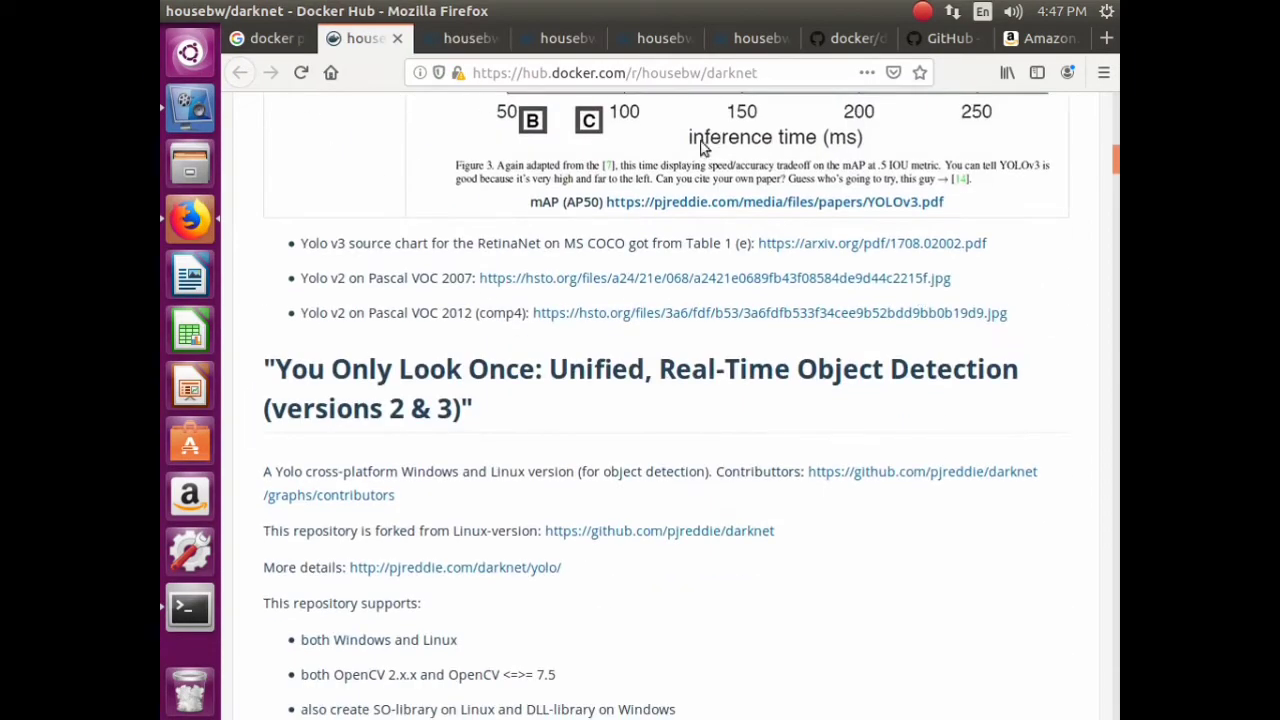
pyautogui.hotkey('ctrl', 'Tab')
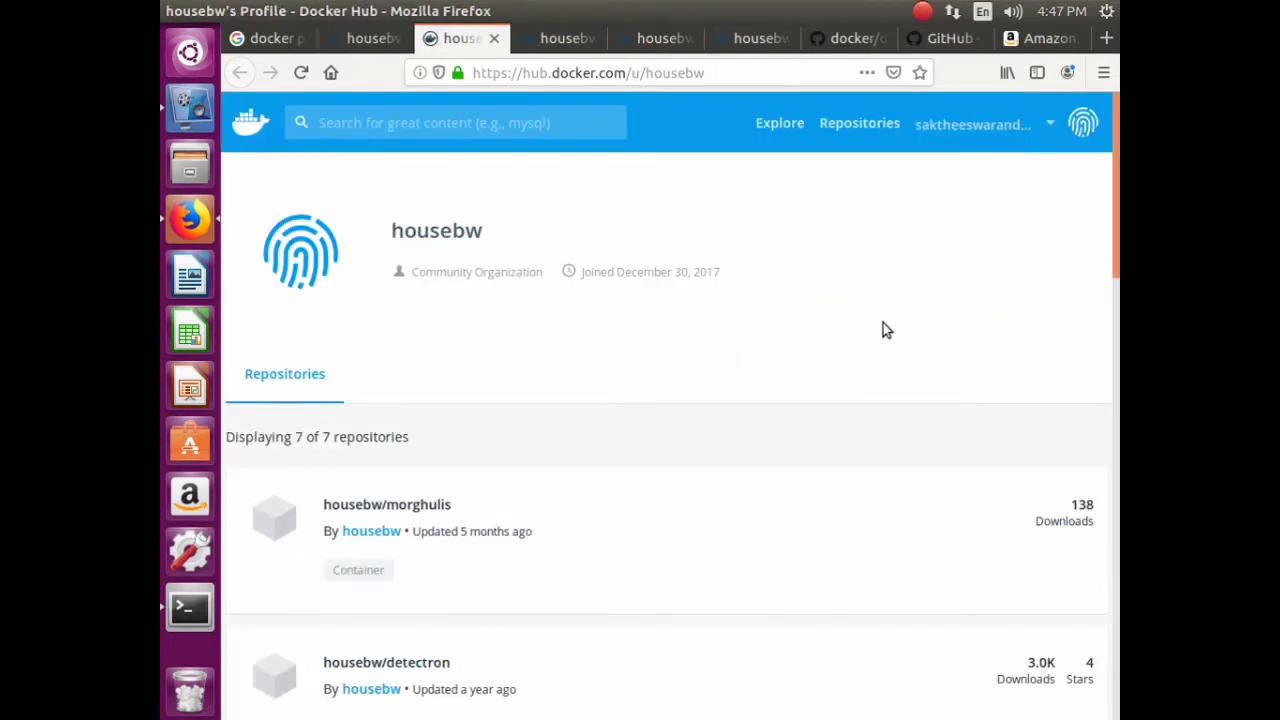
pyautogui.hotkey('ctrl', 'shift', 'Tab')
pyautogui.hotkey('ctrl', 'shift', 'Tab')
pyautogui.scroll(-4, 622, 383)
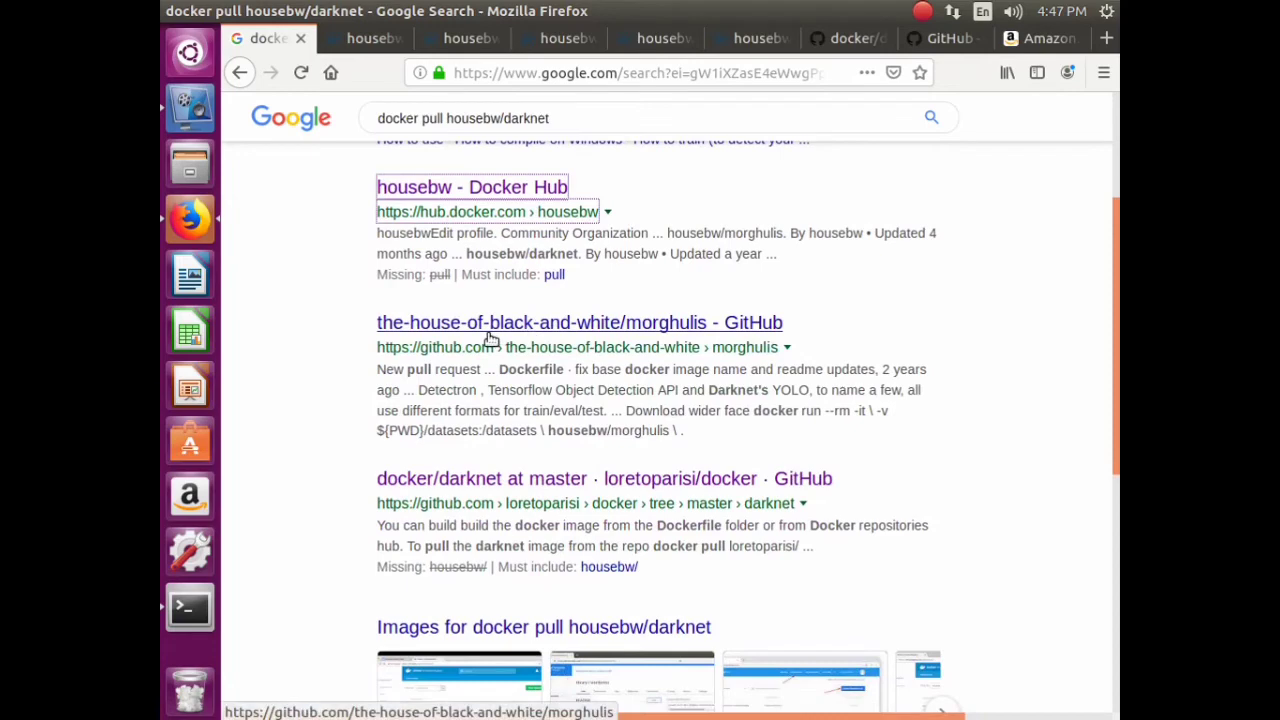
pyautogui.scroll(-5, 486, 313)
pyautogui.scroll(-4, 486, 312)
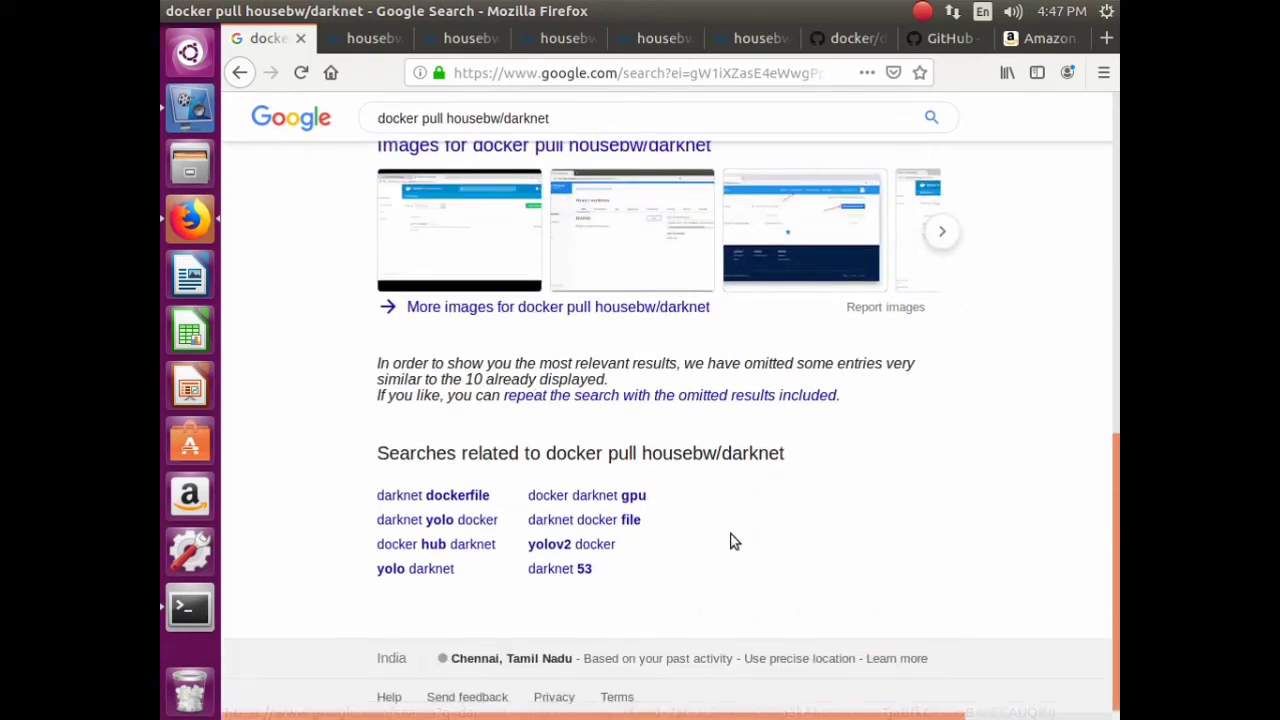
pyautogui.scroll(13, 730, 541)
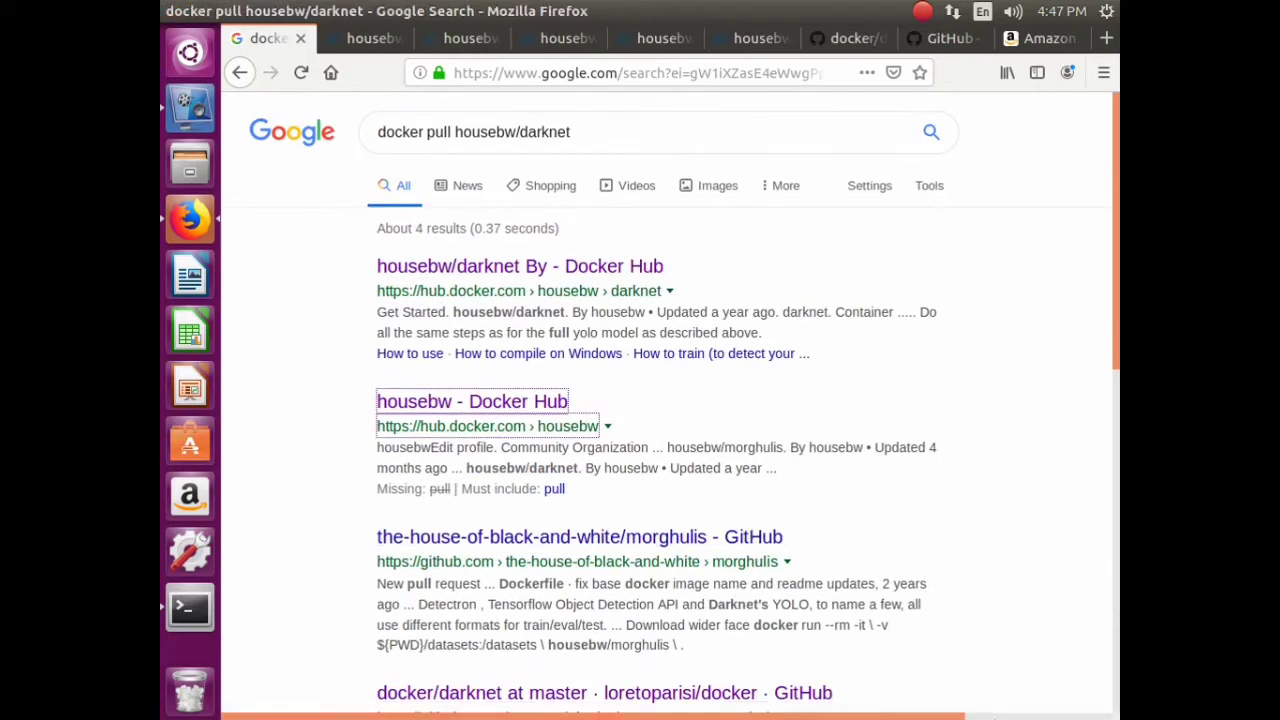
# - Restrict the search to results that must include pull and open the housebw/darknet Docker Hub result
pyautogui.click(555, 489)
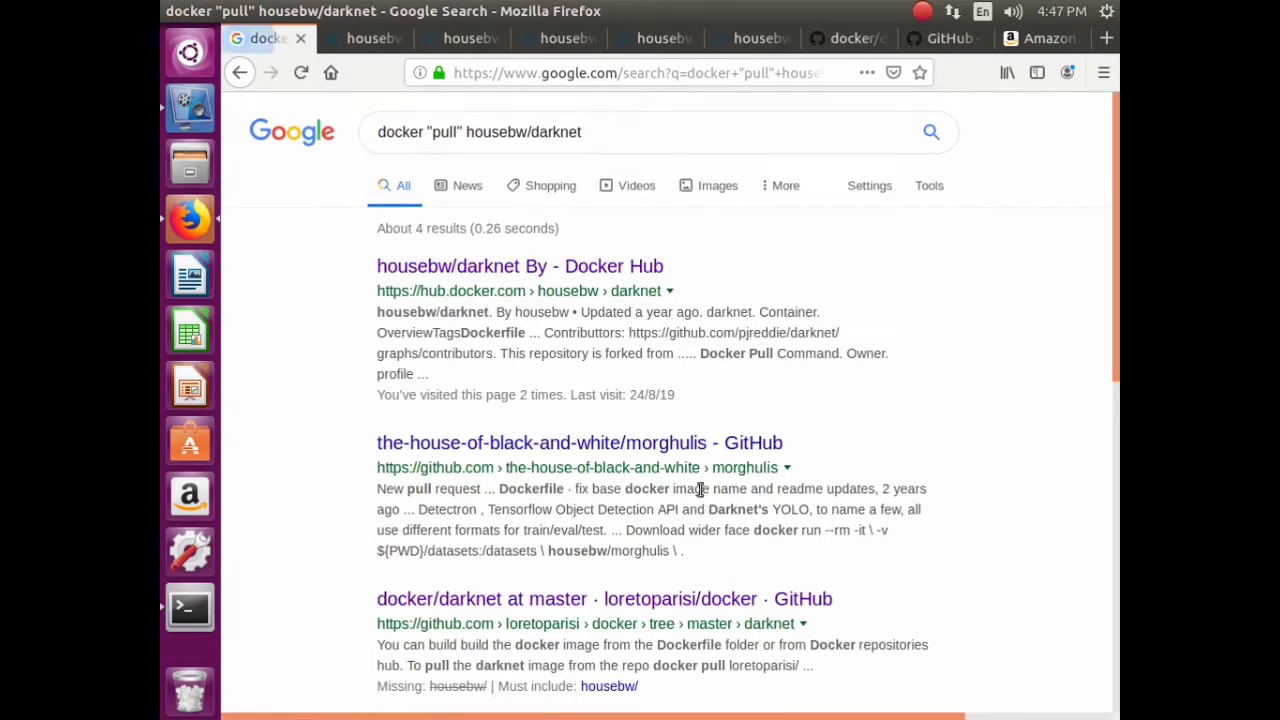
pyautogui.click(541, 284)
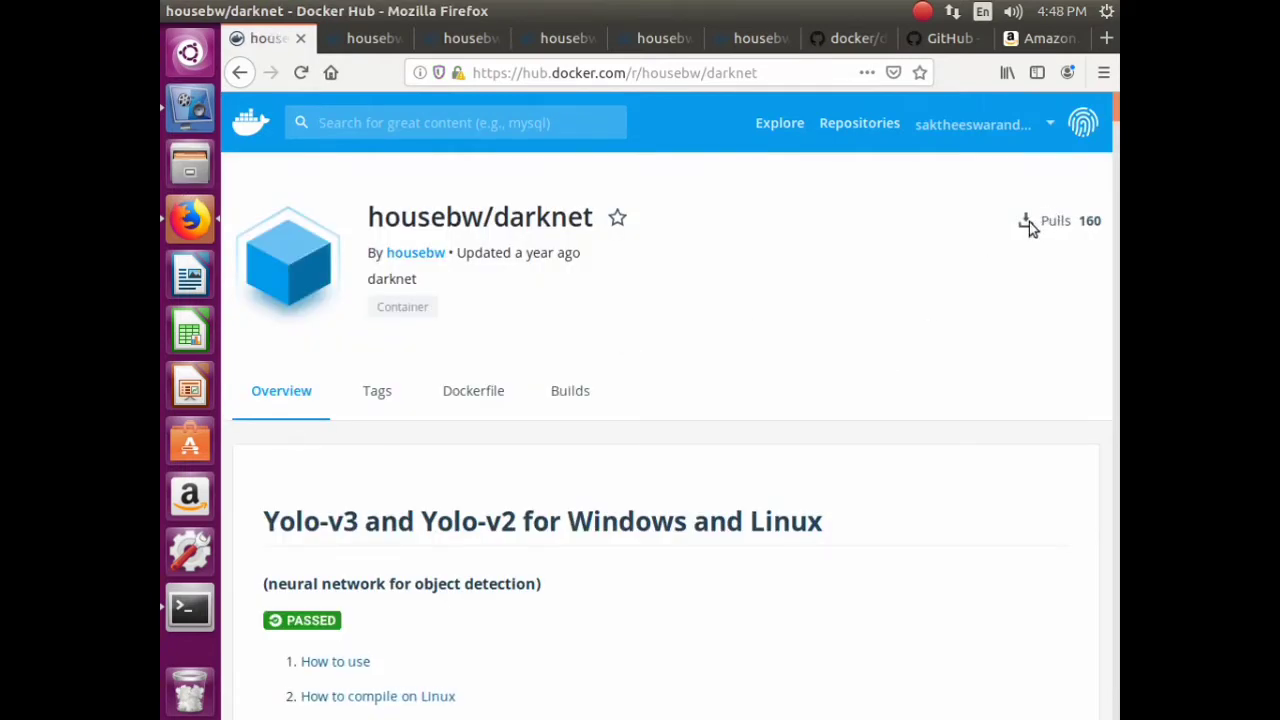
pyautogui.click(172, 115)
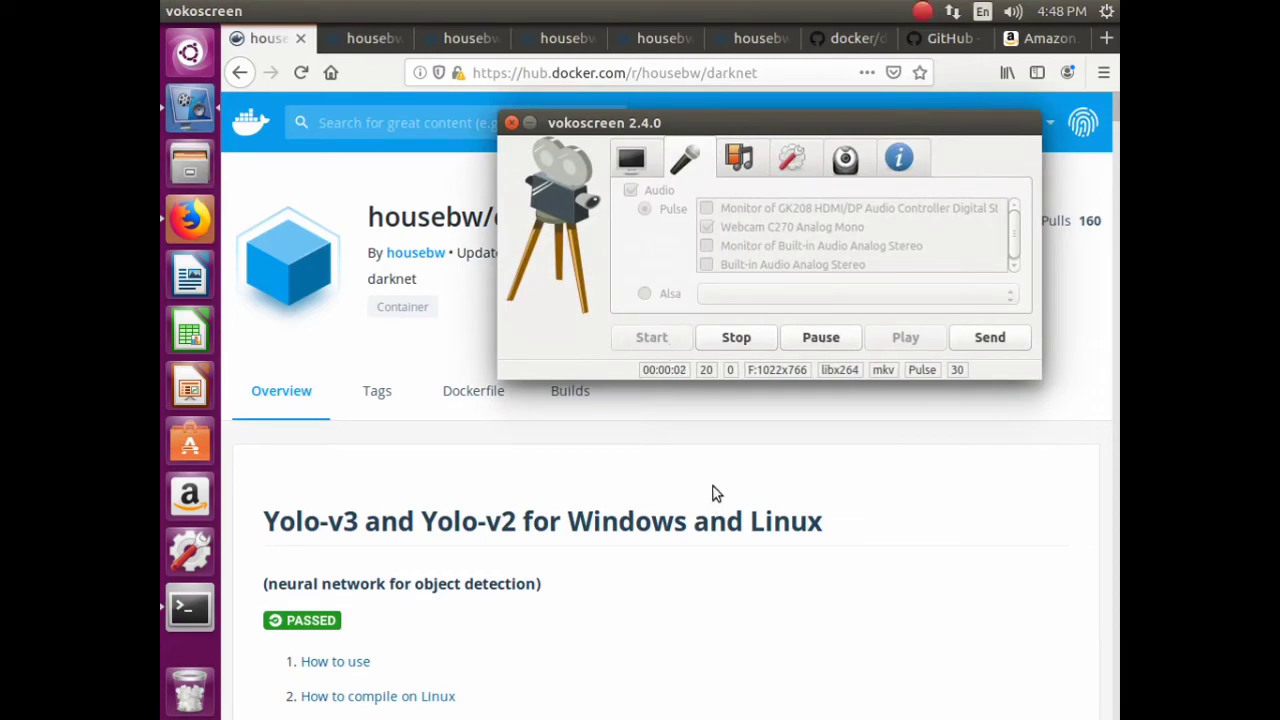
# - Build and run 'sudo docker pull housebw/darknet' in the terminal, pasting the name copied from Docker Hub
pyautogui.click(188, 612)
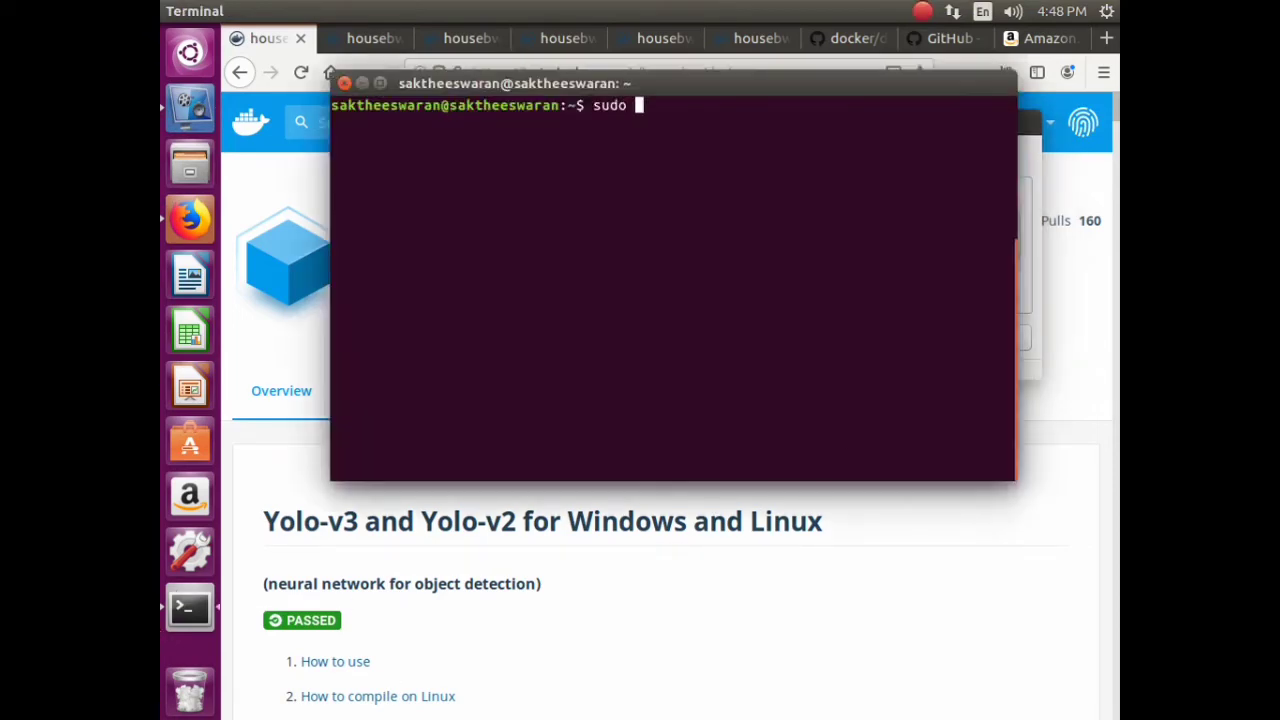
pyautogui.rightClick(652, 119)
pyautogui.click(700, 183)
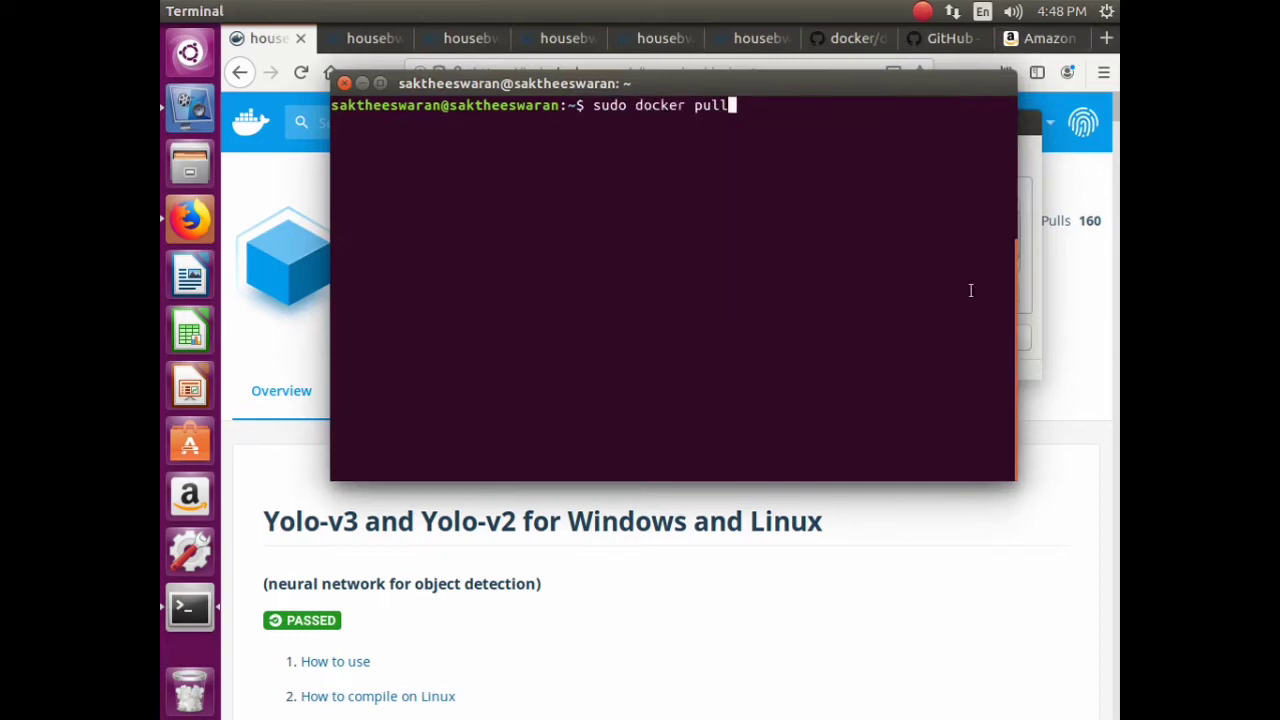
pyautogui.click(280, 392)
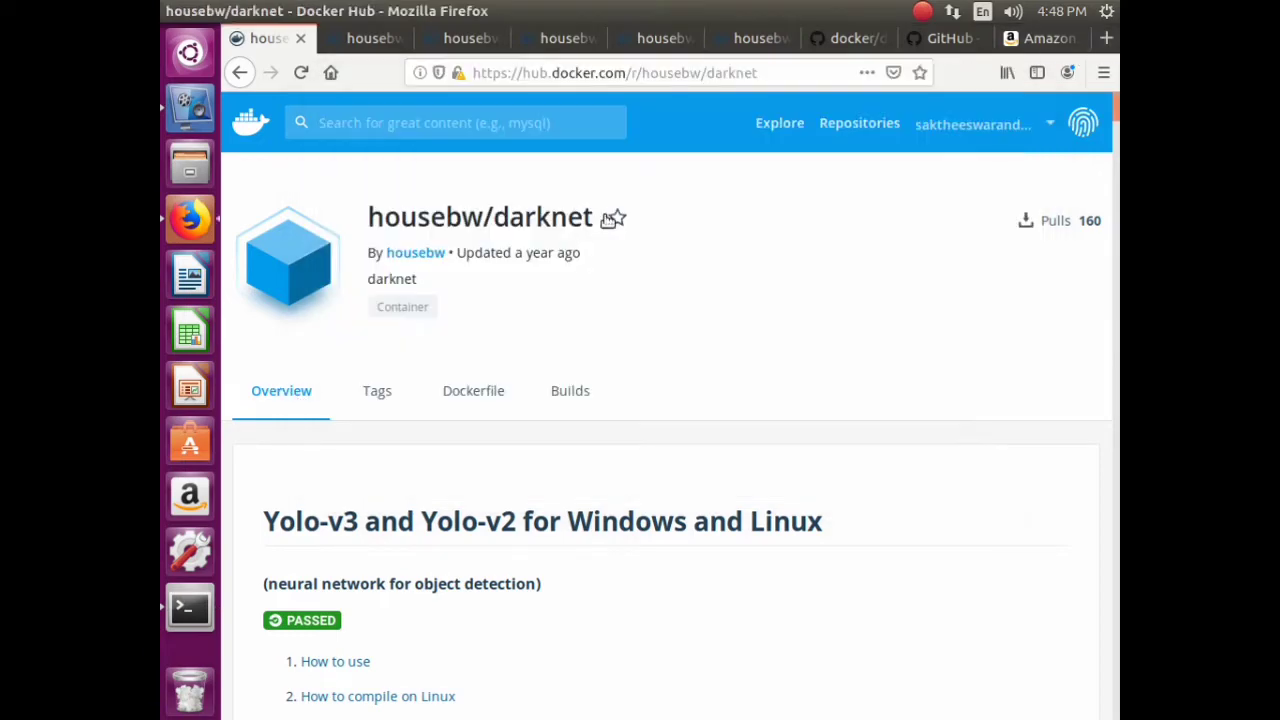
pyautogui.moveTo(573, 228); pyautogui.dragTo(367, 229)
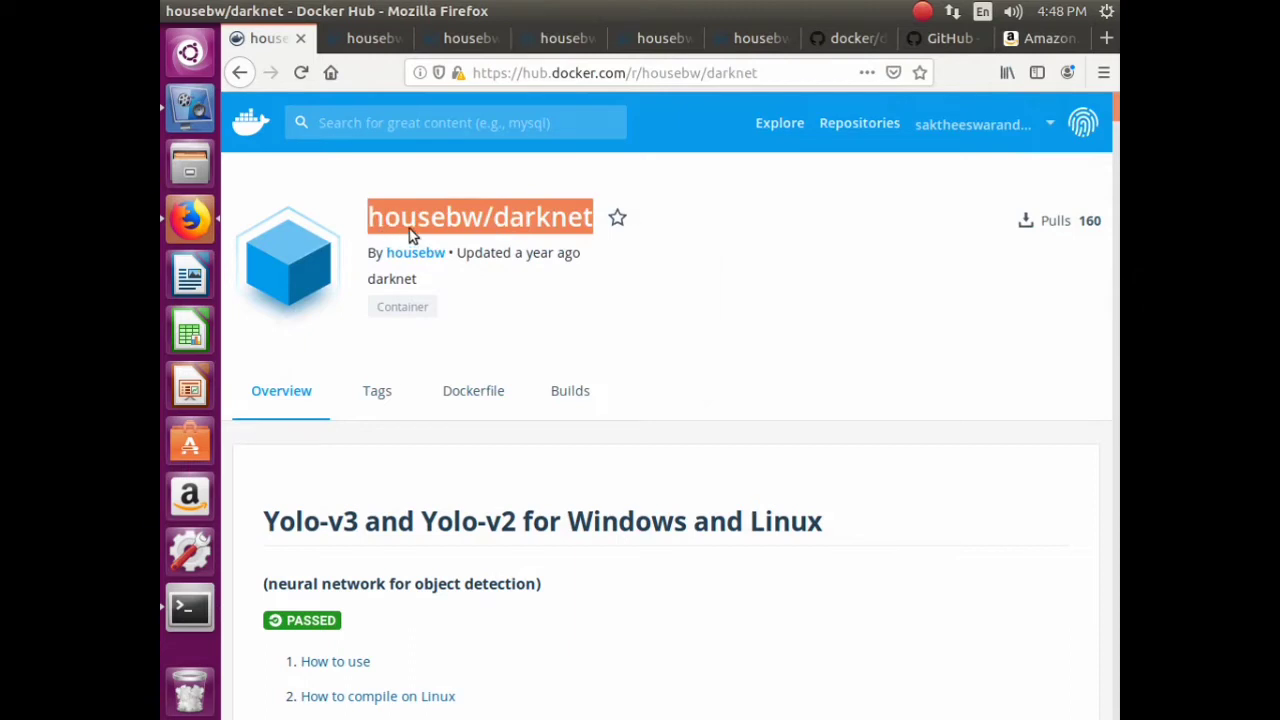
pyautogui.rightClick(408, 232)
pyautogui.click(445, 246)
pyautogui.click(191, 612)
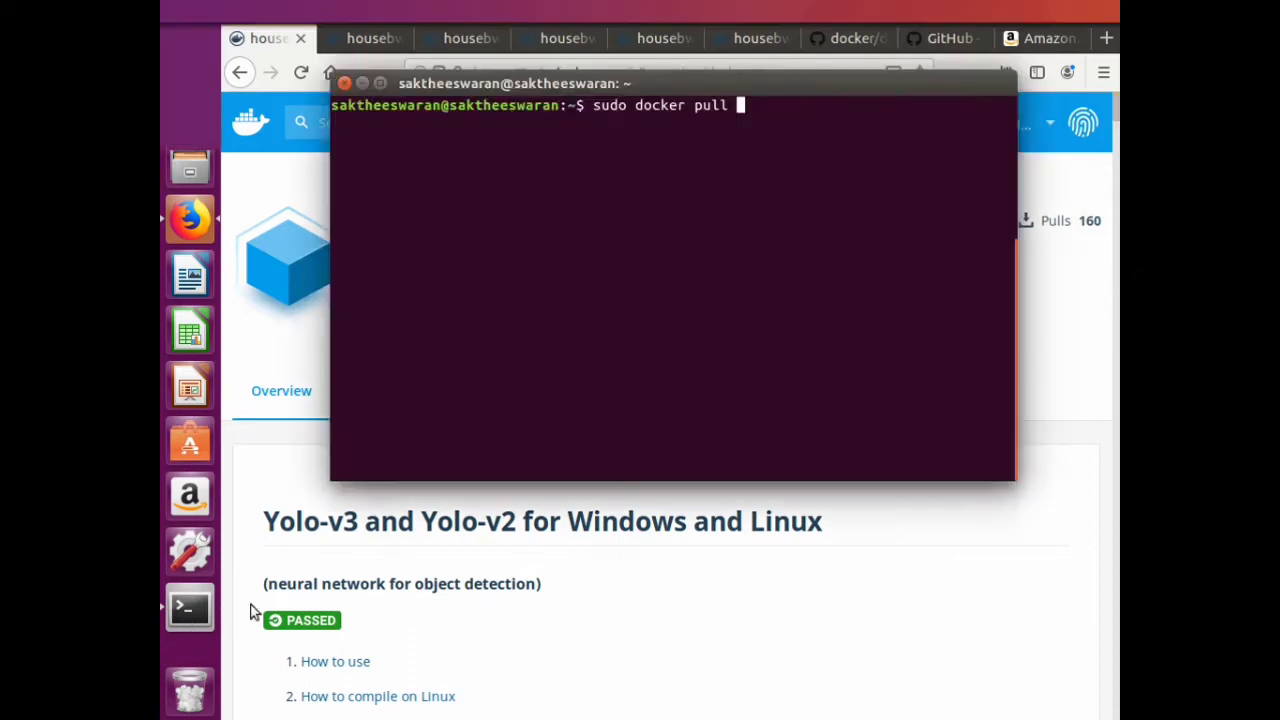
pyautogui.rightClick(810, 102)
pyautogui.click(850, 166)
pyautogui.press('Return')
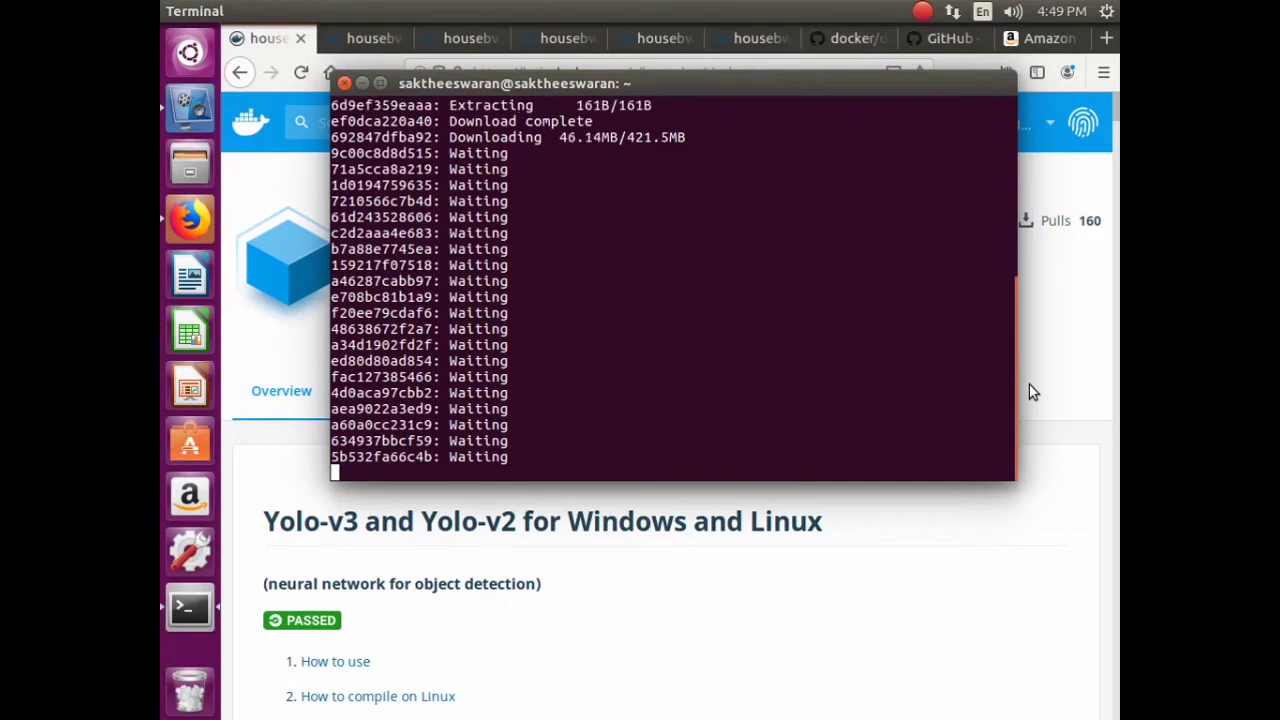
# - Glance at the Docker Hub page, then return to the terminal to watch the housebw/darknet layers download
pyautogui.click(900, 648)
pyautogui.scroll(-20, 740, 390)
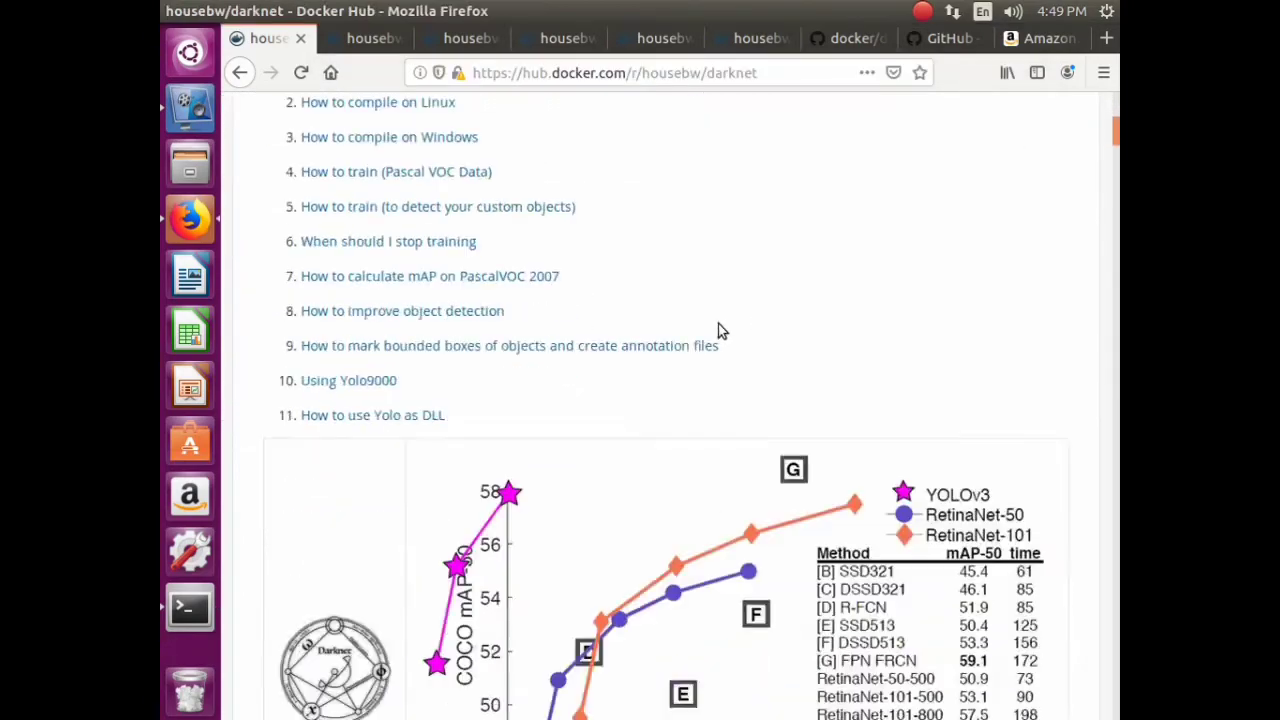
pyautogui.scroll(-8, 740, 447)
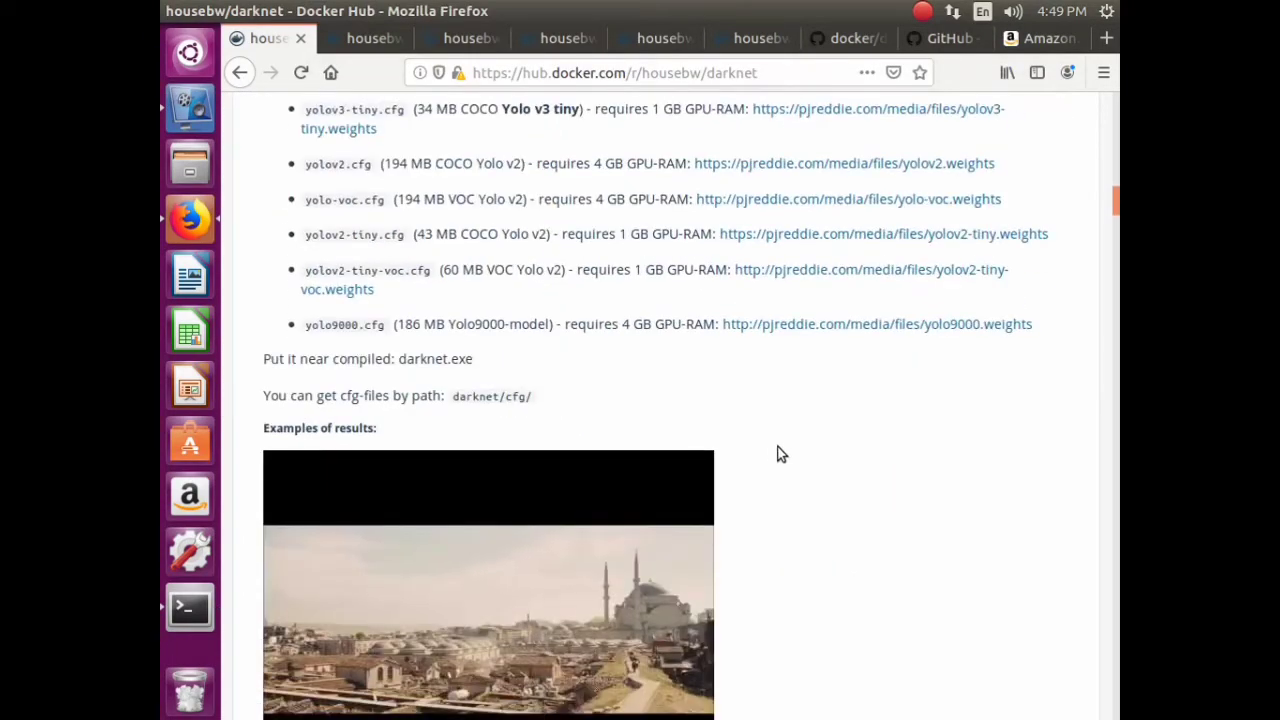
pyautogui.click(195, 620)
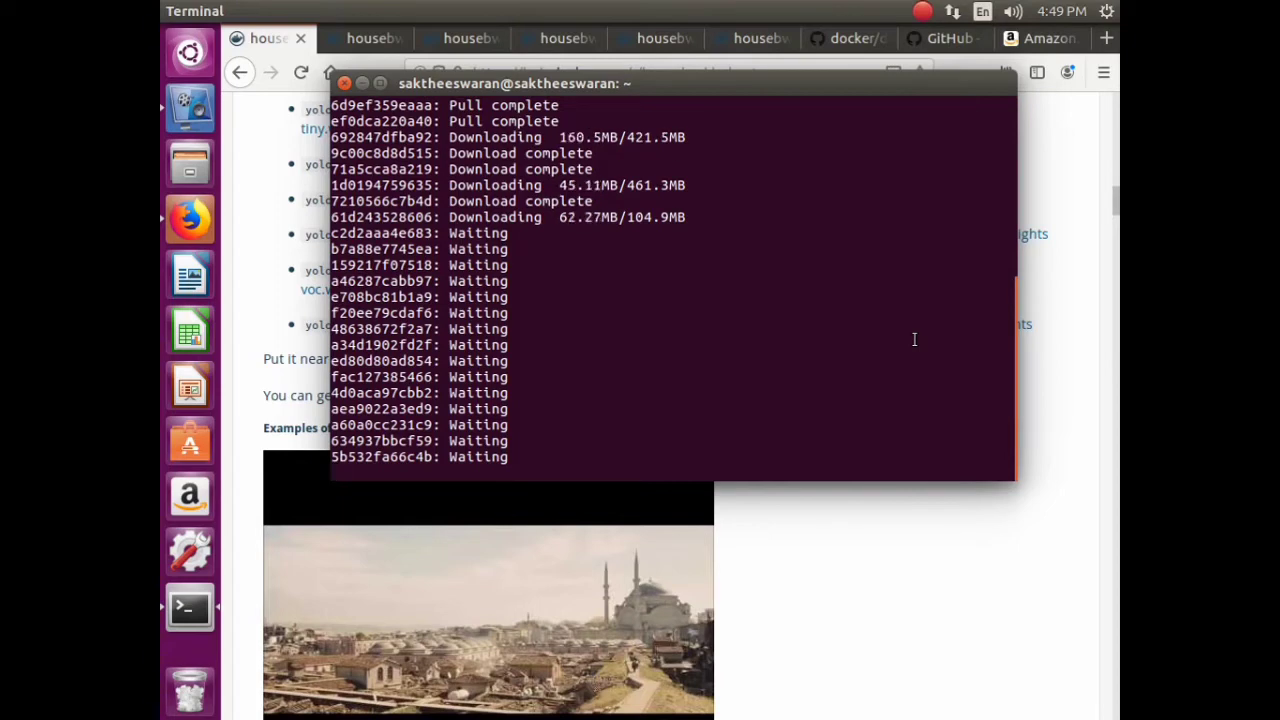
pyautogui.hotkey('alt', 'Tab')
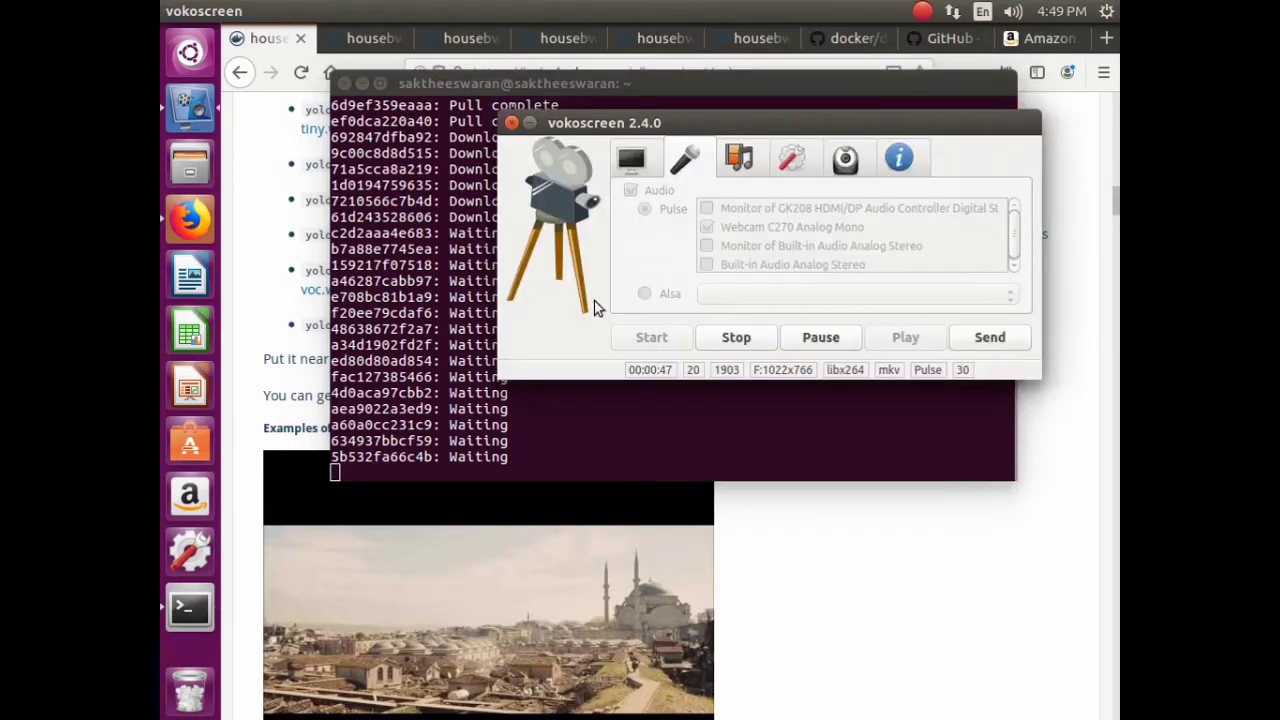
# - Bring the terminal forward and review the completed housebw/darknet pull output
pyautogui.click(736, 338)
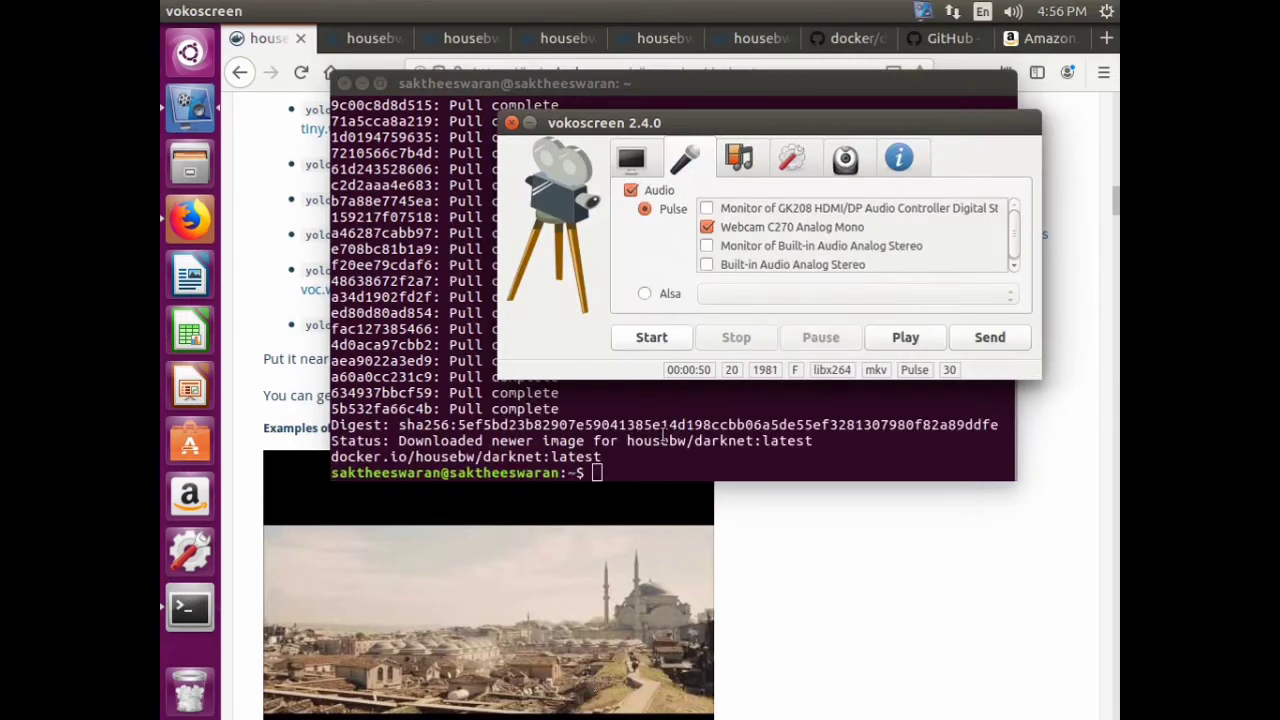
pyautogui.hotkey('ctrl', 'shift', 'F10')
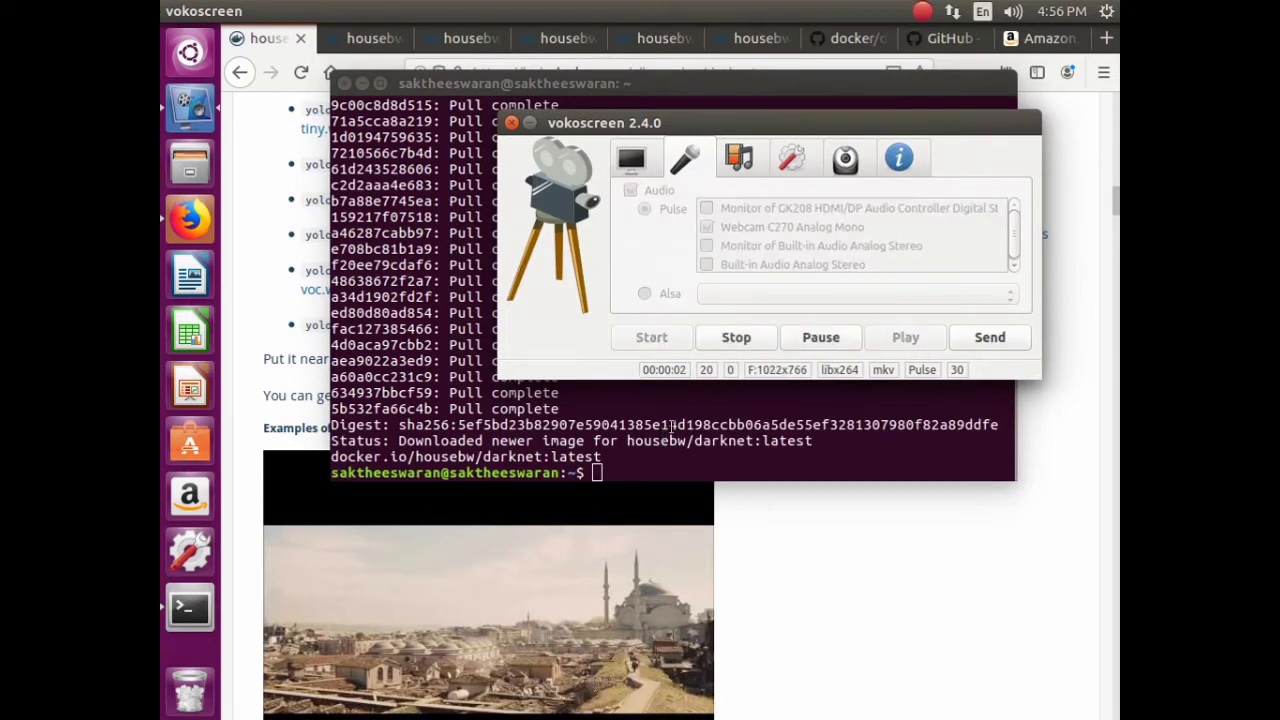
pyautogui.click(666, 411)
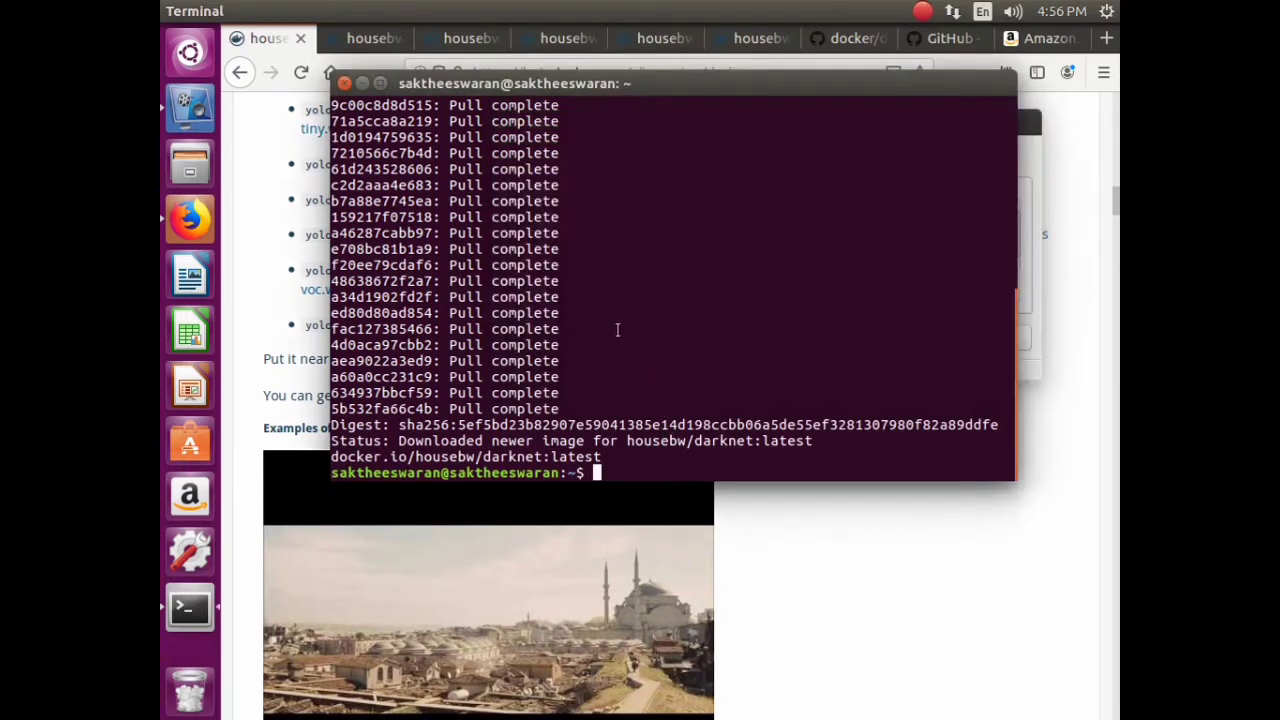
pyautogui.scroll(5, 788, 233)
pyautogui.scroll(1, 675, 288)
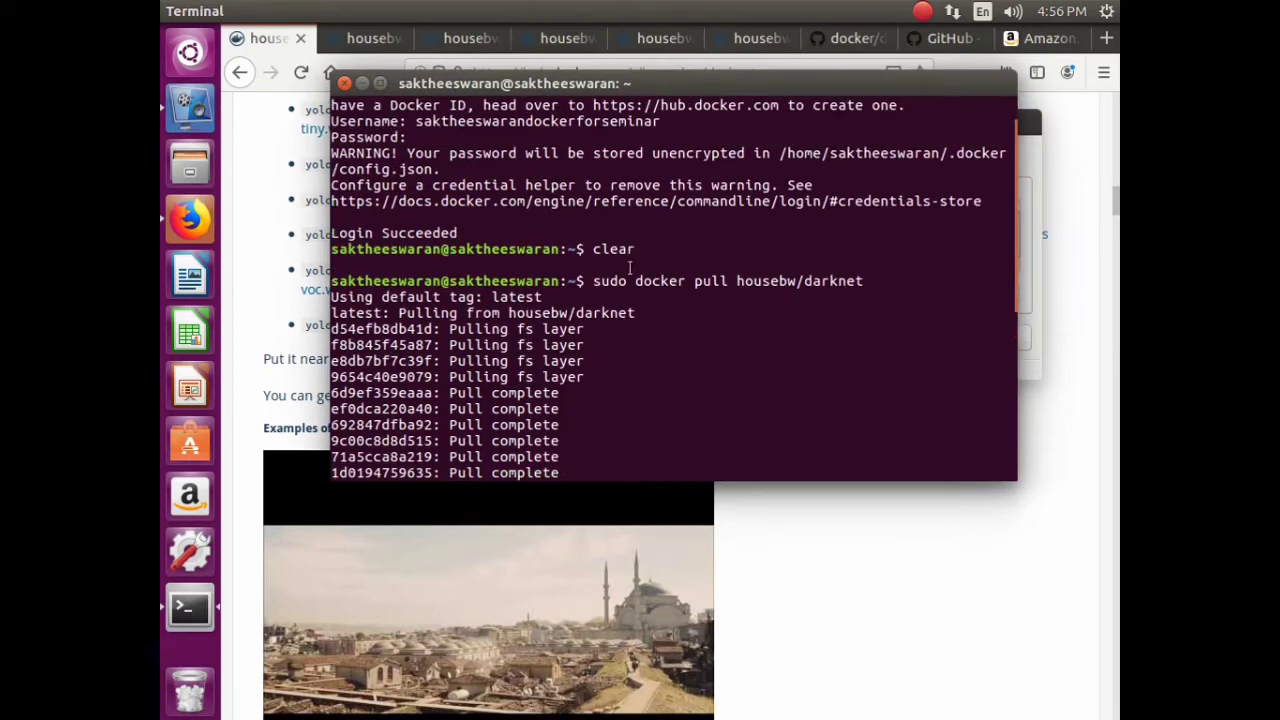
pyautogui.scroll(-7, 699, 283)
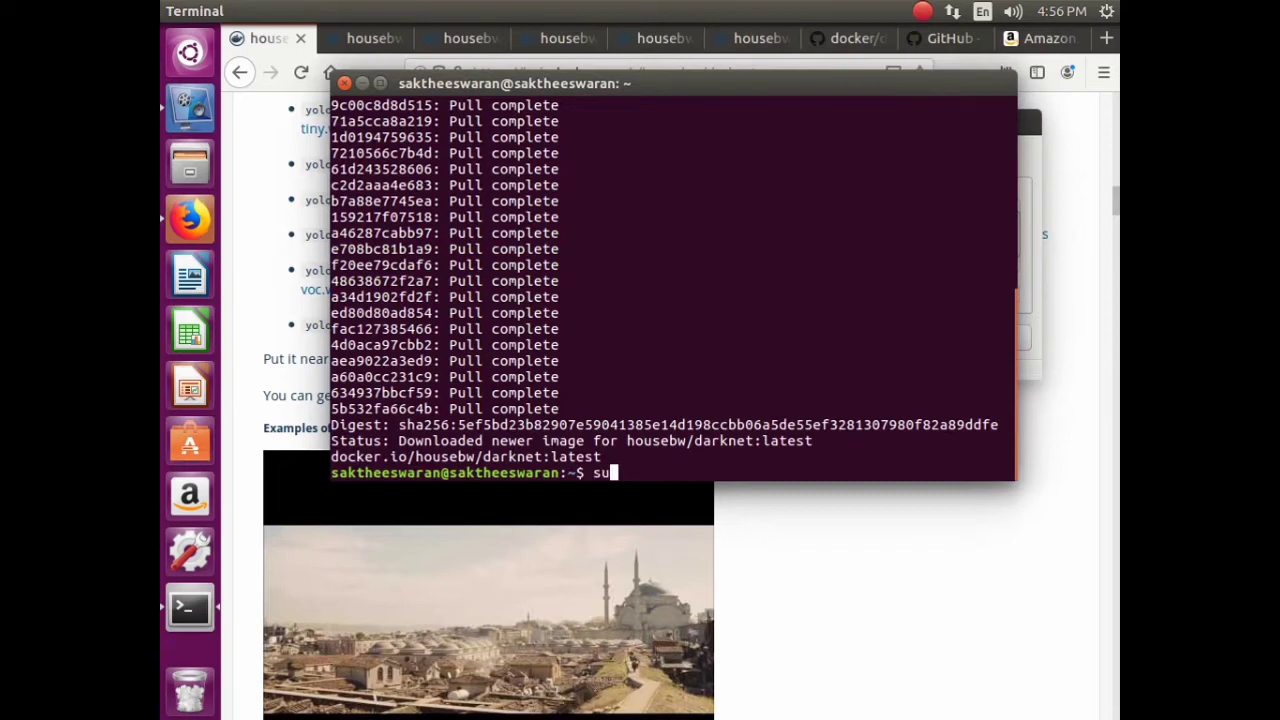
# - Run sudo docker images, noting housebw/darknet latest at 15.9GB, then return to Firefox's darknet tab
pyautogui.write('do docker ima')
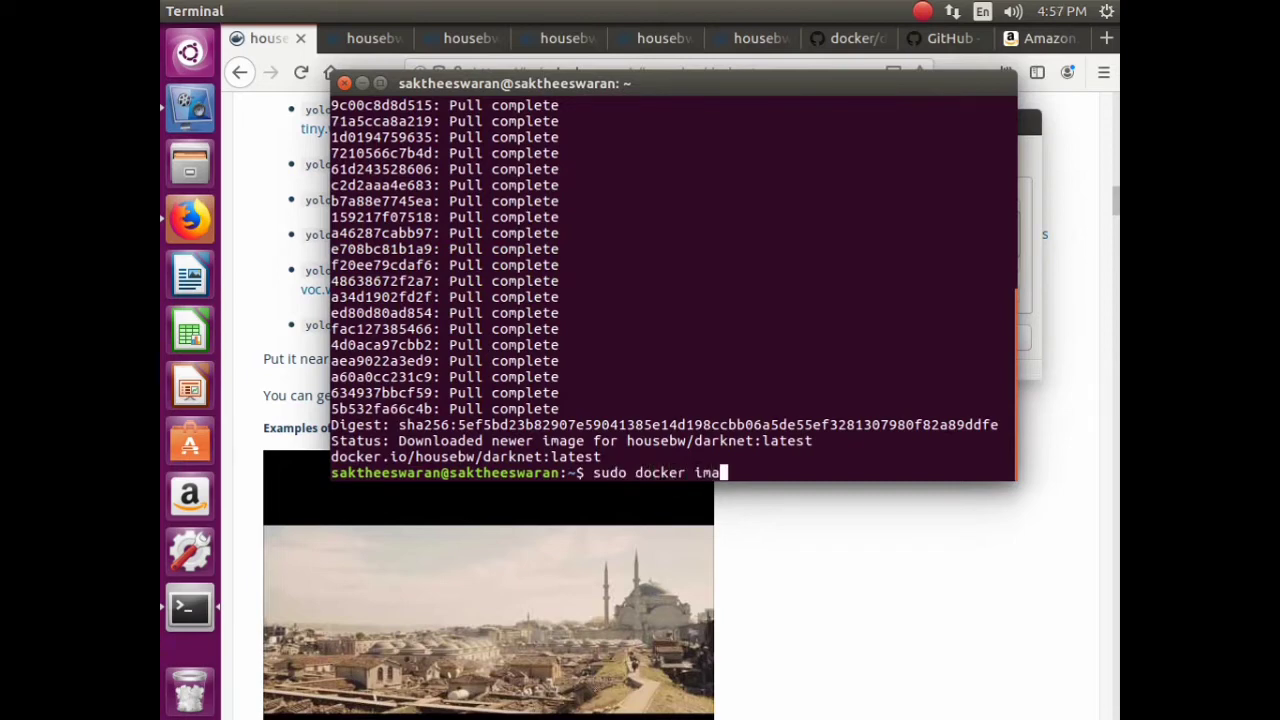
pyautogui.write('ges')
pyautogui.press('Return')
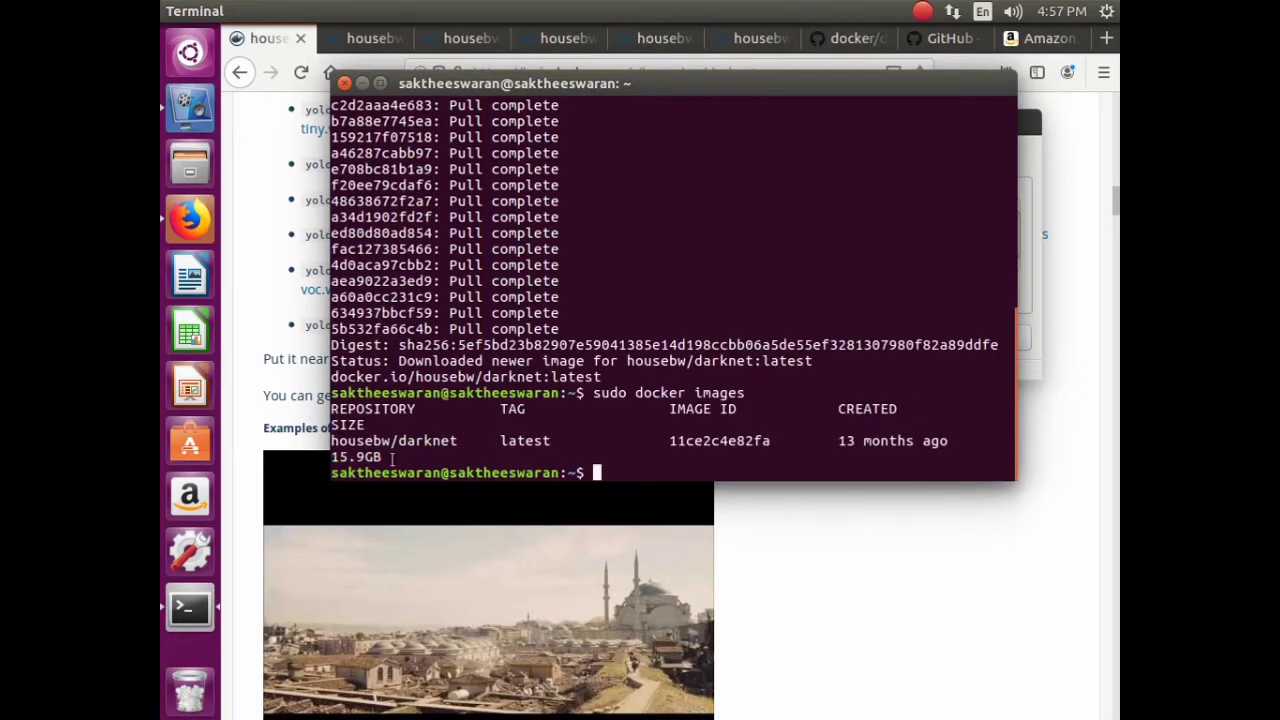
pyautogui.moveTo(393, 457); pyautogui.dragTo(341, 443)
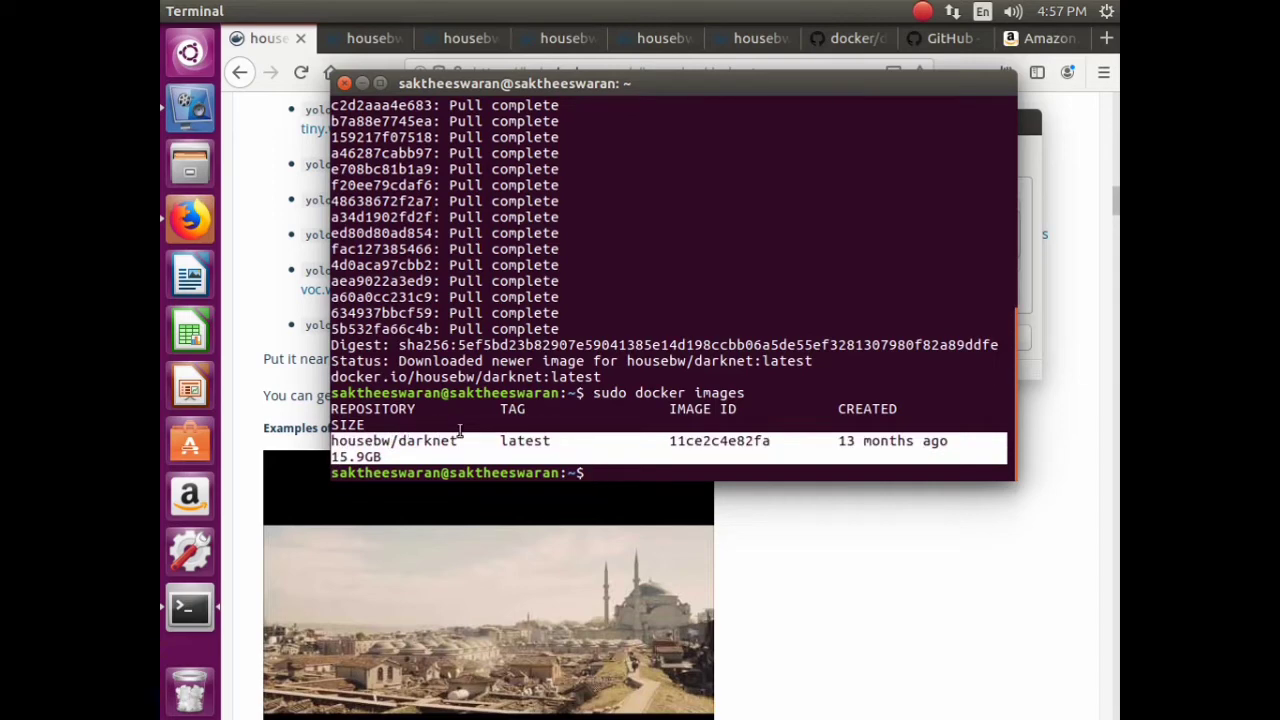
pyautogui.click(416, 457)
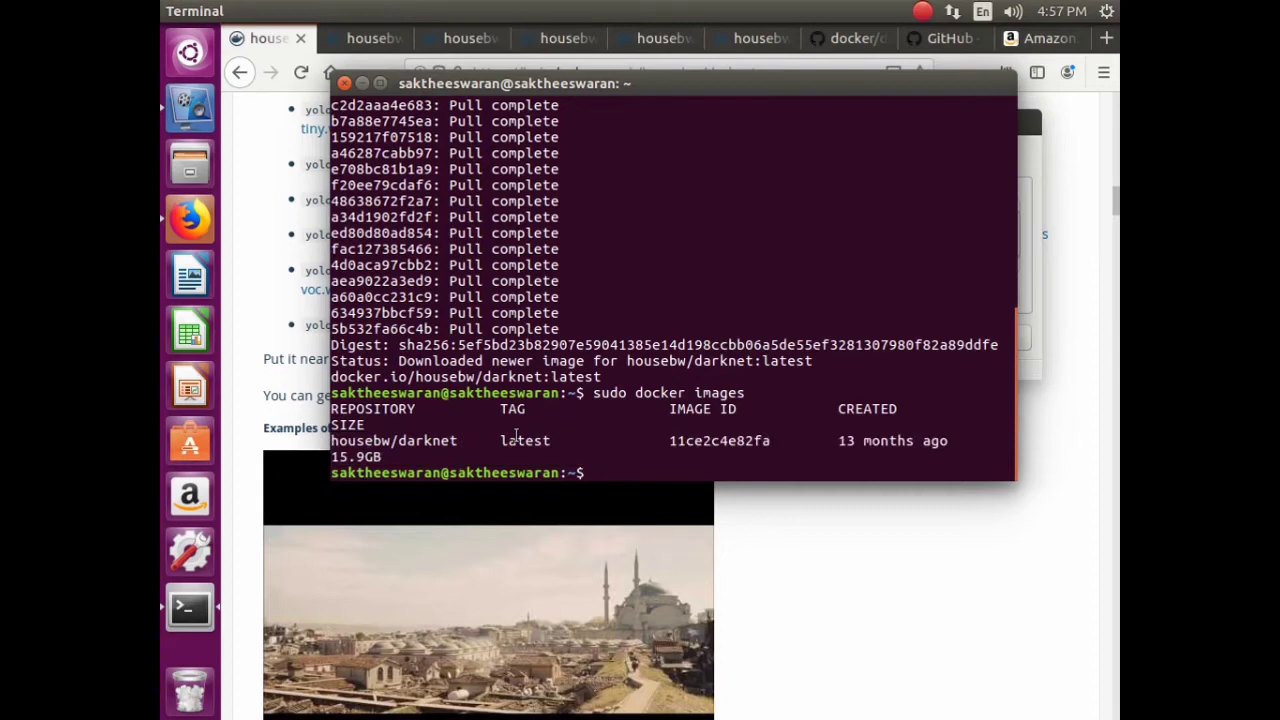
pyautogui.hotkey('alt', 'Tab')
pyautogui.click(380, 38)
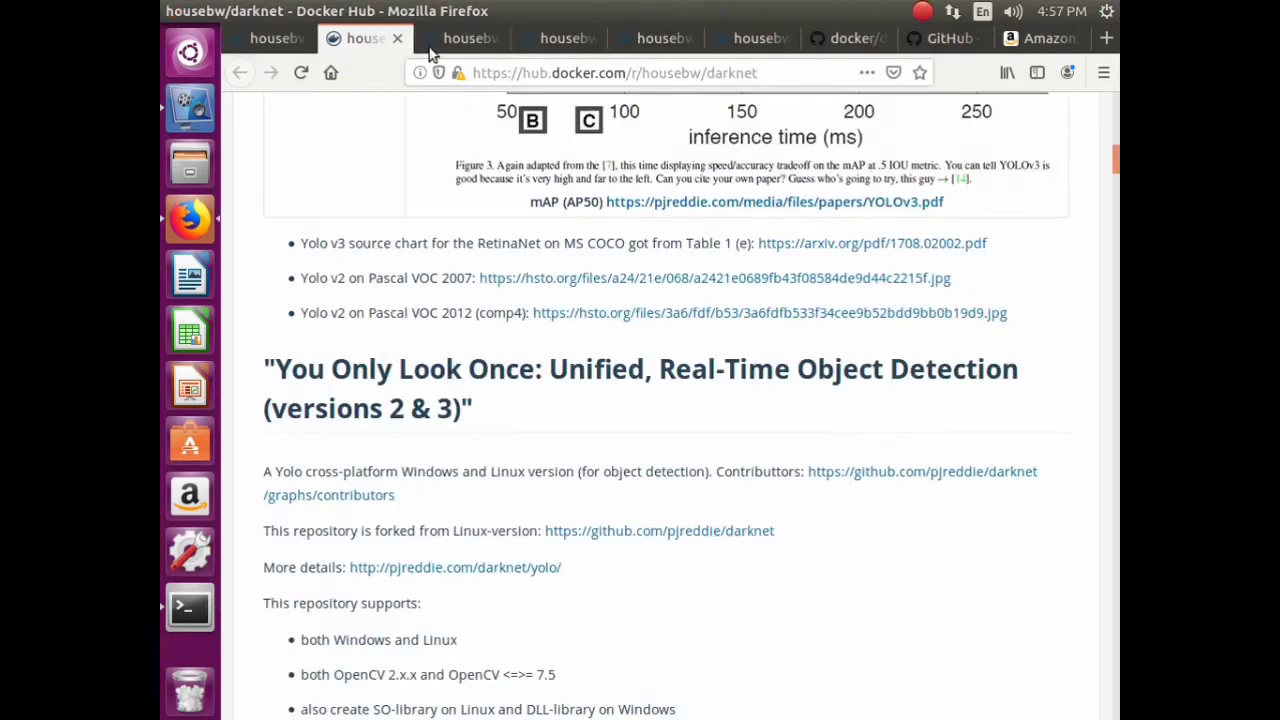
# - Open the housebw/detectron tab and read through its Facebook Detectron overview
pyautogui.click(455, 40)
pyautogui.click(560, 40)
pyautogui.click(625, 38)
pyautogui.click(725, 45)
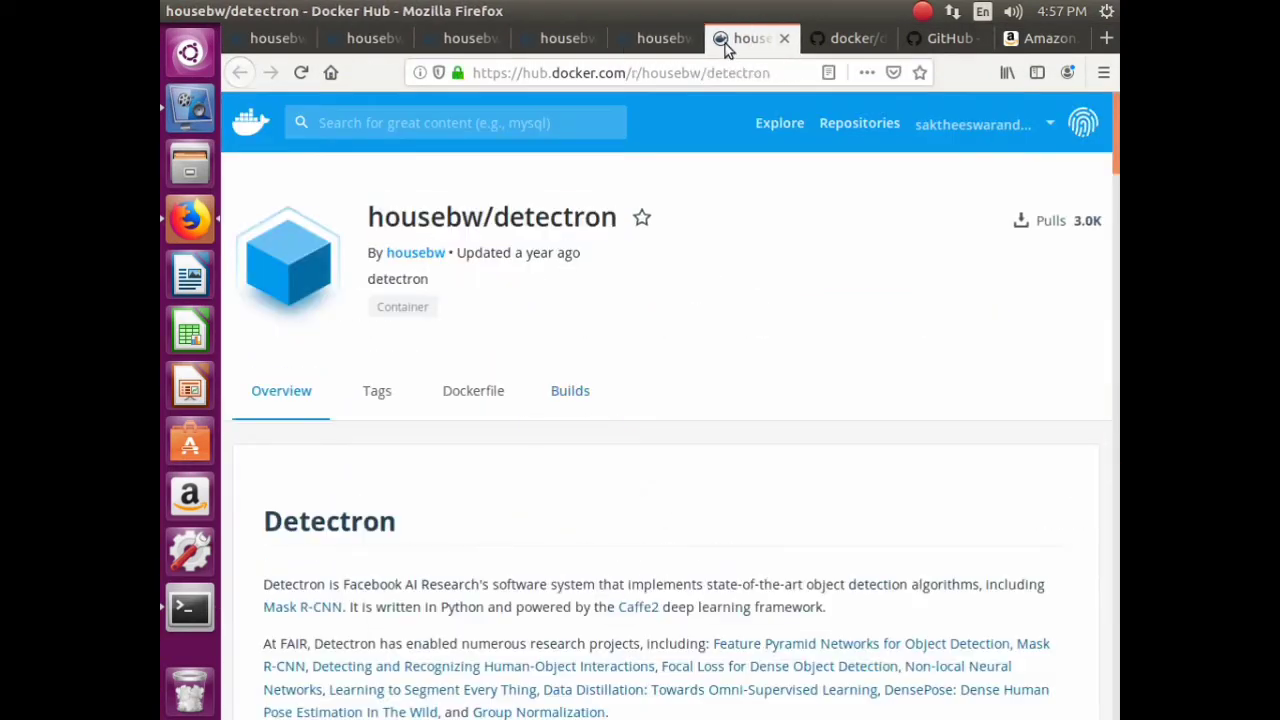
pyautogui.scroll(-10, 617, 343)
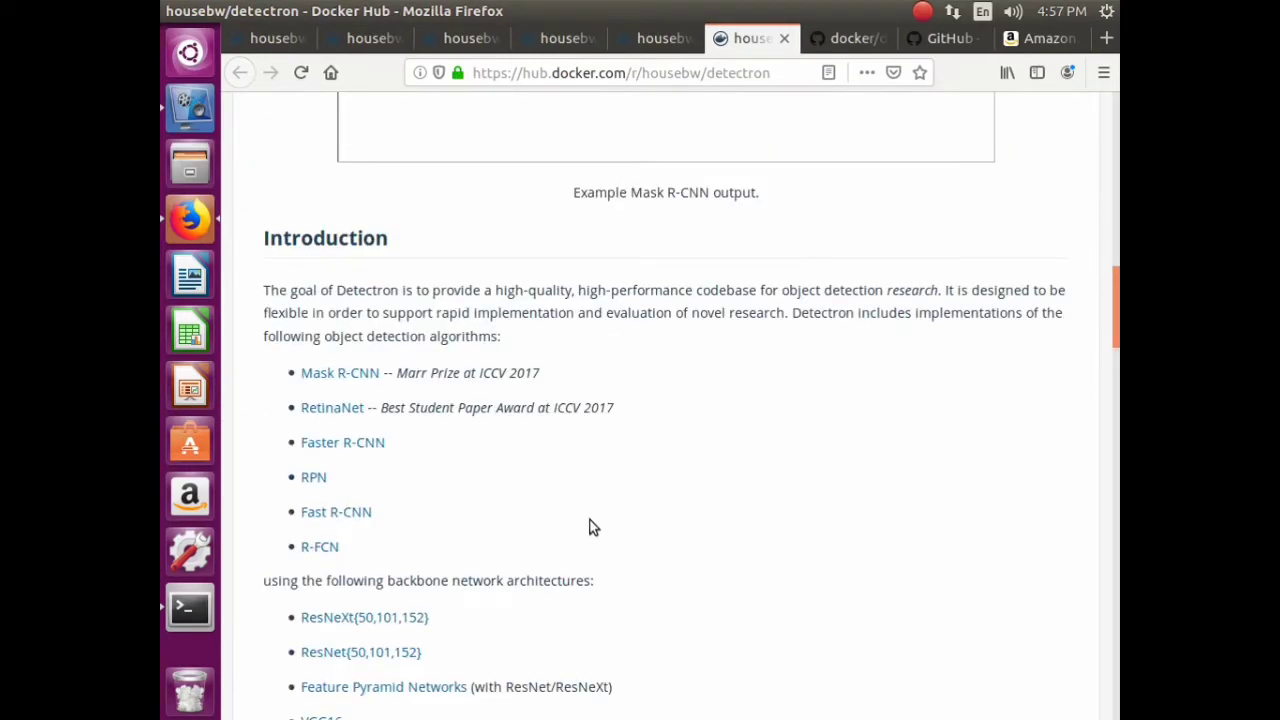
pyautogui.scroll(-9, 577, 511)
pyautogui.scroll(-6, 571, 511)
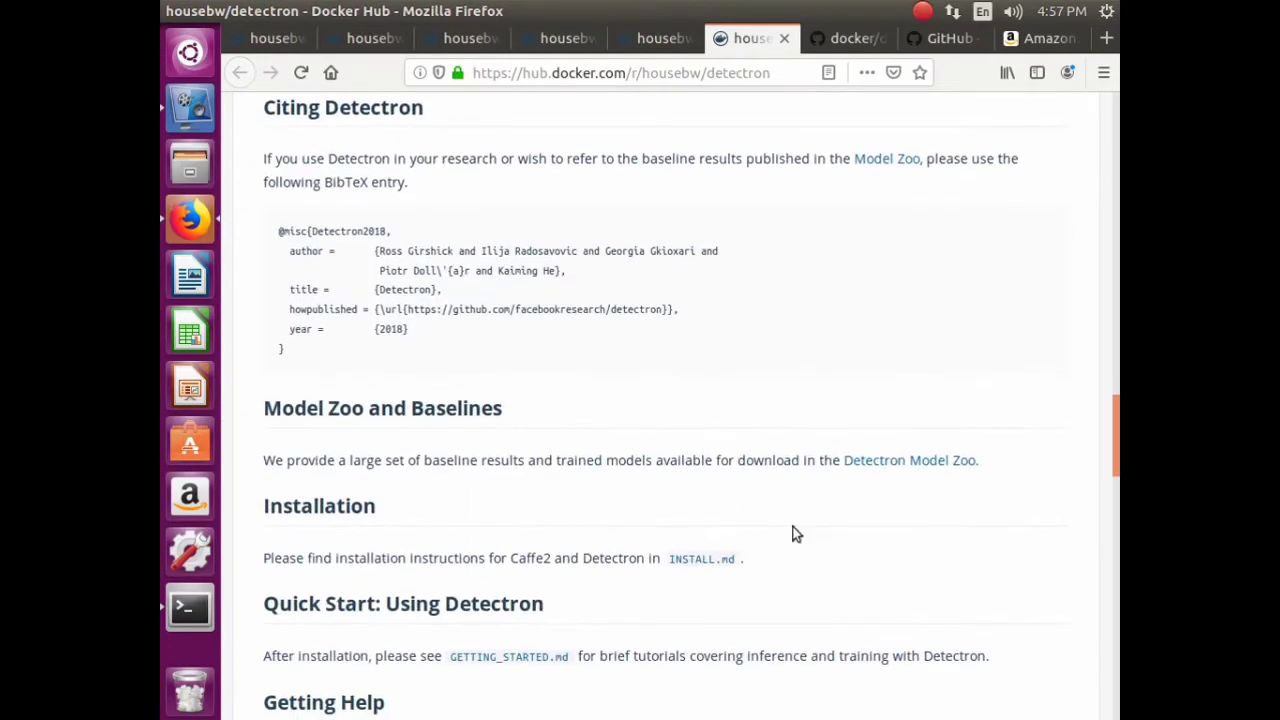
pyautogui.scroll(-20, 640, 400)
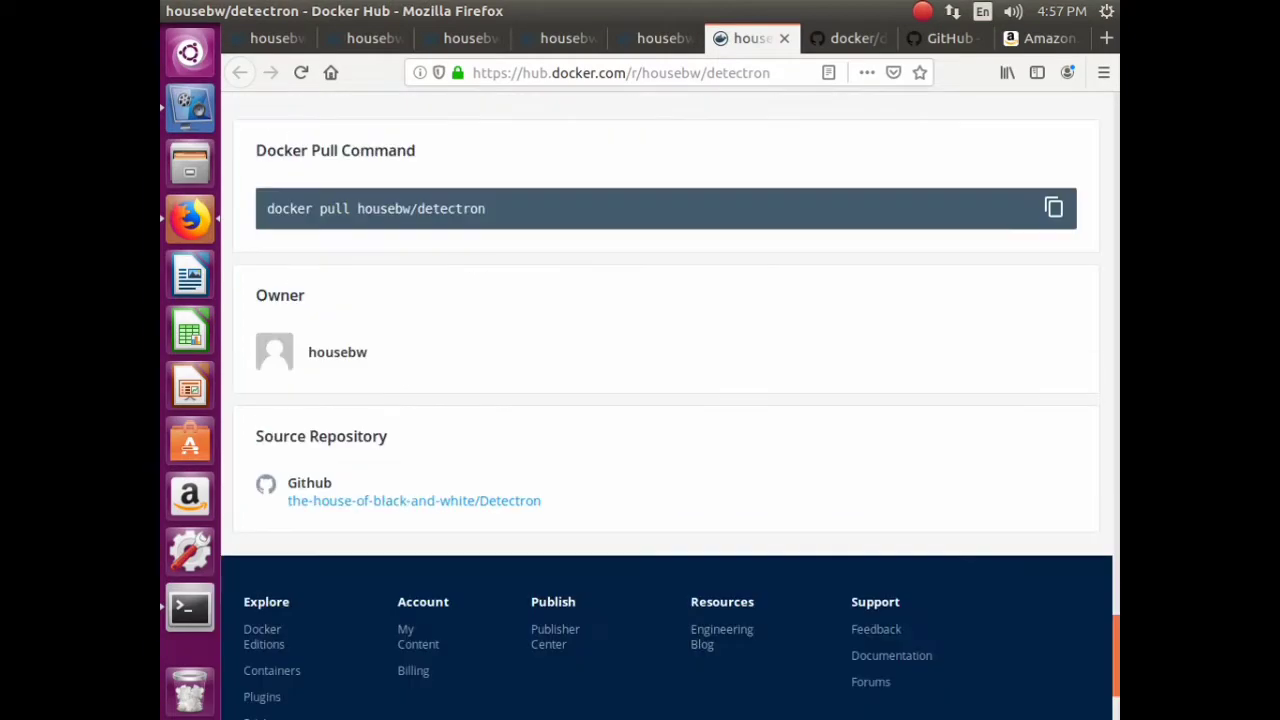
pyautogui.moveTo(1115, 655); pyautogui.dragTo(1108, 317)
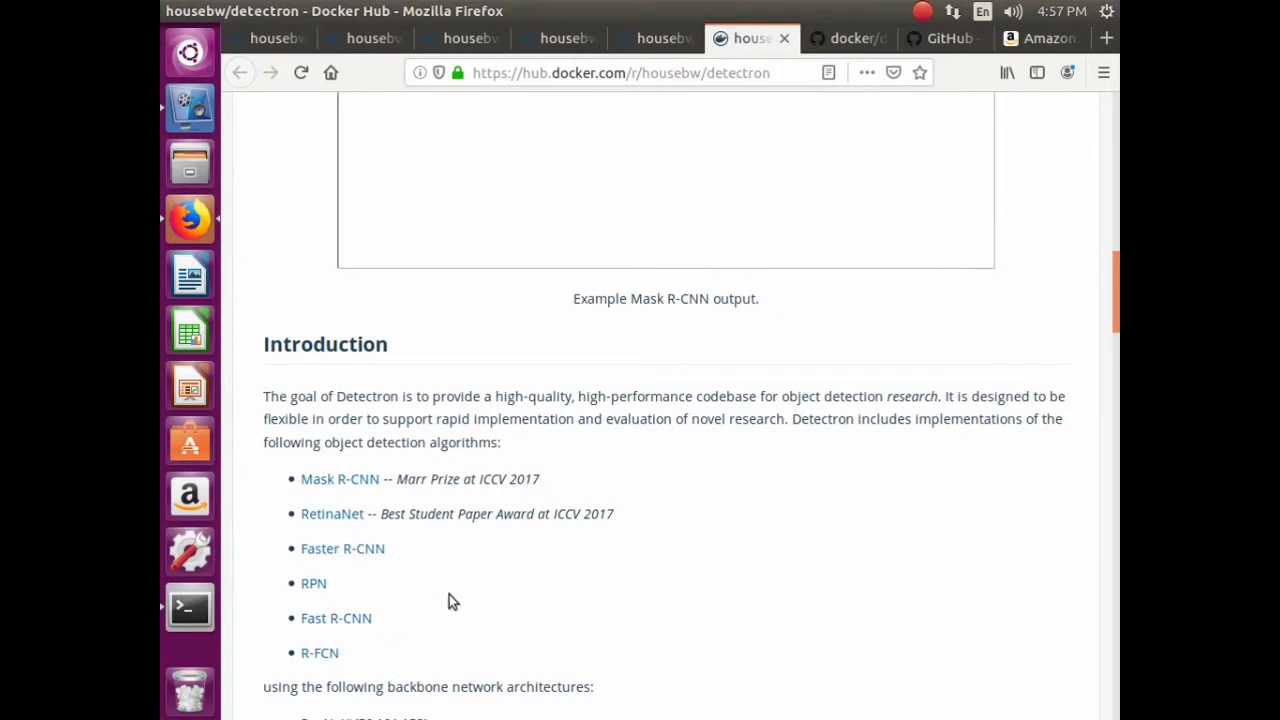
pyautogui.scroll(-3, 544, 500)
pyautogui.scroll(-4, 544, 500)
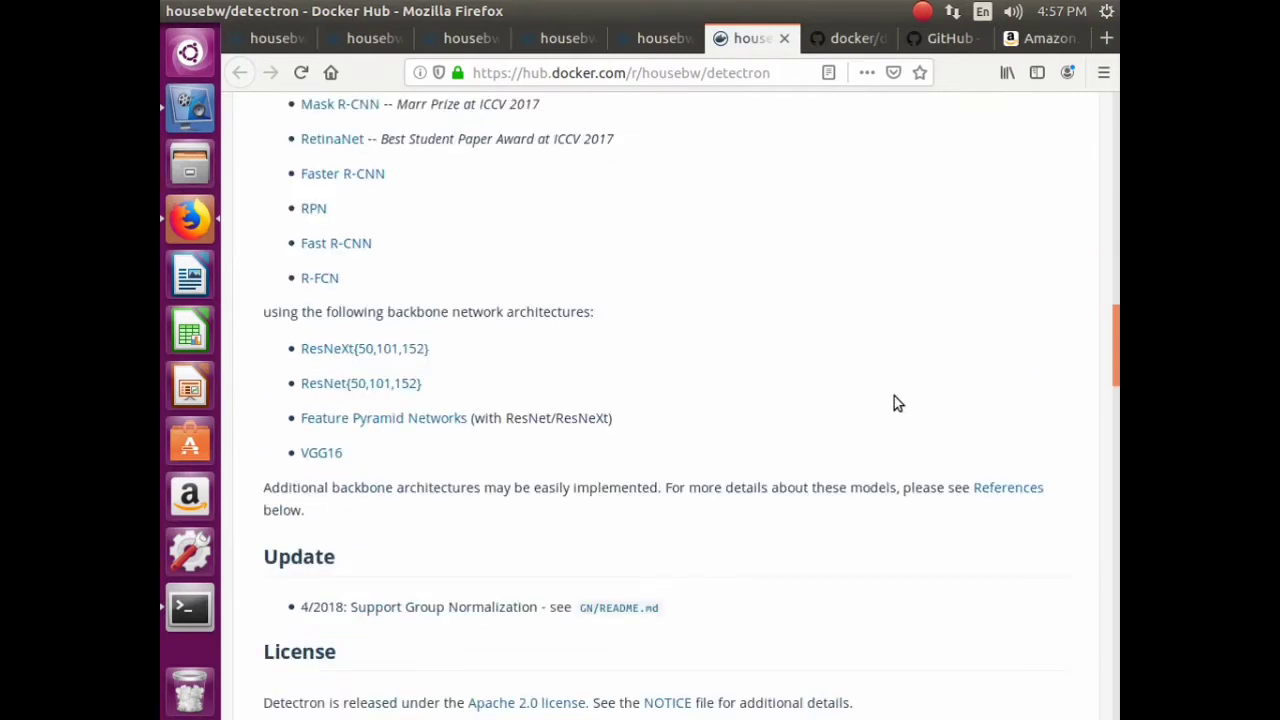
pyautogui.scroll(1, 473, 420)
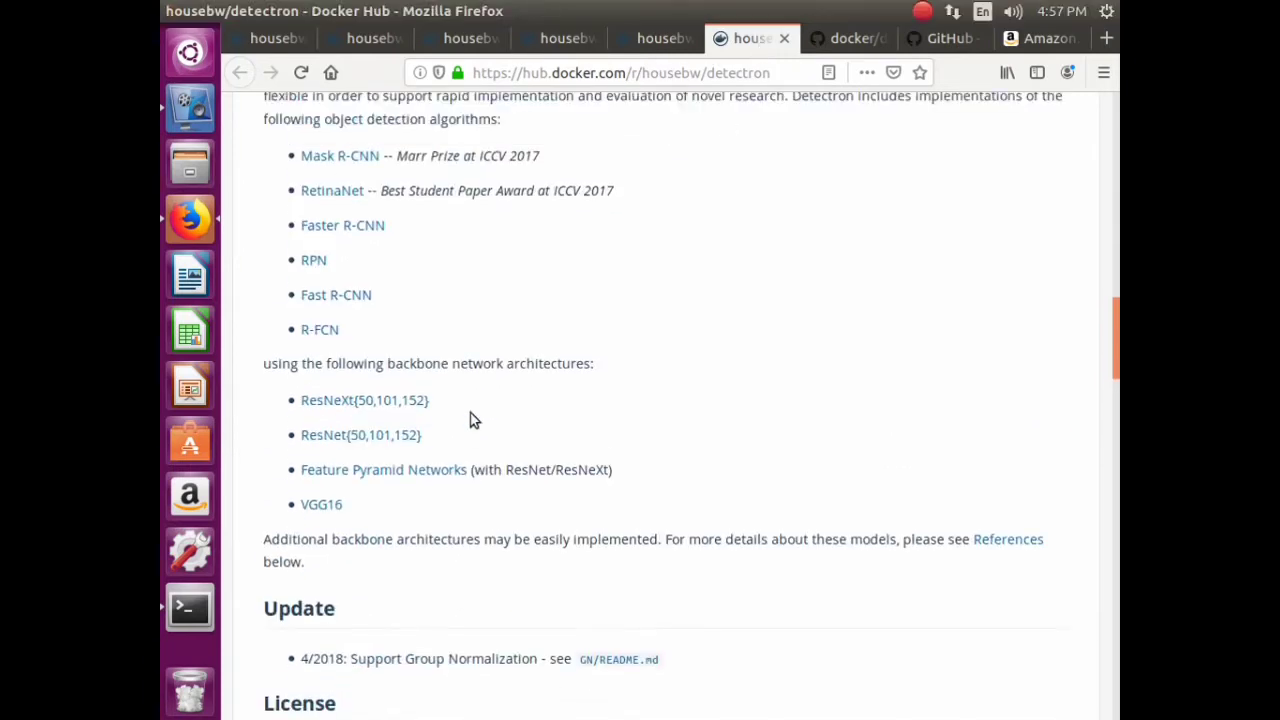
pyautogui.scroll(10, 473, 420)
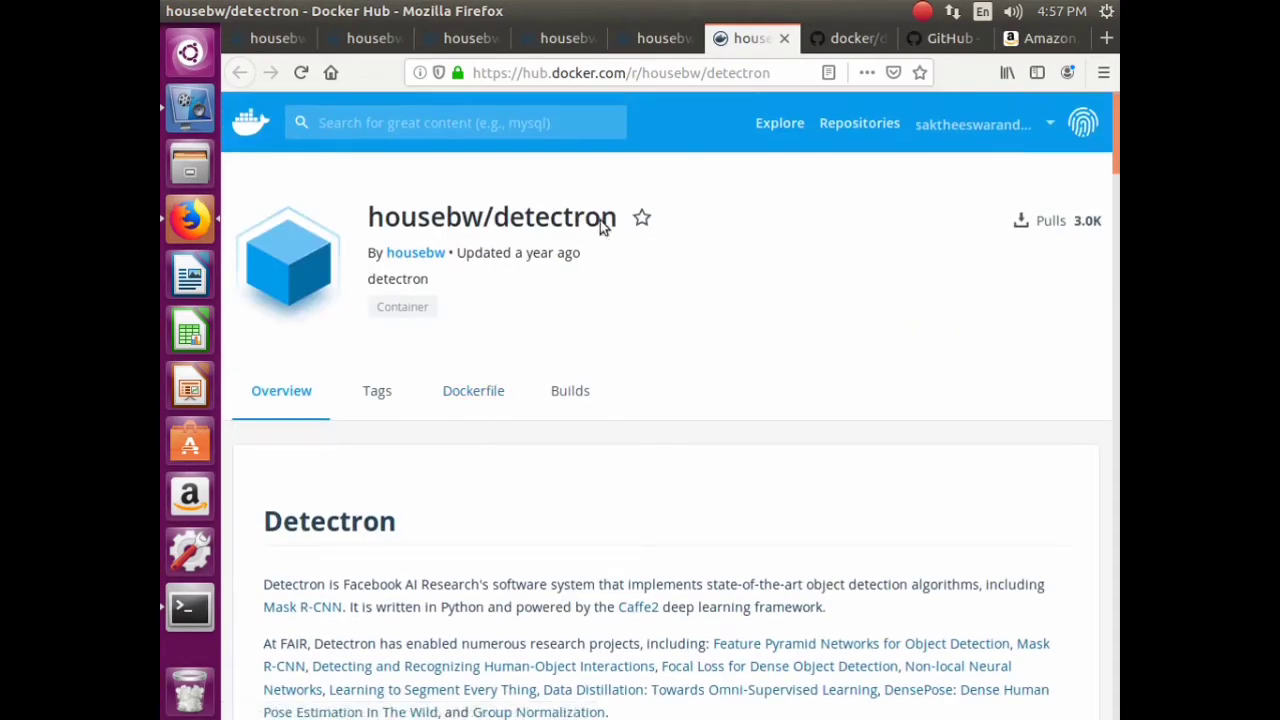
# - Copy the repository name housebw/detectron from the page title and bring the terminal forward
pyautogui.moveTo(612, 222); pyautogui.dragTo(393, 240)
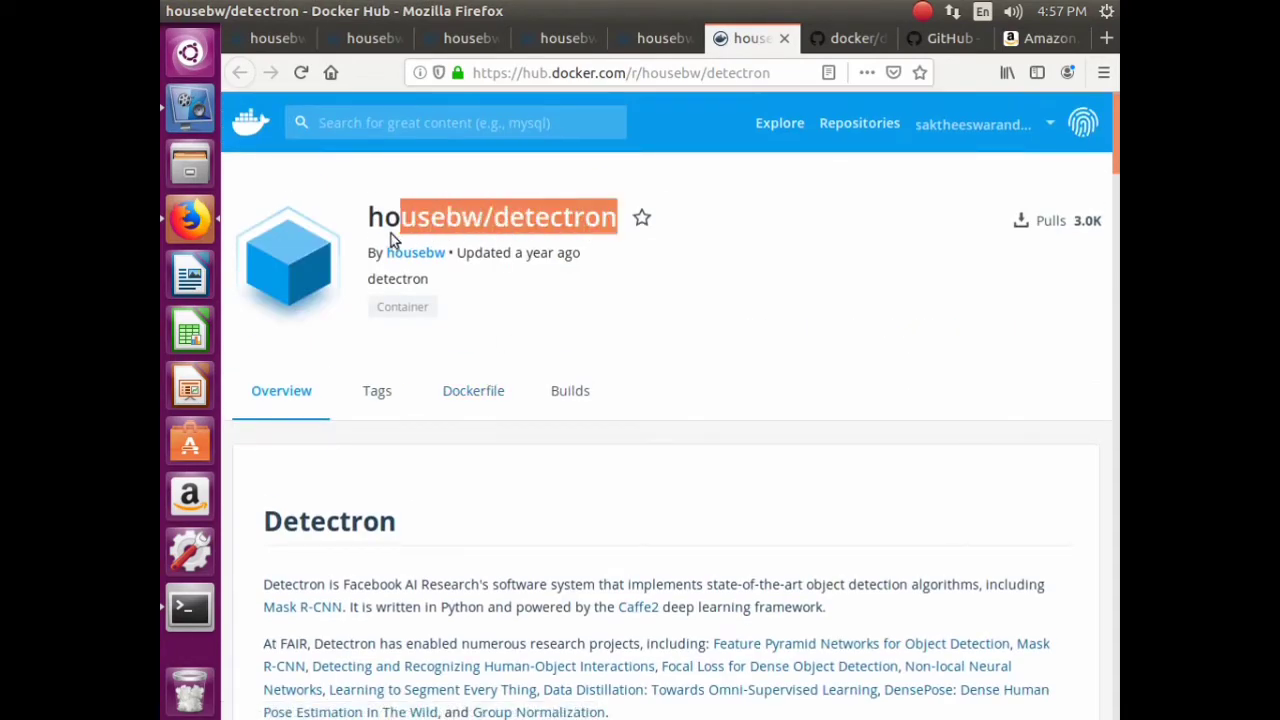
pyautogui.rightClick(396, 221)
pyautogui.click(445, 237)
pyautogui.click(190, 607)
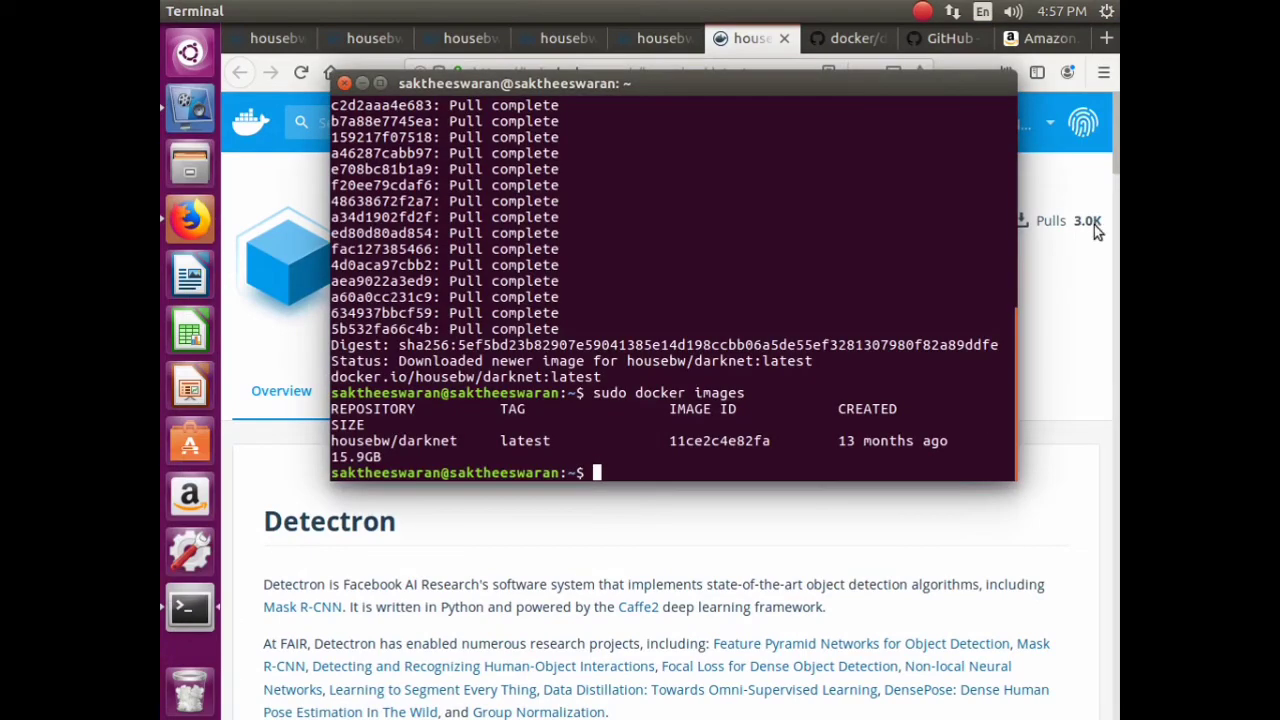
# - Pull housebw/detectron by swapping it into the recalled darknet pull command
pyautogui.press('Up')
pyautogui.press('Up')
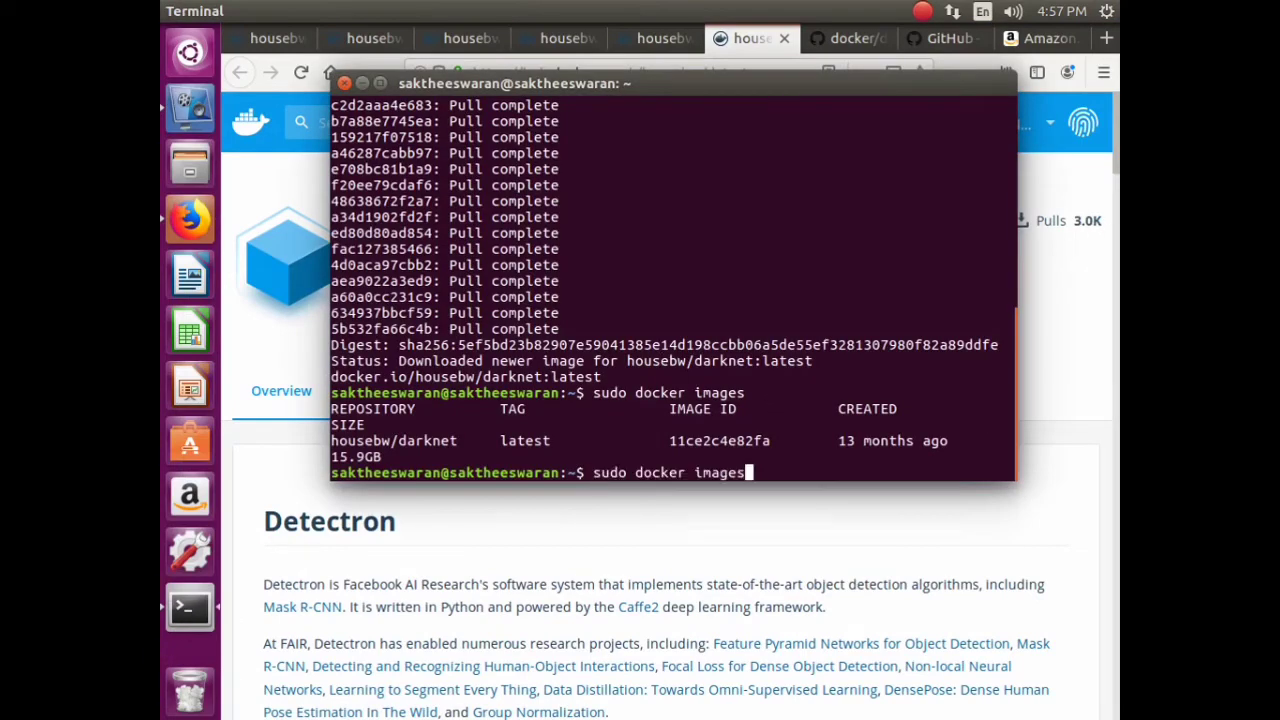
pyautogui.press('BackSpace')
pyautogui.press('BackSpace')
pyautogui.press('BackSpace')
pyautogui.press('BackSpace')
pyautogui.press('BackSpace')
pyautogui.press('BackSpace')
pyautogui.press('BackSpace')
pyautogui.press('BackSpace')
pyautogui.press('BackSpace')
pyautogui.press('BackSpace')
pyautogui.press('BackSpace')
pyautogui.press('BackSpace')
pyautogui.press('BackSpace')
pyautogui.press('BackSpace')
pyautogui.press('BackSpace')
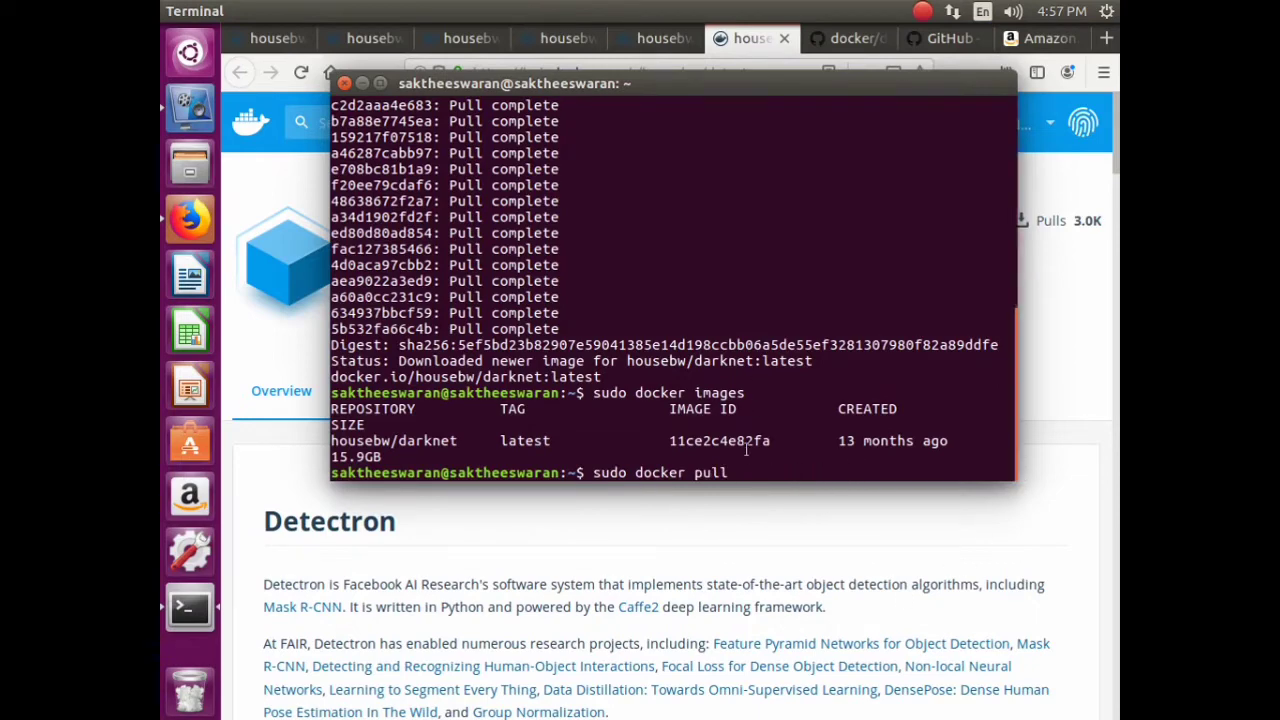
pyautogui.rightClick(745, 462)
pyautogui.click(798, 530)
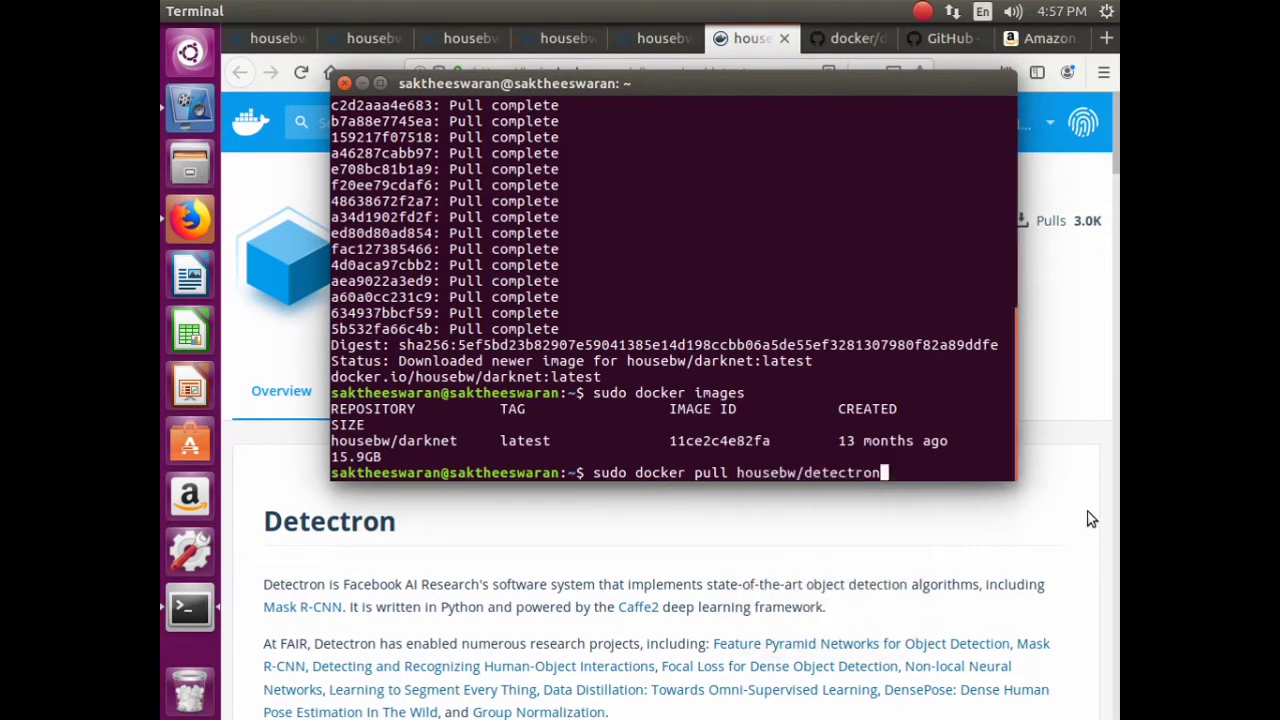
pyautogui.press('Return')
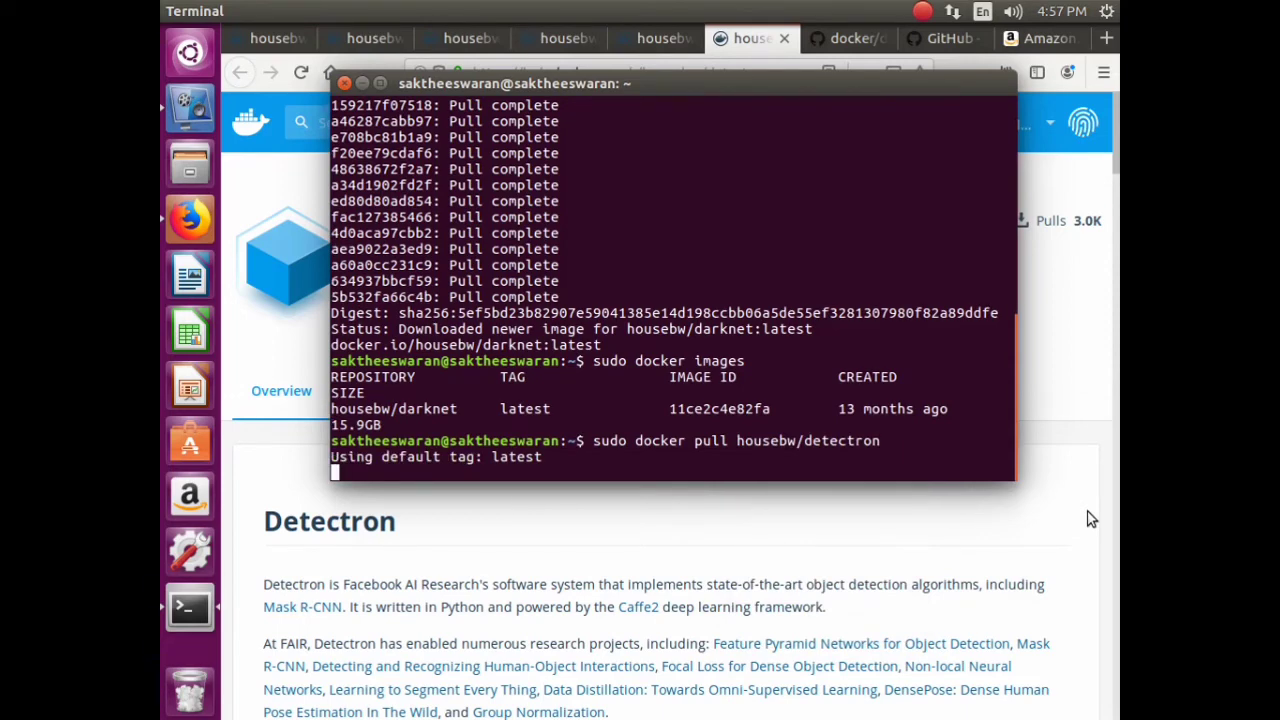
pyautogui.scroll(5, 1017, 420)
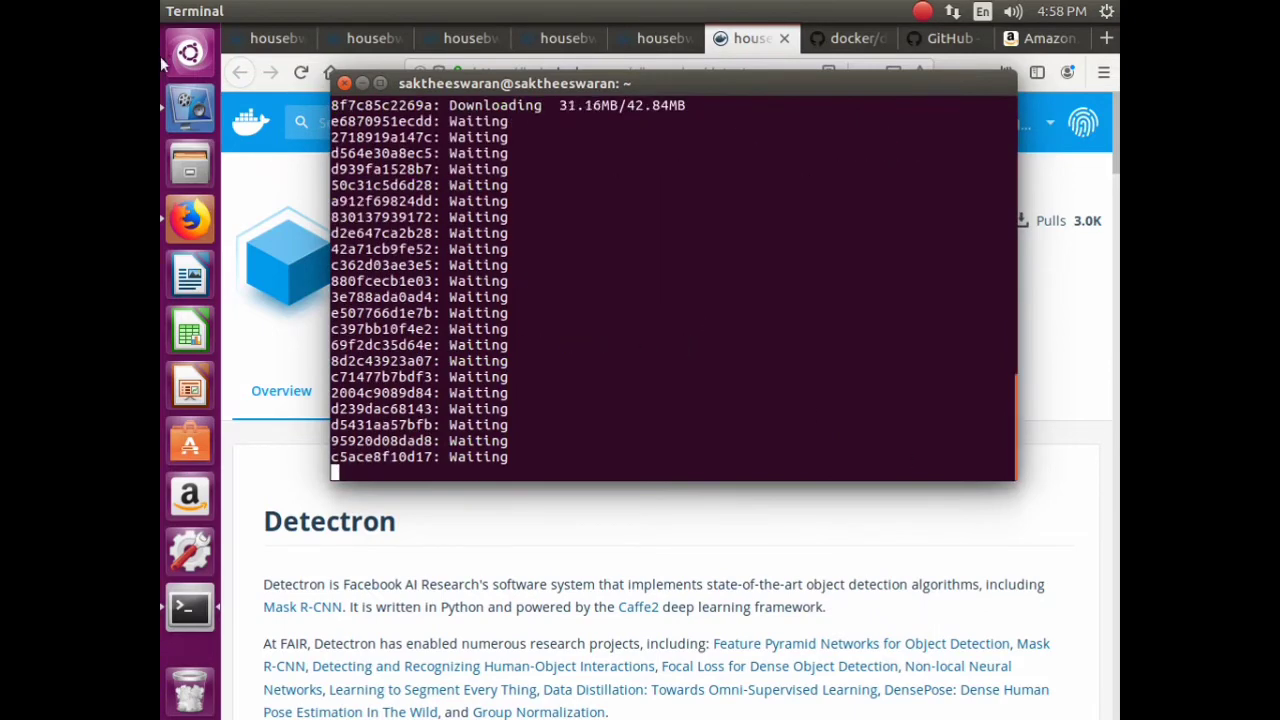
pyautogui.click(190, 105)
pyautogui.click(740, 338)
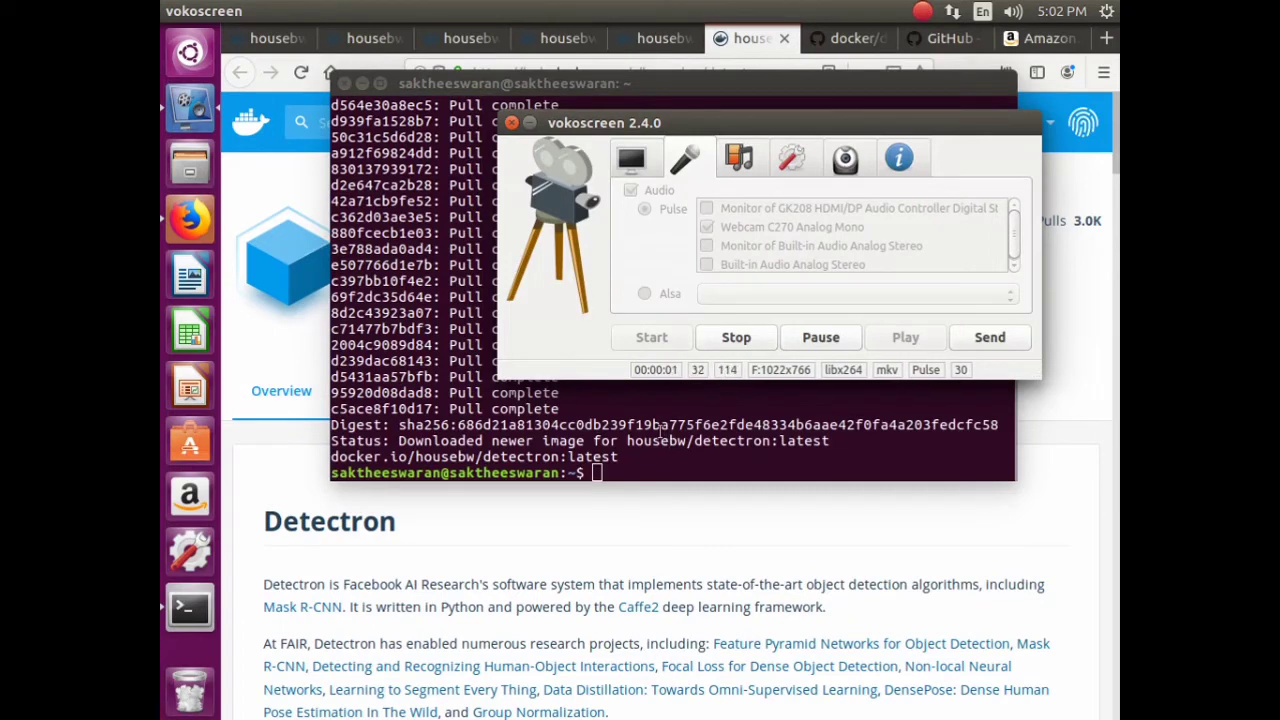
# - List local images to confirm housebw/detectron (4.13GB) beside housebw/darknet (15.9GB)
pyautogui.click(335, 366)
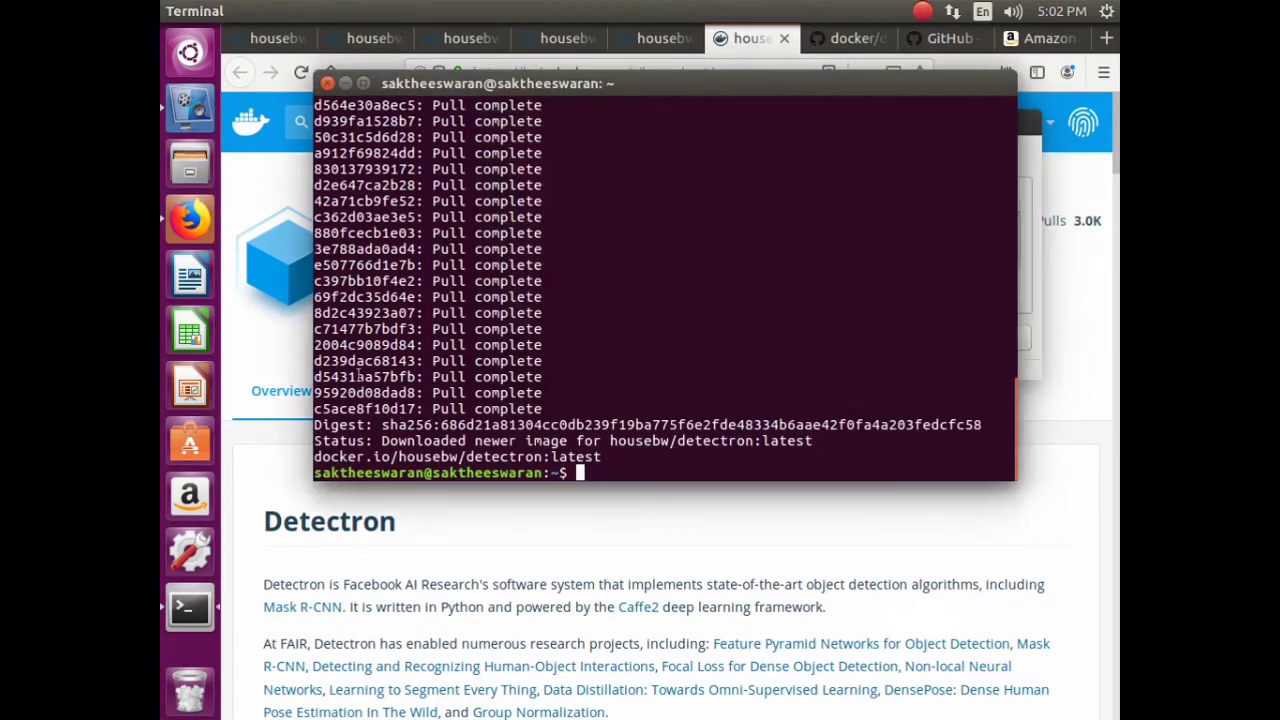
pyautogui.scroll(8, 660, 360)
pyautogui.scroll(-8, 680, 345)
pyautogui.press('Up')
pyautogui.press('Up')
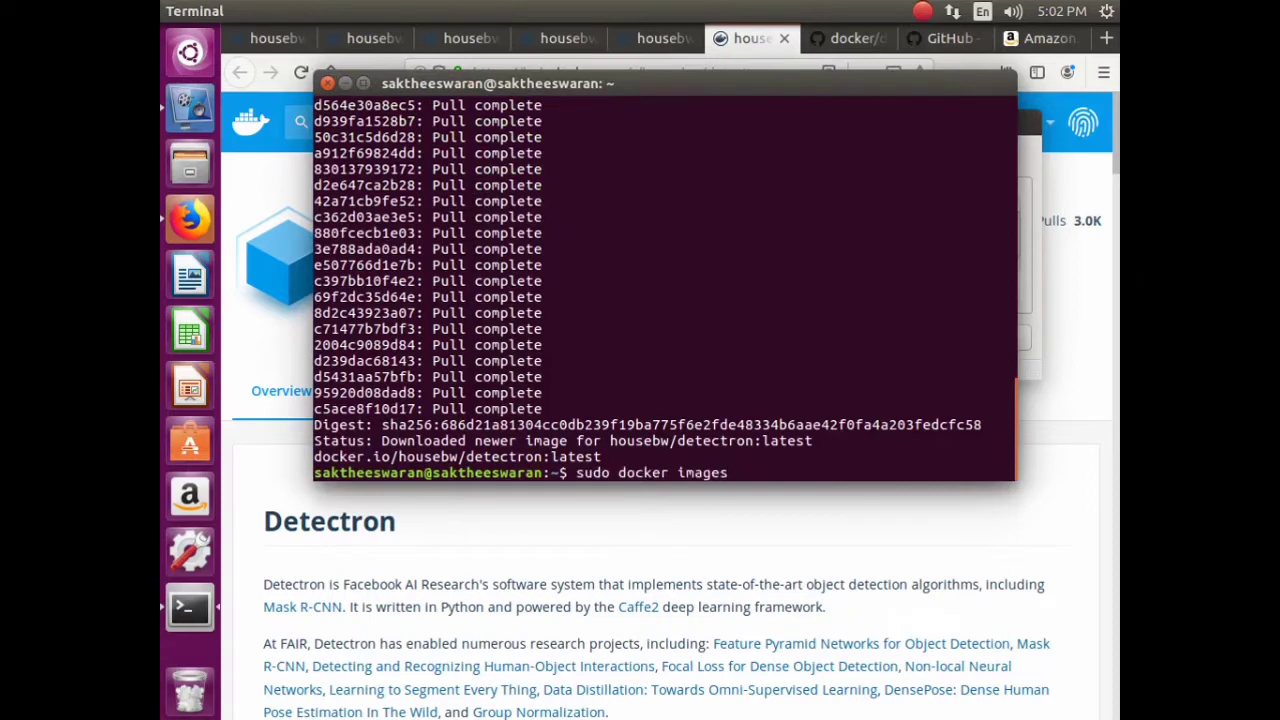
pyautogui.press('Return')
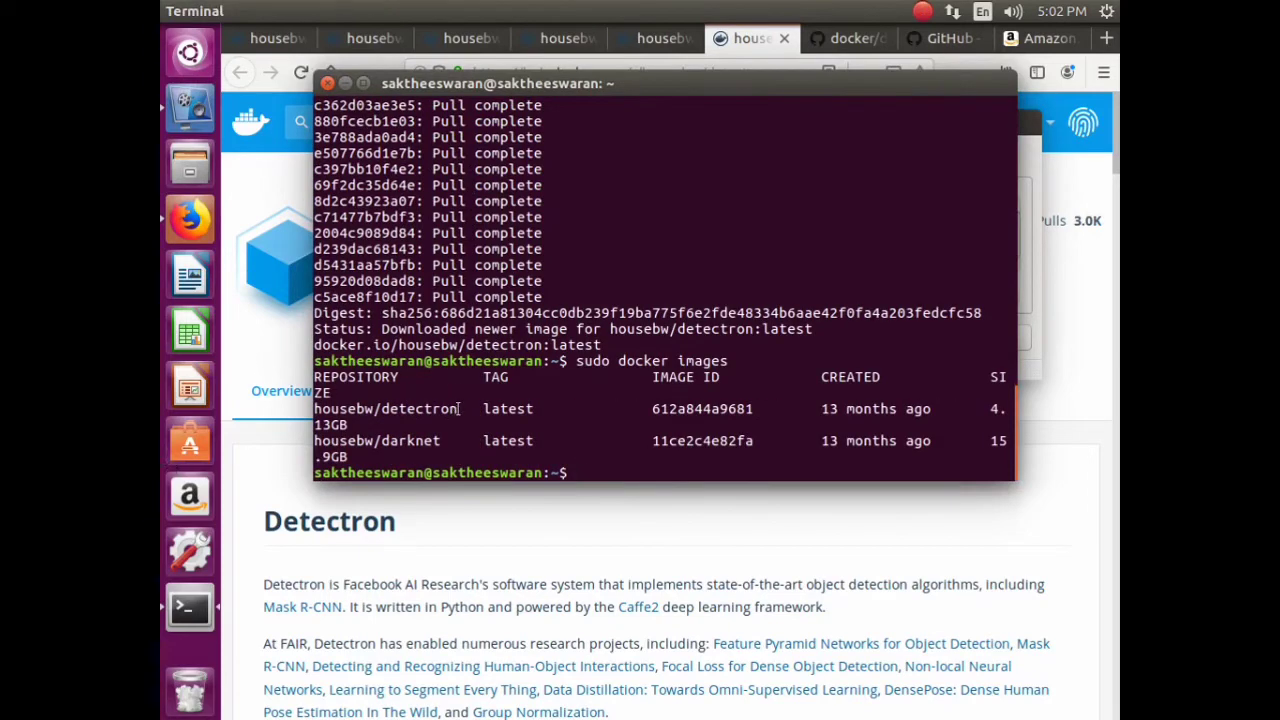
pyautogui.moveTo(459, 408); pyautogui.dragTo(314, 409)
pyautogui.click(347, 457)
pyautogui.click(278, 452)
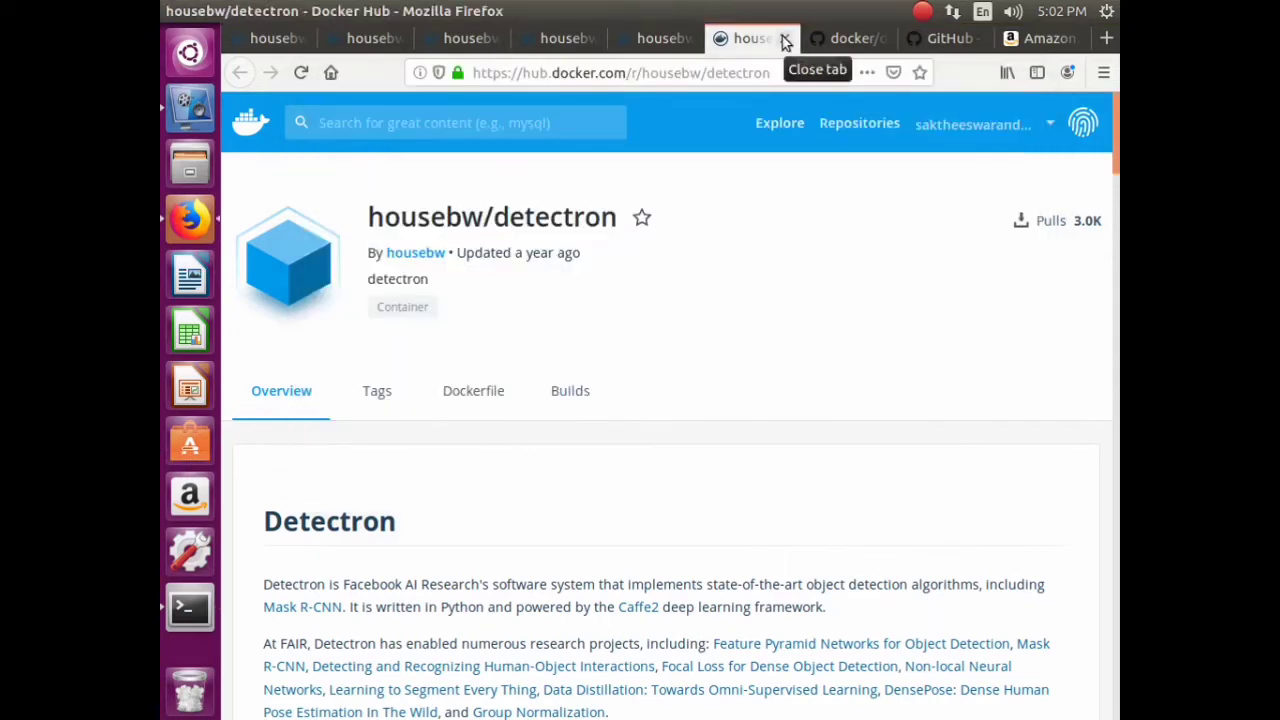
# - Copy the loretoparisi/darknet pull line from GitHub and run it in Terminal with sudo
pyautogui.click(786, 40)
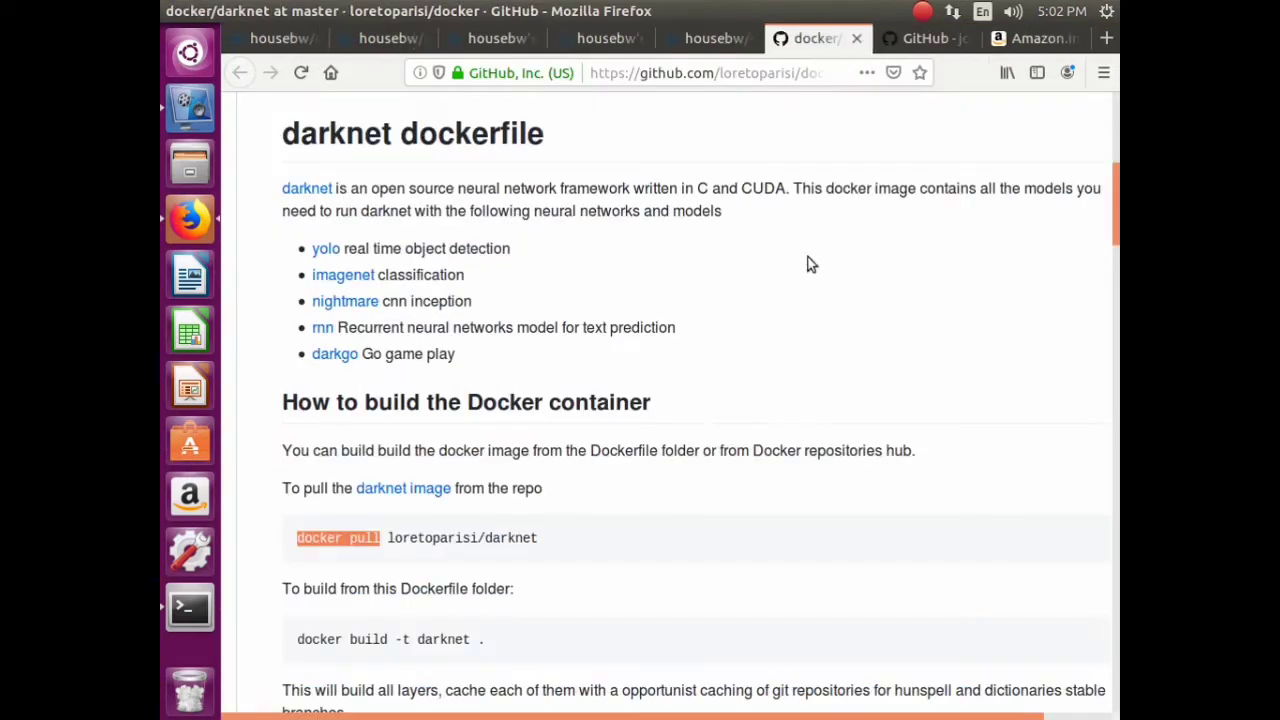
pyautogui.tripleClick(484, 537)
pyautogui.rightClick(486, 540)
pyautogui.click(520, 550)
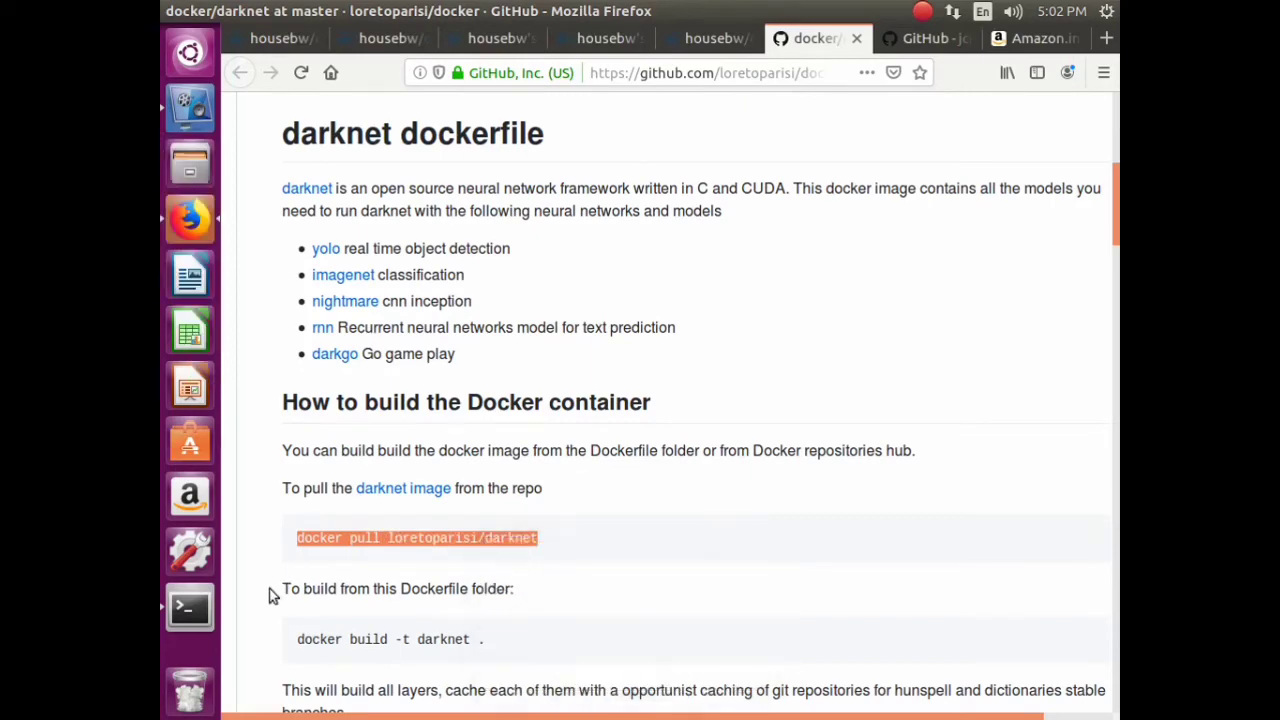
pyautogui.click(190, 608)
pyautogui.rightClick(636, 463)
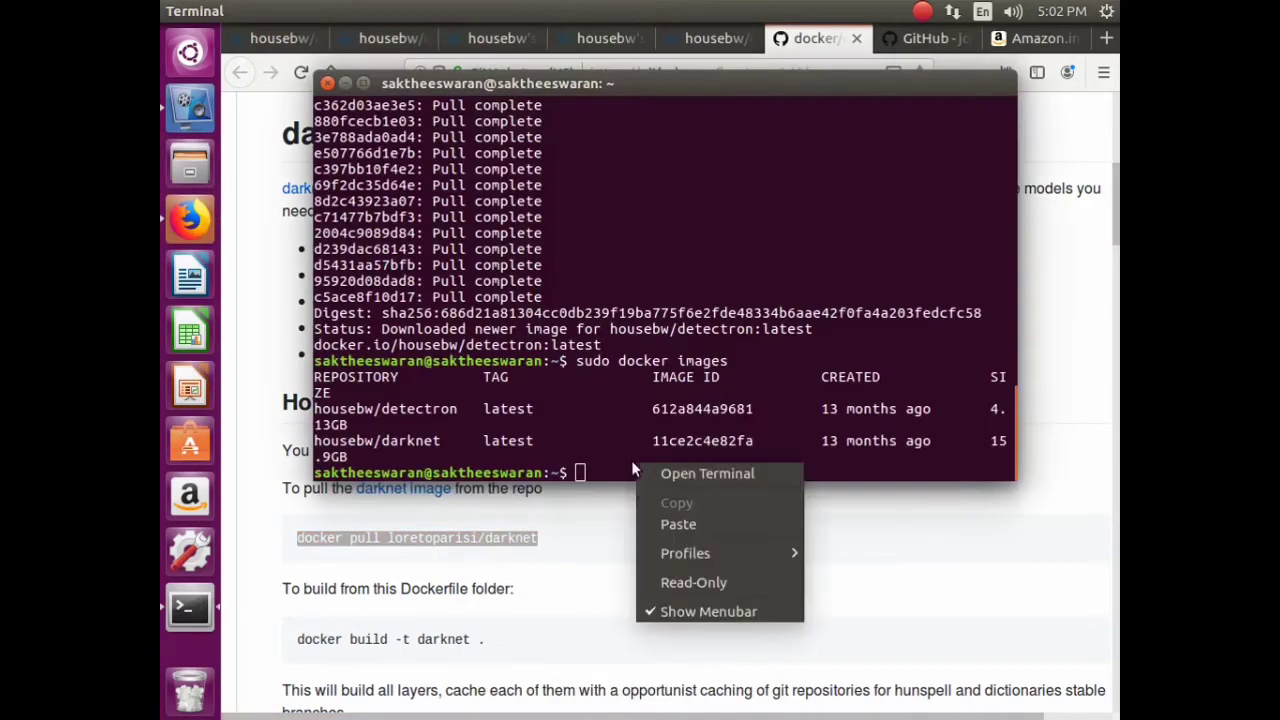
pyautogui.click(700, 524)
pyautogui.press('Home')
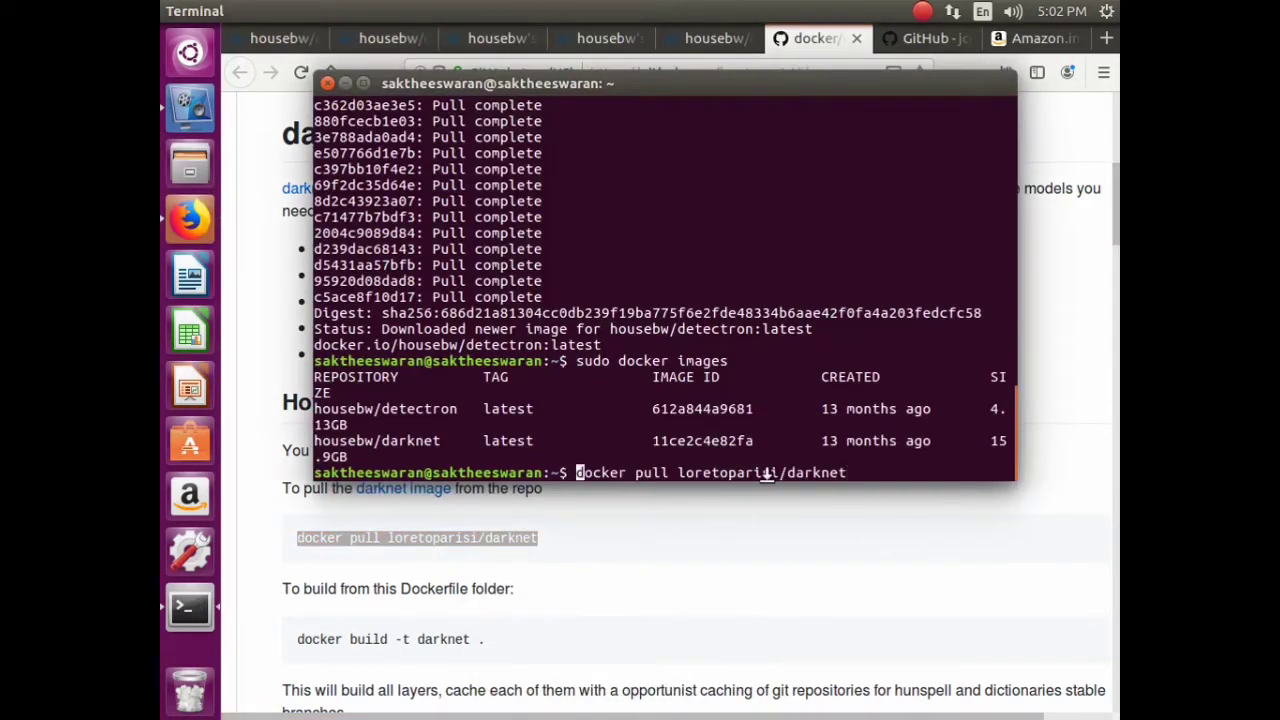
pyautogui.write('sudo')
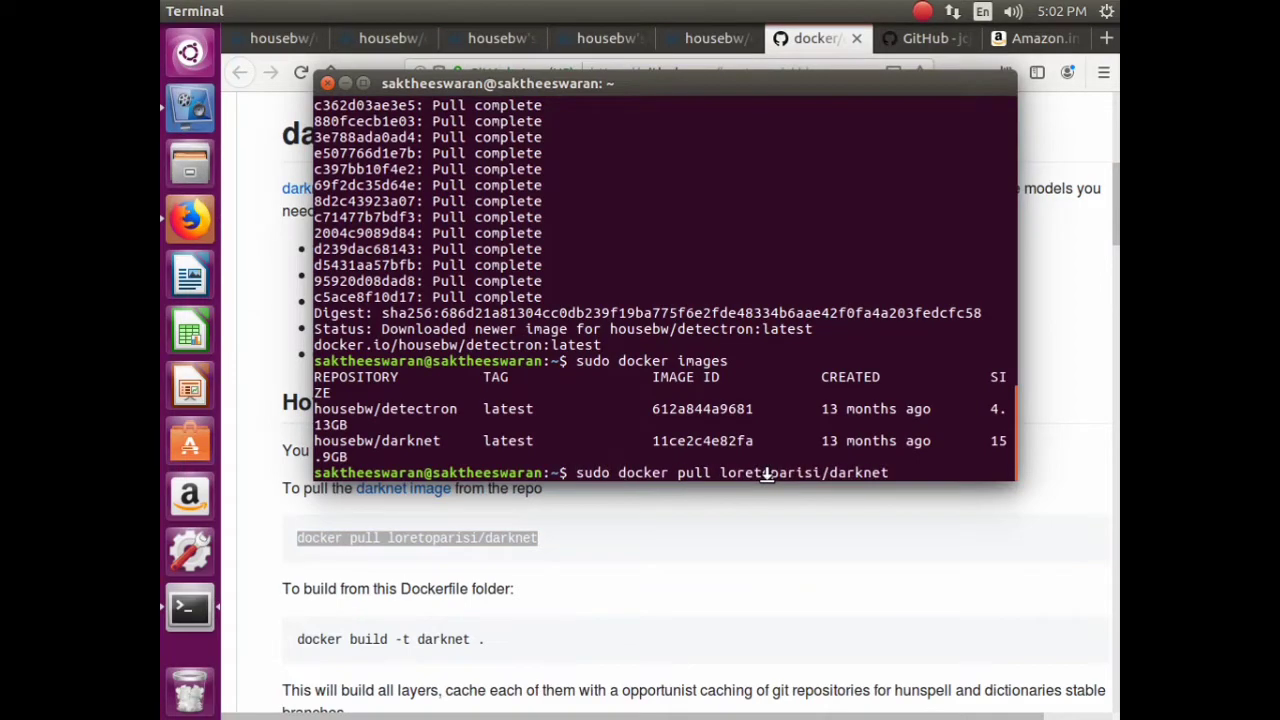
pyautogui.press('Return')
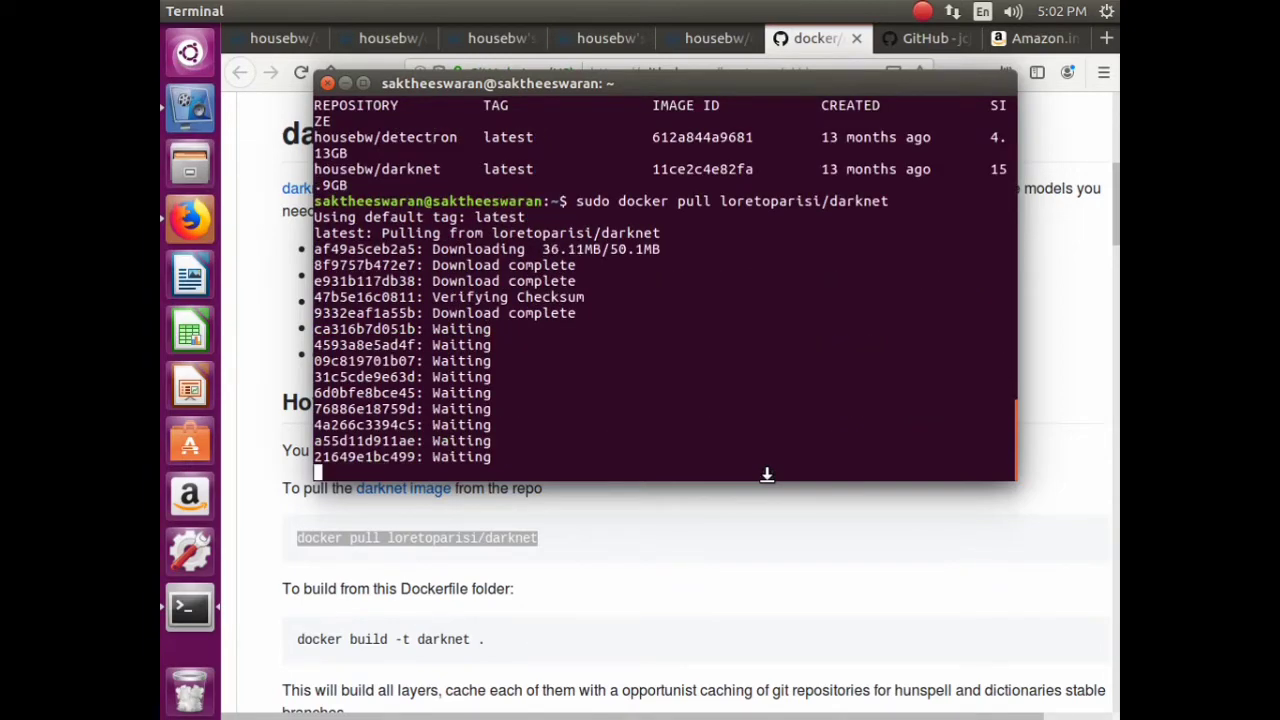
# - Stop the screen recording and list local images, showing loretoparisi/darknet at 974MB
pyautogui.click(185, 118)
pyautogui.click(737, 340)
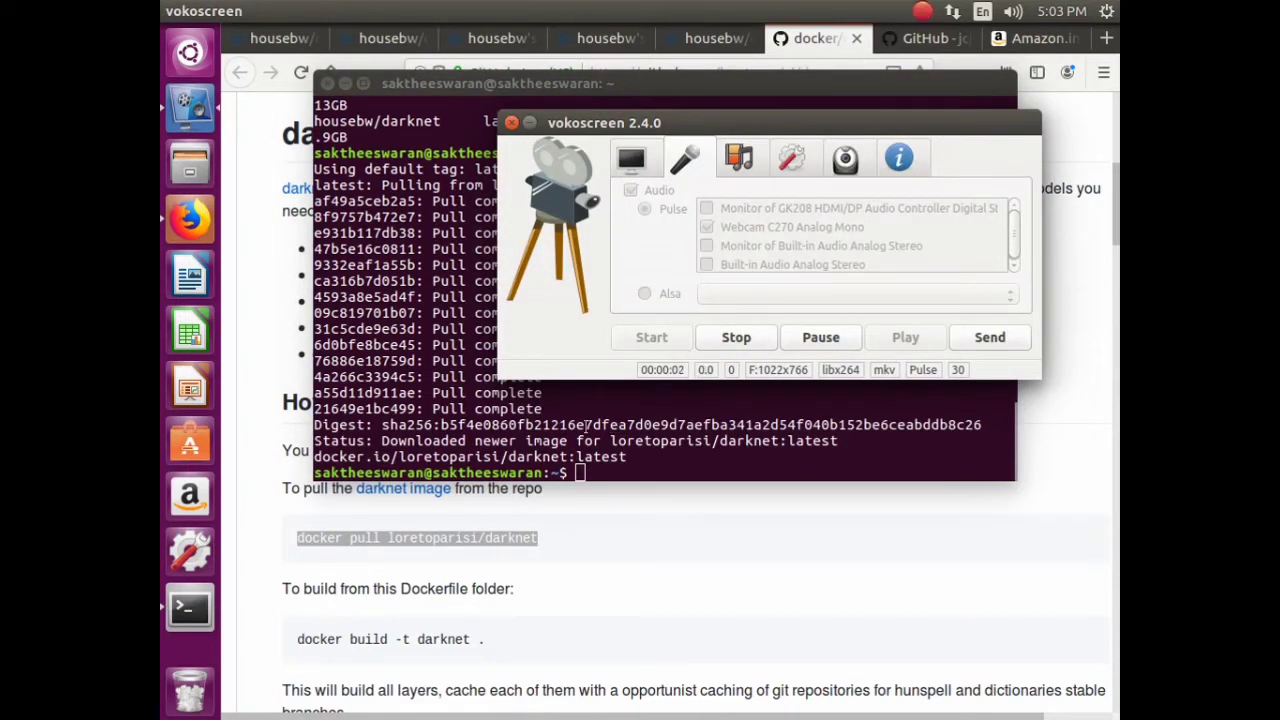
pyautogui.click(496, 410)
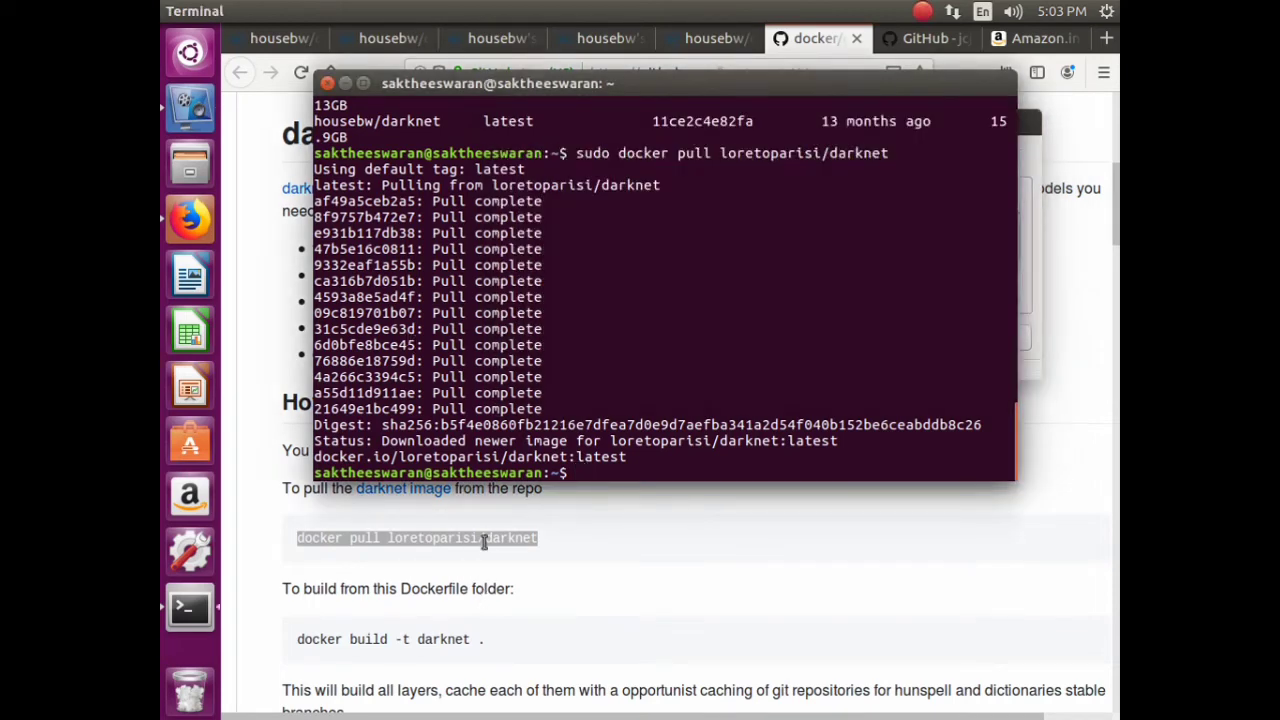
pyautogui.click(452, 632)
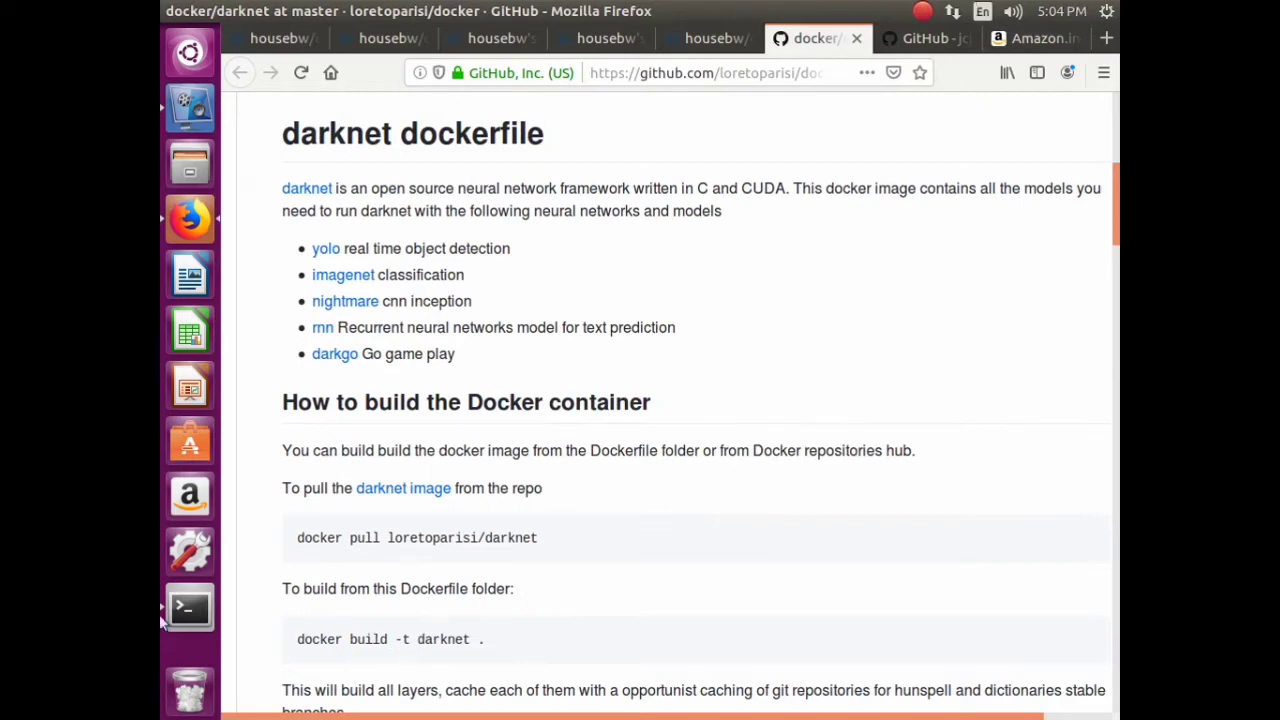
pyautogui.click(190, 610)
pyautogui.press('Up')
pyautogui.press('Up')
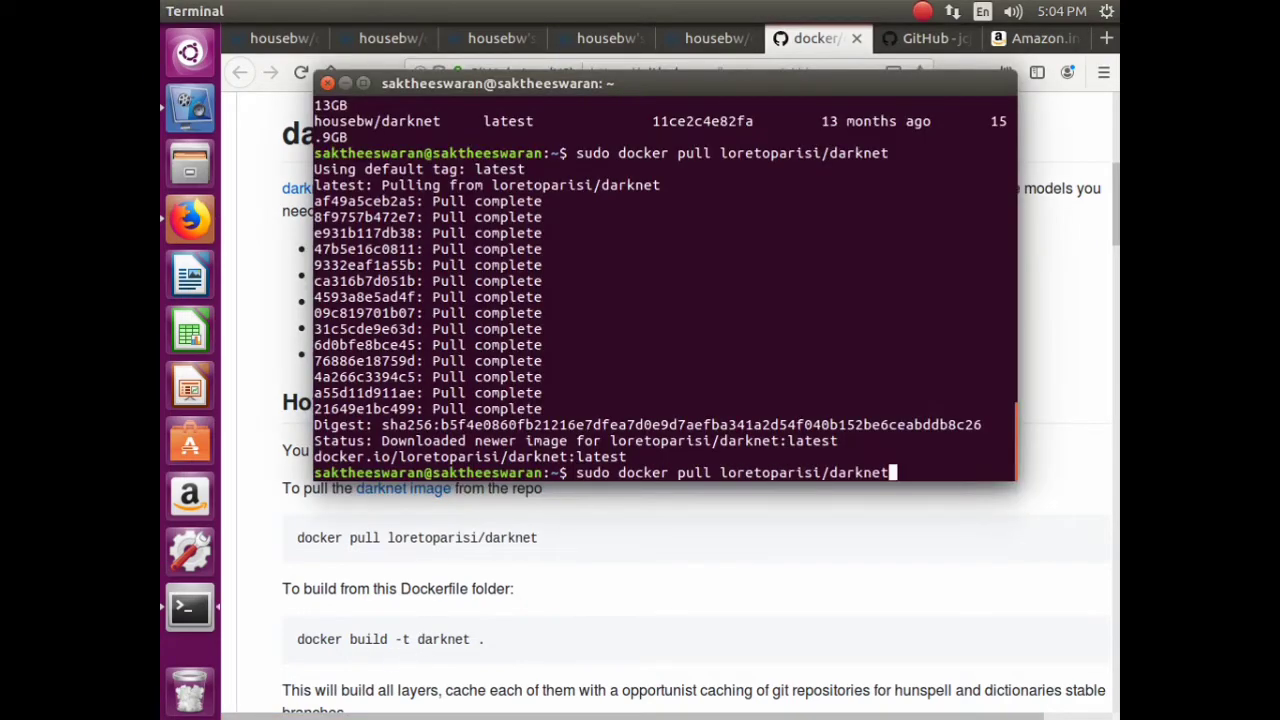
pyautogui.press('Return')
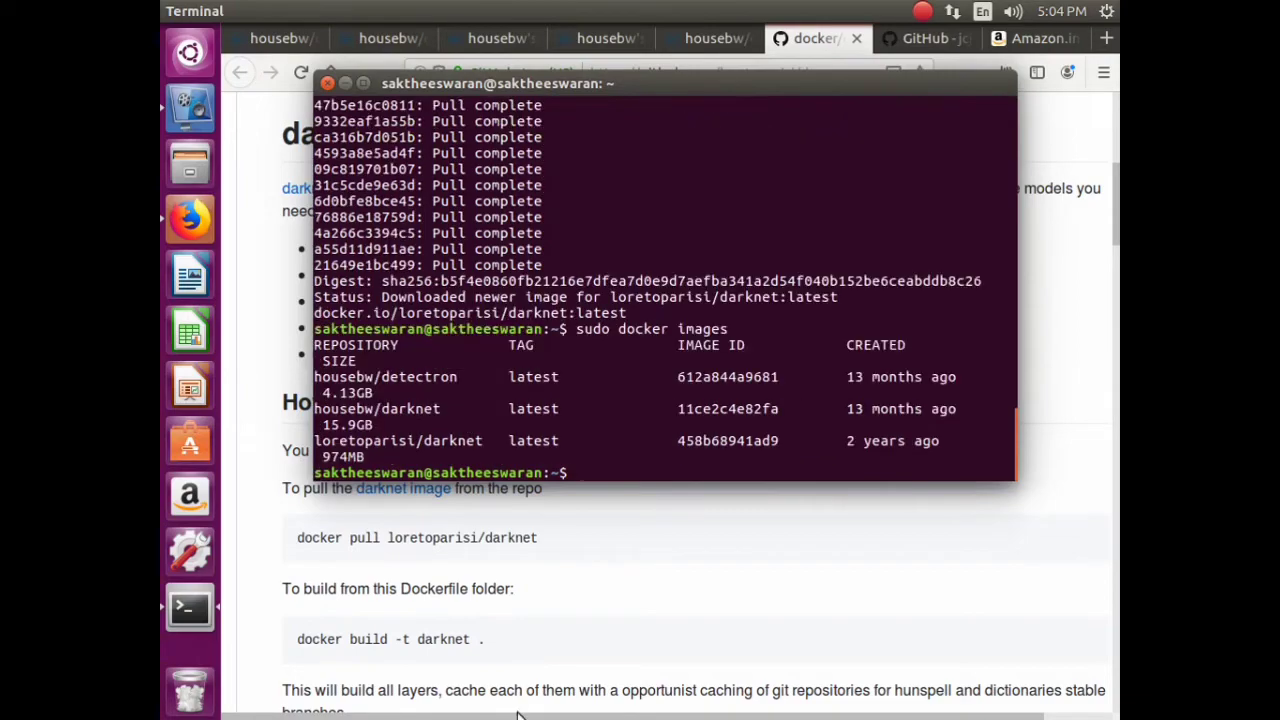
pyautogui.click(814, 547)
pyautogui.click(857, 39)
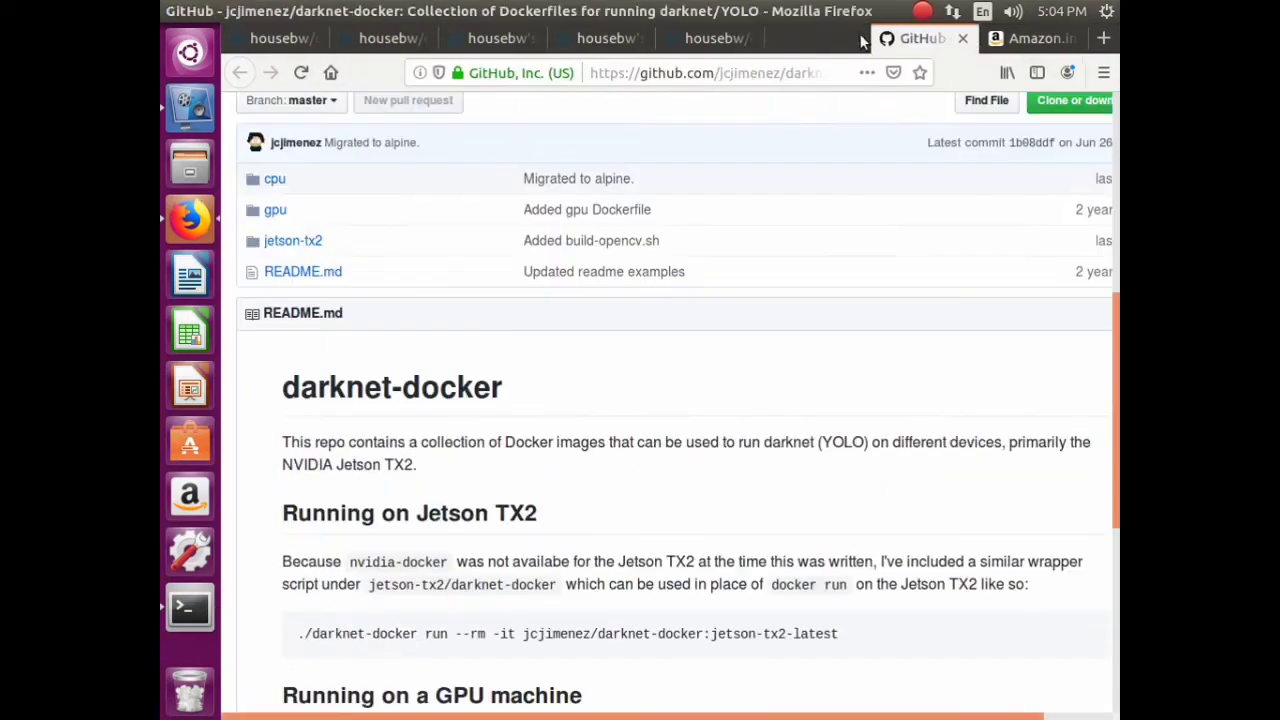
# - Close the GitHub, Amazon and housebw research tabs, leaving one new blank tab
pyautogui.scroll(-5, 700, 477)
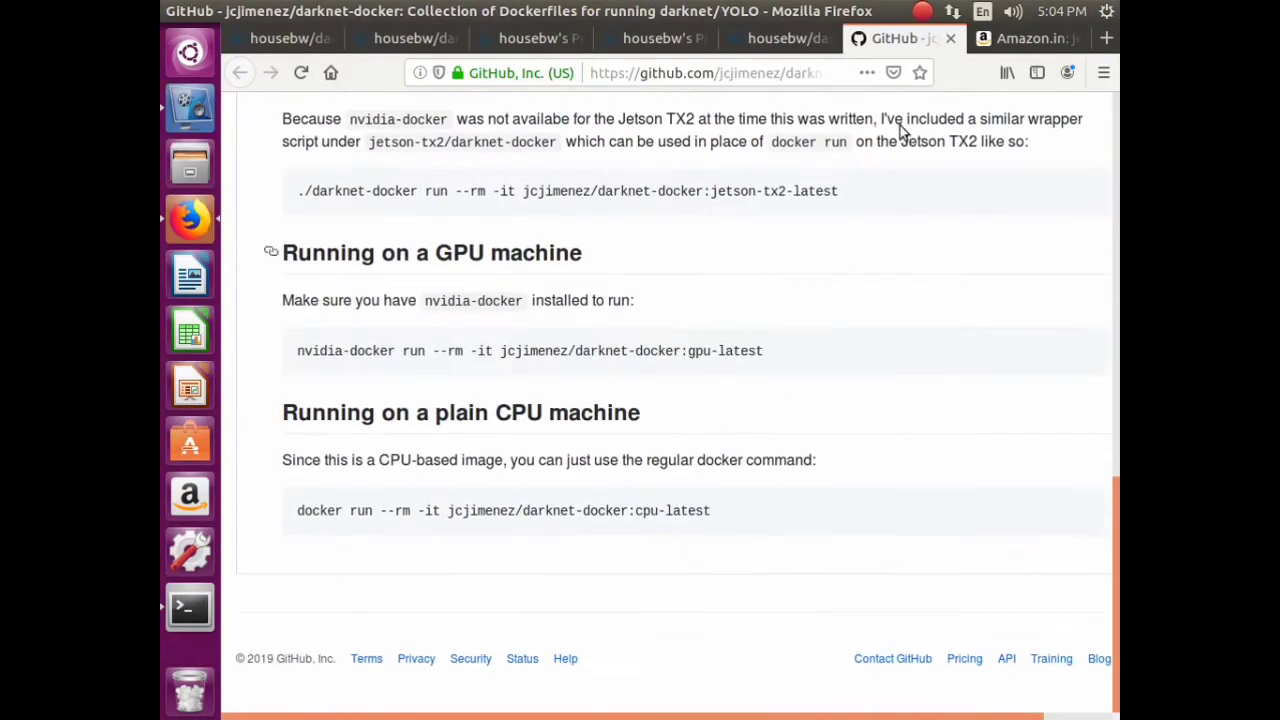
pyautogui.click(950, 38)
pyautogui.click(1086, 39)
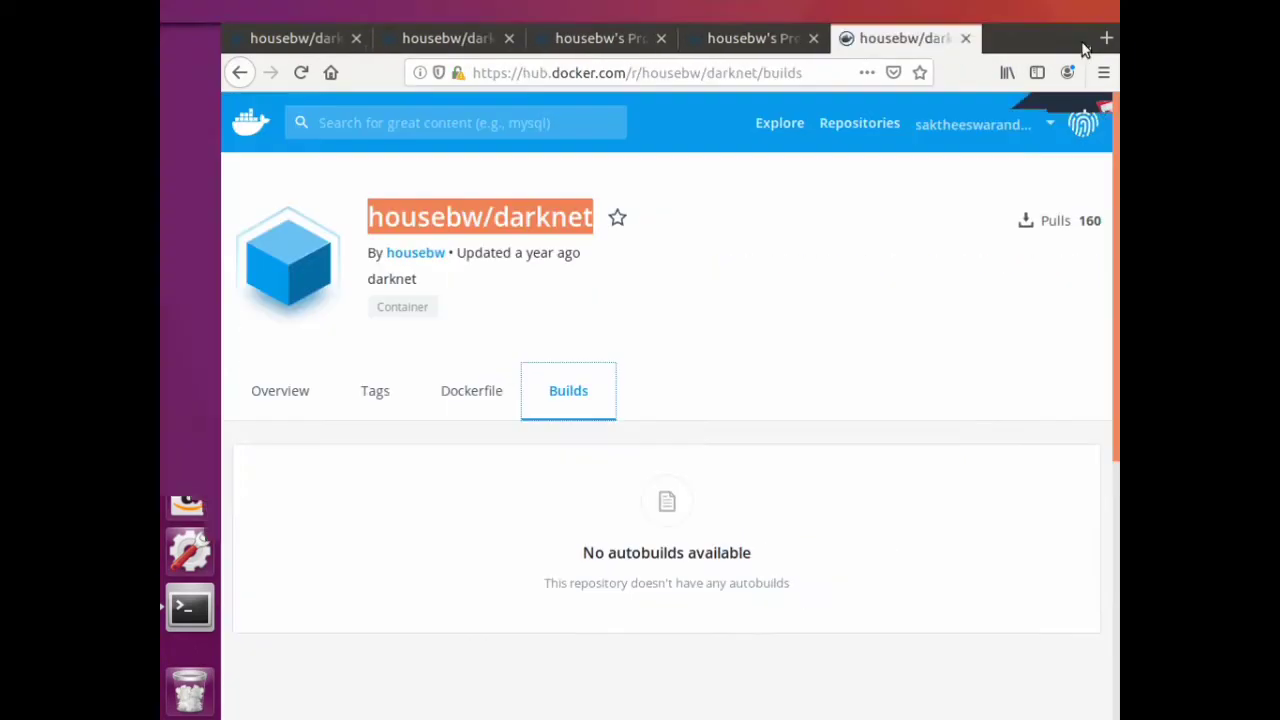
pyautogui.click(1070, 39)
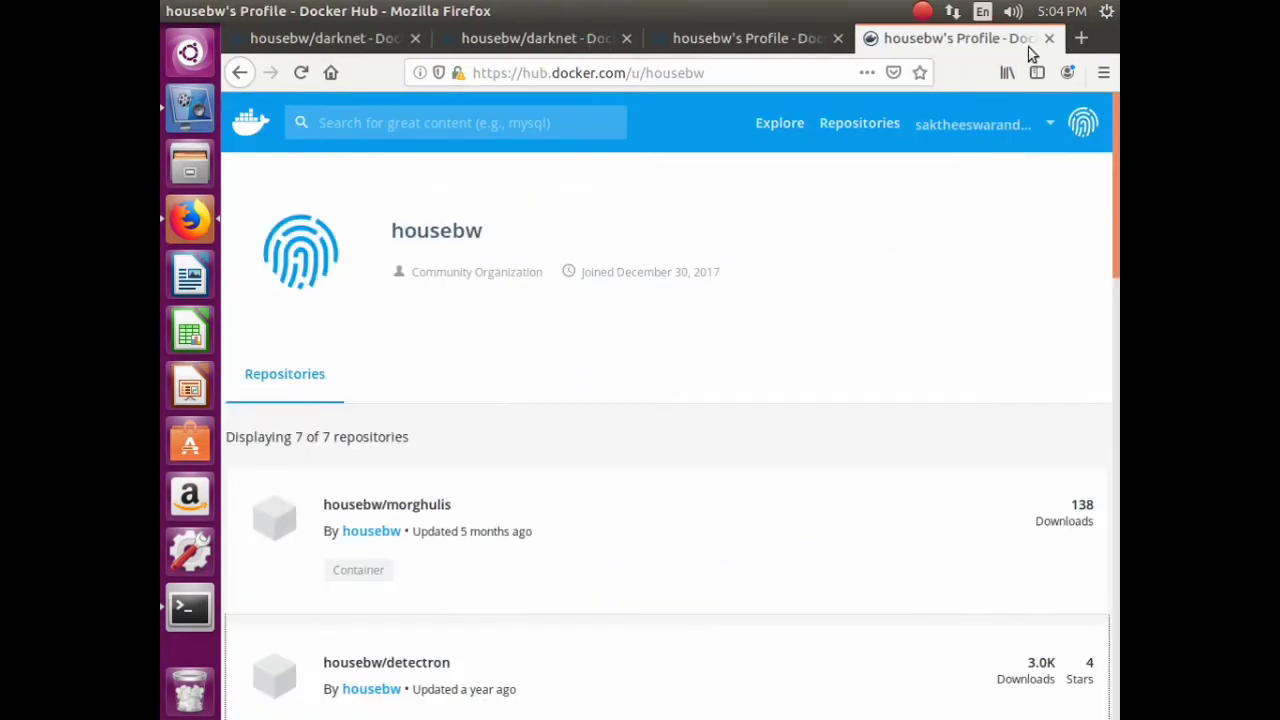
pyautogui.click(1049, 38)
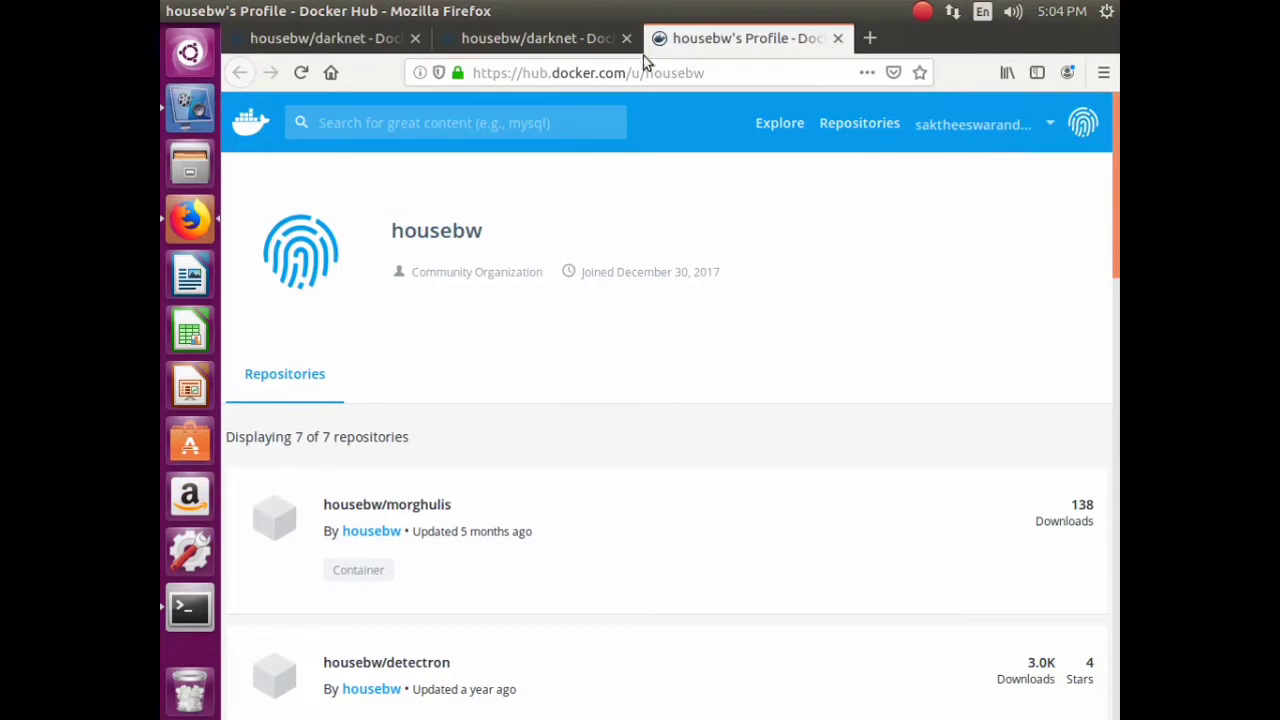
pyautogui.click(837, 39)
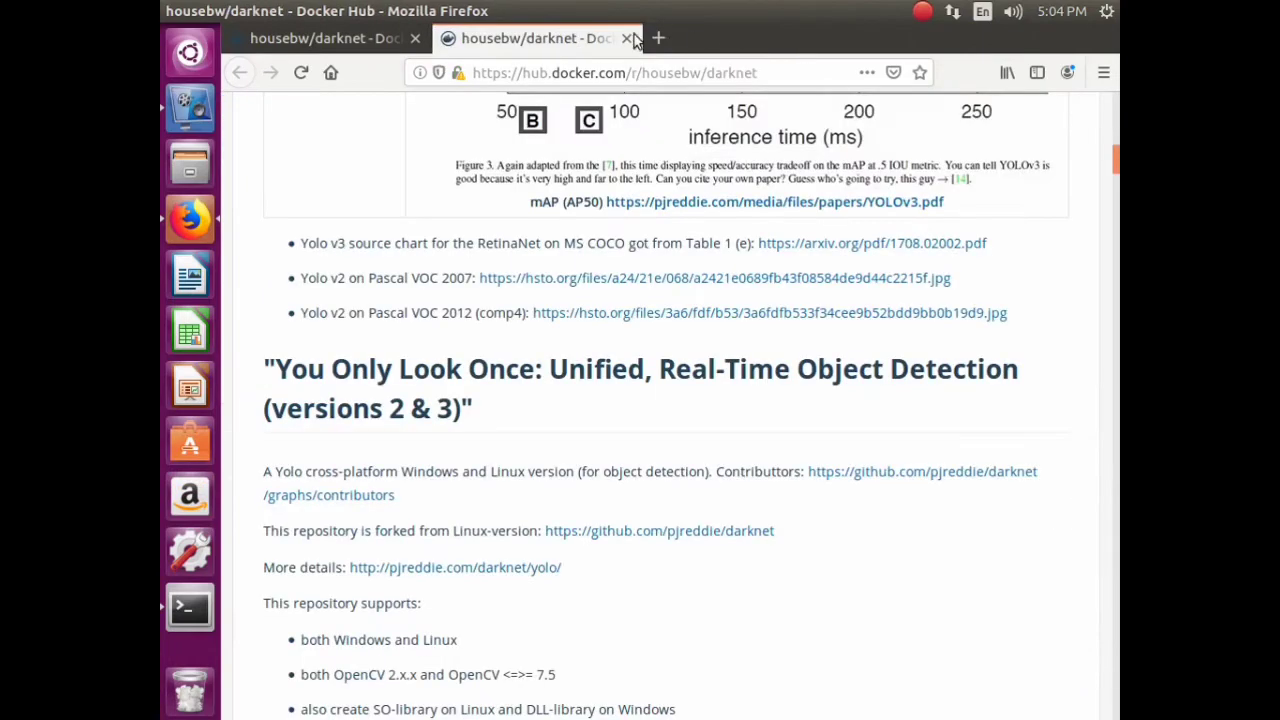
pyautogui.click(627, 38)
pyautogui.click(446, 38)
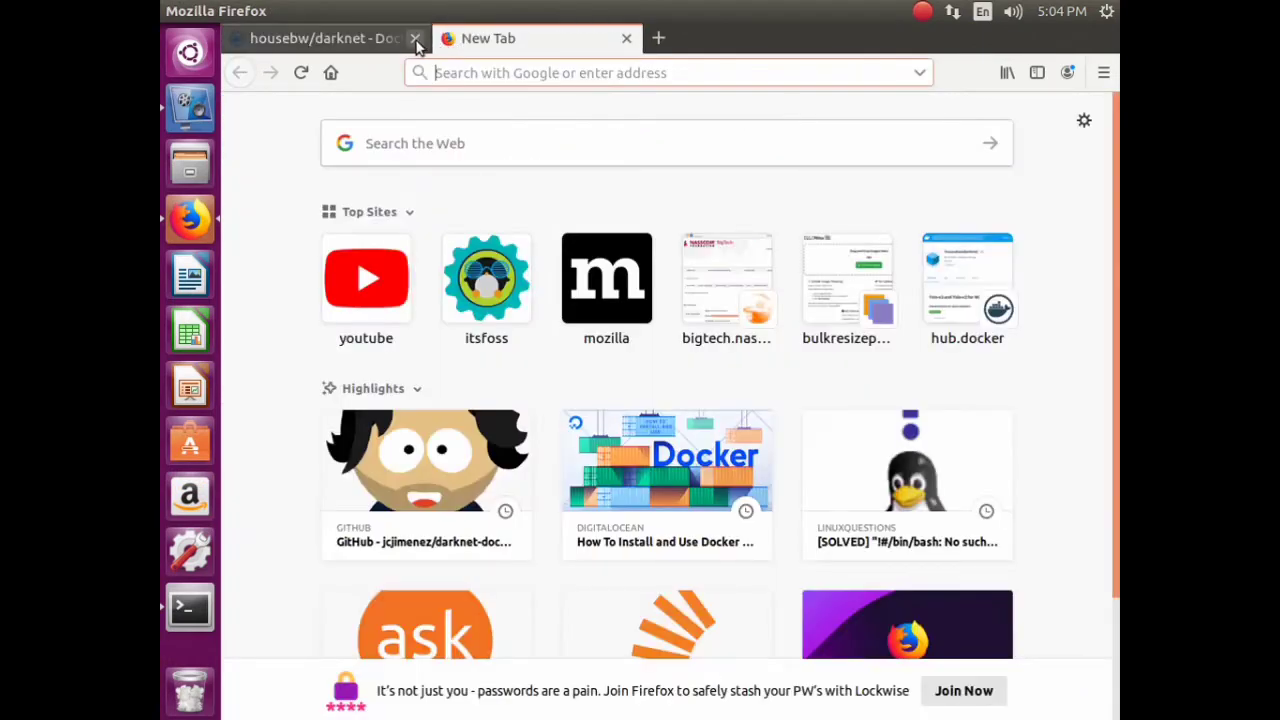
pyautogui.click(415, 38)
# - Search Google for 'macgyver three minutes image classifier'
pyautogui.write('www.google.com/')
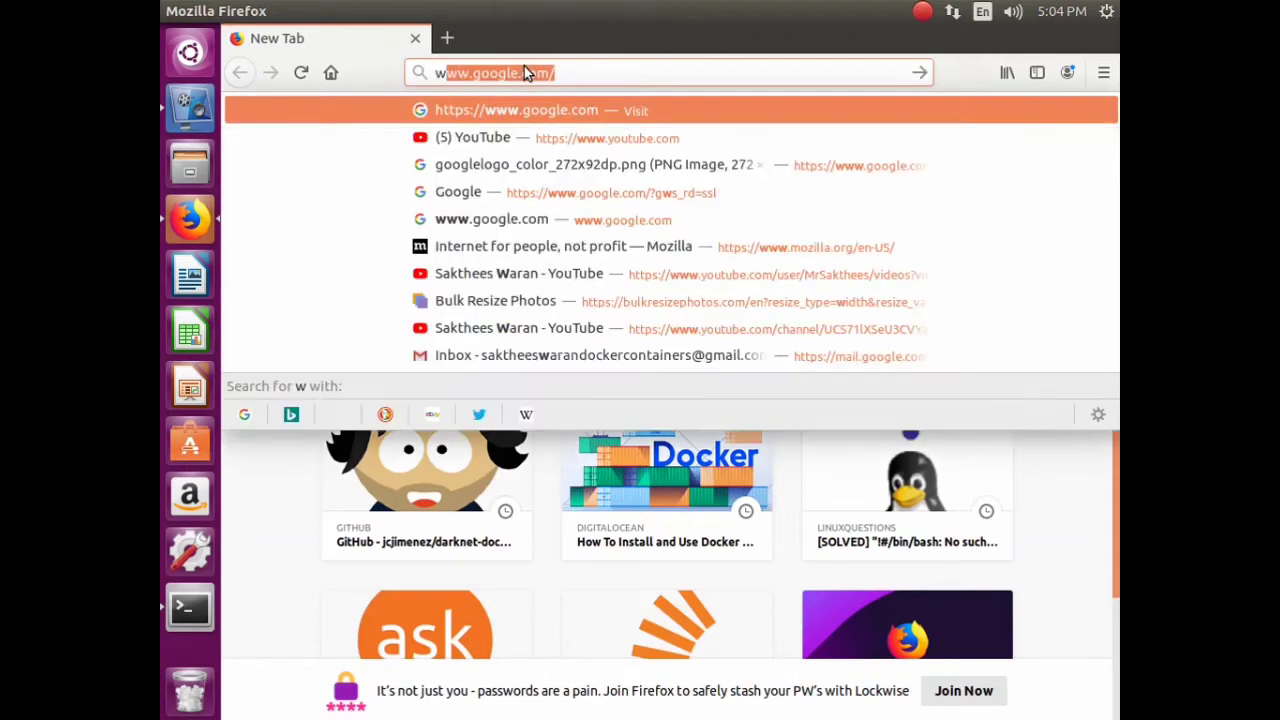
pyautogui.press('Return')
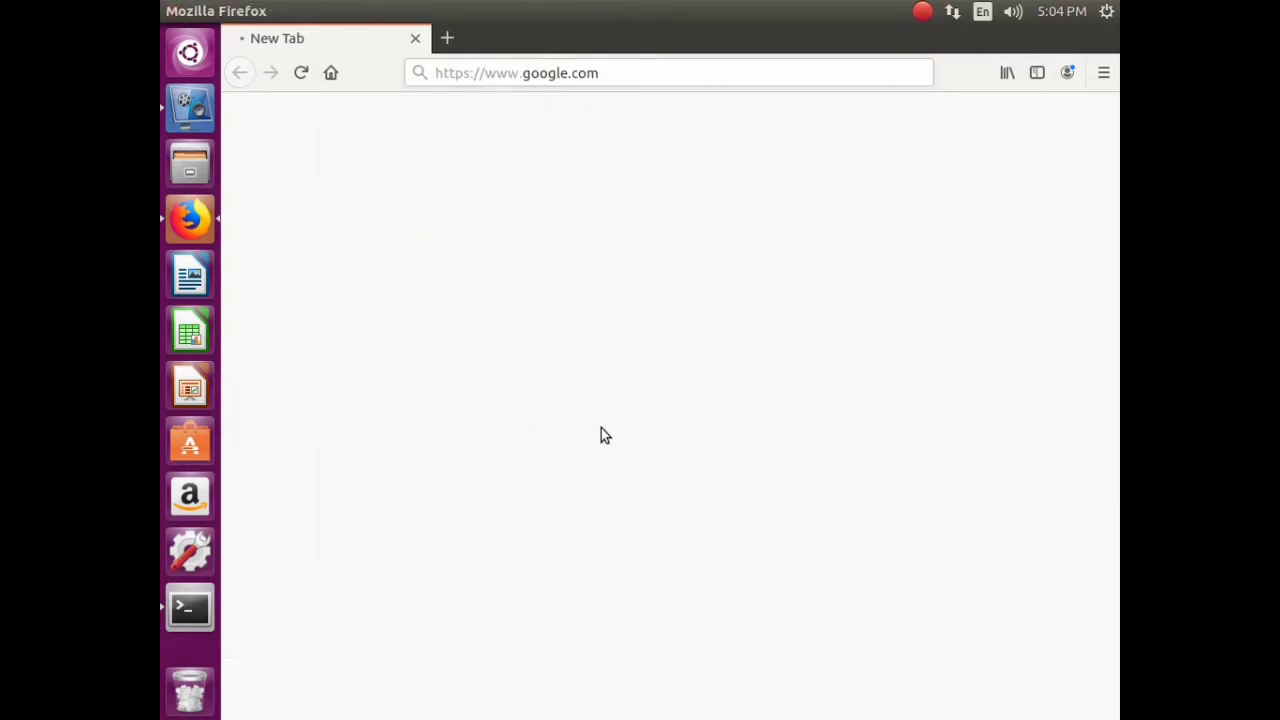
pyautogui.click(575, 403)
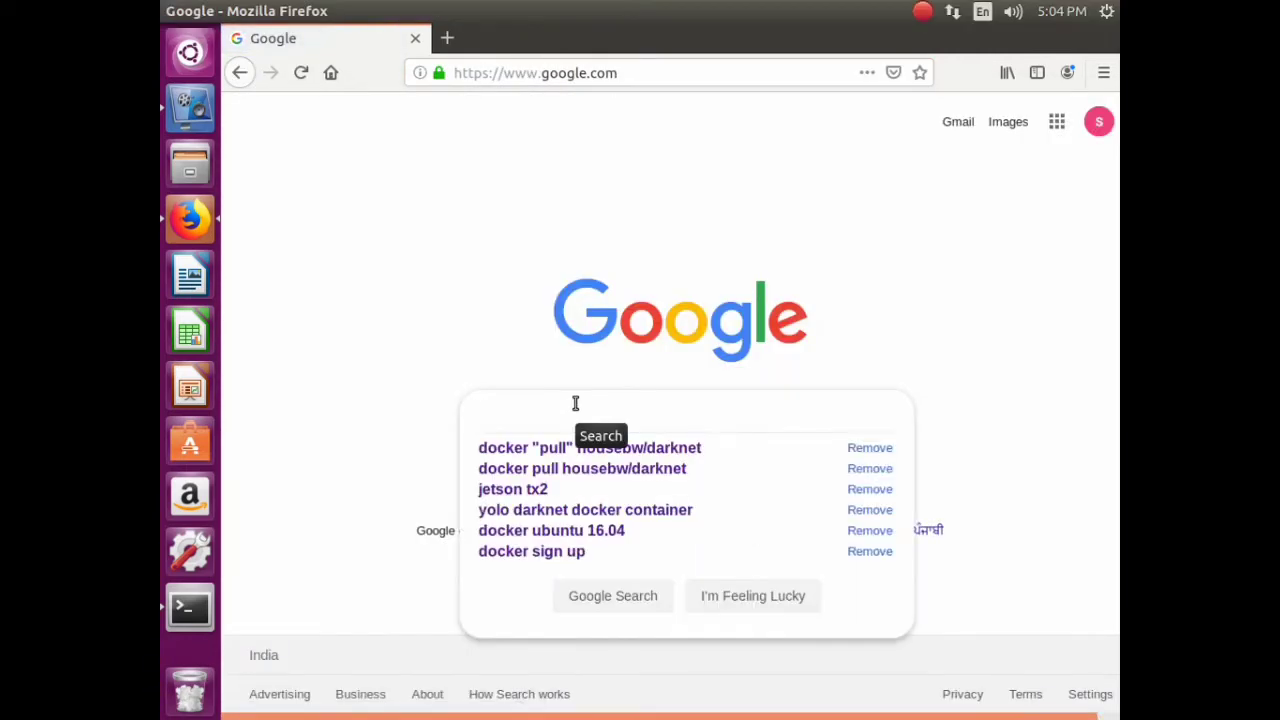
pyautogui.write('macgy')
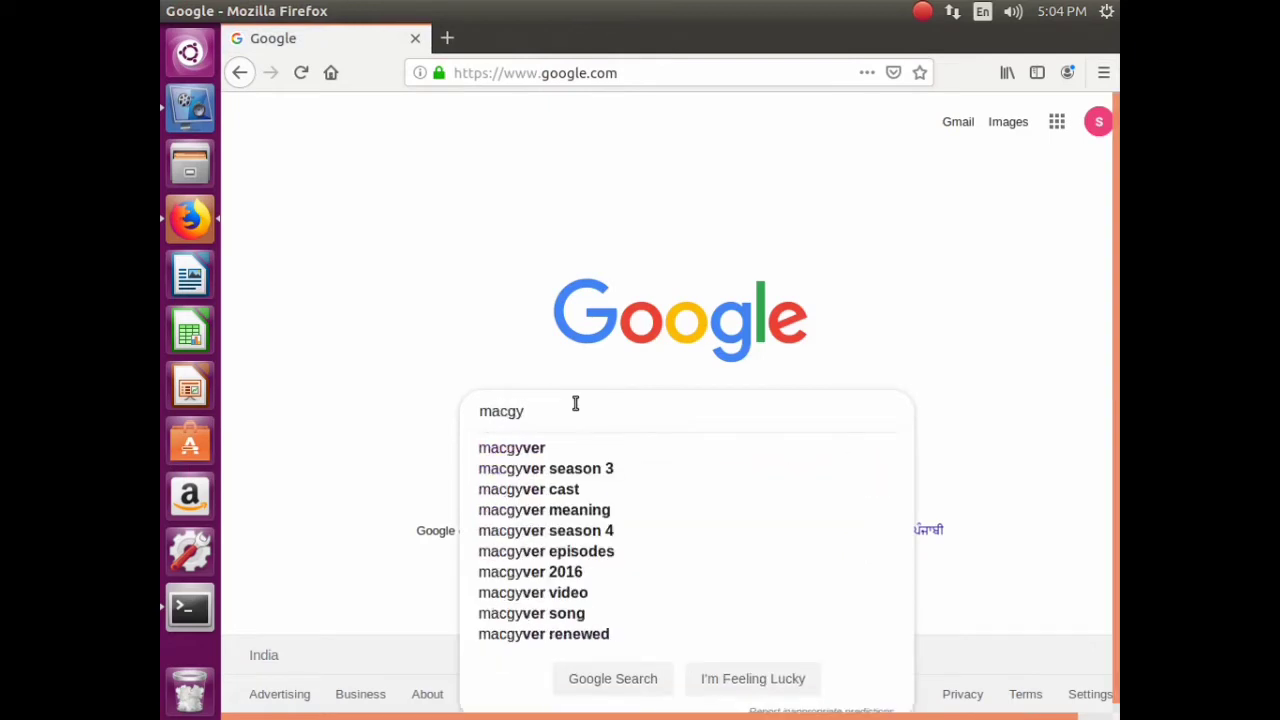
pyautogui.write('ver')
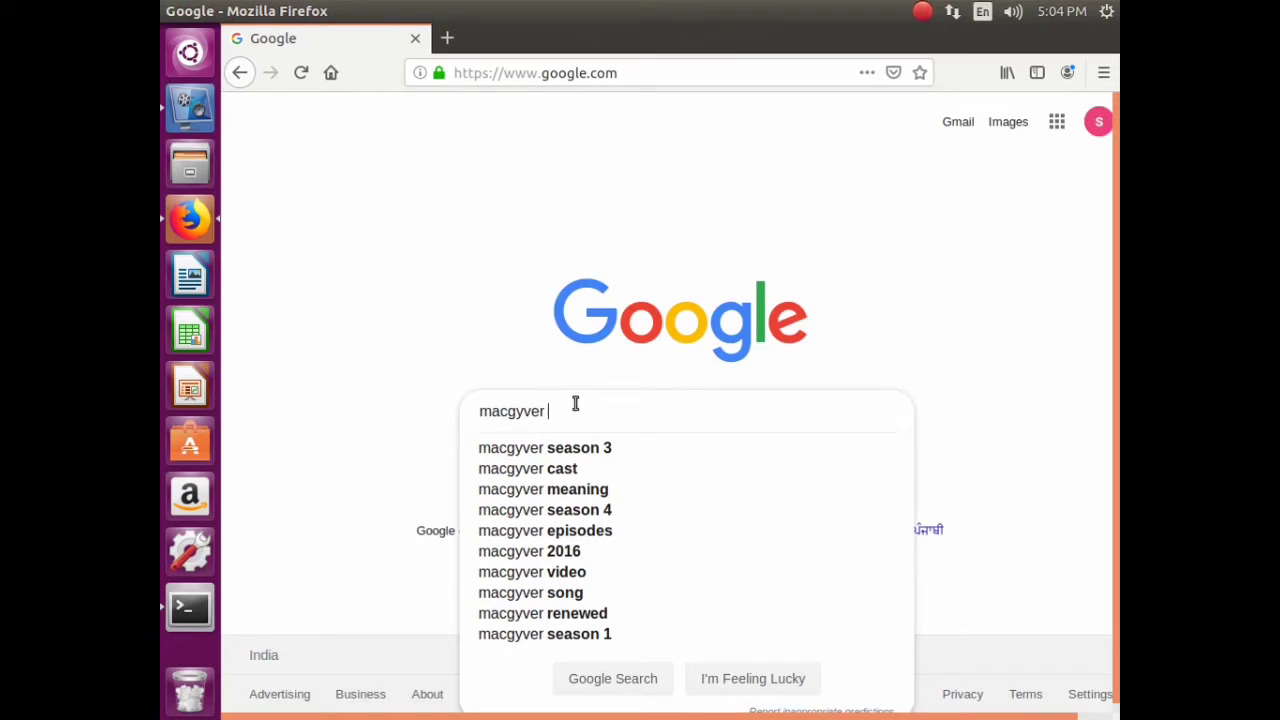
pyautogui.write(' thr')
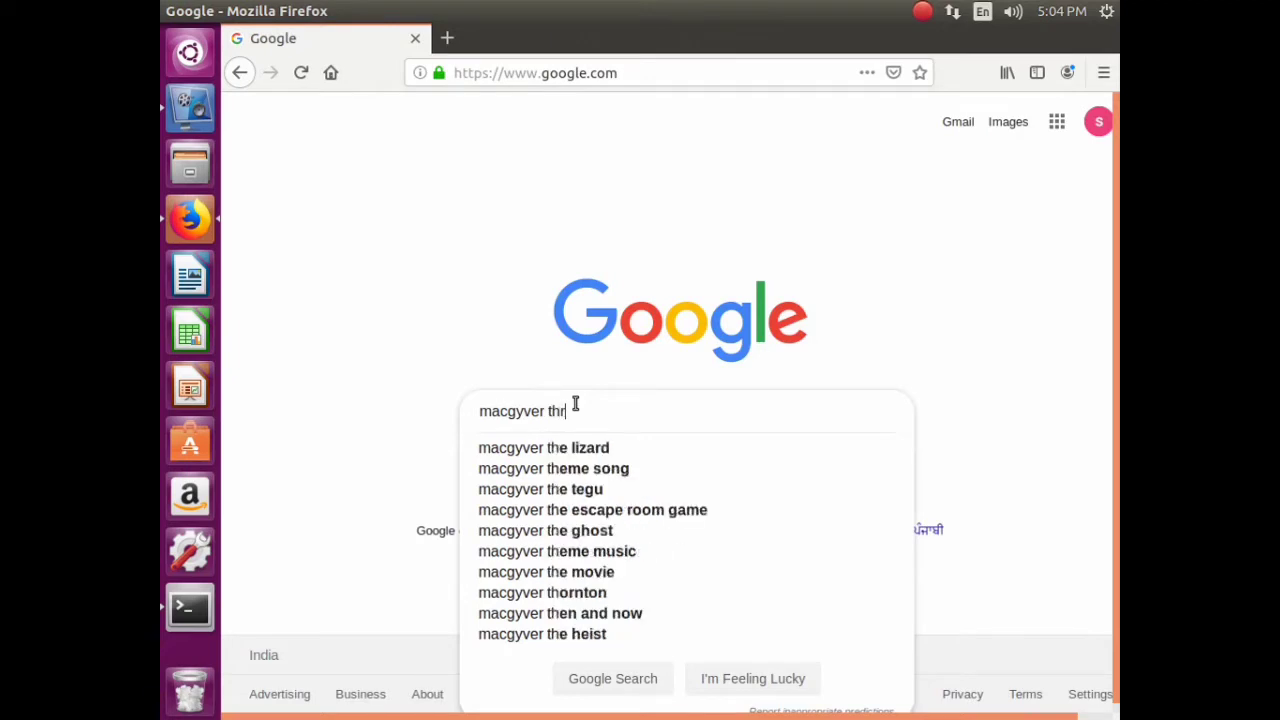
pyautogui.write('ee min')
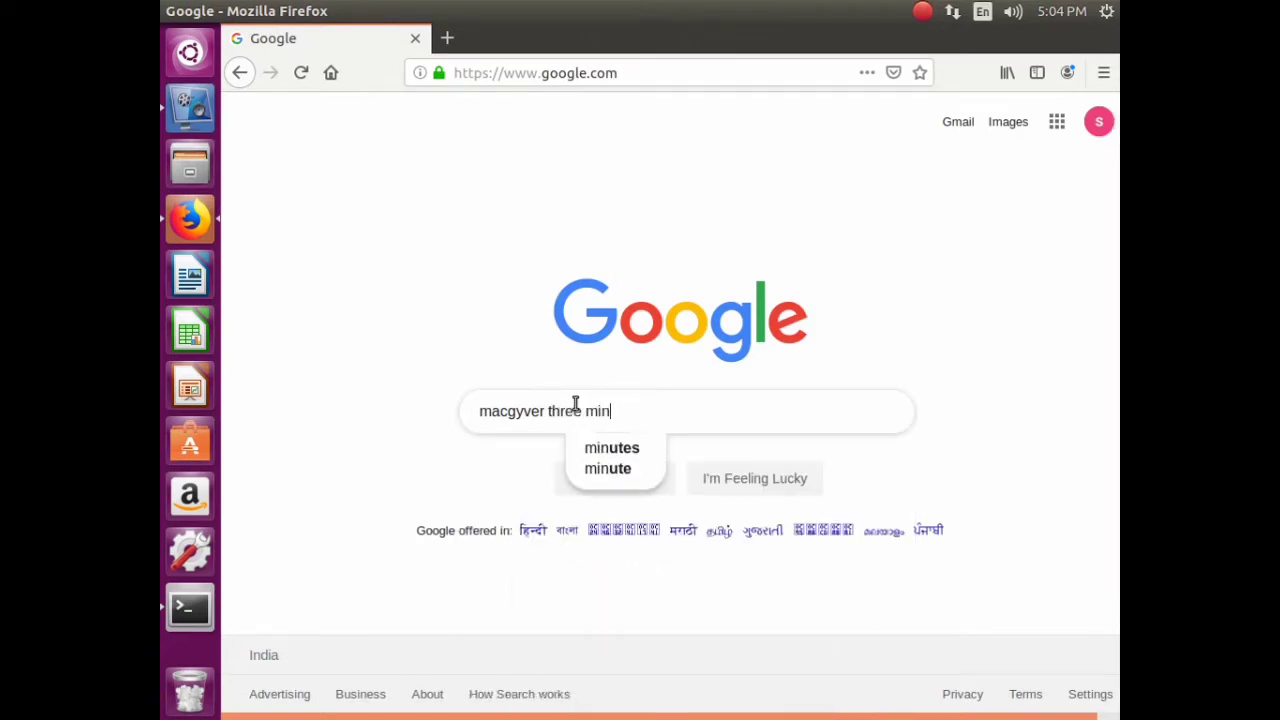
pyautogui.write('utes ima')
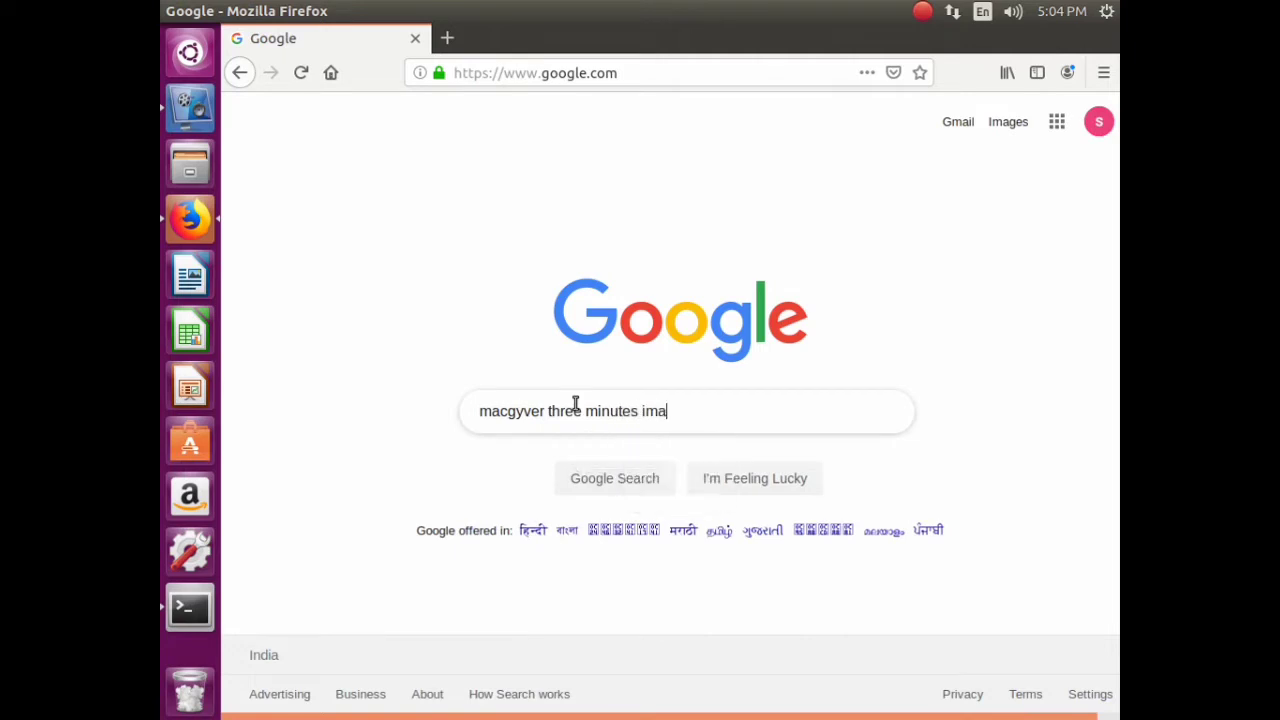
pyautogui.write('ge cla')
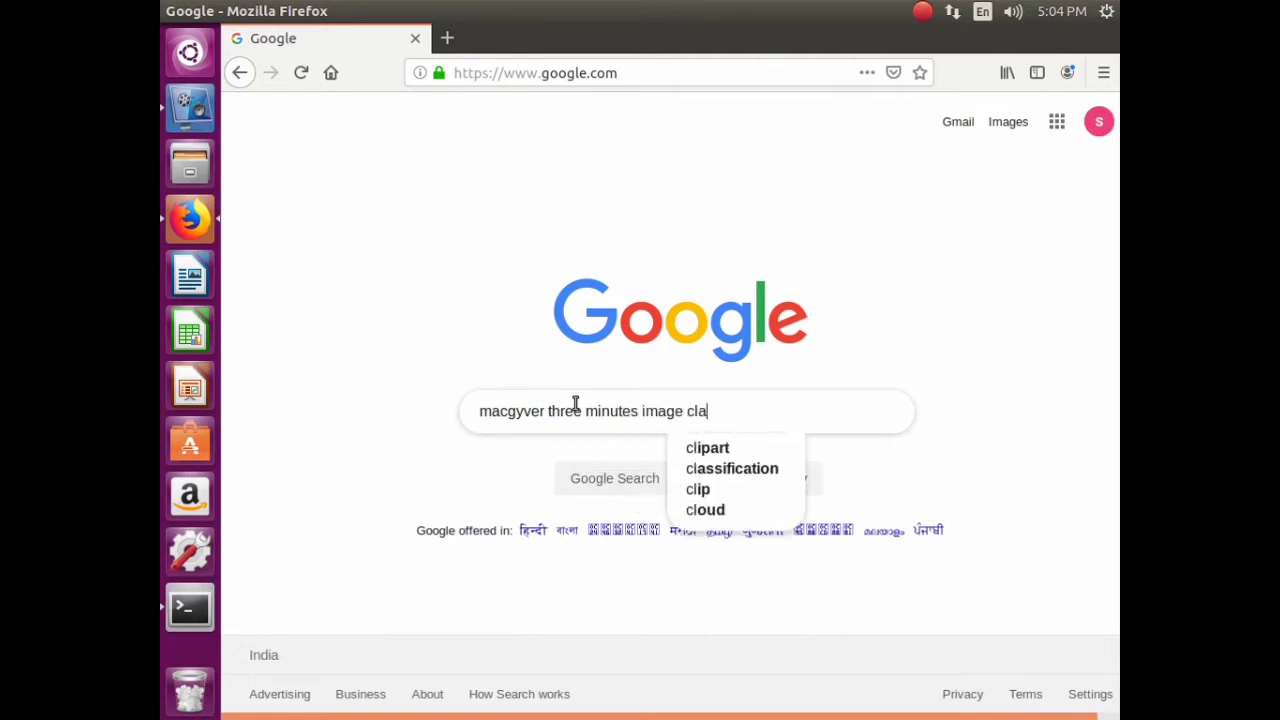
pyautogui.write('ssifier')
pyautogui.press('Return')
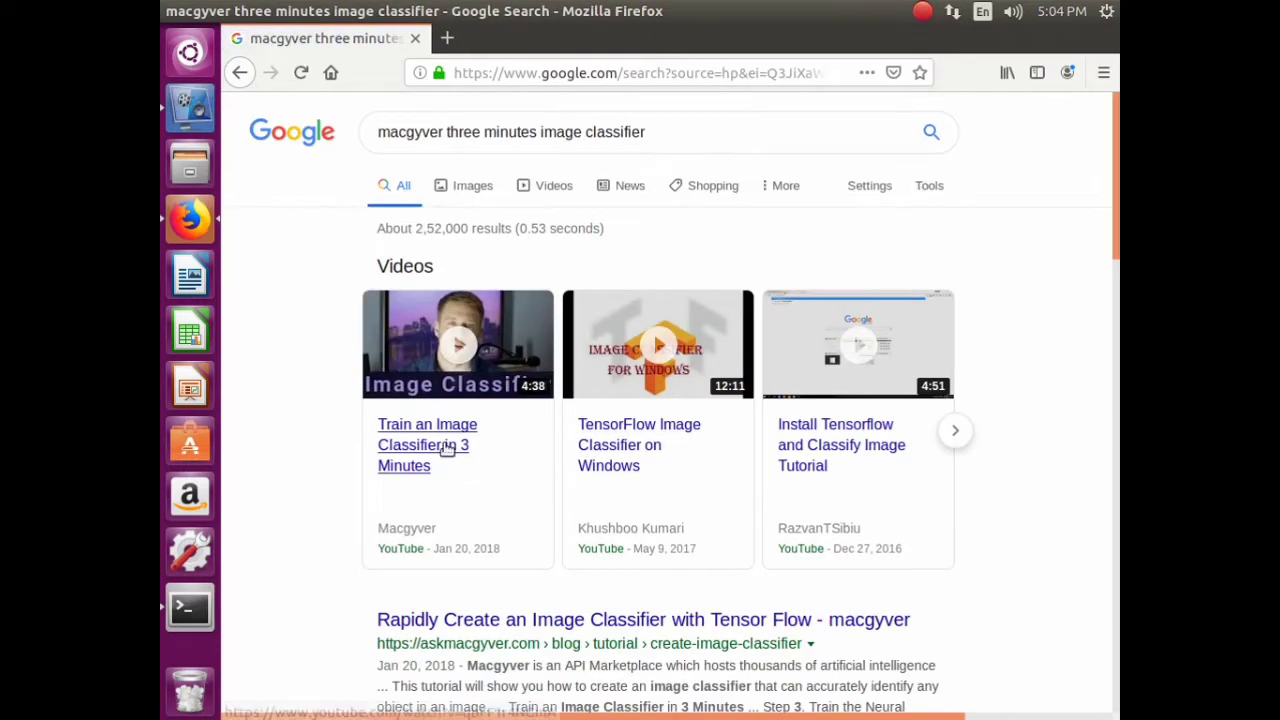
# - Open the 'Train an Image Classifier in 3 Minutes' video and expand its description
pyautogui.click(474, 470)
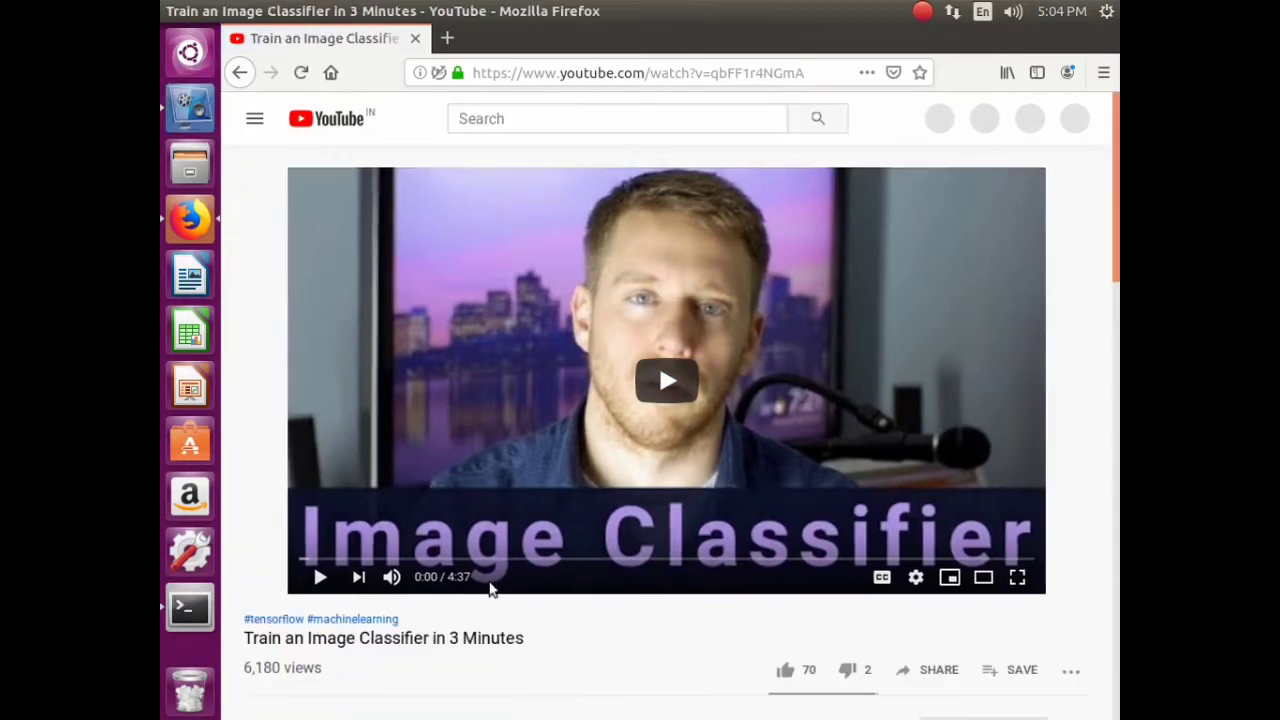
pyautogui.scroll(-5, 491, 586)
pyautogui.click(345, 306)
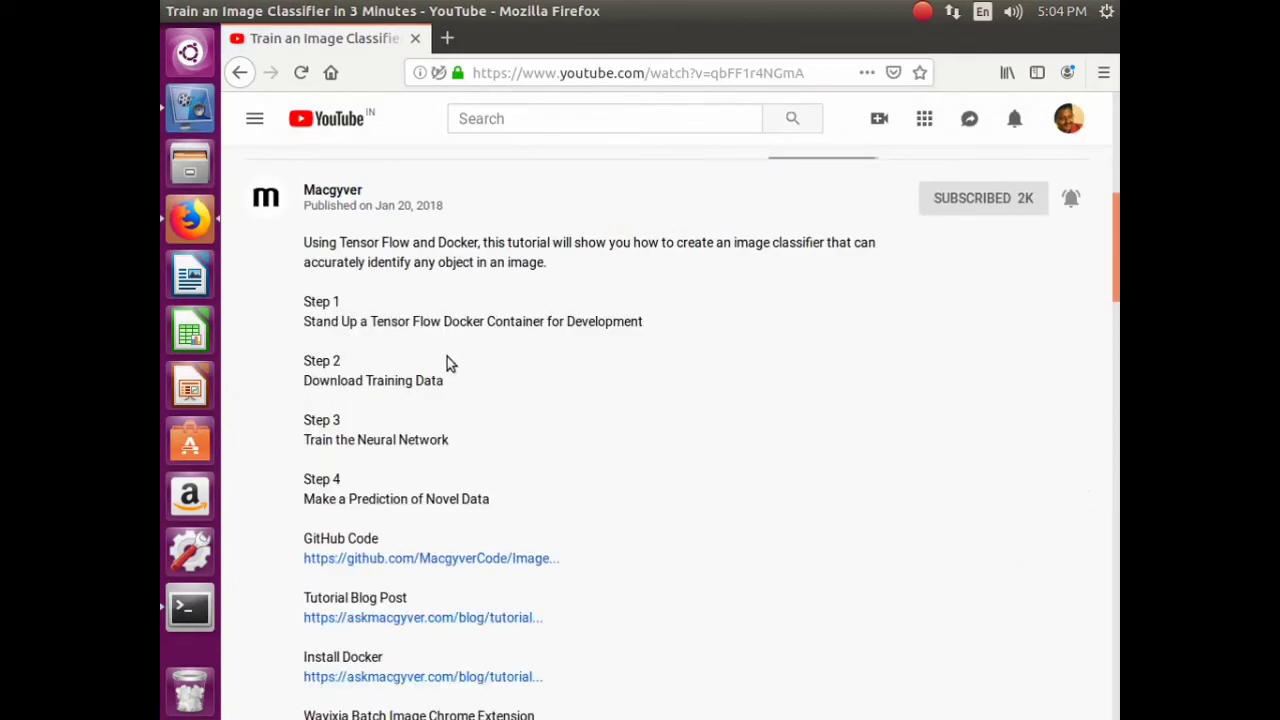
pyautogui.scroll(-4, 475, 385)
# - Open the GitHub Code, Tutorial Blog Post, Install Docker and Wayixia links in new tabs
pyautogui.rightClick(502, 183)
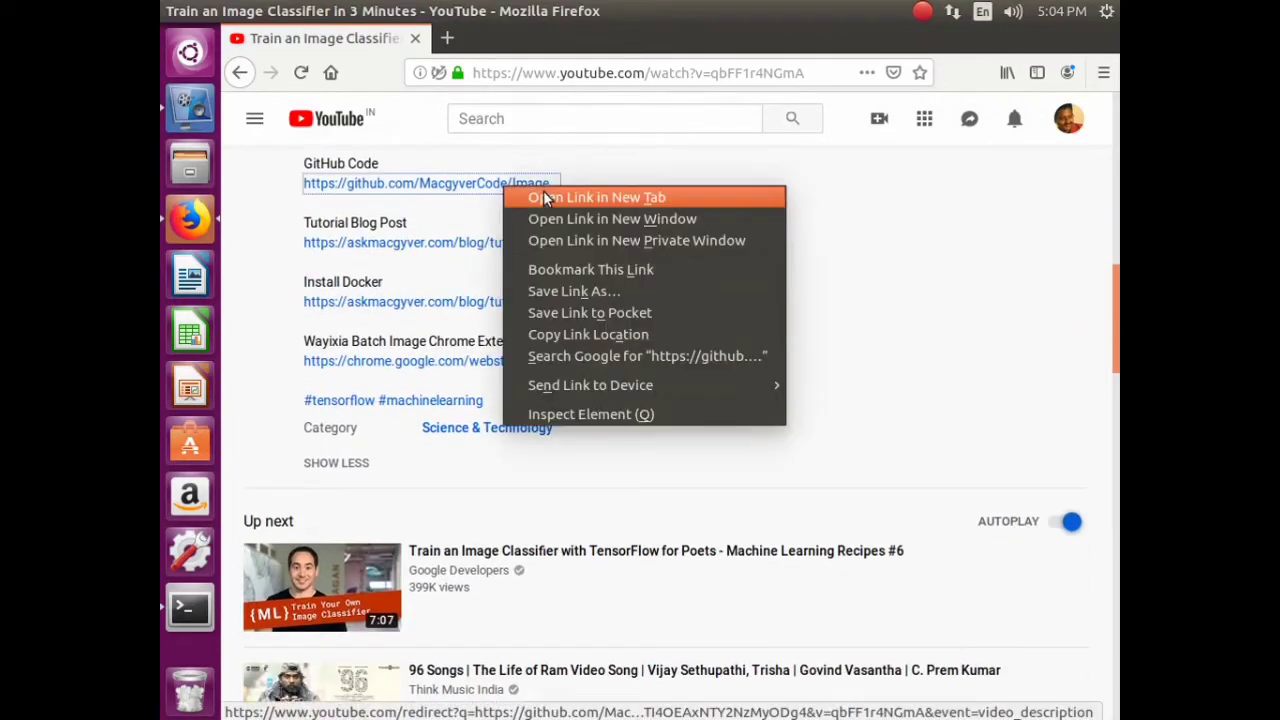
pyautogui.click(545, 196)
pyautogui.rightClick(466, 250)
pyautogui.click(558, 265)
pyautogui.rightClick(503, 304)
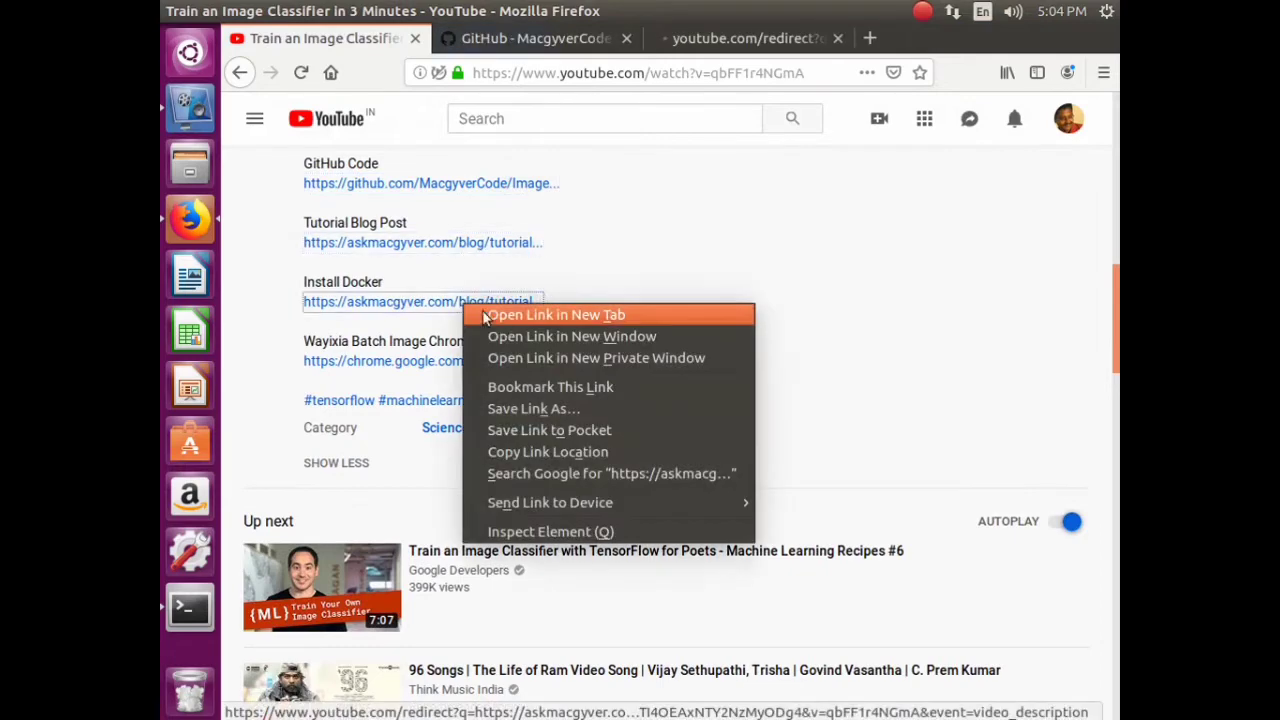
pyautogui.click(560, 316)
pyautogui.rightClick(465, 362)
pyautogui.click(493, 380)
pyautogui.rightClick(450, 400)
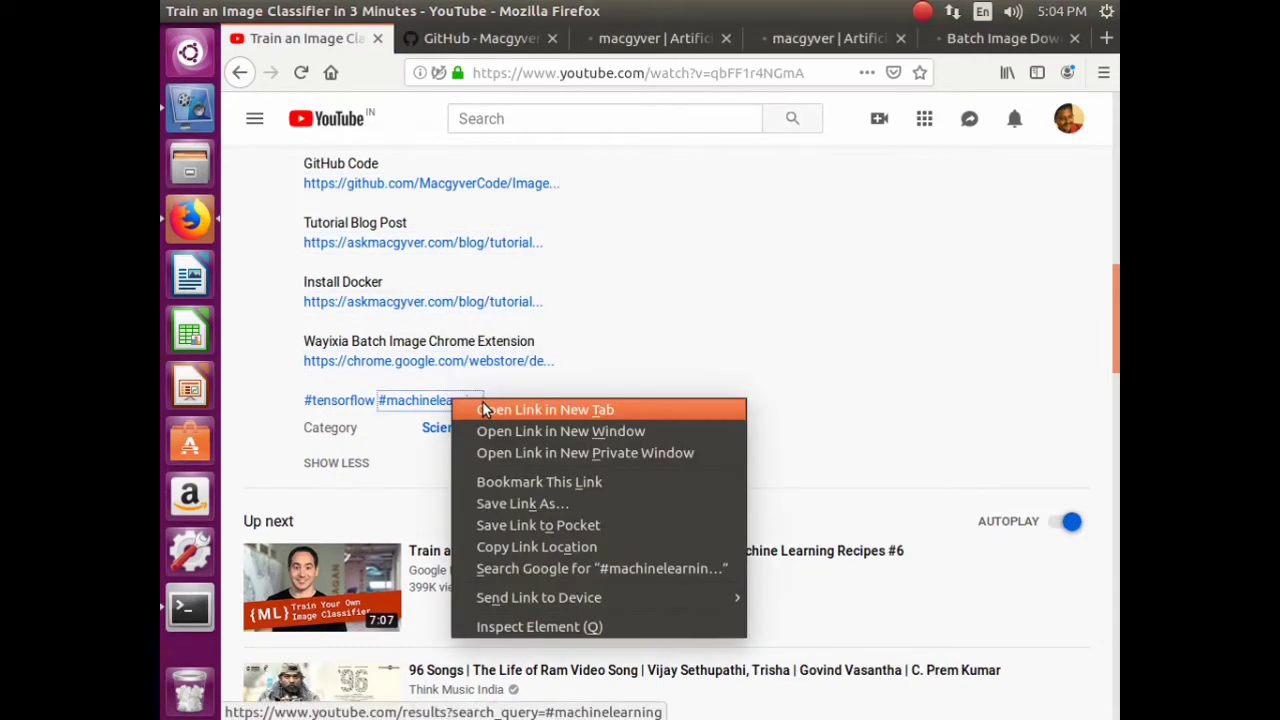
pyautogui.click(651, 283)
# - Copy the README's macgyvertechnology/tensorflow docker pull line and run it in Terminal with sudo
pyautogui.click(379, 40)
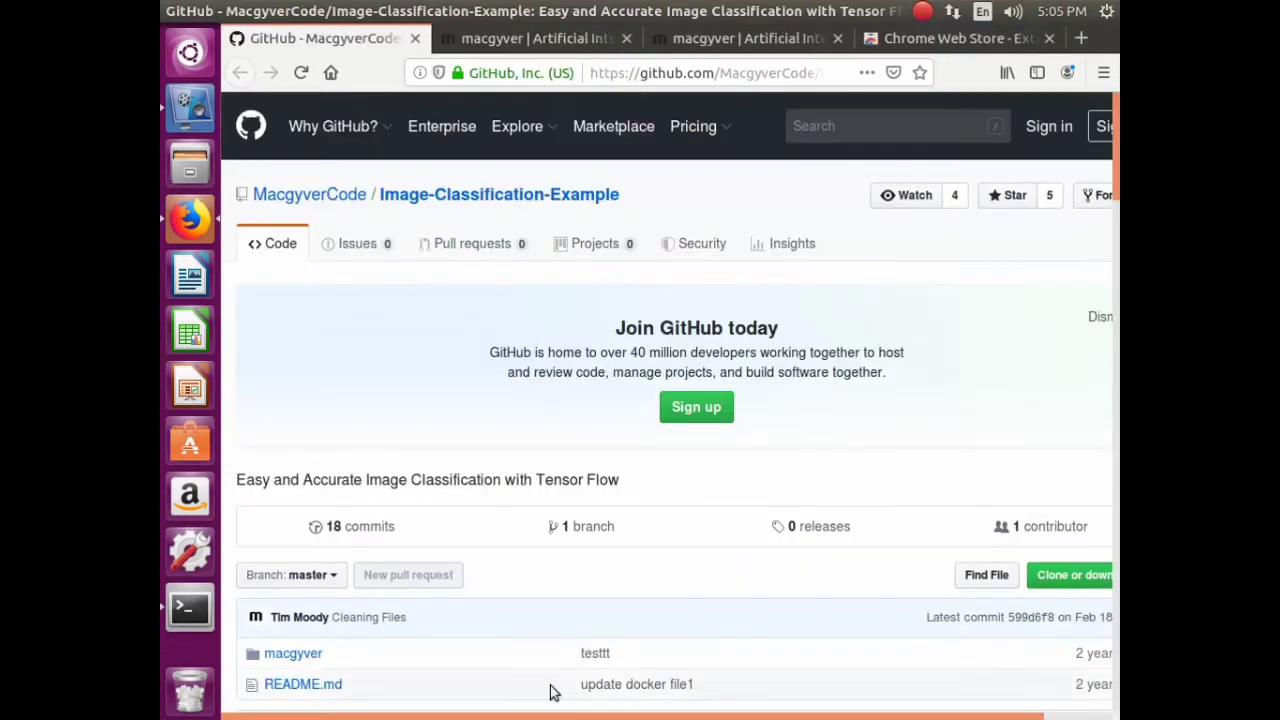
pyautogui.scroll(-15, 517, 314)
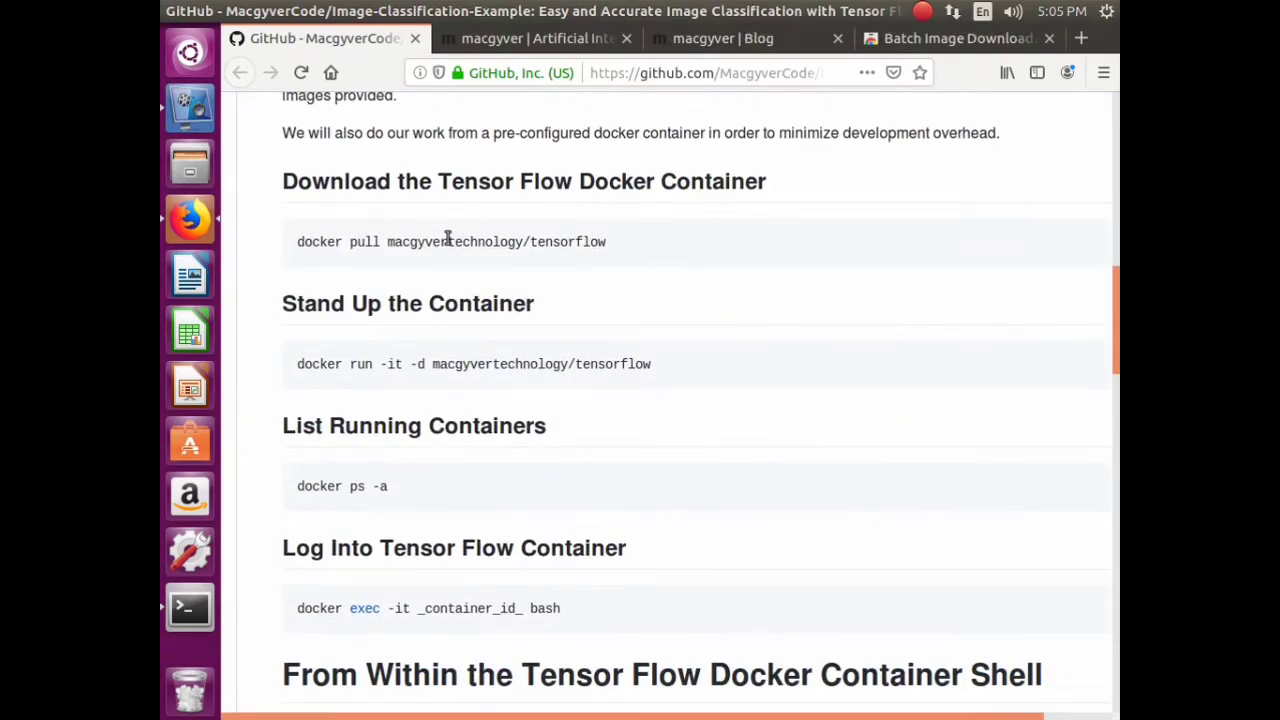
pyautogui.tripleClick(448, 240)
pyautogui.rightClick(448, 240)
pyautogui.click(486, 251)
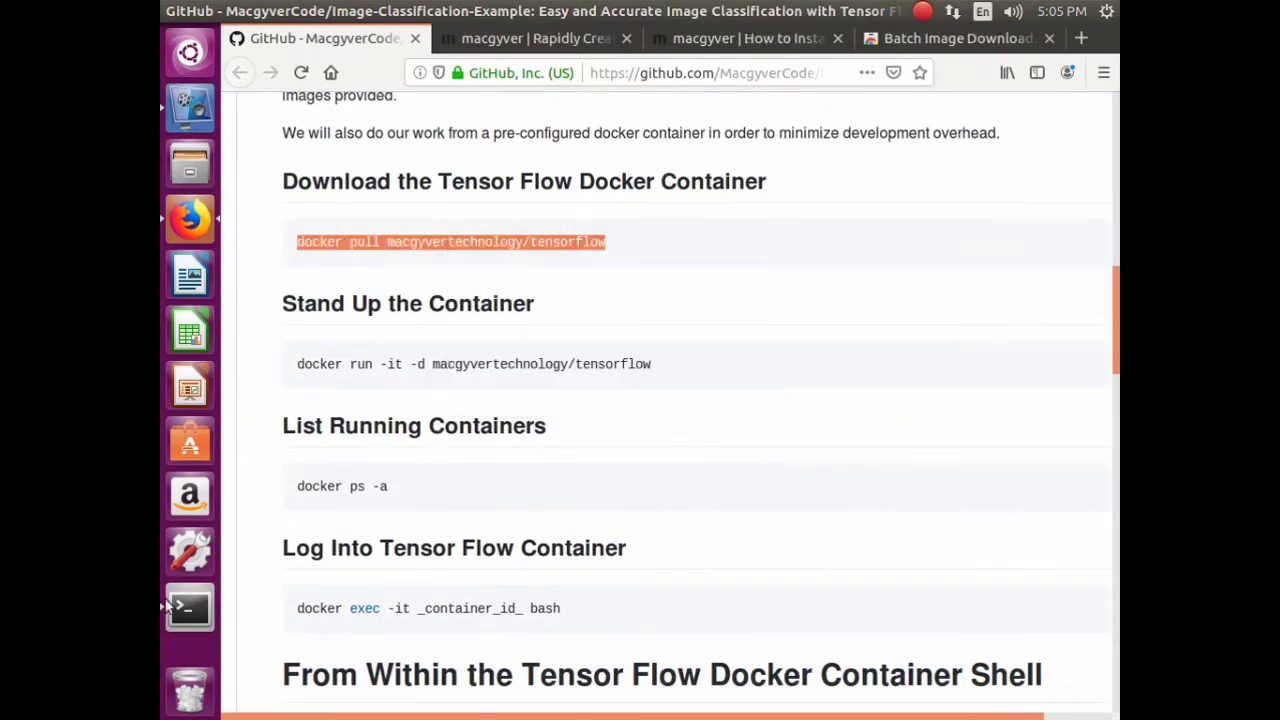
pyautogui.click(189, 607)
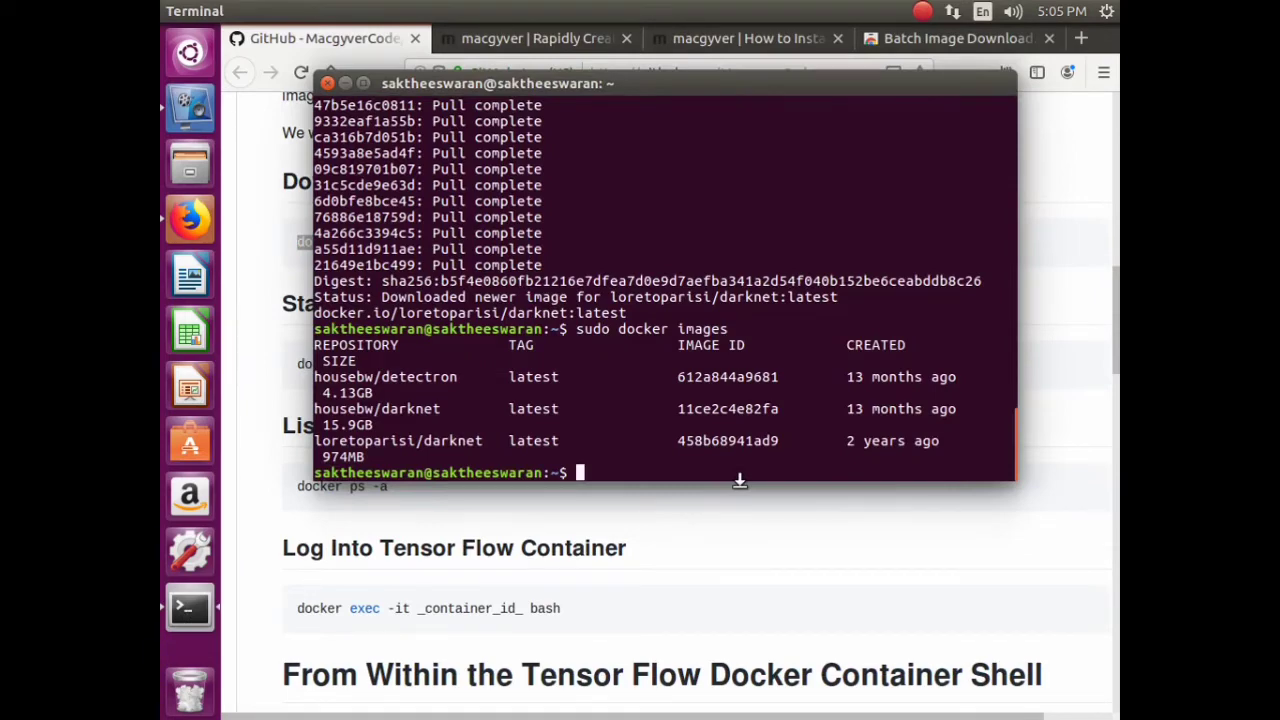
pyautogui.write('sudo')
pyautogui.rightClick(692, 469)
pyautogui.click(739, 532)
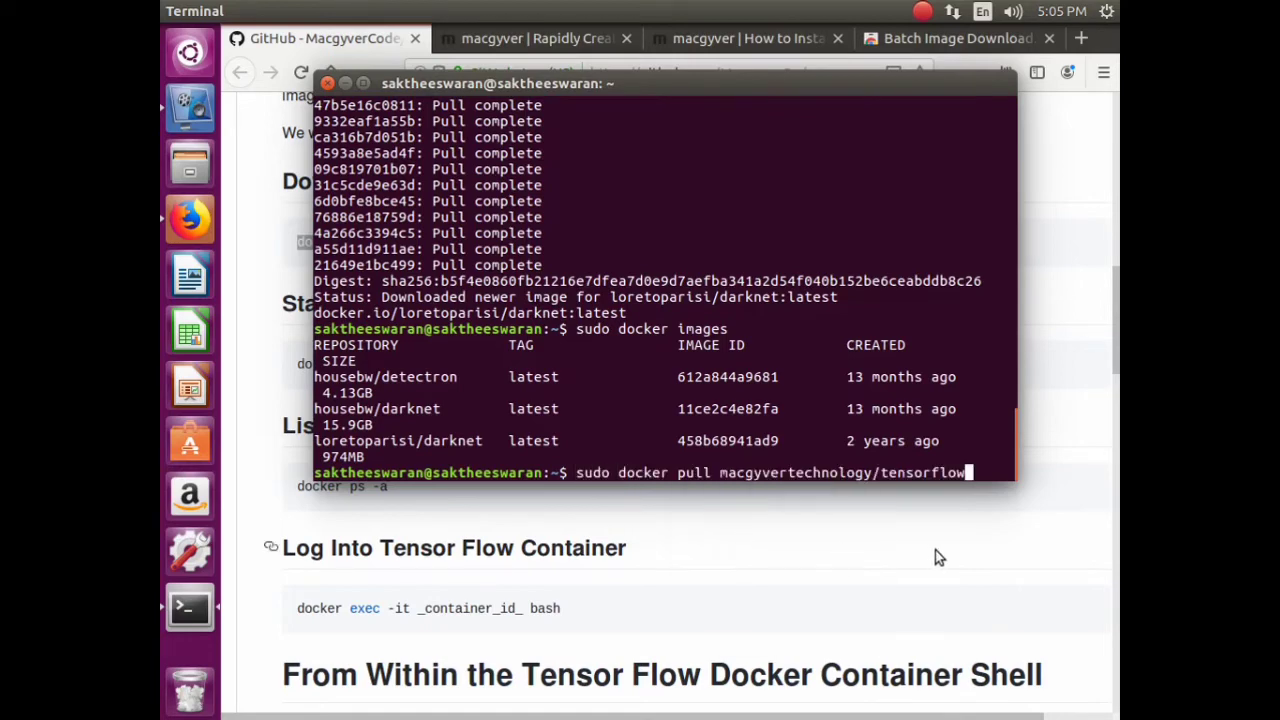
pyautogui.press('Return')
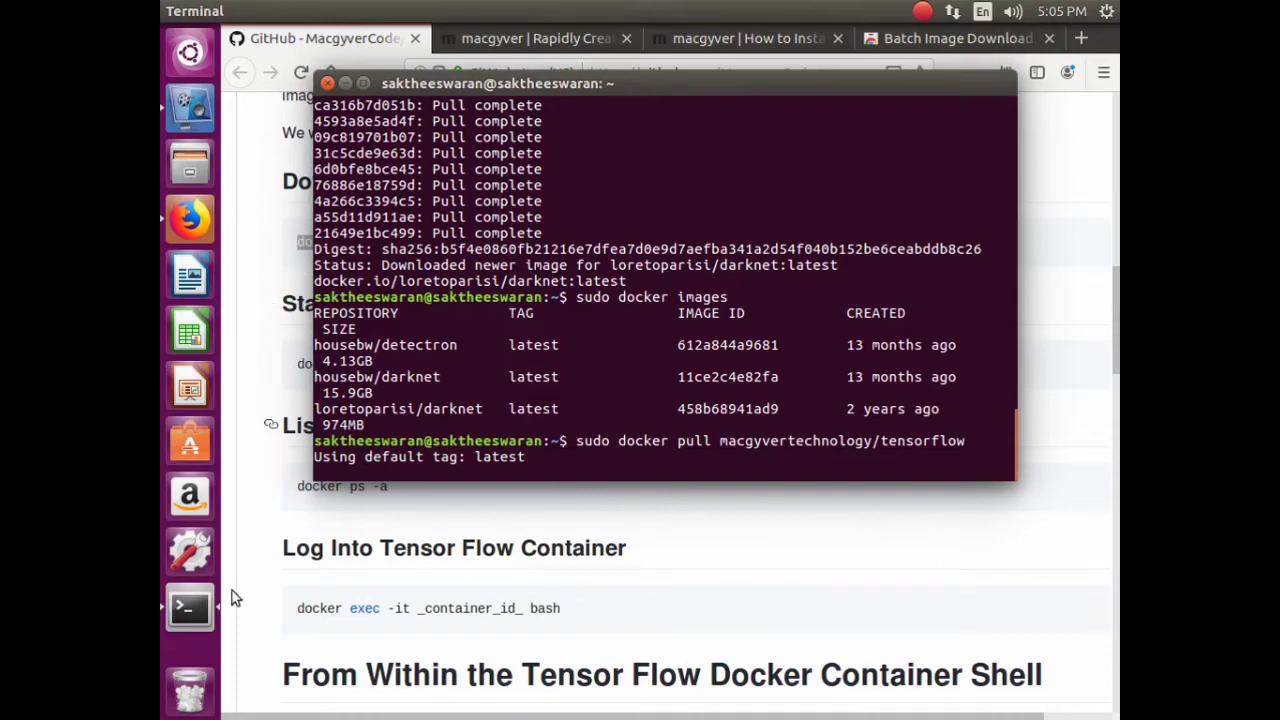
pyautogui.click(680, 580)
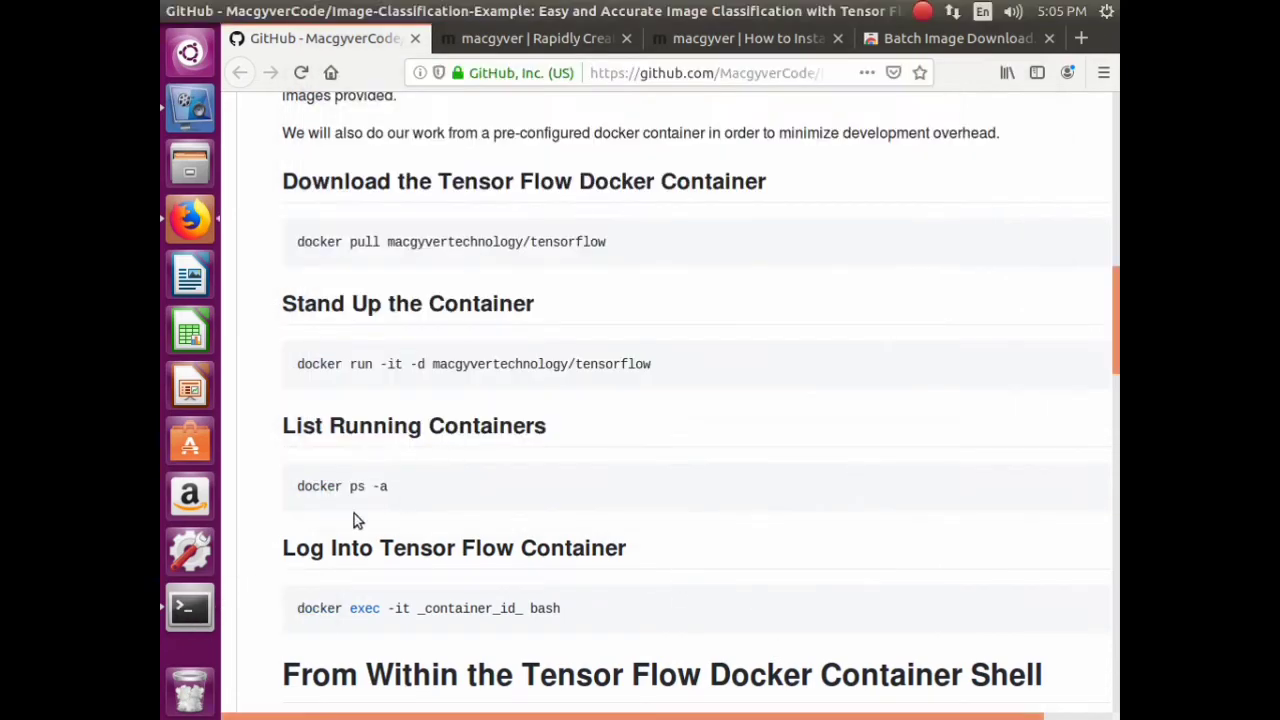
# - Review the README's docker run -it -d and docker exec -it commands, then check the finished tensorflow:latest pull
pyautogui.scroll(-5, 400, 470)
pyautogui.scroll(3, 440, 500)
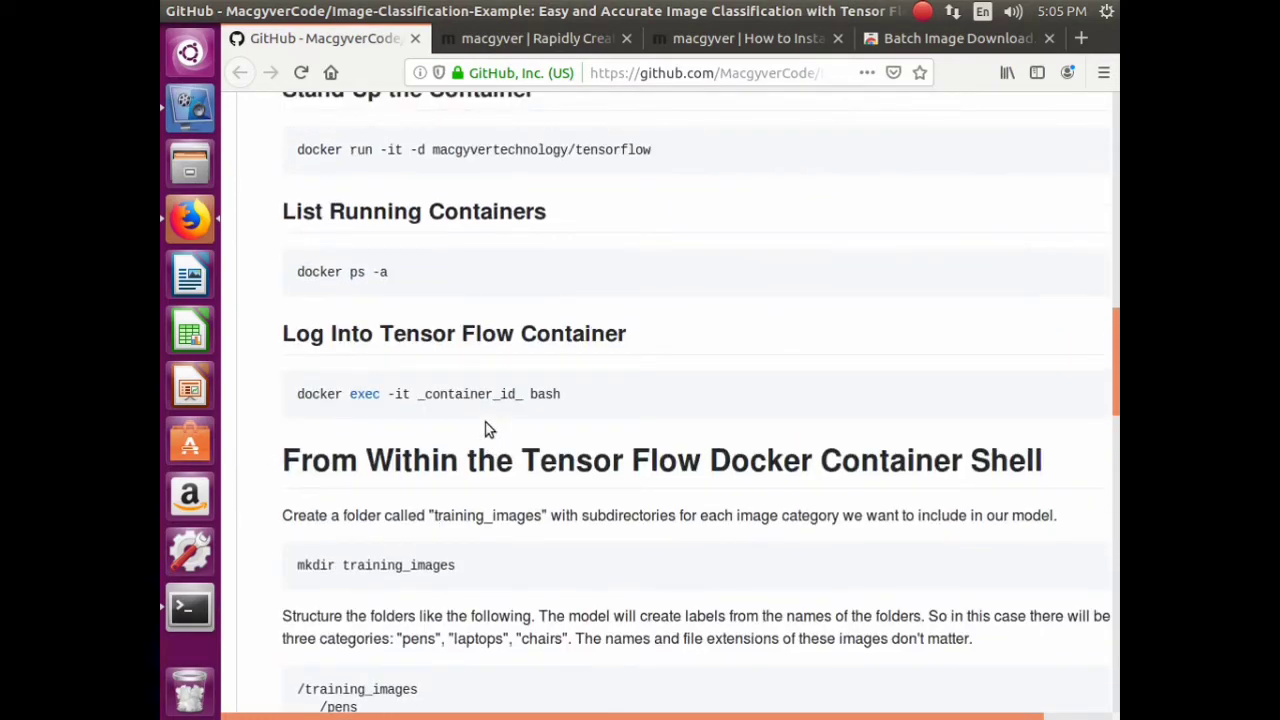
pyautogui.click(190, 105)
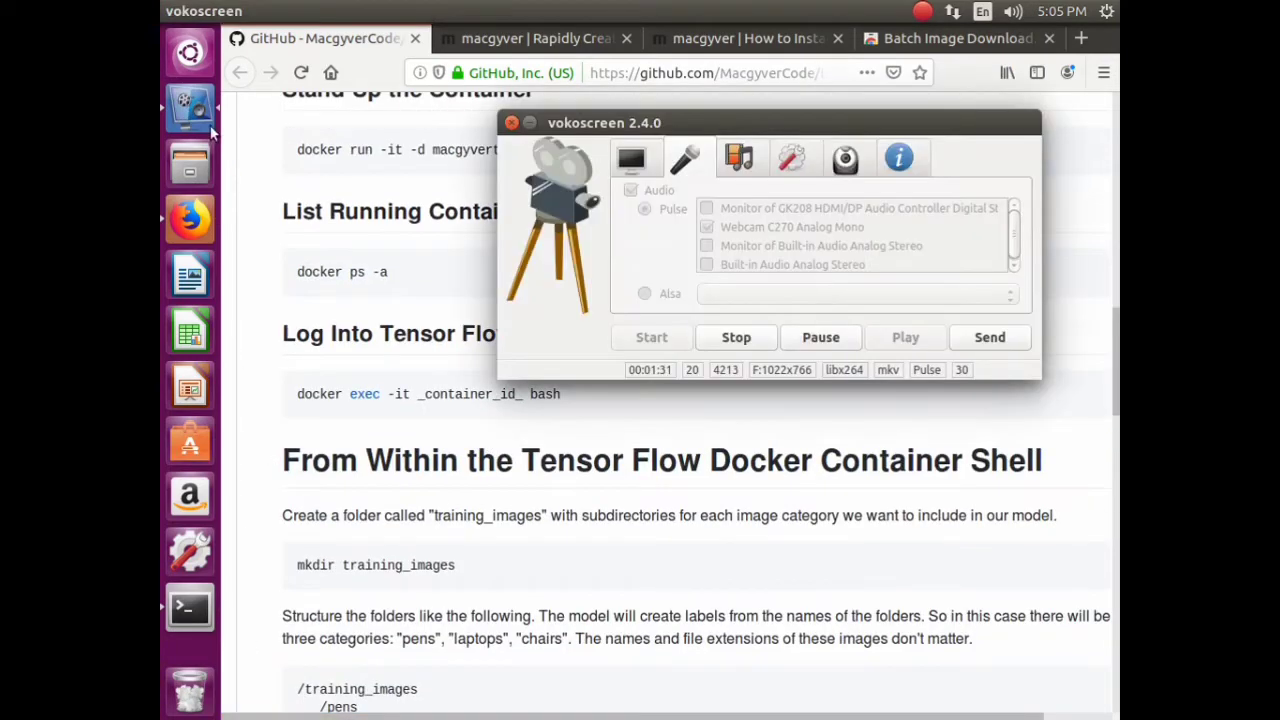
pyautogui.click(415, 380)
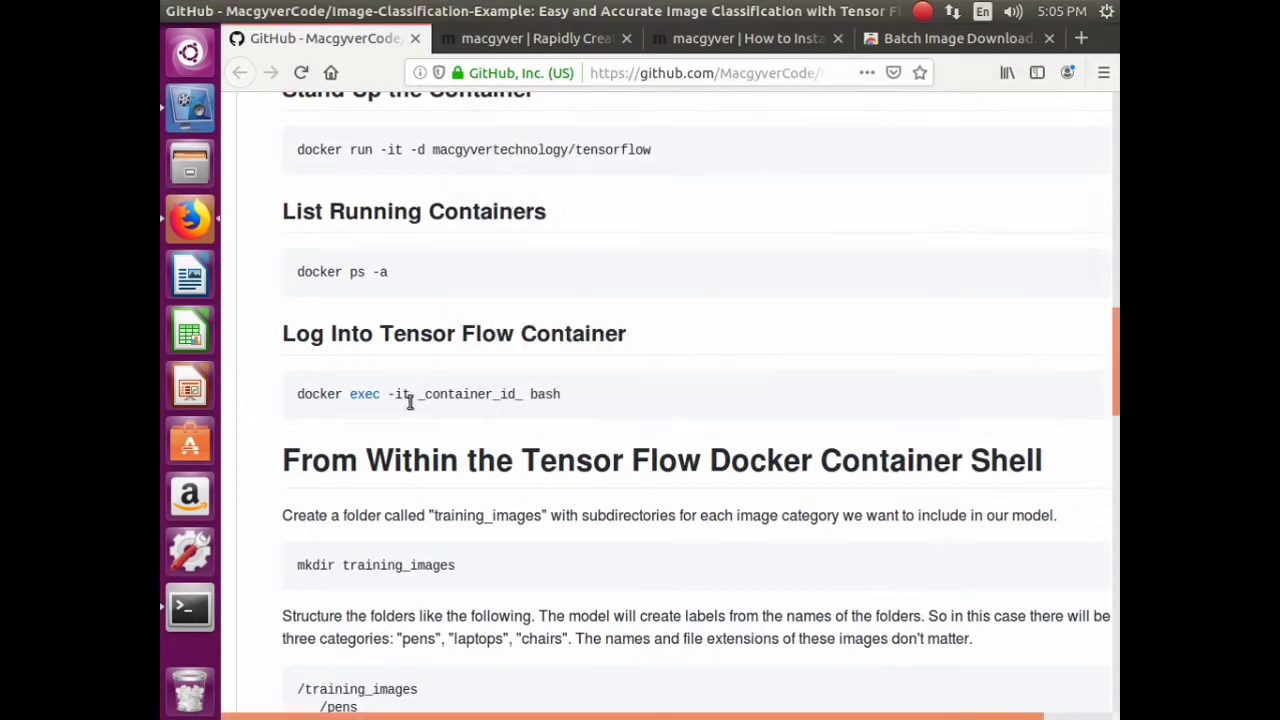
pyautogui.scroll(2, 427, 405)
pyautogui.moveTo(425, 311); pyautogui.dragTo(300, 310)
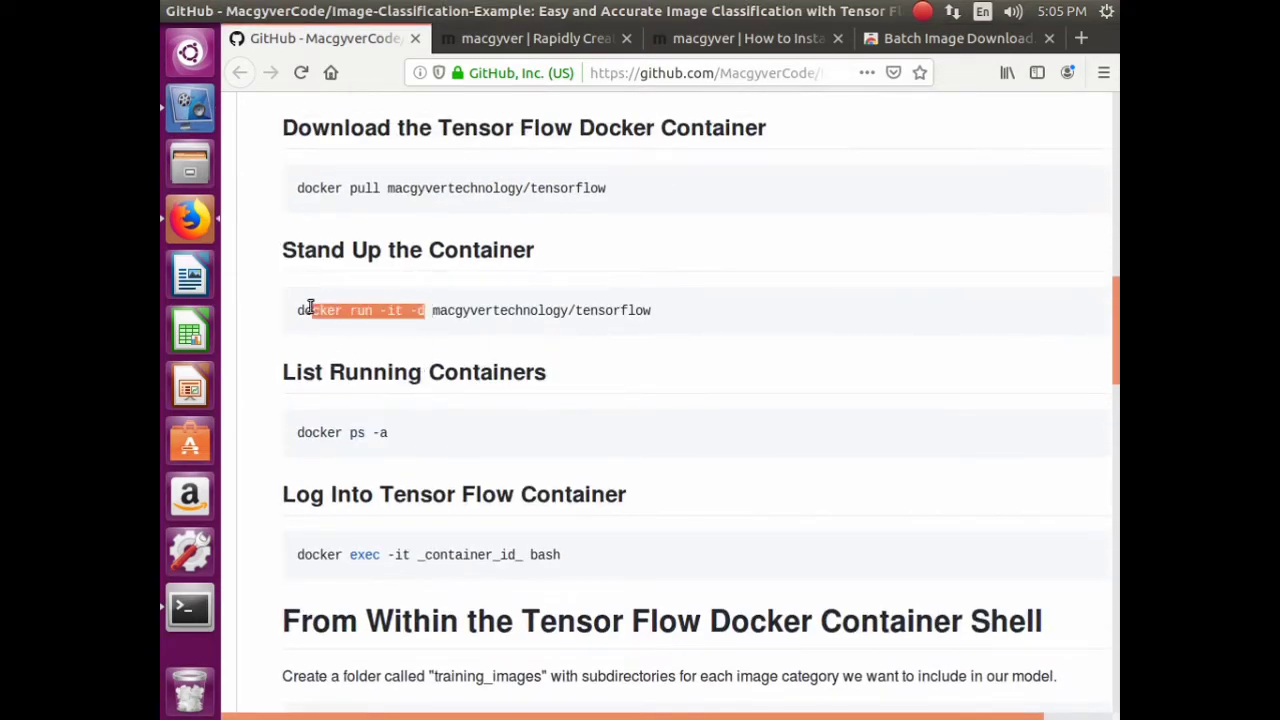
pyautogui.moveTo(418, 554); pyautogui.dragTo(314, 550)
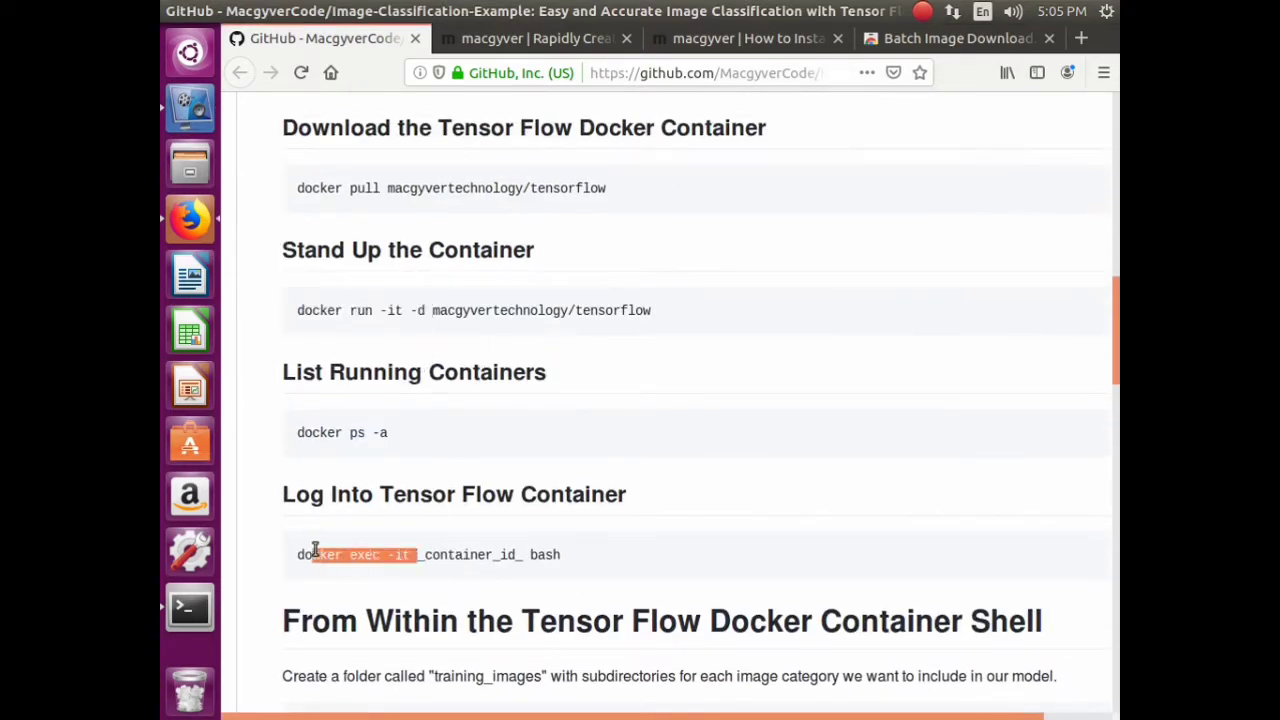
pyautogui.click(504, 545)
pyautogui.scroll(-3, 541, 514)
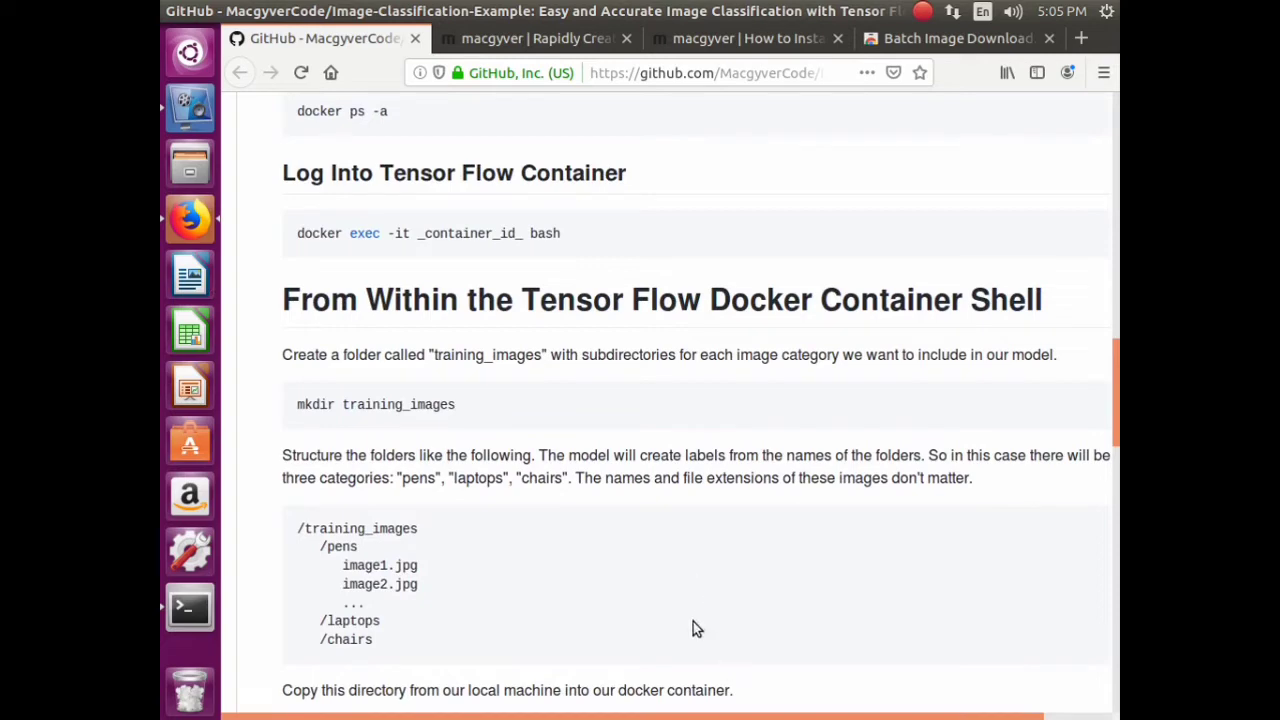
pyautogui.click(190, 104)
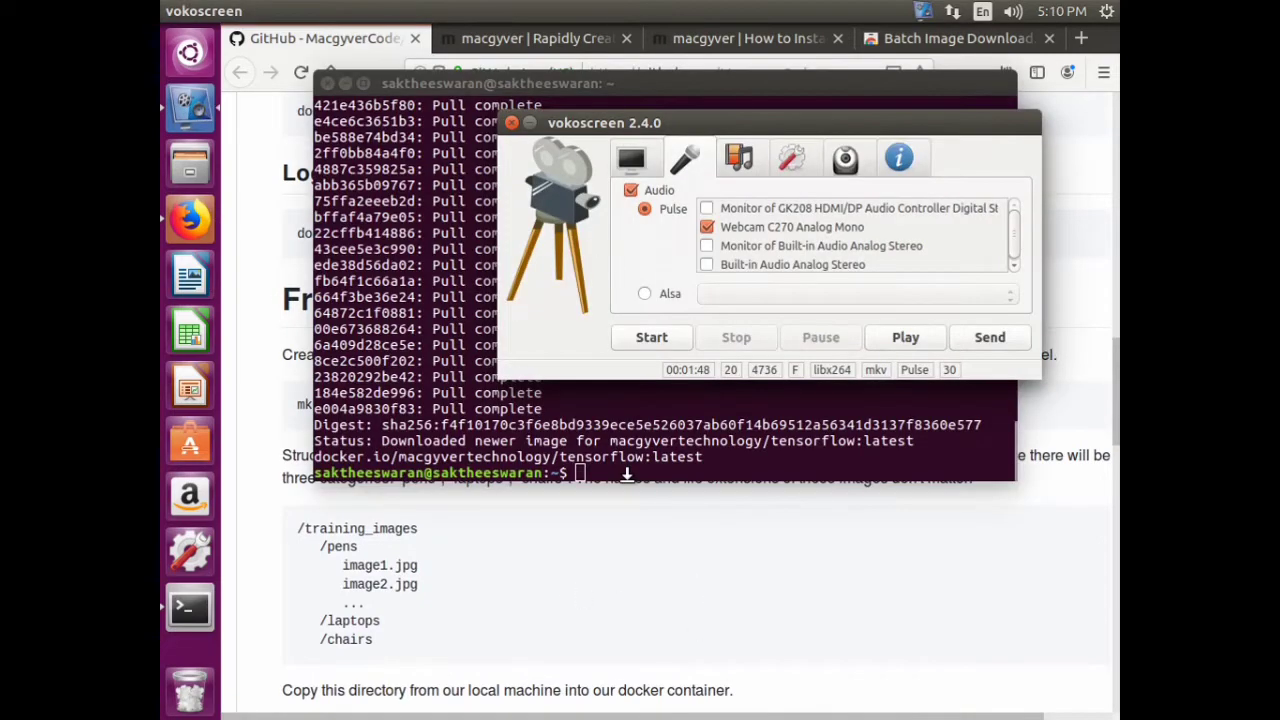
pyautogui.hotkey('ctrl', 'shift', 'F10')
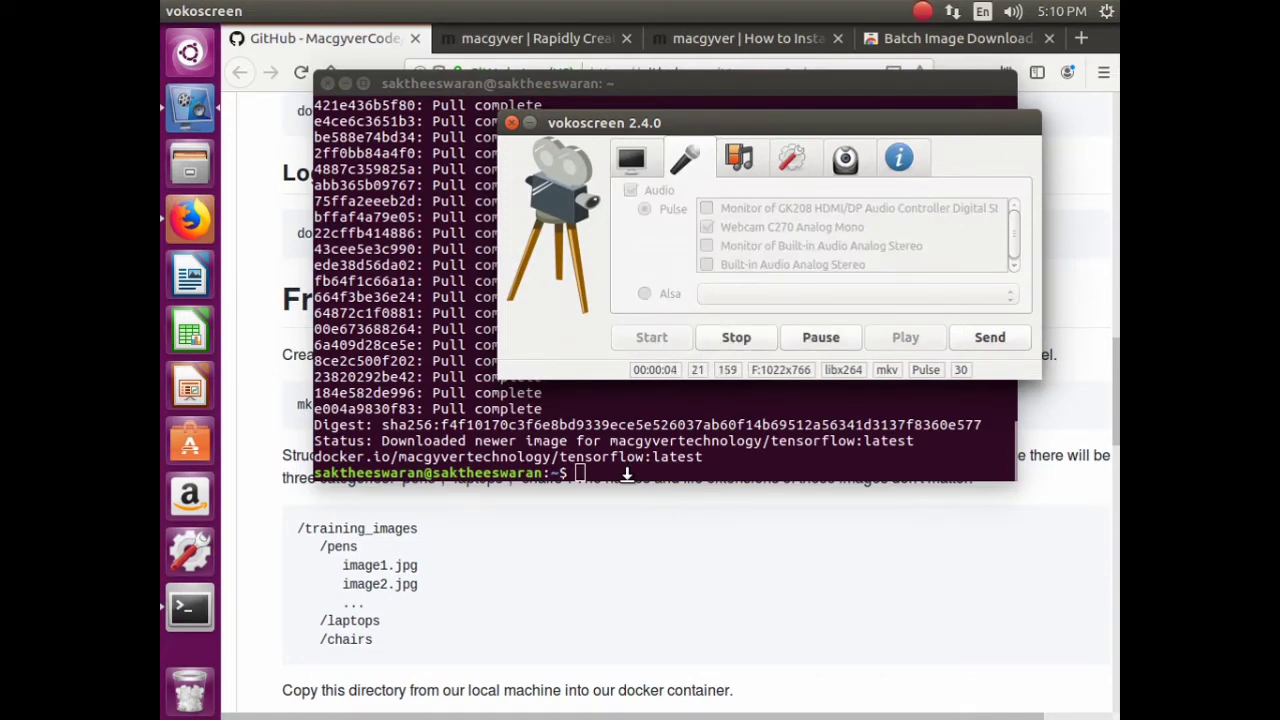
pyautogui.click(493, 436)
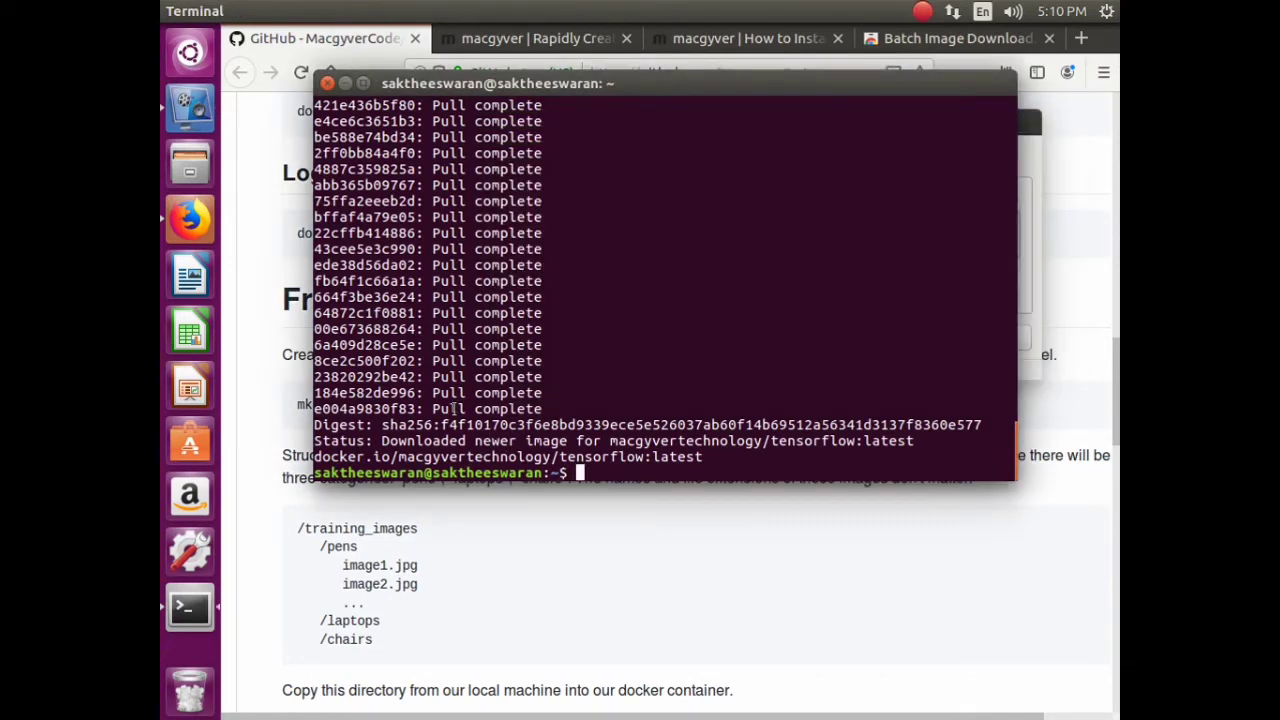
# - Read through the image classifier blog post, then close it, the Docker install and Batch Image Download tabs
pyautogui.click(535, 38)
pyautogui.scroll(-5, 605, 377)
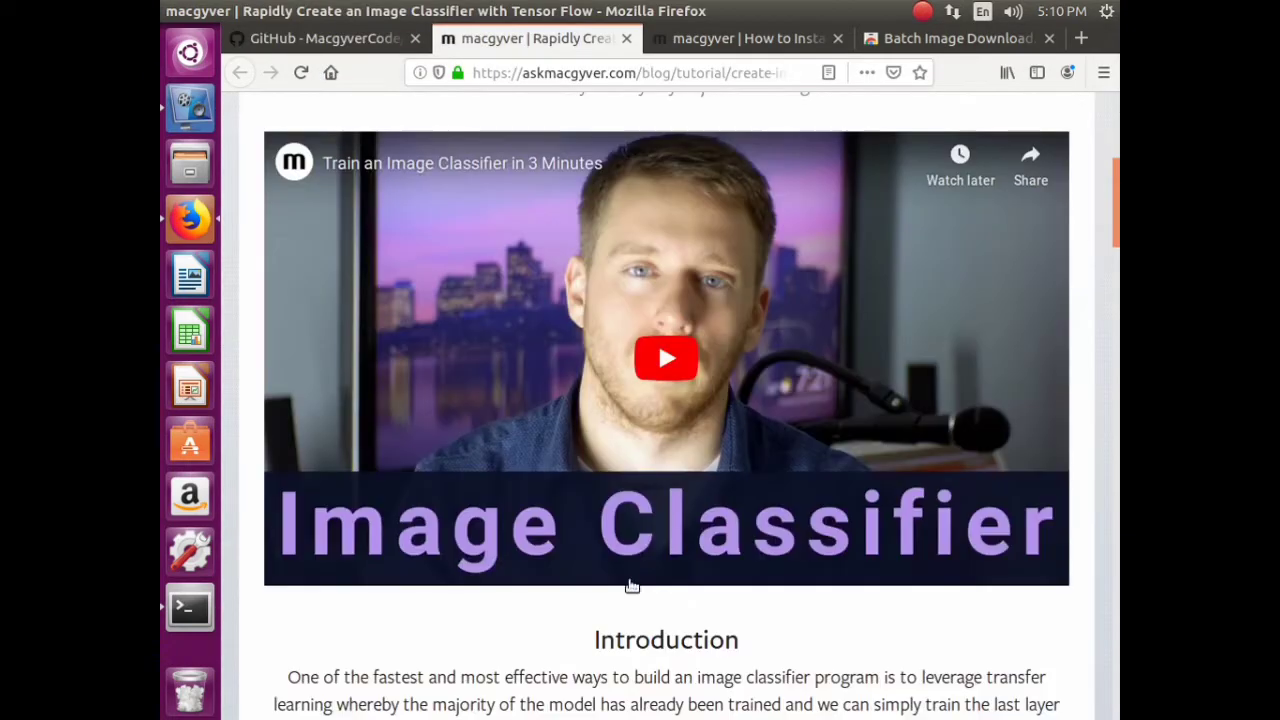
pyautogui.scroll(-5, 649, 626)
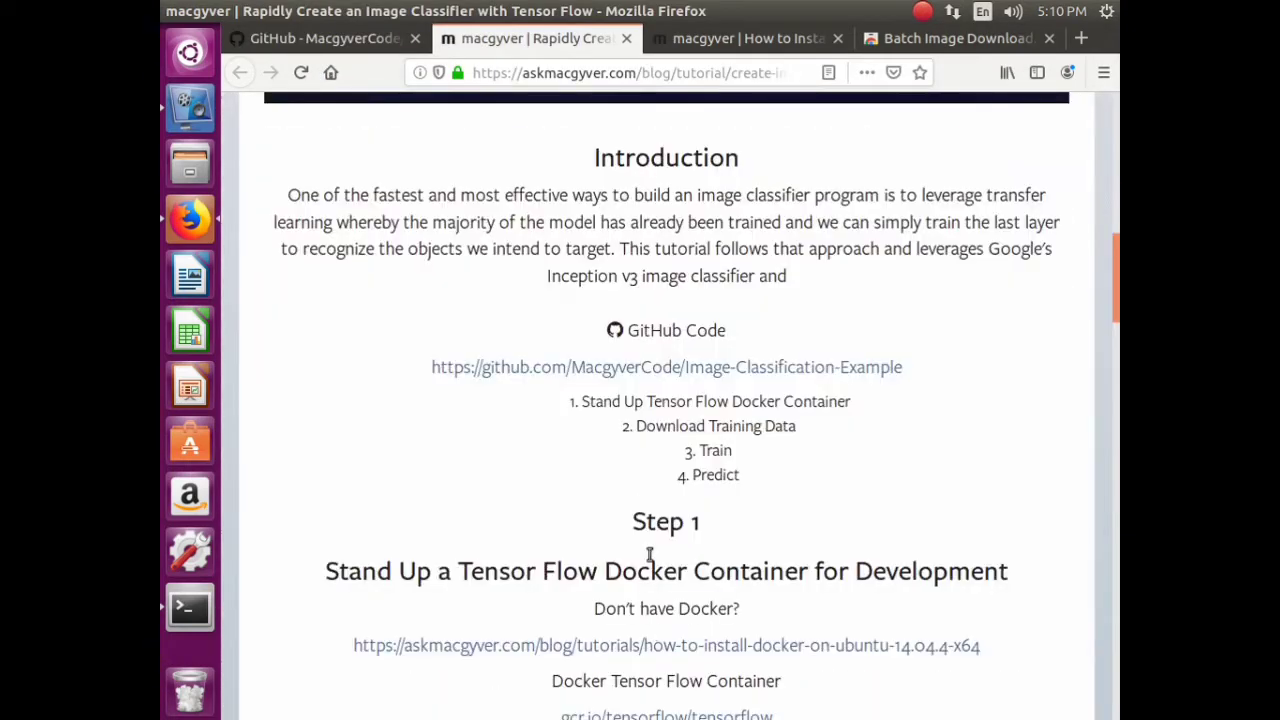
pyautogui.scroll(-5, 626, 500)
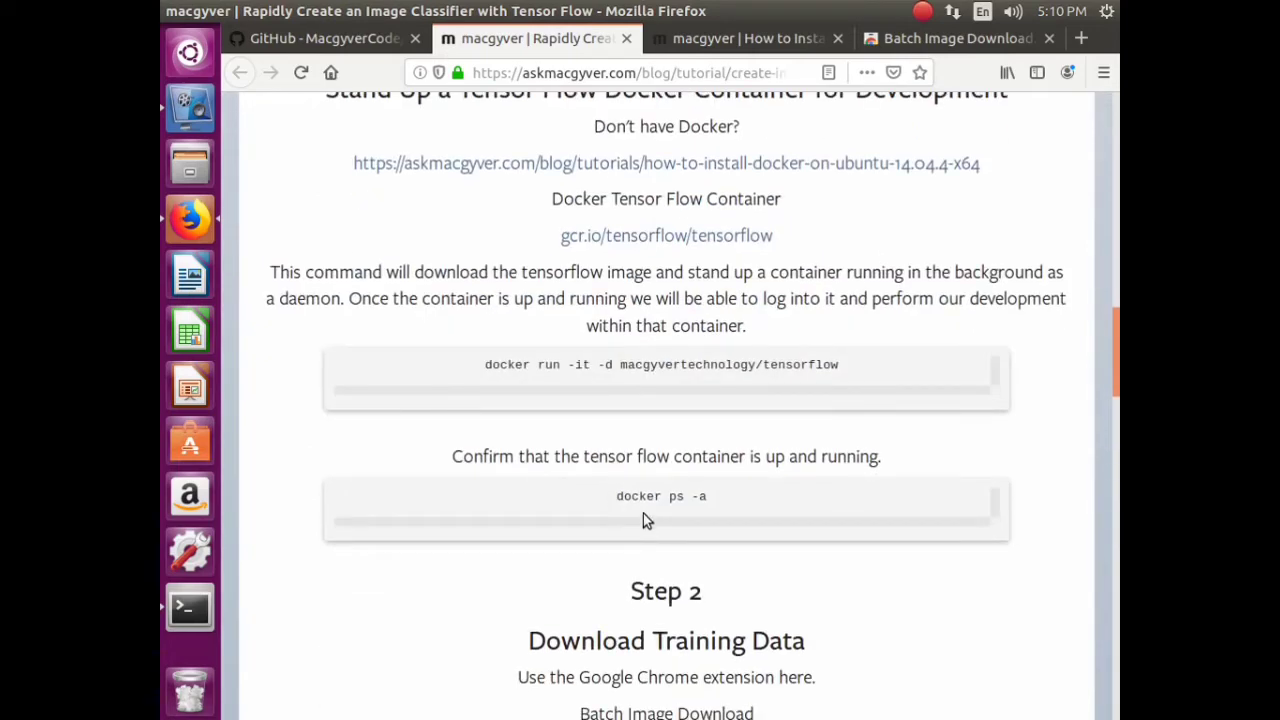
pyautogui.scroll(-5, 648, 500)
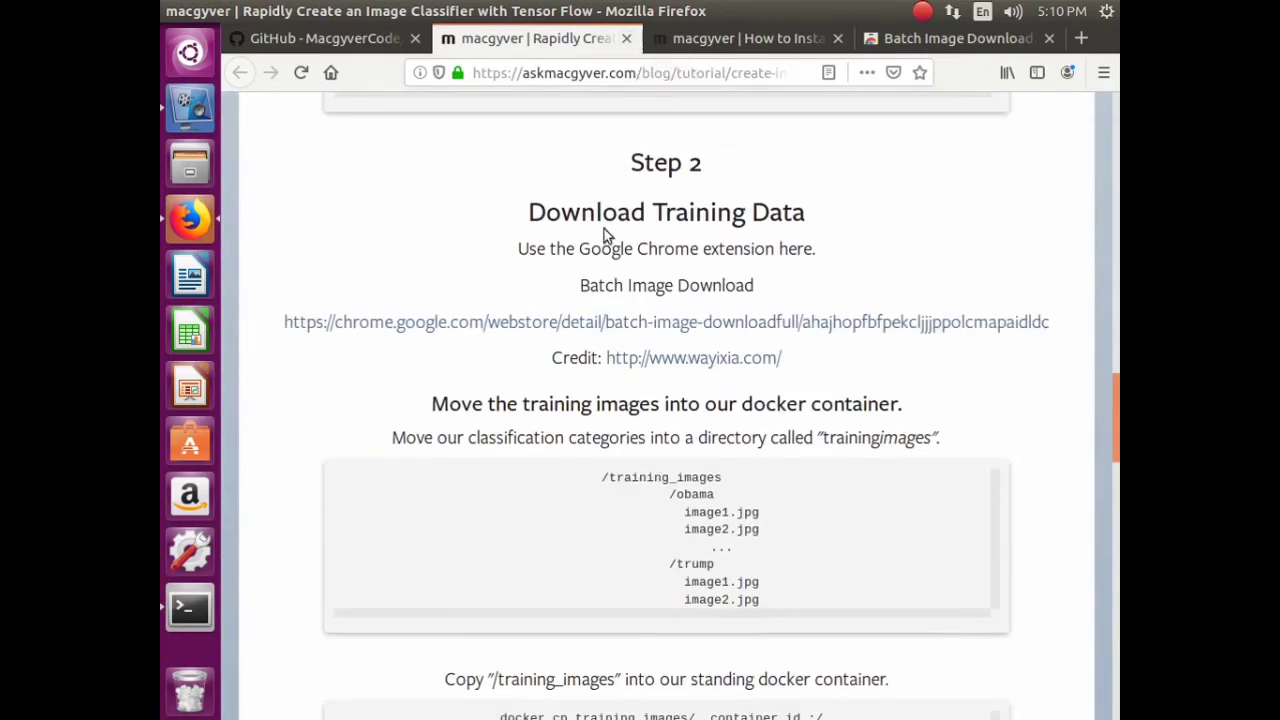
pyautogui.click(626, 38)
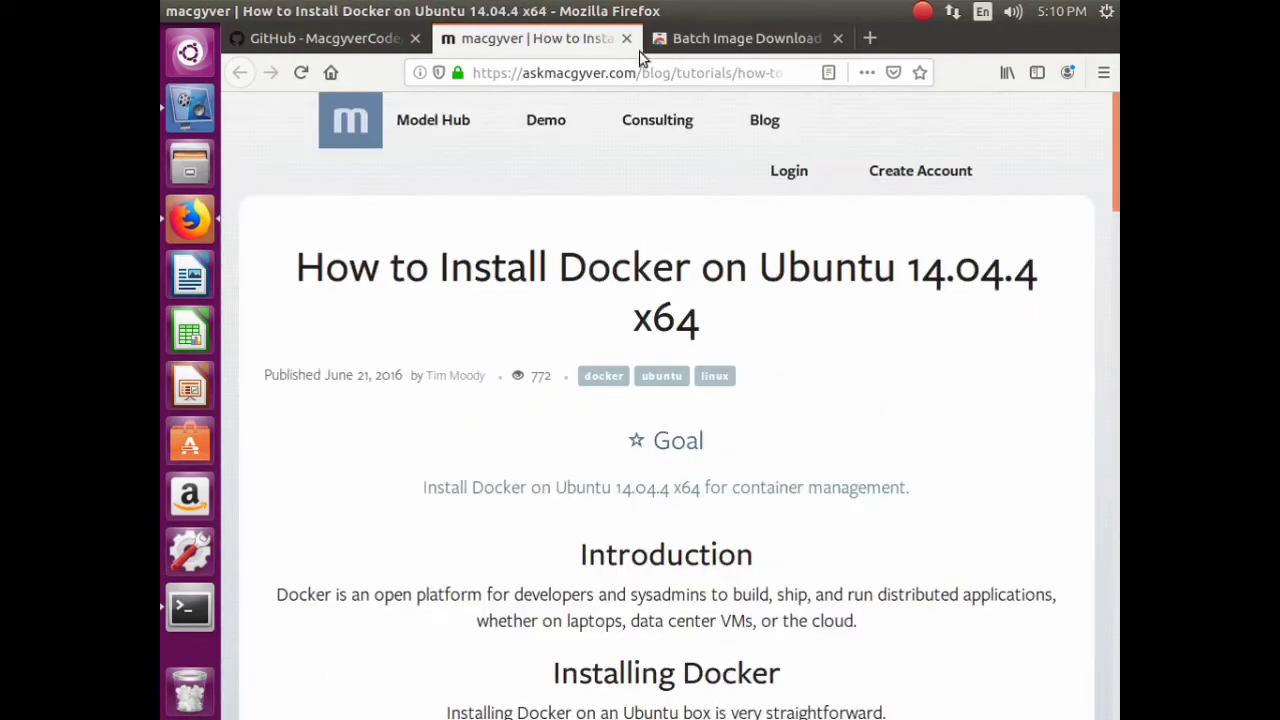
pyautogui.scroll(-10, 672, 450)
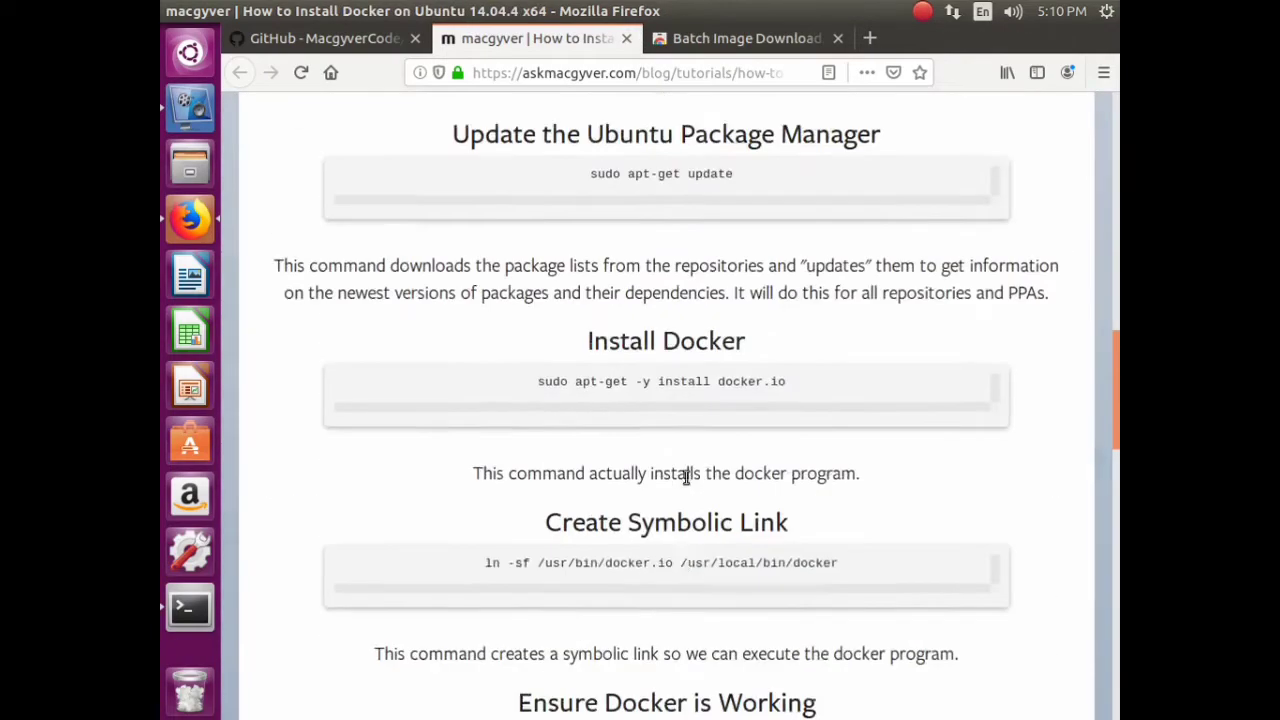
pyautogui.scroll(5, 680, 470)
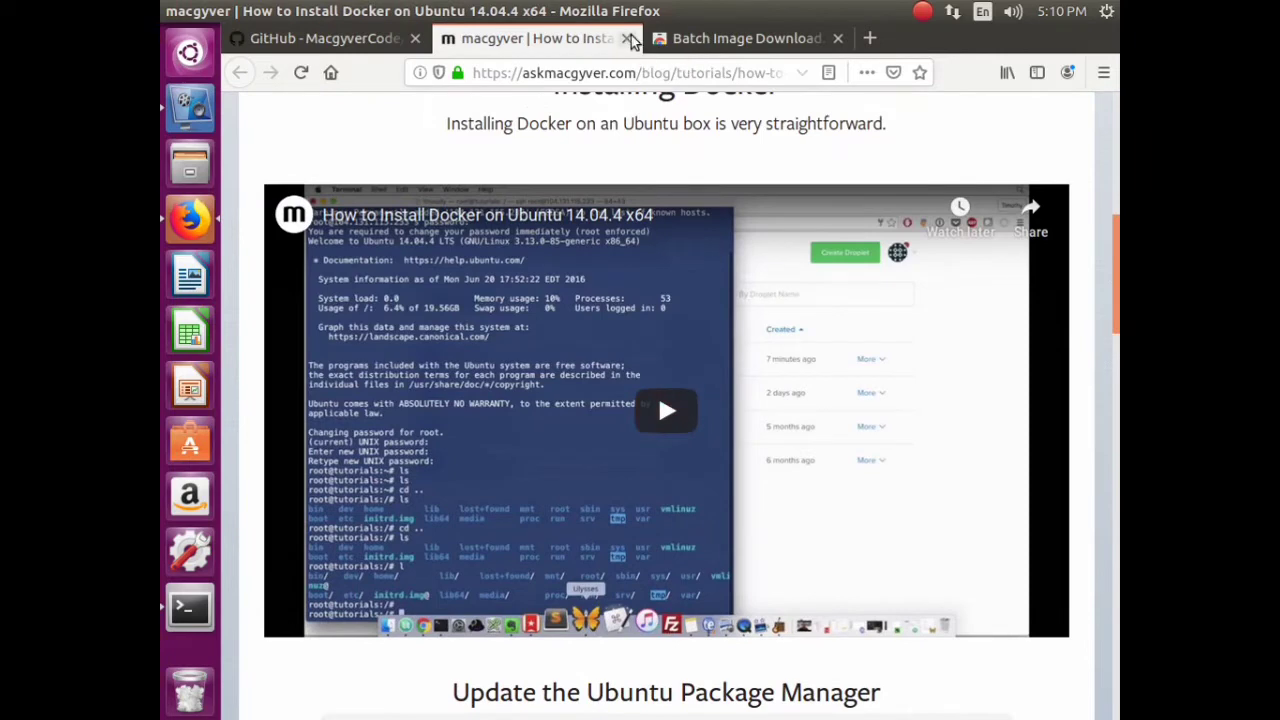
pyautogui.click(627, 38)
pyautogui.click(627, 38)
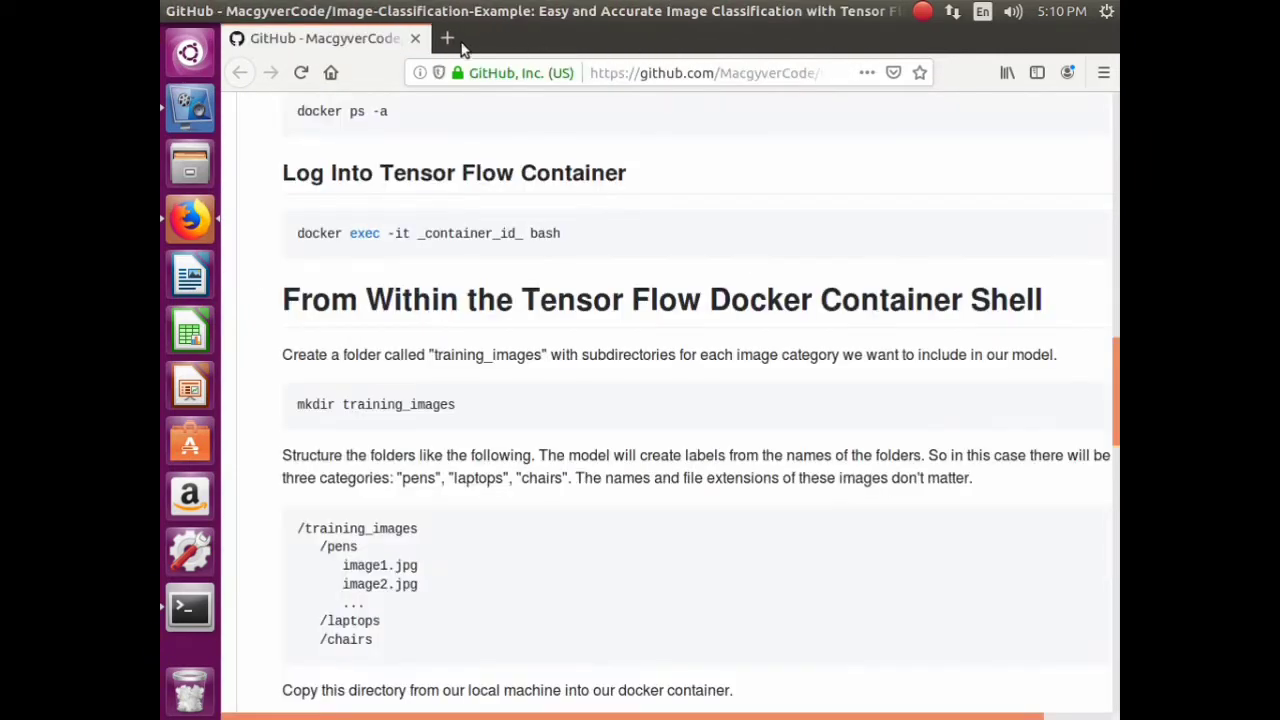
# - In a new tab, go from Google to YouTube via the Google apps menu
pyautogui.click(447, 38)
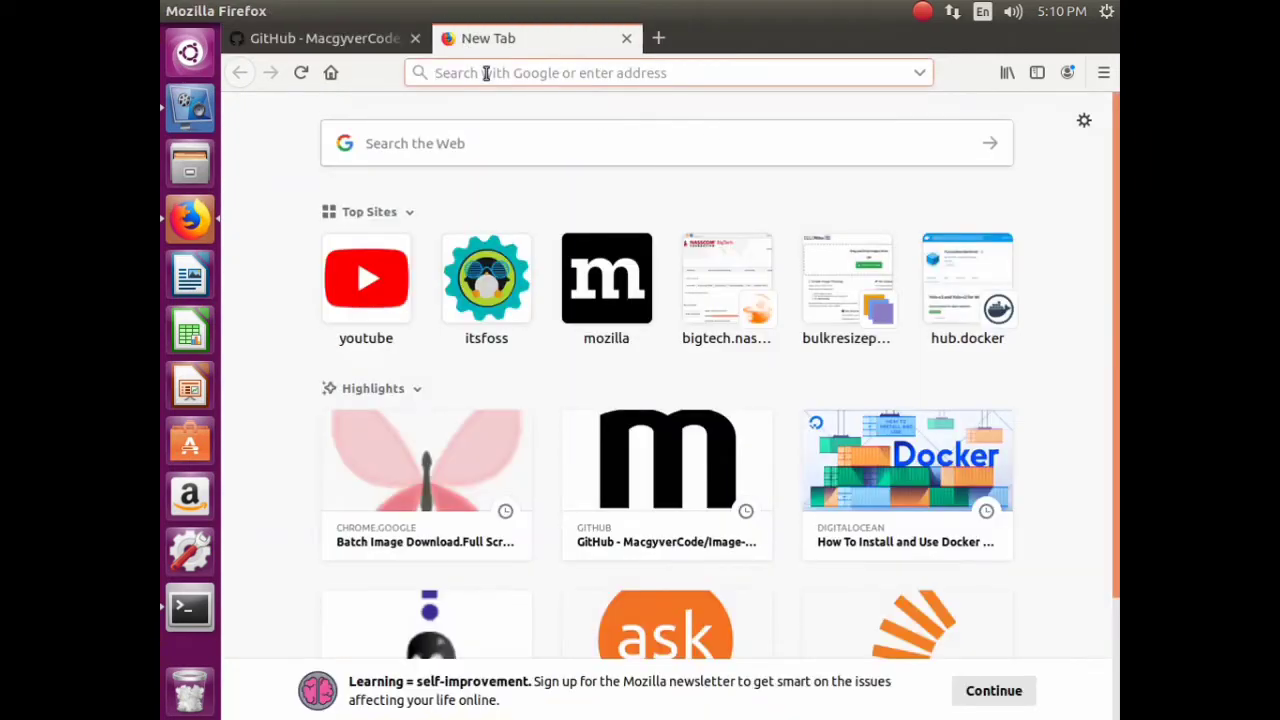
pyautogui.write('w')
pyautogui.press('Return')
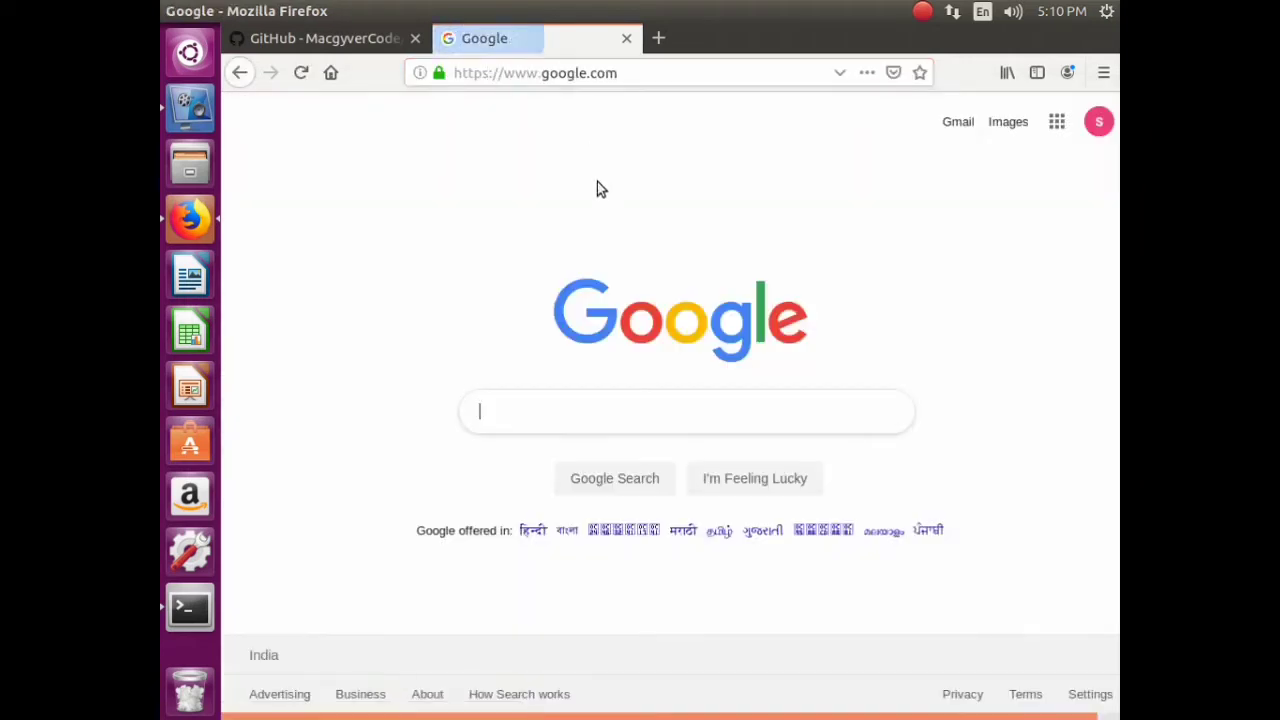
pyautogui.click(580, 413)
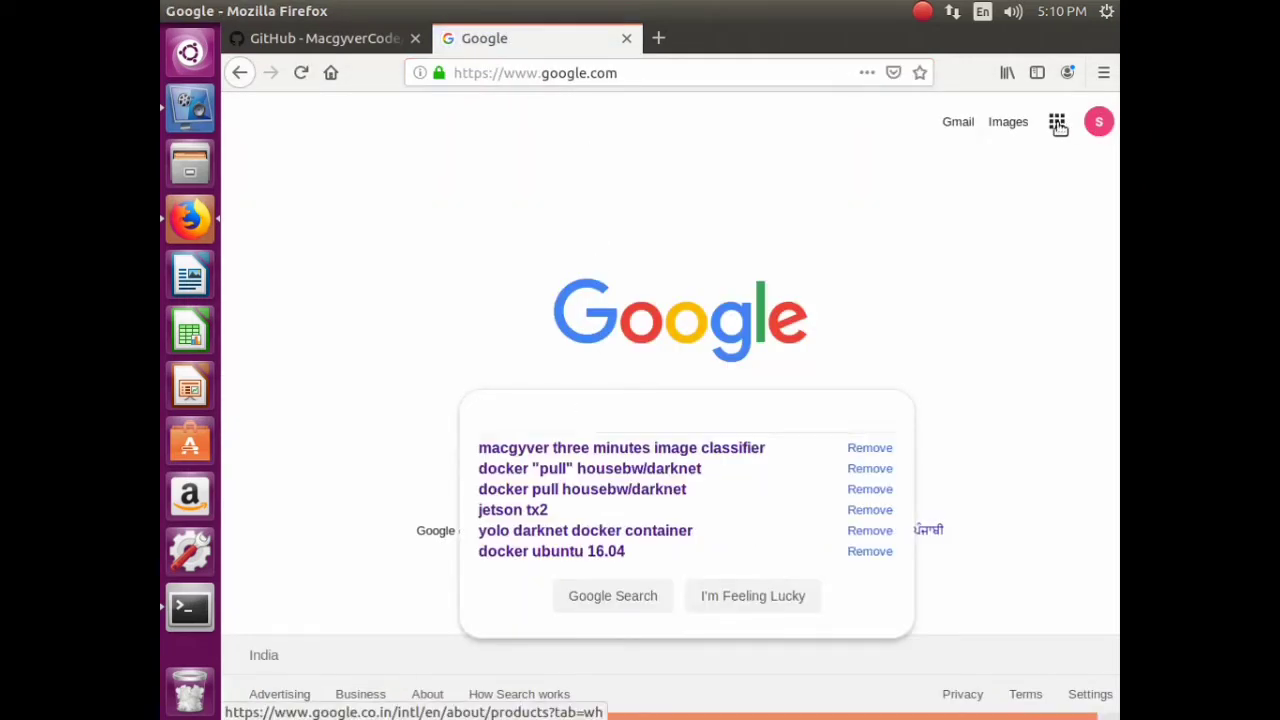
pyautogui.click(1058, 124)
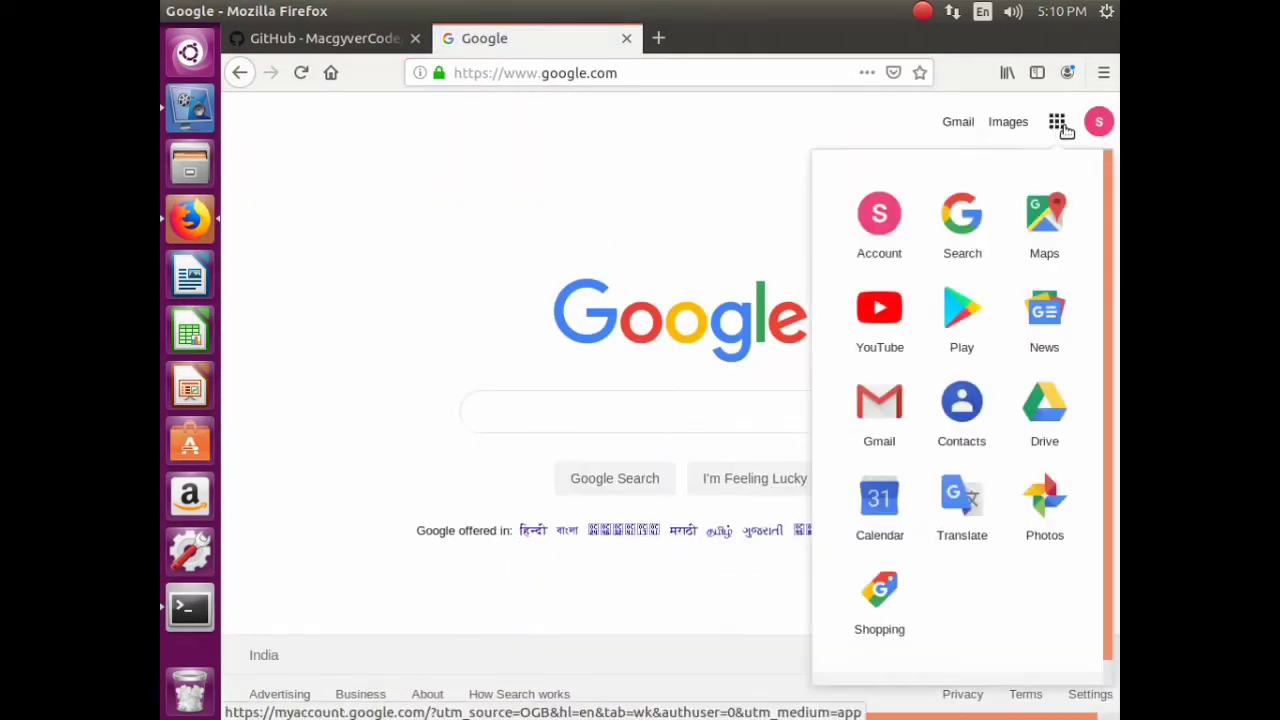
pyautogui.click(880, 308)
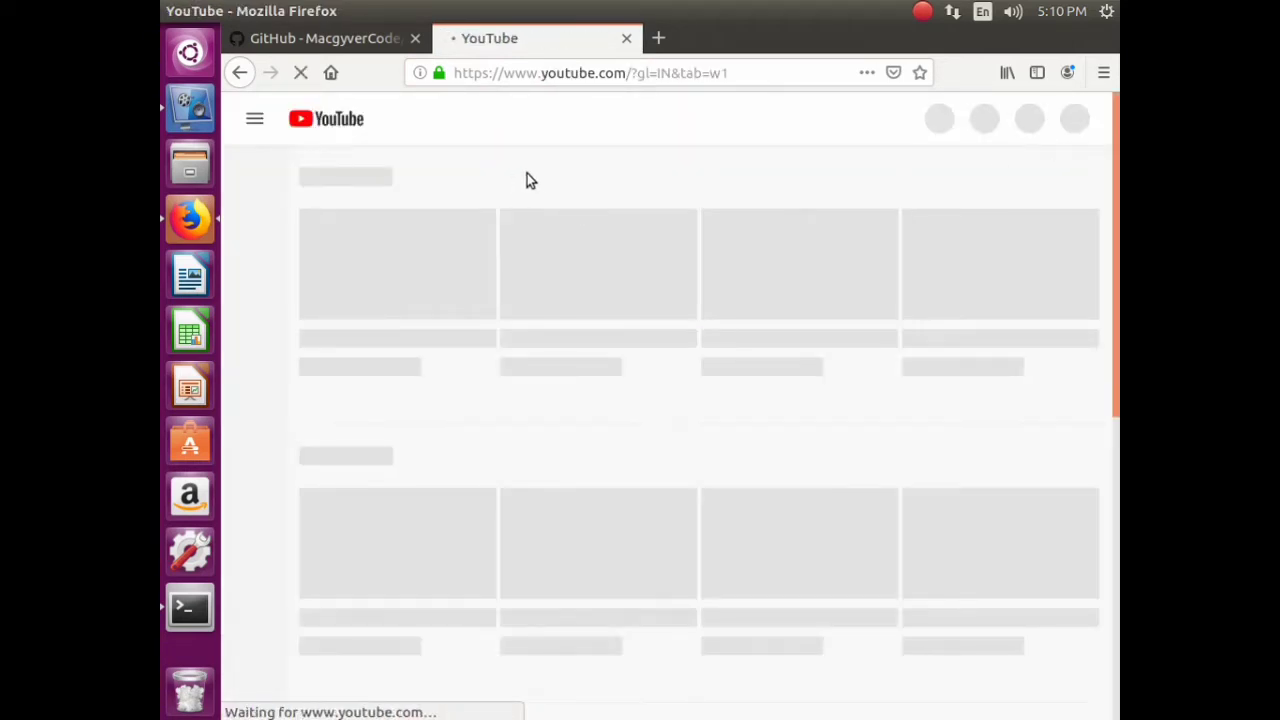
# - Search YouTube for 'yolo object detection windows', correcting the typo
pyautogui.click(552, 121)
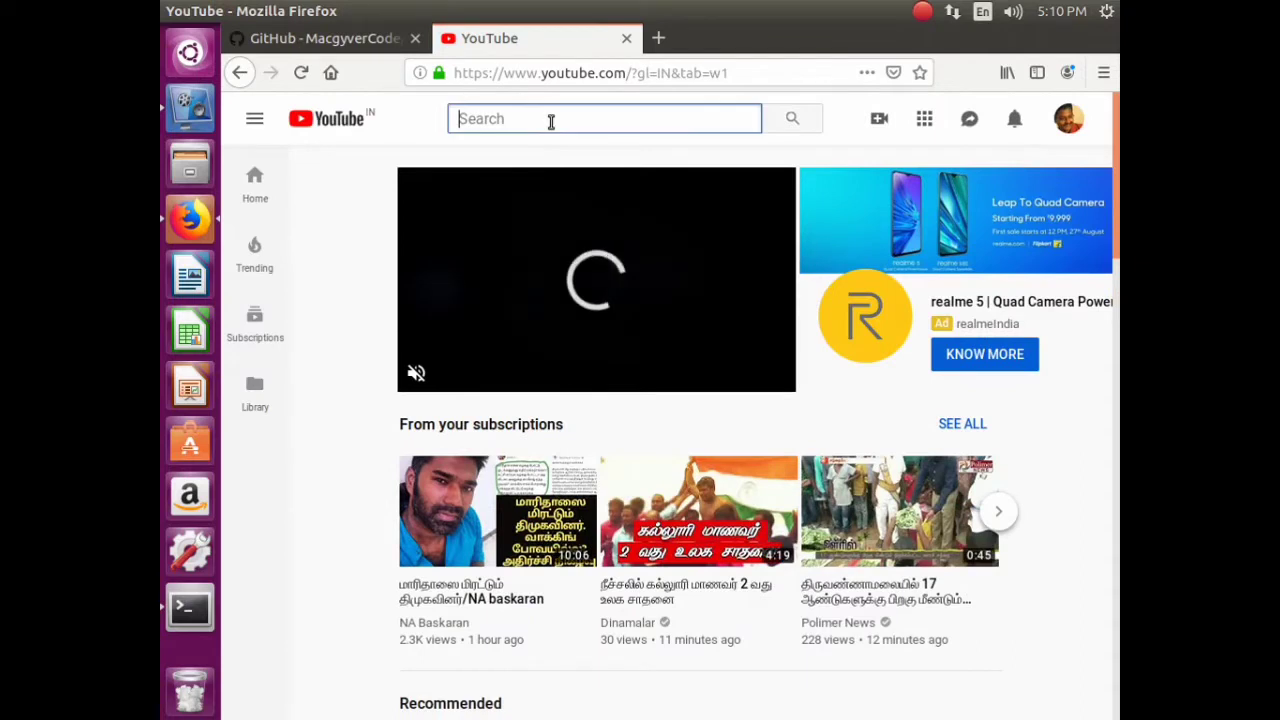
pyautogui.write('yolo')
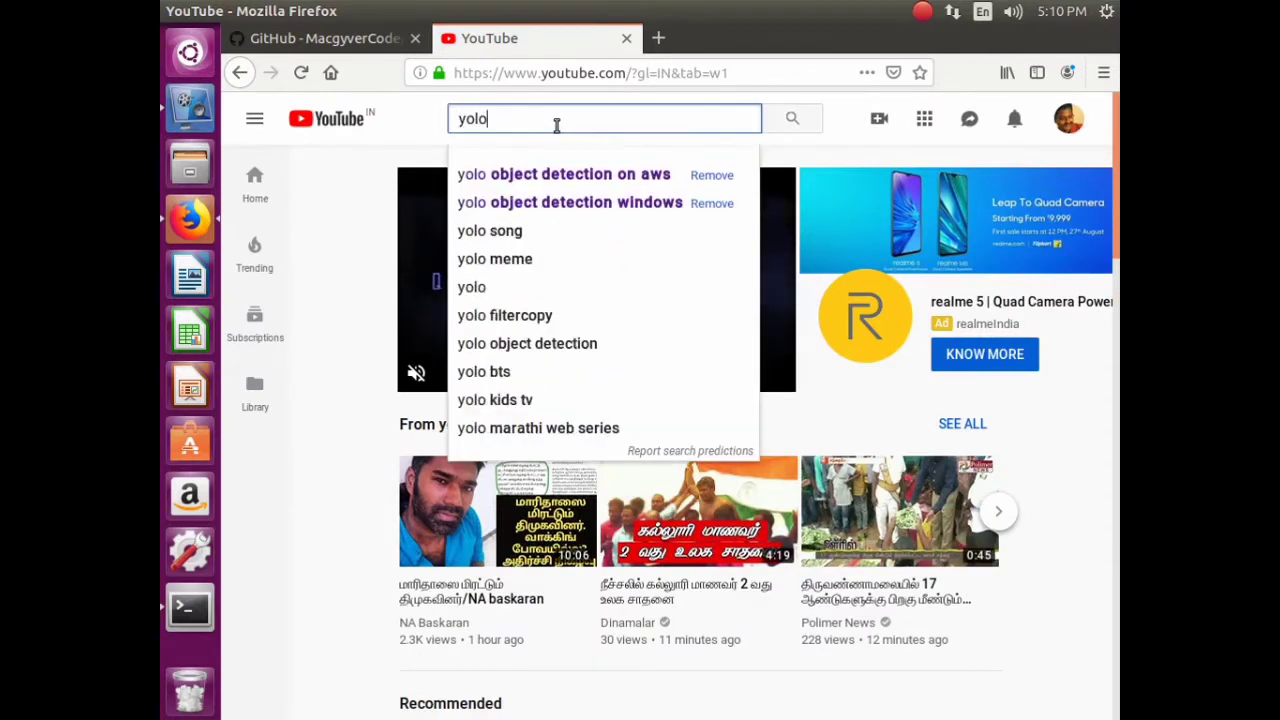
pyautogui.write(' object')
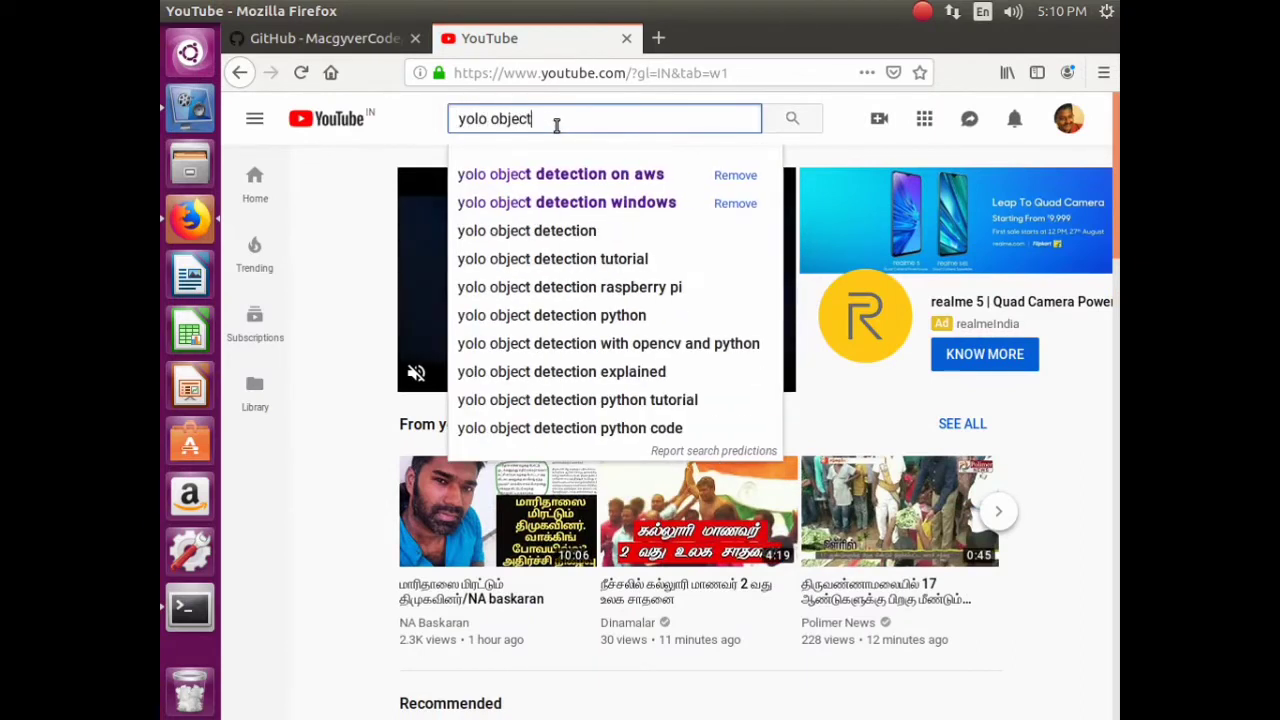
pyautogui.write(' detectio')
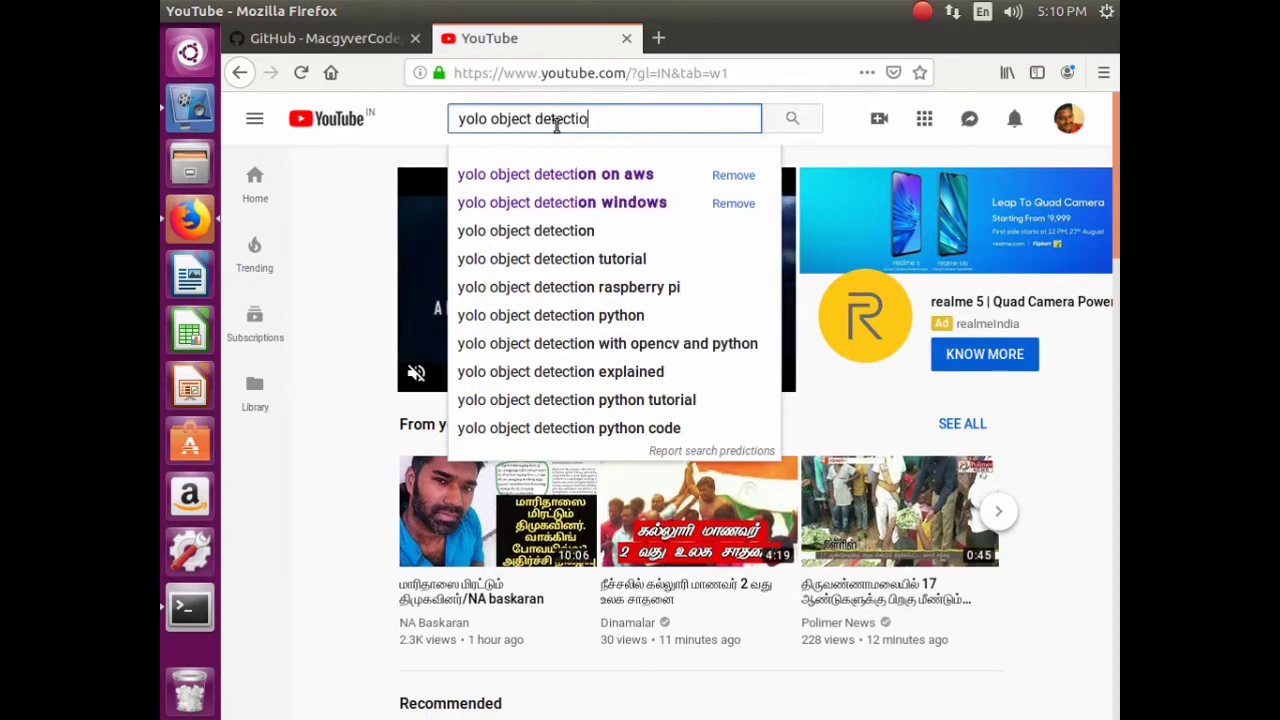
pyautogui.write('n windio')
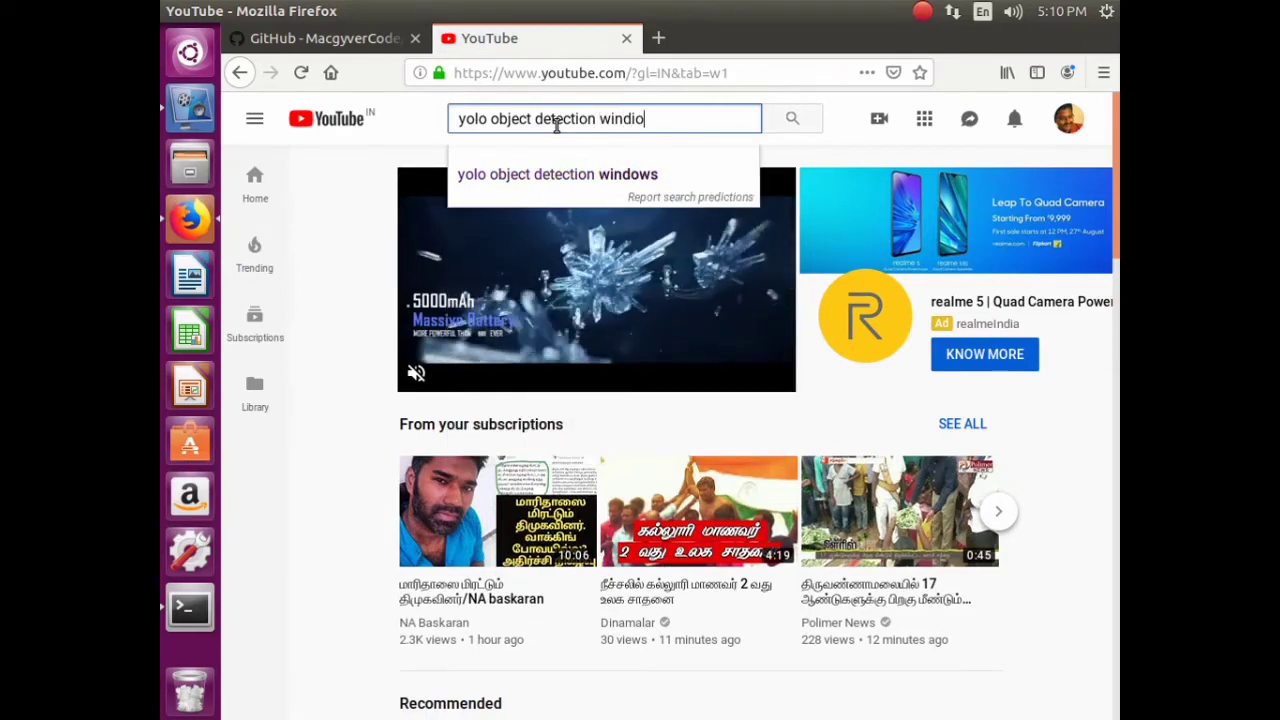
pyautogui.press('BackSpace')
pyautogui.press('BackSpace')
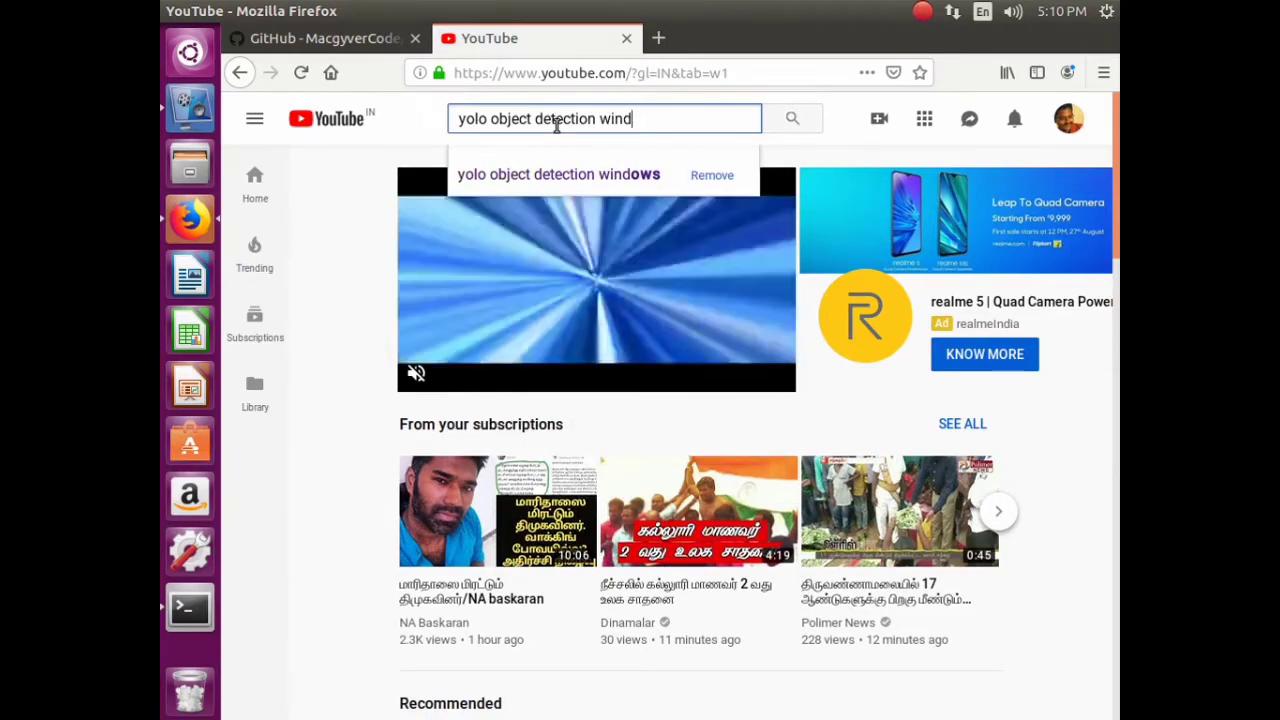
pyautogui.write('ows')
pyautogui.press('Return')
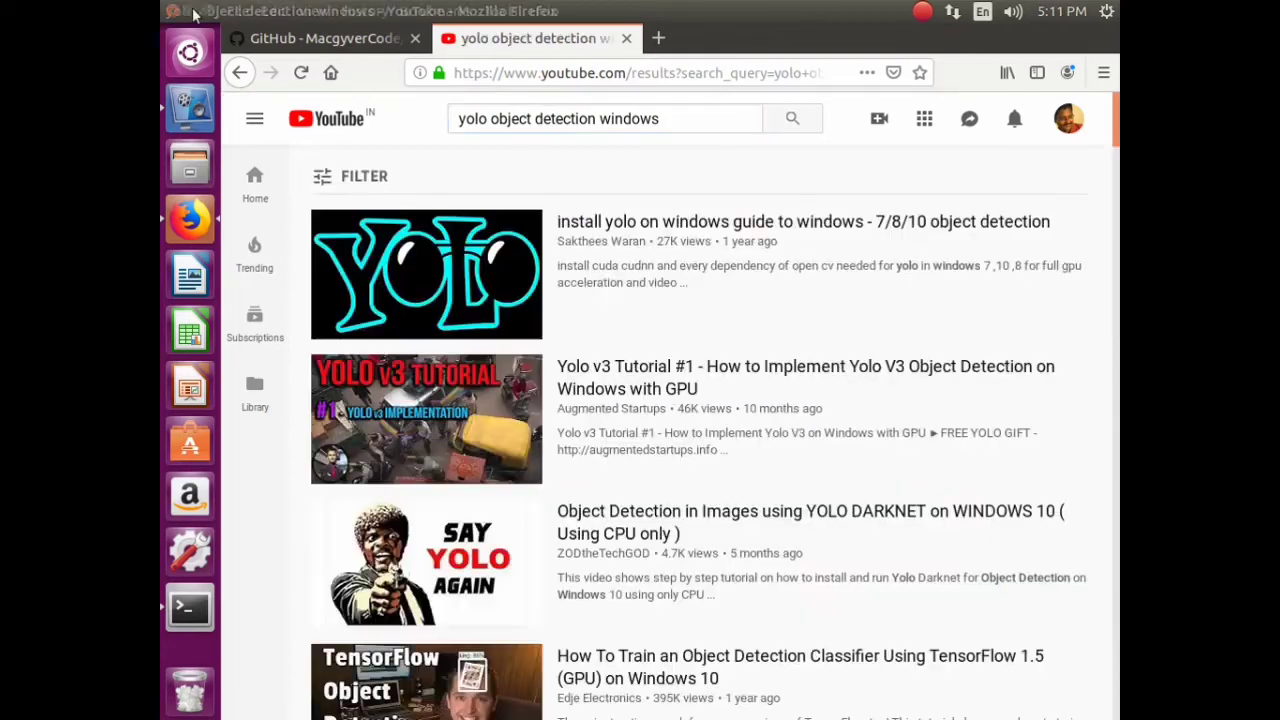
# - Open the first YOLO-on-Windows result, then its uploader's channel video list
pyautogui.click(452, 270)
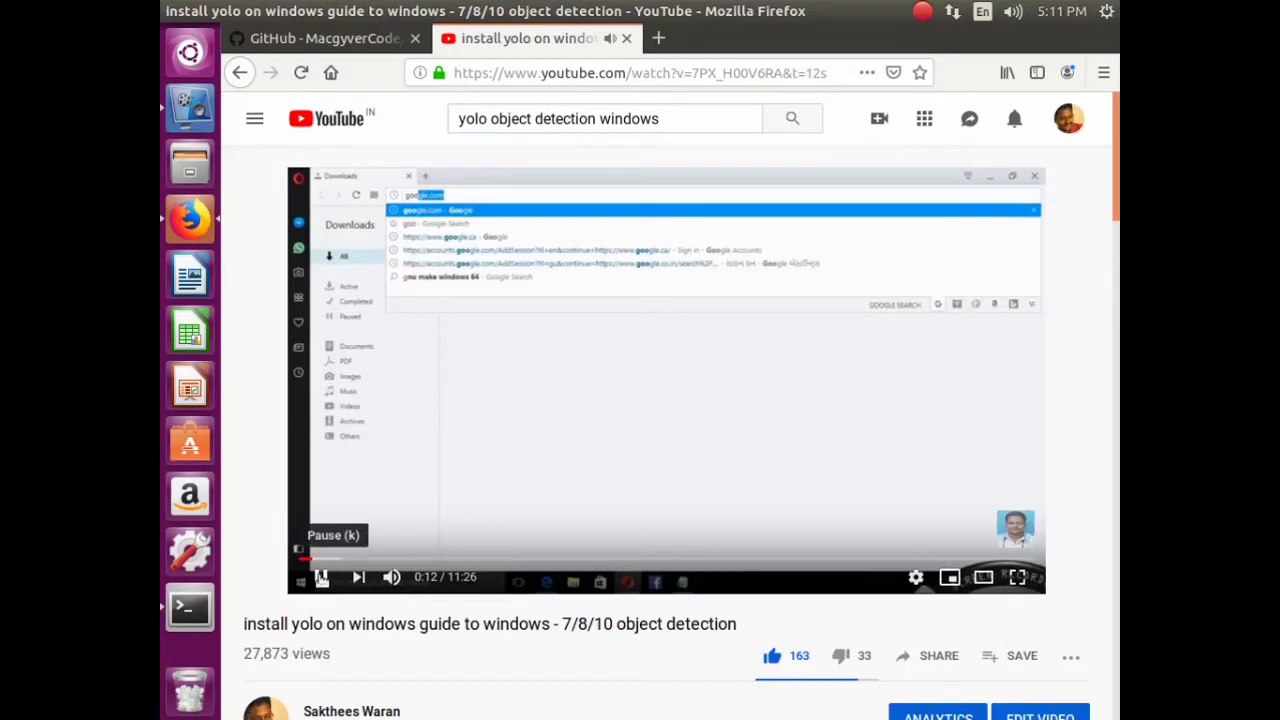
pyautogui.scroll(-5, 645, 467)
pyautogui.click(365, 283)
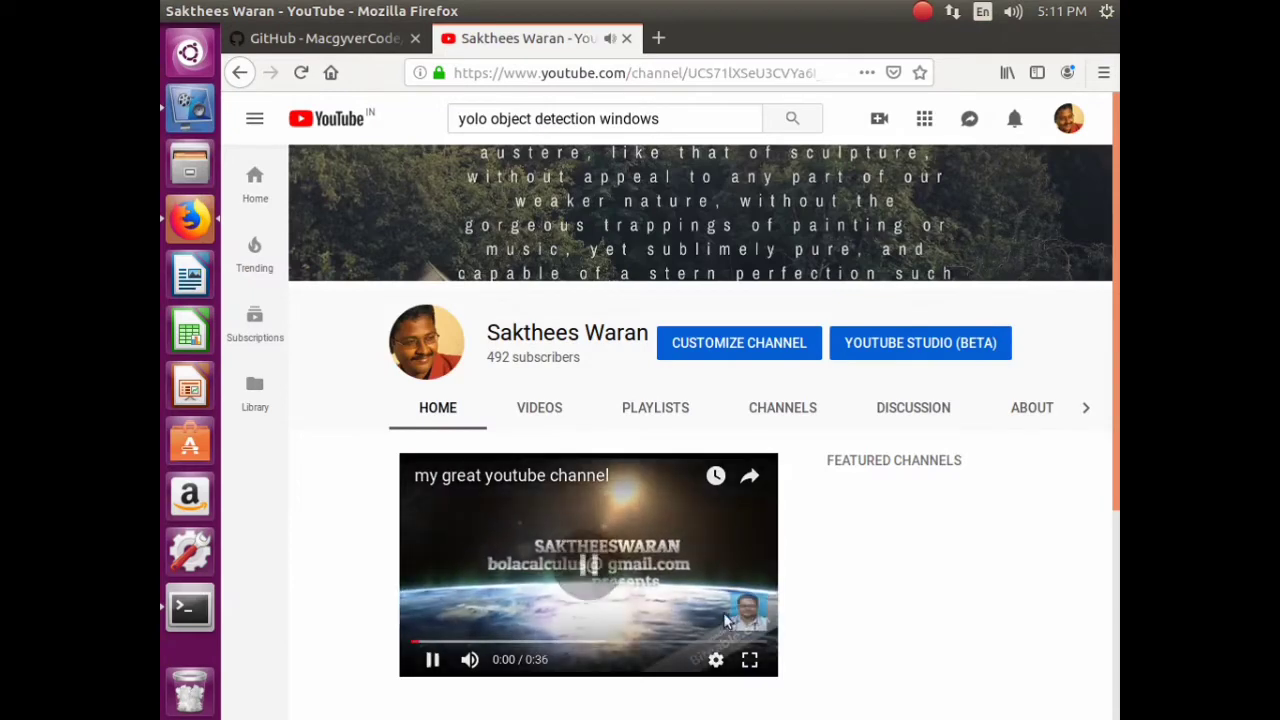
pyautogui.click(723, 612)
pyautogui.scroll(-3, 854, 460)
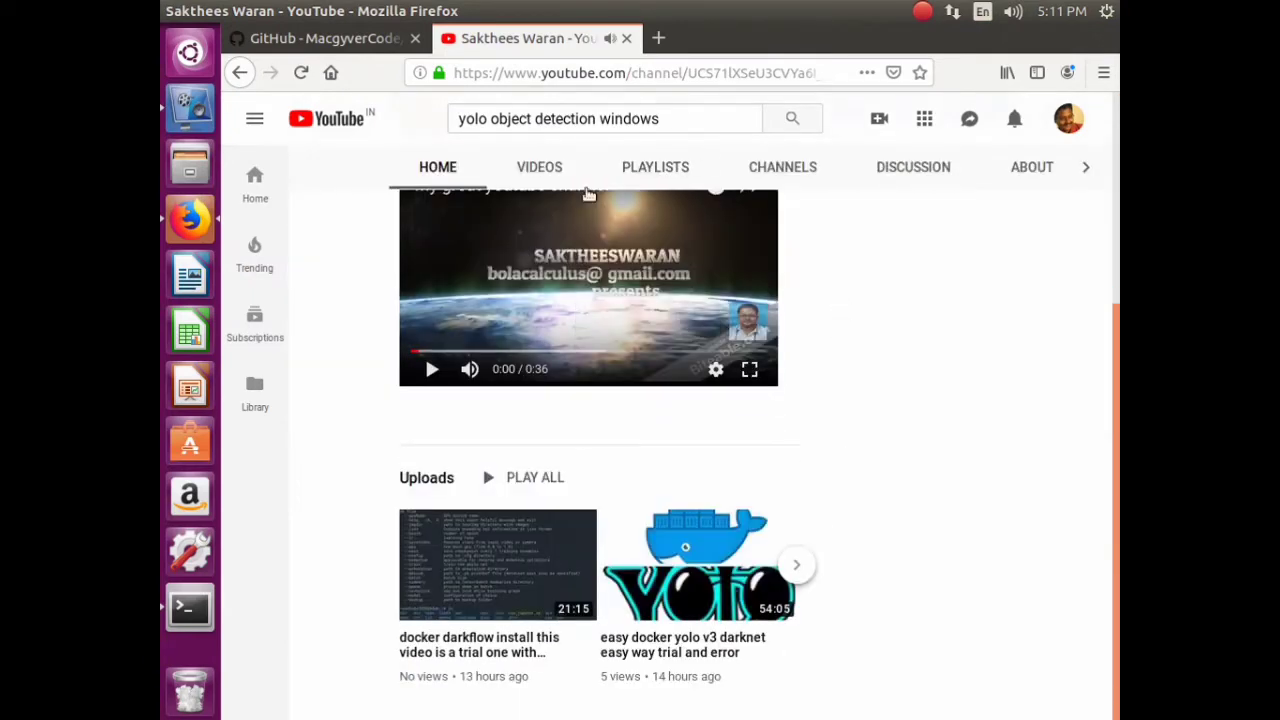
pyautogui.click(540, 167)
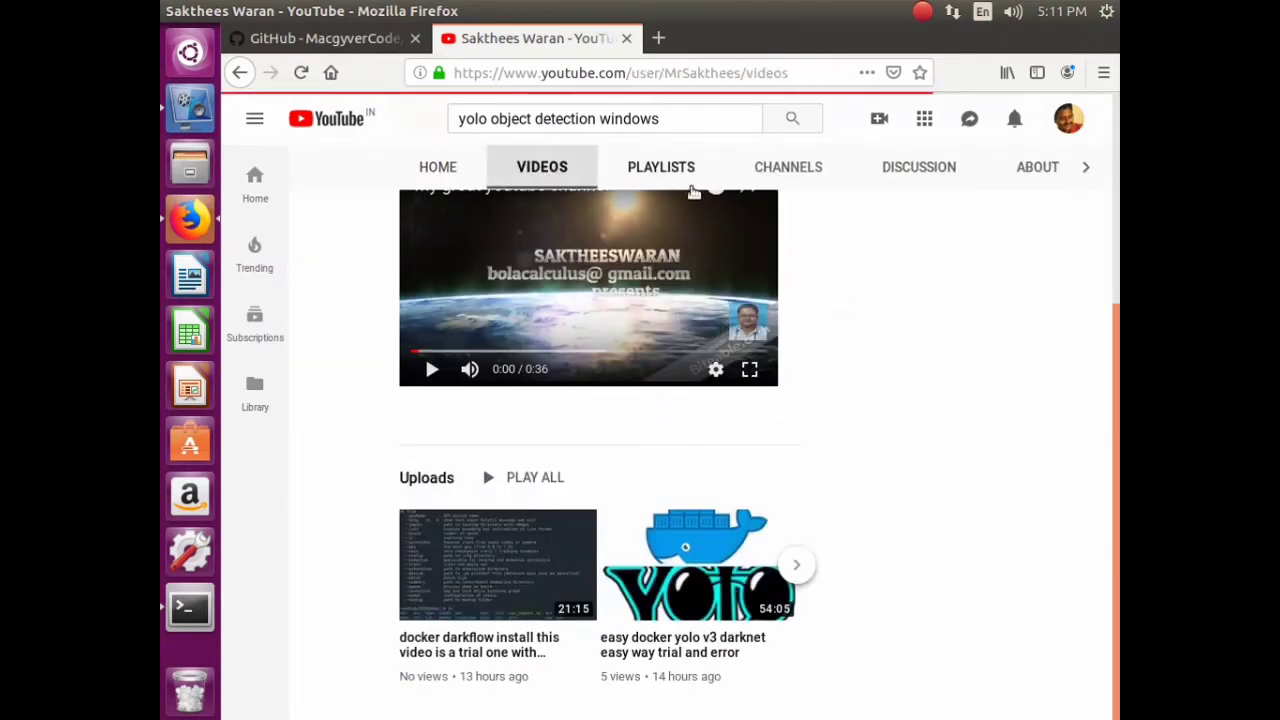
# - Open the tensorflow image classifier android apk cordova phonegap part-1 video and pause it at 8:39
pyautogui.click(190, 609)
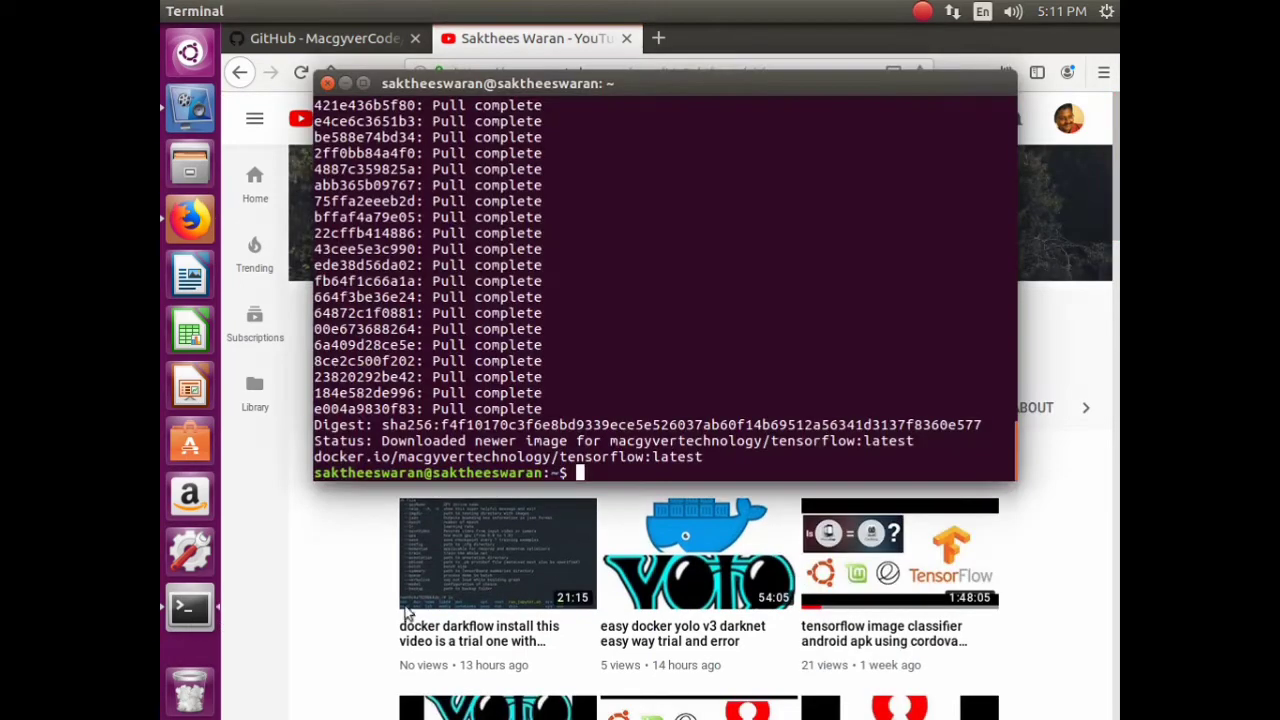
pyautogui.click(318, 545)
pyautogui.scroll(-5, 1029, 496)
pyautogui.scroll(1, 1029, 496)
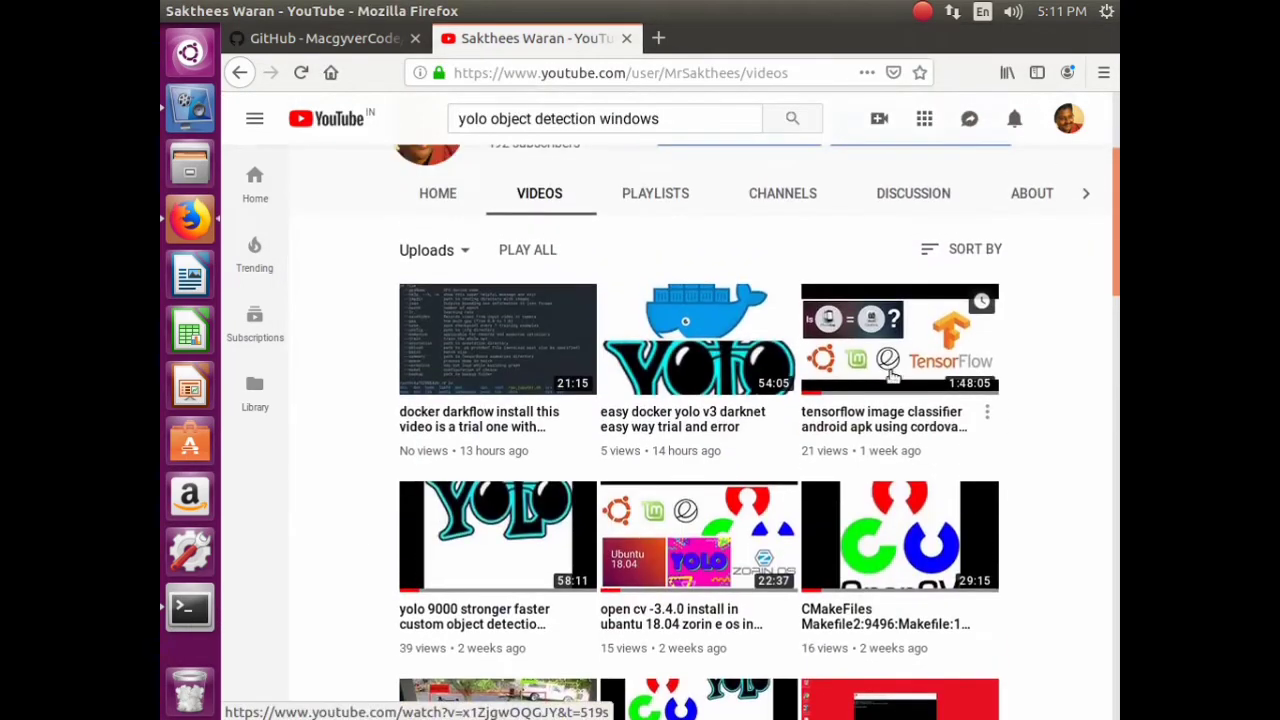
pyautogui.click(885, 350)
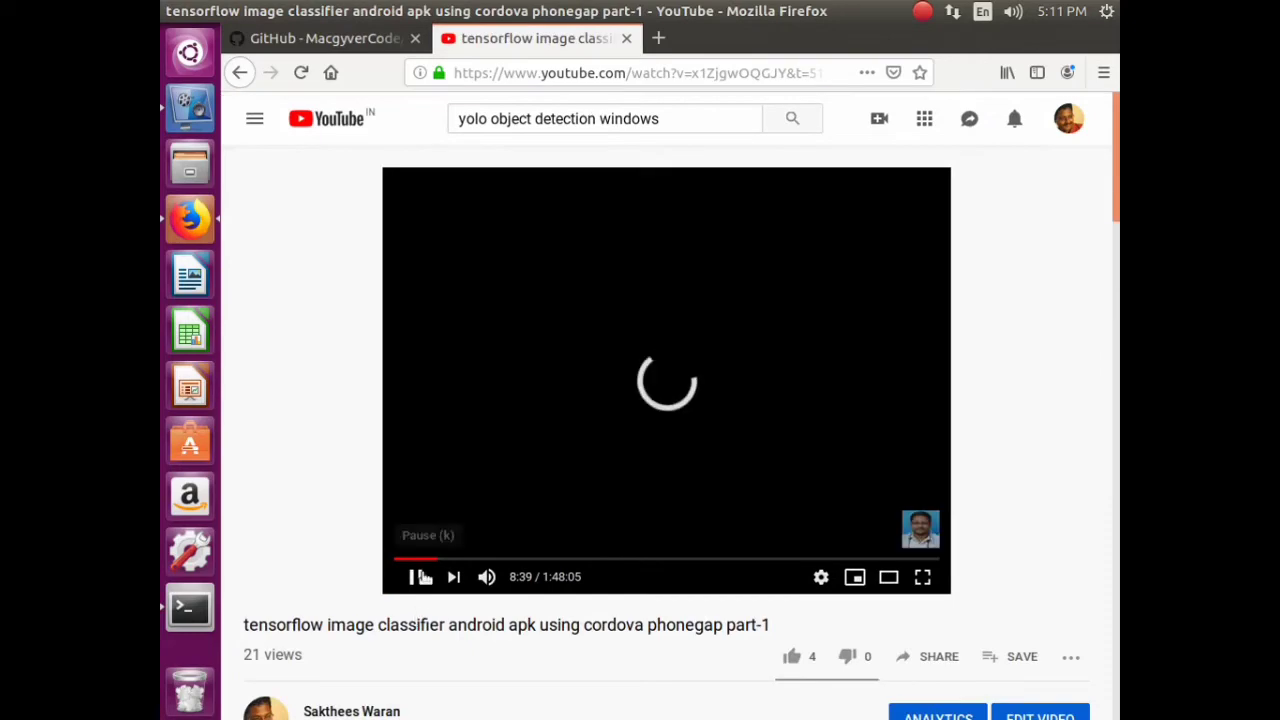
pyautogui.click(414, 577)
pyautogui.scroll(-4, 478, 597)
# - Expand the description and open its Medium, playlist, YouTube and GitHub links in new tabs
pyautogui.click(366, 458)
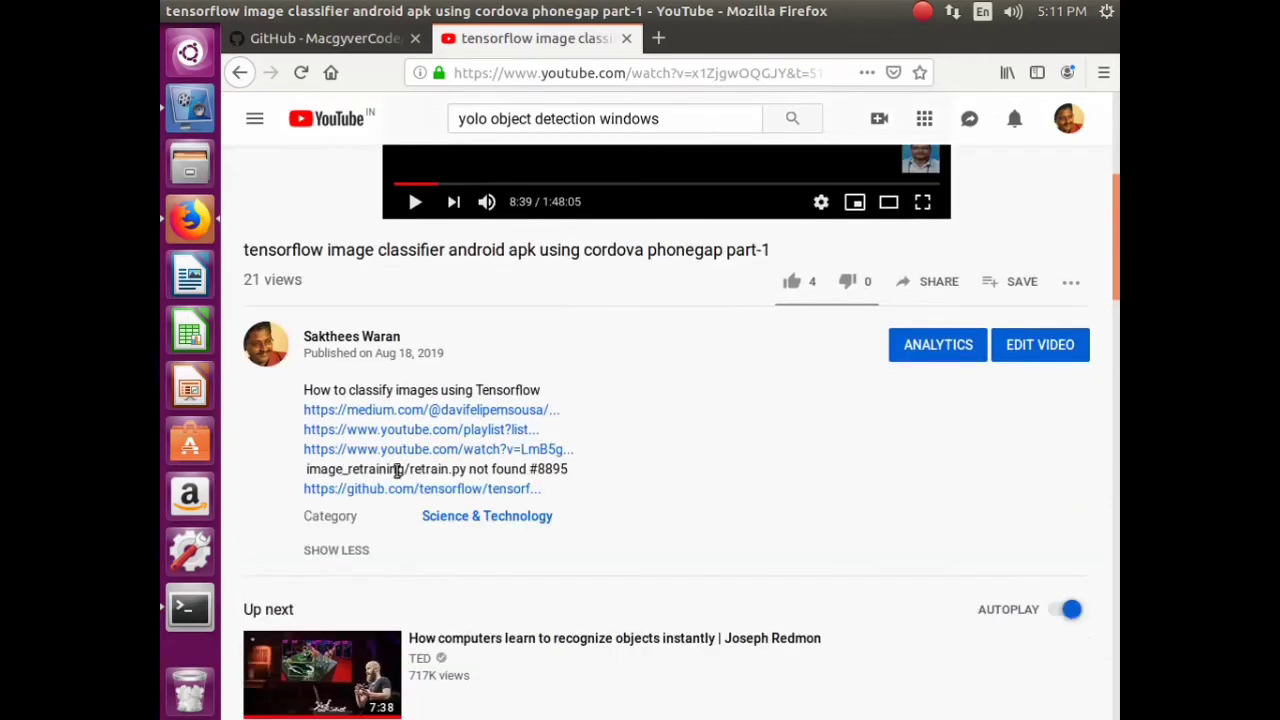
pyautogui.rightClick(460, 412)
pyautogui.click(520, 427)
pyautogui.rightClick(486, 432)
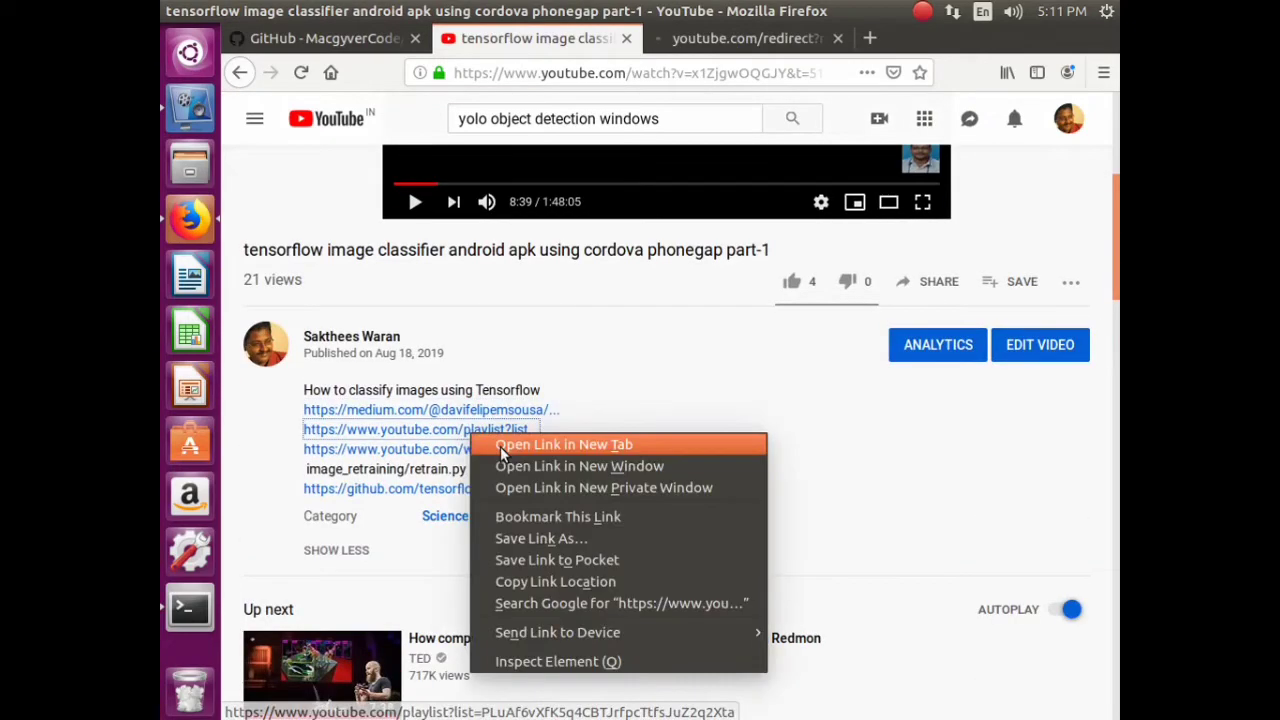
pyautogui.click(510, 444)
pyautogui.rightClick(484, 451)
pyautogui.click(515, 464)
pyautogui.rightClick(470, 489)
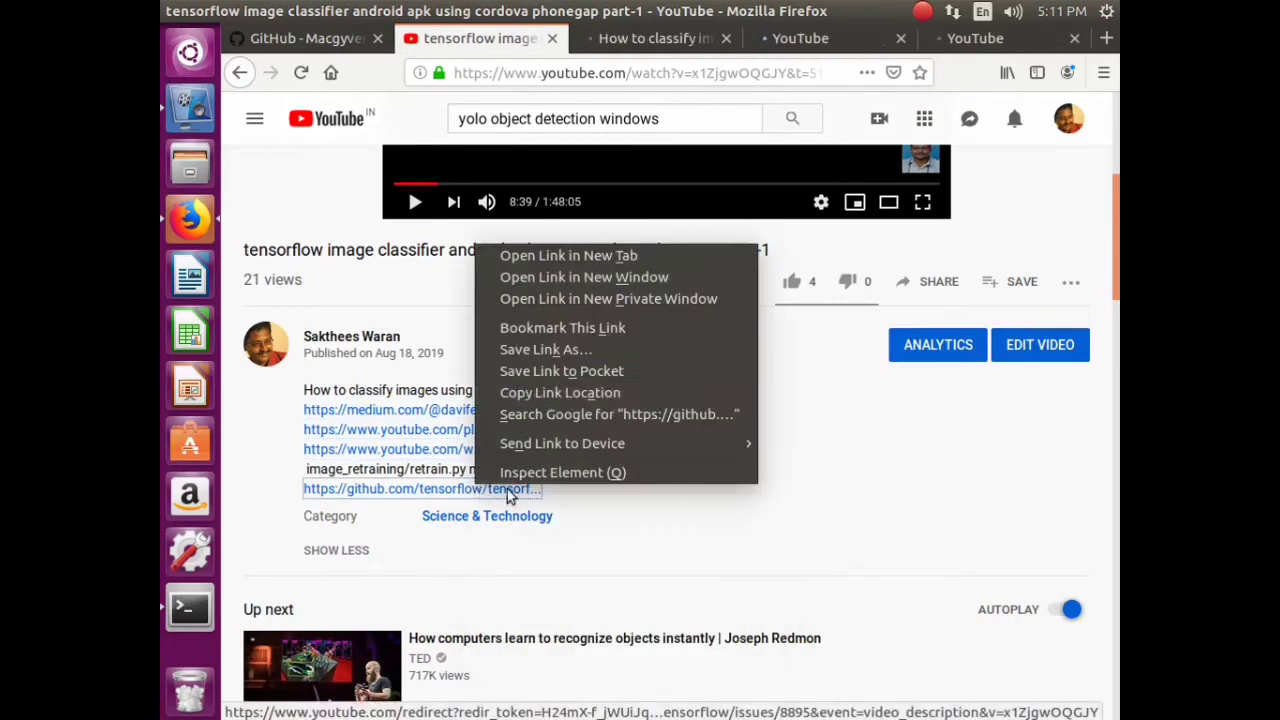
pyautogui.click(557, 251)
pyautogui.scroll(5, 551, 417)
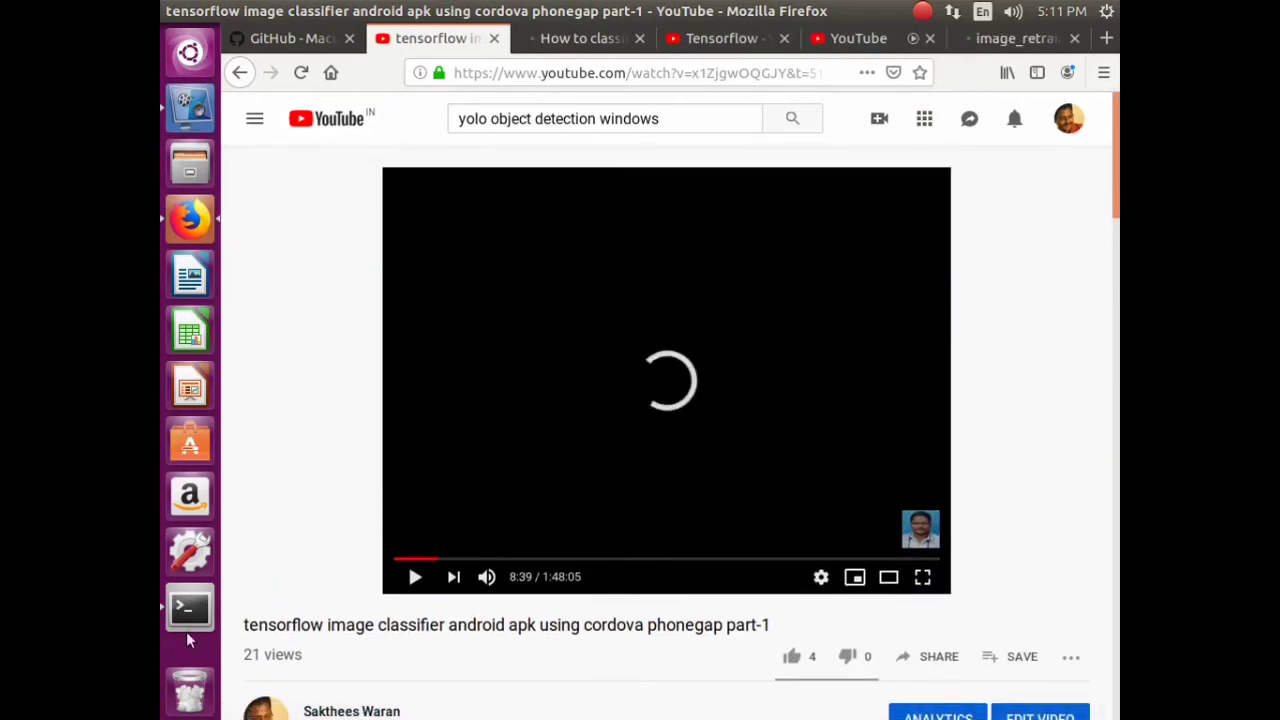
pyautogui.moveTo(246, 625); pyautogui.dragTo(771, 626)
# - Switch to the Medium article and dismiss its sign-up popup
pyautogui.click(580, 38)
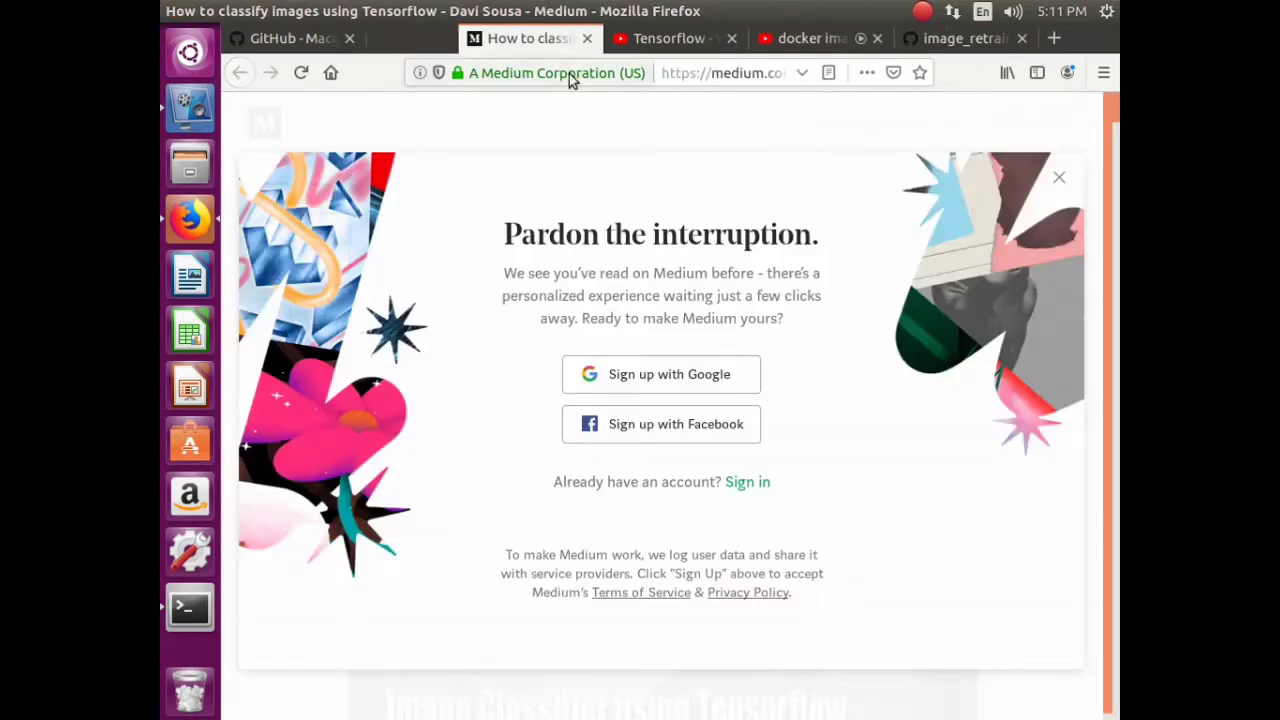
pyautogui.click(1060, 178)
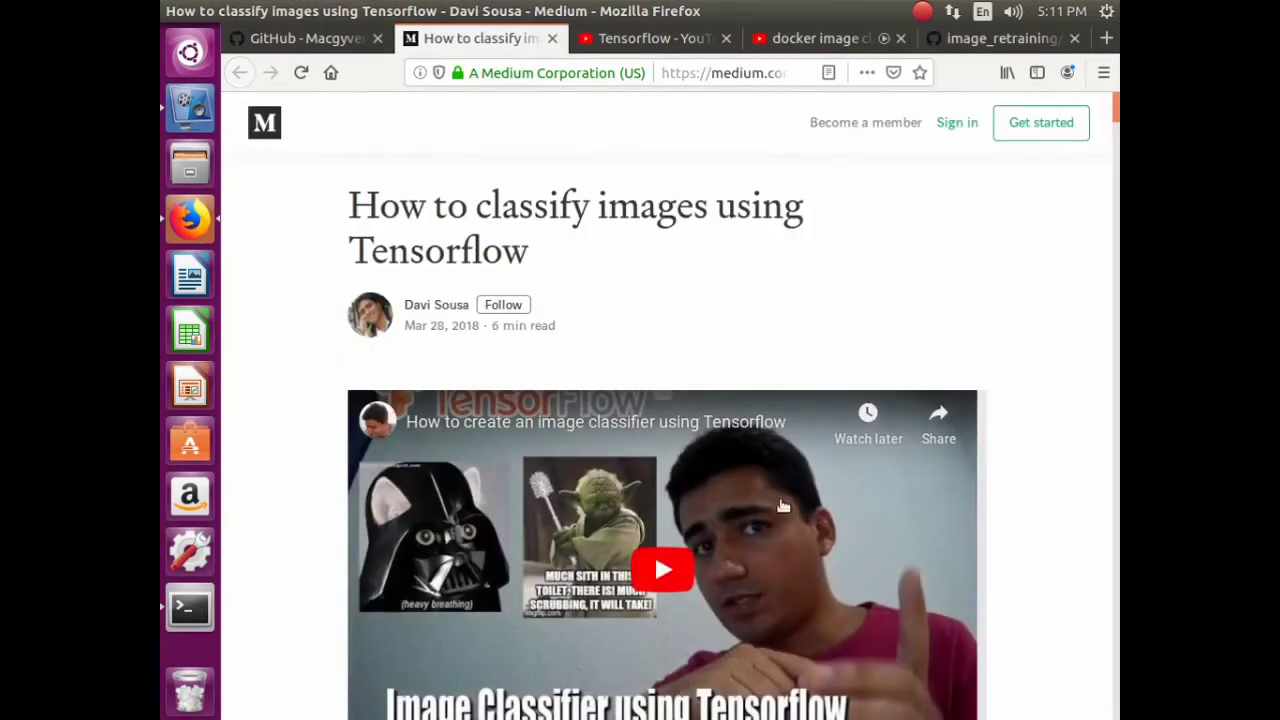
pyautogui.scroll(-5, 737, 449)
pyautogui.scroll(1, 806, 346)
pyautogui.scroll(3, 806, 346)
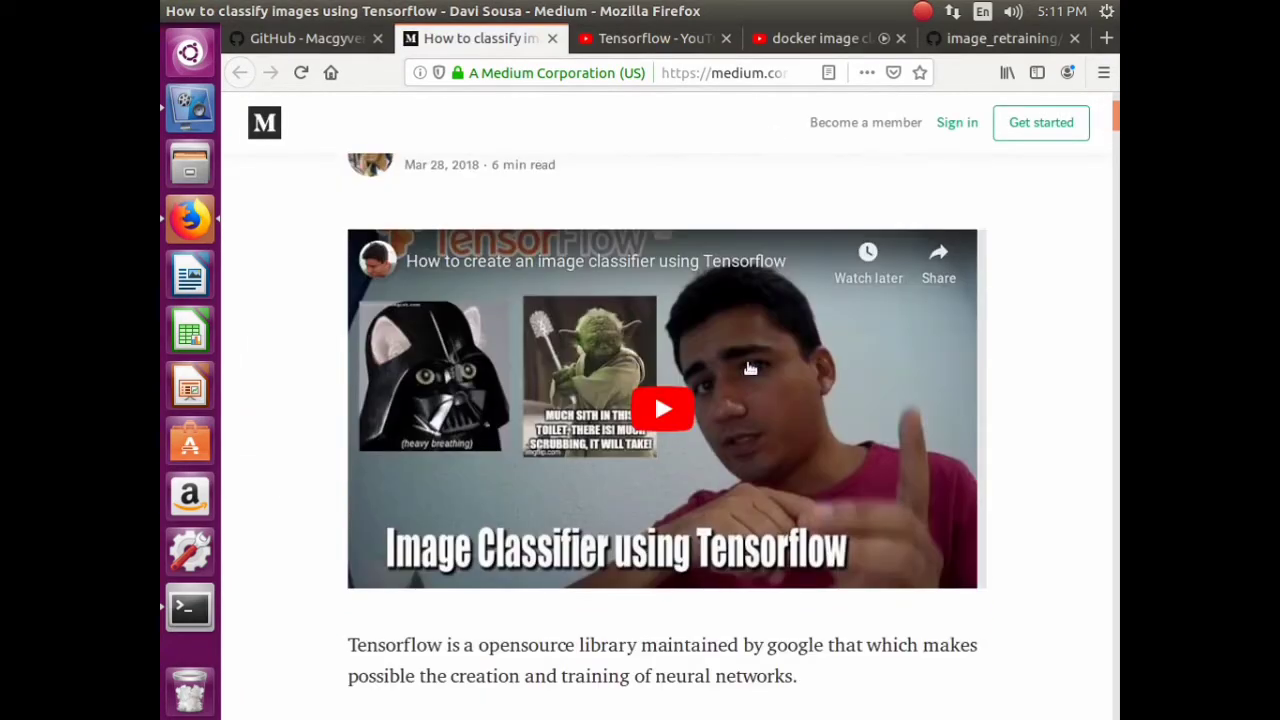
# - Close the Tensorflow playlist, docker video and GitHub issue tabs
pyautogui.click(650, 40)
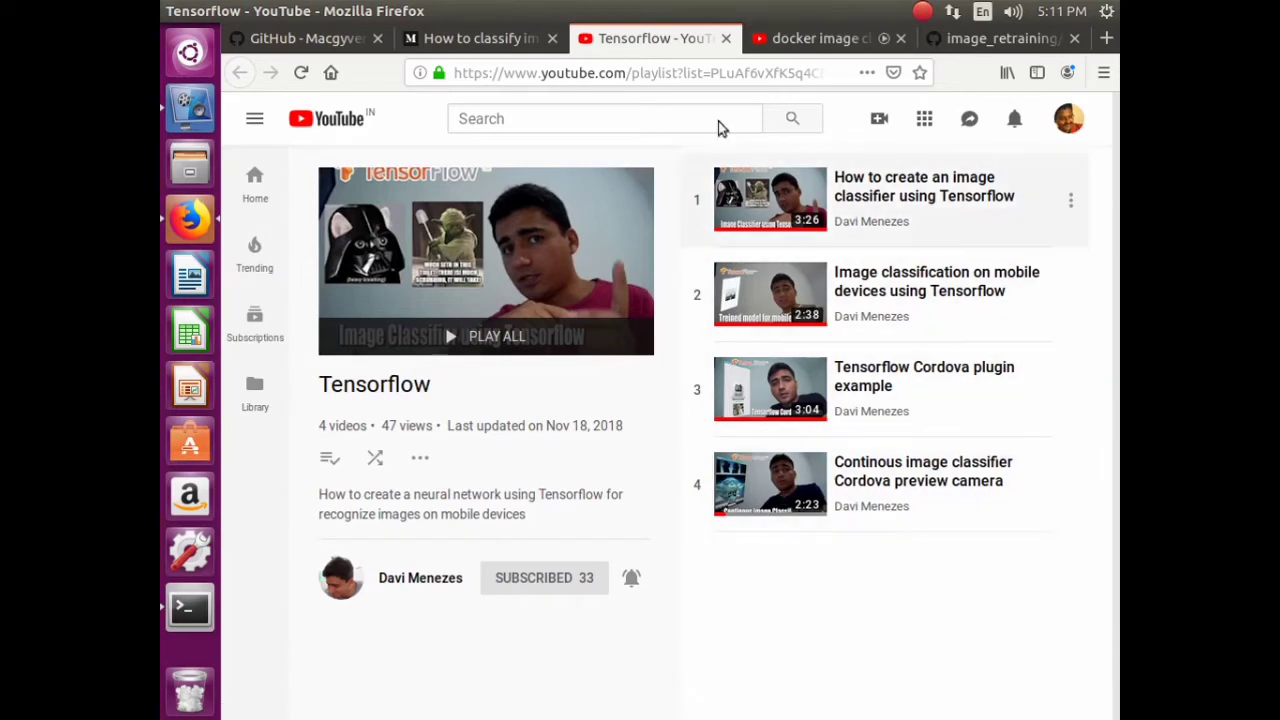
pyautogui.click(728, 40)
pyautogui.click(728, 40)
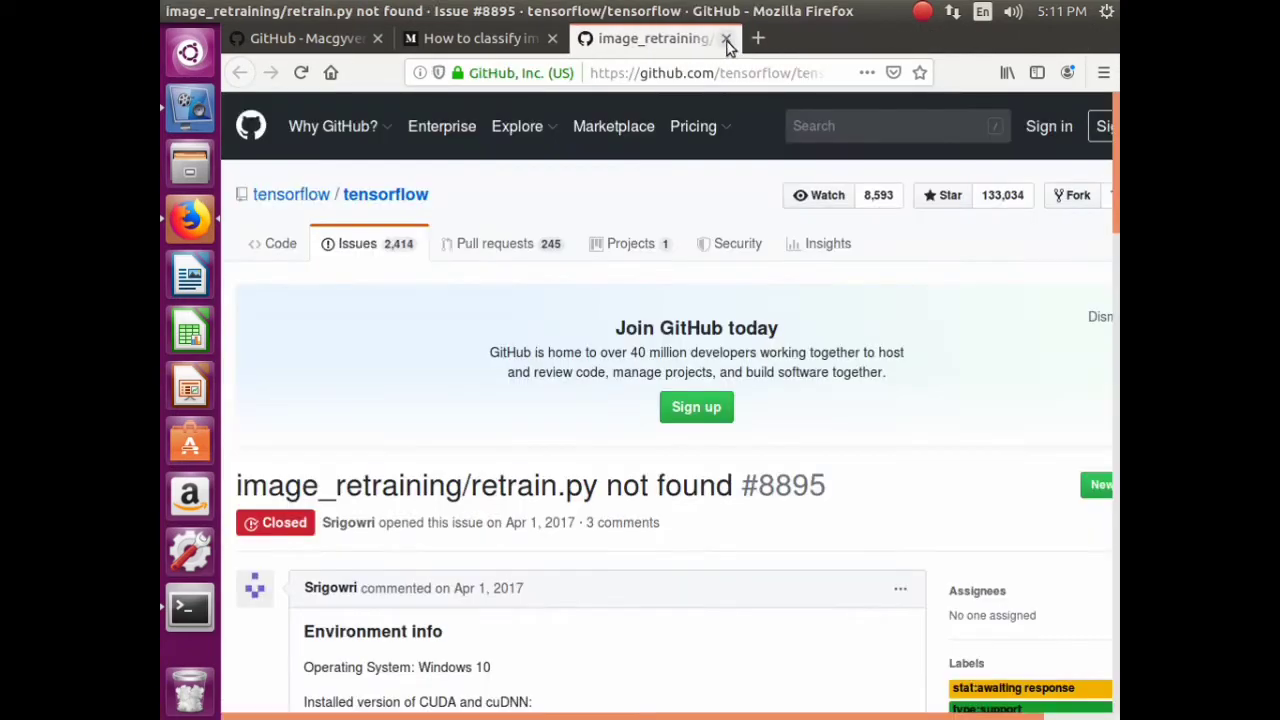
pyautogui.click(733, 39)
# - Select the danjarvis/tensorflow-android docker run command in the Medium article
pyautogui.scroll(-4, 894, 703)
pyautogui.scroll(-10, 655, 385)
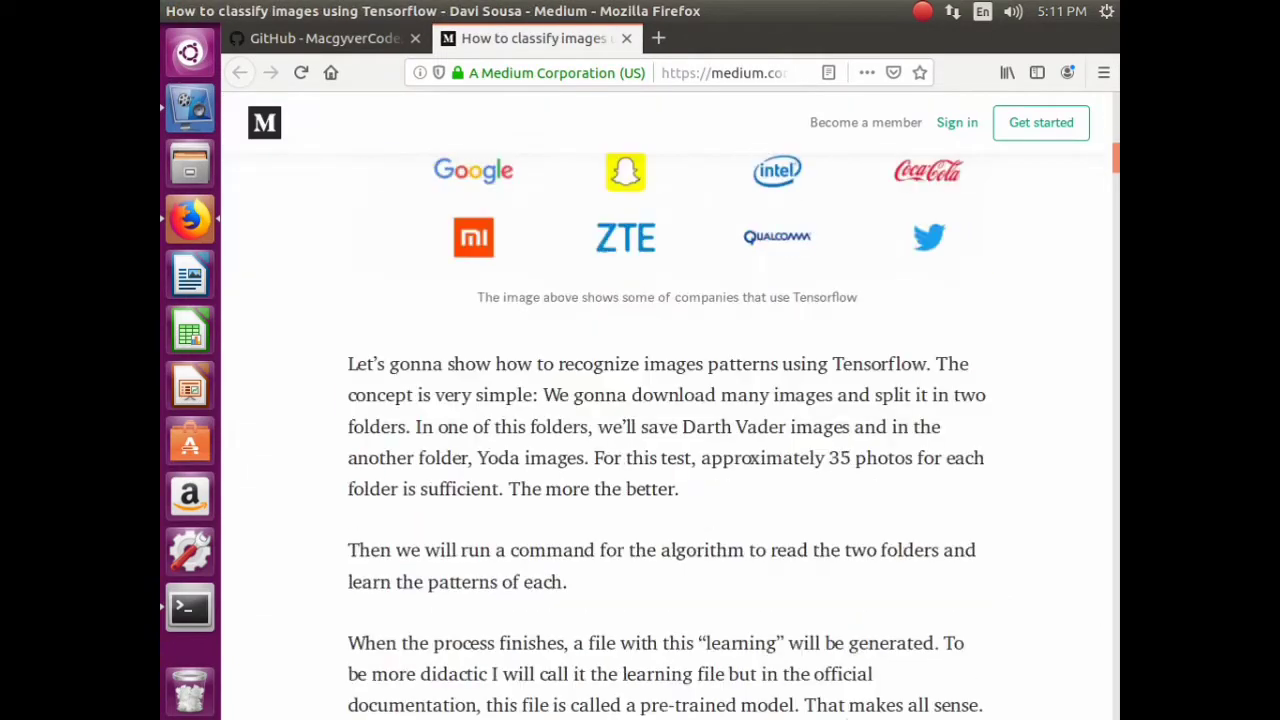
pyautogui.scroll(-5, 660, 376)
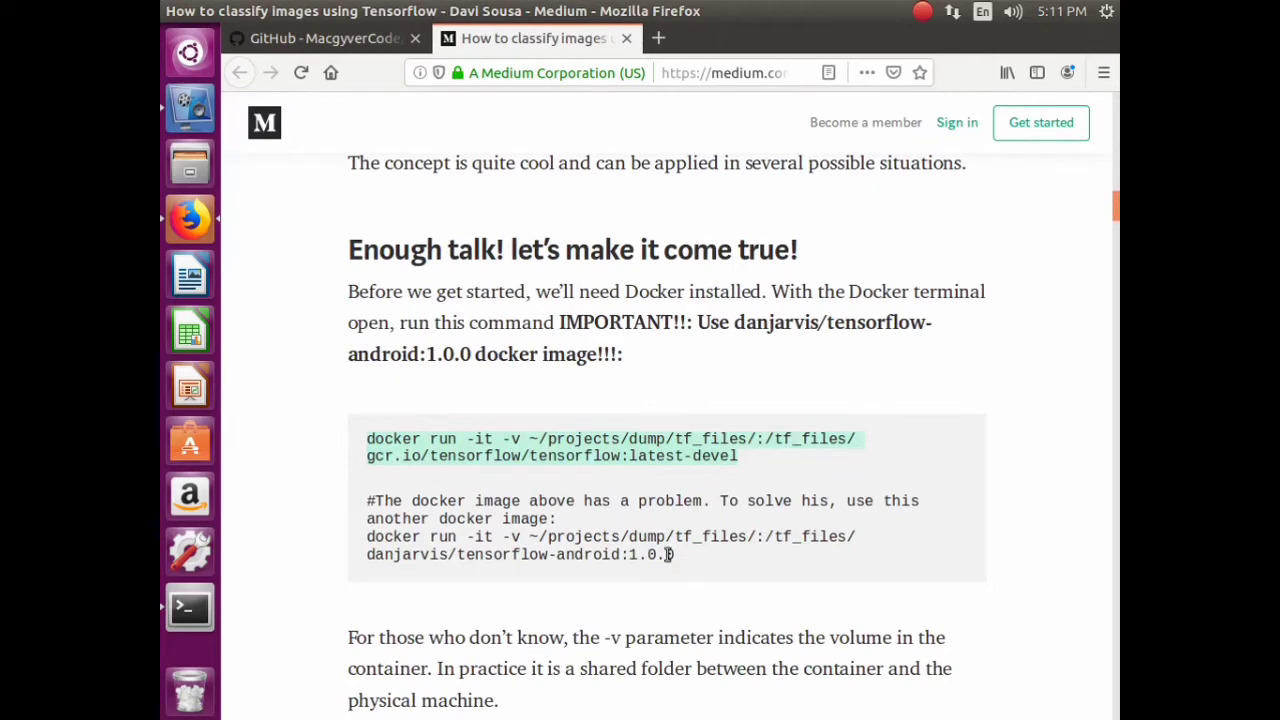
pyautogui.moveTo(675, 556); pyautogui.dragTo(357, 543)
# - Run the copied danjarvis/tensorflow-android:1.0.0 docker run command with sudo in Terminal, then return to Firefox
pyautogui.rightClick(396, 528)
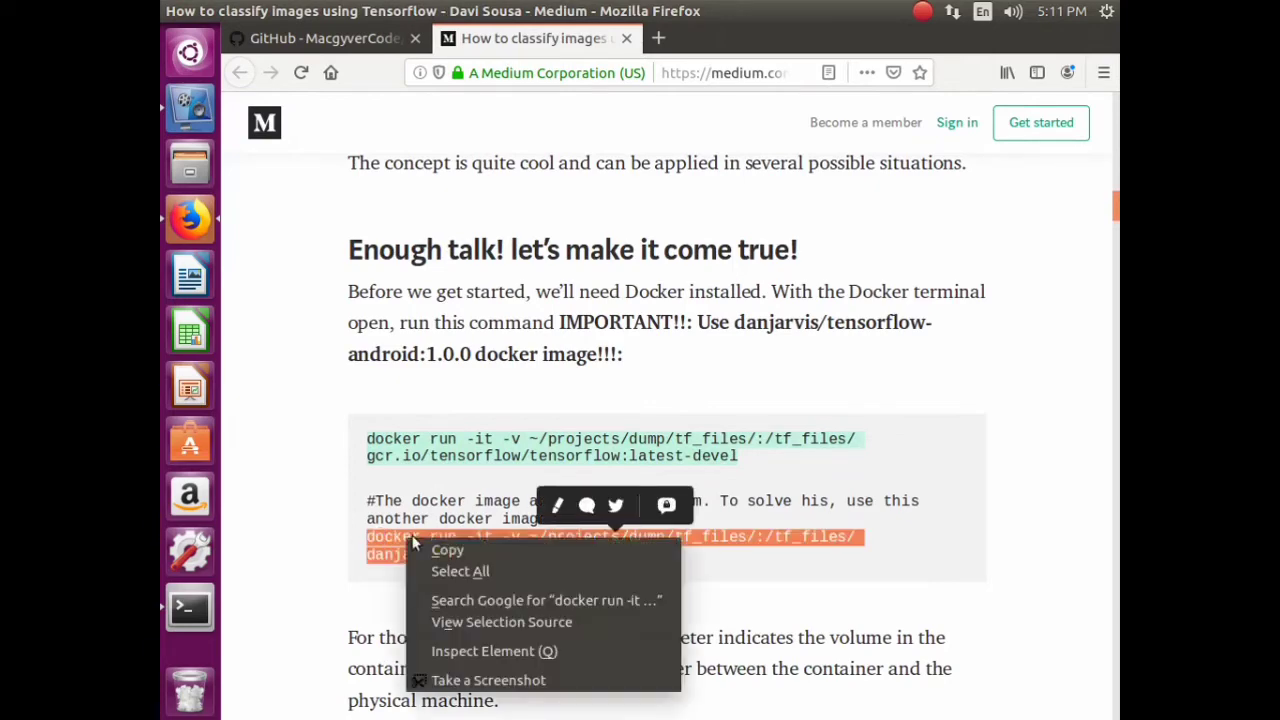
pyautogui.click(468, 549)
pyautogui.click(190, 607)
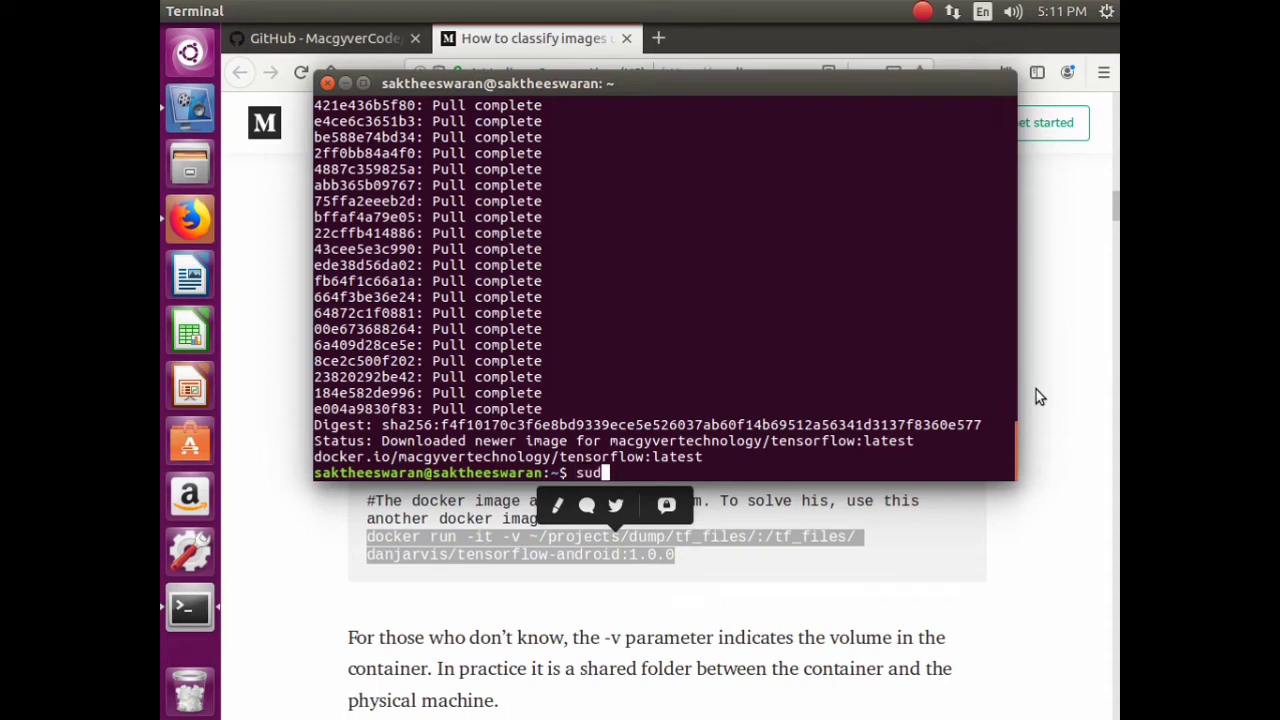
pyautogui.rightClick(648, 474)
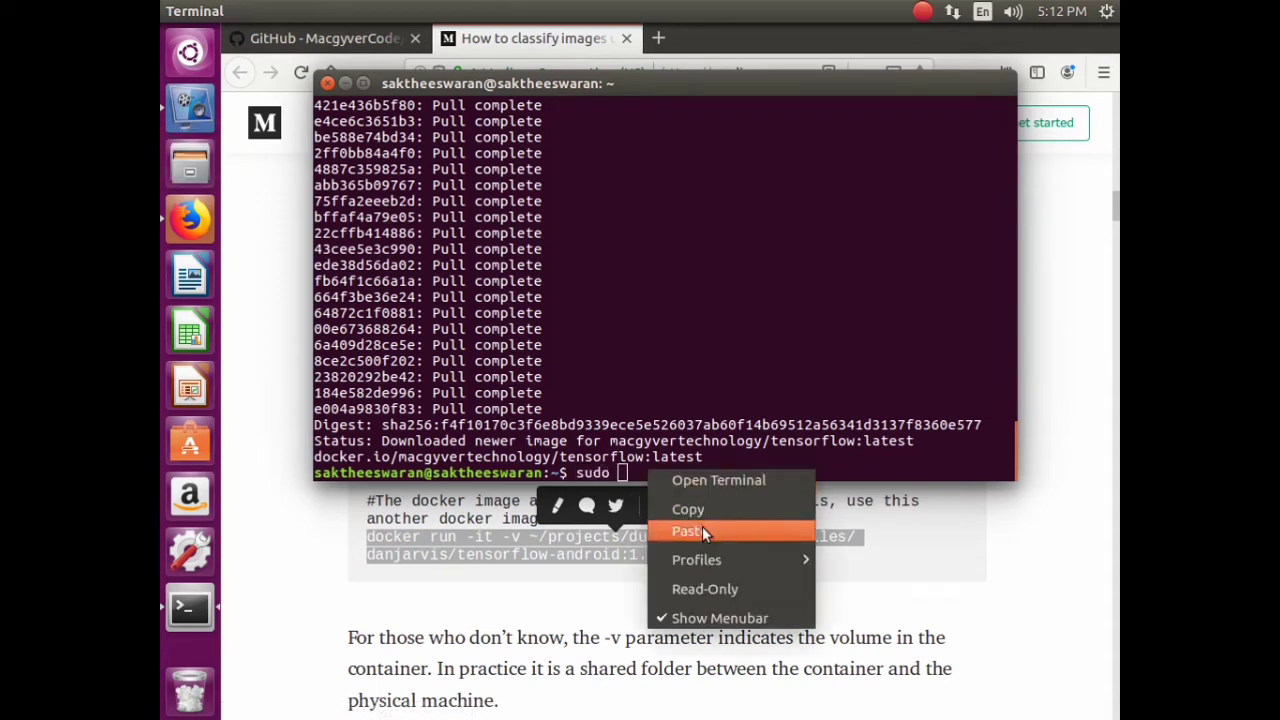
pyautogui.click(700, 528)
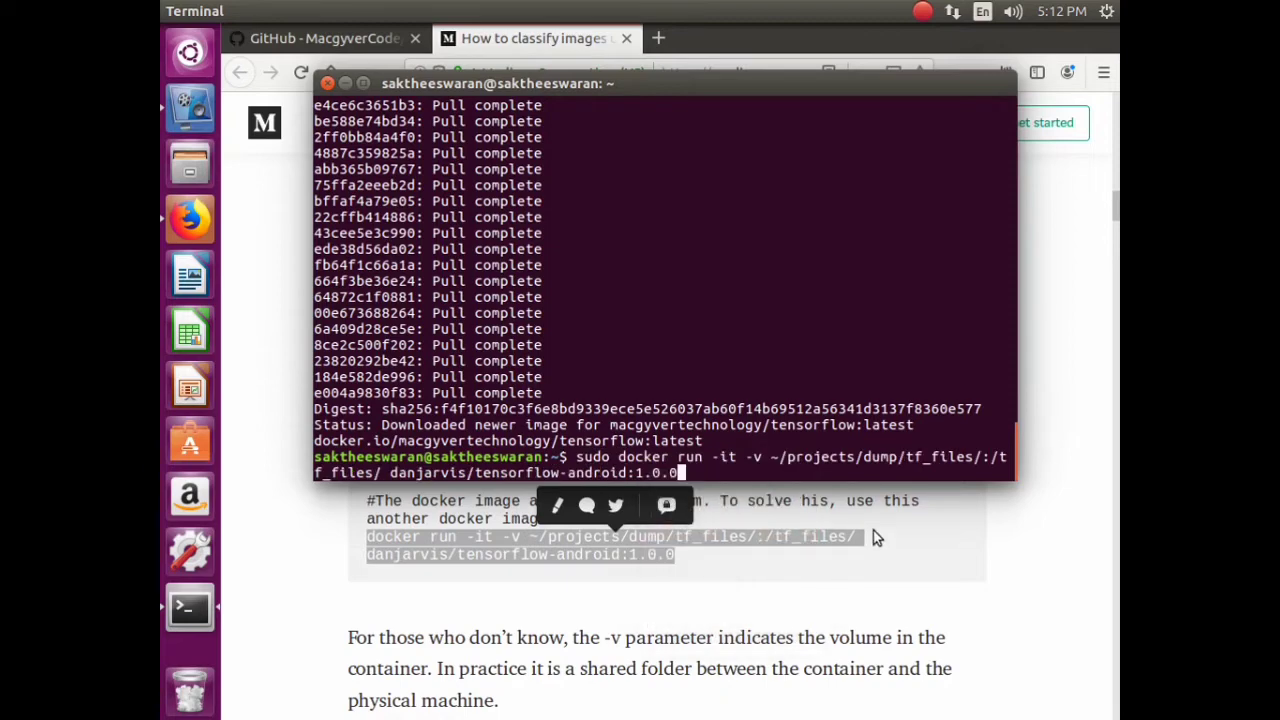
pyautogui.press('Return')
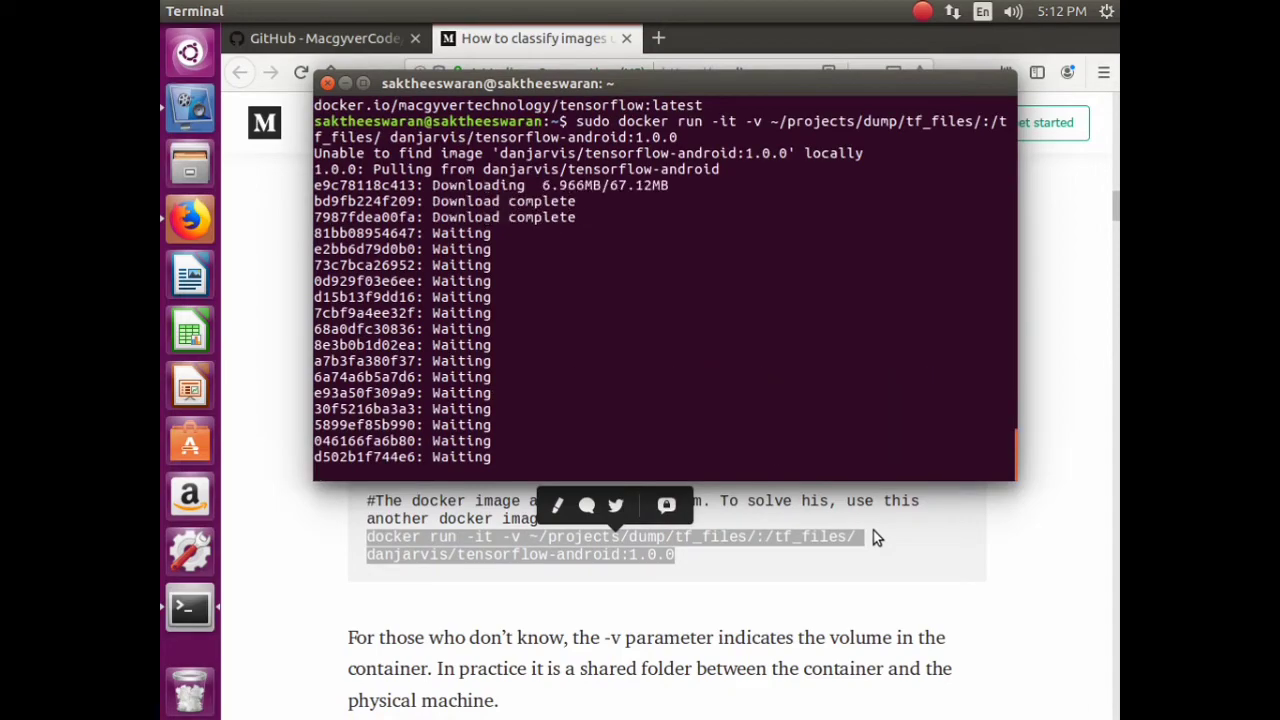
pyautogui.click(245, 619)
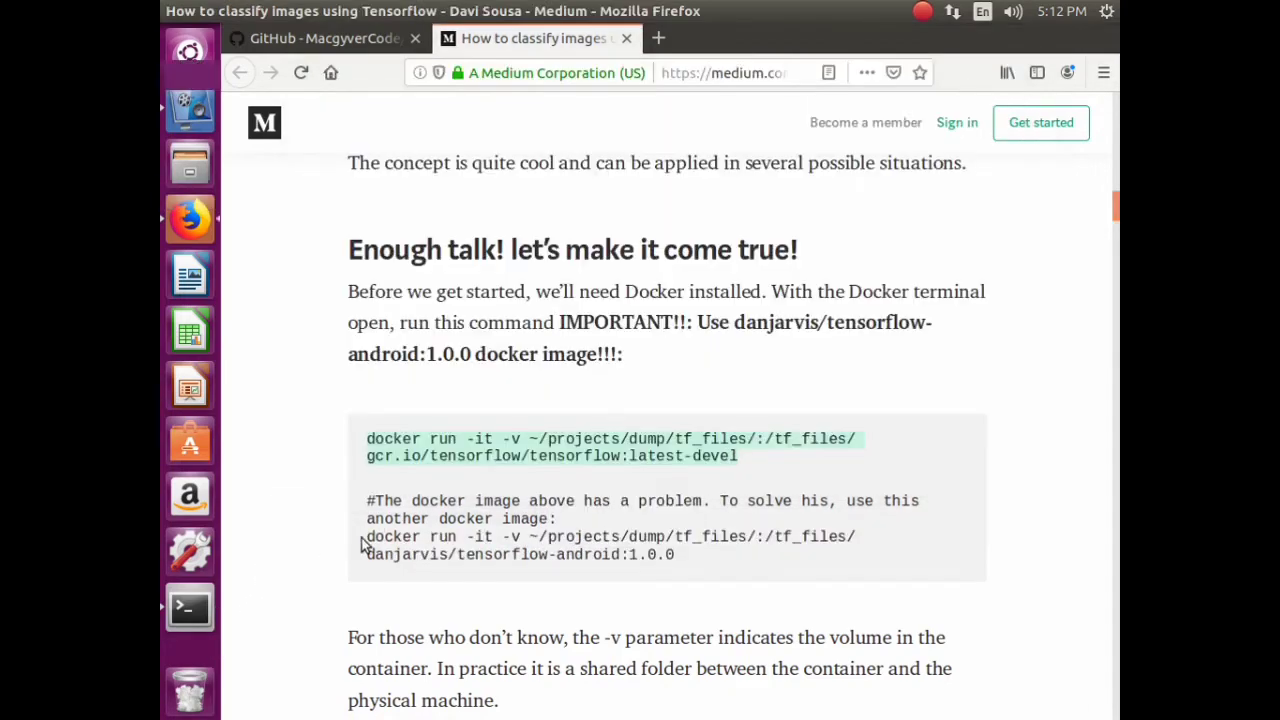
# - Read the Medium article down to the vader.jpg label_image test, then open a new tab
pyautogui.scroll(-6, 455, 510)
pyautogui.scroll(-20, 470, 461)
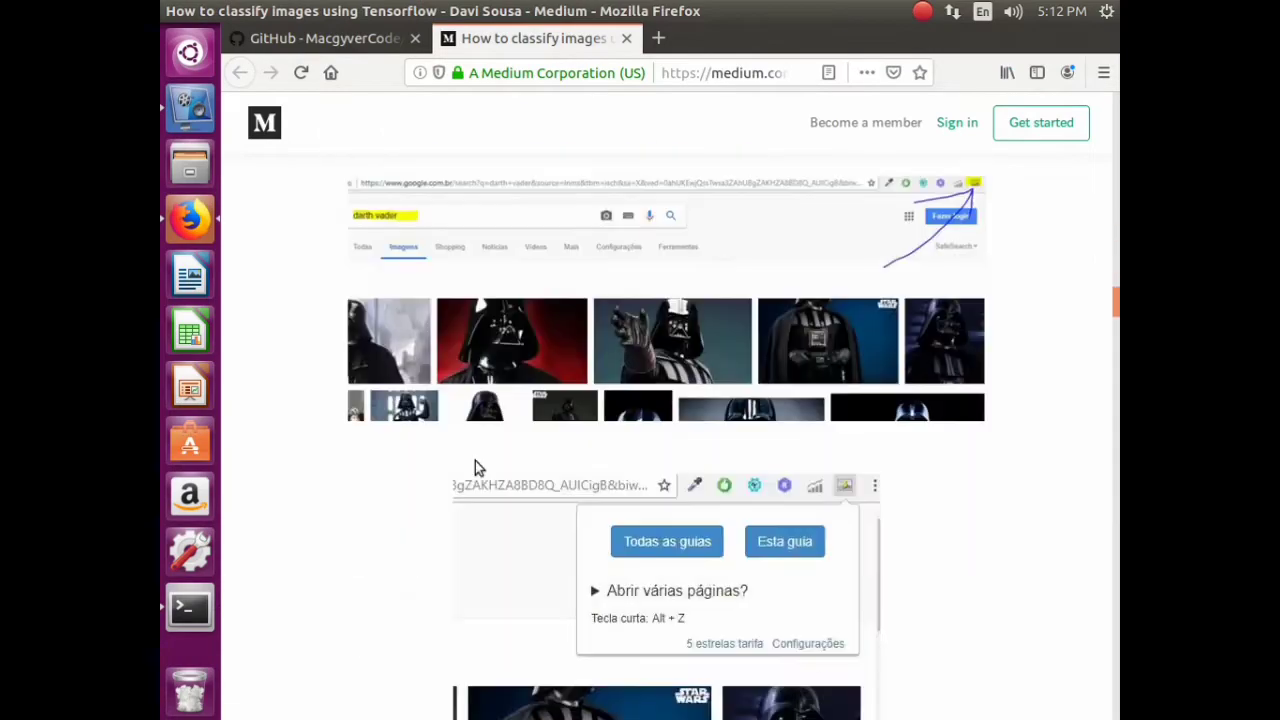
pyautogui.scroll(-3, 475, 468)
pyautogui.scroll(2, 491, 486)
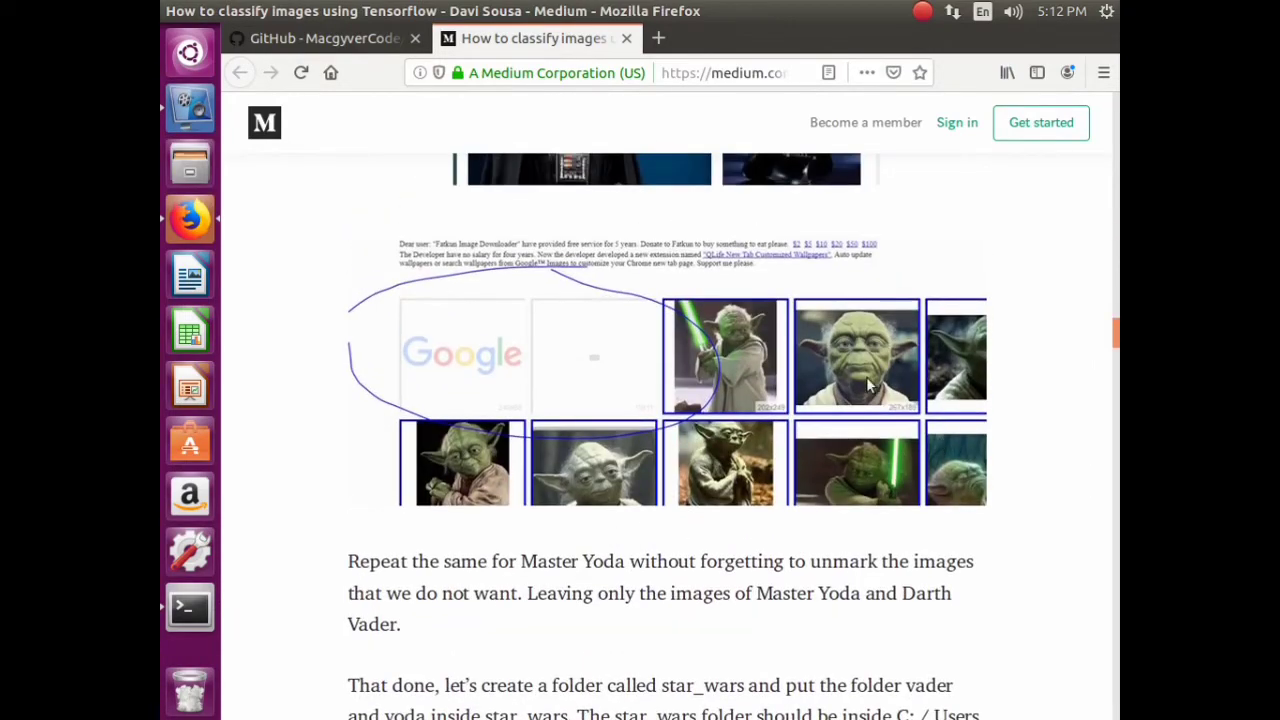
pyautogui.scroll(3, 893, 340)
pyautogui.scroll(-13, 895, 487)
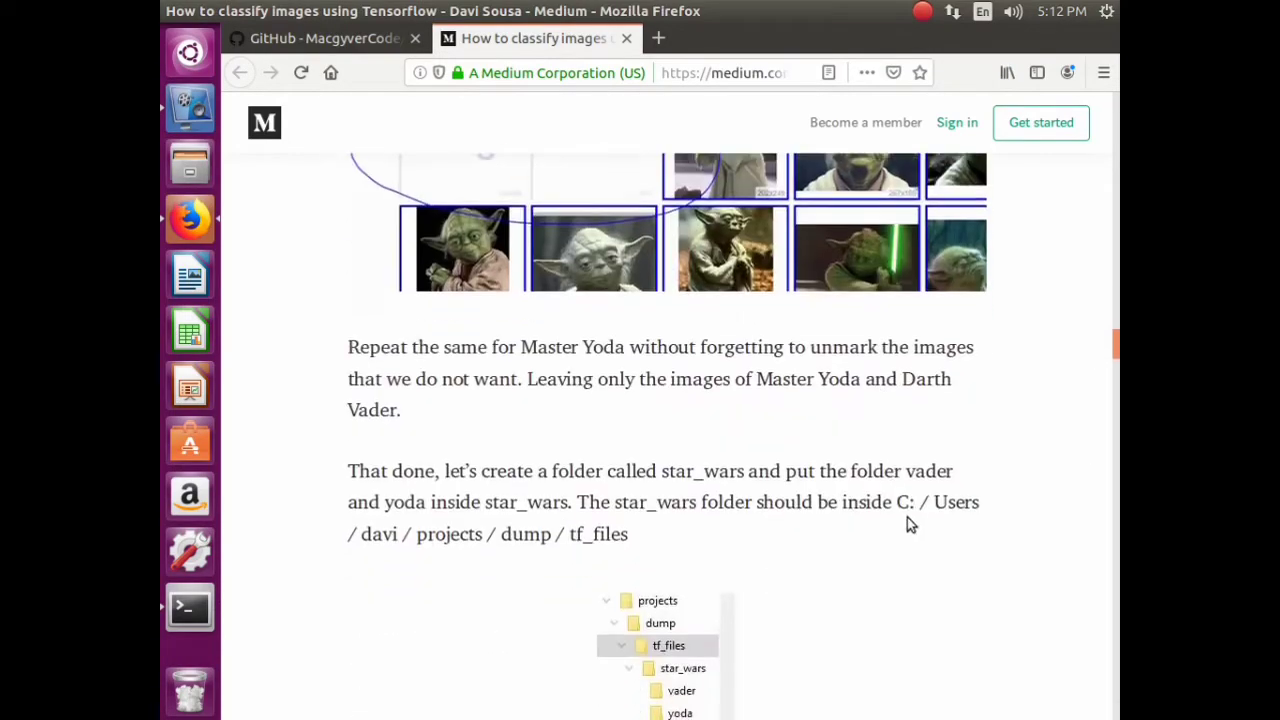
pyautogui.scroll(-5, 866, 490)
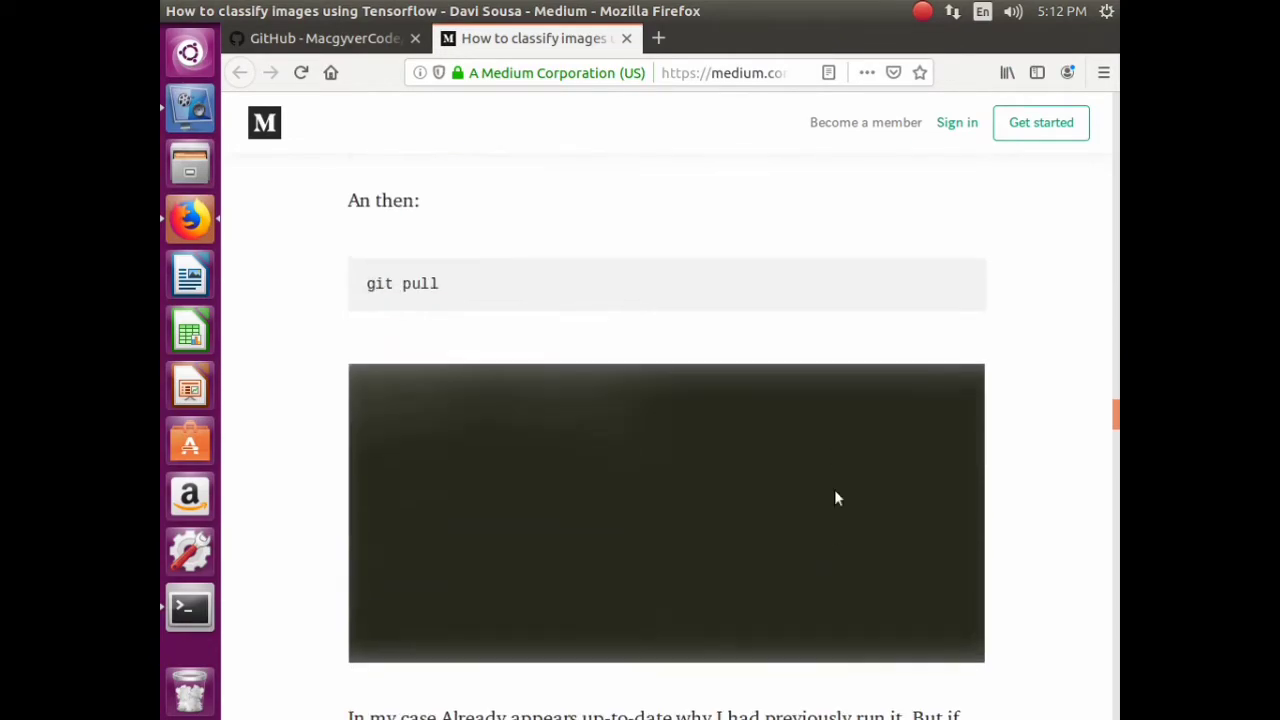
pyautogui.scroll(-3, 637, 477)
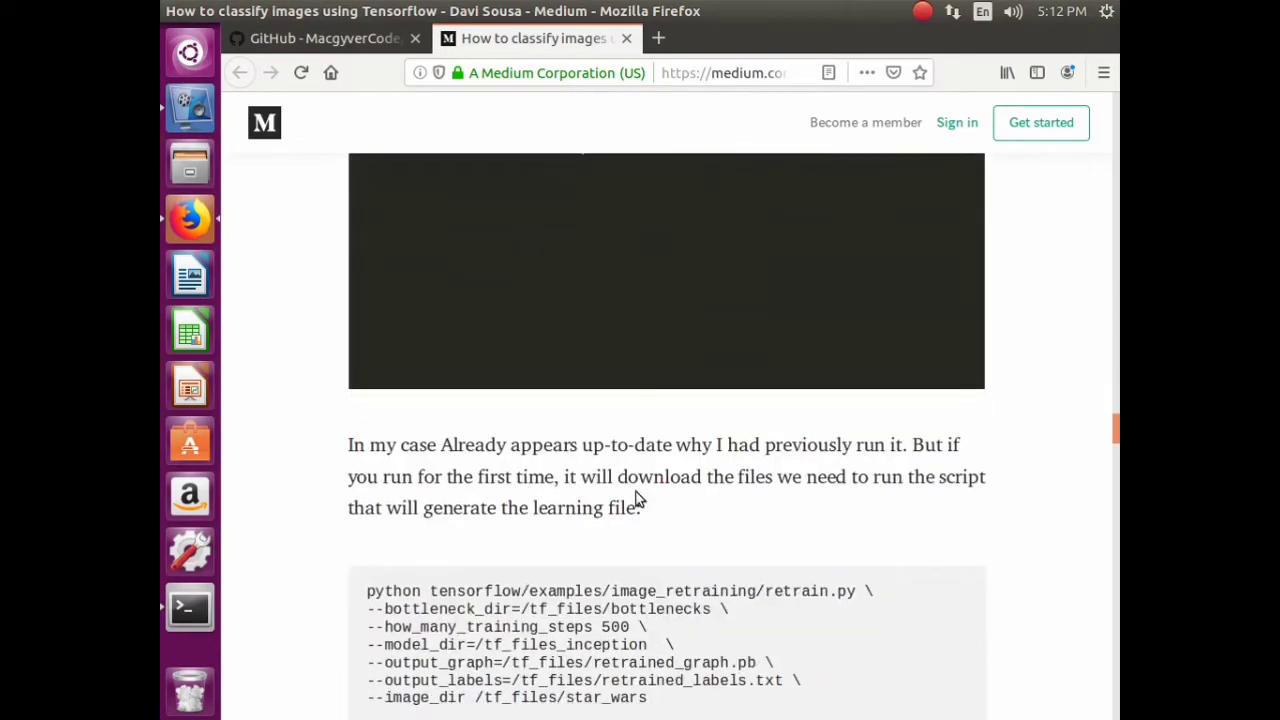
pyautogui.scroll(-16, 636, 492)
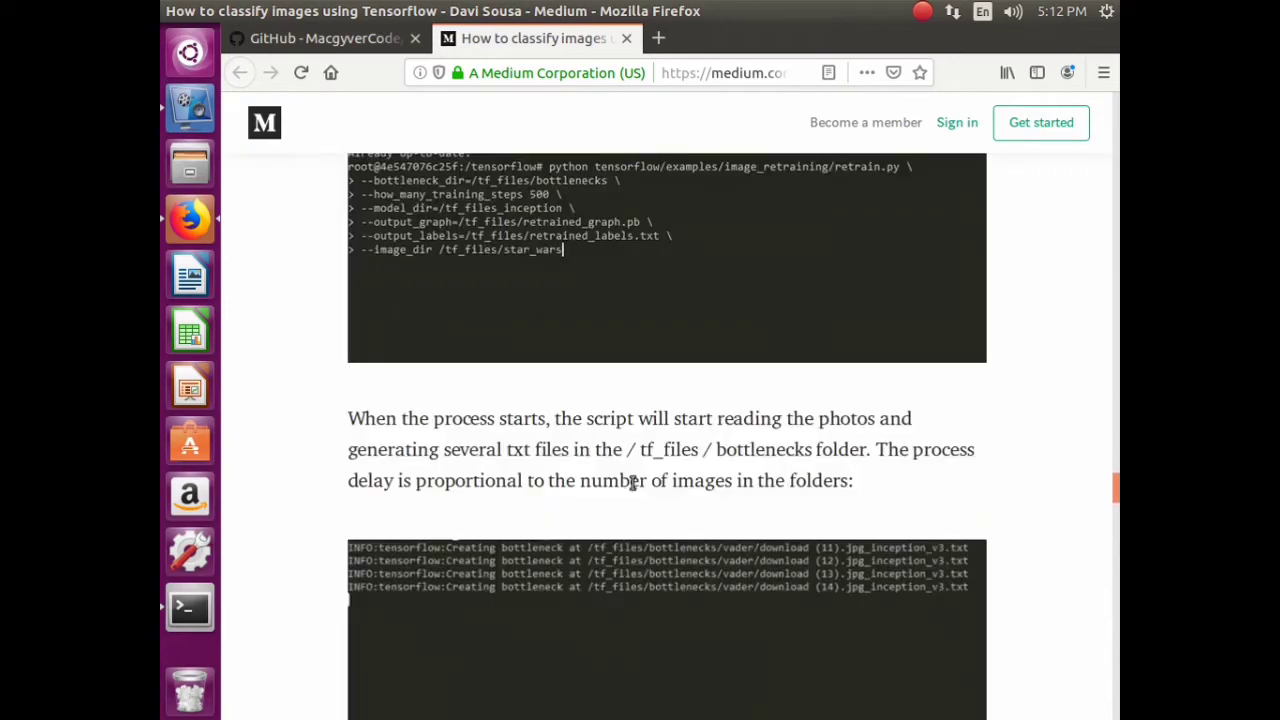
pyautogui.scroll(-10, 633, 478)
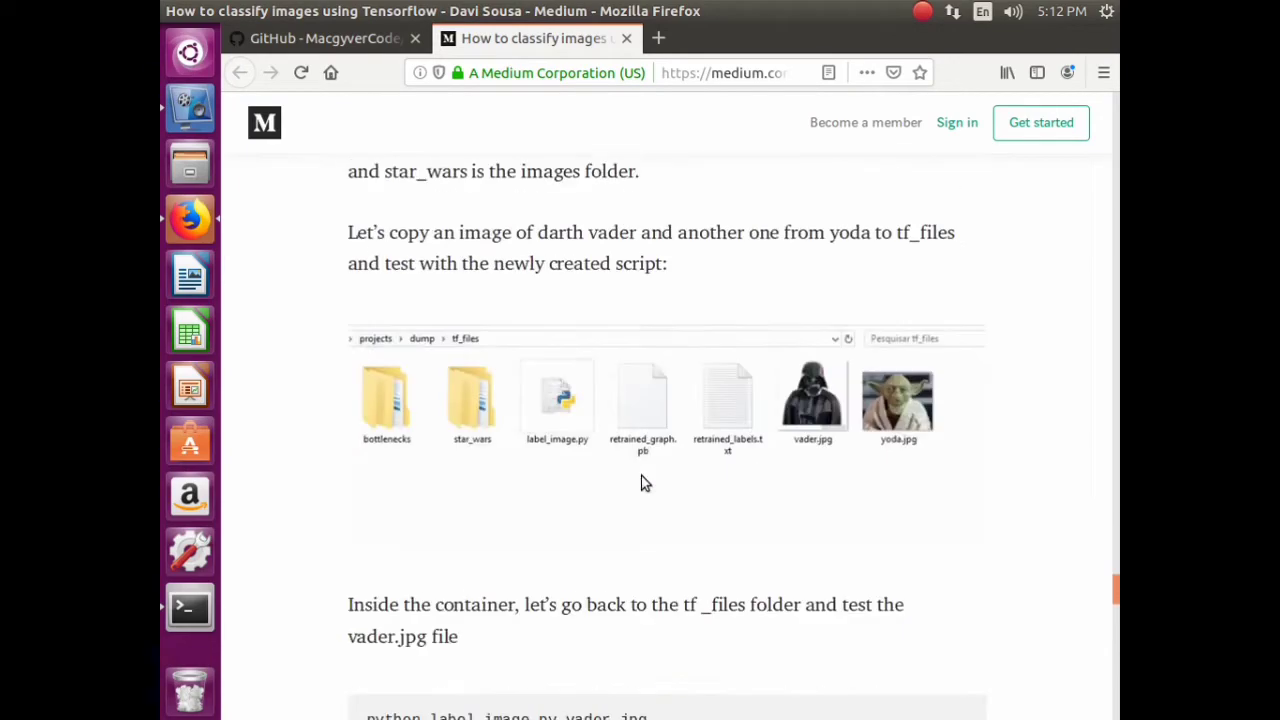
pyautogui.scroll(-4, 642, 480)
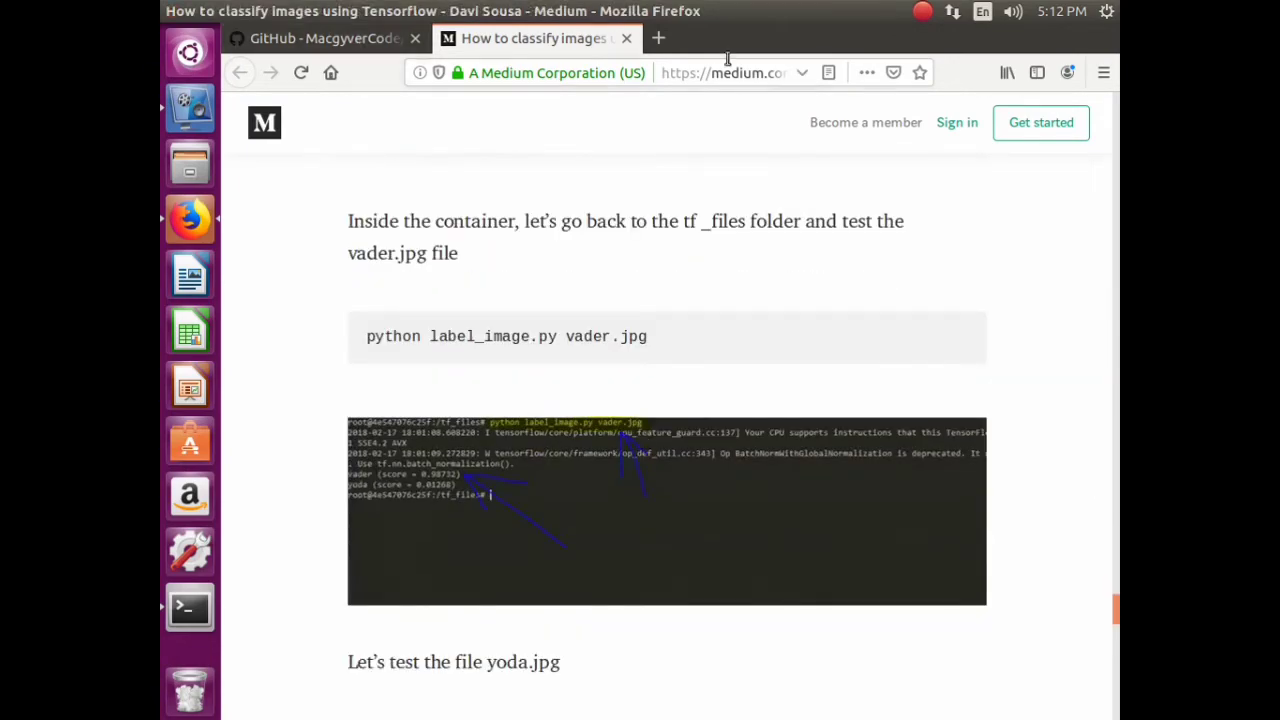
pyautogui.click(659, 38)
pyautogui.write('w')
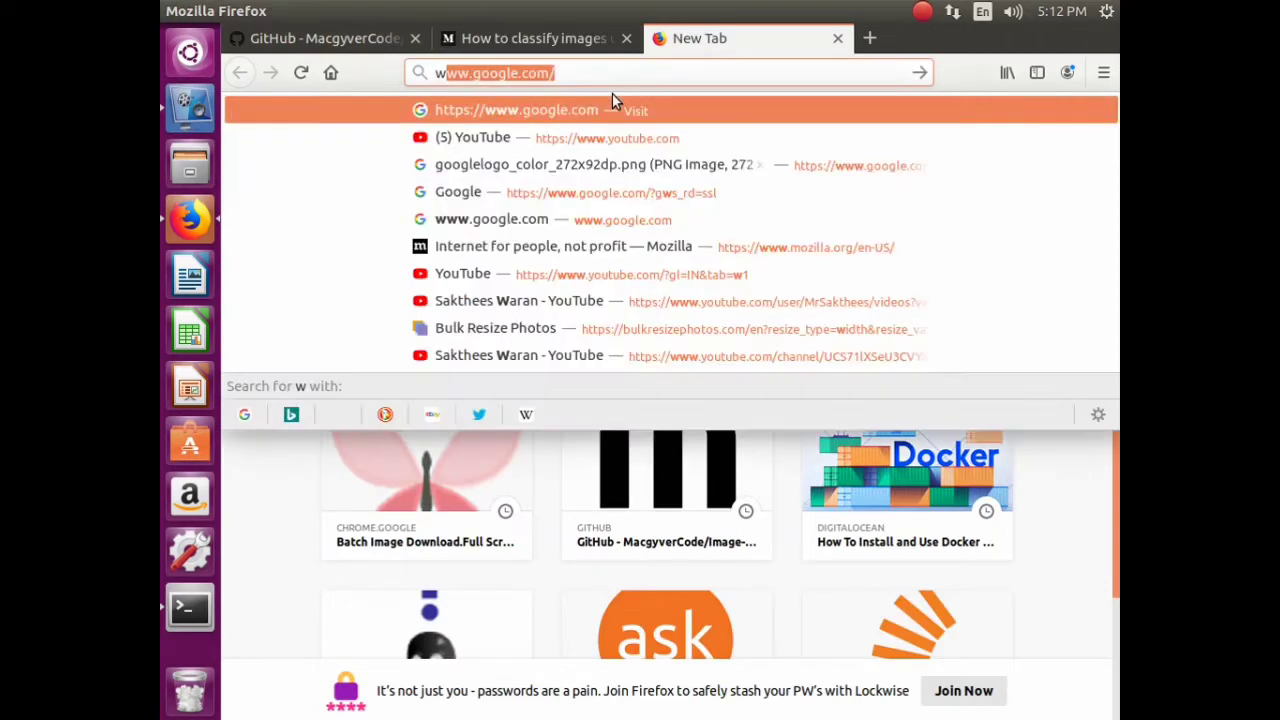
pyautogui.press('Return')
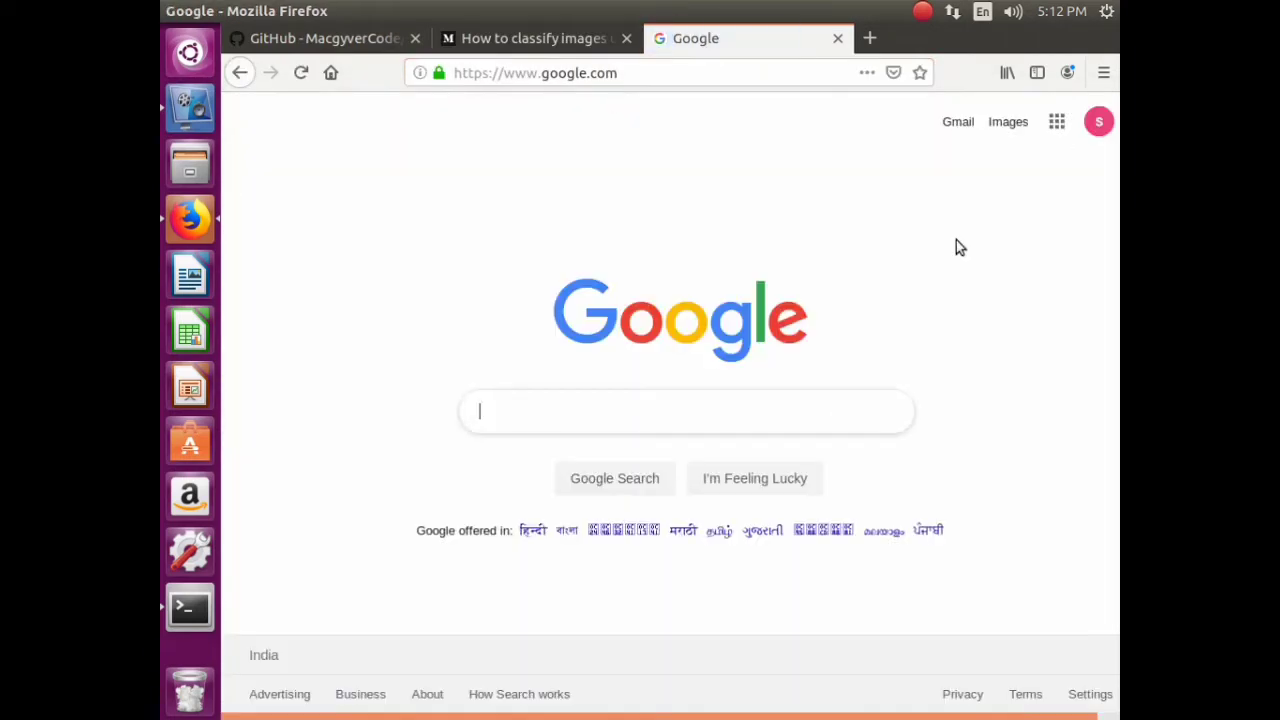
pyautogui.click(666, 411)
pyautogui.write('famous ')
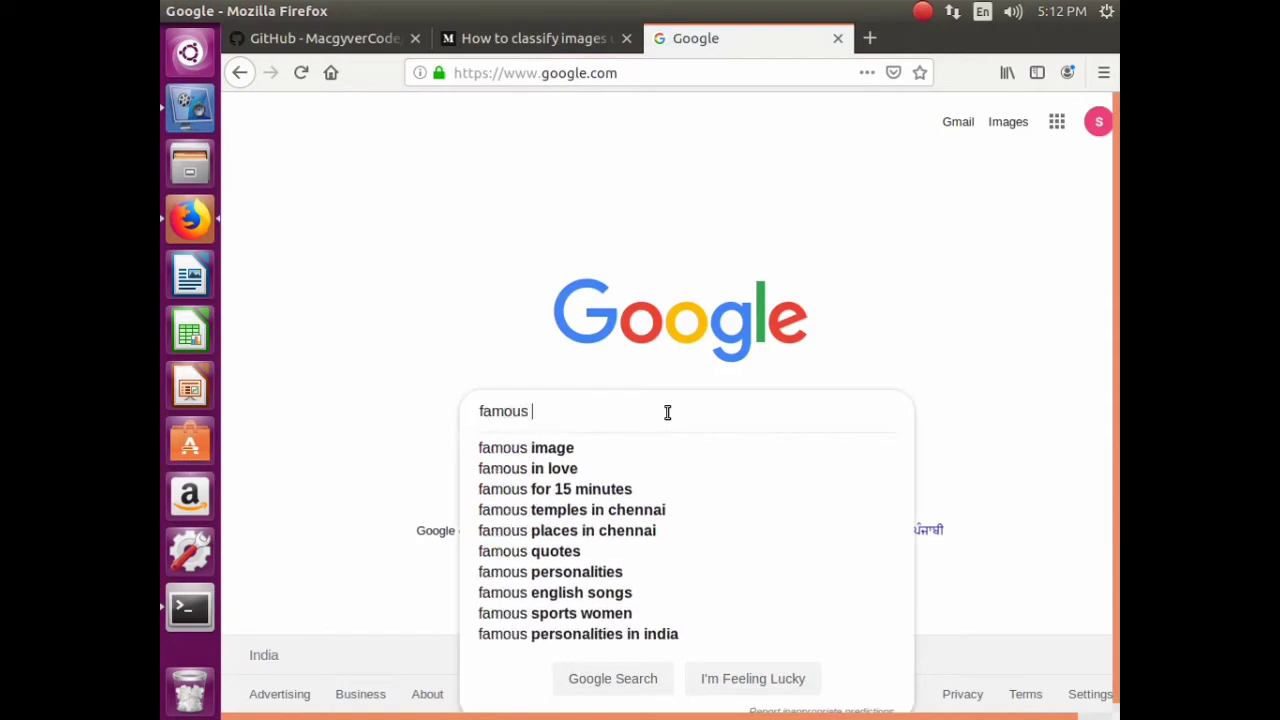
pyautogui.write('doc')
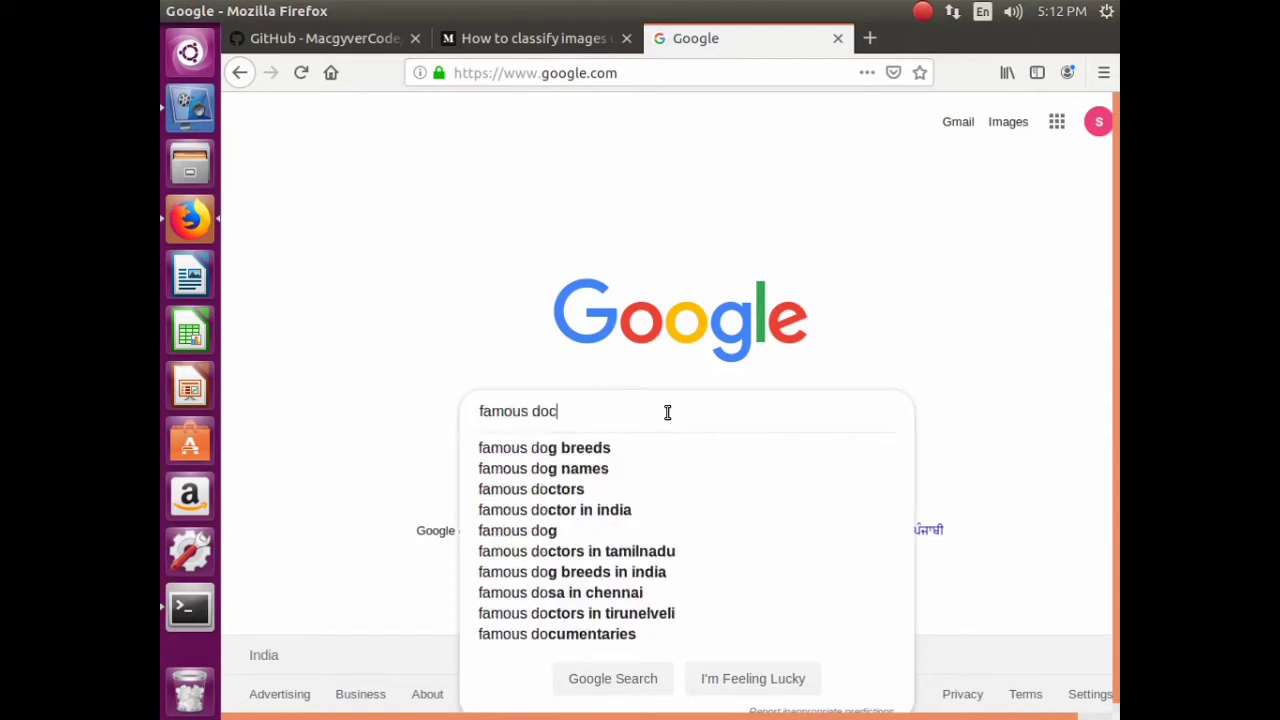
pyautogui.write('ker i')
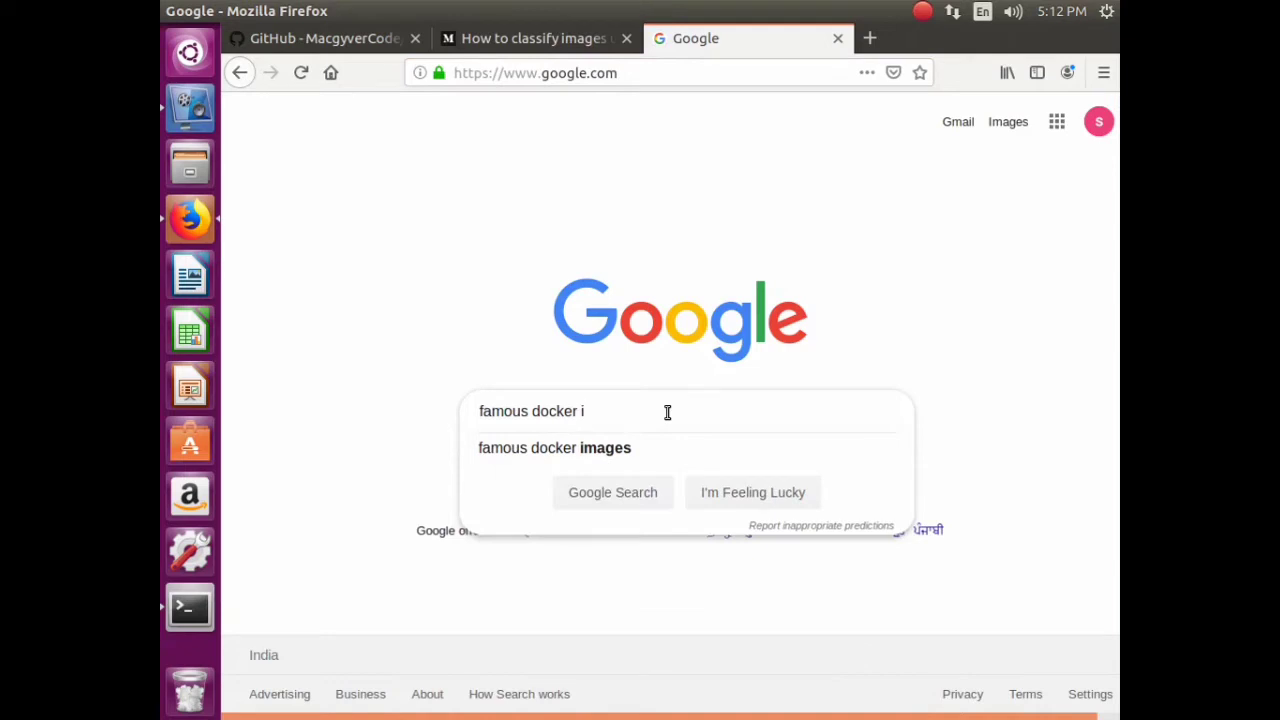
pyautogui.write('mages')
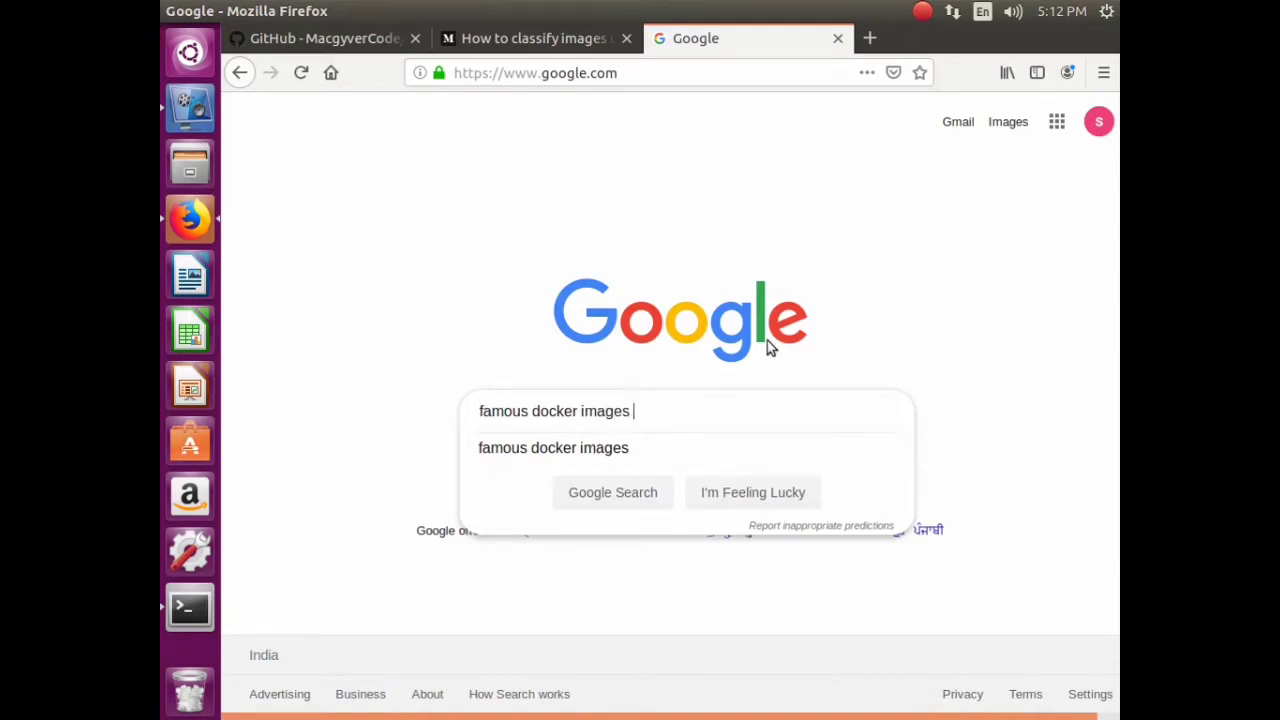
pyautogui.write(' d')
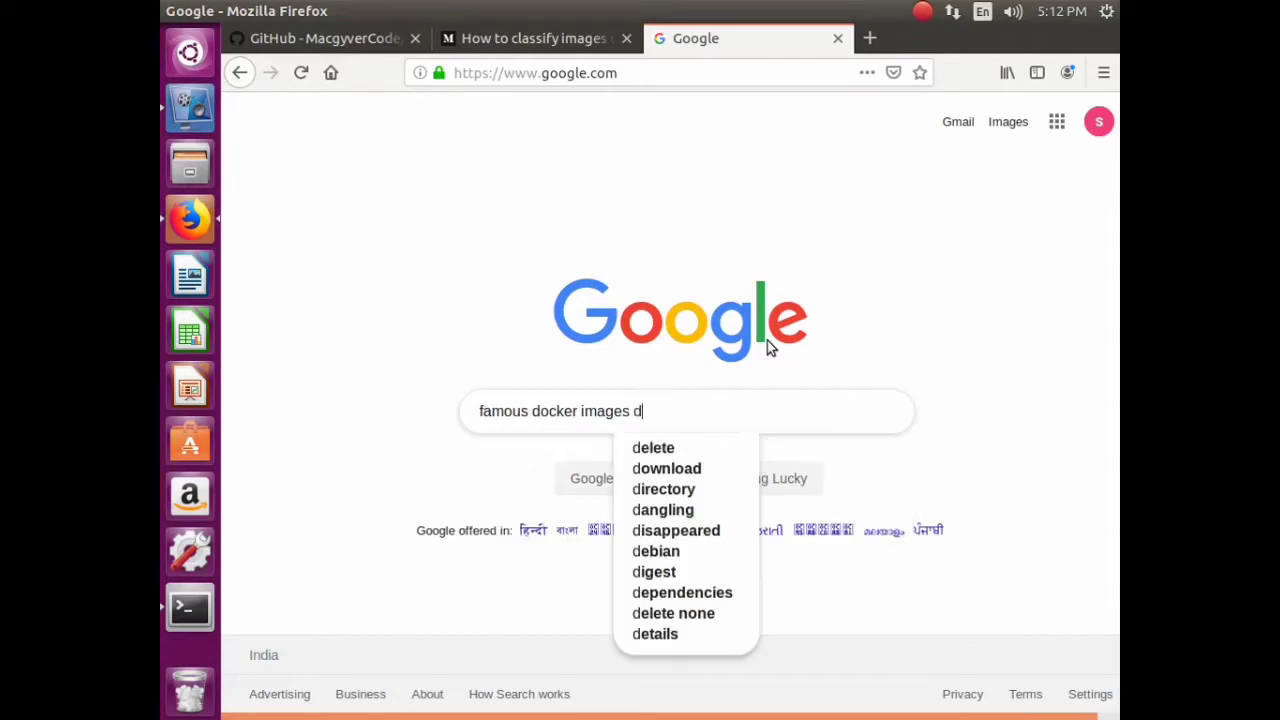
pyautogui.write('eeplear')
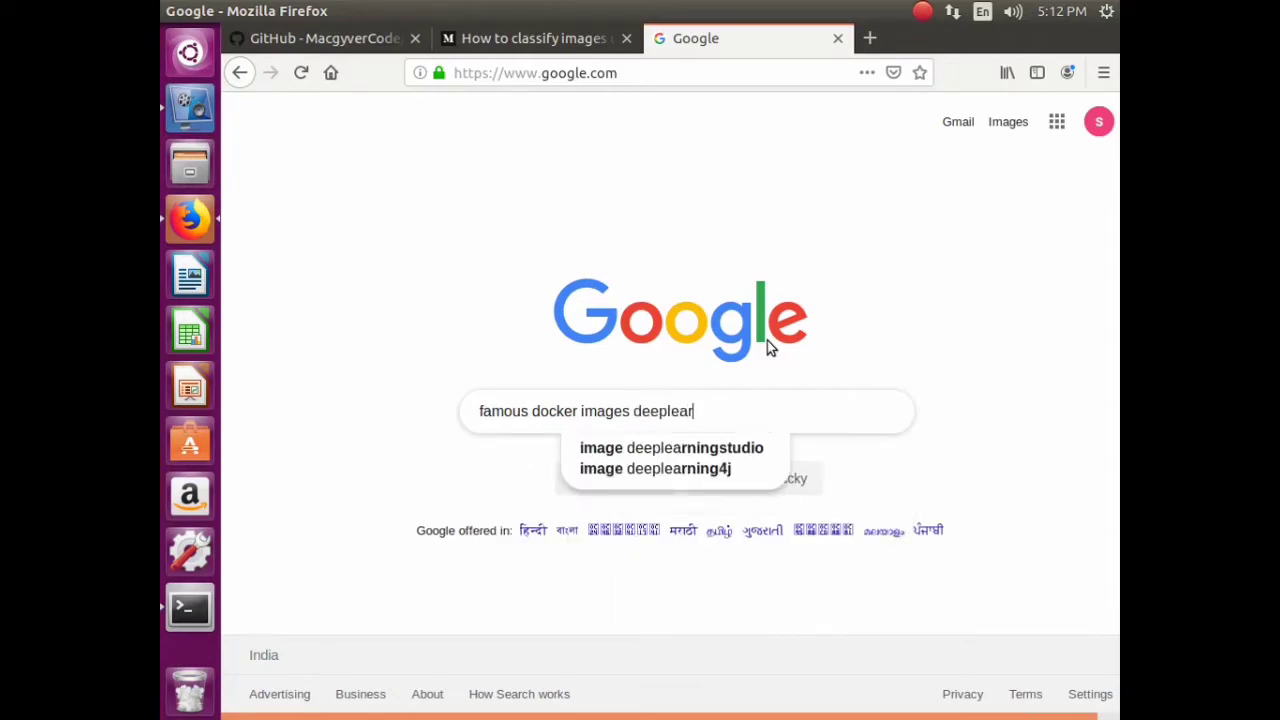
pyautogui.write('ning')
pyautogui.press('Return')
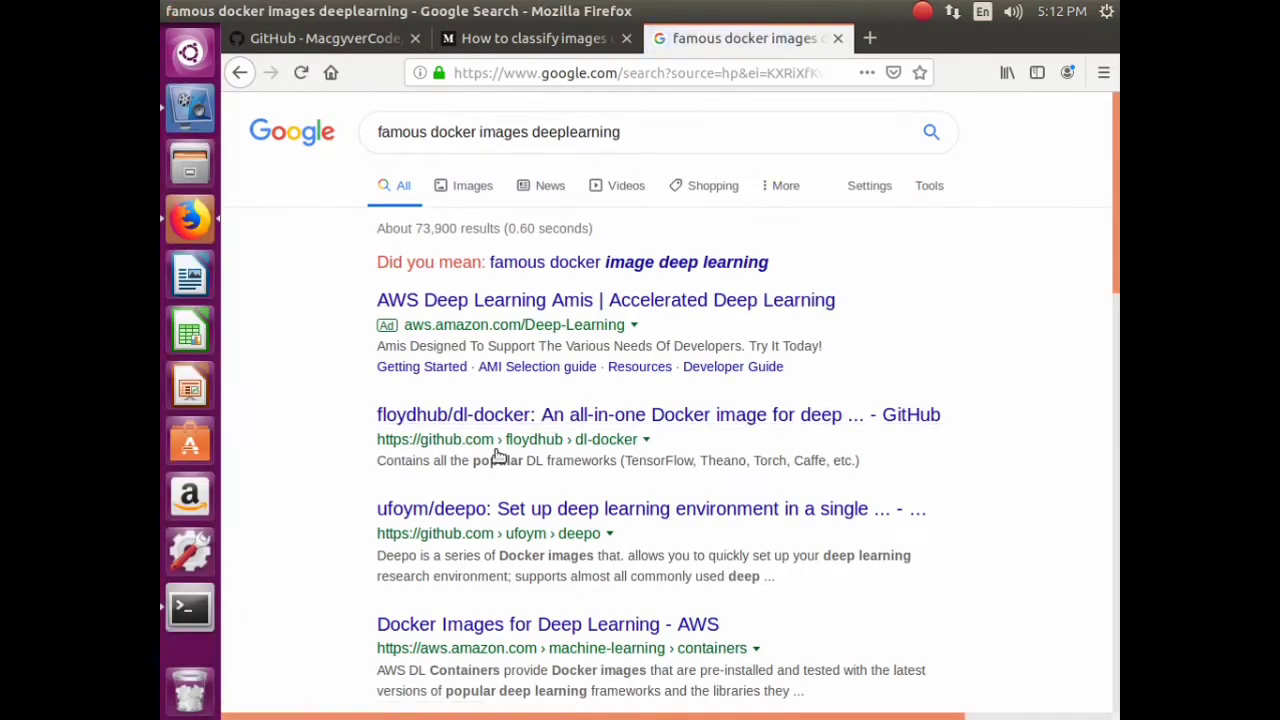
# - Open the floydhub/dl-docker, ufoym/deepo and AWS Docker Images for Deep Learning results in new tabs
pyautogui.rightClick(573, 426)
pyautogui.click(590, 437)
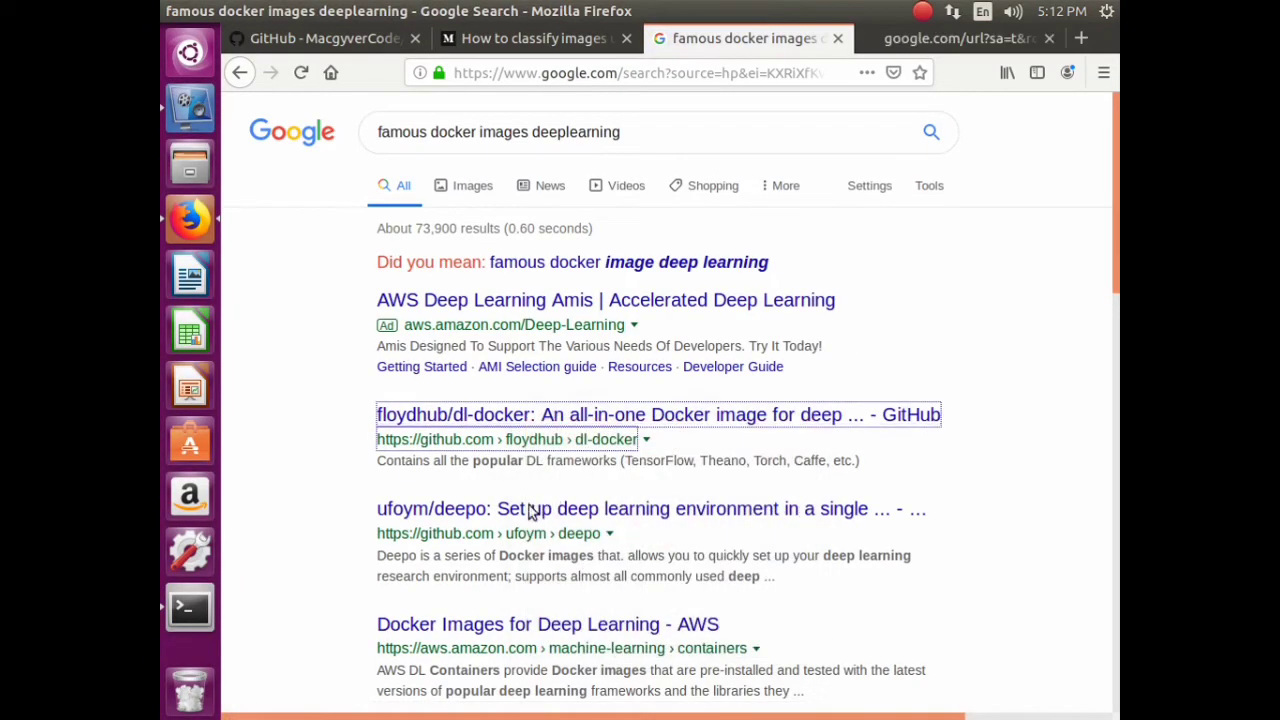
pyautogui.rightClick(531, 506)
pyautogui.click(672, 273)
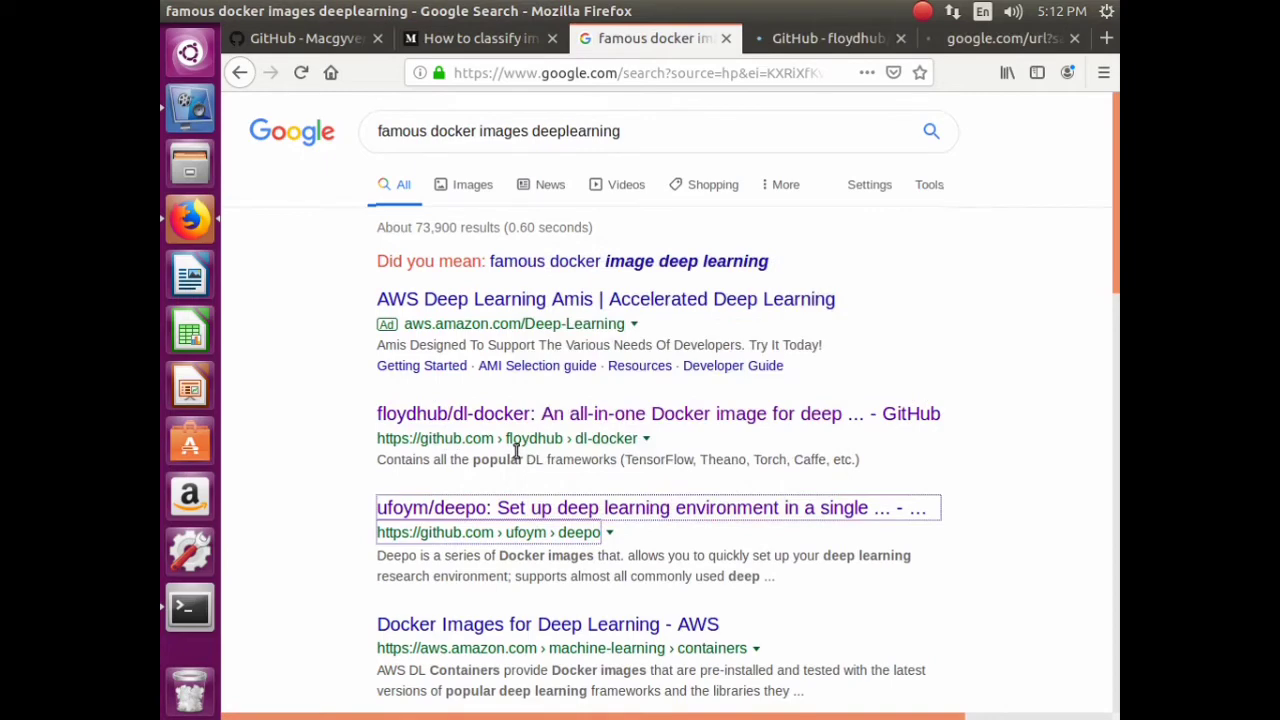
pyautogui.scroll(-4, 516, 452)
pyautogui.rightClick(529, 413)
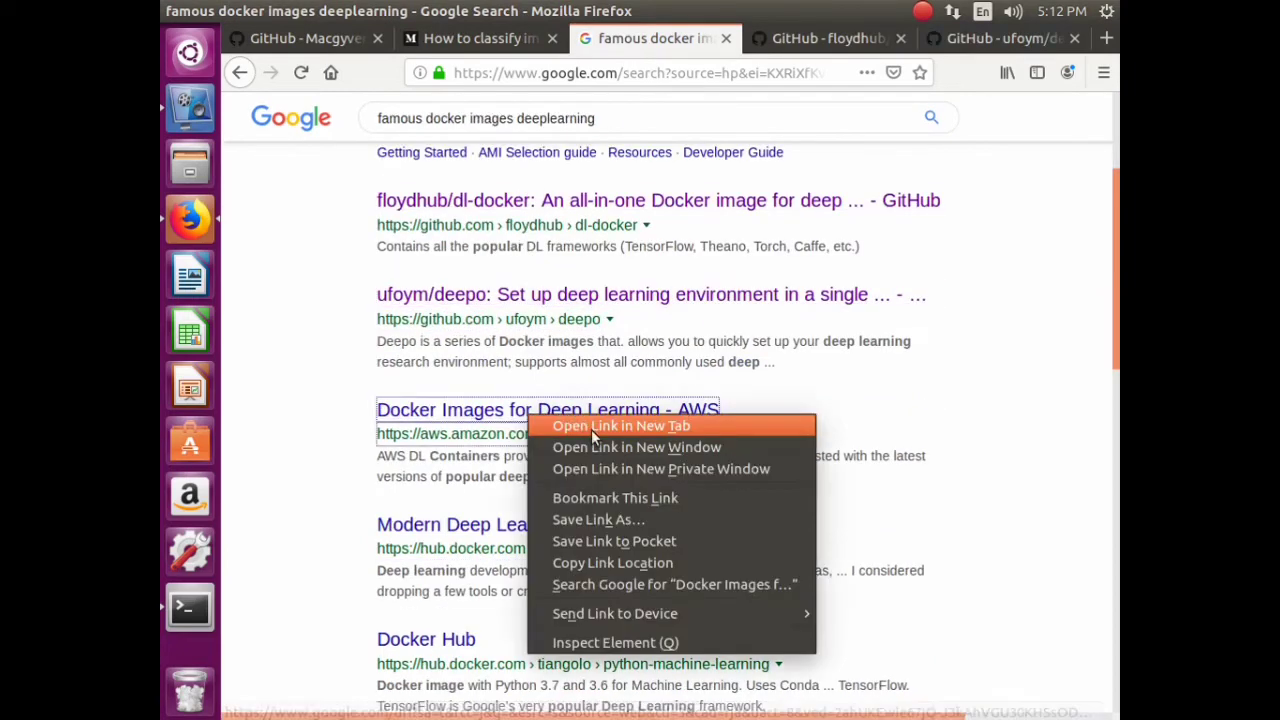
pyautogui.click(591, 427)
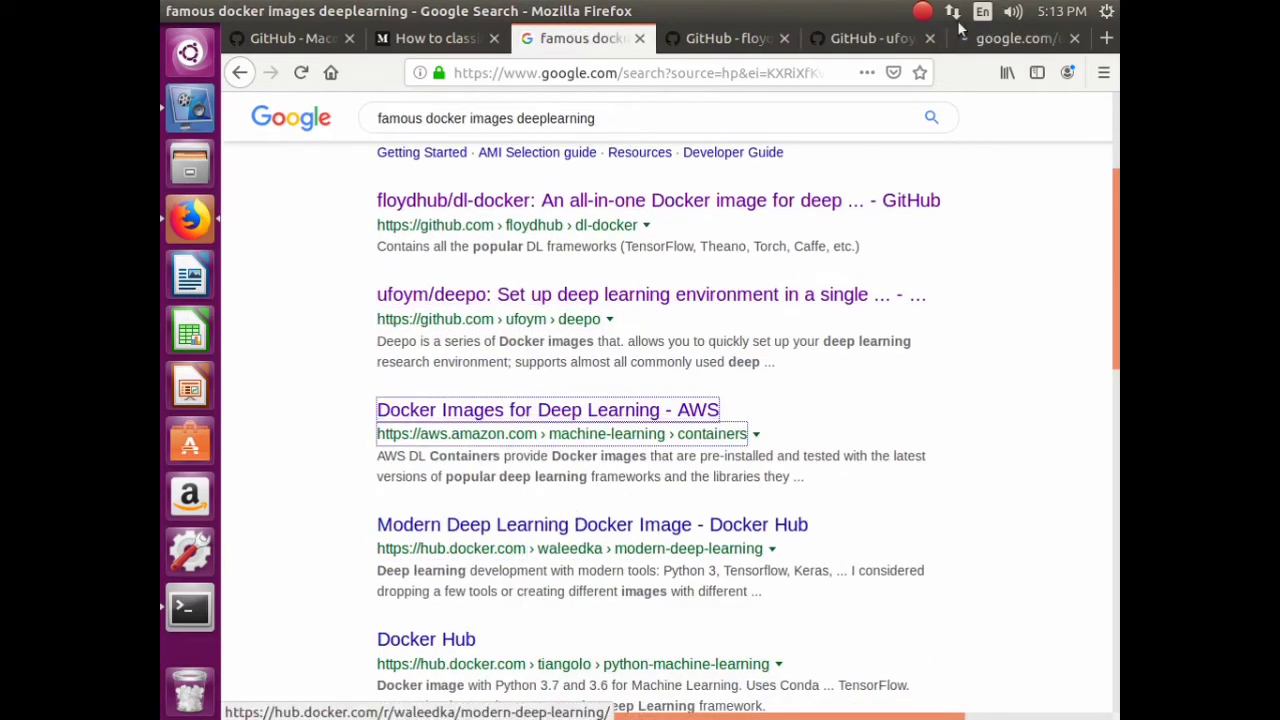
# - Skim the floydhub/dl-docker page and ufoym/deepo README, closing each tab
pyautogui.click(755, 44)
pyautogui.scroll(-5, 691, 343)
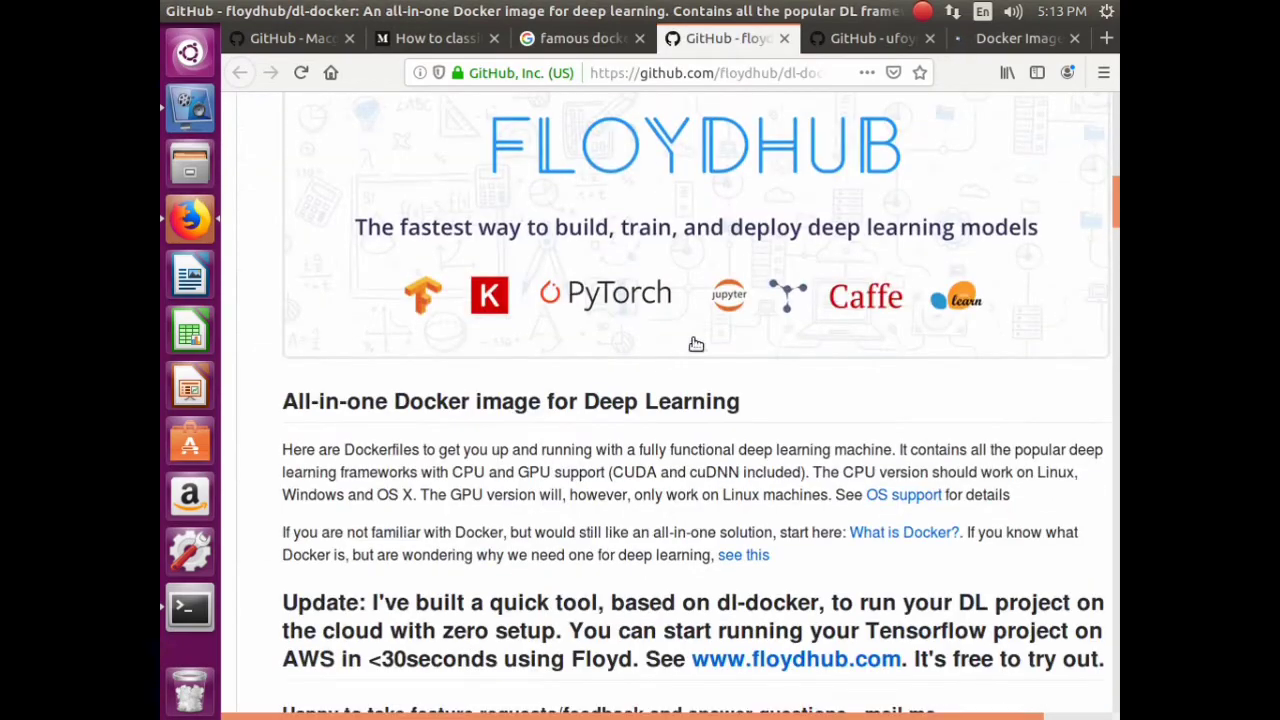
pyautogui.click(785, 40)
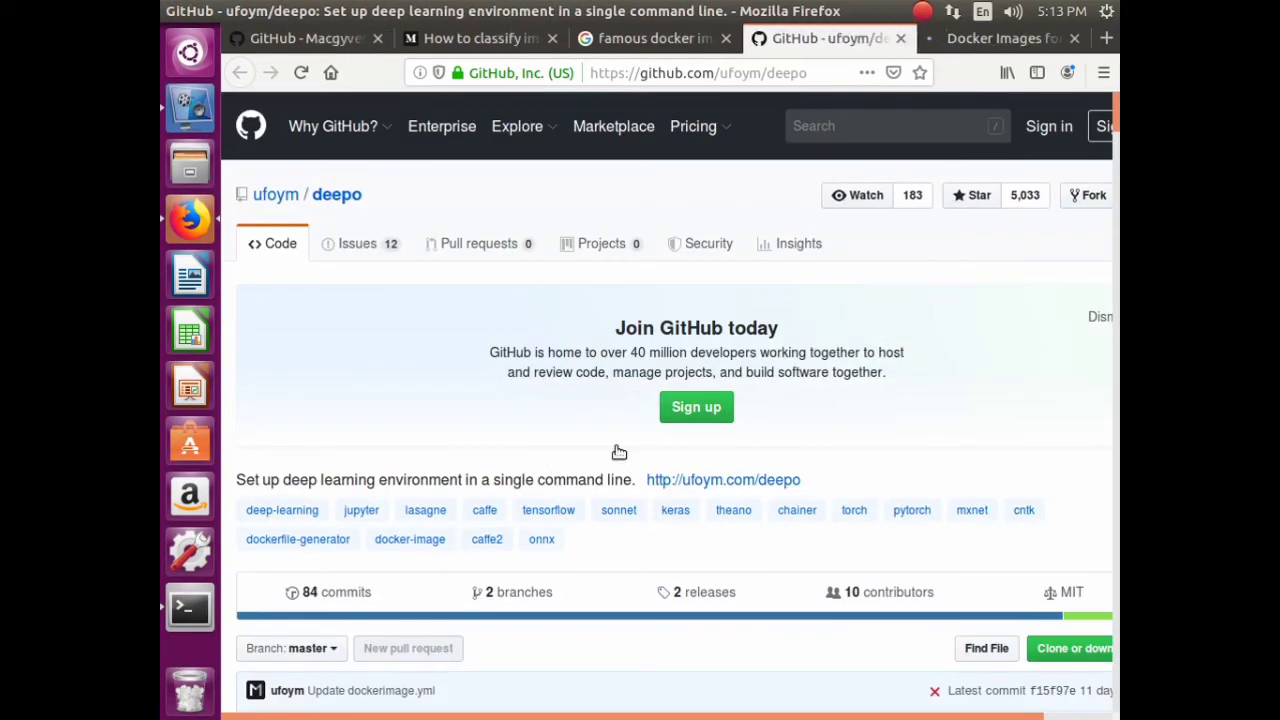
pyautogui.scroll(-8, 590, 330)
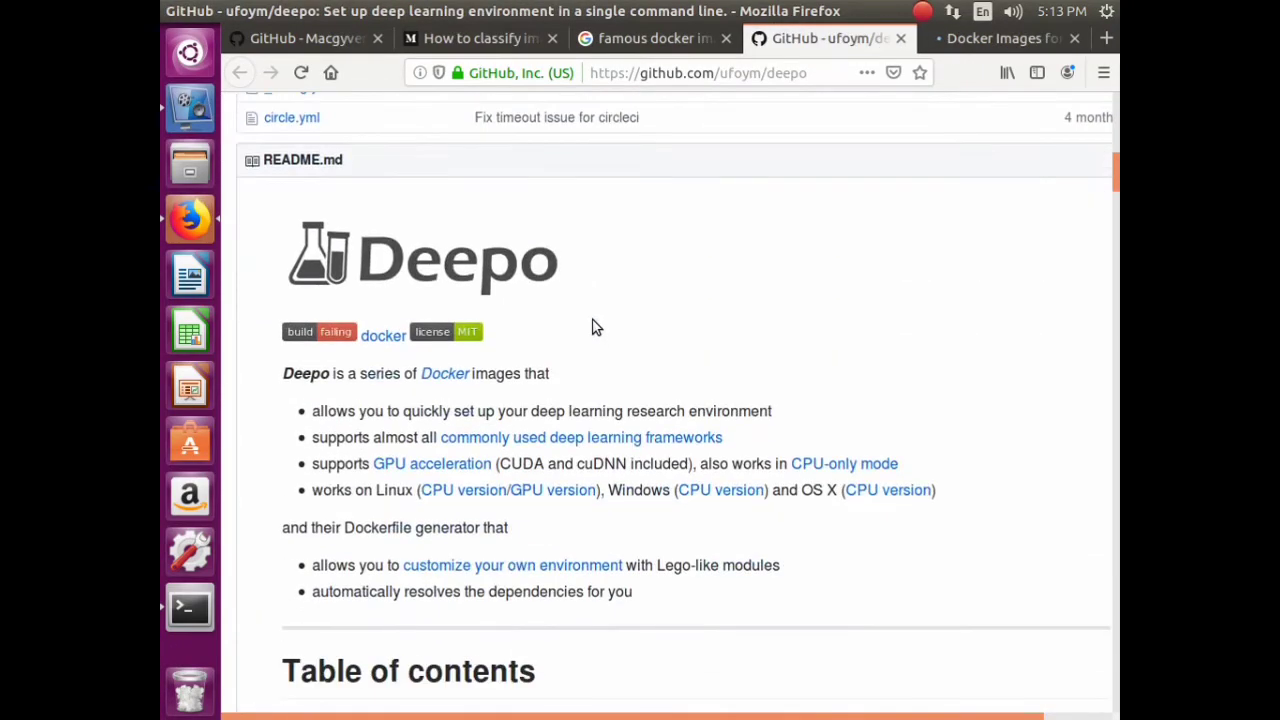
pyautogui.scroll(-20, 592, 328)
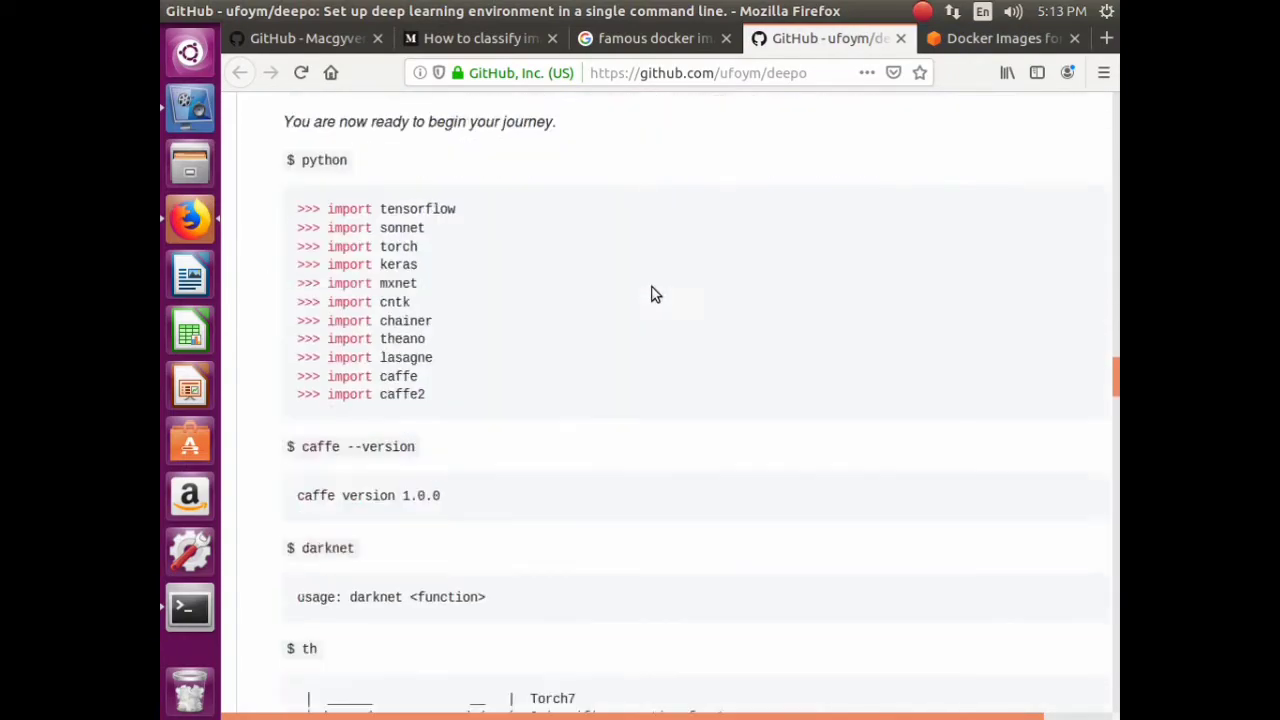
pyautogui.scroll(-6, 651, 294)
pyautogui.scroll(-12, 698, 300)
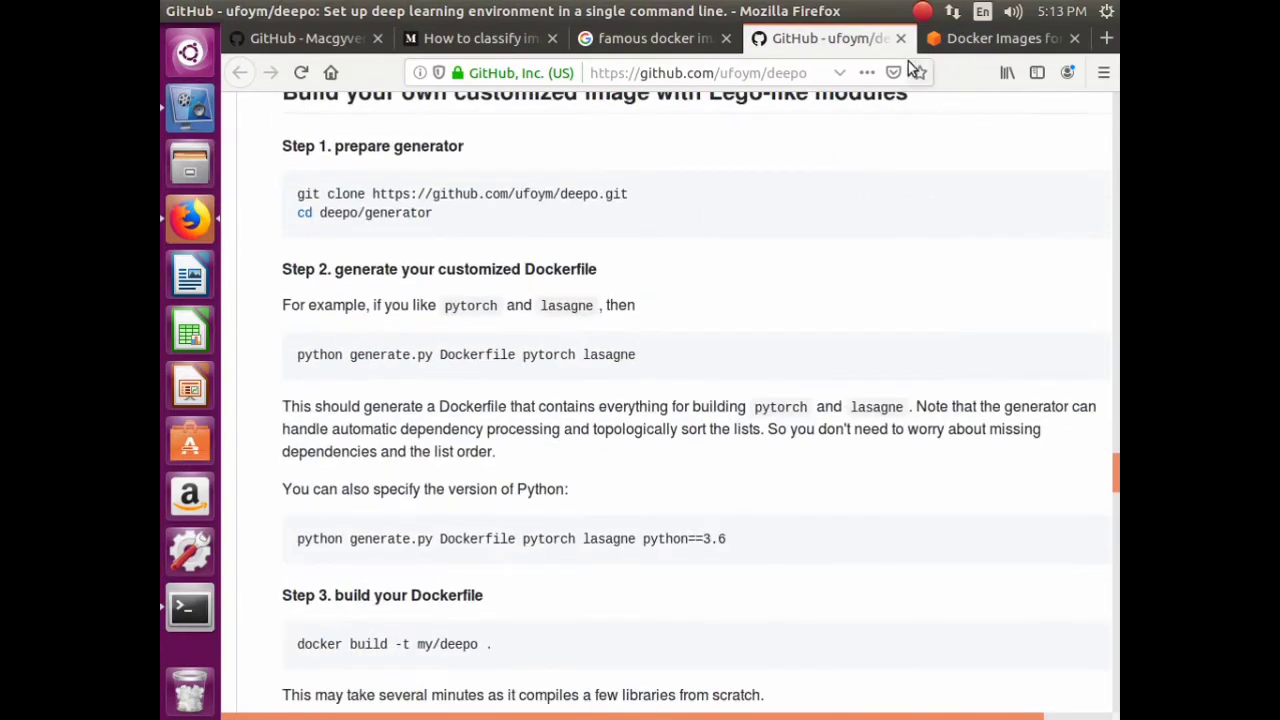
pyautogui.click(901, 39)
# - Close the AWS tab and search Google for 'docker pytorc container gpu cuda'
pyautogui.click(905, 39)
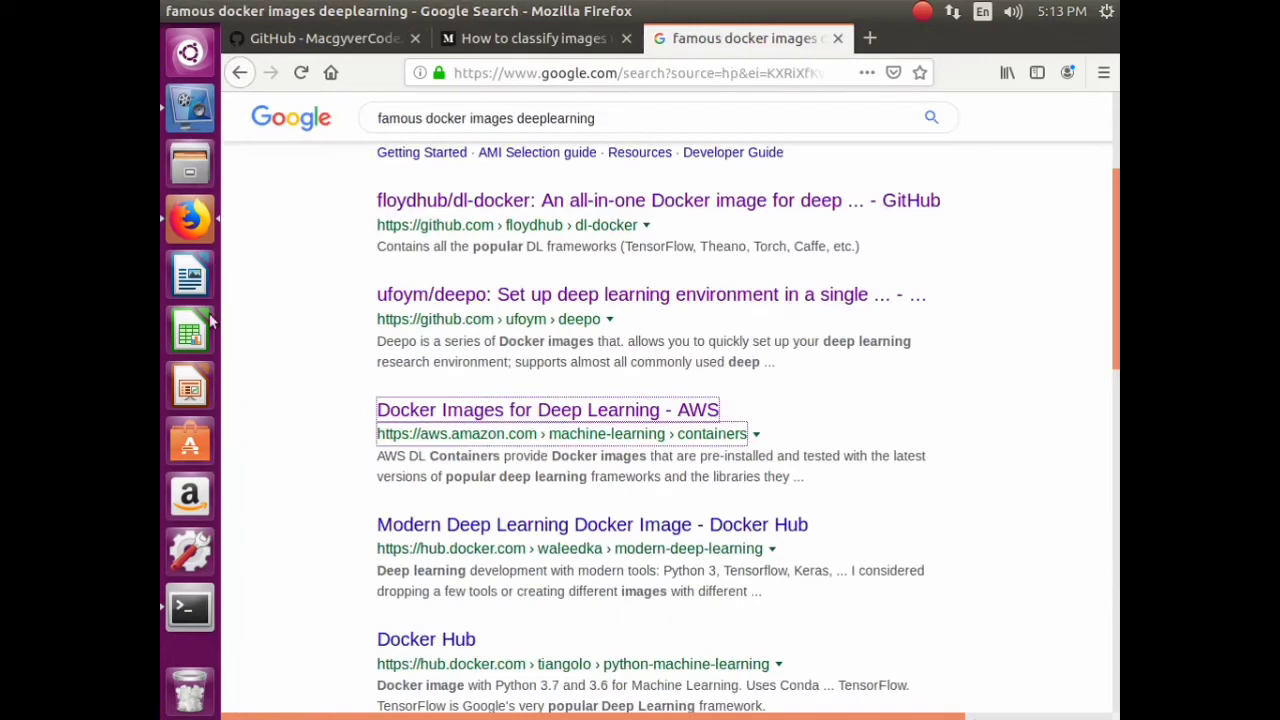
pyautogui.scroll(4, 655, 288)
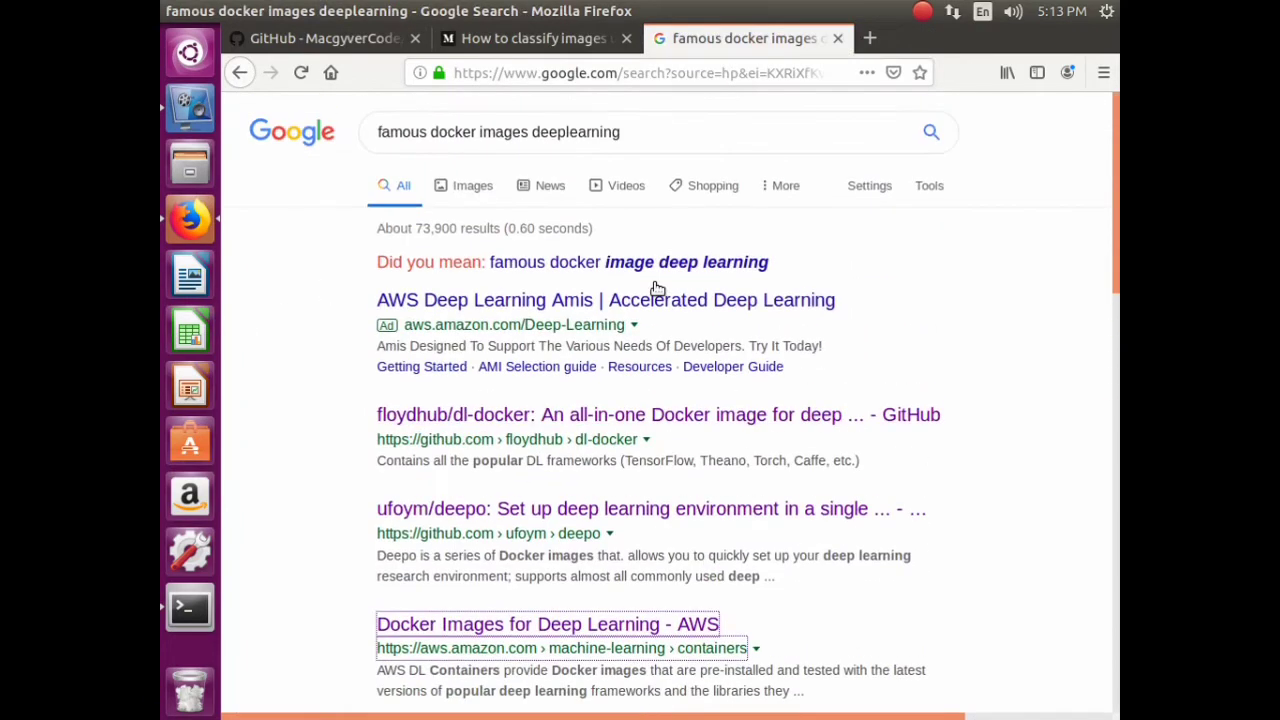
pyautogui.click(653, 118)
pyautogui.tripleClick(644, 135)
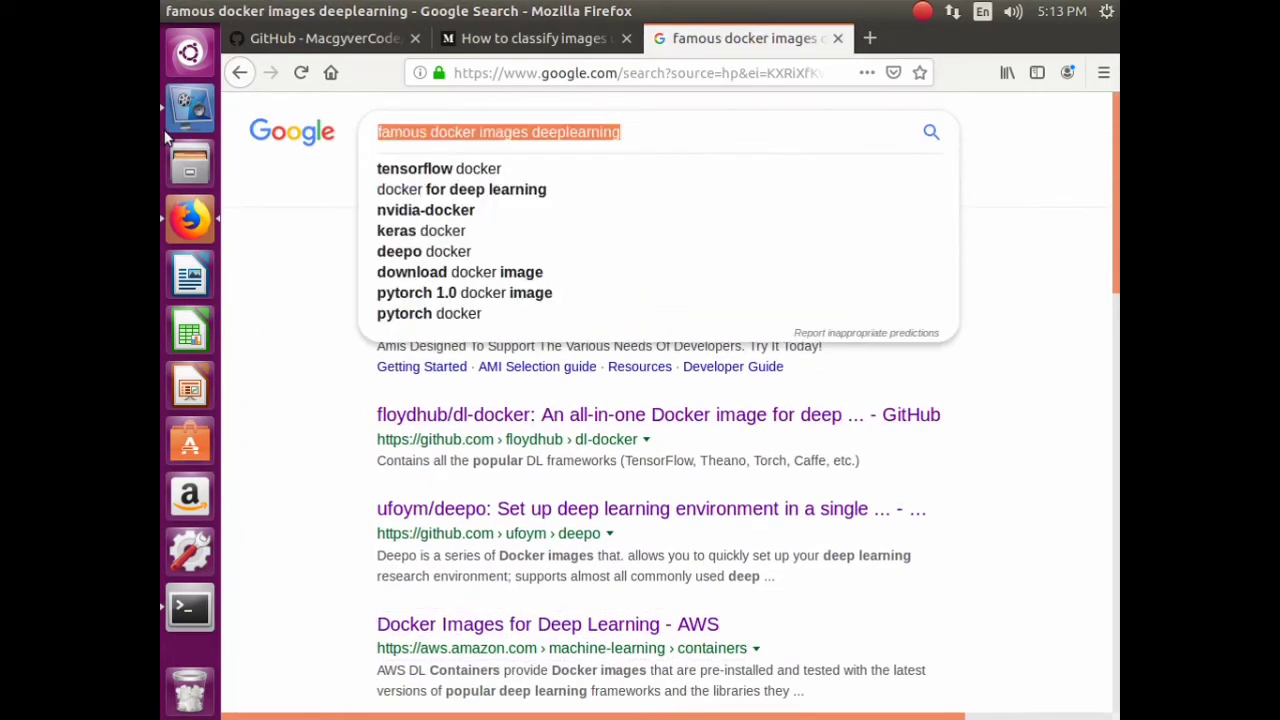
pyautogui.write('doc')
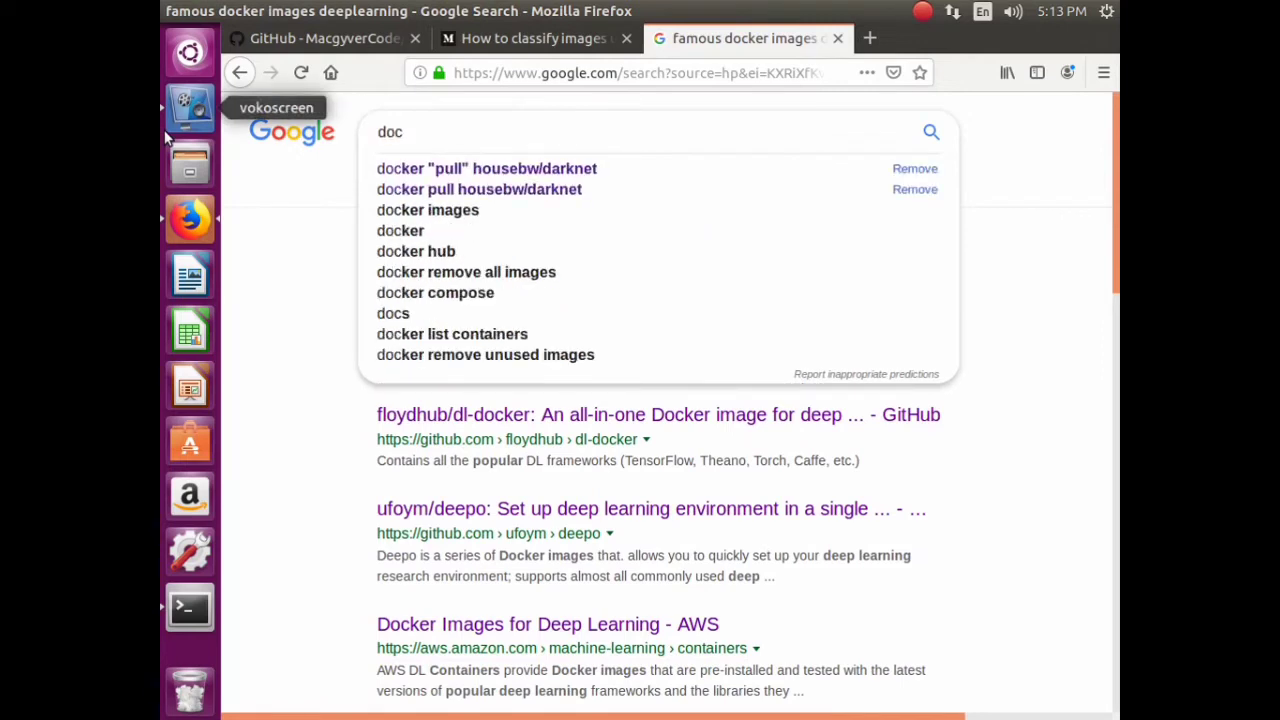
pyautogui.write('ker p')
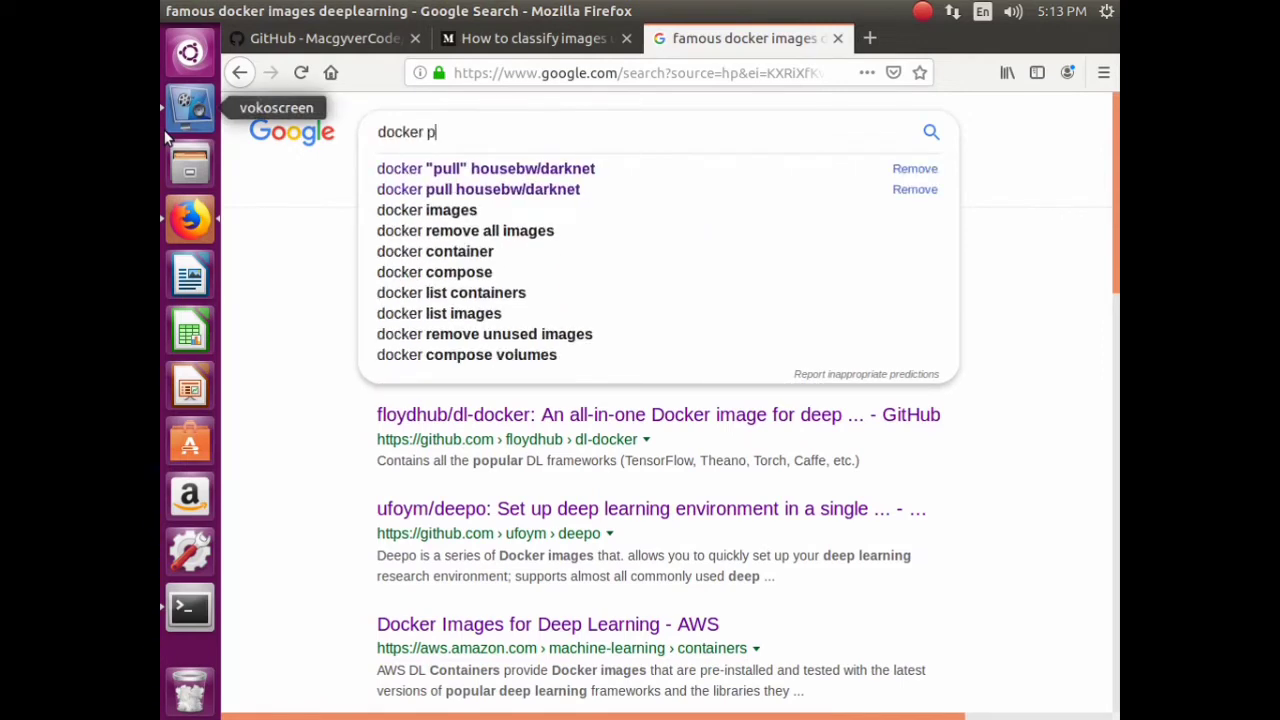
pyautogui.write('ytorc')
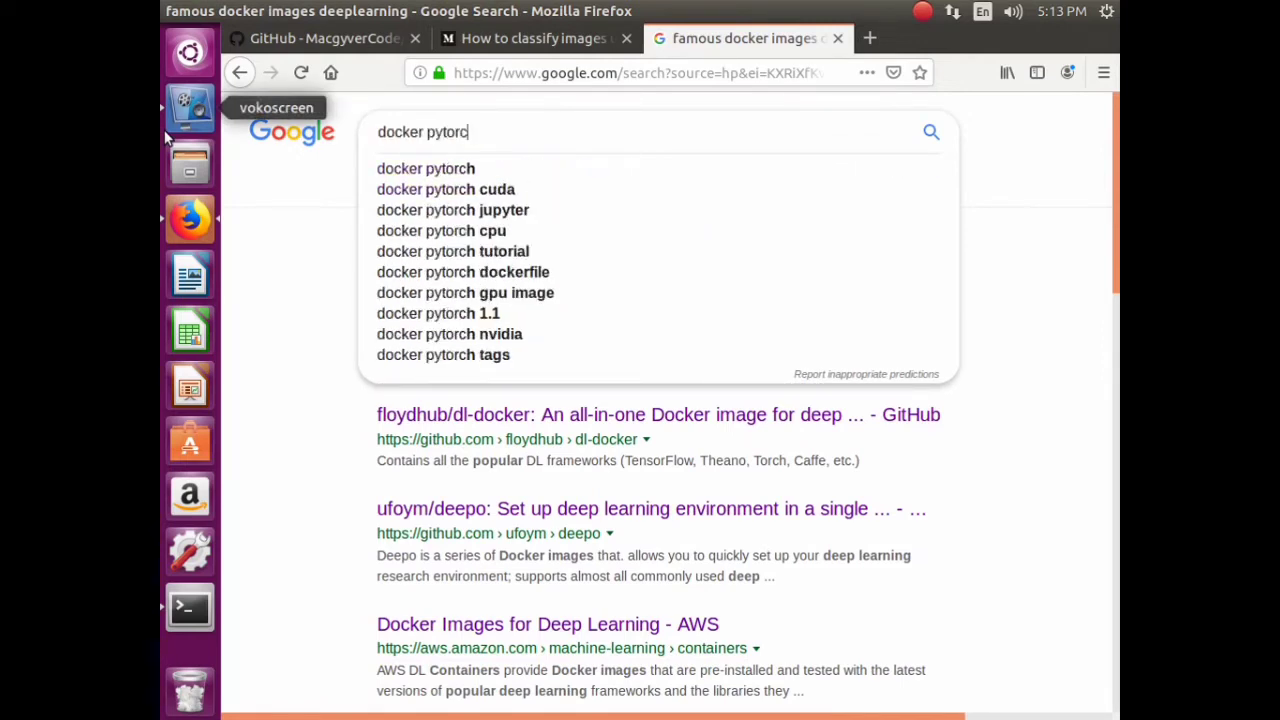
pyautogui.write(' con')
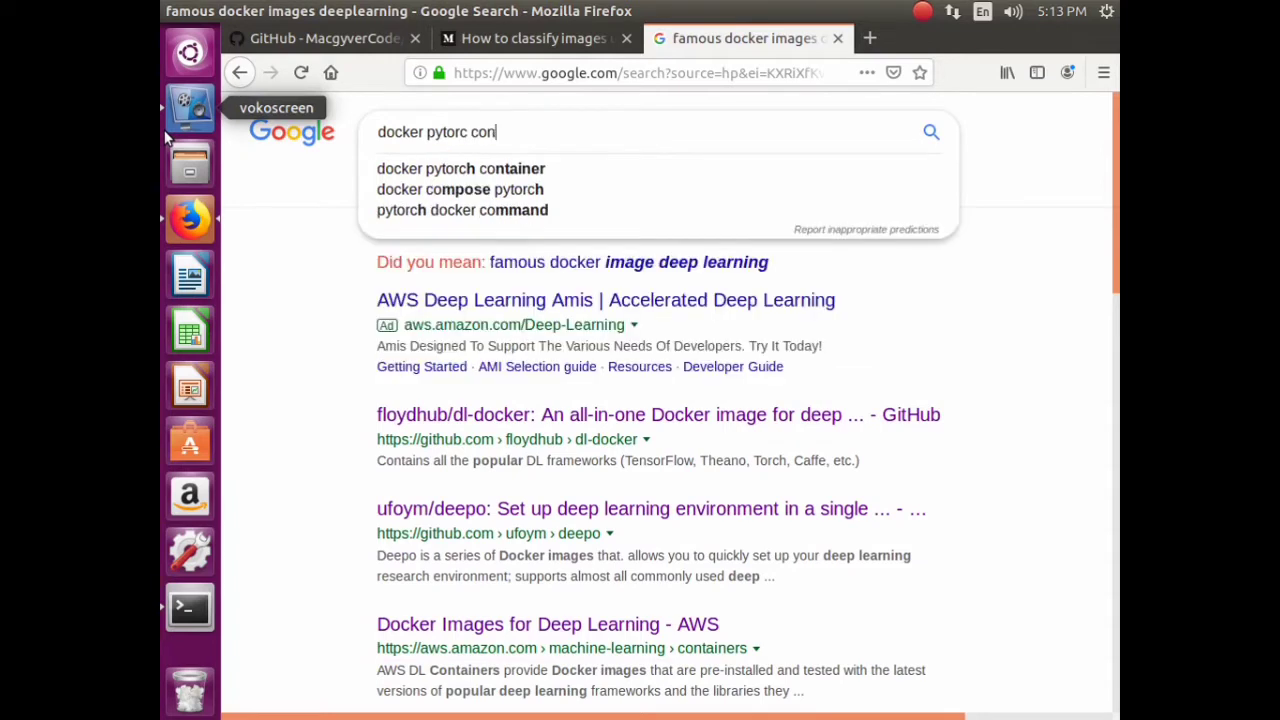
pyautogui.write('tainer')
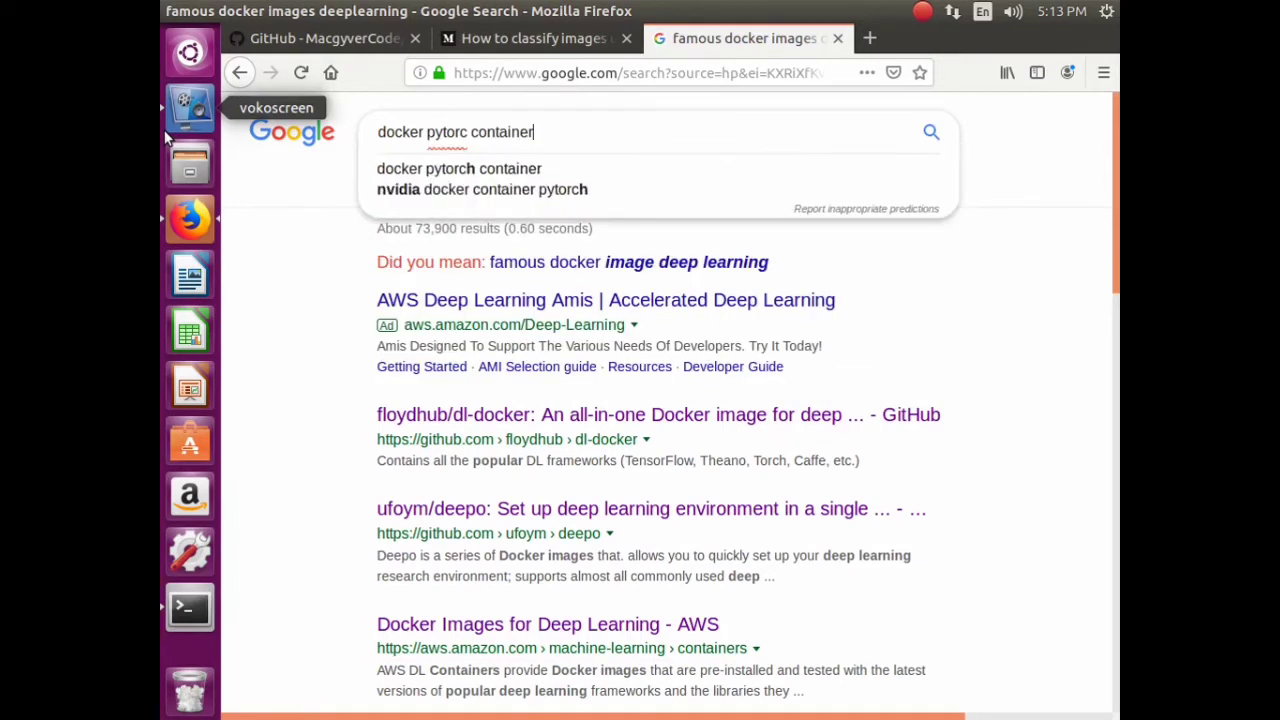
pyautogui.write('gpu c')
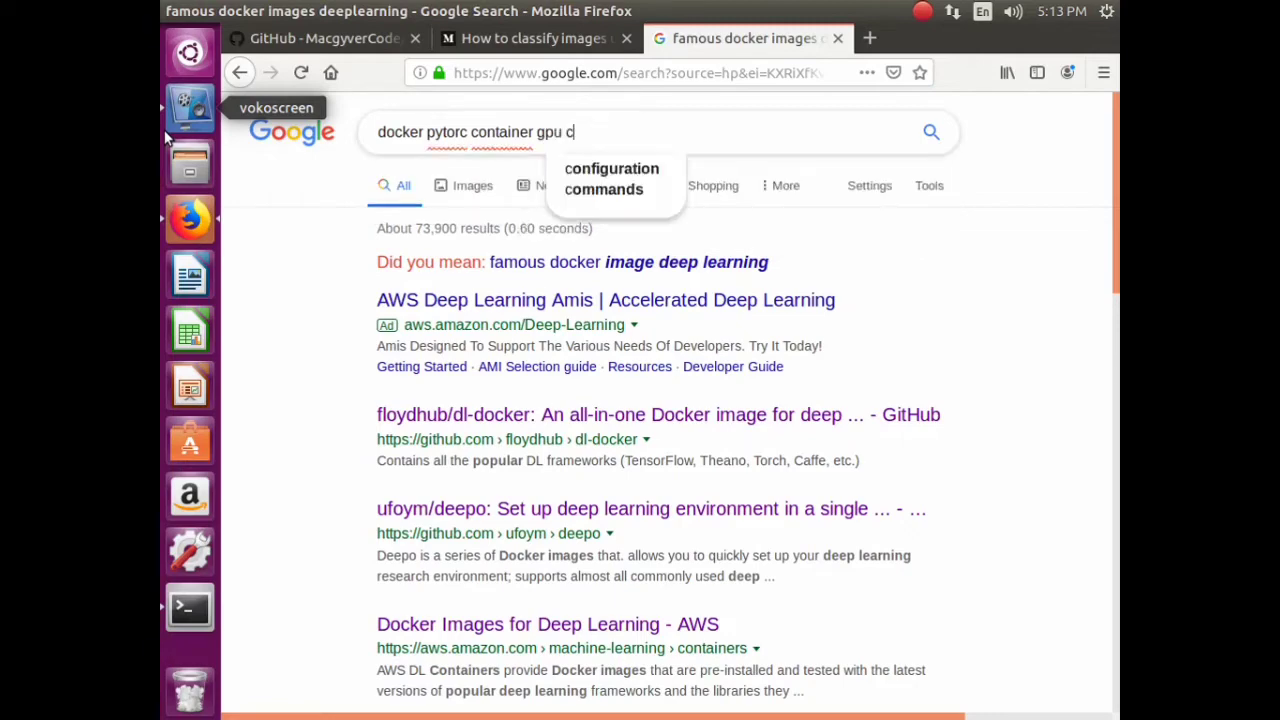
pyautogui.write('uda')
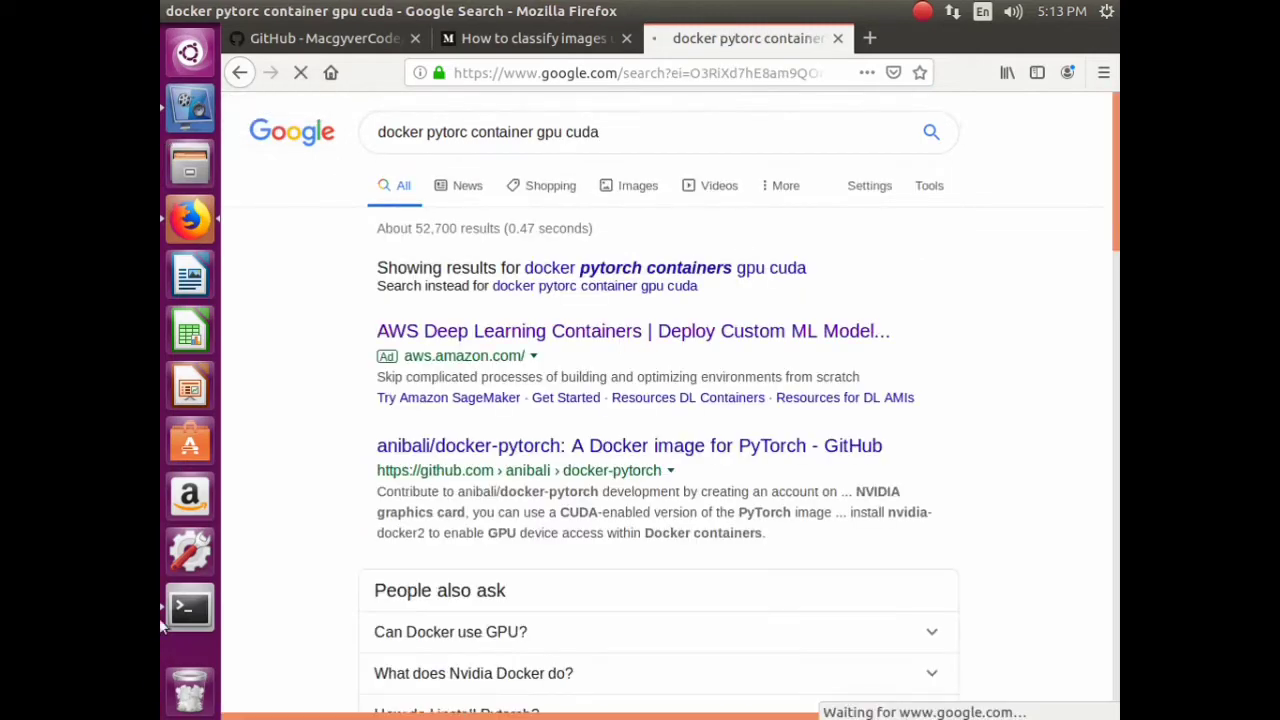
# - Open the anibali/docker-pytorch result in a new tab, plus a blank new tab
pyautogui.rightClick(535, 452)
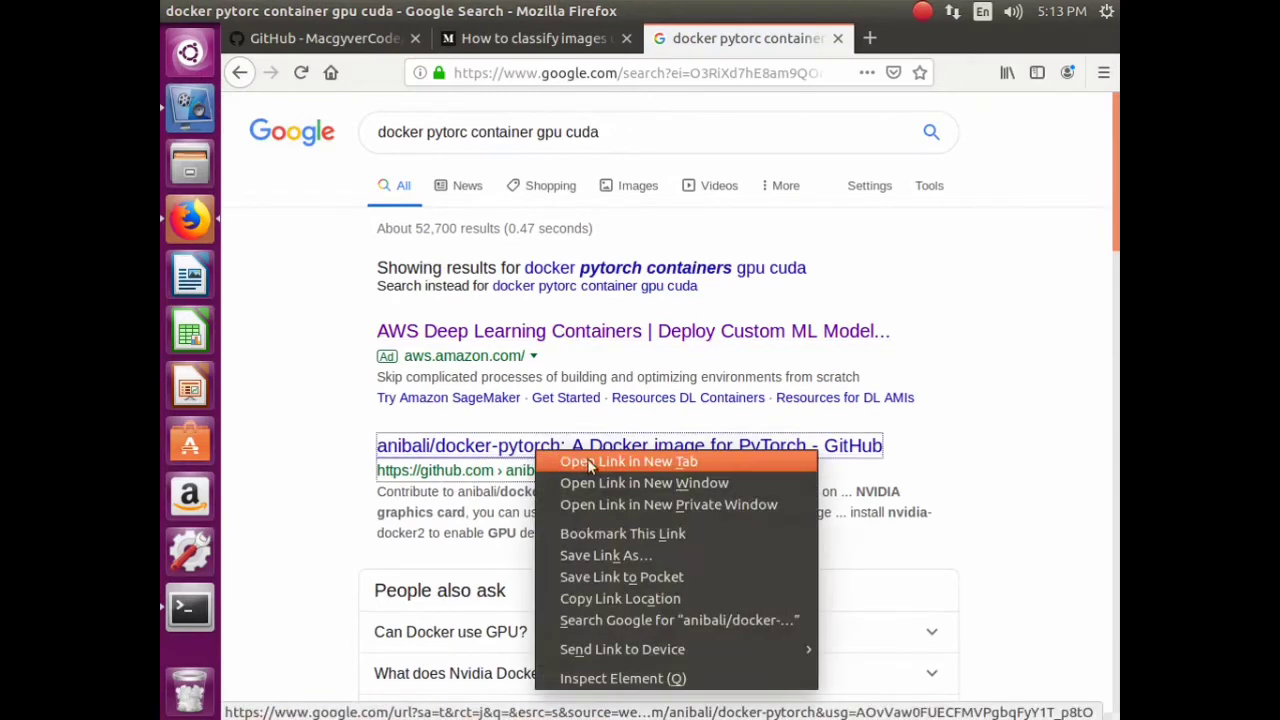
pyautogui.click(606, 461)
pyautogui.scroll(-3, 634, 451)
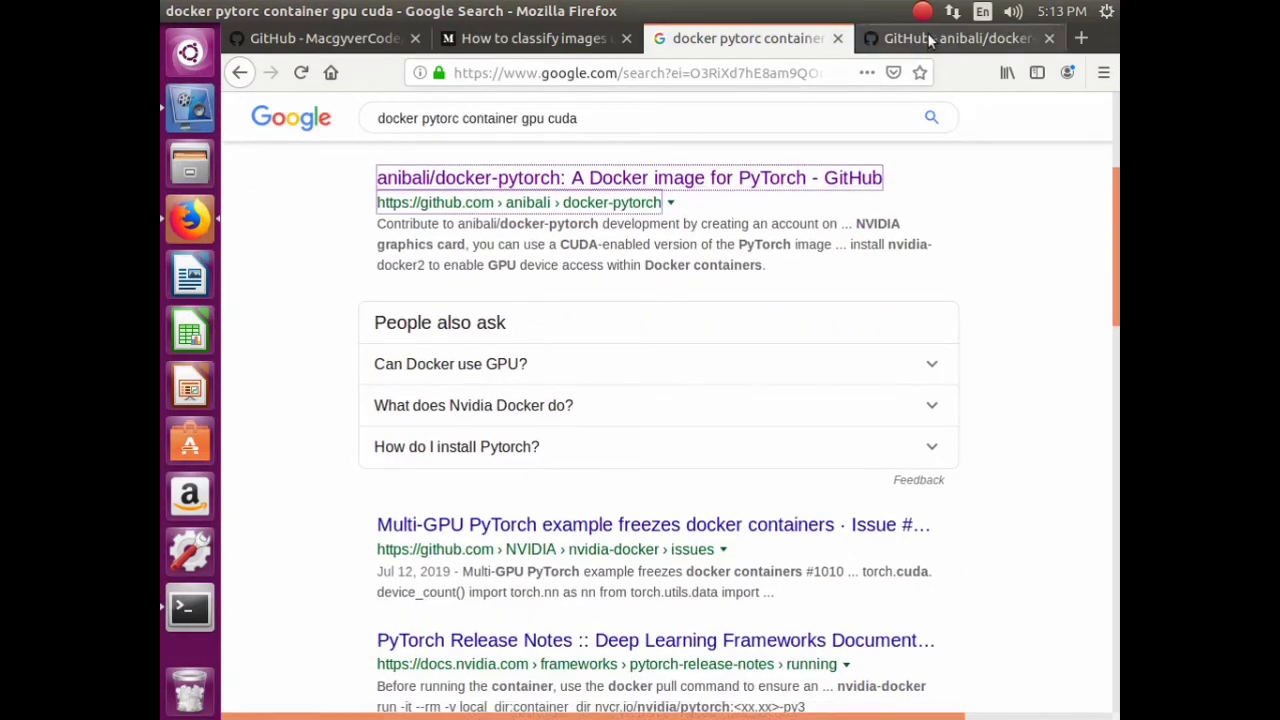
pyautogui.scroll(3, 690, 333)
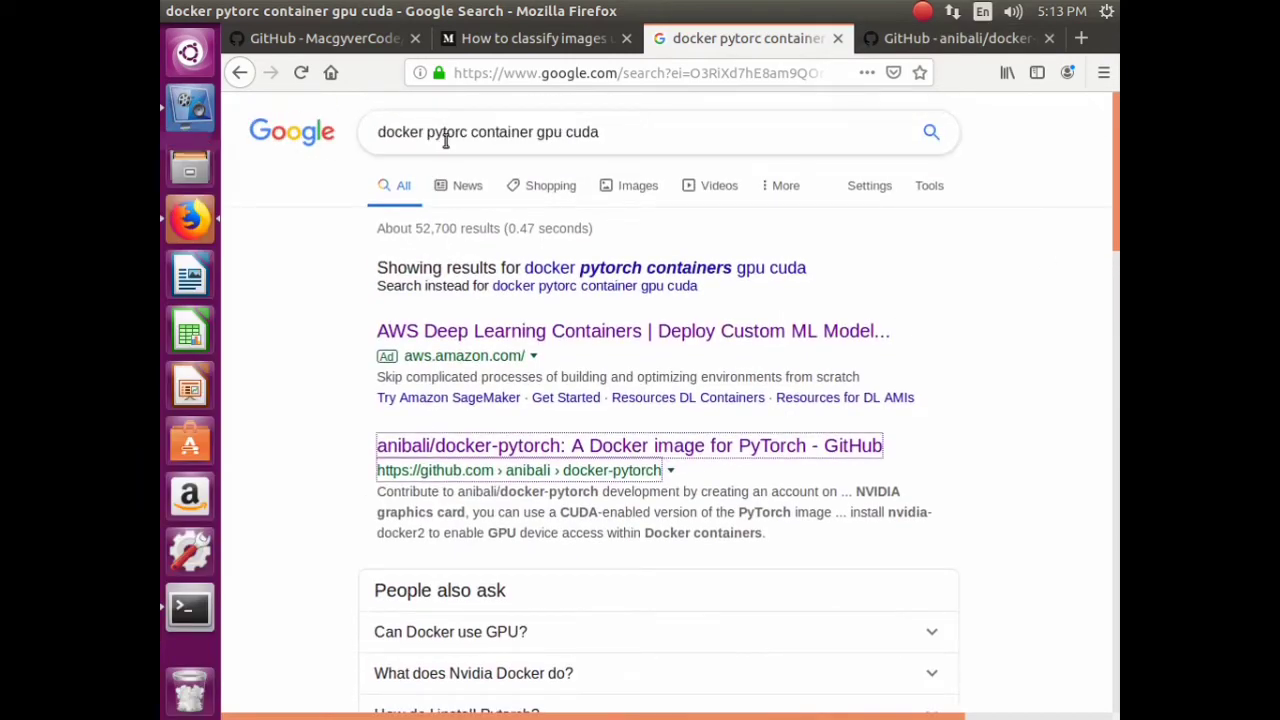
pyautogui.click(1082, 40)
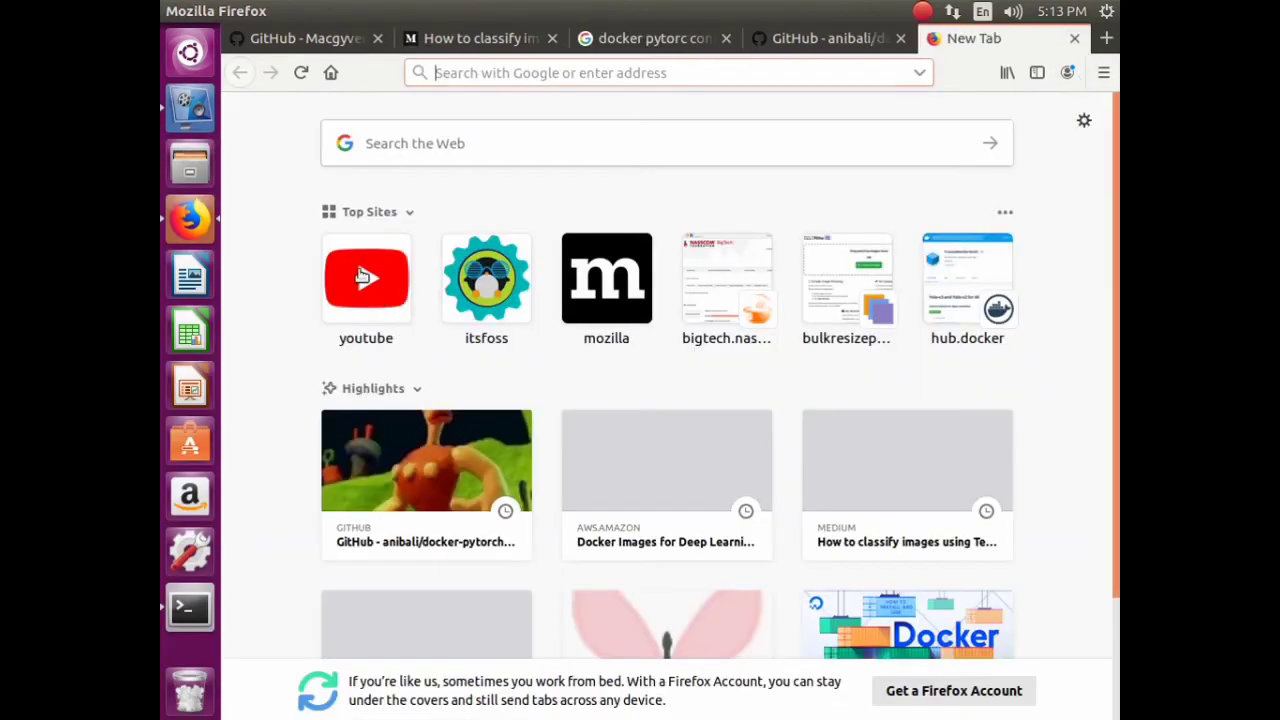
# - Go to YouTube and browse your own channel's uploaded videos
pyautogui.click(410, 320)
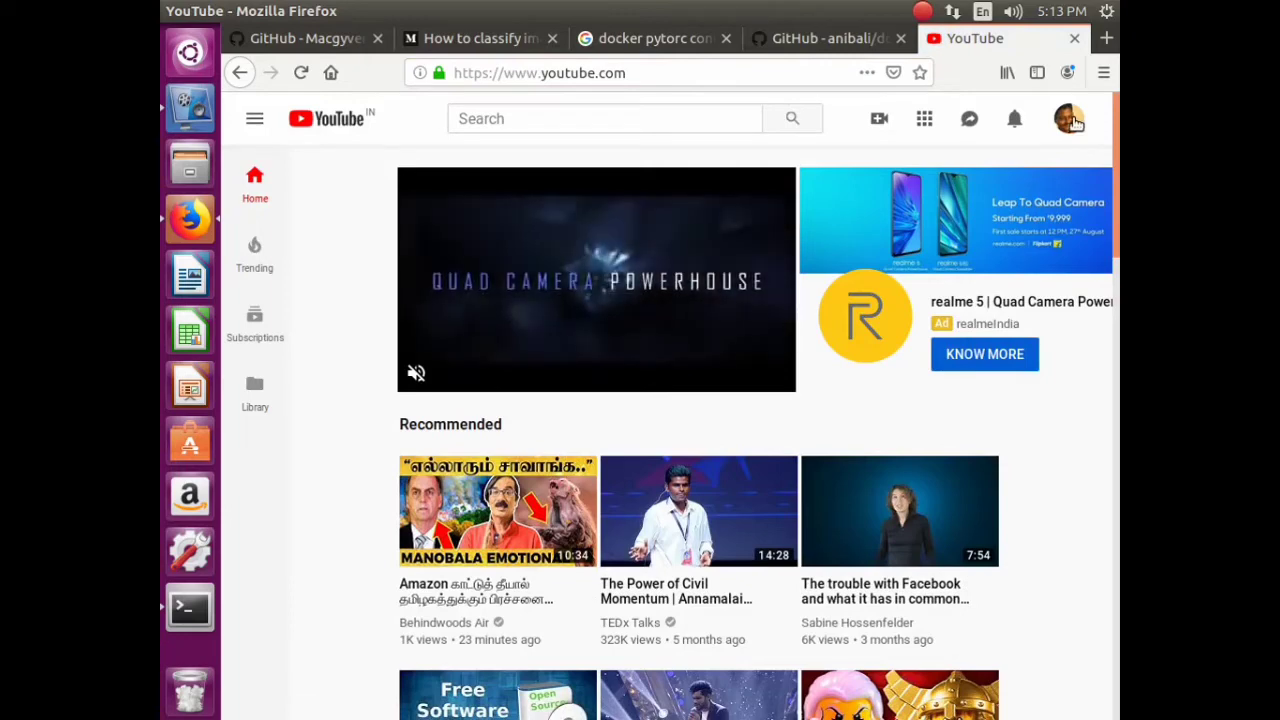
pyautogui.click(1070, 120)
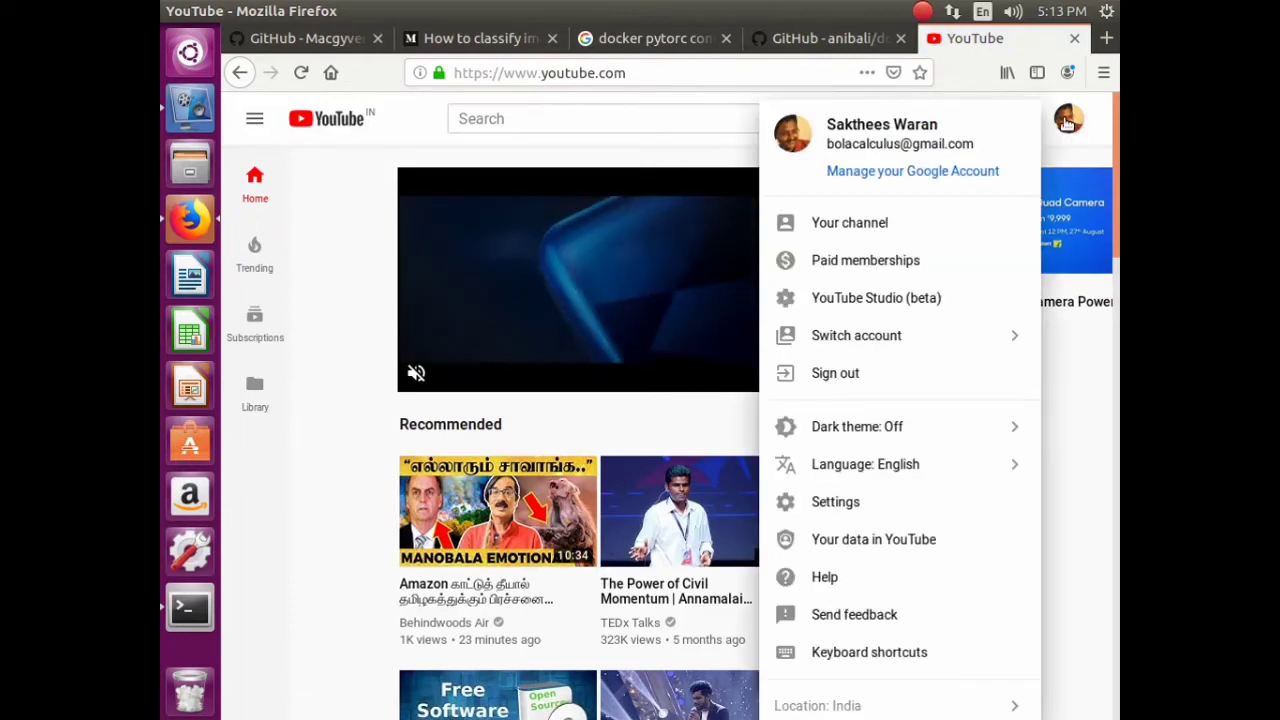
pyautogui.click(890, 228)
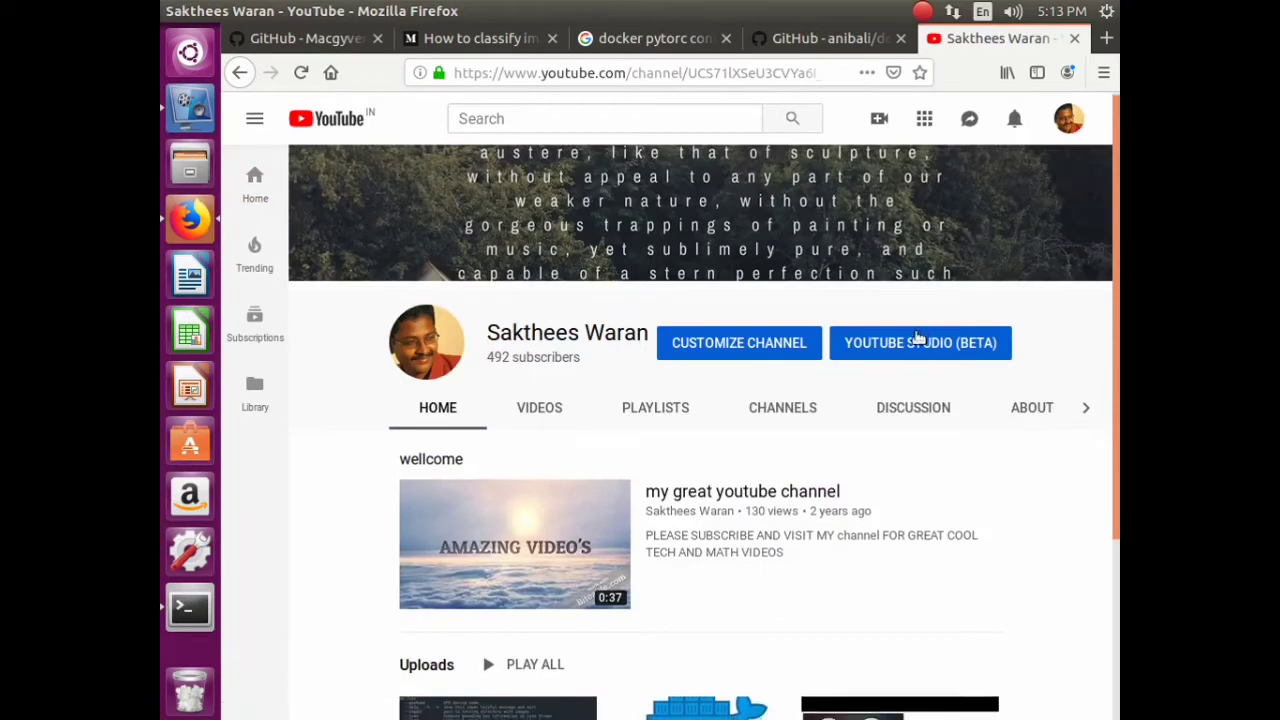
pyautogui.scroll(-3, 568, 237)
pyautogui.click(549, 175)
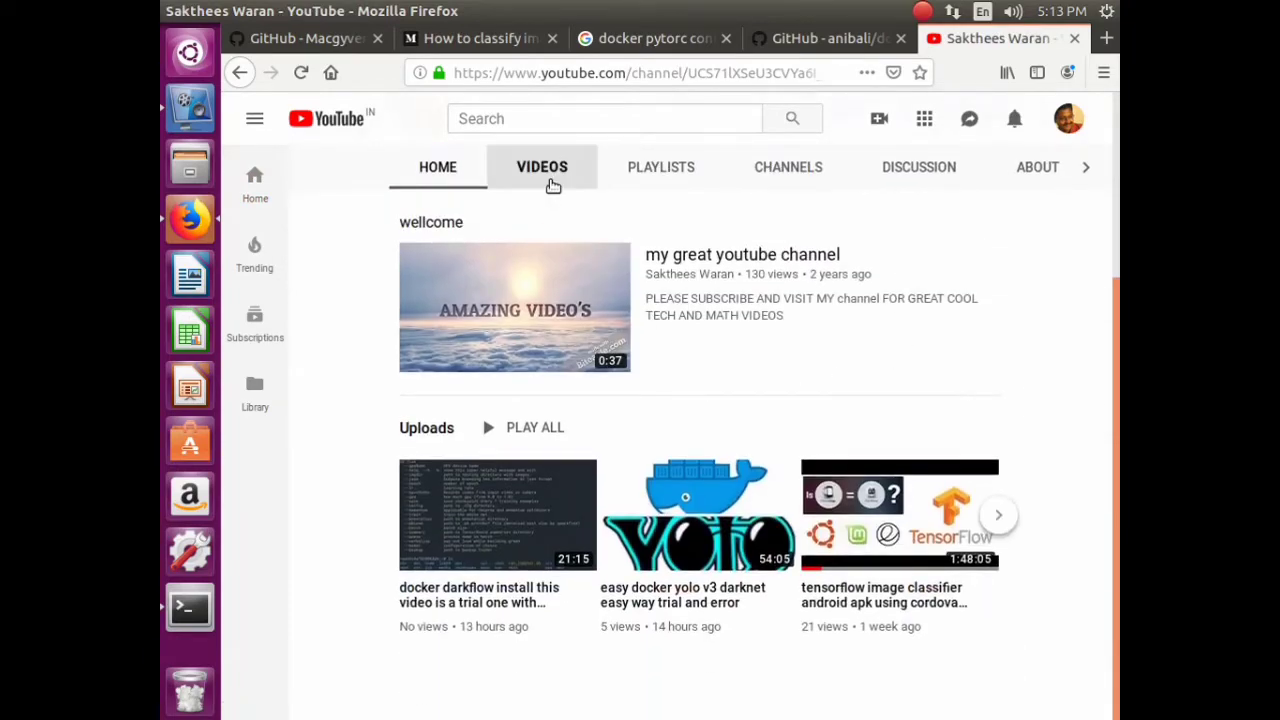
pyautogui.scroll(-15, 731, 390)
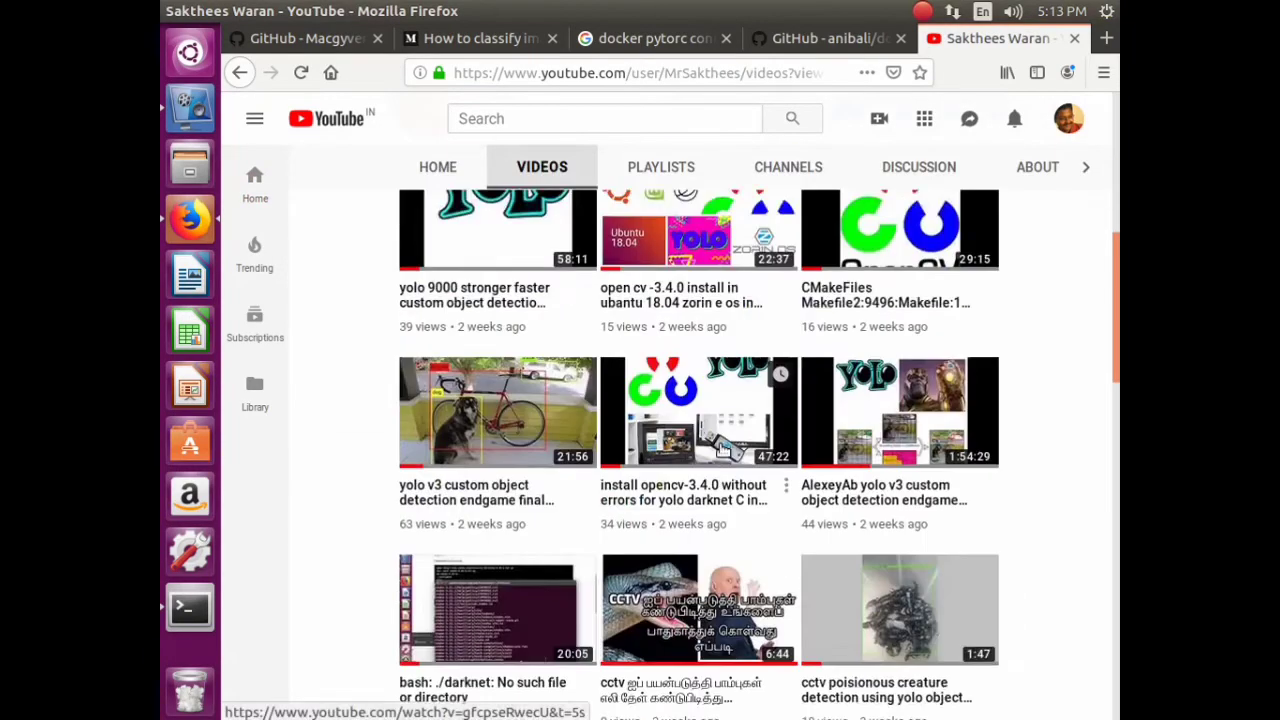
pyautogui.scroll(-15, 723, 461)
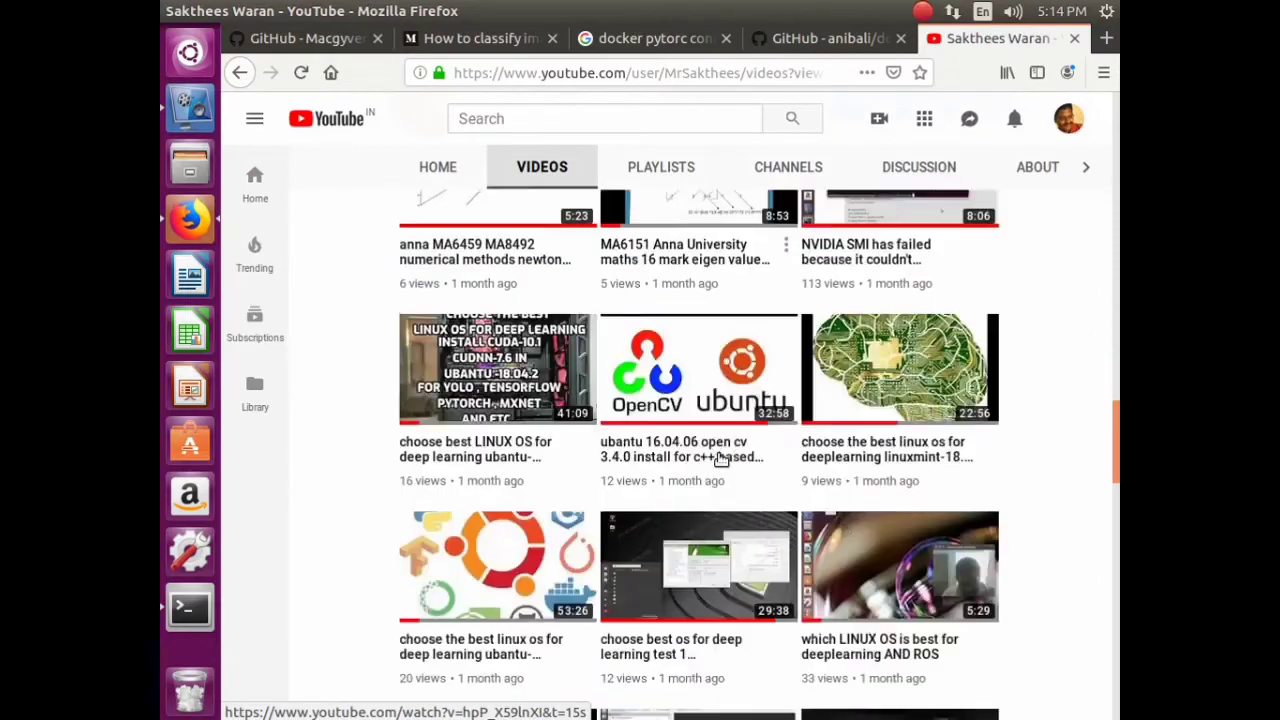
pyautogui.scroll(-10, 720, 450)
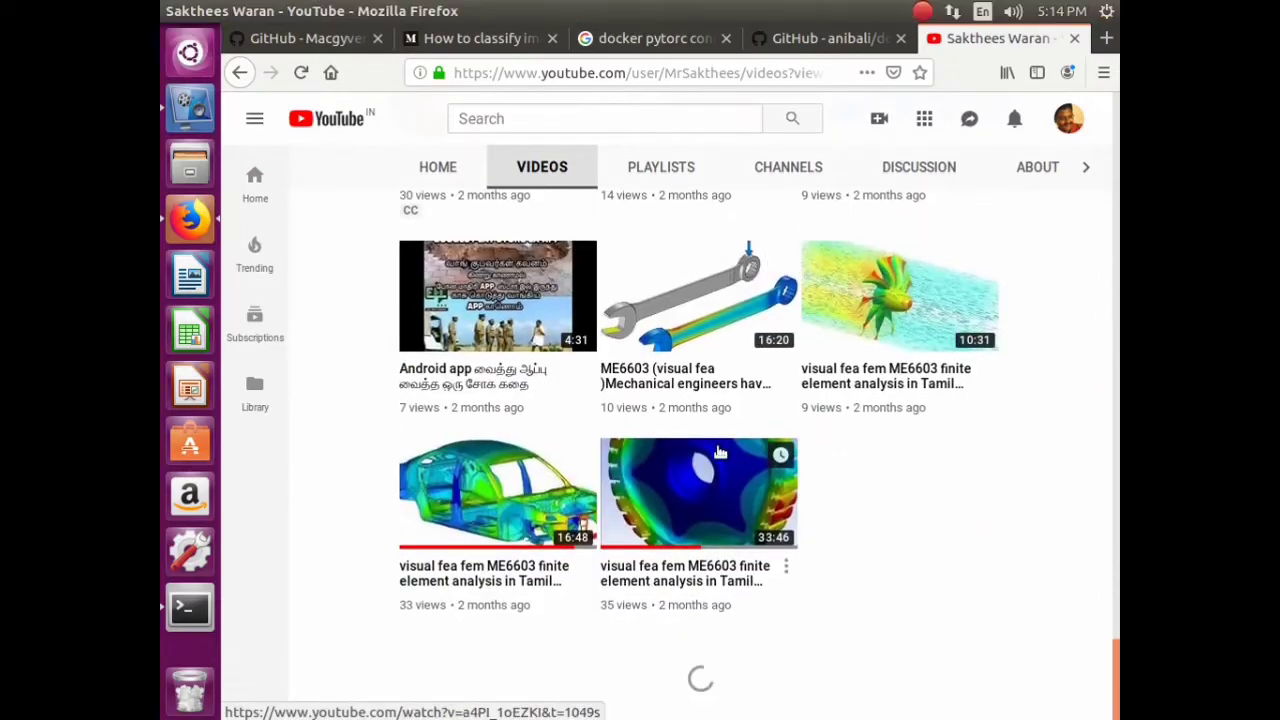
pyautogui.scroll(-10, 725, 438)
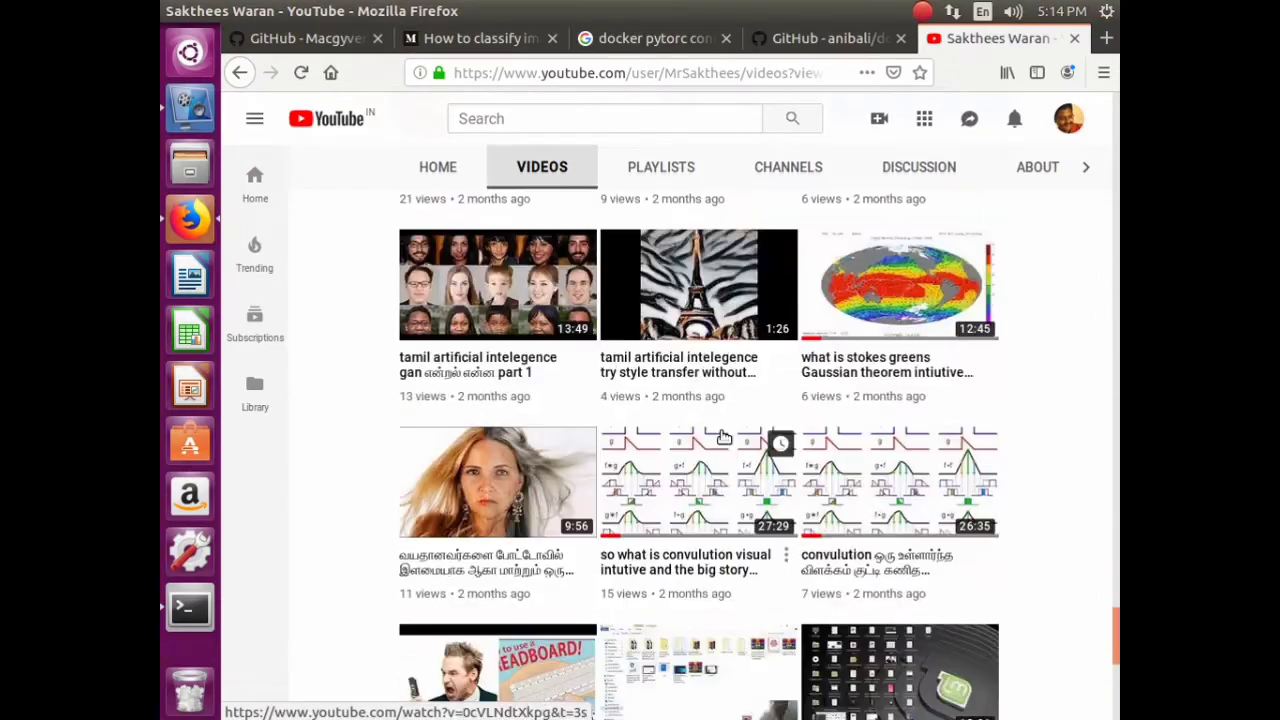
pyautogui.scroll(-10, 731, 436)
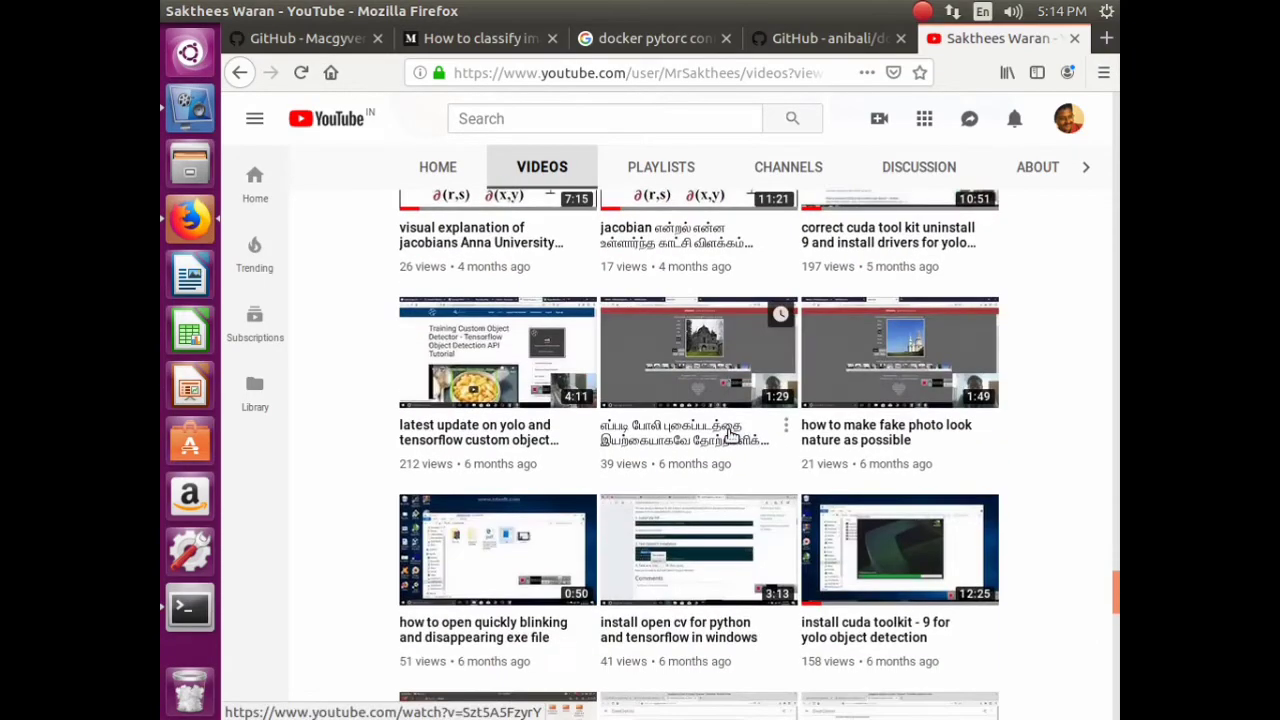
pyautogui.scroll(-10, 731, 436)
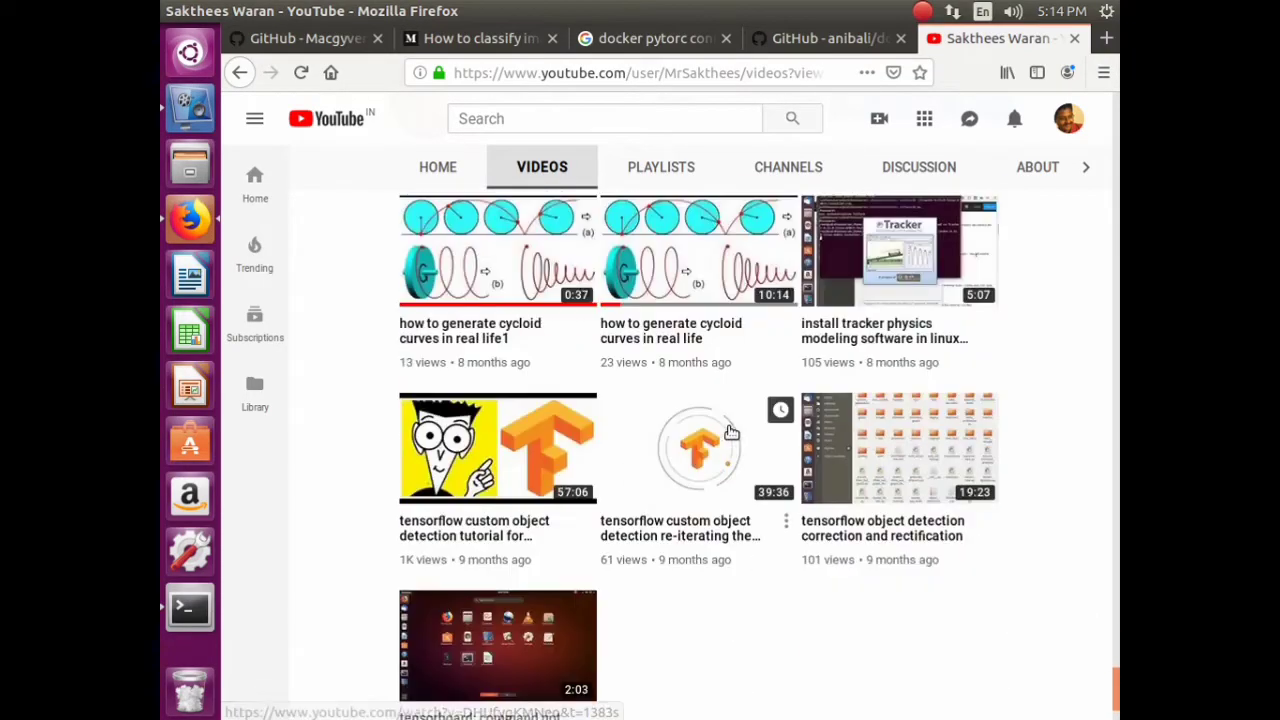
pyautogui.scroll(-3, 742, 432)
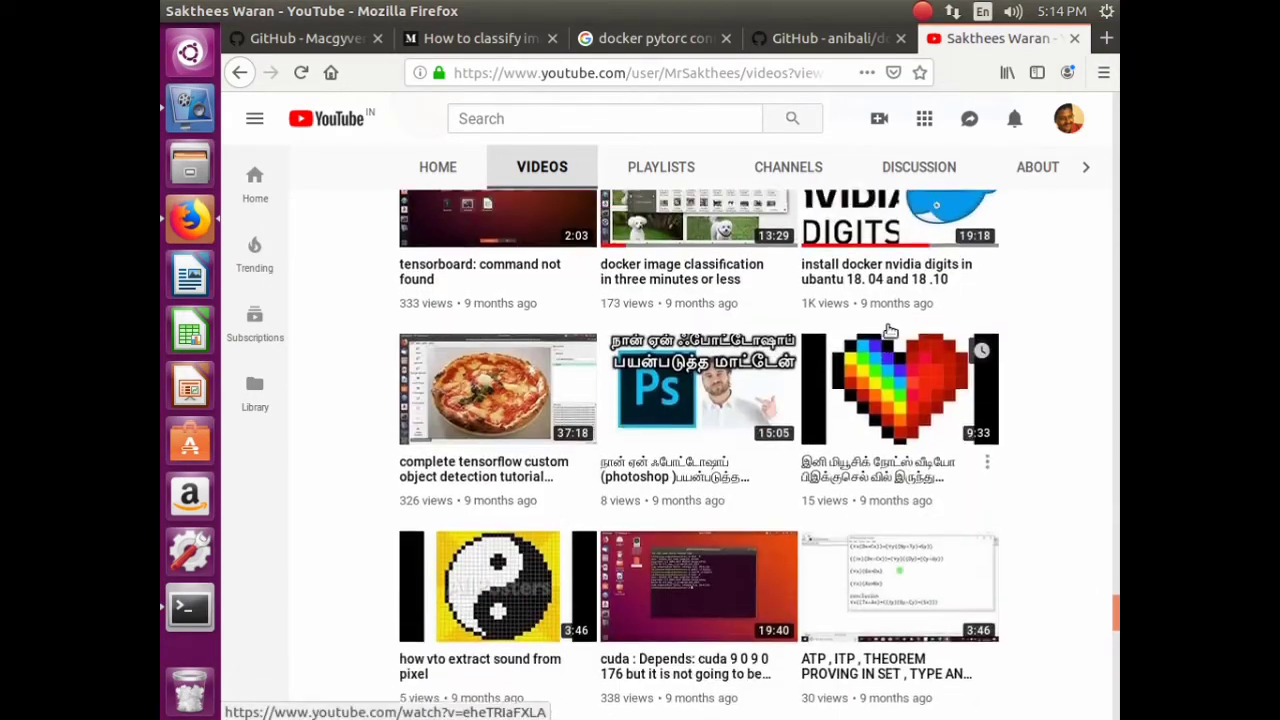
pyautogui.scroll(3, 800, 410)
# - Open the install docker nvidia digits video, pause it, read its full description, then close the tab
pyautogui.click(885, 355)
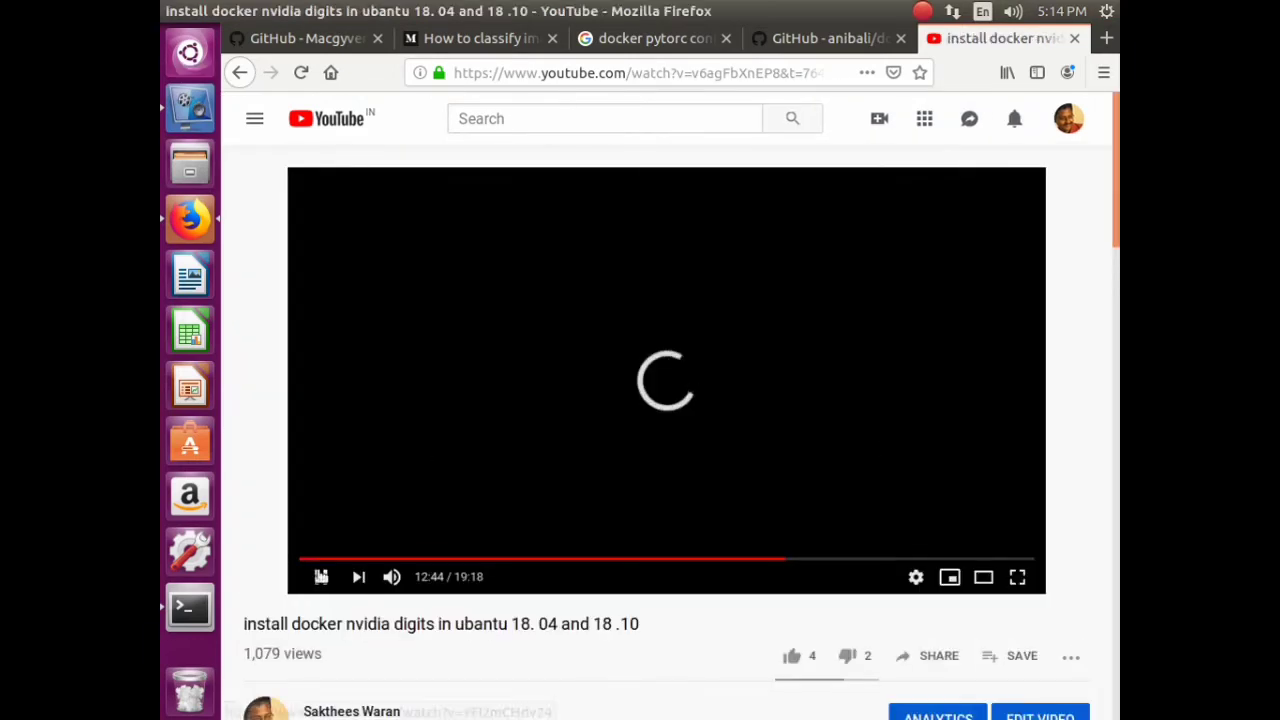
pyautogui.click(320, 577)
pyautogui.scroll(-5, 440, 560)
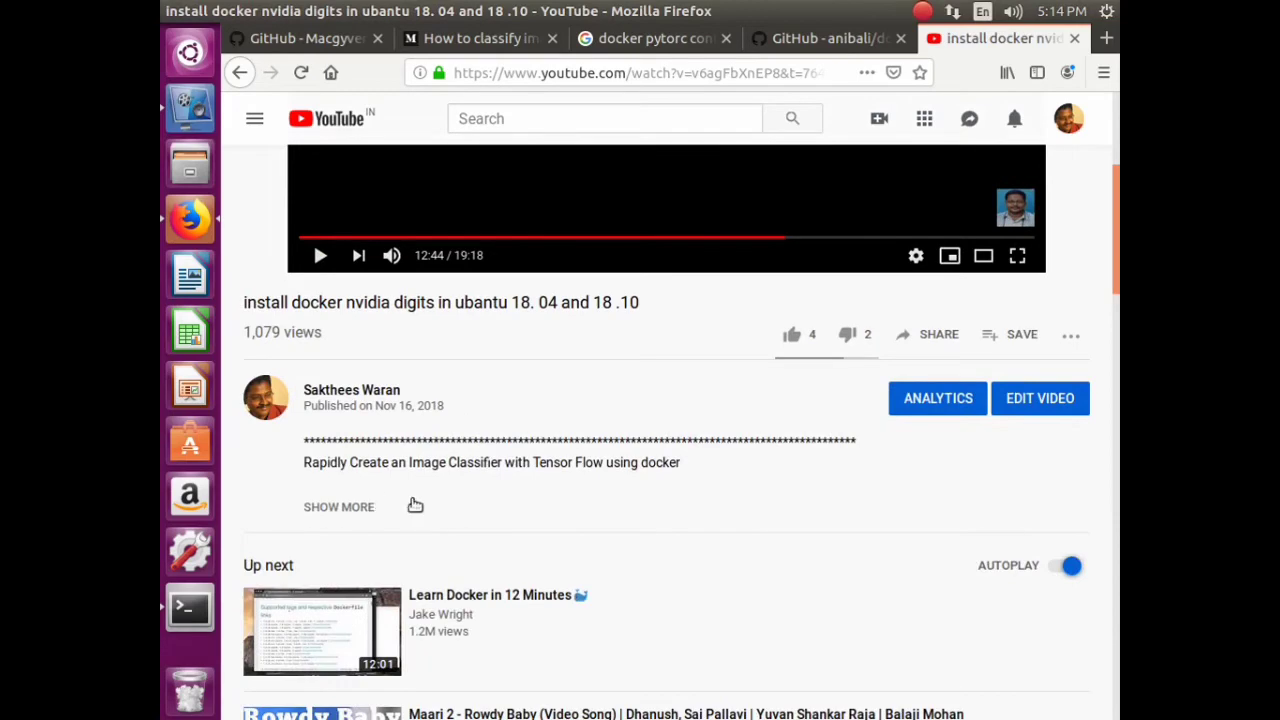
pyautogui.click(415, 505)
pyautogui.scroll(-6, 521, 490)
pyautogui.scroll(4, 480, 350)
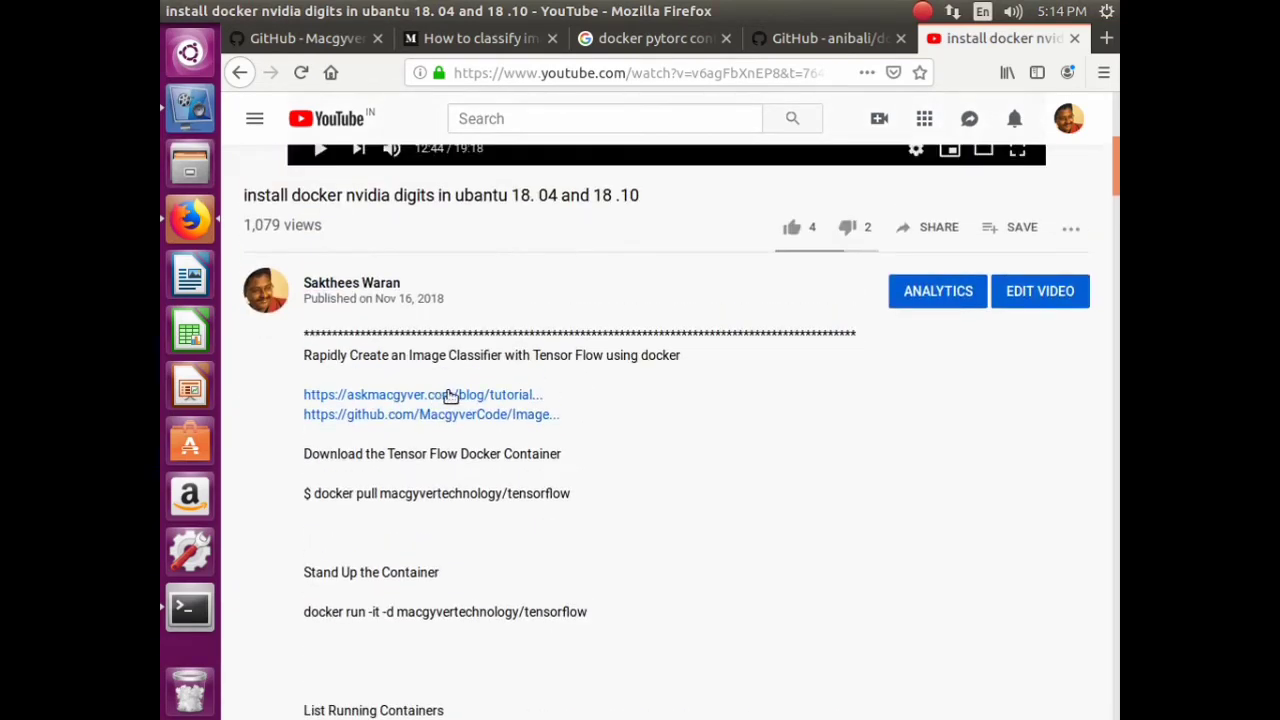
pyautogui.scroll(-9, 495, 437)
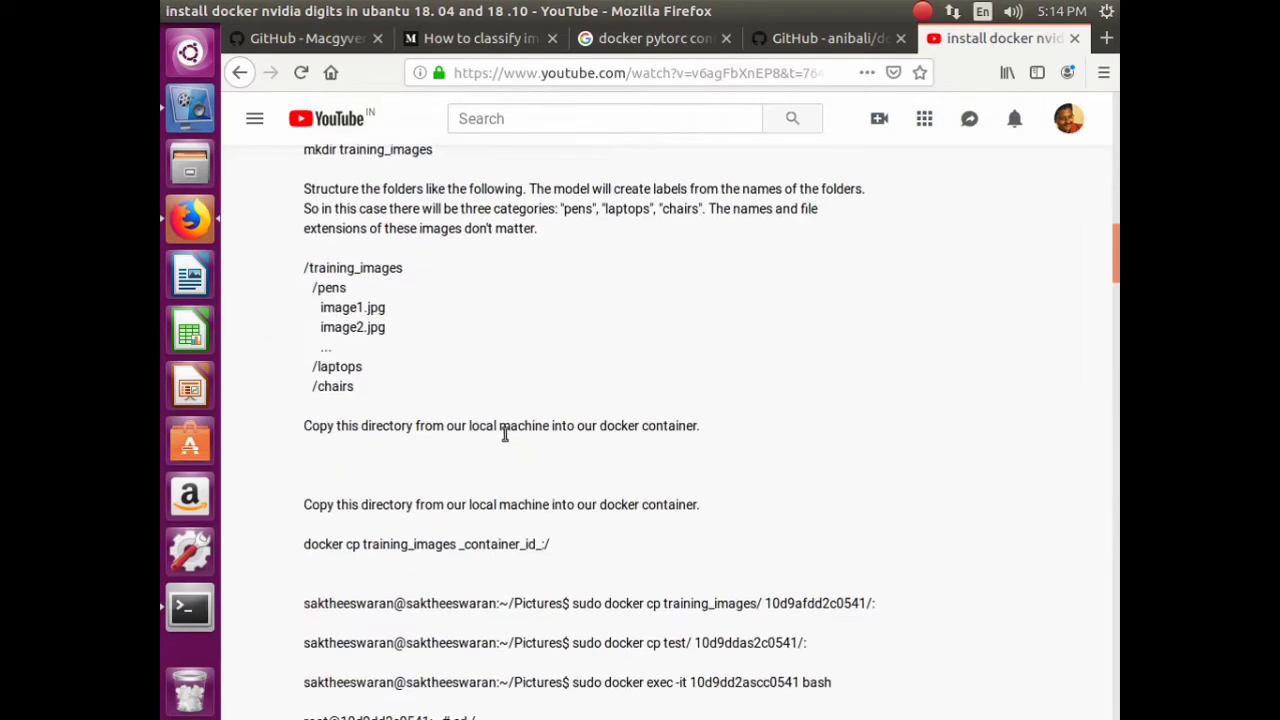
pyautogui.scroll(-10, 505, 437)
pyautogui.scroll(5, 571, 468)
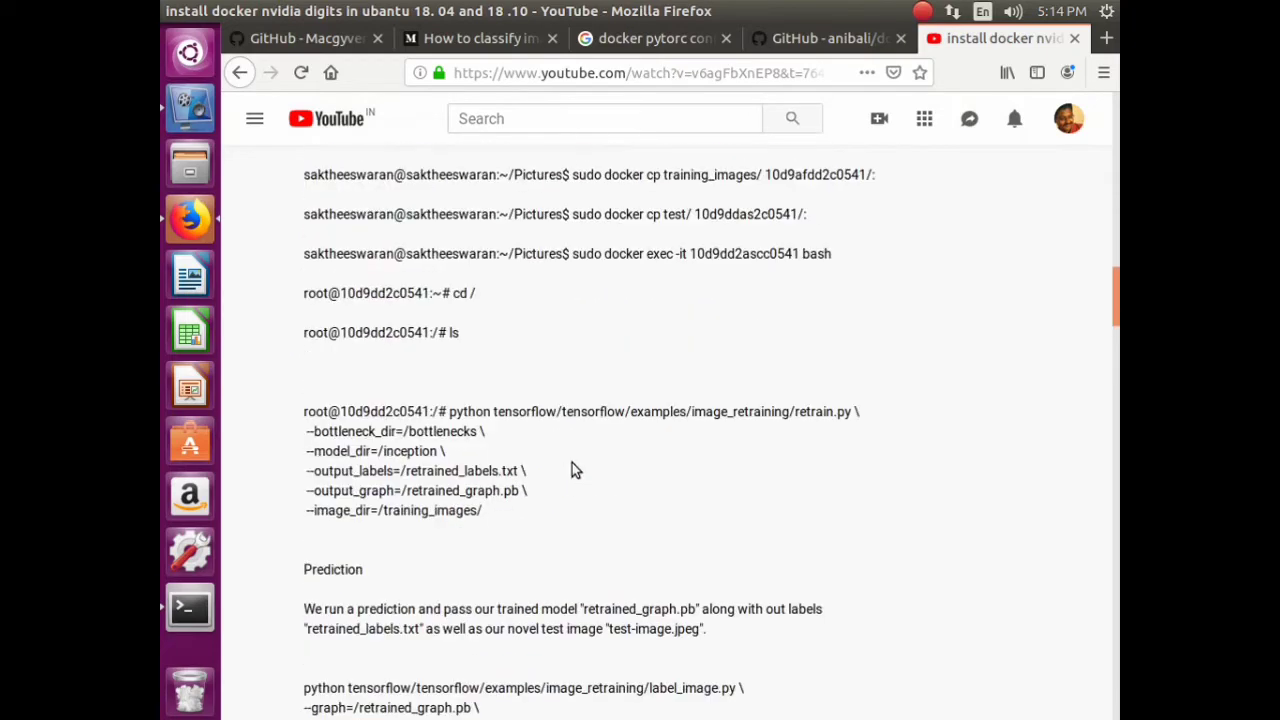
pyautogui.scroll(15, 575, 455)
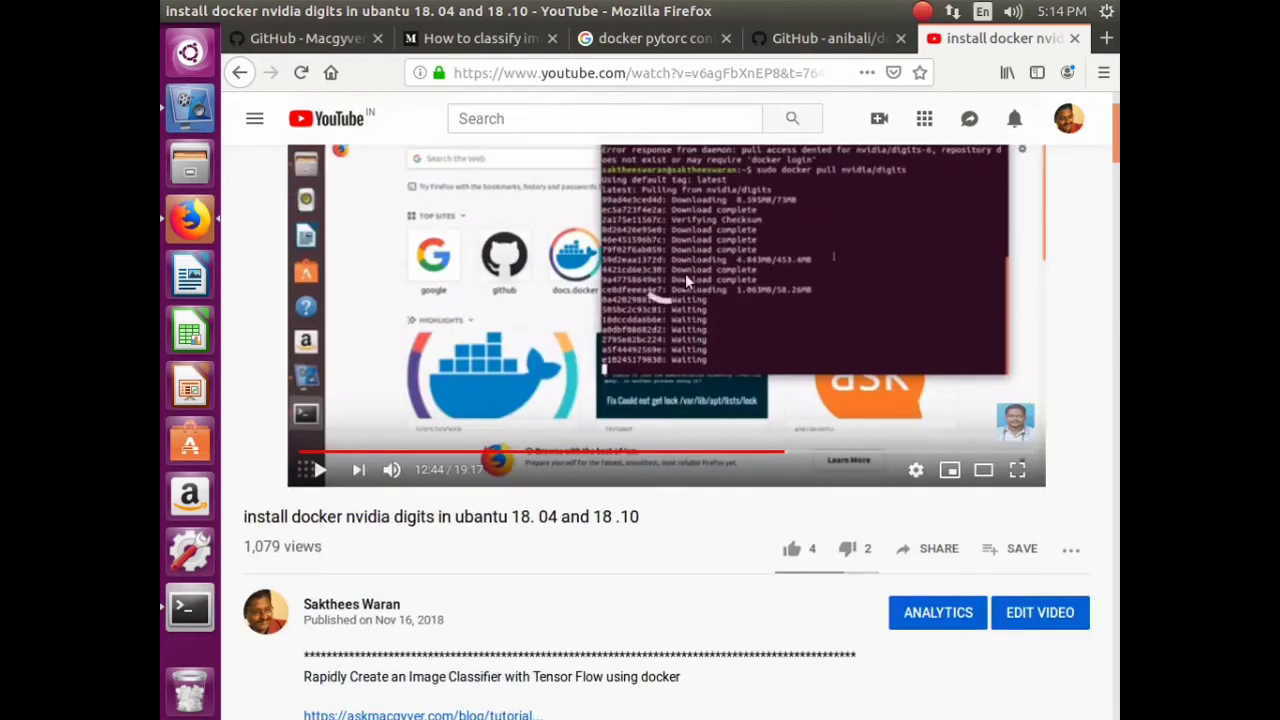
pyautogui.click(1076, 40)
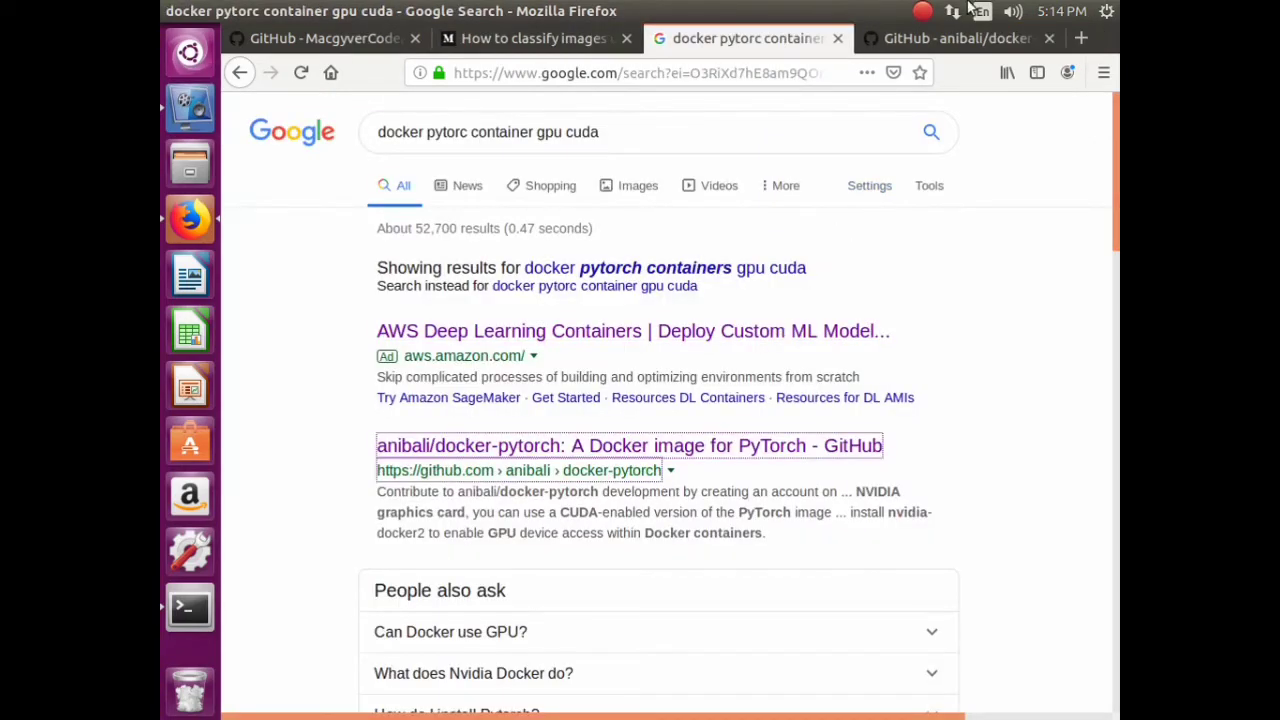
# - Switch to the anibali/docker-pytorch GitHub page and find its Prebuilt images section
pyautogui.click(949, 40)
pyautogui.scroll(-8, 537, 274)
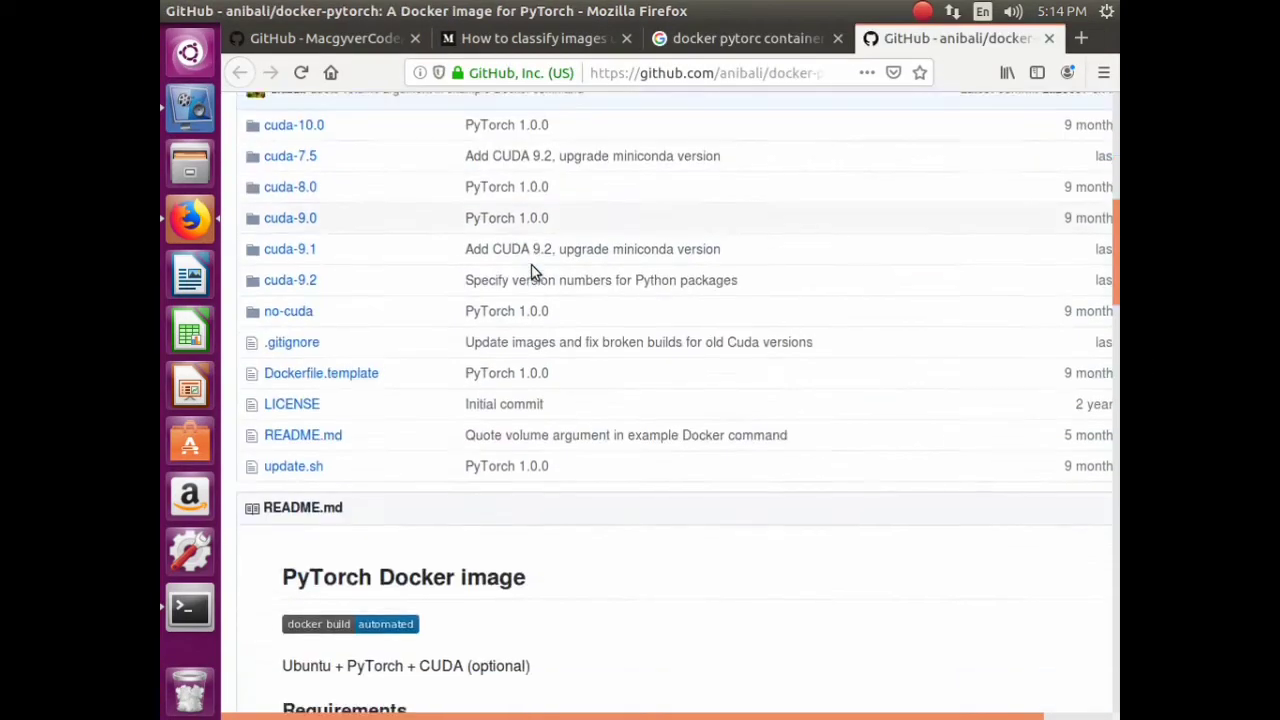
pyautogui.scroll(4, 540, 265)
pyautogui.scroll(1, 544, 274)
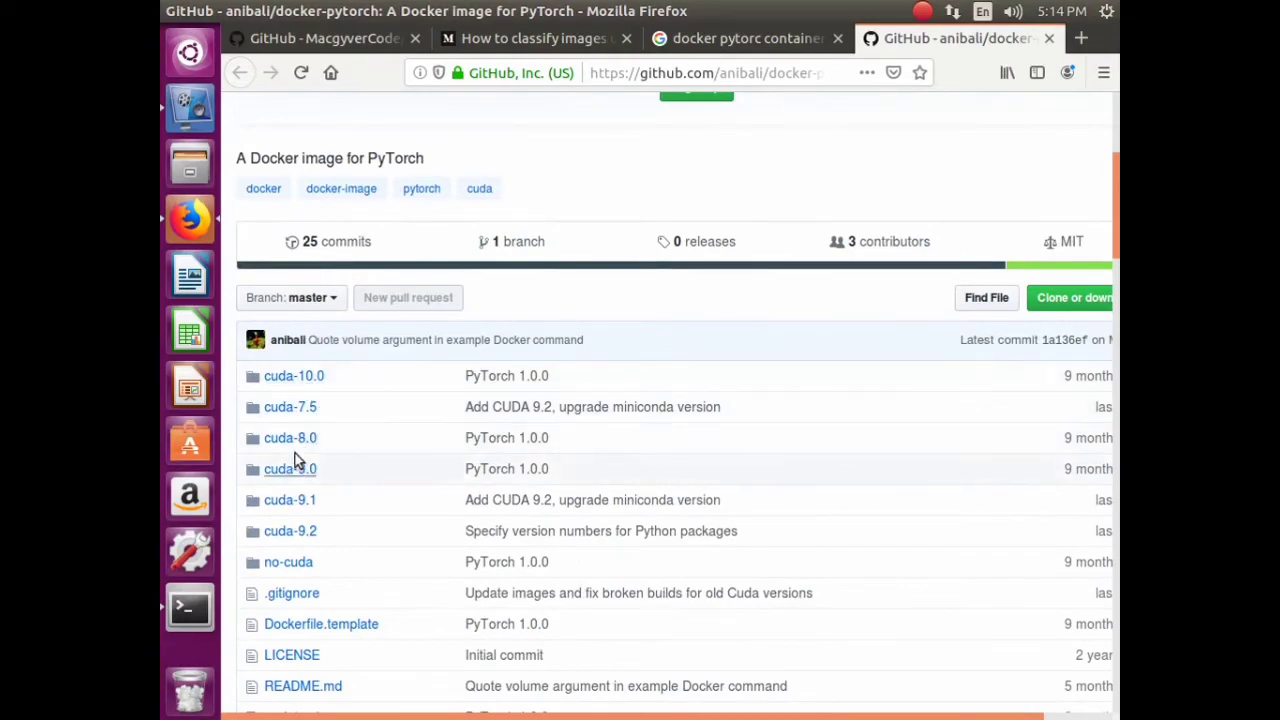
pyautogui.scroll(4, 385, 460)
pyautogui.scroll(-15, 389, 455)
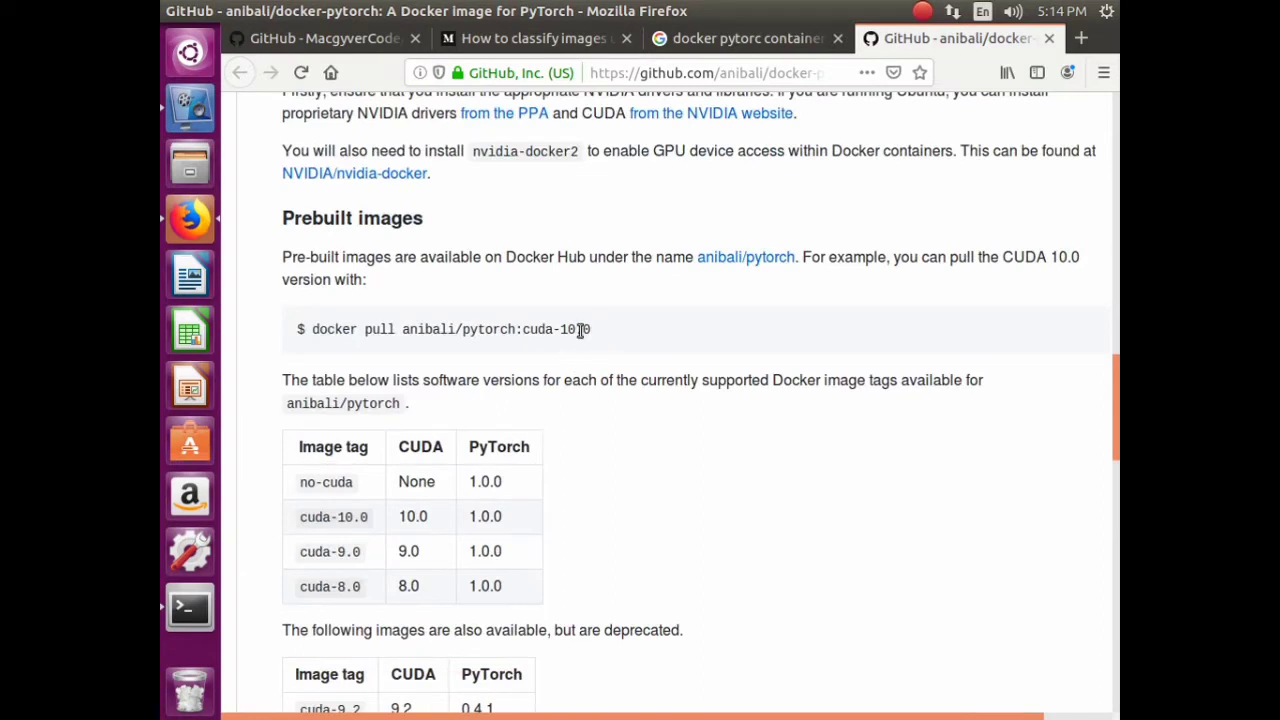
# - Copy the docker pull anibali/pytorch:cuda-10.0 command
pyautogui.moveTo(580, 330); pyautogui.dragTo(322, 333)
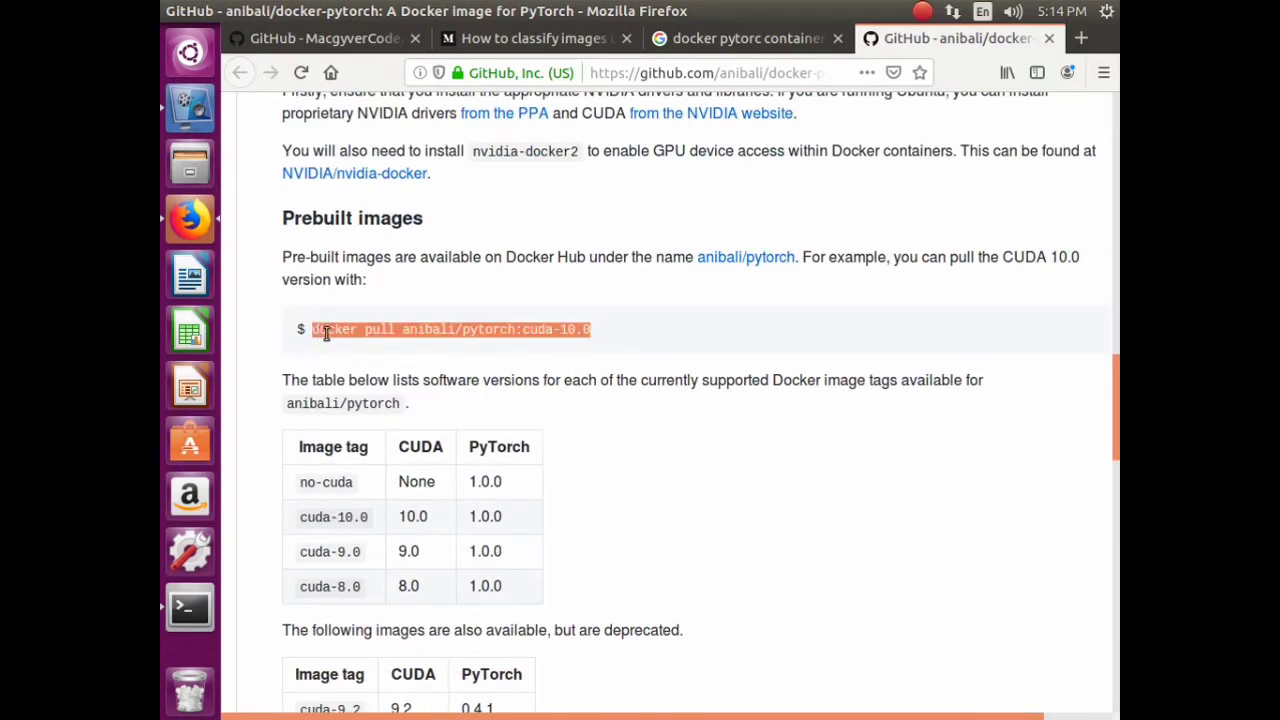
pyautogui.rightClick(357, 341)
pyautogui.click(403, 353)
pyautogui.moveTo(594, 332); pyautogui.dragTo(320, 333)
pyautogui.rightClick(340, 330)
pyautogui.click(372, 340)
# - Bring Terminal forward to check the danjarvis/tensorflow-android pull progress
pyautogui.click(190, 608)
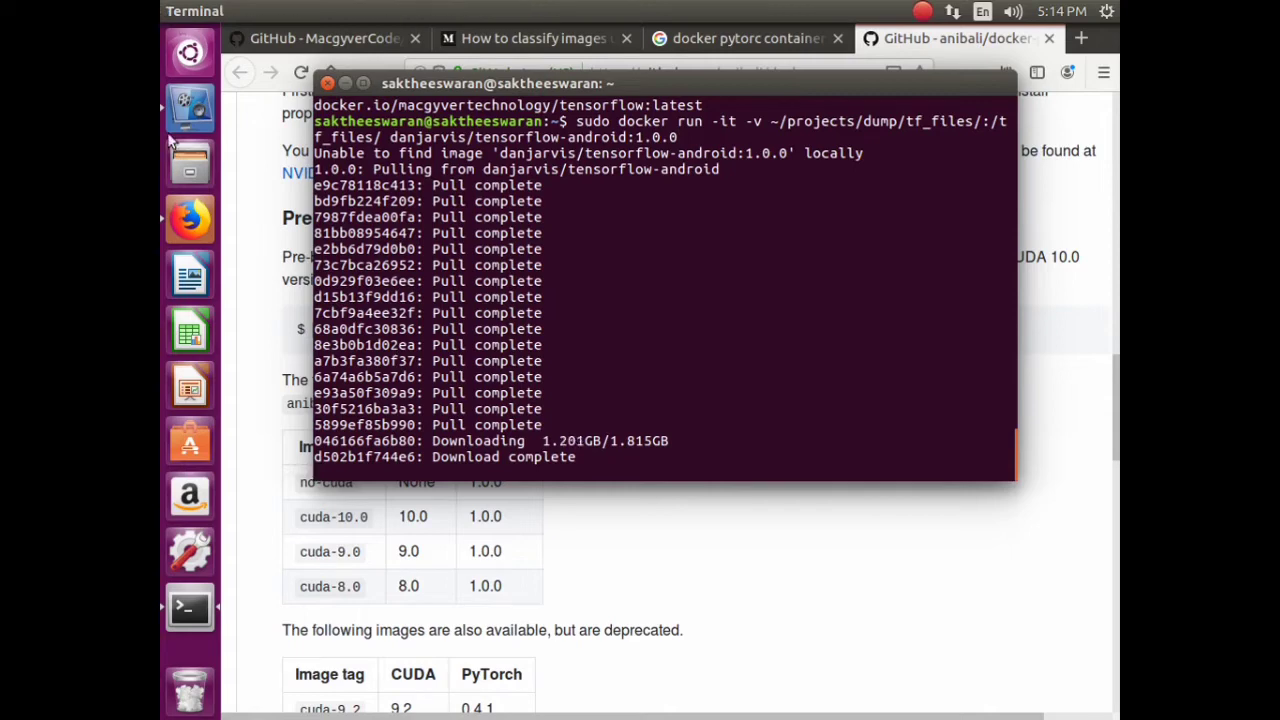
pyautogui.click(188, 104)
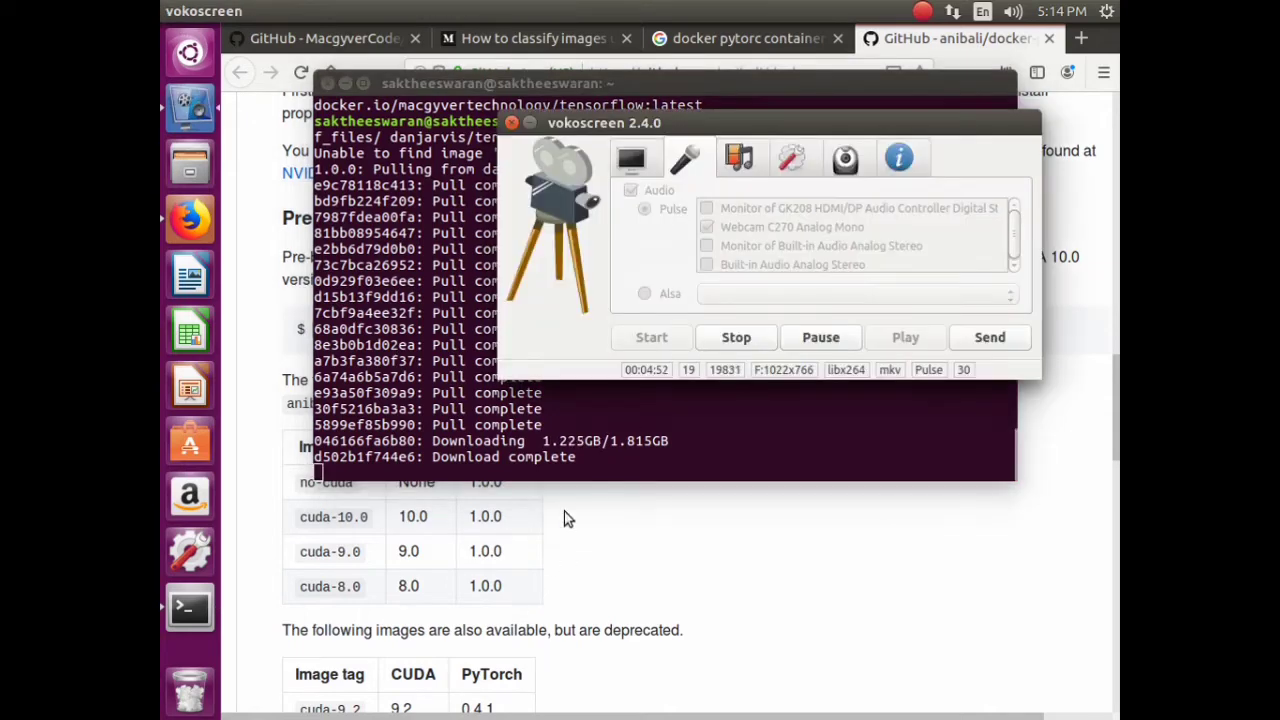
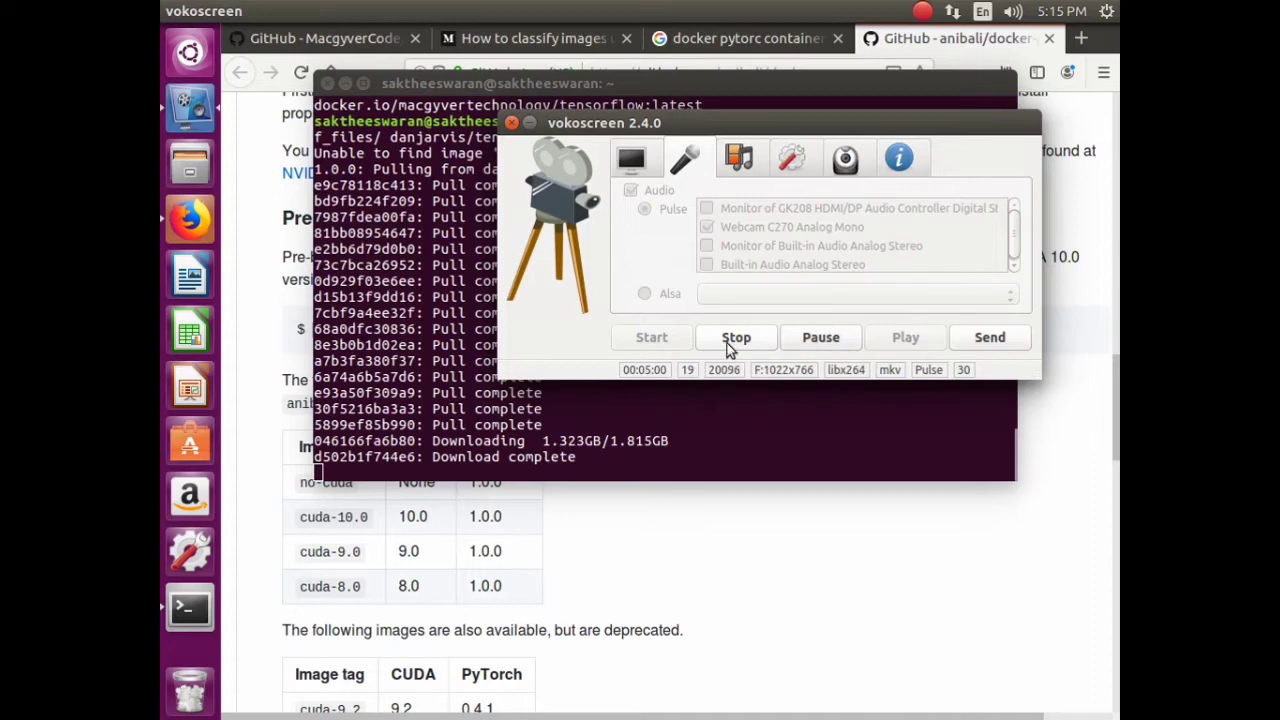
# - Rerun 'sudo docker images' in the terminal to list the local Docker images
pyautogui.click(731, 341)
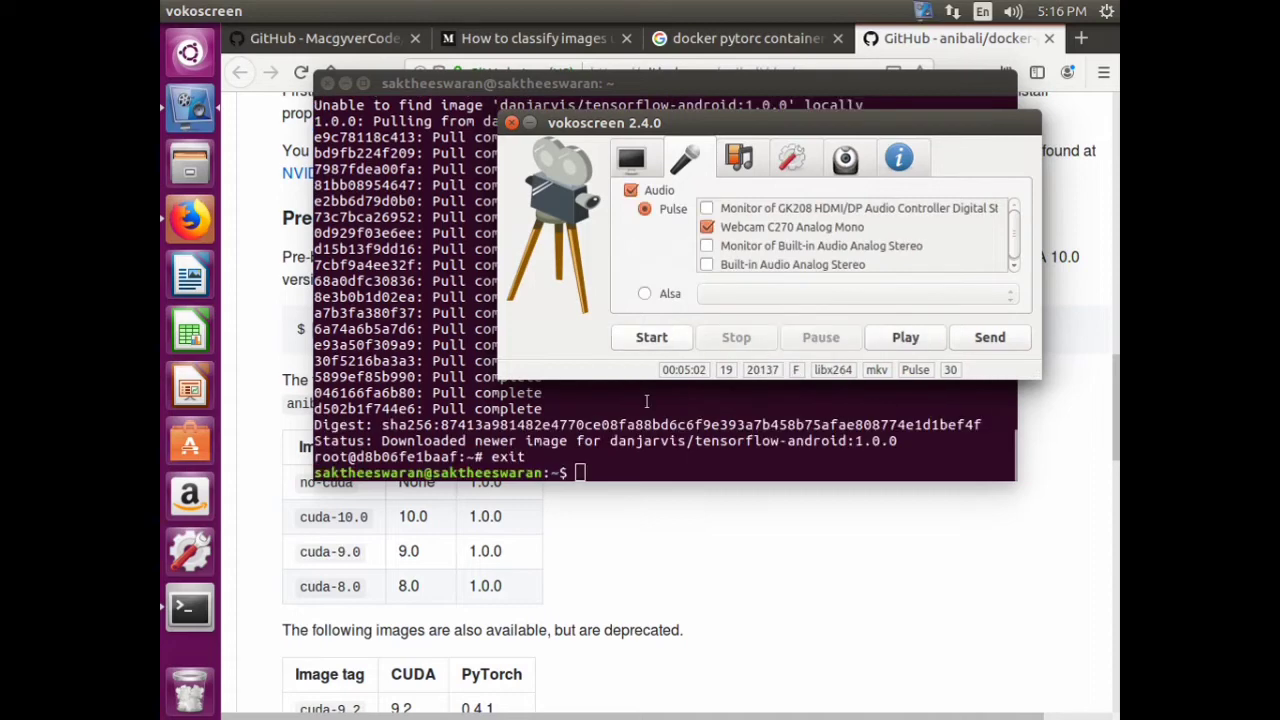
pyautogui.hotkey('ctrl', 'shift', 'F10')
pyautogui.click(586, 425)
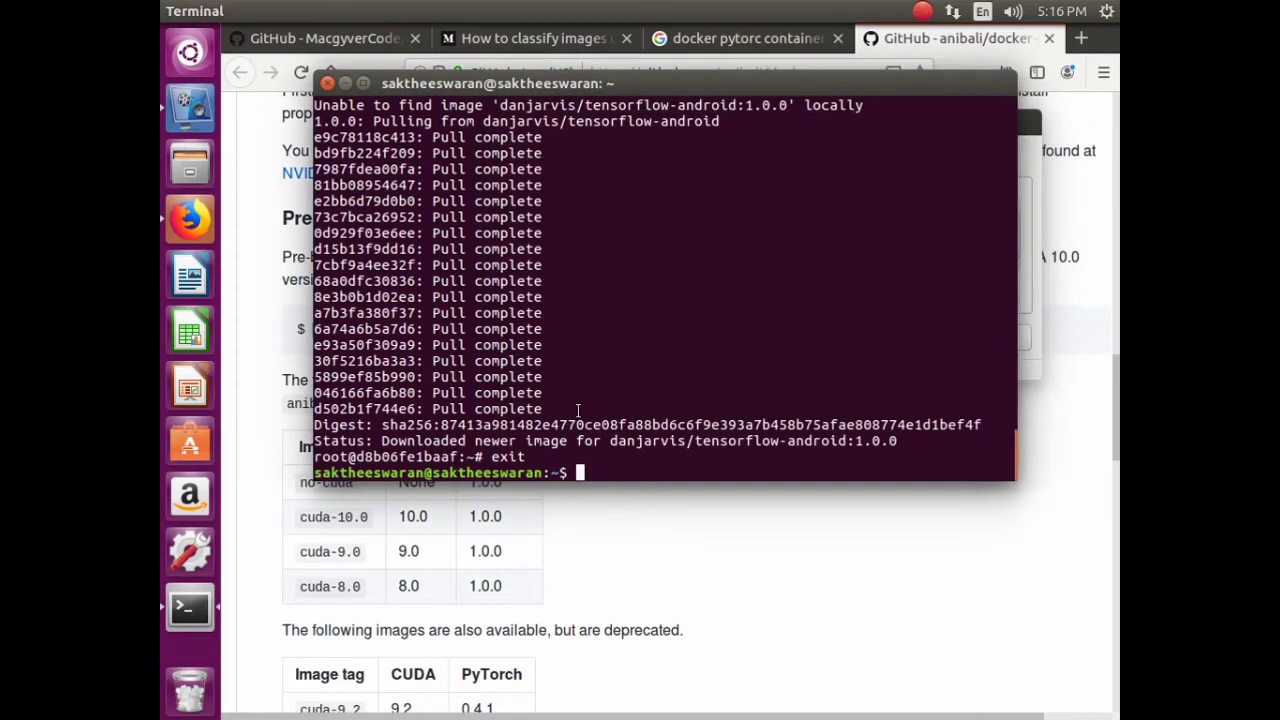
pyautogui.press('Up')
pyautogui.press('Up')
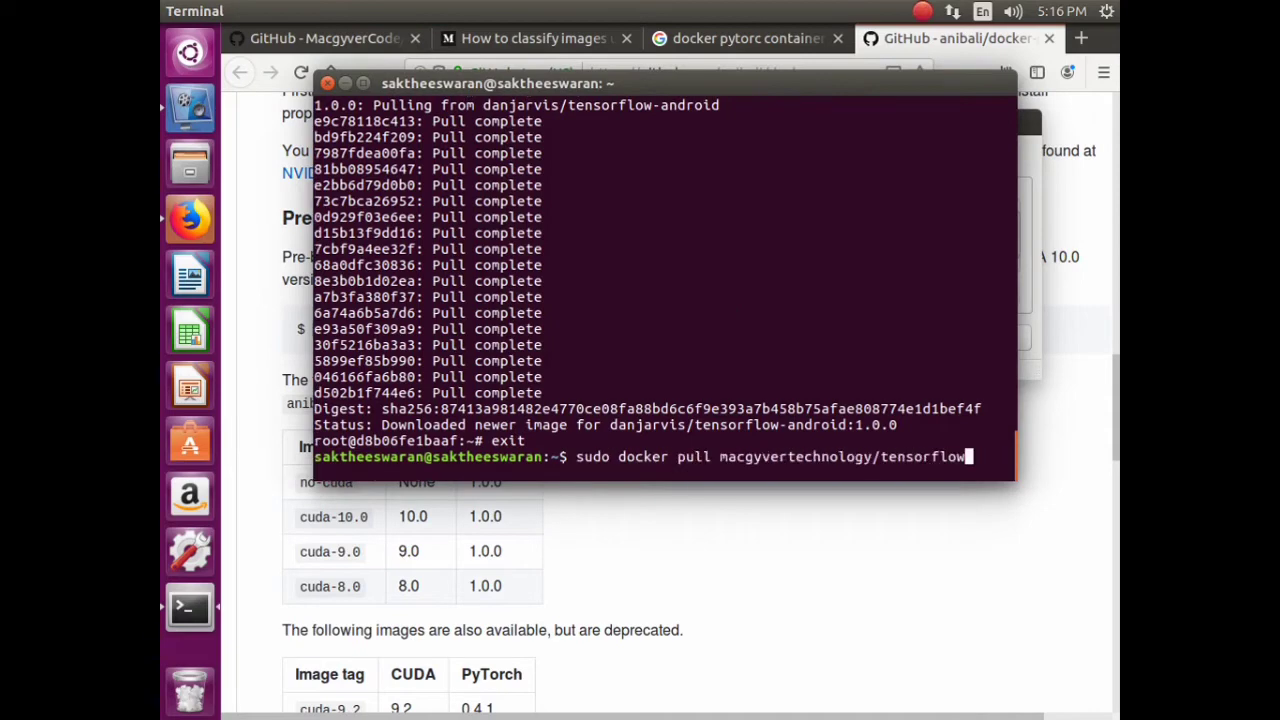
pyautogui.press('Up')
pyautogui.press('Return')
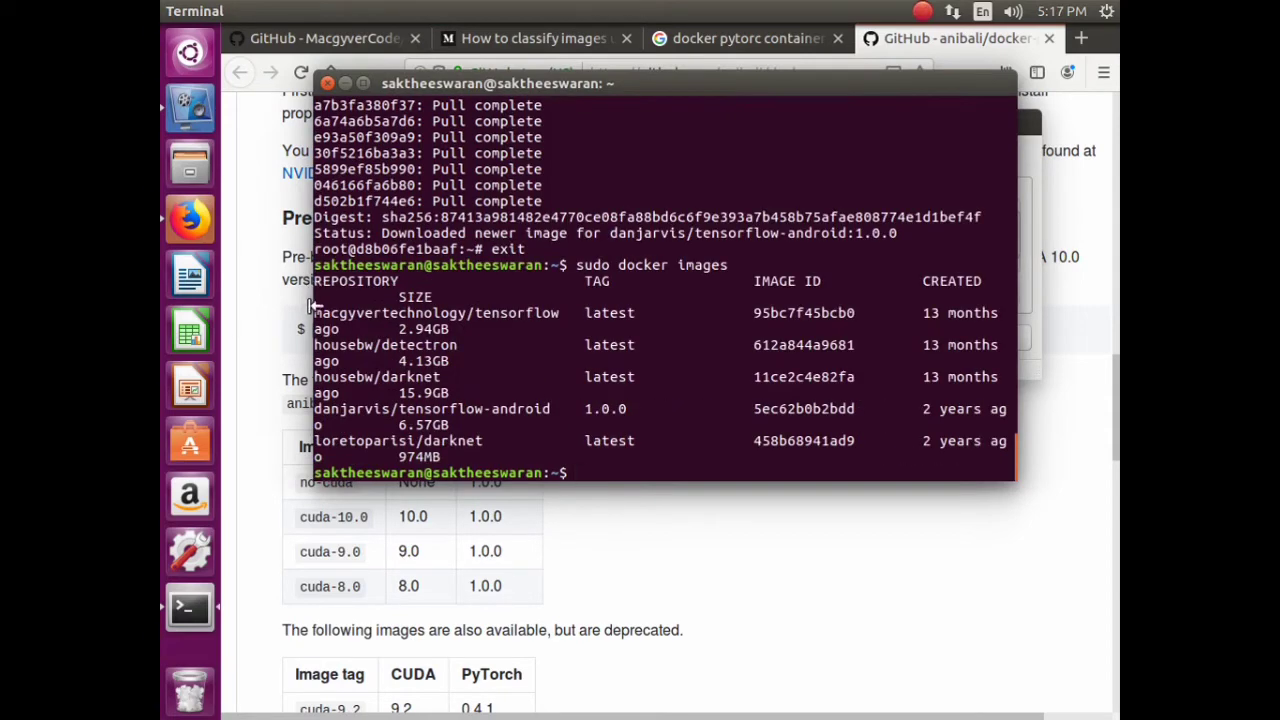
# - Widen the terminal and highlight the tensorflow, darknet and tensorflow-android image rows
pyautogui.moveTo(312, 314); pyautogui.dragTo(764, 324)
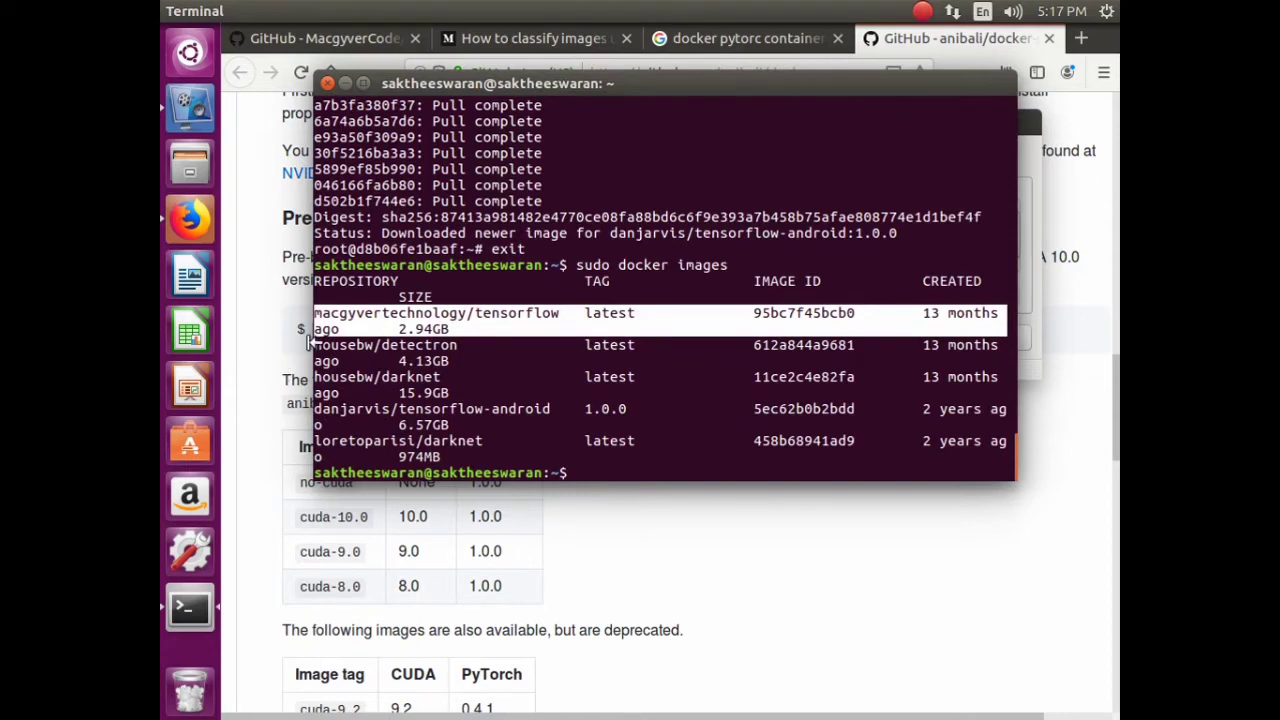
pyautogui.moveTo(309, 340); pyautogui.dragTo(995, 362)
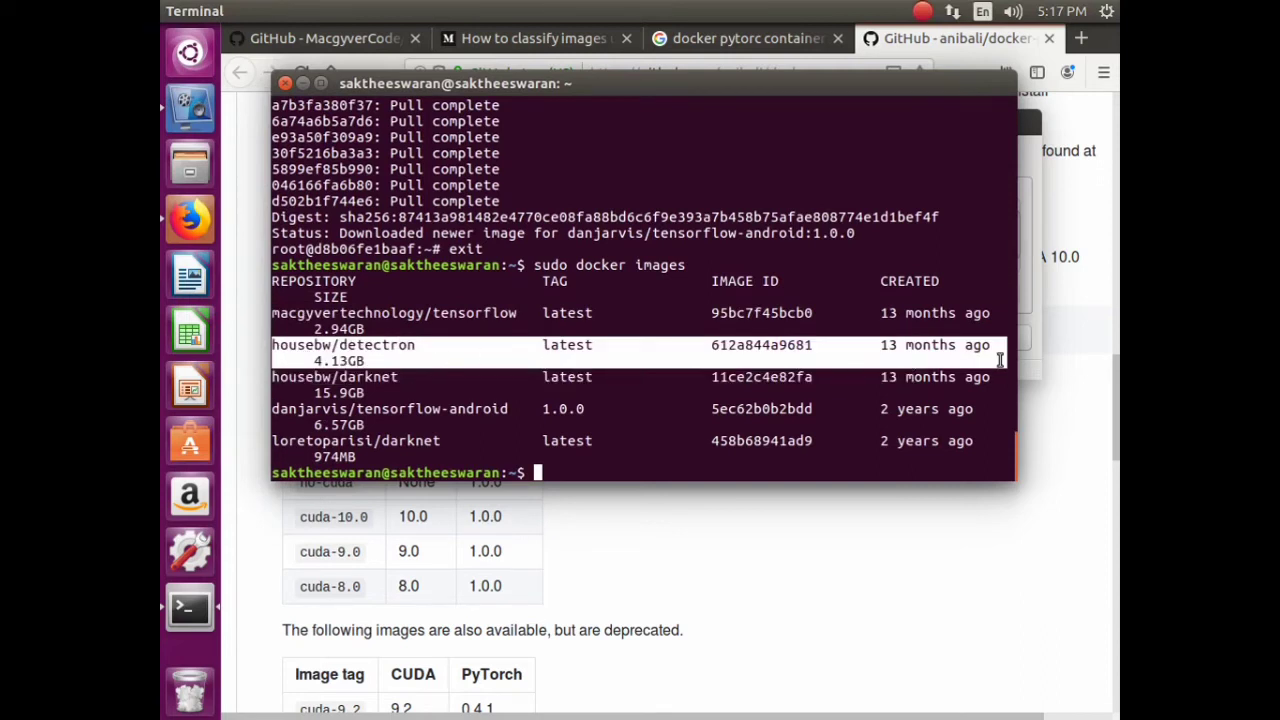
pyautogui.click(345, 384)
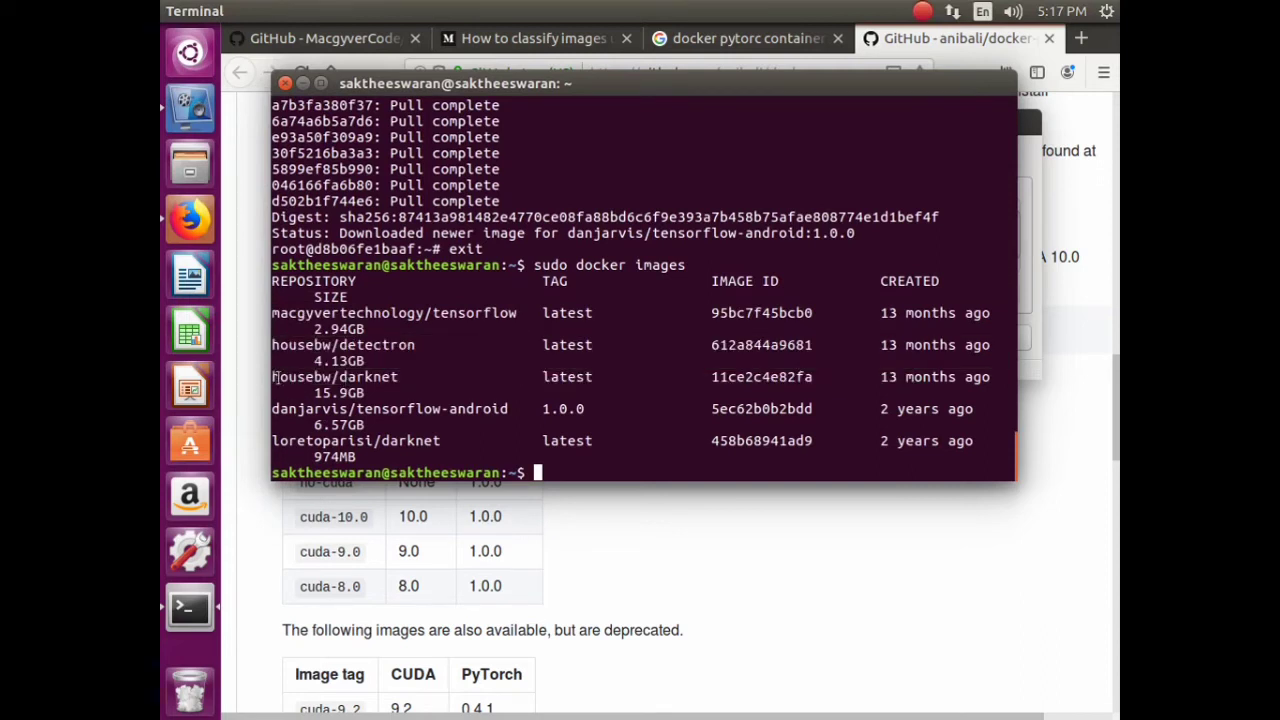
pyautogui.moveTo(274, 377); pyautogui.dragTo(474, 395)
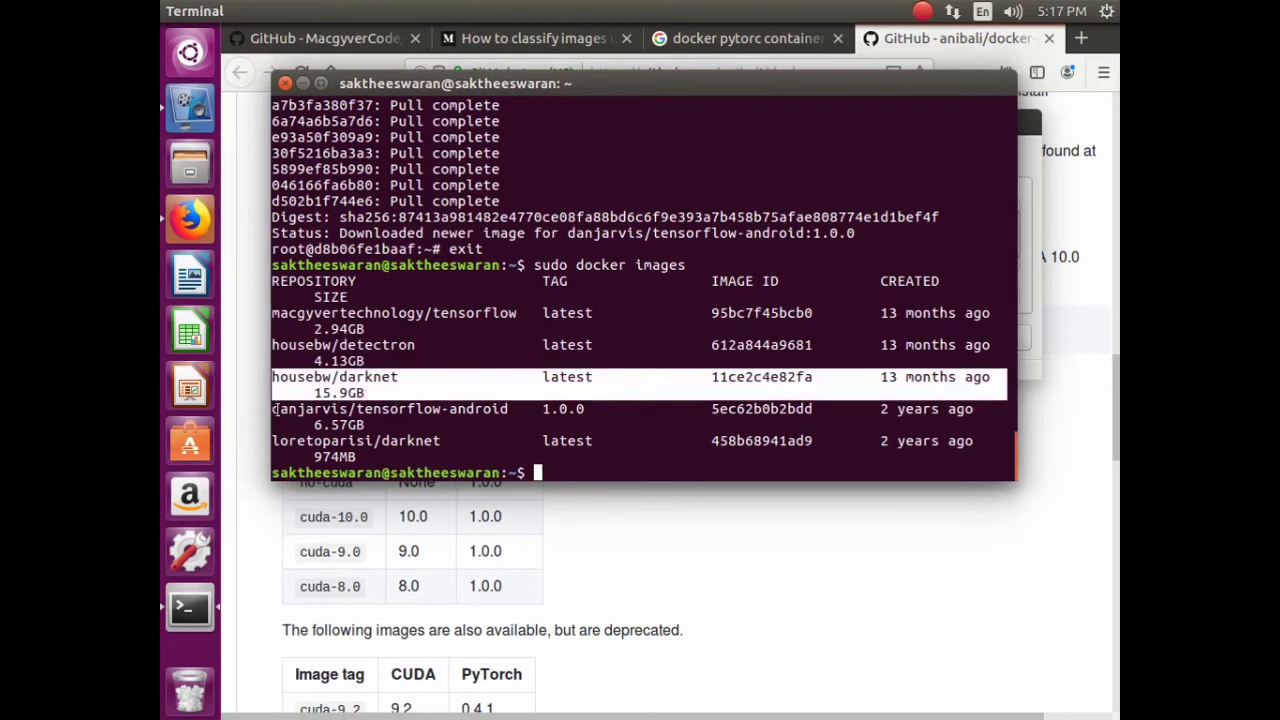
pyautogui.moveTo(274, 409); pyautogui.dragTo(400, 430)
pyautogui.click(689, 554)
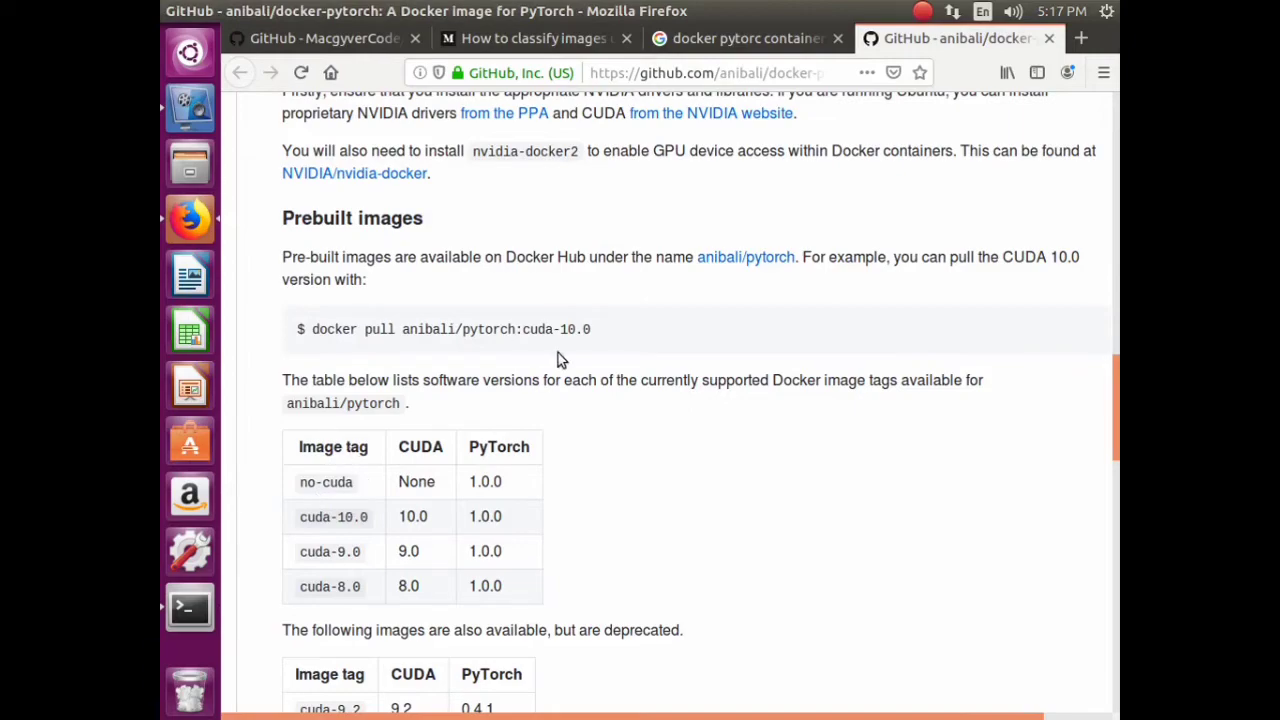
# - Copy 'docker pull anibali/pytorch:cuda-10.0' from the GitHub Prebuilt images section
pyautogui.scroll(-5, 575, 395)
pyautogui.scroll(-15, 582, 415)
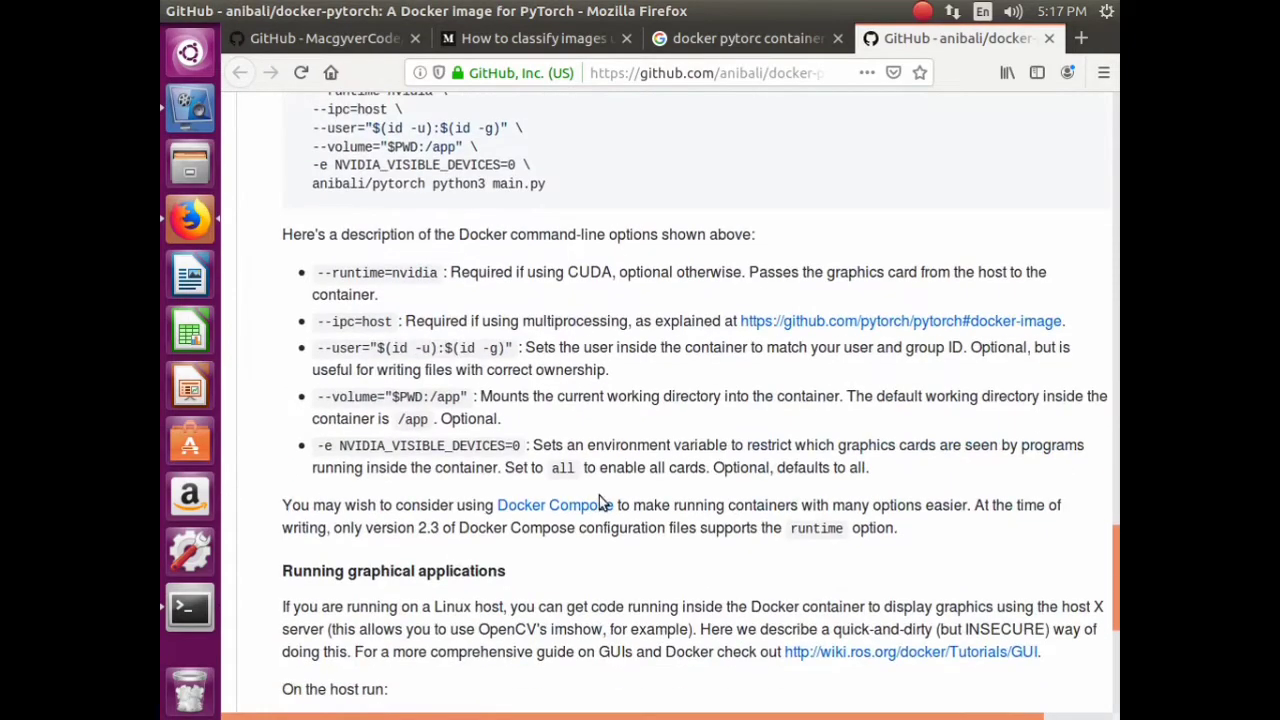
pyautogui.scroll(20, 605, 490)
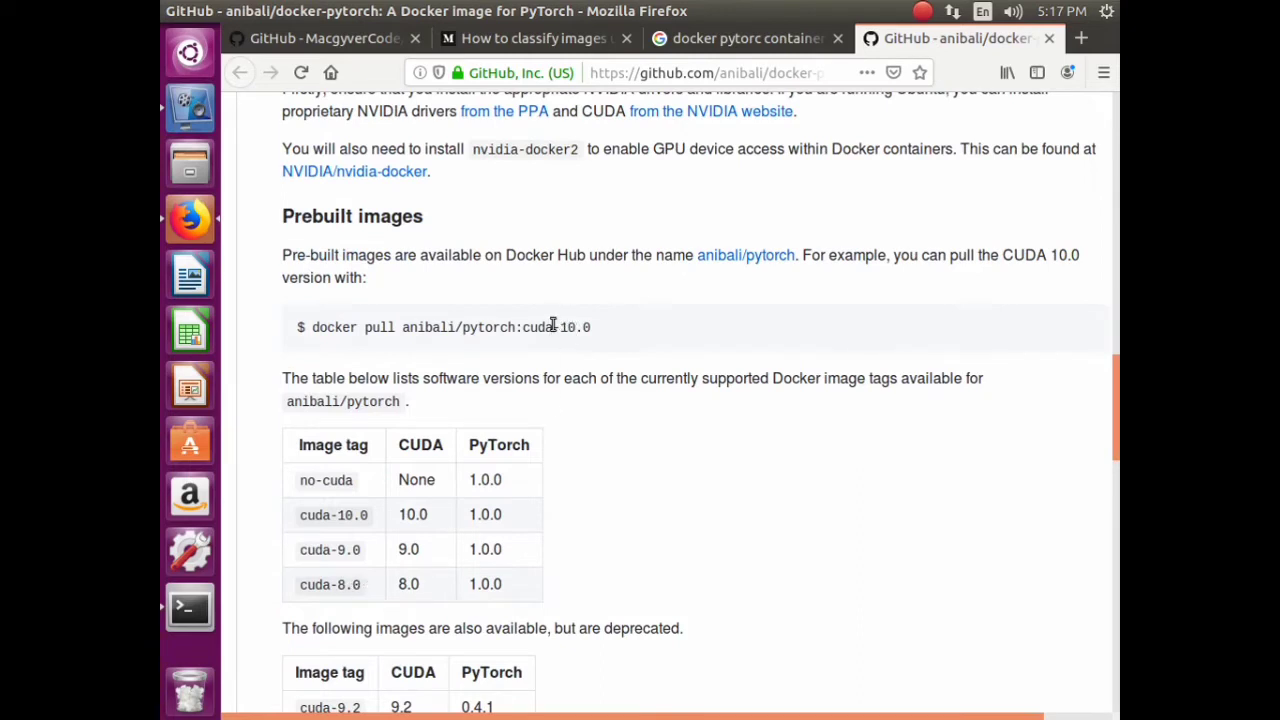
pyautogui.moveTo(313, 327); pyautogui.dragTo(604, 335)
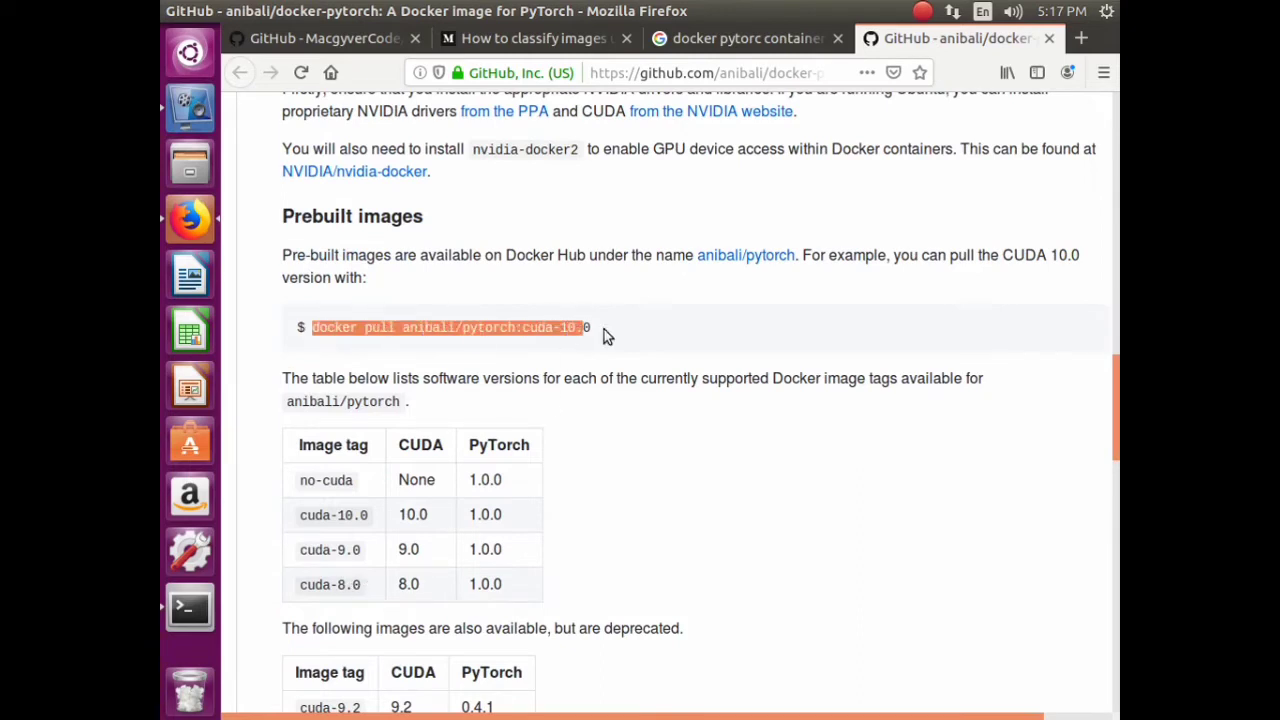
pyautogui.rightClick(574, 342)
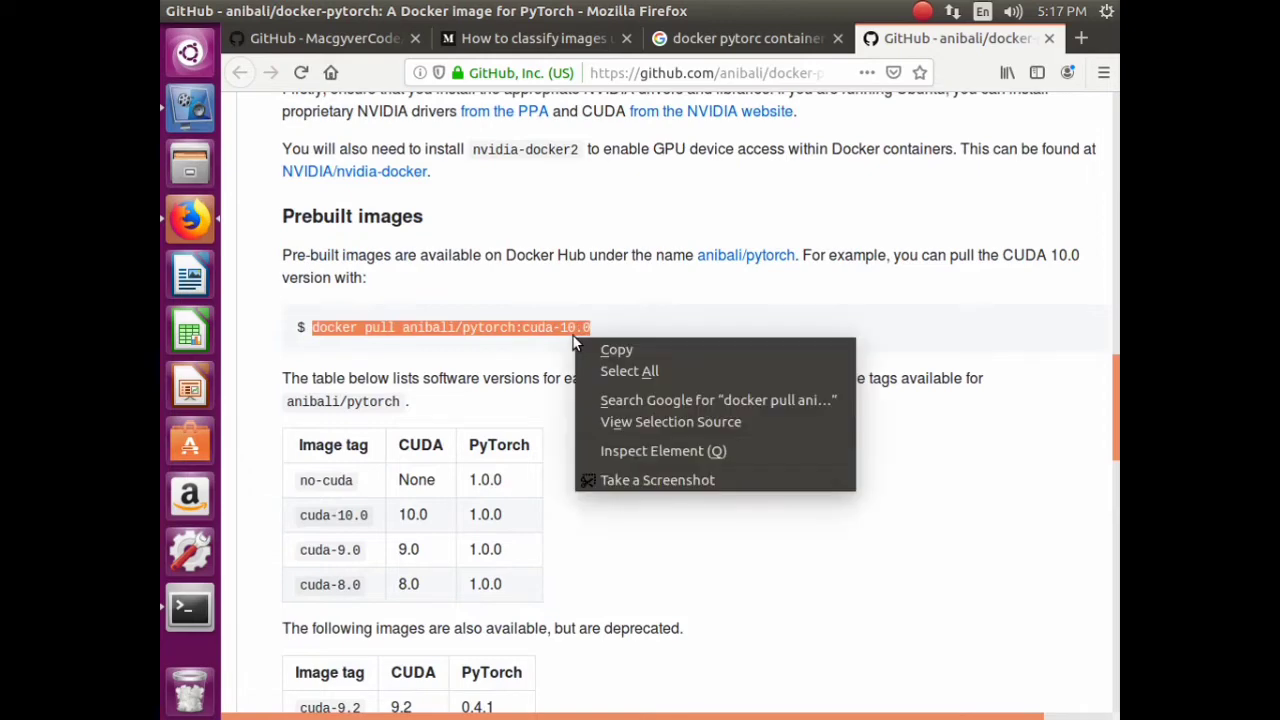
pyautogui.click(614, 350)
pyautogui.scroll(-5, 480, 487)
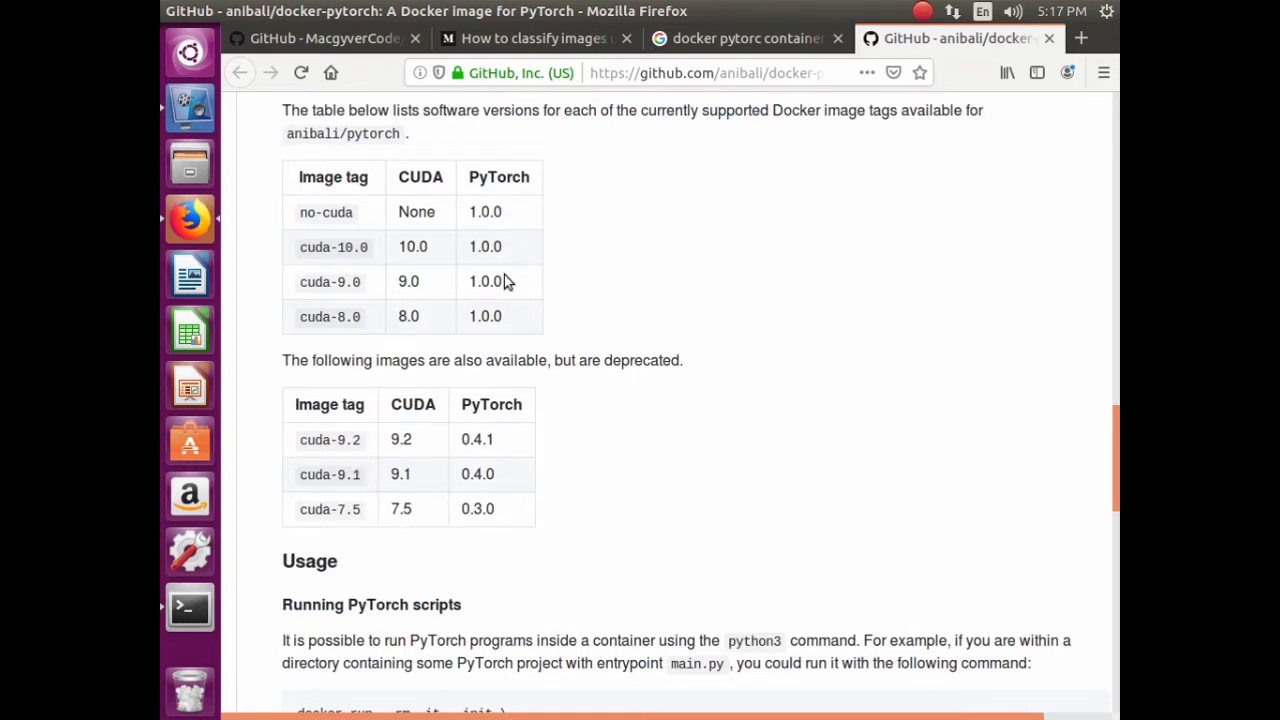
pyautogui.scroll(4, 530, 300)
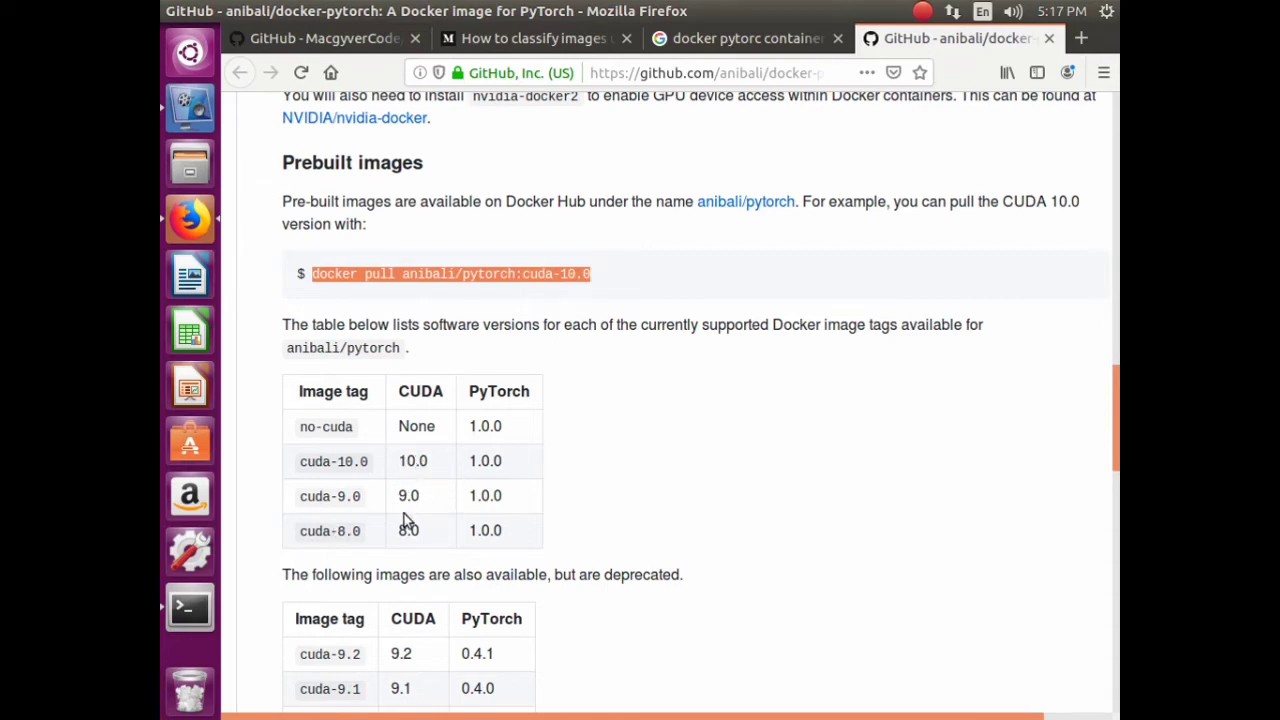
pyautogui.click(183, 609)
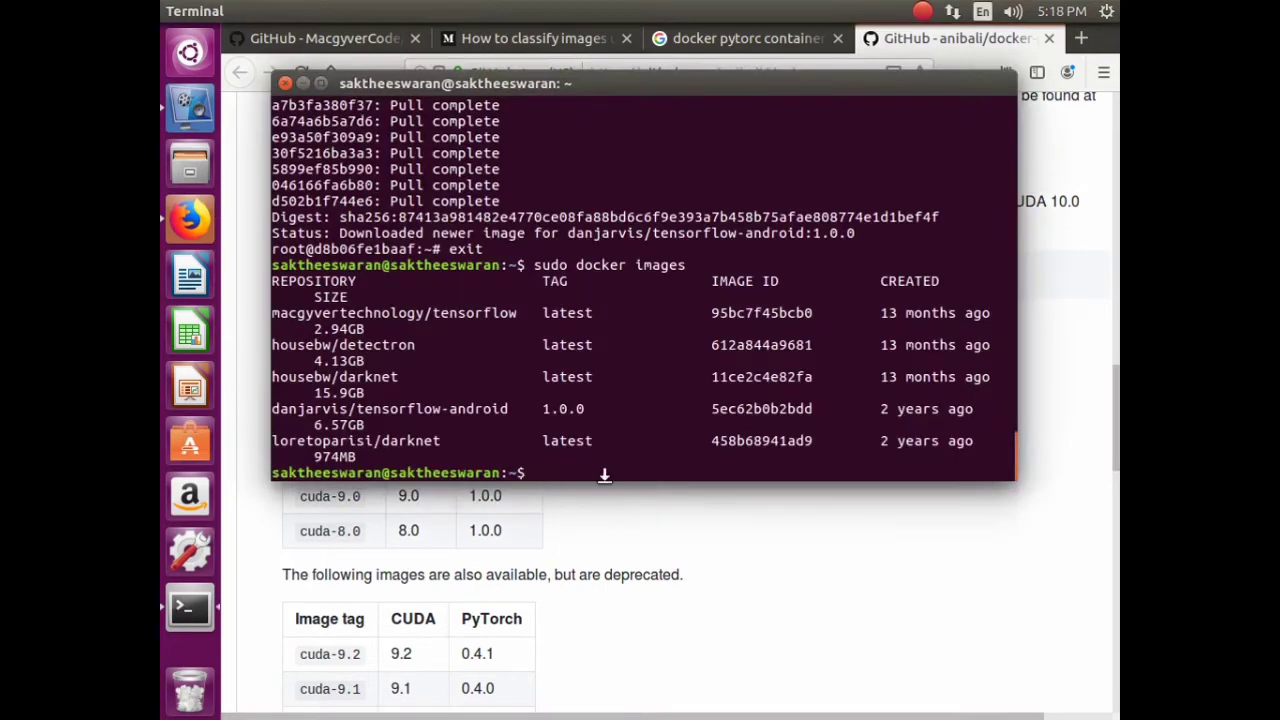
# - Paste the pull command, prefix it with 'sudo', and run it for anibali/pytorch:cuda-10.0
pyautogui.rightClick(612, 483)
pyautogui.click(650, 536)
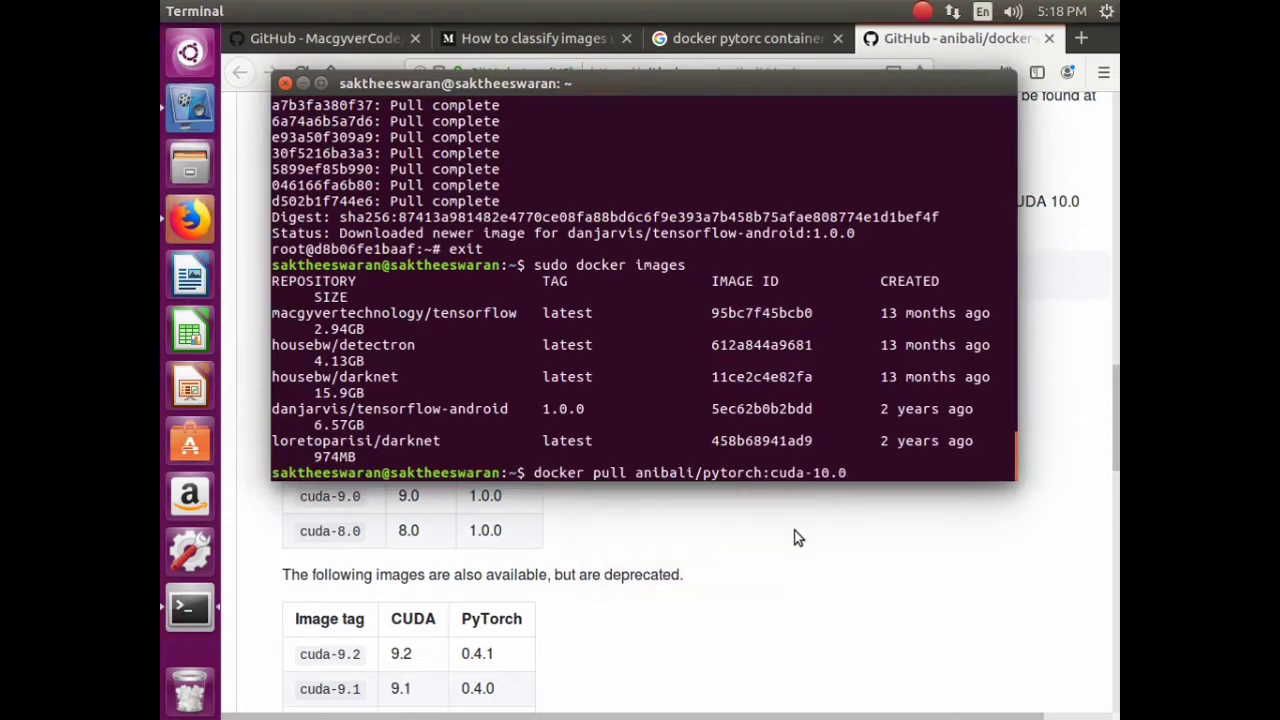
pyautogui.write('sudo')
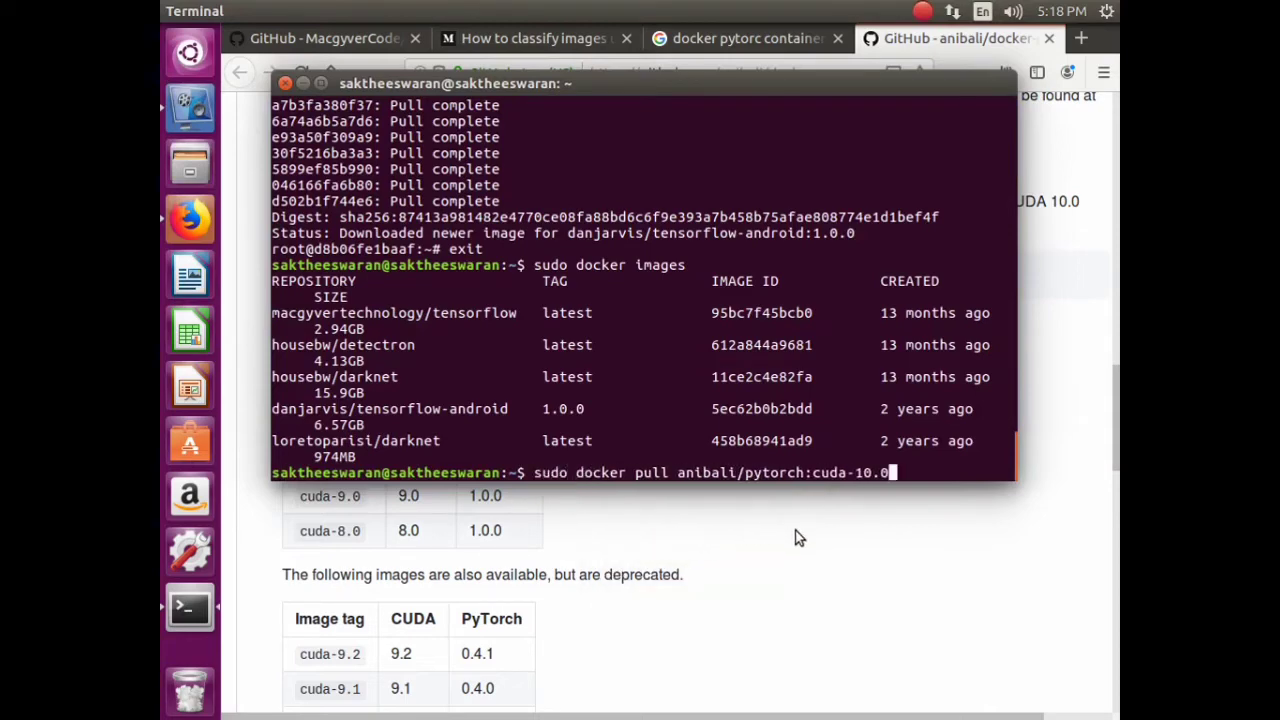
pyautogui.press('Return')
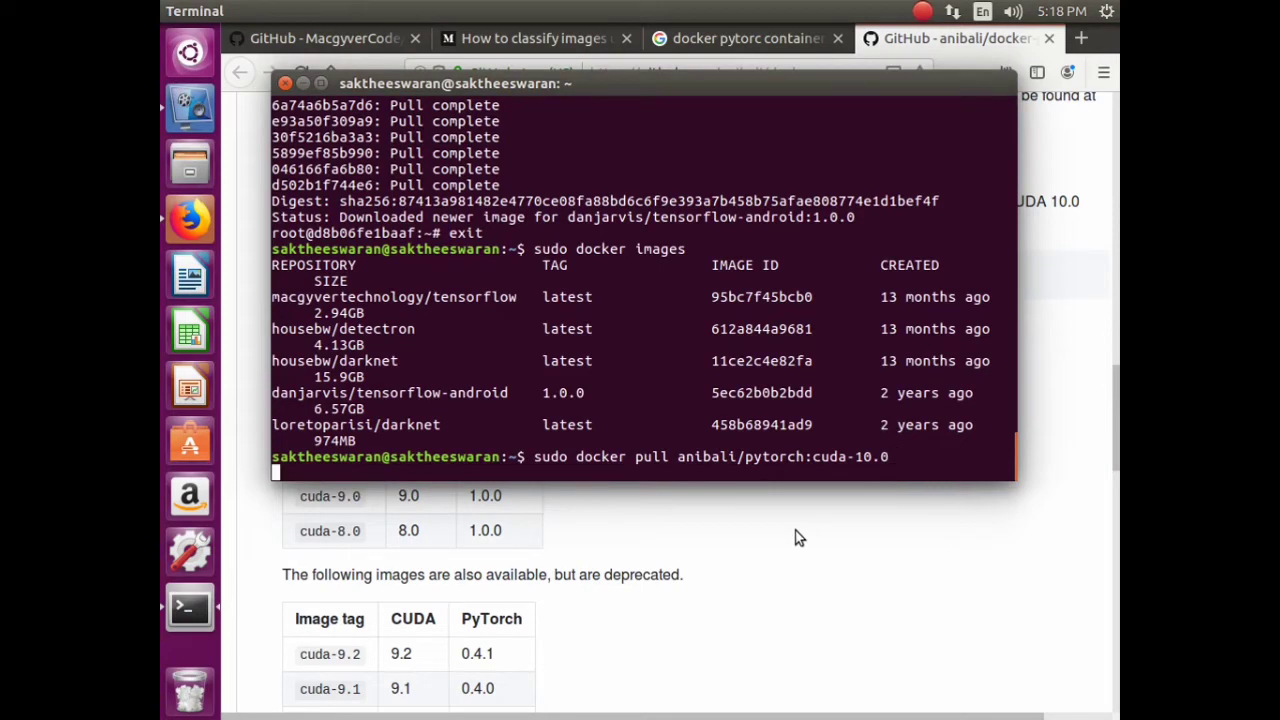
pyautogui.click(349, 507)
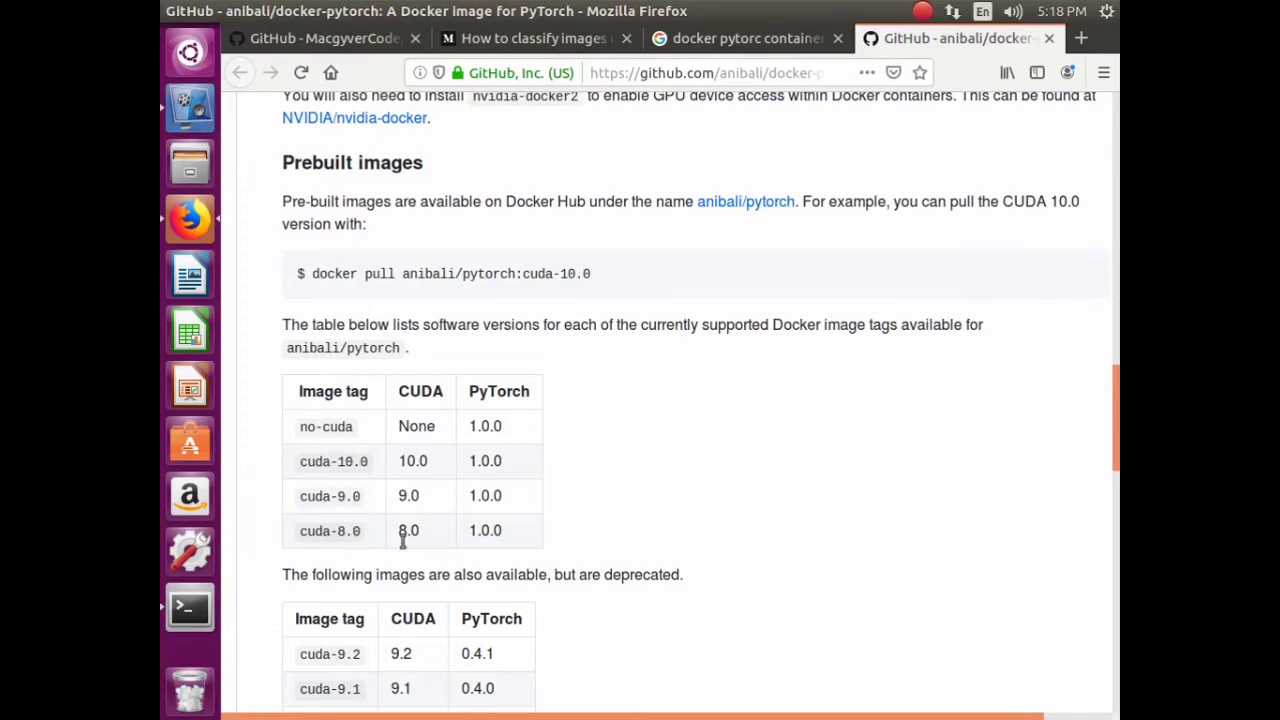
# - From the docker pytorch search results, open the Desartdiseno and Medium nvidia-docker results in new tabs
pyautogui.click(720, 42)
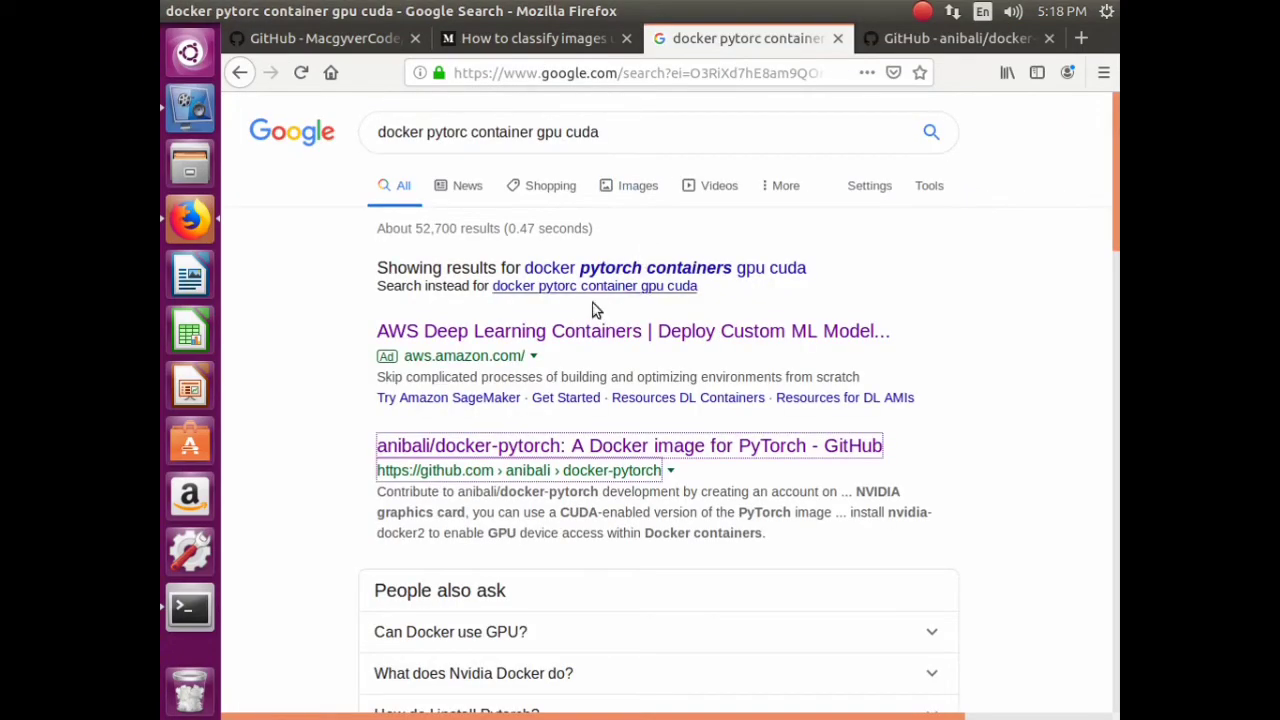
pyautogui.scroll(-10, 563, 300)
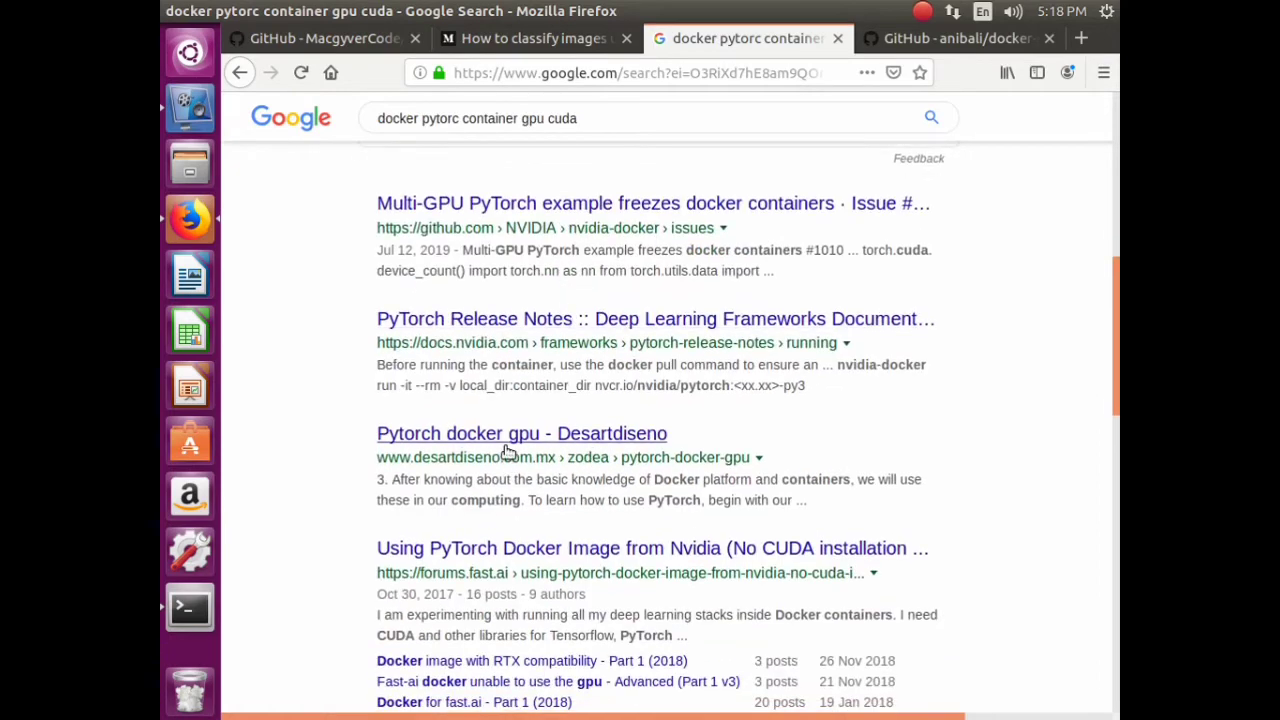
pyautogui.rightClick(508, 452)
pyautogui.click(559, 453)
pyautogui.scroll(-3, 481, 505)
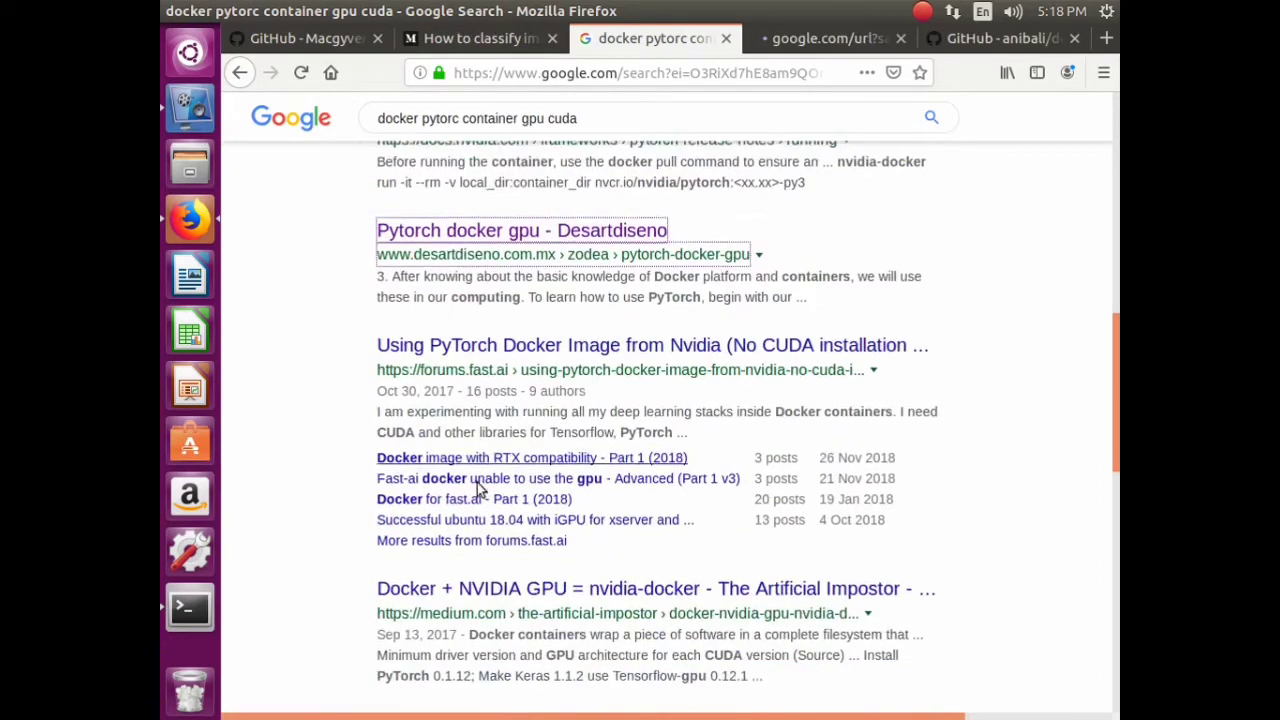
pyautogui.scroll(-5, 575, 460)
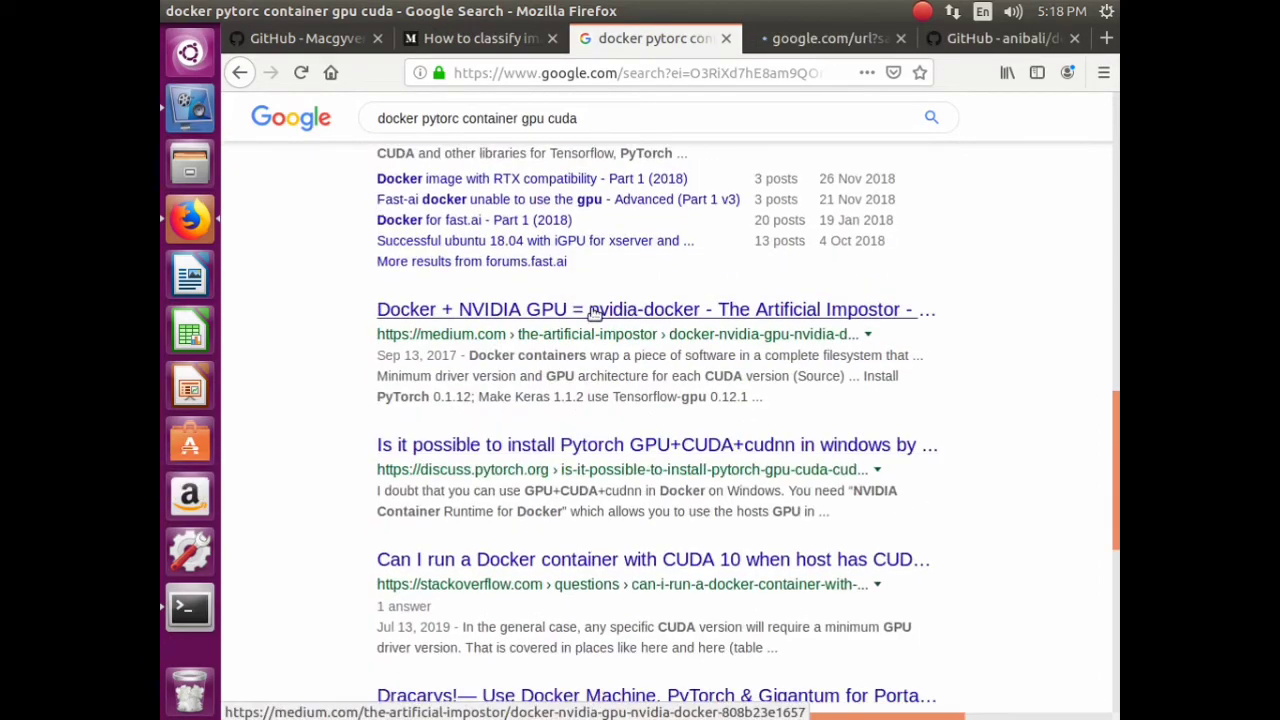
pyautogui.rightClick(594, 312)
pyautogui.click(660, 323)
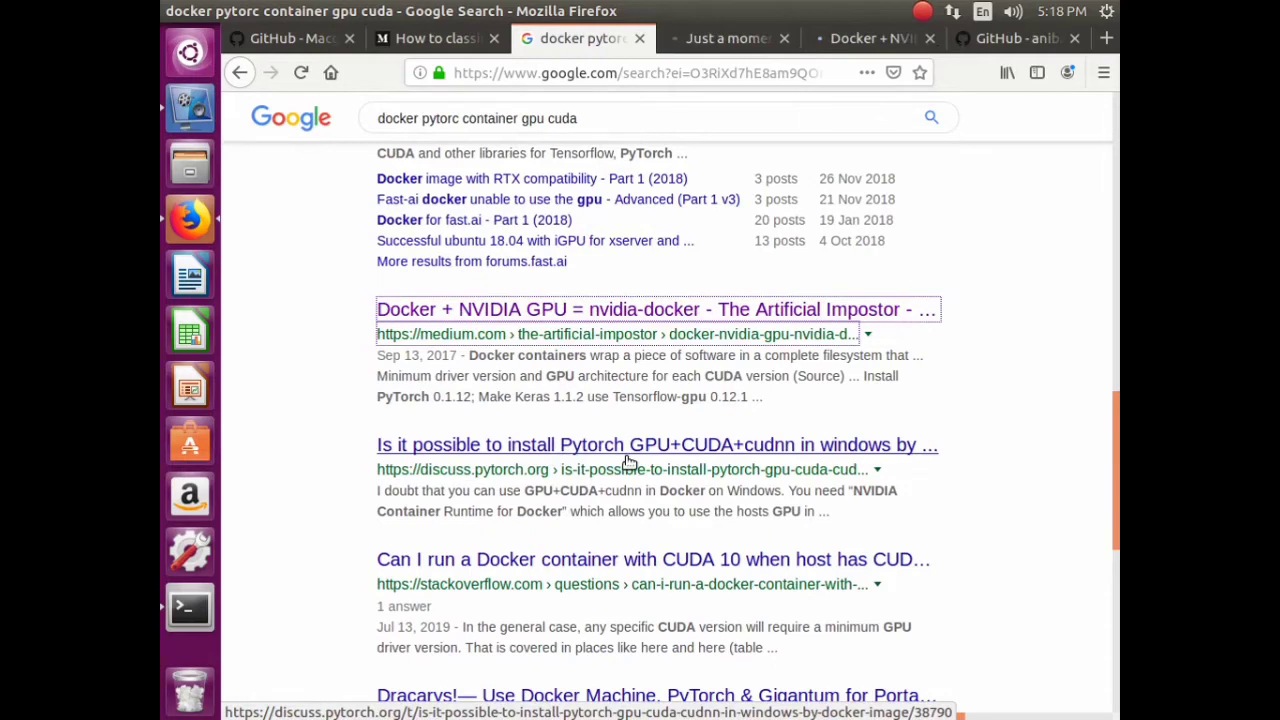
# - Decline the site notification, close the 403 Forbidden tab, and return to the Medium article
pyautogui.click(713, 38)
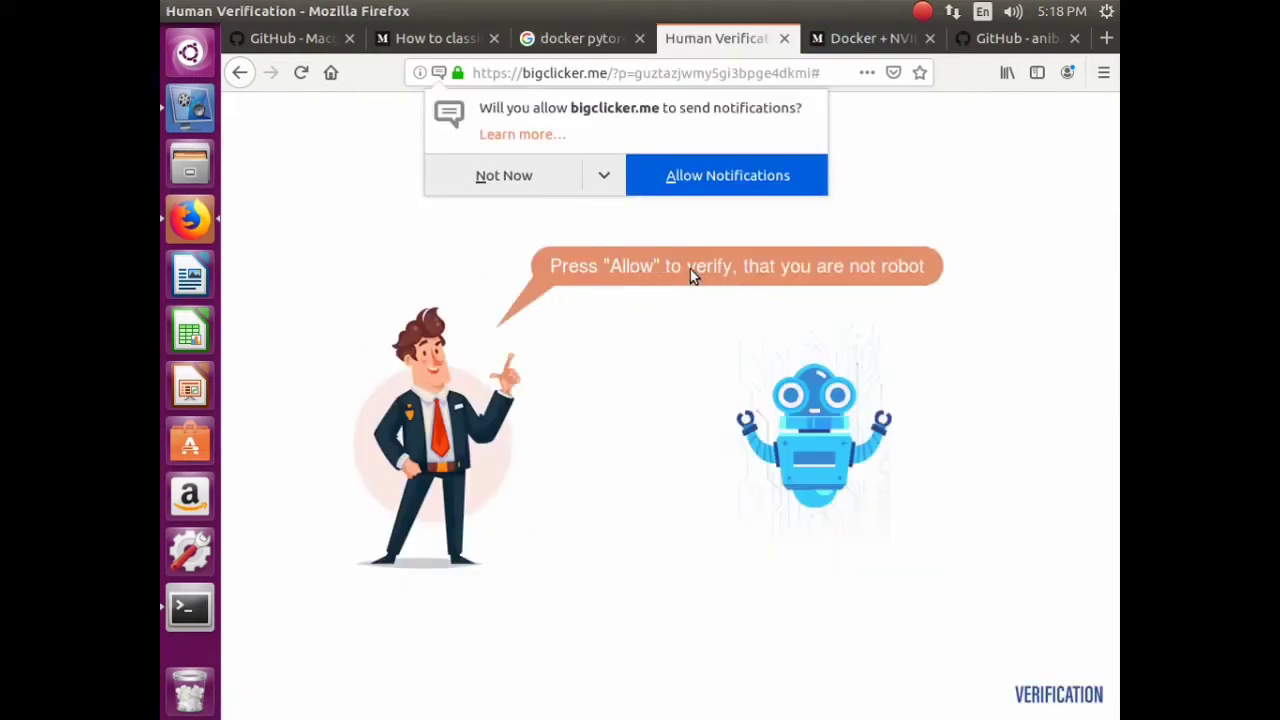
pyautogui.click(538, 183)
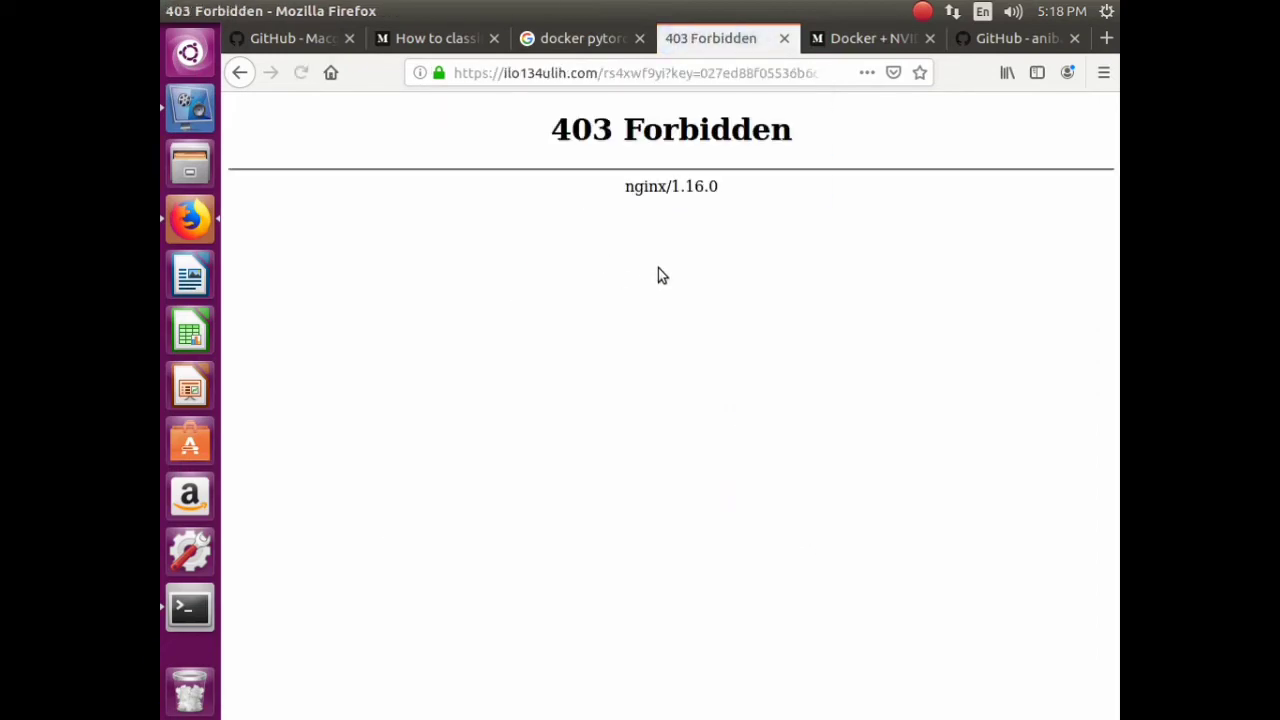
pyautogui.click(784, 38)
pyautogui.scroll(-20, 692, 372)
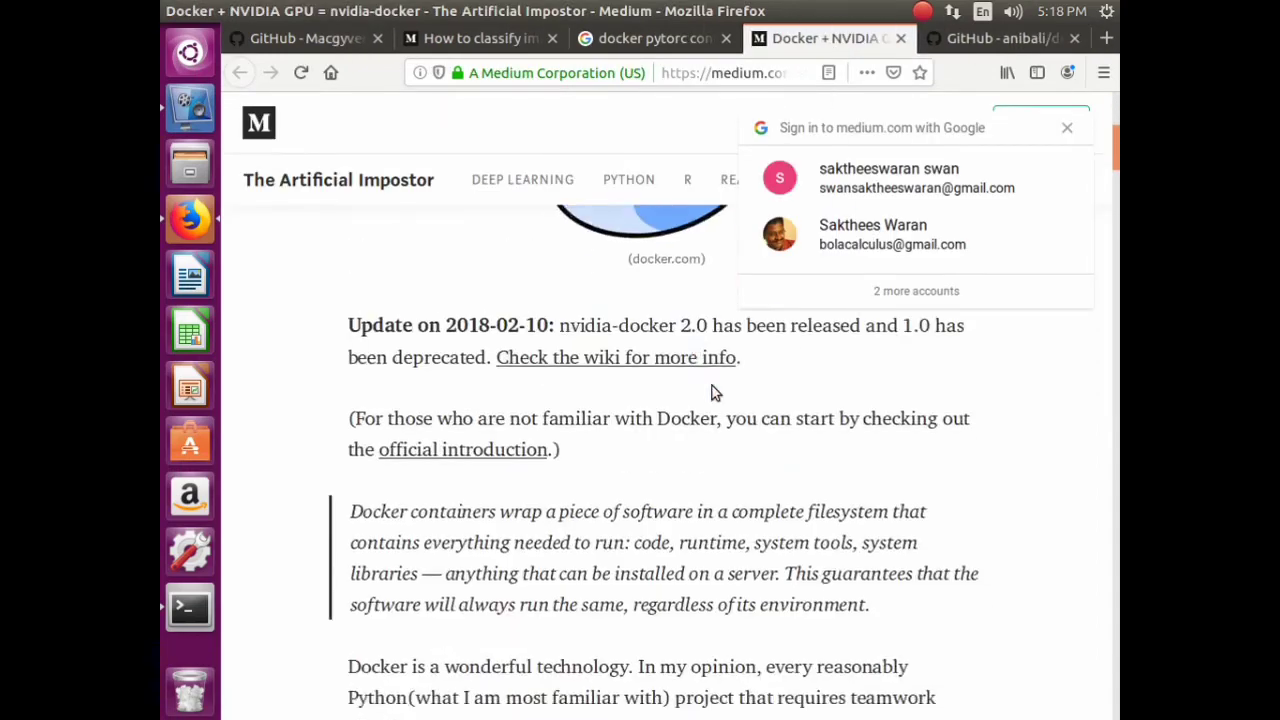
pyautogui.scroll(-15, 718, 428)
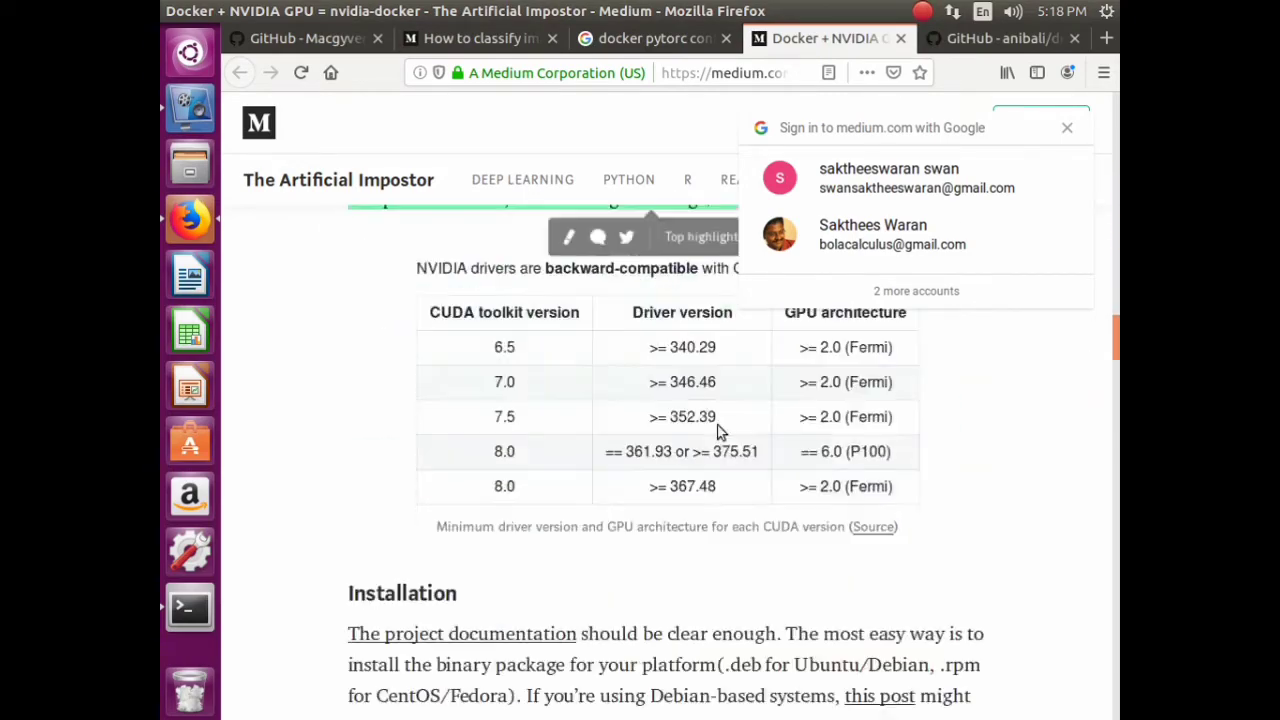
pyautogui.click(185, 95)
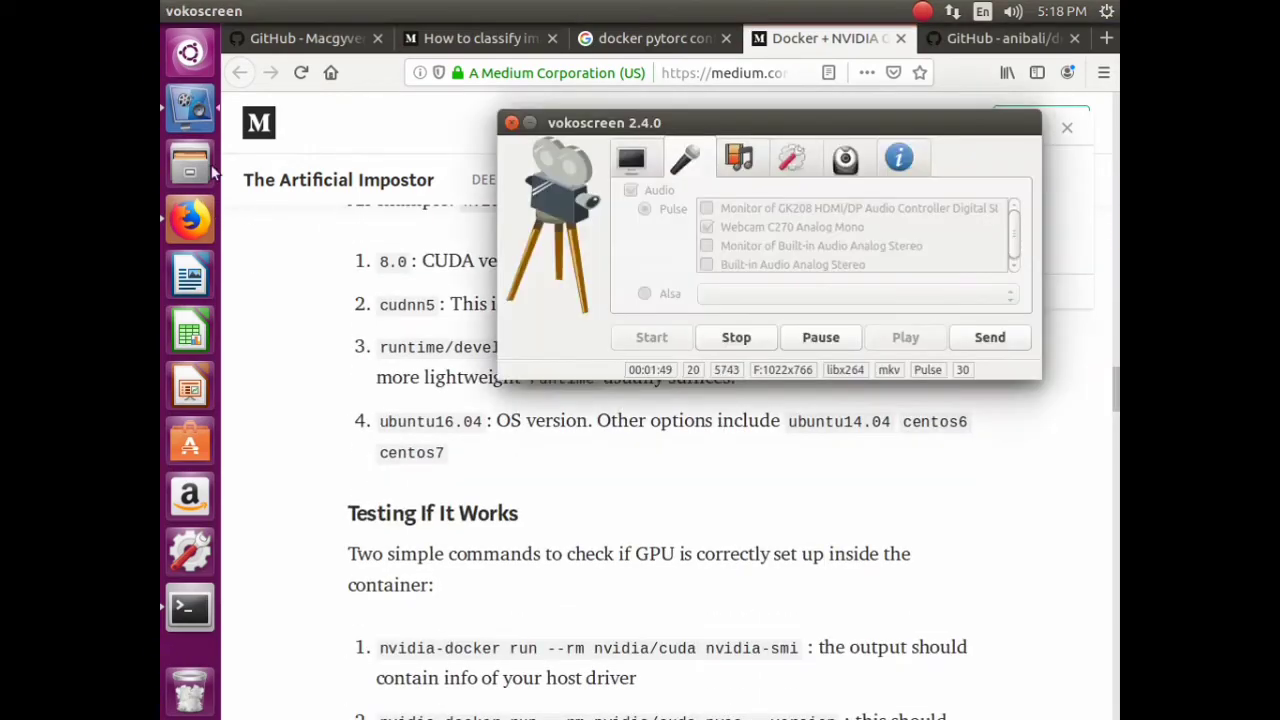
pyautogui.click(601, 486)
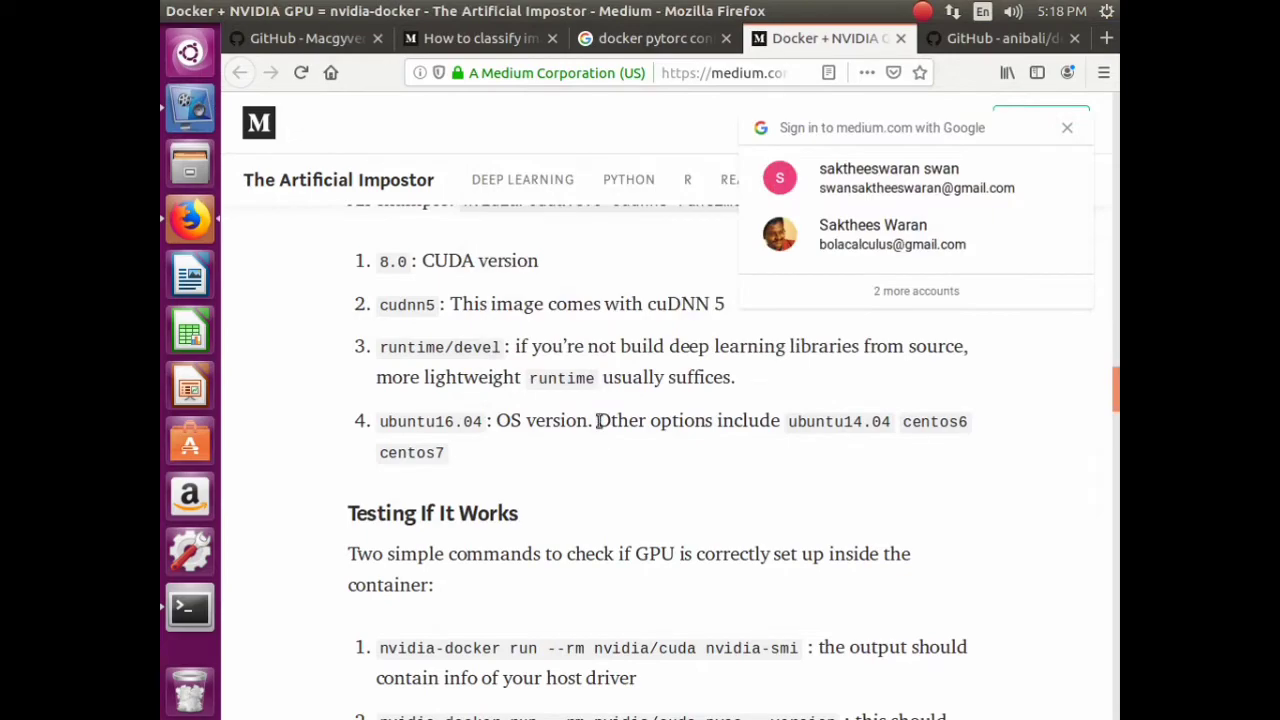
# - Skim the Medium NVIDIA Docker article, then close it to reach the docker-pytorch GitHub page
pyautogui.scroll(3, 626, 468)
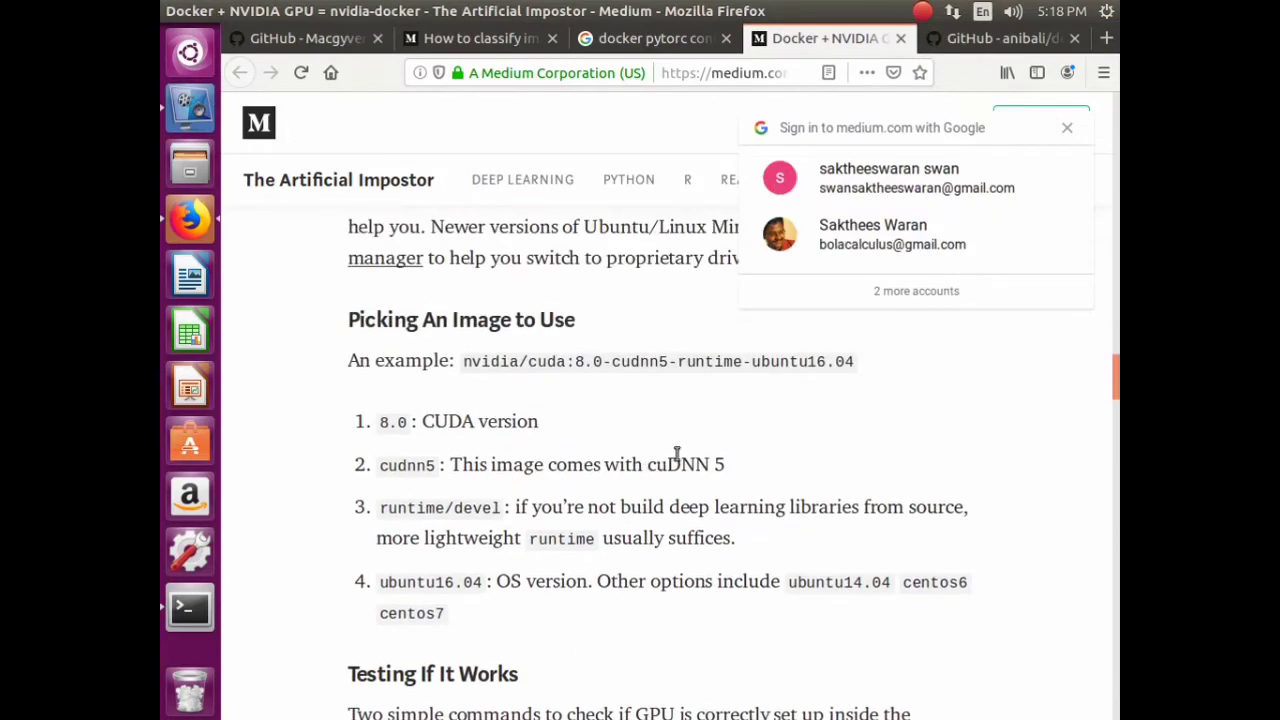
pyautogui.scroll(1, 688, 416)
pyautogui.scroll(-10, 689, 449)
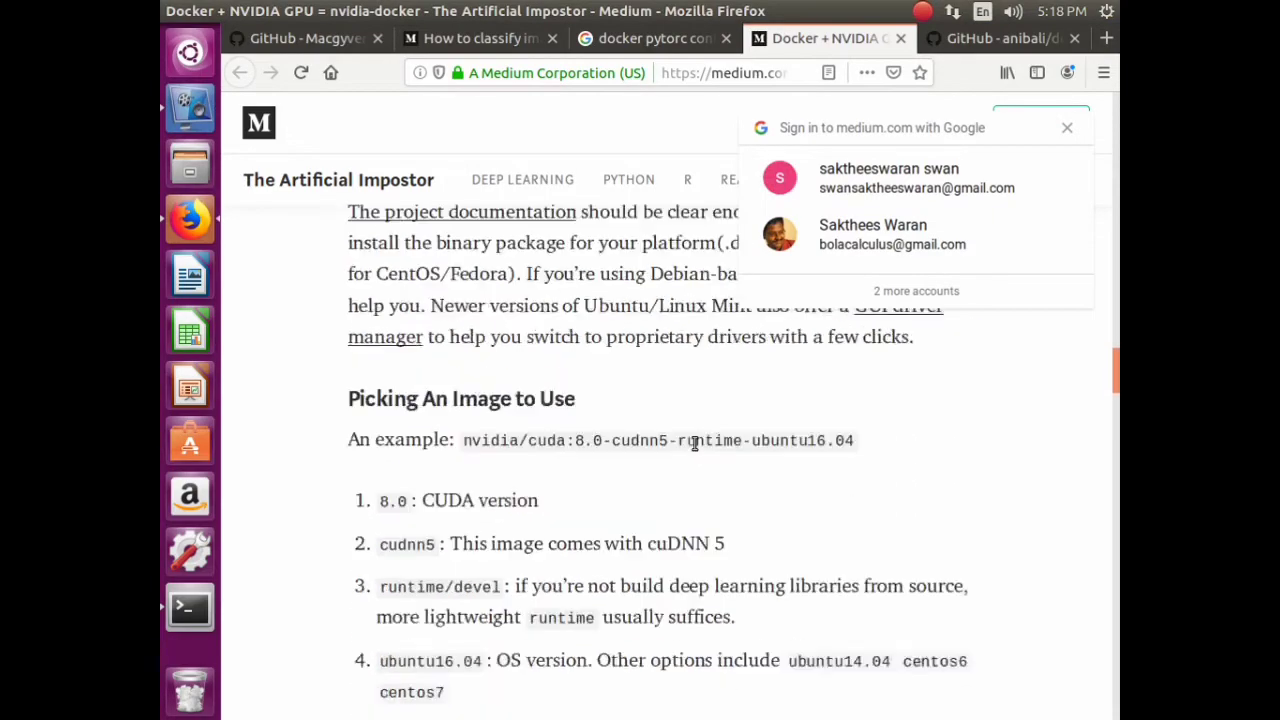
pyautogui.scroll(-15, 700, 493)
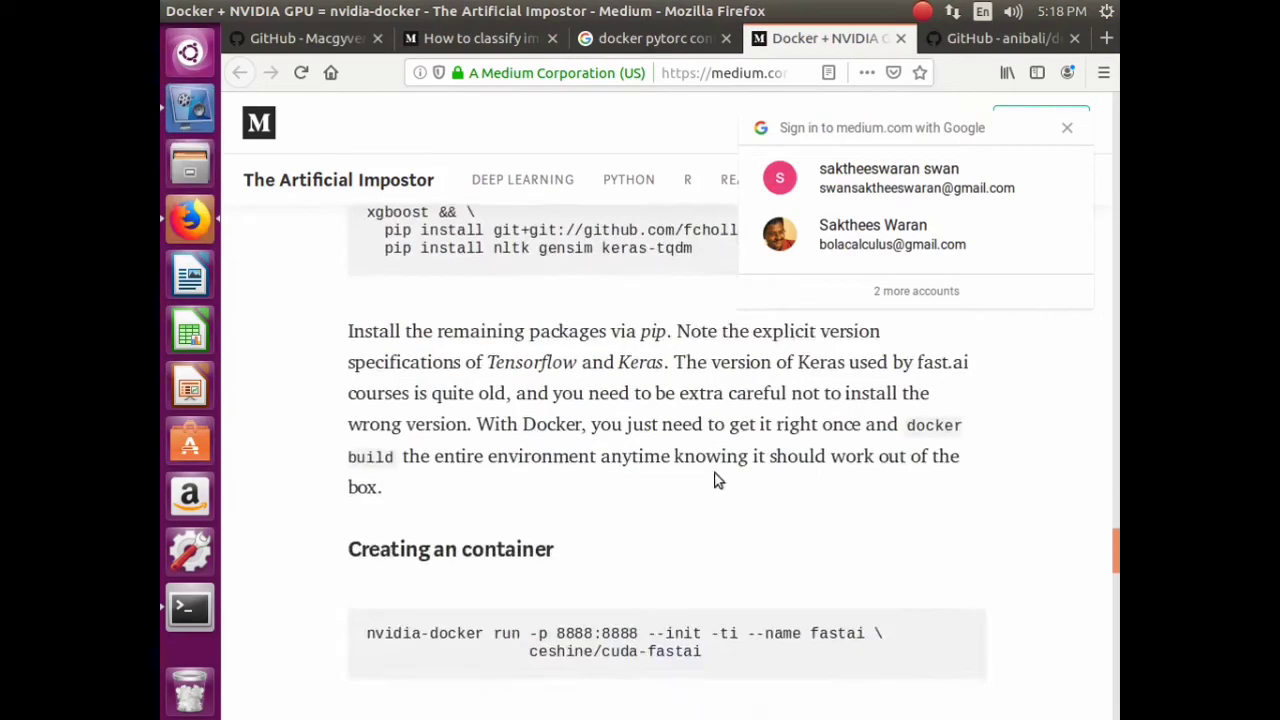
pyautogui.click(899, 41)
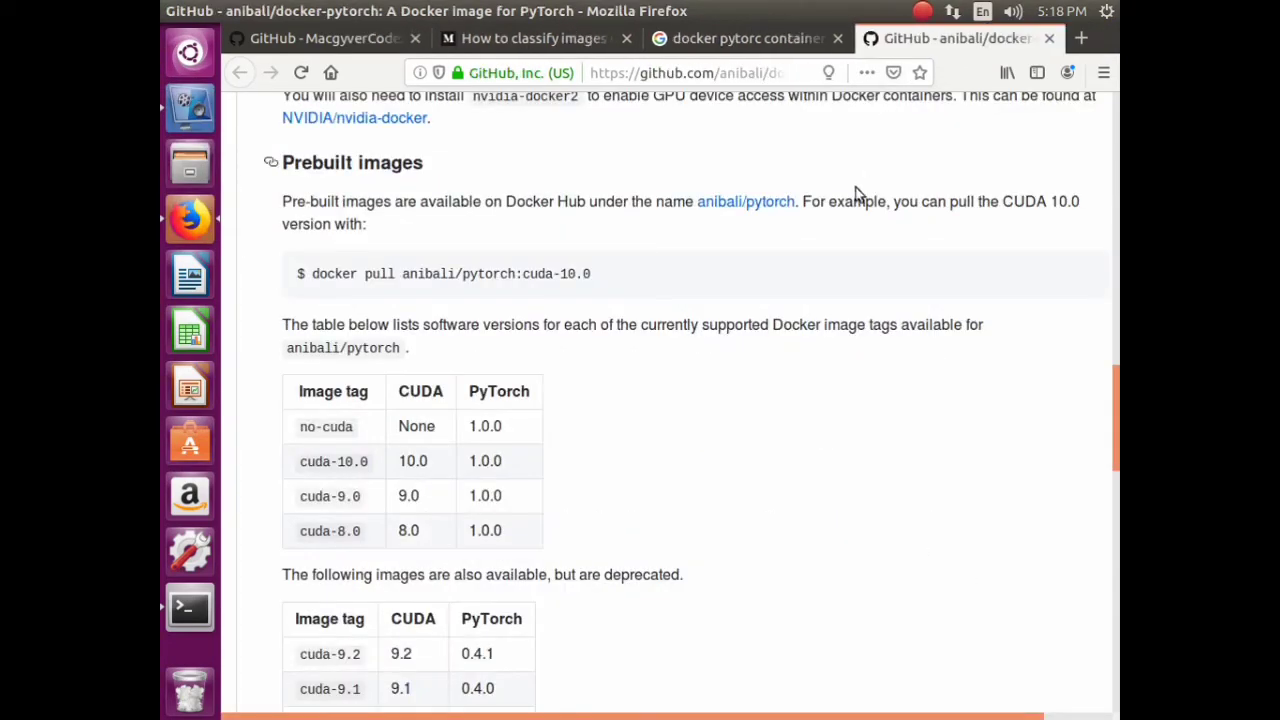
pyautogui.click(190, 105)
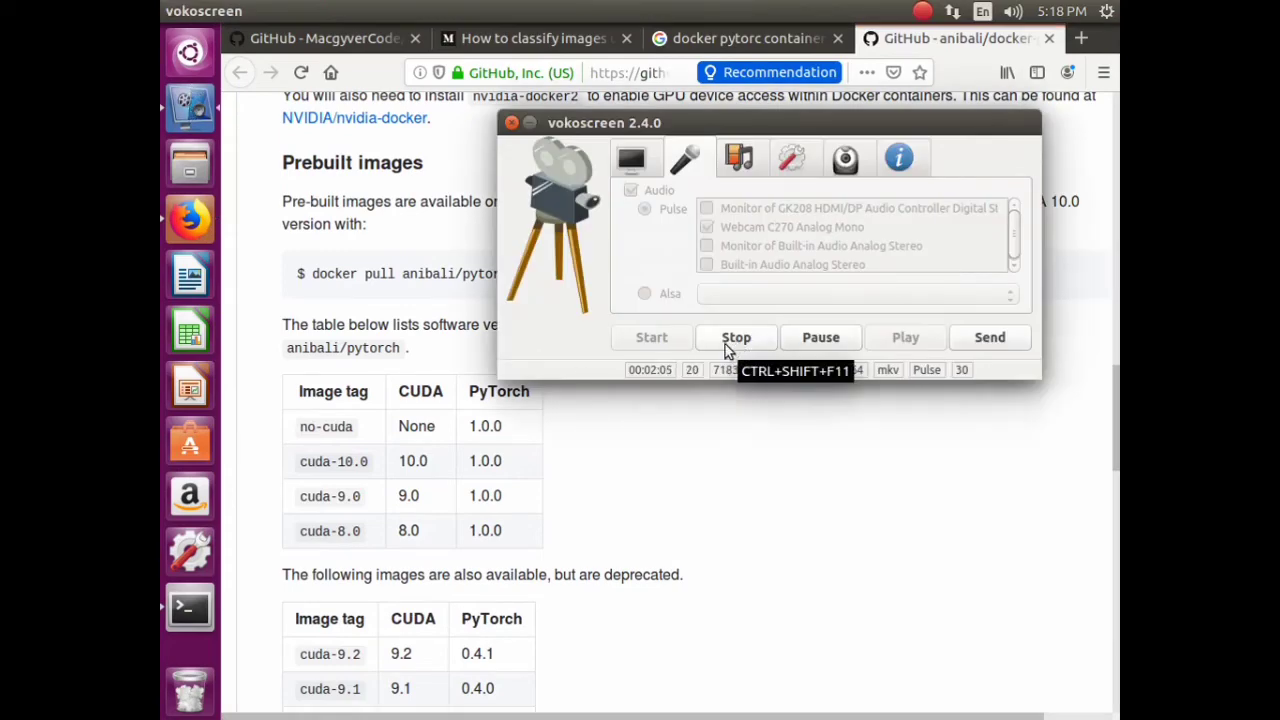
# - Relist the local Docker images and inspect the anibali/pytorch, detectron, darknet and tensorflow-android rows
pyautogui.click(736, 337)
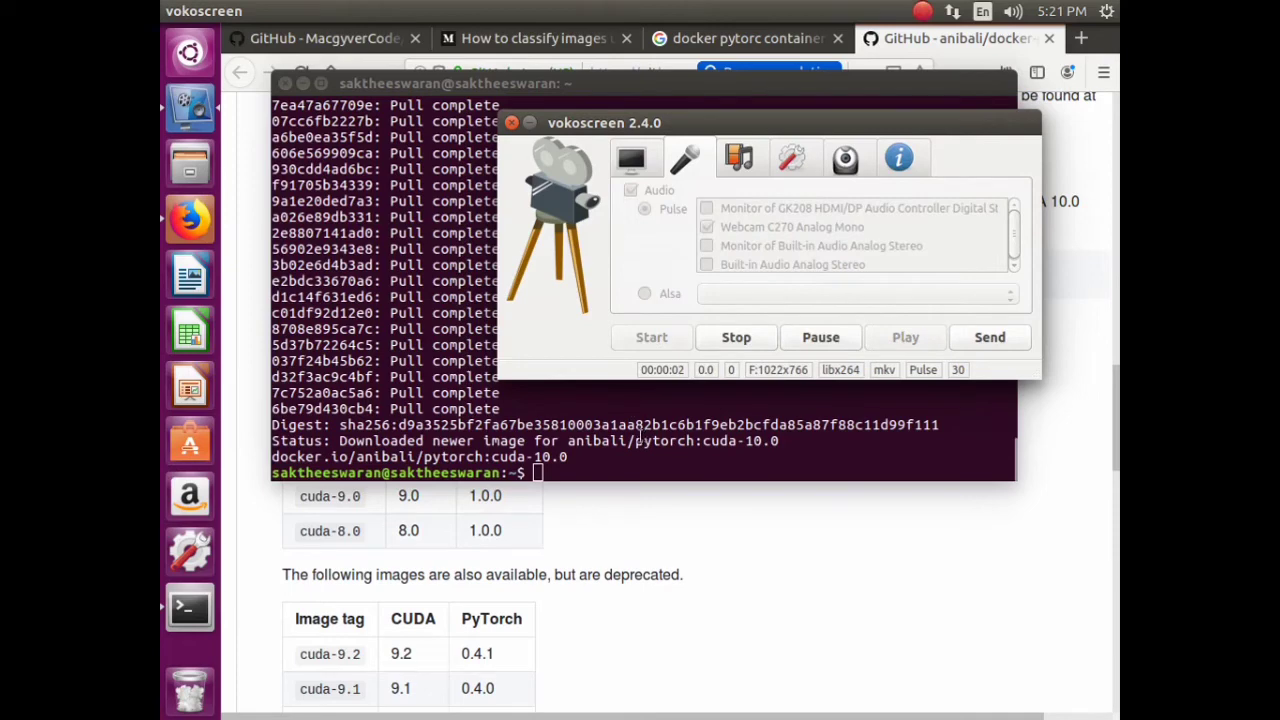
pyautogui.press('Up')
pyautogui.press('Up')
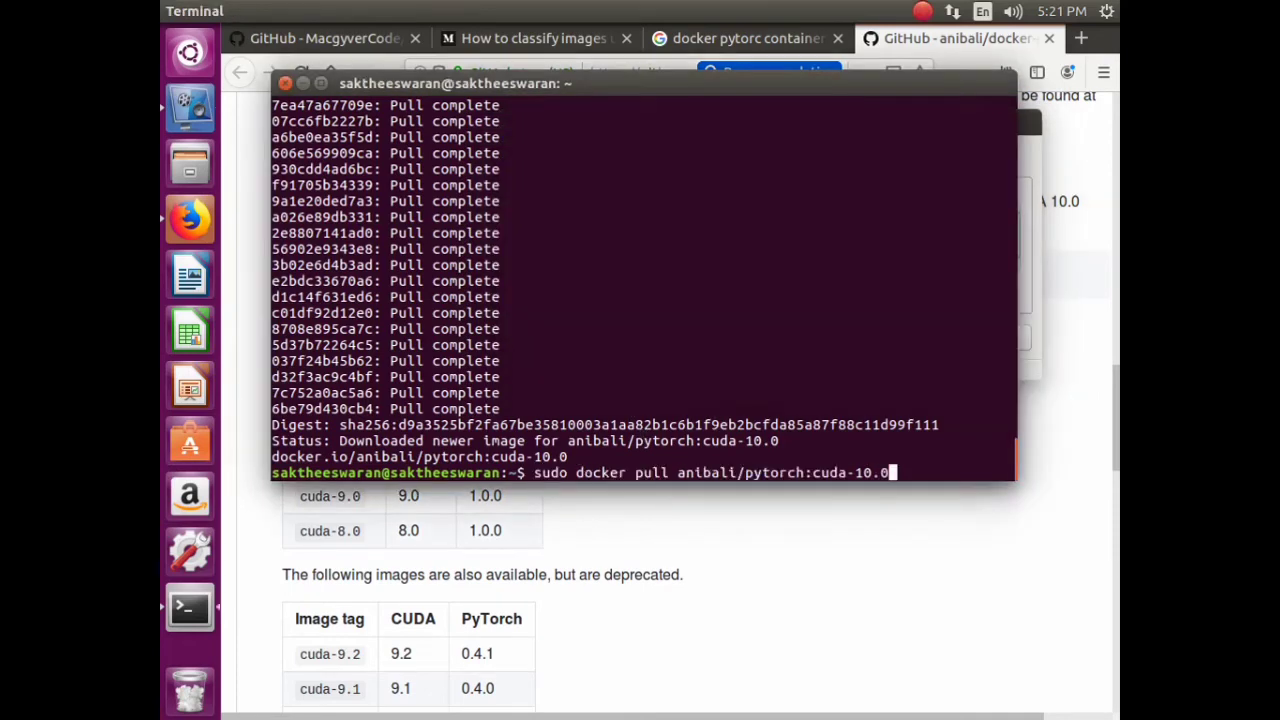
pyautogui.press('Return')
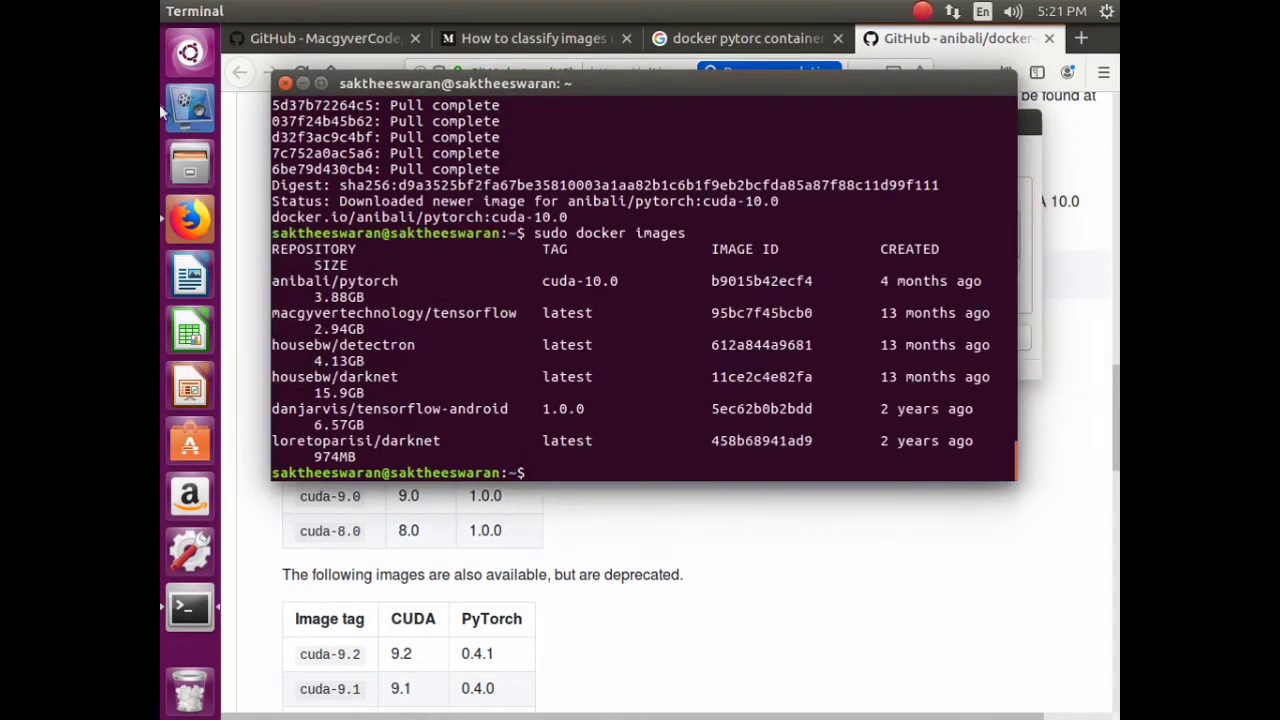
pyautogui.tripleClick(318, 281)
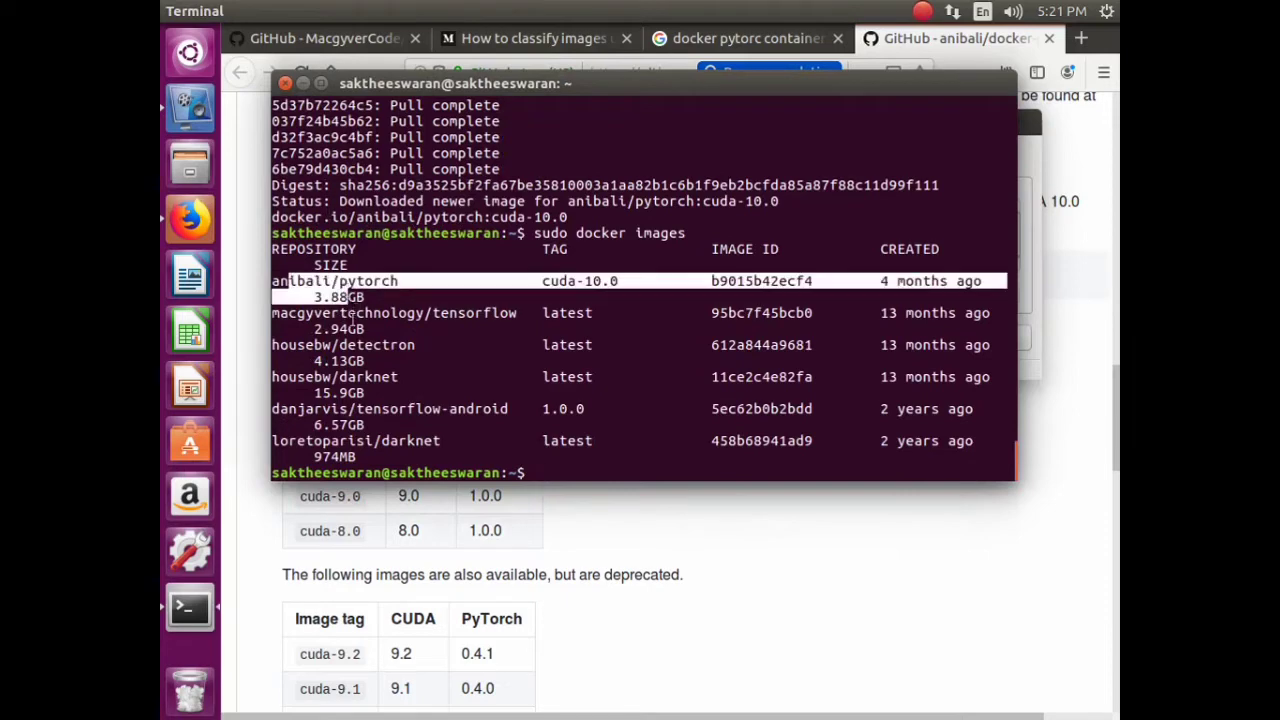
pyautogui.tripleClick(354, 322)
pyautogui.tripleClick(355, 350)
pyautogui.click(344, 392)
pyautogui.moveTo(348, 425); pyautogui.dragTo(365, 441)
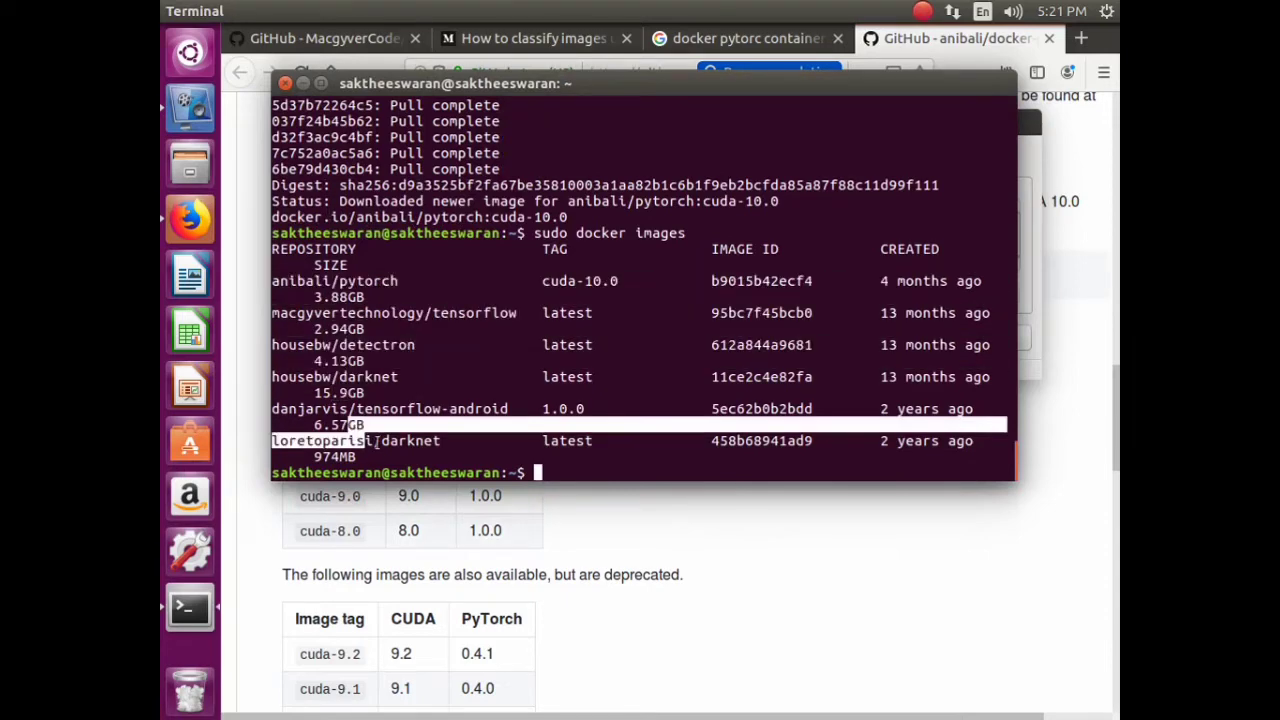
pyautogui.click(395, 386)
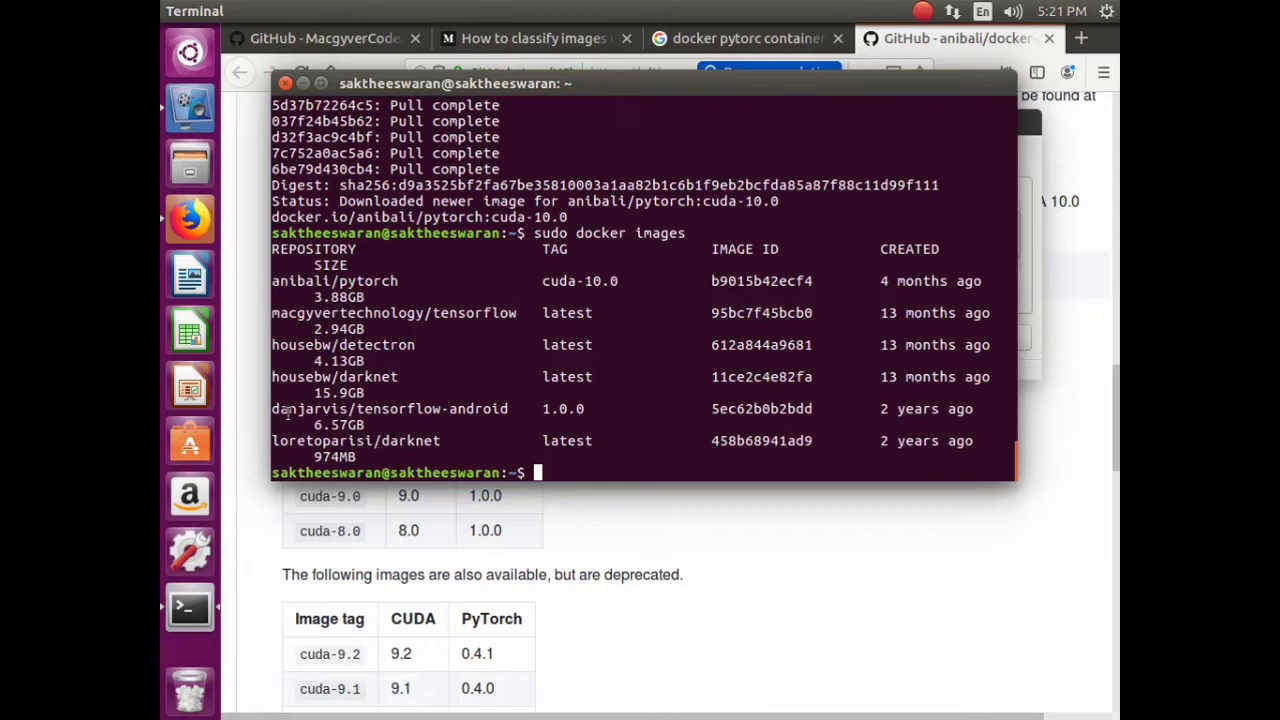
pyautogui.moveTo(273, 409); pyautogui.dragTo(510, 410)
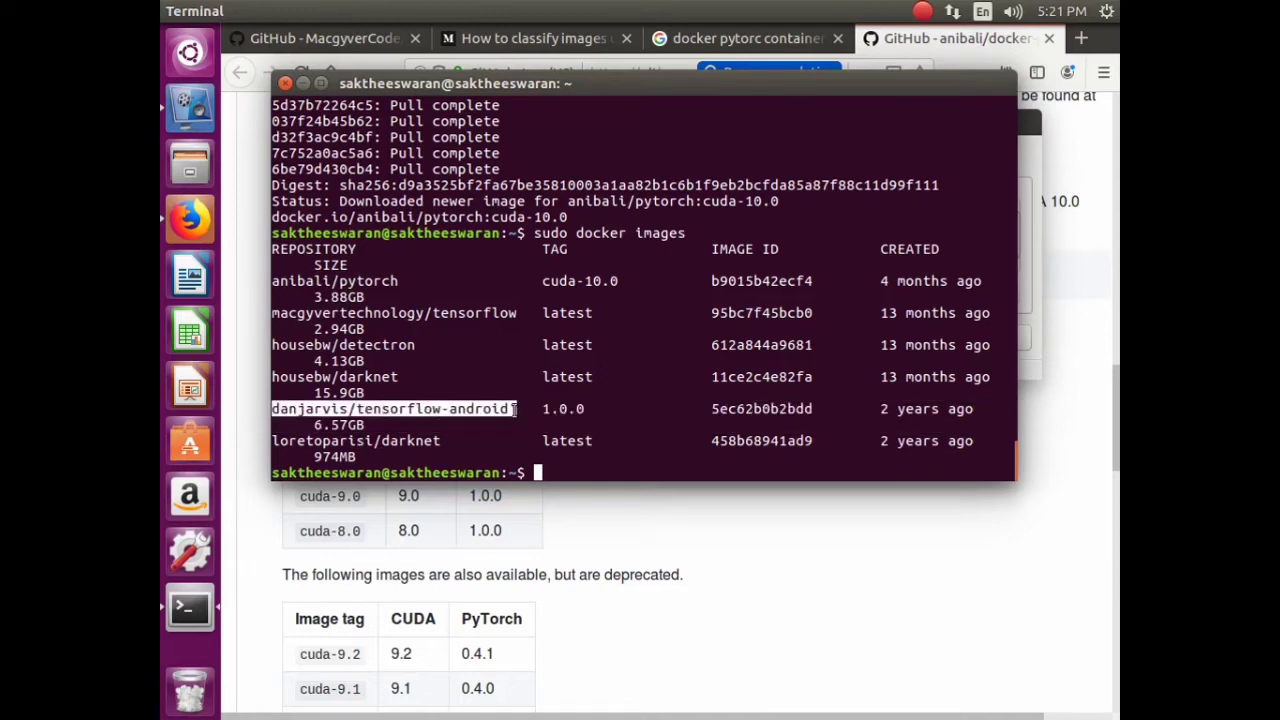
pyautogui.click(558, 418)
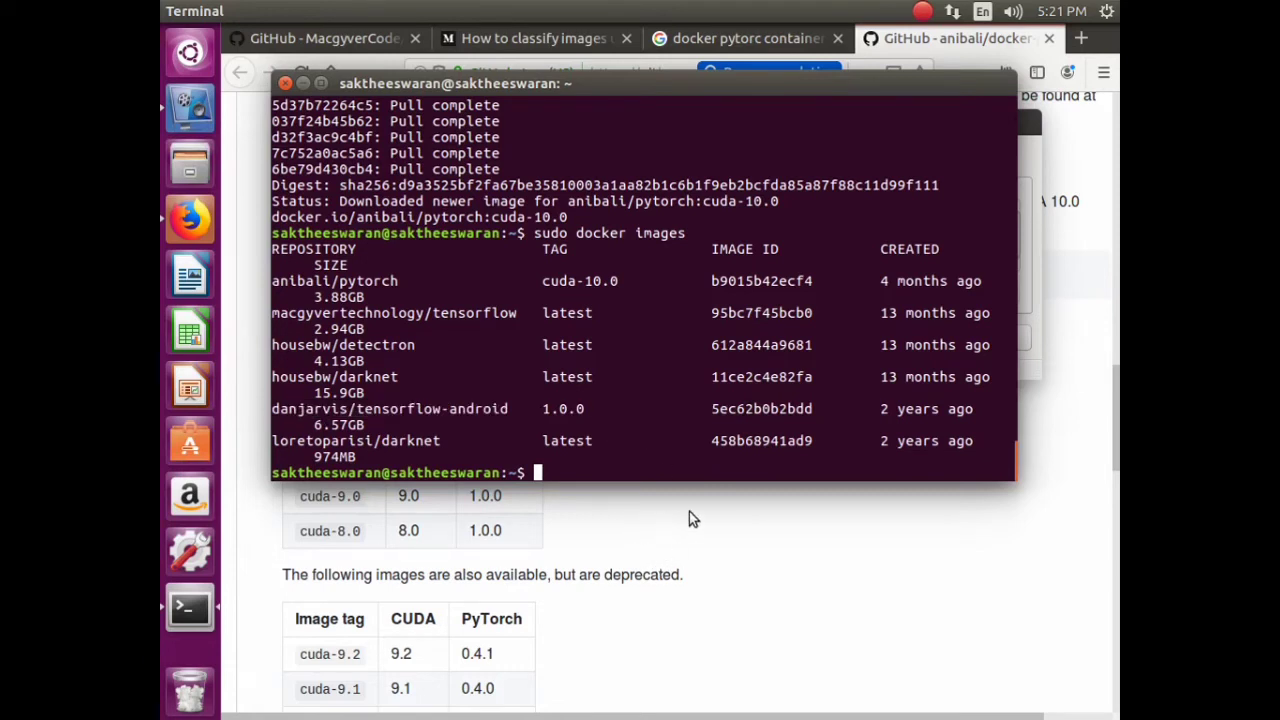
# - Edit the recalled pull command to tag cuda-9.0 and run it for anibali/pytorch
pyautogui.press('Up')
pyautogui.press('Up')
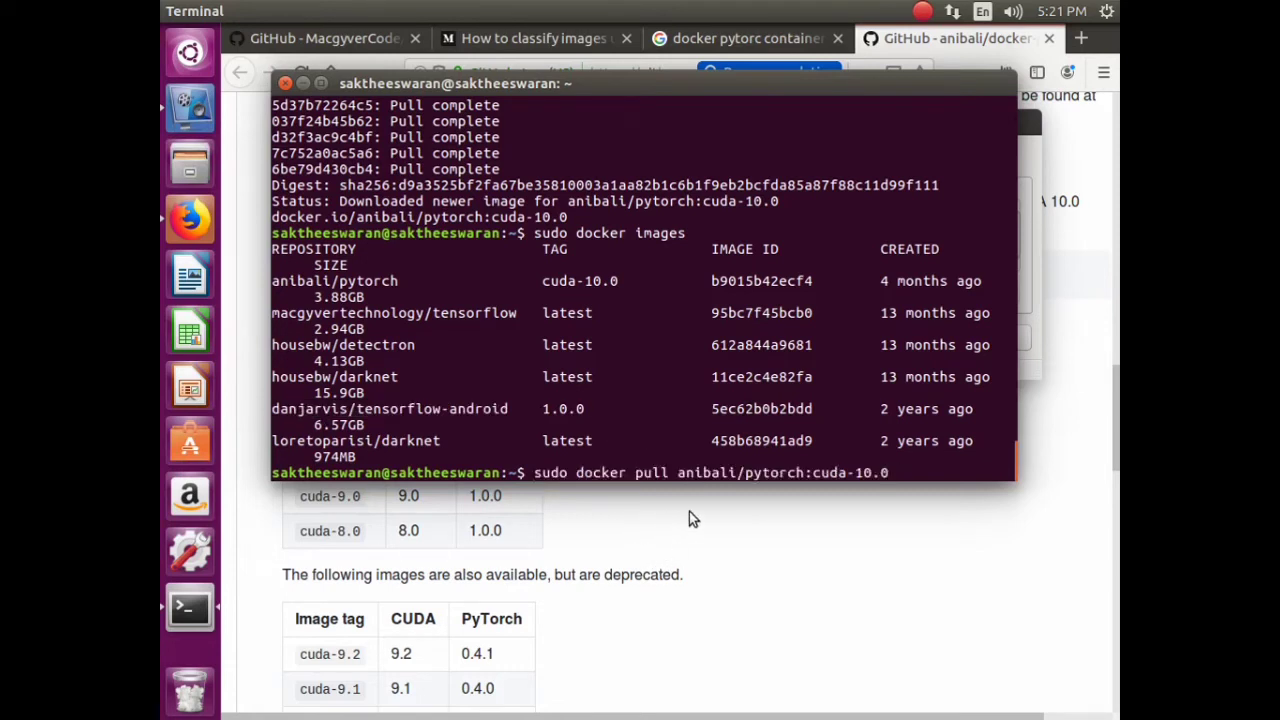
pyautogui.press('BackSpace')
pyautogui.press('BackSpace')
pyautogui.press('BackSpace')
pyautogui.press('BackSpace')
pyautogui.write('9.0')
pyautogui.press('Return')
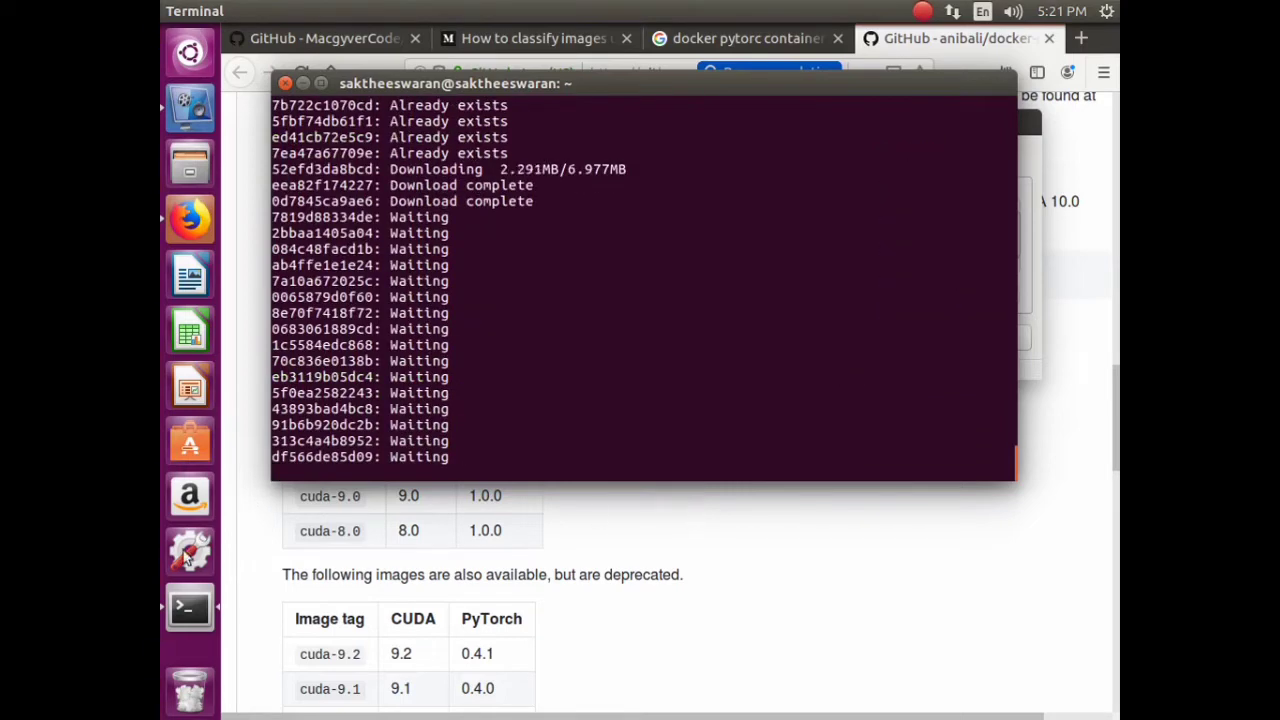
pyautogui.click(398, 535)
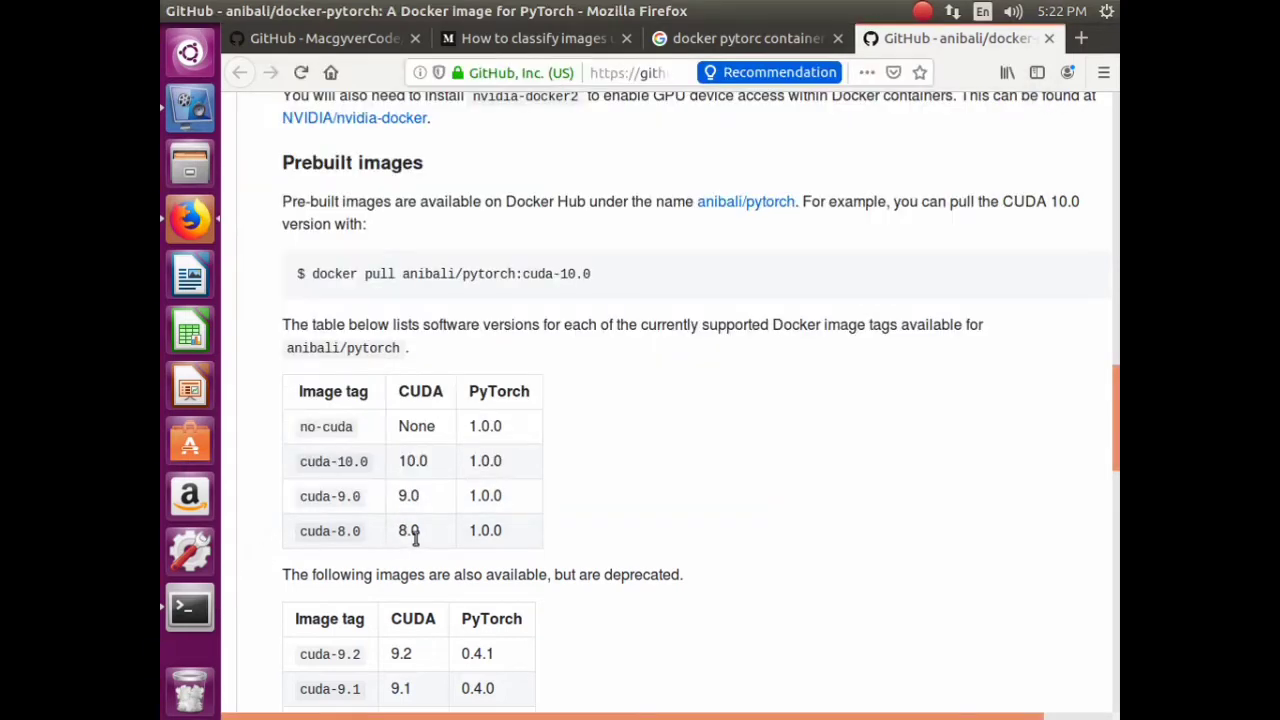
pyautogui.scroll(-3, 415, 538)
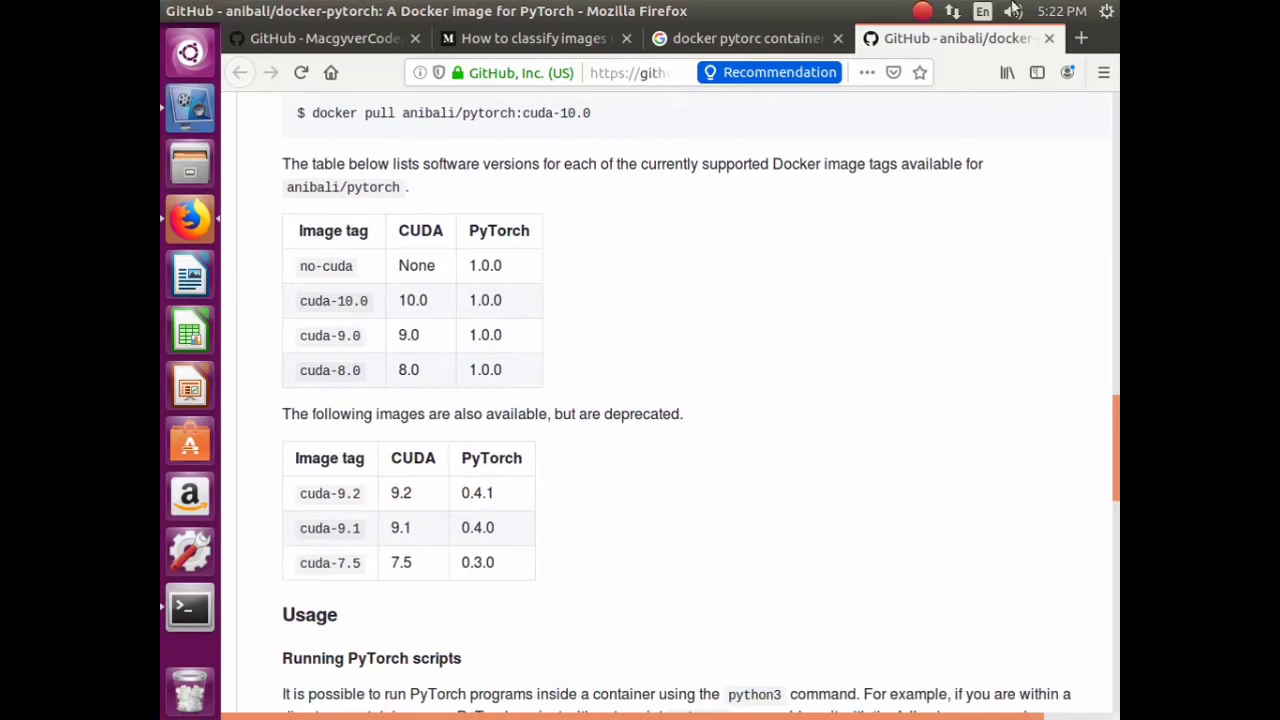
# - Open and close a blank tab, then check the pull progress in the terminal
pyautogui.click(1080, 42)
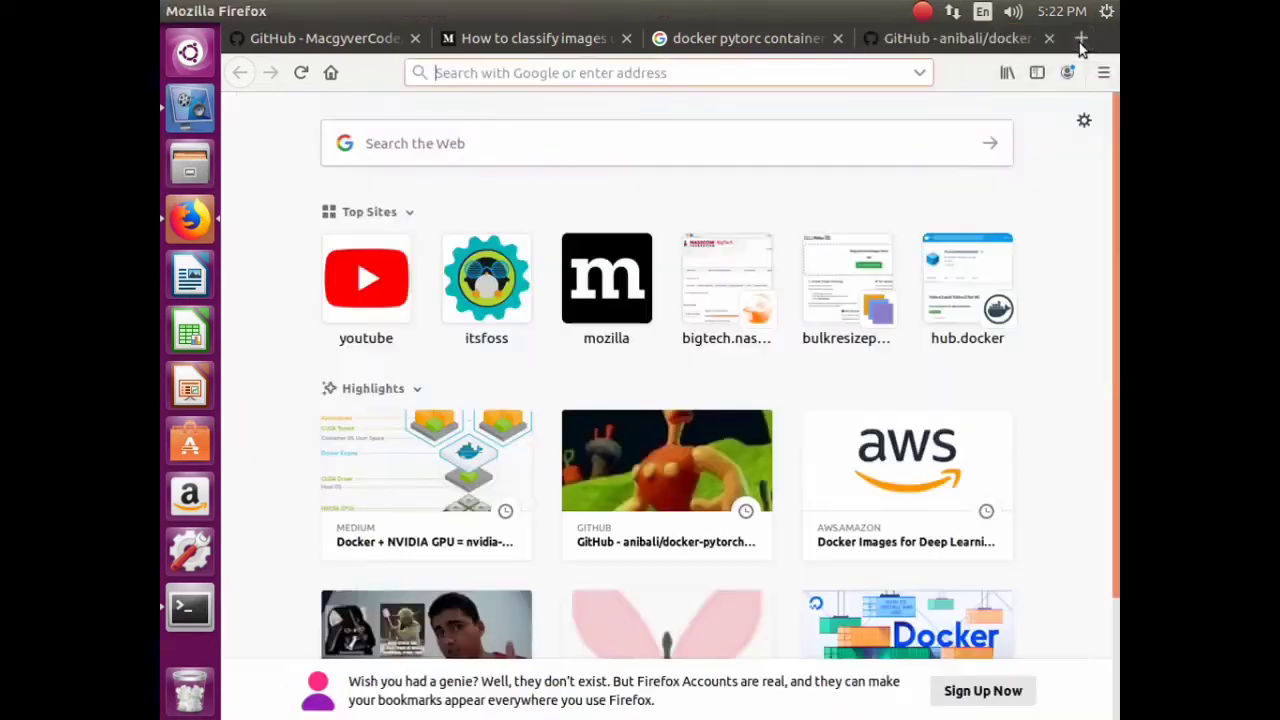
pyautogui.click(1074, 38)
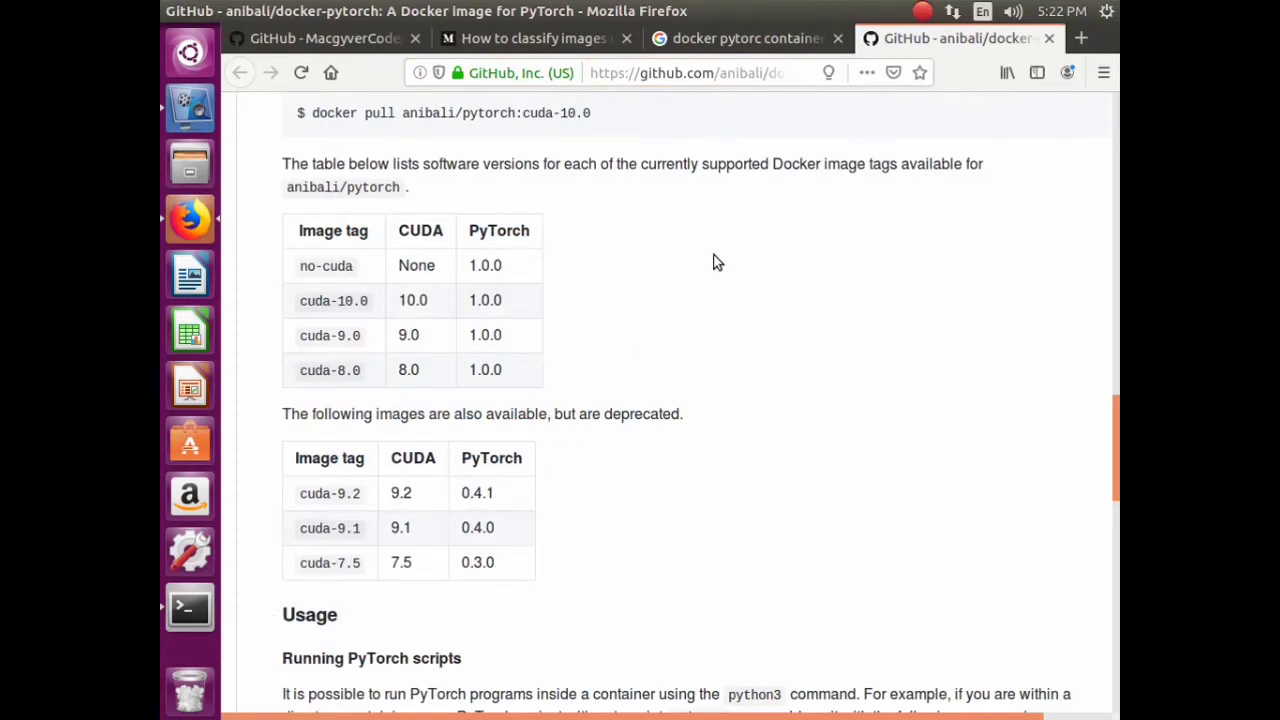
pyautogui.click(189, 607)
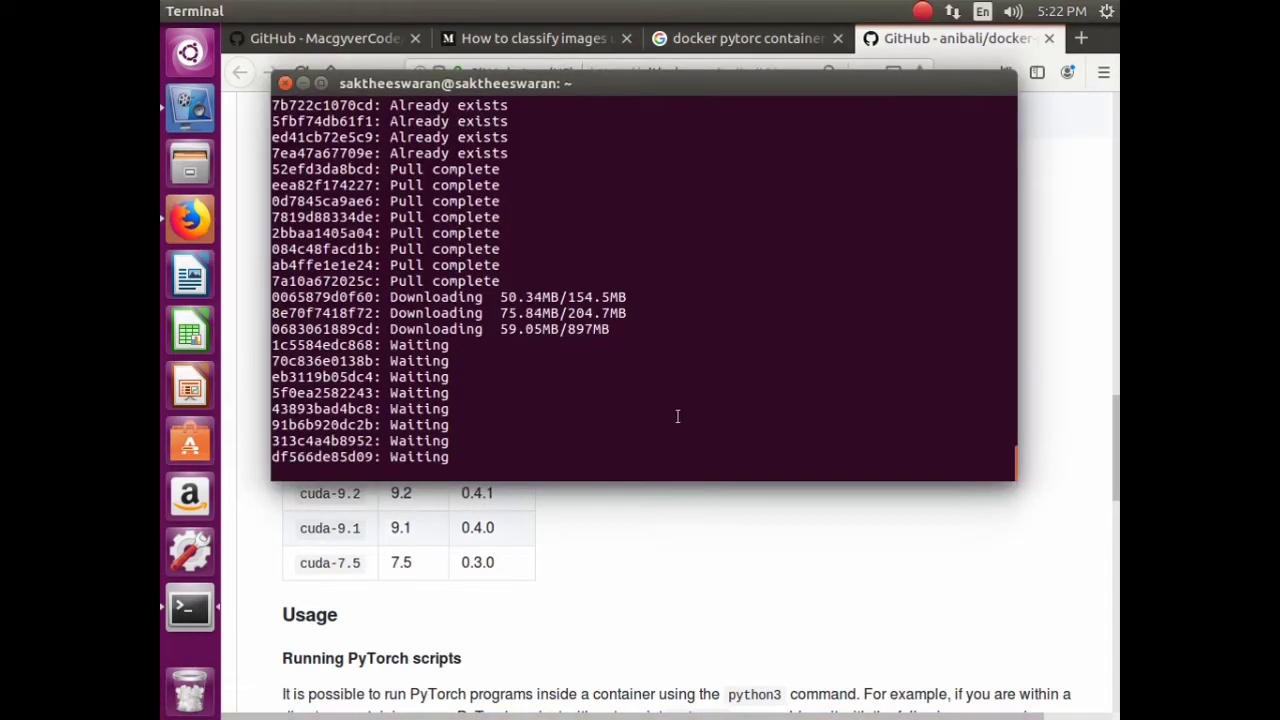
pyautogui.click(622, 540)
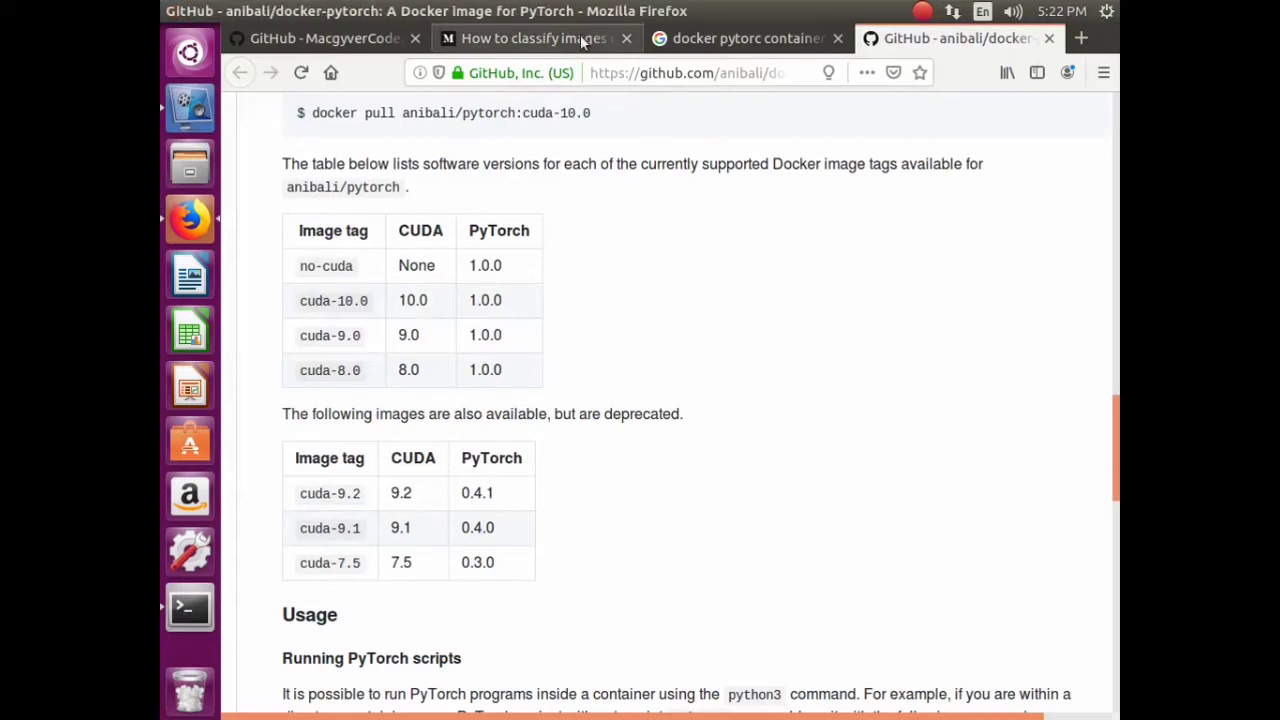
# - Close the How to classify images tab and the MacgyverCode GitHub tab
pyautogui.click(626, 38)
pyautogui.click(385, 40)
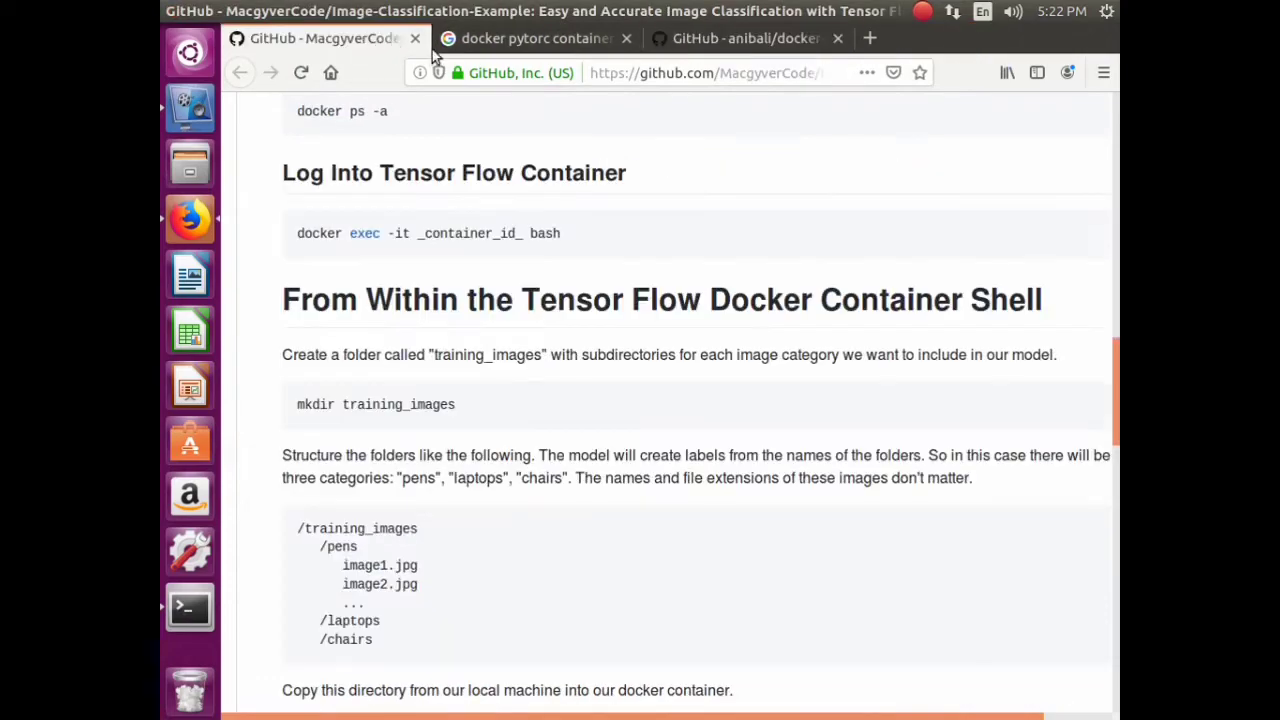
pyautogui.click(413, 38)
pyautogui.scroll(10, 540, 380)
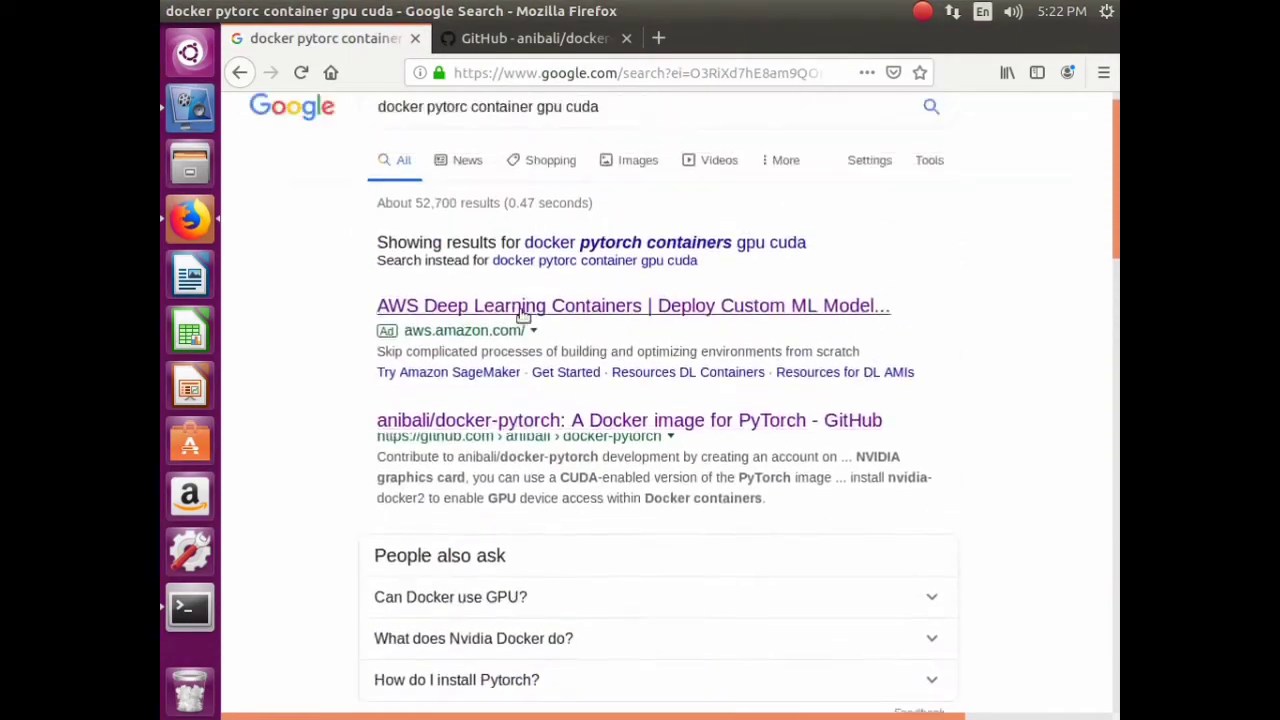
# - Search Google for 'apium docker container' and open the appium/appium Docker Hub result in a new tab
pyautogui.click(600, 150)
pyautogui.moveTo(600, 140); pyautogui.dragTo(347, 125)
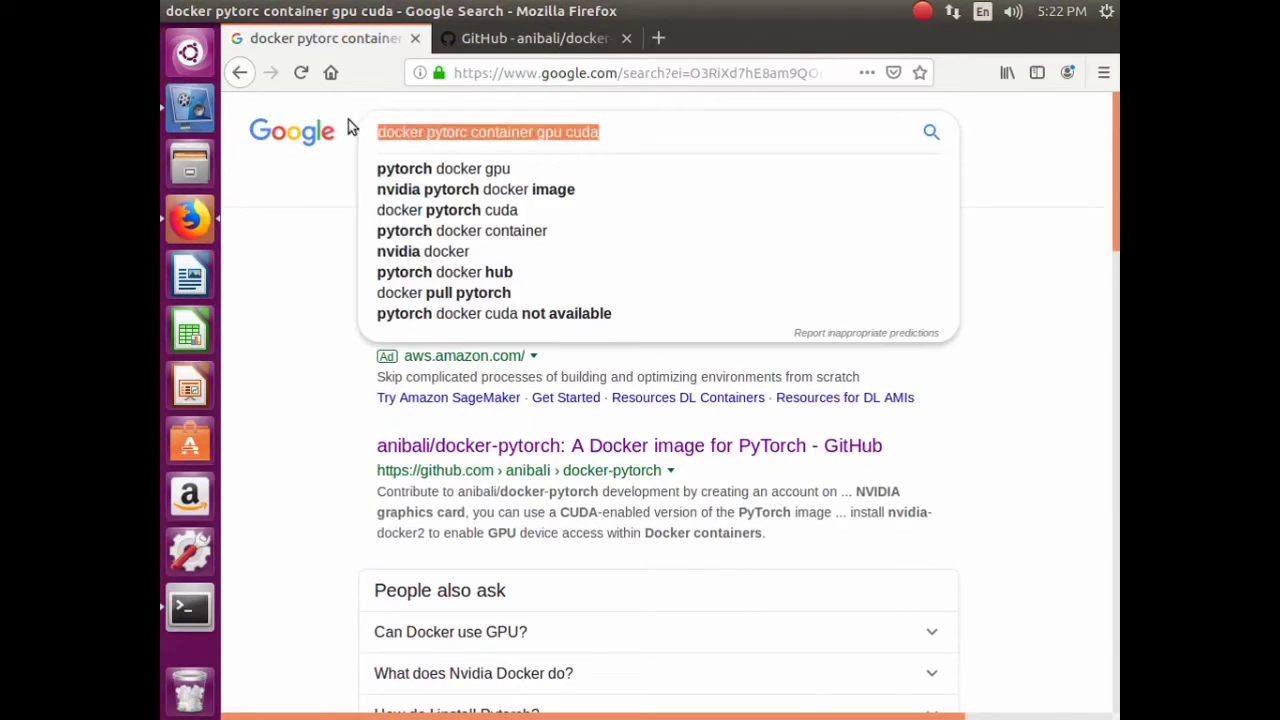
pyautogui.write('docke')
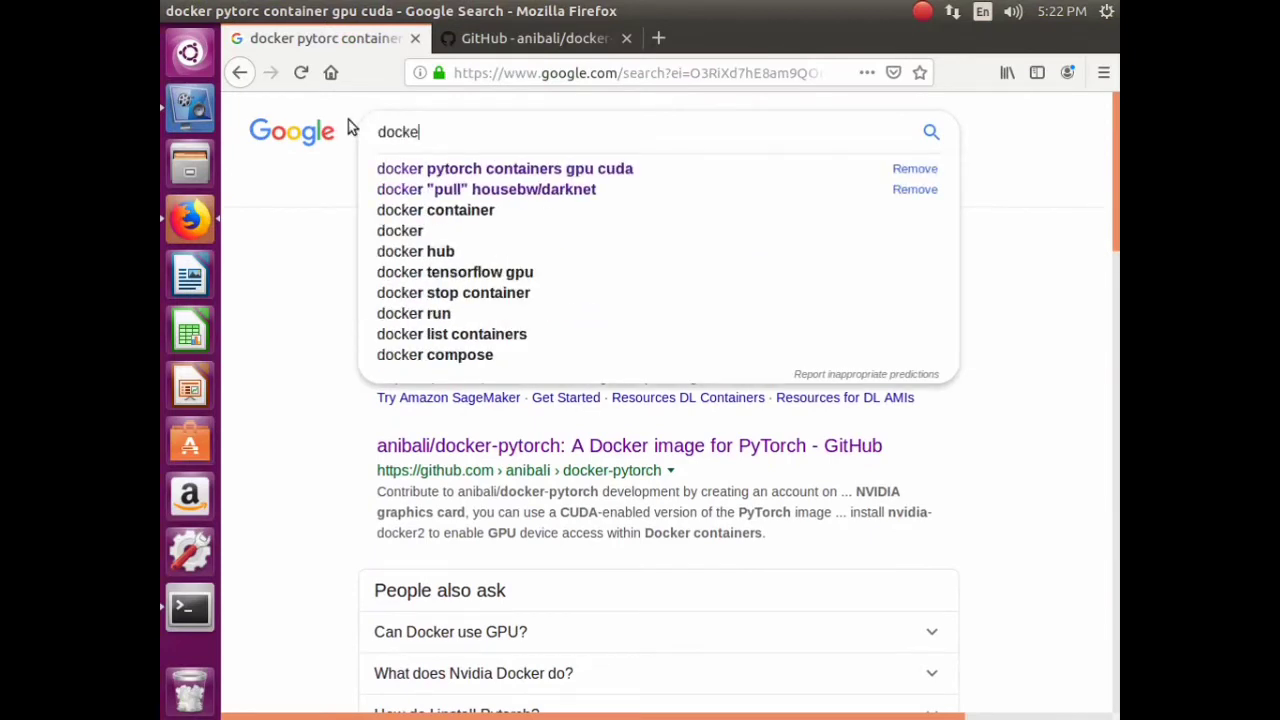
pyautogui.press('BackSpace')
pyautogui.press('BackSpace')
pyautogui.press('BackSpace')
pyautogui.press('BackSpace')
pyautogui.press('BackSpace')
pyautogui.write('apium ')
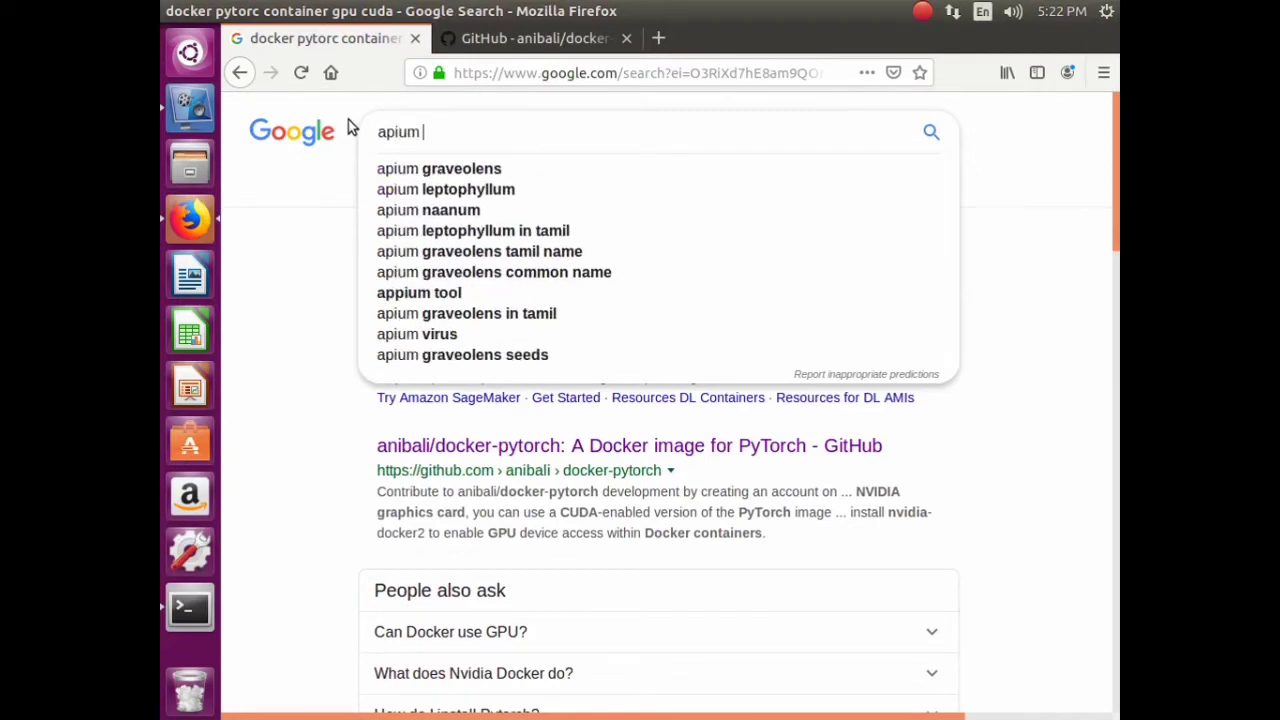
pyautogui.write('do')
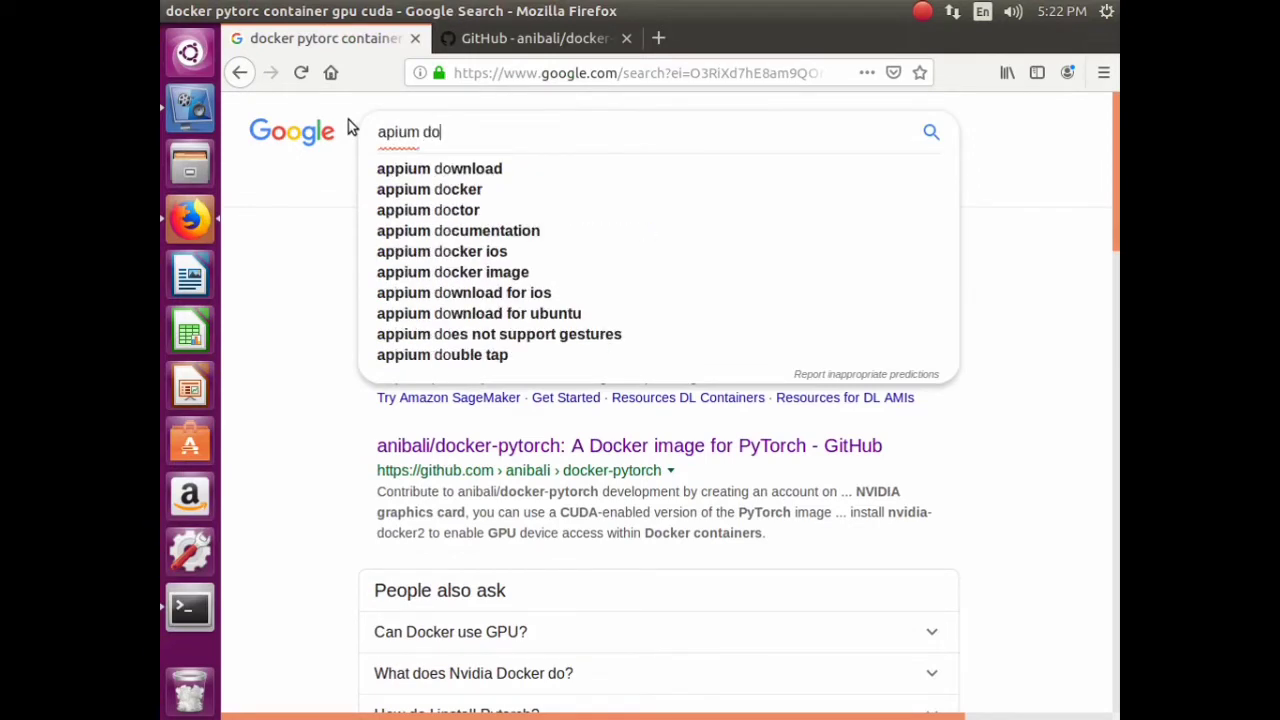
pyautogui.write('cker co')
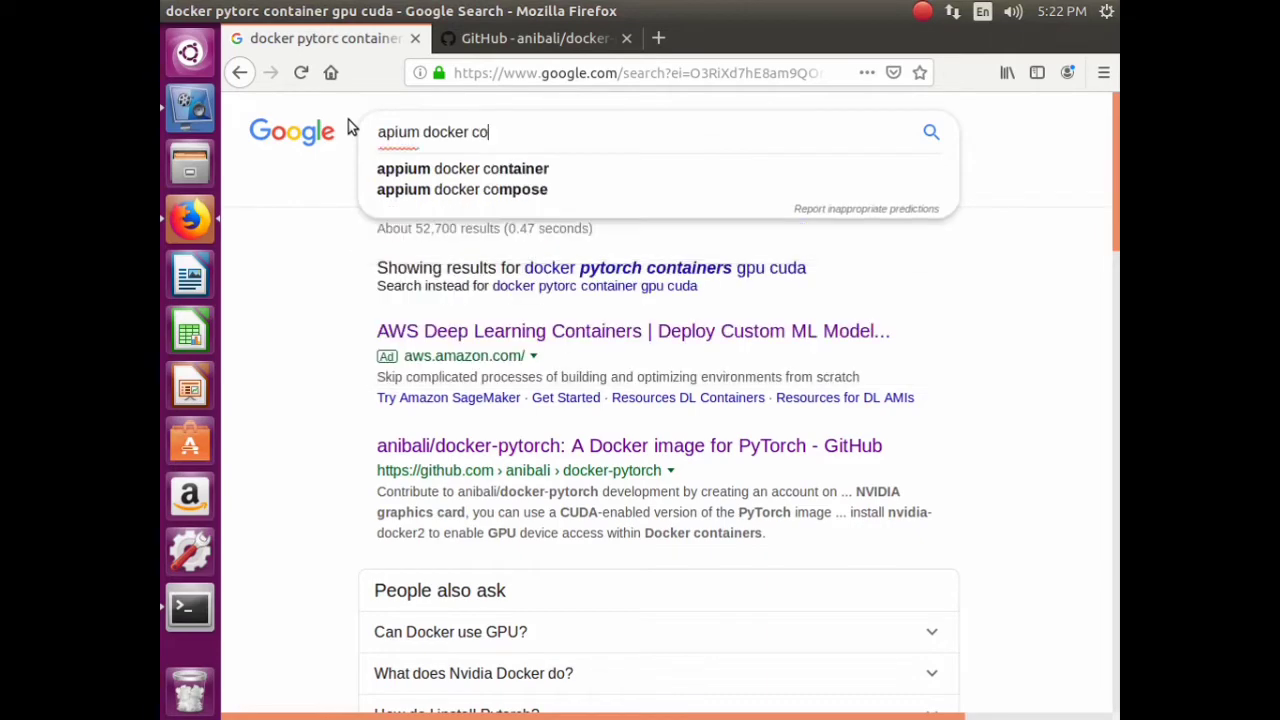
pyautogui.write('ntainer')
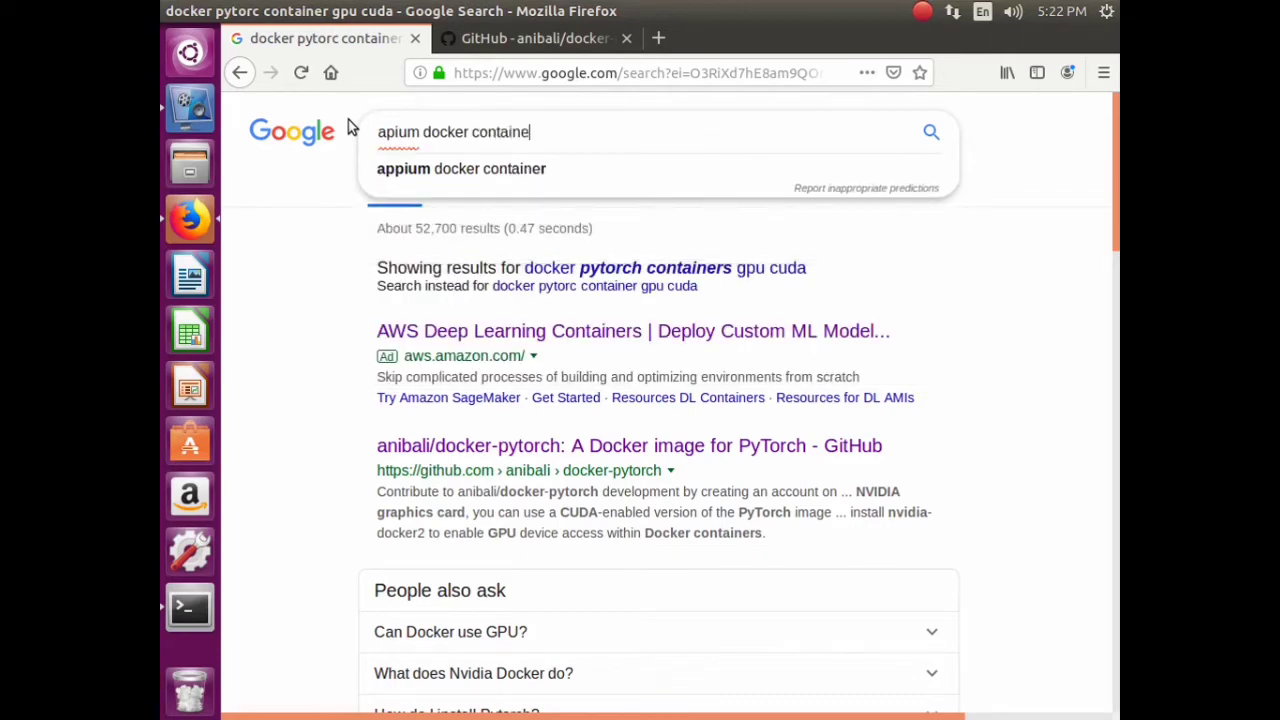
pyautogui.press('Return')
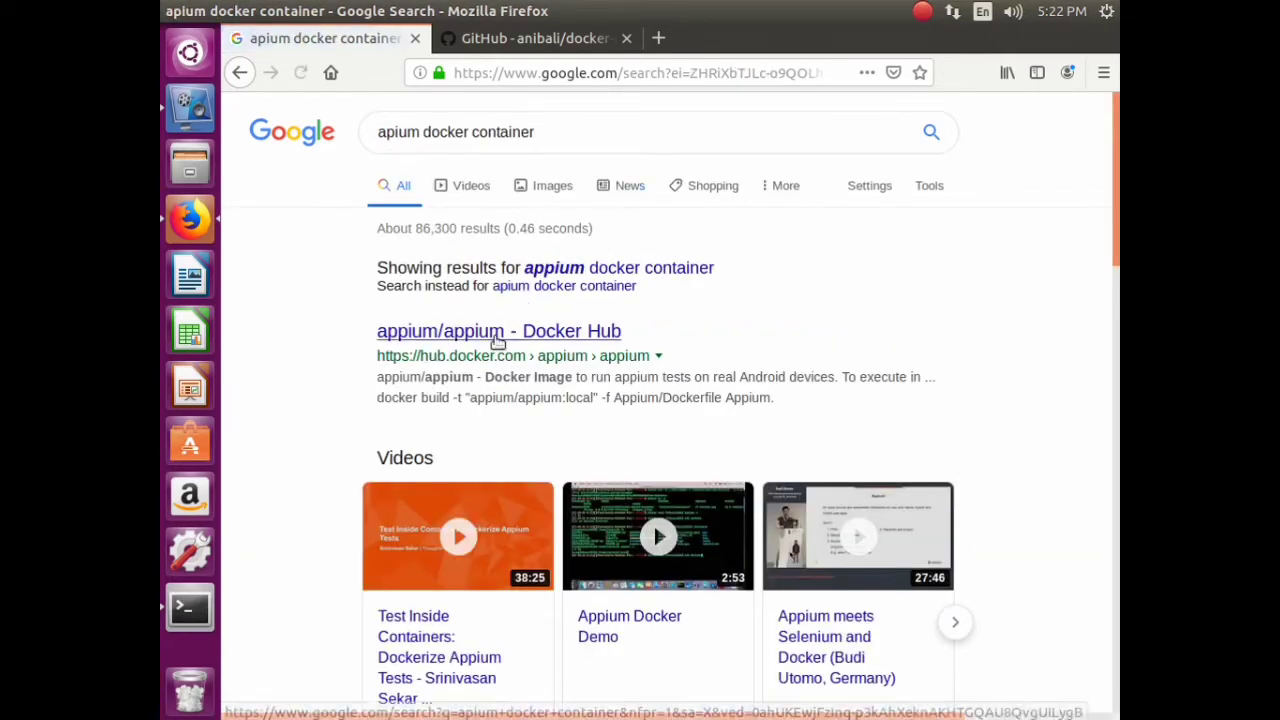
pyautogui.rightClick(488, 335)
pyautogui.click(544, 350)
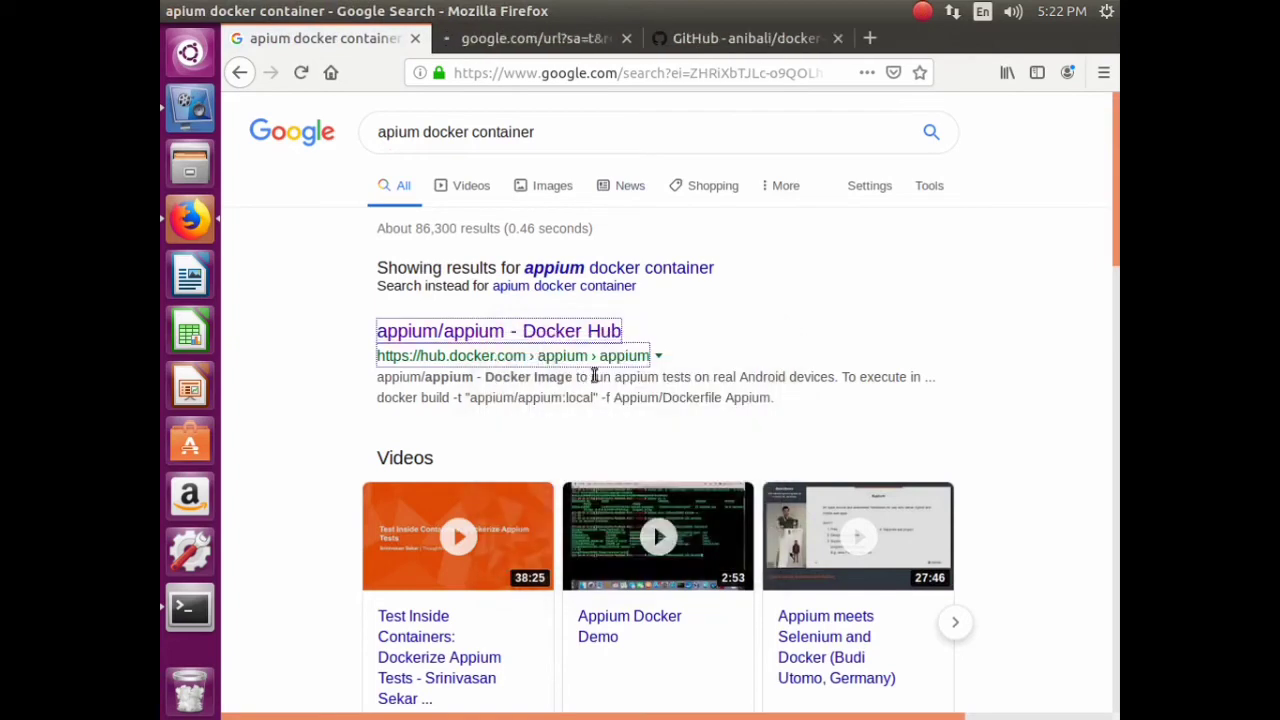
pyautogui.click(505, 38)
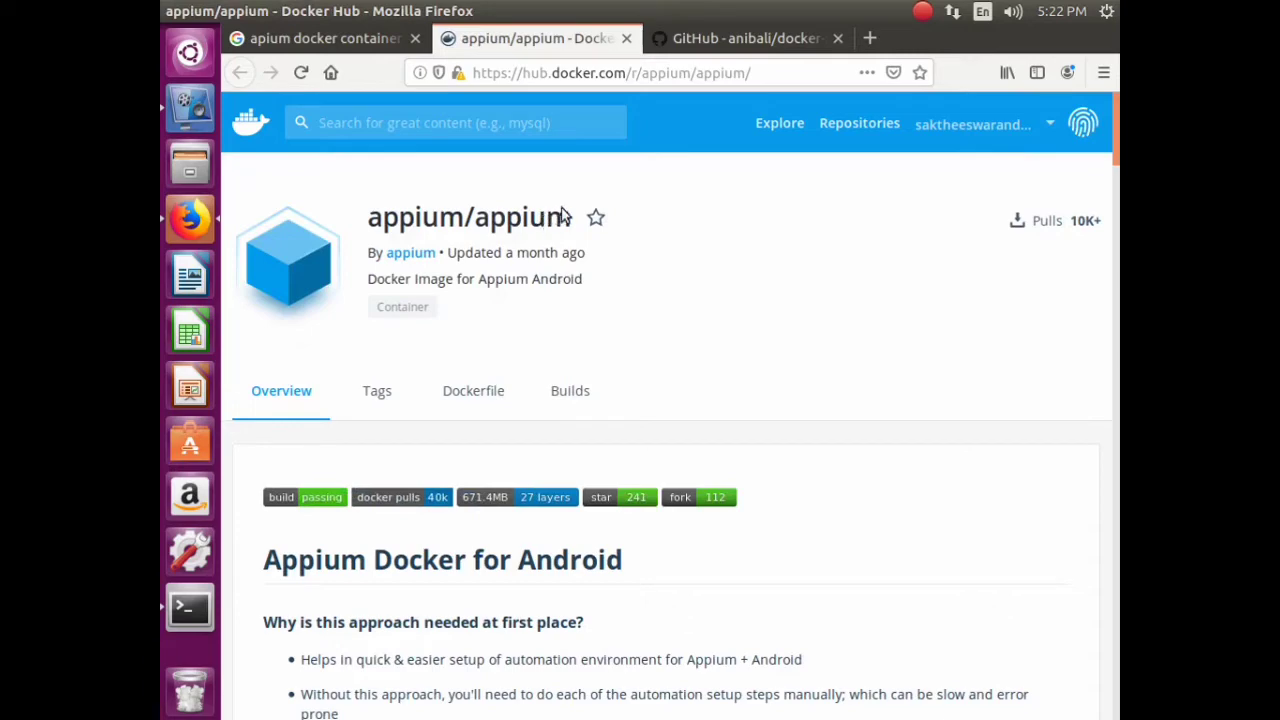
# - Copy the appium/appium image title from the Docker Hub page
pyautogui.moveTo(572, 218); pyautogui.dragTo(367, 220)
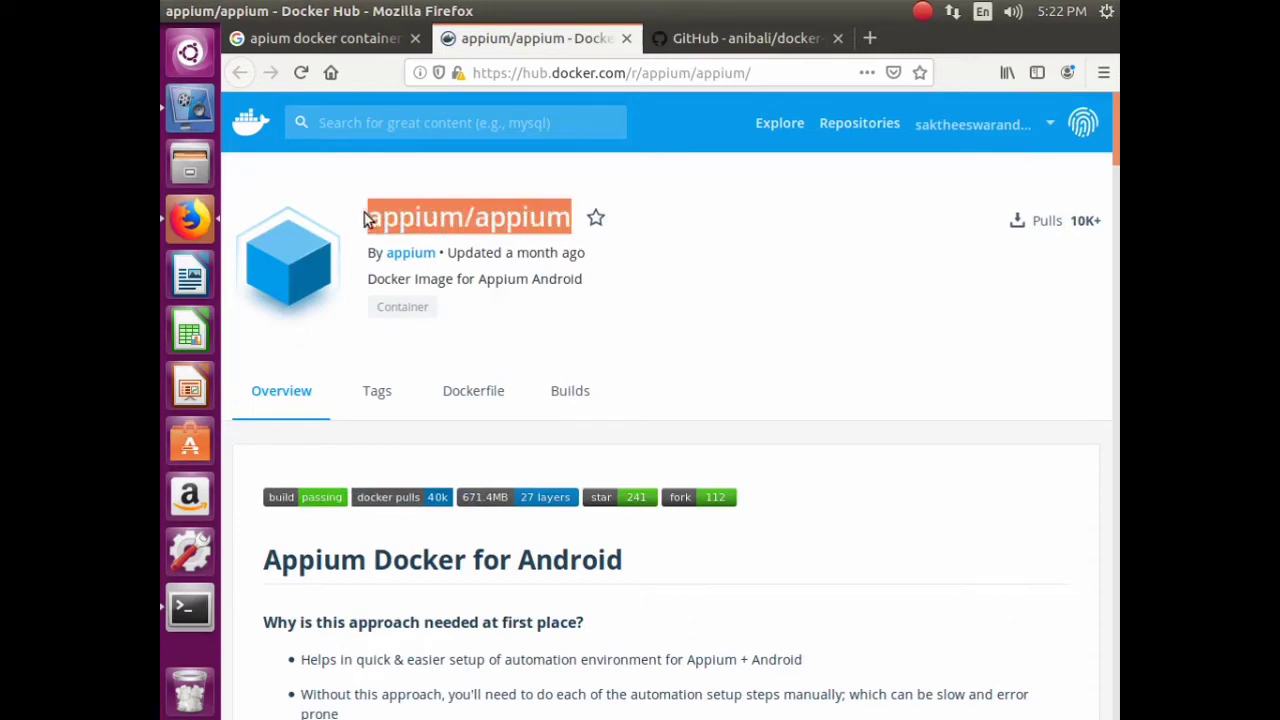
pyautogui.rightClick(422, 230)
pyautogui.click(470, 234)
# - Scroll through the appium/appium documentation down to the Docker Pull Command box
pyautogui.scroll(-10, 615, 515)
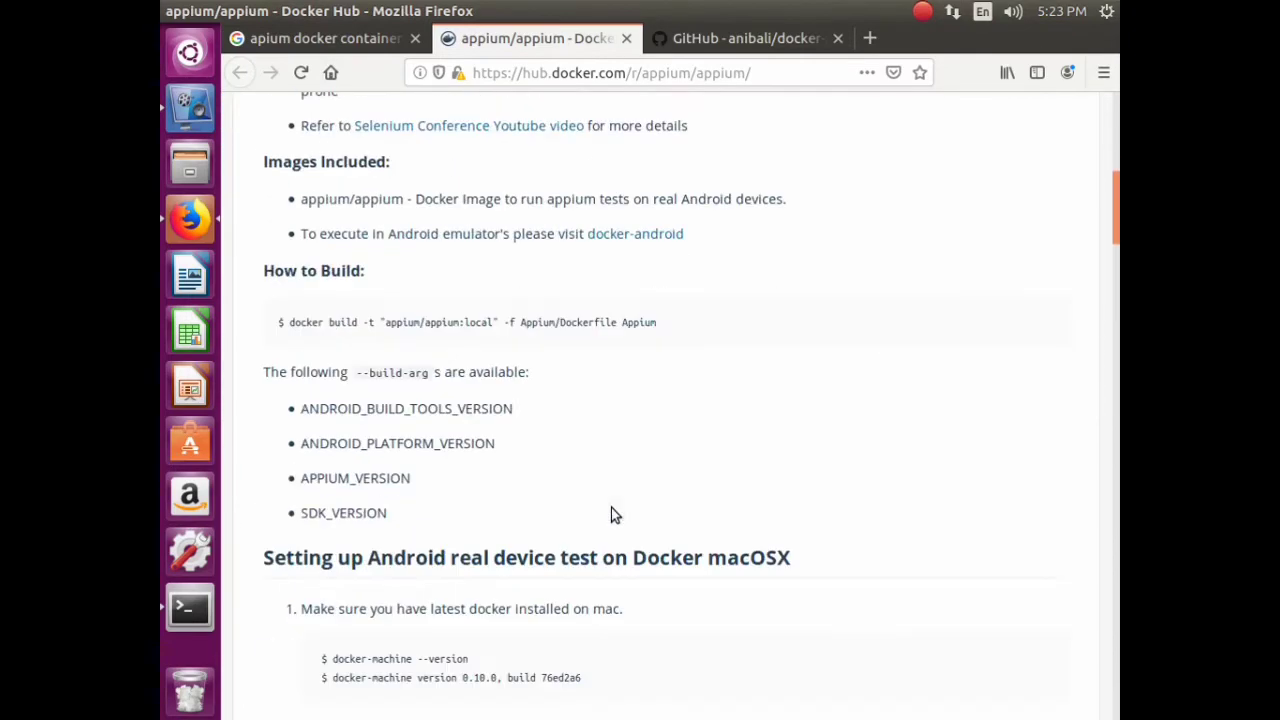
pyautogui.scroll(-3, 611, 507)
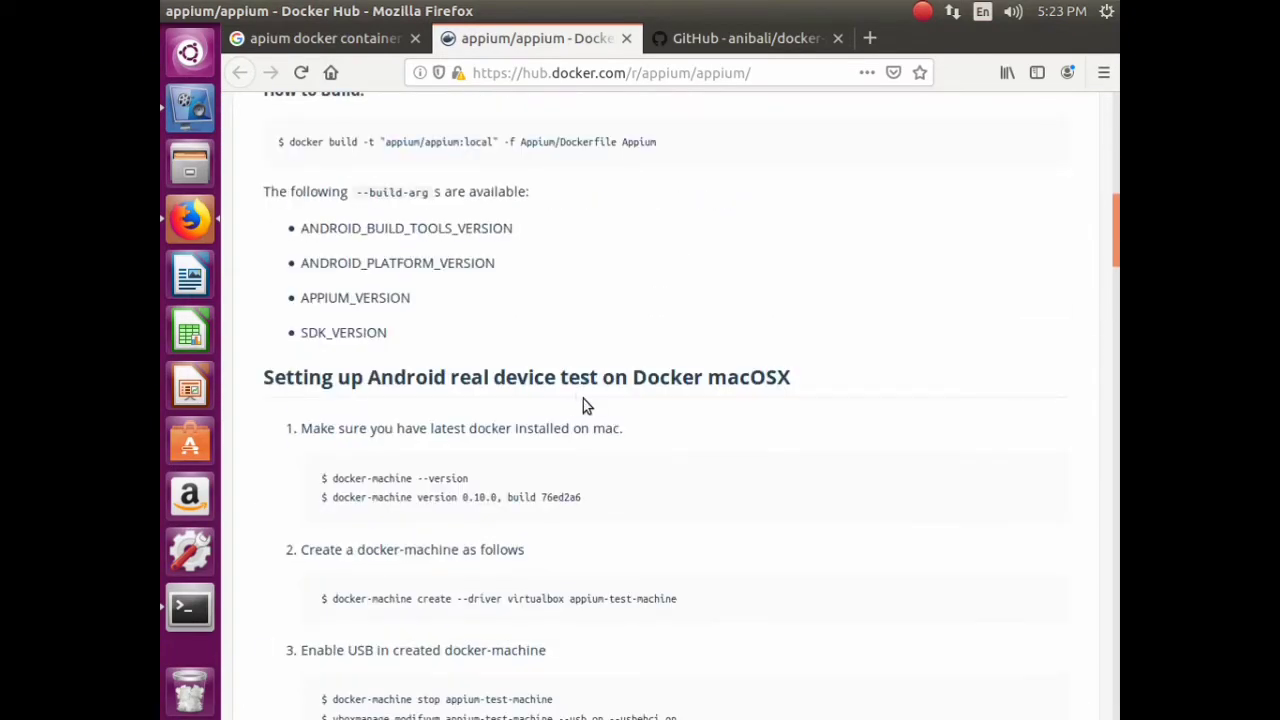
pyautogui.scroll(-6, 583, 405)
pyautogui.scroll(-5, 583, 405)
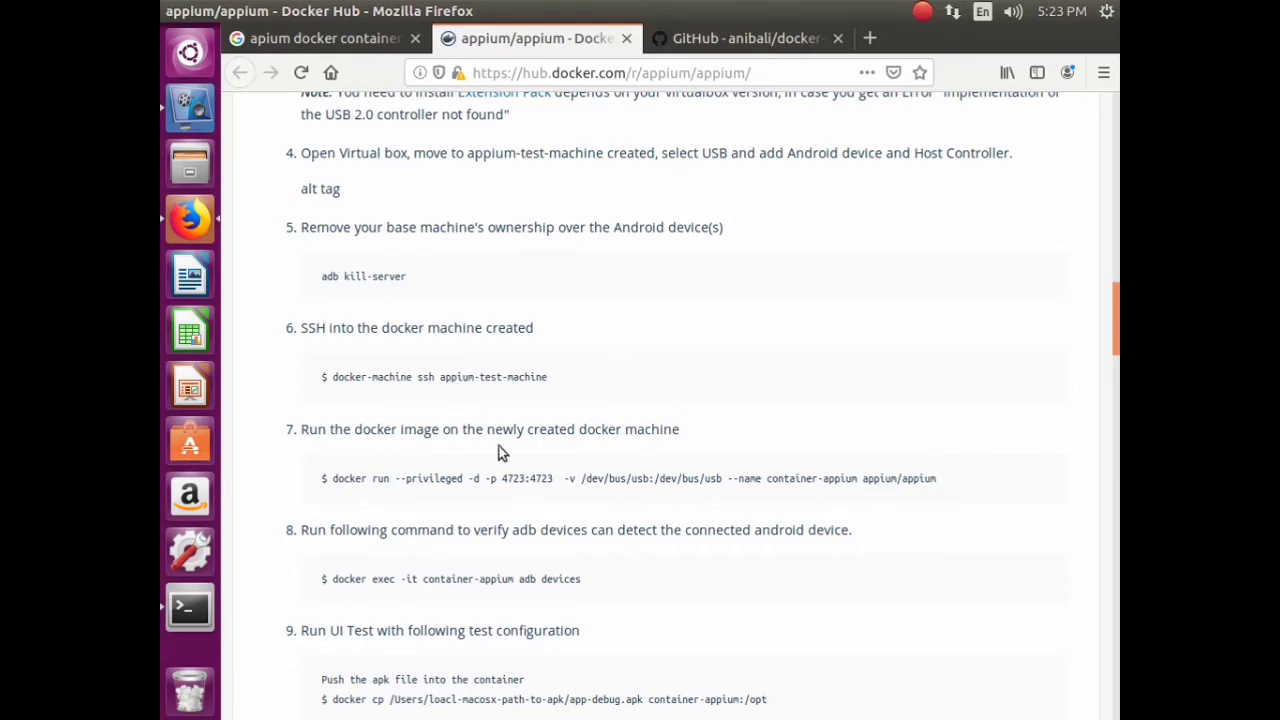
pyautogui.scroll(-6, 536, 470)
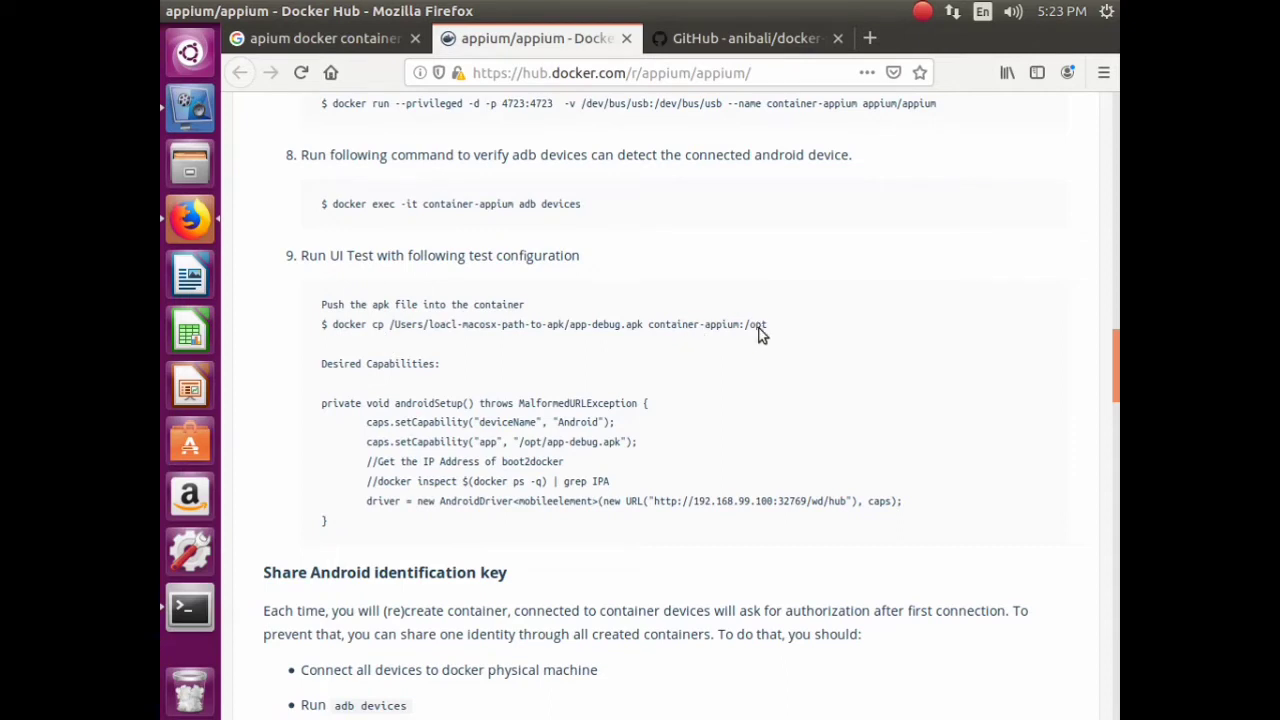
pyautogui.scroll(-5, 680, 348)
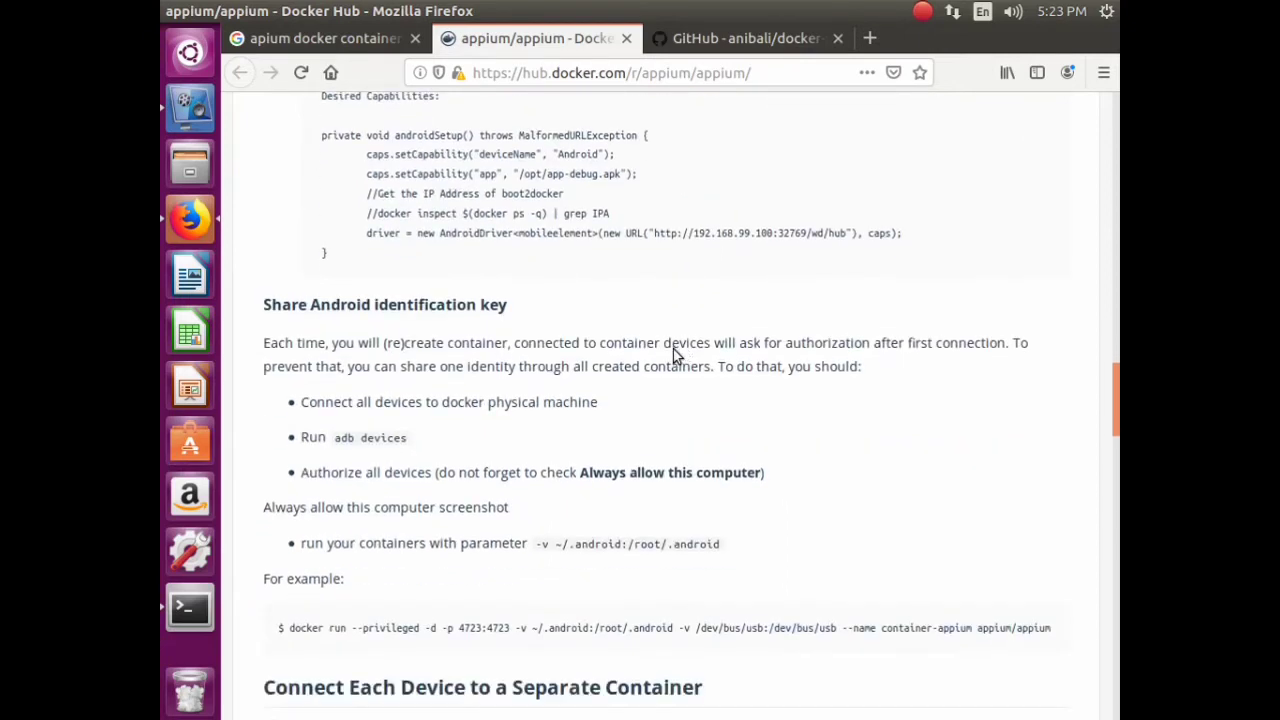
pyautogui.scroll(-5, 565, 358)
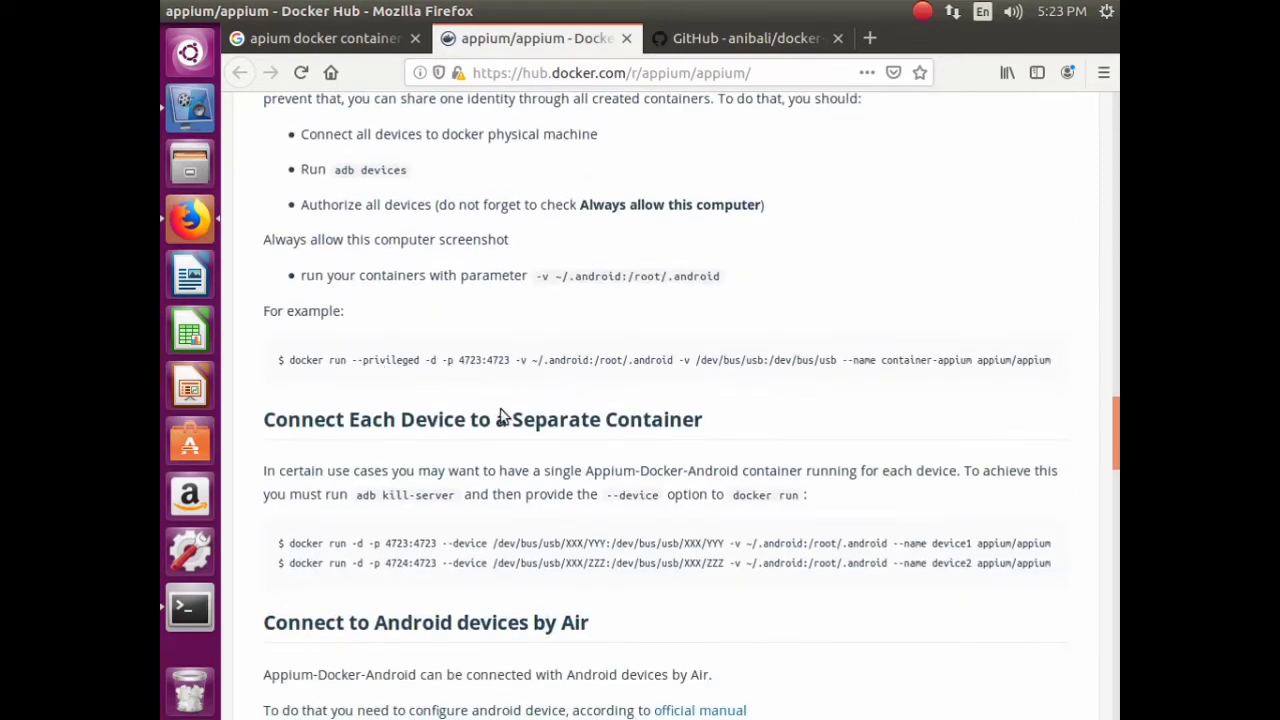
pyautogui.scroll(-8, 500, 408)
pyautogui.scroll(-8, 497, 401)
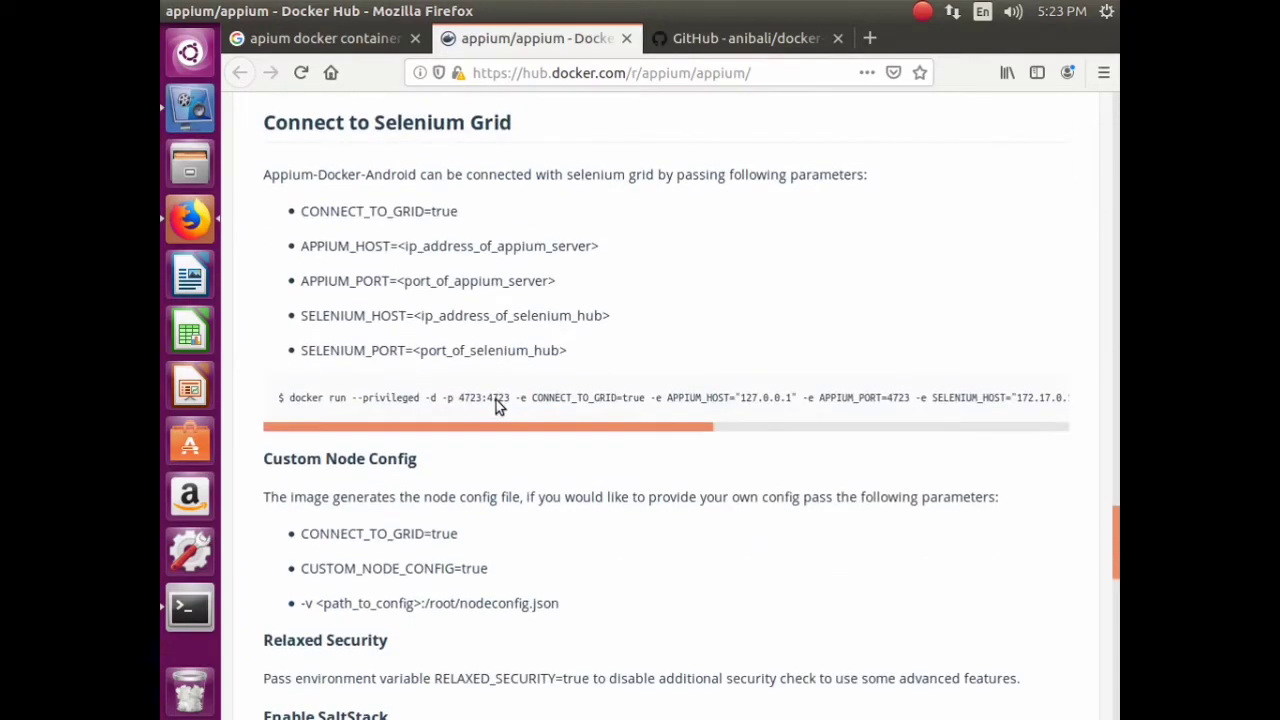
pyautogui.scroll(-12, 496, 400)
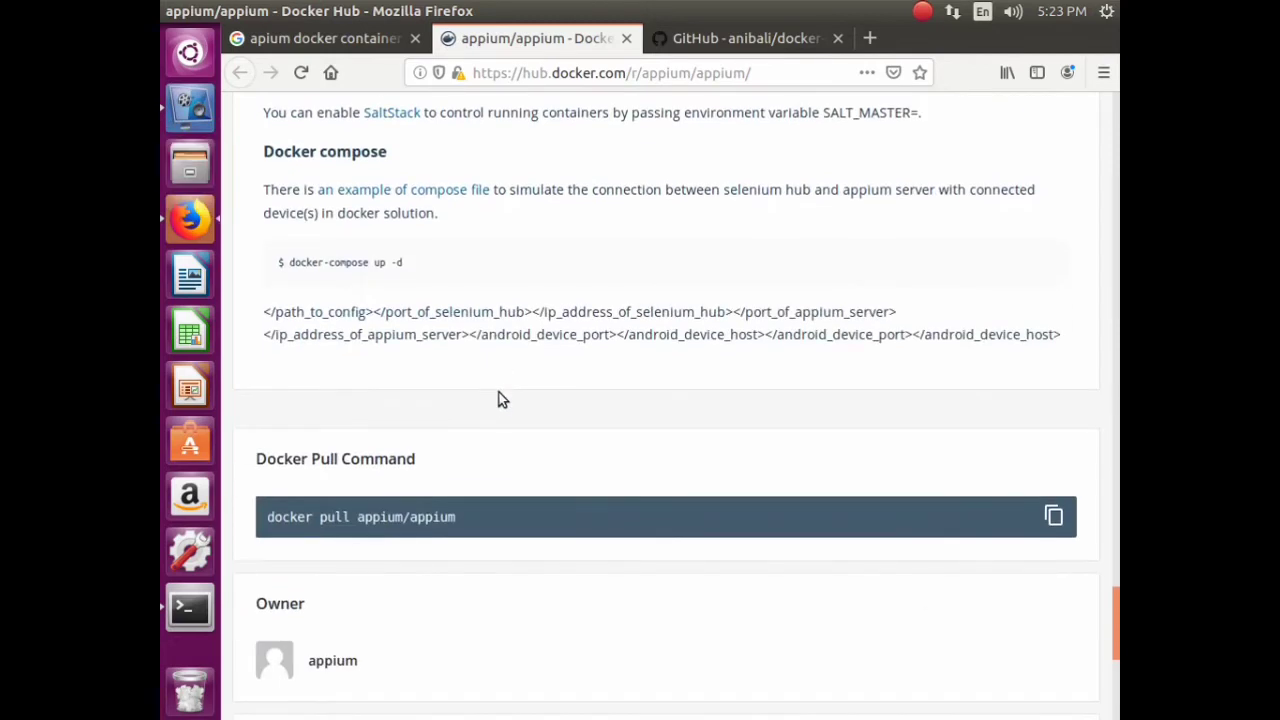
# - Copy the 'docker pull appium/appium' command from Docker Hub
pyautogui.tripleClick(407, 514)
pyautogui.rightClick(407, 512)
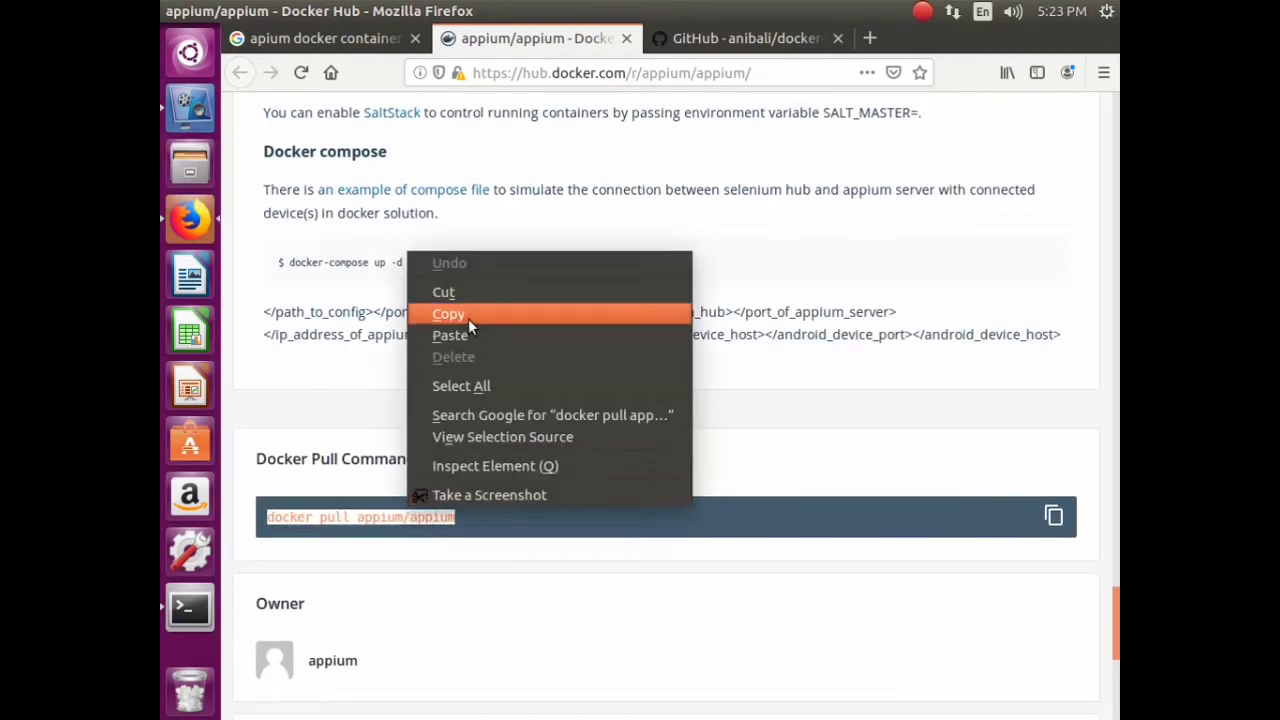
pyautogui.click(468, 318)
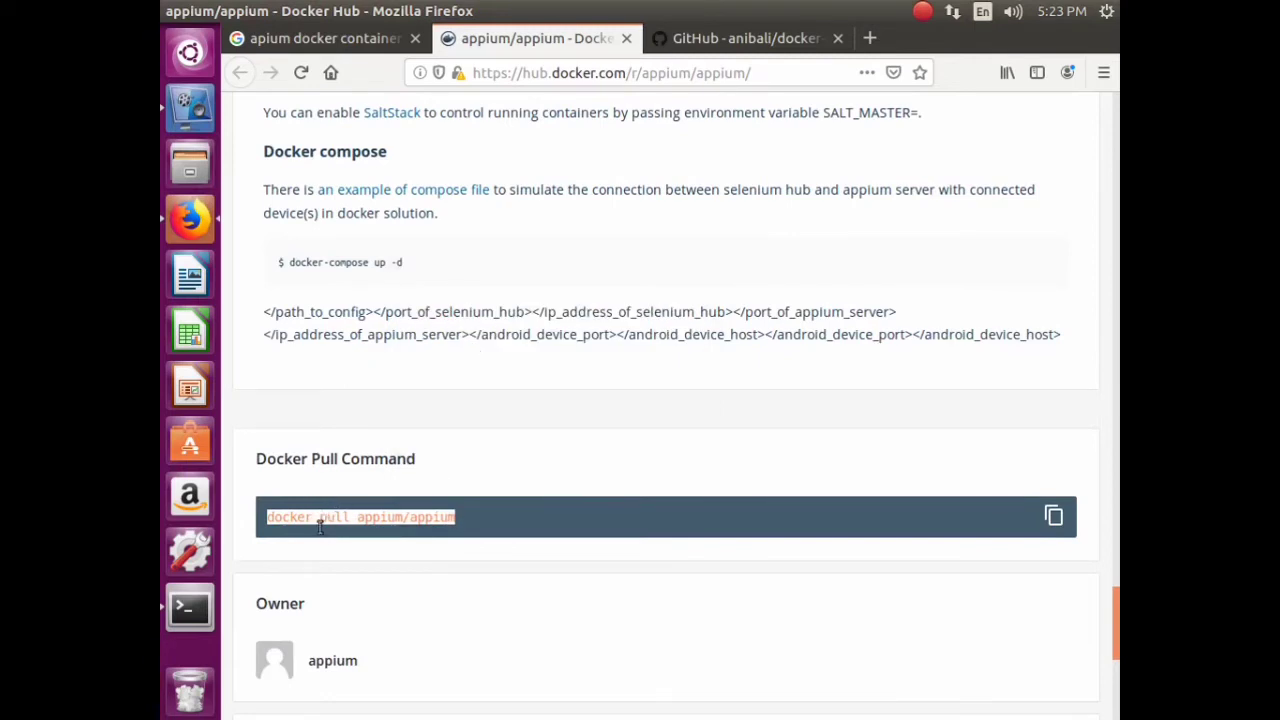
# - Run 'sudo docker pull appium/appium' in the terminal using the pasted command
pyautogui.click(190, 607)
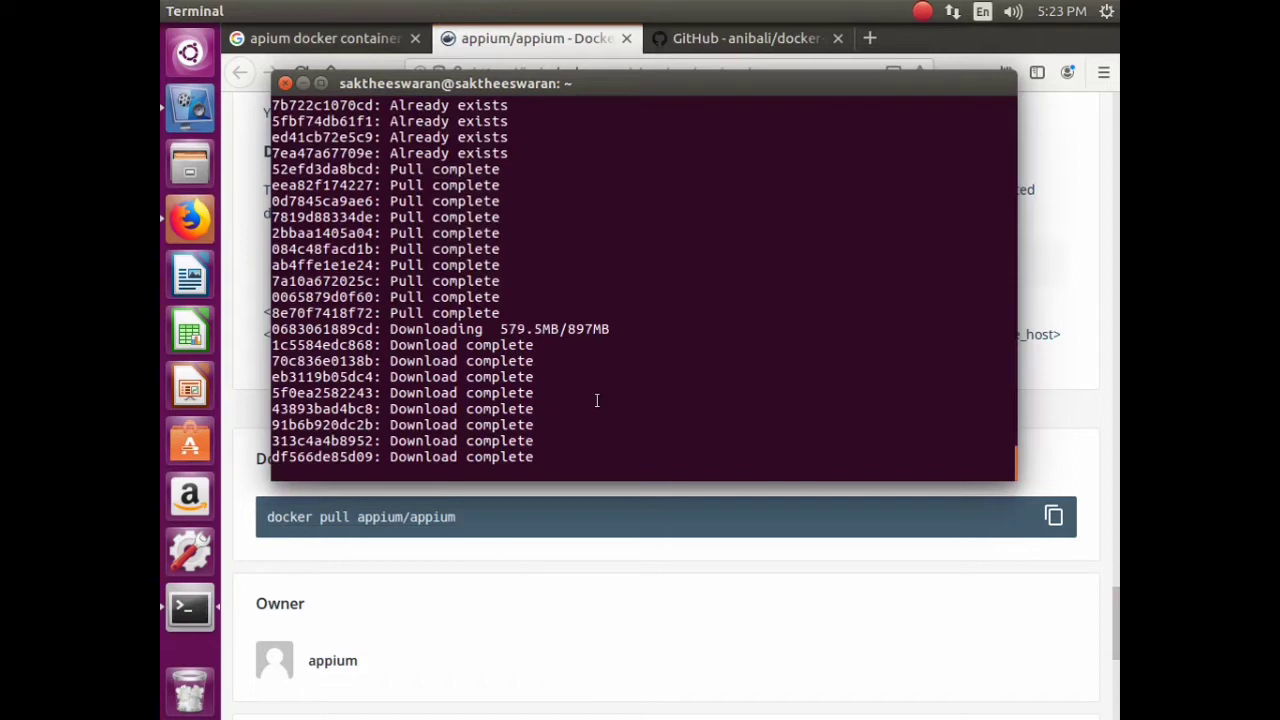
pyautogui.click(190, 104)
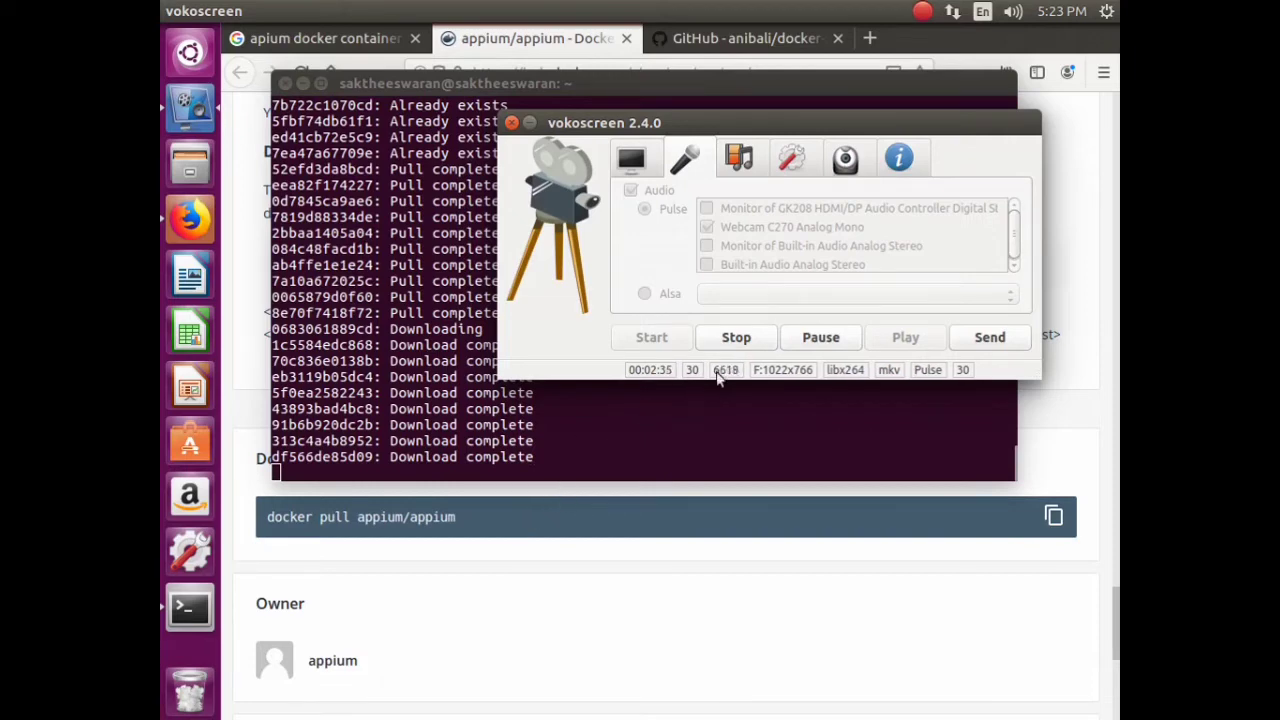
pyautogui.click(735, 338)
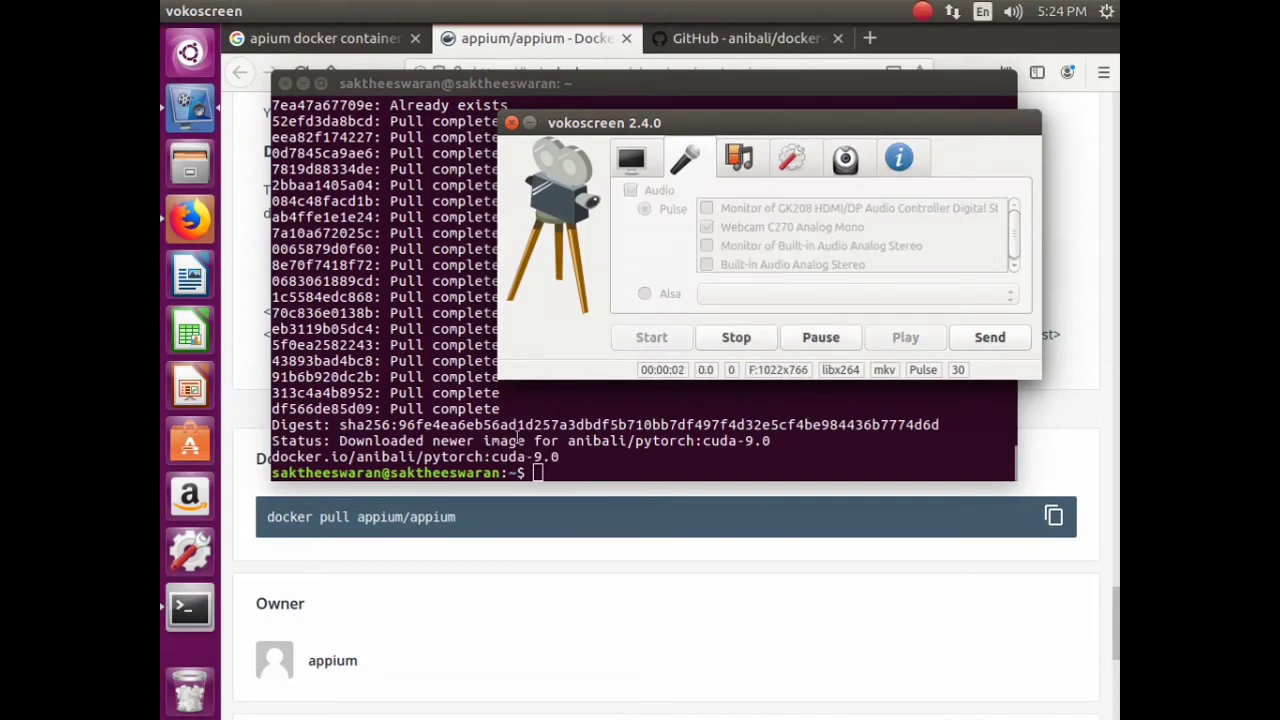
pyautogui.click(519, 441)
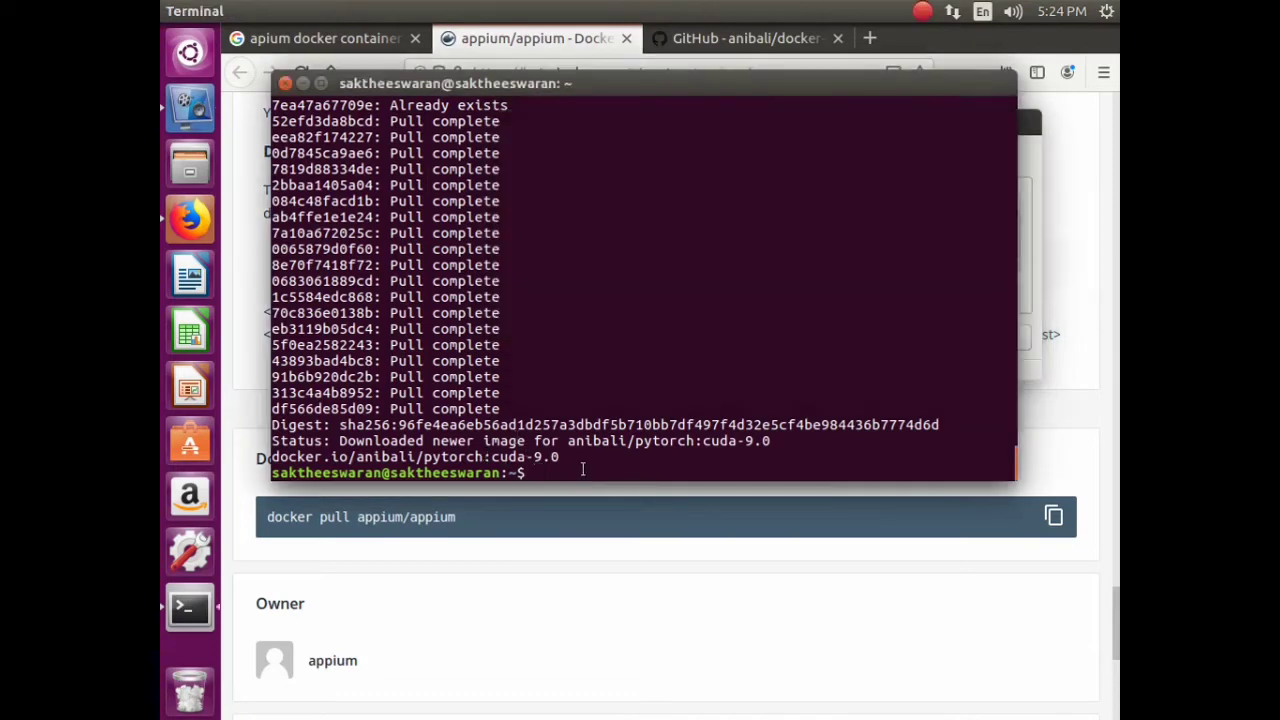
pyautogui.write('sudo')
pyautogui.rightClick(622, 469)
pyautogui.click(663, 531)
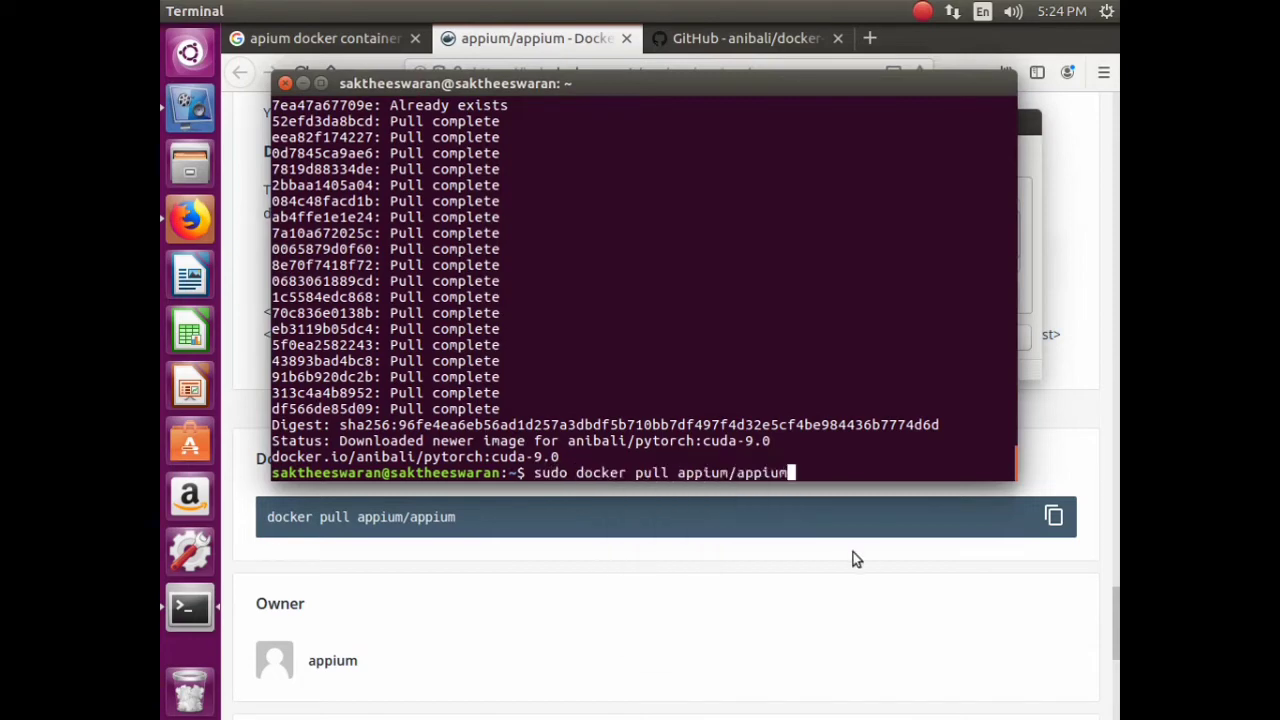
pyautogui.press('Return')
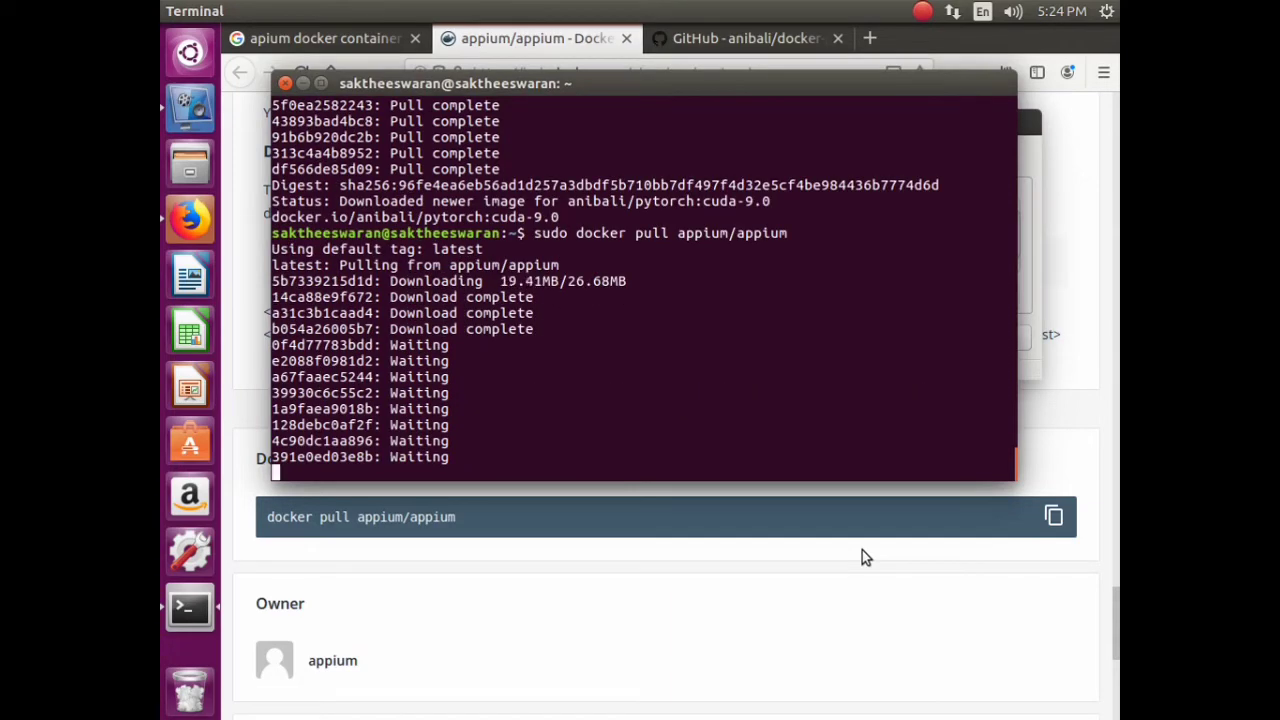
pyautogui.click(745, 38)
# - Close the docker-pytorch GitHub and appium/appium Docker Hub tabs and return to Google's home page
pyautogui.scroll(-5, 689, 356)
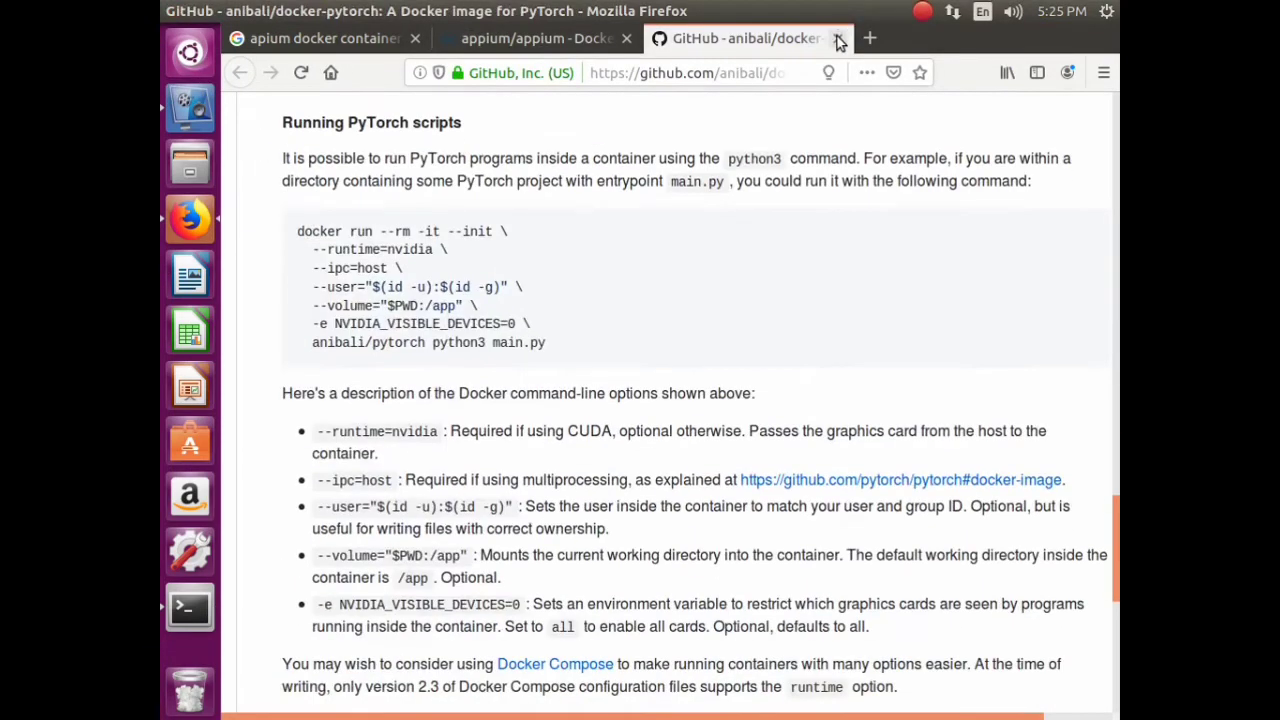
pyautogui.click(838, 38)
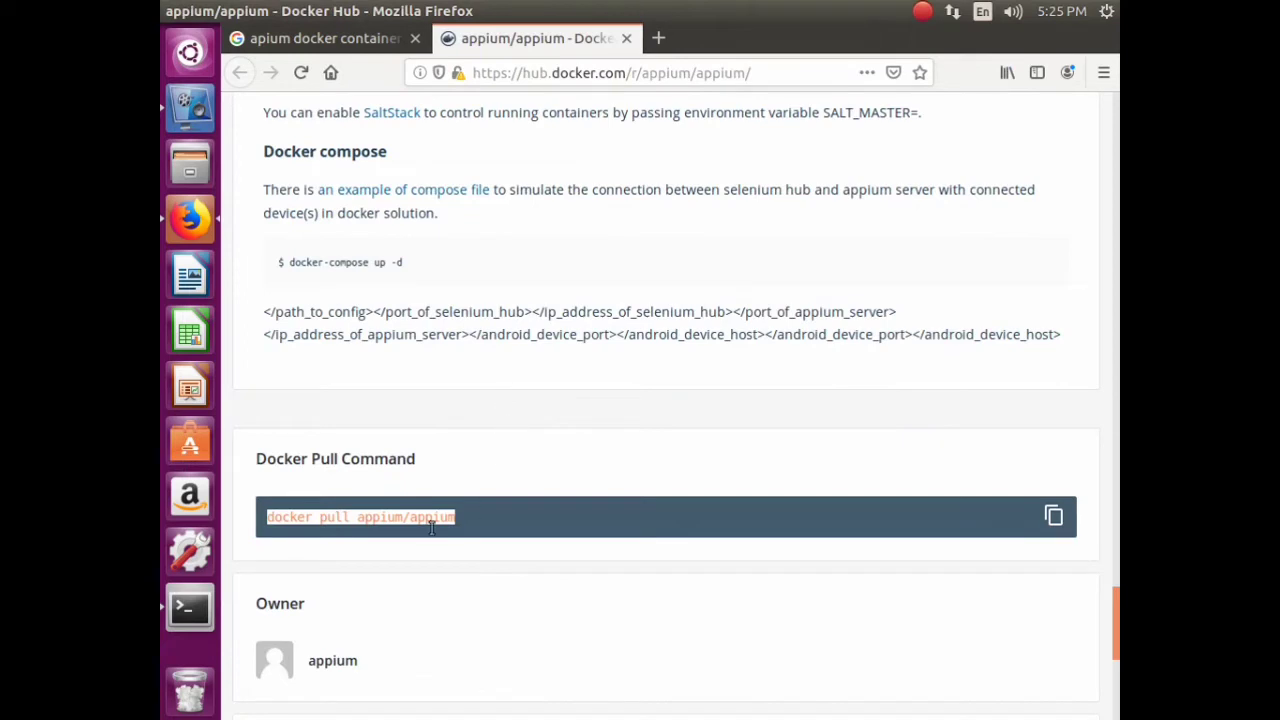
pyautogui.click(626, 38)
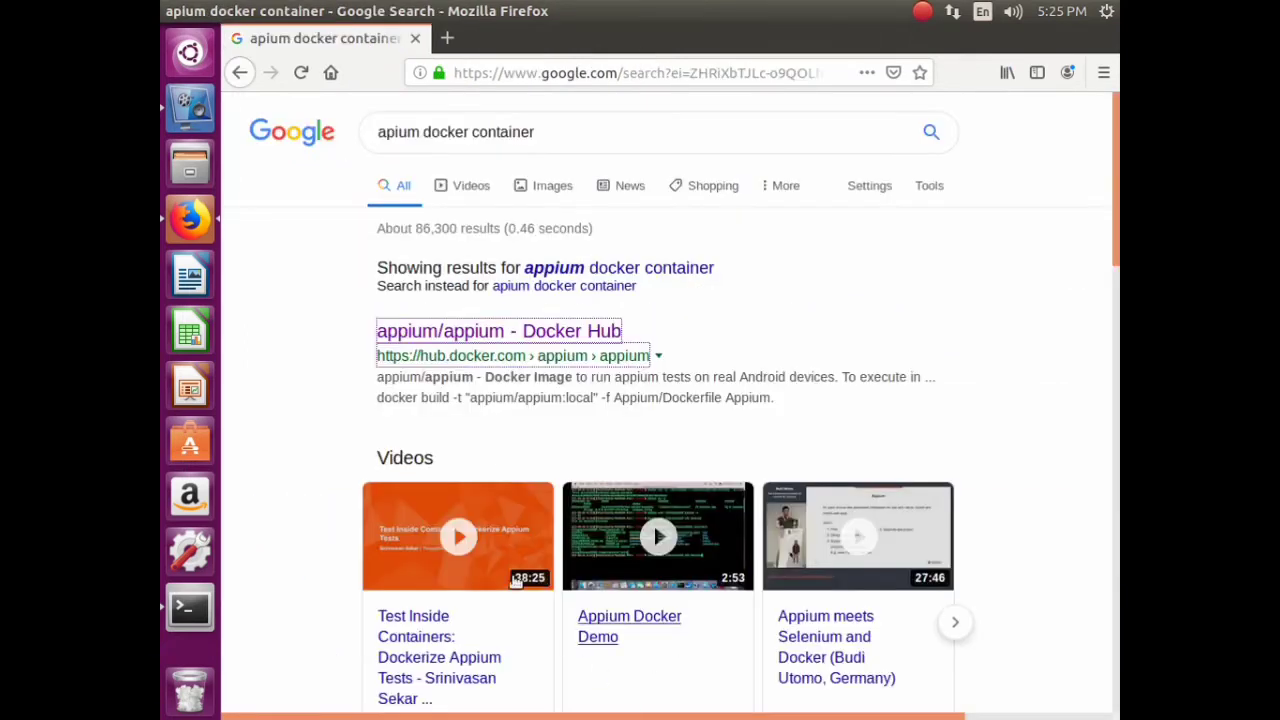
pyautogui.click(325, 130)
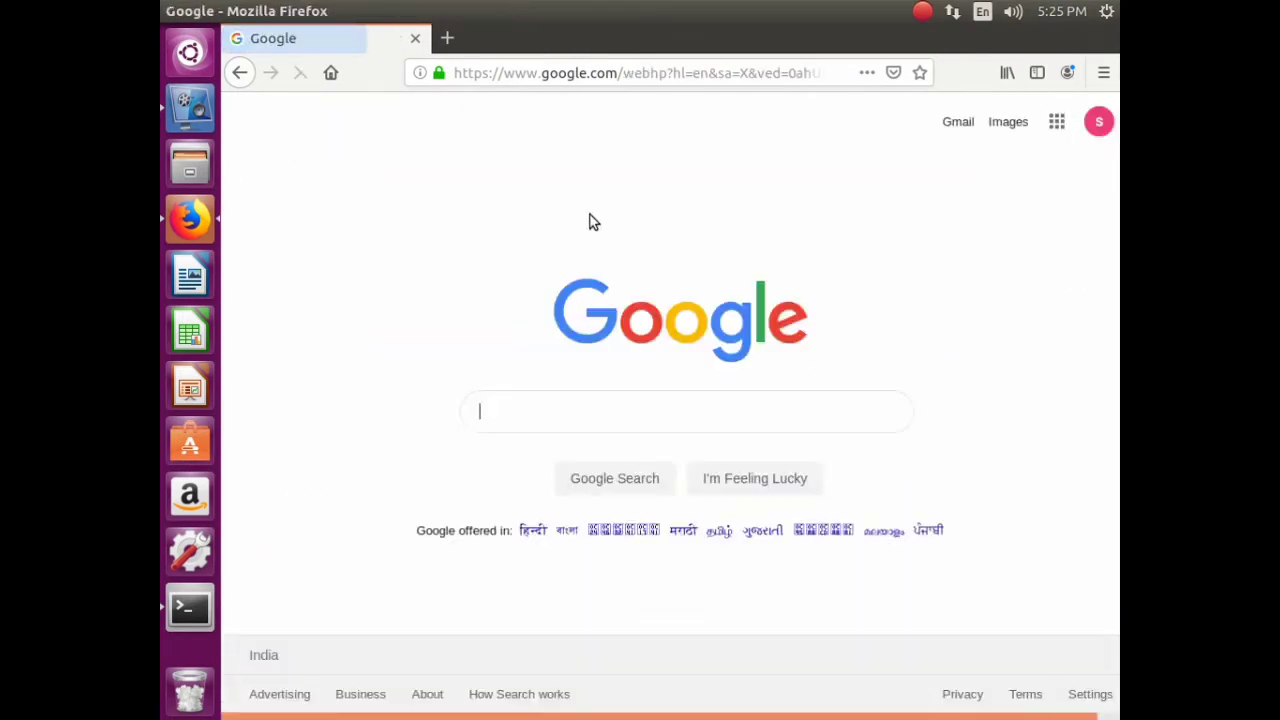
# - Search 'arduino ide docker pull' and open the darduino and docker-arduino results in background tabs
pyautogui.click(524, 415)
pyautogui.write('a')
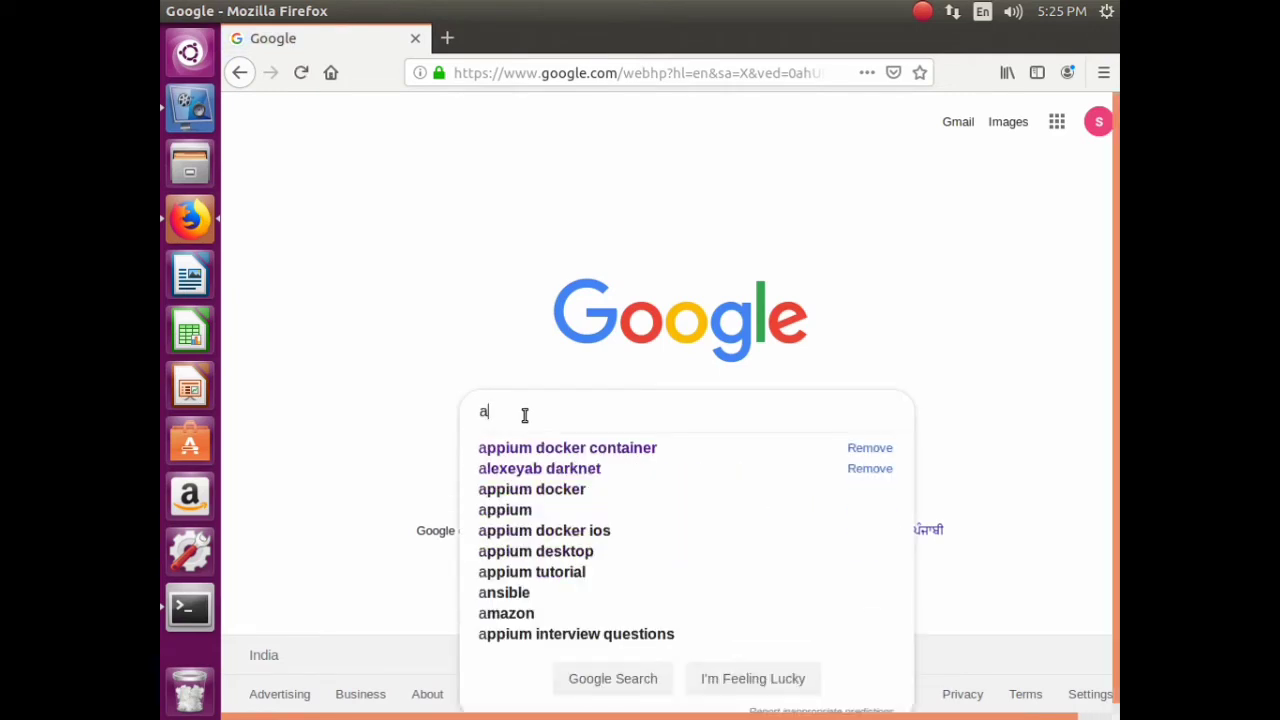
pyautogui.write('rduino')
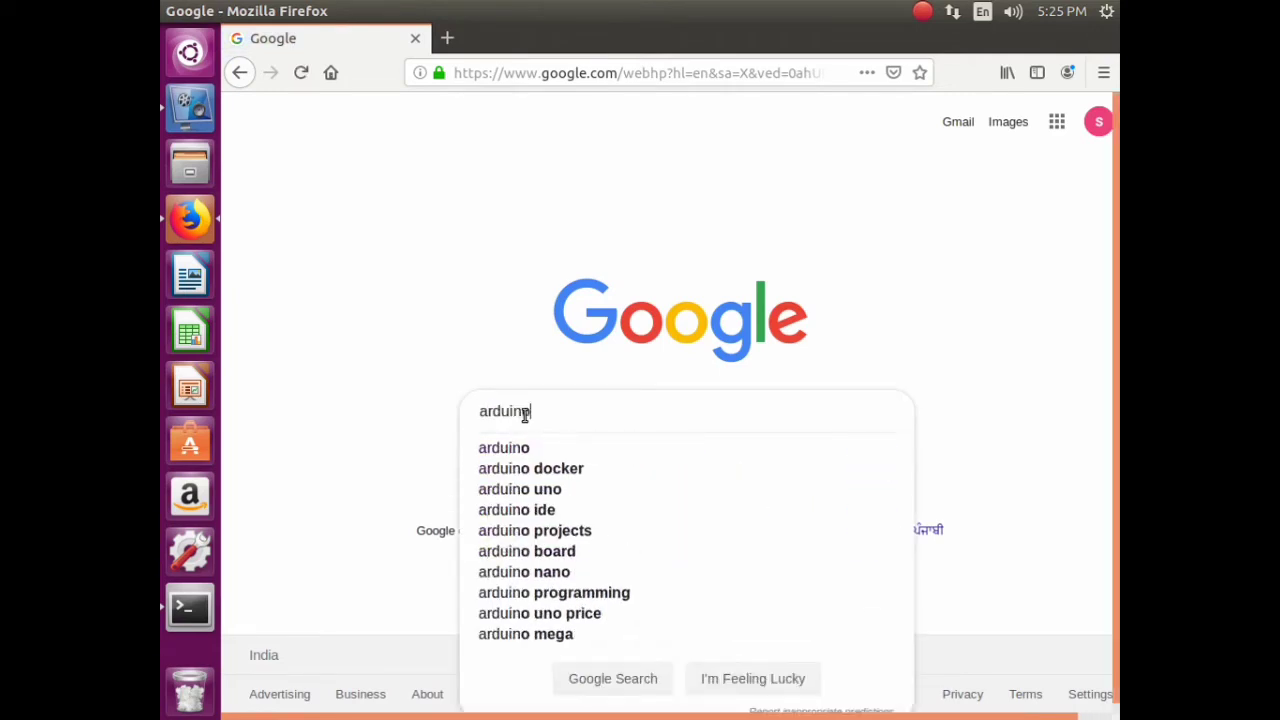
pyautogui.write(' ide ')
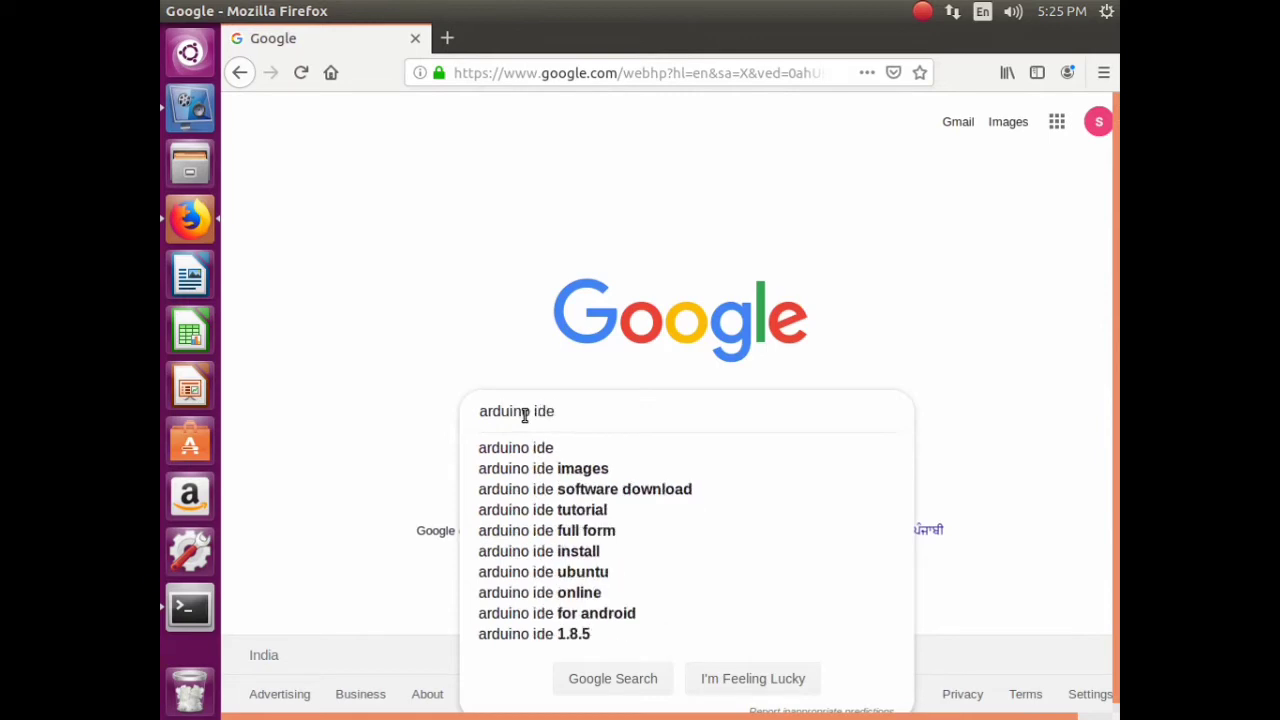
pyautogui.write('dock')
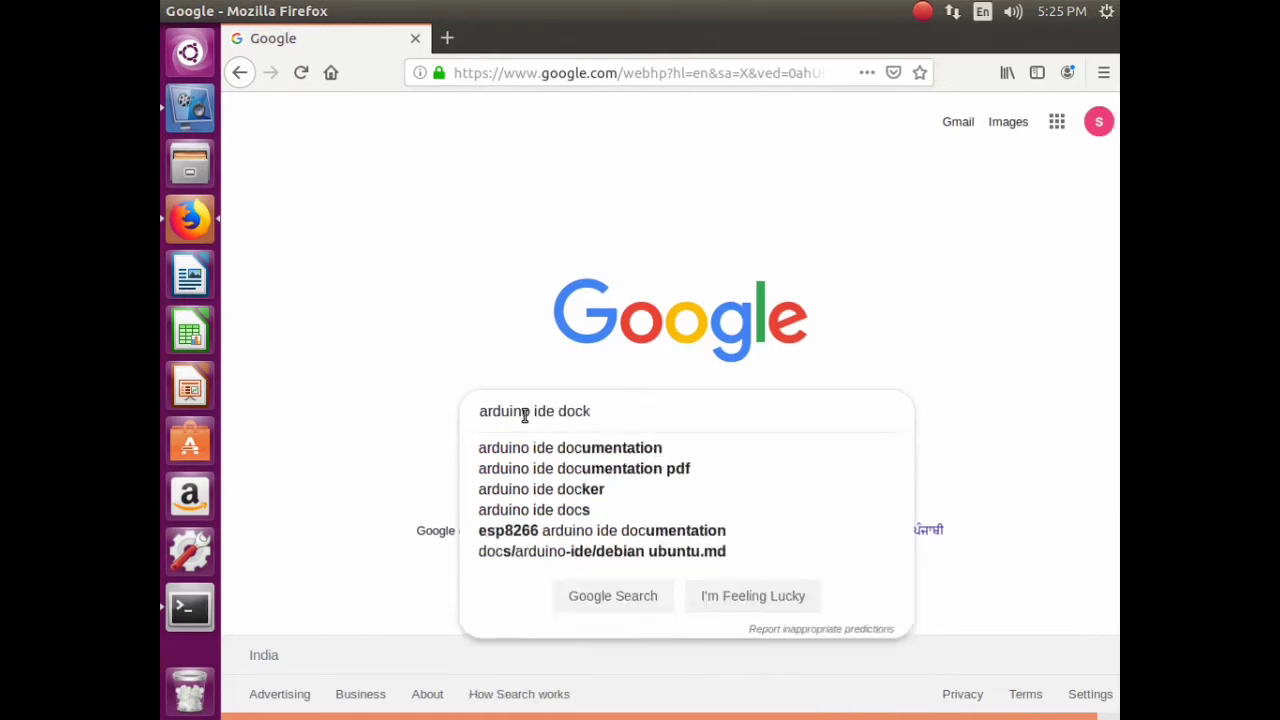
pyautogui.write('er pull')
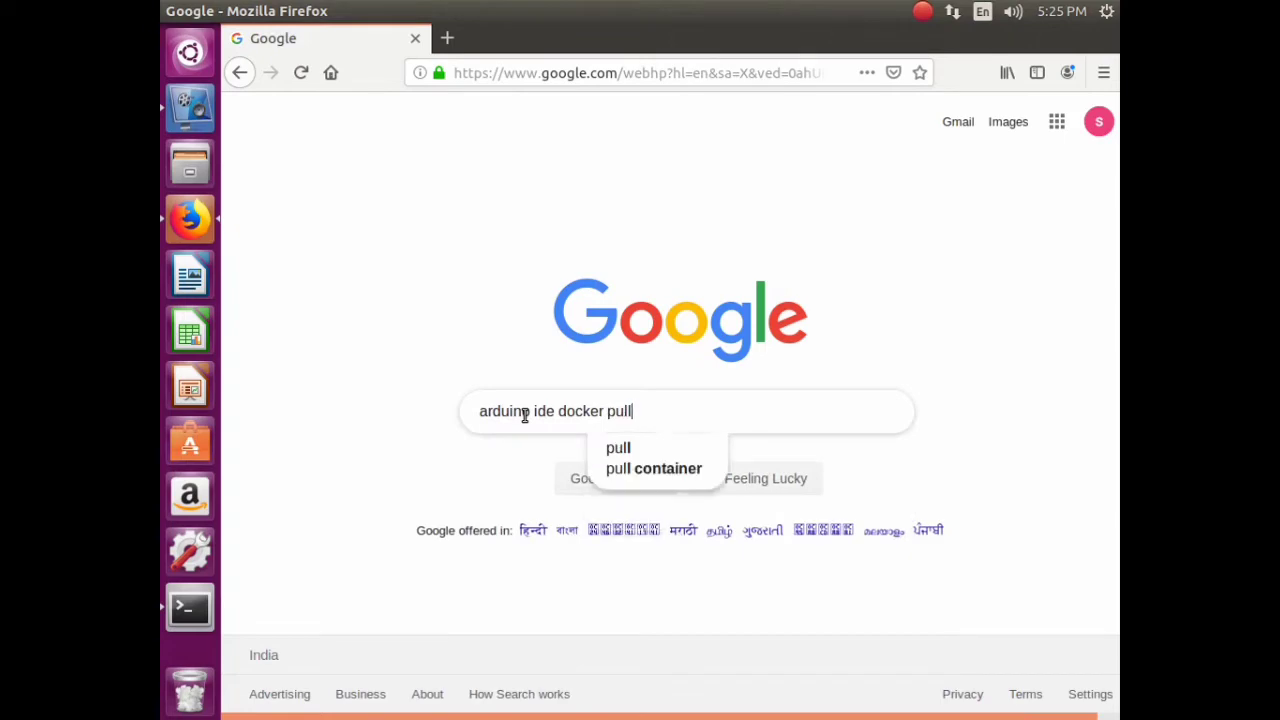
pyautogui.press('Return')
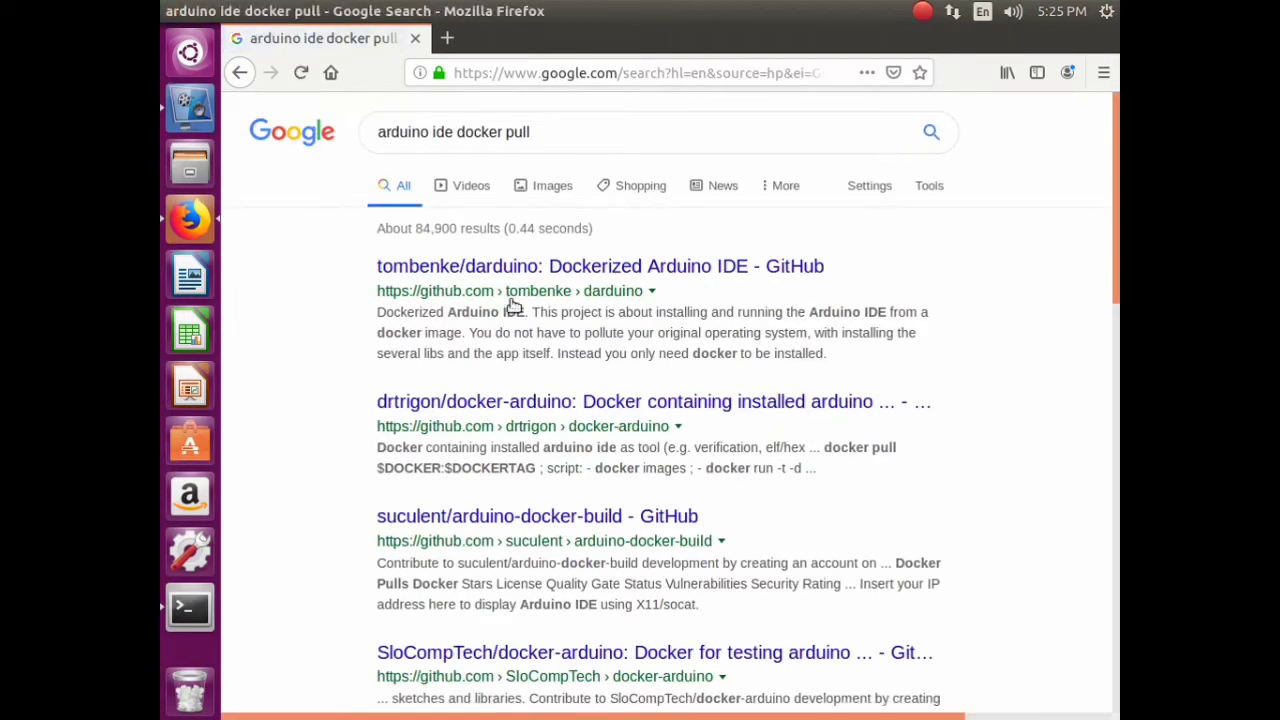
pyautogui.rightClick(545, 272)
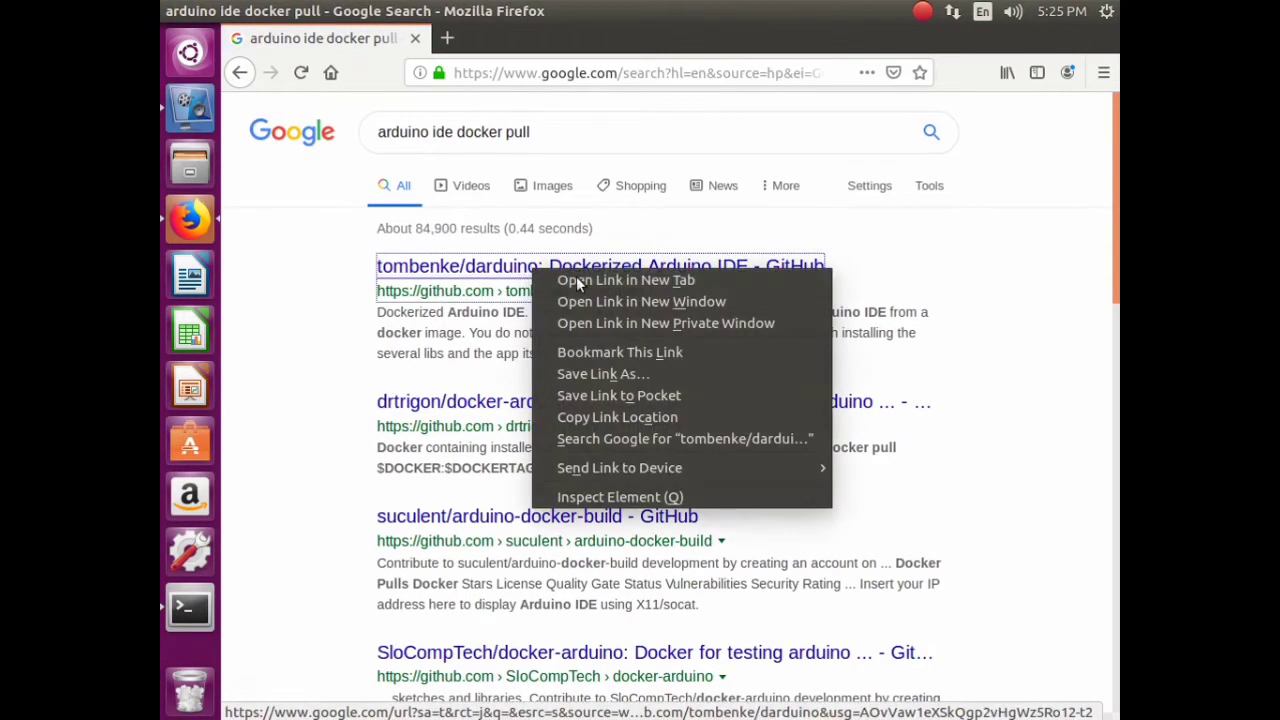
pyautogui.click(580, 282)
pyautogui.rightClick(550, 403)
pyautogui.click(605, 414)
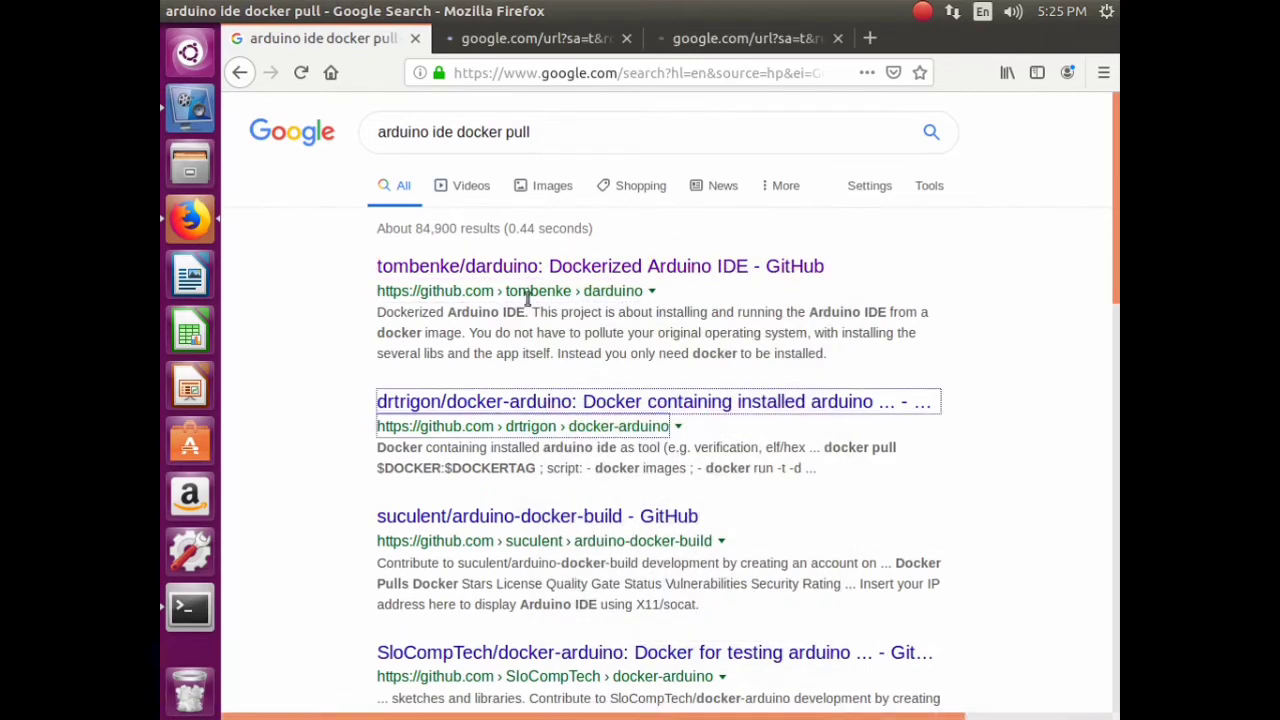
# - Change the query to 'cad ide docker pull' and preview the izone/freecad Docker Hub result
pyautogui.doubleClick(422, 132)
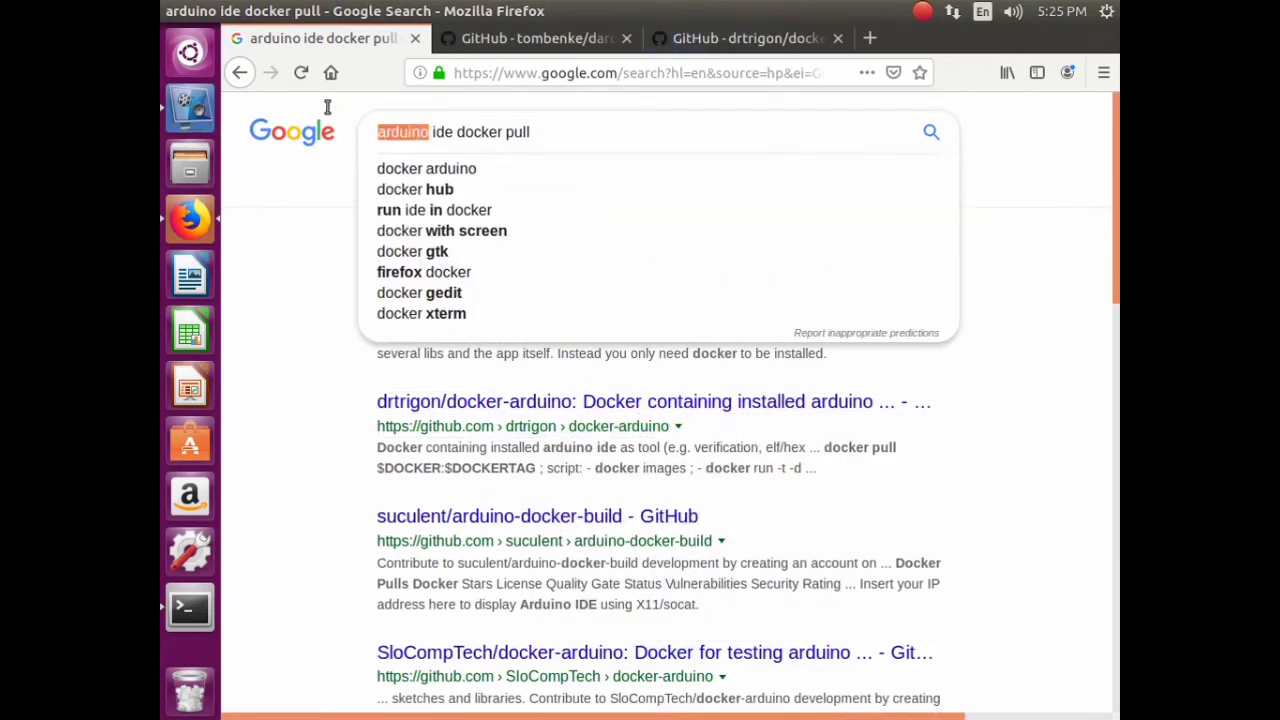
pyautogui.write('cad')
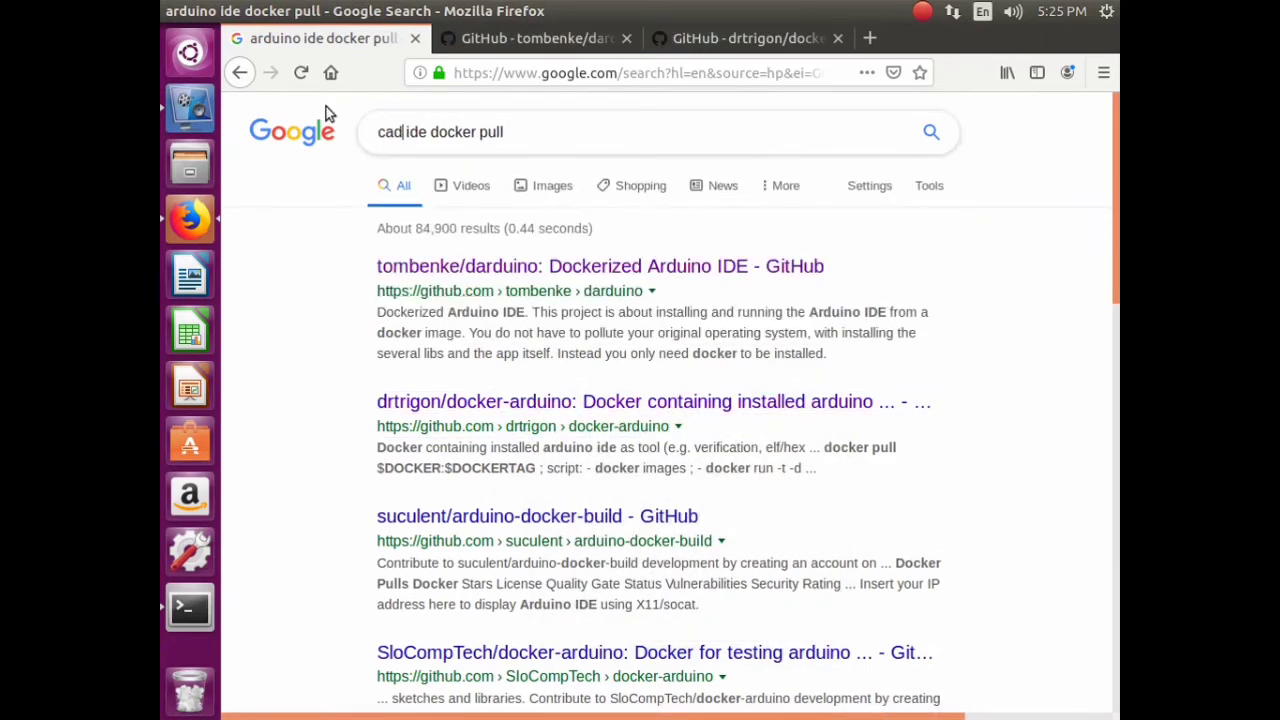
pyautogui.press('Return')
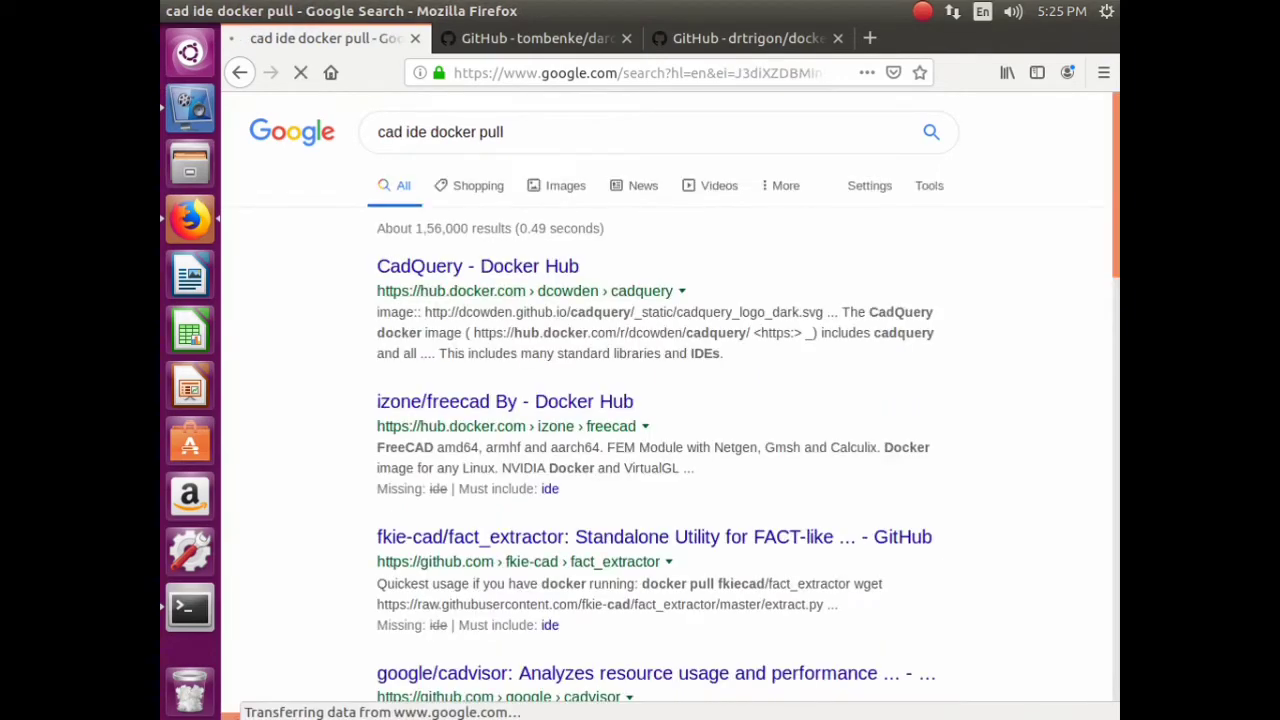
pyautogui.click(466, 401)
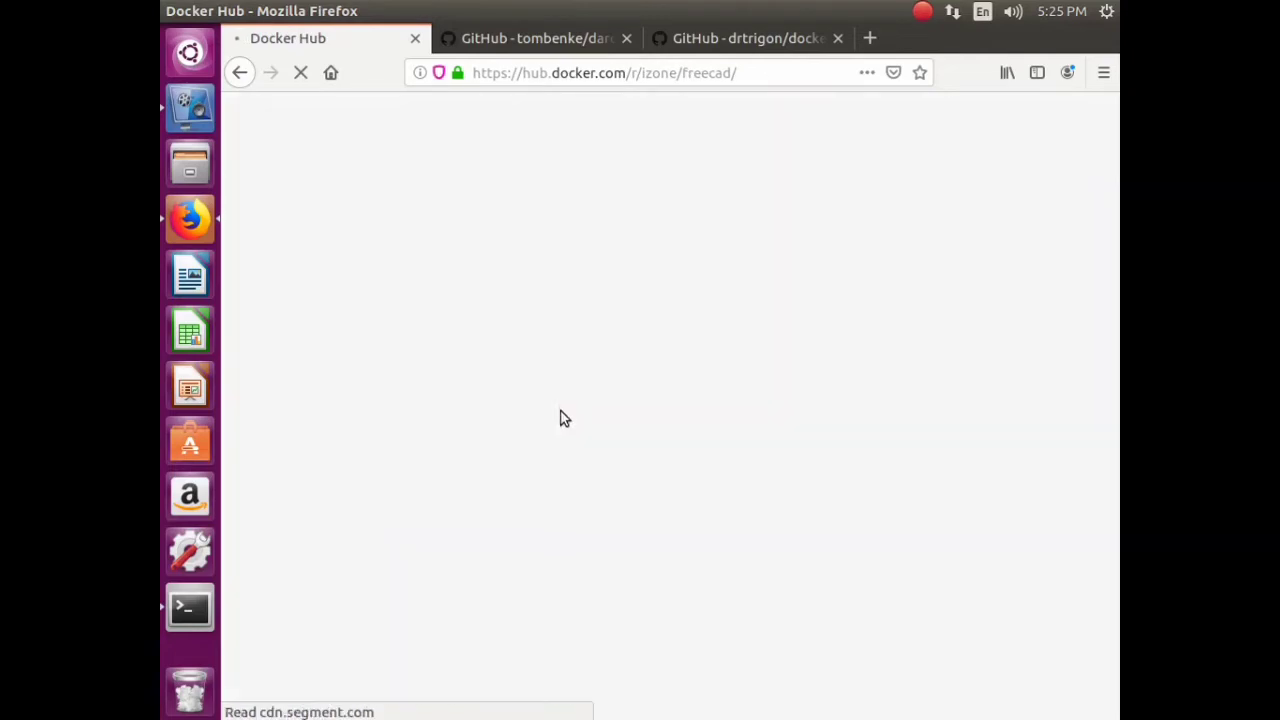
pyautogui.click(243, 72)
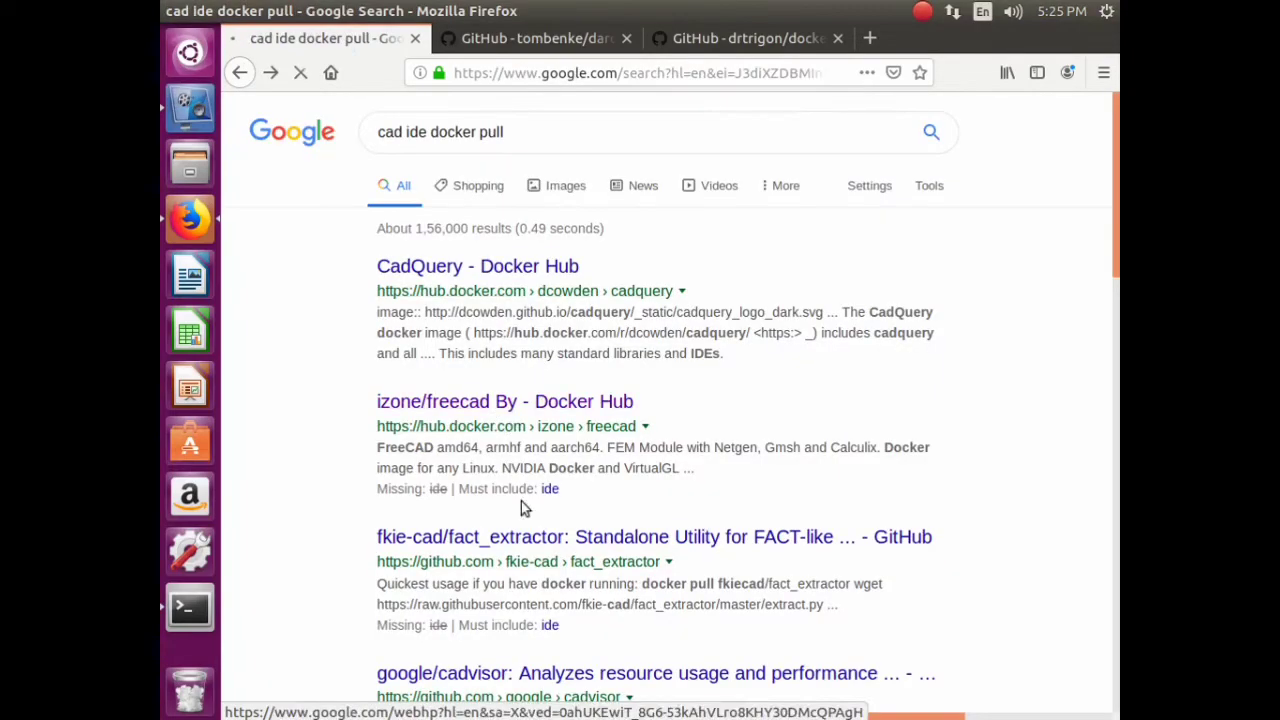
# - Open izone/freecad in a new tab, view it, then return to the results and select 'cad ide'
pyautogui.rightClick(519, 400)
pyautogui.click(590, 407)
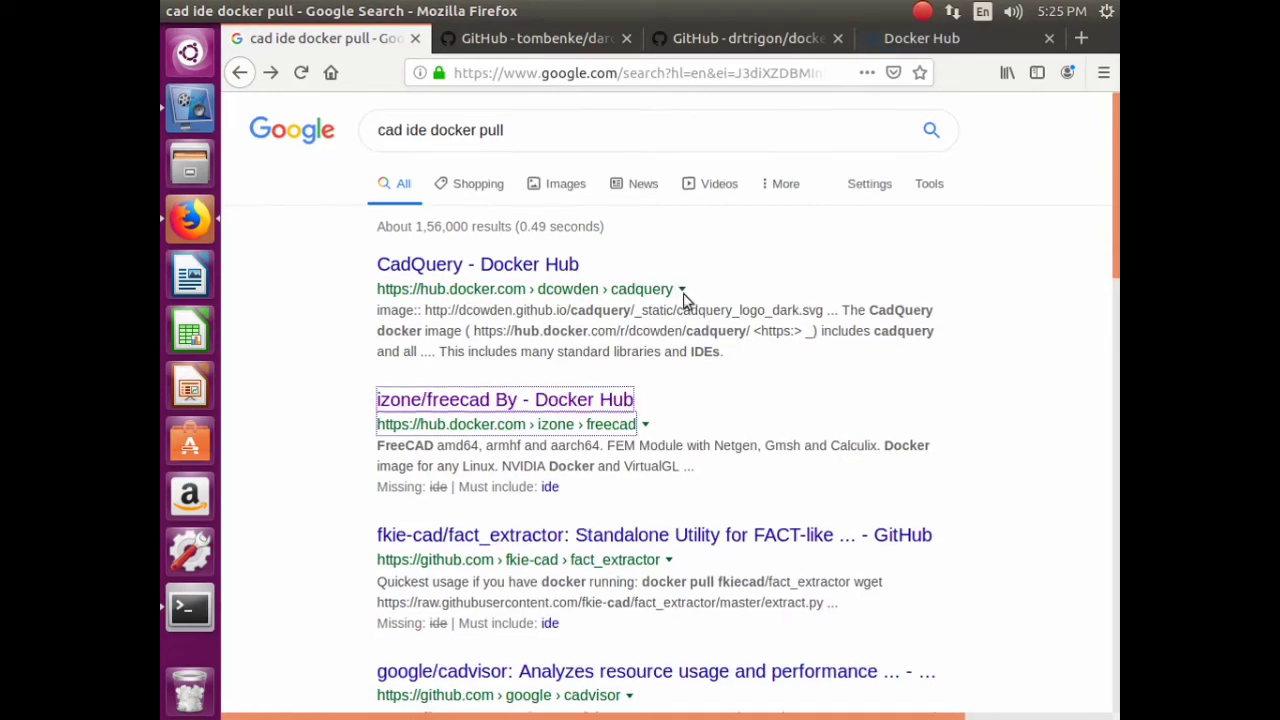
pyautogui.scroll(-10, 690, 320)
pyautogui.scroll(-3, 700, 300)
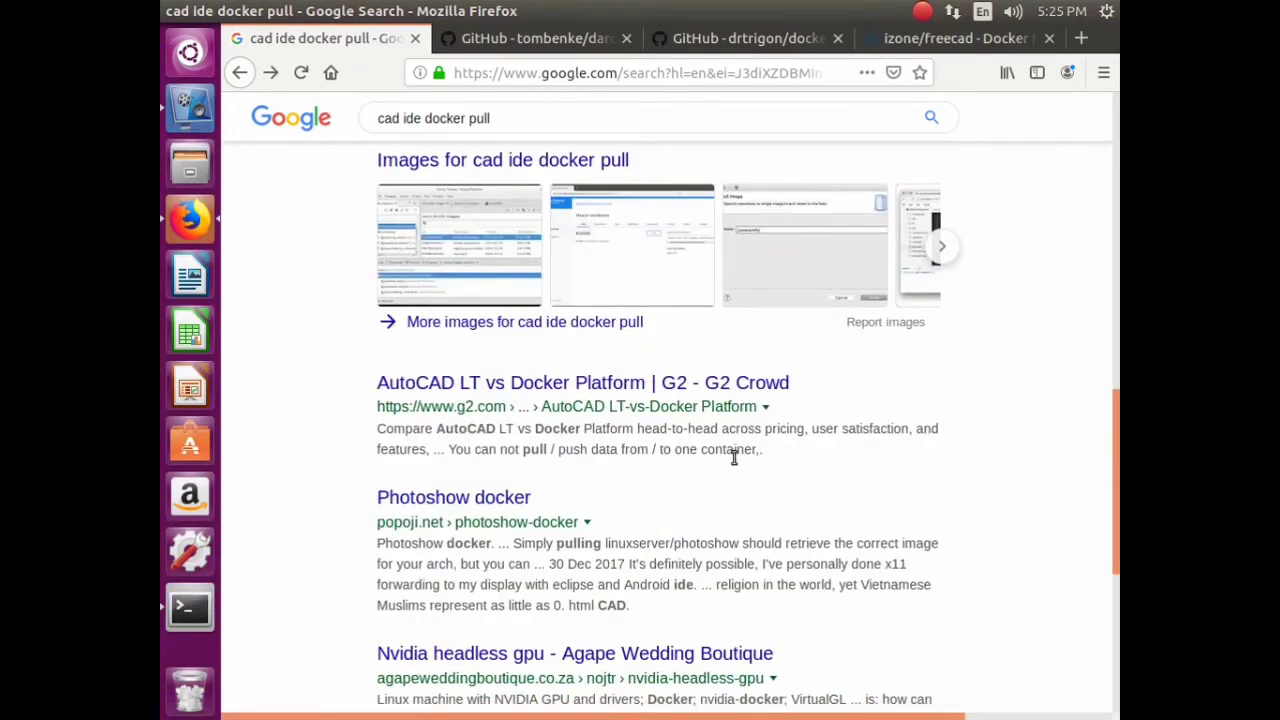
pyautogui.scroll(12, 737, 457)
pyautogui.click(955, 40)
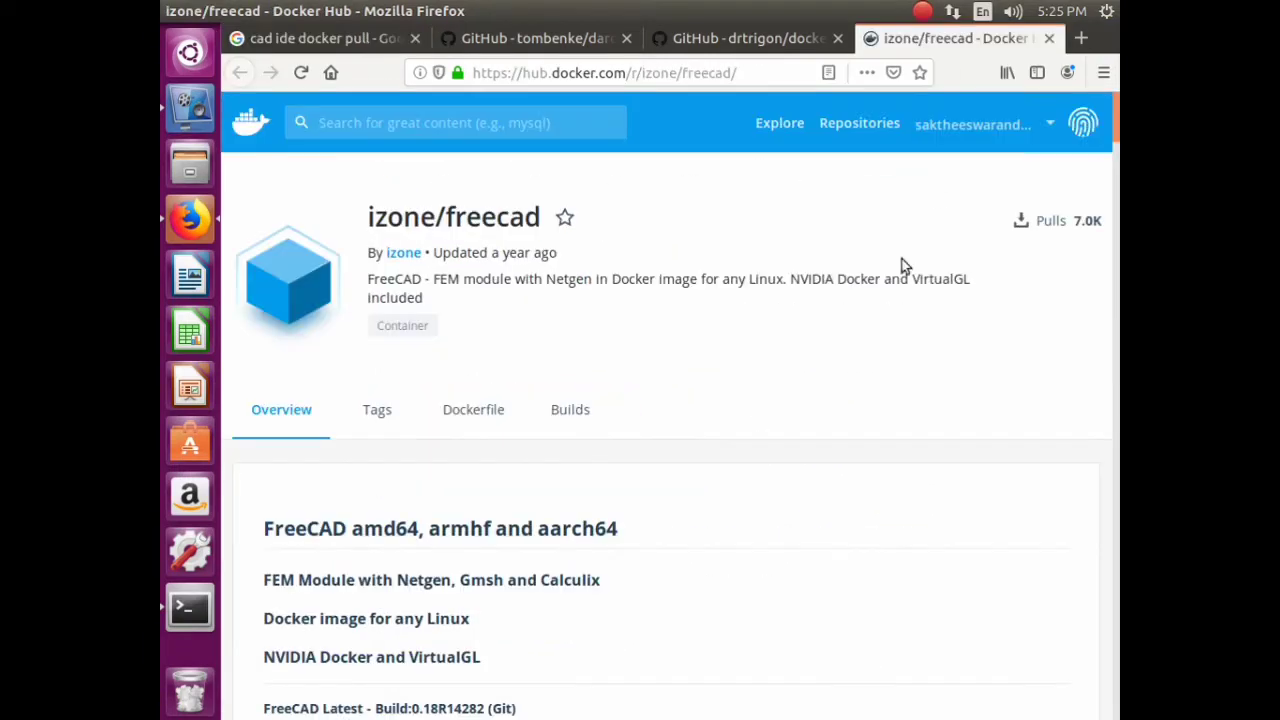
pyautogui.scroll(-10, 474, 443)
pyautogui.click(312, 45)
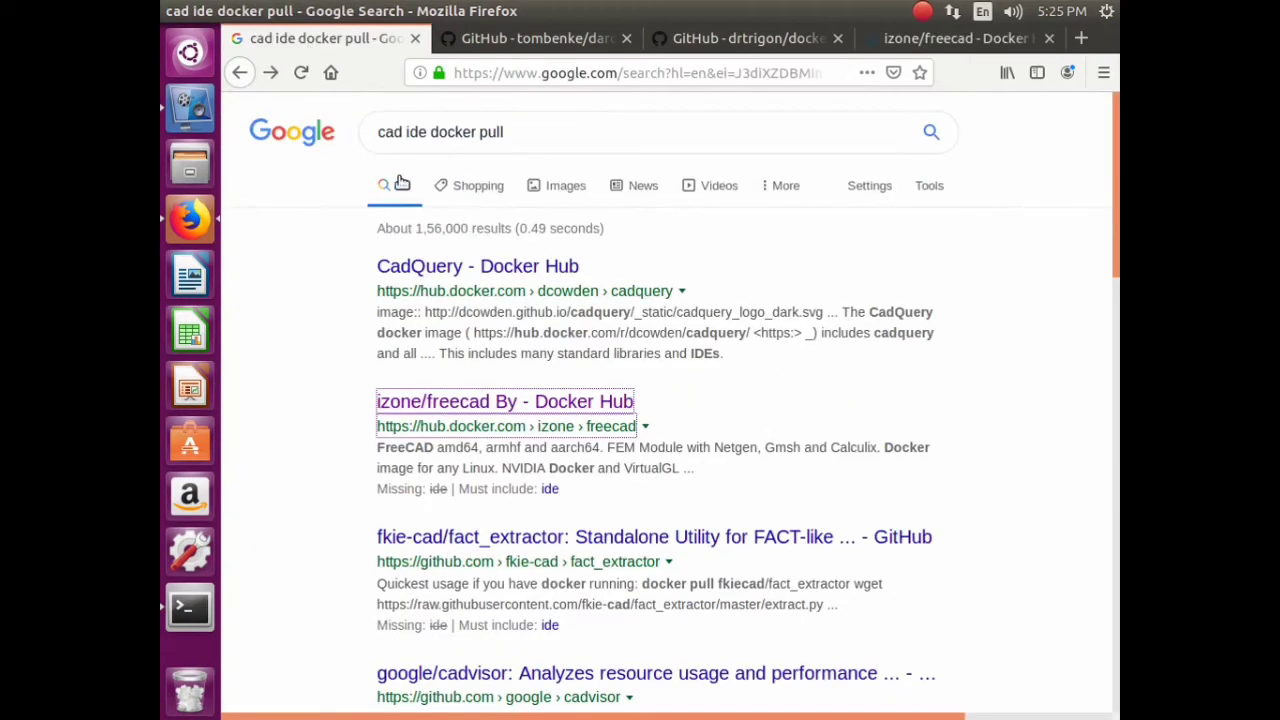
pyautogui.moveTo(424, 135); pyautogui.dragTo(365, 128)
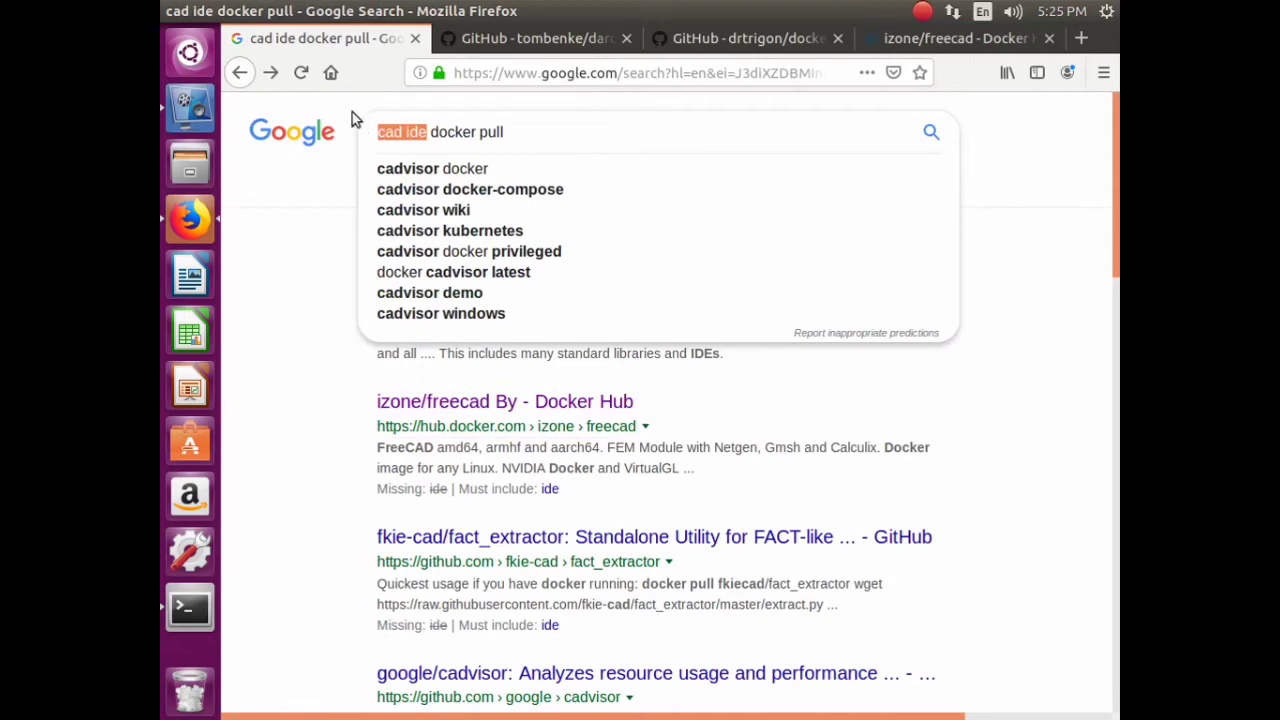
# - Search 'cae linux docker pull' and open the caelinux Docker Hub result in a new tab
pyautogui.write('cae li')
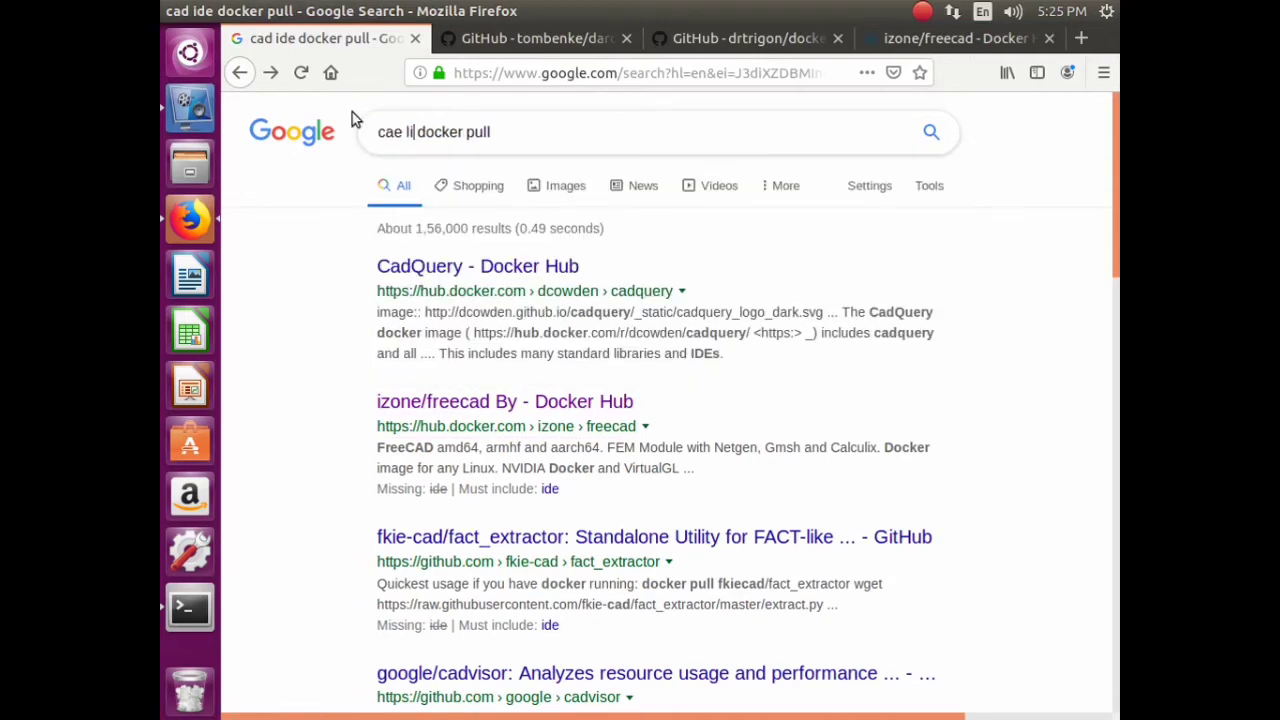
pyautogui.write('nux')
pyautogui.press('Return')
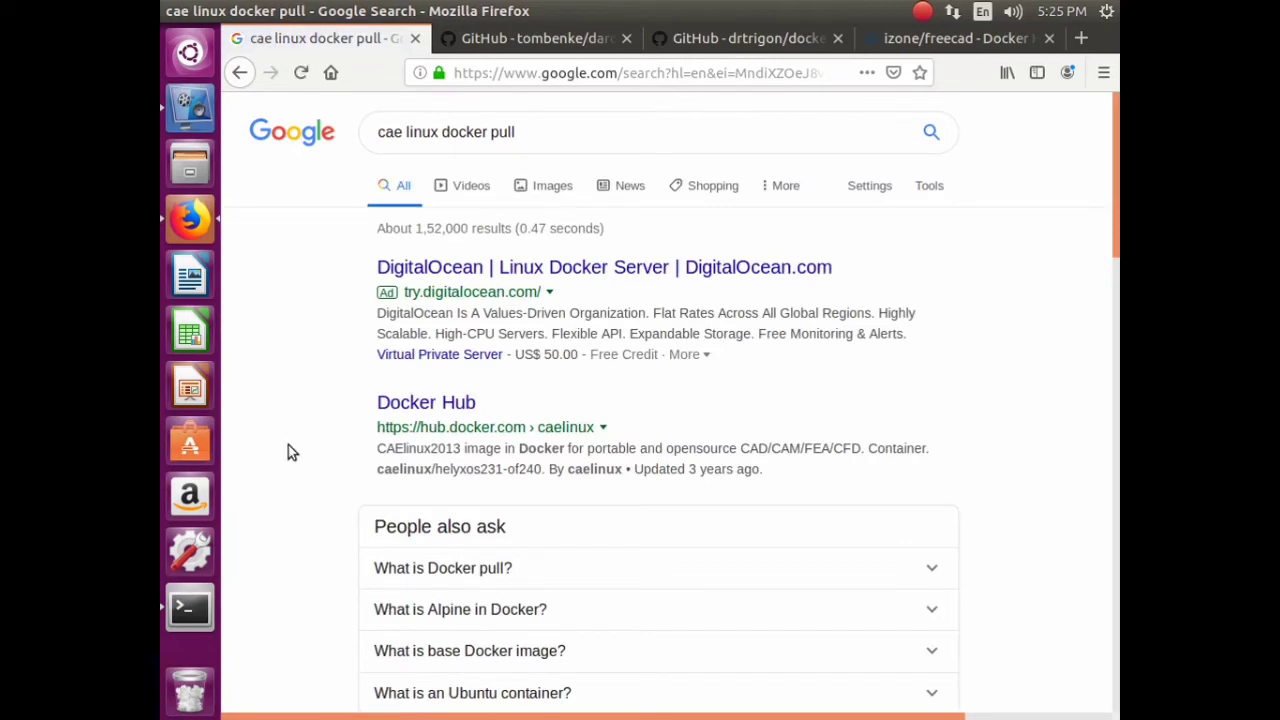
pyautogui.rightClick(481, 422)
pyautogui.click(505, 425)
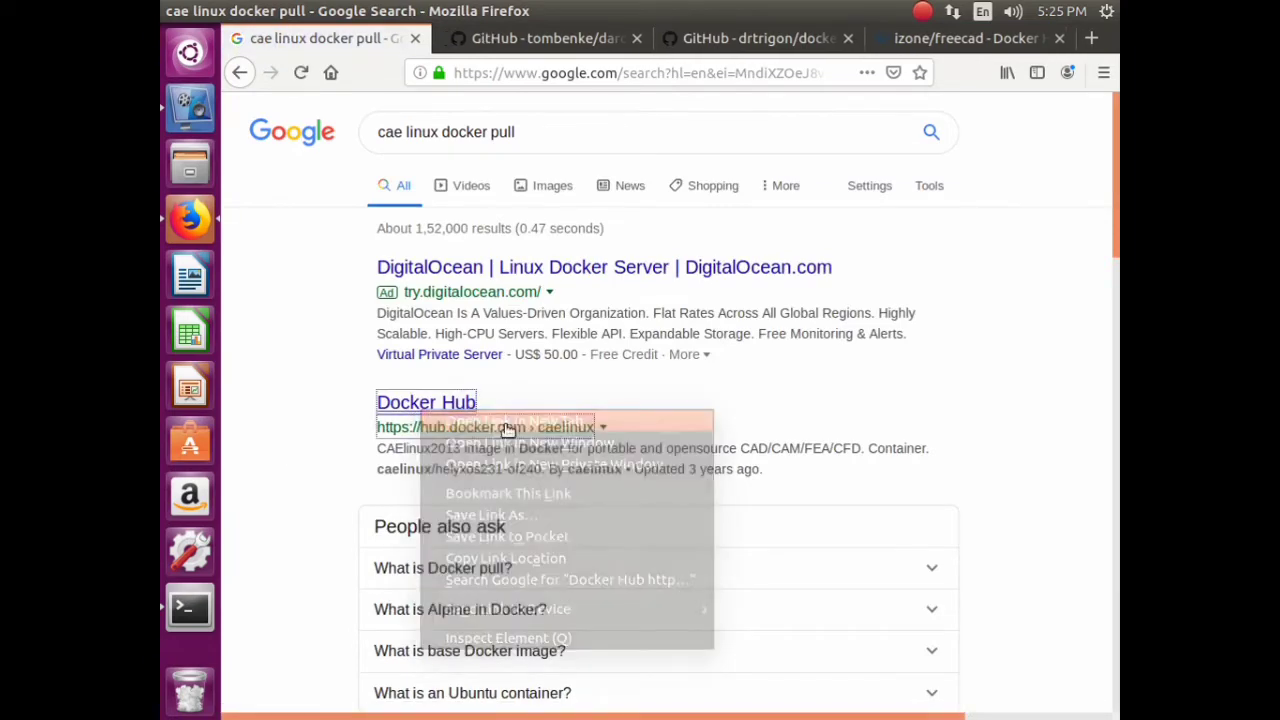
# - Show the image results for cae linux docker pull
pyautogui.scroll(-5, 556, 392)
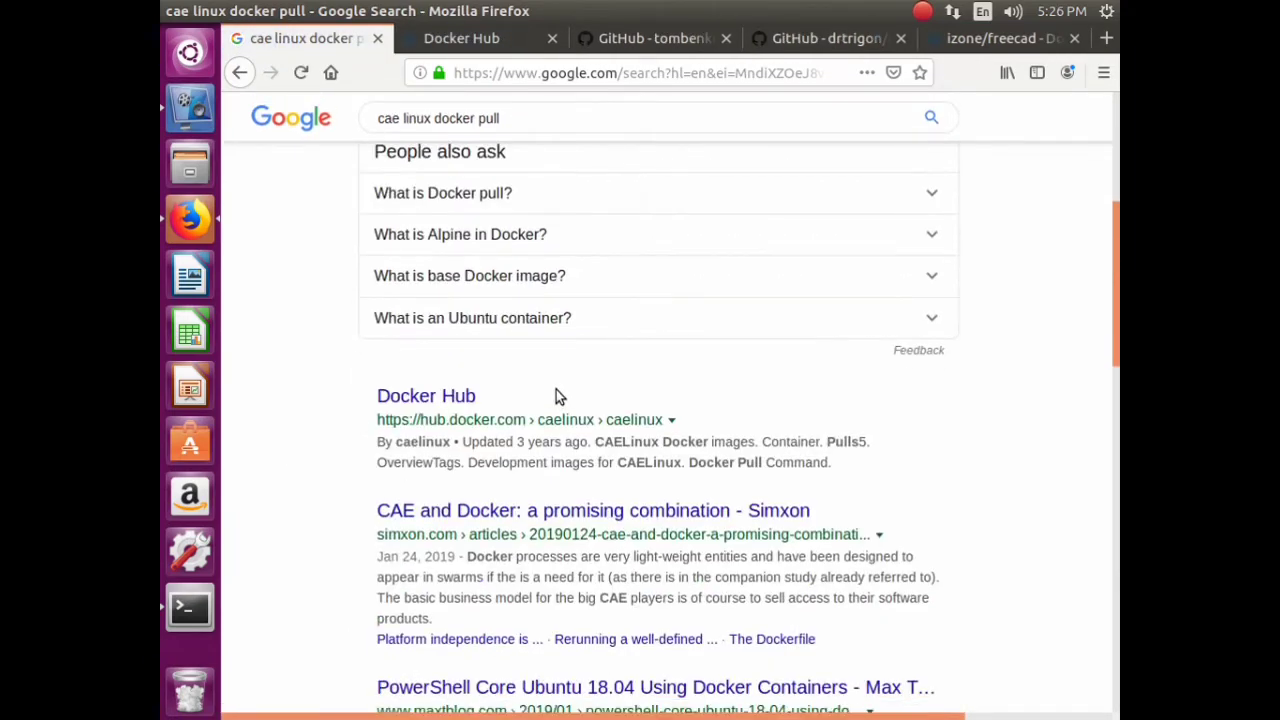
pyautogui.scroll(3, 556, 392)
pyautogui.scroll(3, 470, 190)
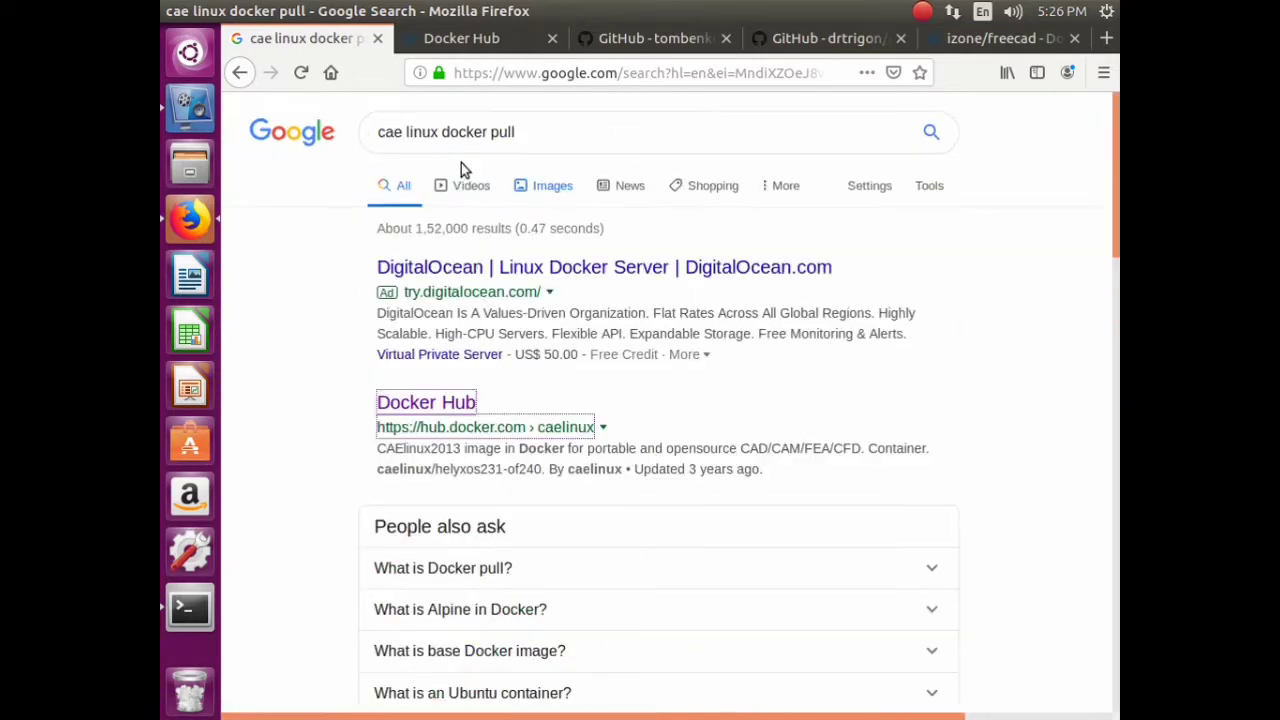
pyautogui.click(567, 195)
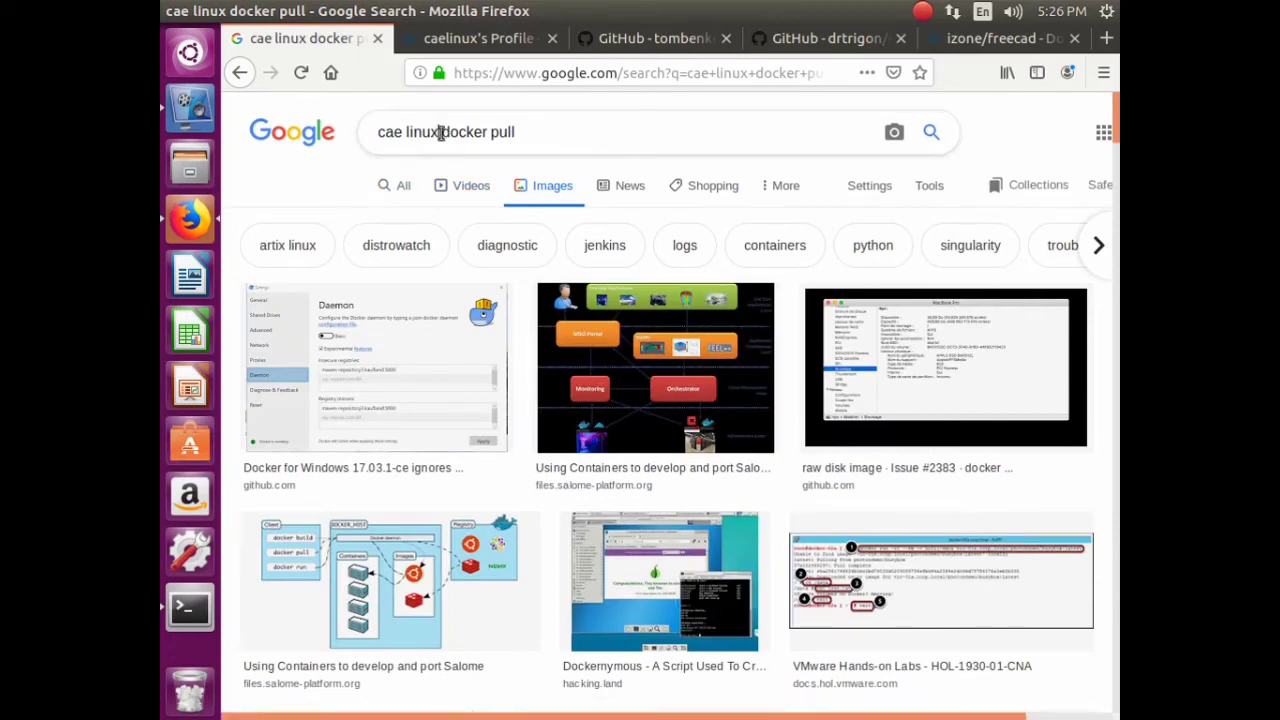
# - Search 'cae linux' alone and preview the Linux Wiki, 2018 release and VirtualBox images
pyautogui.moveTo(440, 132); pyautogui.dragTo(611, 140)
pyautogui.press('BackSpace')
pyautogui.press('Return')
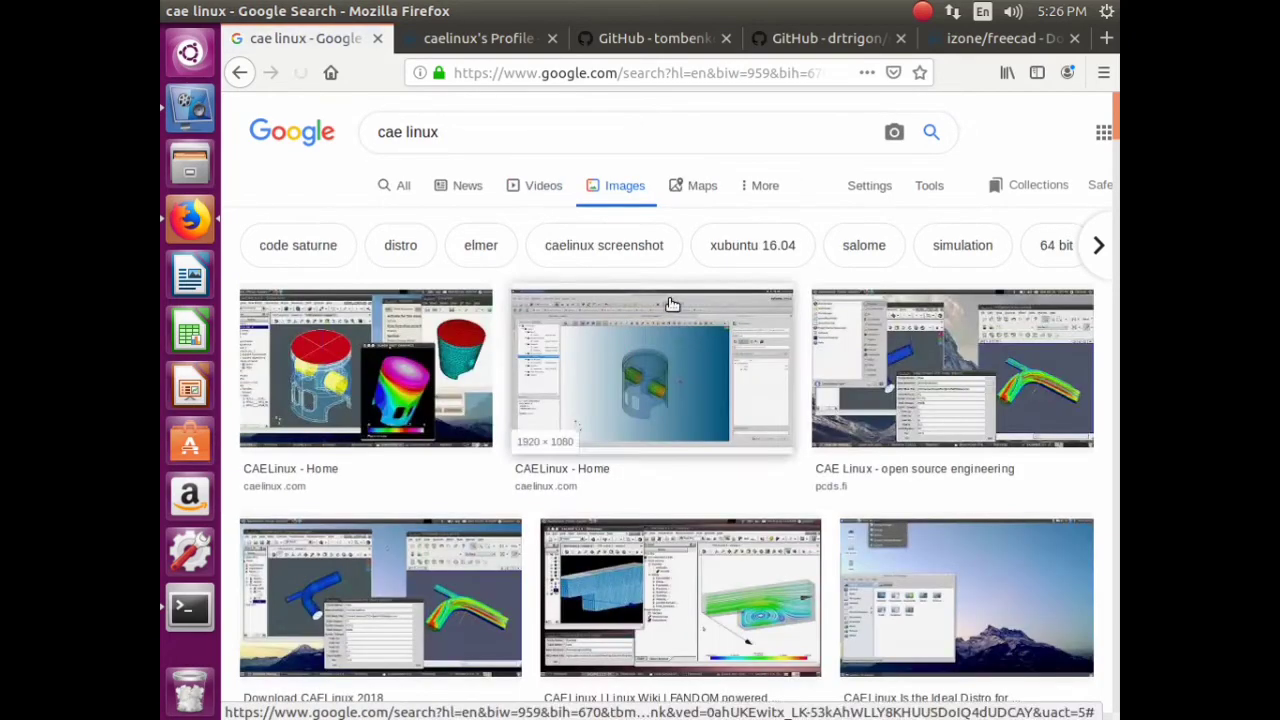
pyautogui.click(736, 562)
pyautogui.press('Escape')
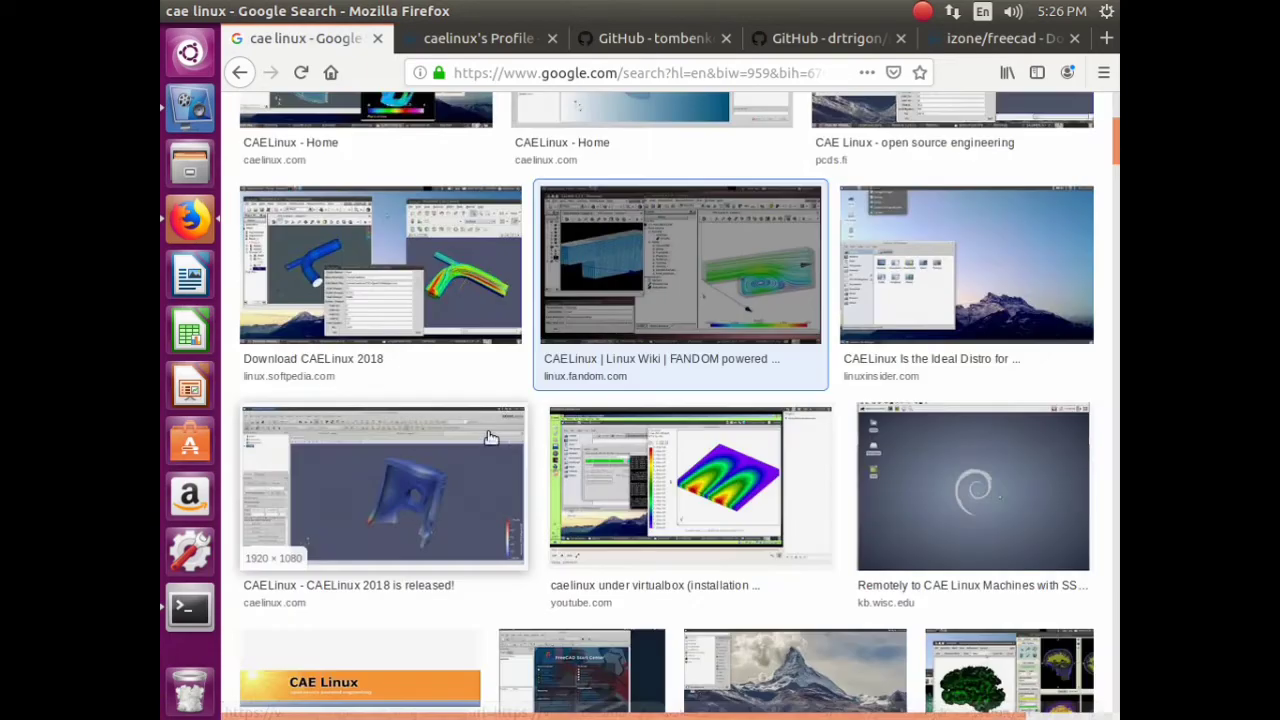
pyautogui.click(430, 545)
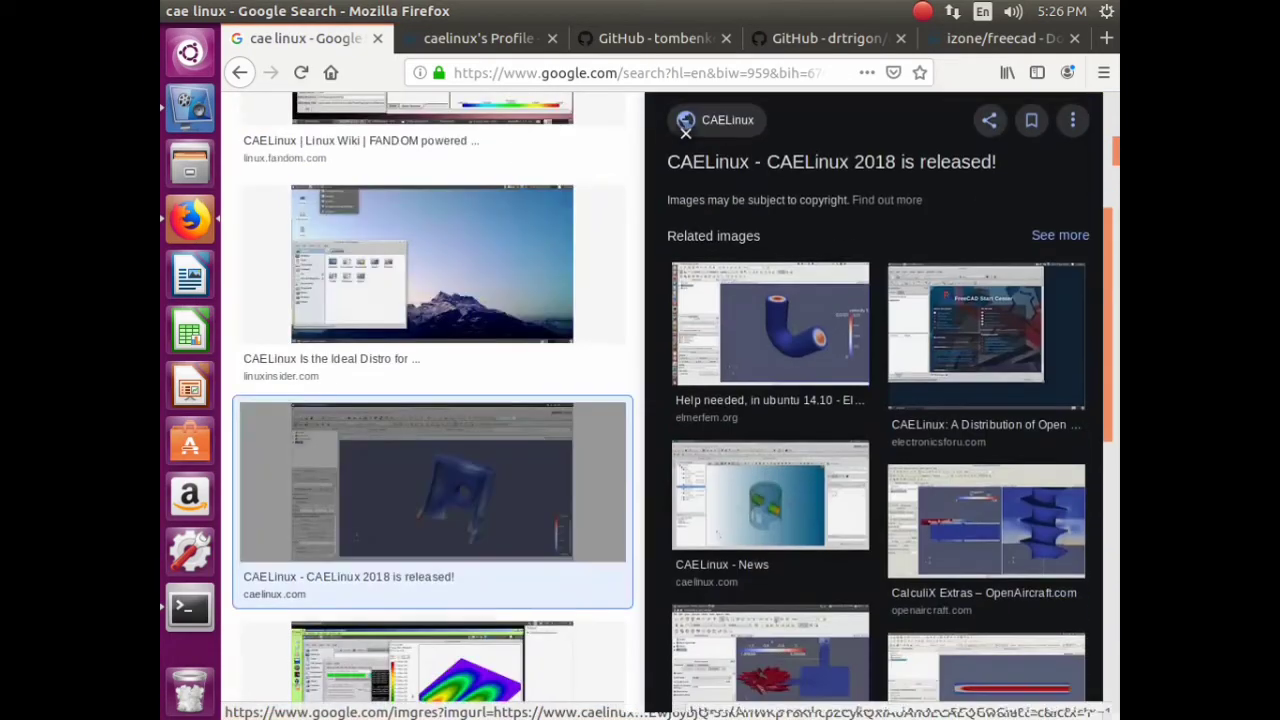
pyautogui.click(470, 637)
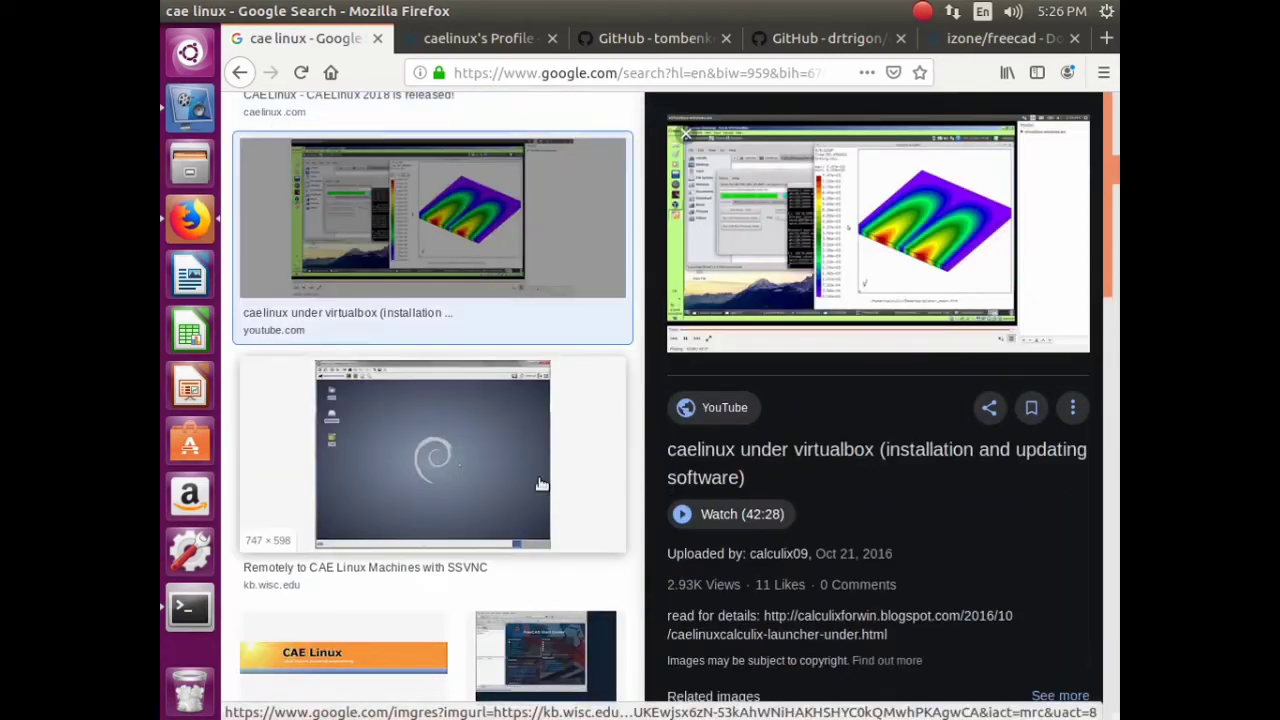
# - Preview the SourceForge, Screenshots, Free Version and 2017 Thermal Analysis images, returning to SourceForge
pyautogui.scroll(-3, 540, 484)
pyautogui.scroll(-3, 540, 484)
pyautogui.click(331, 332)
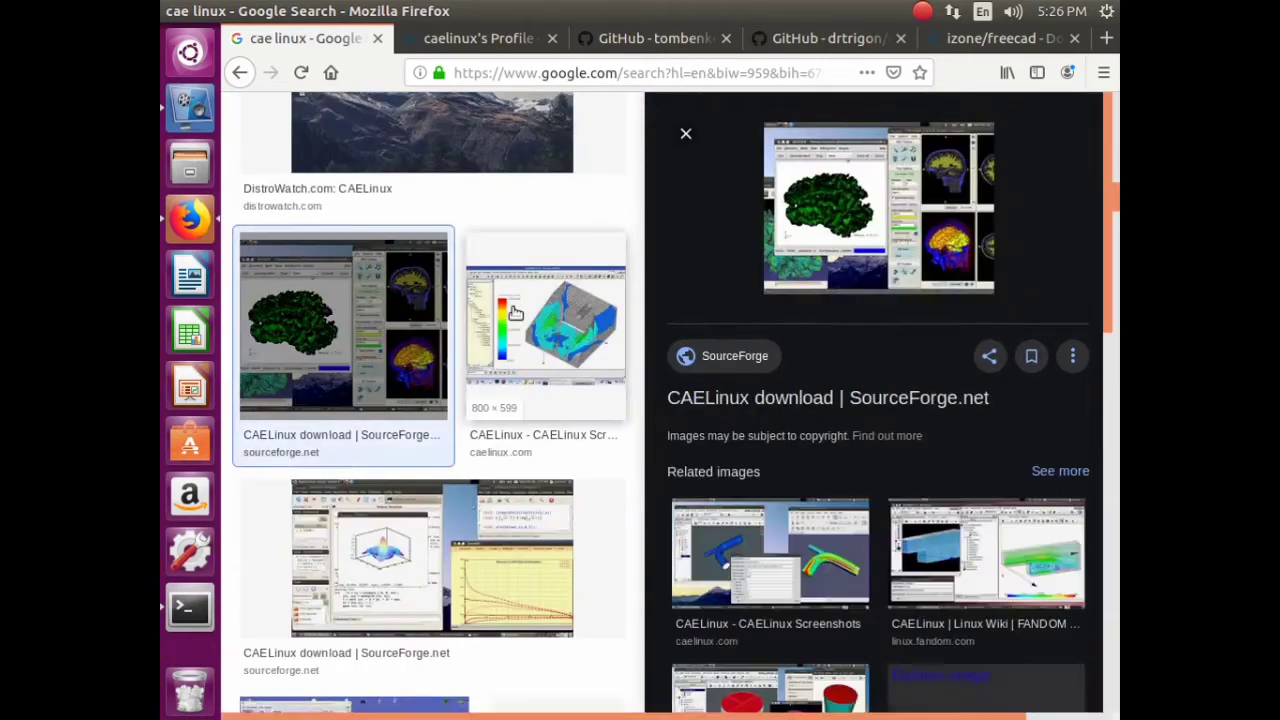
pyautogui.click(570, 370)
pyautogui.scroll(-3, 516, 541)
pyautogui.scroll(-3, 516, 541)
pyautogui.click(535, 540)
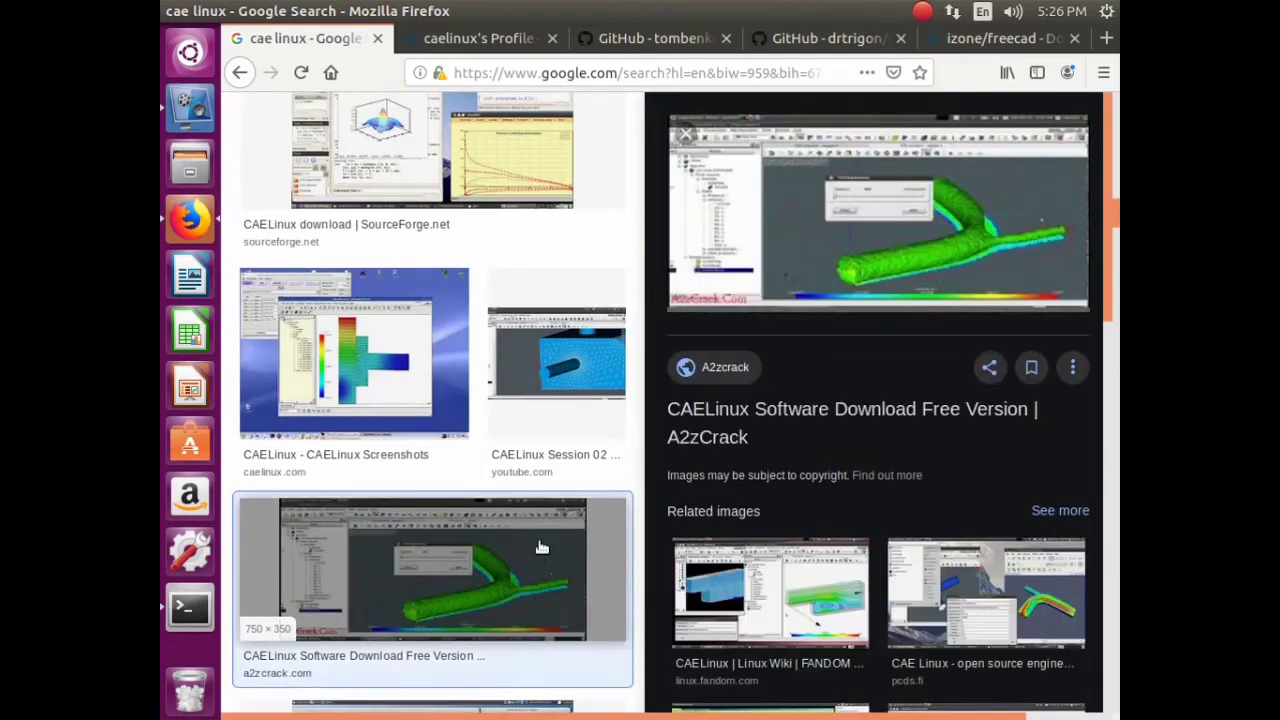
pyautogui.scroll(-5, 500, 537)
pyautogui.scroll(-4, 492, 533)
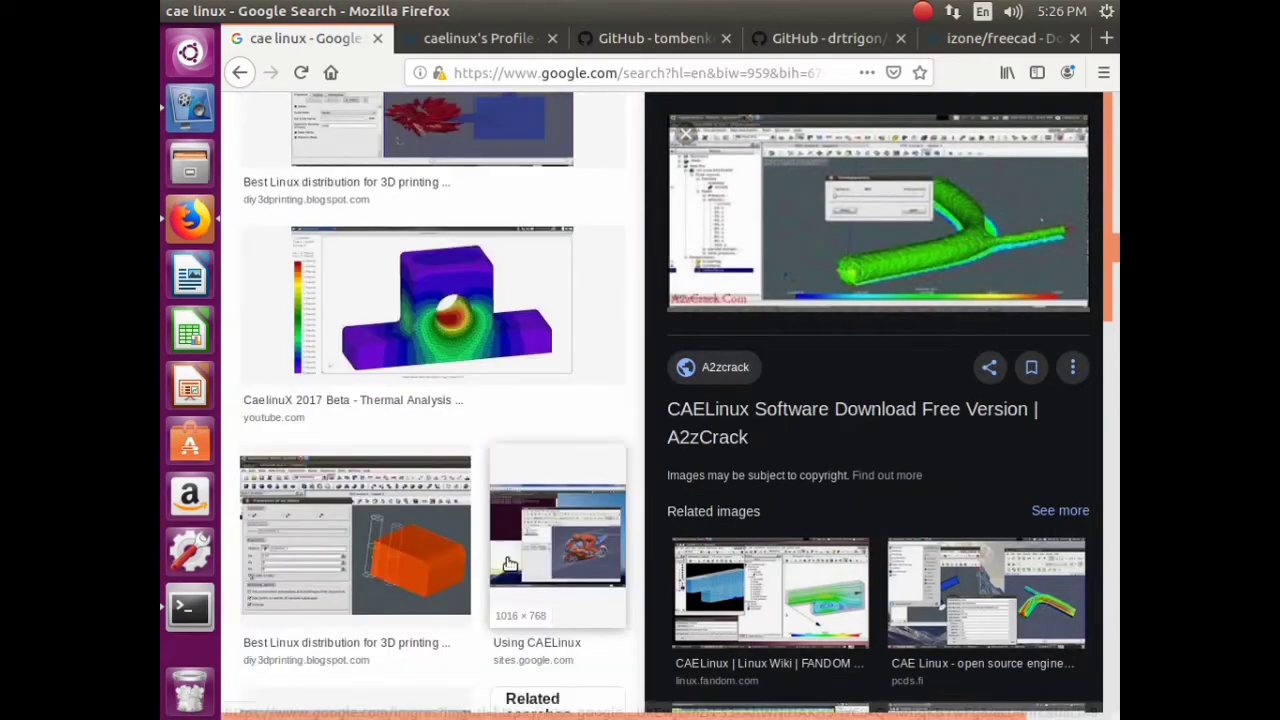
pyautogui.click(435, 350)
pyautogui.click(241, 74)
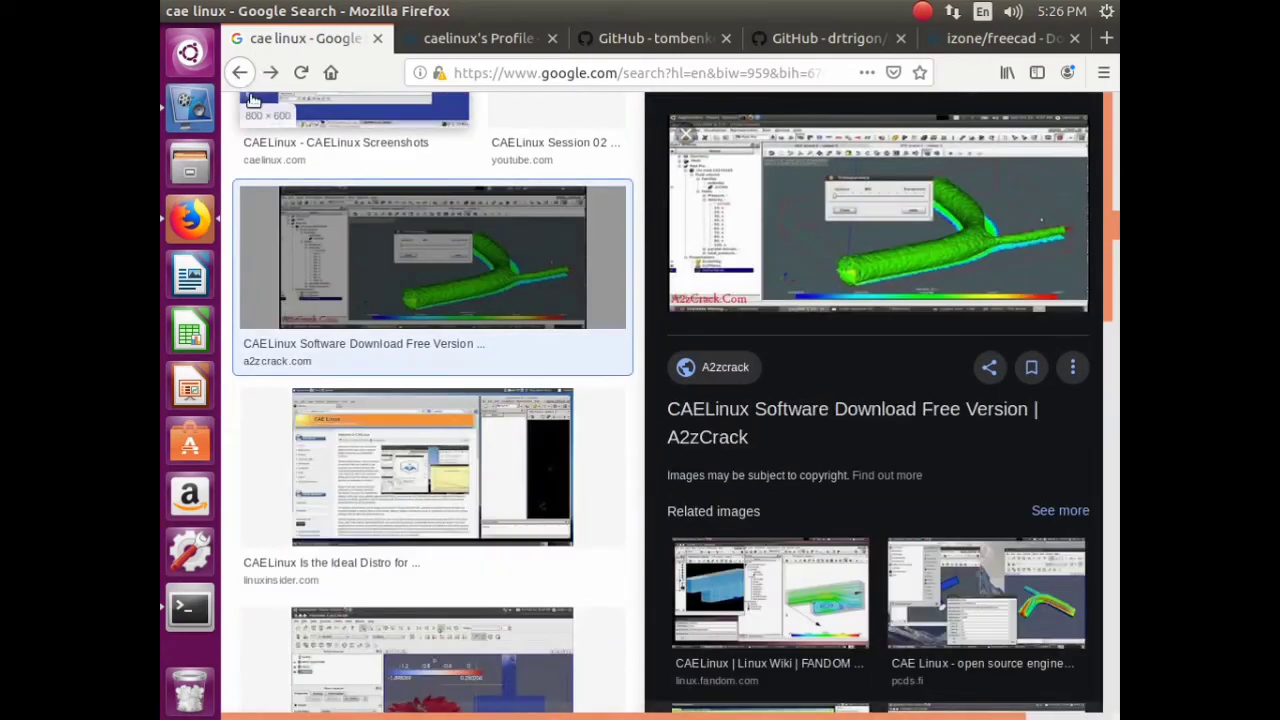
pyautogui.click(241, 74)
pyautogui.click(243, 74)
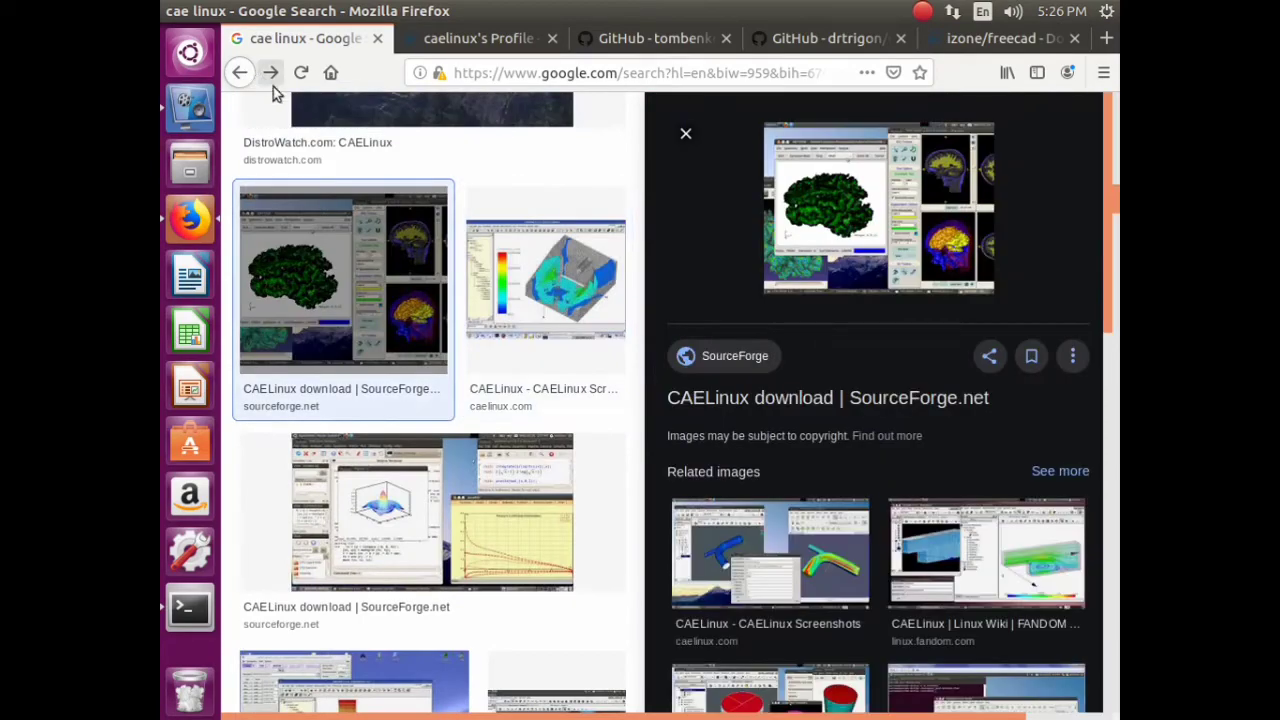
# - Open two image results in background tabs and return to the Google home page
pyautogui.middleClick(353, 566)
pyautogui.scroll(-10, 380, 560)
pyautogui.middleClick(370, 525)
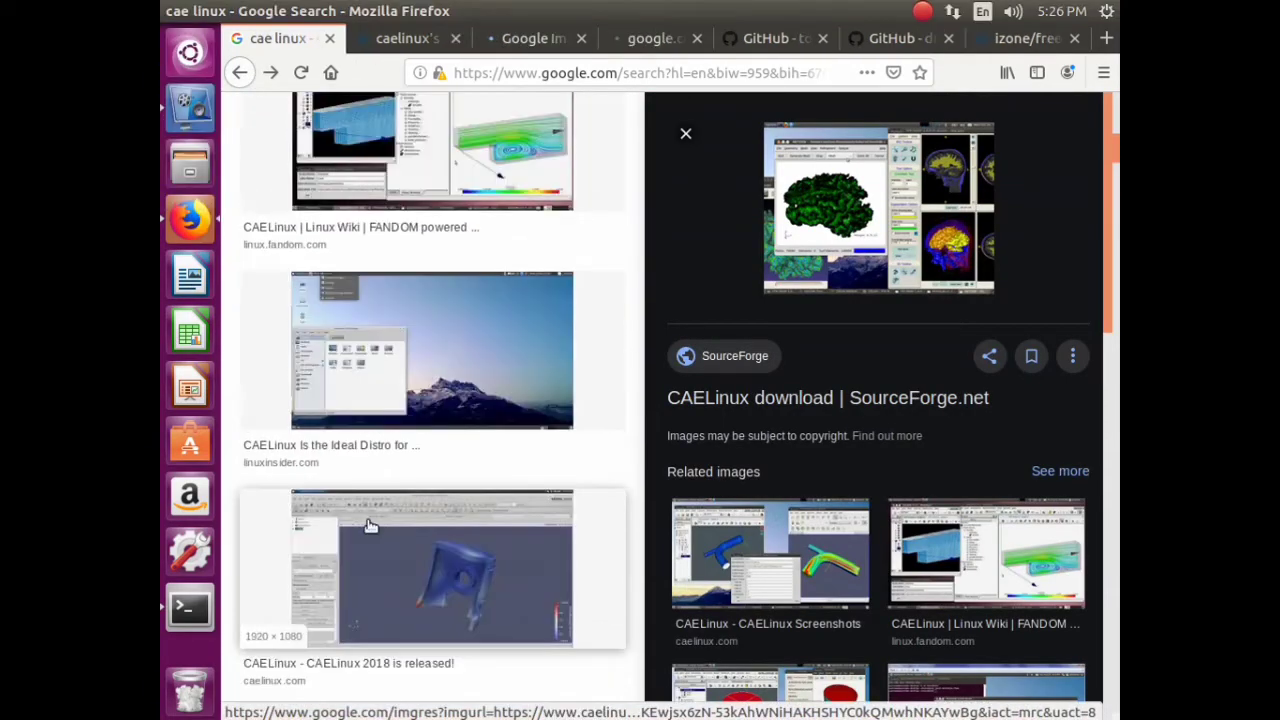
pyautogui.scroll(10, 370, 525)
pyautogui.click(305, 140)
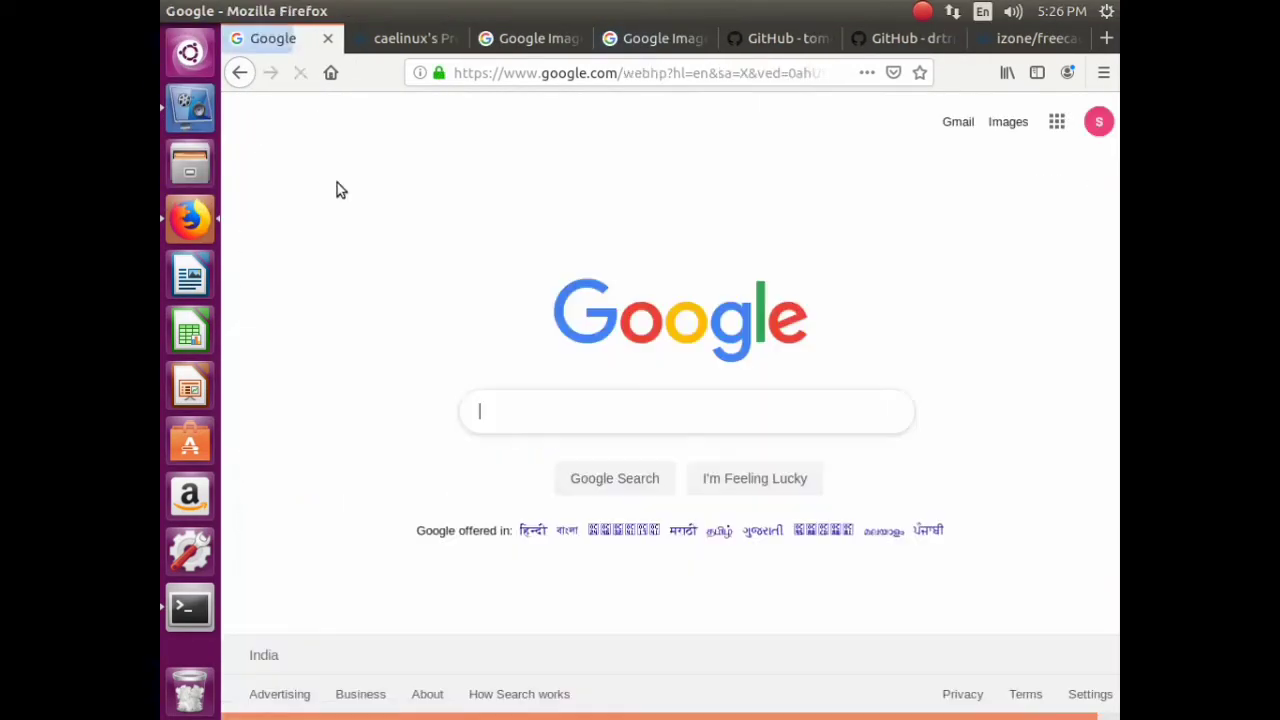
# - Search Google for 'puppy linux docker pull', correcting the 'puupy' misspelling
pyautogui.click(500, 404)
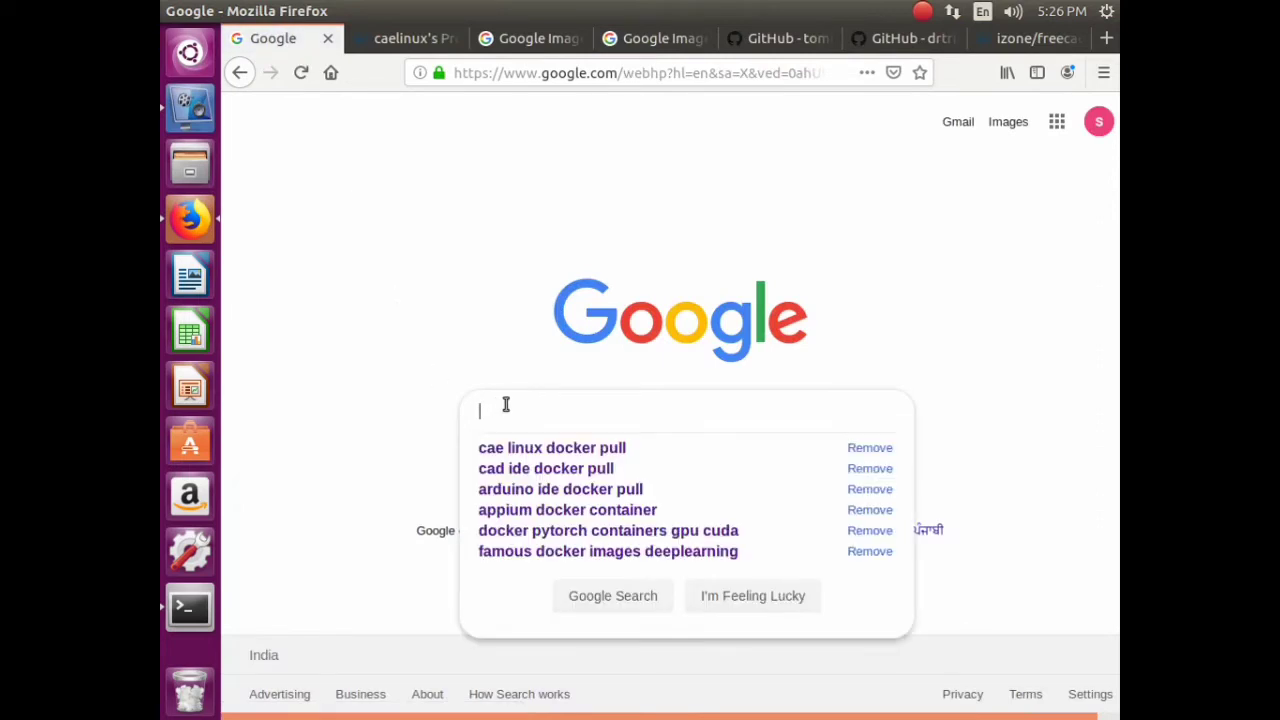
pyautogui.write('pu')
pyautogui.write('upp')
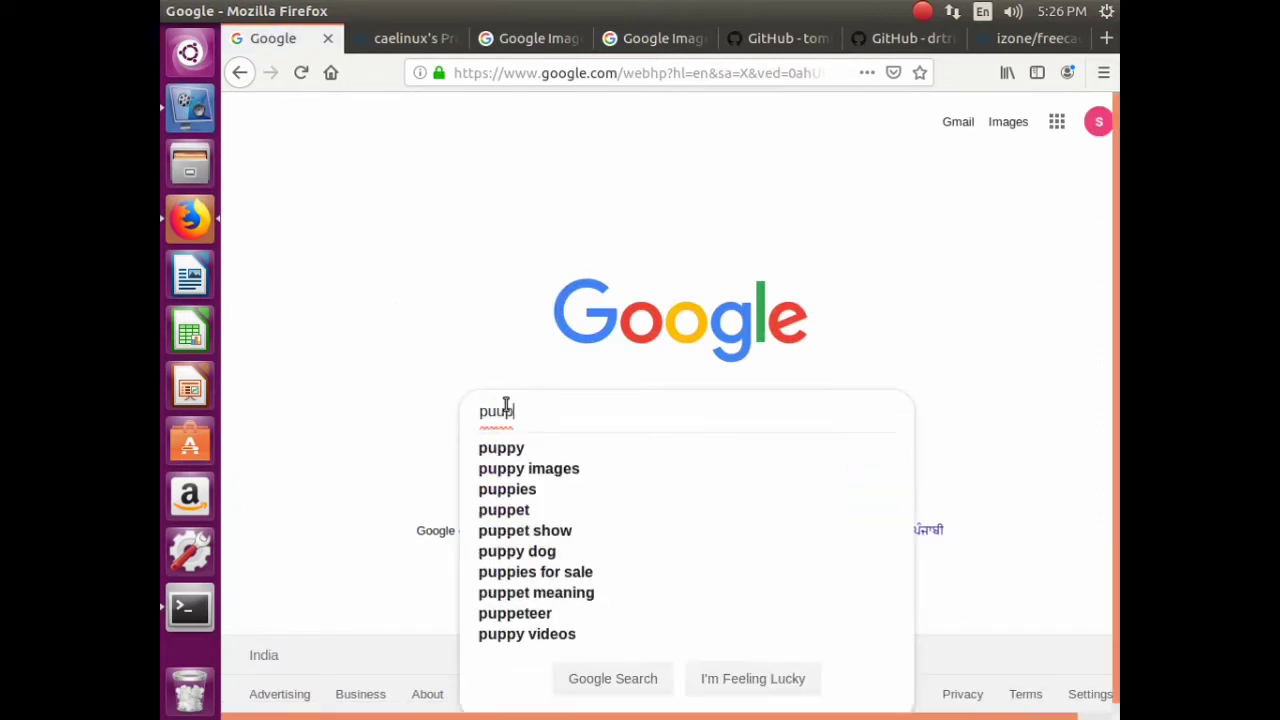
pyautogui.write('y linux')
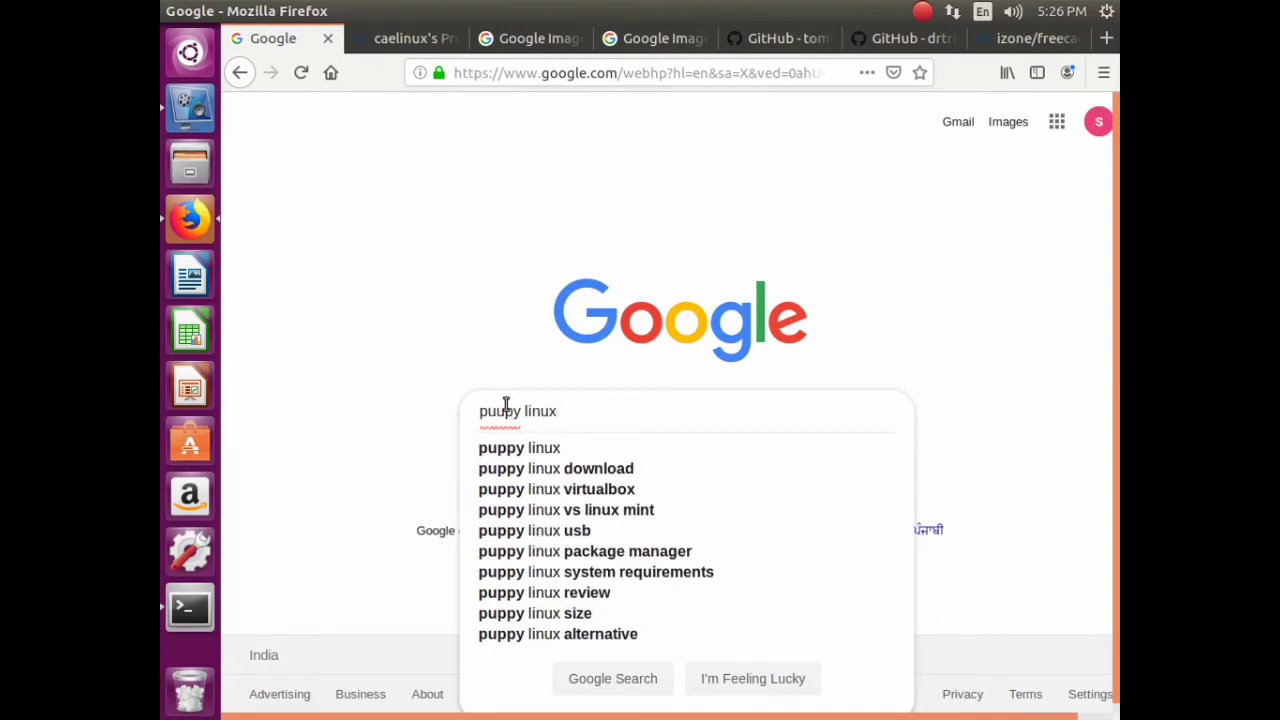
pyautogui.write(' doc')
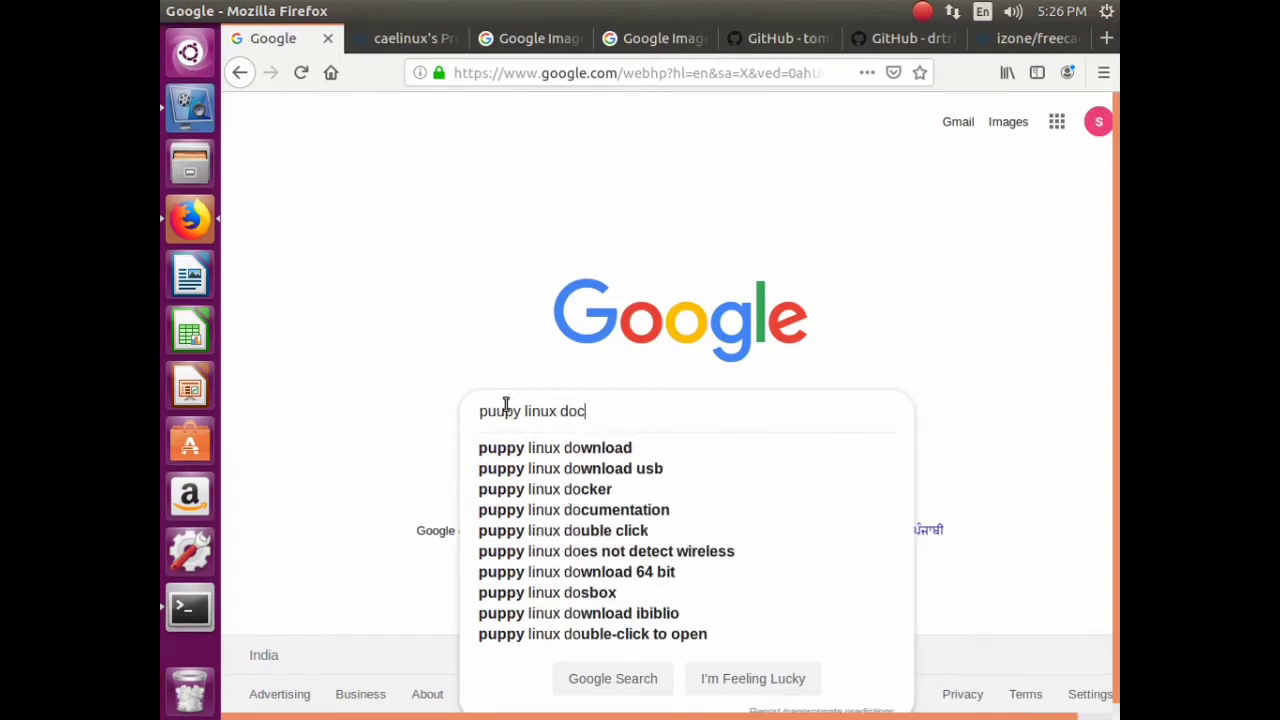
pyautogui.write('ker')
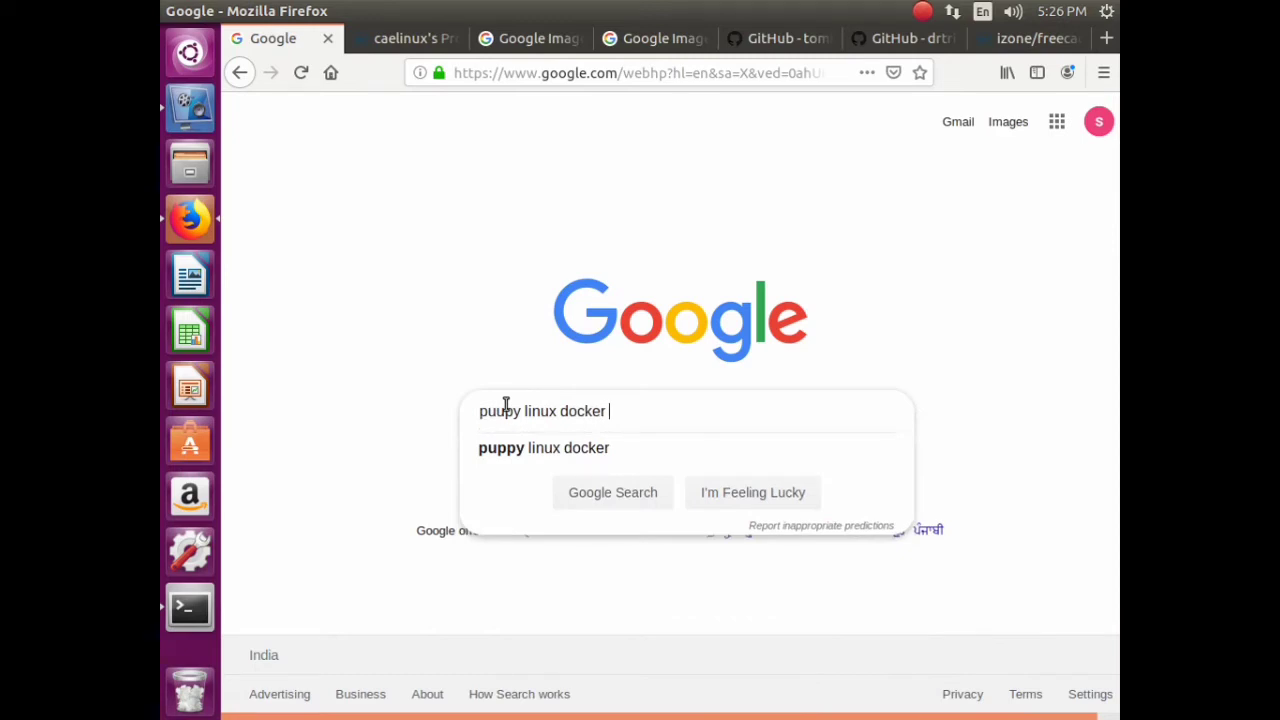
pyautogui.write(' pull')
pyautogui.press('Return')
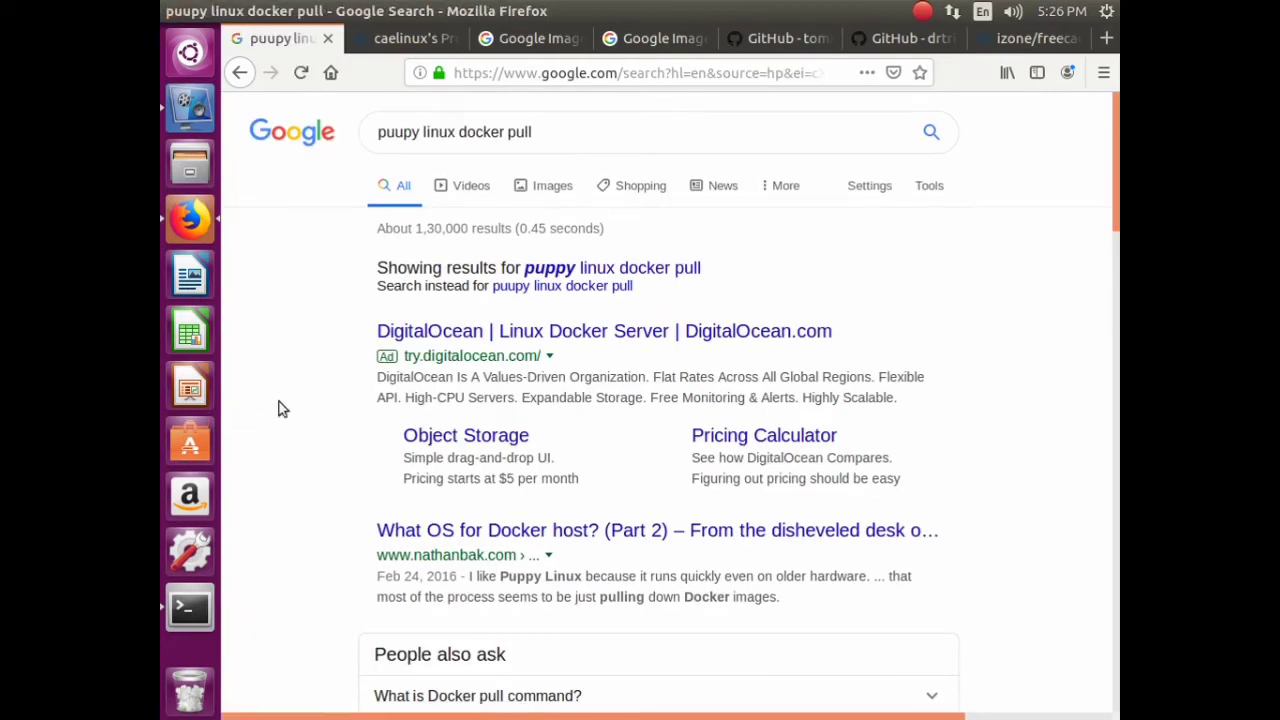
pyautogui.click(400, 124)
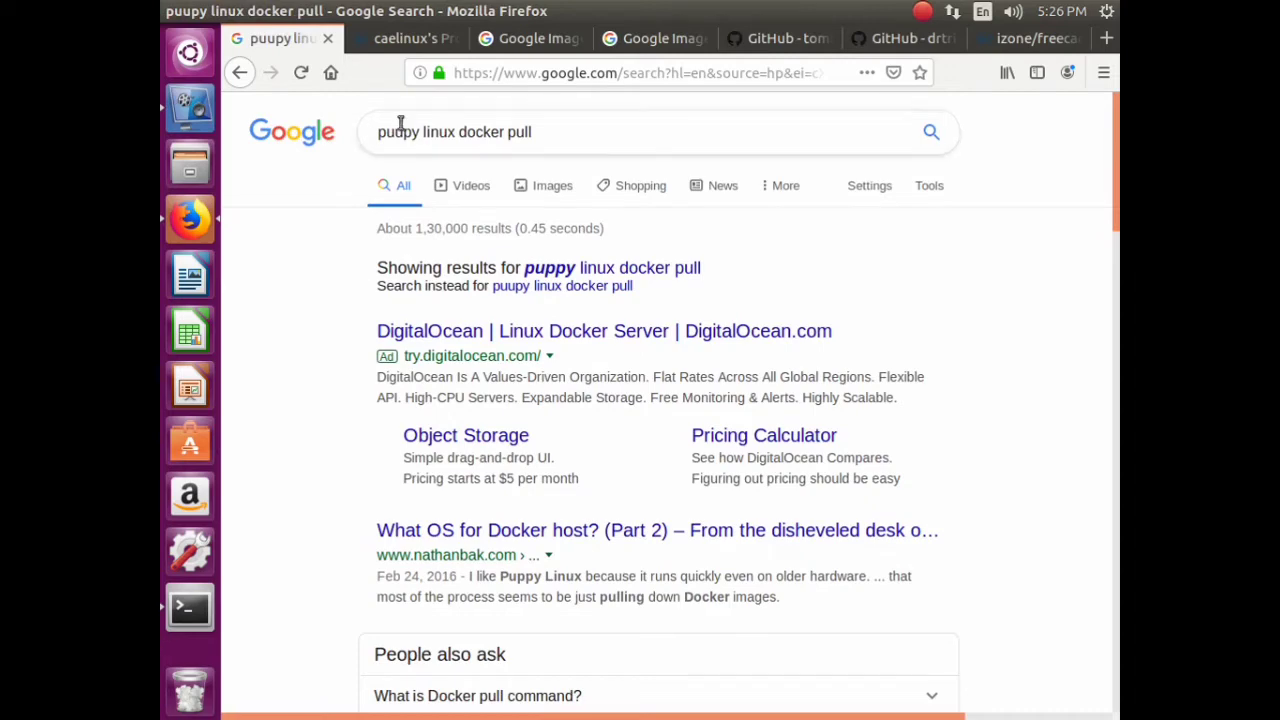
pyautogui.press('BackSpace')
pyautogui.write('p')
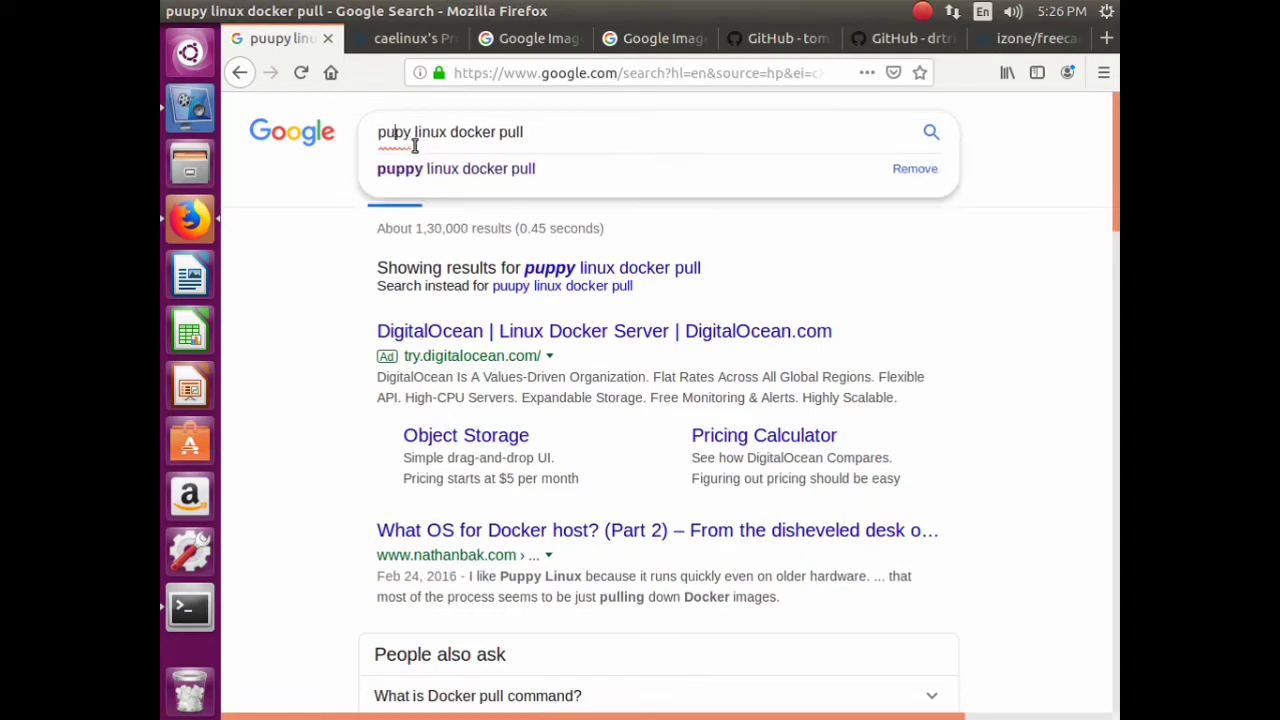
pyautogui.press('Return')
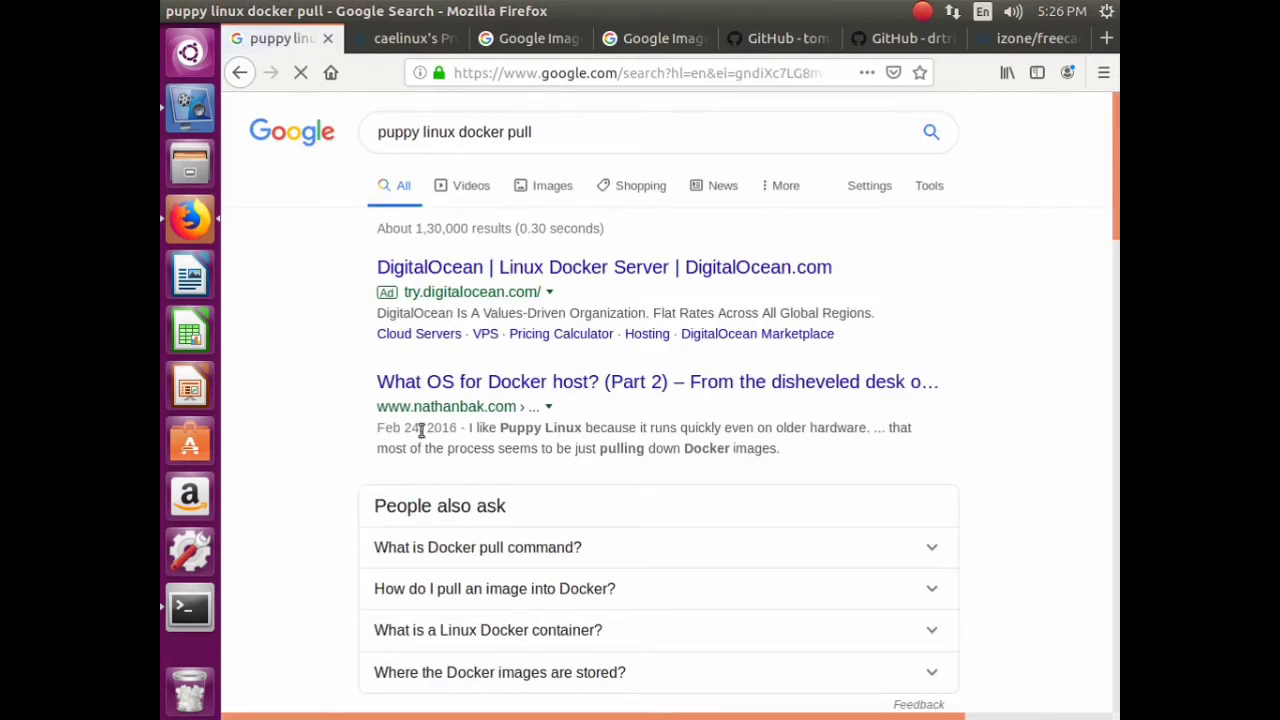
# - Open the sleepy-puppy-docker GitHub result and the Docker Hub result in new tabs
pyautogui.scroll(-4, 326, 337)
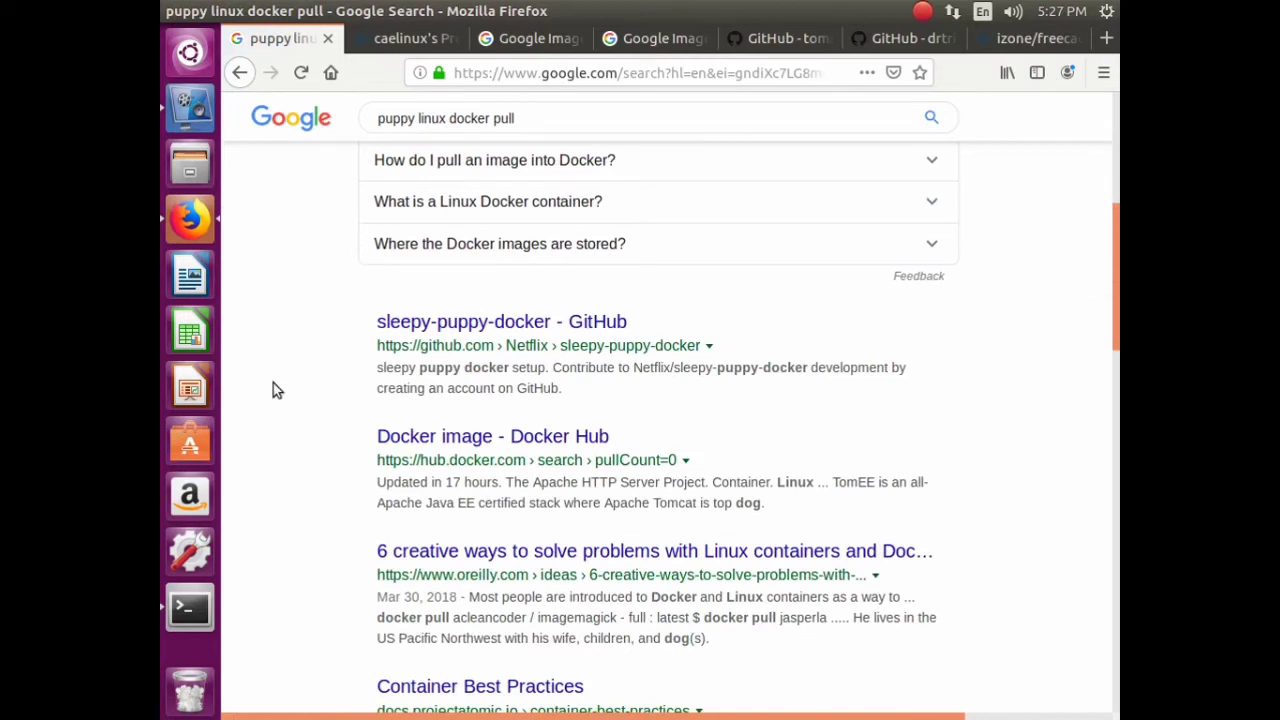
pyautogui.rightClick(445, 322)
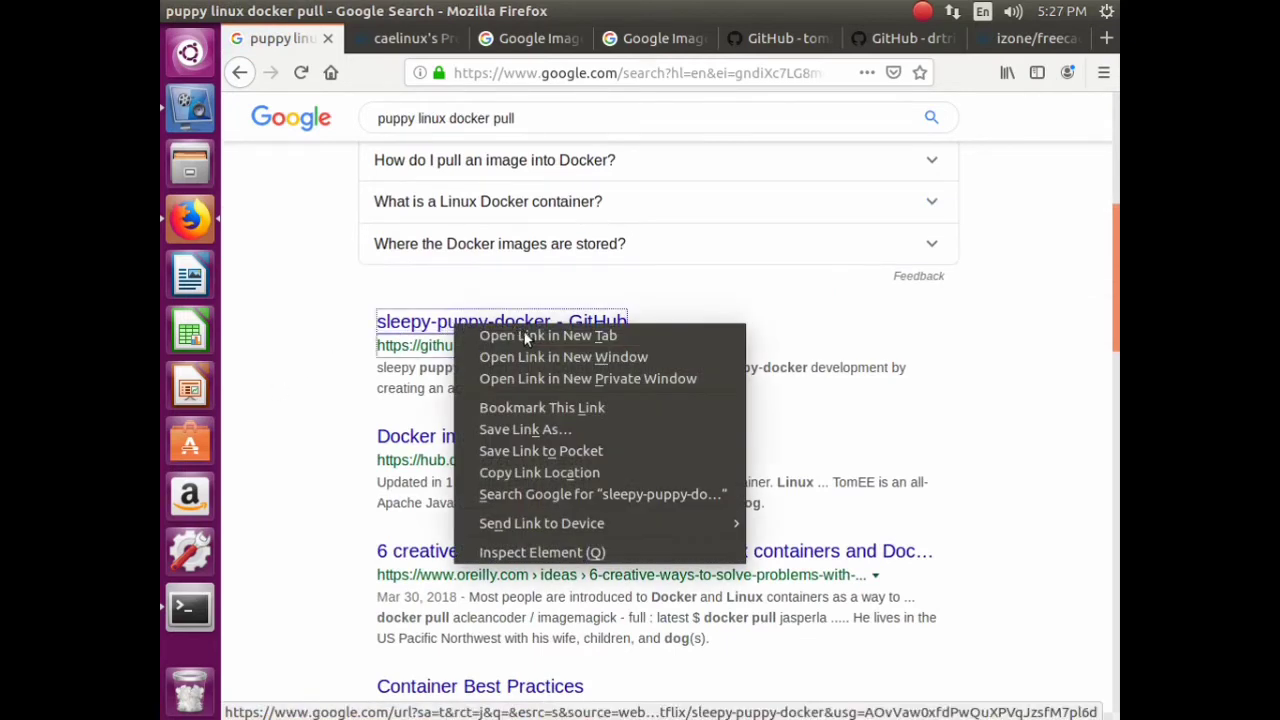
pyautogui.click(460, 330)
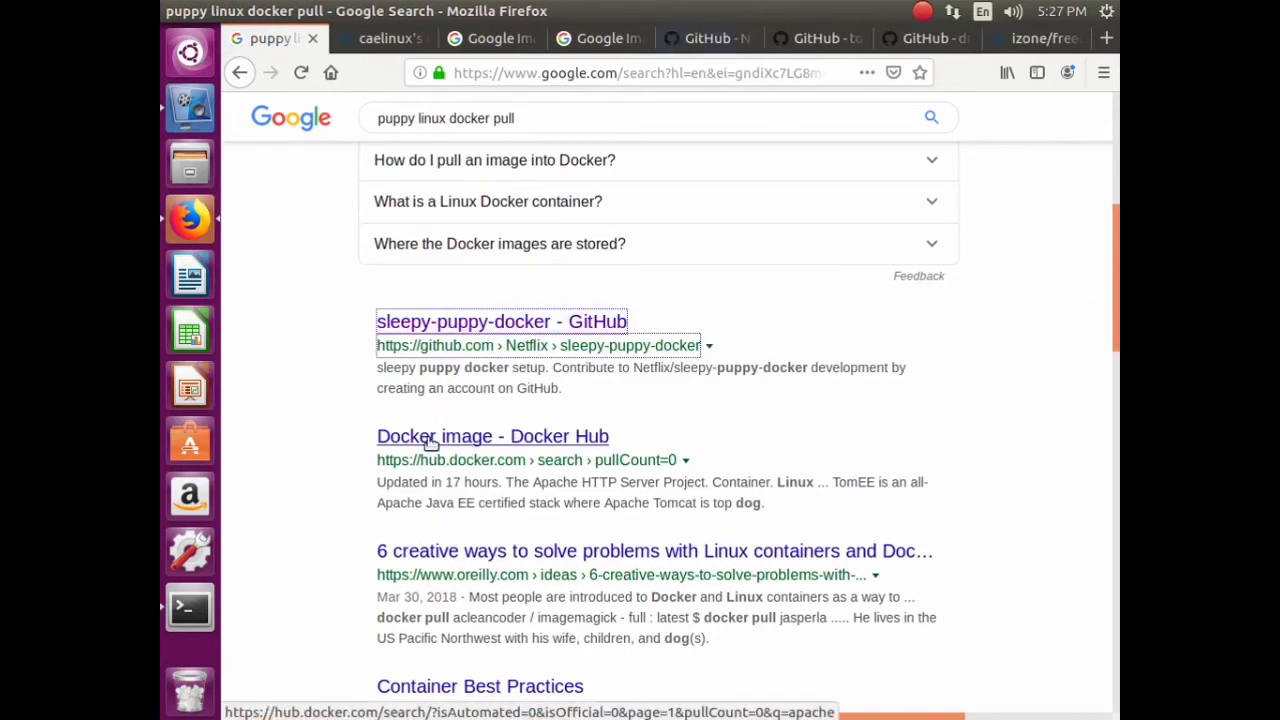
pyautogui.rightClick(430, 443)
pyautogui.click(486, 451)
pyautogui.scroll(-3, 460, 703)
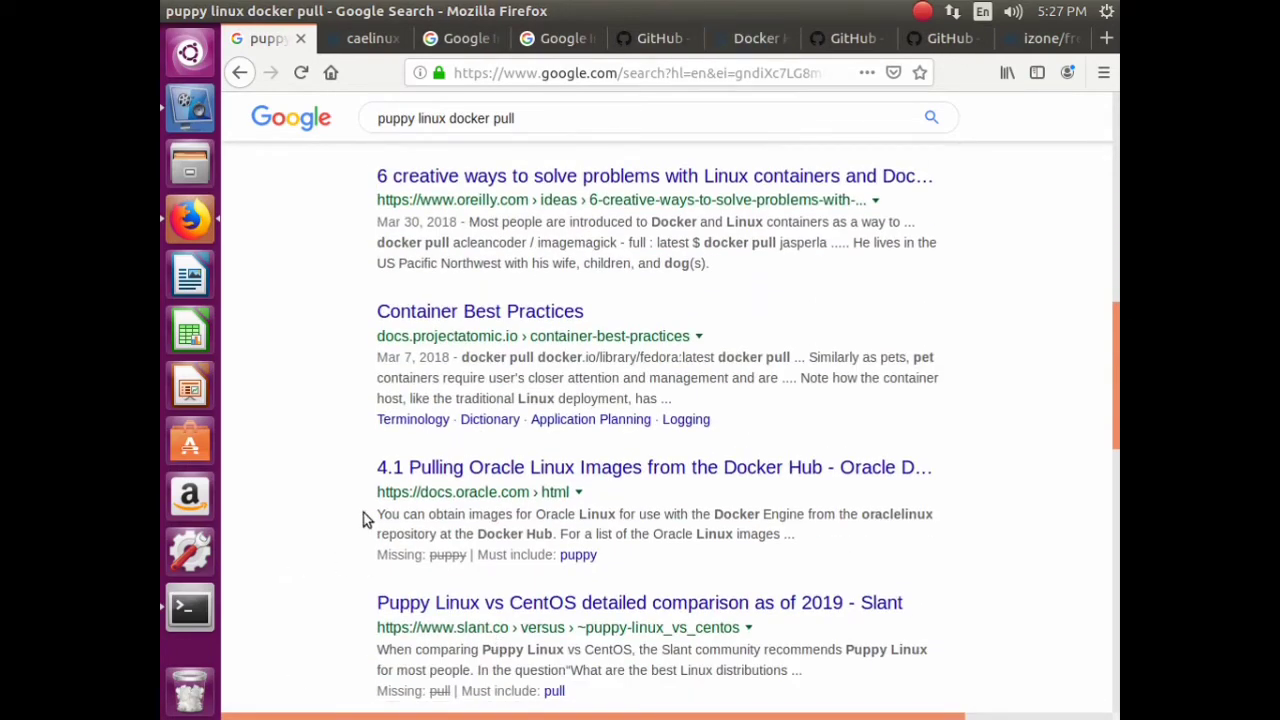
# - Open caelinux/caelinux2013 from the caelinux Docker Hub profile, then view the CAELinux image-result tab
pyautogui.click(345, 38)
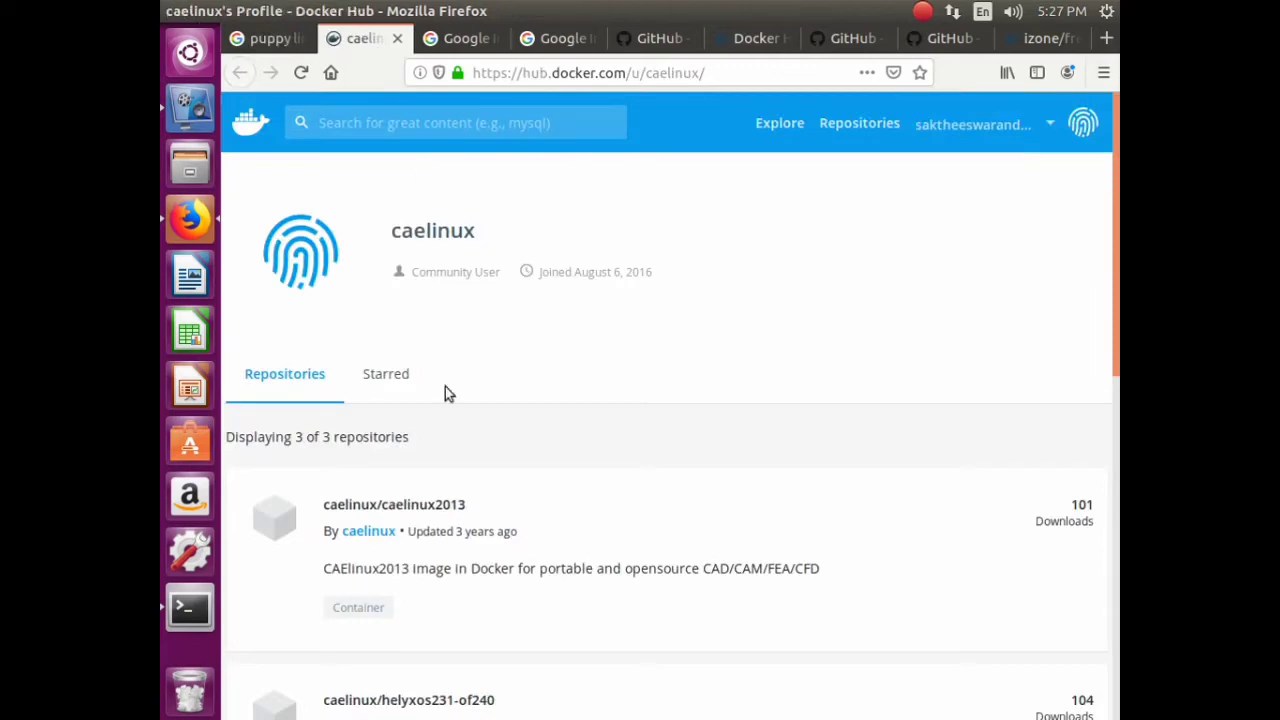
pyautogui.scroll(-10, 557, 451)
pyautogui.scroll(6, 557, 451)
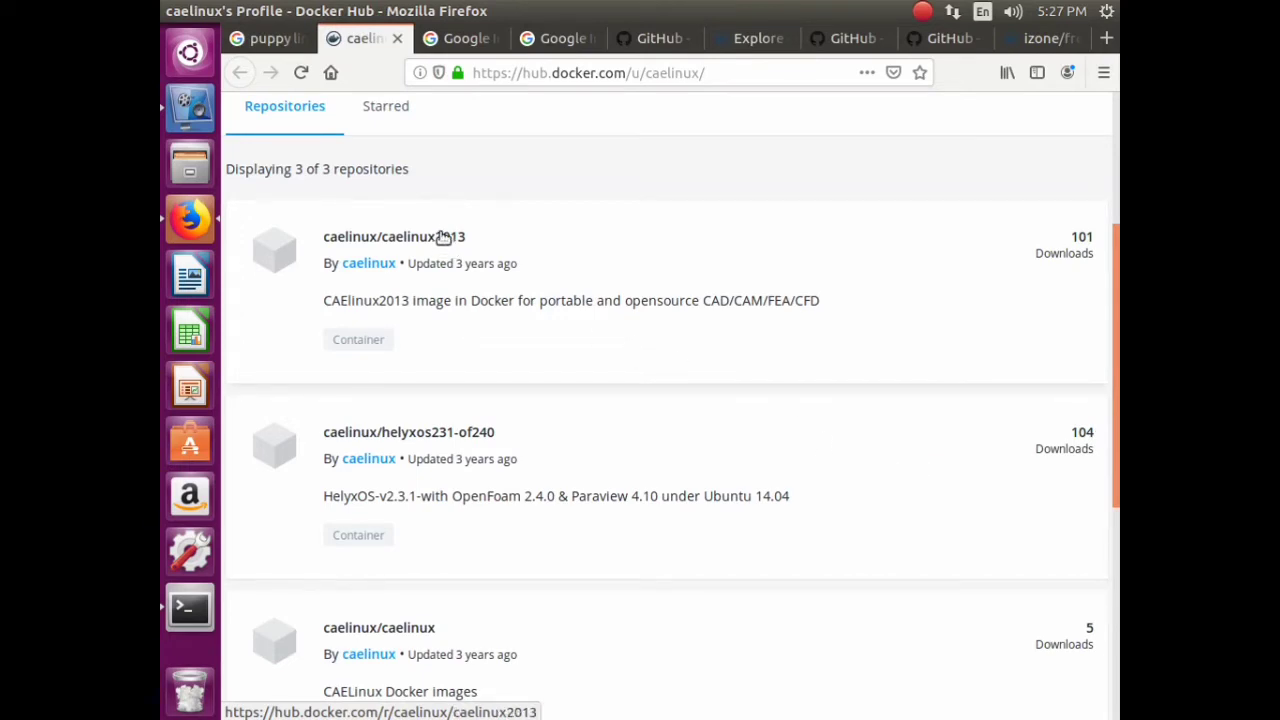
pyautogui.click(443, 237)
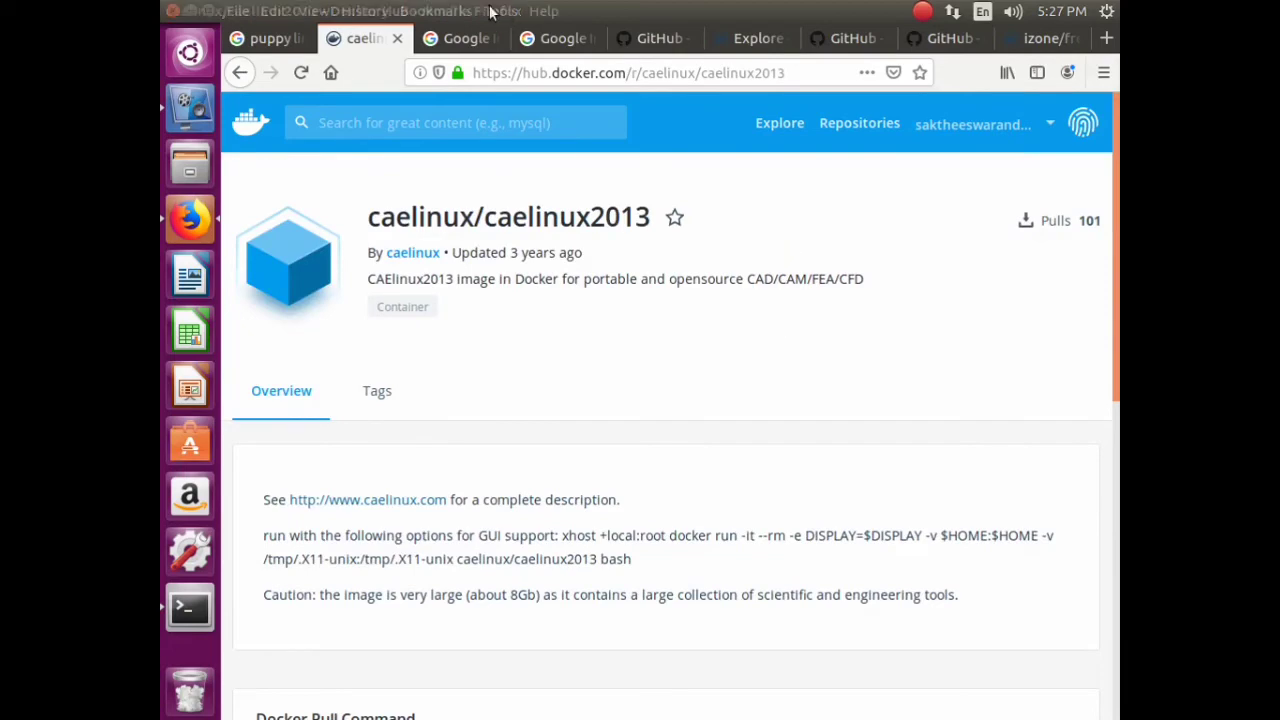
pyautogui.click(460, 38)
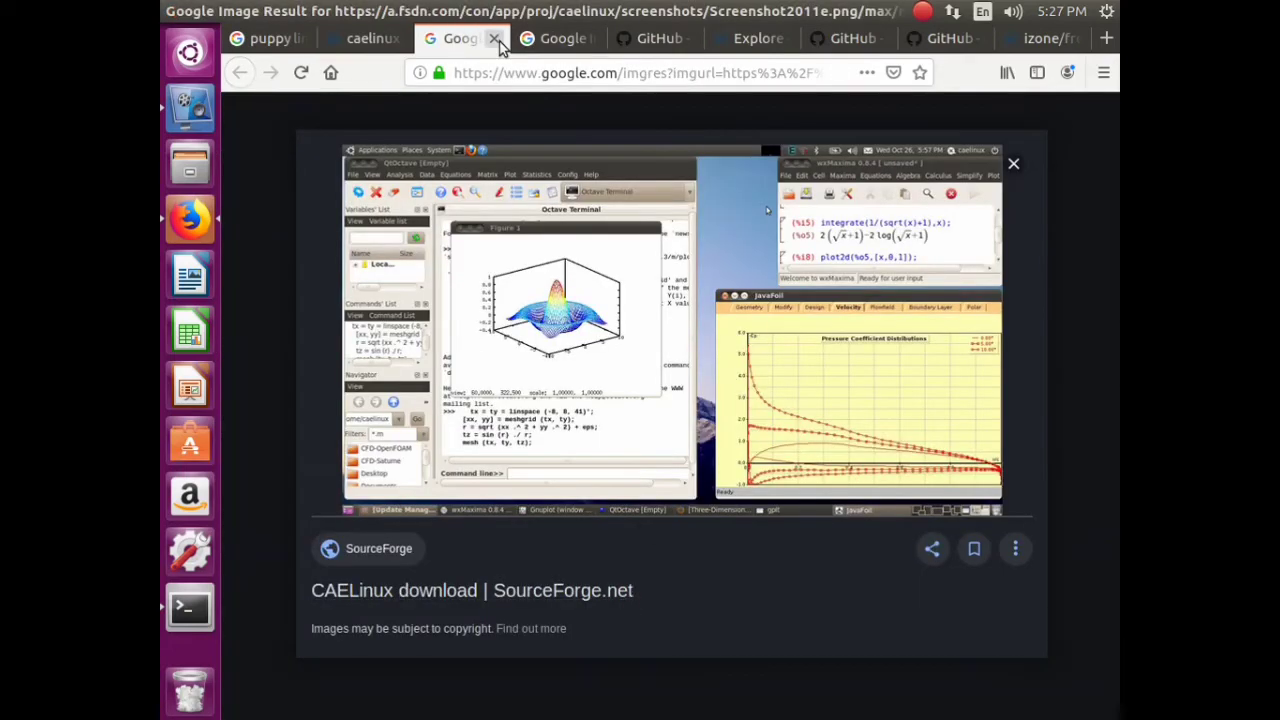
# - Close both Google image-result tabs, read the sleepy-puppy-docker README, then close it too
pyautogui.click(494, 39)
pyautogui.click(496, 41)
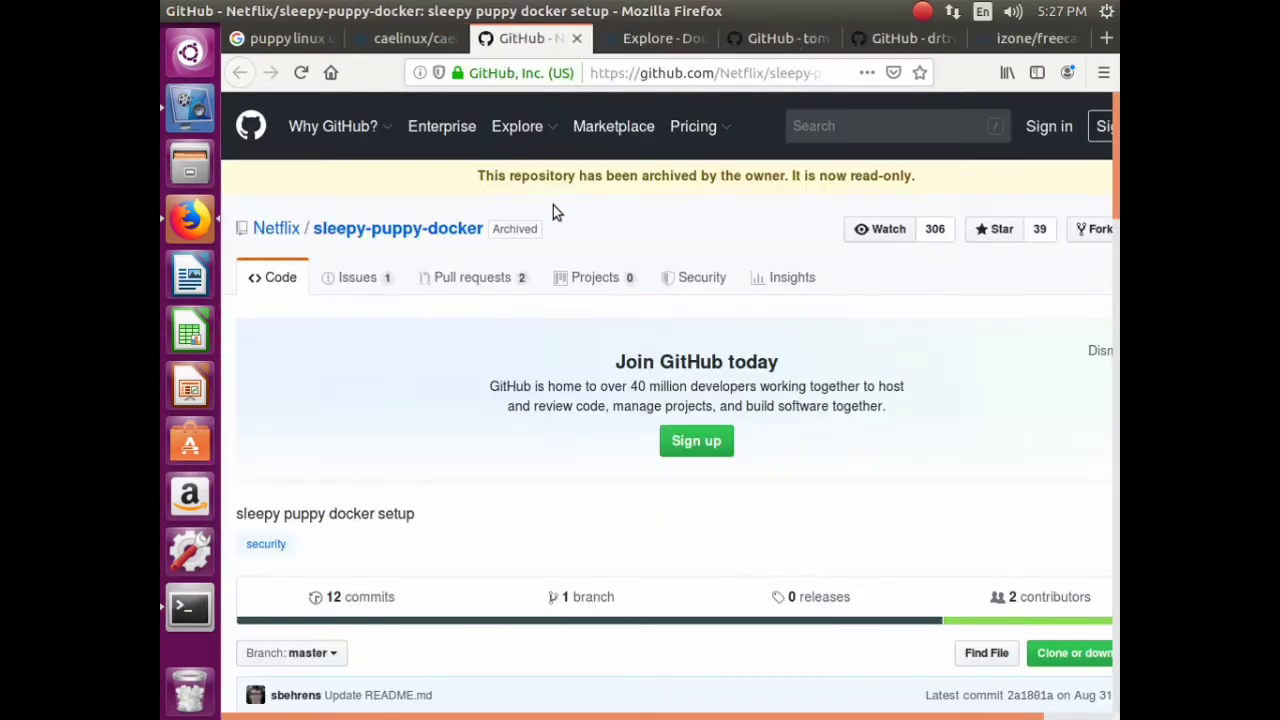
pyautogui.scroll(-5, 557, 312)
pyautogui.scroll(-2, 552, 302)
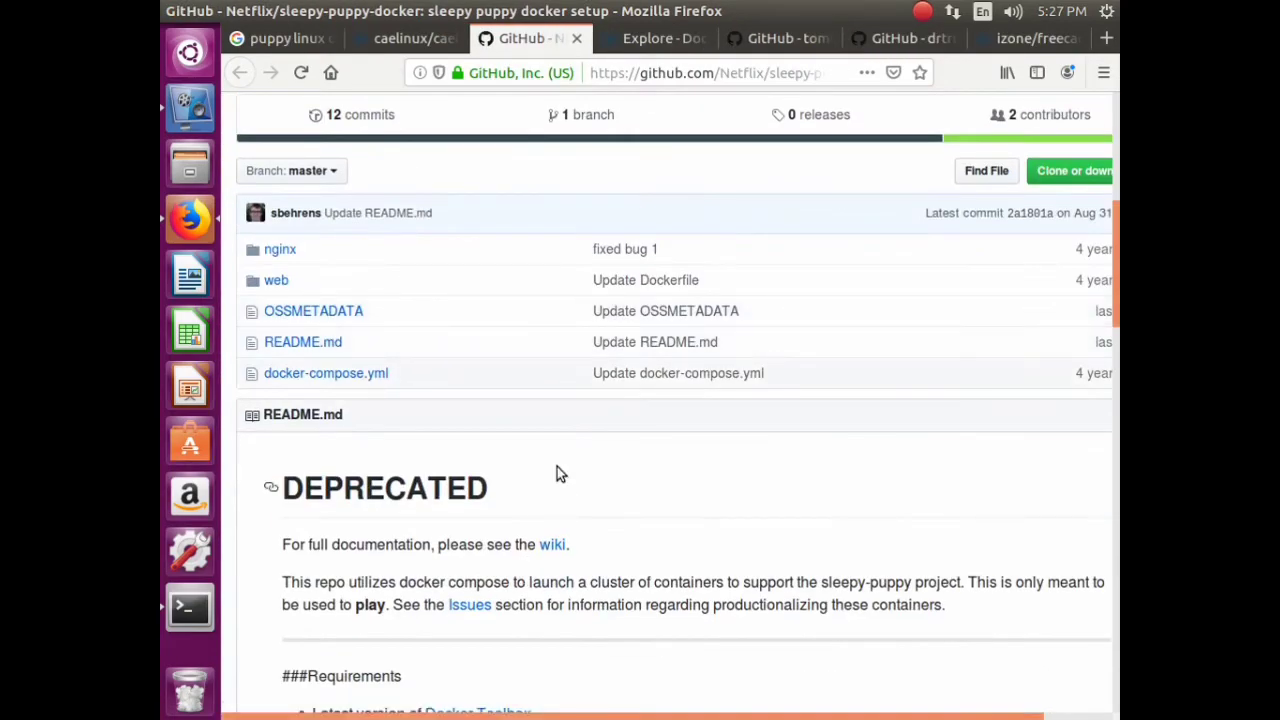
pyautogui.scroll(-5, 557, 466)
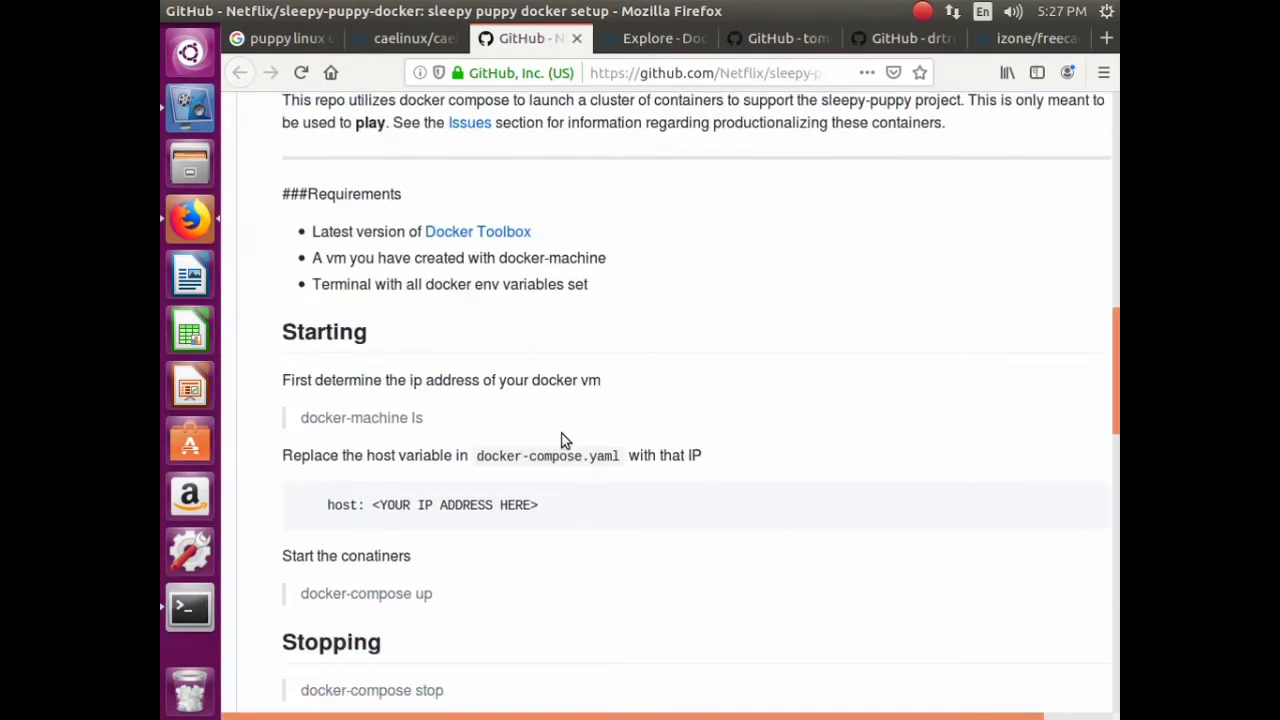
pyautogui.scroll(-5, 562, 437)
pyautogui.scroll(-9, 562, 432)
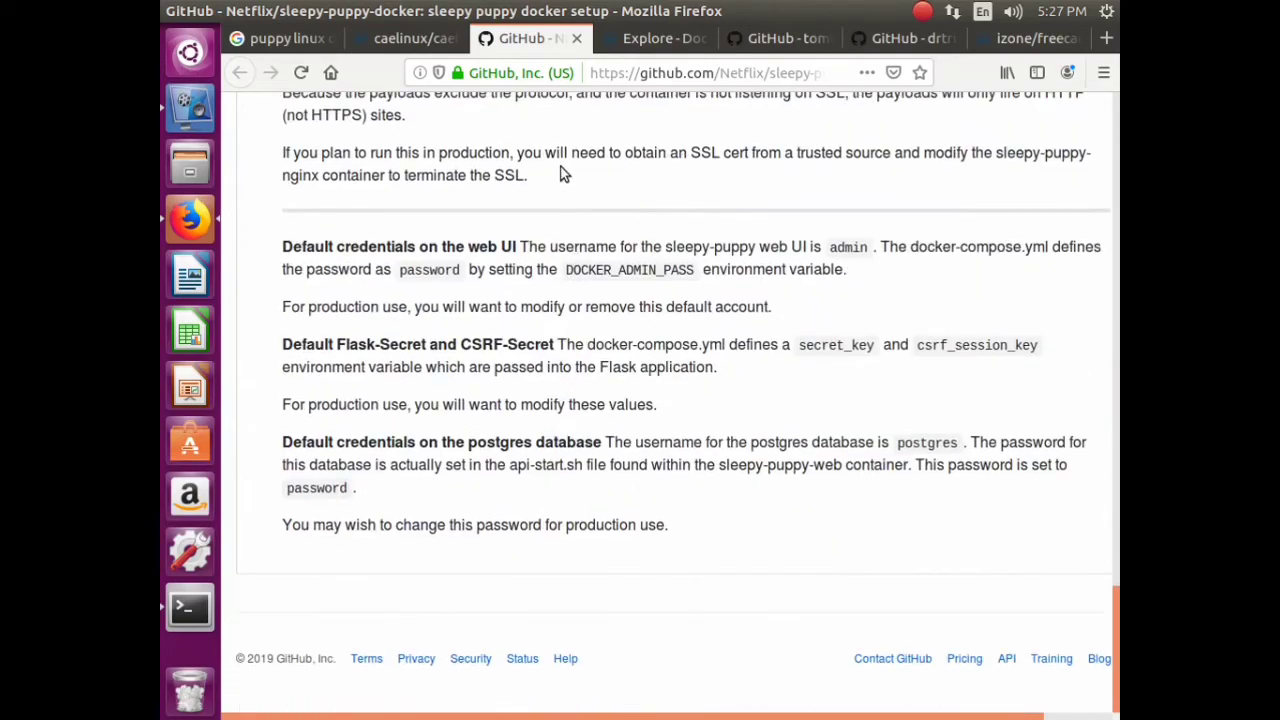
pyautogui.click(576, 39)
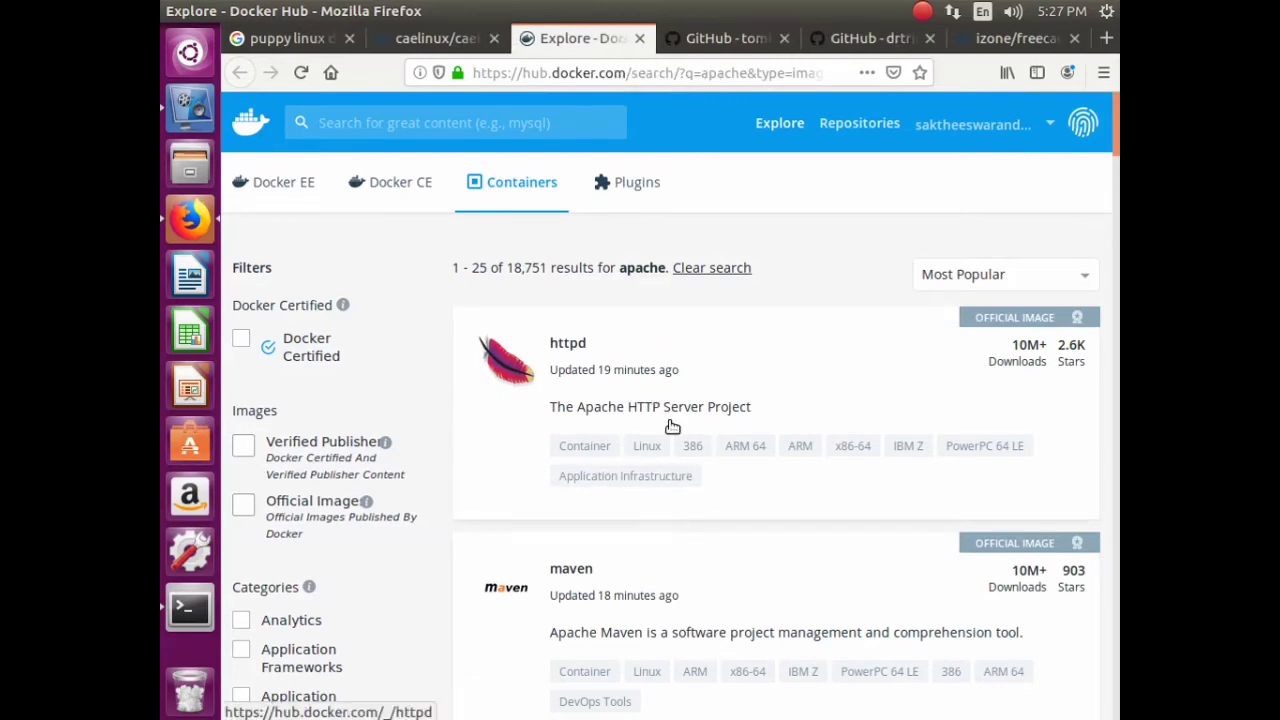
# - Look through the Docker Hub apache results, then return to the puppy linux docker pull results
pyautogui.scroll(-5, 683, 418)
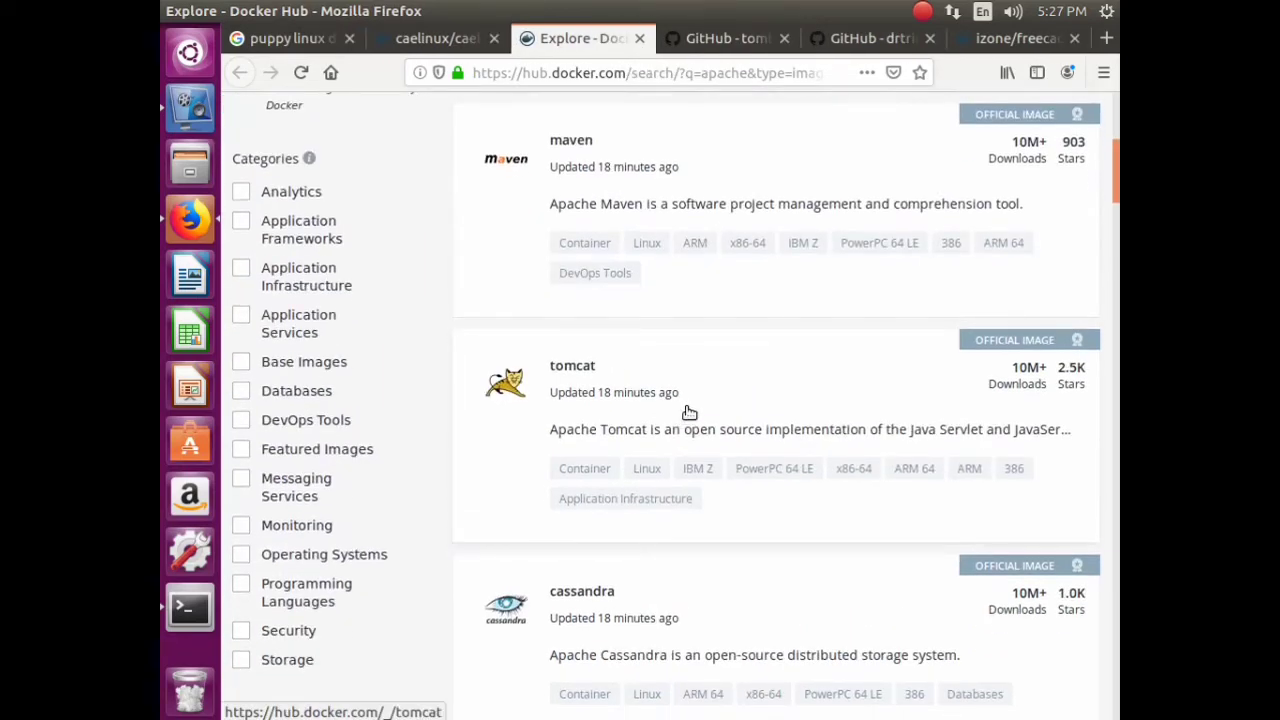
pyautogui.scroll(-4, 689, 412)
pyautogui.scroll(-6, 698, 408)
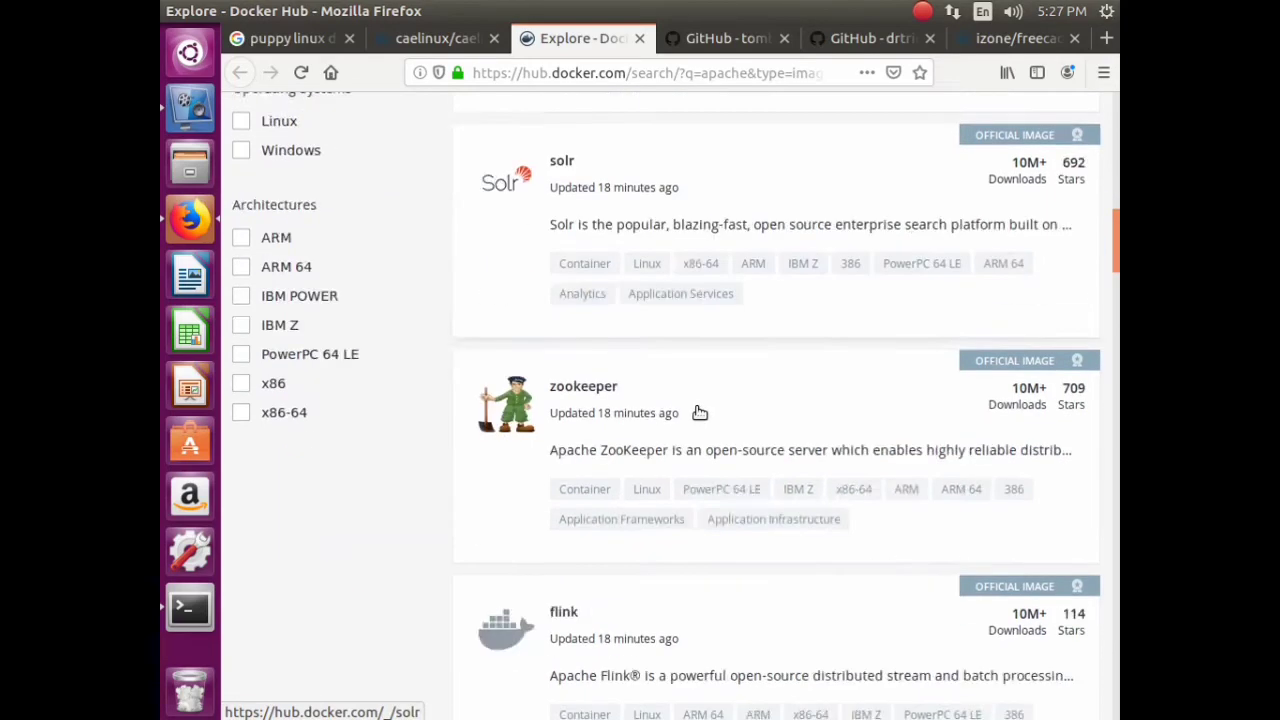
pyautogui.scroll(-4, 737, 434)
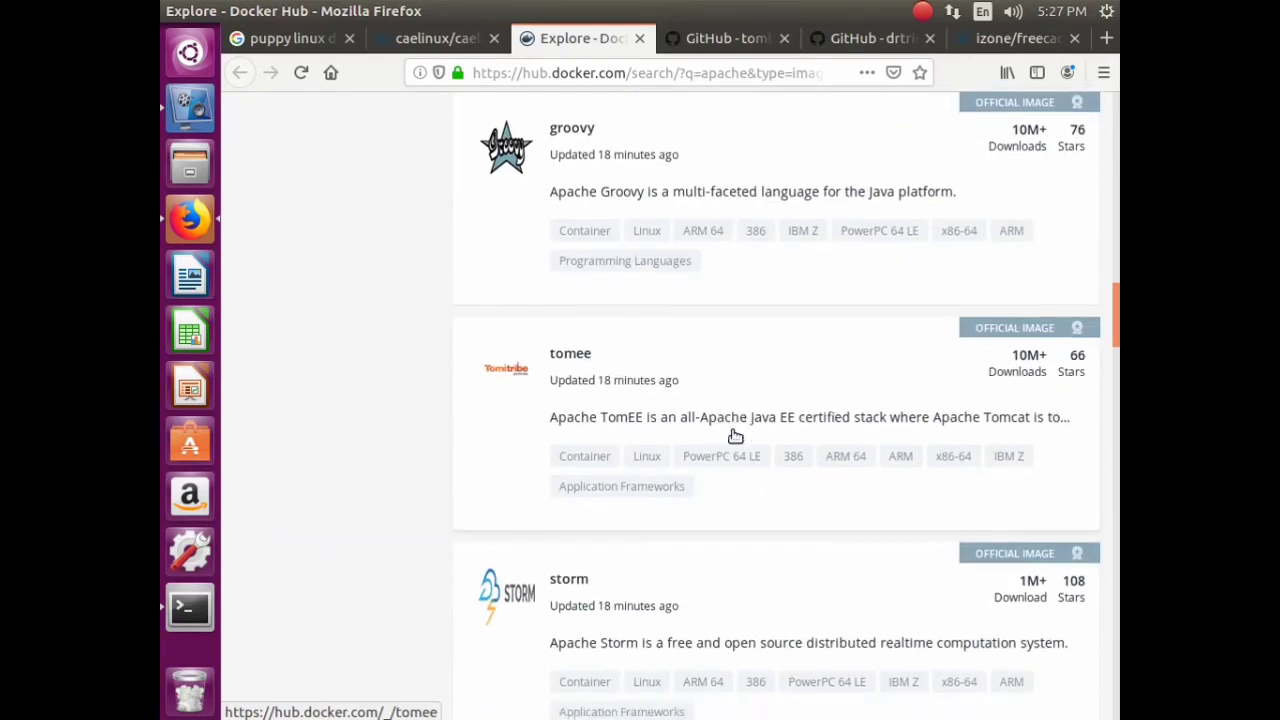
pyautogui.scroll(-9, 737, 436)
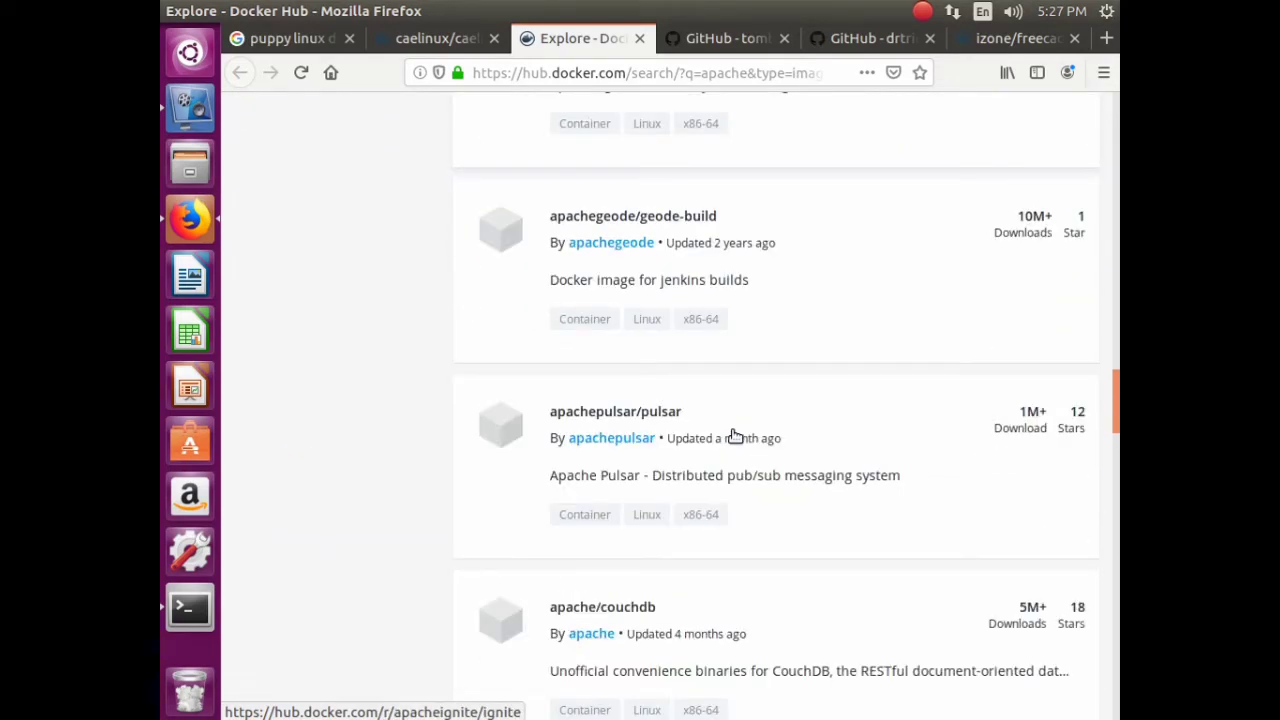
pyautogui.scroll(-10, 733, 436)
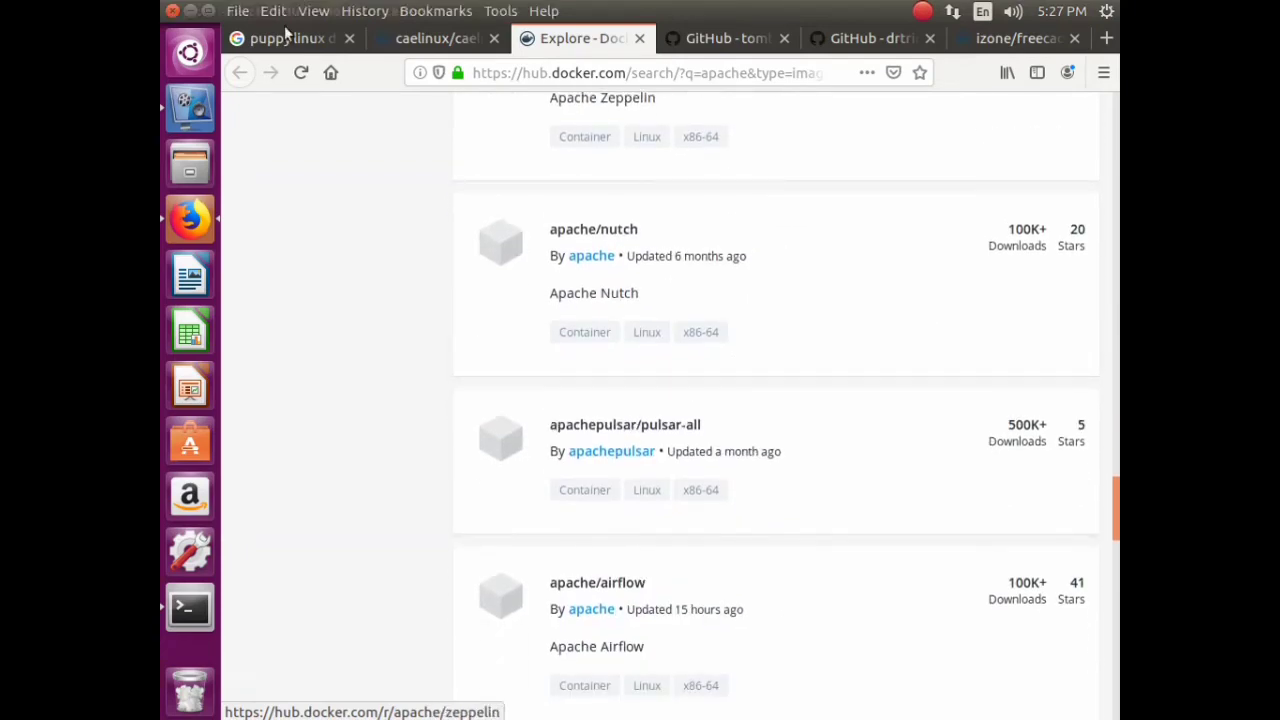
pyautogui.click(285, 38)
pyautogui.scroll(8, 512, 200)
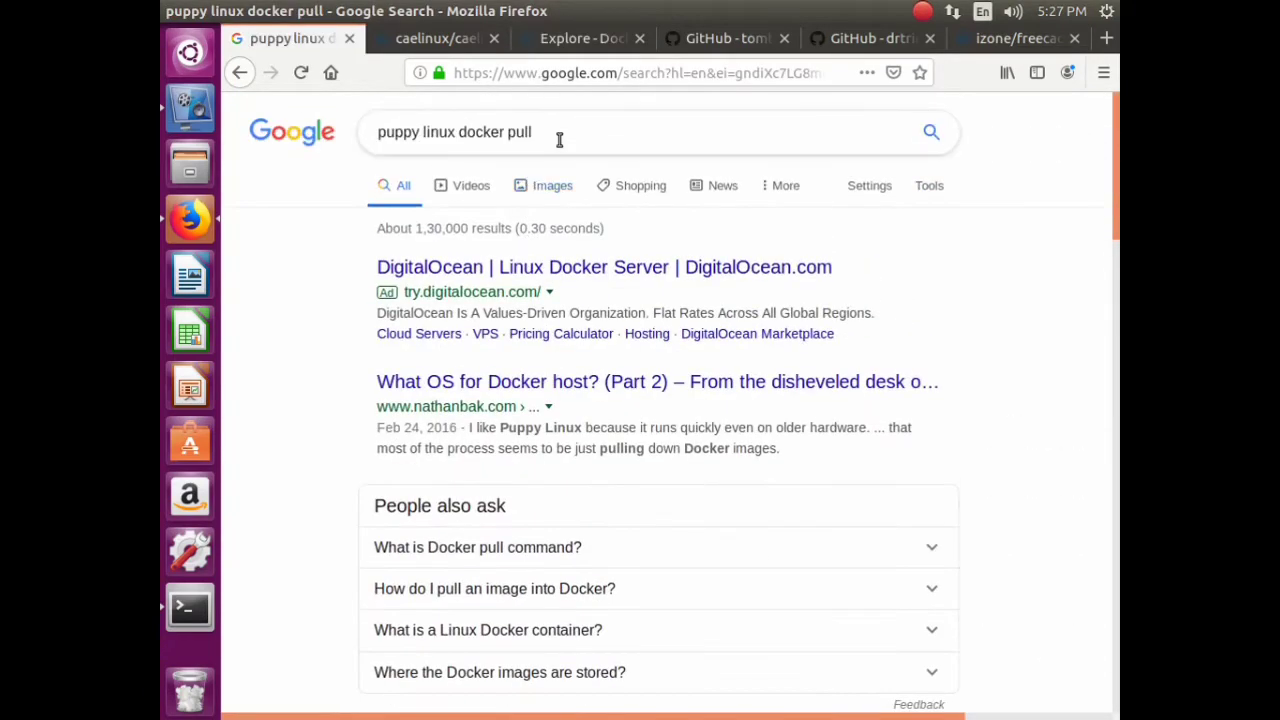
# - Search 'godot docker pull' and open the vayan/docker-godot GitHub result in a new tab
pyautogui.click(560, 140)
pyautogui.moveTo(323, 491); pyautogui.dragTo(562, 132)
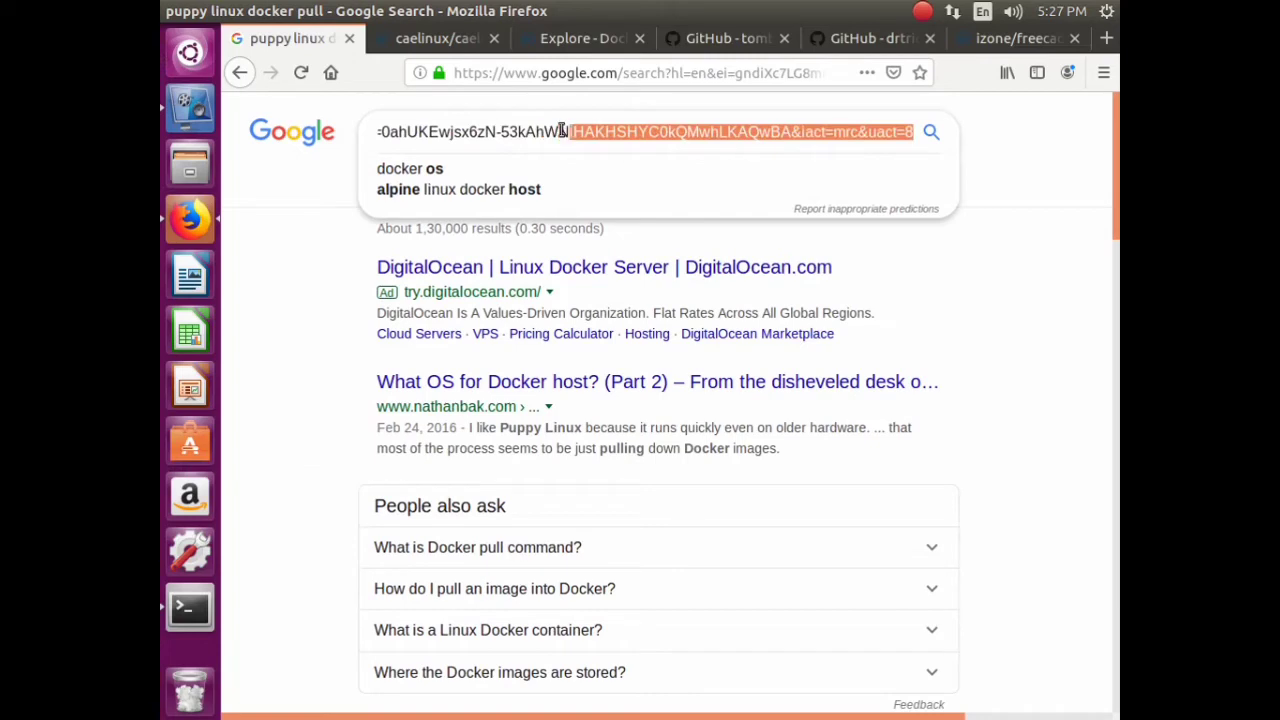
pyautogui.click(562, 131)
pyautogui.hotkey('ctrl', 'a')
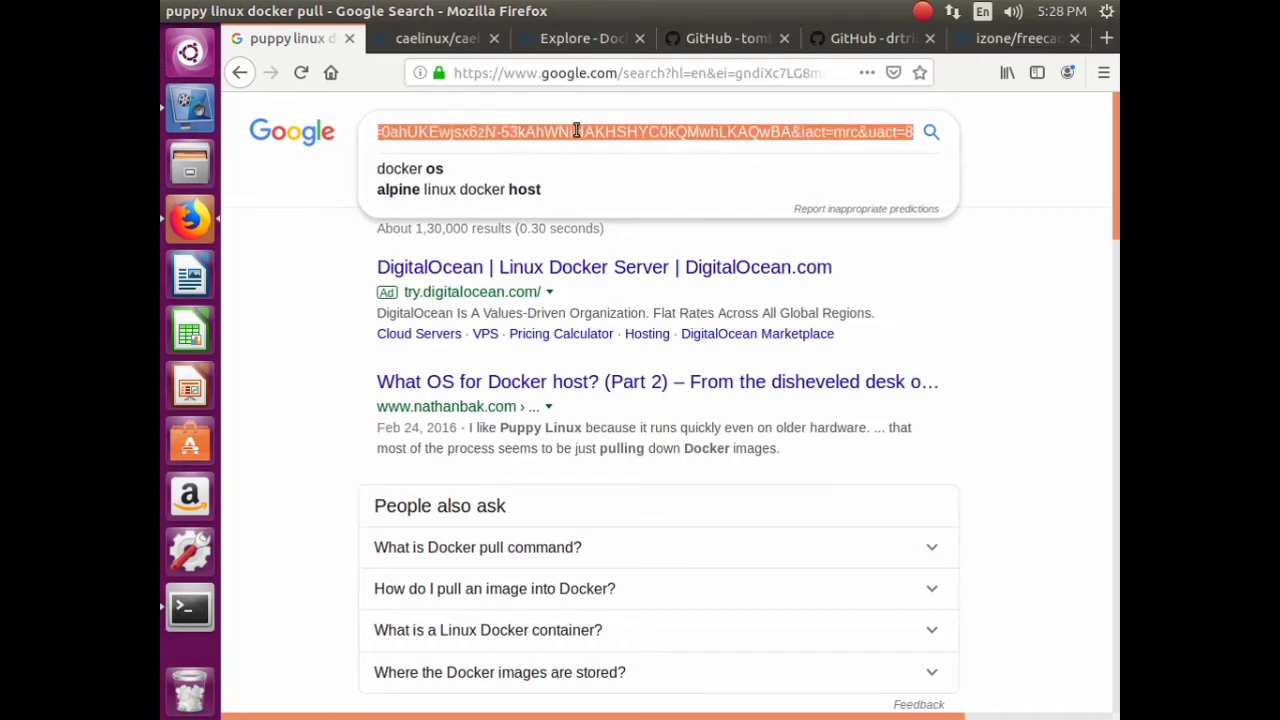
pyautogui.press('BackSpace')
pyautogui.write('godot')
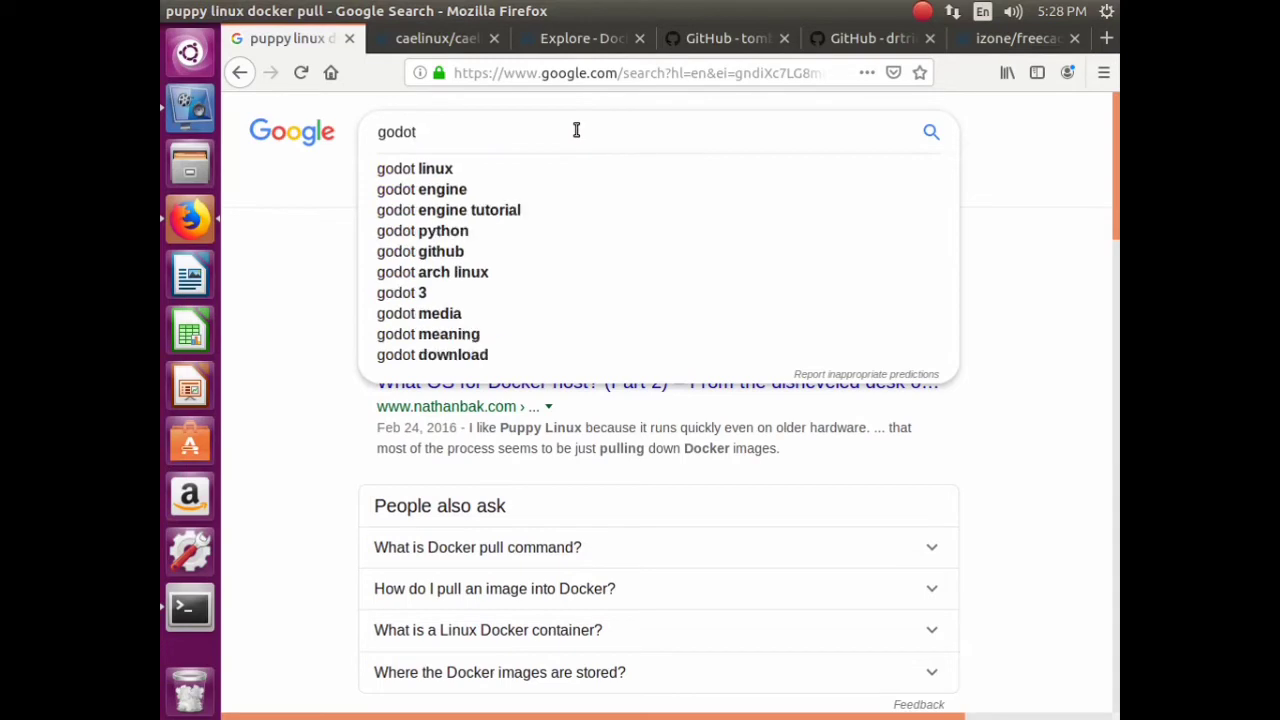
pyautogui.write(' do')
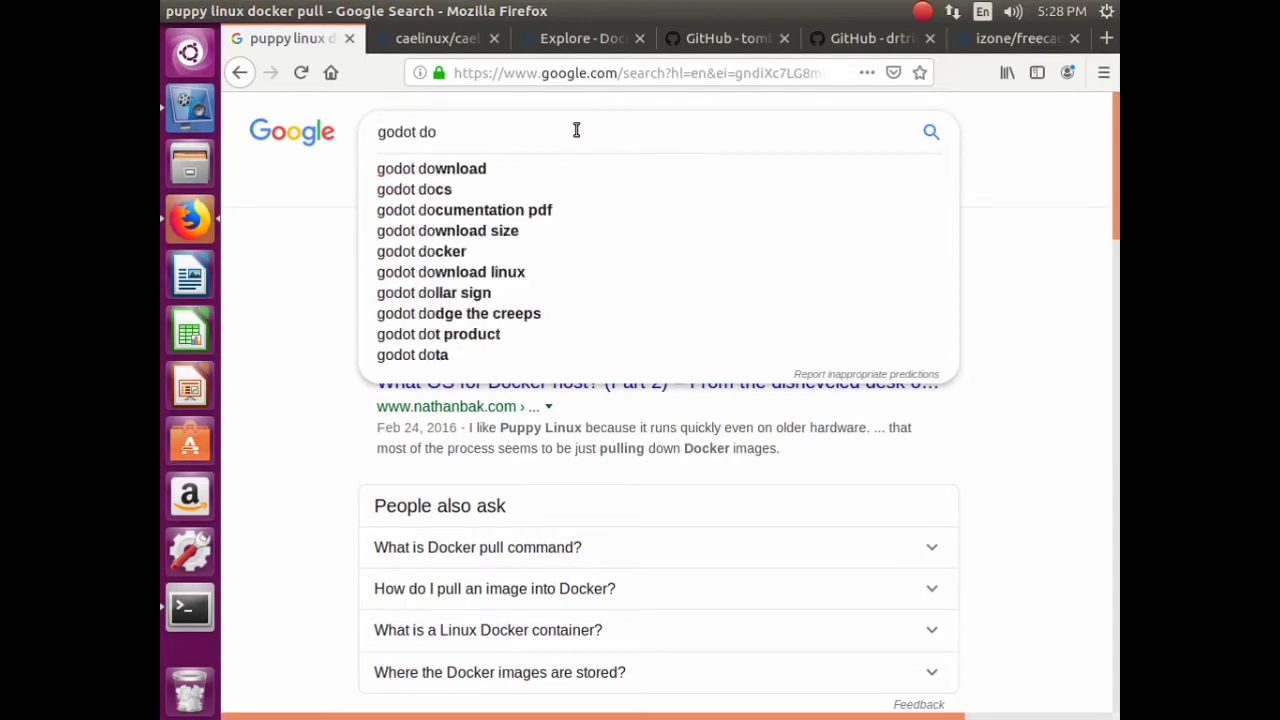
pyautogui.write('cker pull')
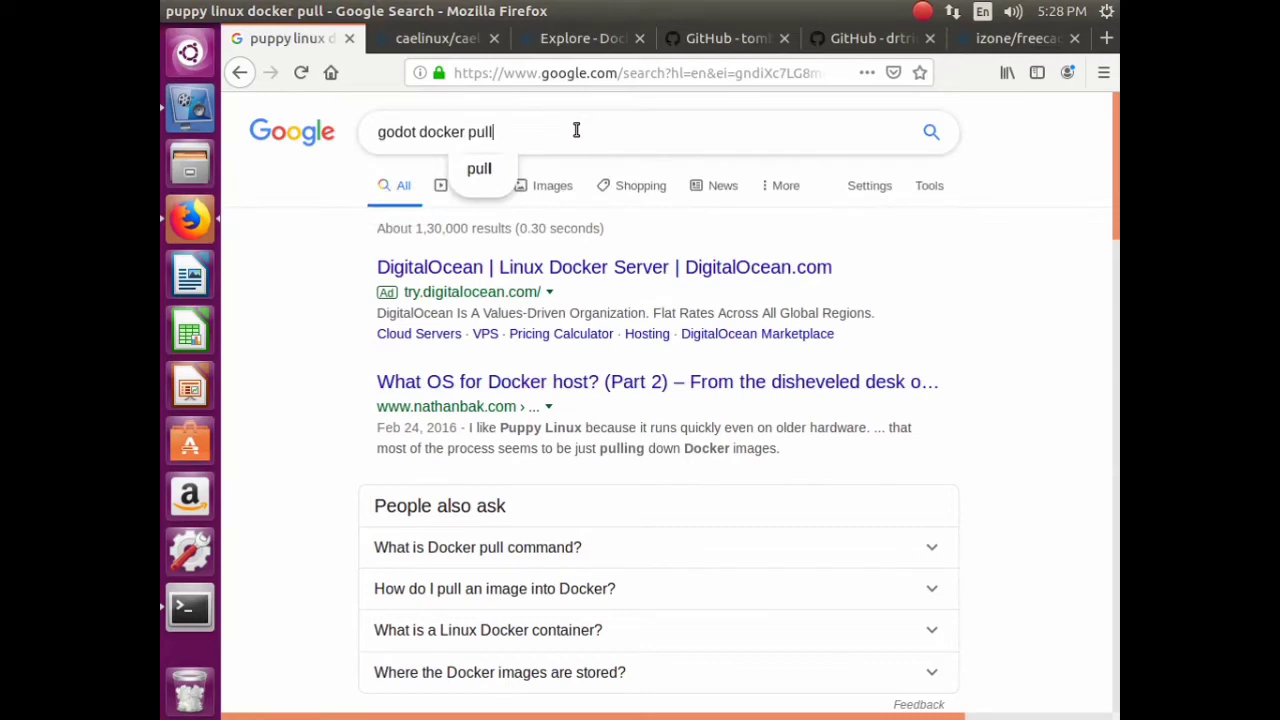
pyautogui.press('Return')
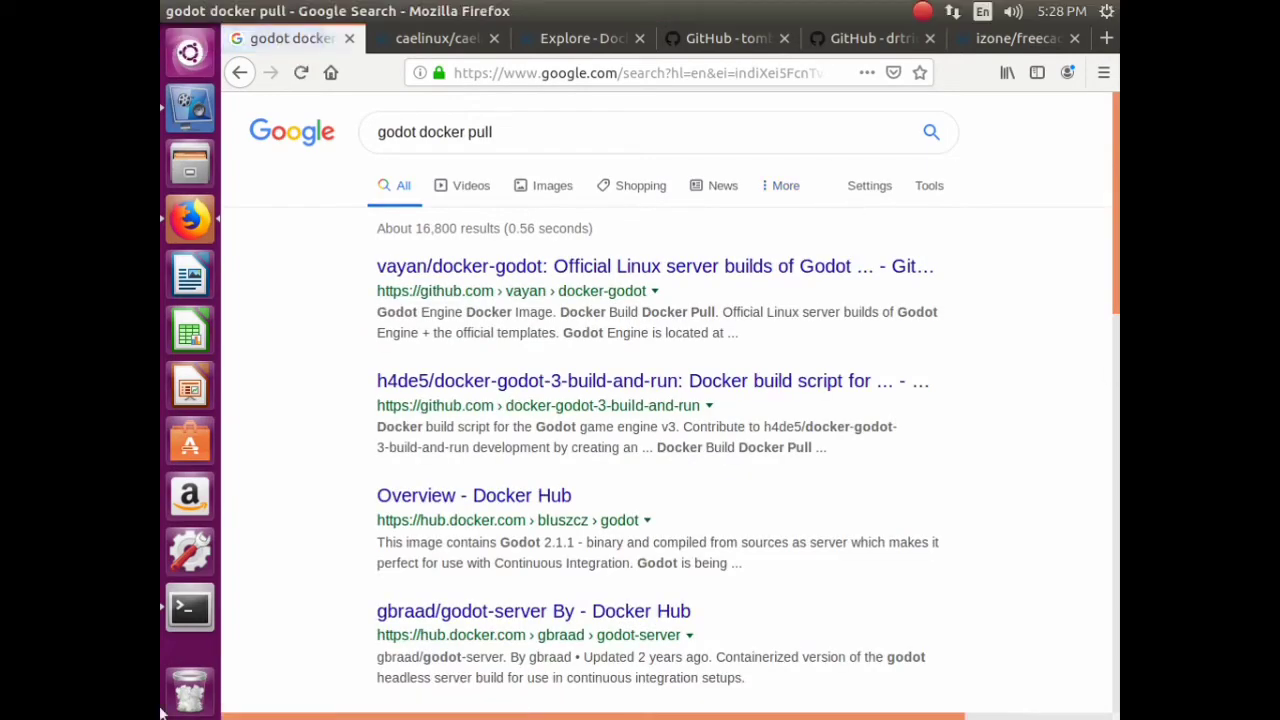
pyautogui.rightClick(503, 266)
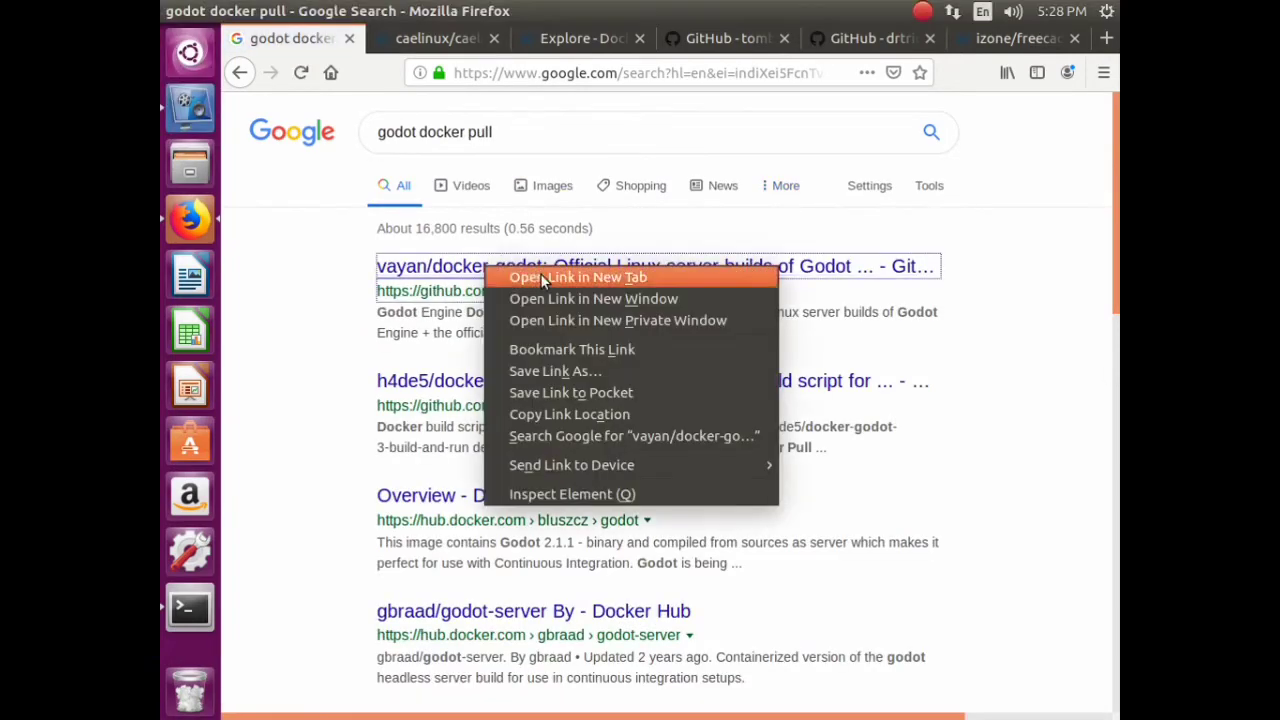
pyautogui.click(540, 275)
# - Refine the search to 'godot android docker pull' and switch to the vayan/docker-godot tab
pyautogui.click(418, 131)
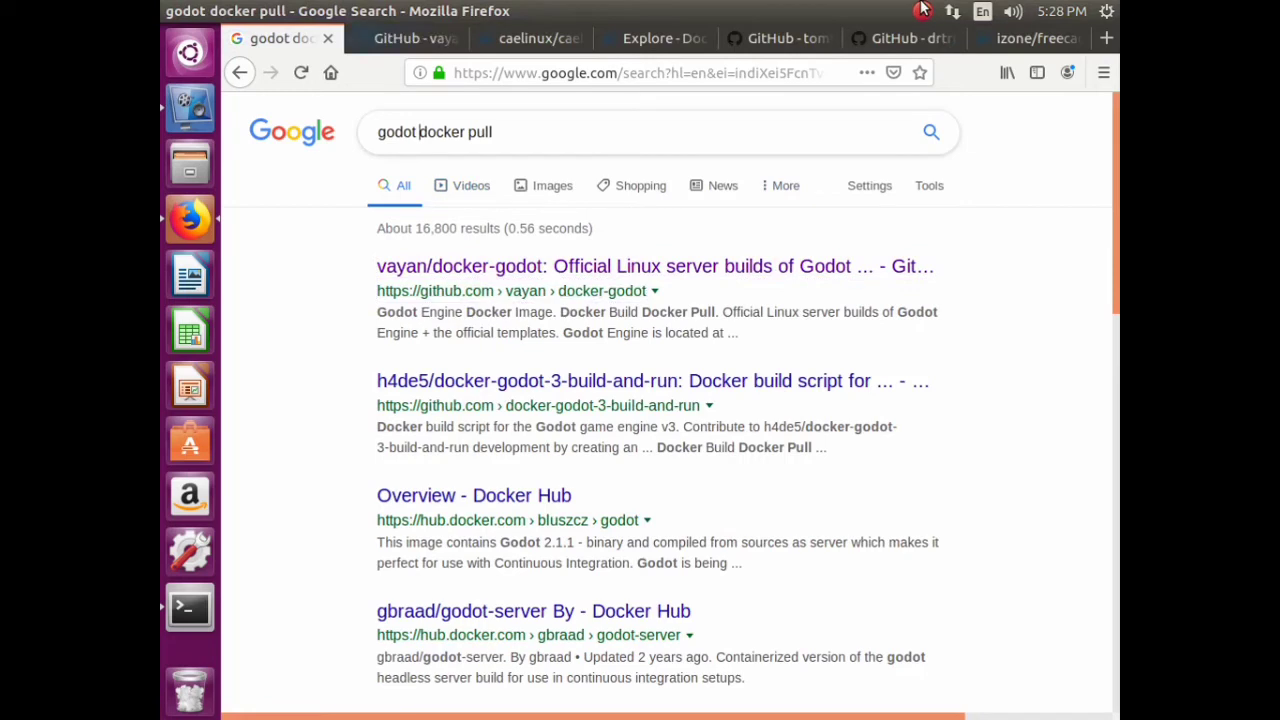
pyautogui.write('androi')
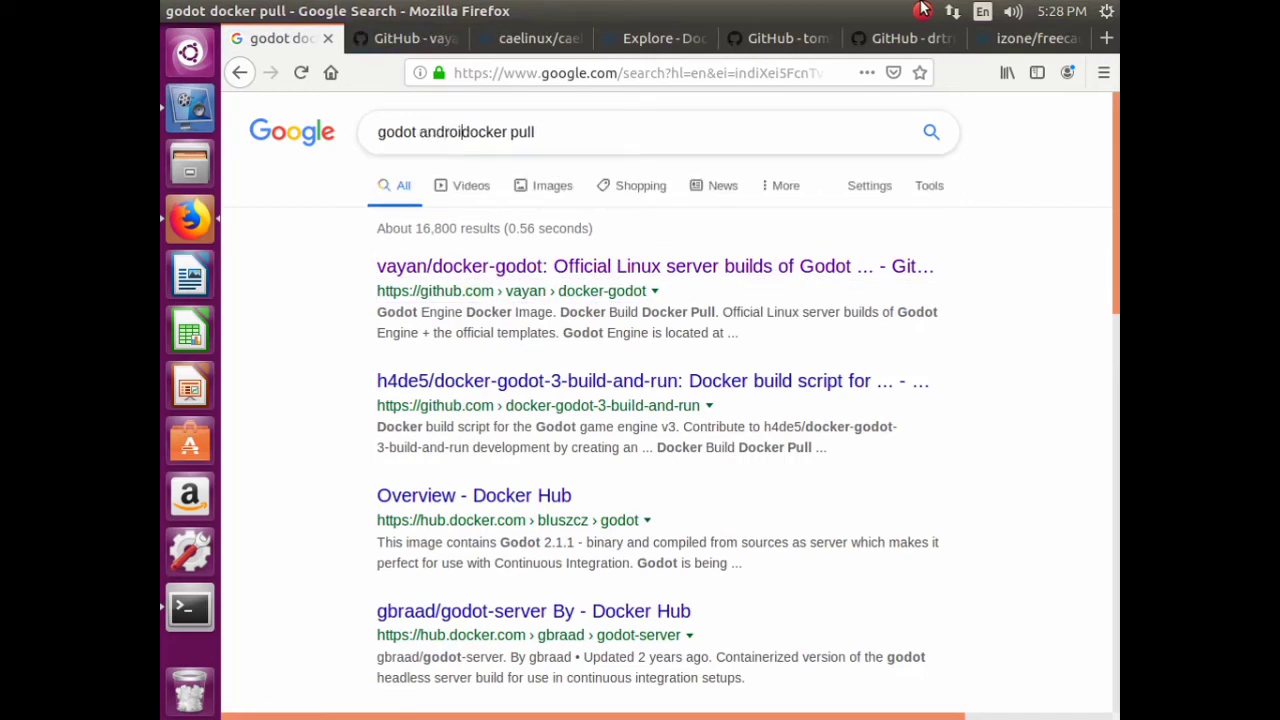
pyautogui.write('d')
pyautogui.press('Return')
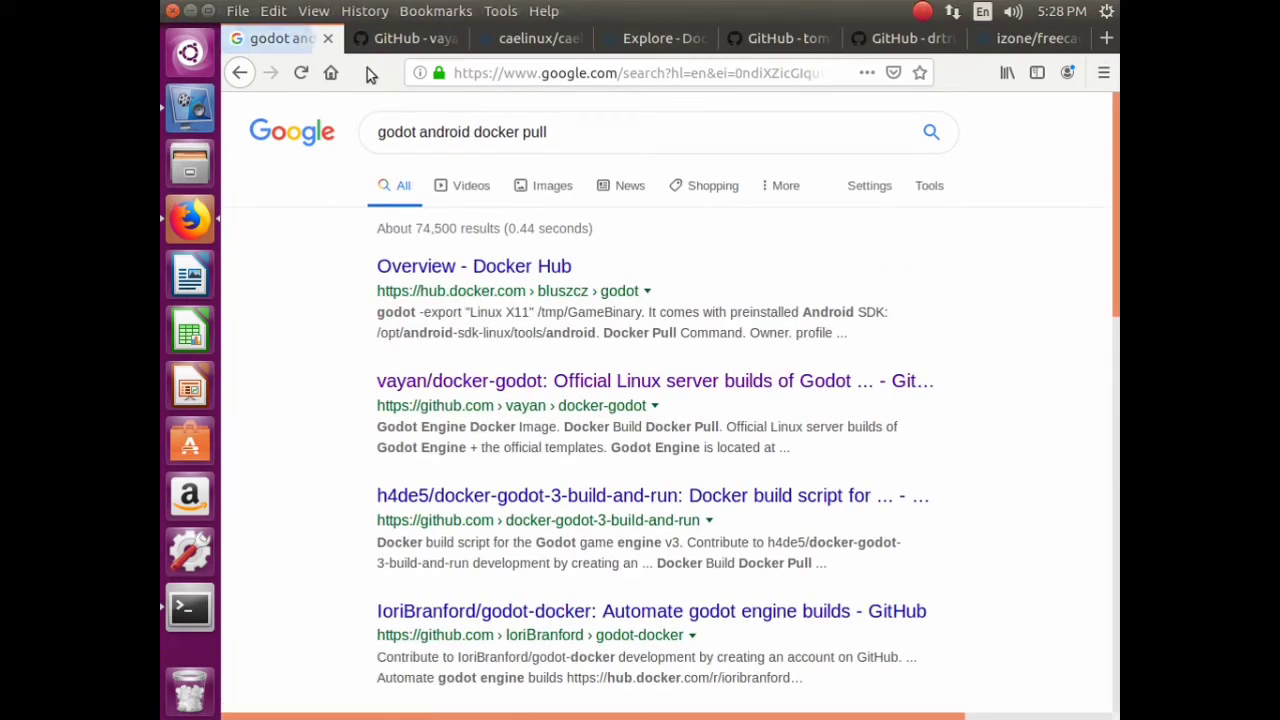
pyautogui.hotkey('ctrl', 'Tab')
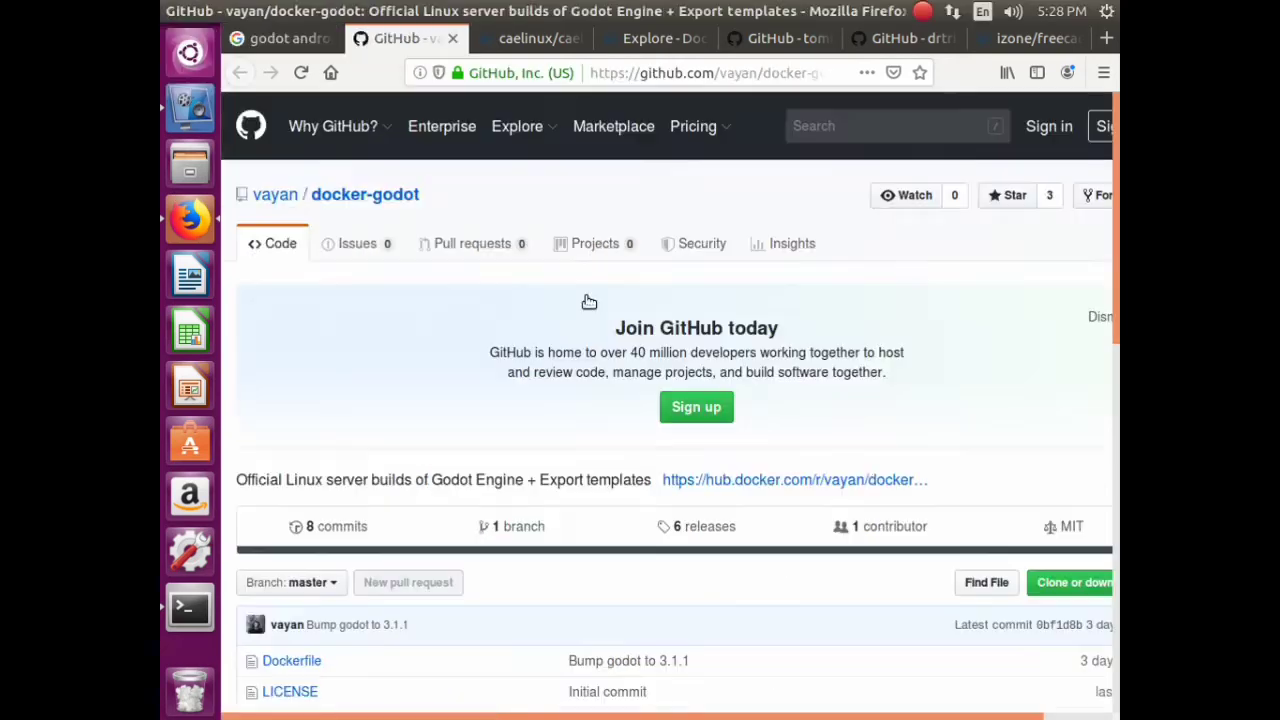
# - Read through the vayan/docker-godot repository page
pyautogui.scroll(-5, 485, 285)
pyautogui.scroll(-4, 486, 354)
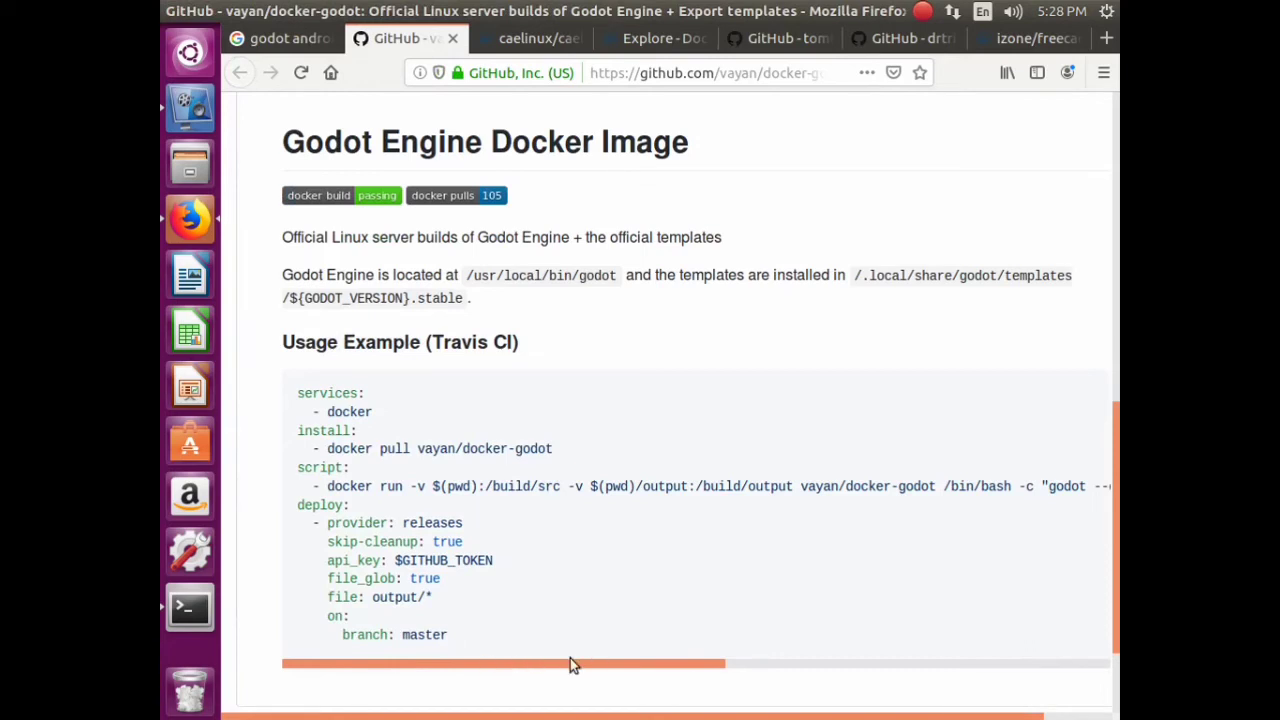
pyautogui.hscroll(5, 706, 649)
pyautogui.hscroll(-5, 409, 623)
pyautogui.scroll(-3, 503, 400)
pyautogui.scroll(8, 503, 400)
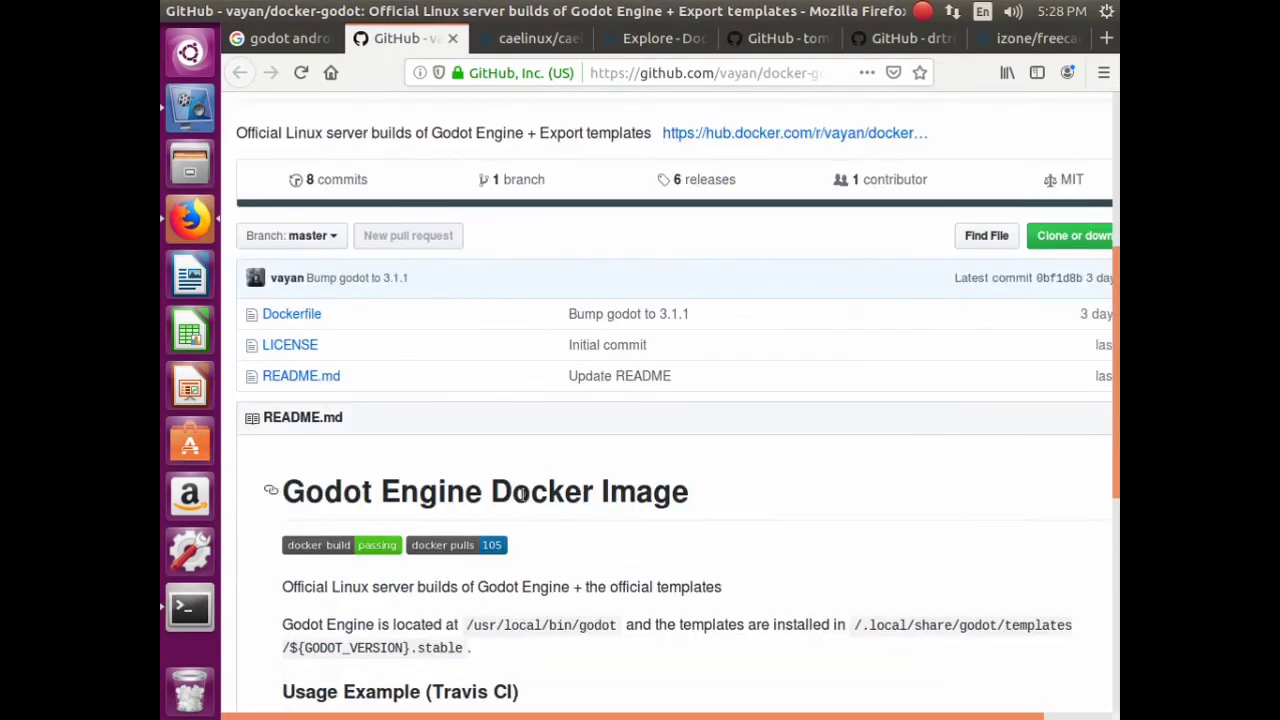
pyautogui.scroll(-5, 518, 476)
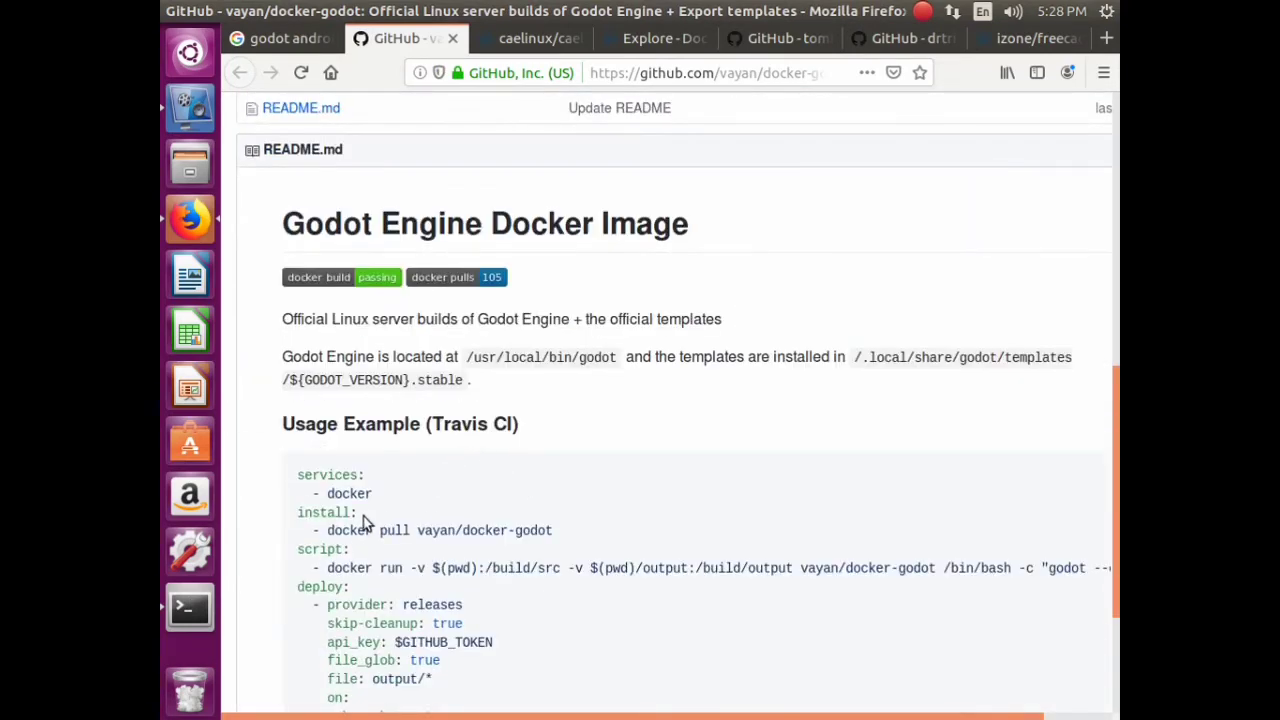
pyautogui.scroll(11, 463, 531)
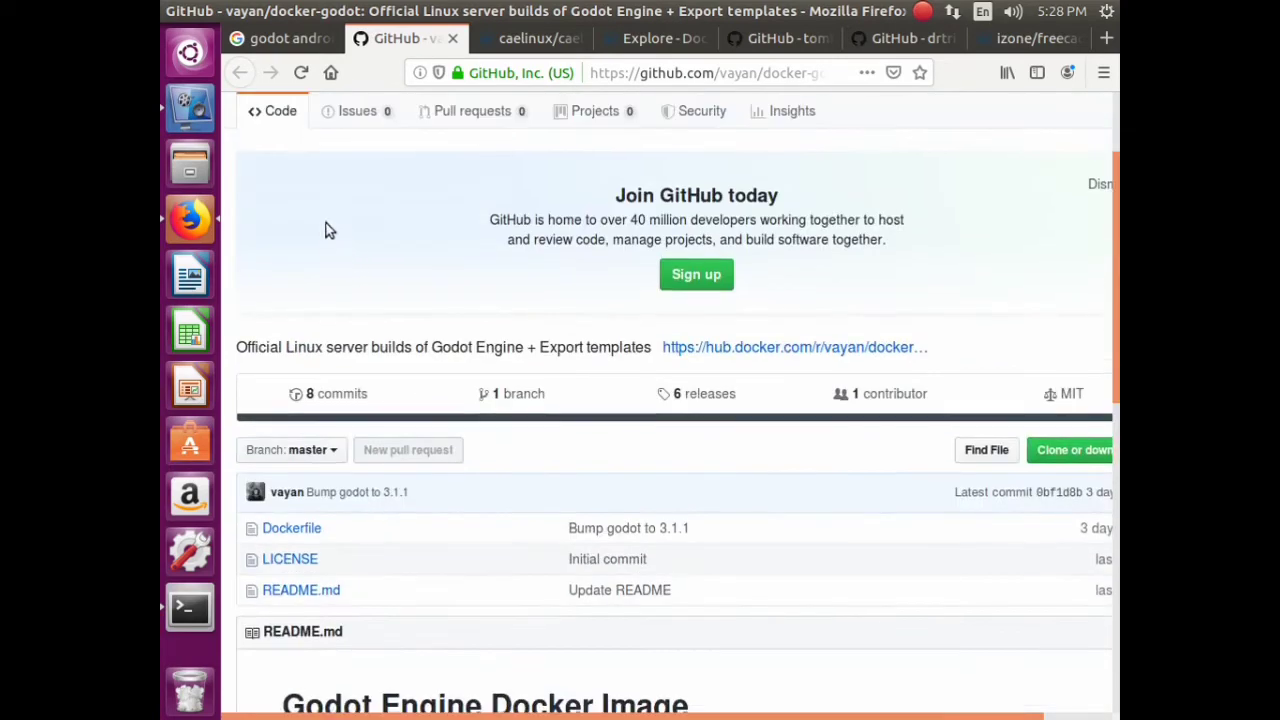
# - Open and browse the owner's vayan profile in a new tab, then close both GitHub tabs
pyautogui.rightClick(293, 203)
pyautogui.click(335, 214)
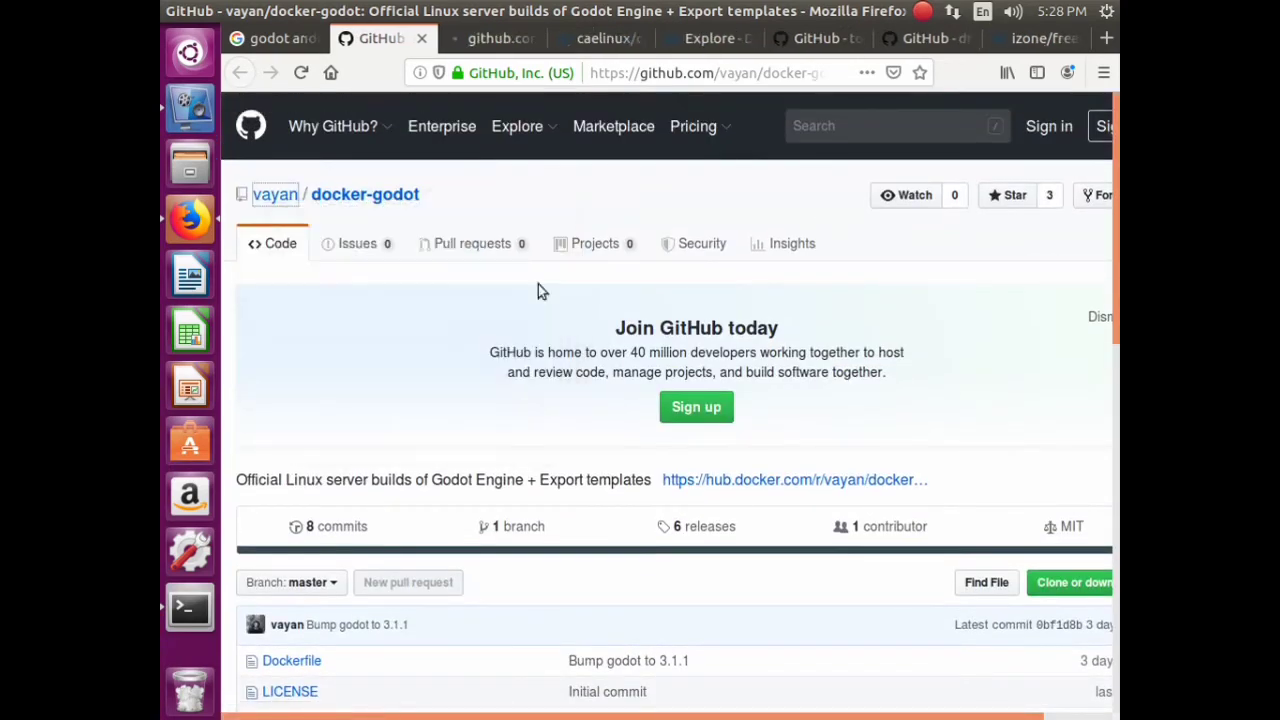
pyautogui.click(488, 48)
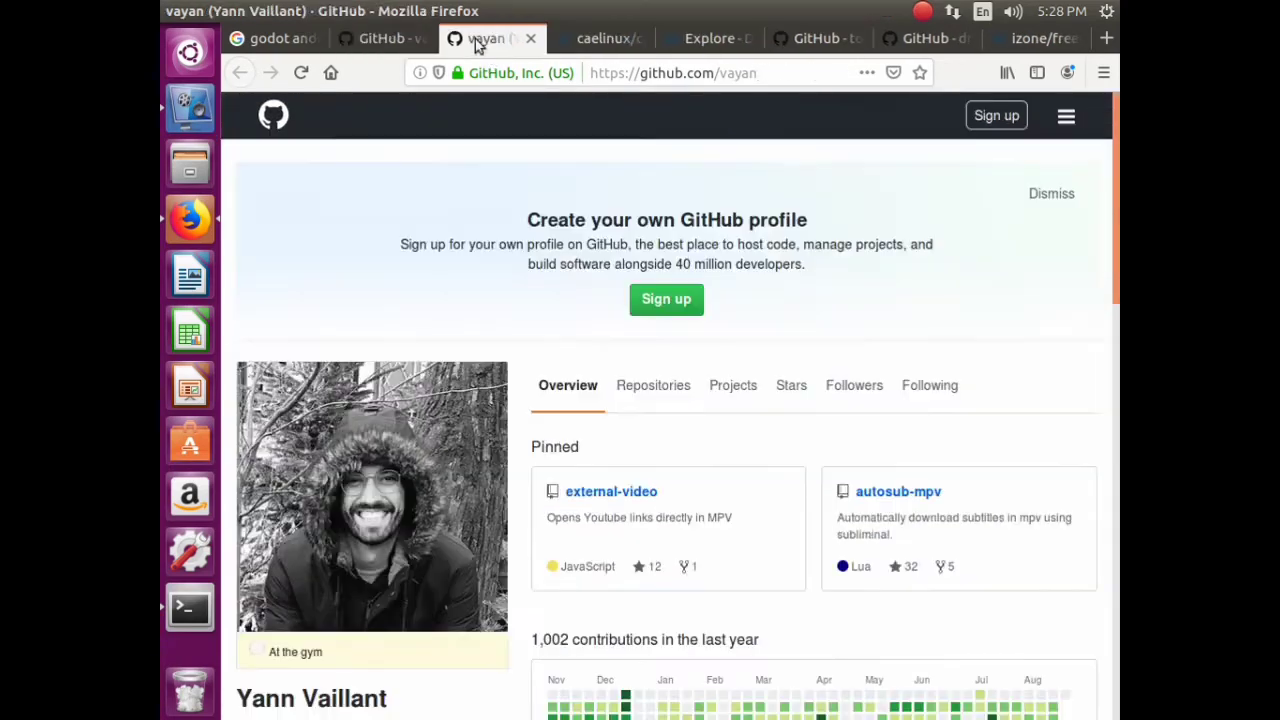
pyautogui.scroll(-4, 552, 362)
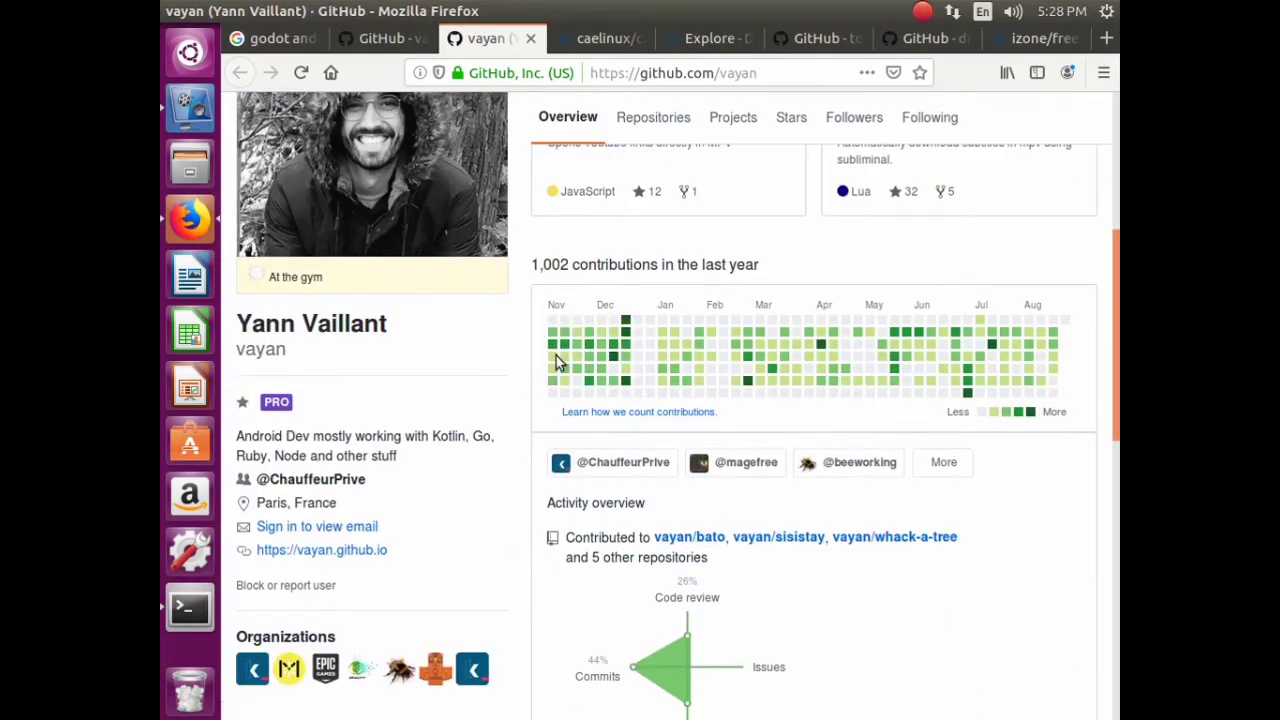
pyautogui.scroll(-4, 556, 355)
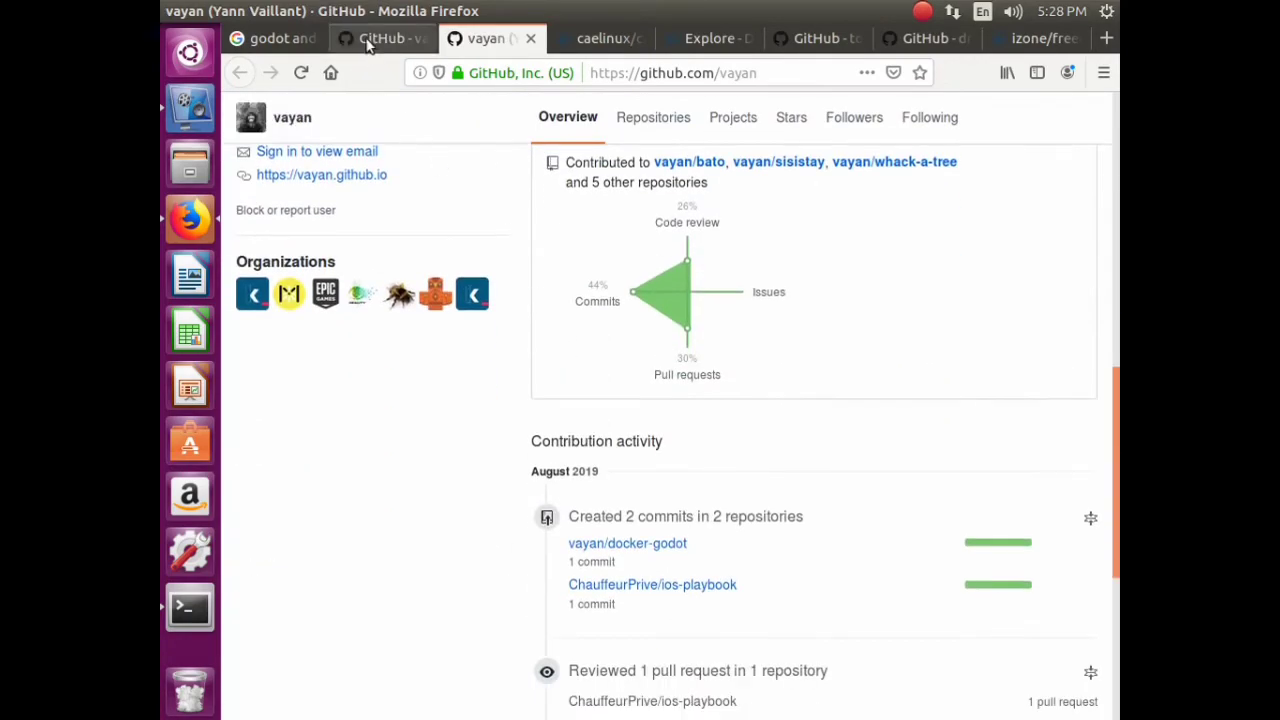
pyautogui.click(375, 40)
pyautogui.scroll(-10, 559, 606)
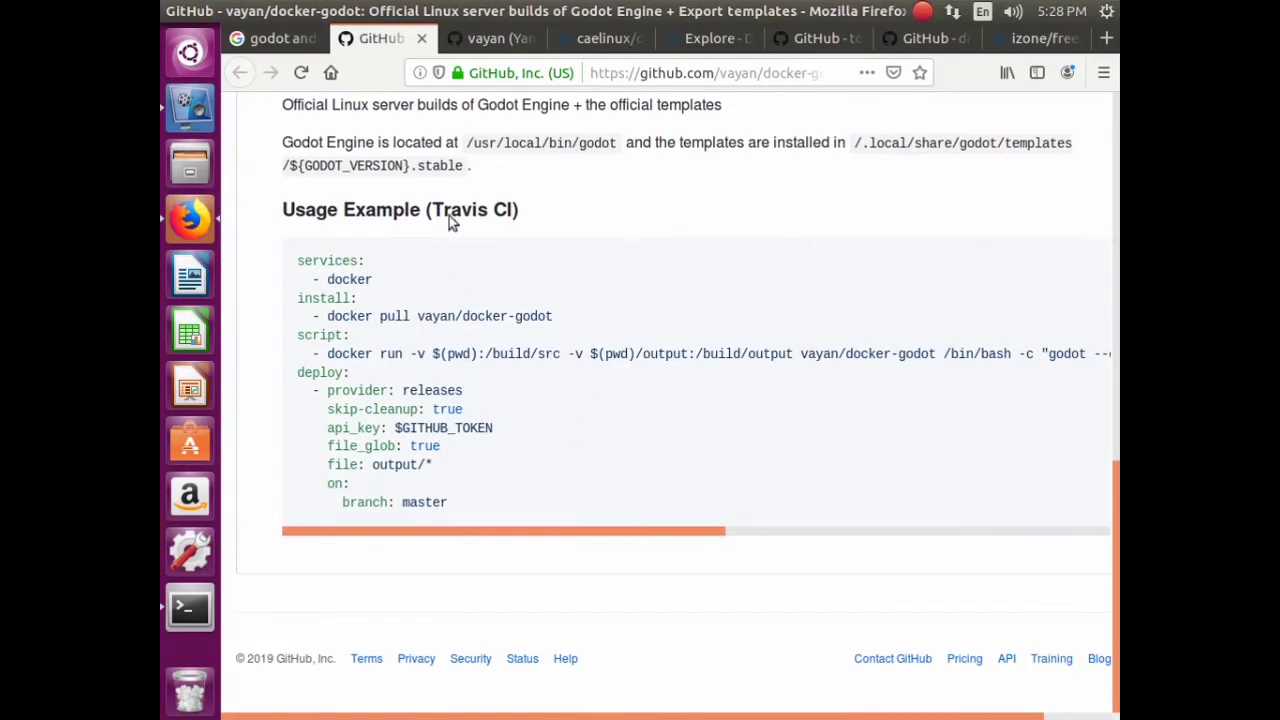
pyautogui.click(418, 41)
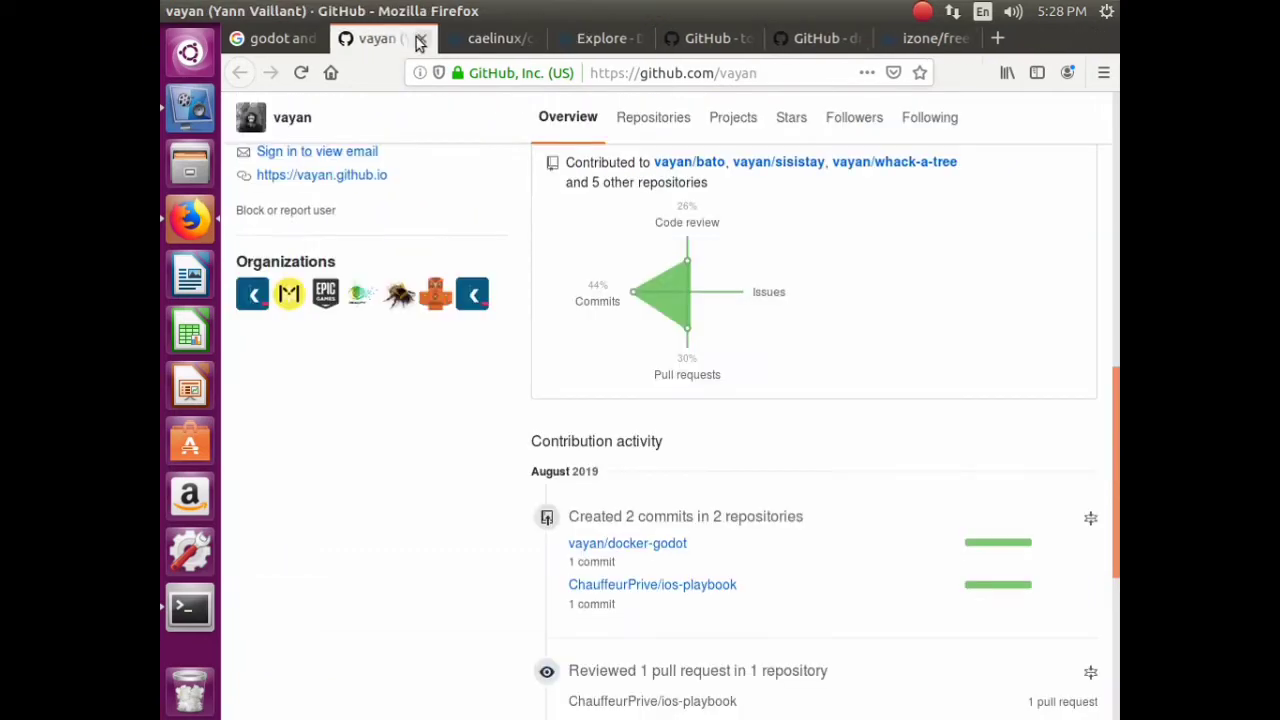
pyautogui.click(418, 41)
pyautogui.click(472, 40)
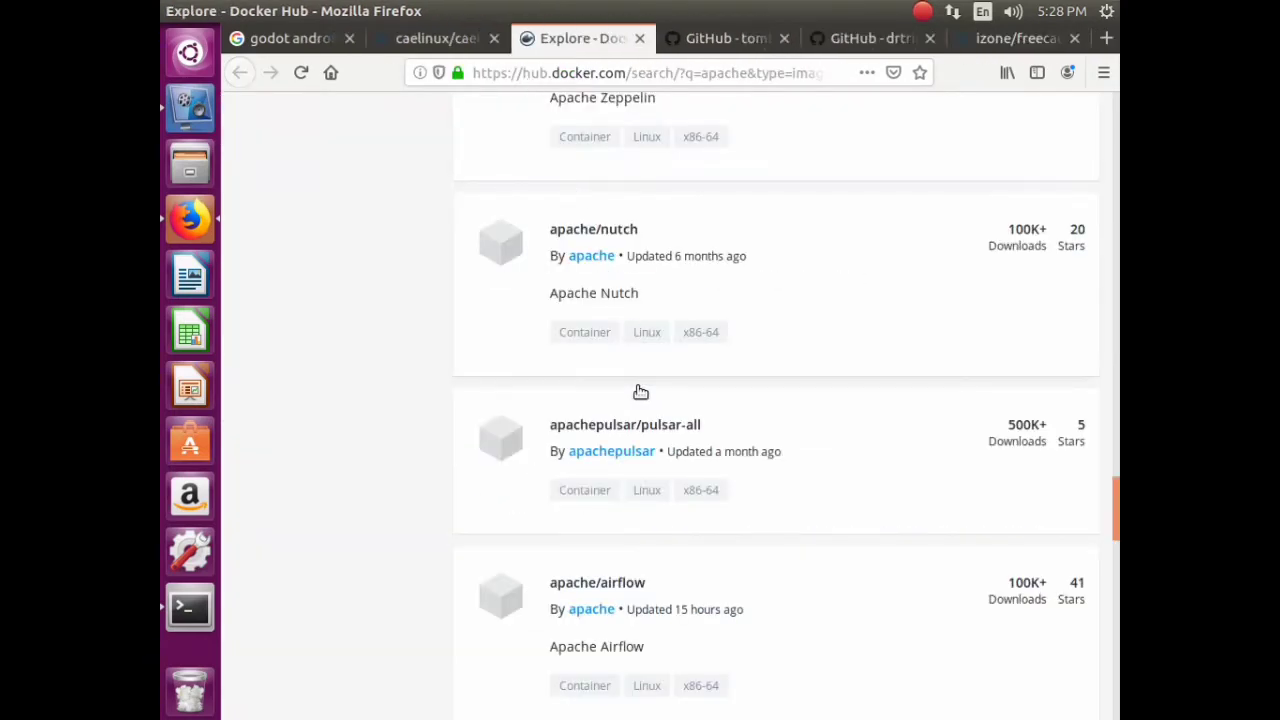
# - Close the Docker Hub apache results, darduino and docker-arduino tabs
pyautogui.scroll(-15, 640, 392)
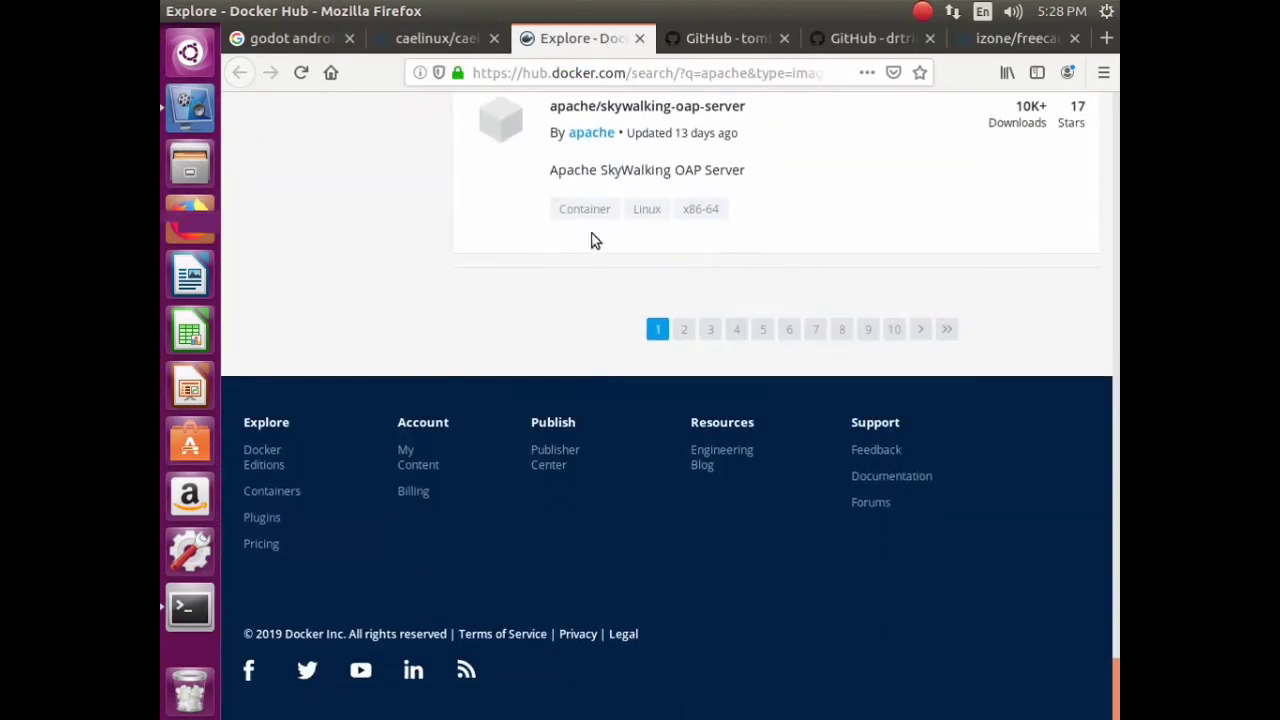
pyautogui.click(640, 39)
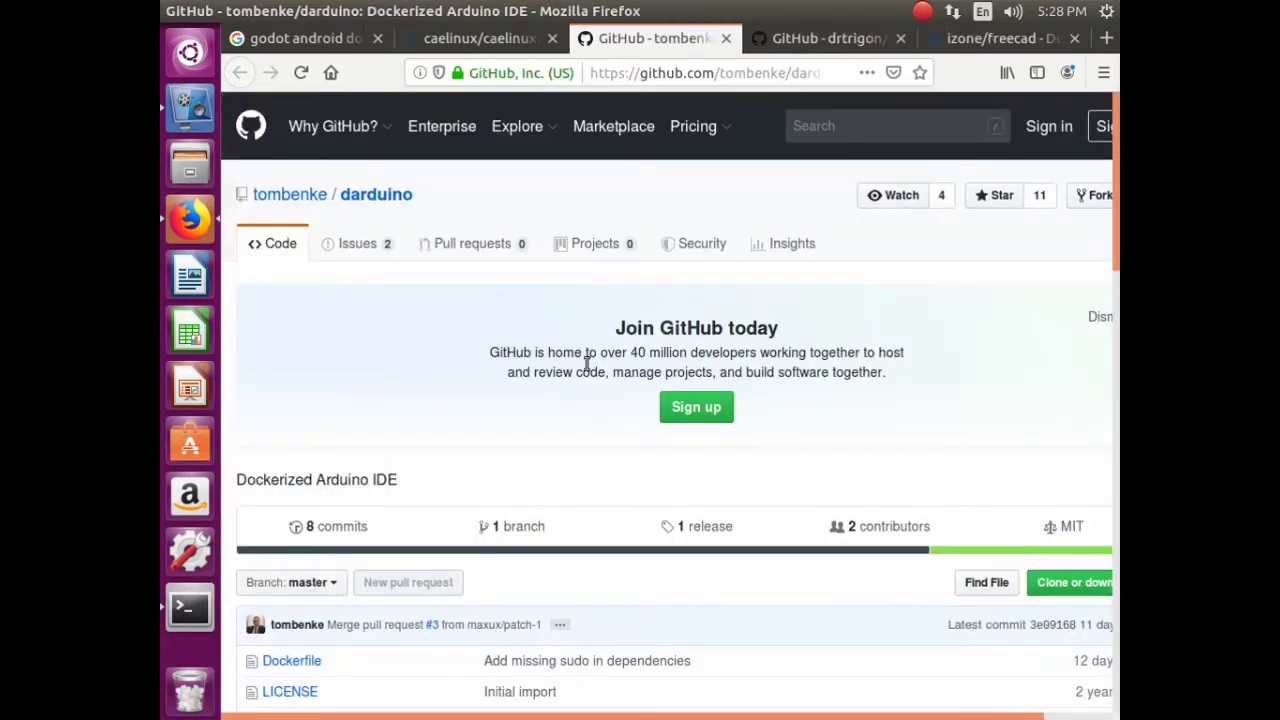
pyautogui.scroll(-10, 590, 370)
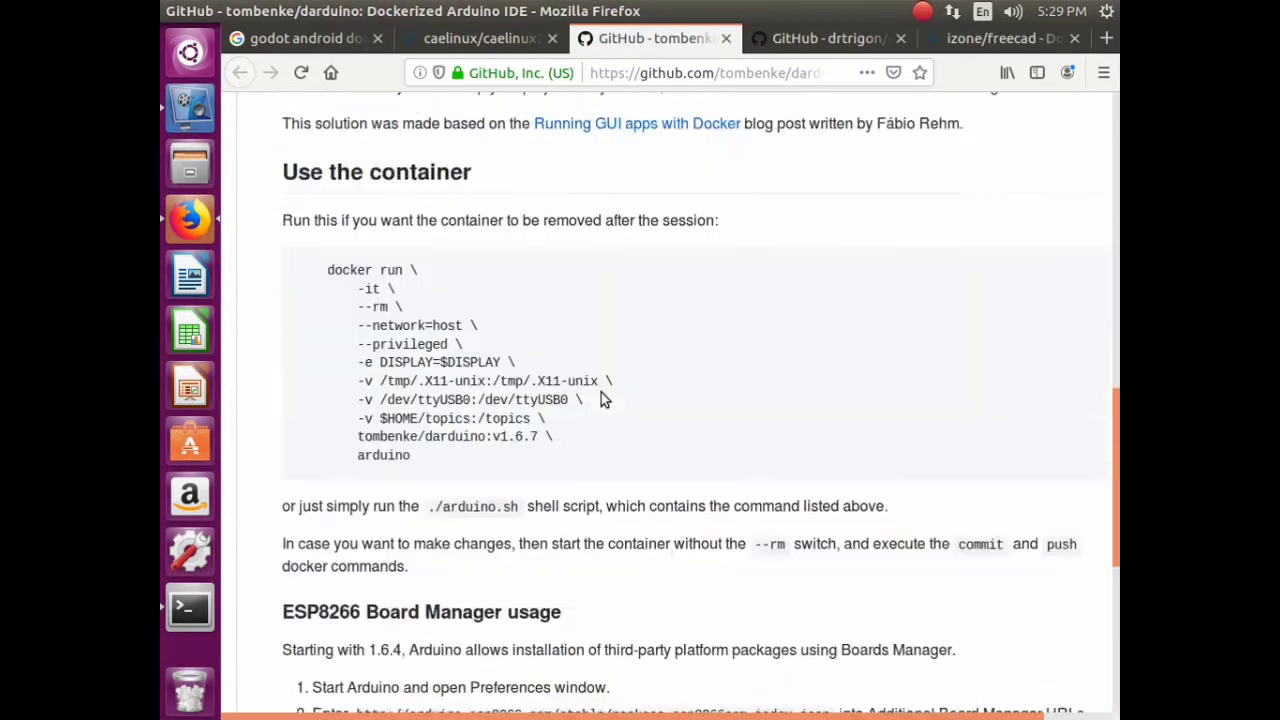
pyautogui.scroll(-5, 601, 399)
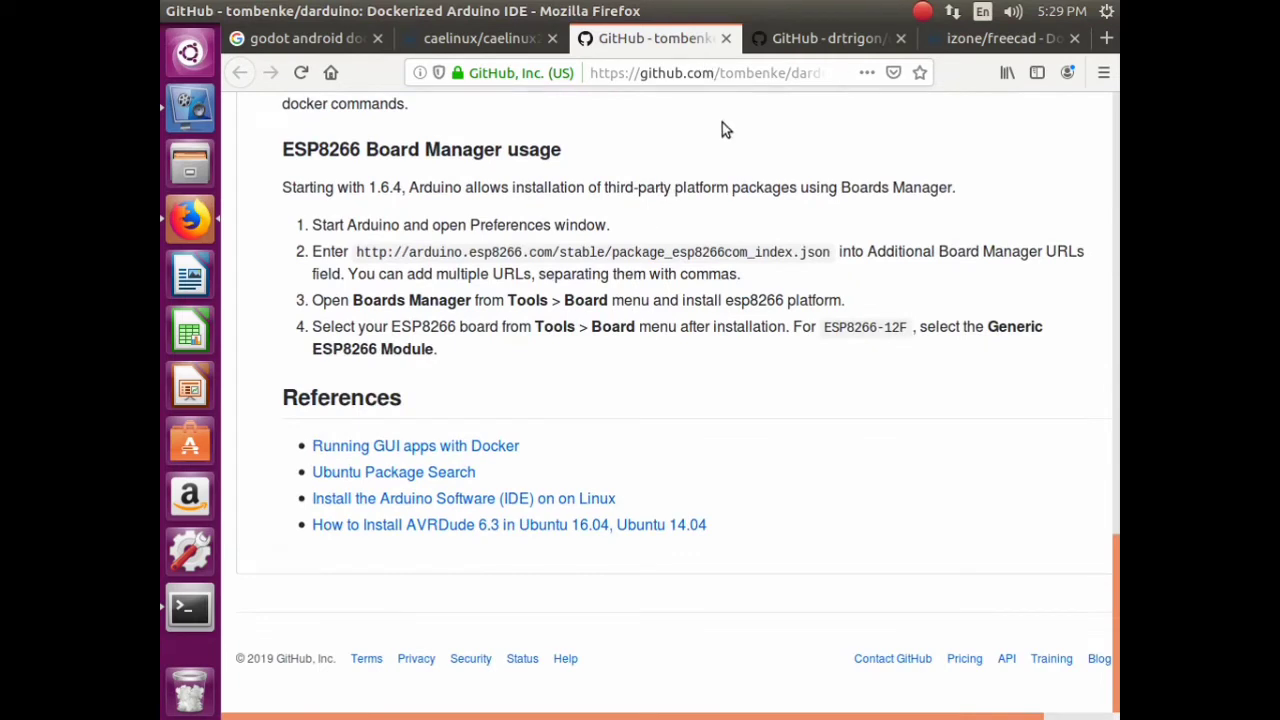
pyautogui.click(727, 39)
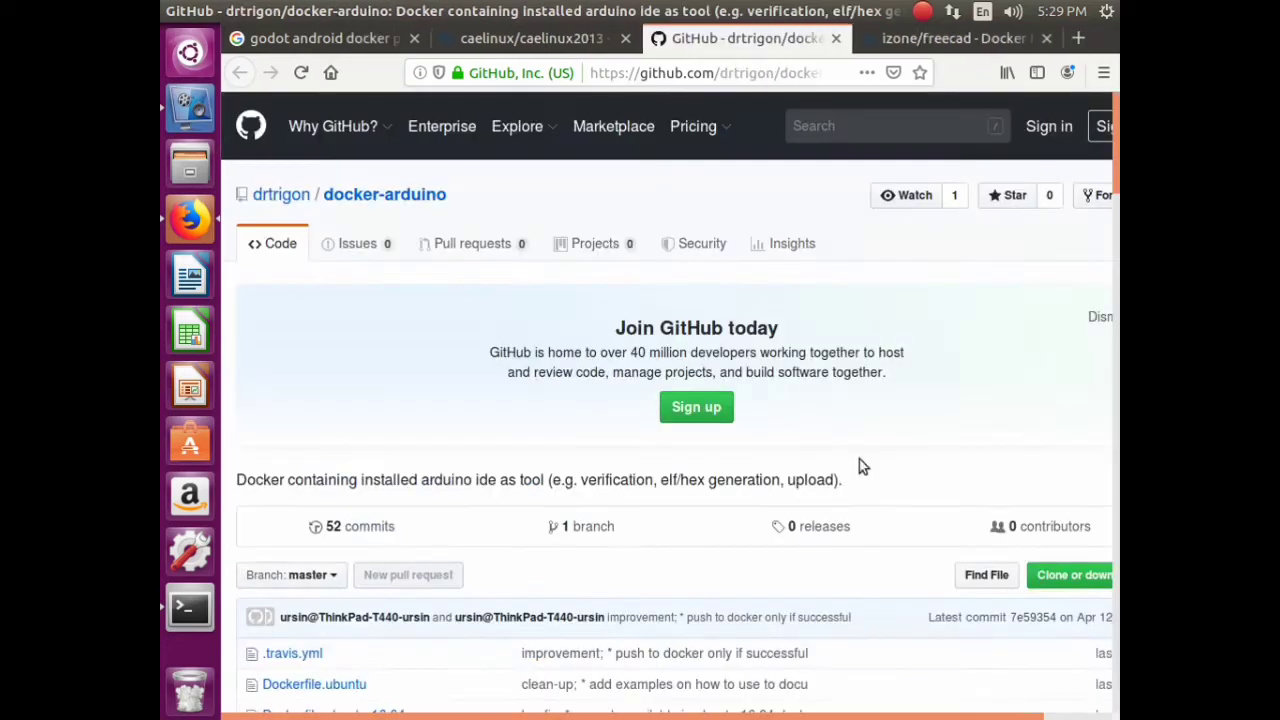
pyautogui.scroll(-20, 519, 280)
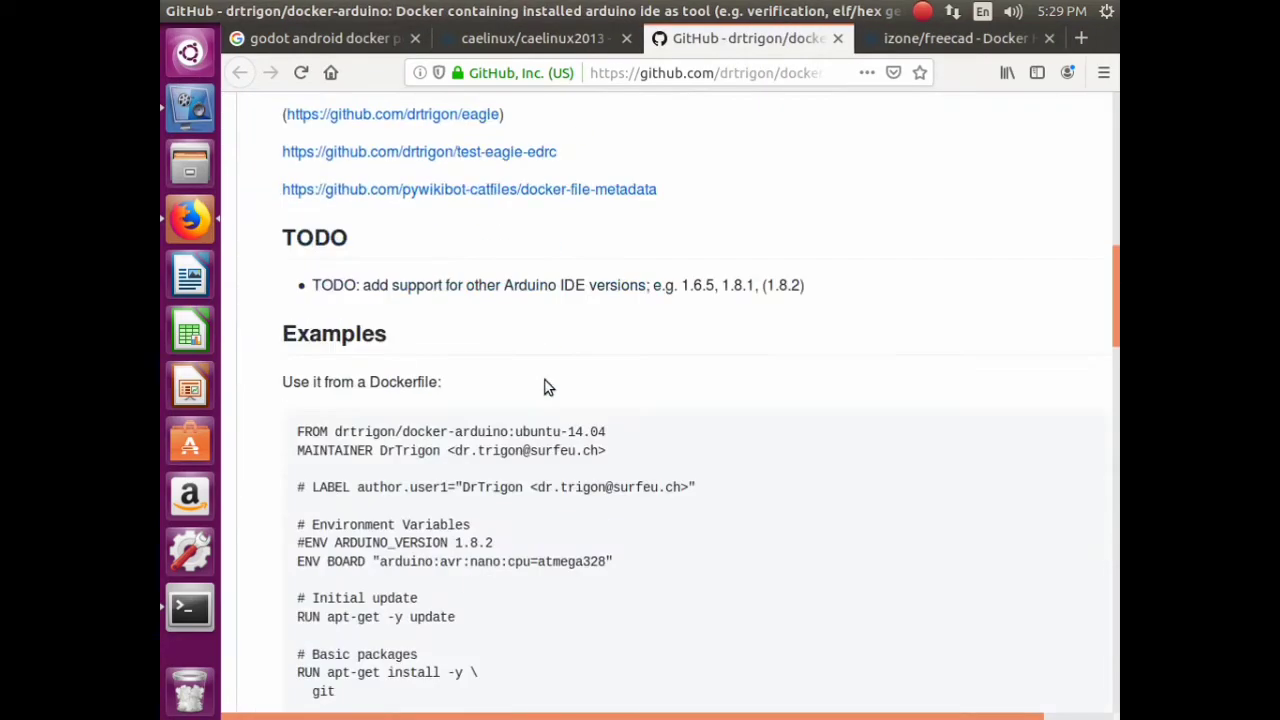
pyautogui.click(836, 39)
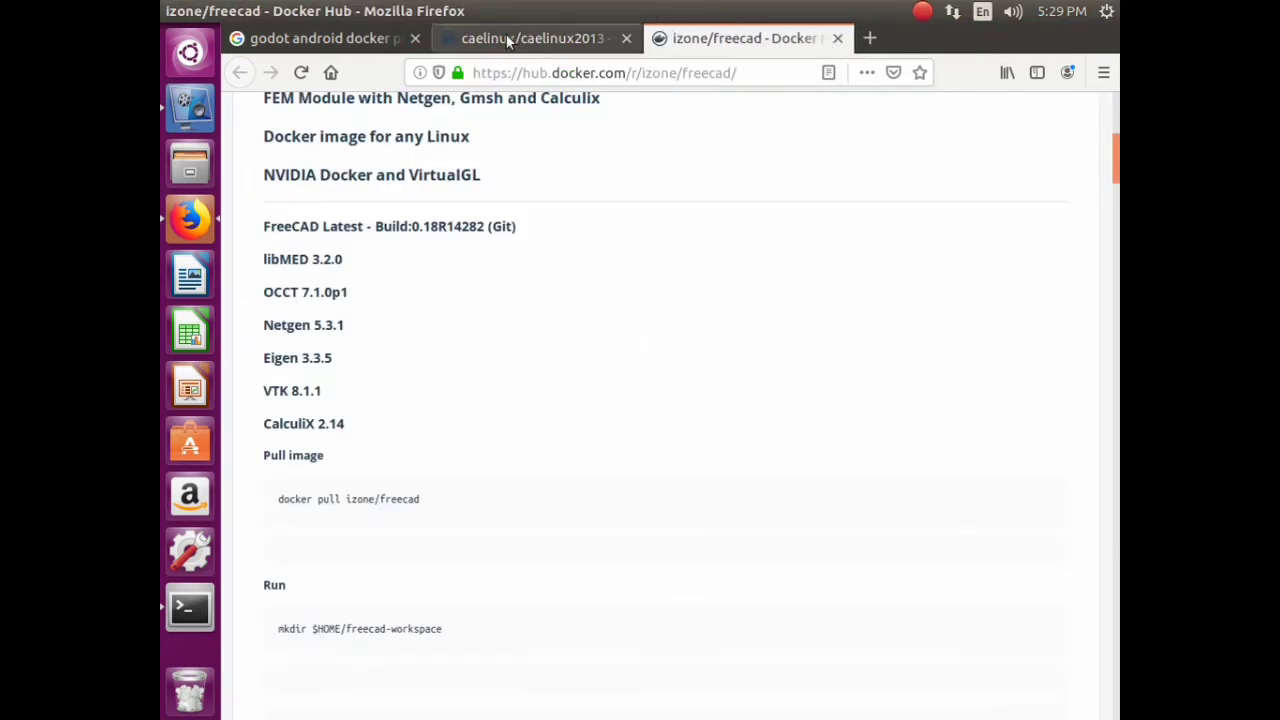
# - Review izone/freecad's FreeCAD and CalculiX 2.14 version list and the caelinux2013 page
pyautogui.click(638, 40)
pyautogui.click(658, 44)
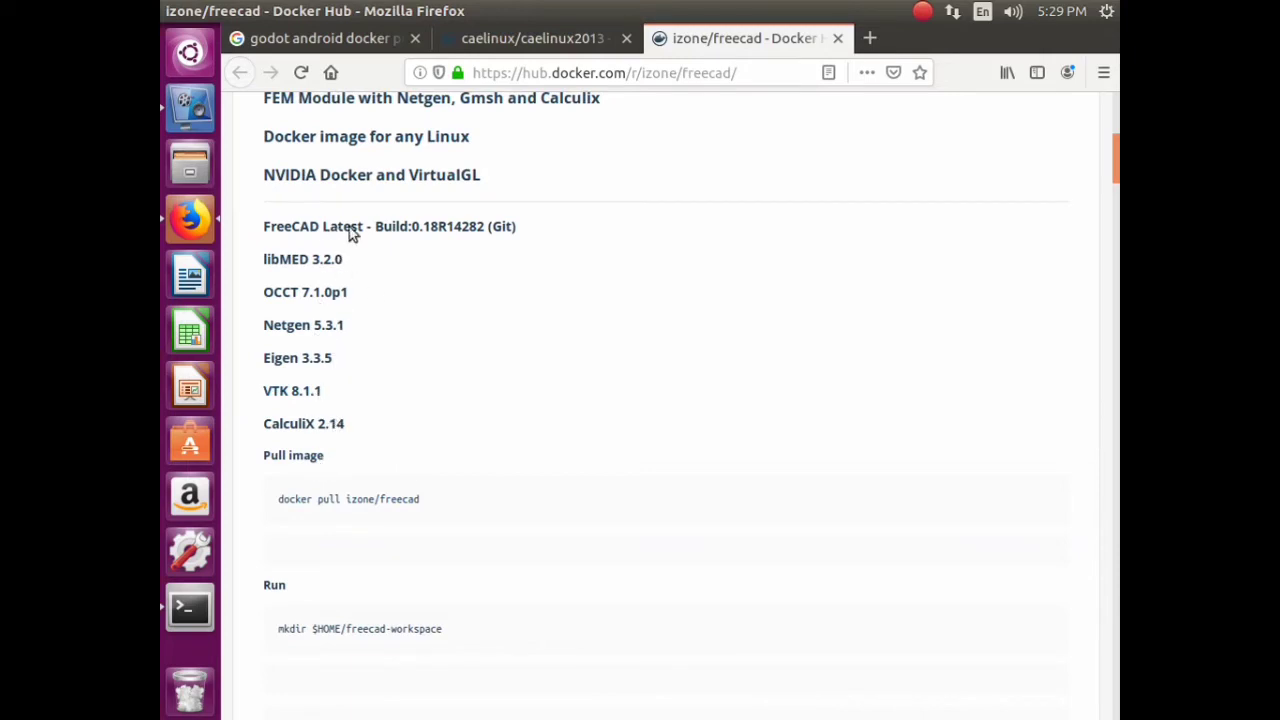
pyautogui.moveTo(350, 228); pyautogui.dragTo(407, 229)
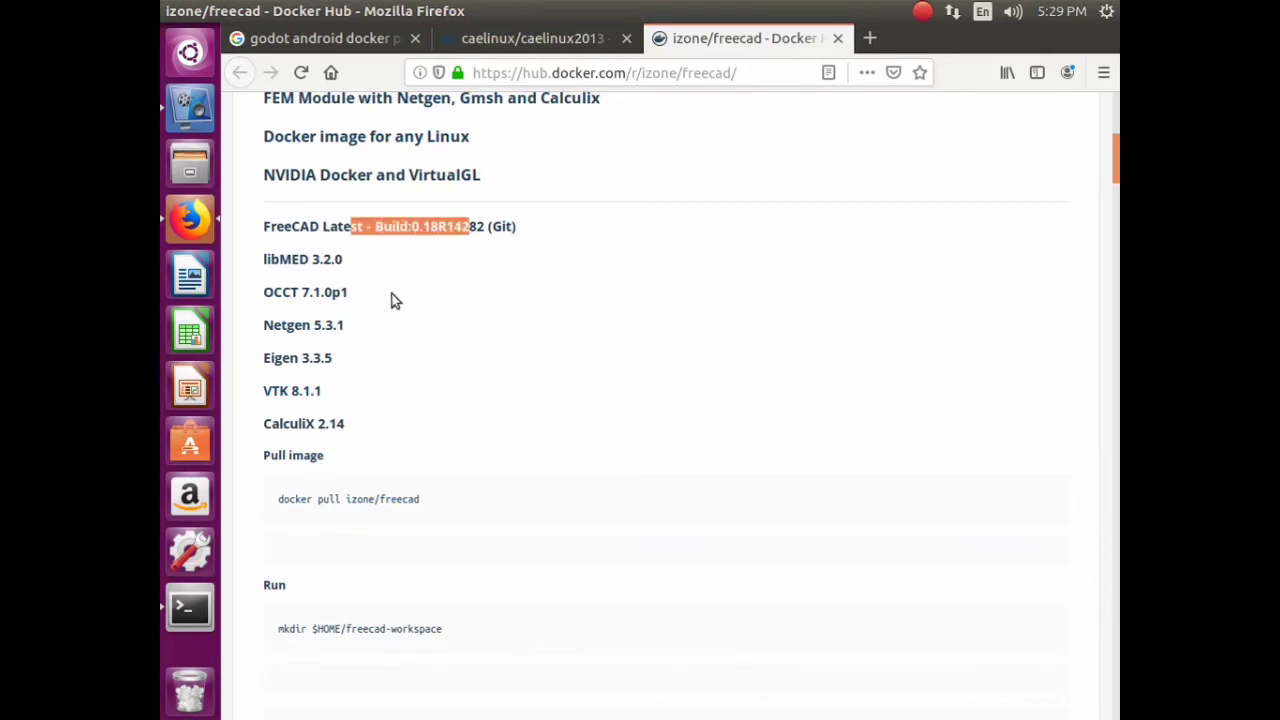
pyautogui.moveTo(335, 325); pyautogui.dragTo(338, 455)
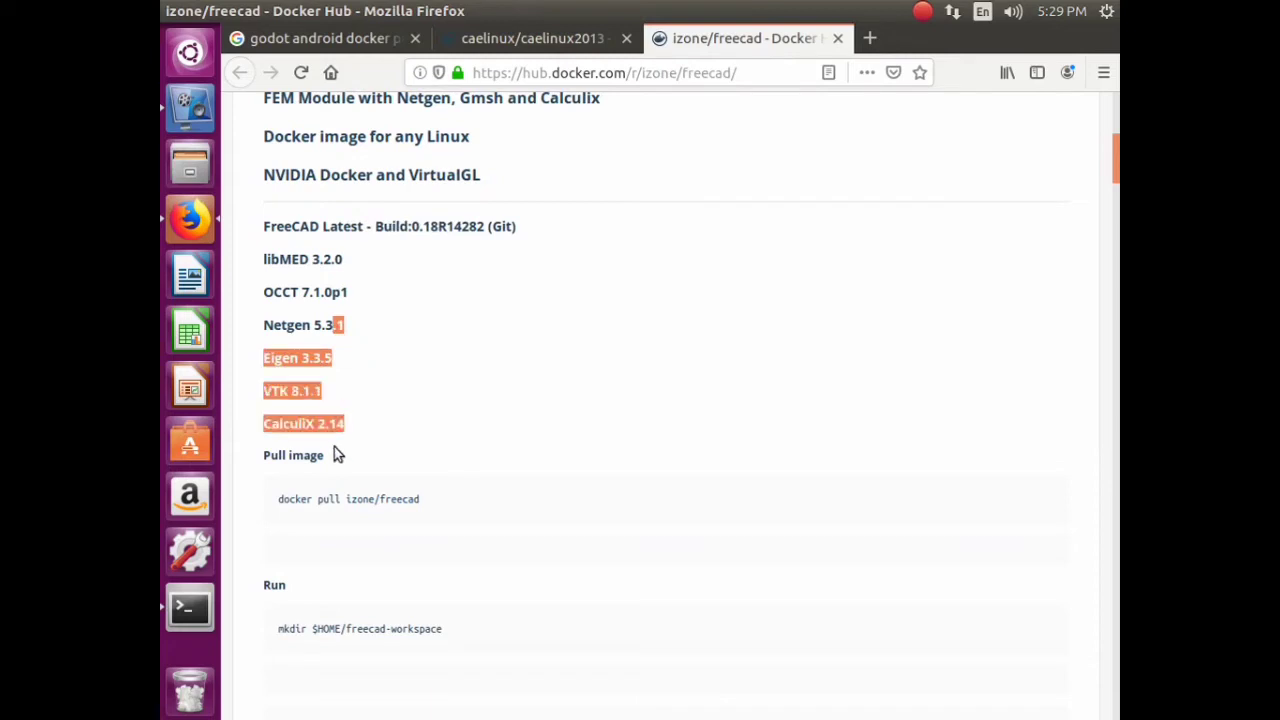
pyautogui.click(676, 340)
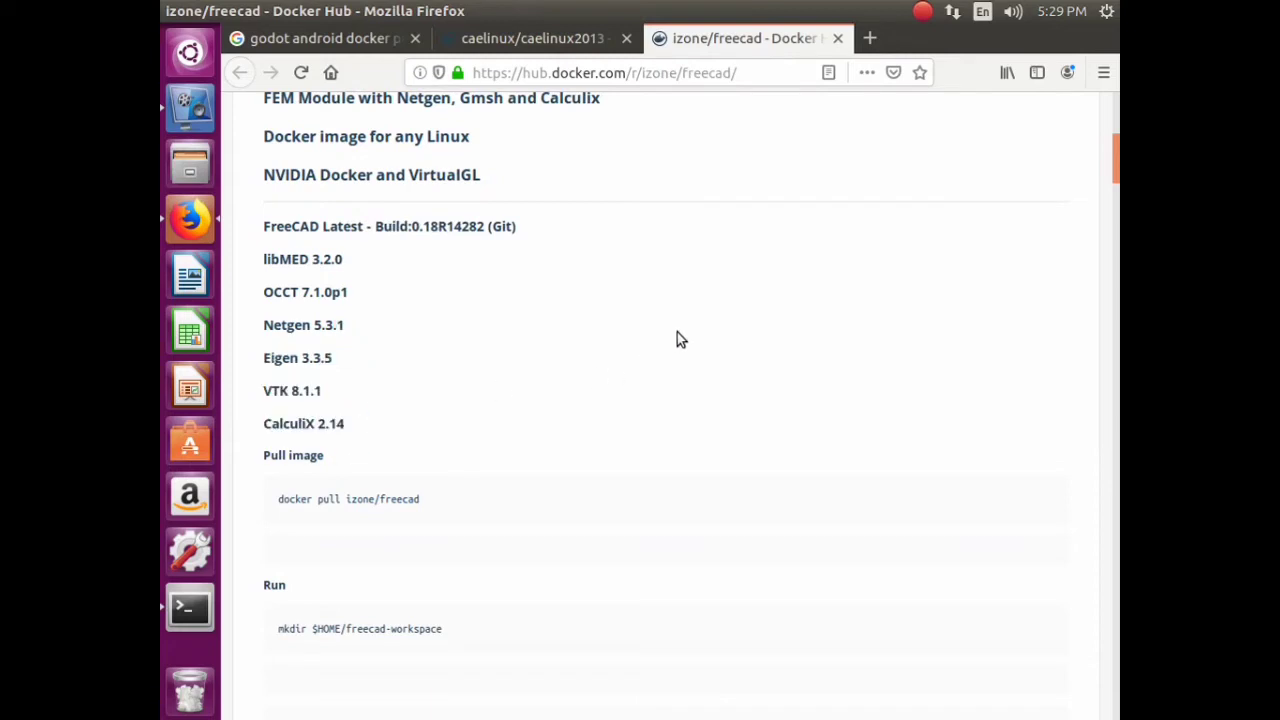
pyautogui.scroll(5, 677, 340)
pyautogui.scroll(-2, 600, 260)
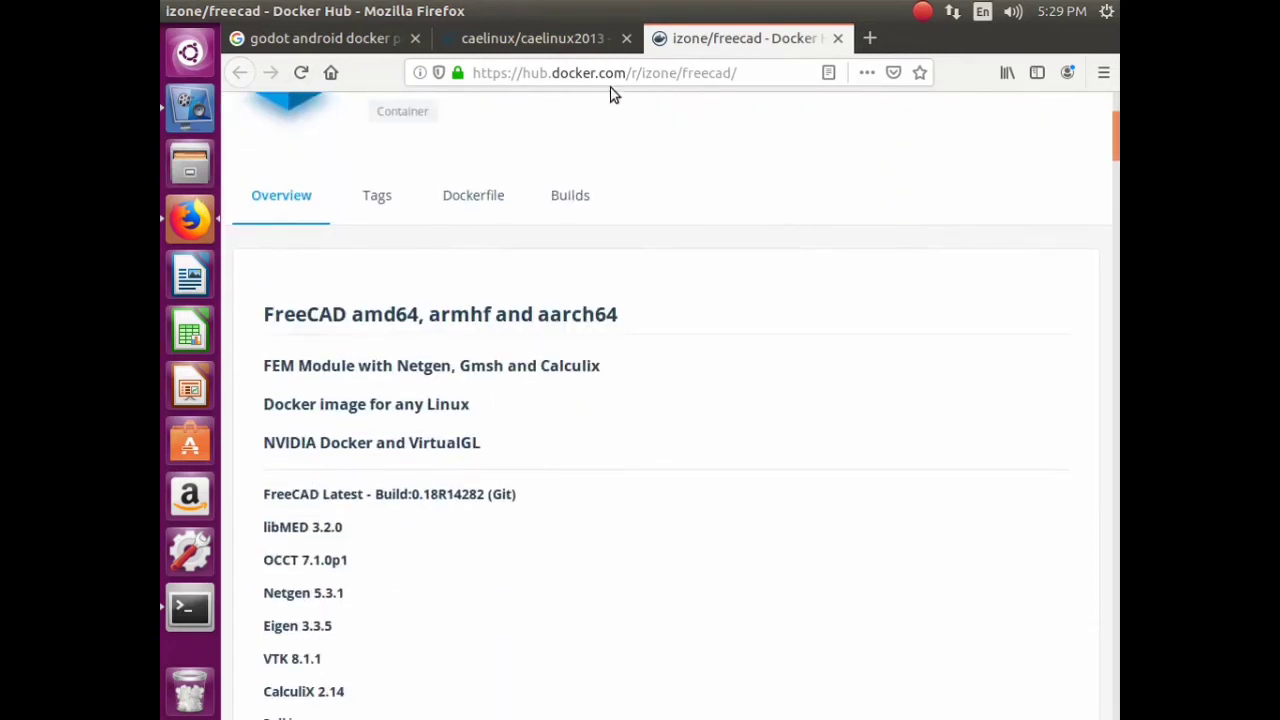
pyautogui.click(534, 40)
pyautogui.scroll(-5, 566, 304)
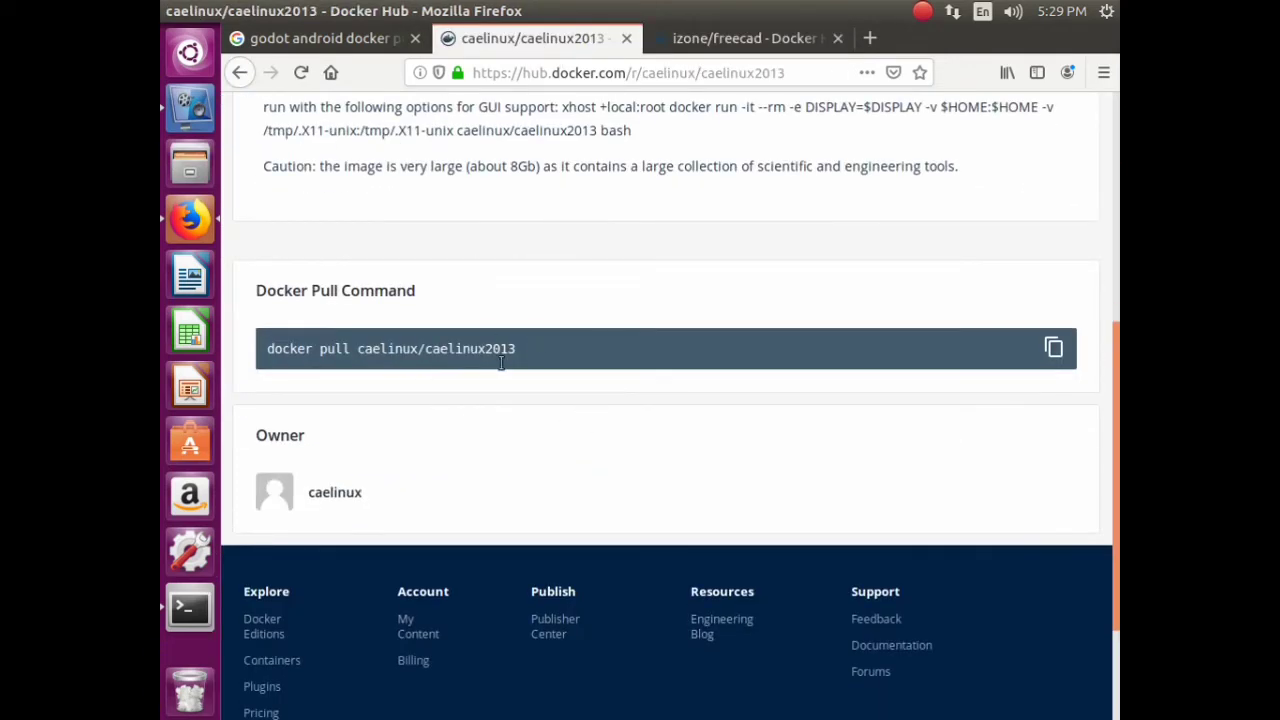
pyautogui.click(320, 38)
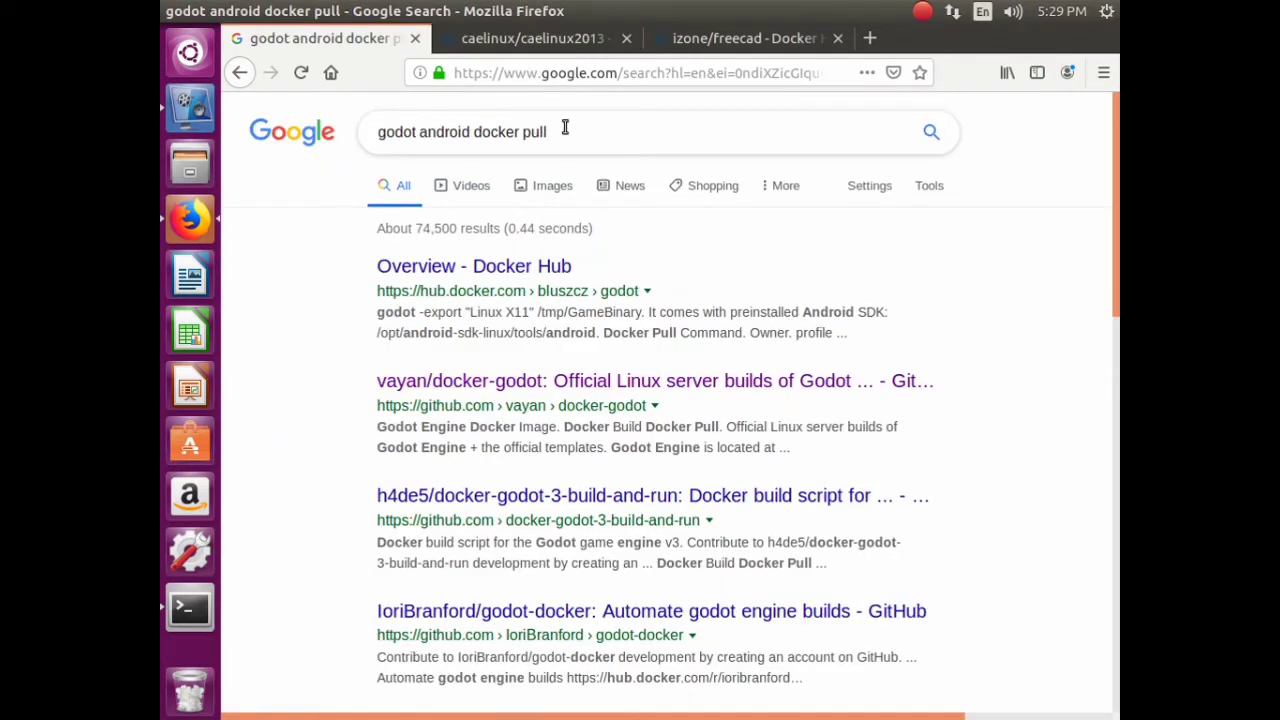
# - Search Google for 'docker android images'
pyautogui.moveTo(565, 127); pyautogui.dragTo(323, 96)
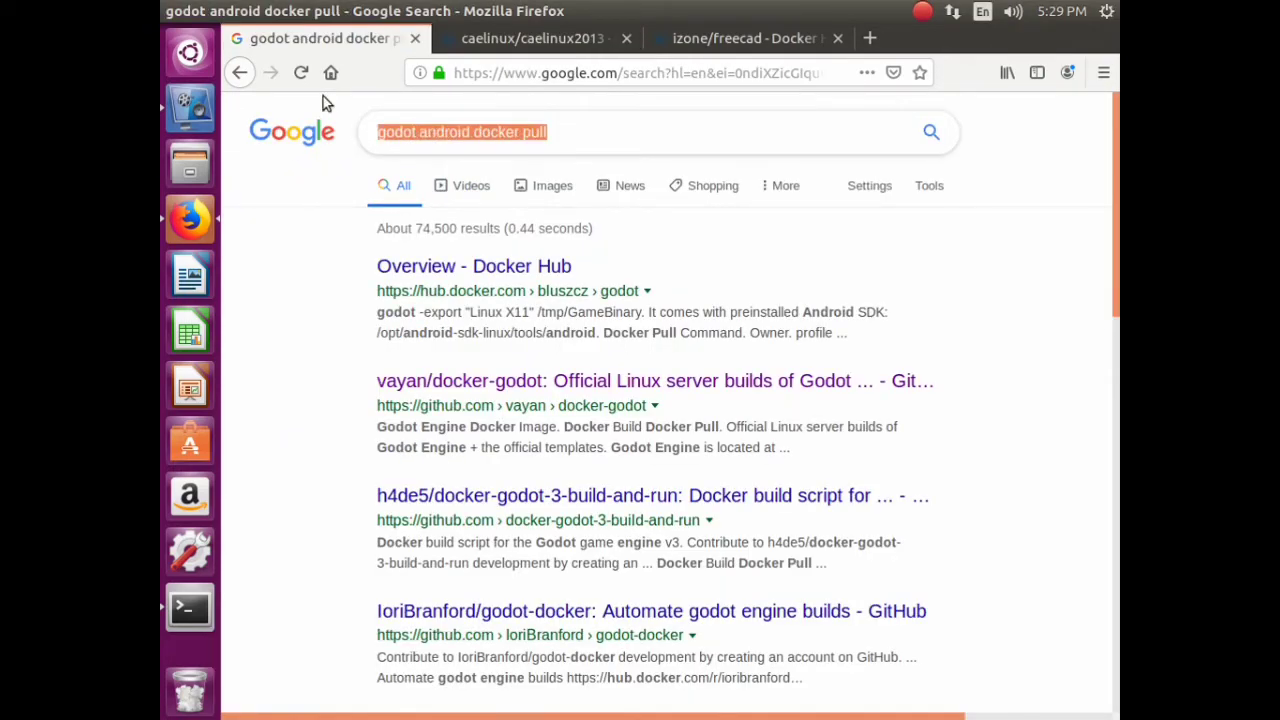
pyautogui.write('docker ')
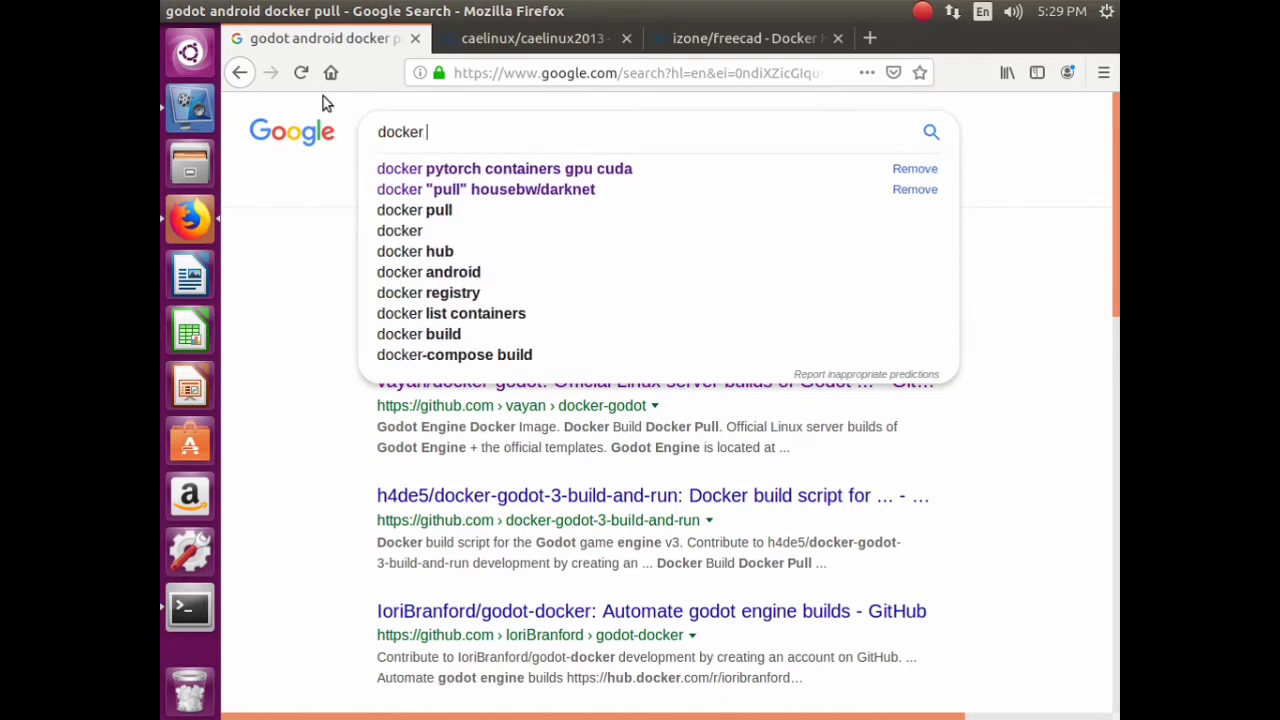
pyautogui.write('andr')
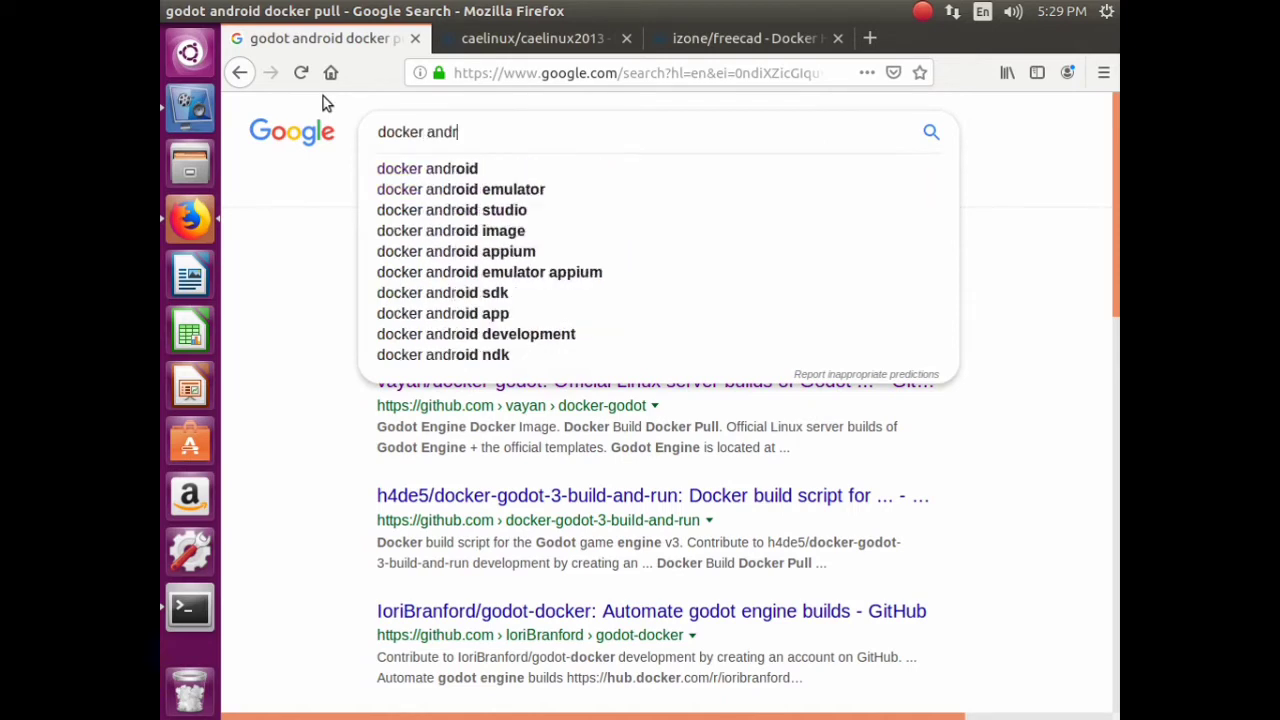
pyautogui.write('oid ima')
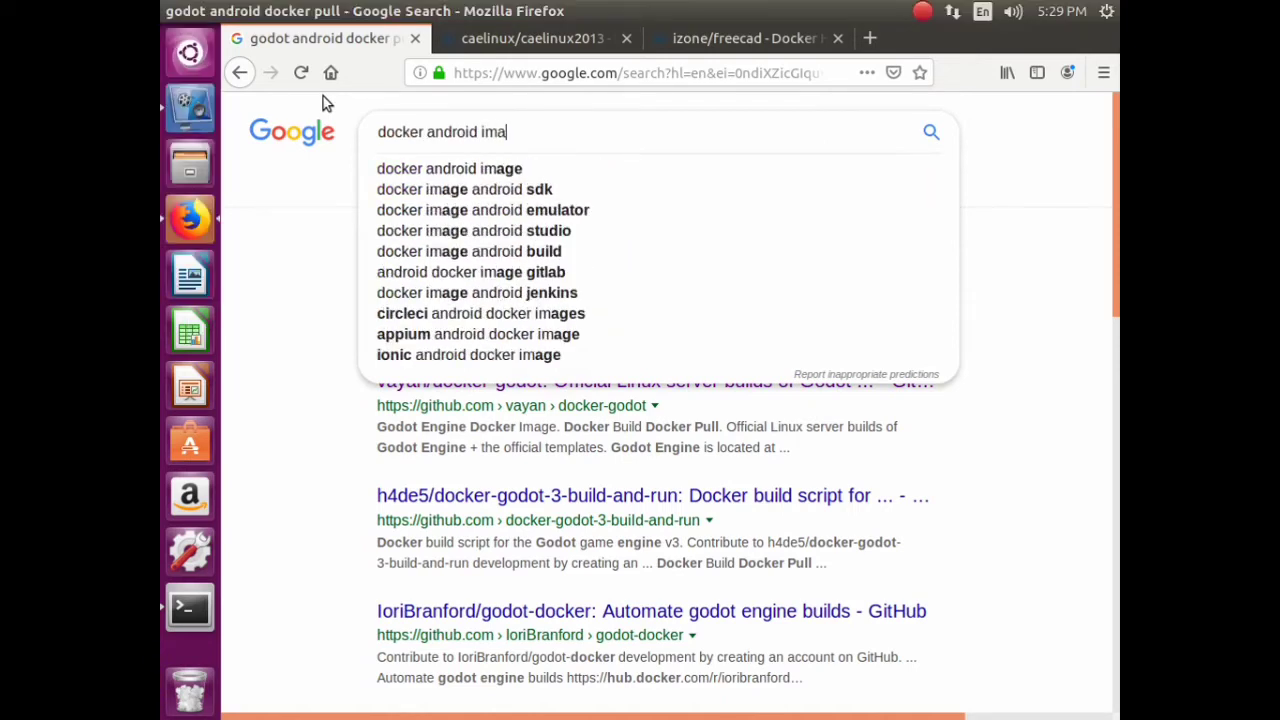
pyautogui.write('ges')
pyautogui.press('Return')
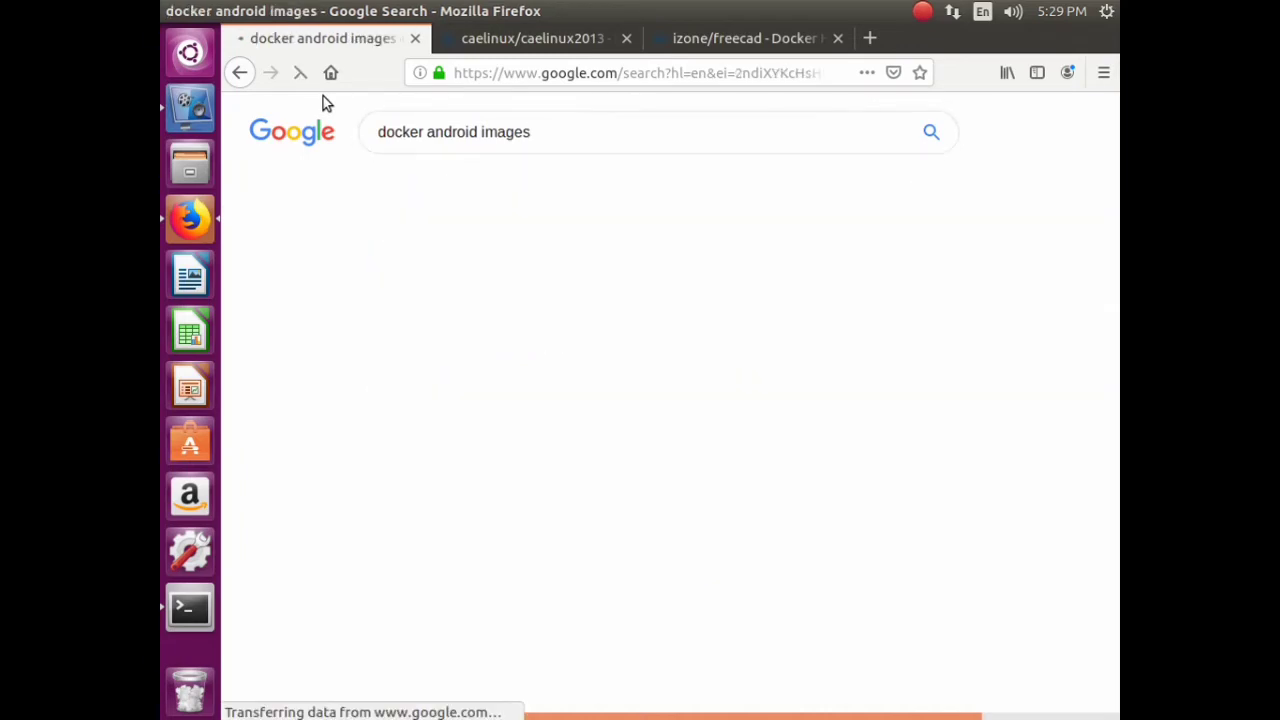
# - Open the circleci/android, docker-android and GitHub results in new tabs, then view circleci/android
pyautogui.rightClick(477, 259)
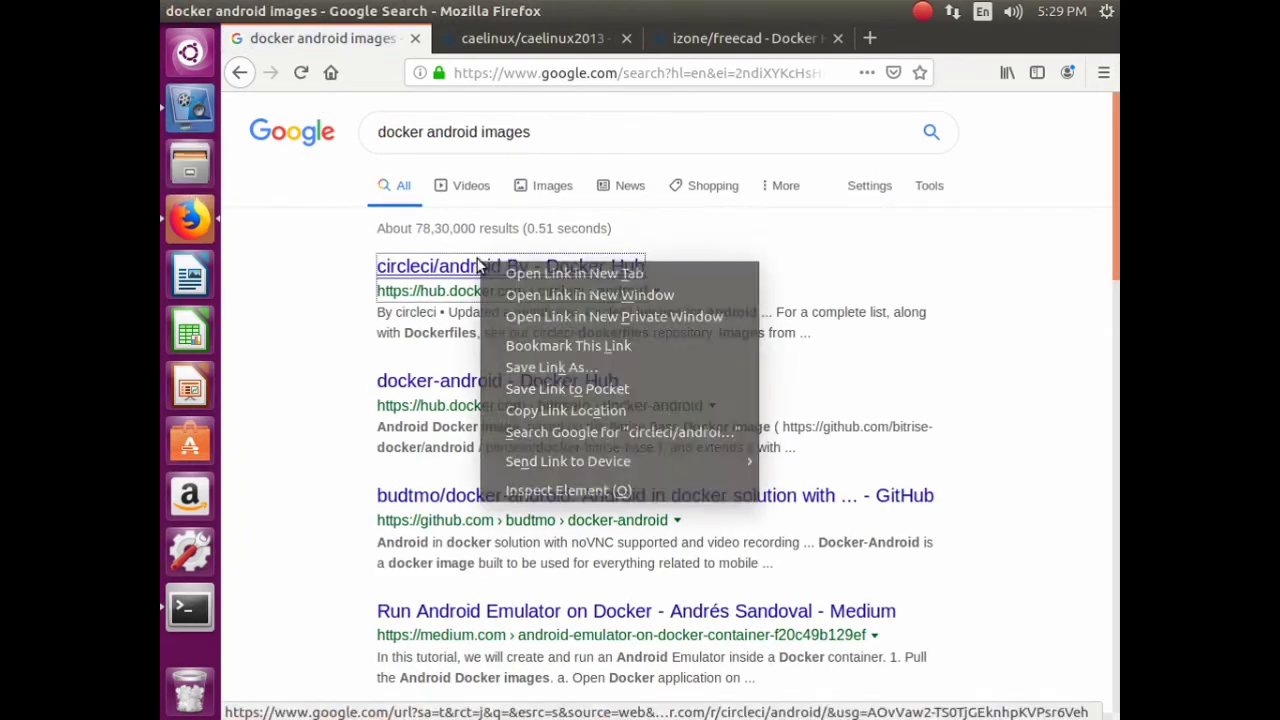
pyautogui.click(536, 272)
pyautogui.rightClick(497, 384)
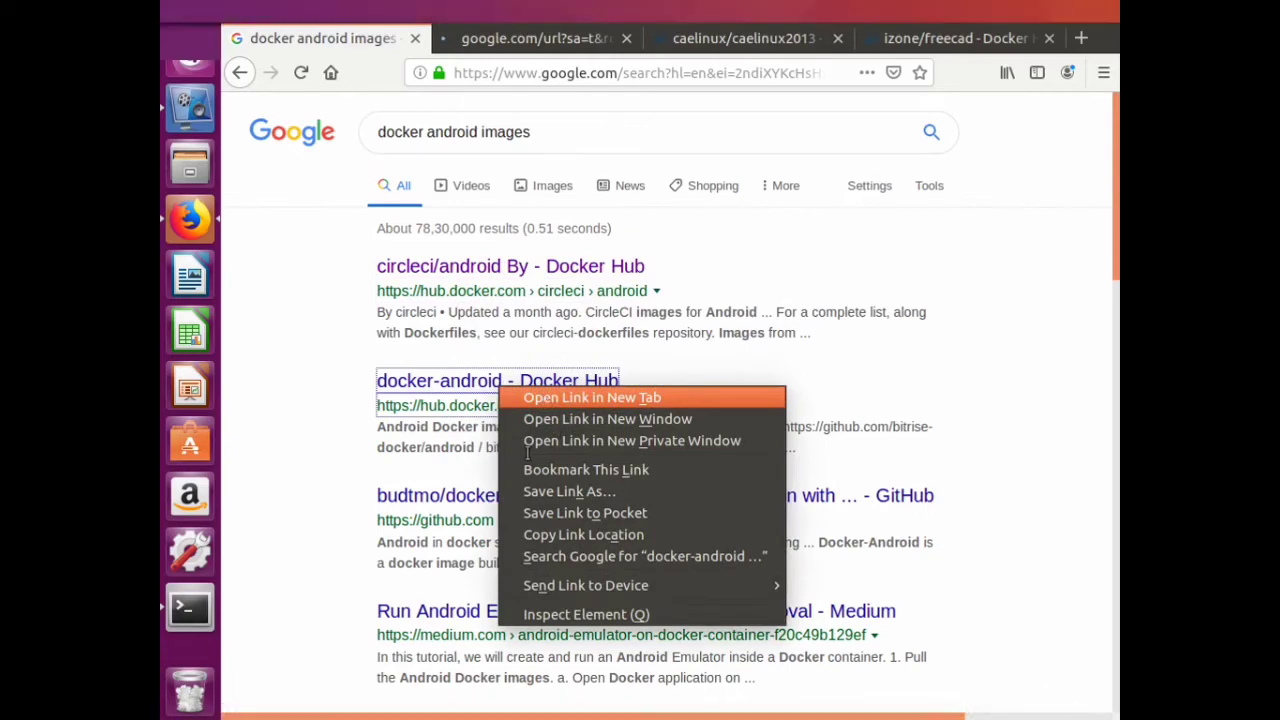
pyautogui.click(560, 397)
pyautogui.rightClick(480, 496)
pyautogui.click(634, 275)
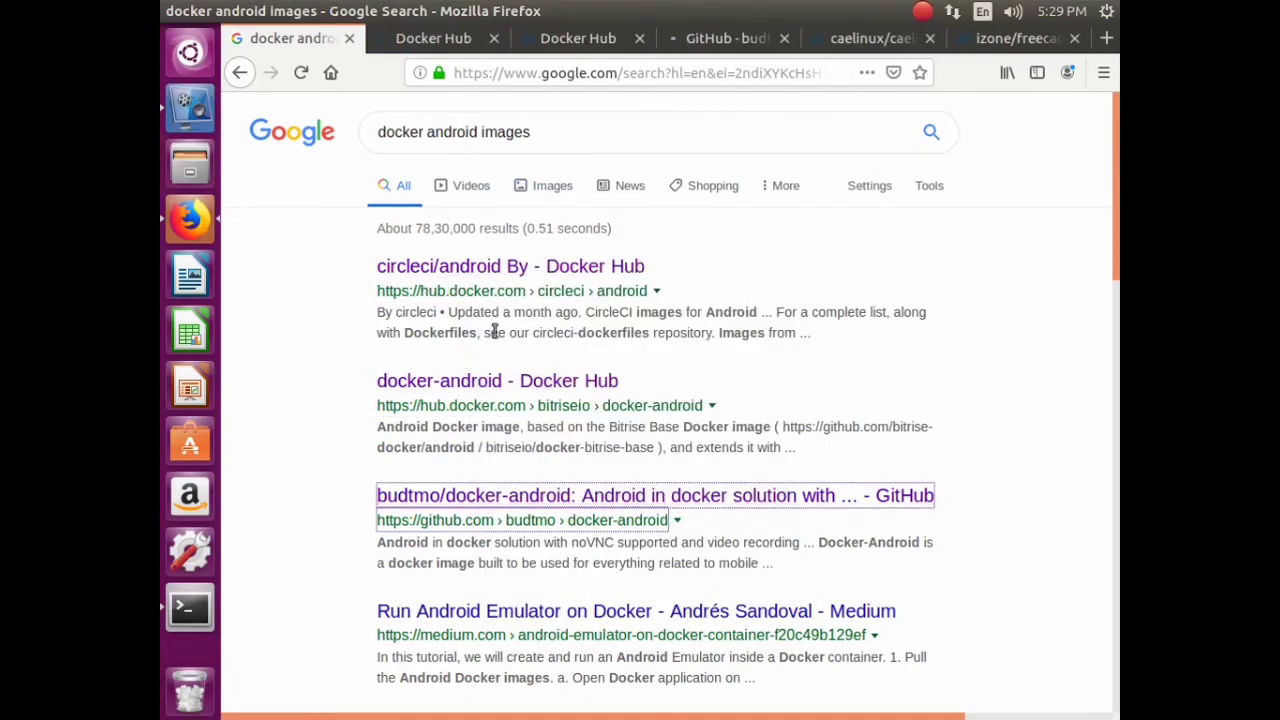
pyautogui.click(428, 40)
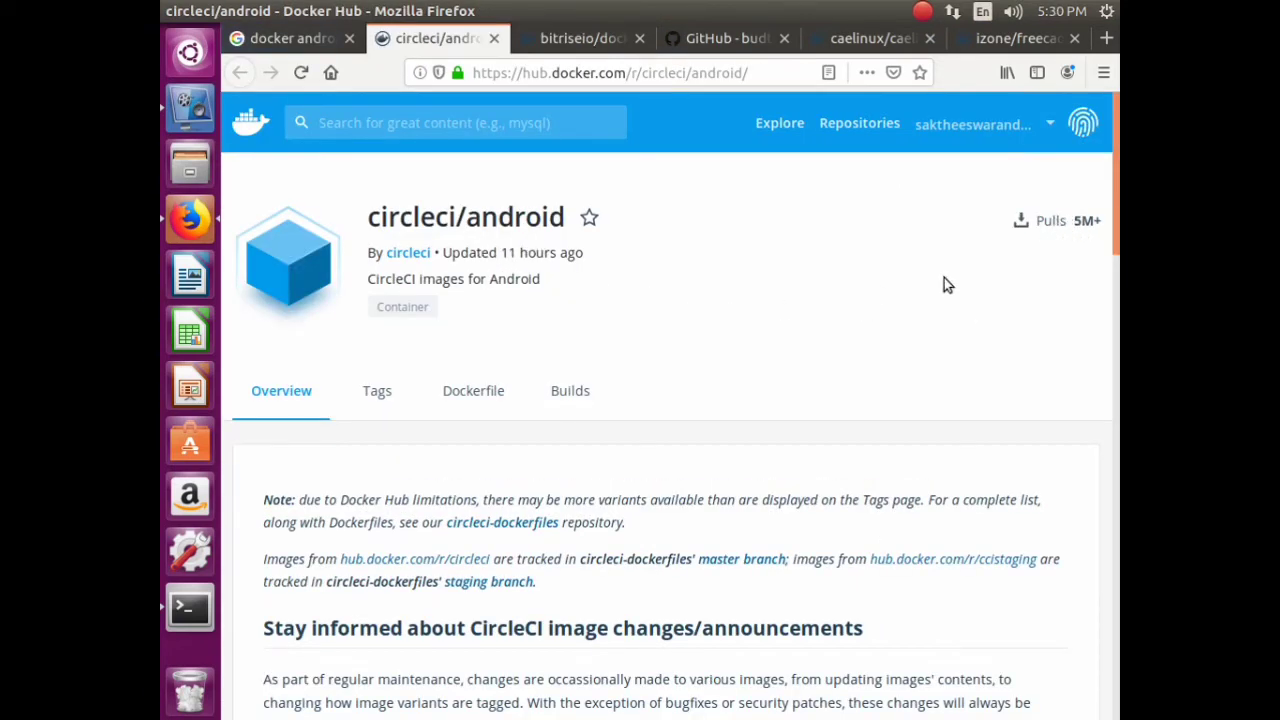
# - Copy the 'docker pull circleci/android' command from its Docker Hub page
pyautogui.scroll(-8, 944, 278)
pyautogui.scroll(-15, 958, 245)
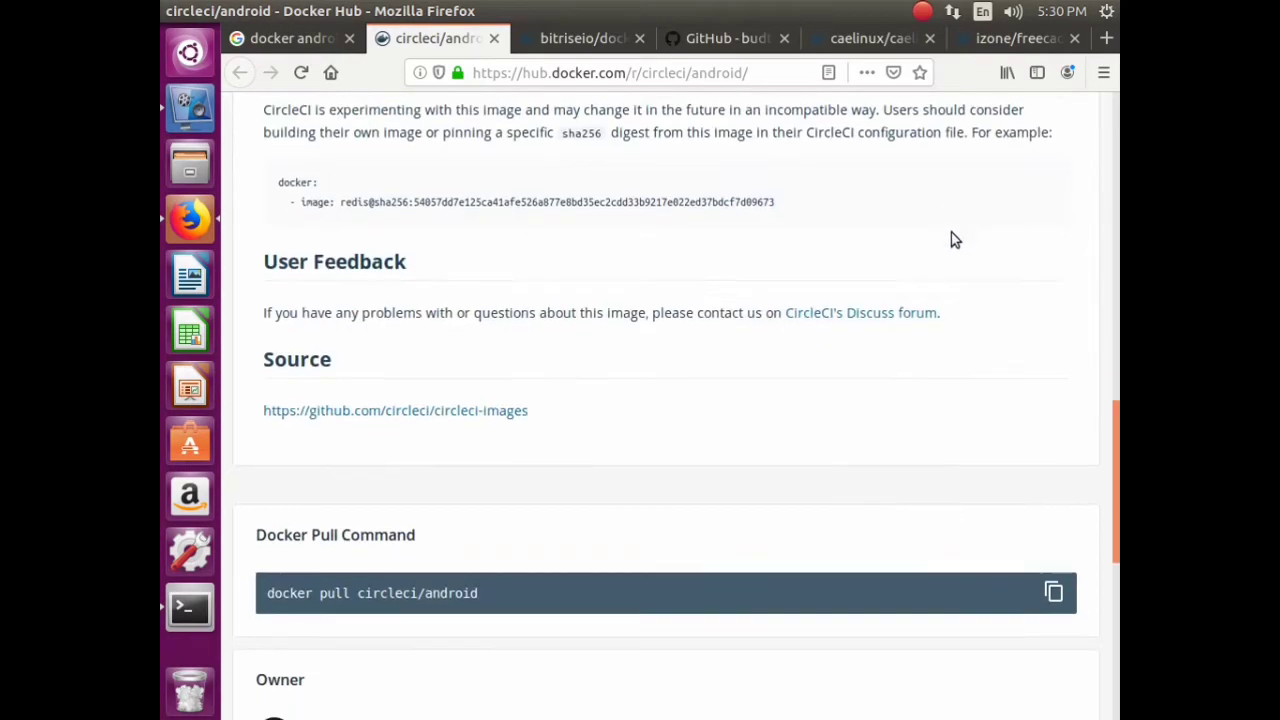
pyautogui.tripleClick(415, 237)
pyautogui.rightClick(415, 237)
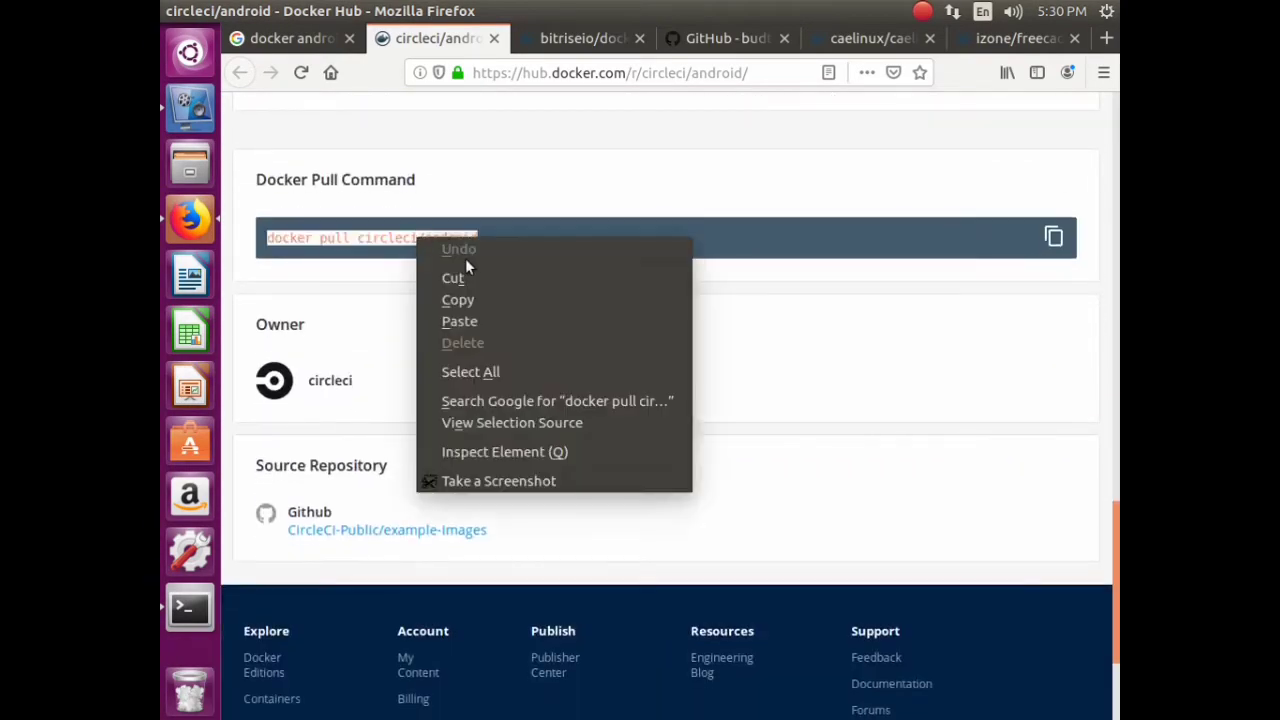
pyautogui.click(478, 296)
pyautogui.scroll(20, 575, 355)
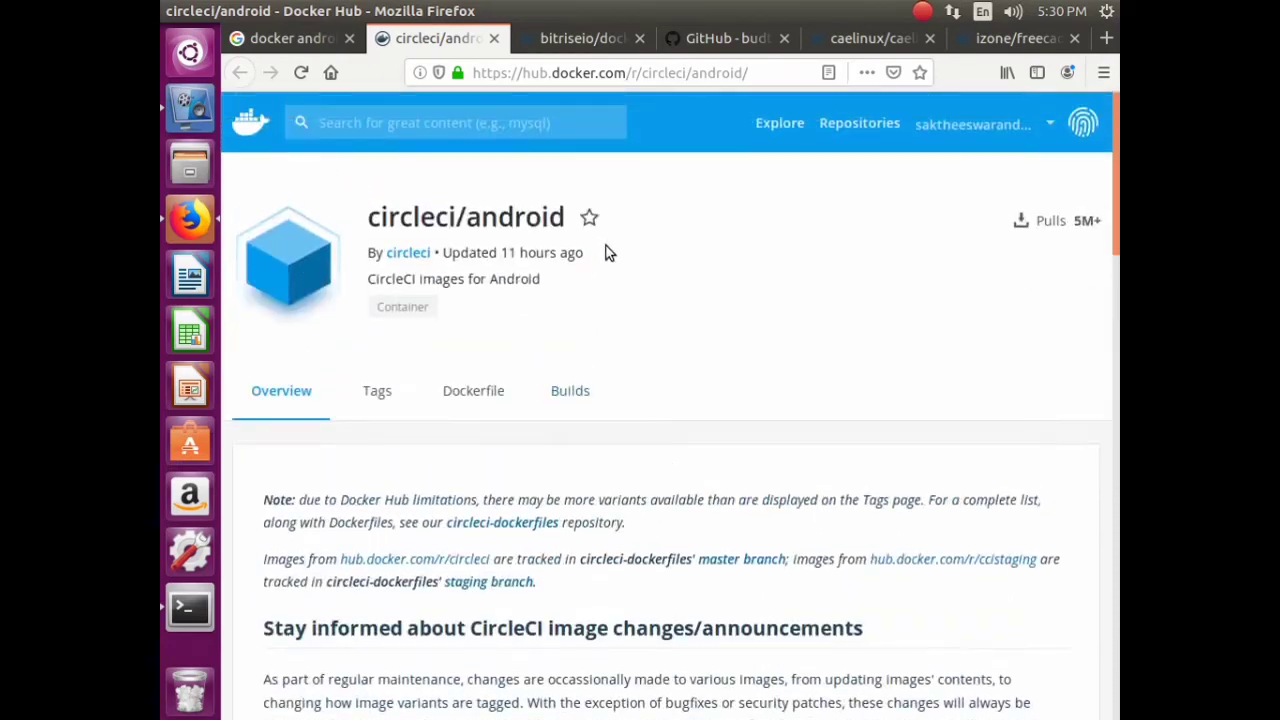
pyautogui.scroll(-3, 280, 429)
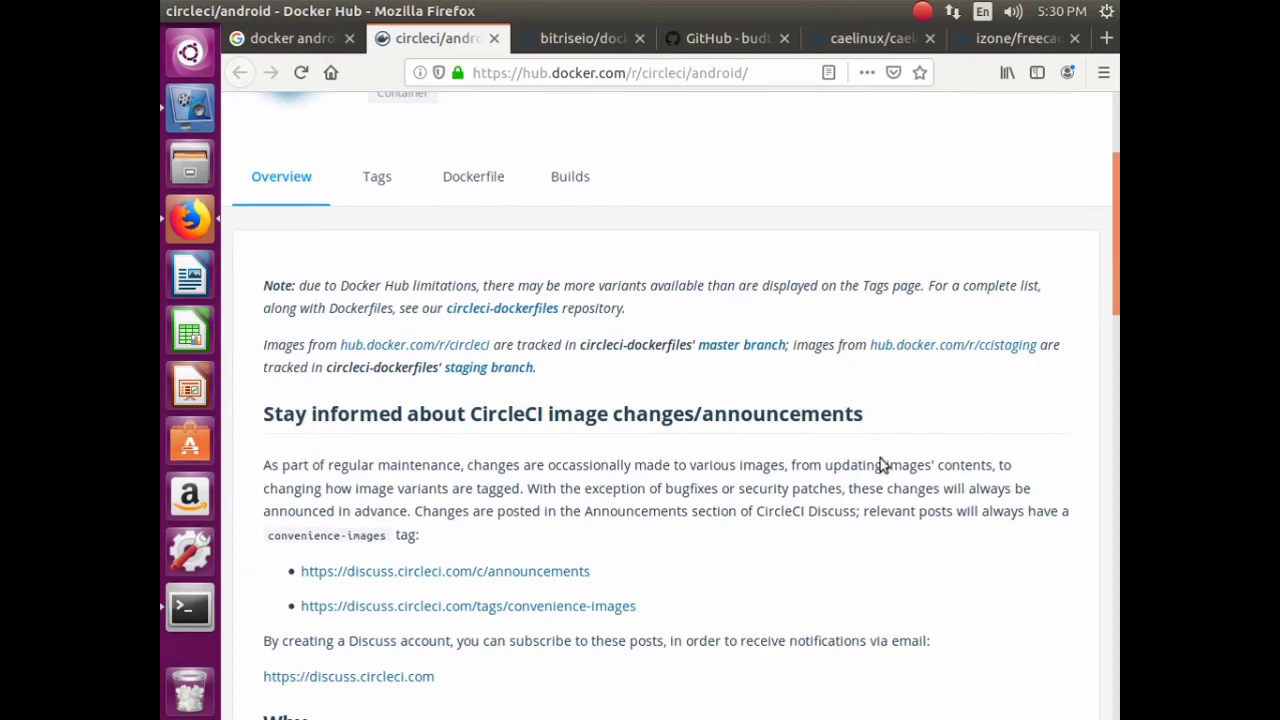
pyautogui.scroll(3, 560, 480)
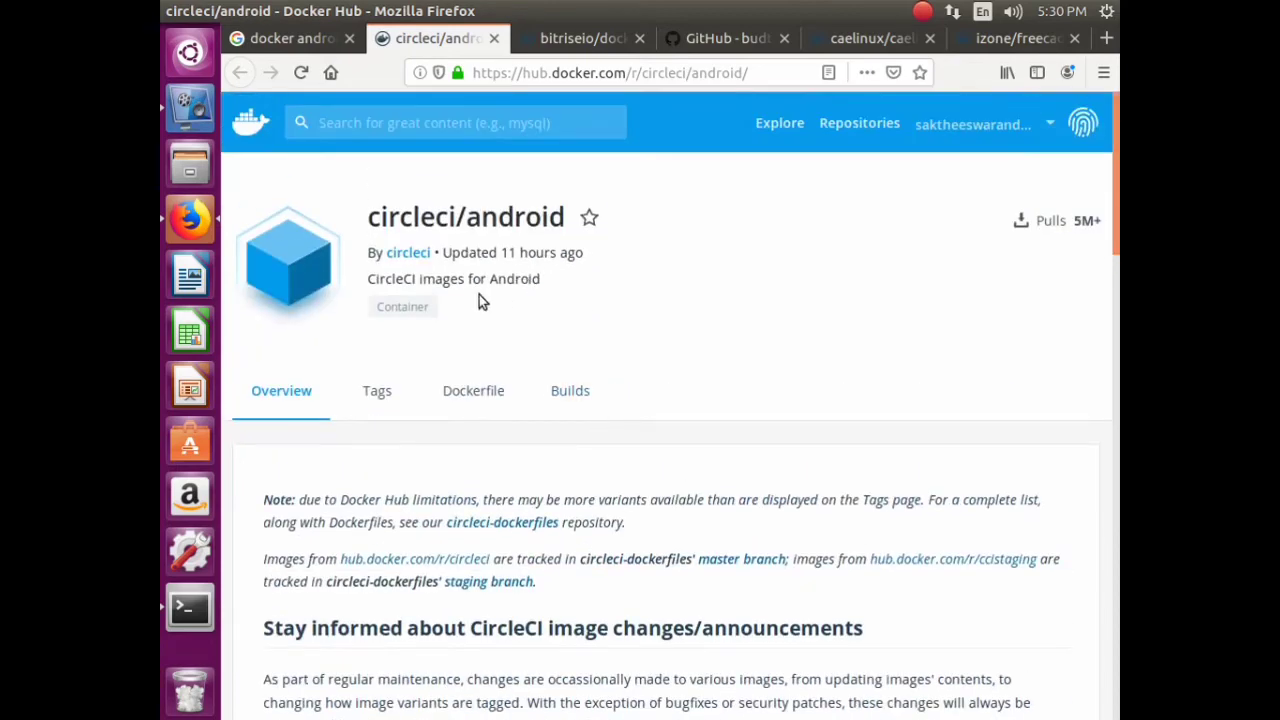
# - Look over the bitriseio/docker-android repository overview on Docker Hub
pyautogui.click(565, 38)
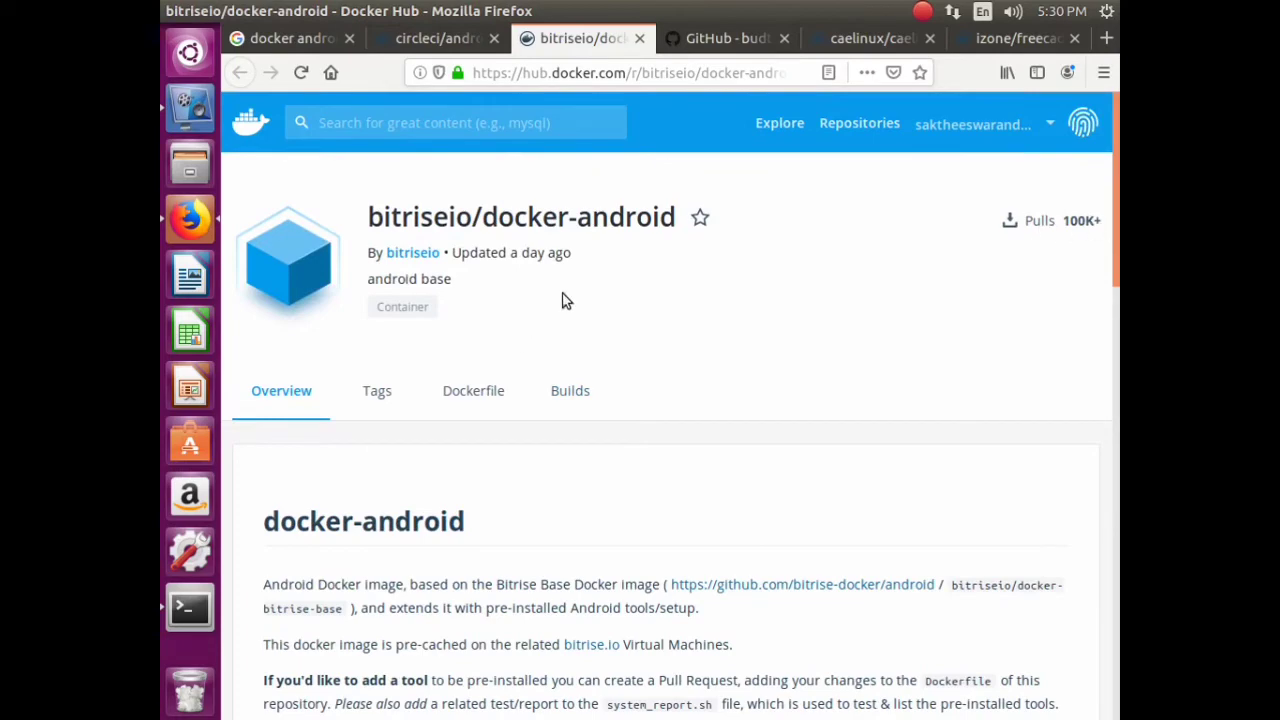
pyautogui.scroll(-3, 652, 287)
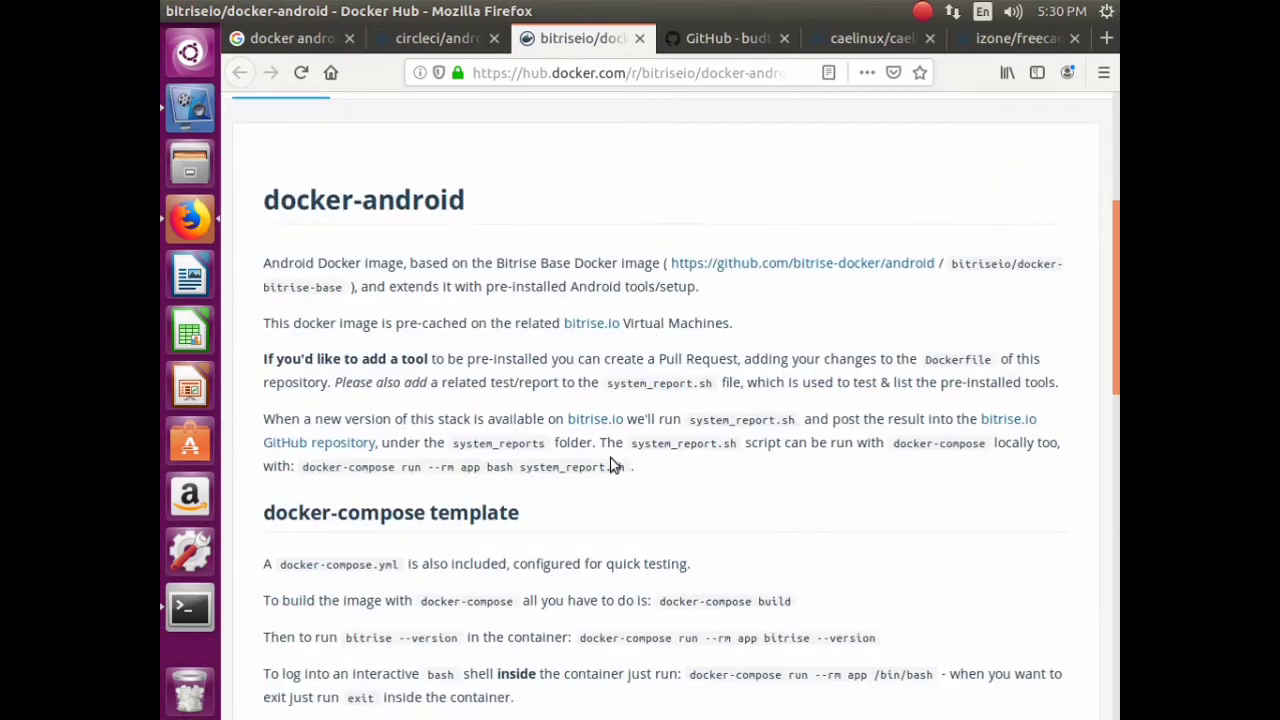
pyautogui.scroll(-3, 614, 421)
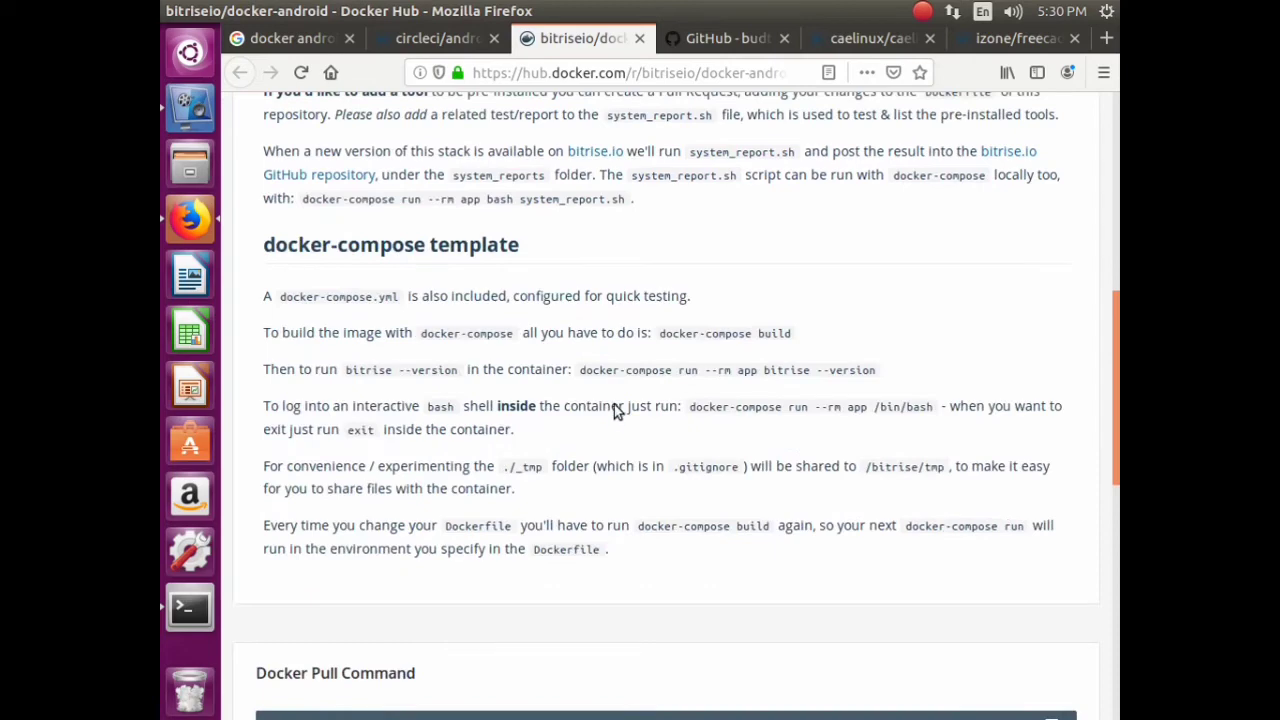
pyautogui.scroll(-3, 614, 404)
pyautogui.scroll(7, 618, 405)
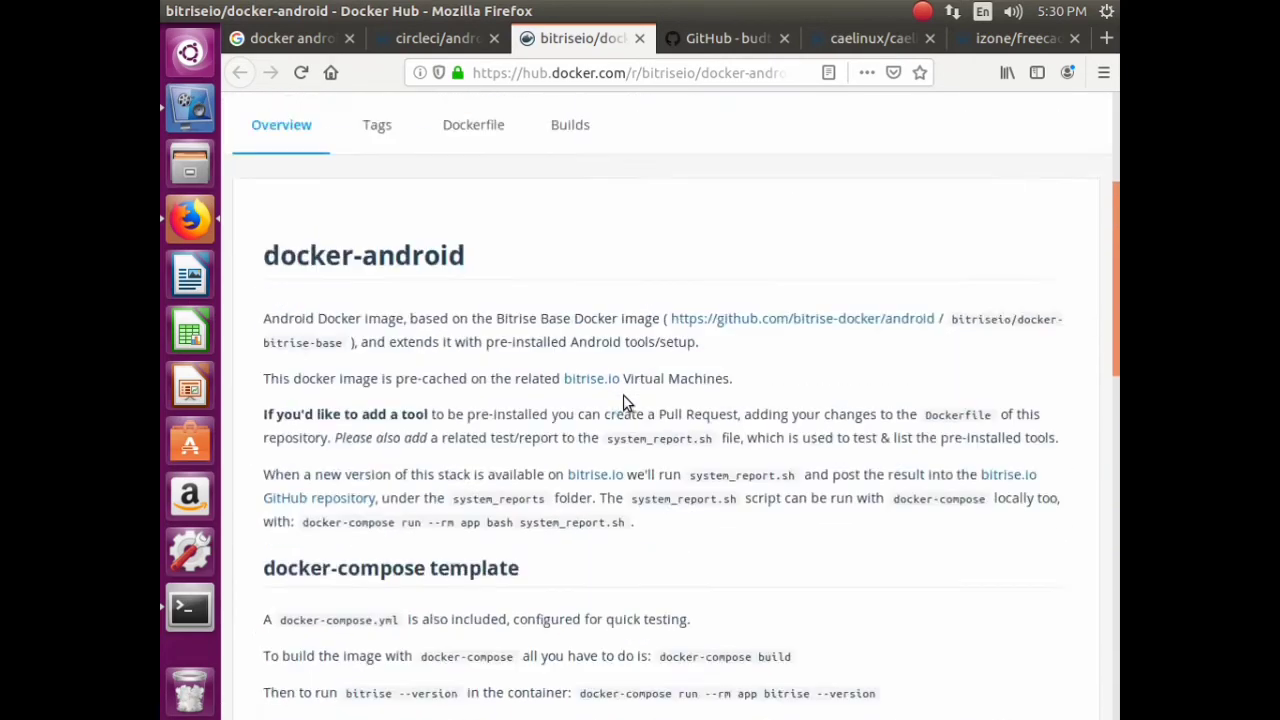
pyautogui.scroll(2, 618, 385)
pyautogui.scroll(-2, 614, 372)
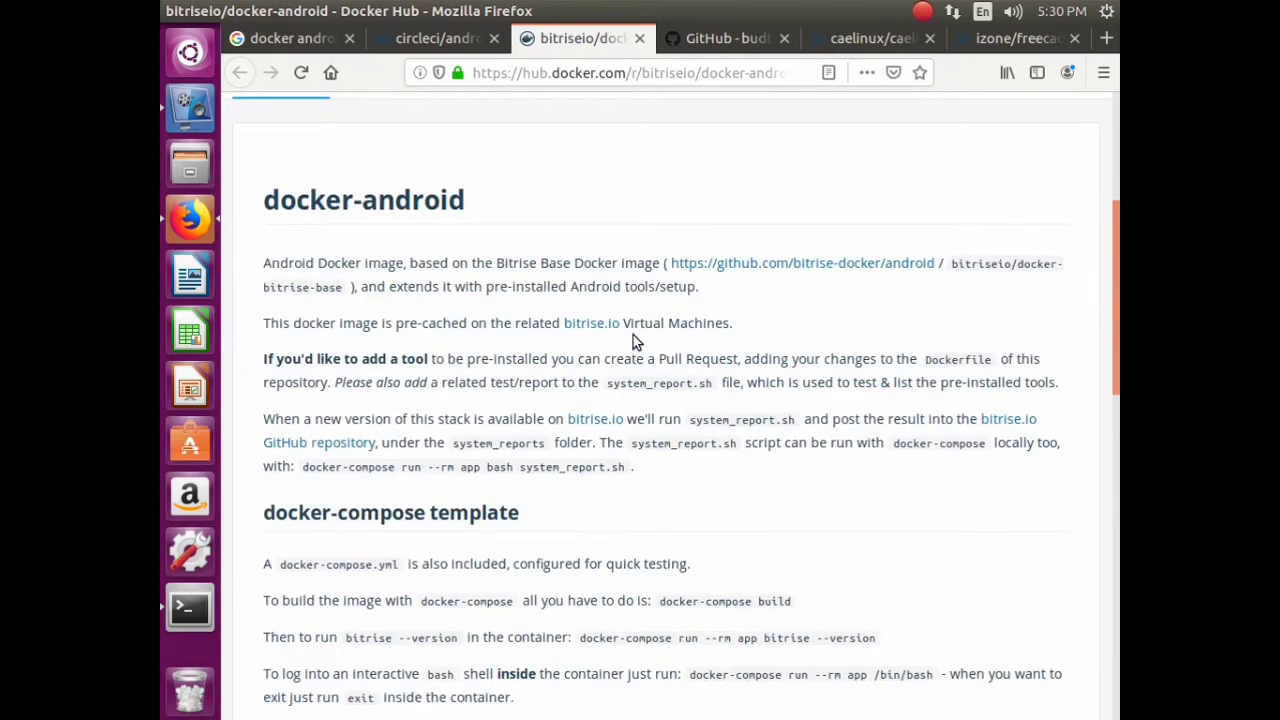
pyautogui.scroll(4, 640, 340)
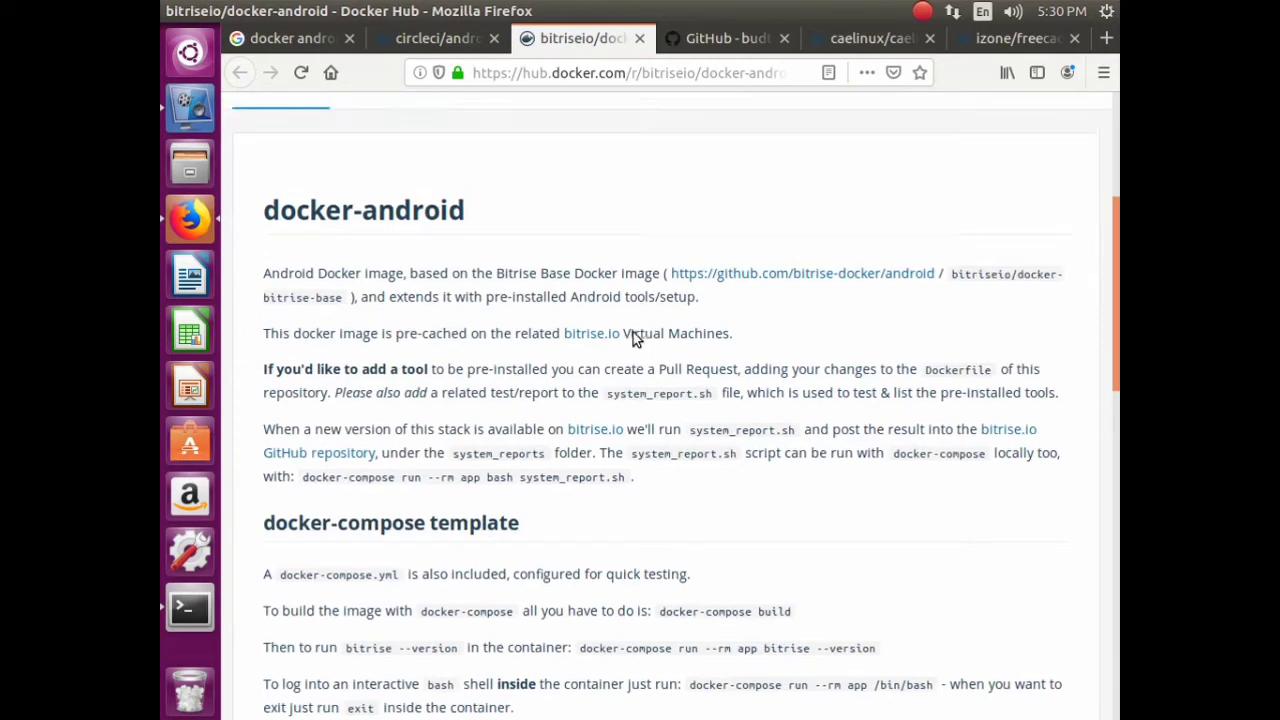
pyautogui.click(668, 37)
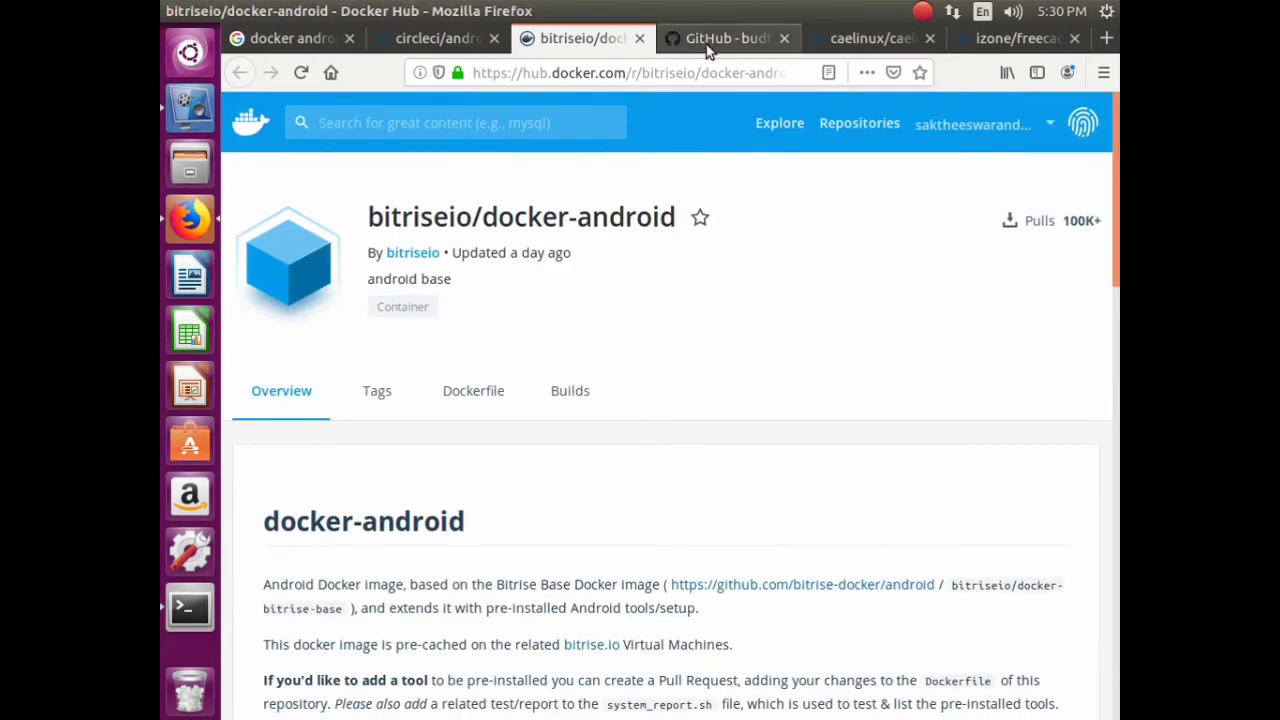
# - Read through the budtmo/docker-android README's image table and Quick Start, then return to the top
pyautogui.scroll(-15, 620, 400)
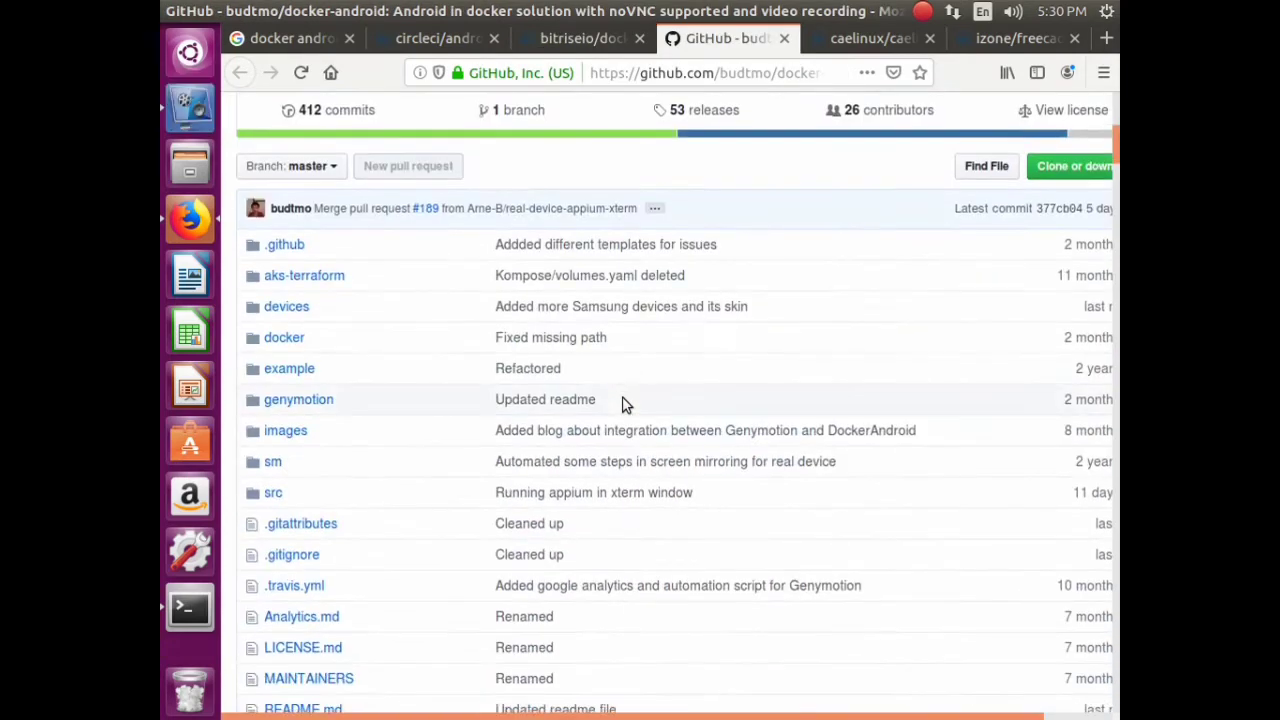
pyautogui.scroll(2, 625, 418)
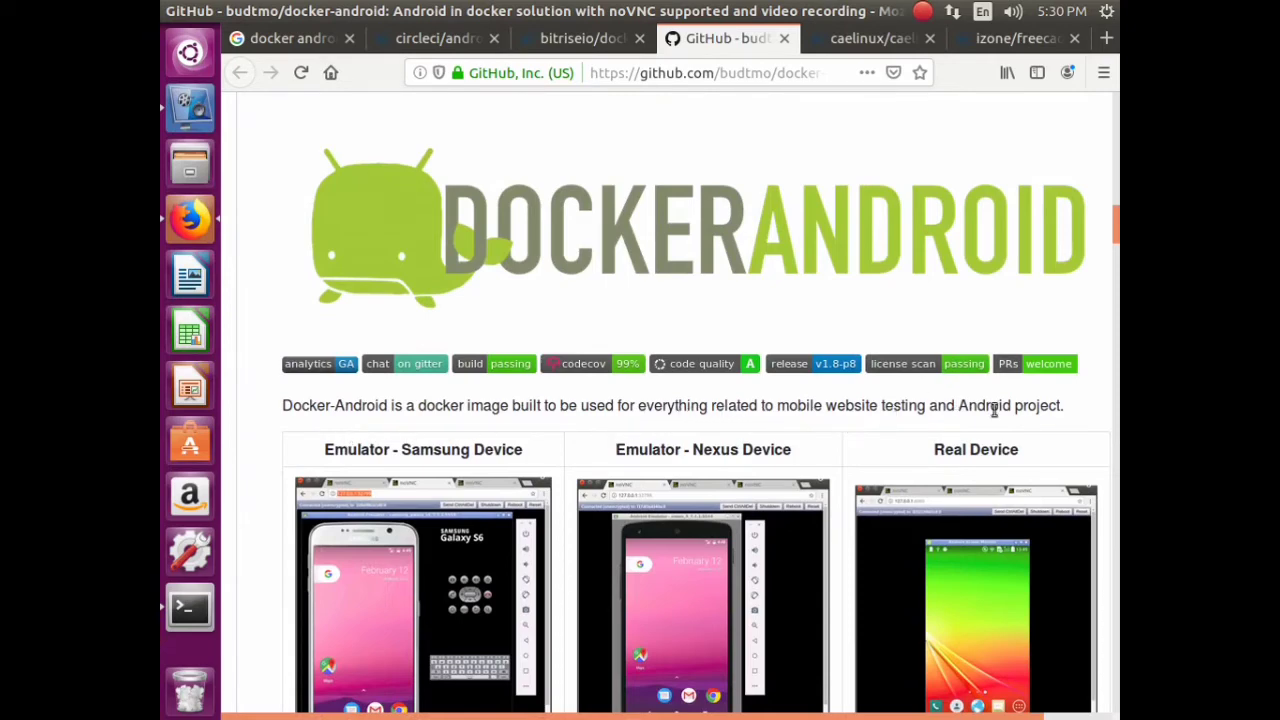
pyautogui.scroll(-10, 1000, 410)
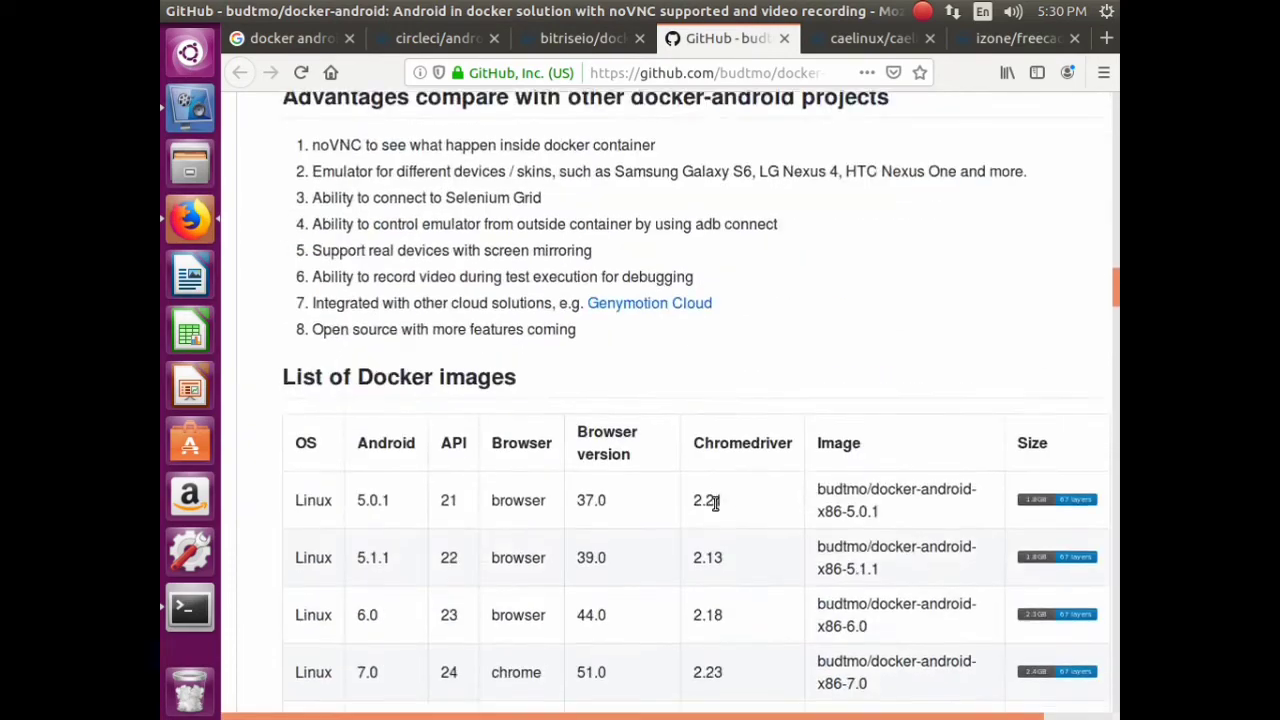
pyautogui.scroll(-3, 720, 505)
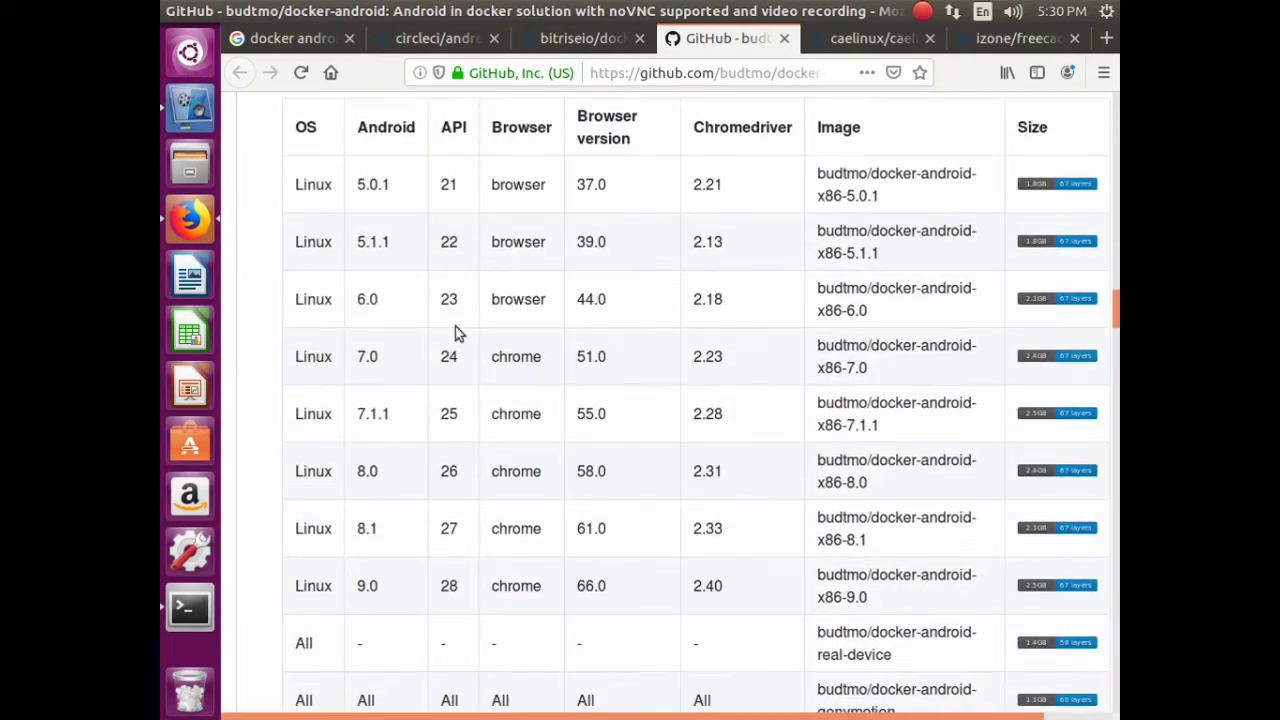
pyautogui.scroll(-10, 784, 283)
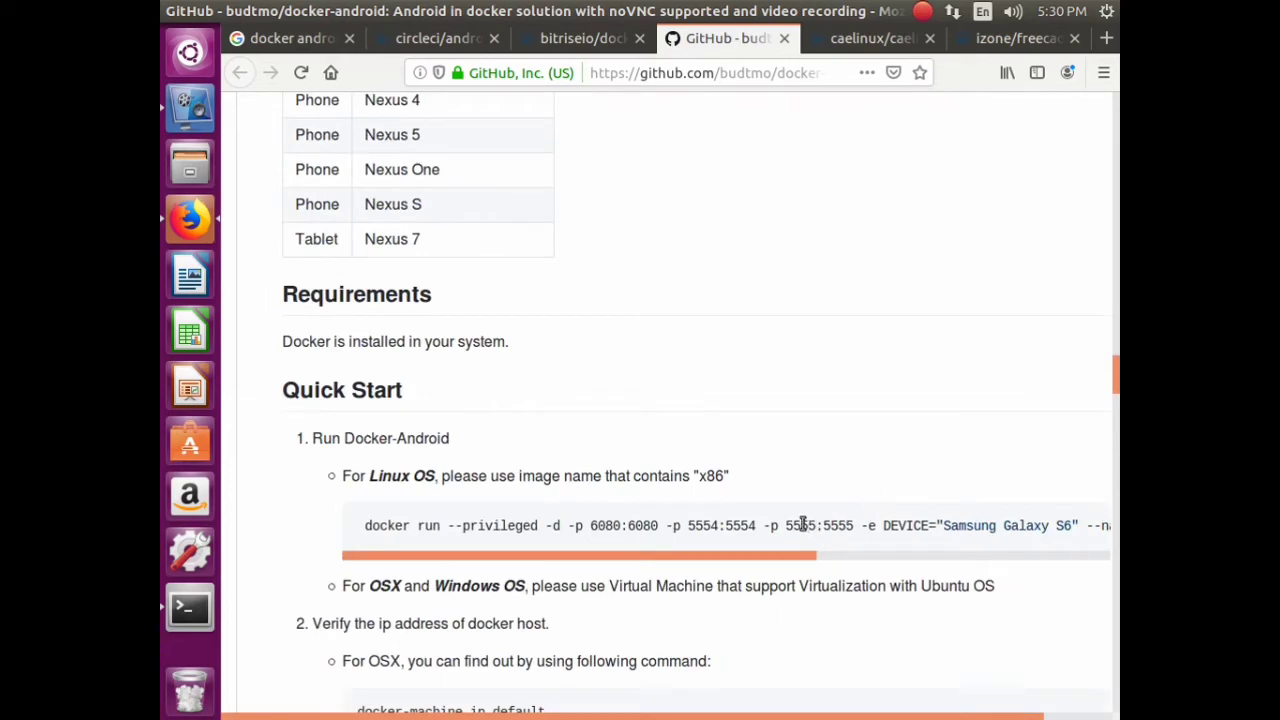
pyautogui.scroll(-10, 783, 515)
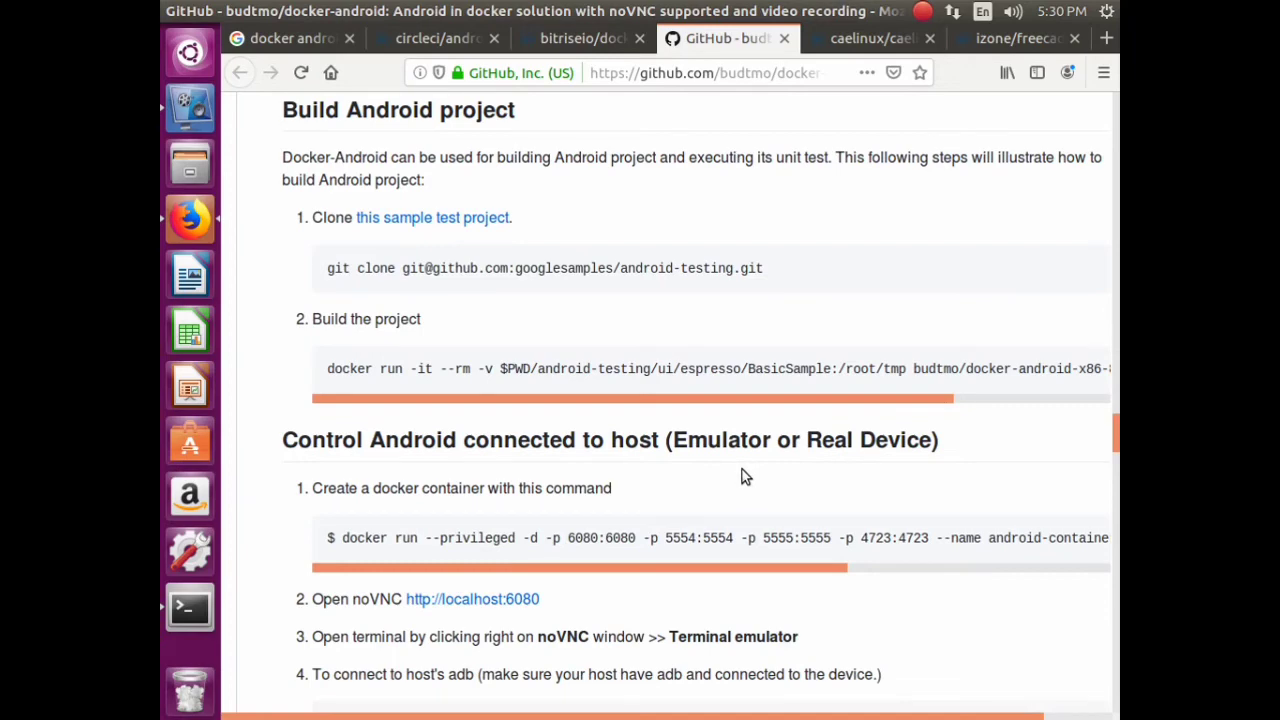
pyautogui.scroll(-15, 760, 515)
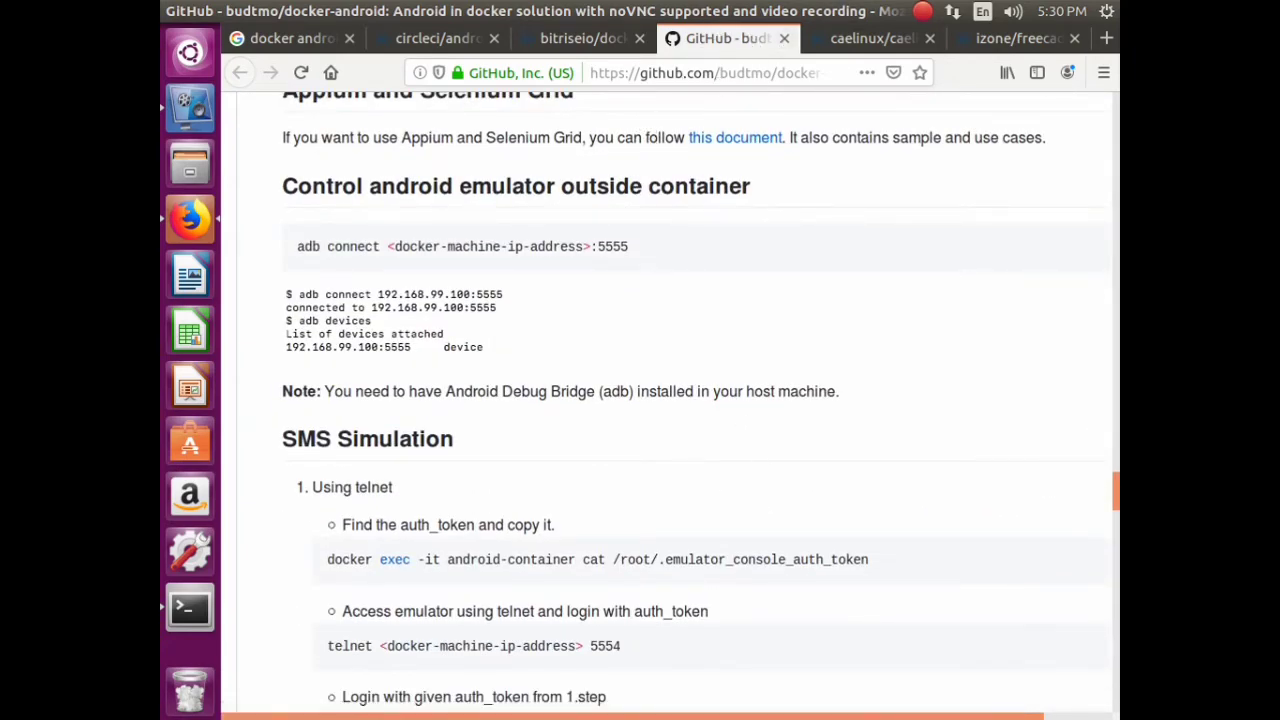
pyautogui.press('Home')
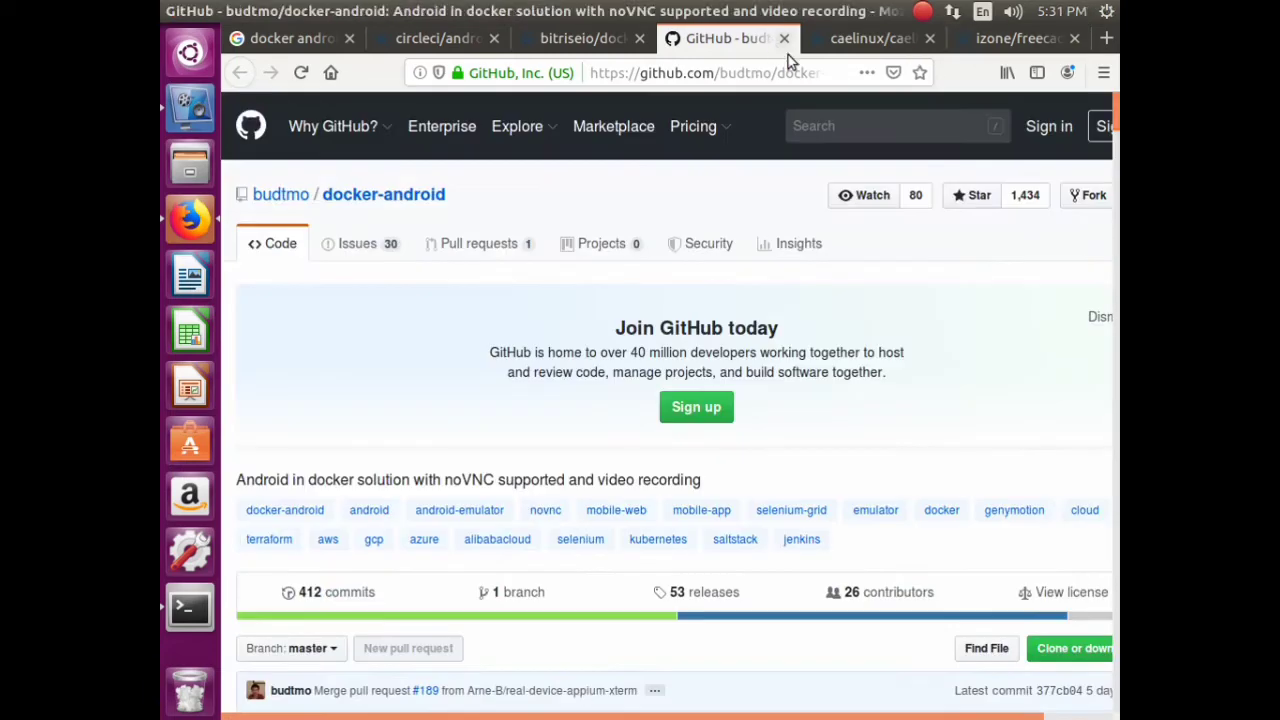
# - Close the budtmo, bitriseio, caelinux2013, izone/freecad and circleci/android tabs
pyautogui.click(784, 38)
pyautogui.click(640, 40)
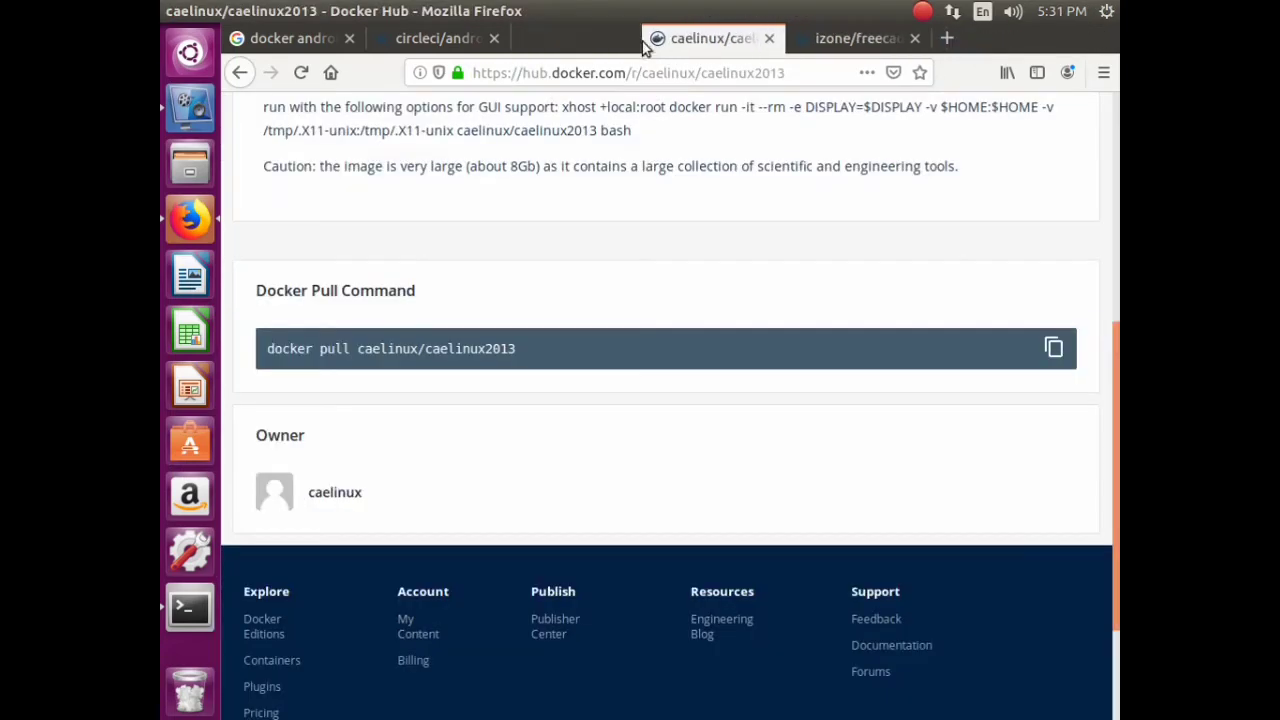
pyautogui.click(641, 40)
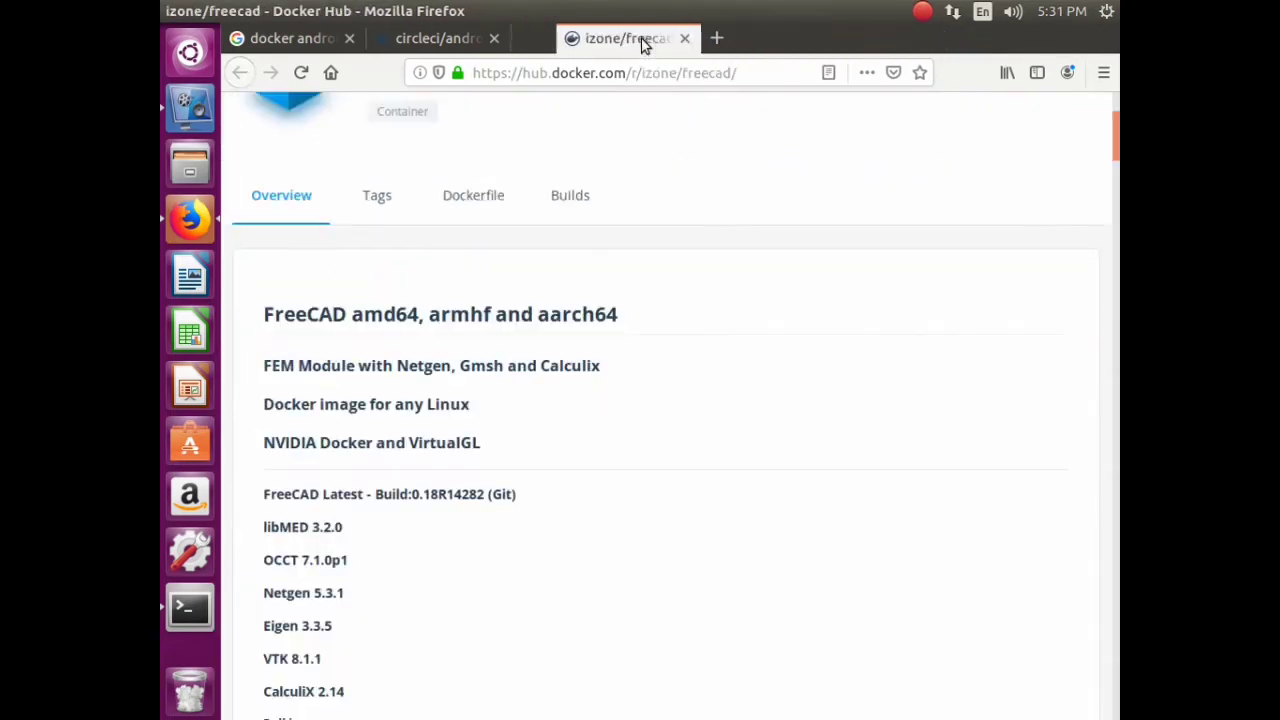
pyautogui.click(641, 40)
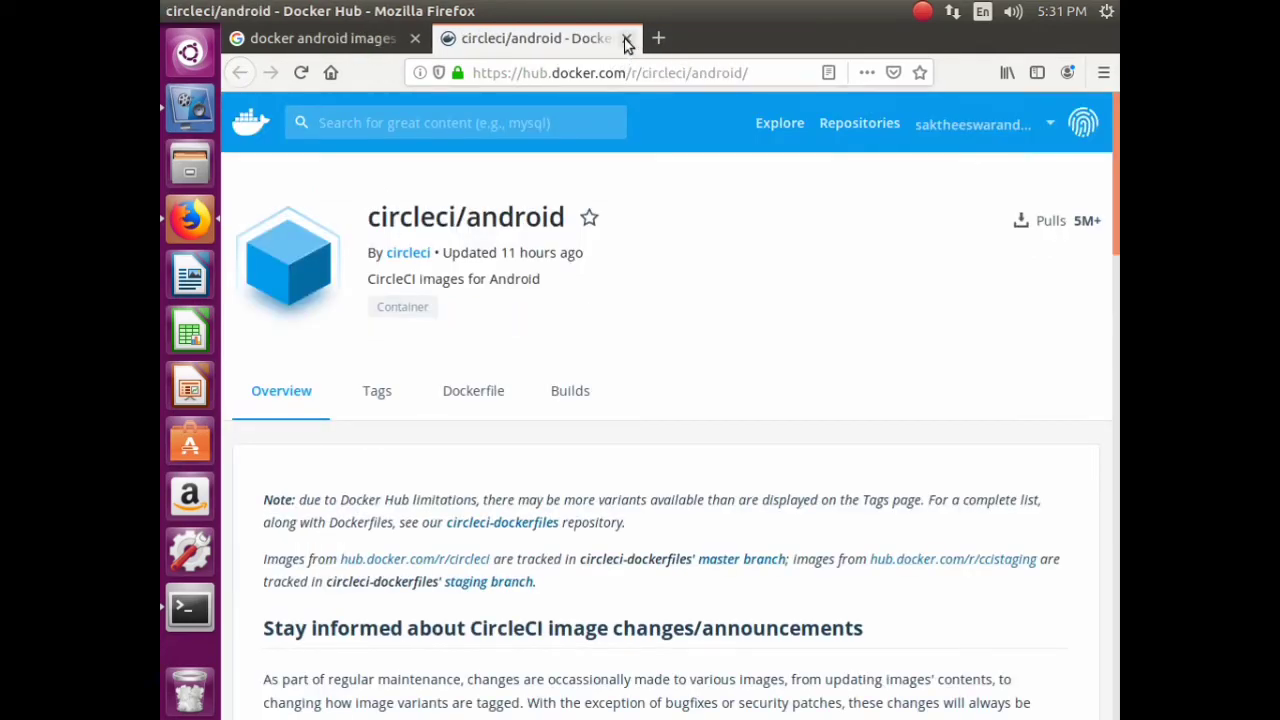
pyautogui.click(626, 40)
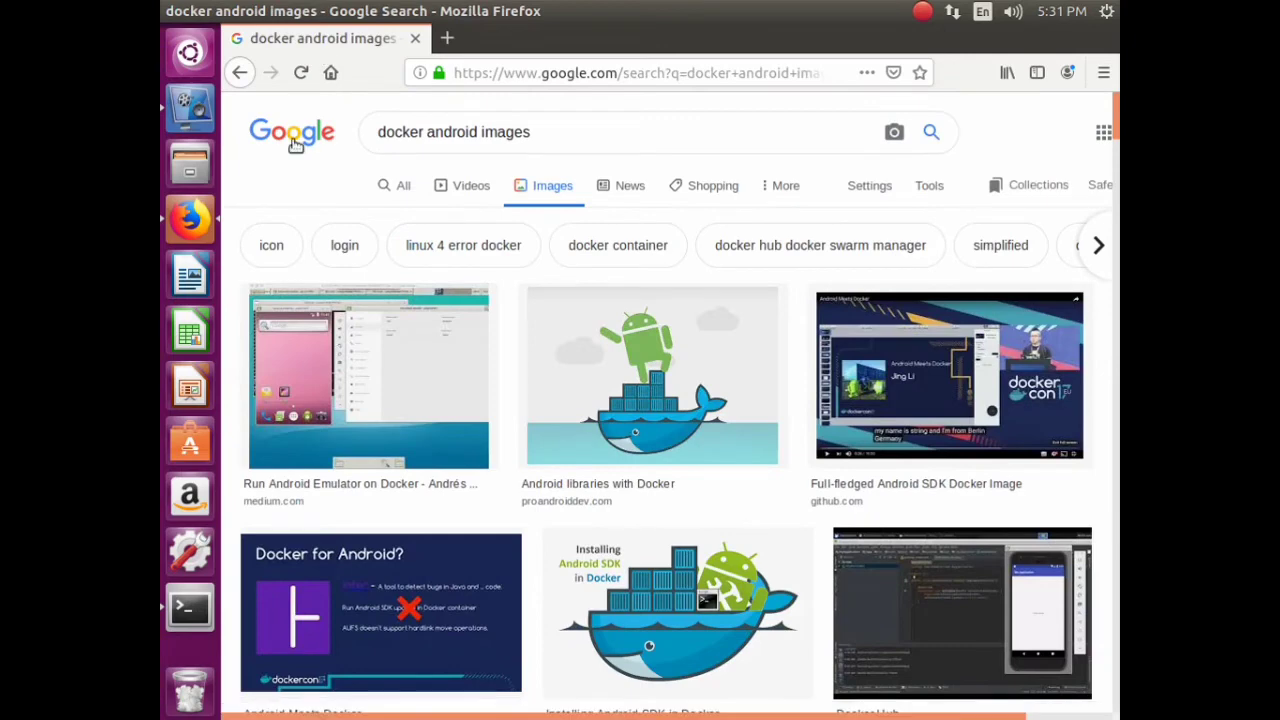
# - Search Google for 'cae linux deeplearning'
pyautogui.click(295, 145)
pyautogui.click(554, 409)
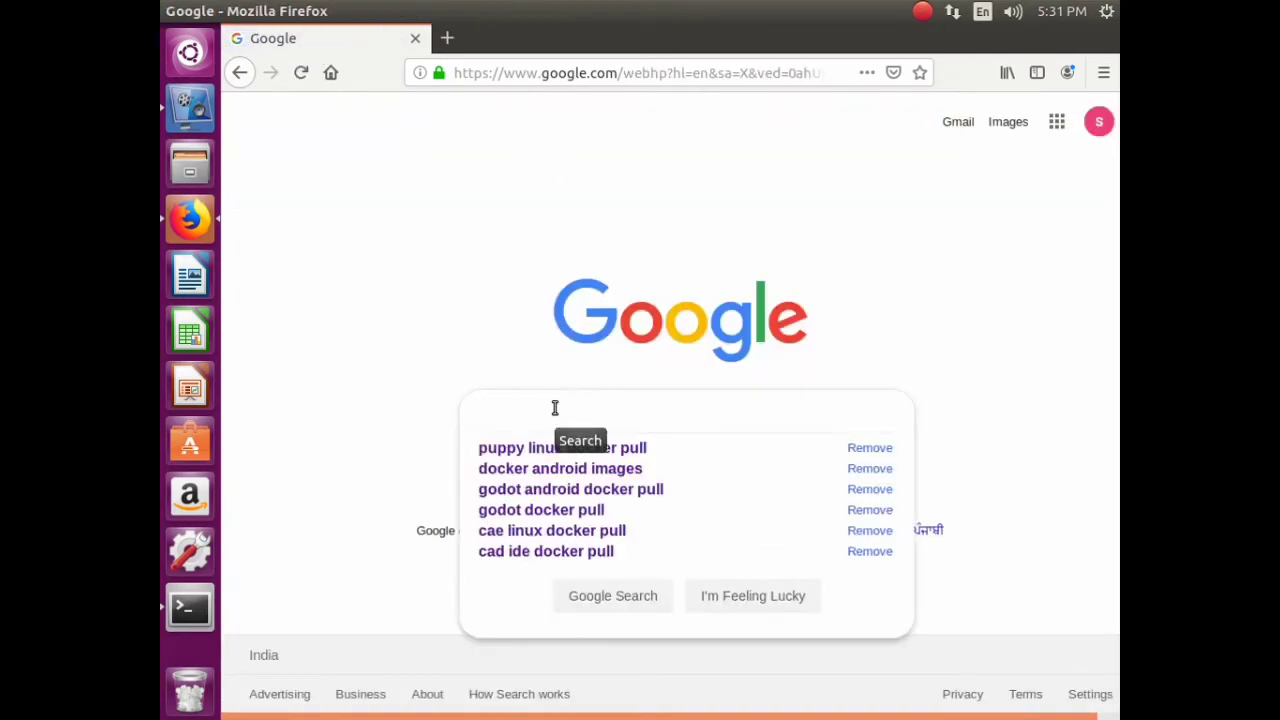
pyautogui.write('cae li')
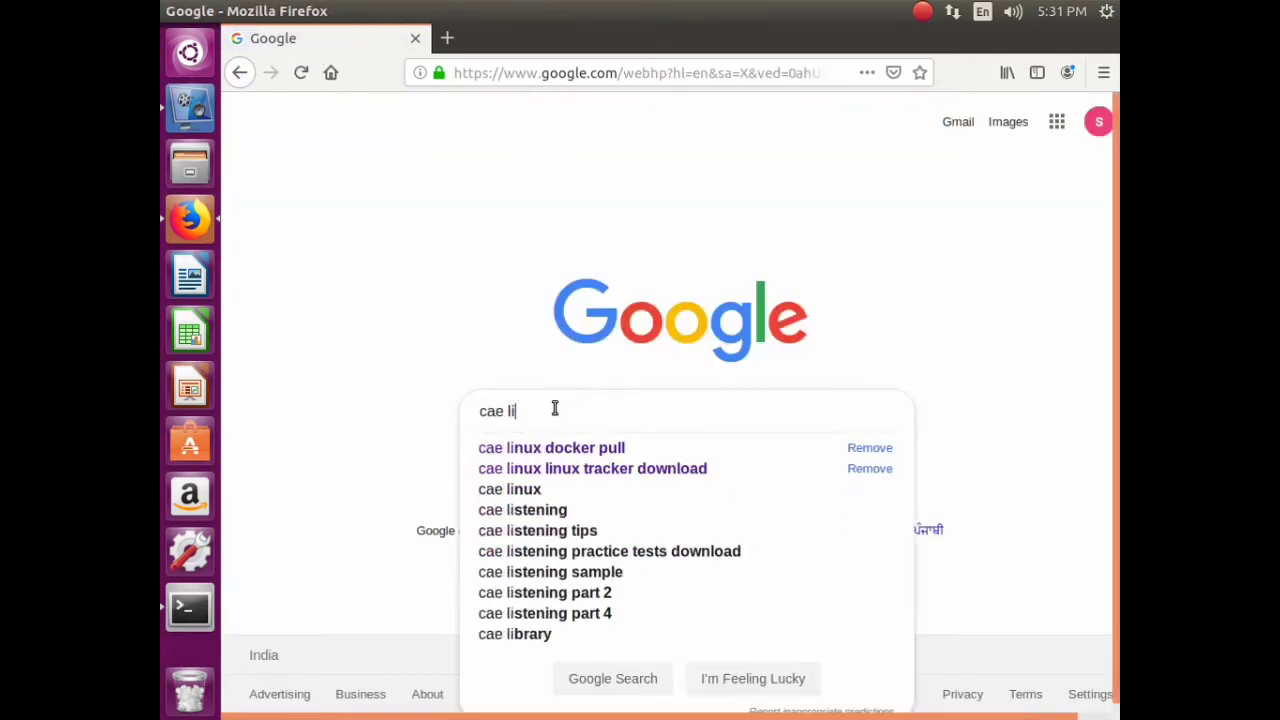
pyautogui.write('nux de')
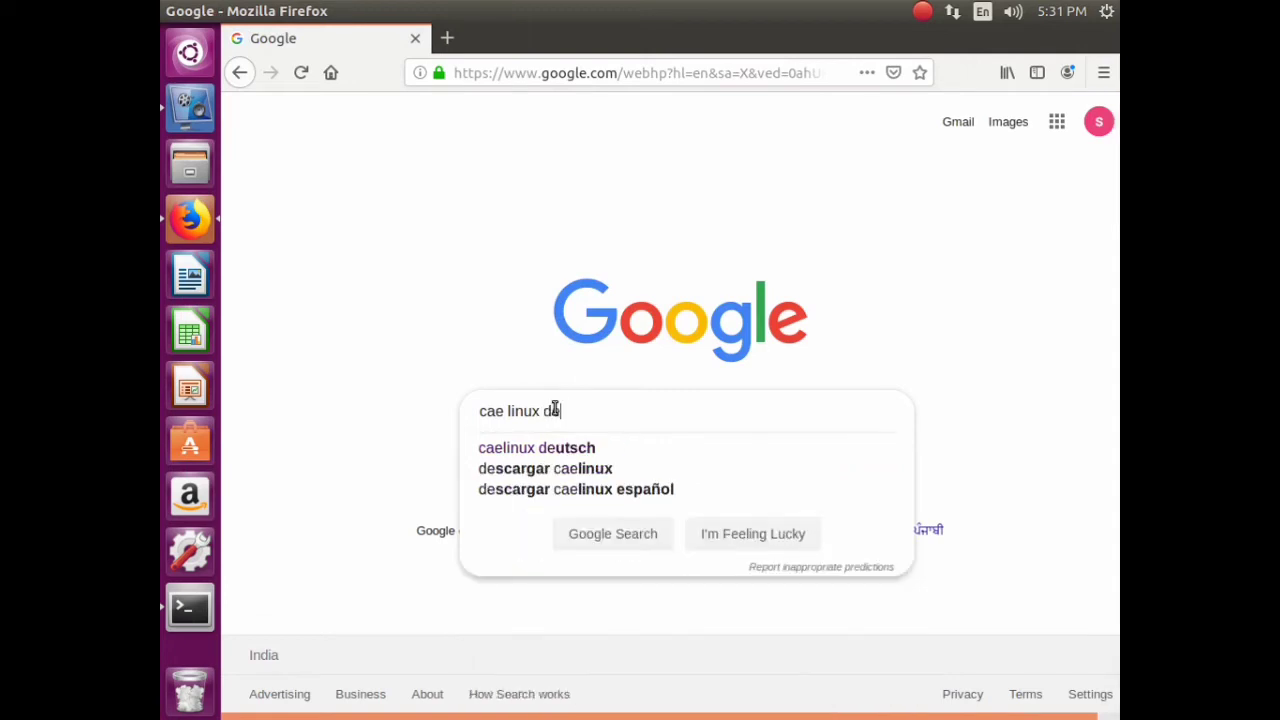
pyautogui.write('eplearb')
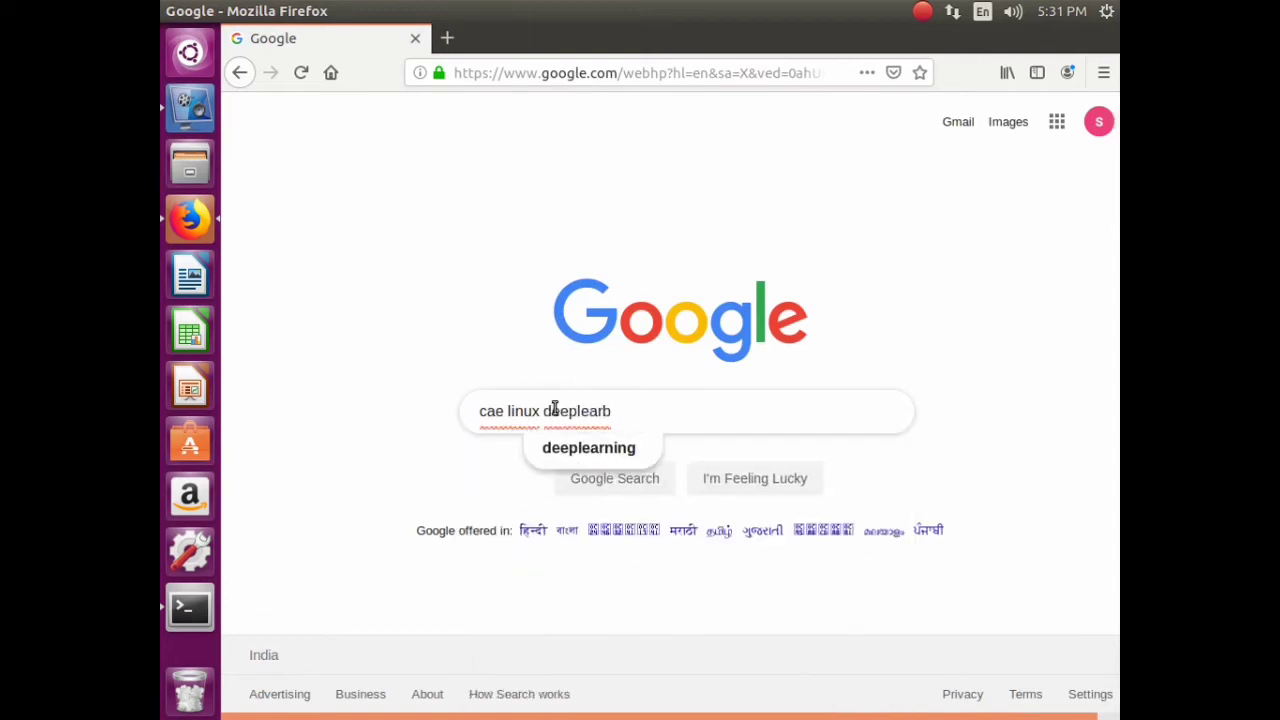
pyautogui.press('BackSpace')
pyautogui.write('ning')
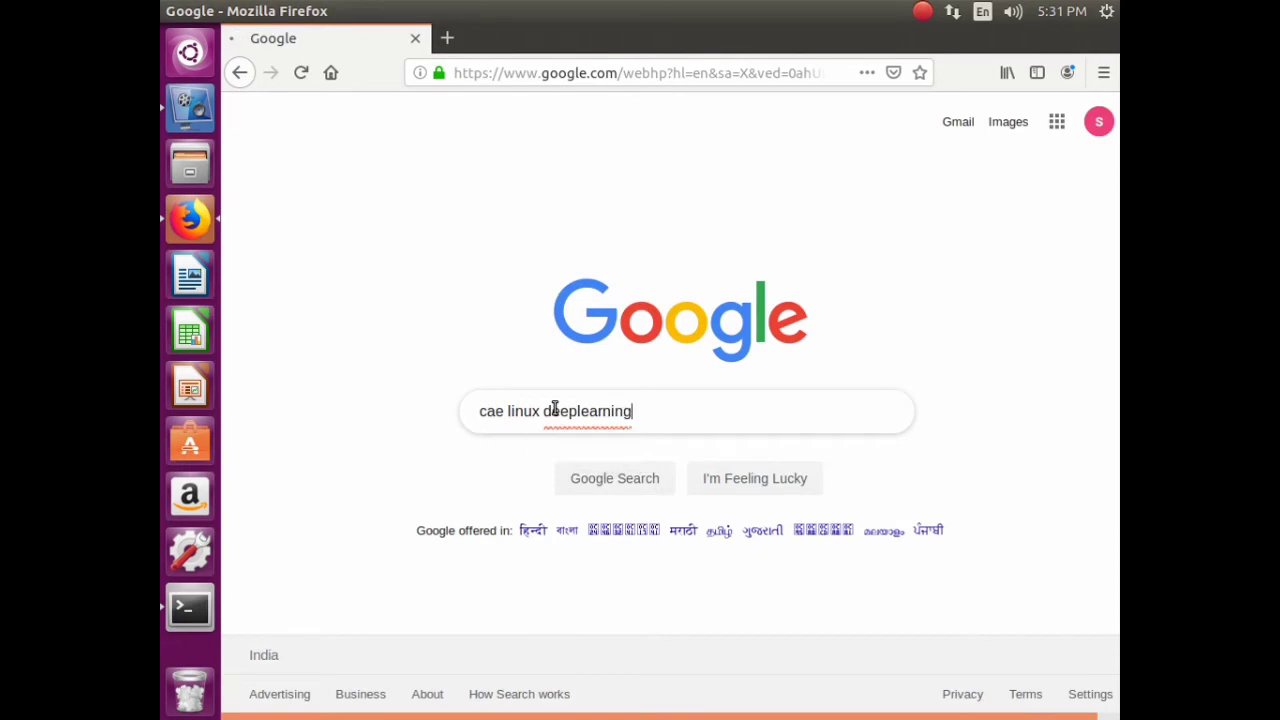
pyautogui.press('Return')
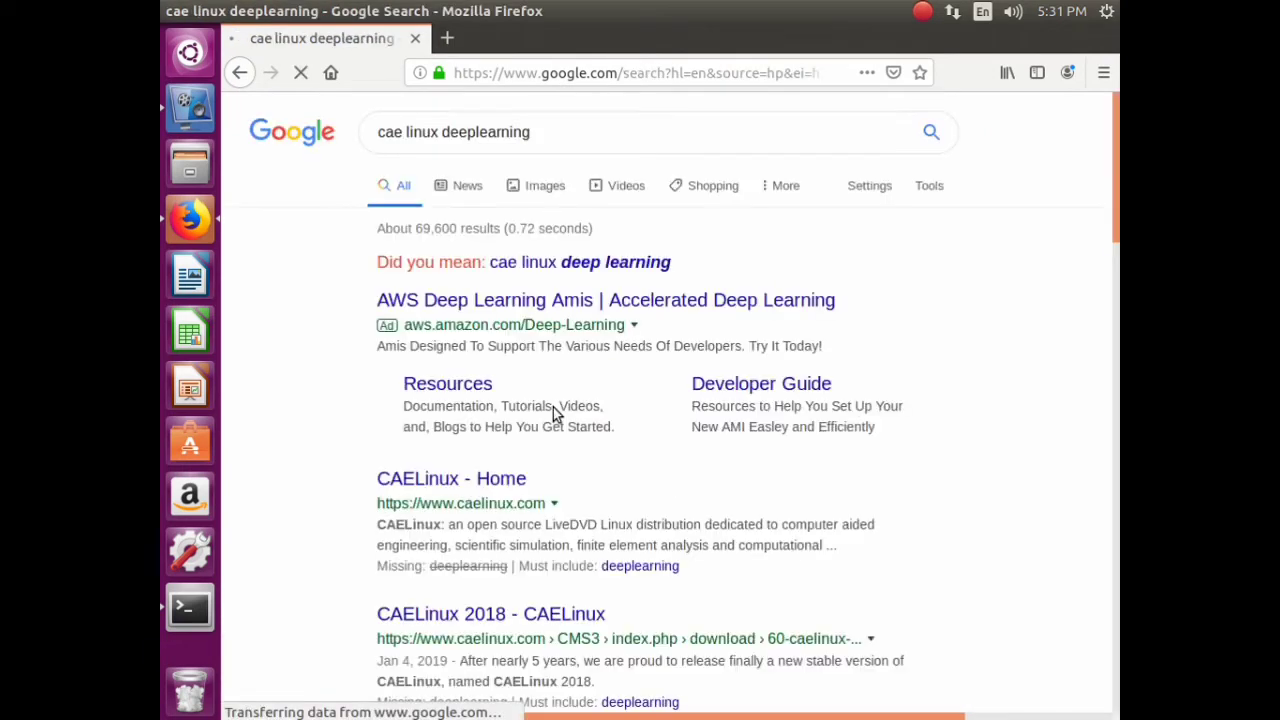
# - Open the CAELinux - Home result in a new tab, skim it, and return to the results
pyautogui.click(540, 133)
pyautogui.rightClick(491, 481)
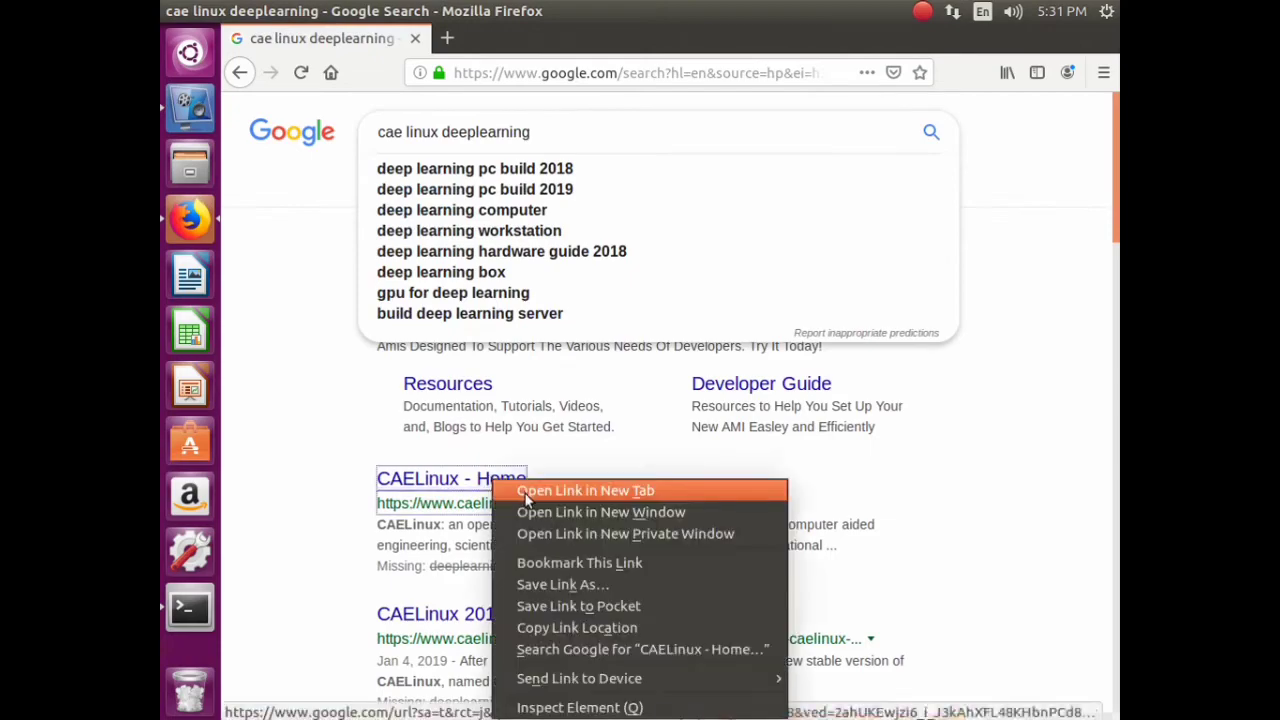
pyautogui.click(600, 489)
pyautogui.click(558, 40)
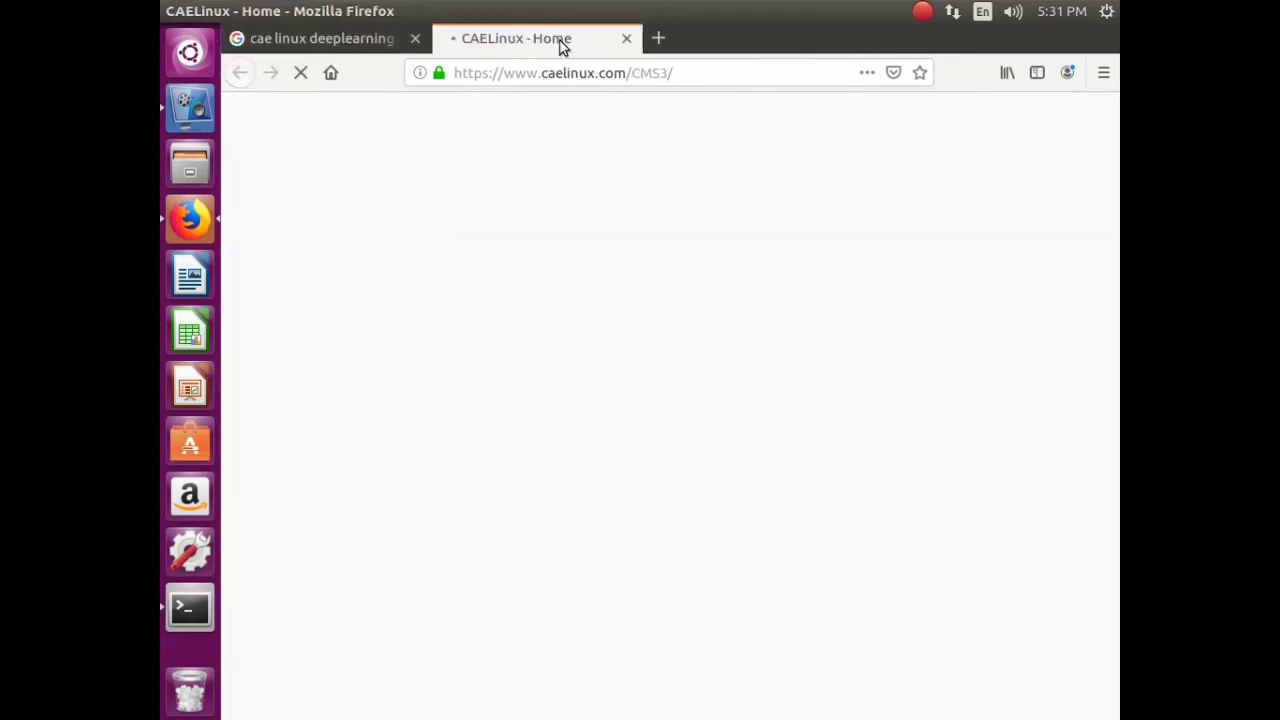
pyautogui.scroll(-8, 600, 450)
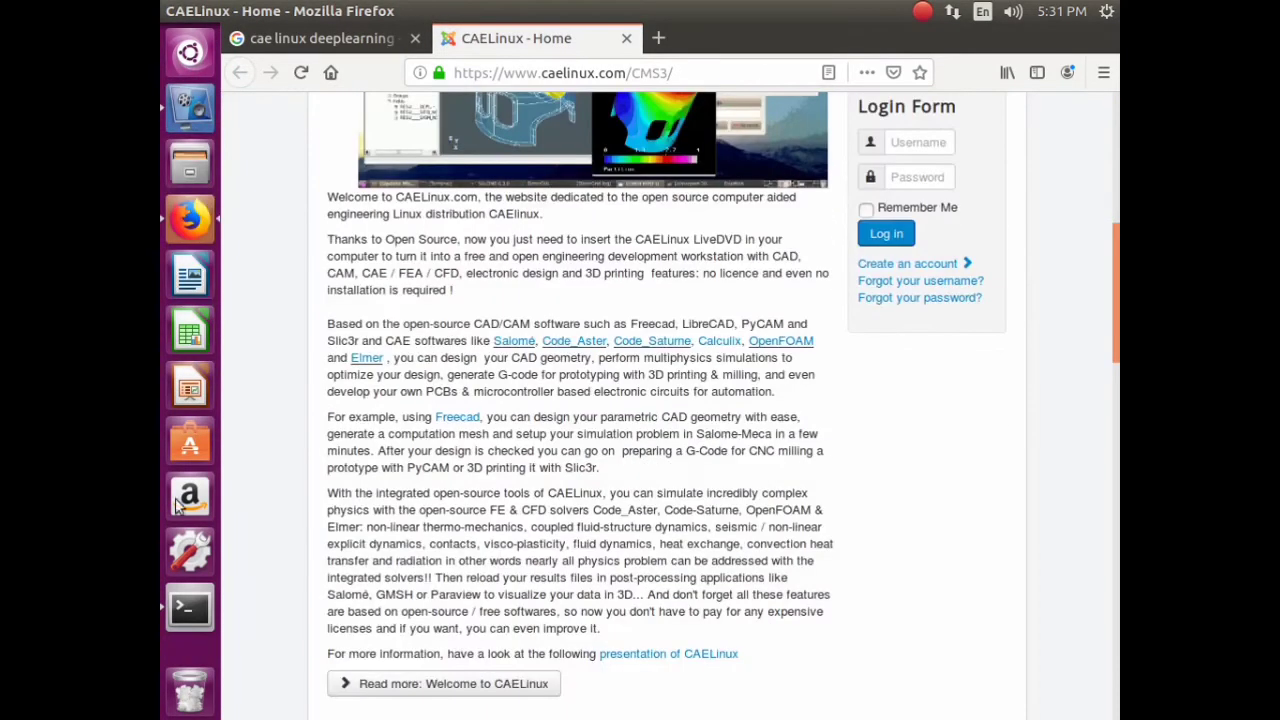
pyautogui.scroll(-5, 595, 365)
pyautogui.scroll(-10, 659, 305)
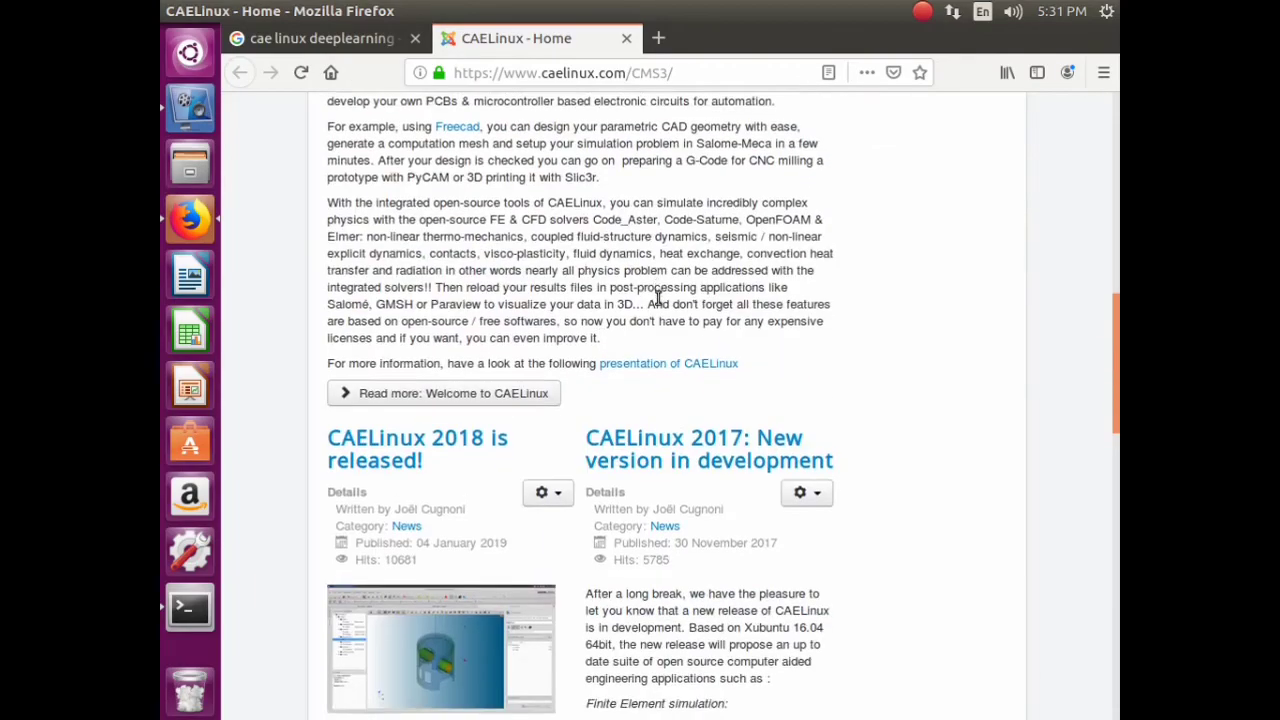
pyautogui.scroll(8, 657, 271)
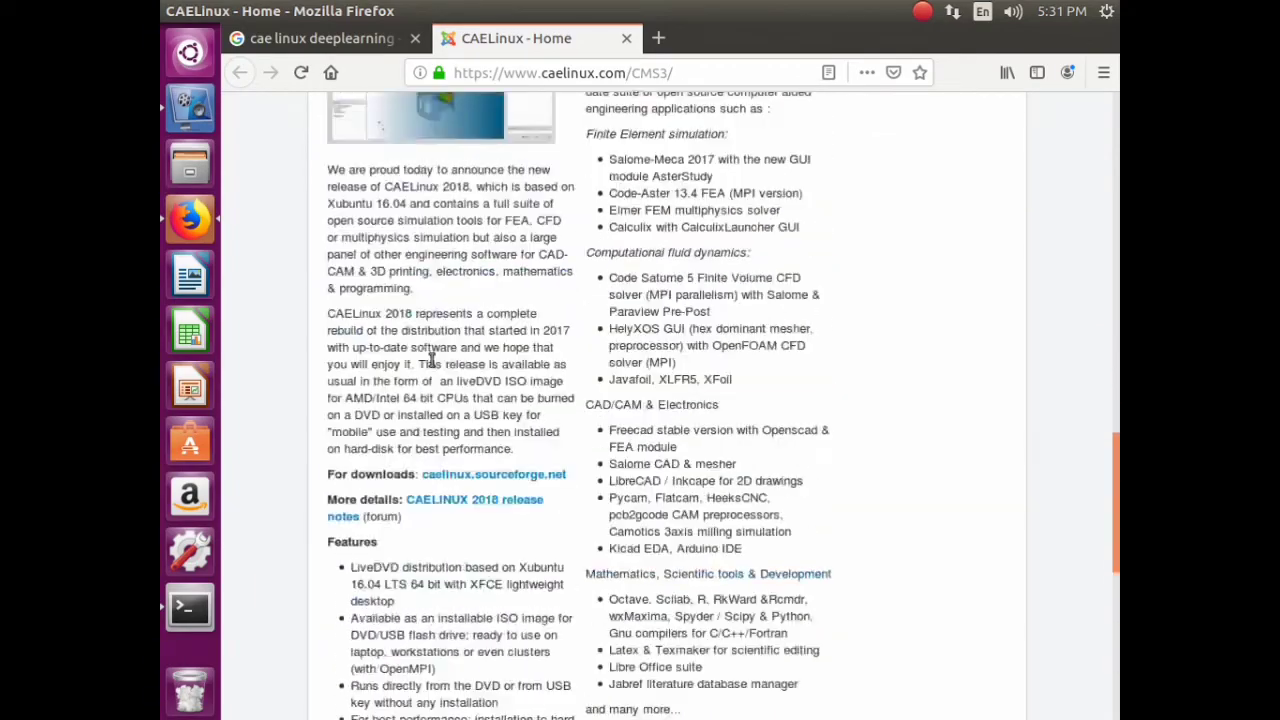
pyautogui.click(323, 40)
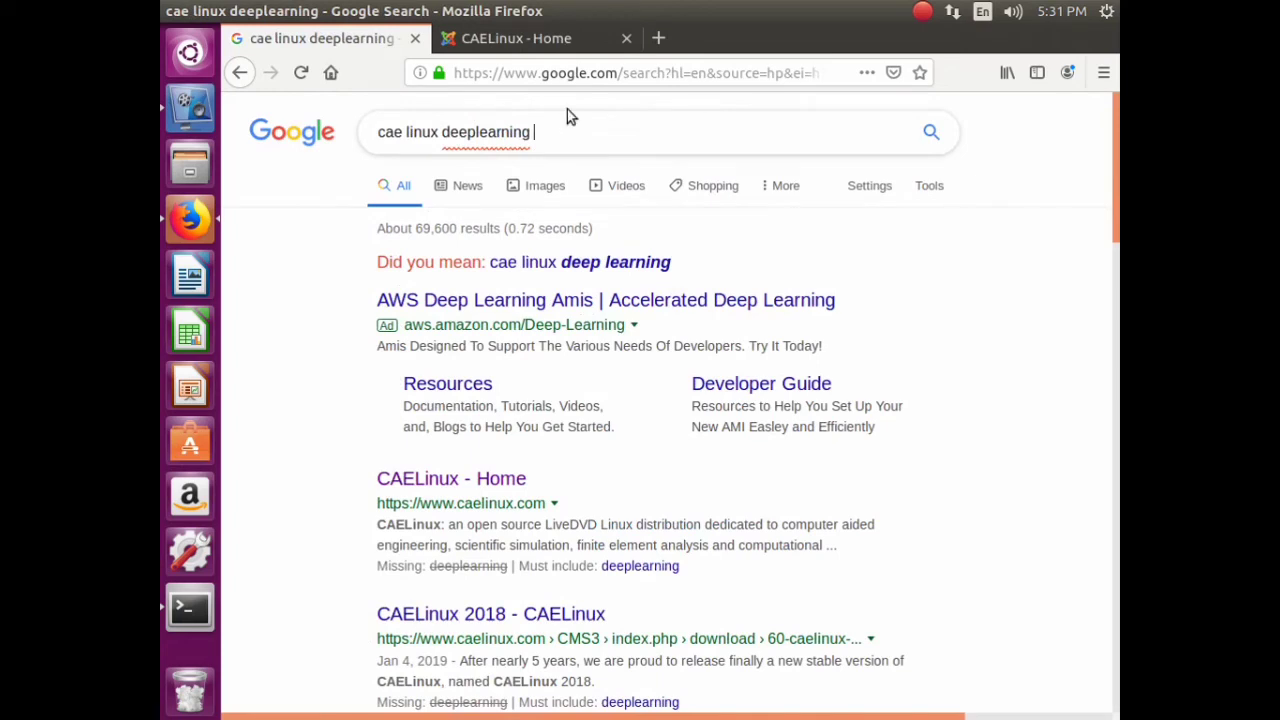
# - Search 'cae linux docker pull' and open the caelinux Docker Hub result
pyautogui.press('BackSpace')
pyautogui.press('BackSpace')
pyautogui.press('BackSpace')
pyautogui.press('BackSpace')
pyautogui.press('BackSpace')
pyautogui.press('BackSpace')
pyautogui.press('BackSpace')
pyautogui.press('BackSpace')
pyautogui.press('BackSpace')
pyautogui.press('BackSpace')
pyautogui.press('BackSpace')
pyautogui.press('BackSpace')
pyautogui.press('BackSpace')
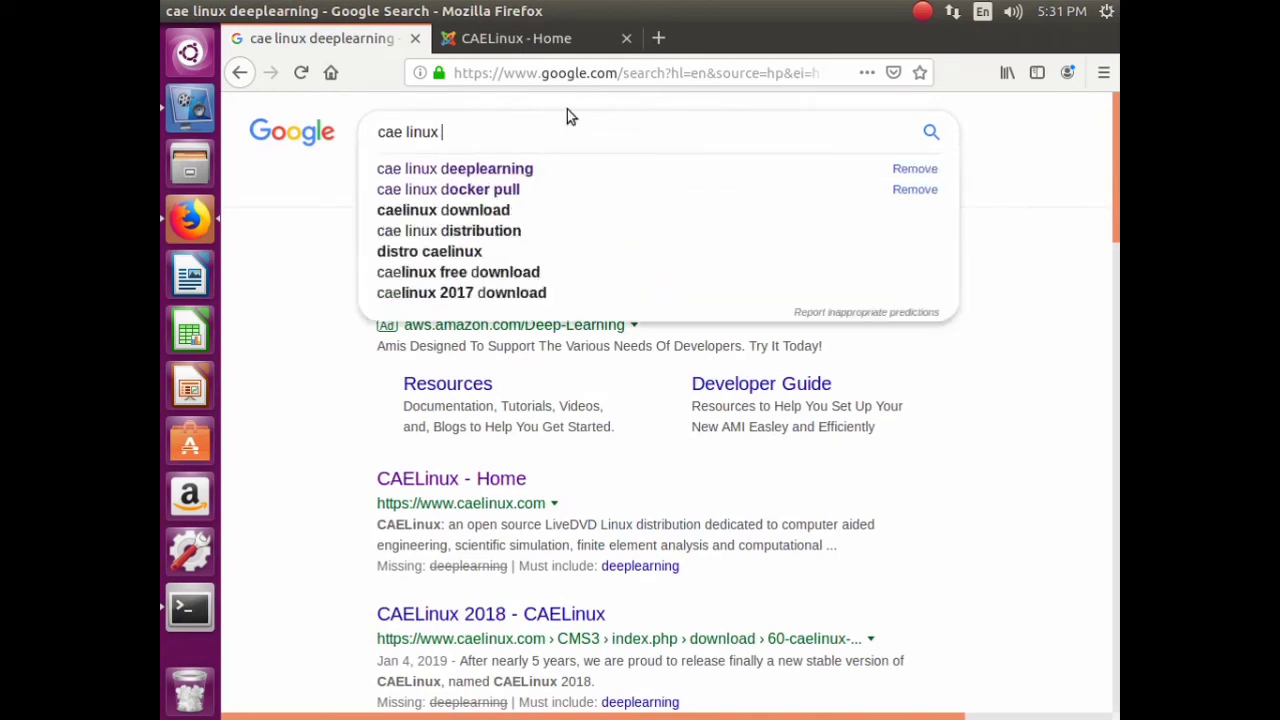
pyautogui.write('doc')
pyautogui.write('ke')
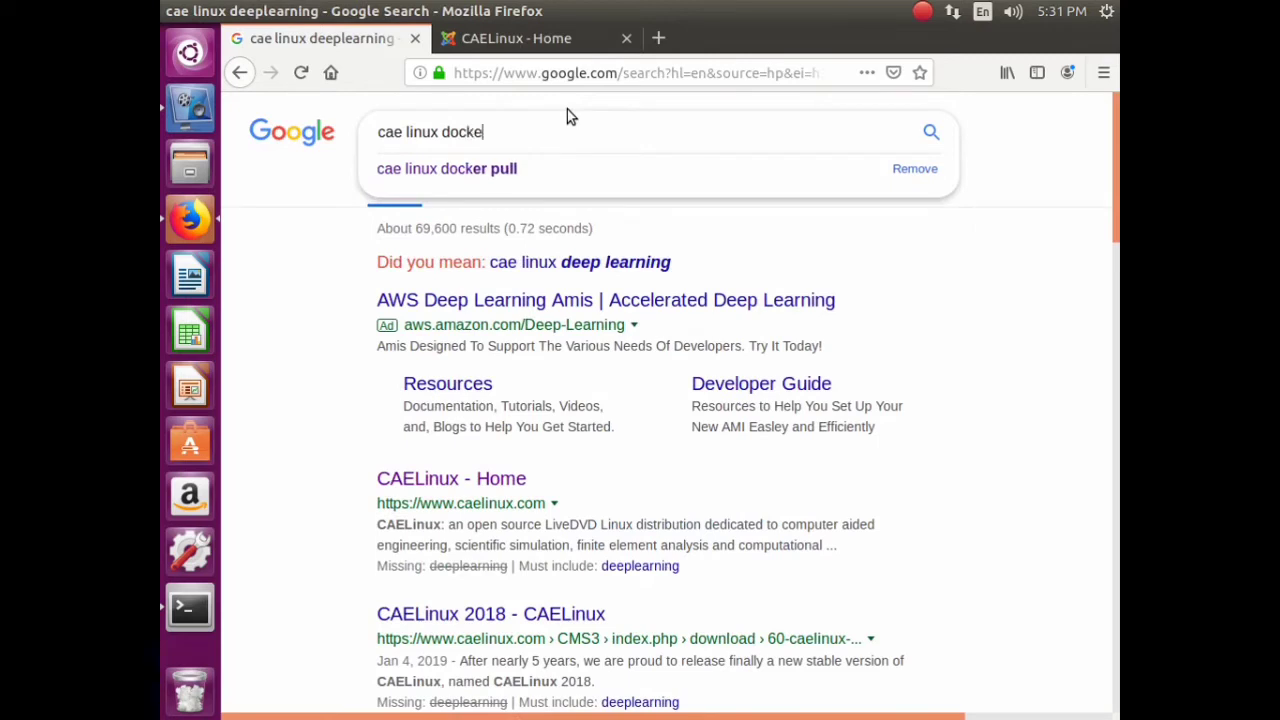
pyautogui.write('r pull')
pyautogui.press('Return')
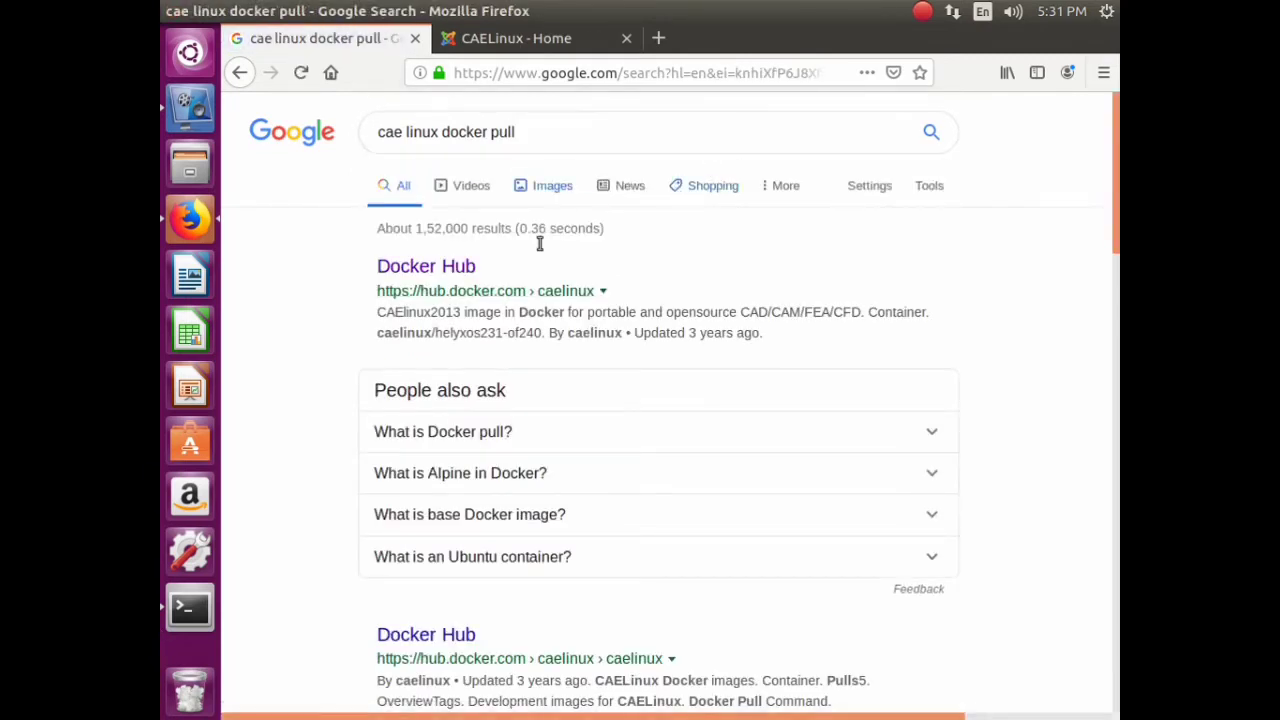
pyautogui.click(440, 267)
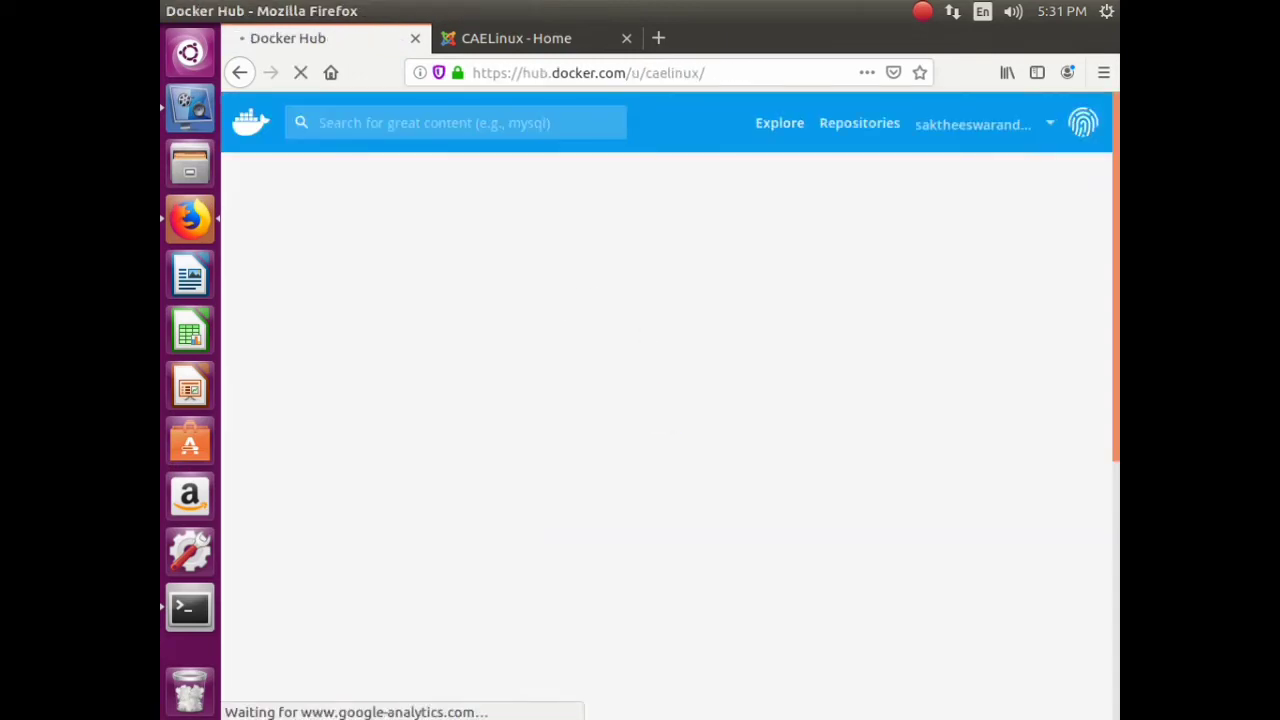
# - View the caelinux/caelinux2013 repository, then go back to the caelinux profile
pyautogui.scroll(-10, 894, 297)
pyautogui.scroll(8, 600, 320)
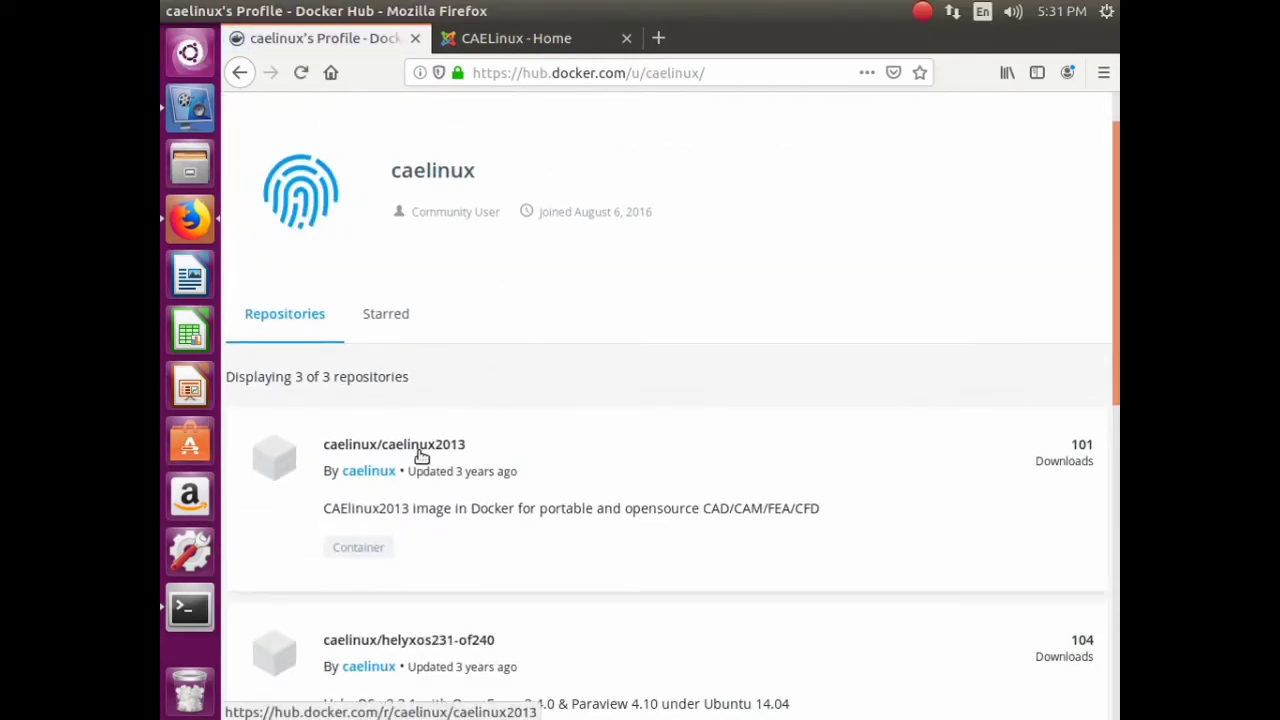
pyautogui.click(426, 450)
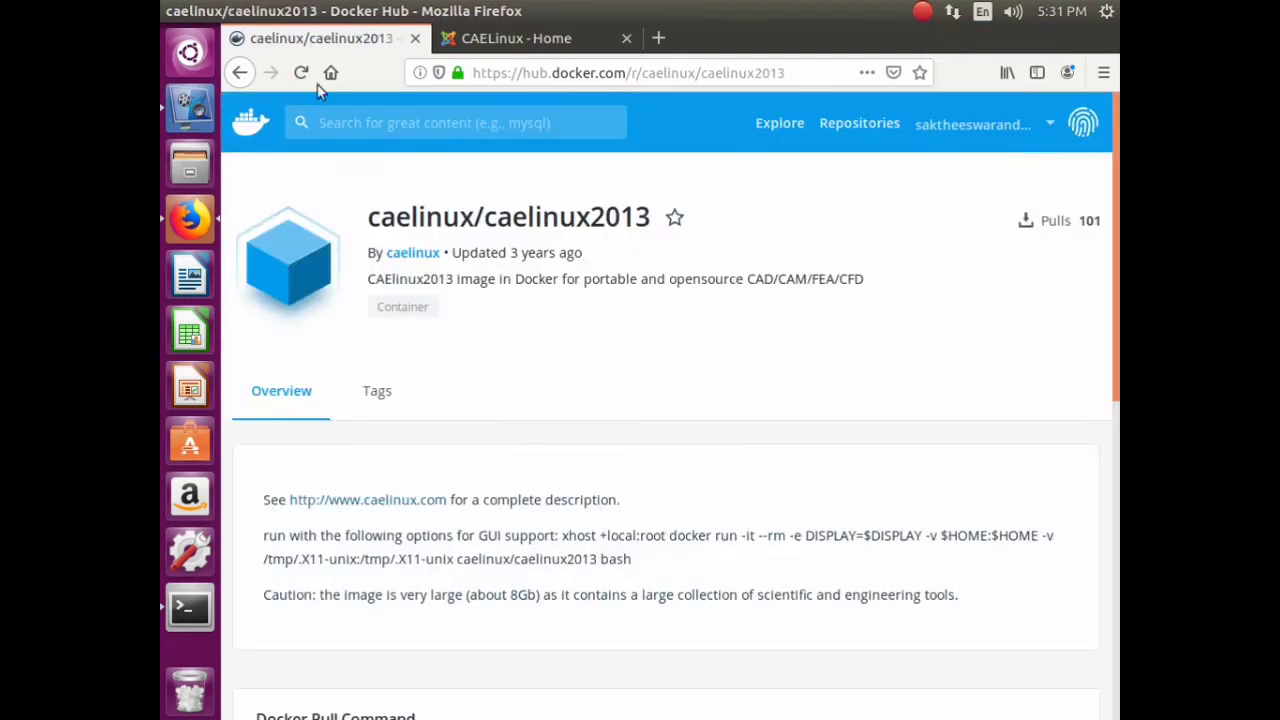
pyautogui.click(240, 72)
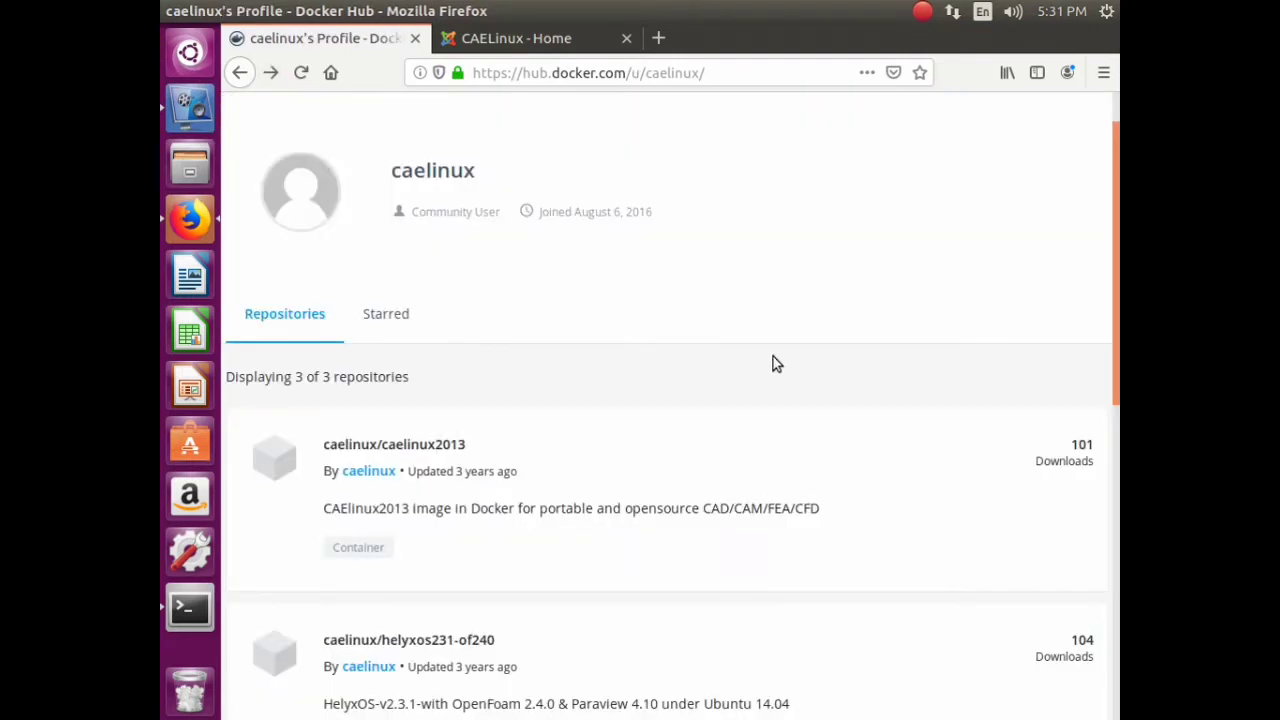
# - Open the caelinux/helyxos231-of240 repository in a new tab
pyautogui.scroll(-3, 772, 363)
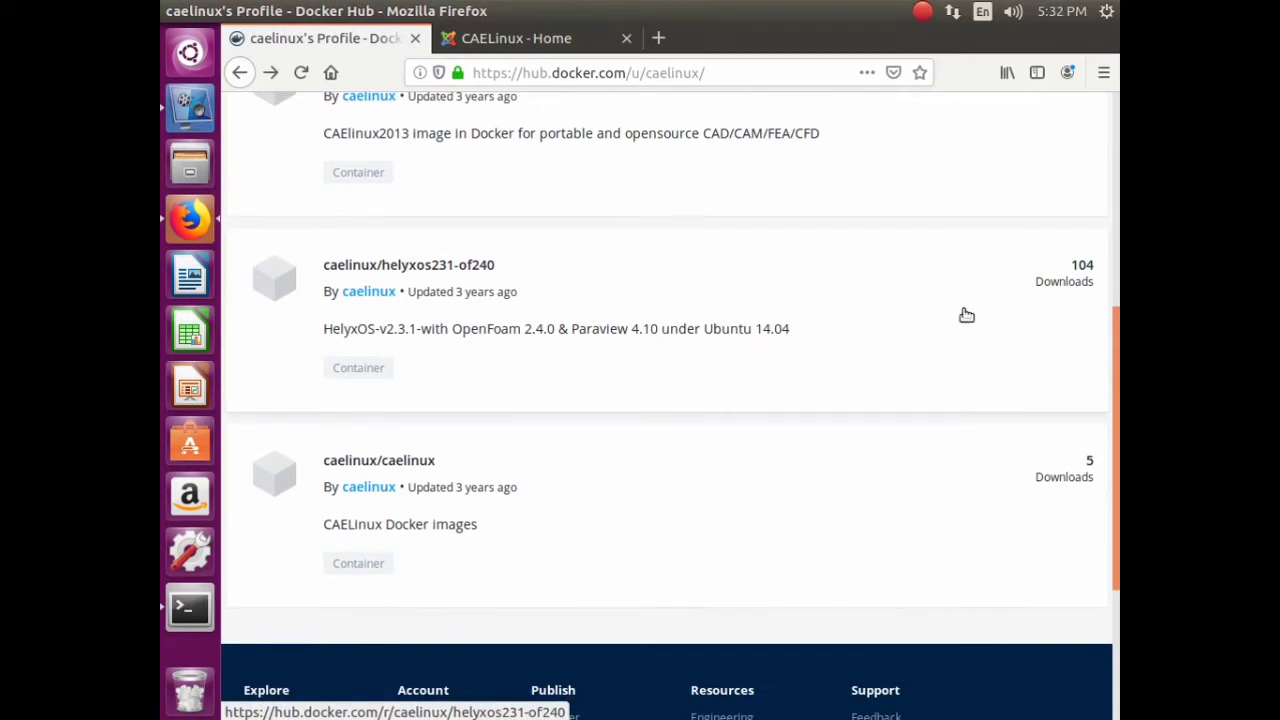
pyautogui.rightClick(435, 268)
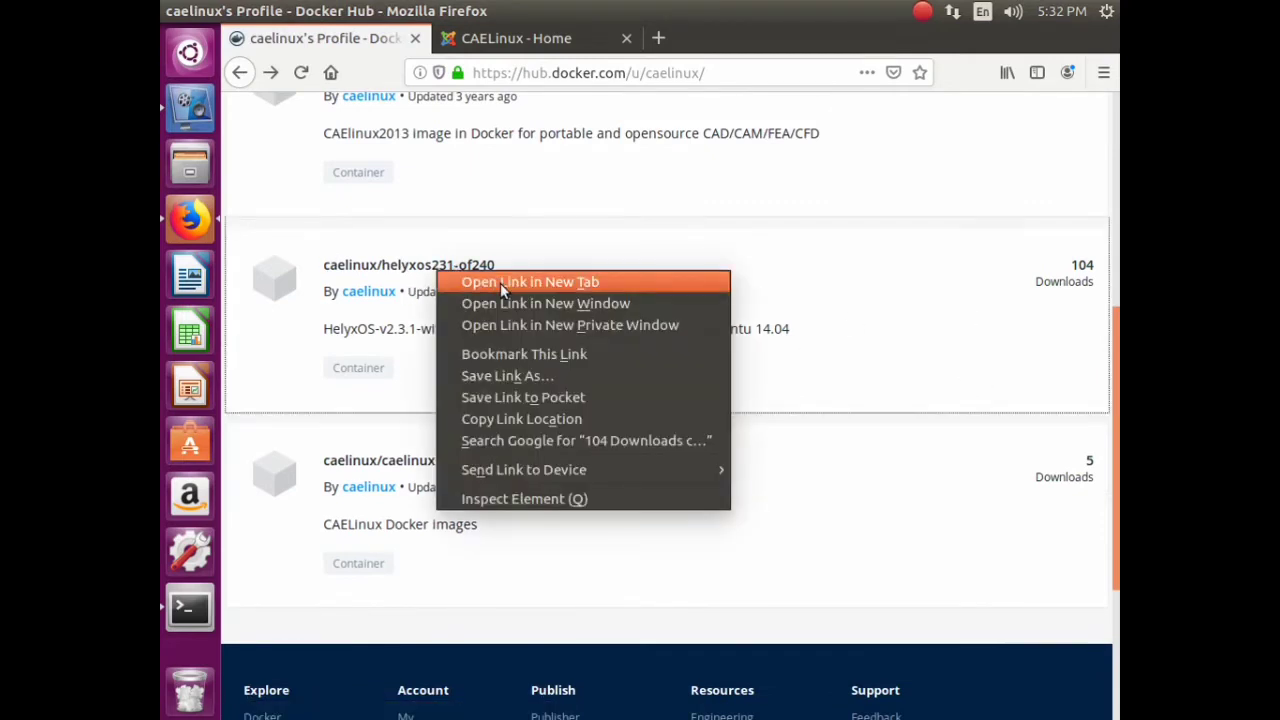
pyautogui.click(500, 283)
pyautogui.hotkey('alt', 'Tab')
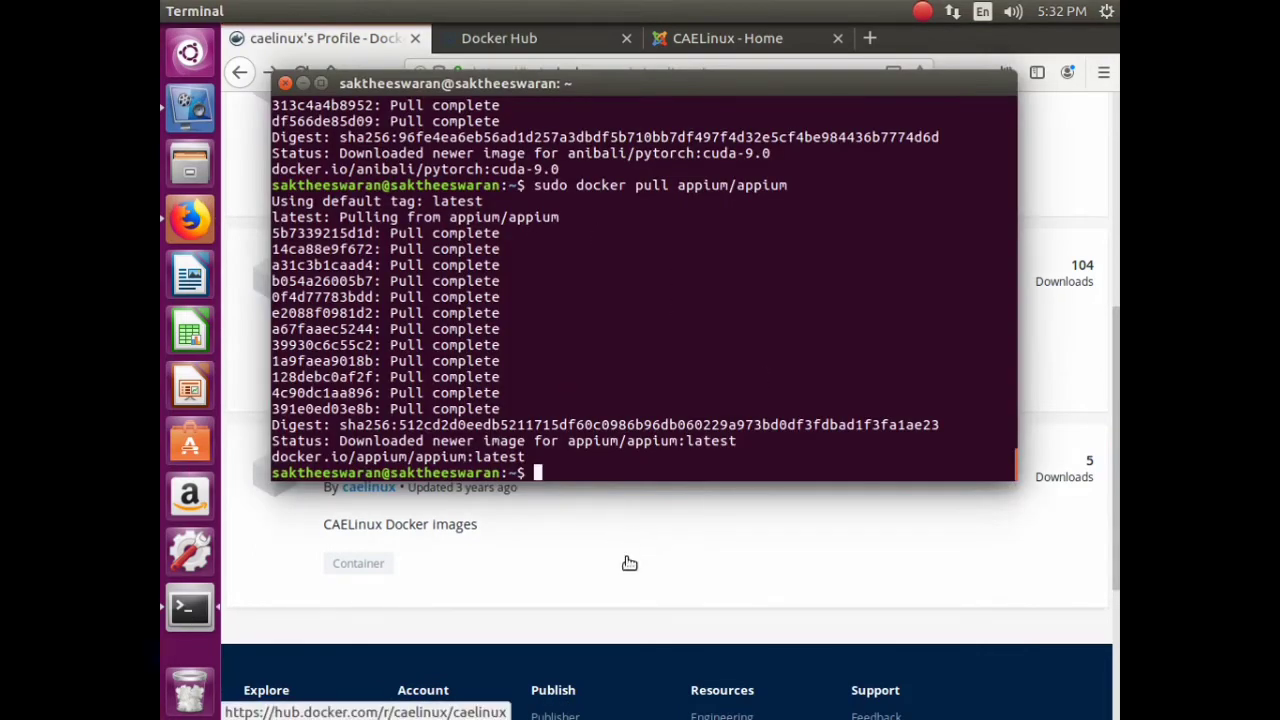
pyautogui.click(652, 625)
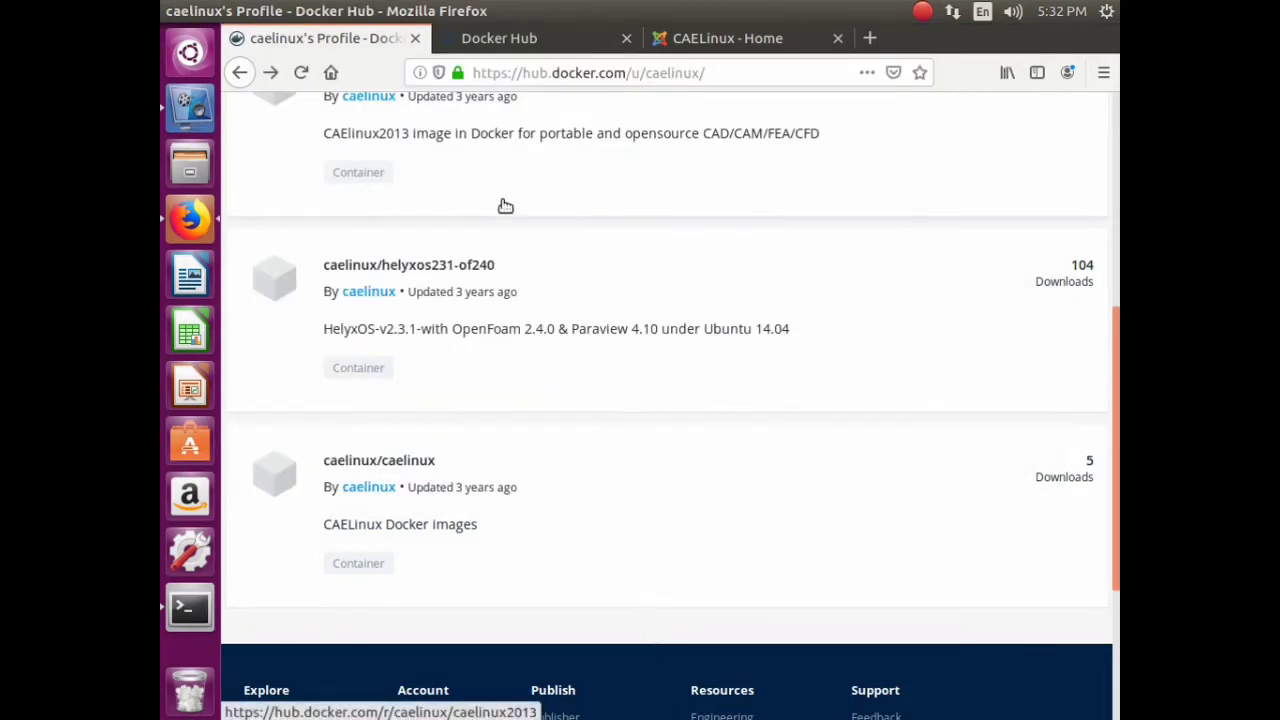
# - Go back and search Google for 'izone docker container'
pyautogui.click(240, 74)
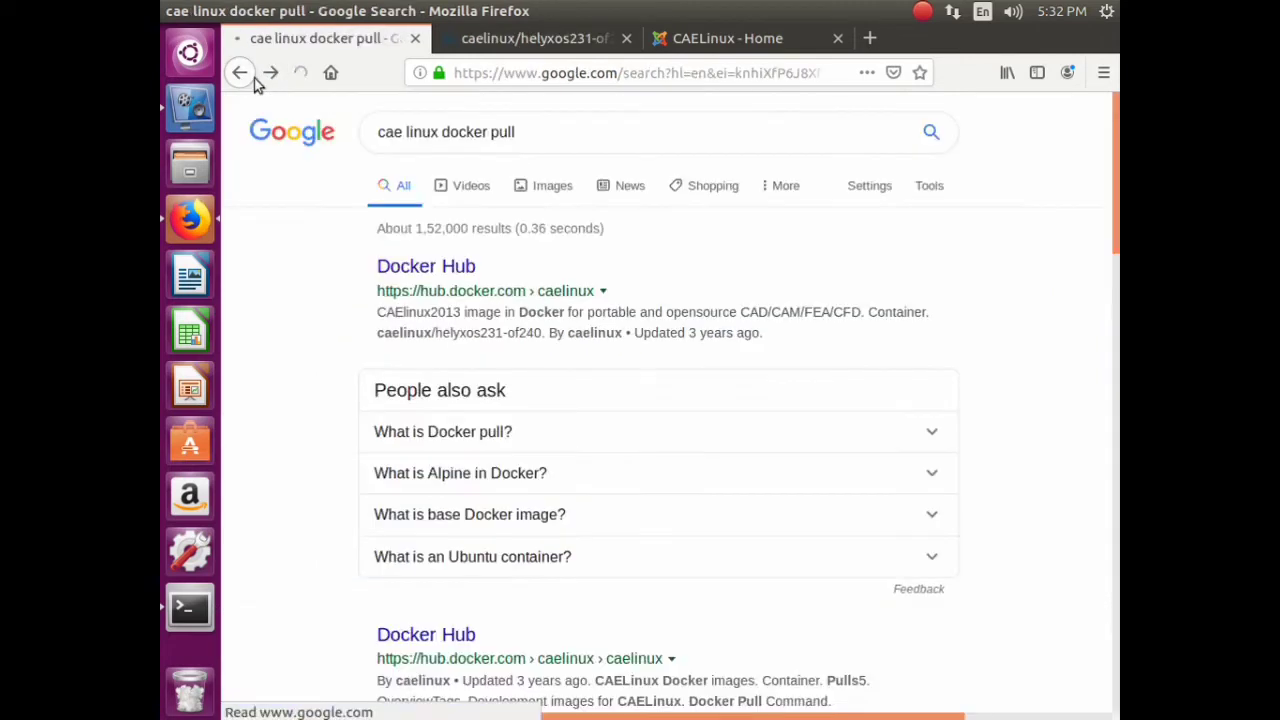
pyautogui.moveTo(540, 134); pyautogui.dragTo(223, 85)
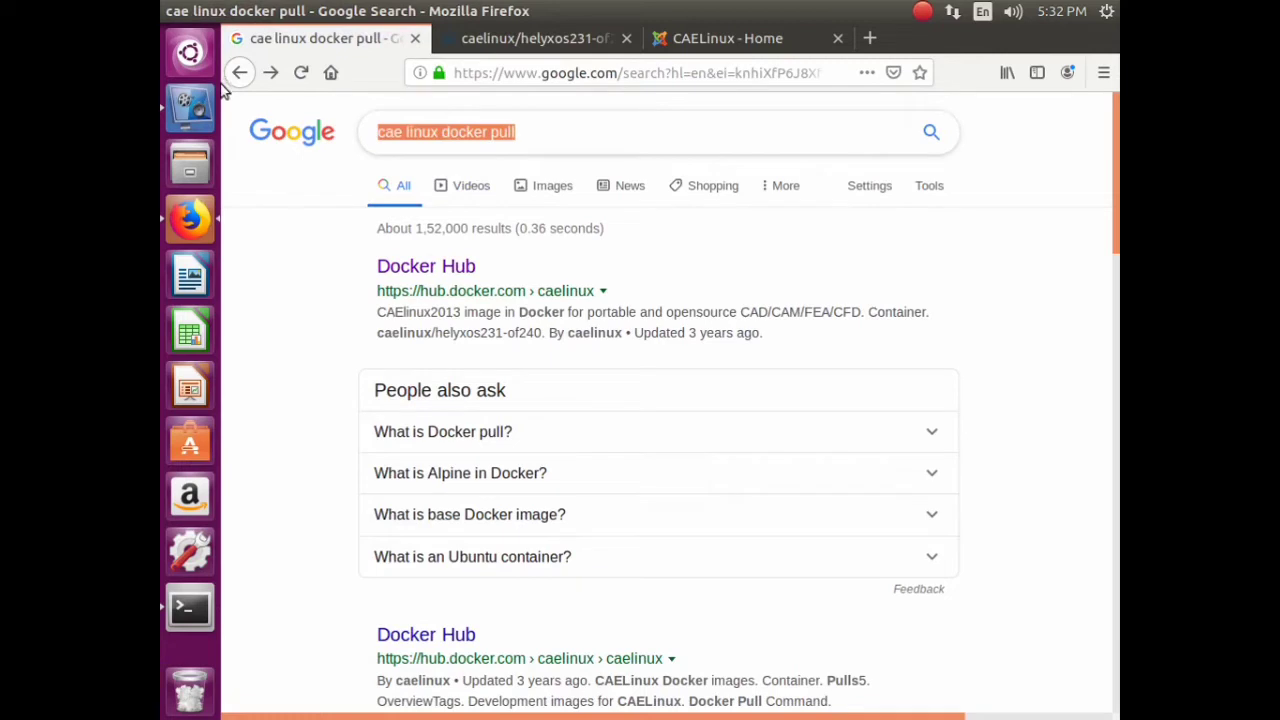
pyautogui.write('izon')
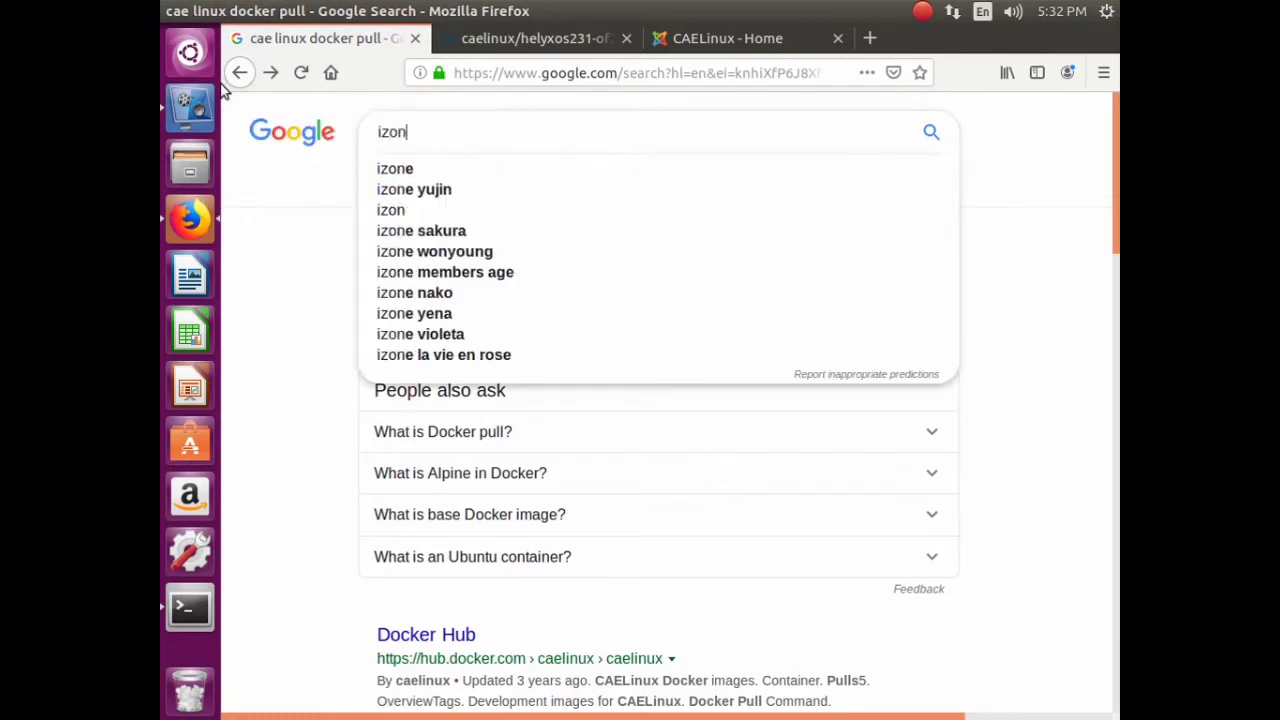
pyautogui.write('e dock')
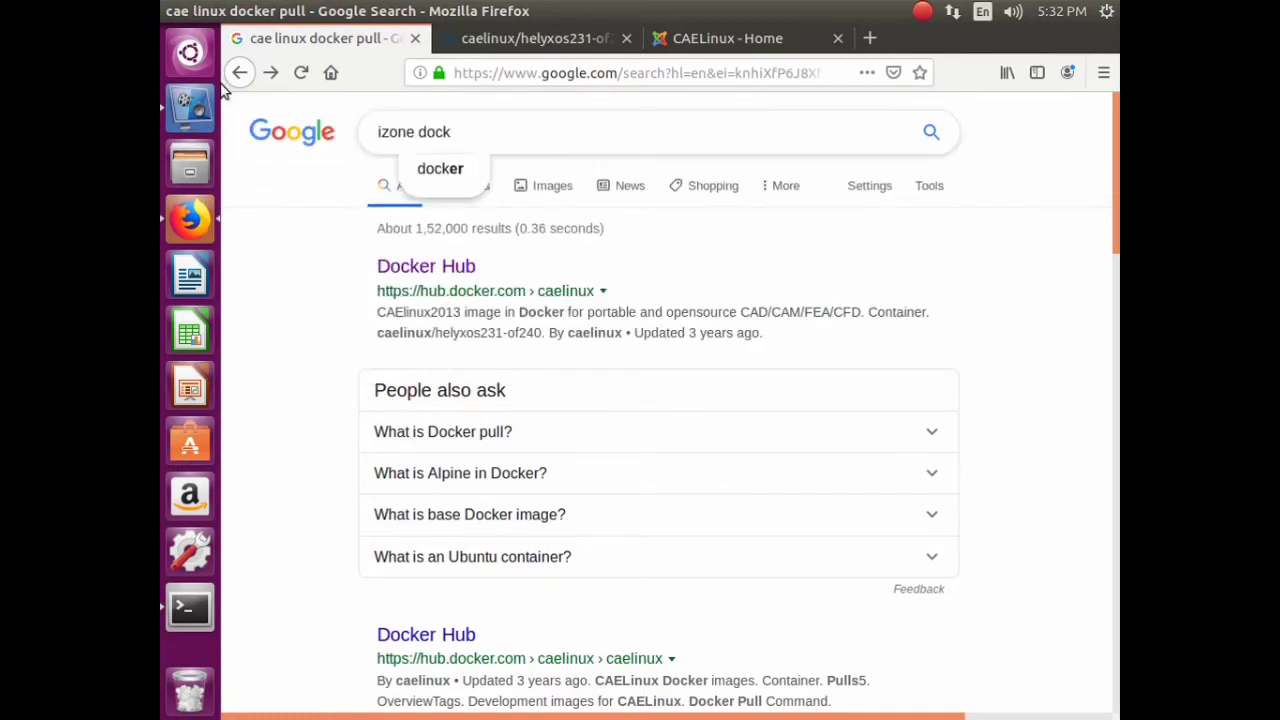
pyautogui.write('er c')
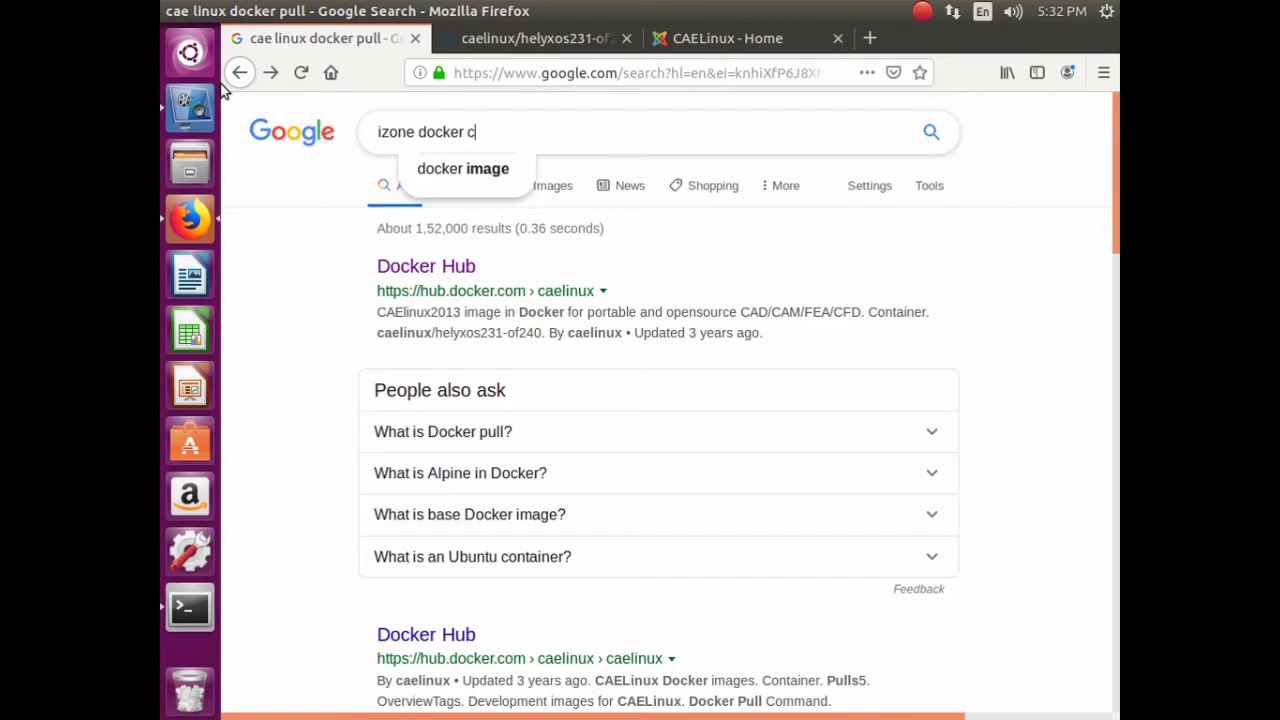
pyautogui.write('ontainer')
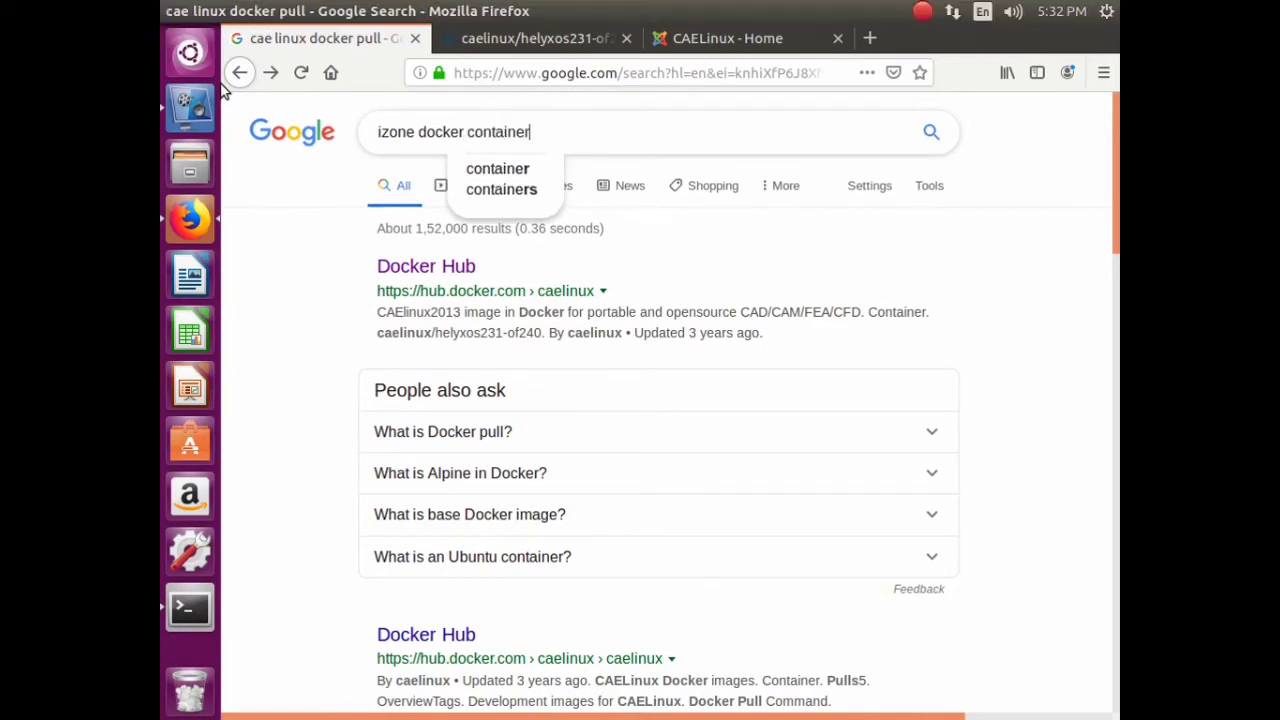
pyautogui.press('Return')
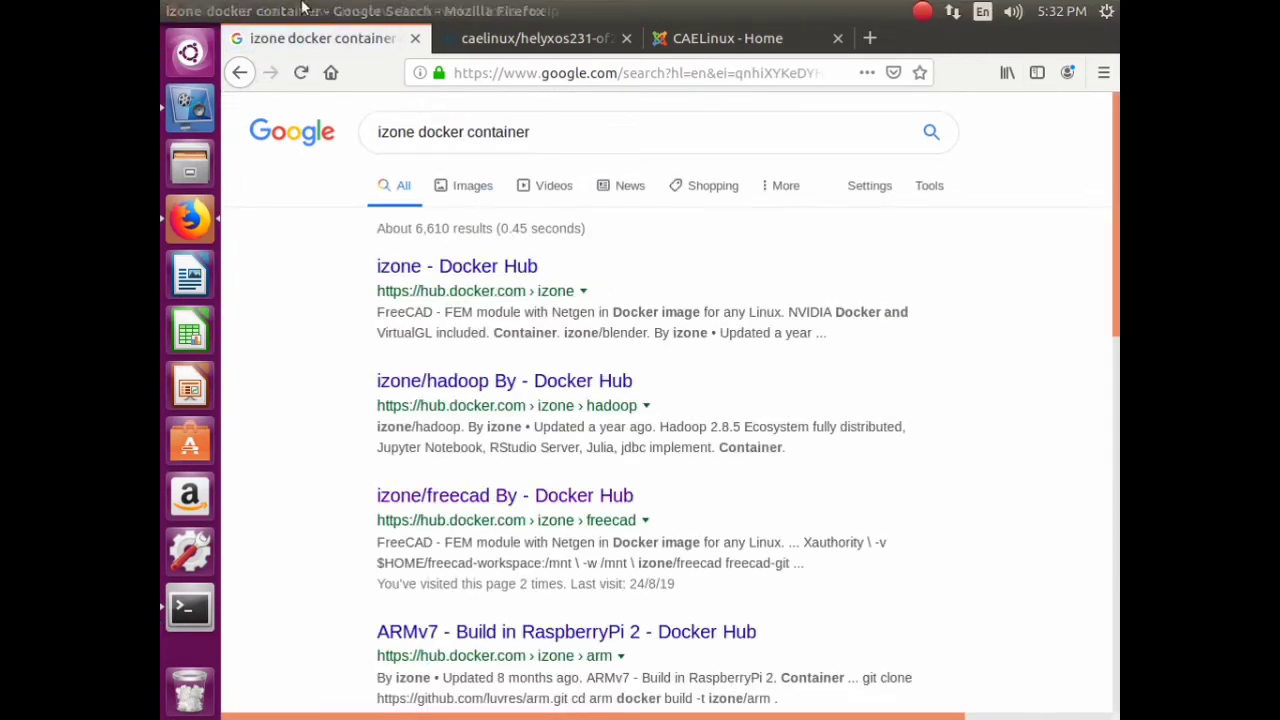
# - Open the izone/freecad Docker Hub result in a new tab
pyautogui.rightClick(508, 495)
pyautogui.click(621, 263)
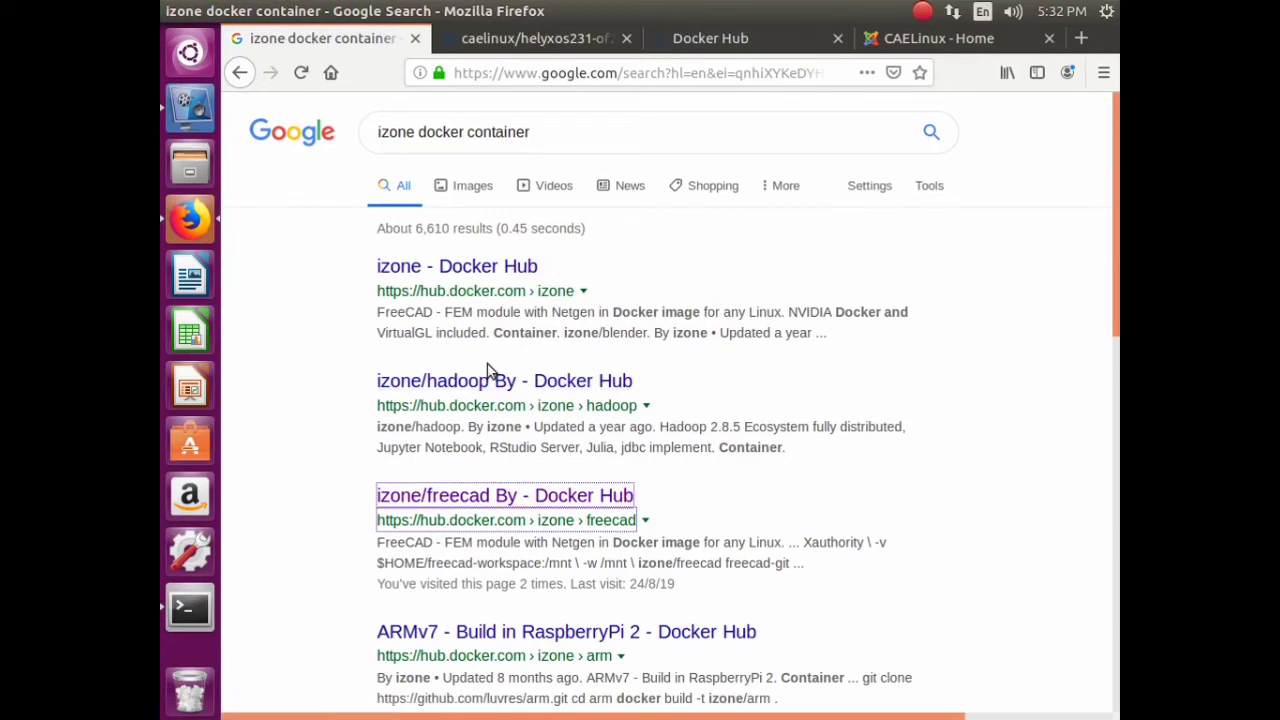
pyautogui.scroll(-5, 520, 350)
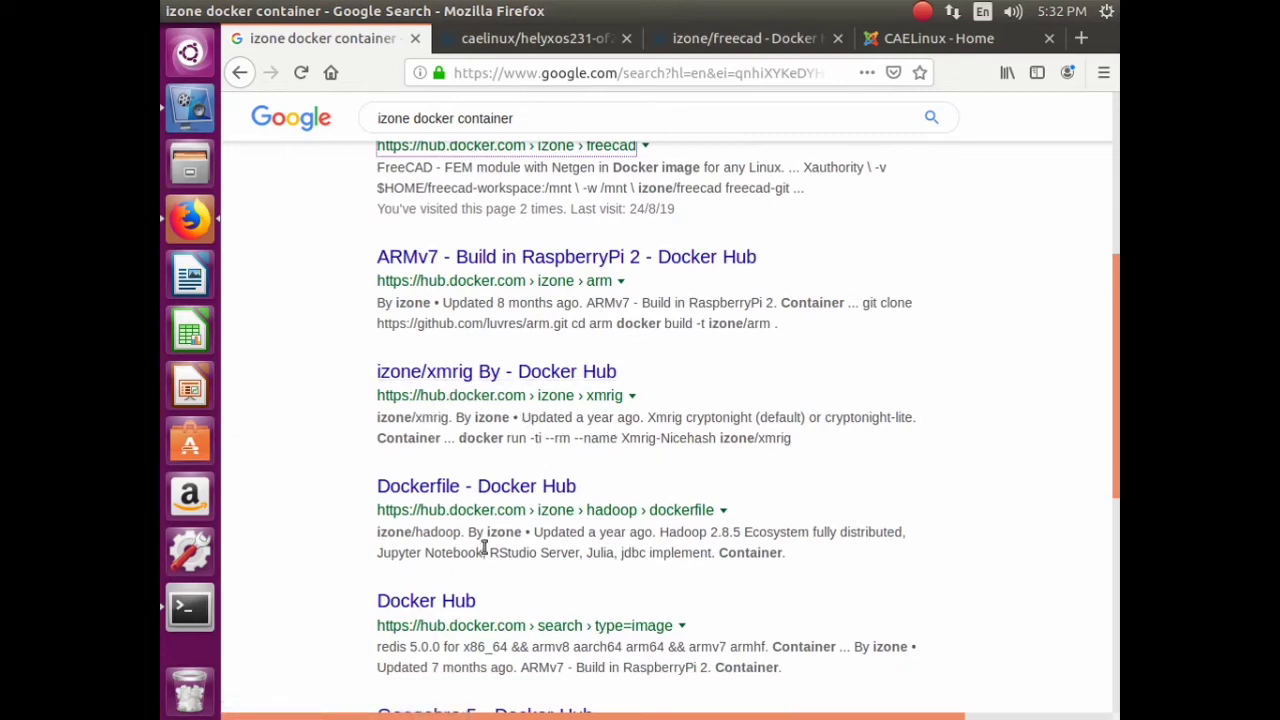
pyautogui.scroll(-5, 549, 549)
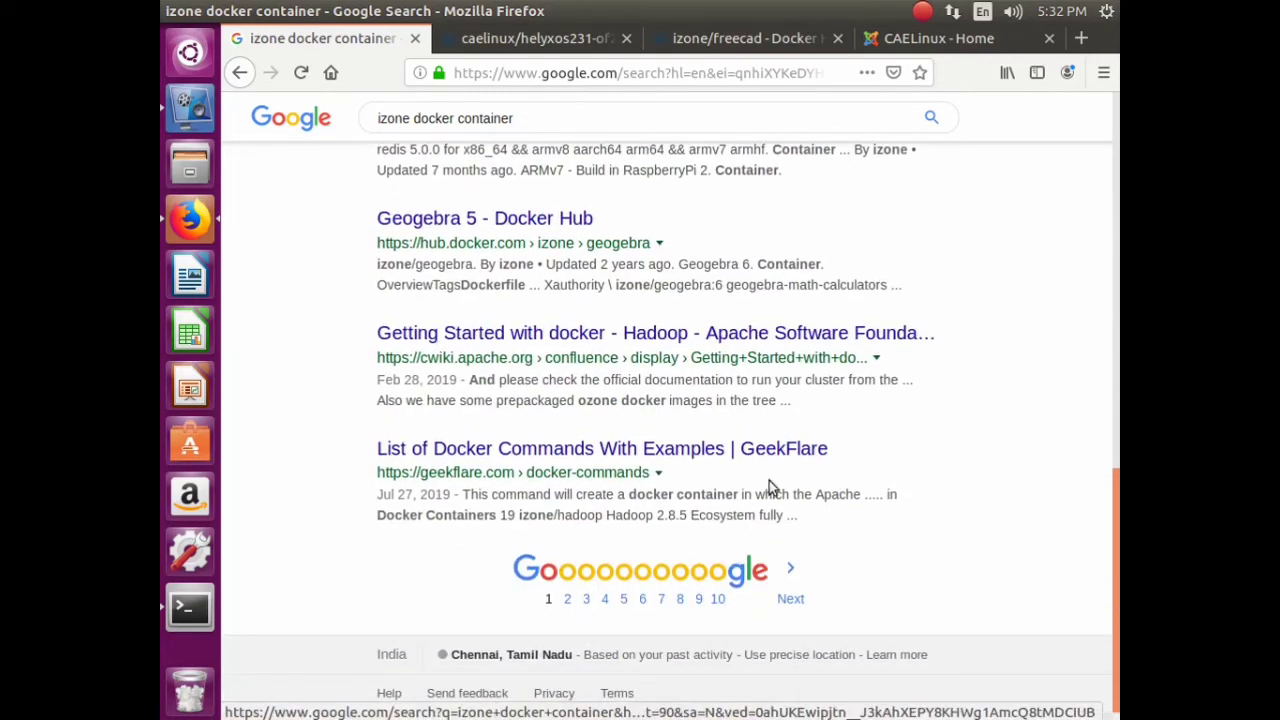
pyautogui.moveTo(1117, 574); pyautogui.dragTo(1117, 135)
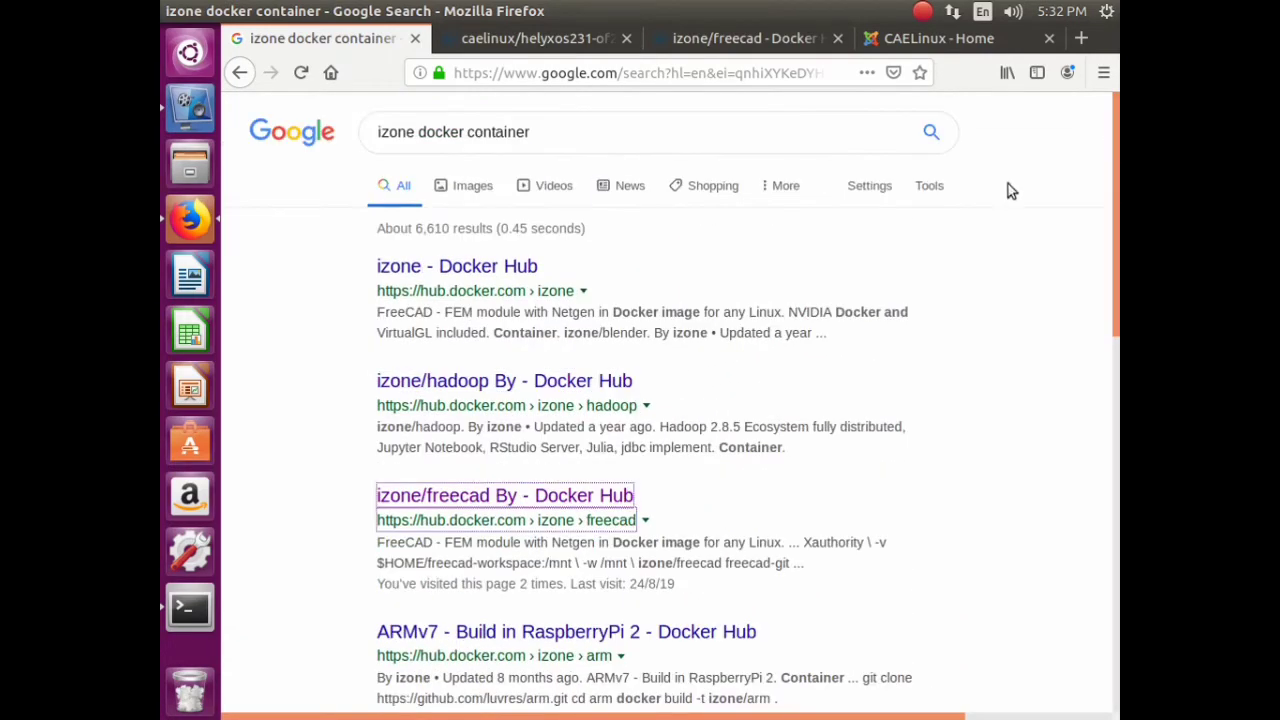
# - Copy the caelinux/helyxos231-of240 docker pull command from its repository page
pyautogui.click(500, 39)
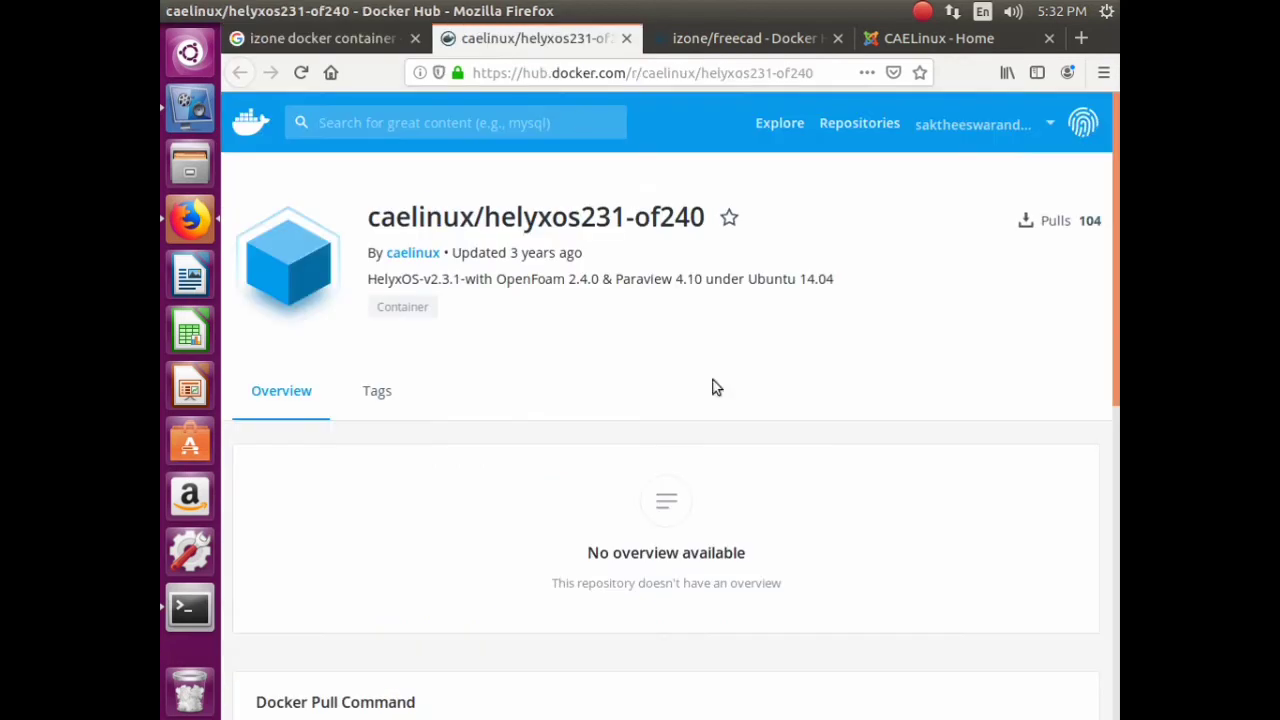
pyautogui.scroll(-5, 970, 385)
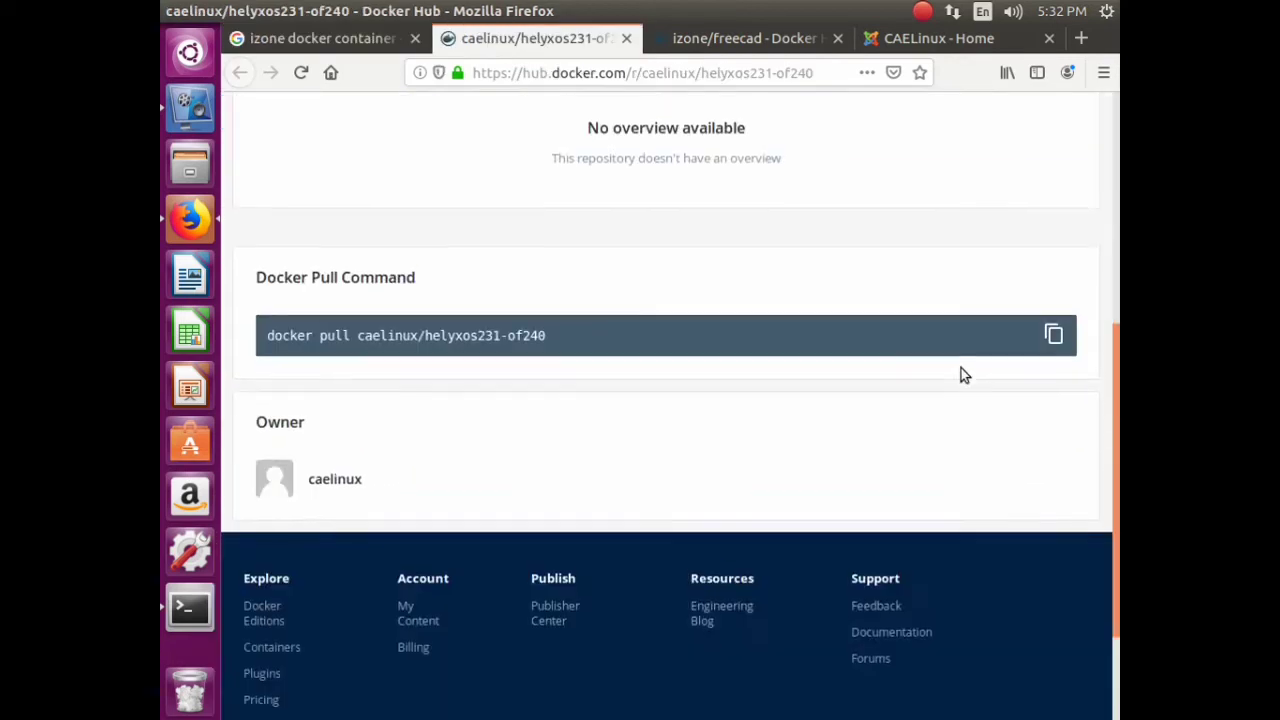
pyautogui.tripleClick(517, 332)
pyautogui.rightClick(515, 330)
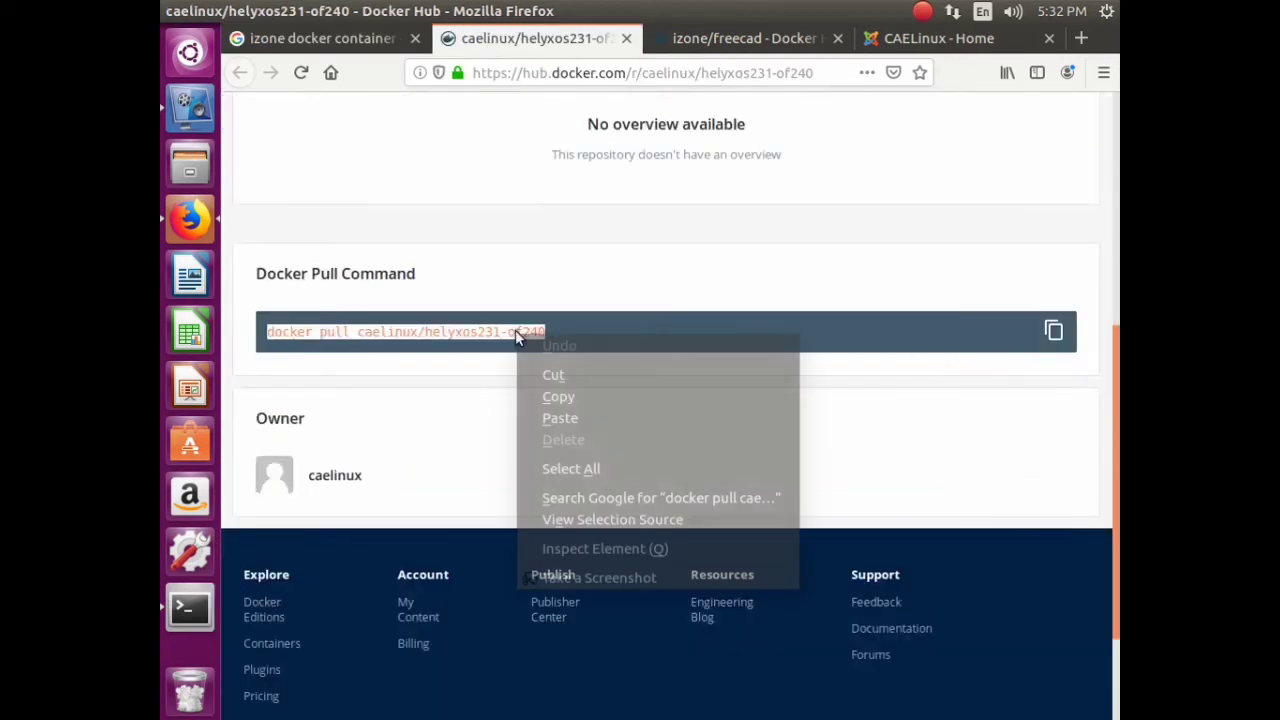
pyautogui.click(581, 397)
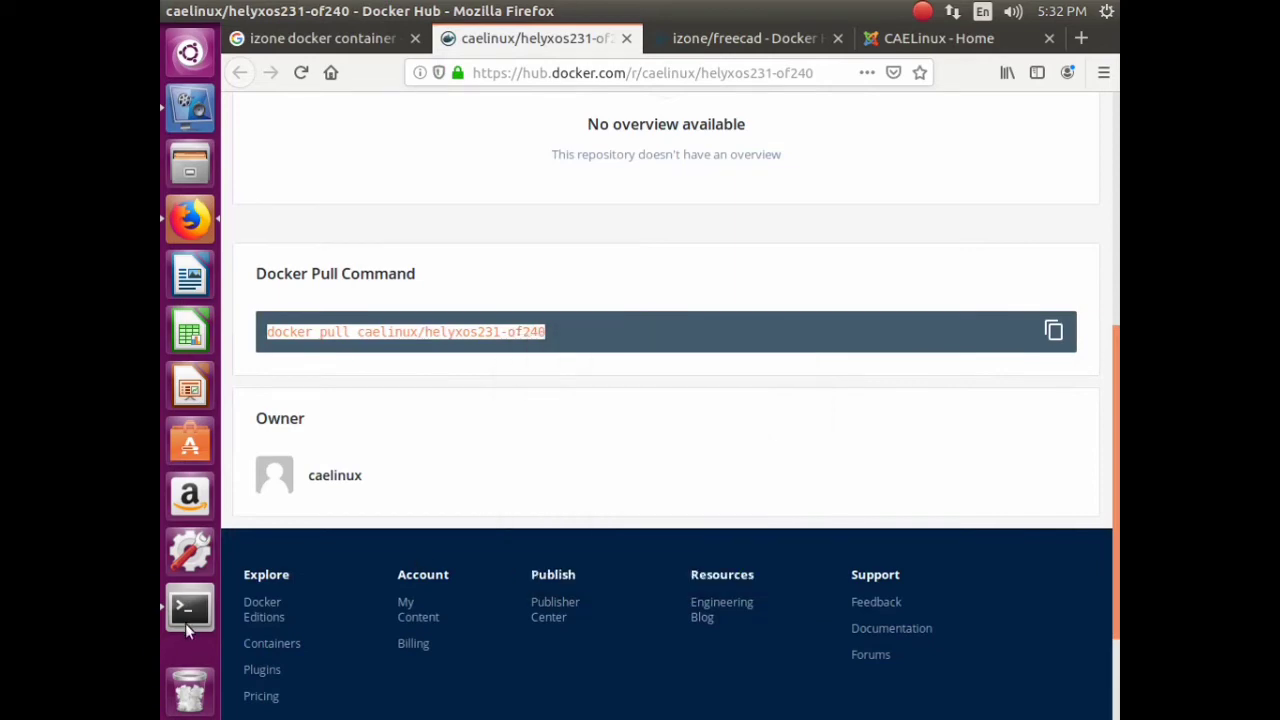
# - Run 'sudo docker pull caelinux/helyxos231-of240' in the terminal
pyautogui.click(185, 620)
pyautogui.write('s')
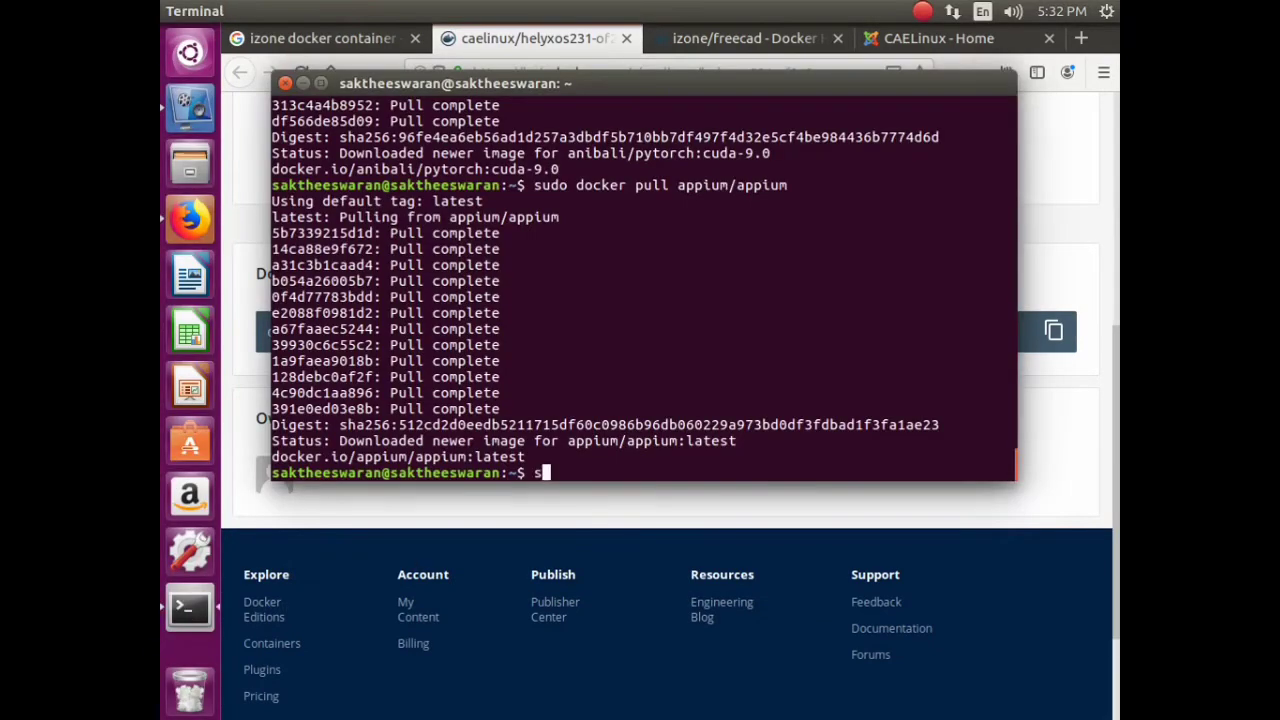
pyautogui.write('udo')
pyautogui.rightClick(658, 473)
pyautogui.click(692, 532)
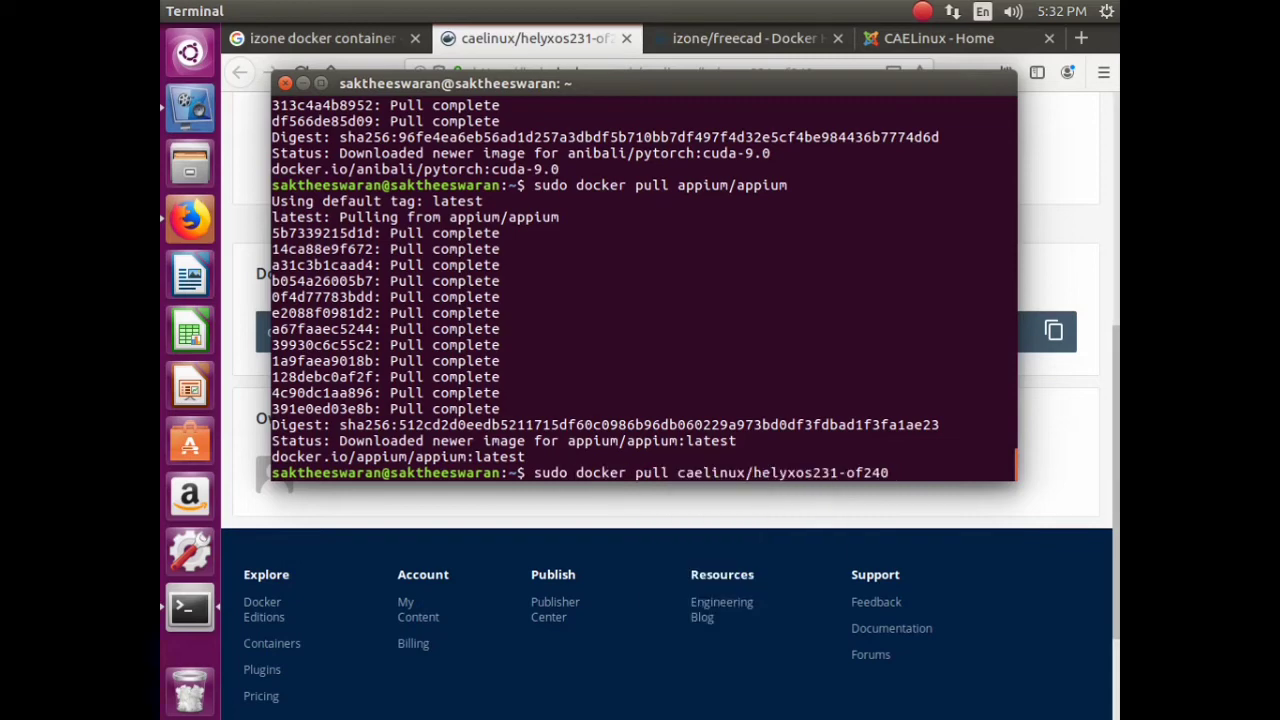
pyautogui.press('Return')
# - Stop the screen recording and close the caelinux and izone/freecad tabs in Firefox
pyautogui.click(190, 104)
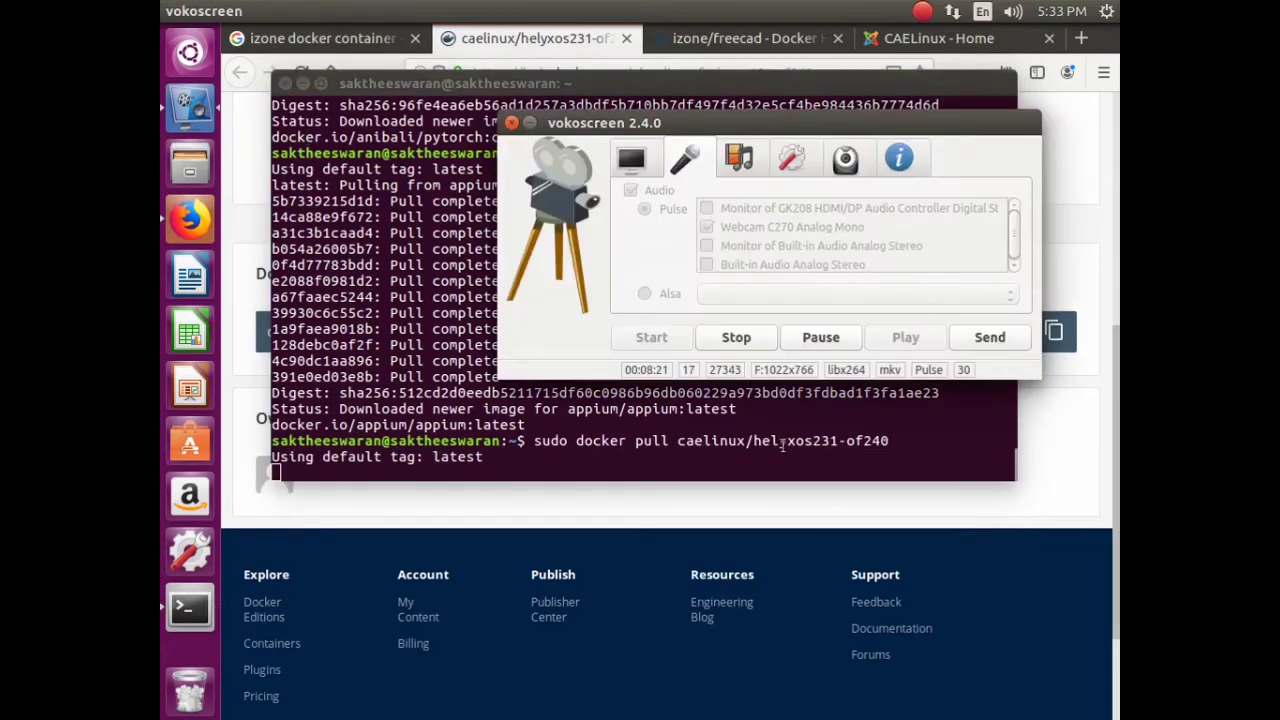
pyautogui.click(733, 338)
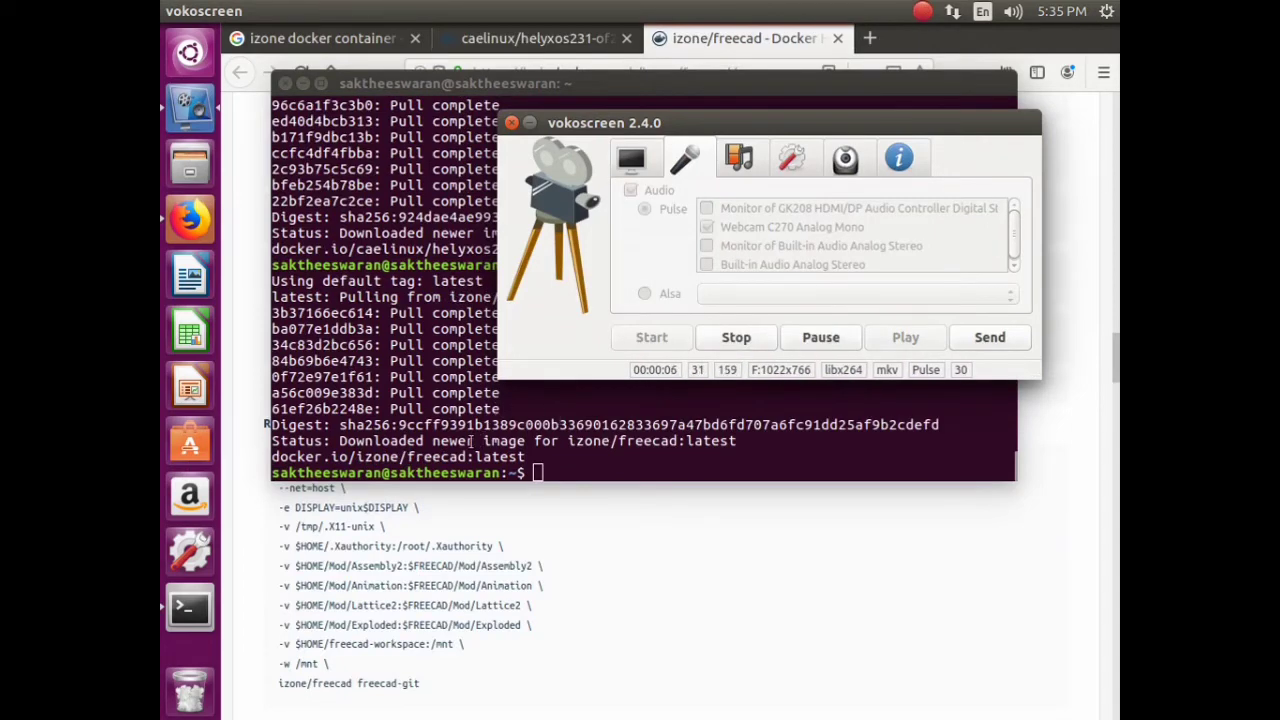
pyautogui.click(403, 380)
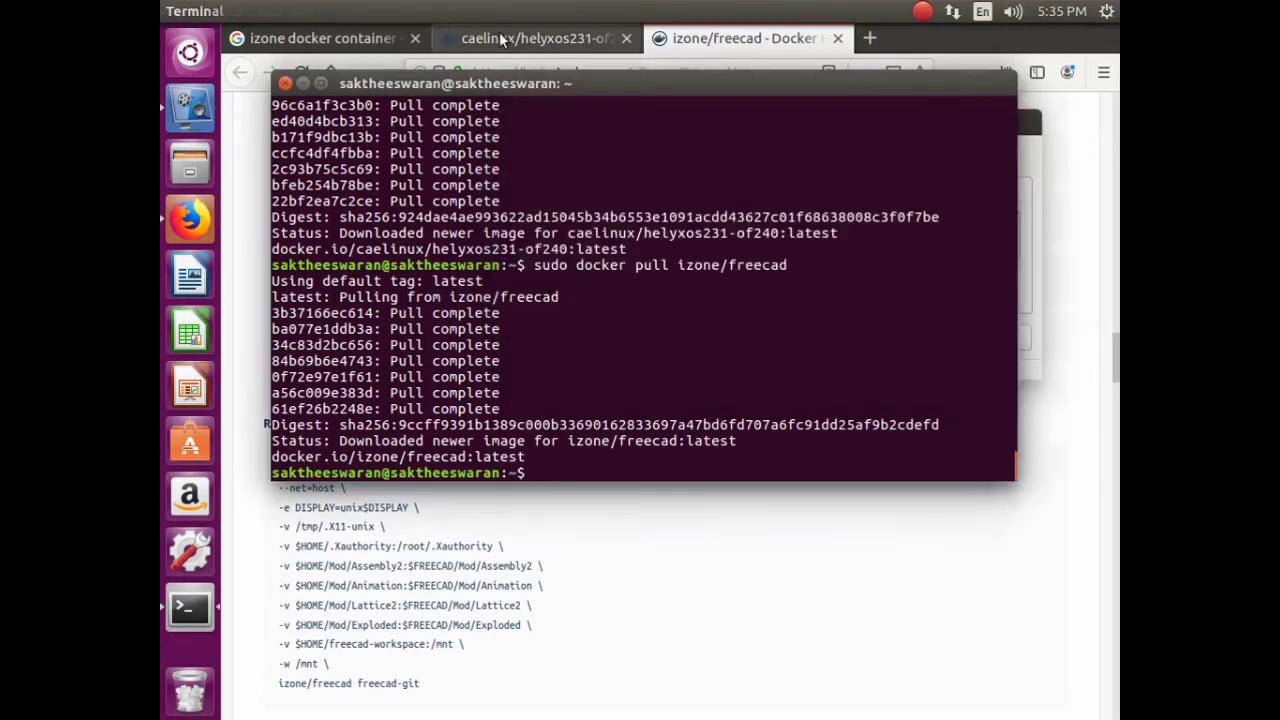
pyautogui.click(560, 40)
pyautogui.click(626, 38)
pyautogui.click(657, 38)
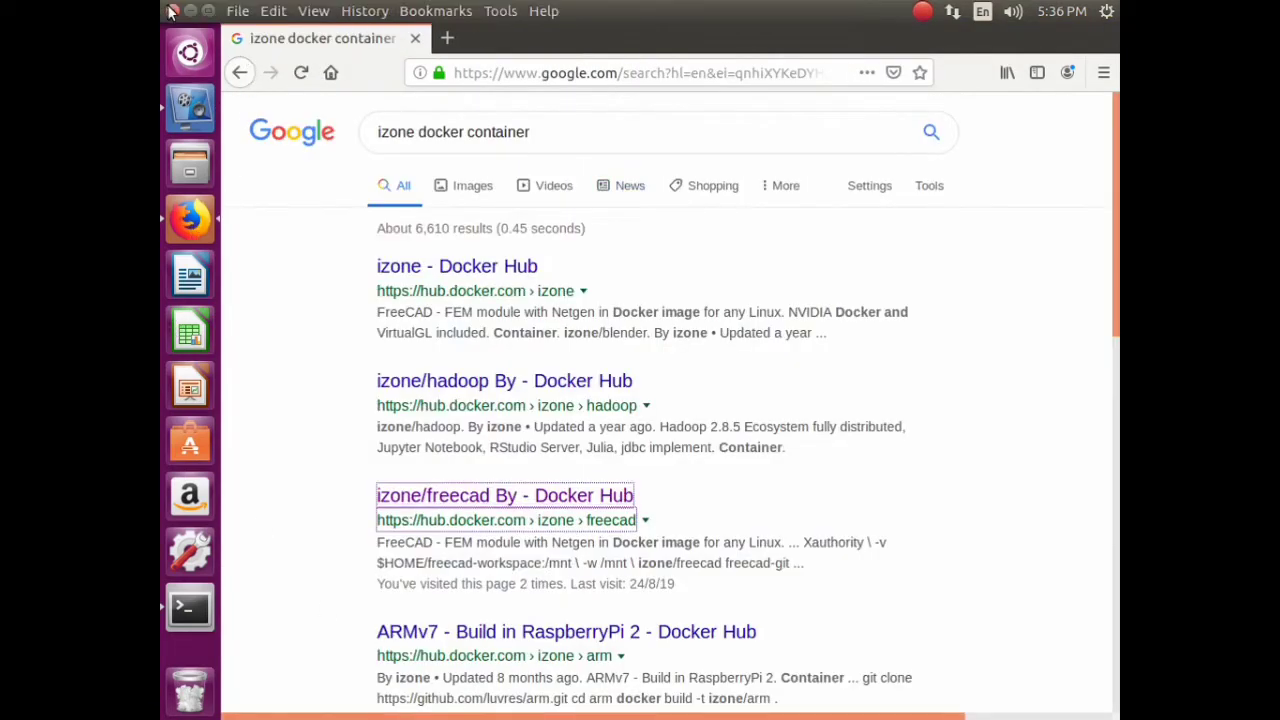
# - Change the query to 'style transfer docker container' and search
pyautogui.moveTo(530, 127); pyautogui.dragTo(332, 120)
pyautogui.click(560, 131)
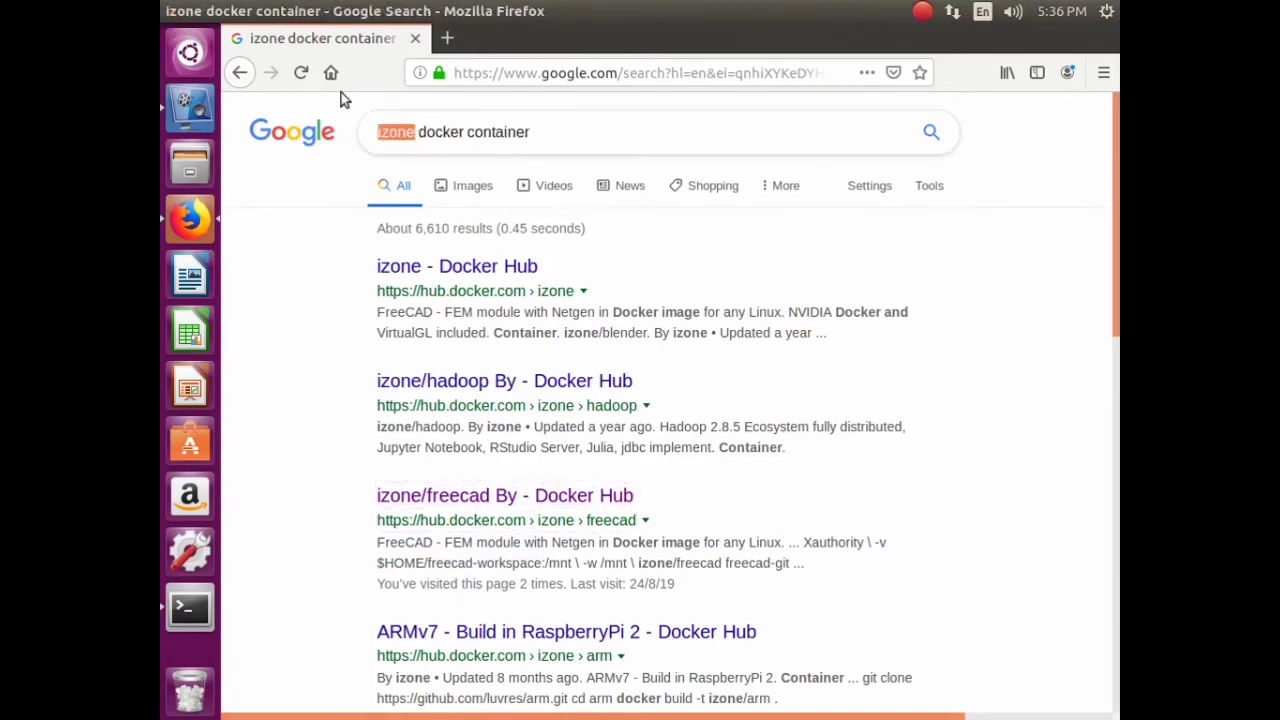
pyautogui.write('style ')
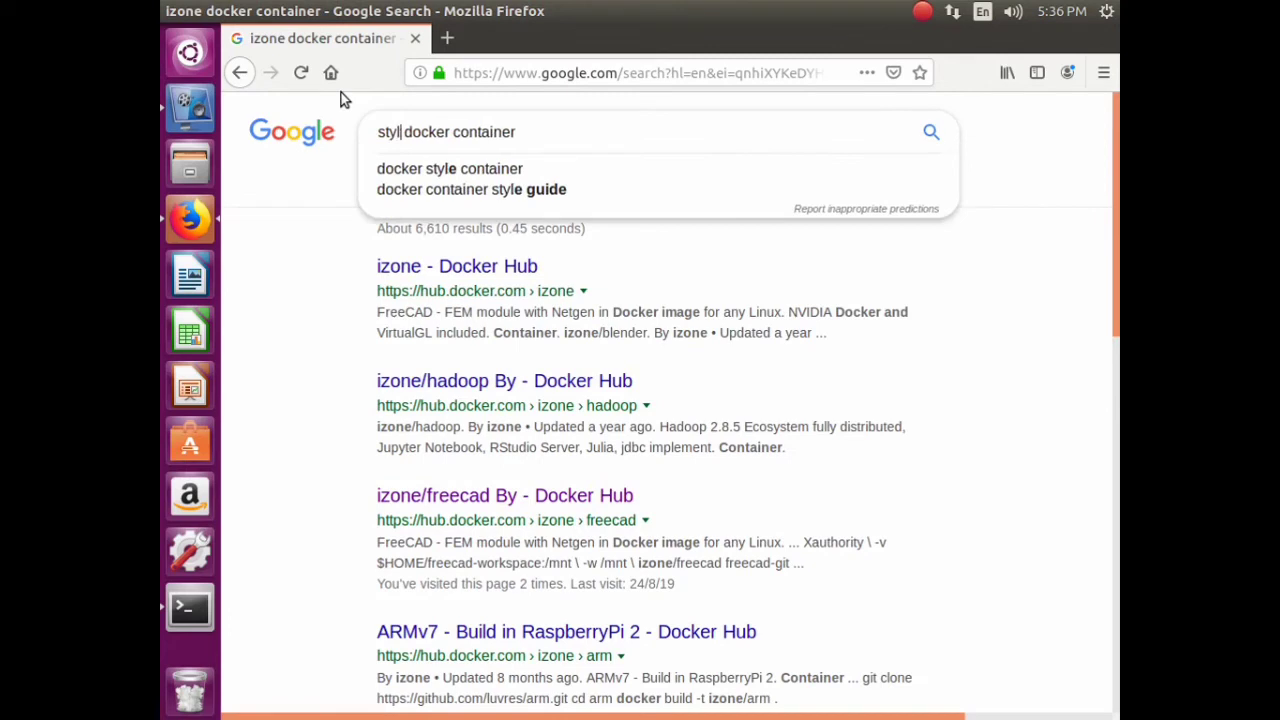
pyautogui.write('transfer')
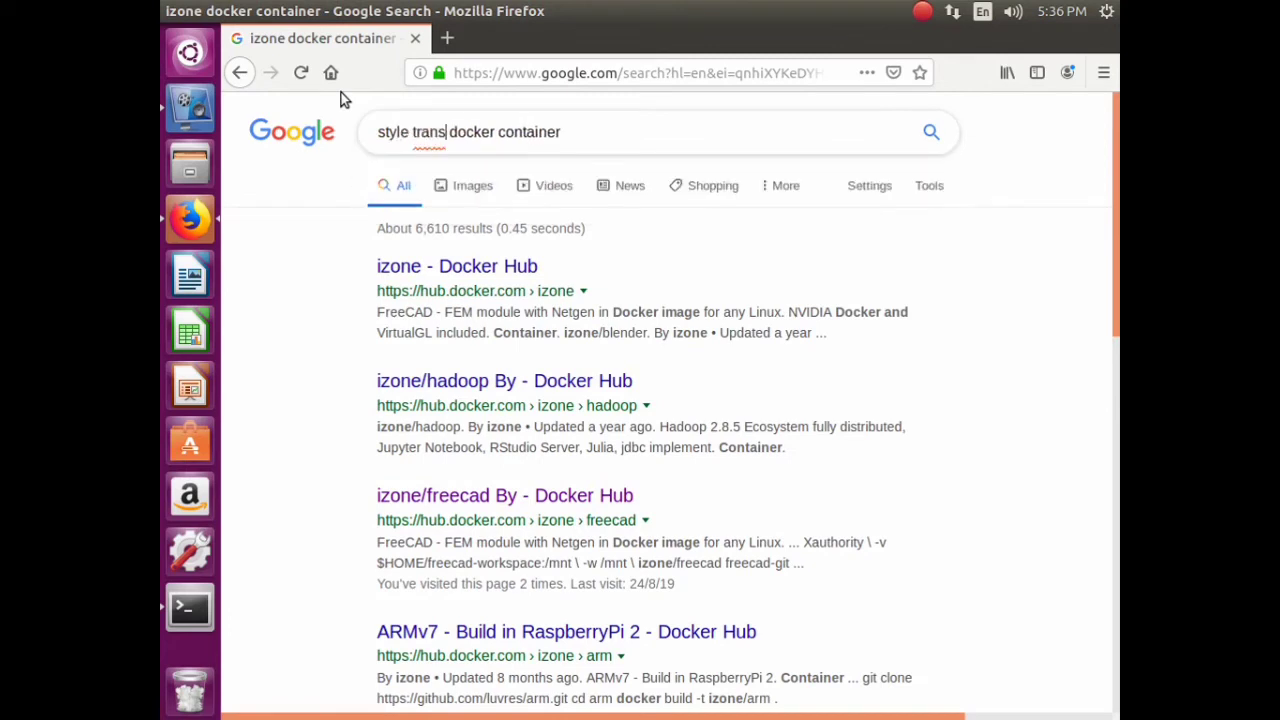
pyautogui.press('Return')
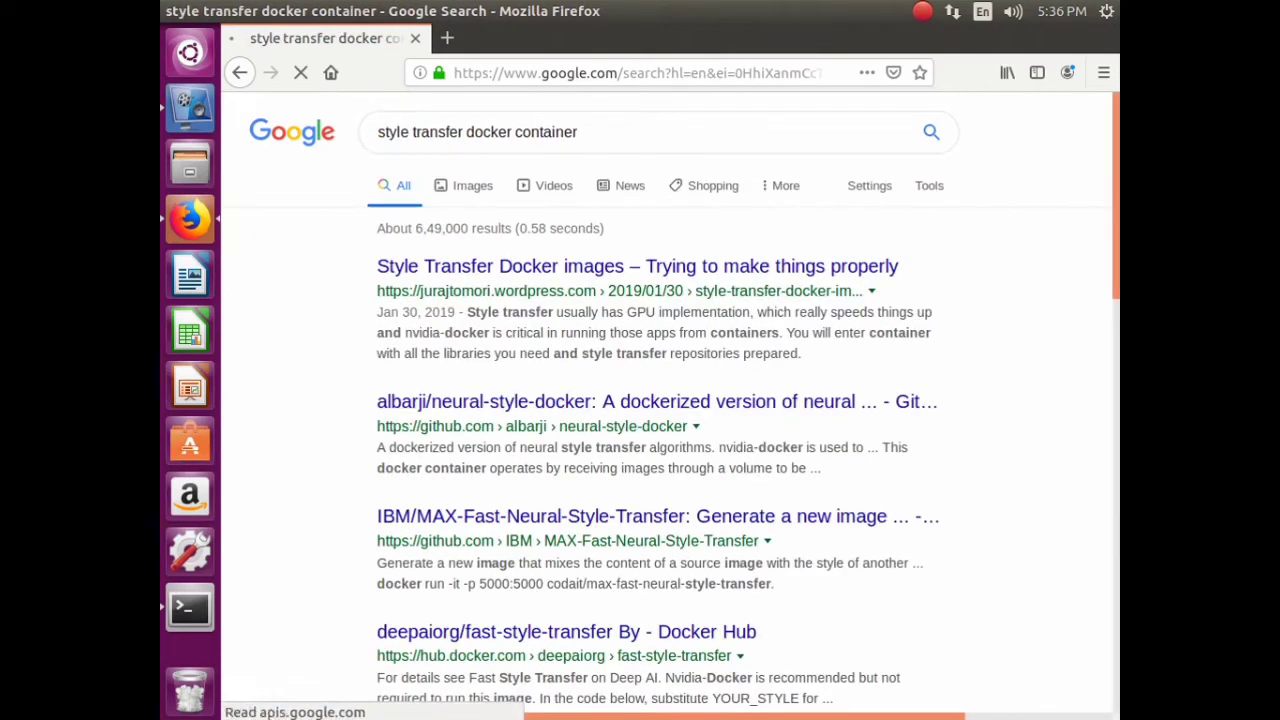
# - Open the Style Transfer blog and albarji GitHub results in new tabs, skim the blog, then close it
pyautogui.rightClick(507, 268)
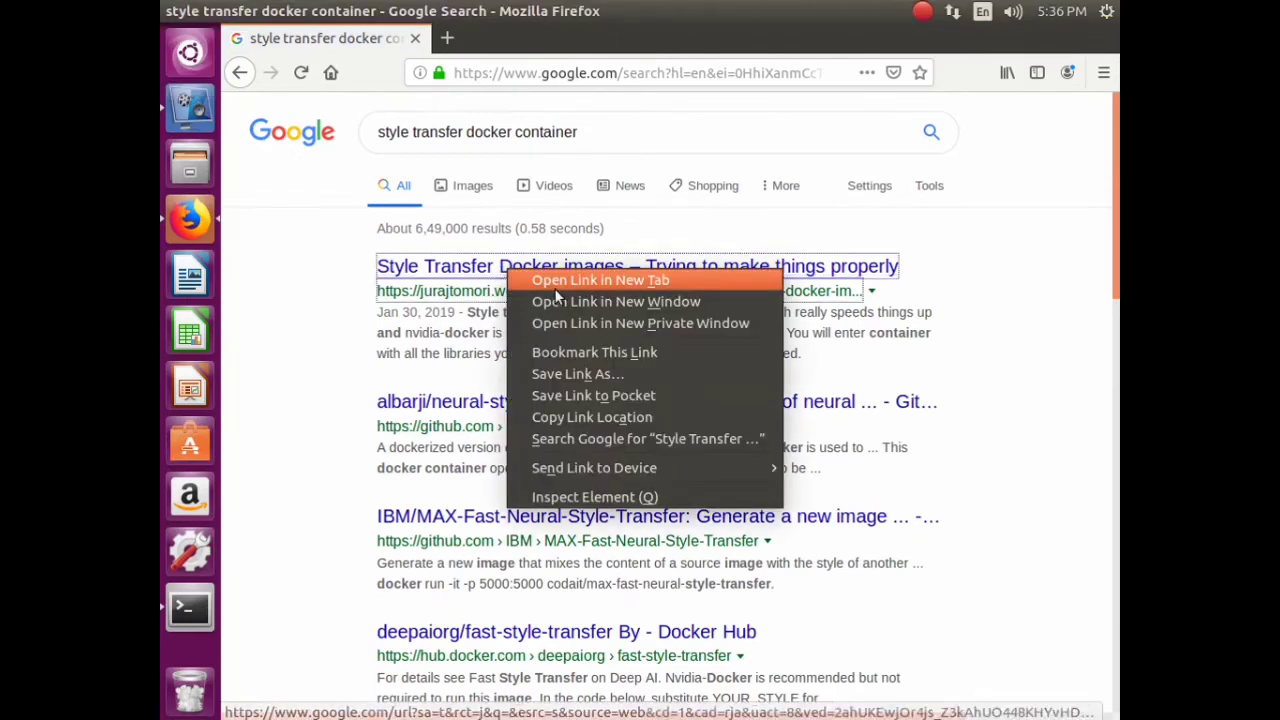
pyautogui.click(562, 281)
pyautogui.rightClick(578, 405)
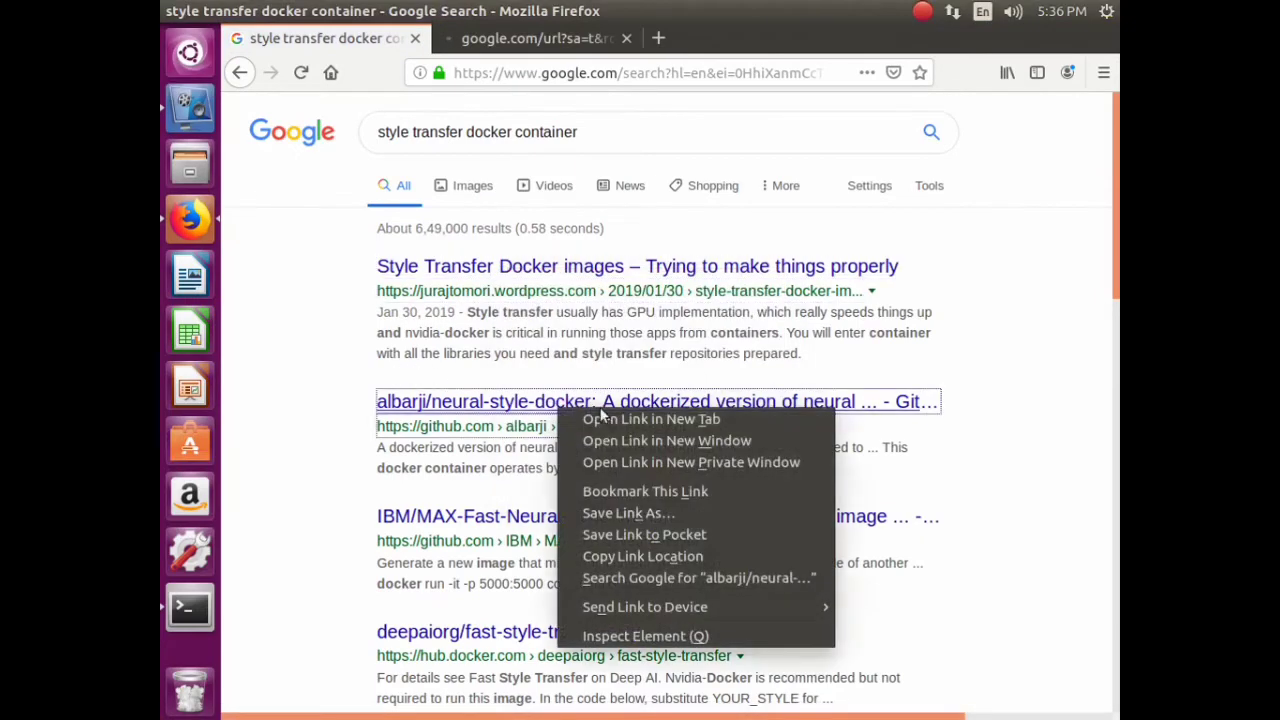
pyautogui.click(640, 421)
pyautogui.scroll(-3, 600, 350)
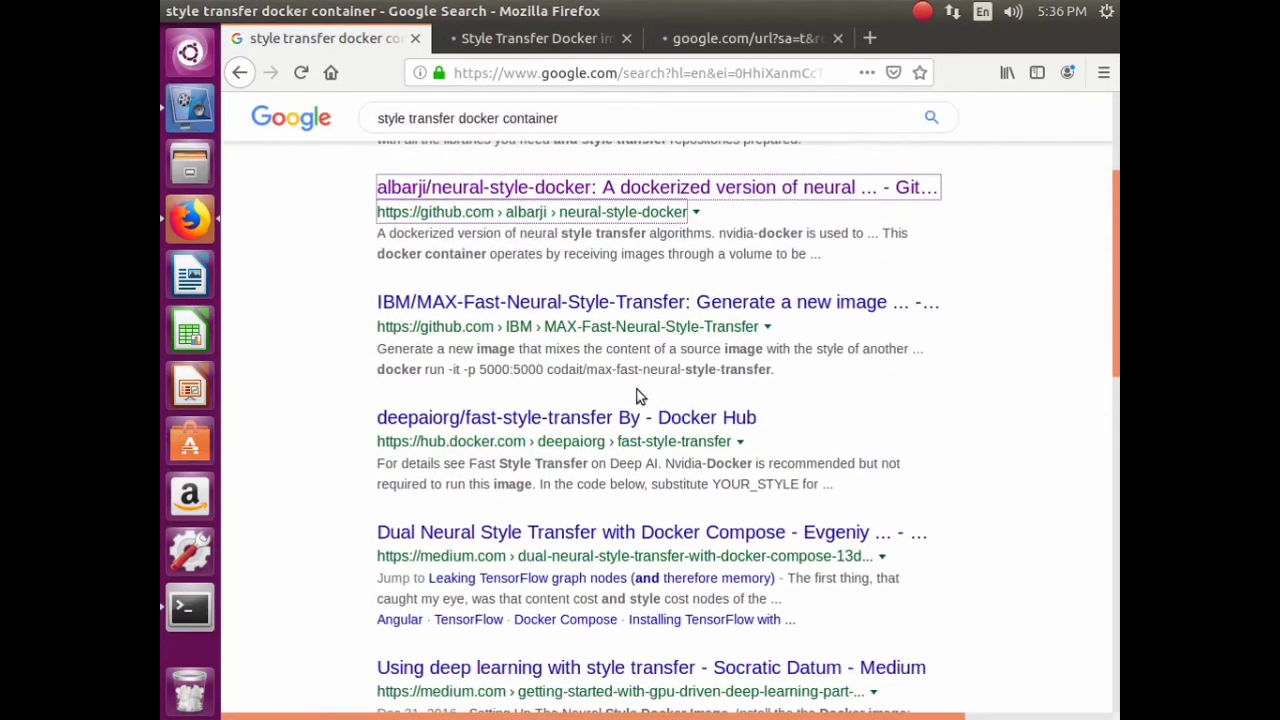
pyautogui.click(530, 38)
pyautogui.scroll(-10, 616, 405)
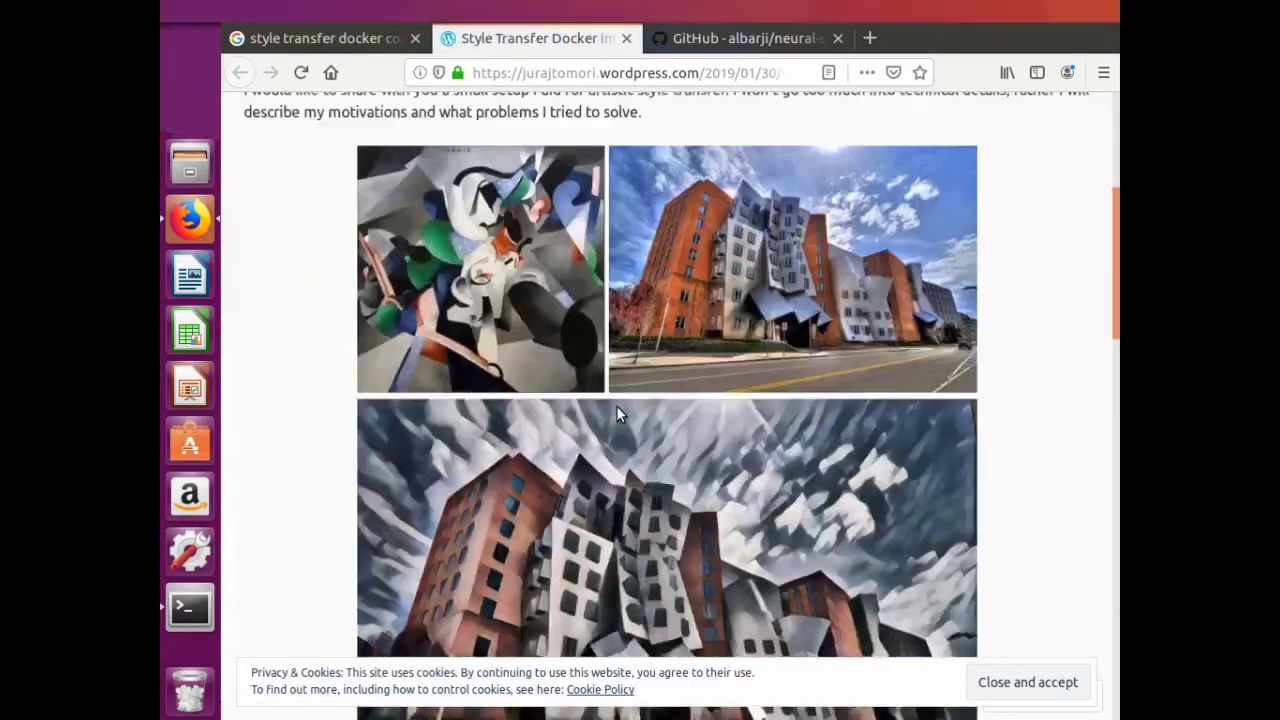
pyautogui.scroll(-10, 620, 393)
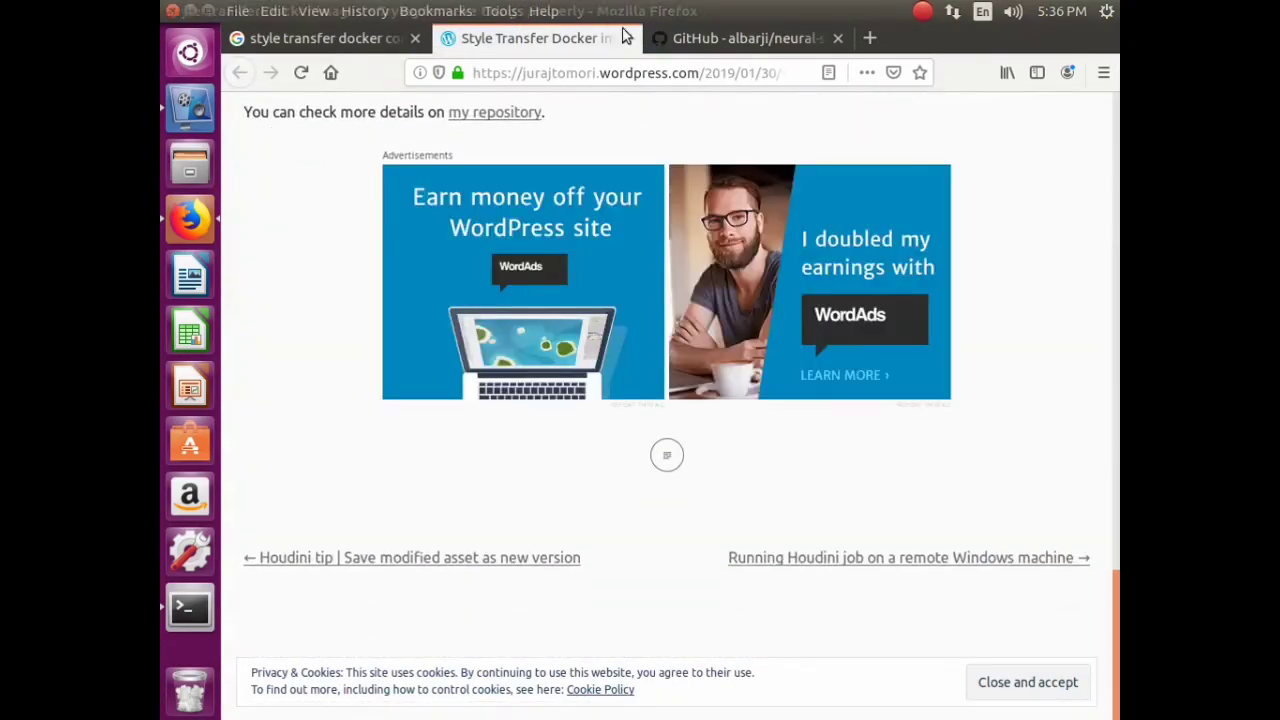
pyautogui.click(627, 39)
# - Copy the 'docker pull albarji/neural-style' line from the README
pyautogui.scroll(-15, 595, 410)
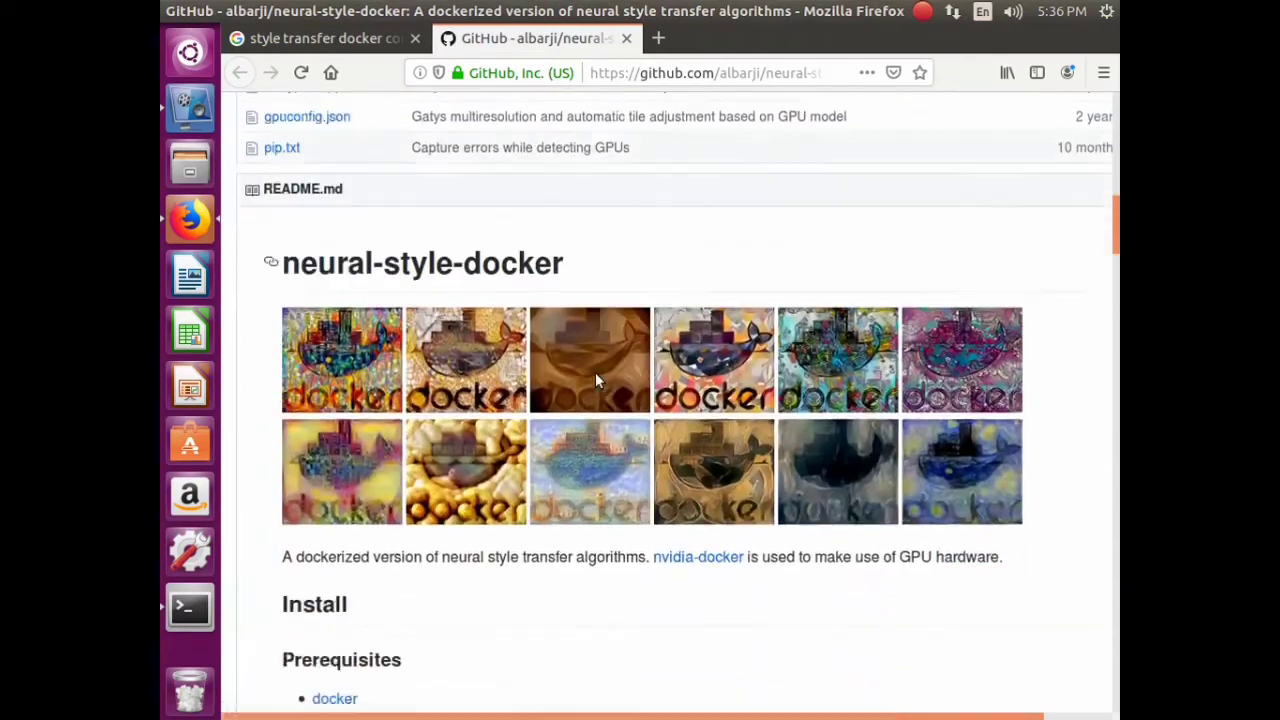
pyautogui.scroll(-7, 724, 340)
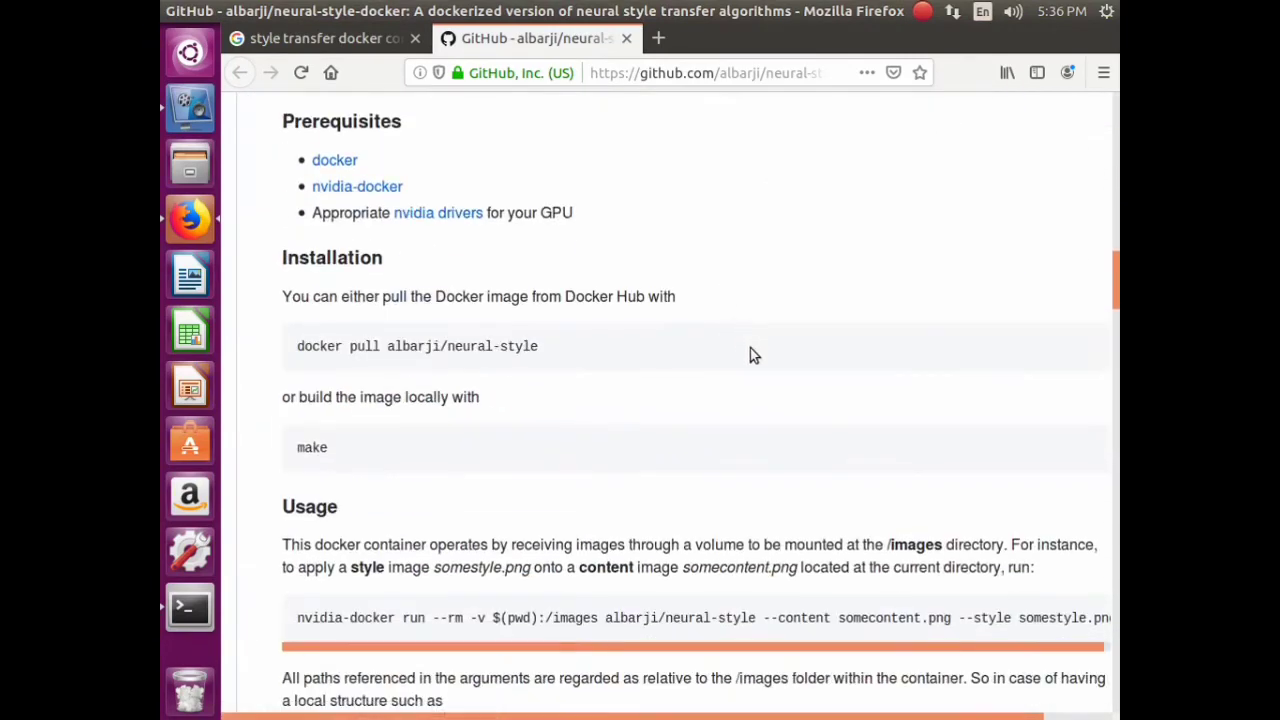
pyautogui.tripleClick(428, 344)
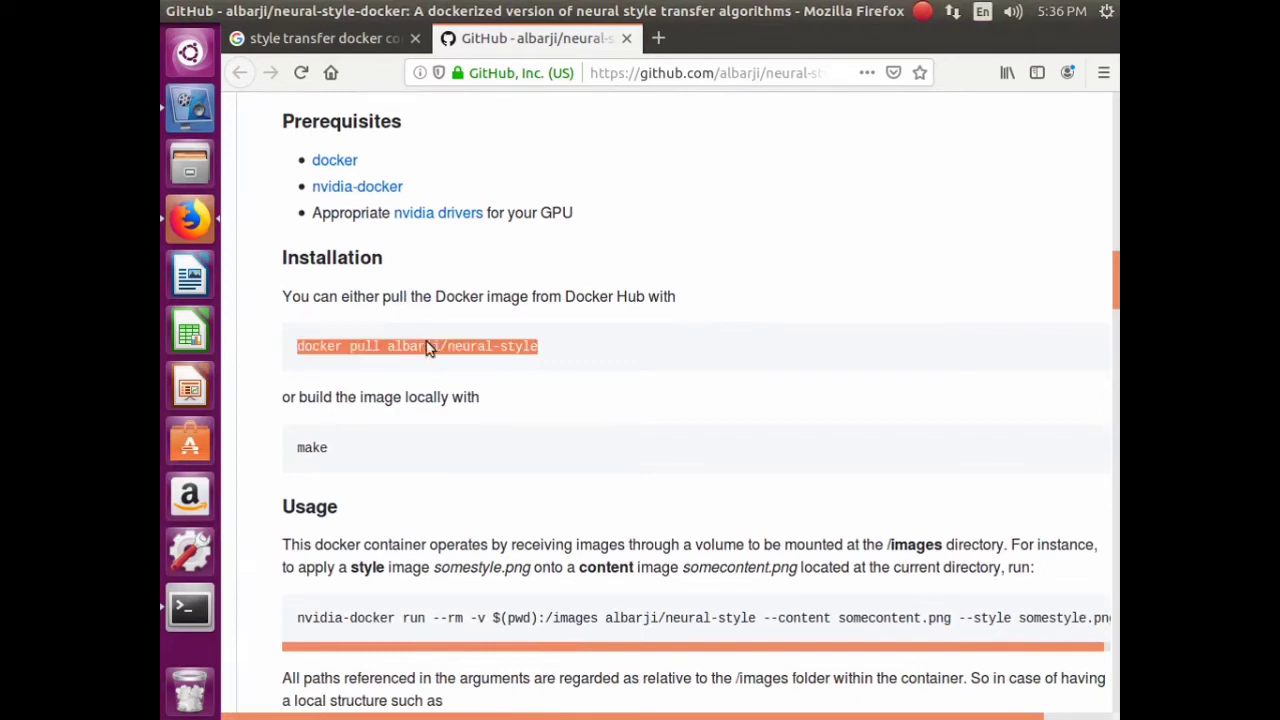
pyautogui.rightClick(428, 346)
pyautogui.click(466, 354)
# - Run 'sudo docker pull albarji/neural-style' in the terminal, then return to the style transfer results
pyautogui.click(190, 608)
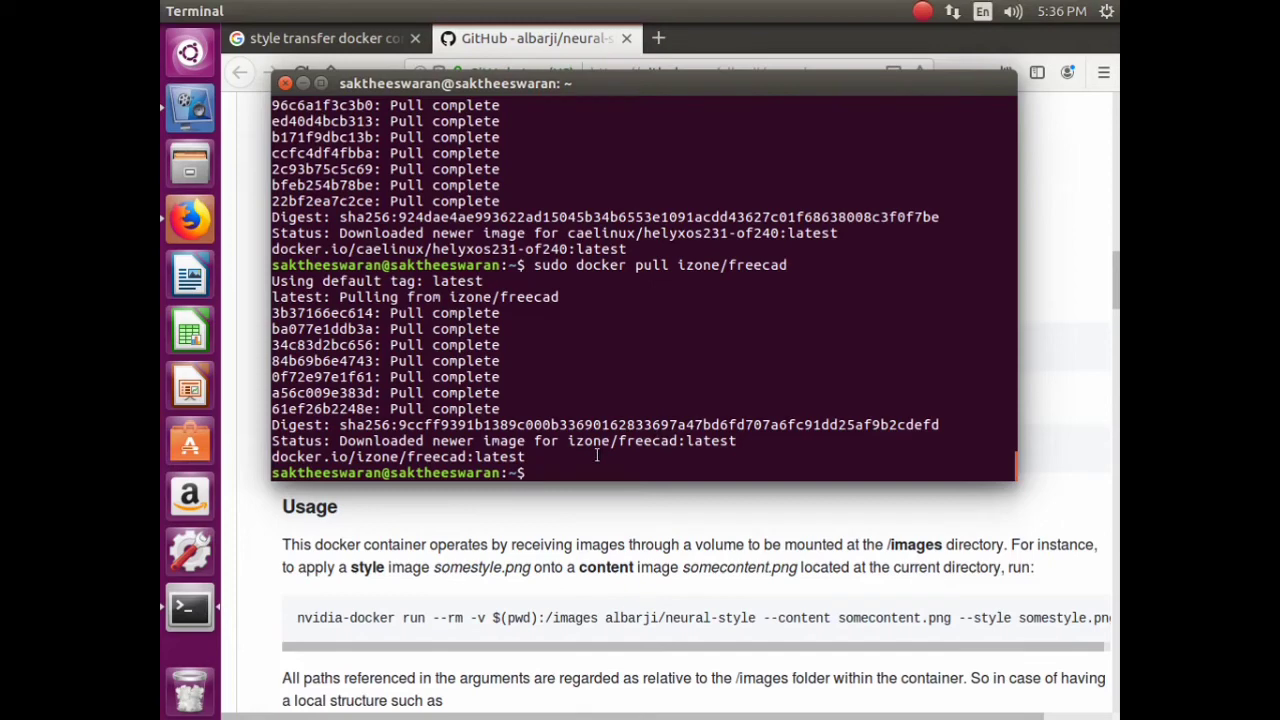
pyautogui.write('sudo')
pyautogui.rightClick(598, 468)
pyautogui.click(638, 530)
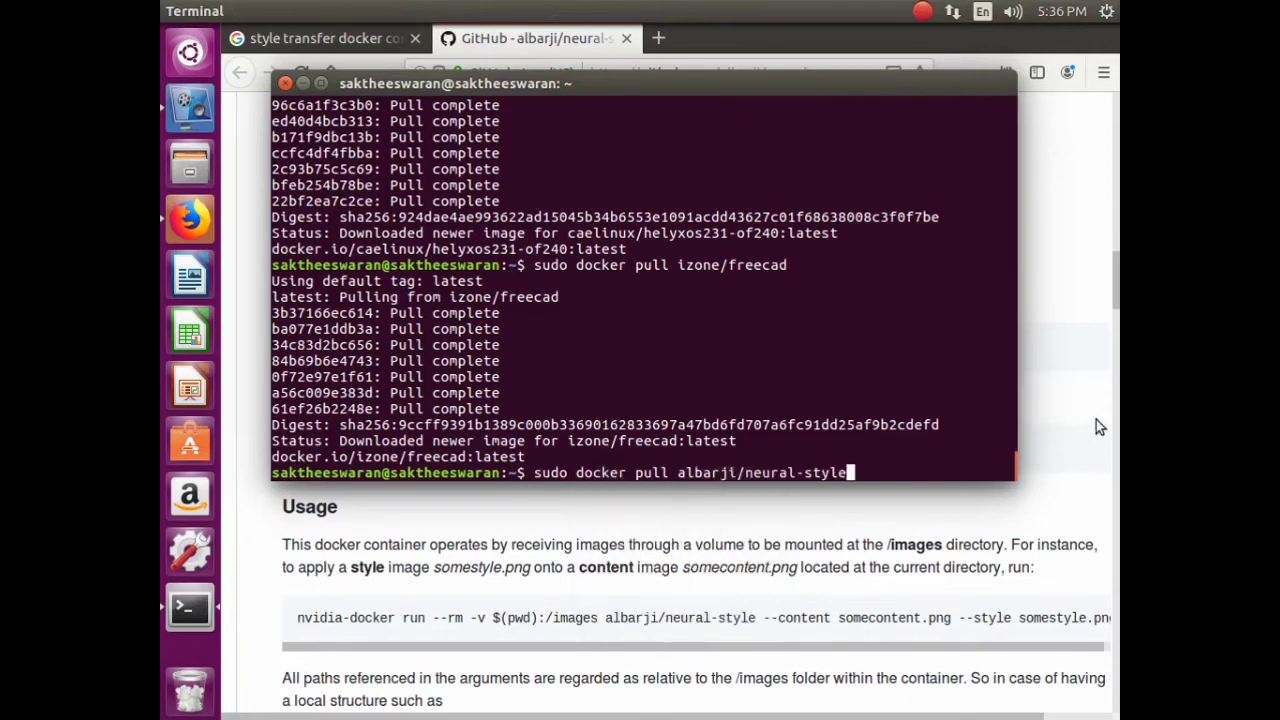
pyautogui.press('Return')
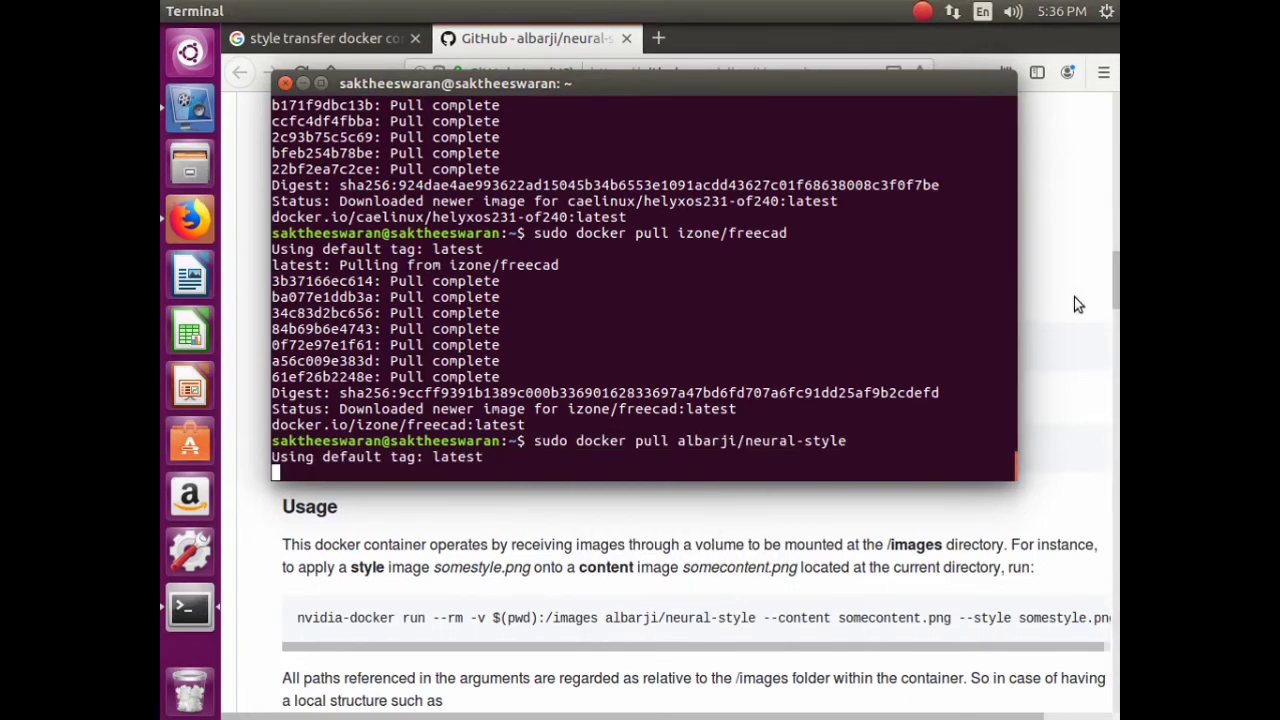
pyautogui.click(1074, 297)
pyautogui.click(330, 38)
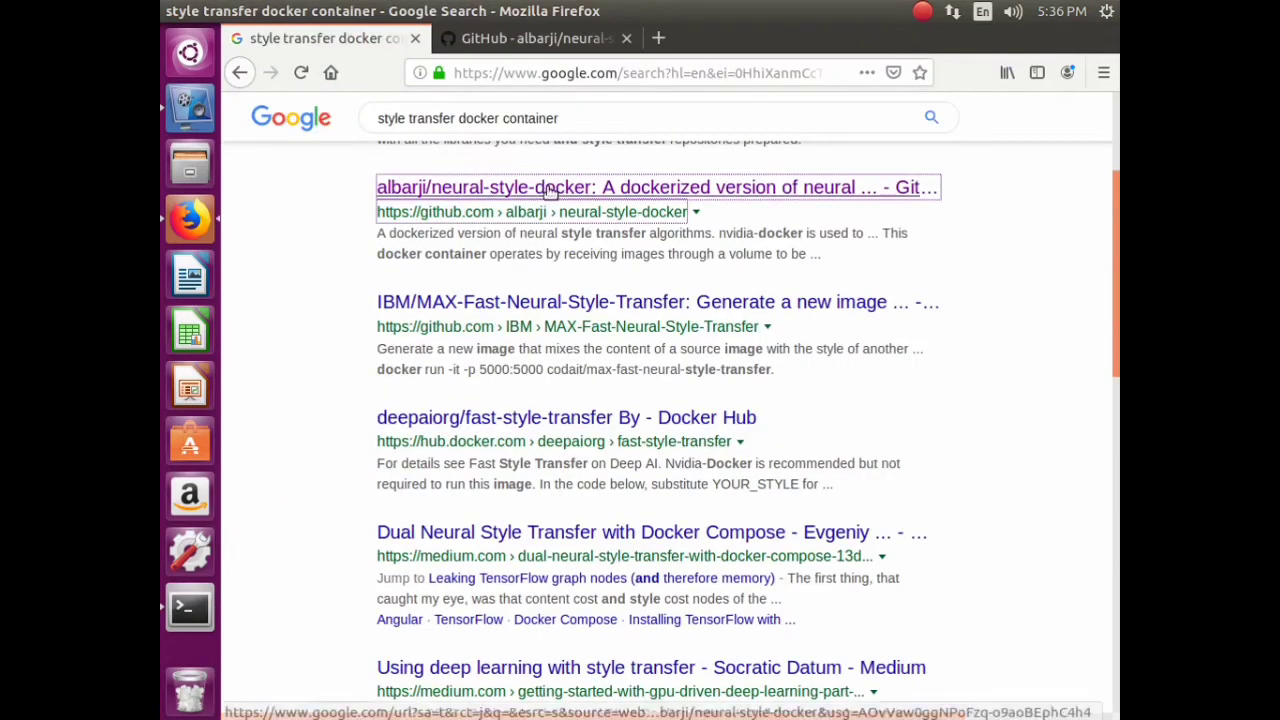
# - Replace 'style transfer' with 'sound classification' in the query and search
pyautogui.scroll(3, 548, 190)
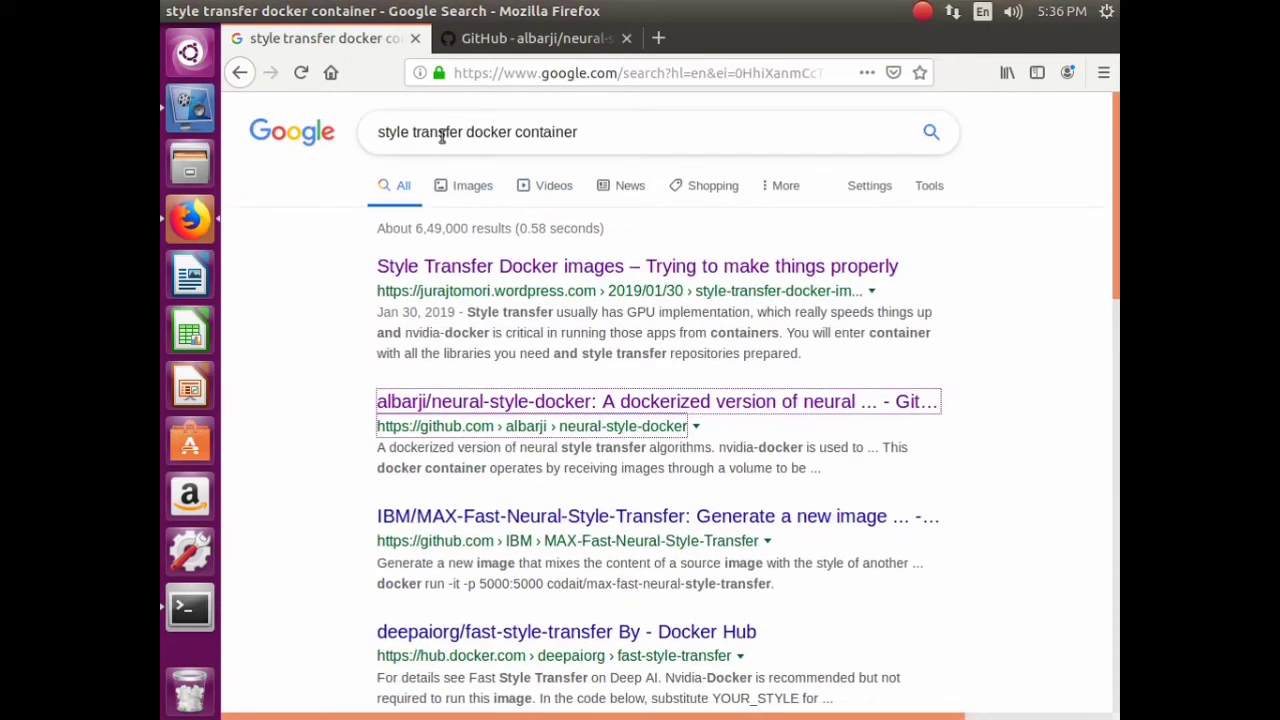
pyautogui.moveTo(464, 131); pyautogui.dragTo(349, 131)
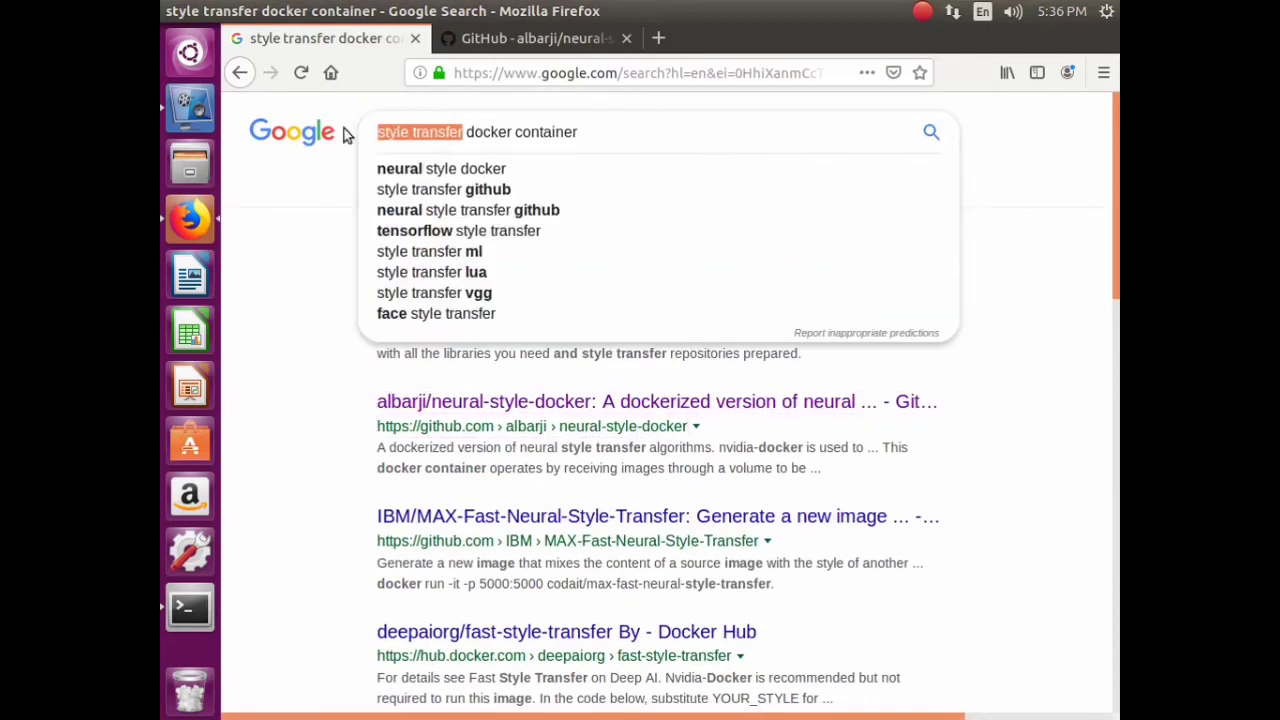
pyautogui.write('sound')
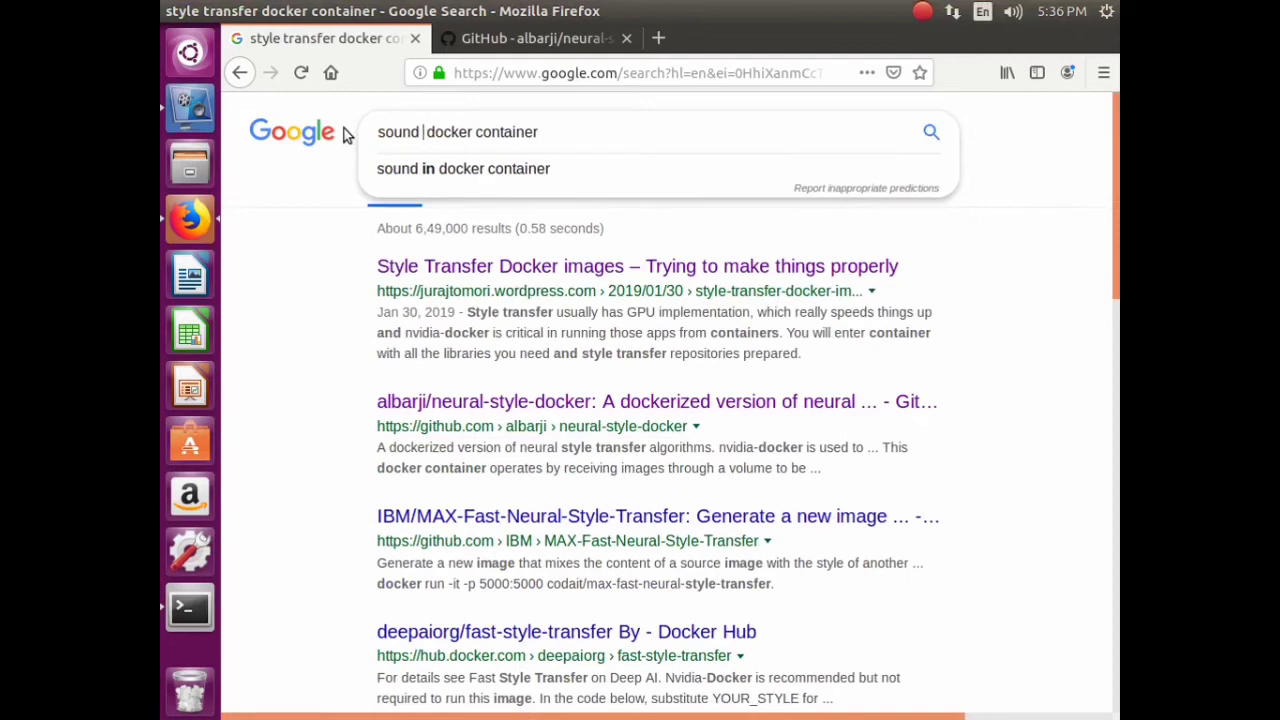
pyautogui.write(' classi')
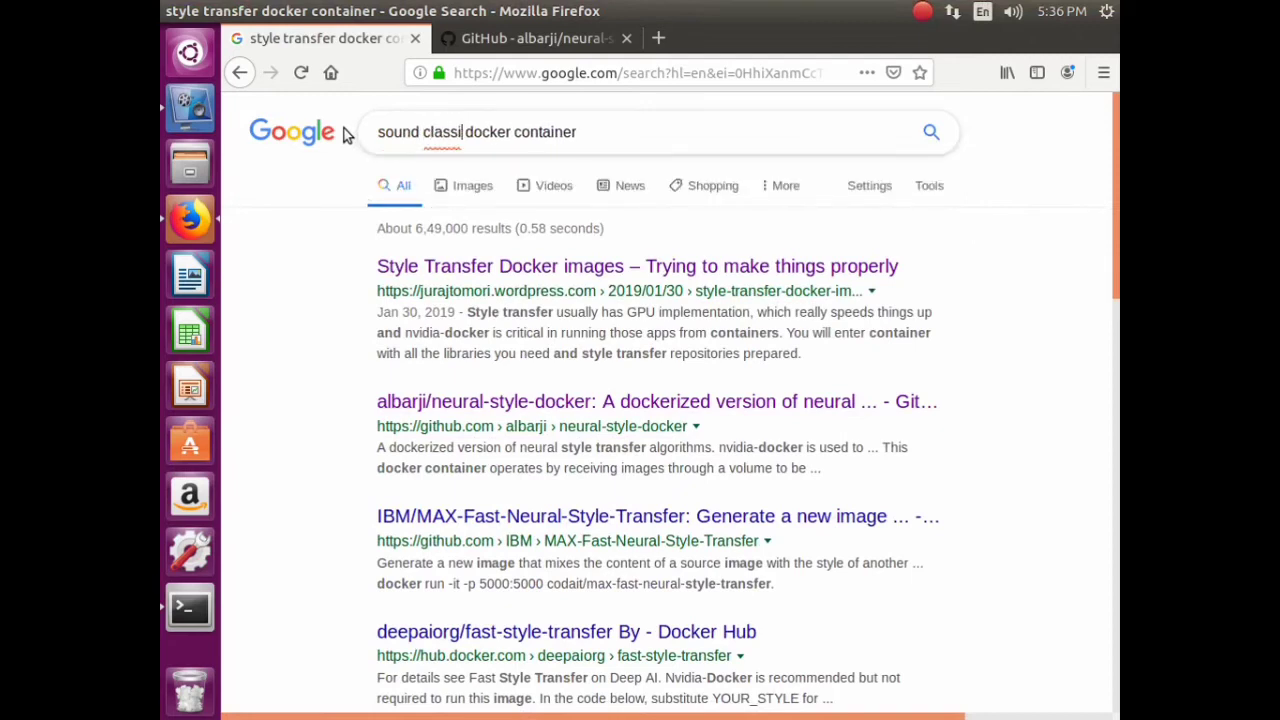
pyautogui.write('ficati')
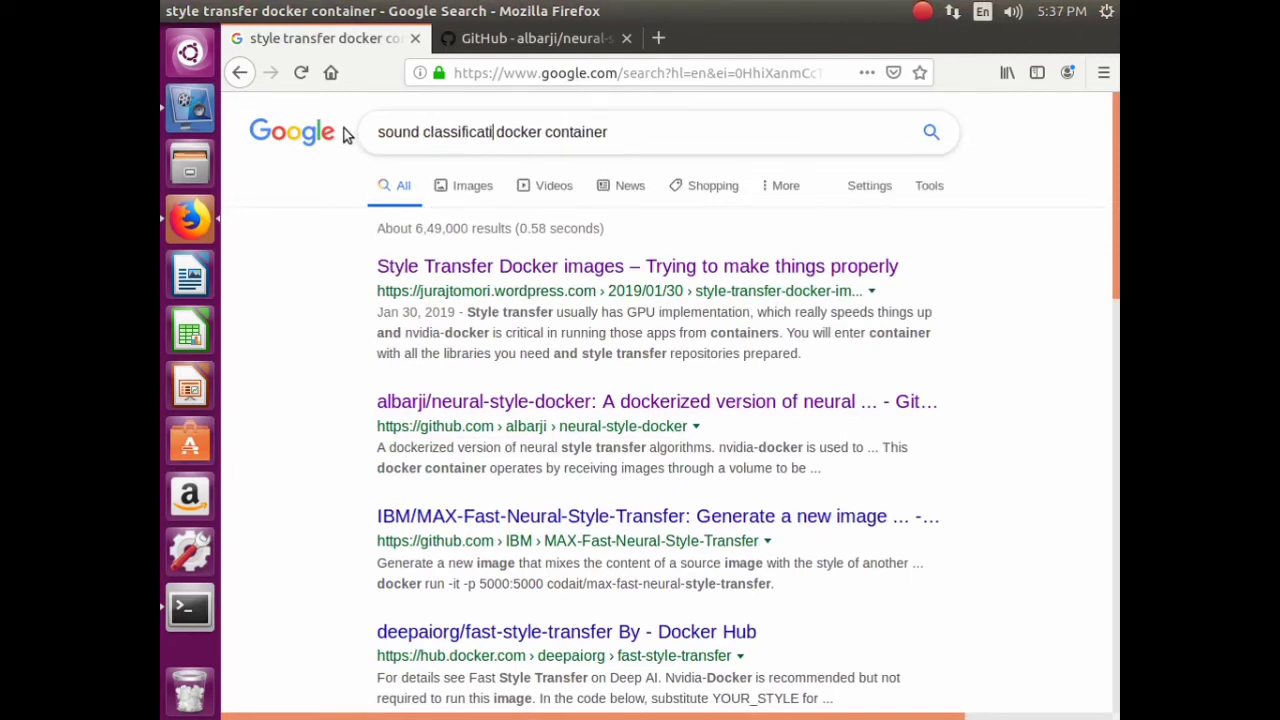
pyautogui.write('on')
pyautogui.press('Return')
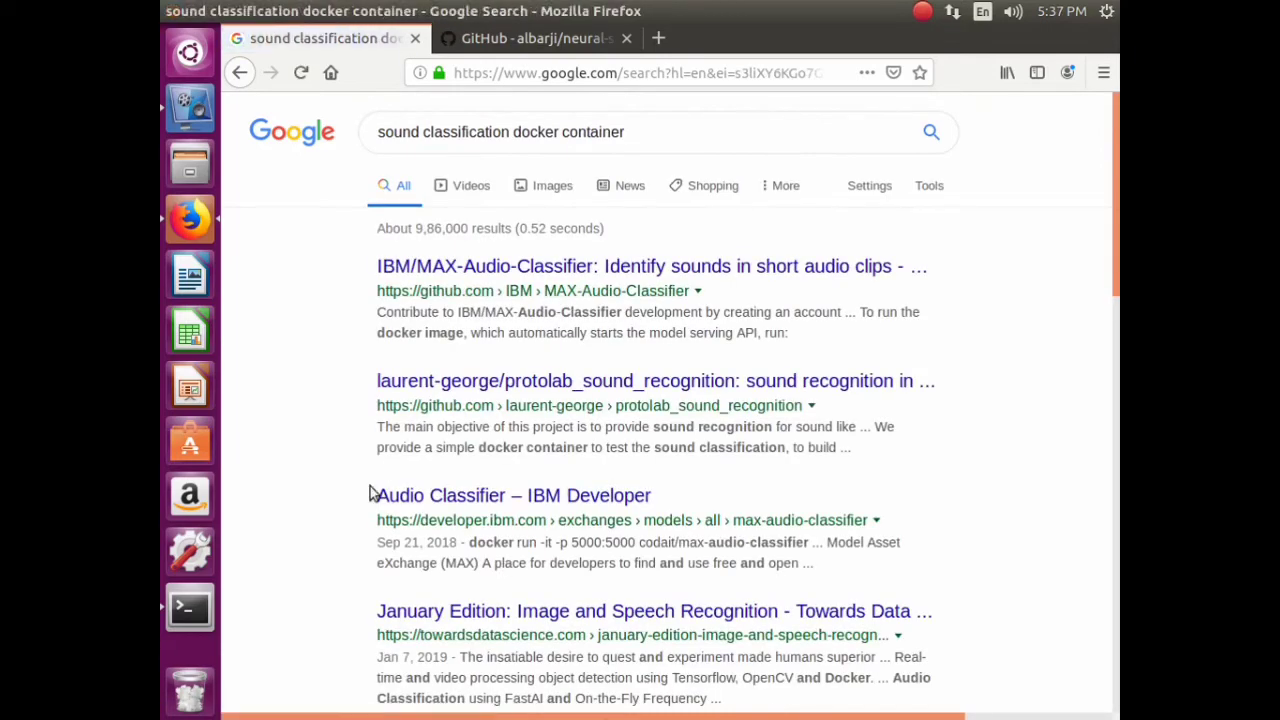
# - Restart the vokoscreen recording and bring forward the terminal showing the finished neural-style download
pyautogui.click(188, 104)
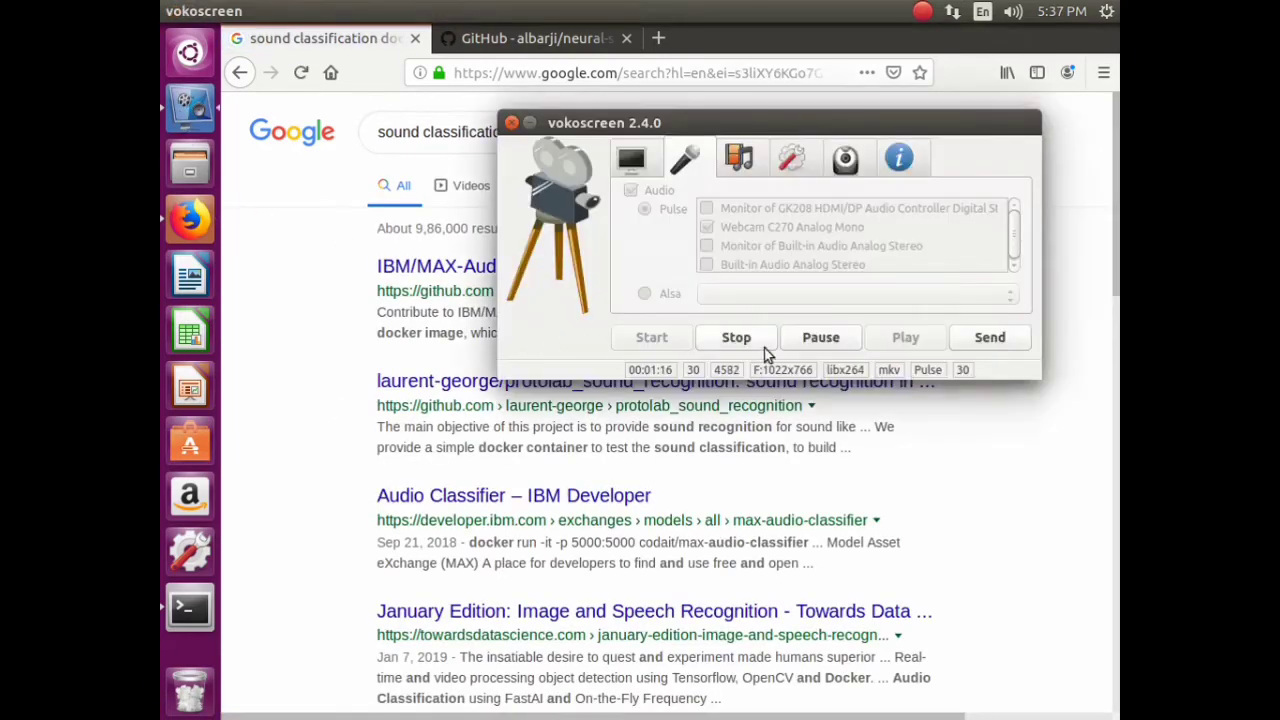
pyautogui.click(762, 346)
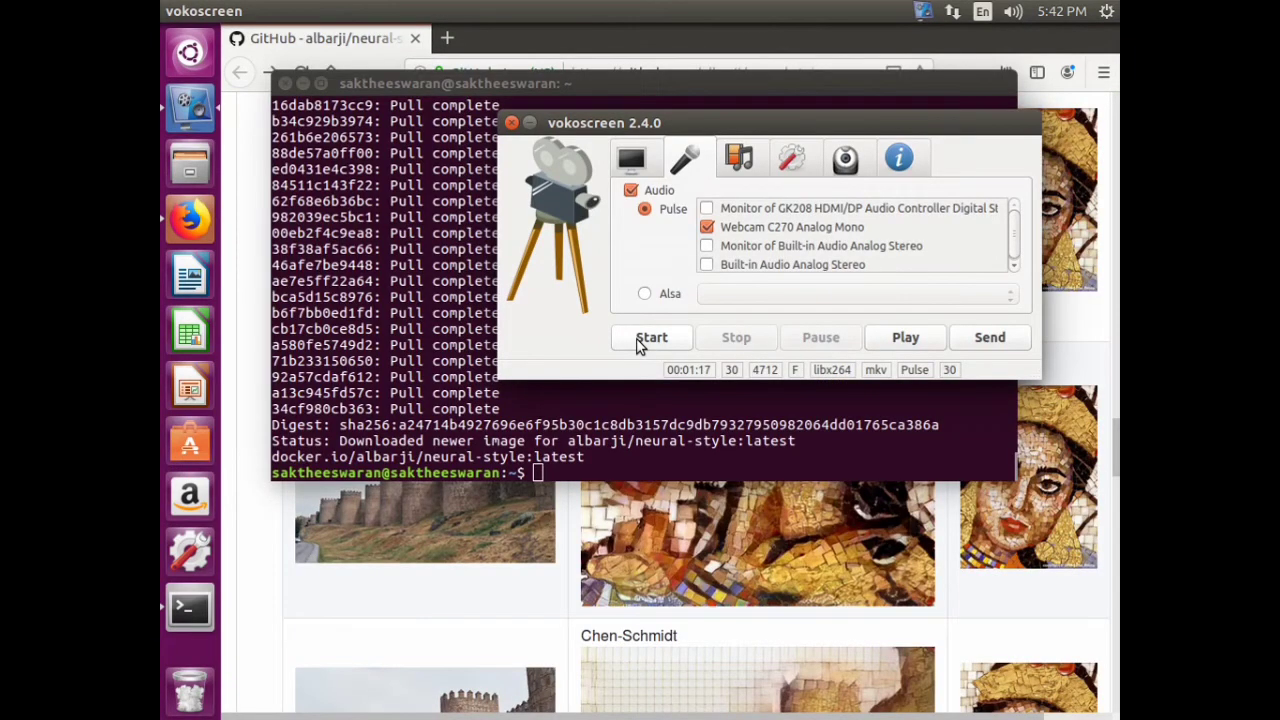
pyautogui.click(645, 338)
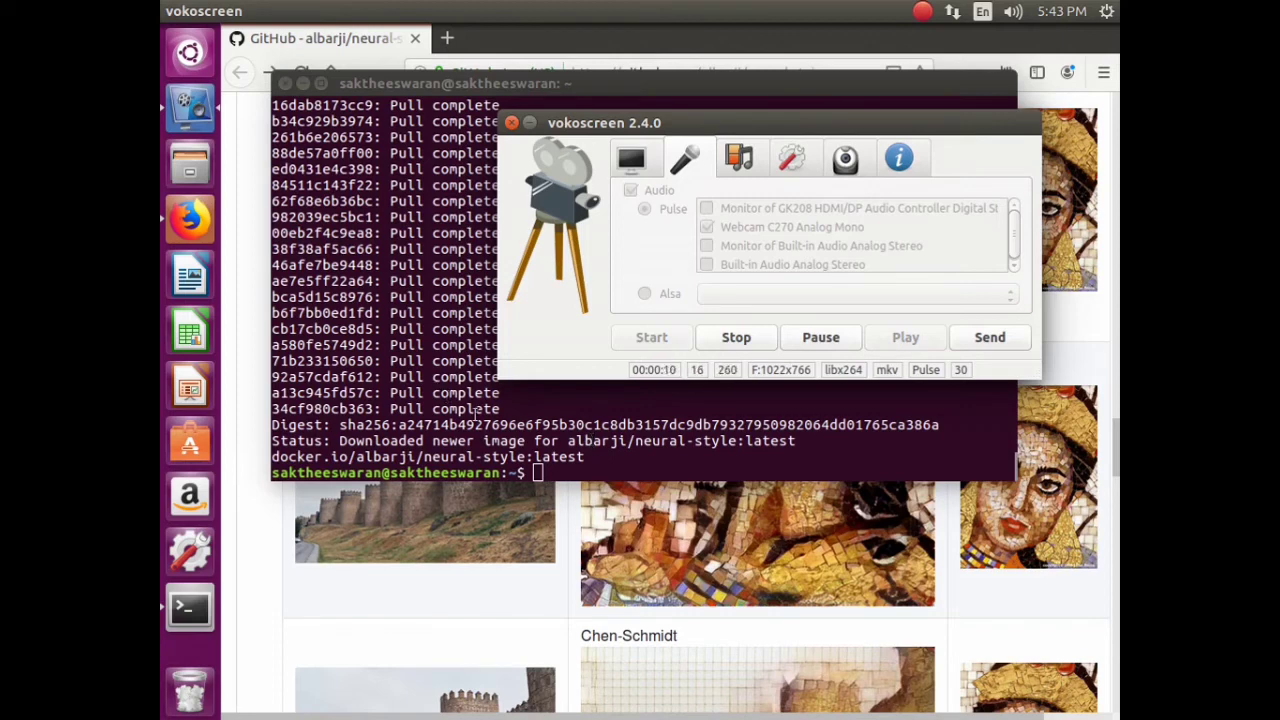
pyautogui.click(476, 392)
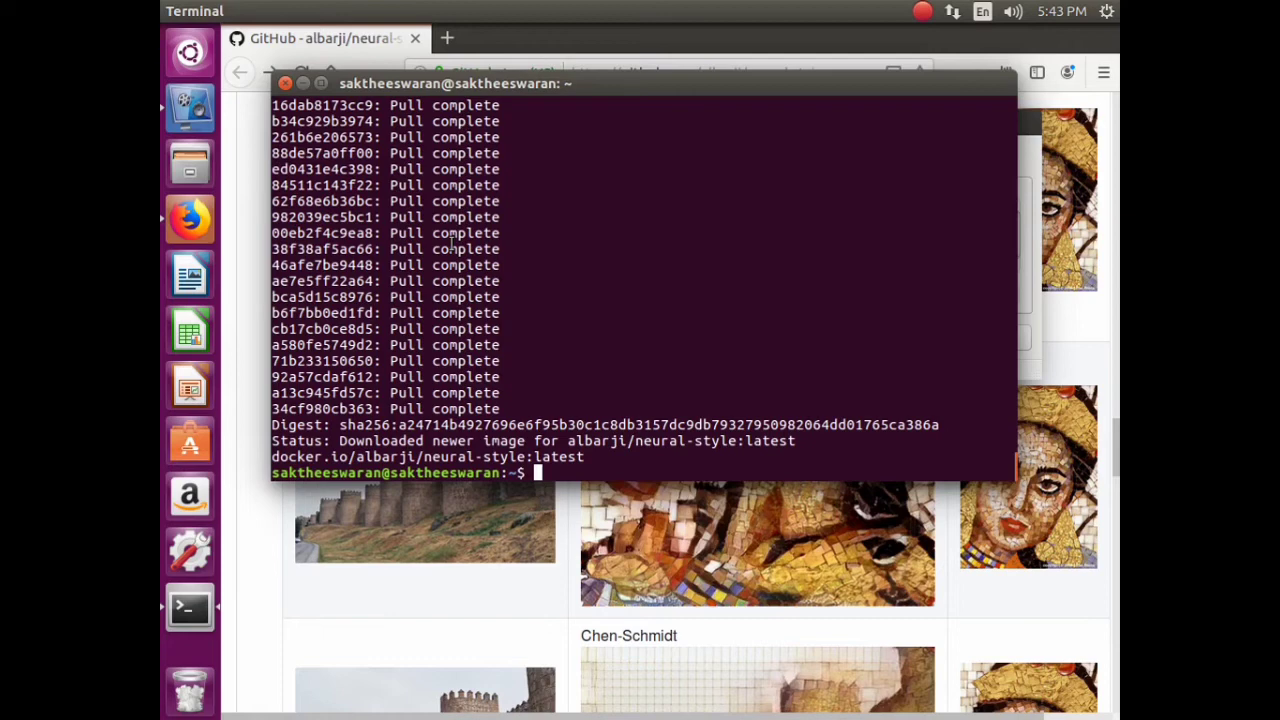
# - Bring the neural-style-docker GitHub page forward and scroll through its README
pyautogui.hotkey('alt', 'Tab')
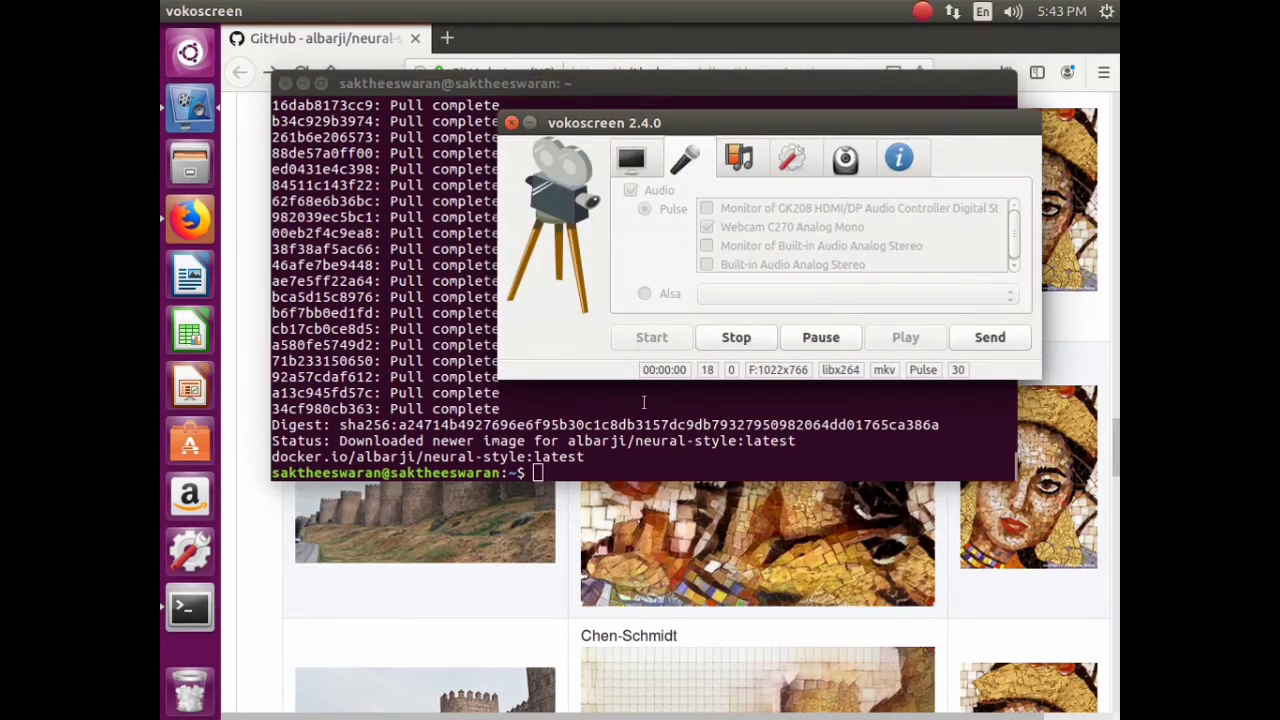
pyautogui.click(280, 512)
pyautogui.scroll(20, 430, 367)
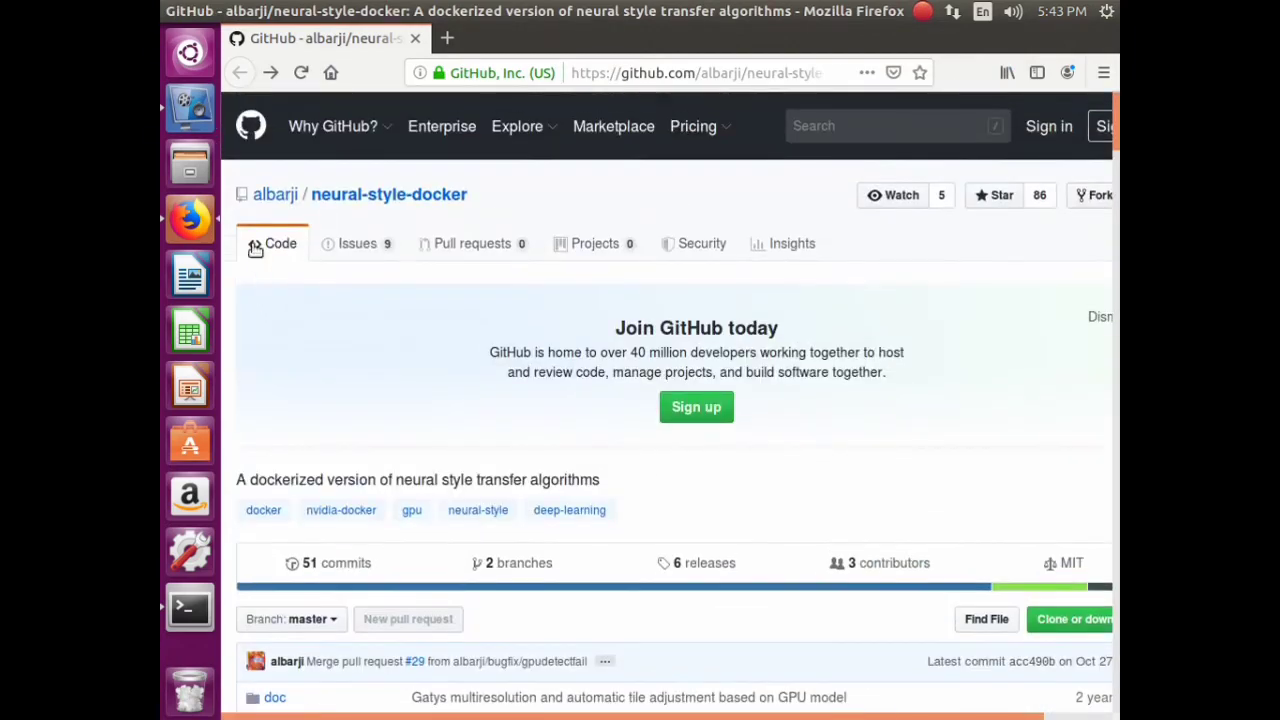
pyautogui.moveTo(291, 207)
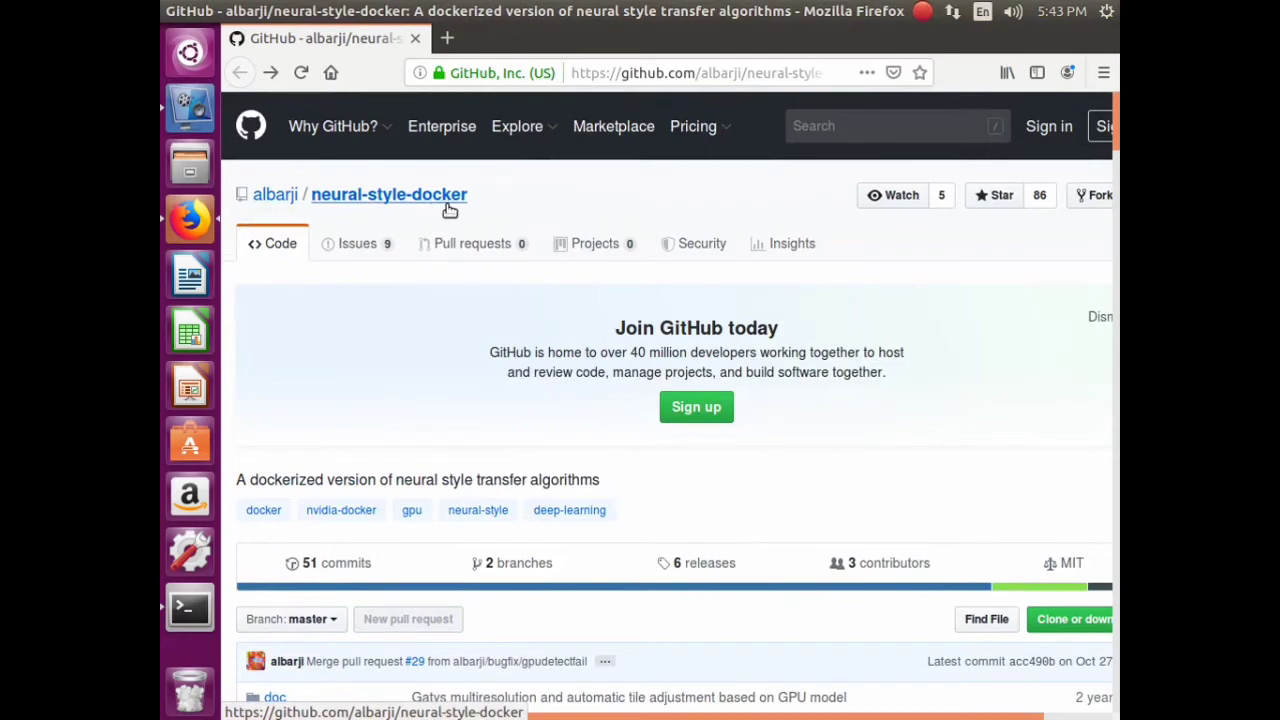
pyautogui.scroll(-10, 541, 178)
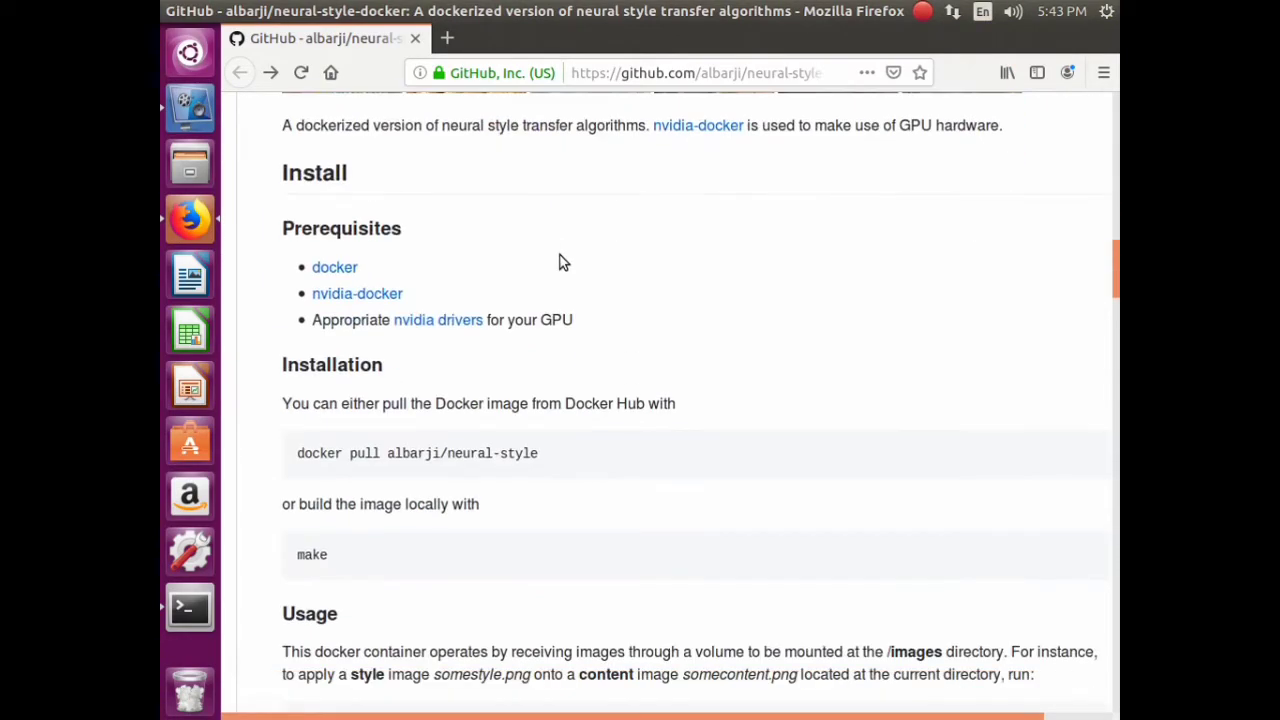
pyautogui.scroll(-5, 556, 241)
pyautogui.scroll(3, 509, 277)
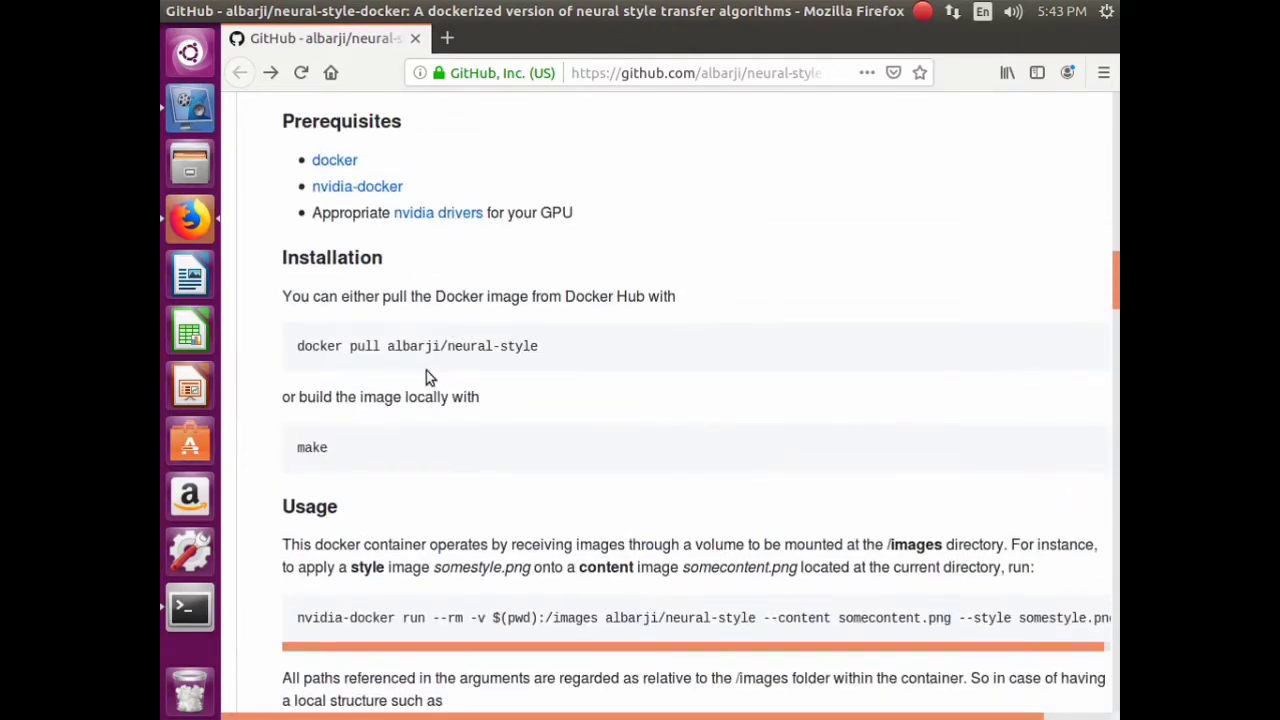
# - Select the docker pull and nvidia-docker run commands, then return to the page top
pyautogui.tripleClick(418, 345)
pyautogui.doubleClick(333, 447)
pyautogui.moveTo(297, 617); pyautogui.dragTo(476, 617)
pyautogui.scroll(-9, 405, 400)
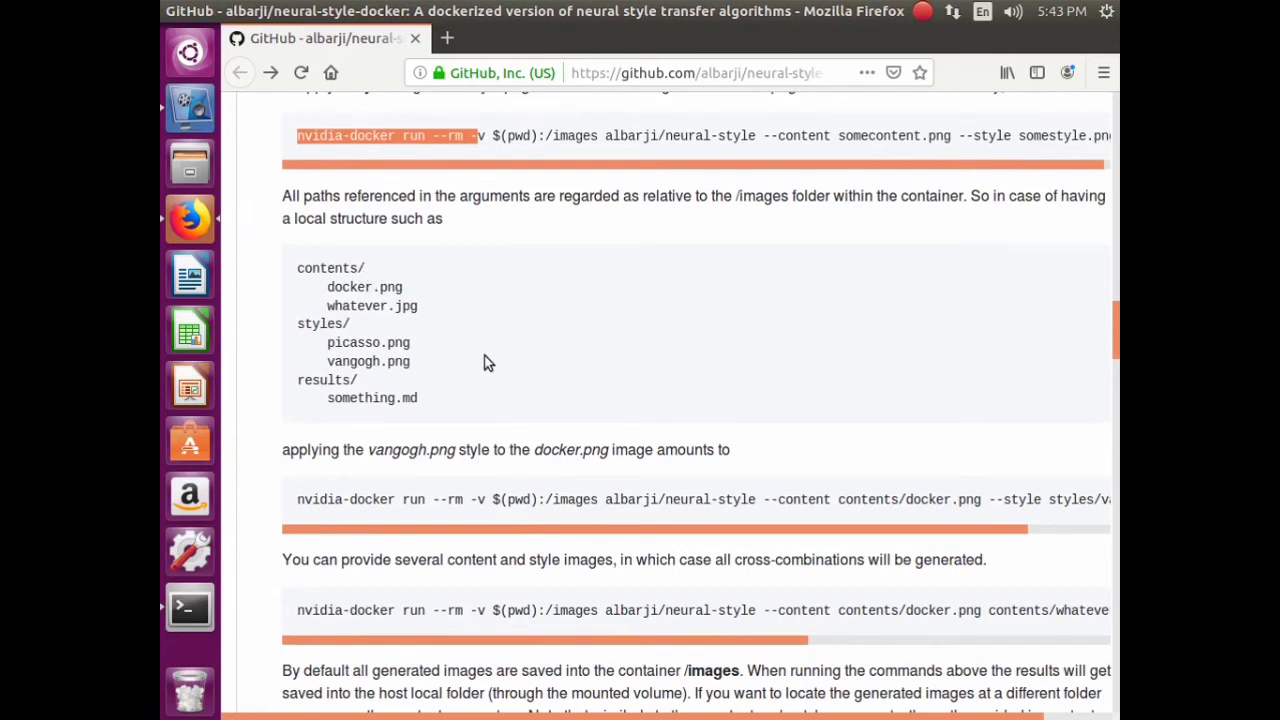
pyautogui.scroll(1, 489, 355)
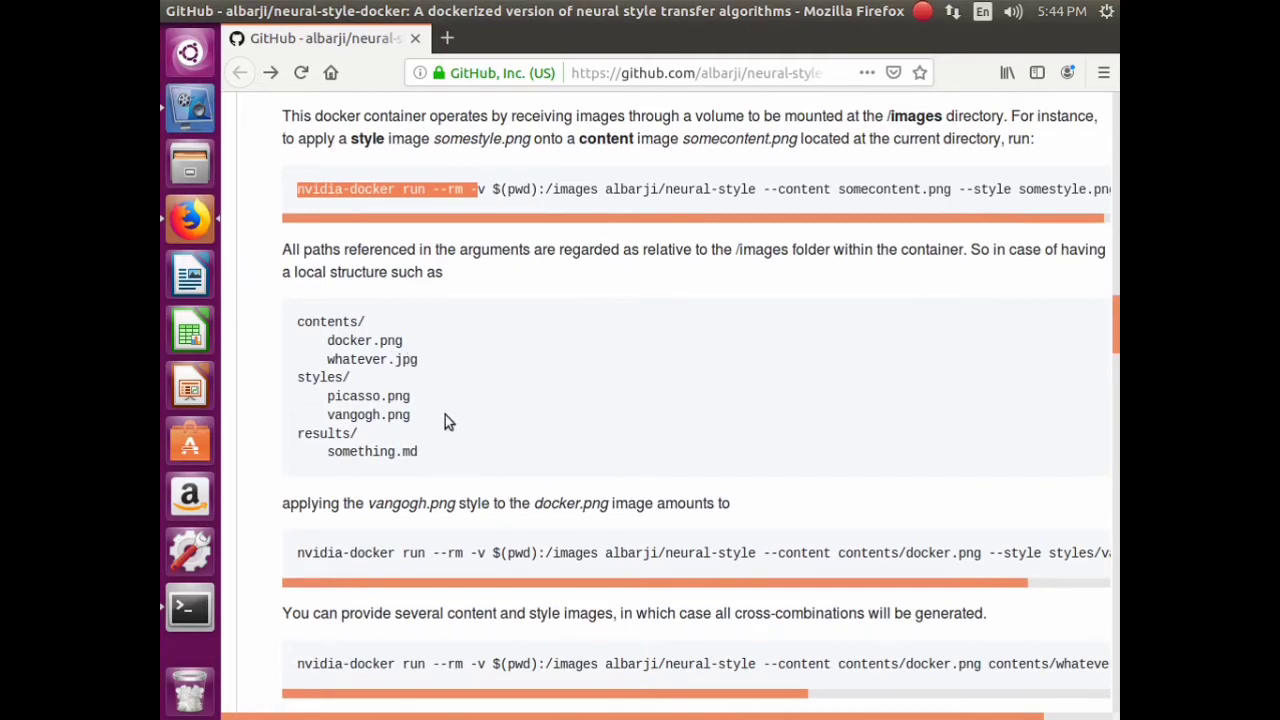
pyautogui.scroll(-10, 474, 421)
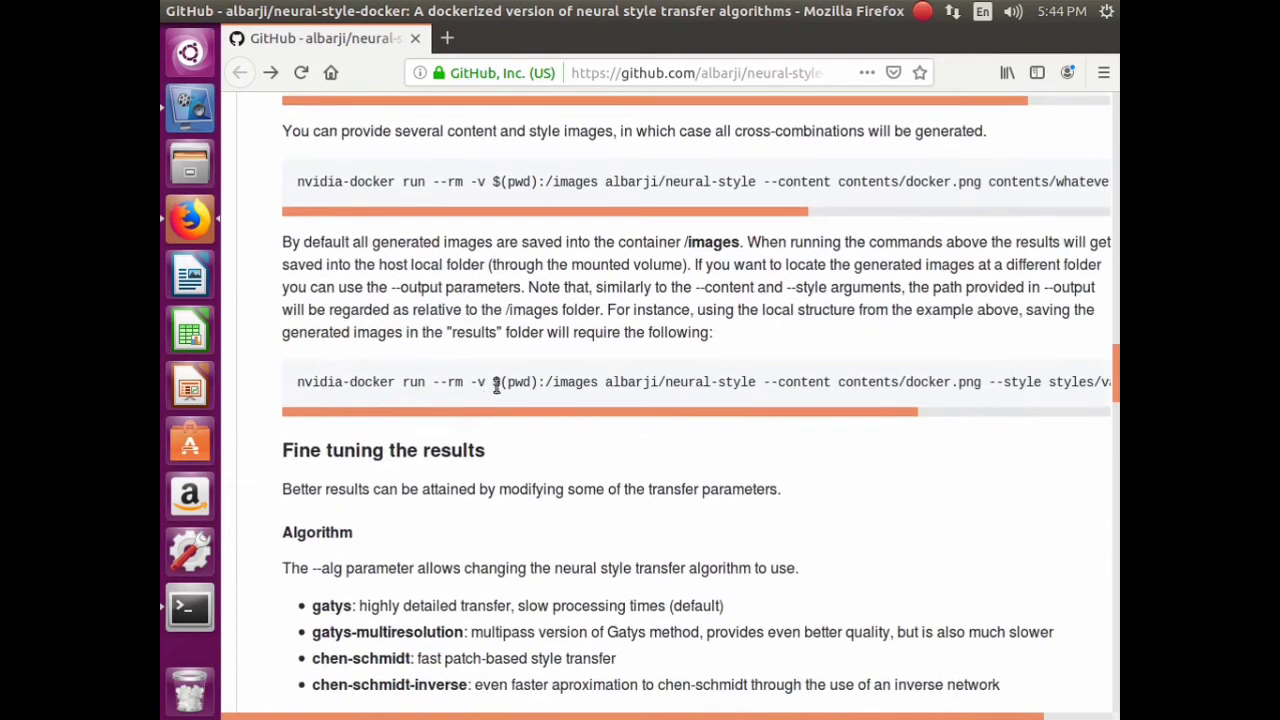
pyautogui.scroll(13, 462, 330)
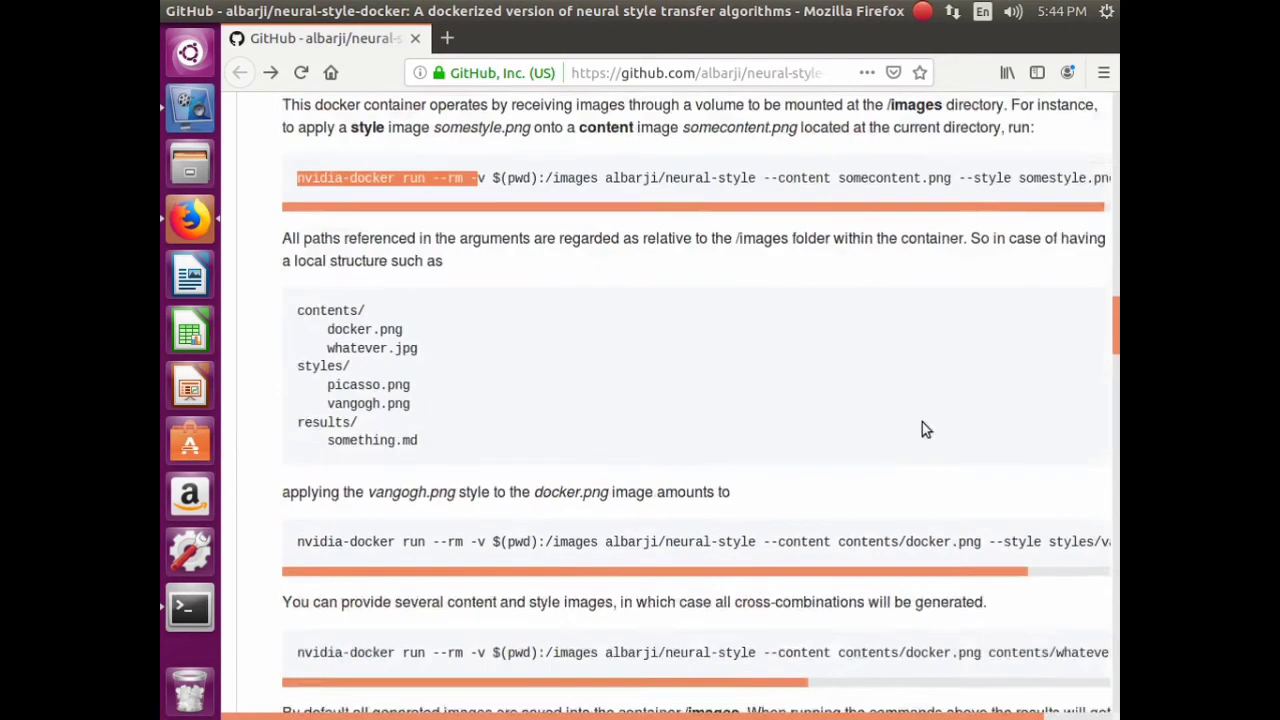
pyautogui.moveTo(1115, 345); pyautogui.dragTo(1115, 110)
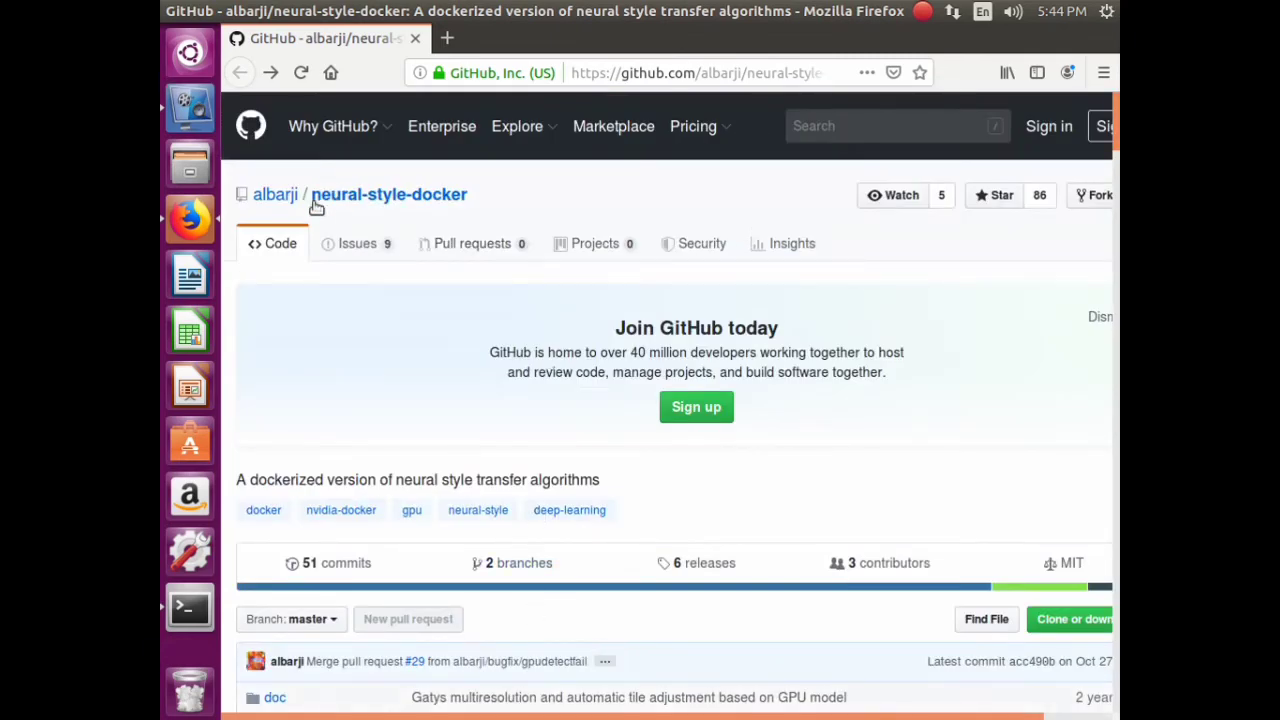
pyautogui.hotkey('alt', 'Tab')
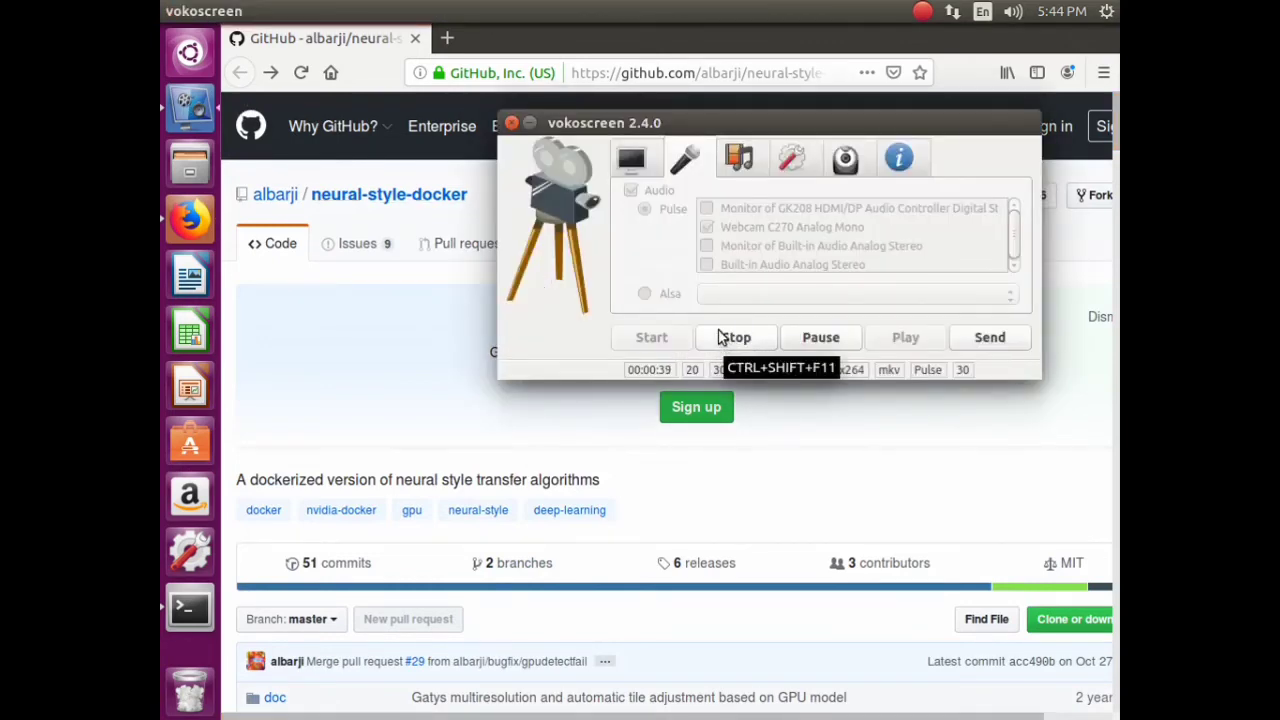
pyautogui.click(728, 340)
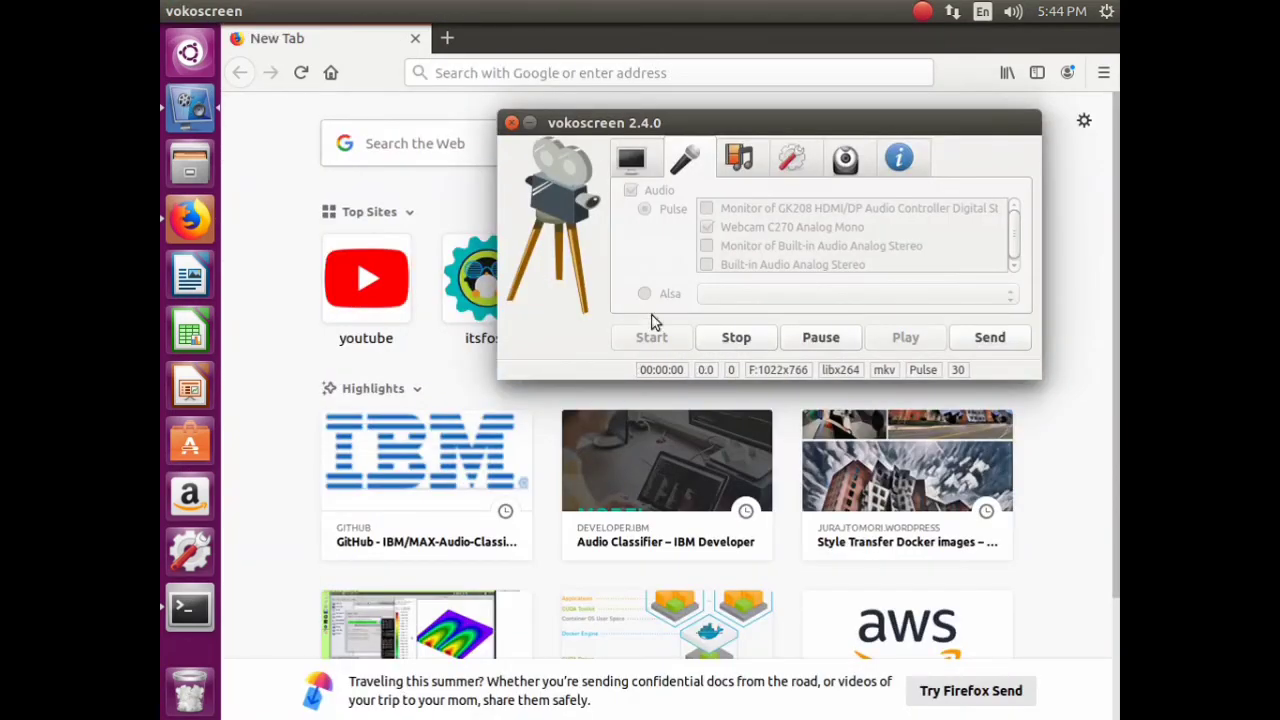
pyautogui.click(366, 280)
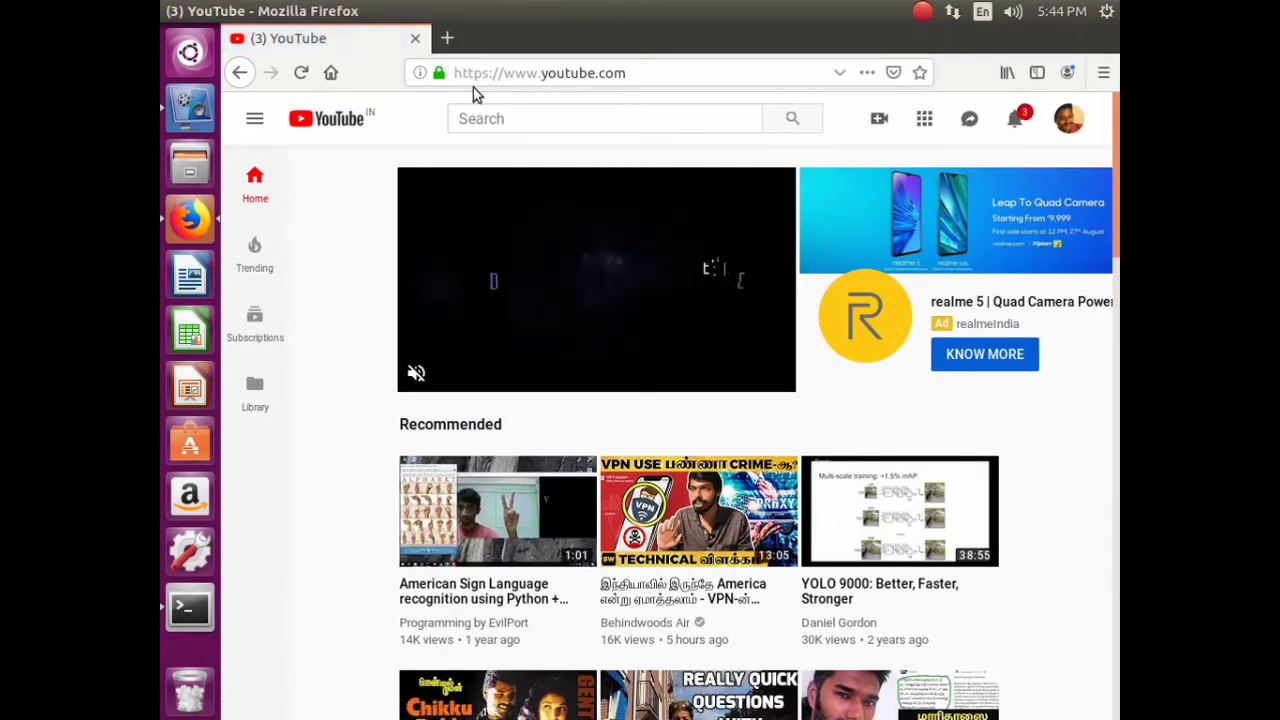
pyautogui.click(447, 39)
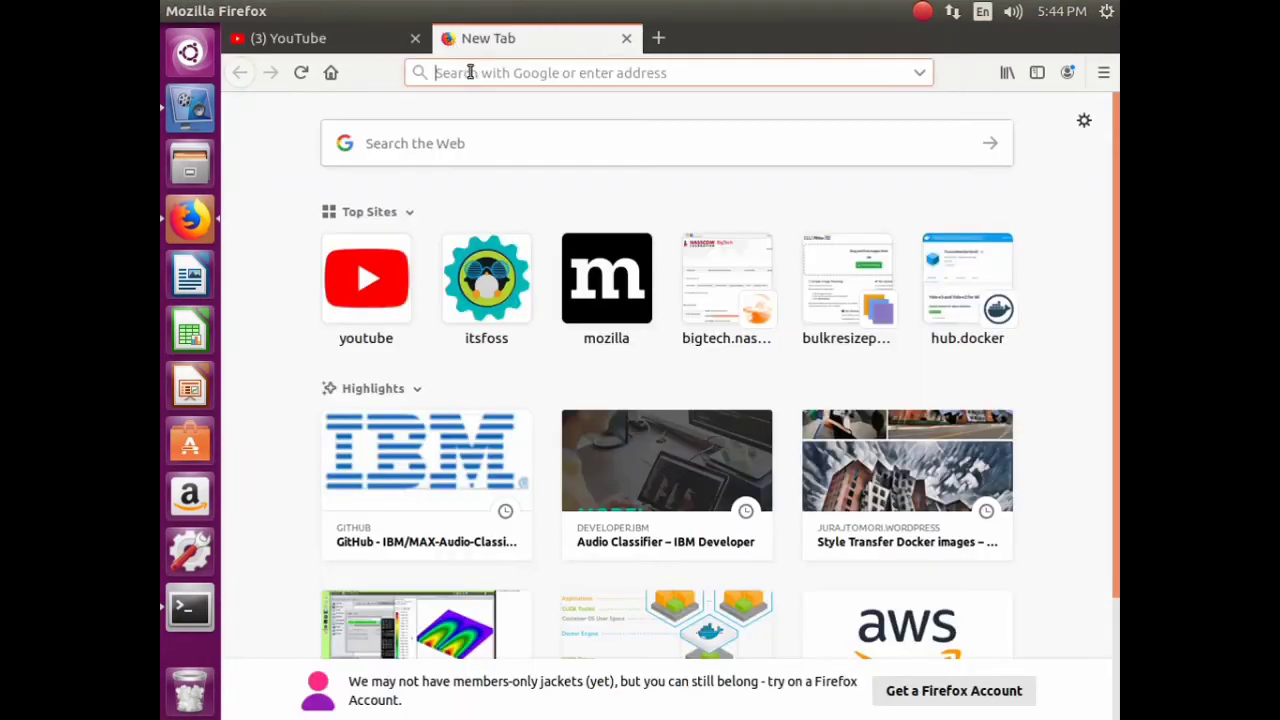
pyautogui.write('www.google.com/')
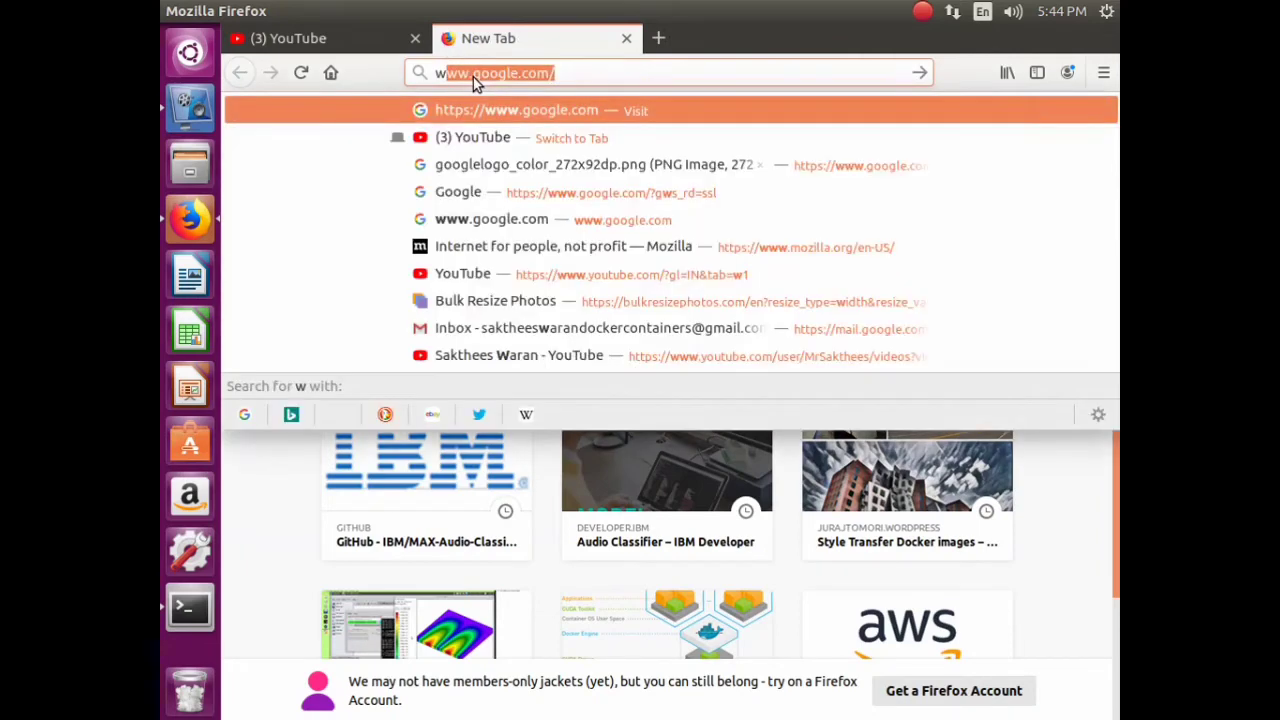
pyautogui.press('Return')
# - Start a Google search for dog and cat image downloads
pyautogui.click(601, 414)
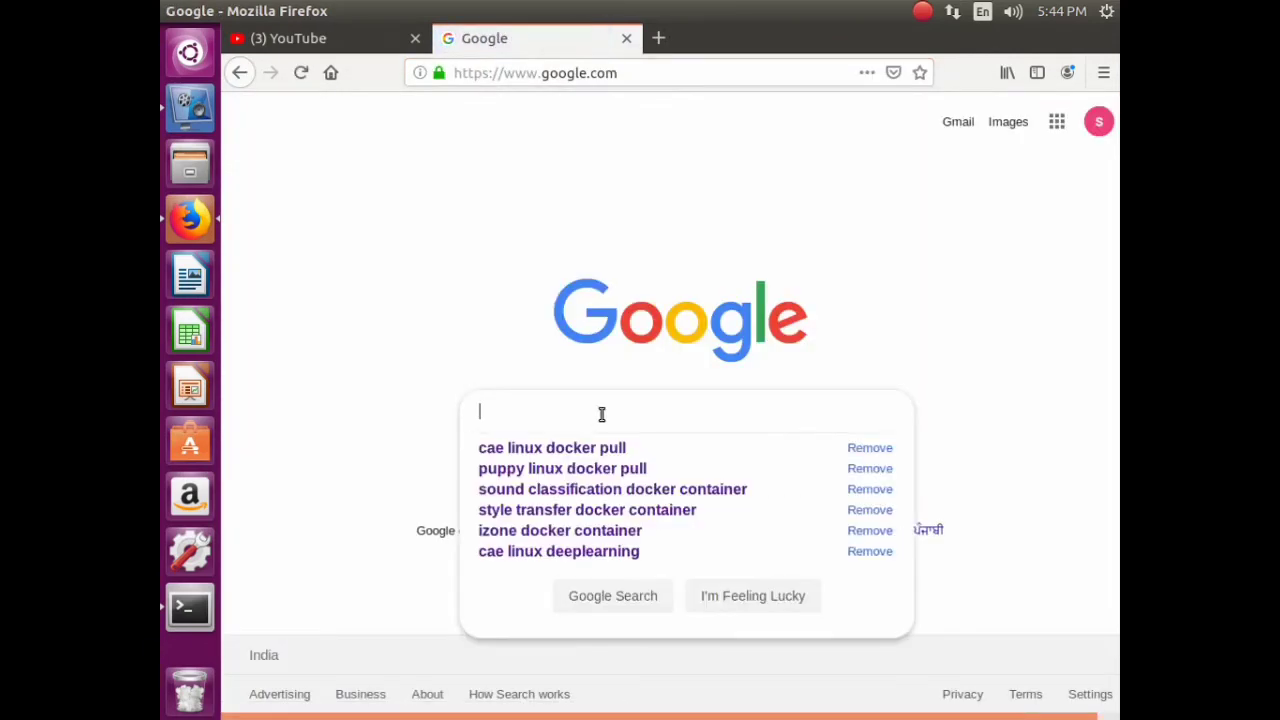
pyautogui.write('image n')
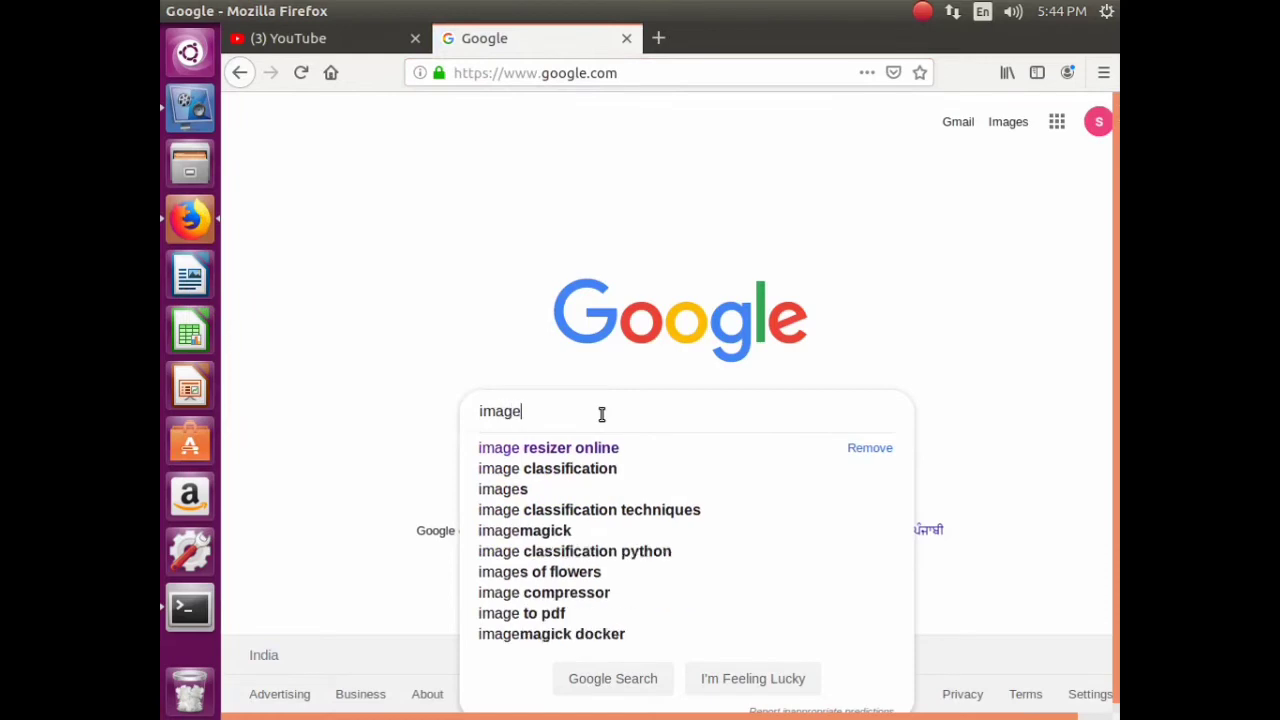
pyautogui.press('BackSpace')
pyautogui.press('BackSpace')
pyautogui.press('BackSpace')
pyautogui.press('BackSpace')
pyautogui.press('BackSpace')
pyautogui.press('BackSpace')
pyautogui.press('BackSpace')
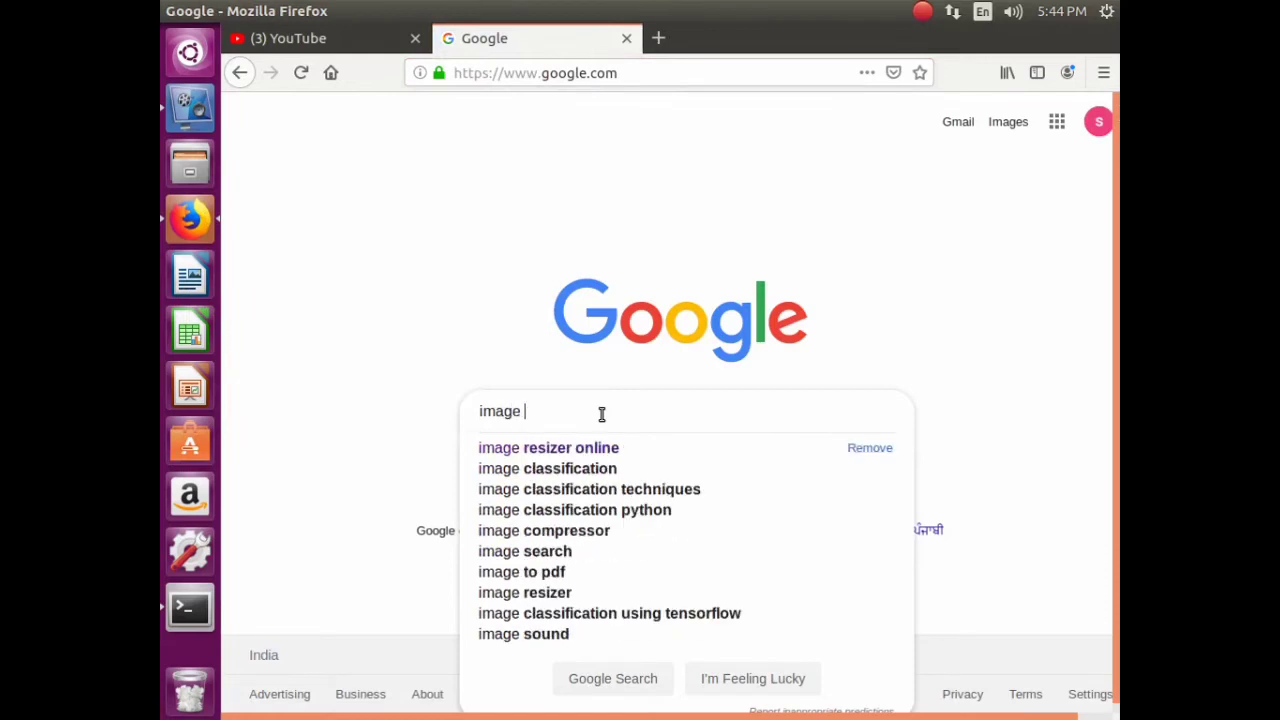
pyautogui.write('do')
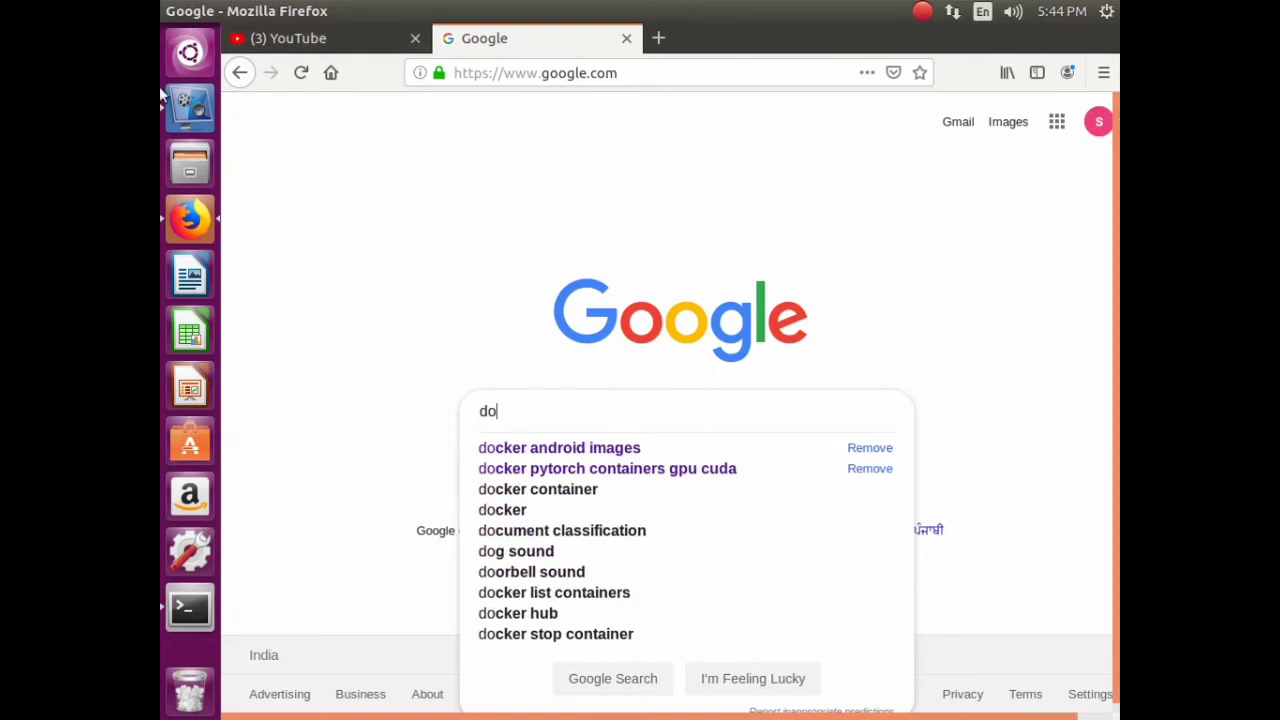
# - Restart the screen recording and switch to the YOLO-Annotation-Tool repository tab
pyautogui.click(185, 115)
pyautogui.click(736, 340)
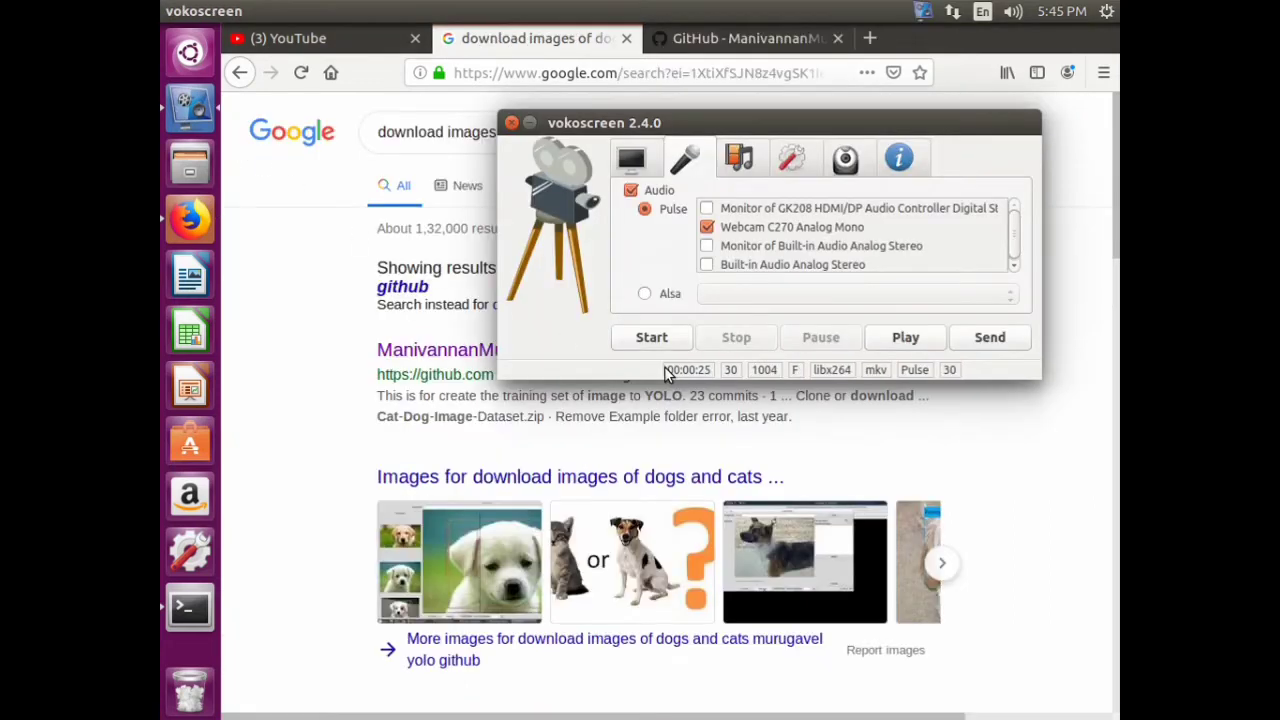
pyautogui.click(651, 337)
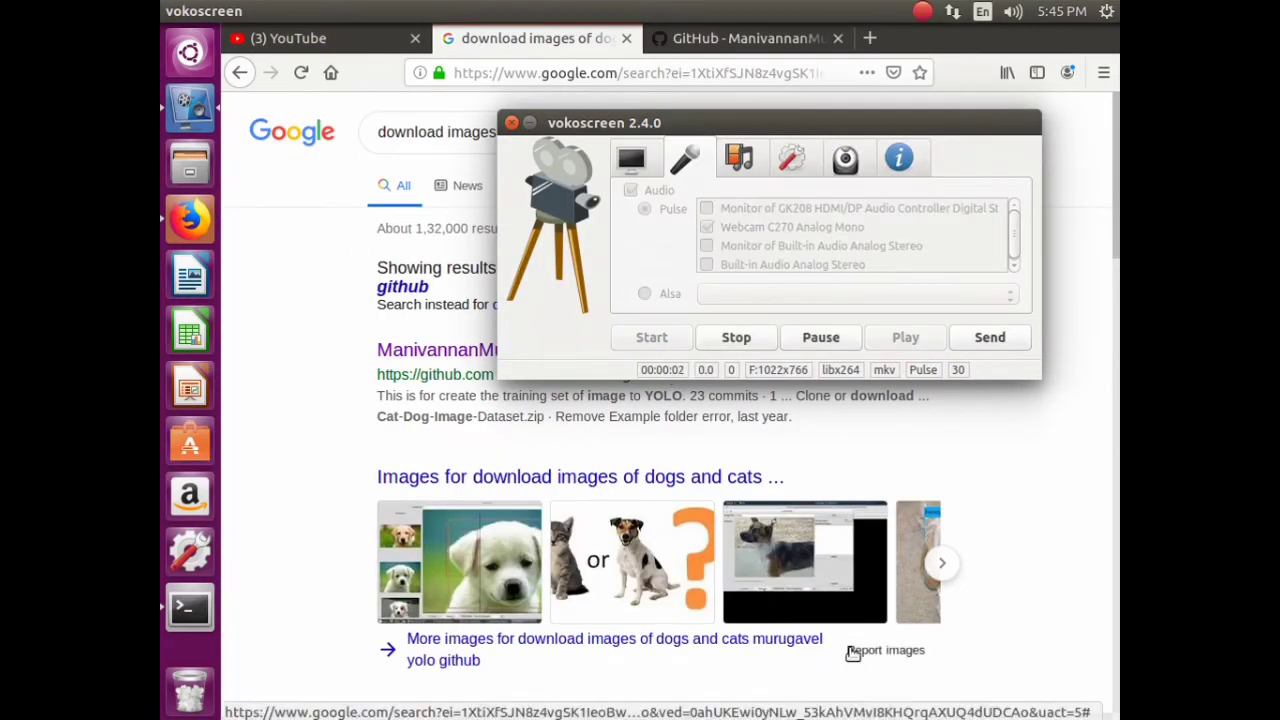
pyautogui.click(935, 424)
pyautogui.click(740, 38)
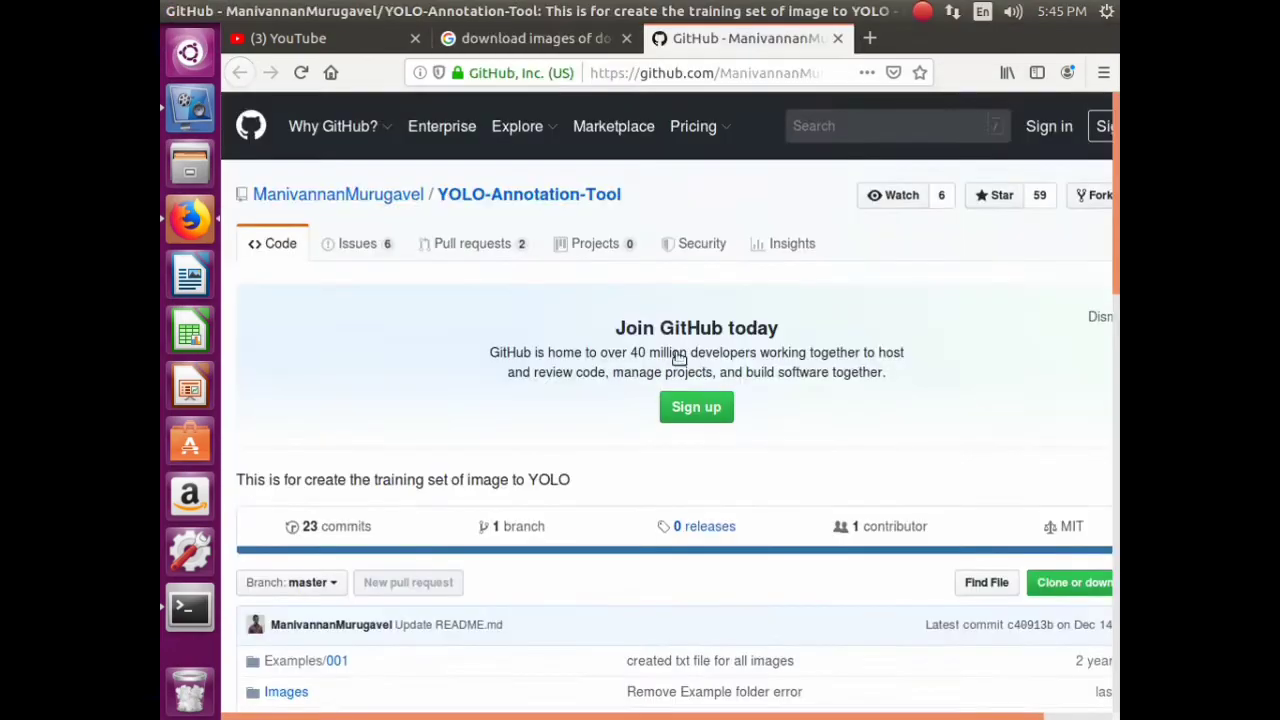
# - Download the YOLO-Annotation-Tool repository as a ZIP and save the file
pyautogui.scroll(-5, 662, 354)
pyautogui.scroll(-5, 661, 359)
pyautogui.scroll(5, 954, 341)
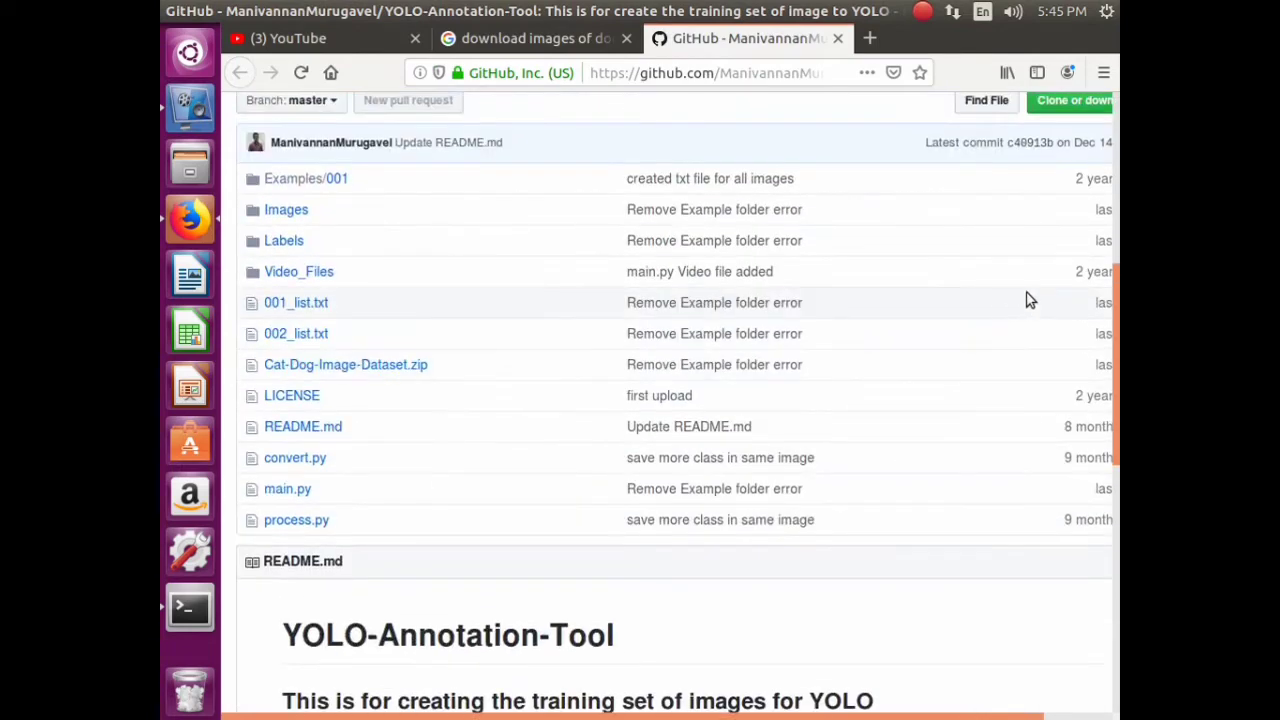
pyautogui.click(1075, 110)
pyautogui.click(988, 254)
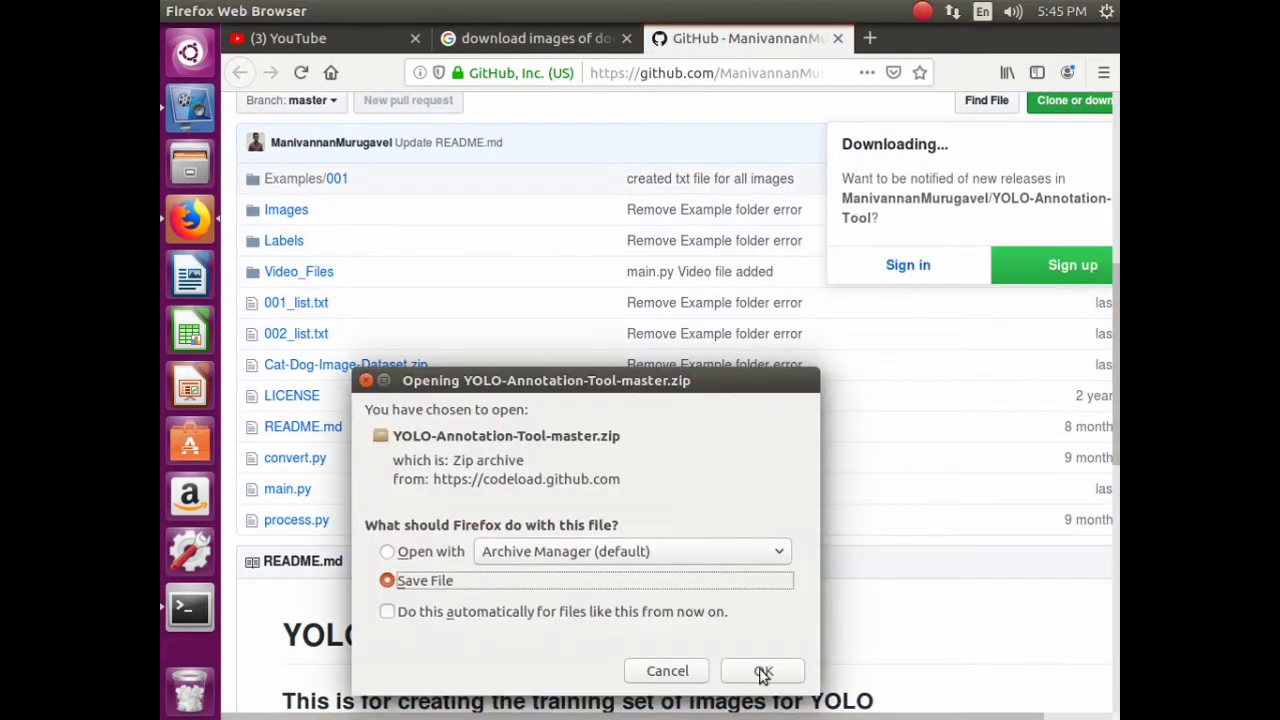
pyautogui.click(763, 671)
# - Open the folder containing YOLO-Annotation-Tool-master.zip from the downloads list
pyautogui.click(977, 73)
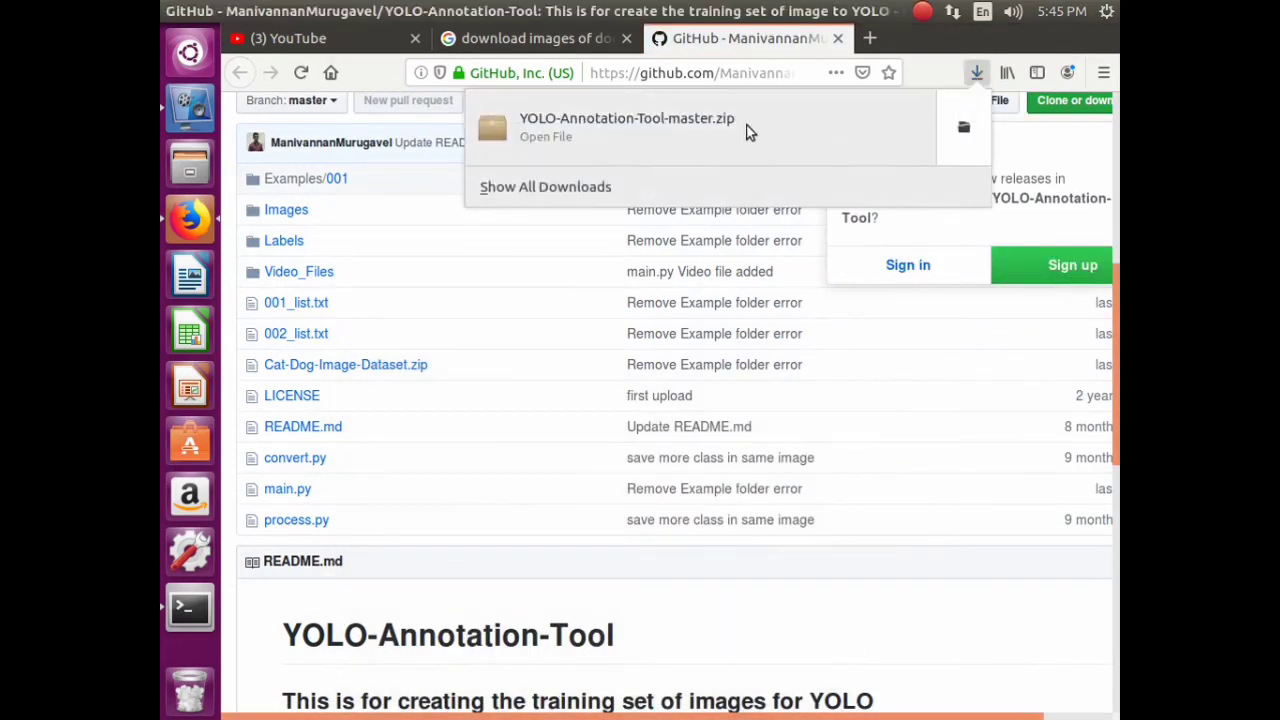
pyautogui.rightClick(748, 129)
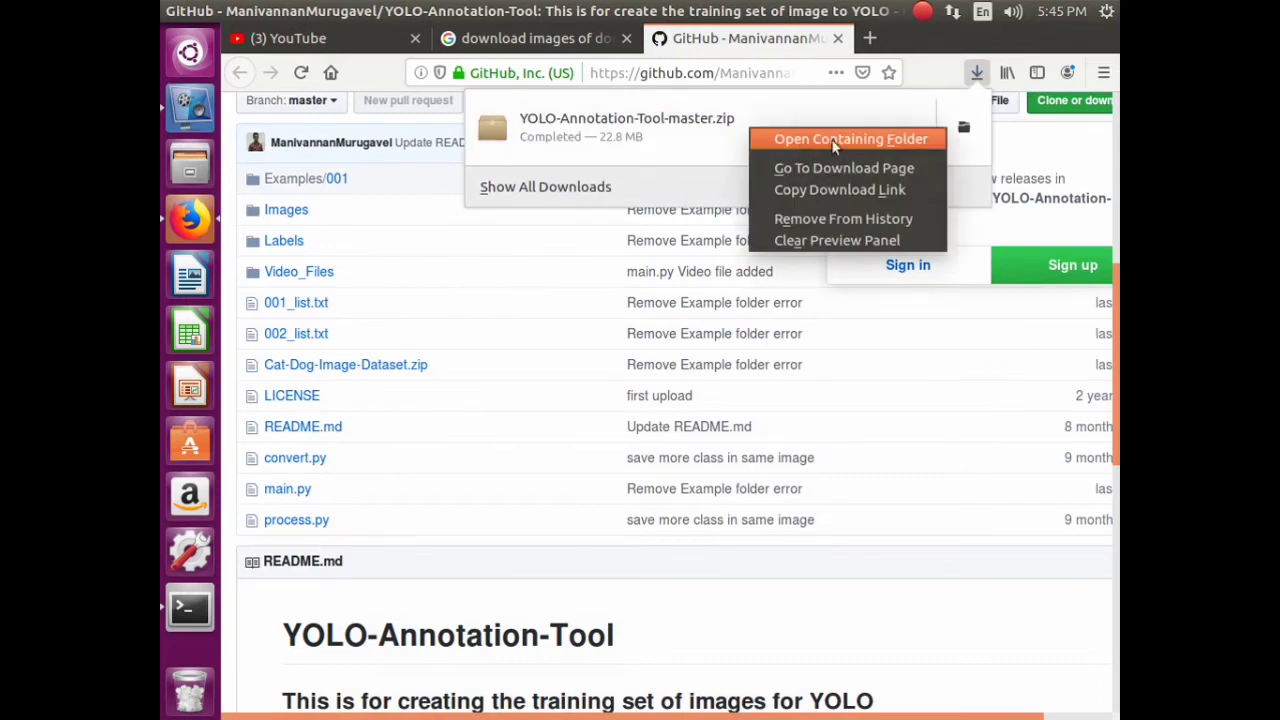
pyautogui.click(834, 141)
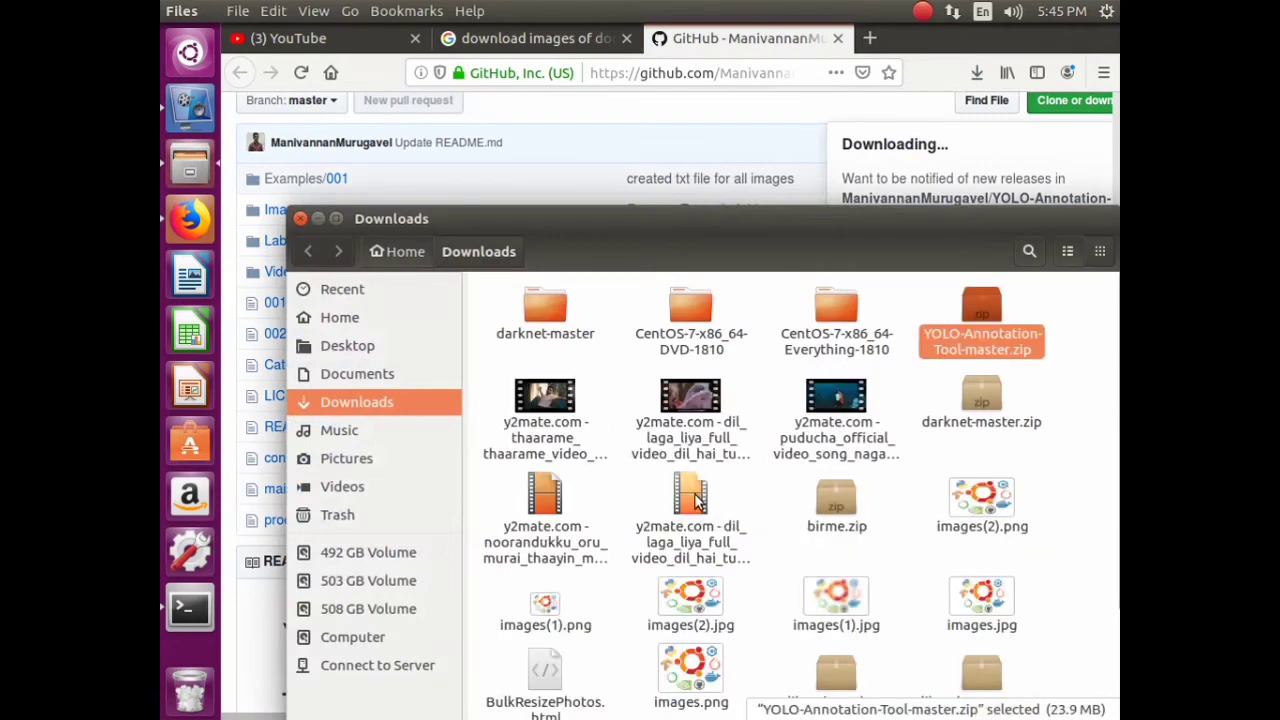
# - Move YOLO-Annotation-Tool-master.zip into the Home folder
pyautogui.rightClick(977, 347)
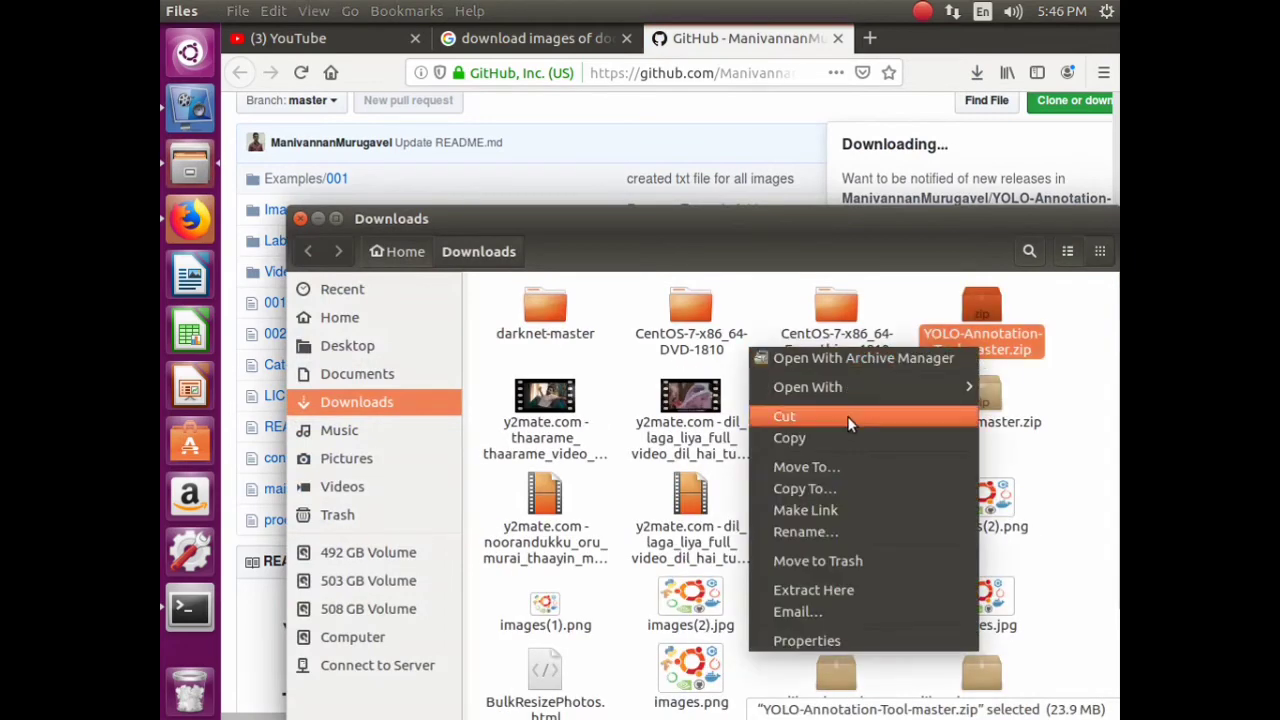
pyautogui.click(847, 416)
pyautogui.click(413, 330)
pyautogui.moveTo(763, 237); pyautogui.dragTo(690, 20)
pyautogui.rightClick(688, 531)
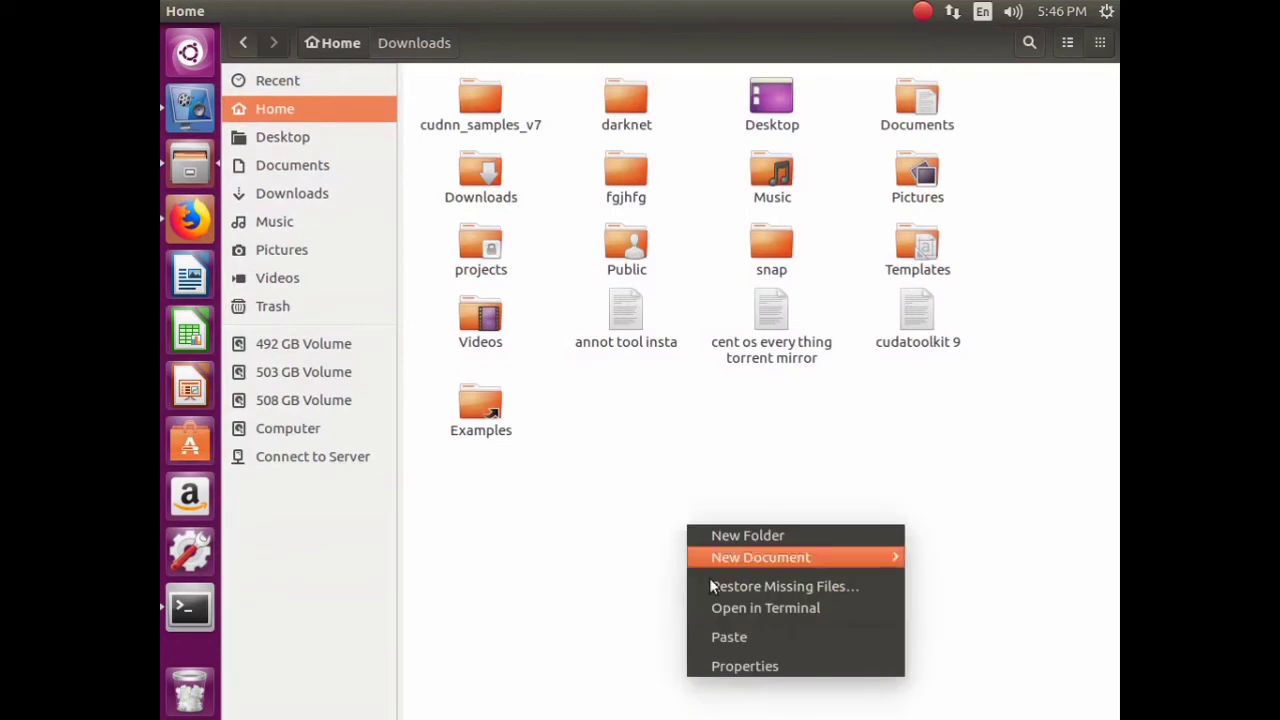
pyautogui.click(733, 636)
pyautogui.click(806, 466)
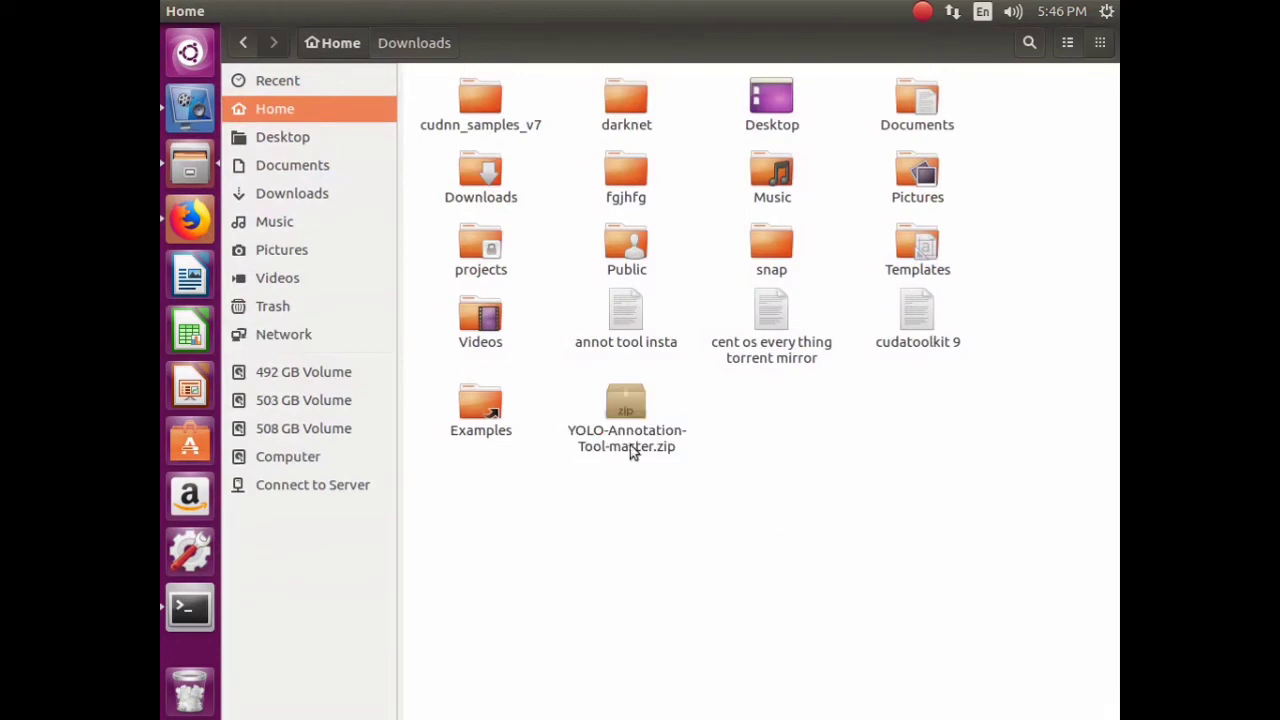
# - Extract YOLO-Annotation-Tool-master.zip with Archive Manager and close the archive window
pyautogui.click(635, 452)
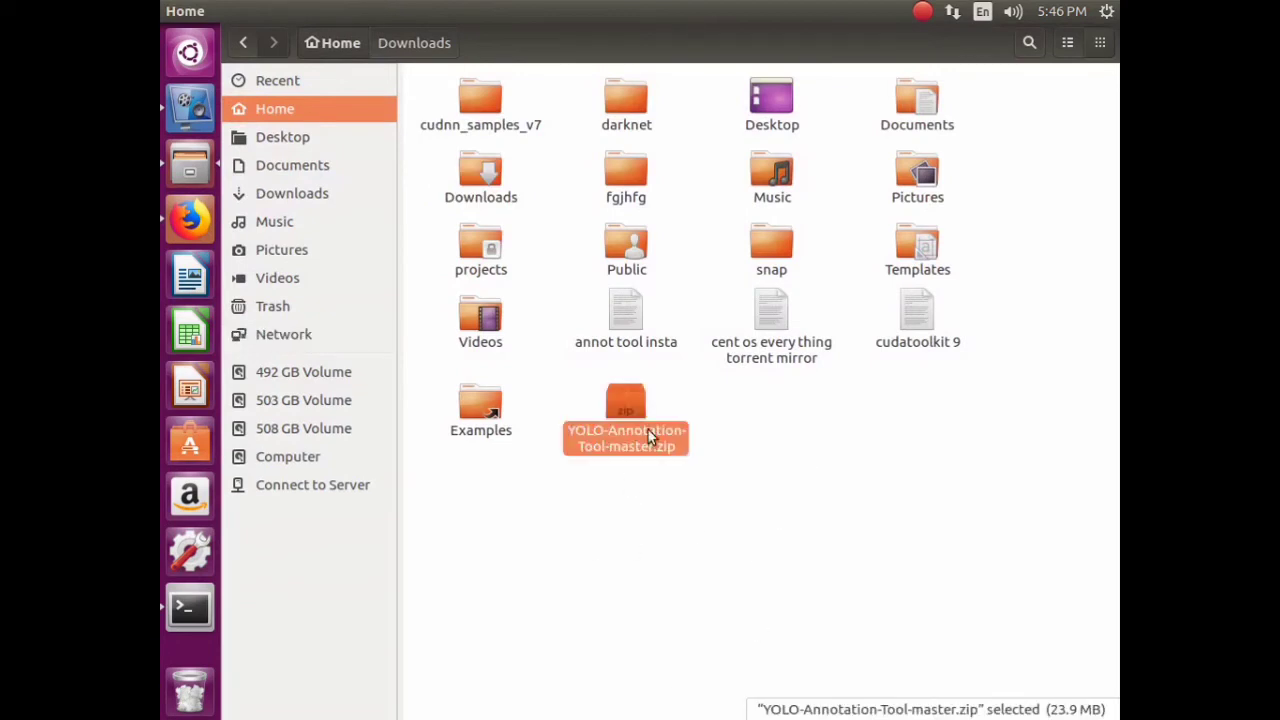
pyautogui.doubleClick(647, 428)
pyautogui.hotkey('ctrl', 'e')
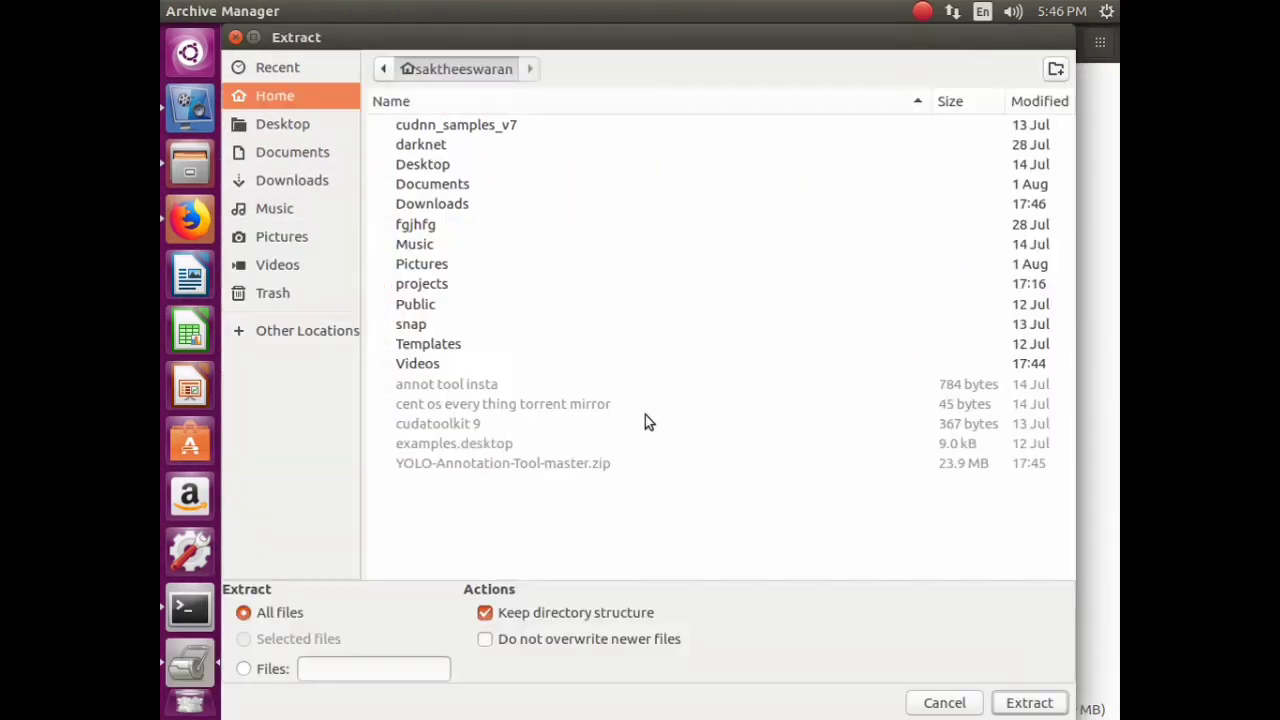
pyautogui.click(1045, 702)
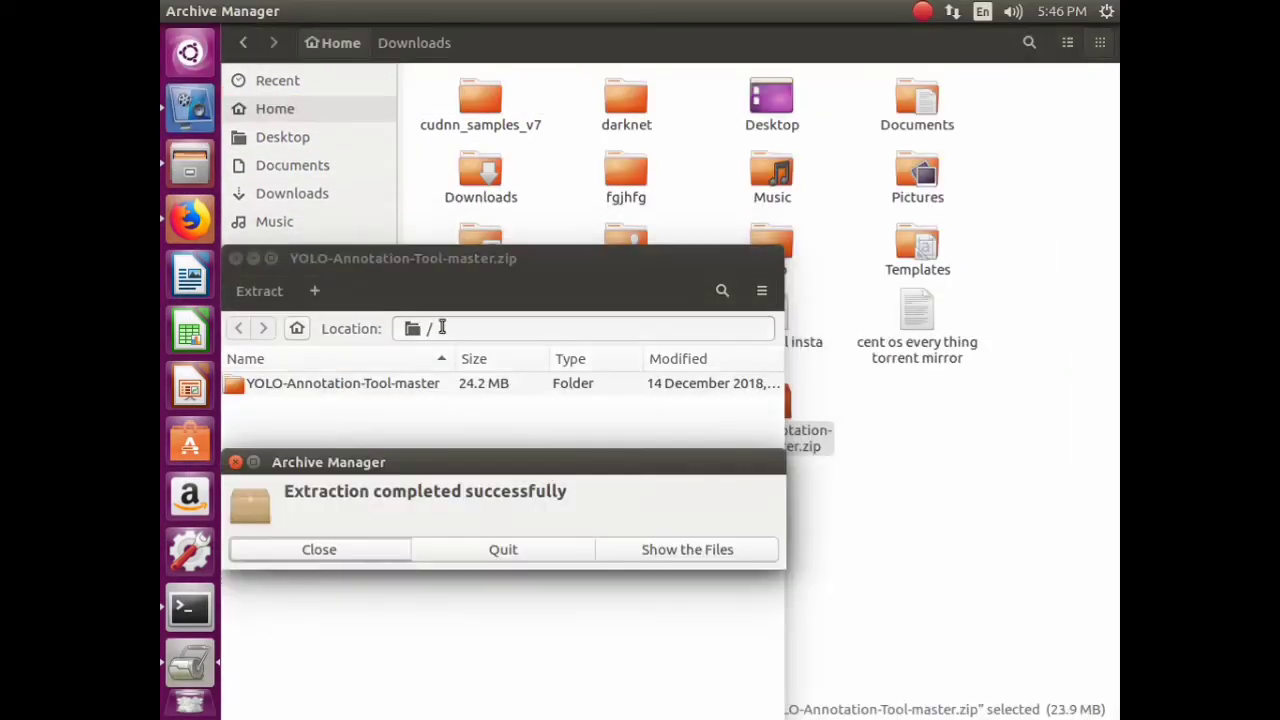
pyautogui.click(360, 546)
pyautogui.click(235, 258)
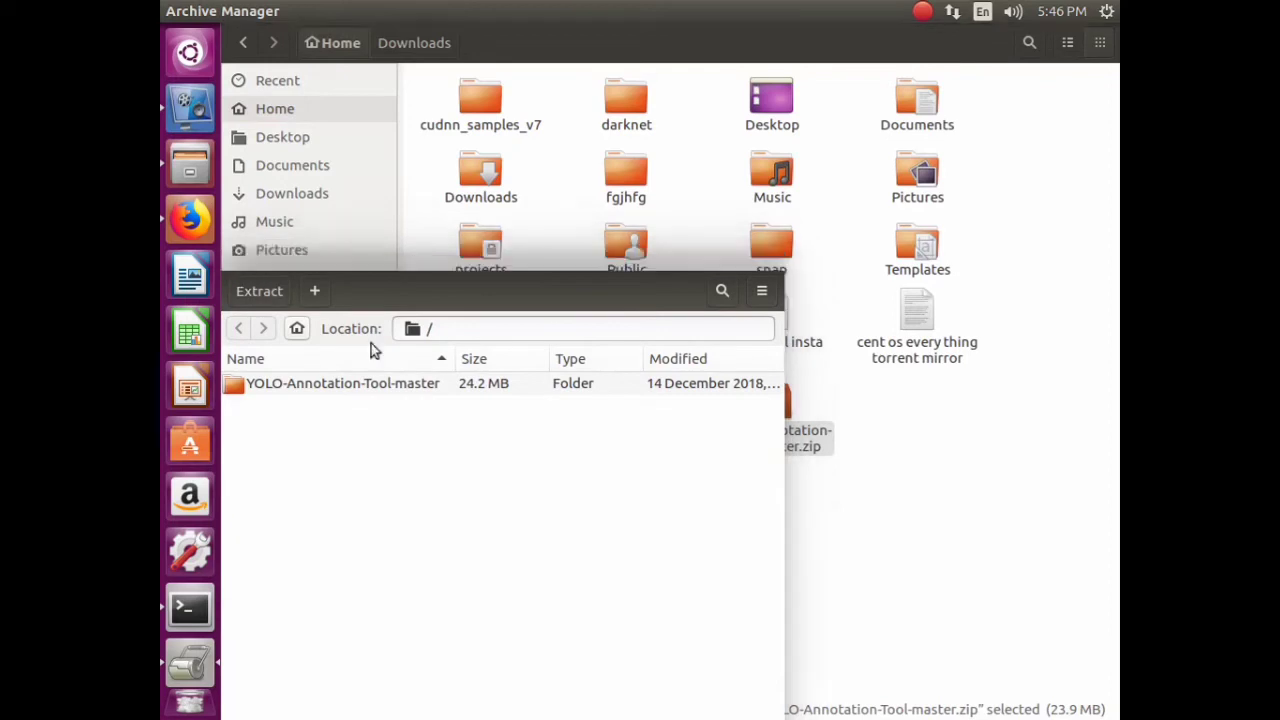
pyautogui.click(866, 579)
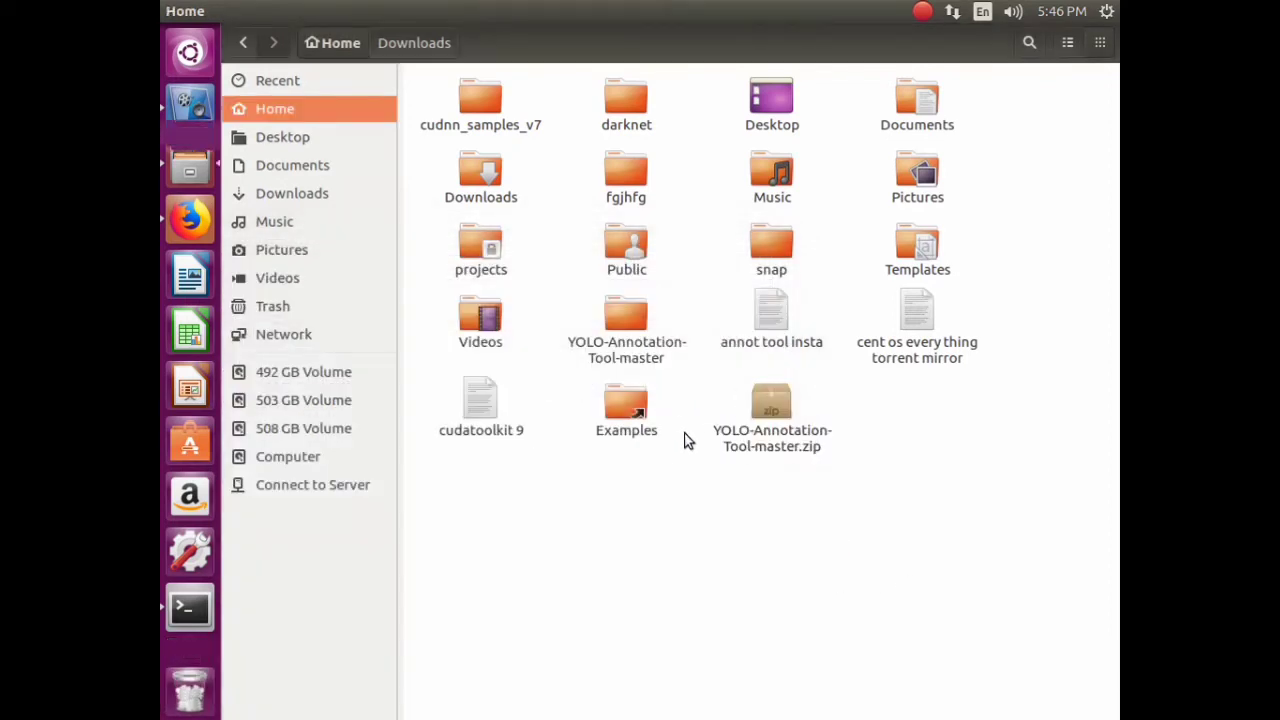
# - Copy the Images folder from YOLO-Annotation-Tool-master and paste it into Home
pyautogui.doubleClick(646, 338)
pyautogui.rightClick(627, 100)
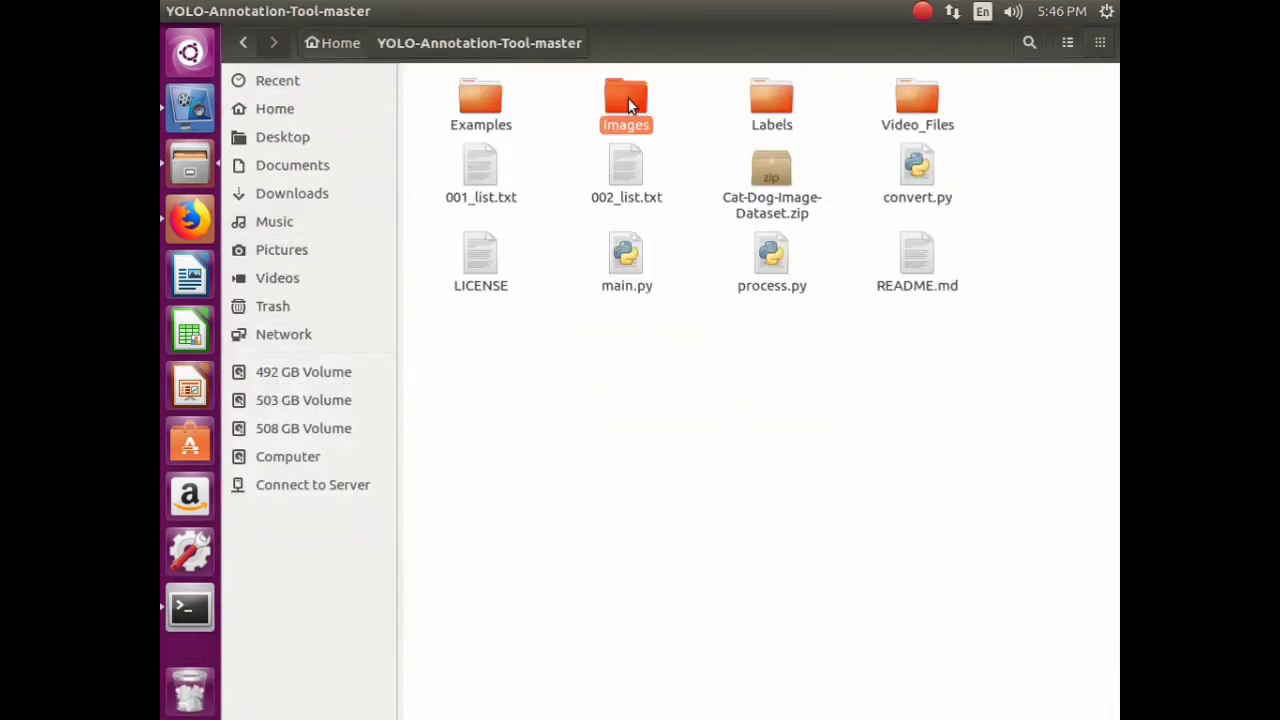
pyautogui.click(693, 210)
pyautogui.doubleClick(638, 130)
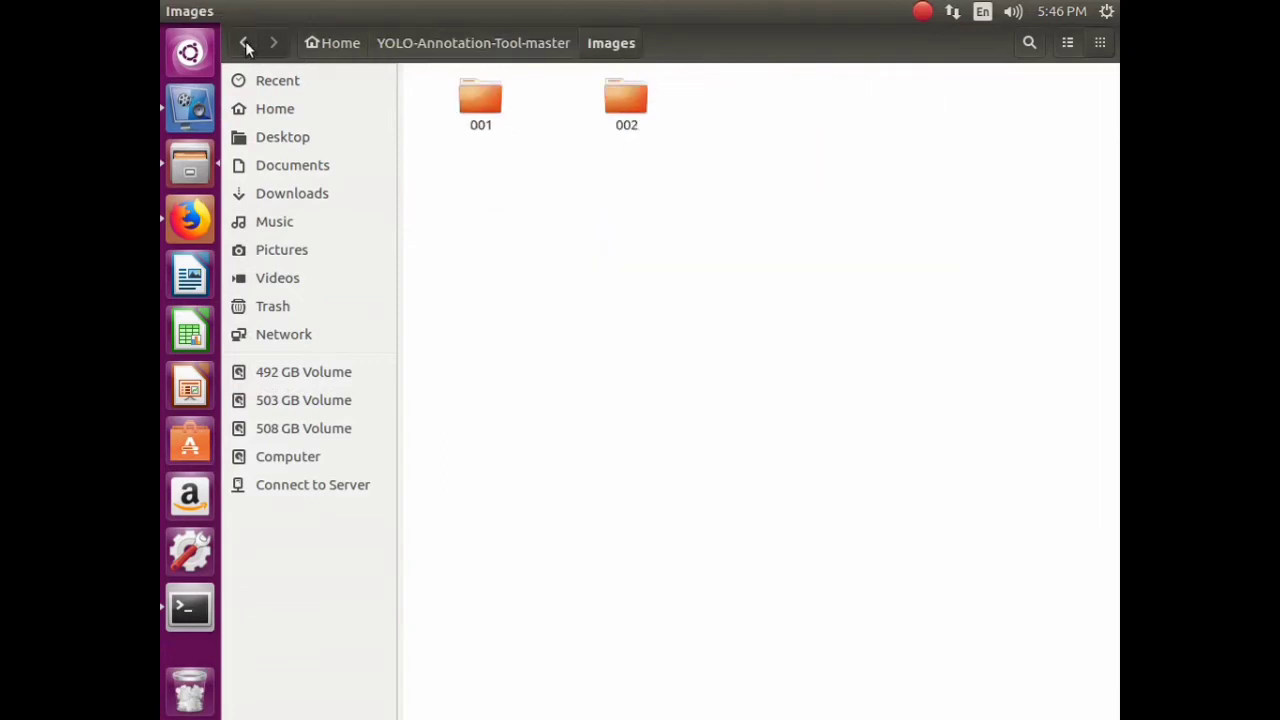
pyautogui.click(243, 42)
pyautogui.rightClick(631, 98)
pyautogui.click(675, 214)
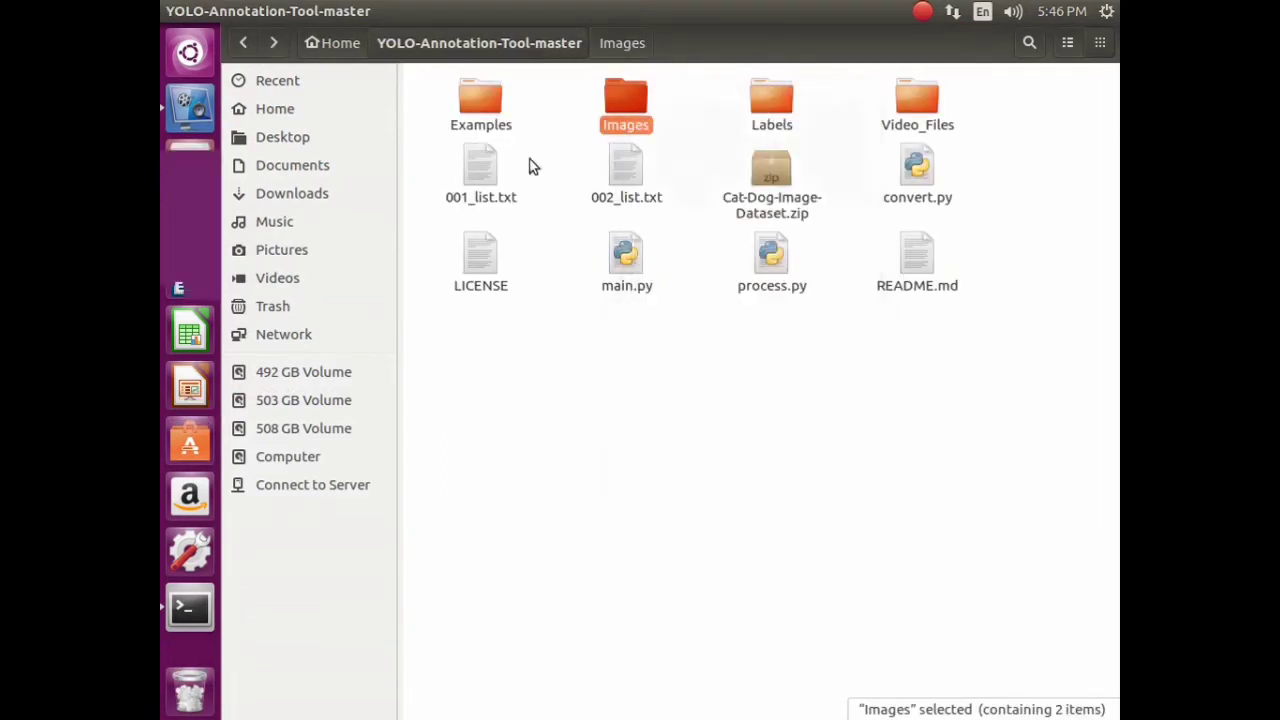
pyautogui.click(243, 42)
pyautogui.rightClick(914, 462)
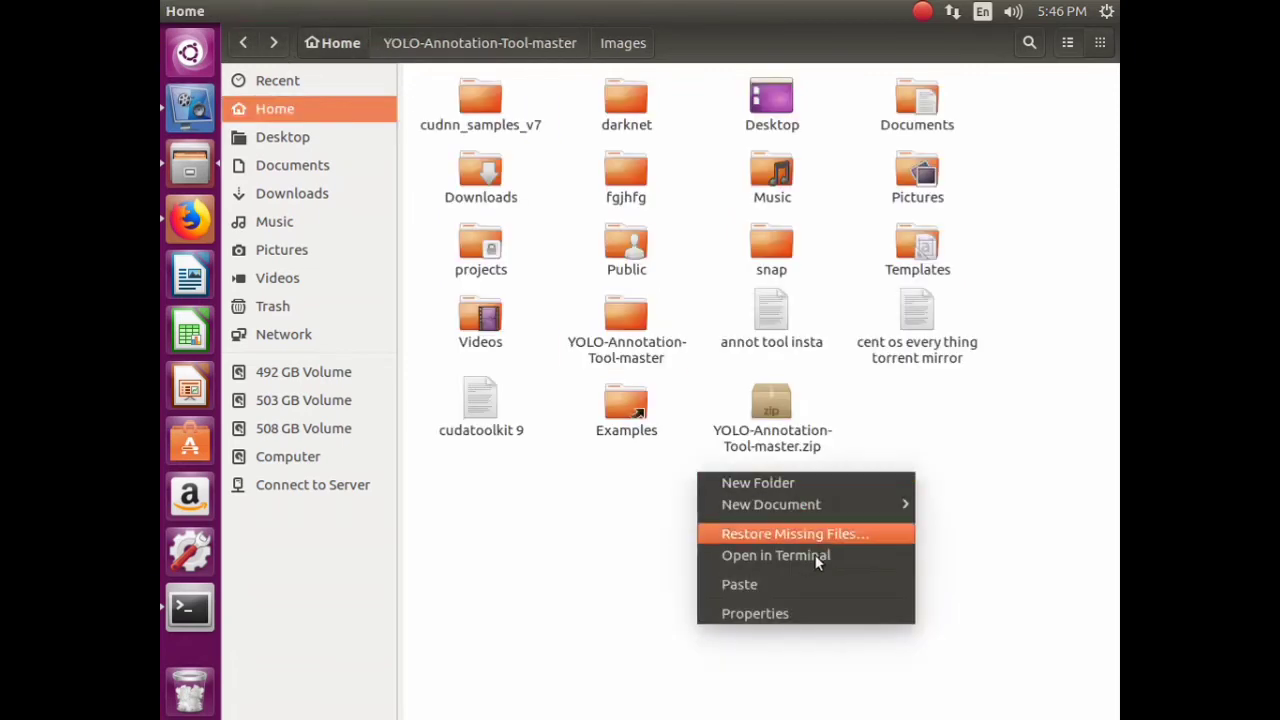
pyautogui.click(815, 582)
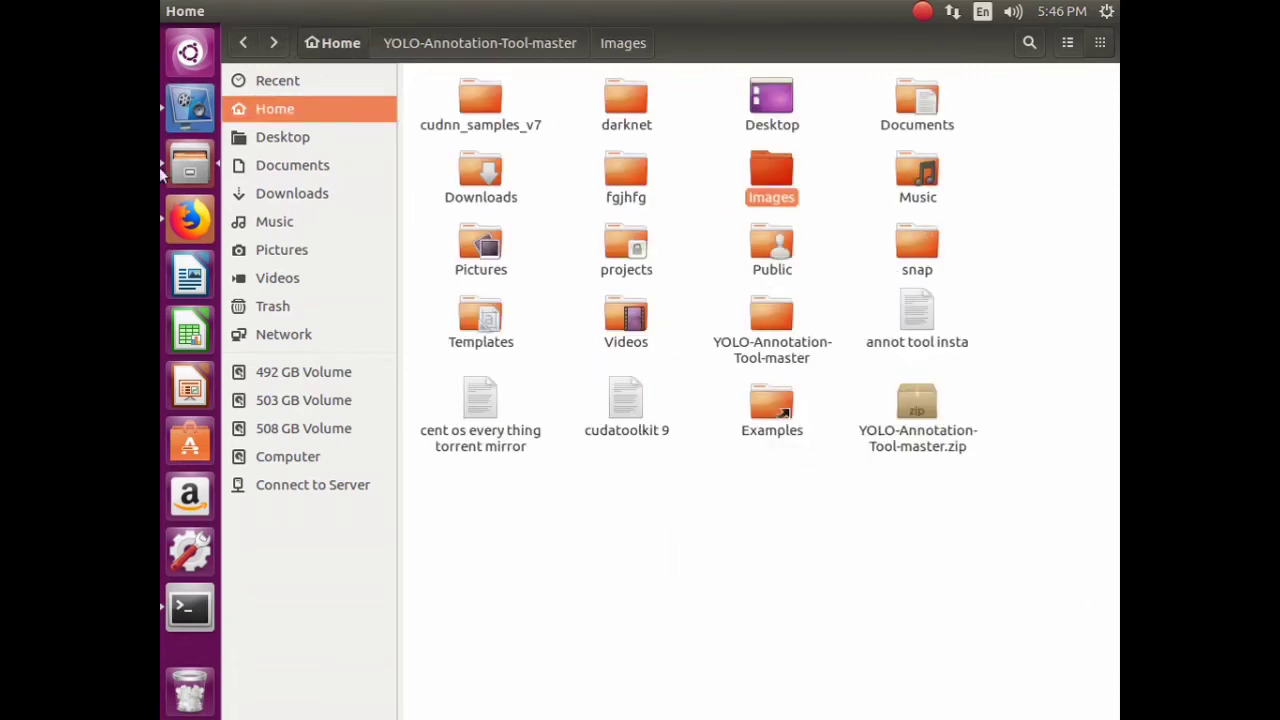
# - Rename the pasted Images folder to trainImages
pyautogui.rightClick(772, 199)
pyautogui.click(822, 424)
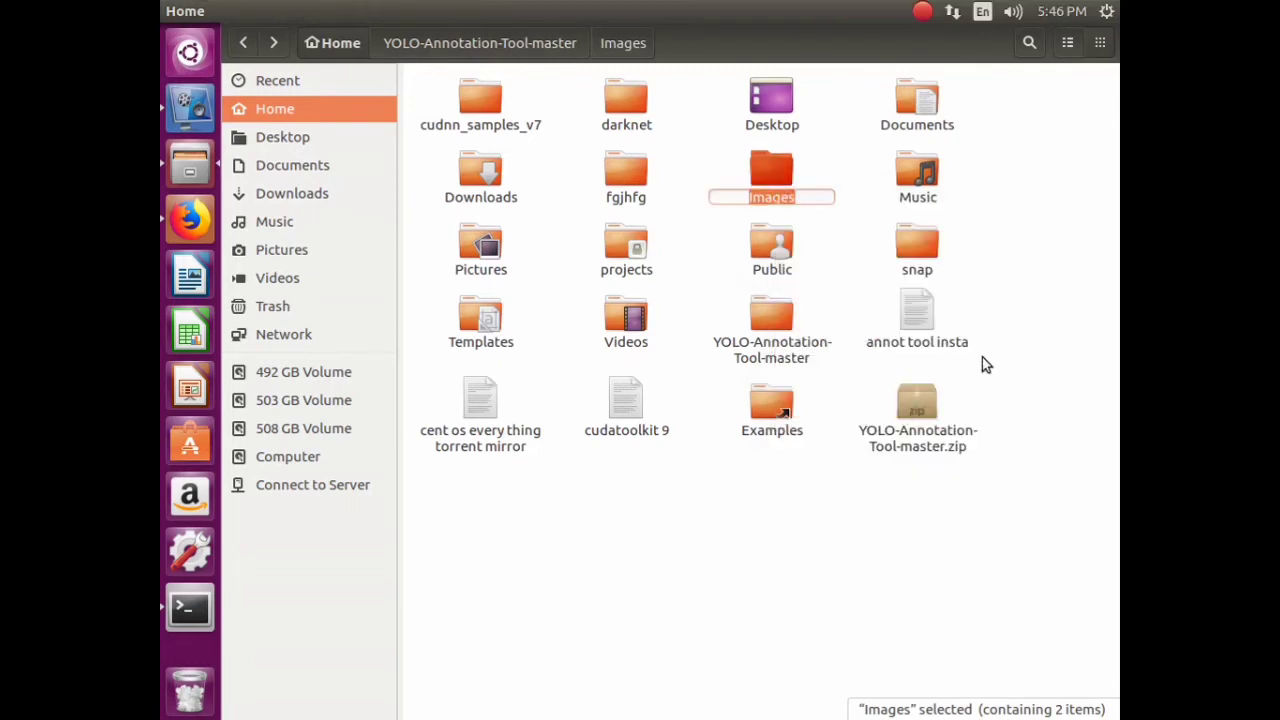
pyautogui.press('Home')
pyautogui.write('train')
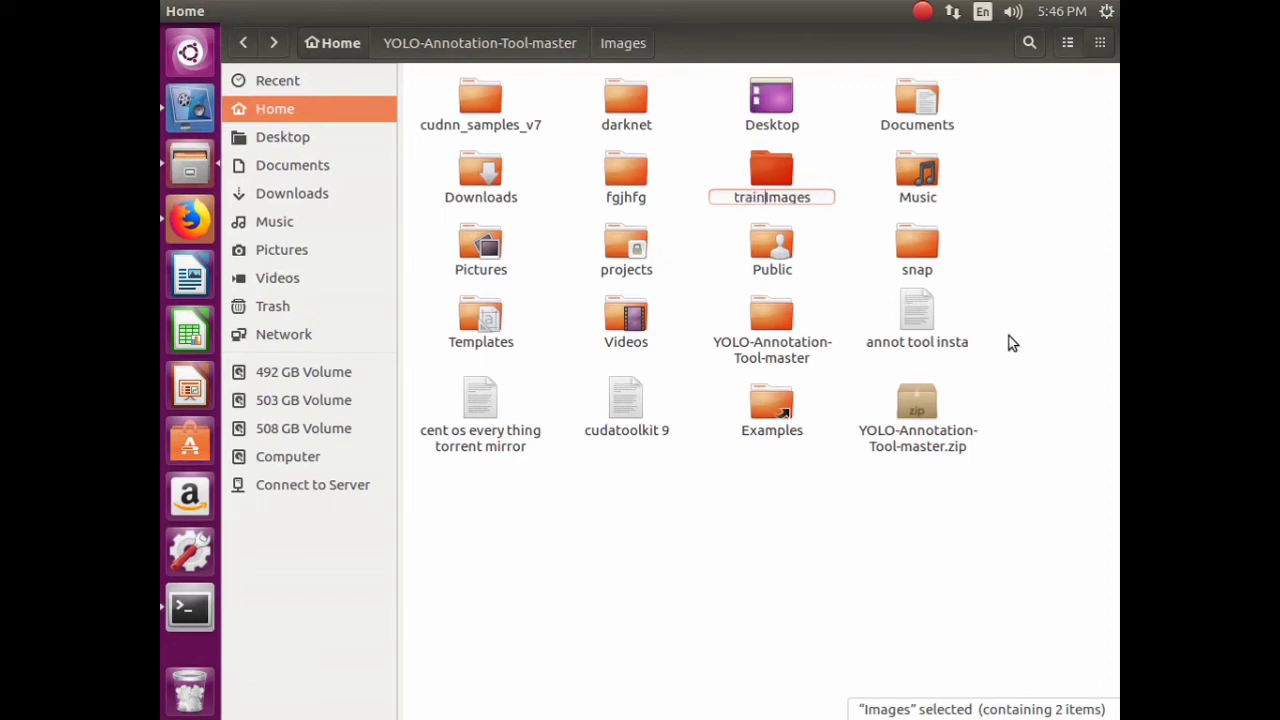
pyautogui.press('Return')
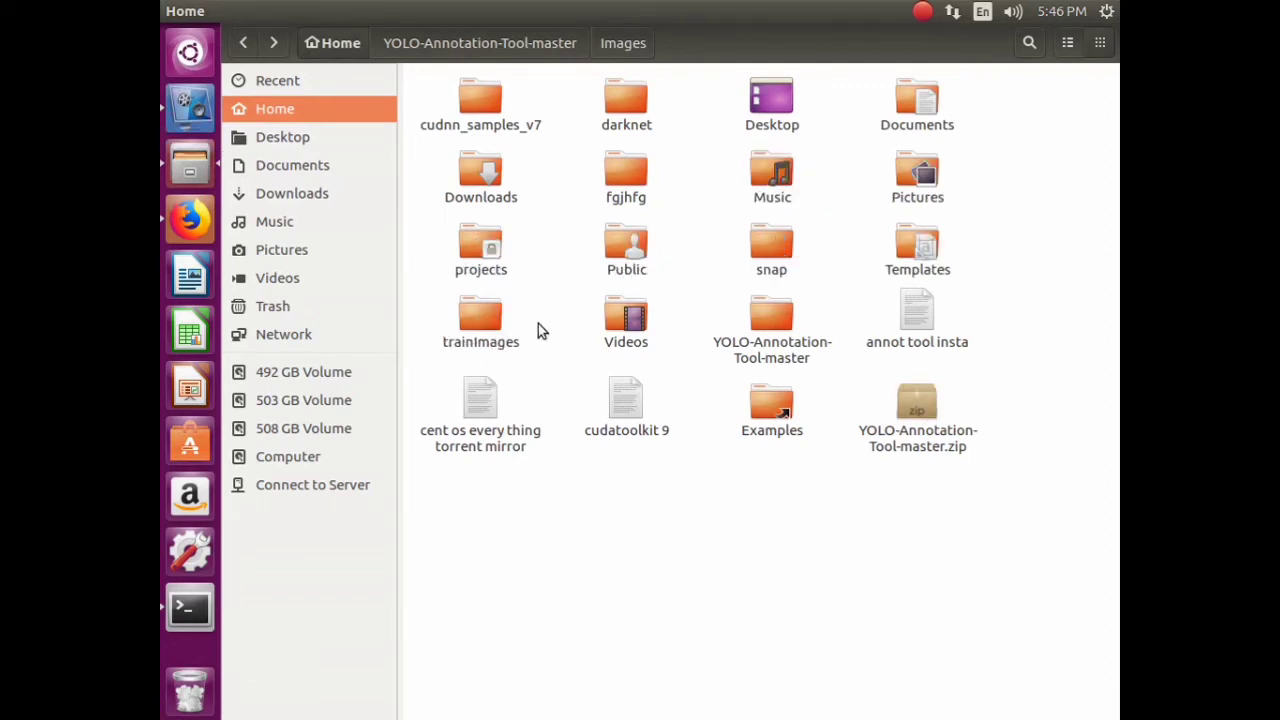
# - Inside trainImages, check folder 001's images and rename it cat
pyautogui.doubleClick(482, 318)
pyautogui.rightClick(484, 121)
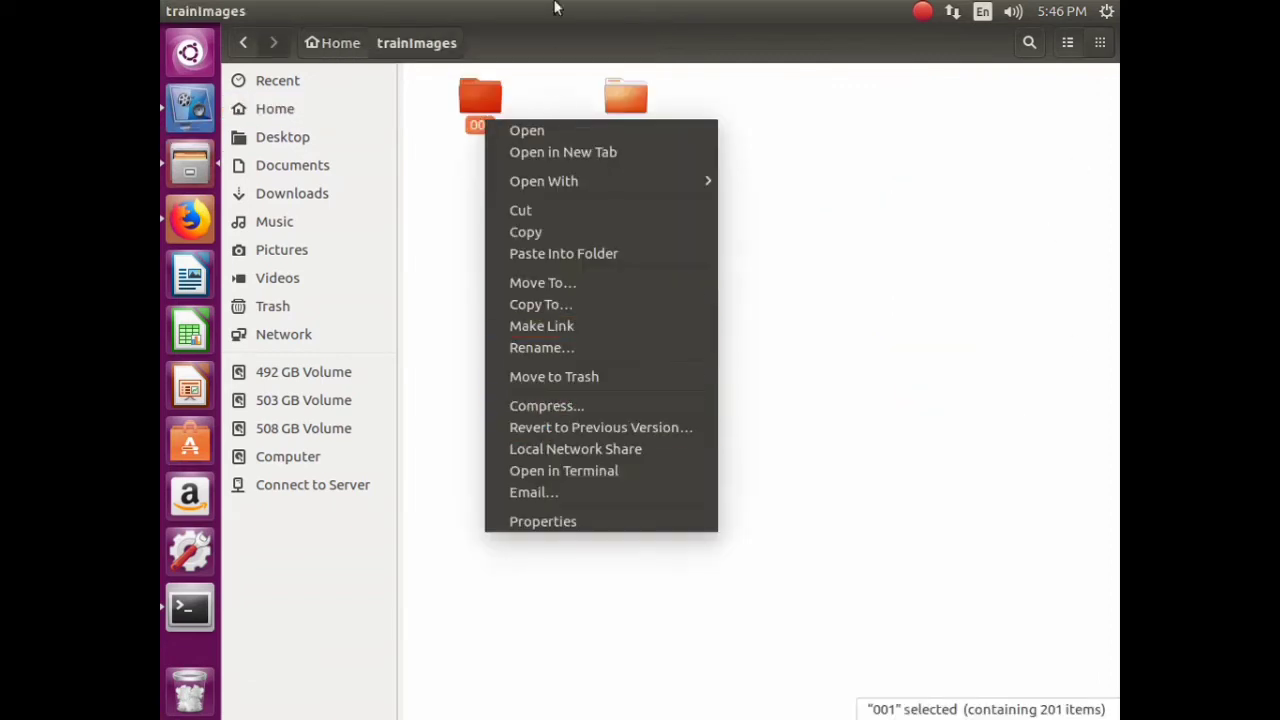
pyautogui.doubleClick(473, 88)
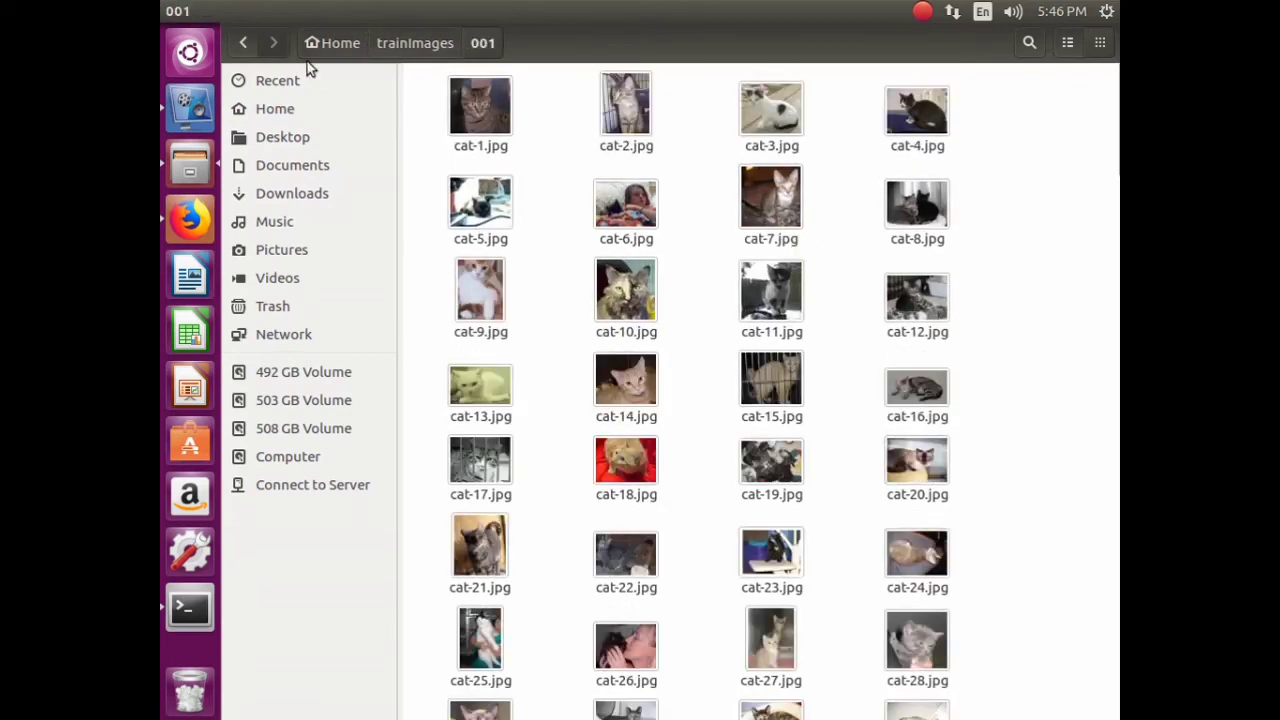
pyautogui.click(242, 47)
pyautogui.rightClick(484, 112)
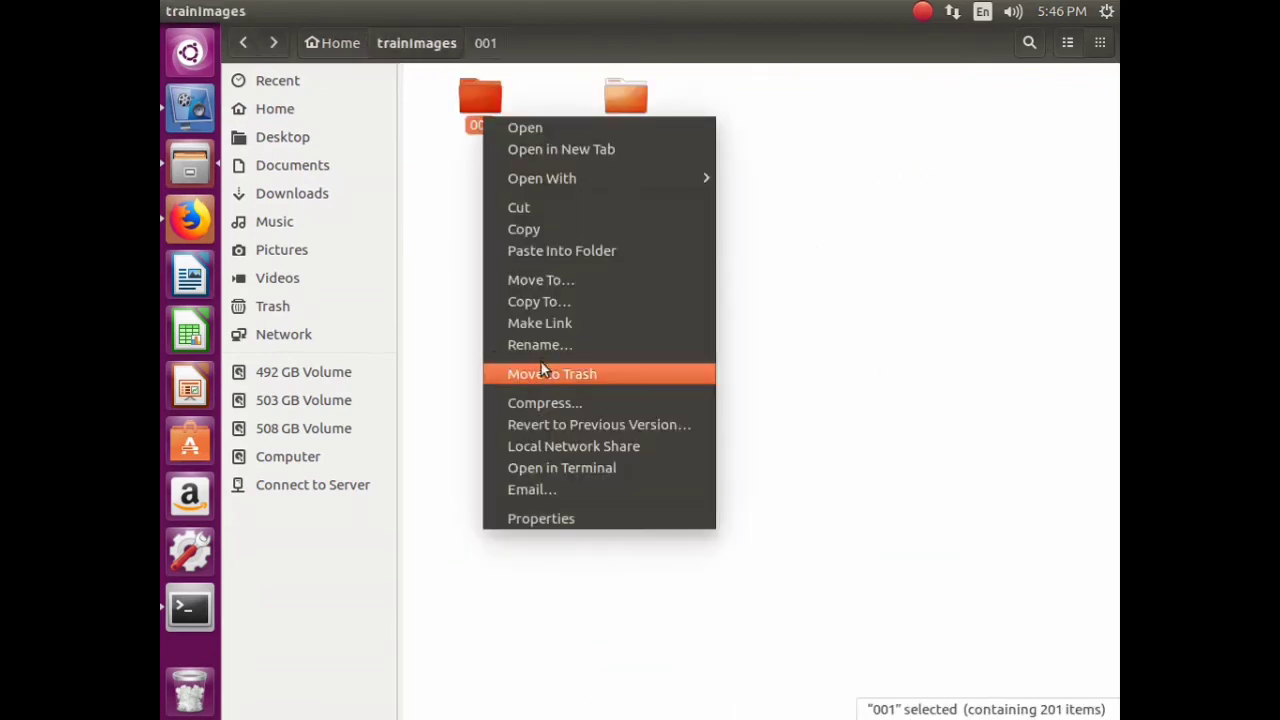
pyautogui.click(545, 343)
pyautogui.write('cat')
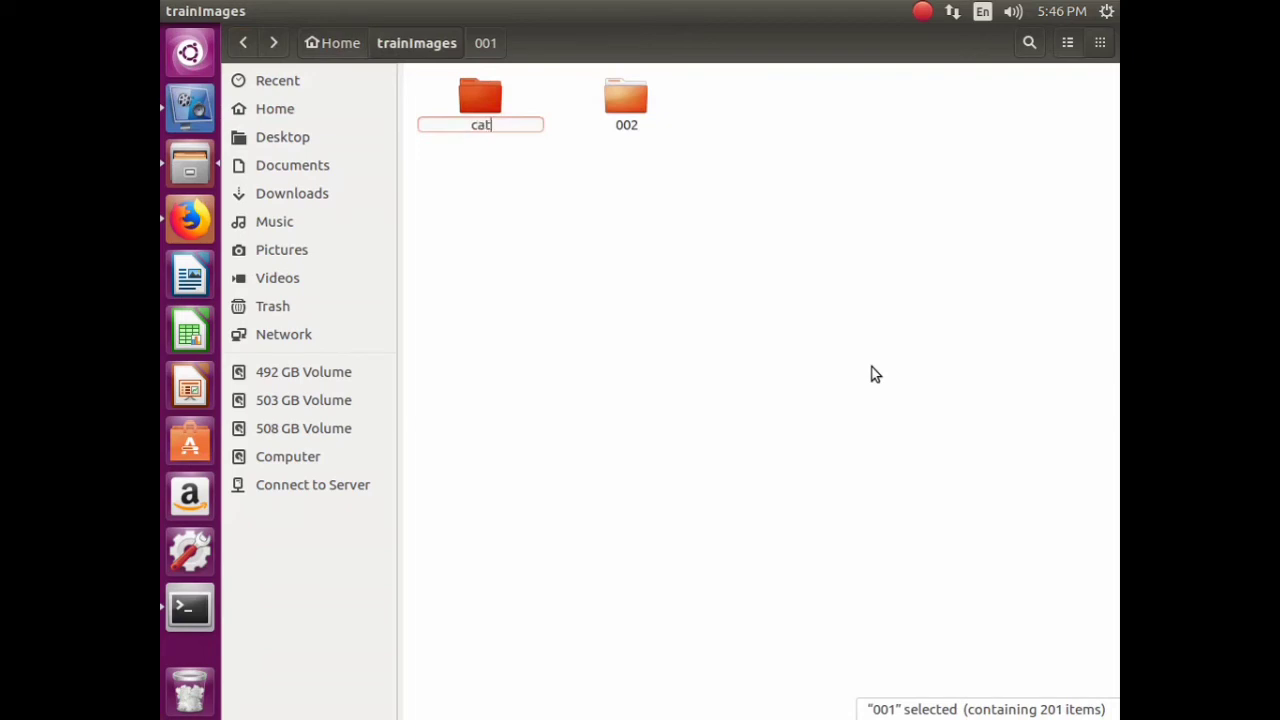
pyautogui.press('Return')
# - Check folder 002's images, rename it dog, and return to Home
pyautogui.rightClick(476, 122)
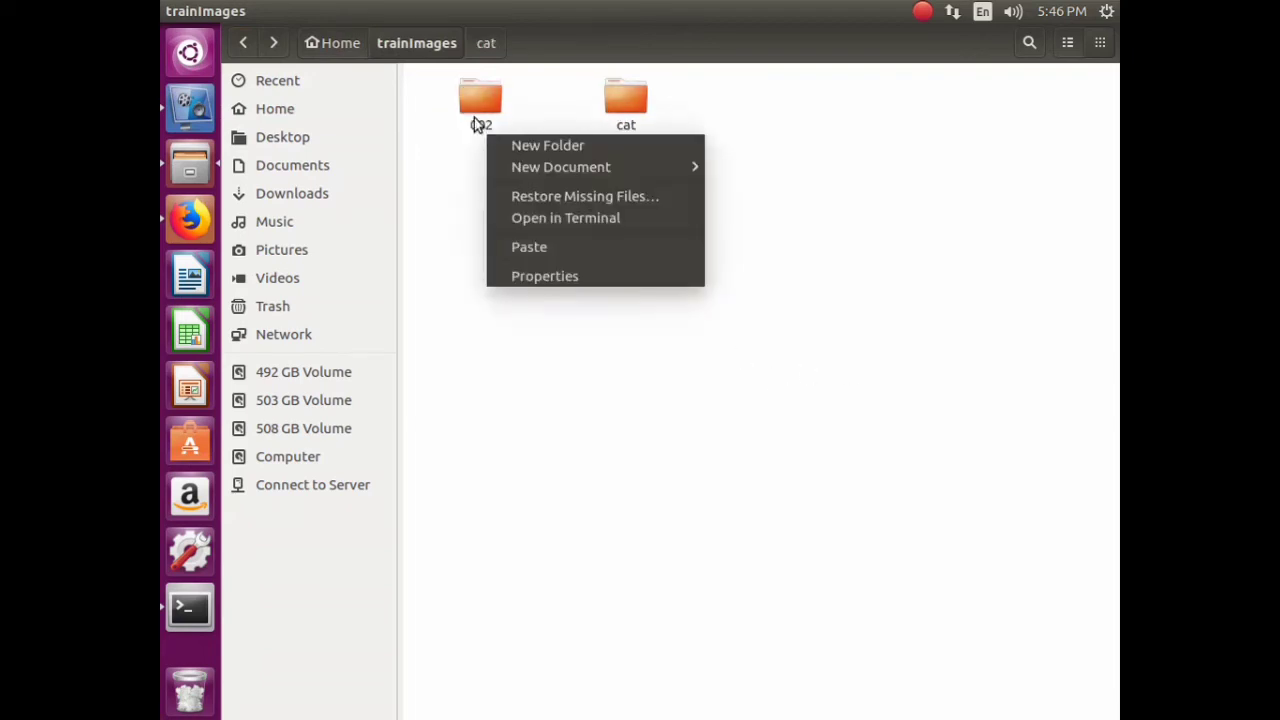
pyautogui.click(485, 104)
pyautogui.doubleClick(485, 104)
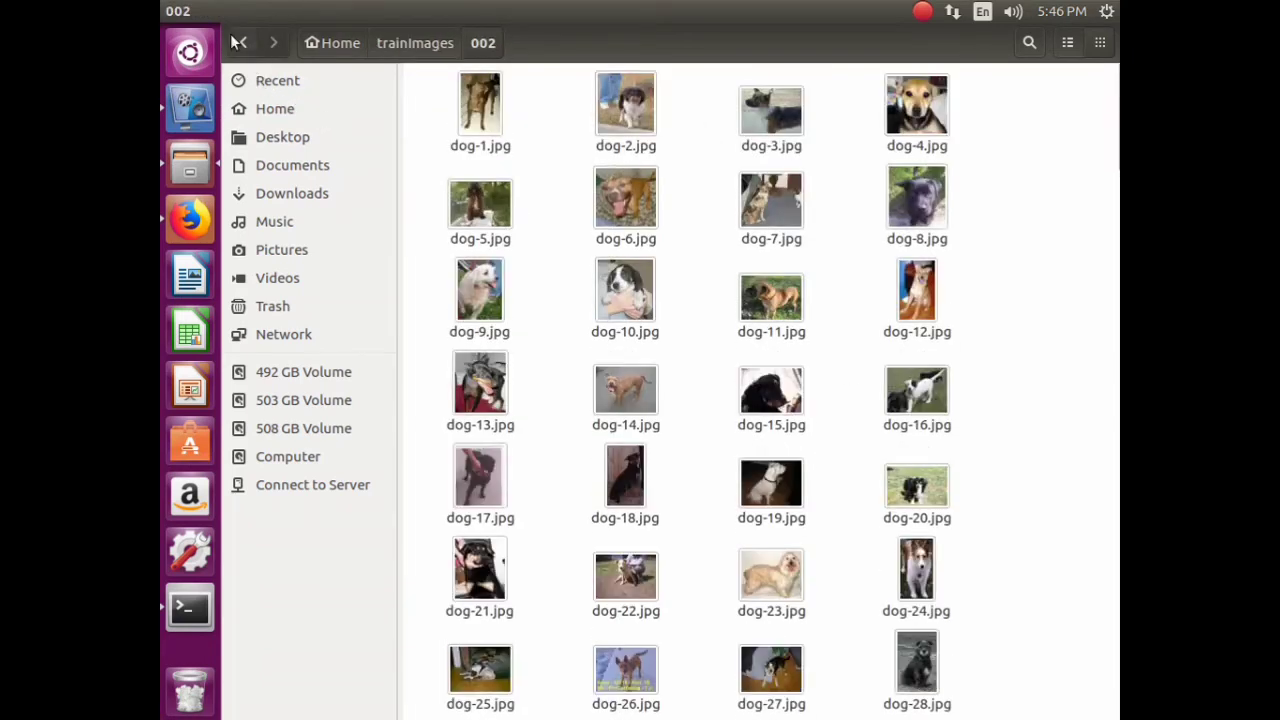
pyautogui.click(242, 43)
pyautogui.rightClick(471, 133)
pyautogui.click(510, 352)
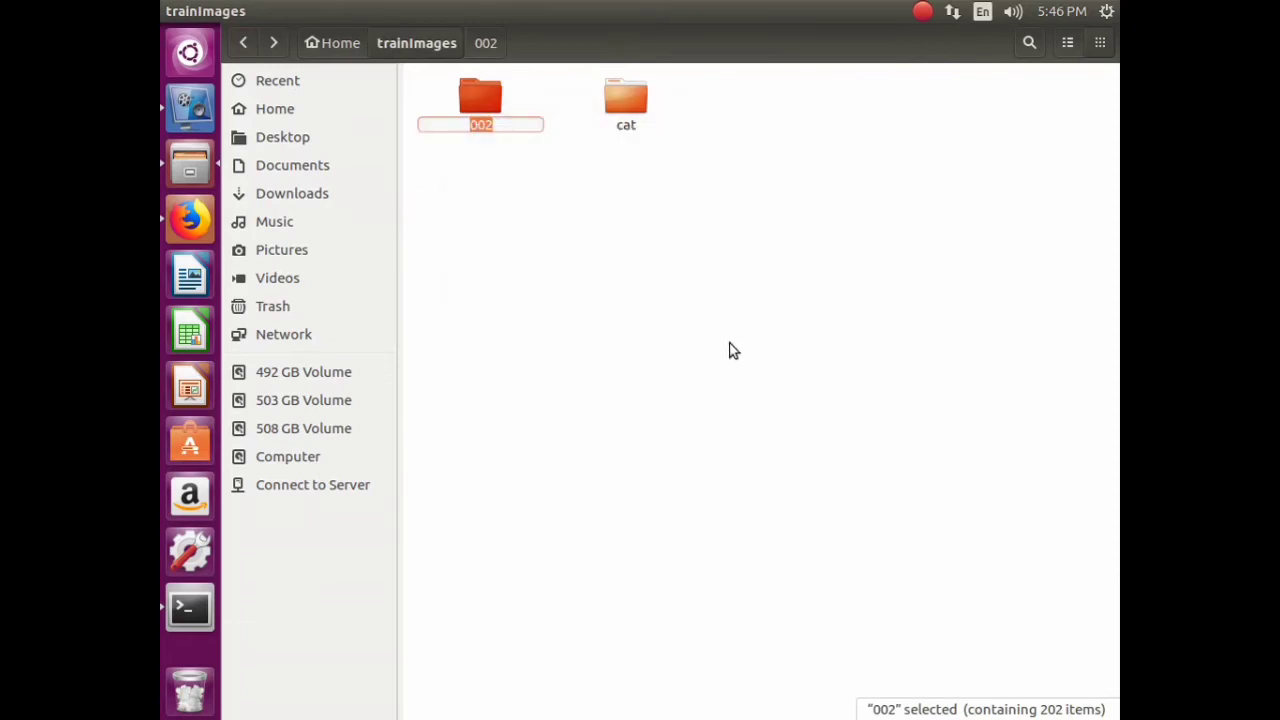
pyautogui.write('dog')
pyautogui.press('Return')
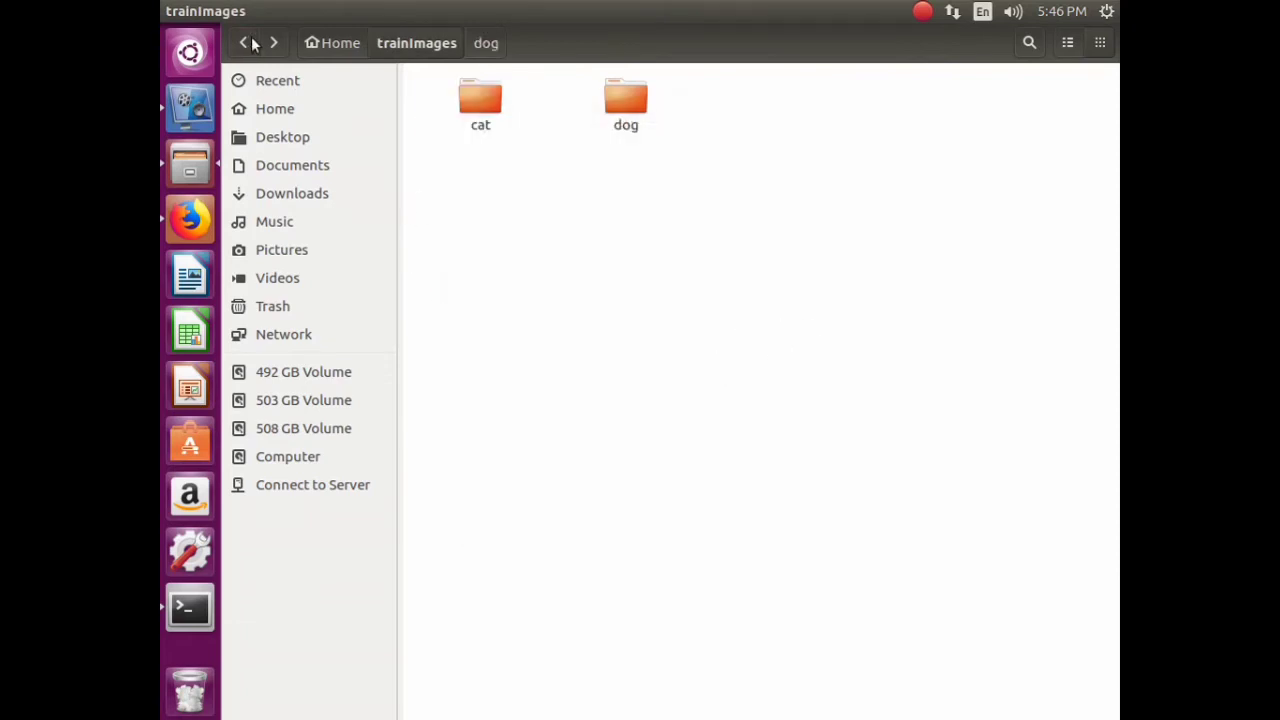
pyautogui.click(250, 43)
# - Clear the terminal and run sudo docker images
pyautogui.click(190, 608)
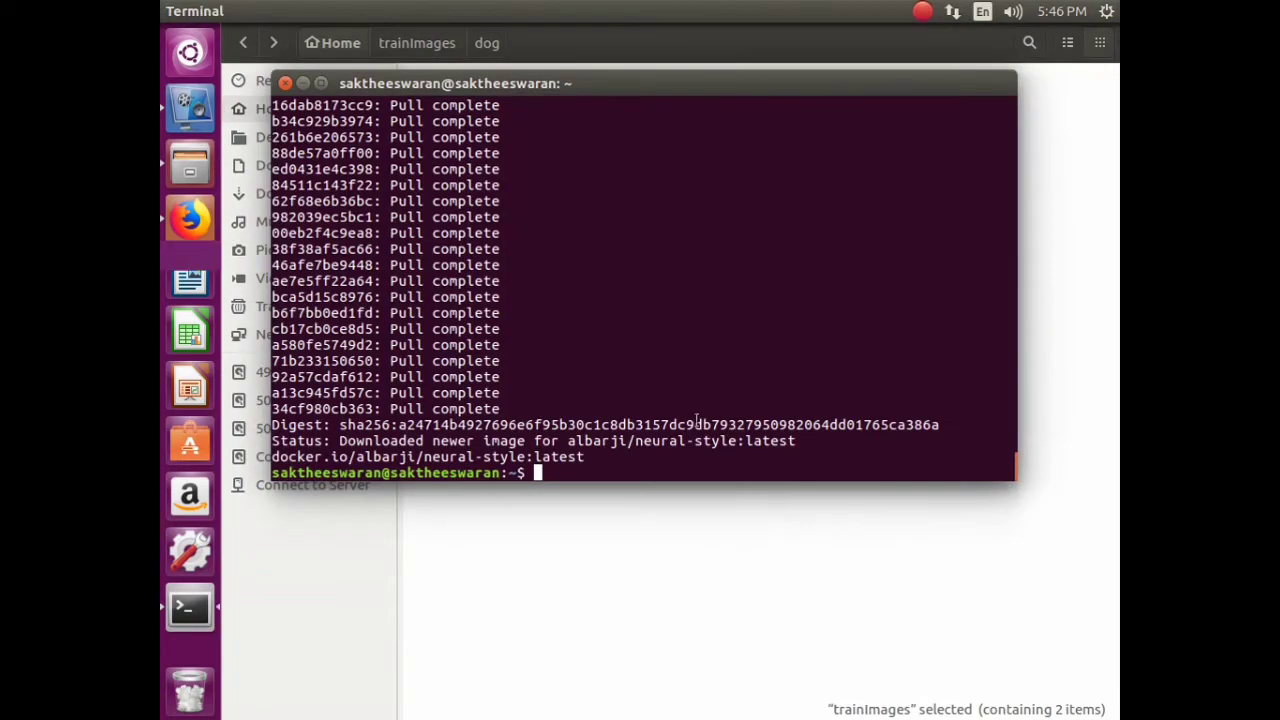
pyautogui.write('cl')
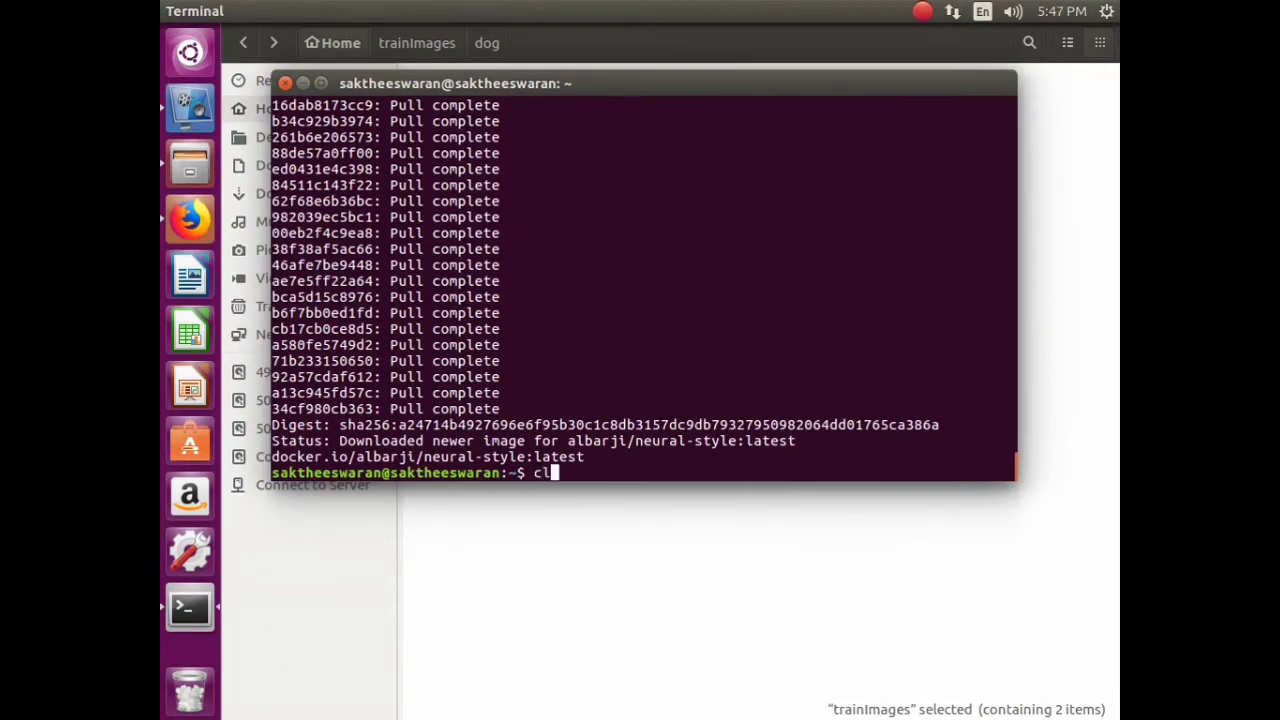
pyautogui.write('ear')
pyautogui.press('Return')
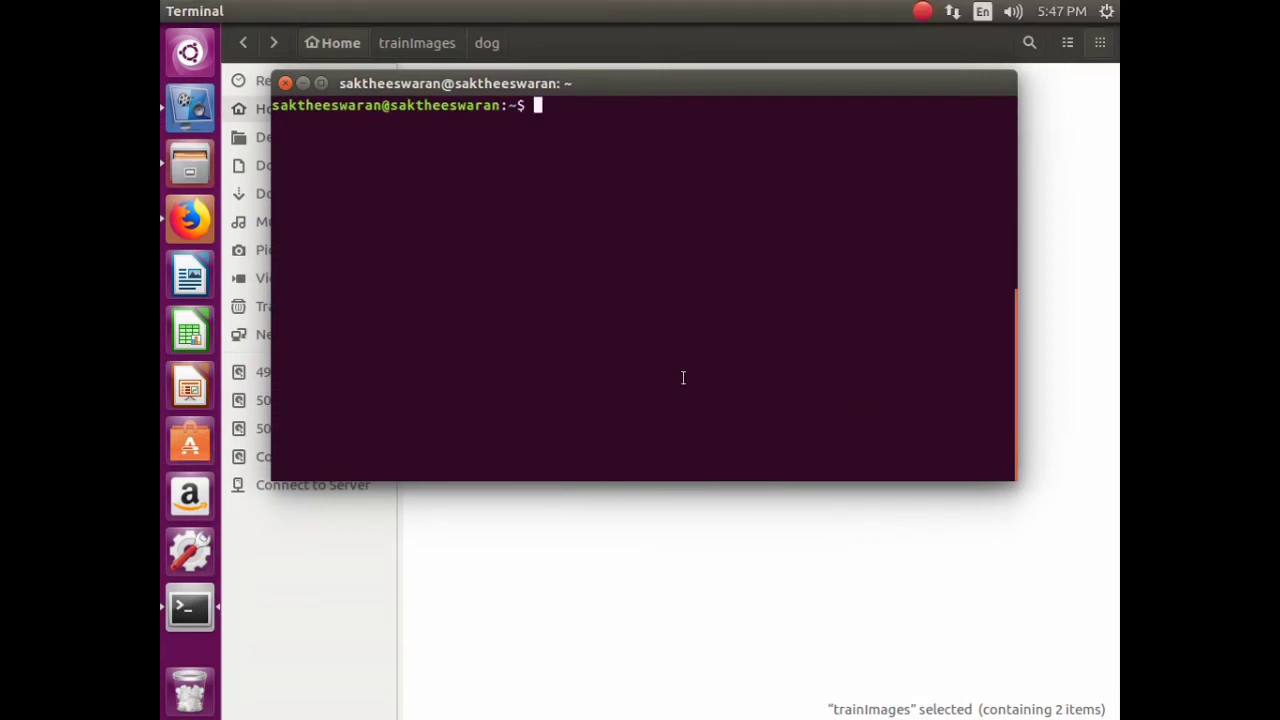
pyautogui.write('sudo docker ')
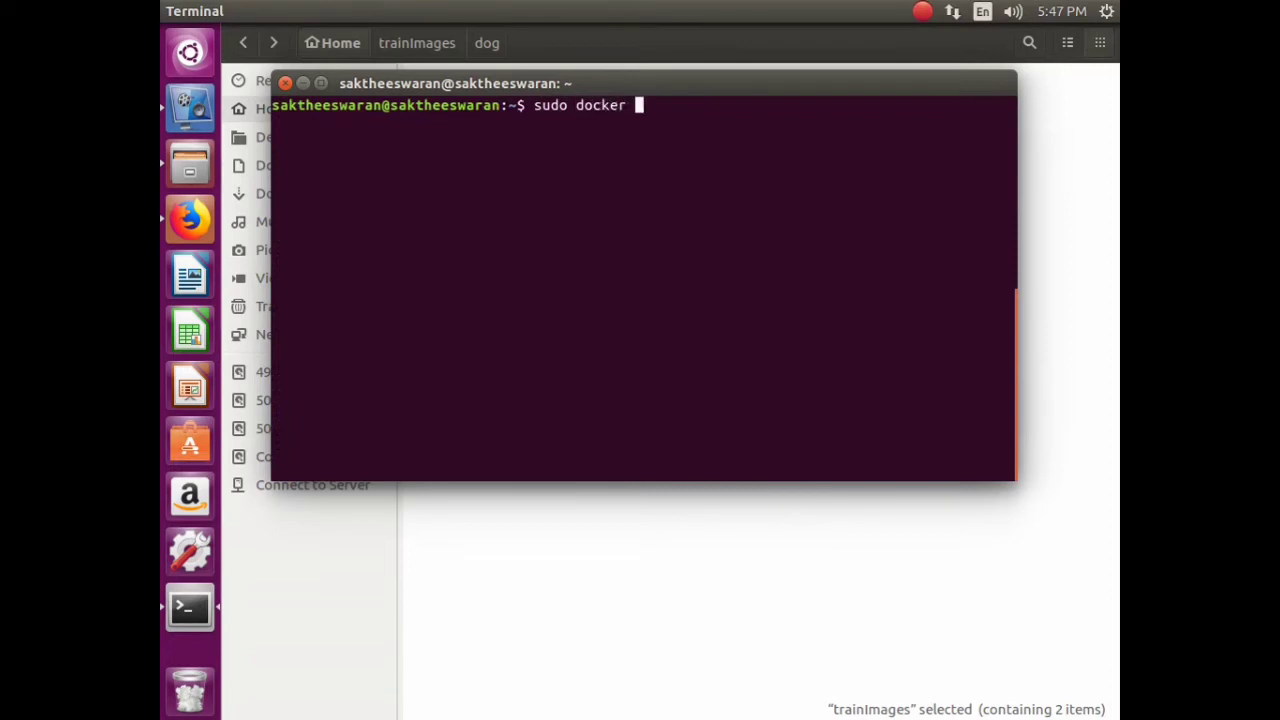
pyautogui.write('images')
pyautogui.press('Return')
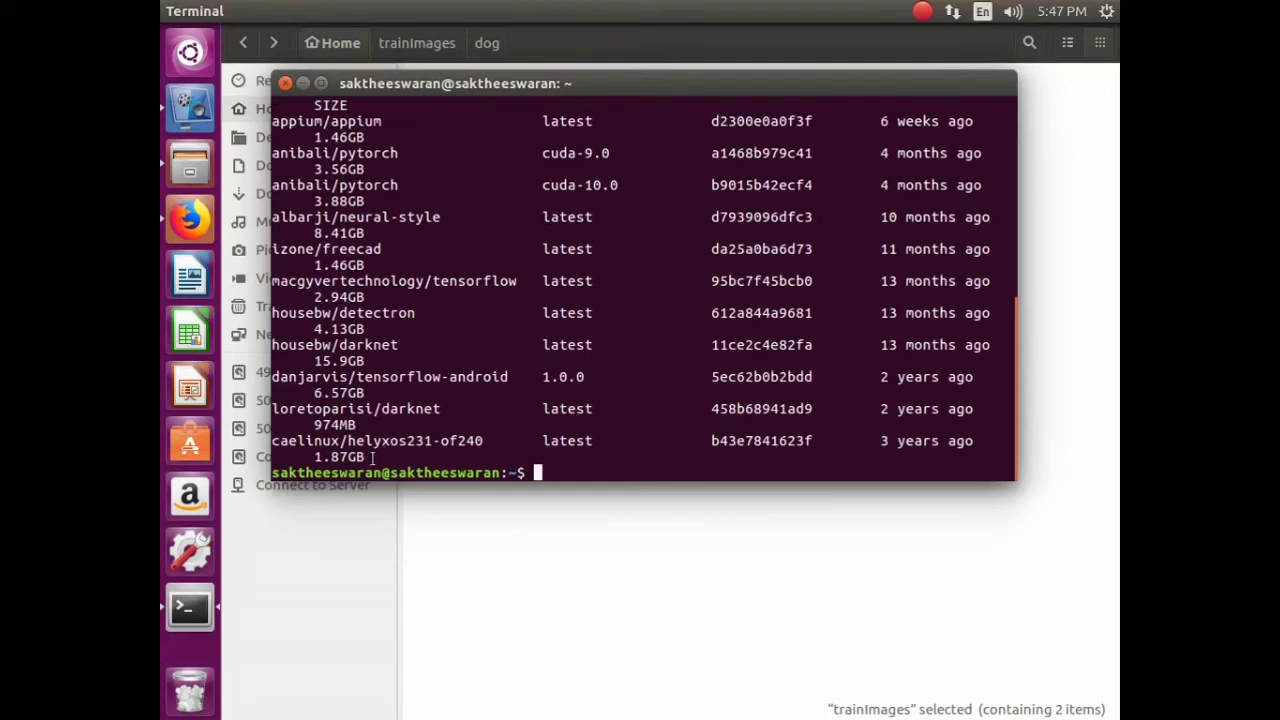
# - Review the listed images and copy the macgyvertechnology/tensorflow repository name
pyautogui.moveTo(373, 457); pyautogui.dragTo(268, 441)
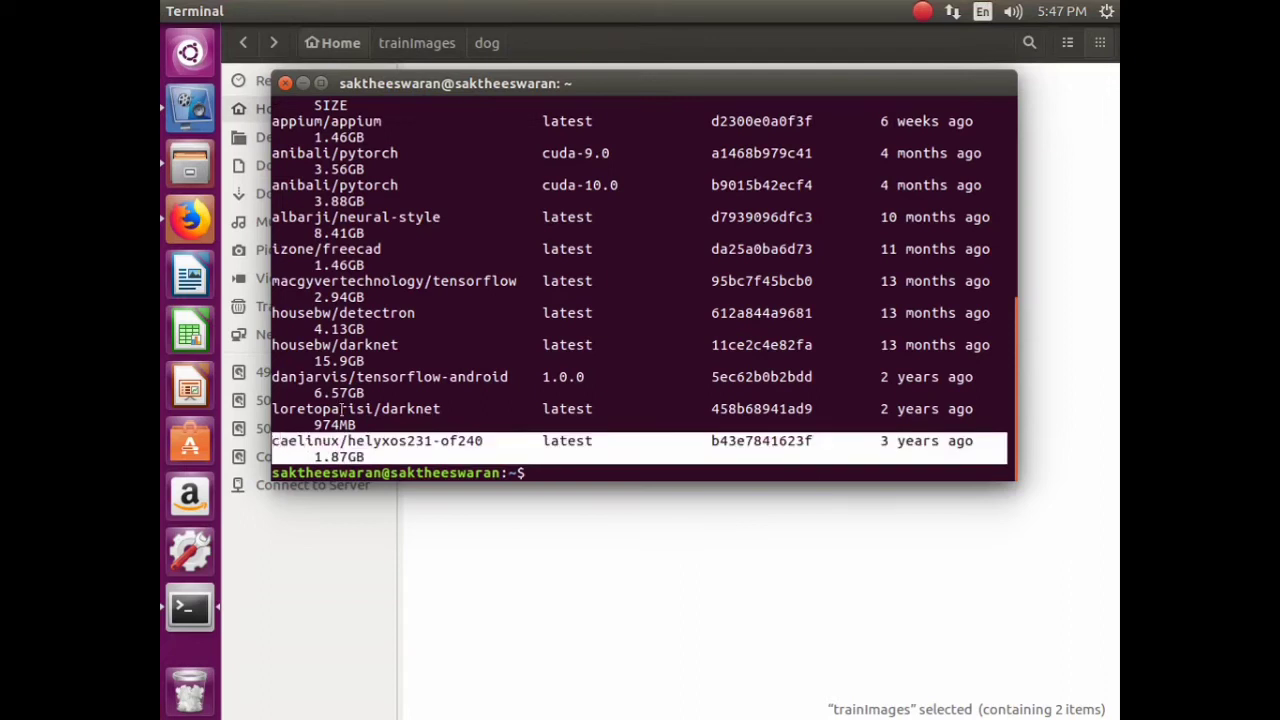
pyautogui.moveTo(368, 424); pyautogui.dragTo(272, 408)
pyautogui.moveTo(366, 394); pyautogui.dragTo(340, 370)
pyautogui.moveTo(418, 333); pyautogui.dragTo(350, 281)
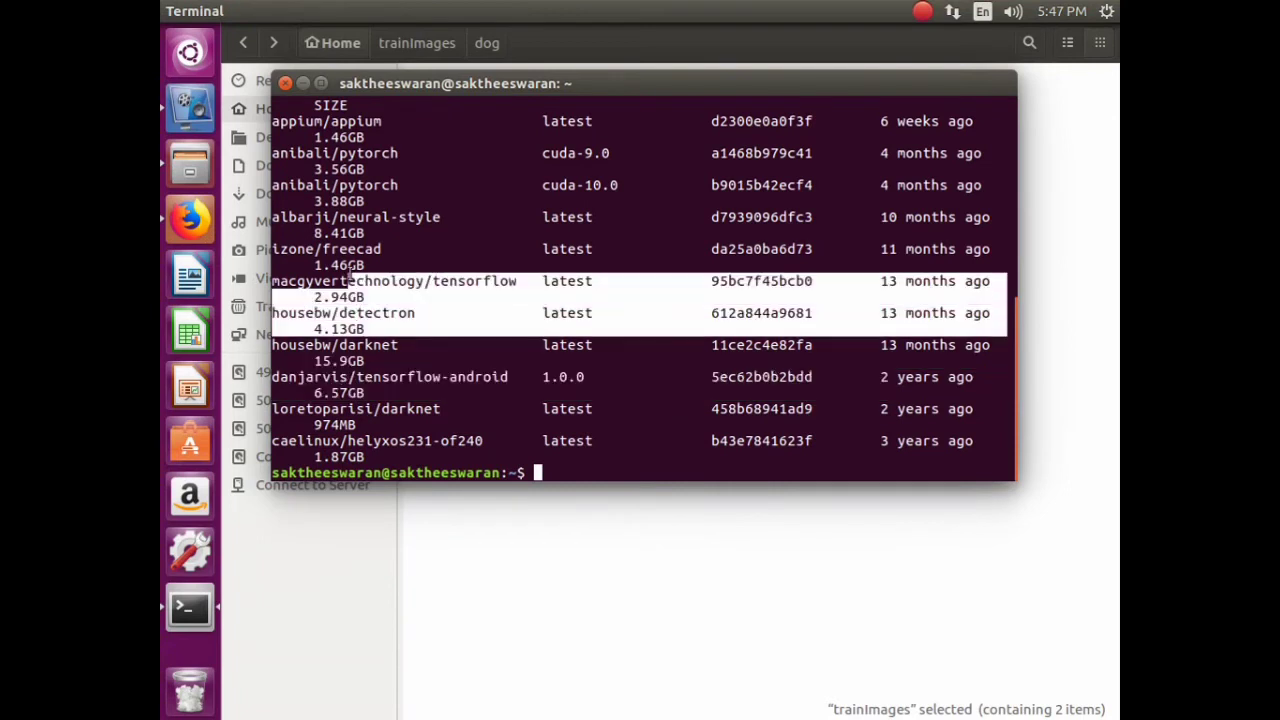
pyautogui.moveTo(377, 141); pyautogui.dragTo(358, 140)
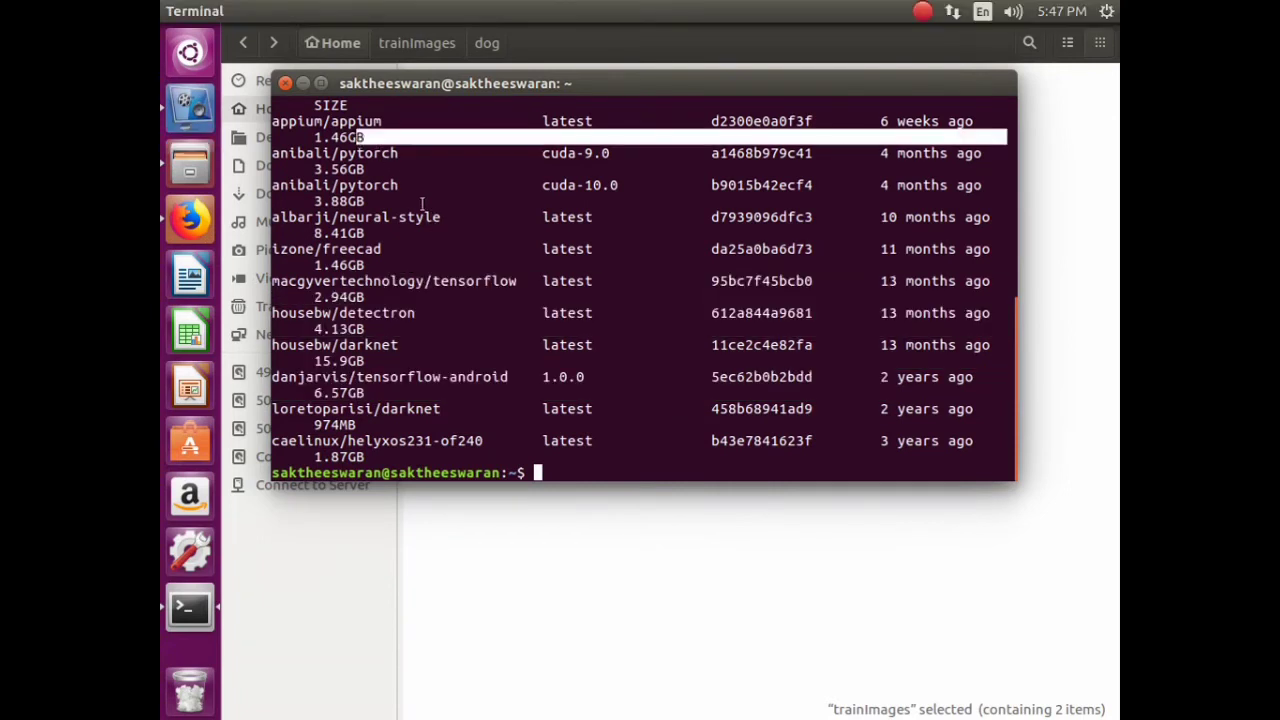
pyautogui.click(707, 268)
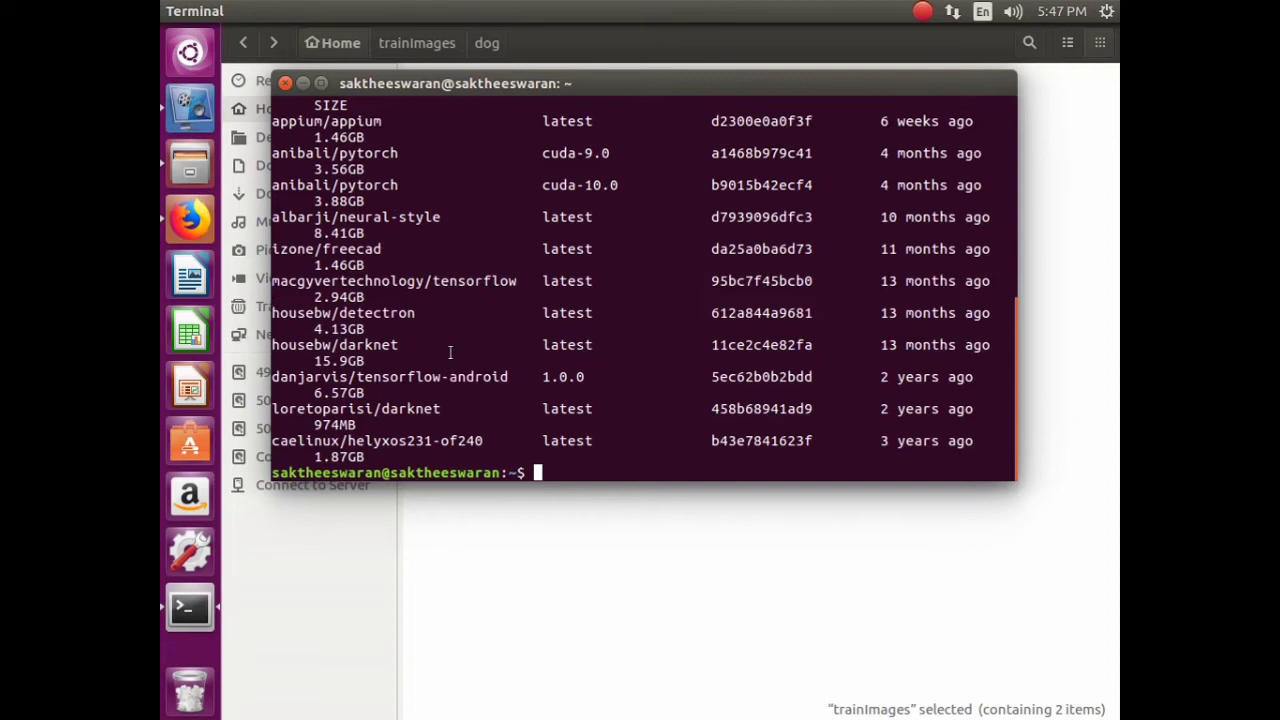
pyautogui.scroll(2, 453, 352)
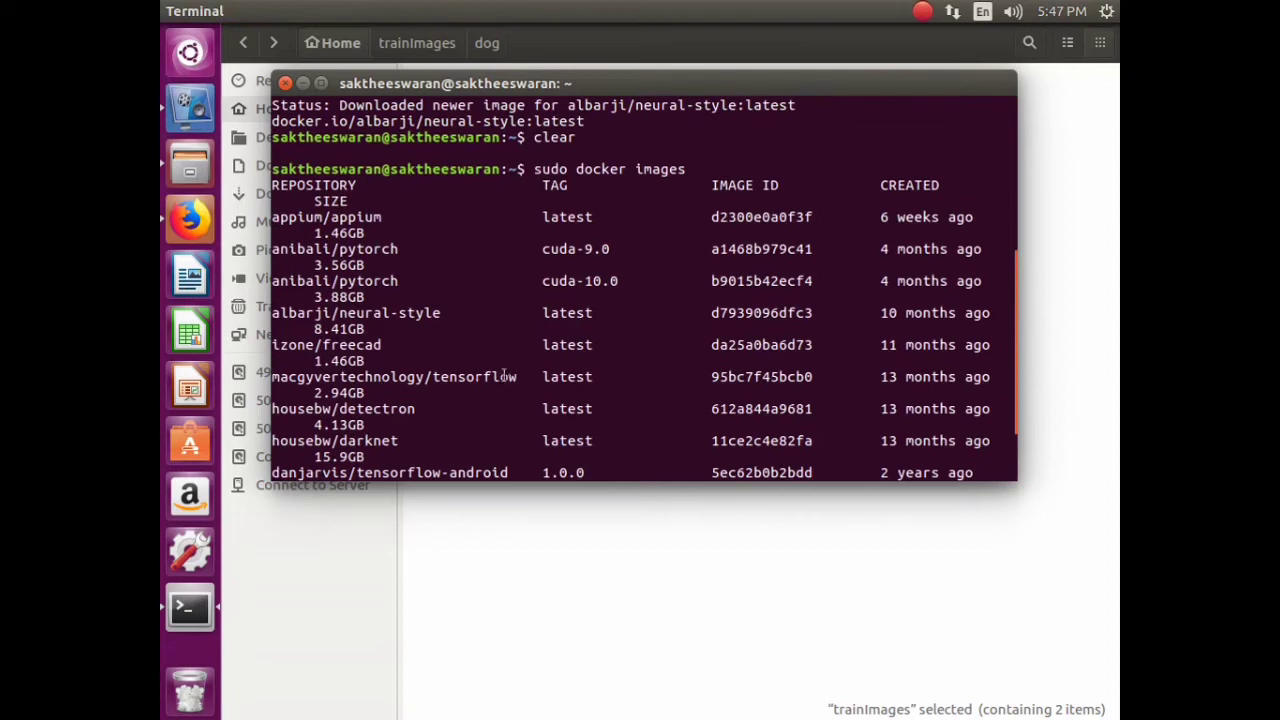
pyautogui.moveTo(520, 386); pyautogui.dragTo(274, 378)
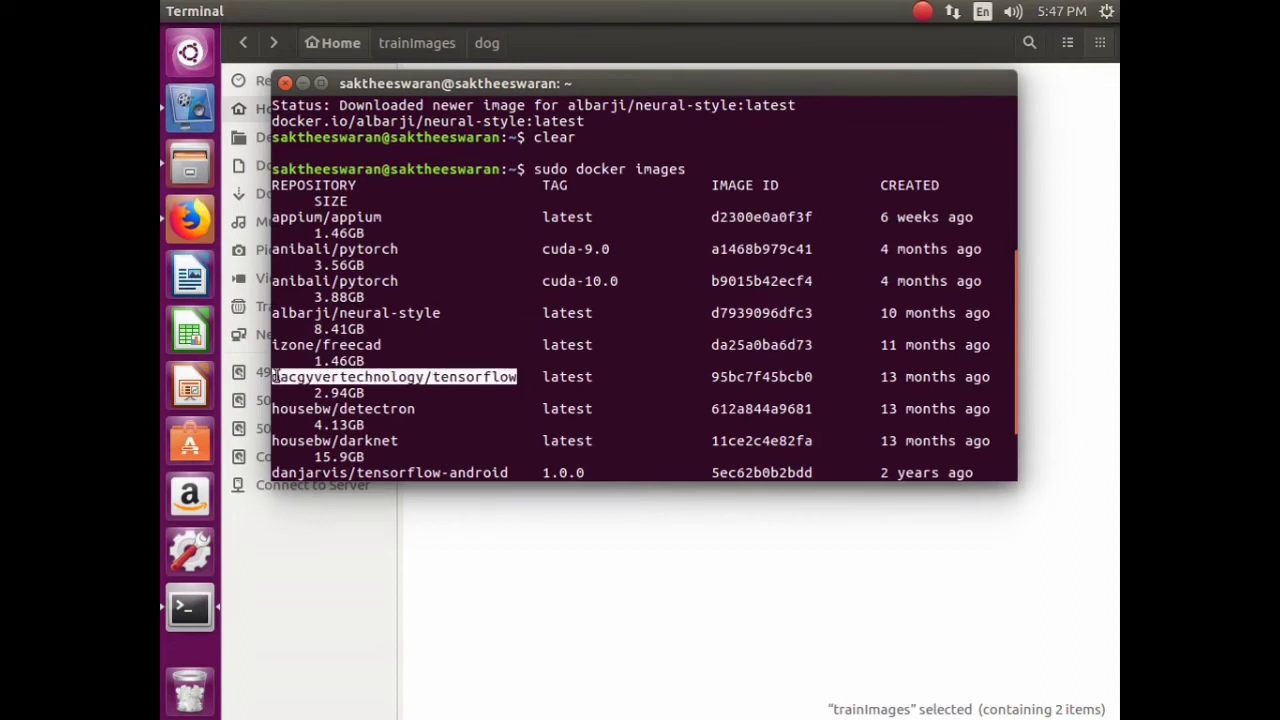
pyautogui.rightClick(278, 377)
pyautogui.click(330, 415)
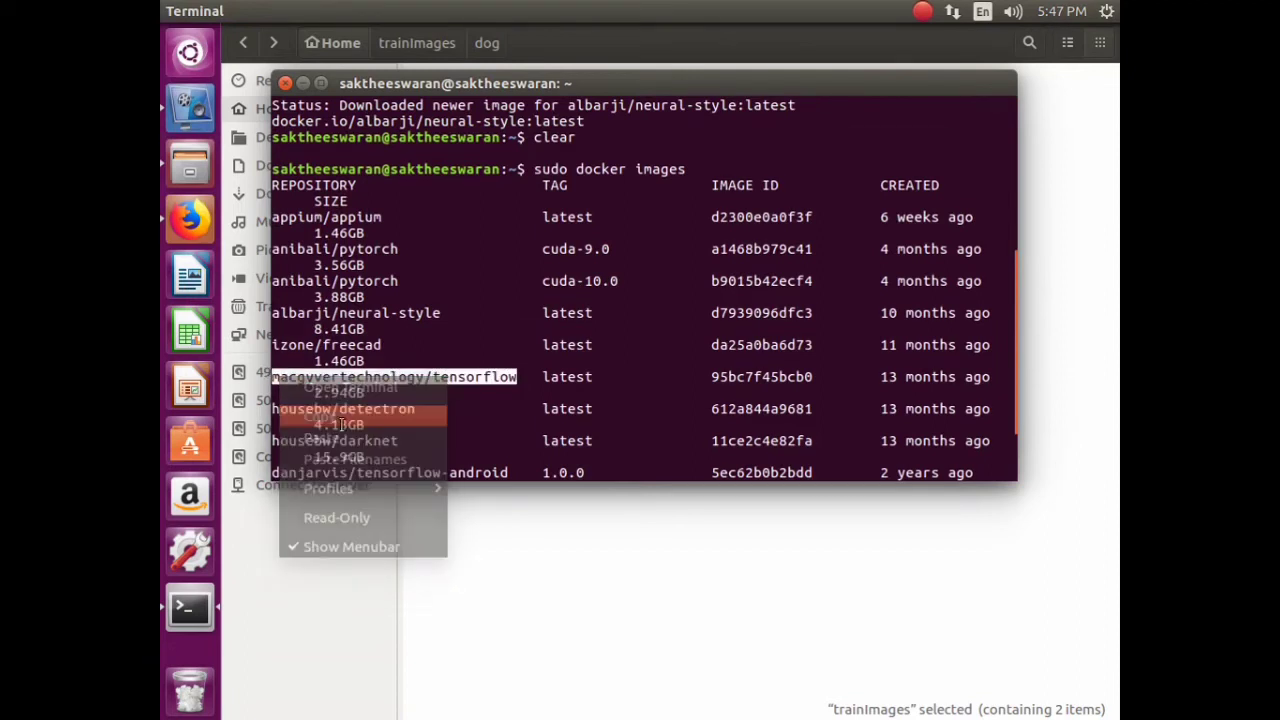
pyautogui.click(334, 520)
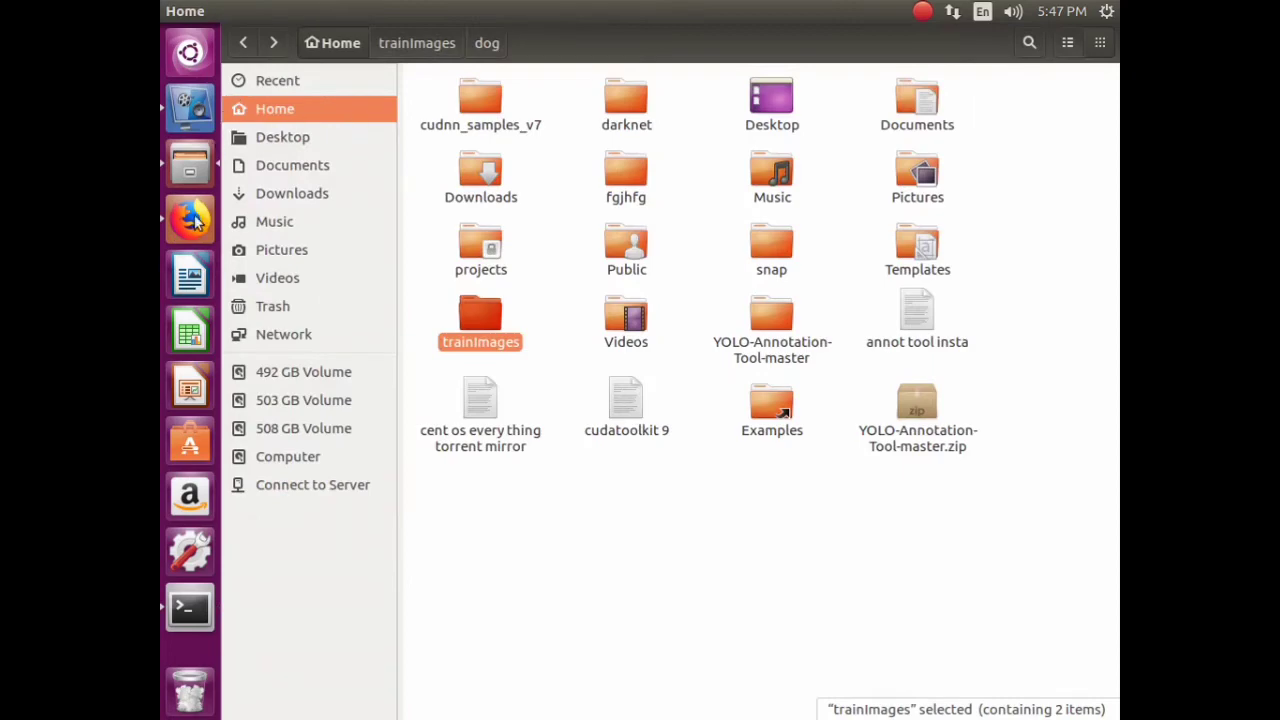
# - Switch to the YouTube tab and go to your own channel page
pyautogui.click(192, 221)
pyautogui.click(350, 39)
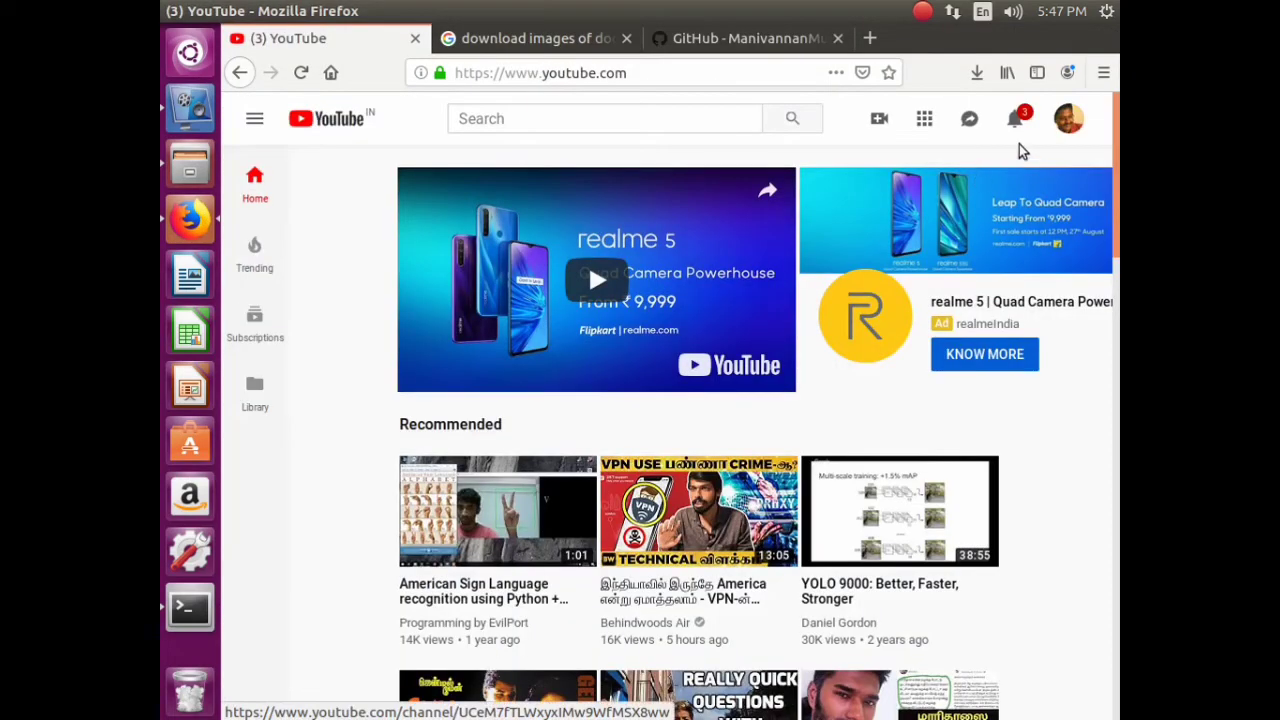
pyautogui.click(1068, 118)
pyautogui.click(863, 221)
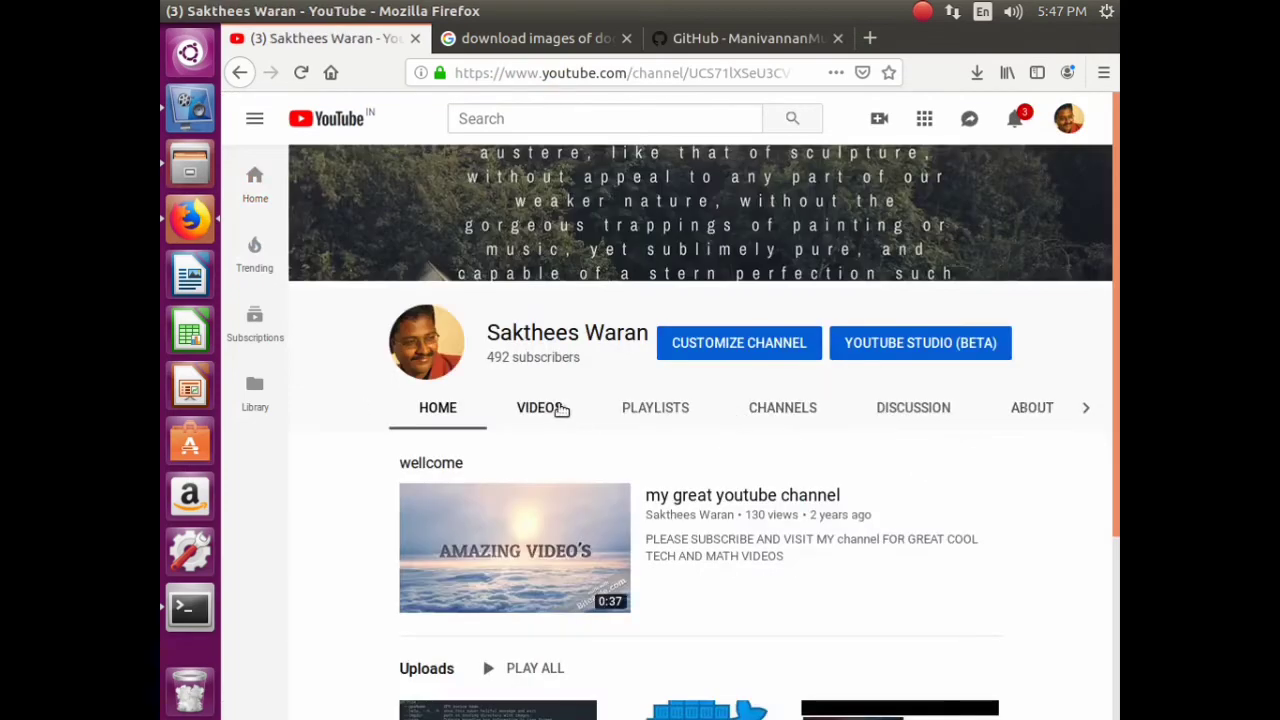
pyautogui.click(575, 409)
# - Search YouTube for 'three minutes image classifier' and open the docker image classification video
pyautogui.click(527, 119)
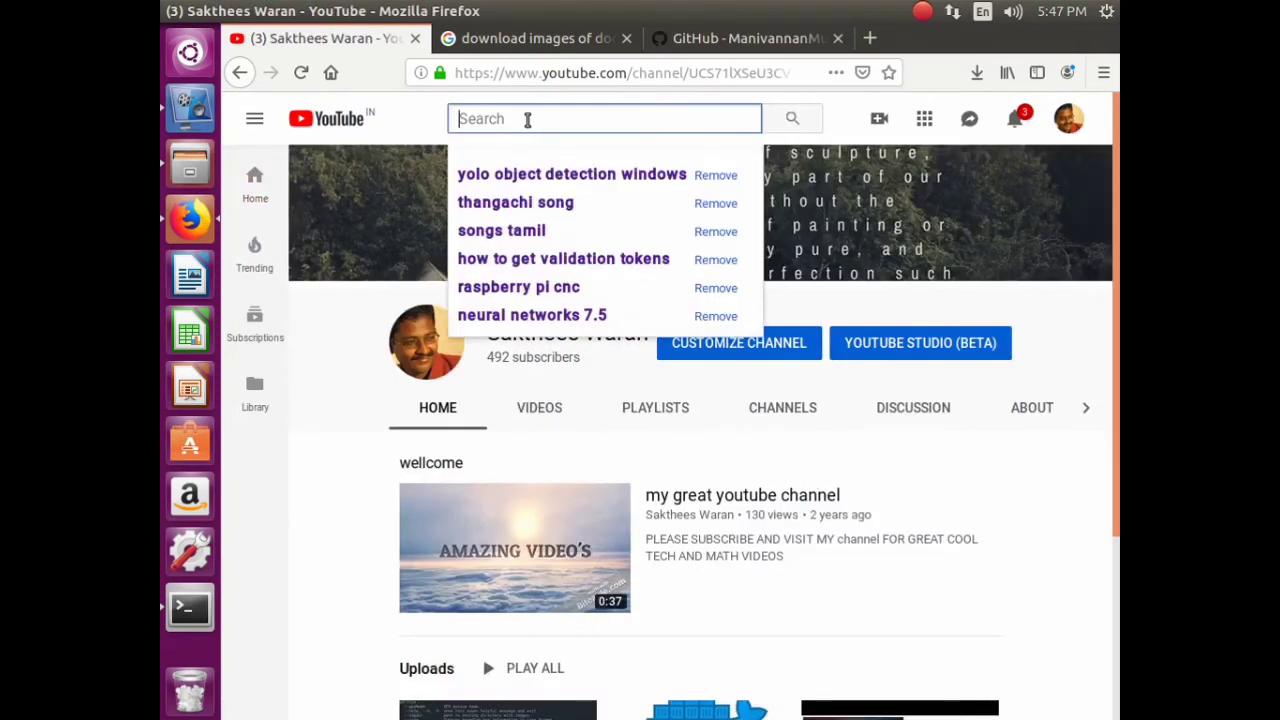
pyautogui.write('three')
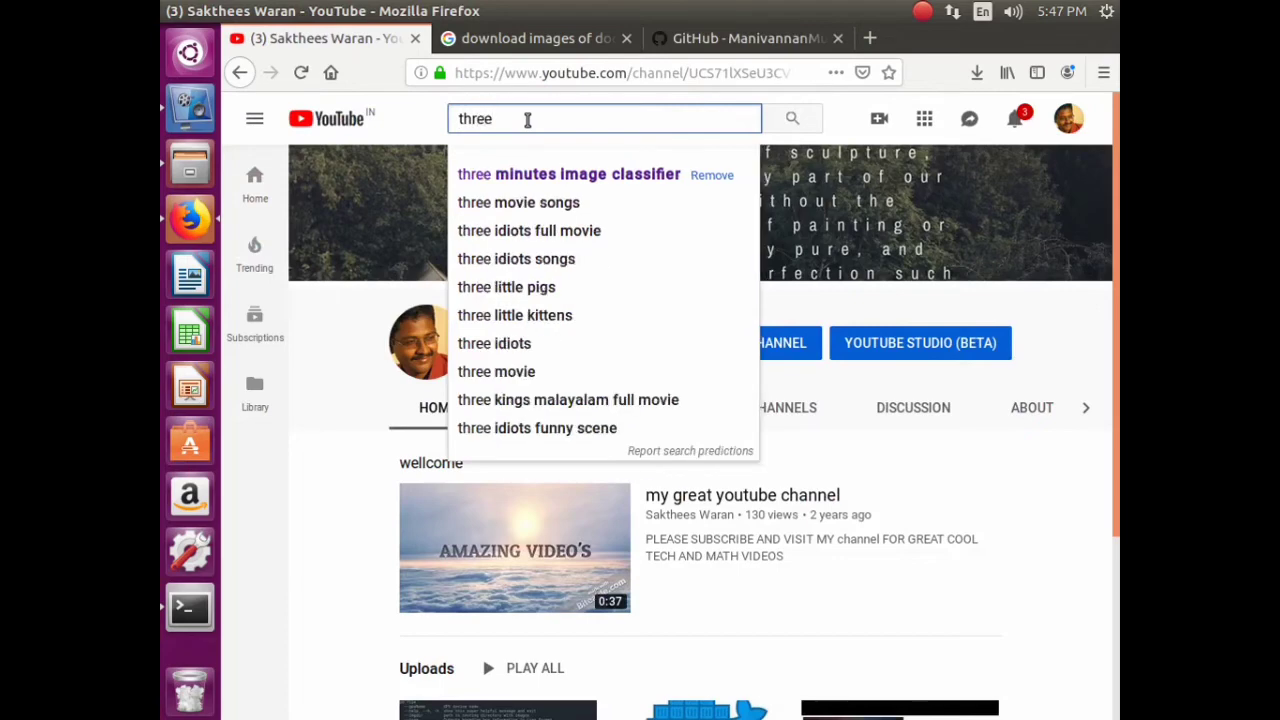
pyautogui.write(' minutes')
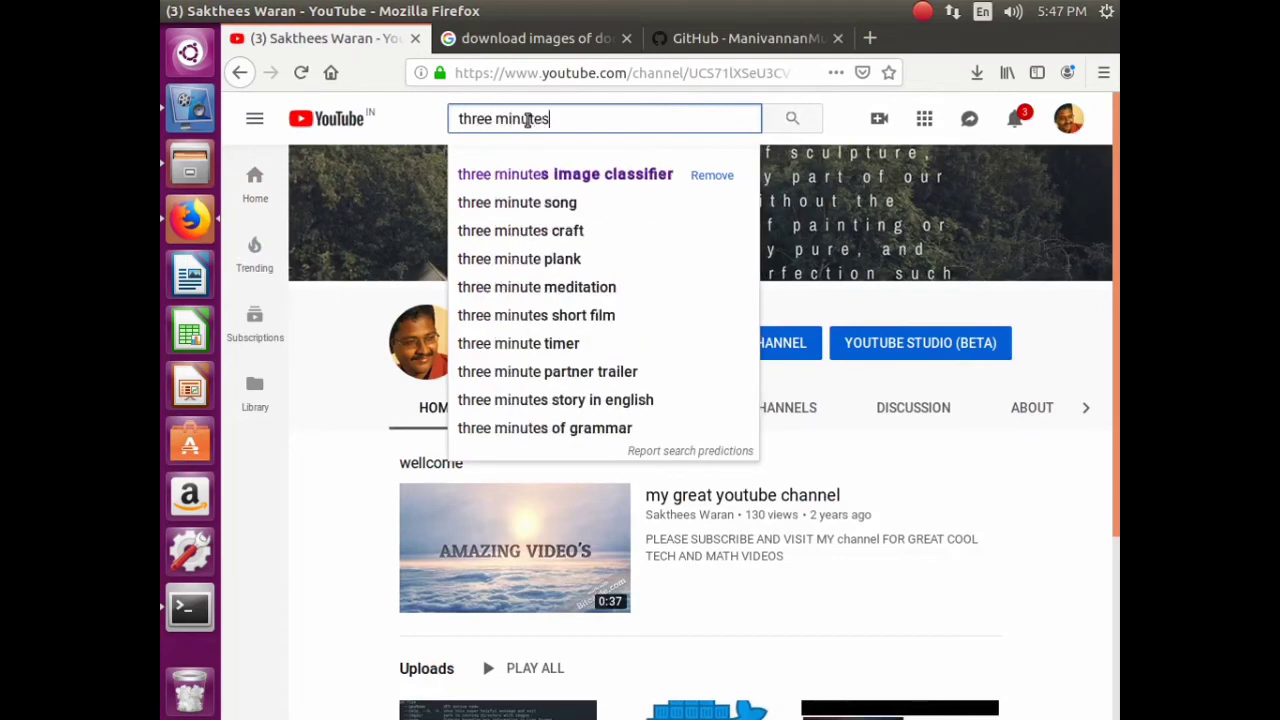
pyautogui.write(' image ')
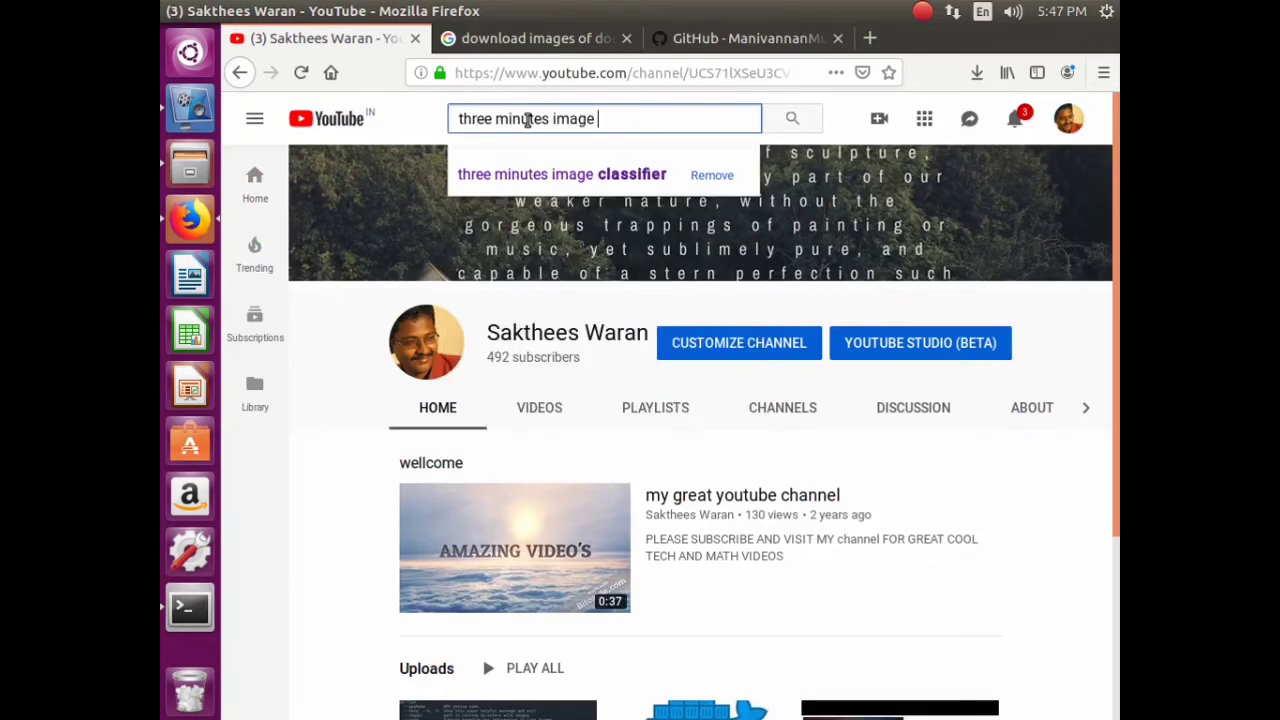
pyautogui.write('class')
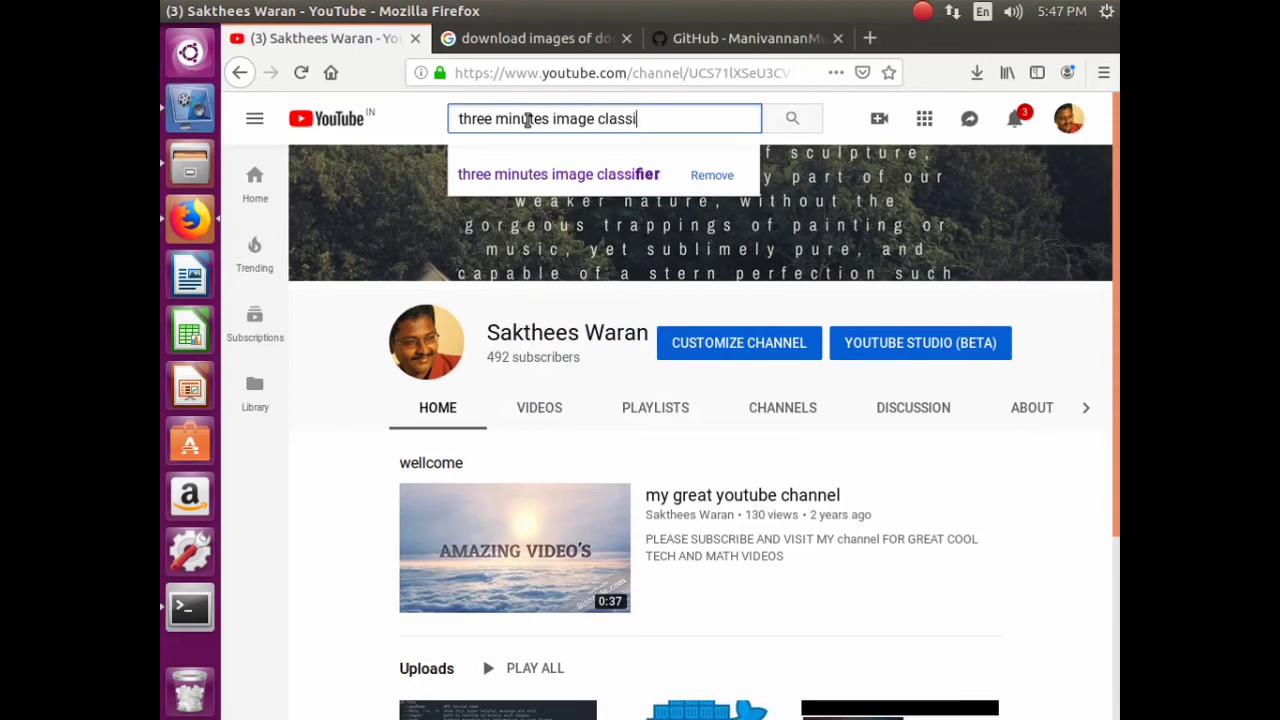
pyautogui.write('o')
pyautogui.press('BackSpace')
pyautogui.write('ier')
pyautogui.press('Return')
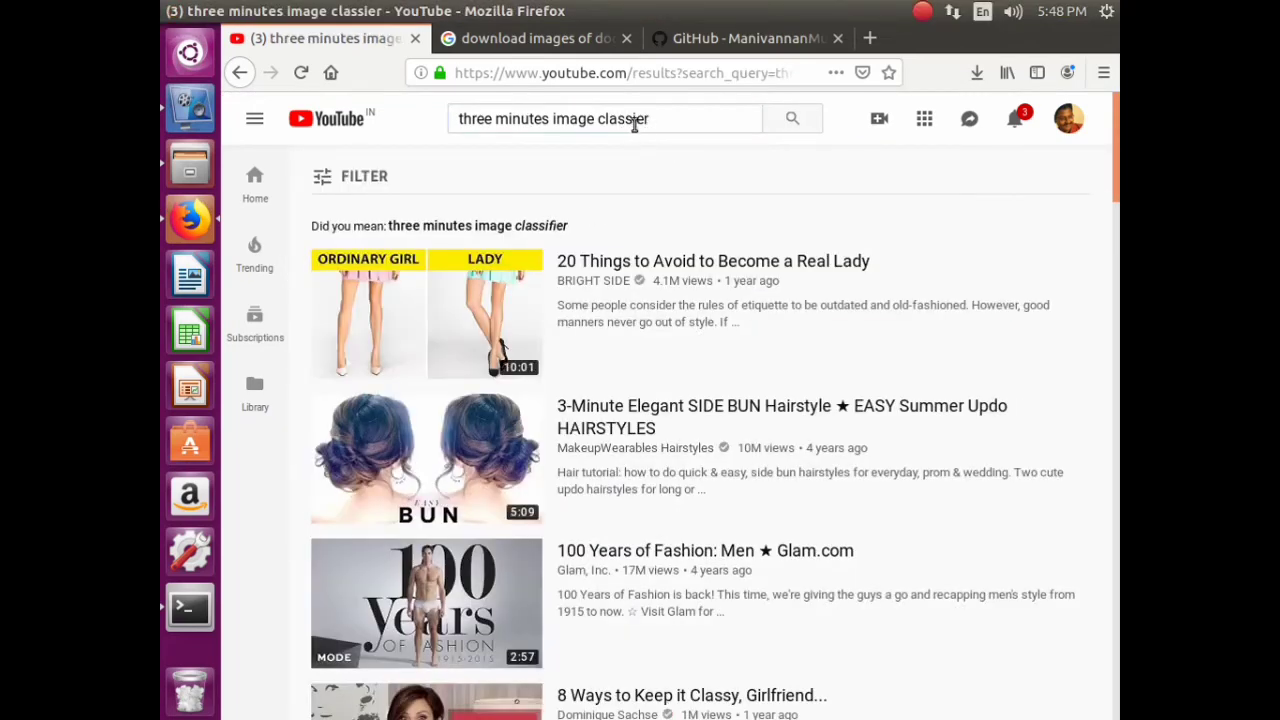
pyautogui.click(634, 121)
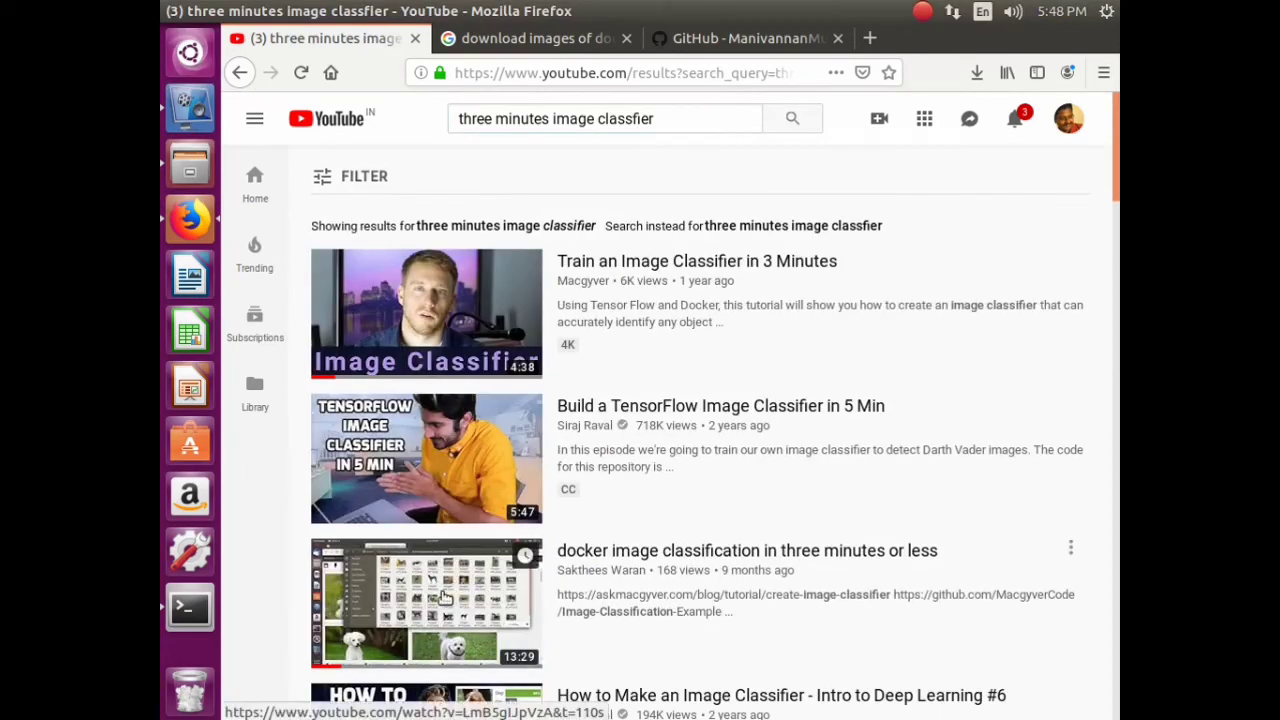
pyautogui.click(470, 577)
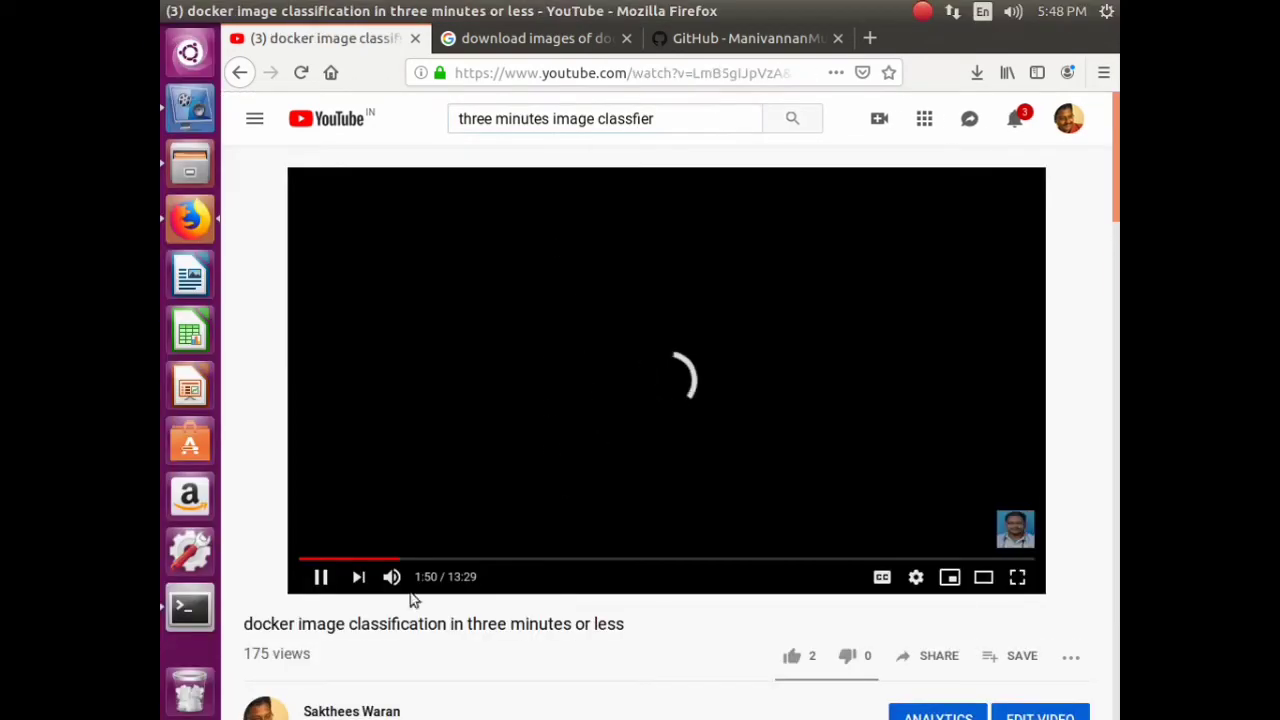
# - Pause the video and open the askmacgyver tutorial and GitHub description links in new tabs
pyautogui.click(320, 576)
pyautogui.scroll(-3, 518, 527)
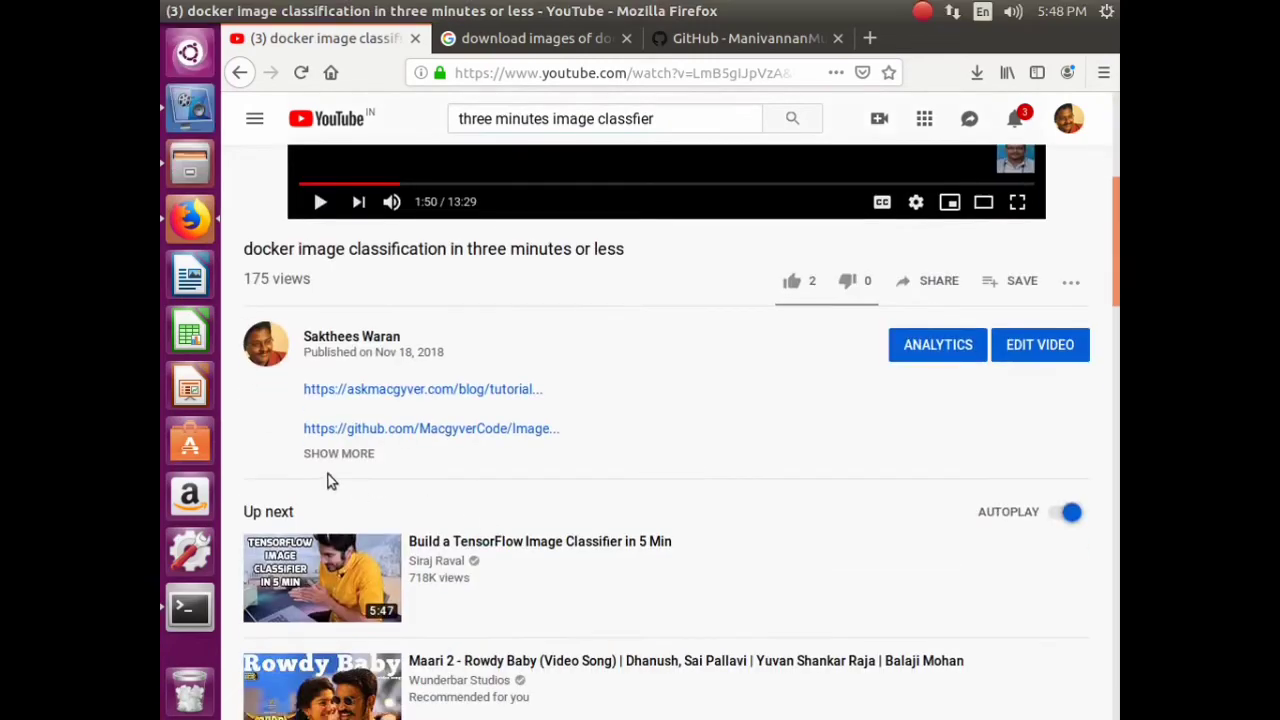
pyautogui.rightClick(412, 390)
pyautogui.rightClick(455, 432)
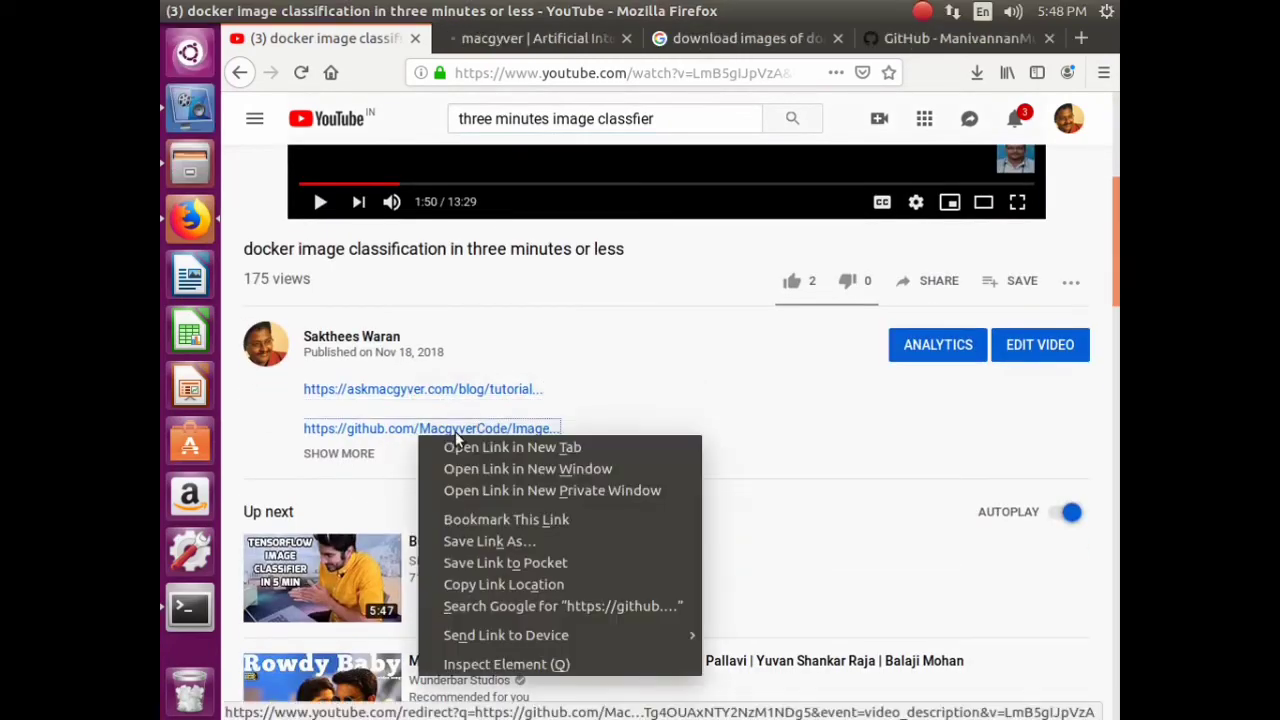
pyautogui.click(486, 446)
pyautogui.click(471, 40)
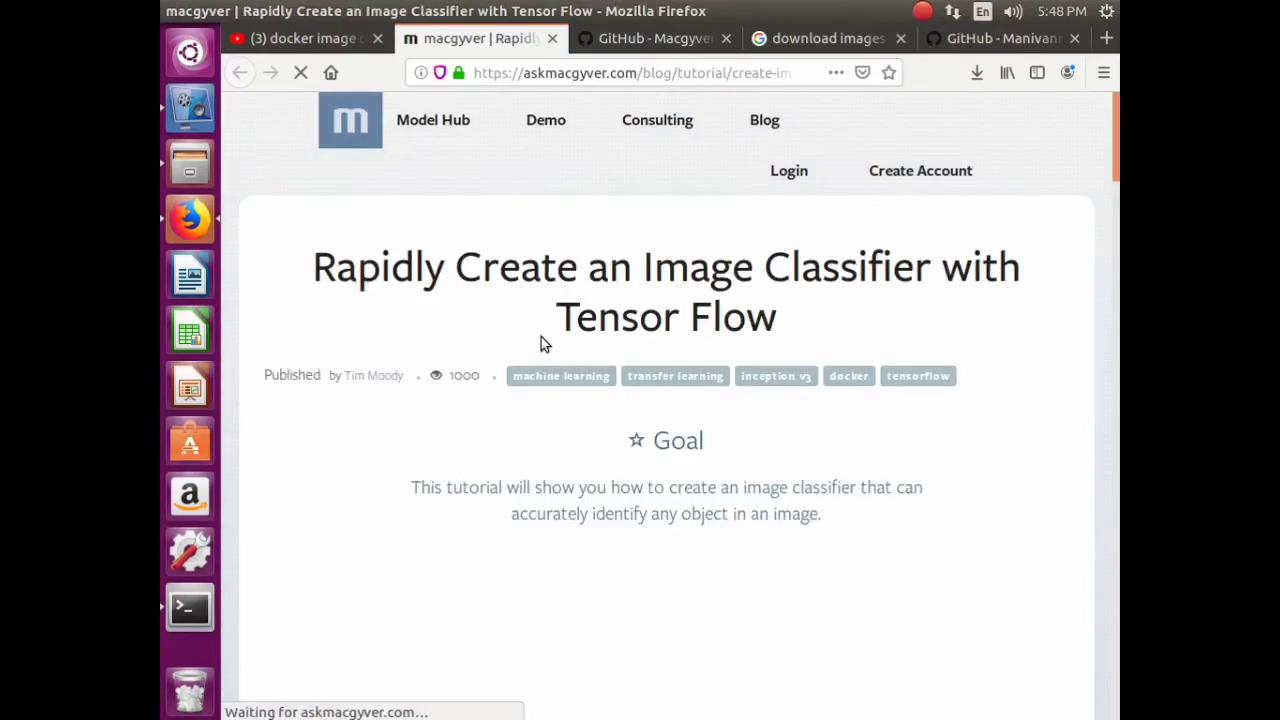
pyautogui.scroll(-10, 568, 320)
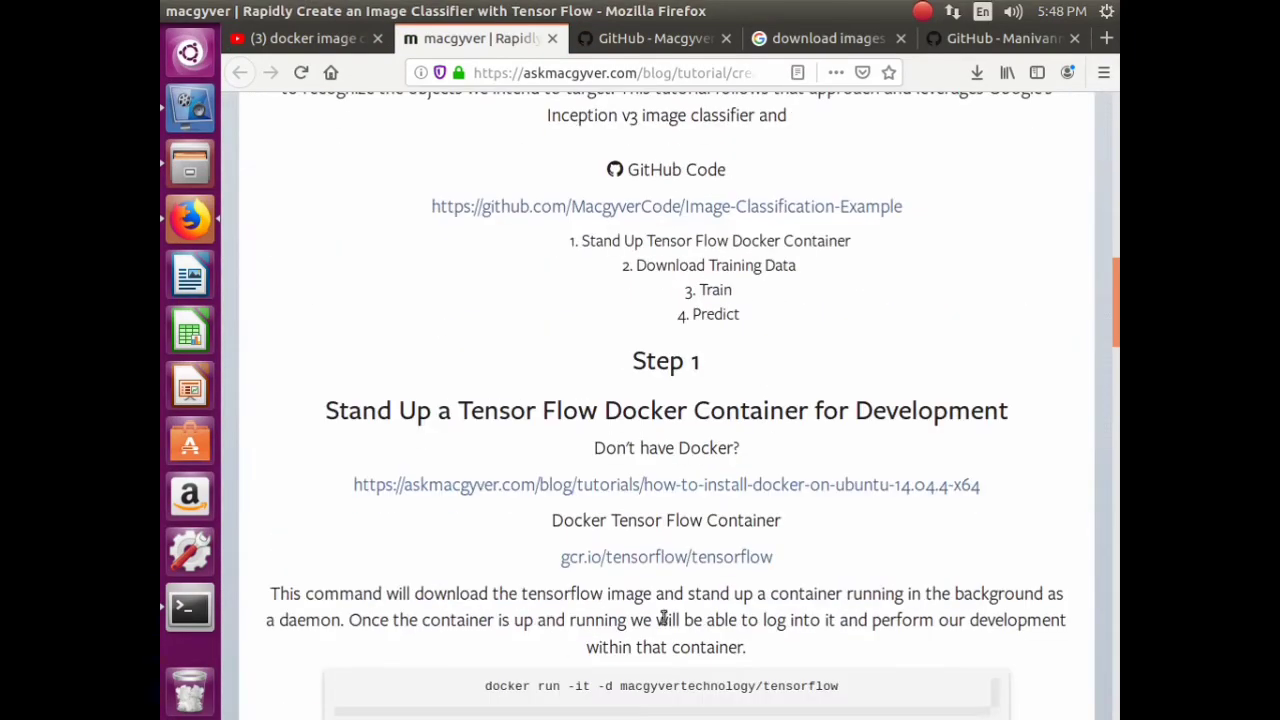
# - Copy the docker ps -a command from the GitHub README and return to Terminal
pyautogui.click(665, 40)
pyautogui.scroll(-15, 714, 520)
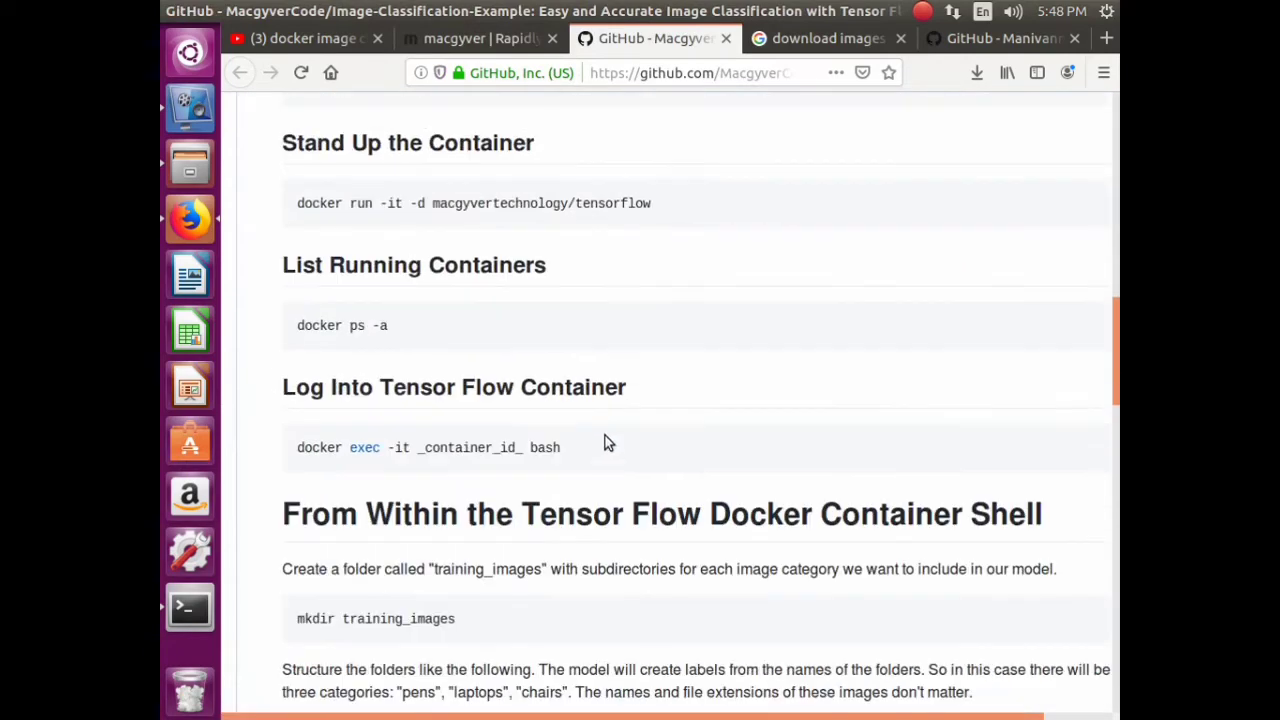
pyautogui.tripleClick(360, 325)
pyautogui.rightClick(363, 323)
pyautogui.click(403, 334)
pyautogui.click(187, 616)
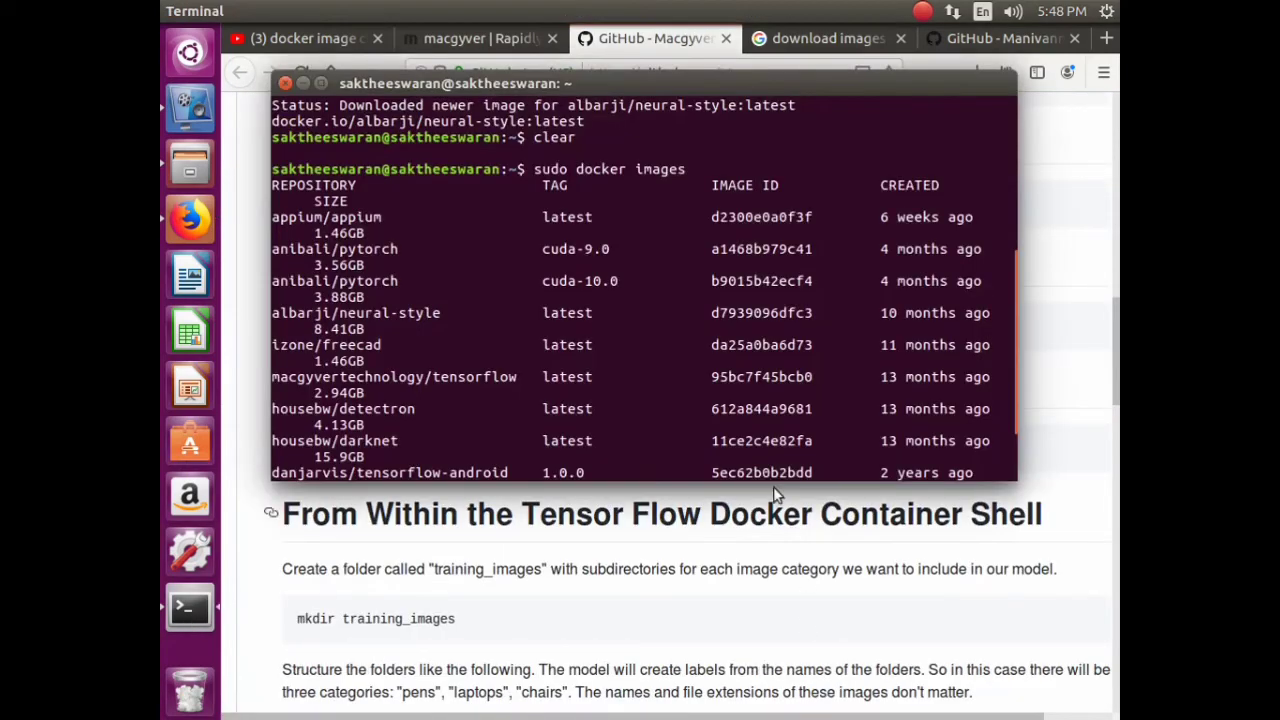
# - Run sudo docker ps -a and check the existing container's image name and age
pyautogui.write('su')
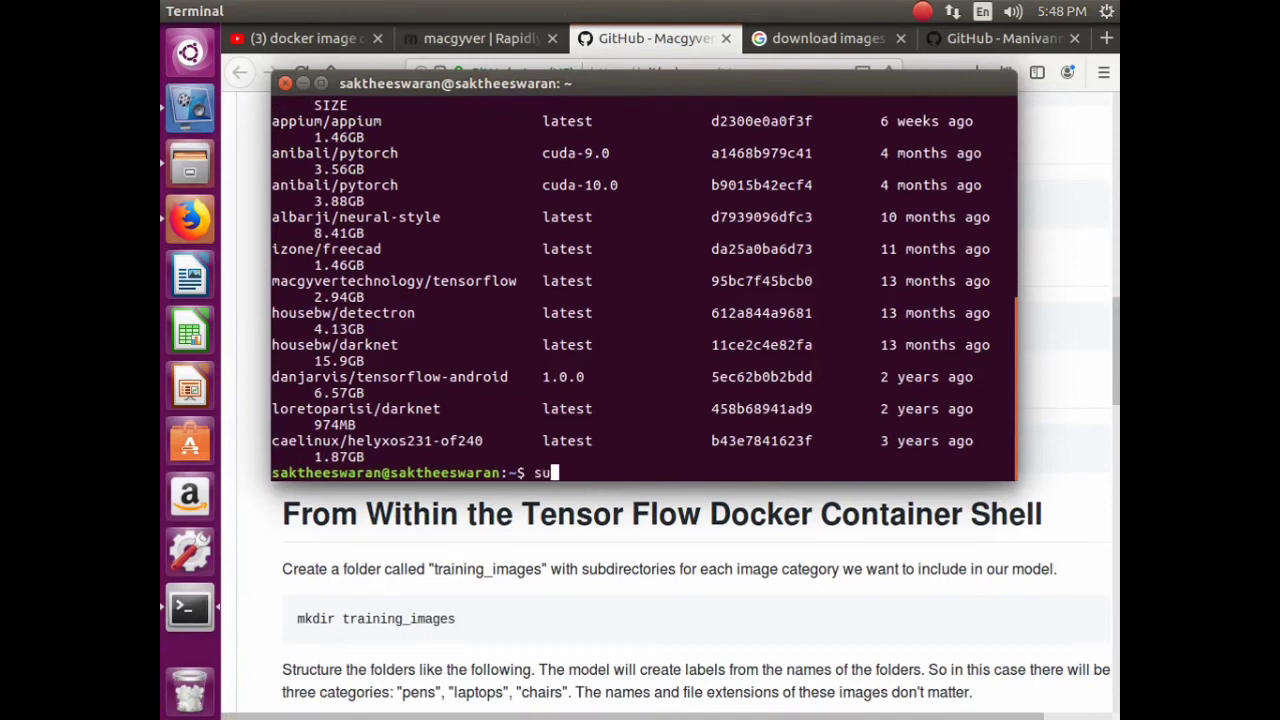
pyautogui.write('do')
pyautogui.rightClick(632, 468)
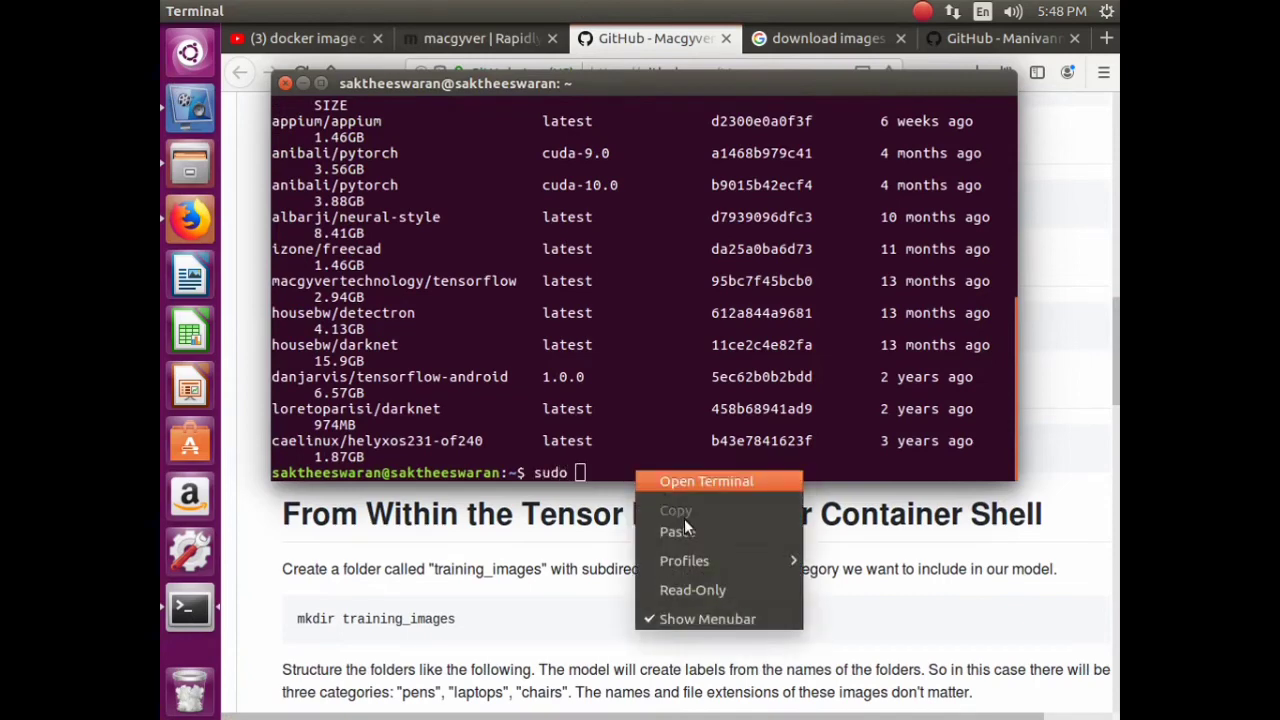
pyautogui.click(738, 530)
pyautogui.press('Return')
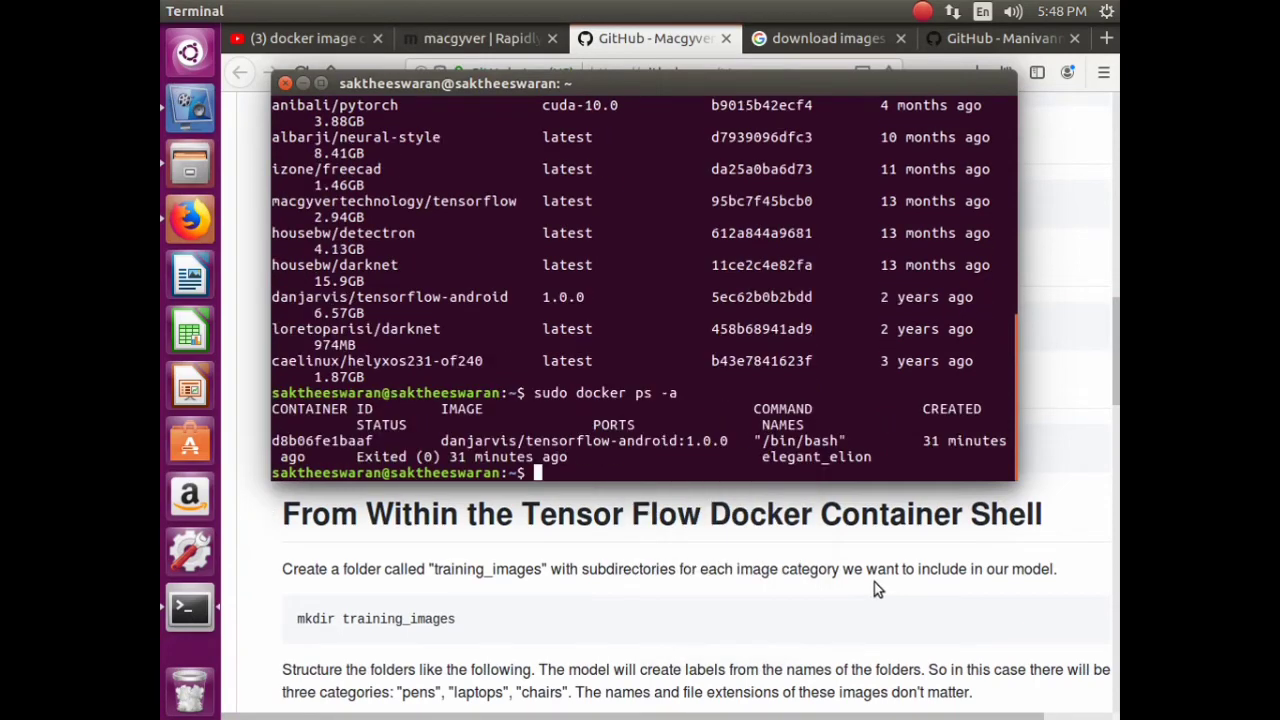
pyautogui.moveTo(592, 445); pyautogui.dragTo(618, 445)
pyautogui.moveTo(921, 442); pyautogui.dragTo(946, 442)
# - Copy the docker run command from the macgyver tutorial page
pyautogui.click(483, 38)
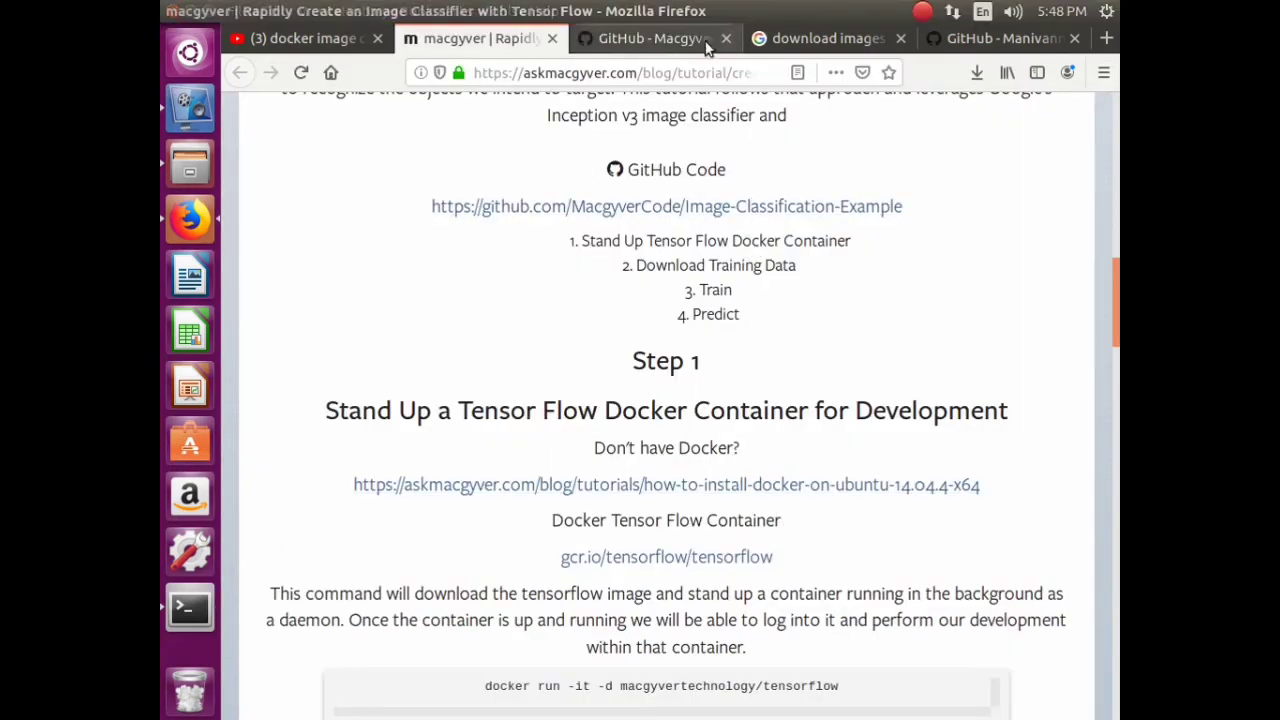
pyautogui.scroll(-4, 818, 558)
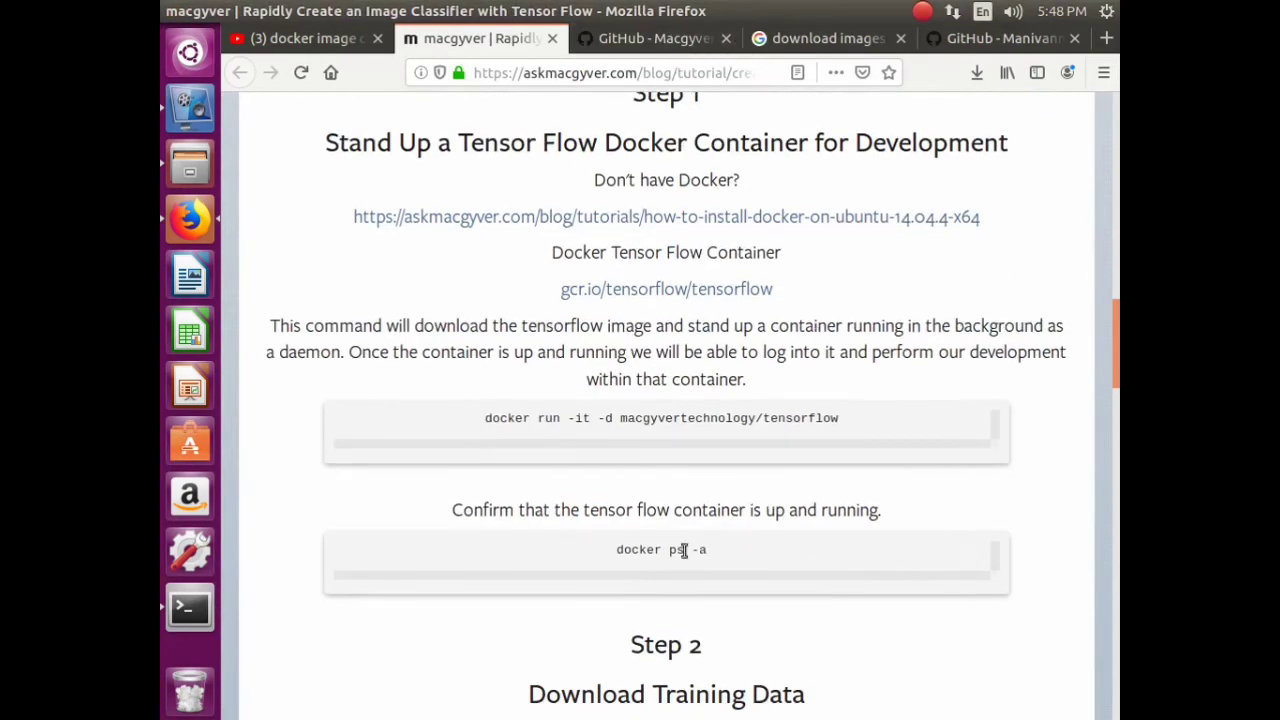
pyautogui.tripleClick(640, 420)
pyautogui.rightClick(652, 430)
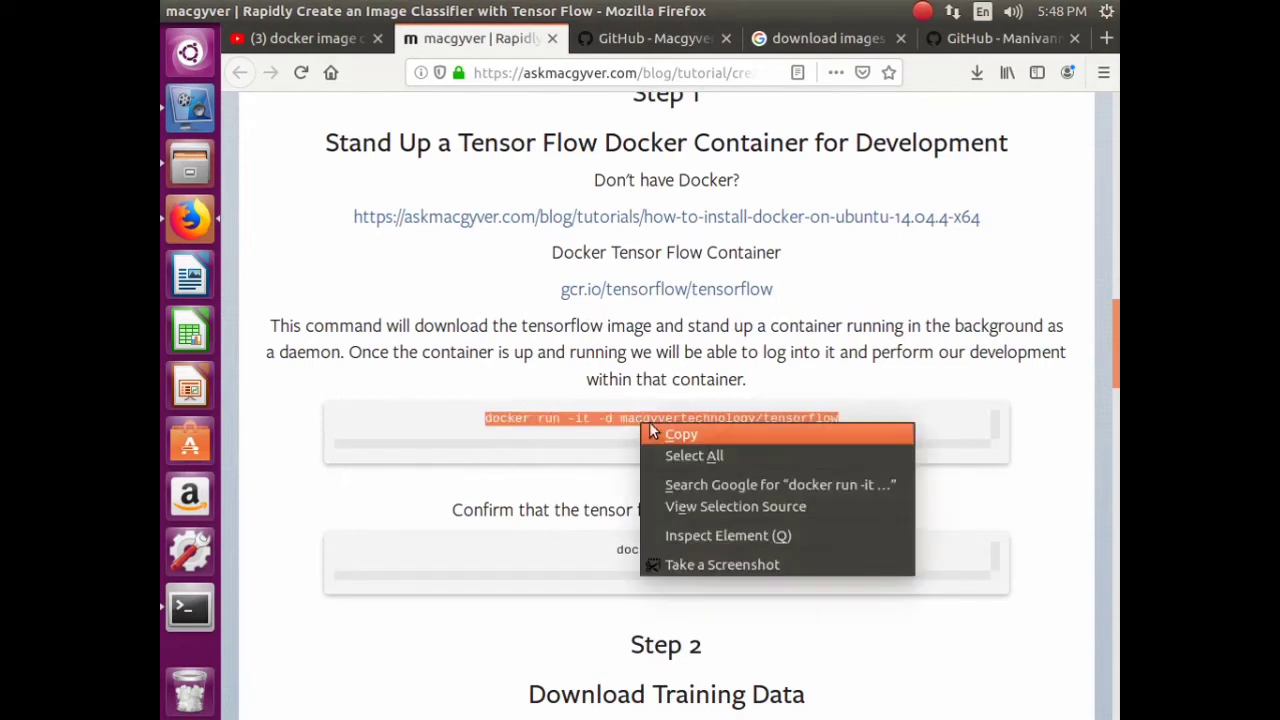
pyautogui.click(674, 440)
# - Run sudo docker run -it -d macgyvertechnology/tensorflow to start the container in the background
pyautogui.click(192, 602)
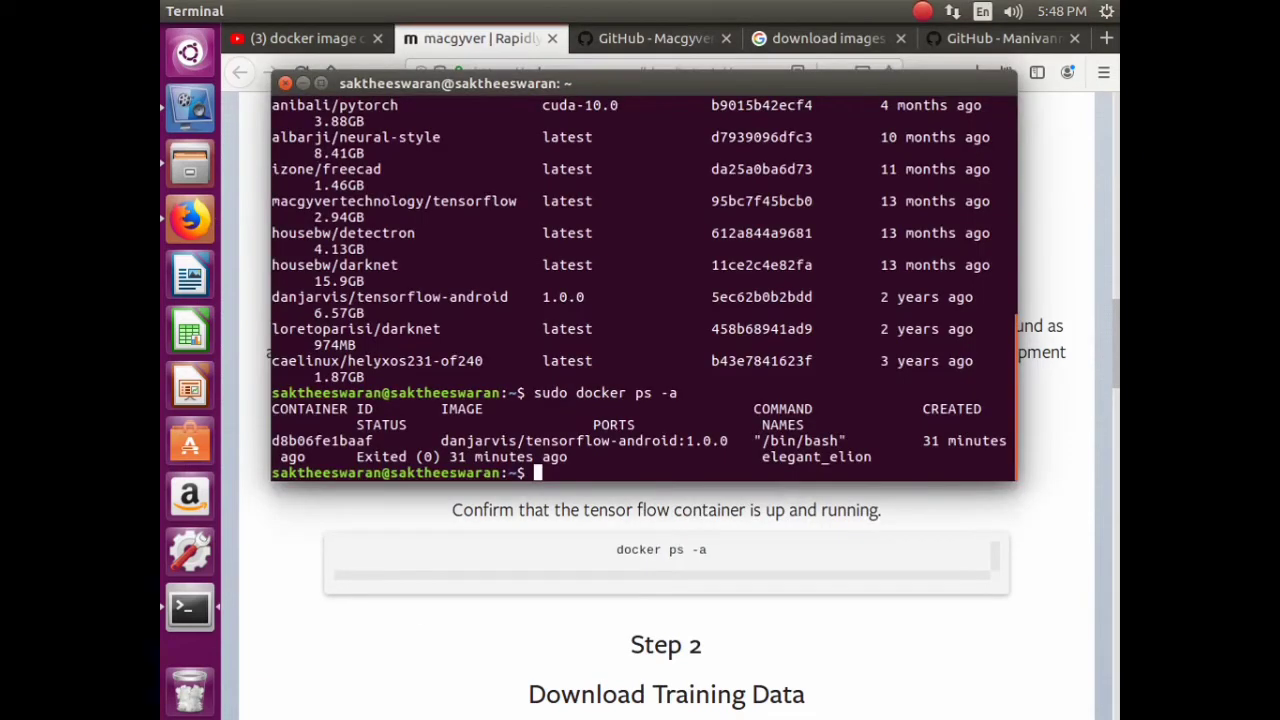
pyautogui.write('sudo')
pyautogui.rightClick(608, 468)
pyautogui.click(619, 497)
pyautogui.rightClick(624, 474)
pyautogui.click(656, 534)
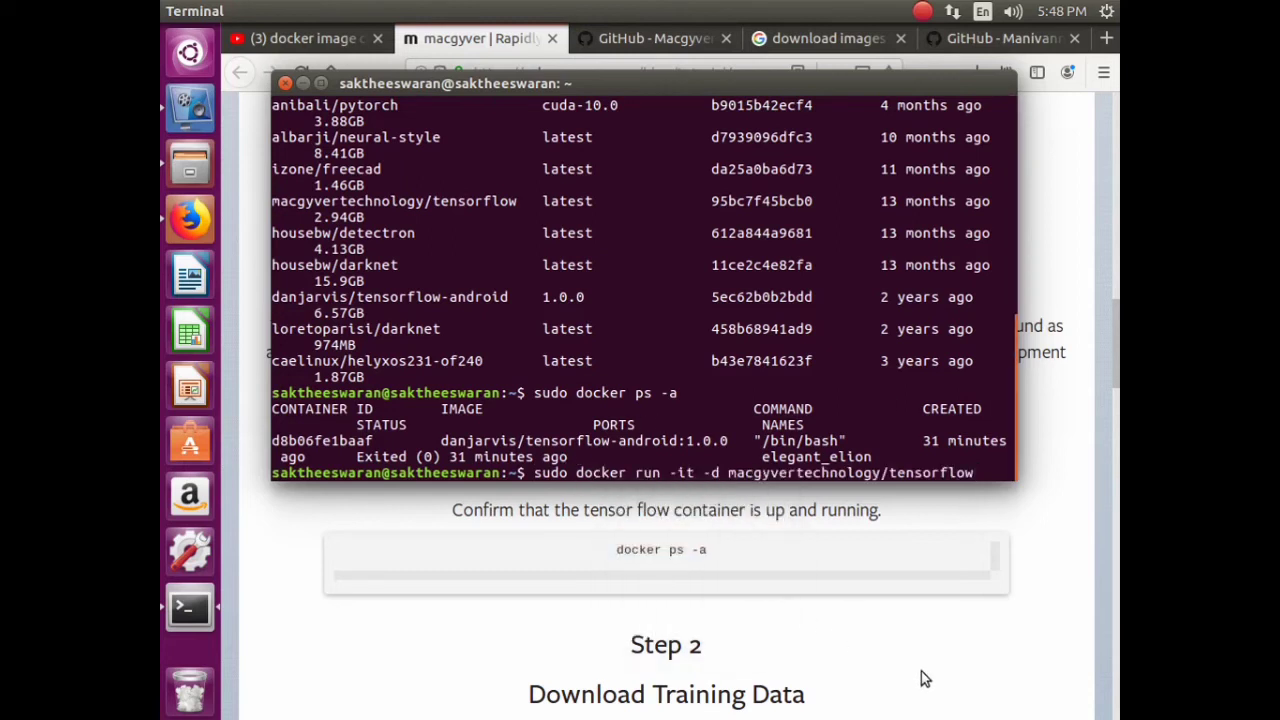
pyautogui.press('Return')
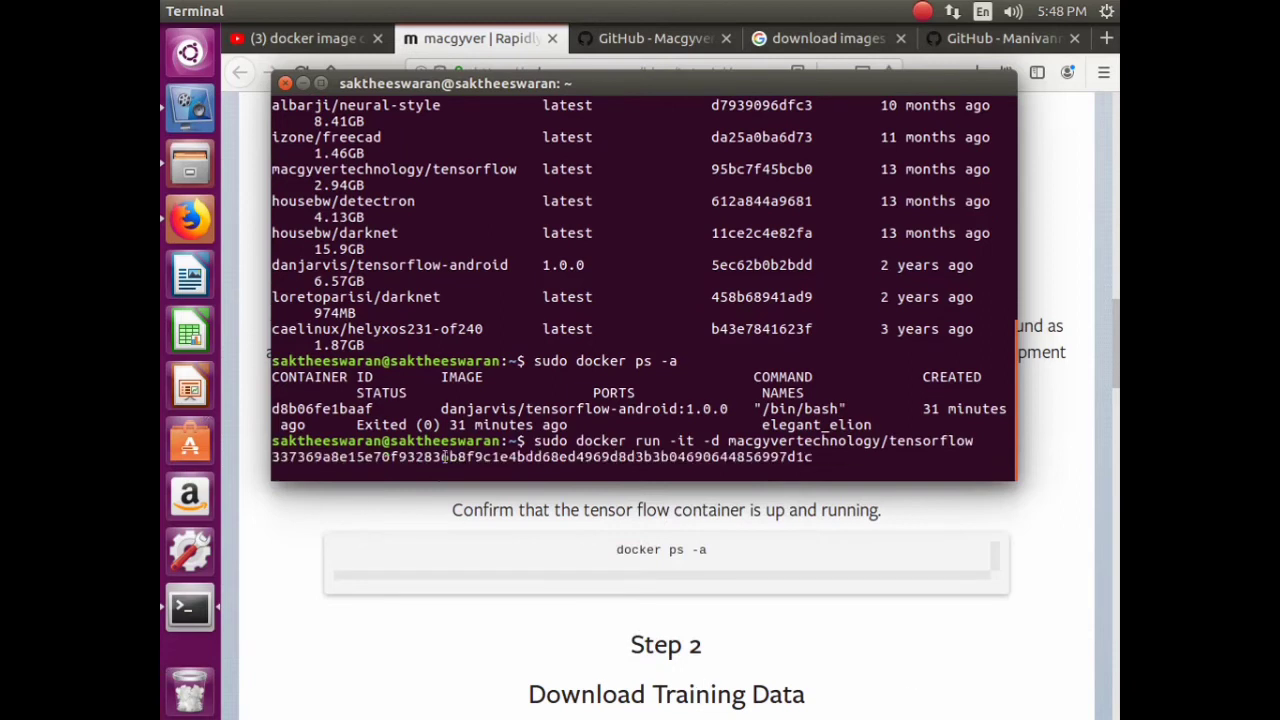
# - Copy the container ID printed by docker run
pyautogui.tripleClick(420, 456)
pyautogui.rightClick(426, 460)
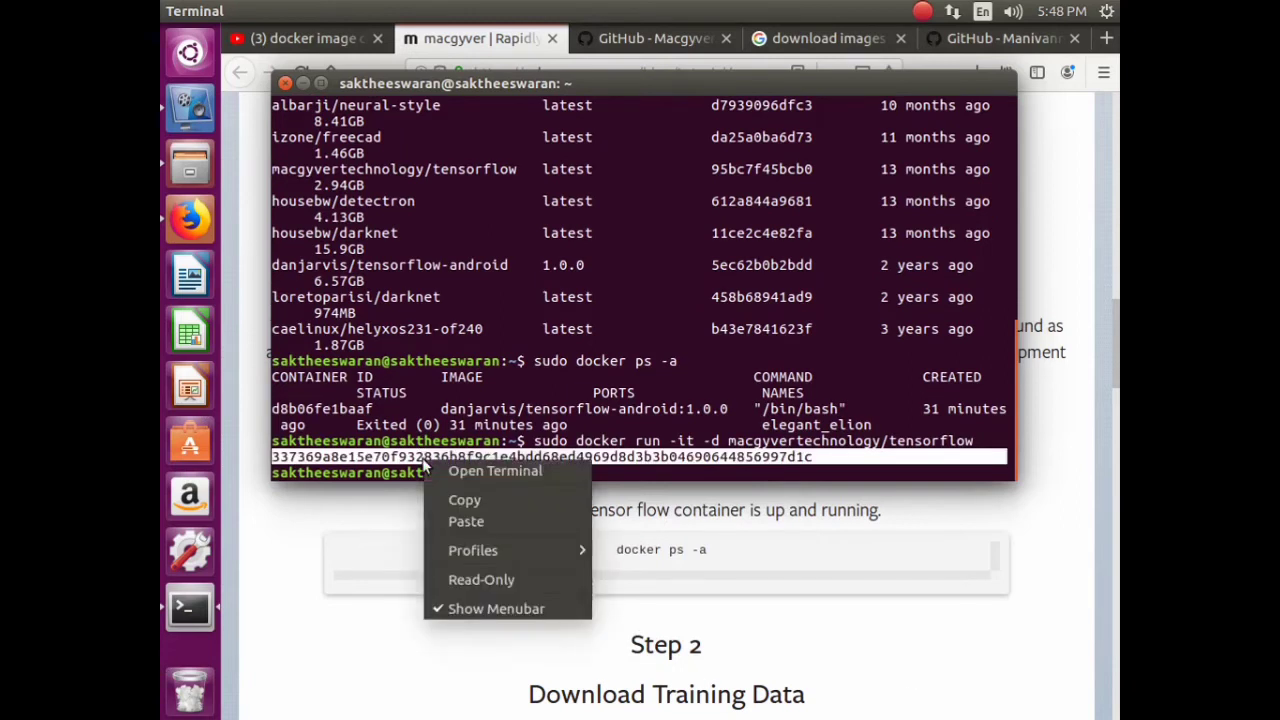
pyautogui.click(460, 500)
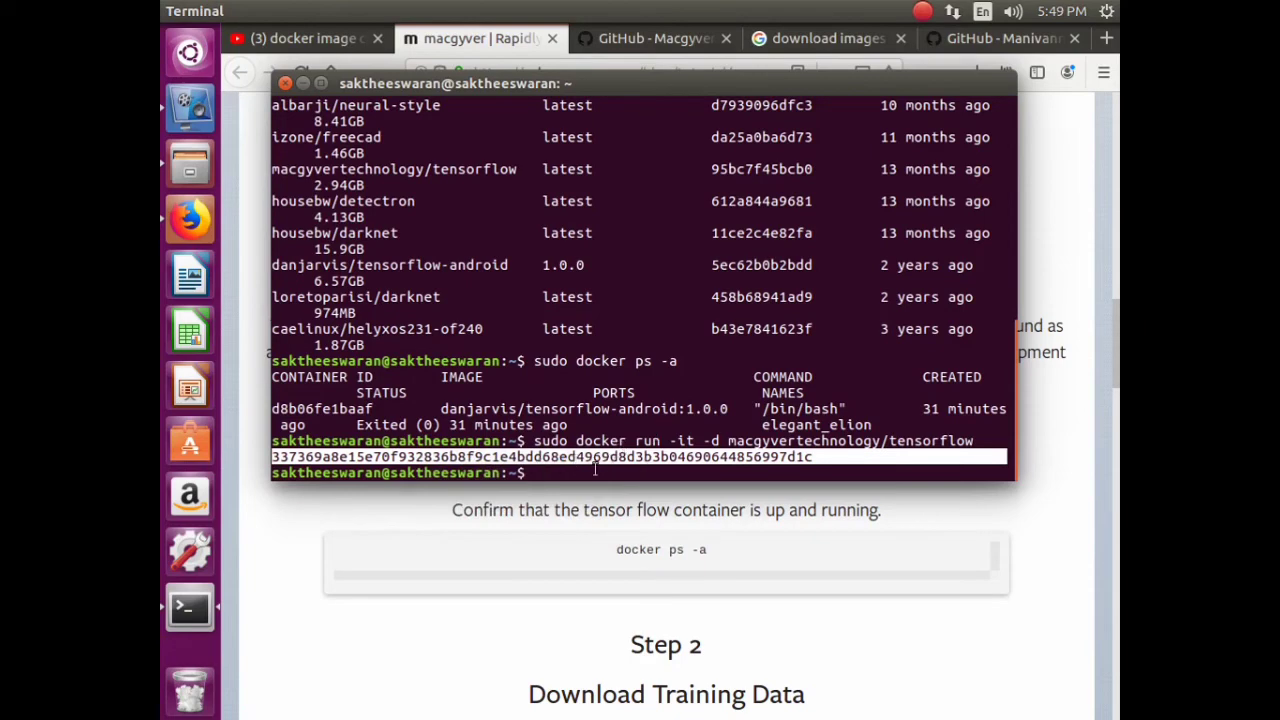
pyautogui.click(1081, 410)
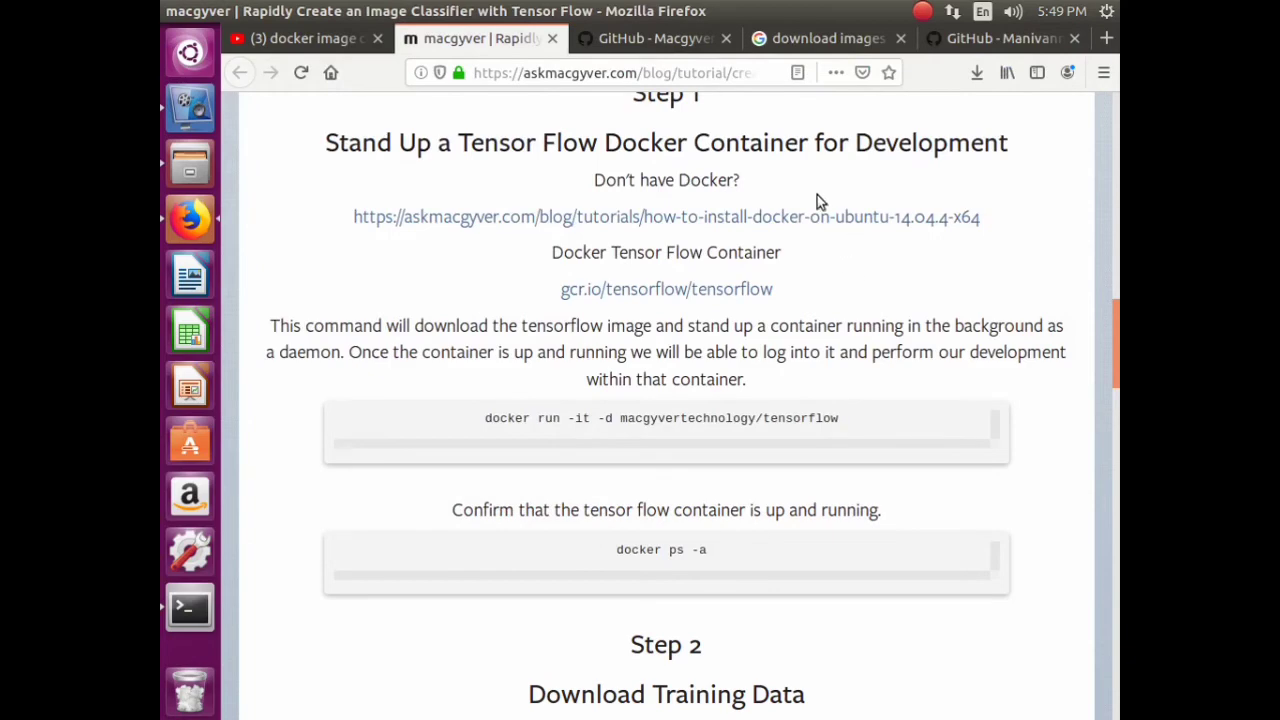
# - Copy the 'docker exec -it' text from the GitHub README
pyautogui.click(675, 45)
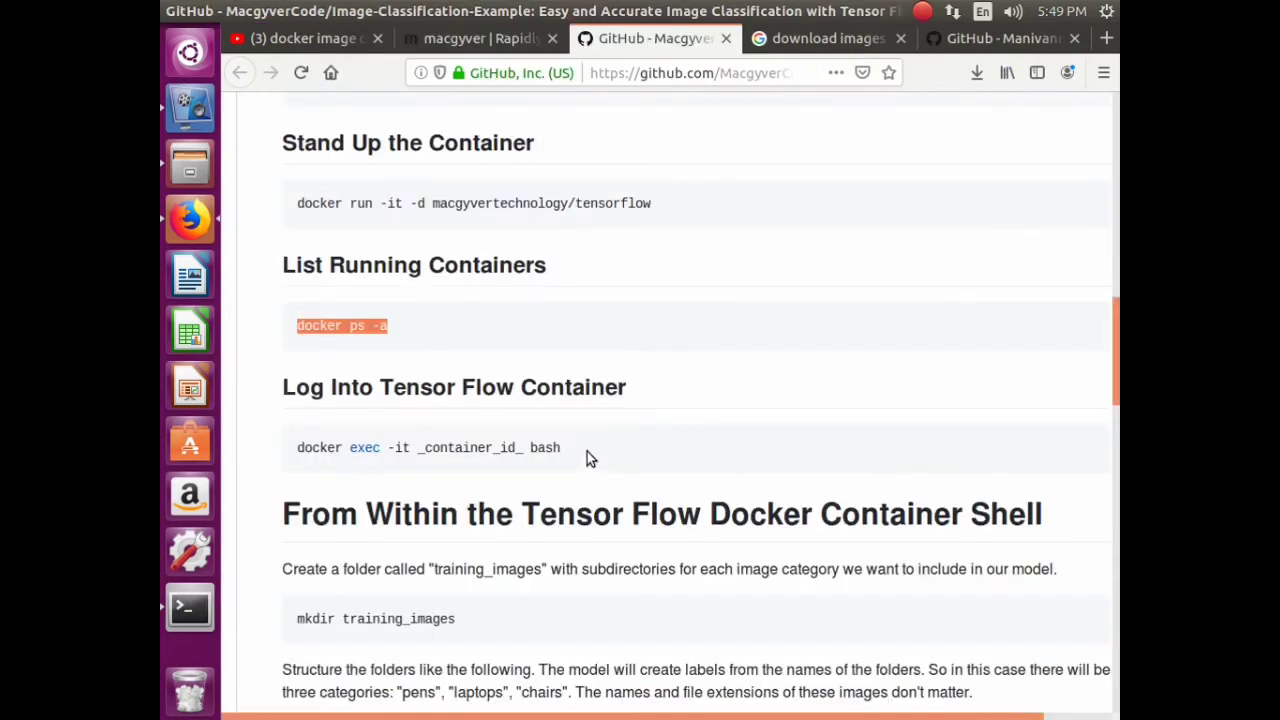
pyautogui.scroll(-8, 580, 440)
pyautogui.scroll(6, 580, 434)
pyautogui.moveTo(417, 340); pyautogui.dragTo(297, 340)
pyautogui.rightClick(304, 334)
pyautogui.click(343, 350)
# - Run 'sudo docker exec -it' with the container ID, which fails without a command
pyautogui.click(190, 607)
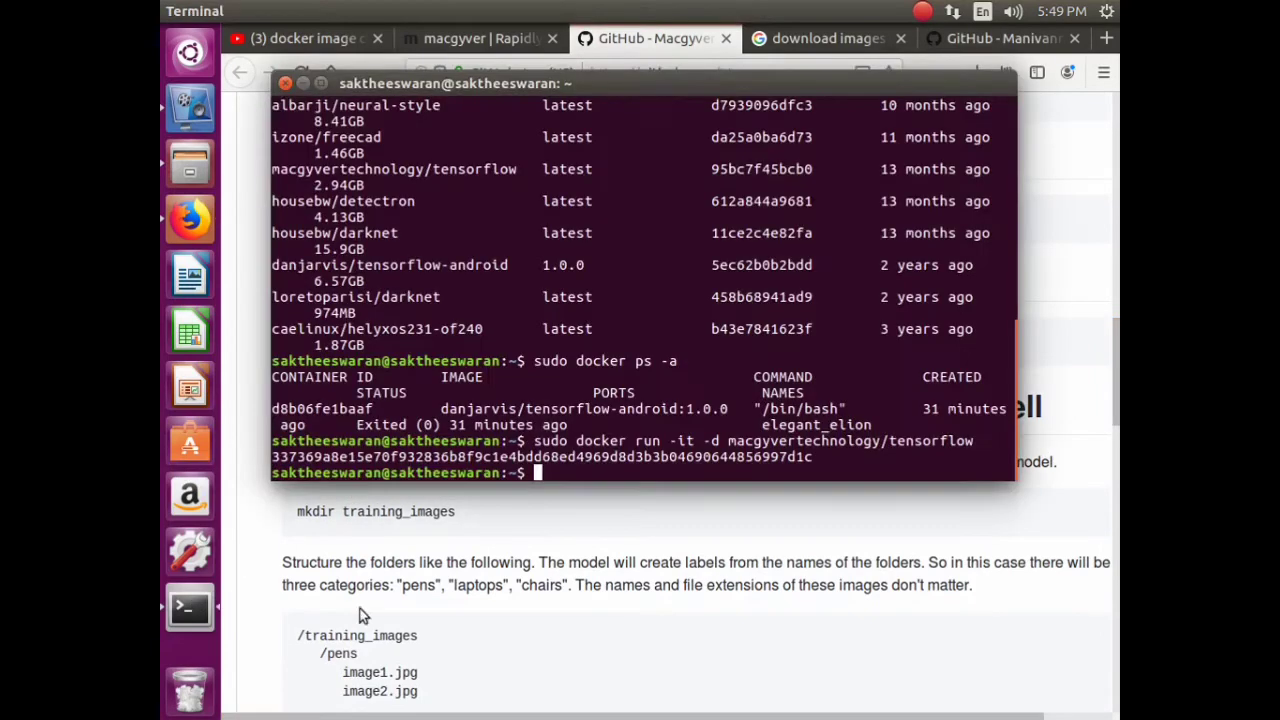
pyautogui.write('sudo')
pyautogui.rightClick(616, 472)
pyautogui.click(654, 533)
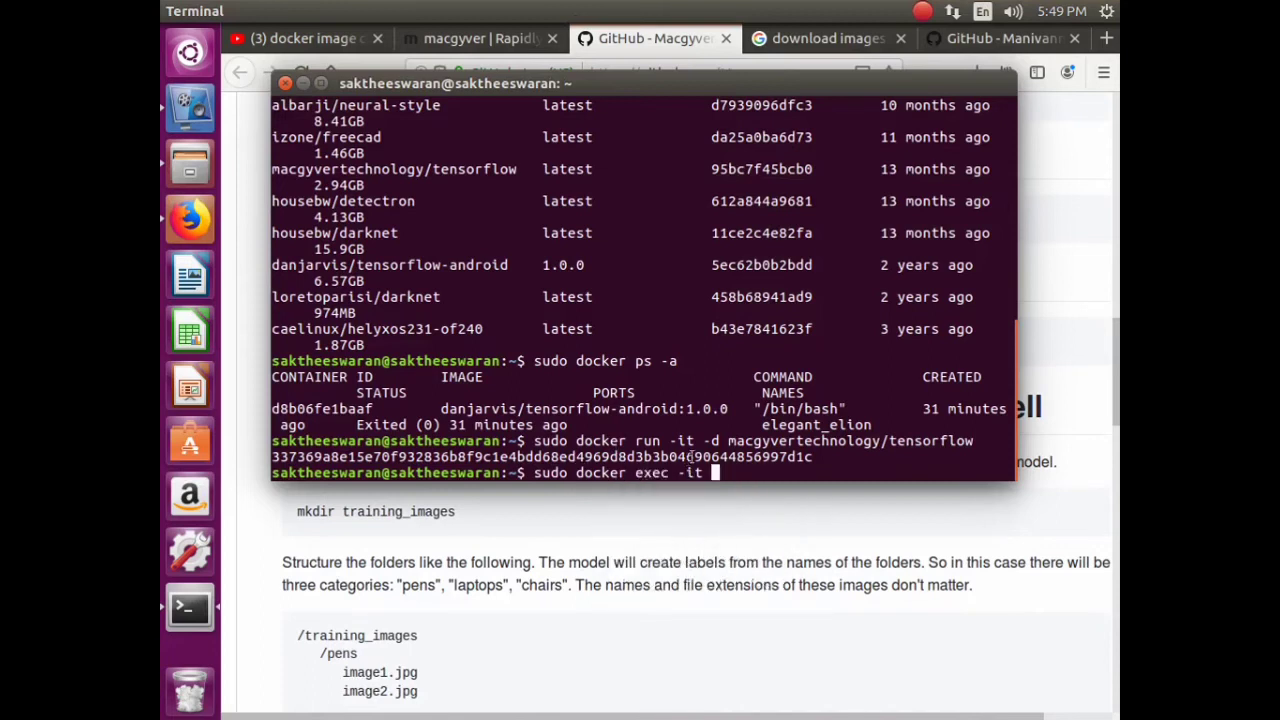
pyautogui.doubleClick(695, 456)
pyautogui.rightClick(695, 456)
pyautogui.click(751, 491)
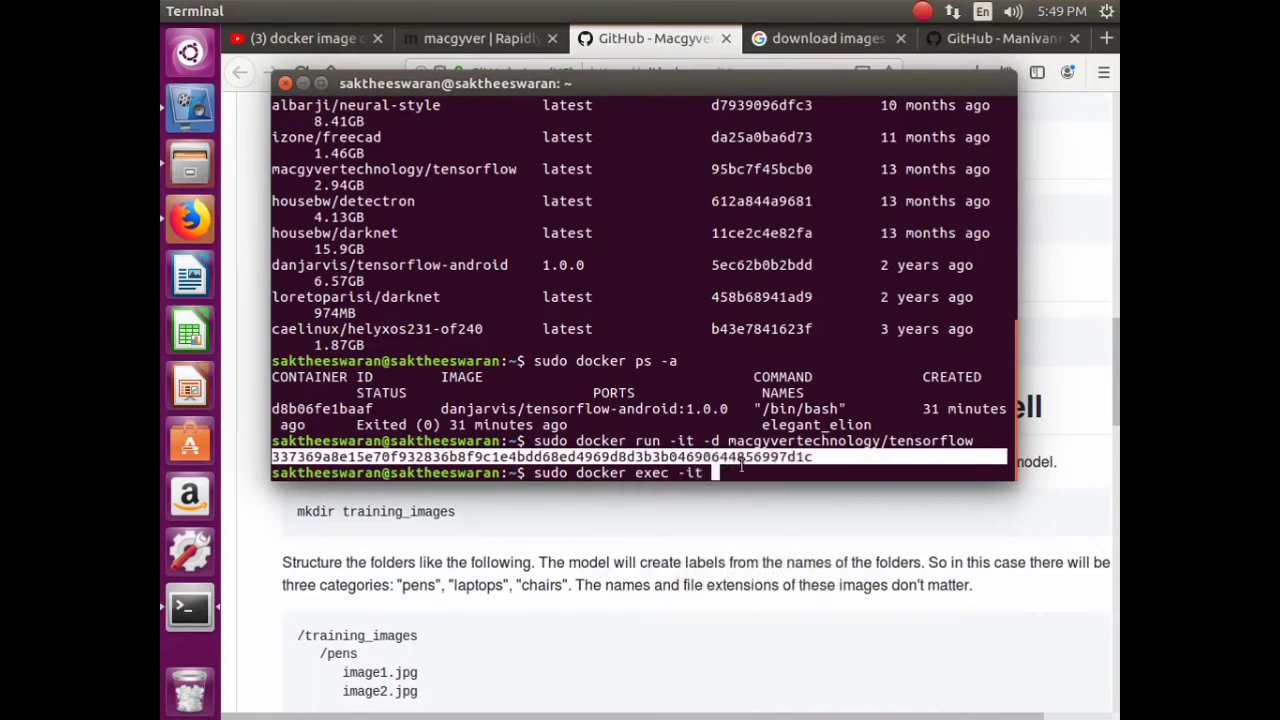
pyautogui.click(742, 463)
pyautogui.rightClick(742, 463)
pyautogui.click(783, 526)
pyautogui.press('Return')
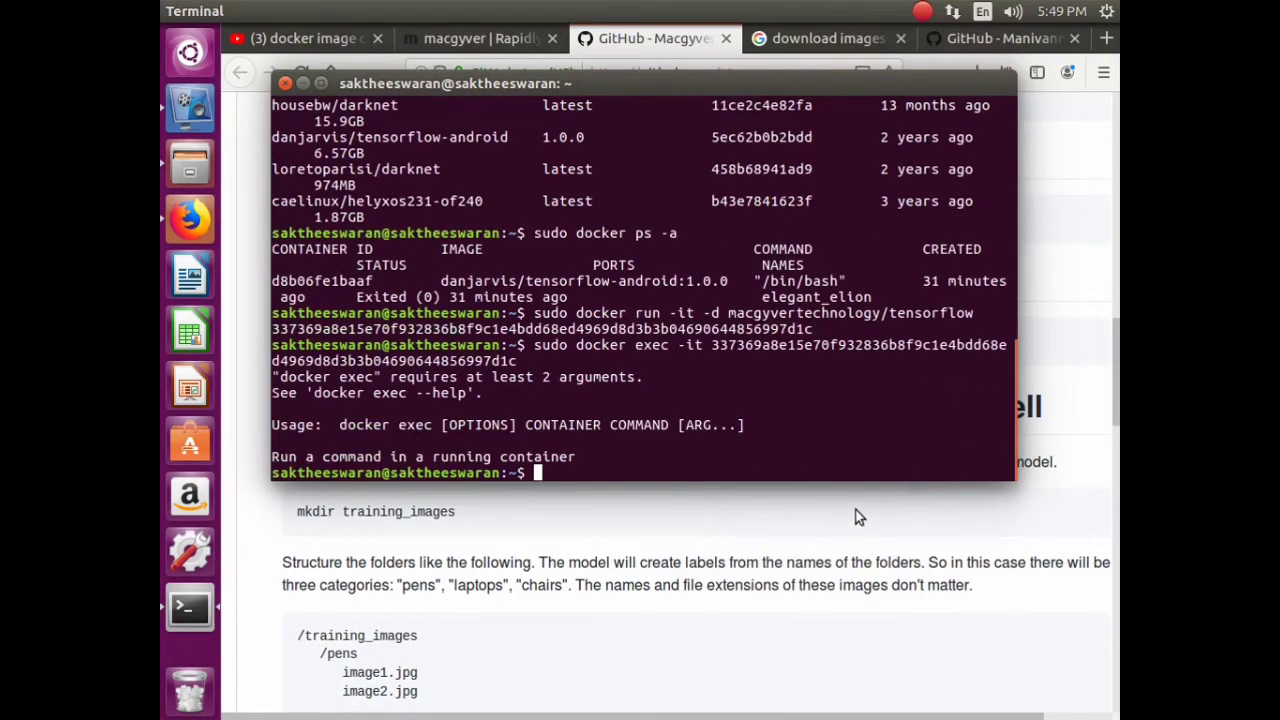
# - Rerun the exec command with 'bash' appended to get a root shell in the container
pyautogui.press('Up')
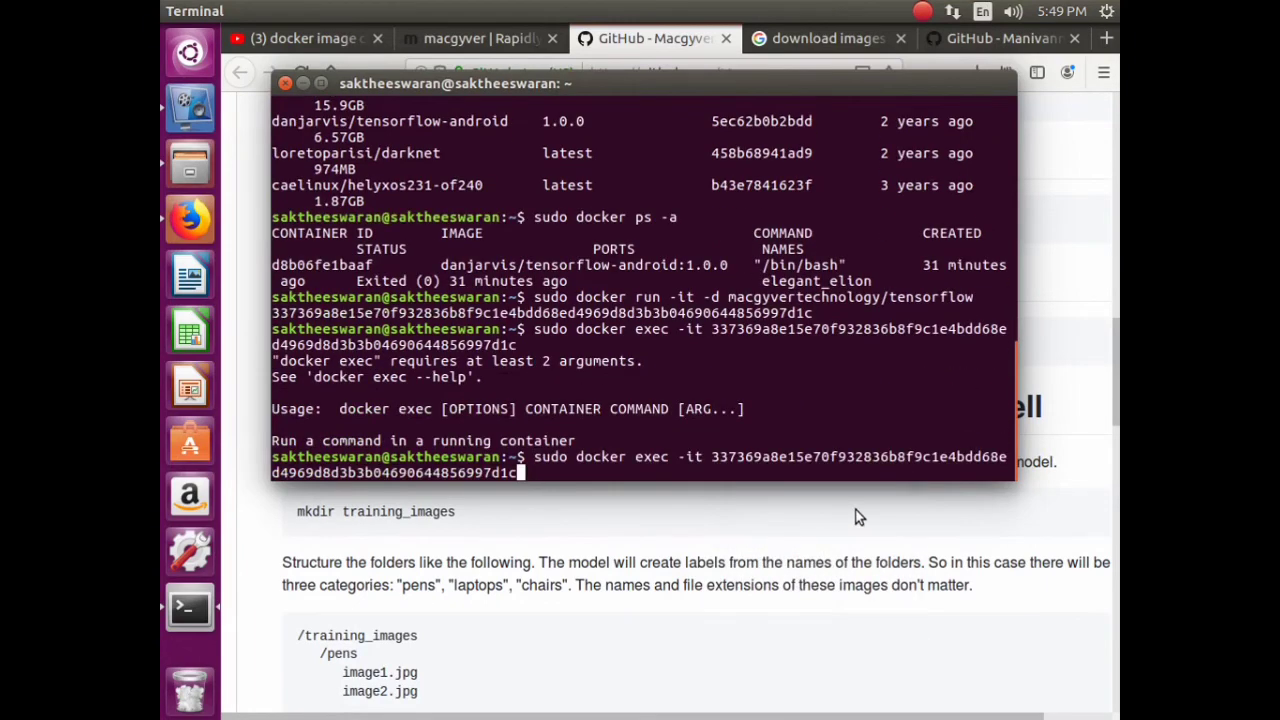
pyautogui.write('bash')
pyautogui.press('Return')
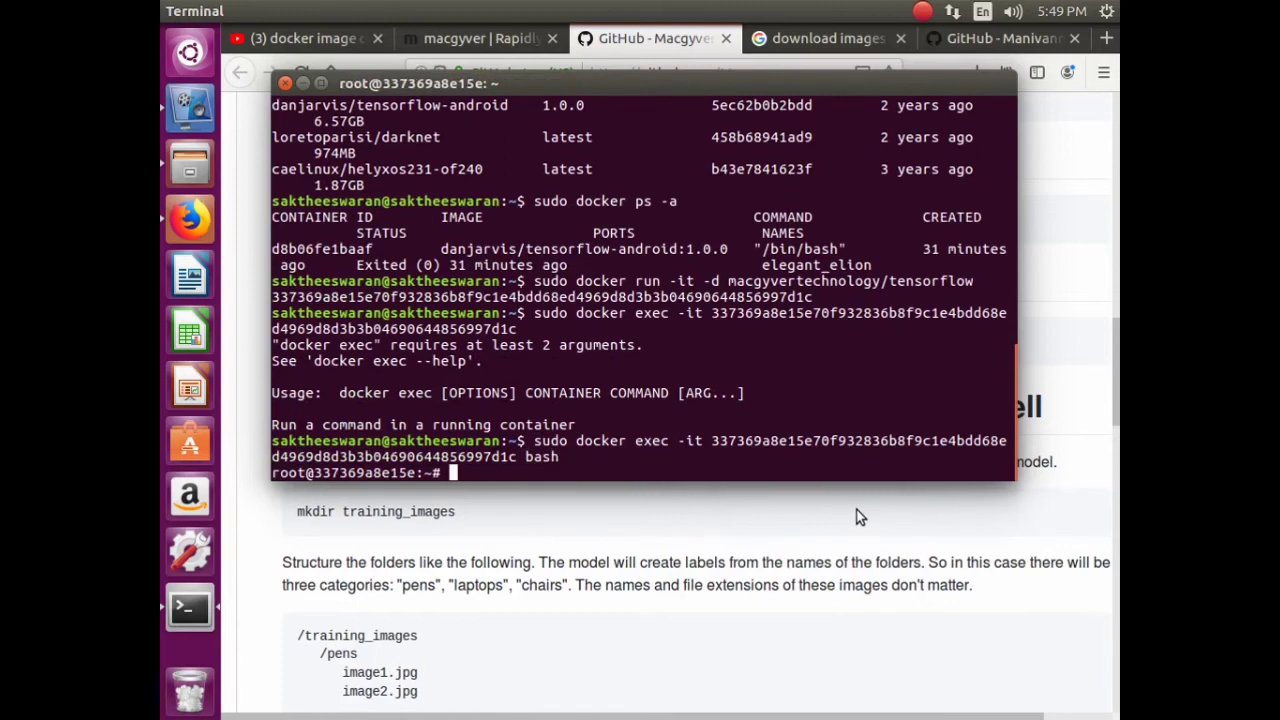
# - Go to the container's root directory with 'cd /' and list its contents
pyautogui.write('cd /')
pyautogui.press('Return')
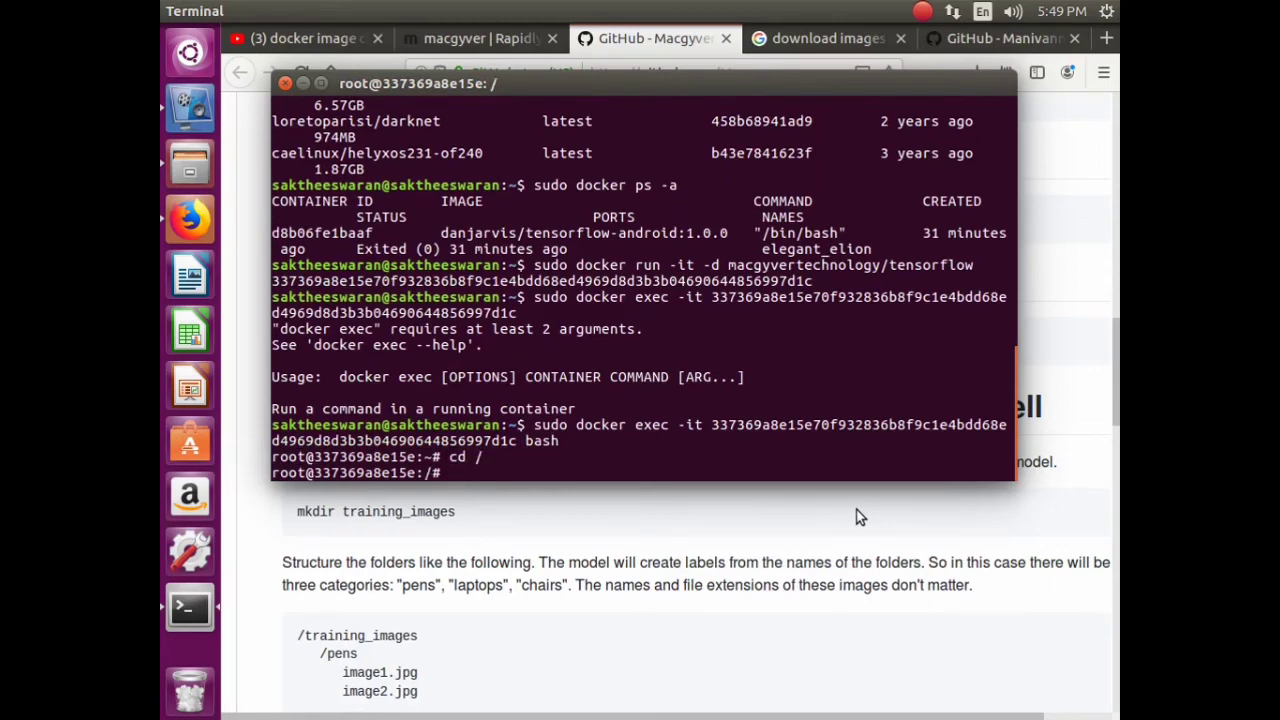
pyautogui.write('ls')
pyautogui.press('Return')
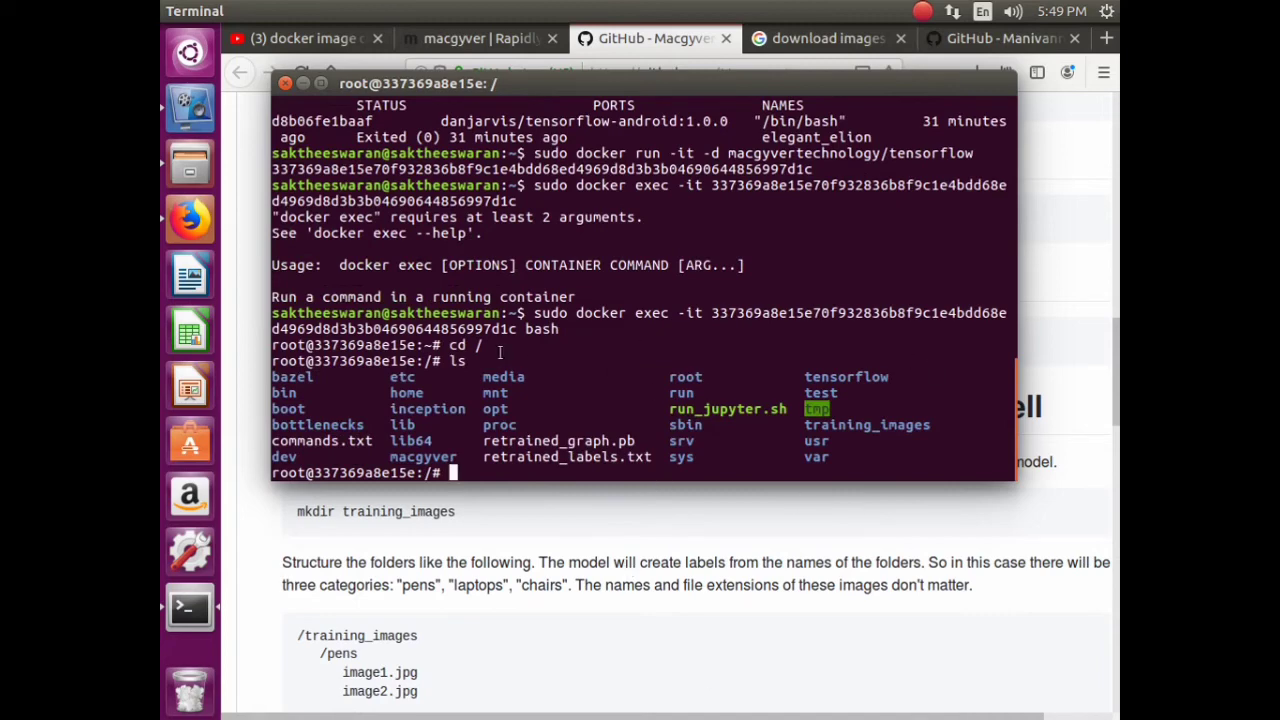
pyautogui.moveTo(665, 424); pyautogui.dragTo(755, 412)
pyautogui.click(815, 412)
# - Run 'nvcc --version' to find nvcc missing, then clear and list the root again
pyautogui.write('nvcc -version')
pyautogui.press('Return')
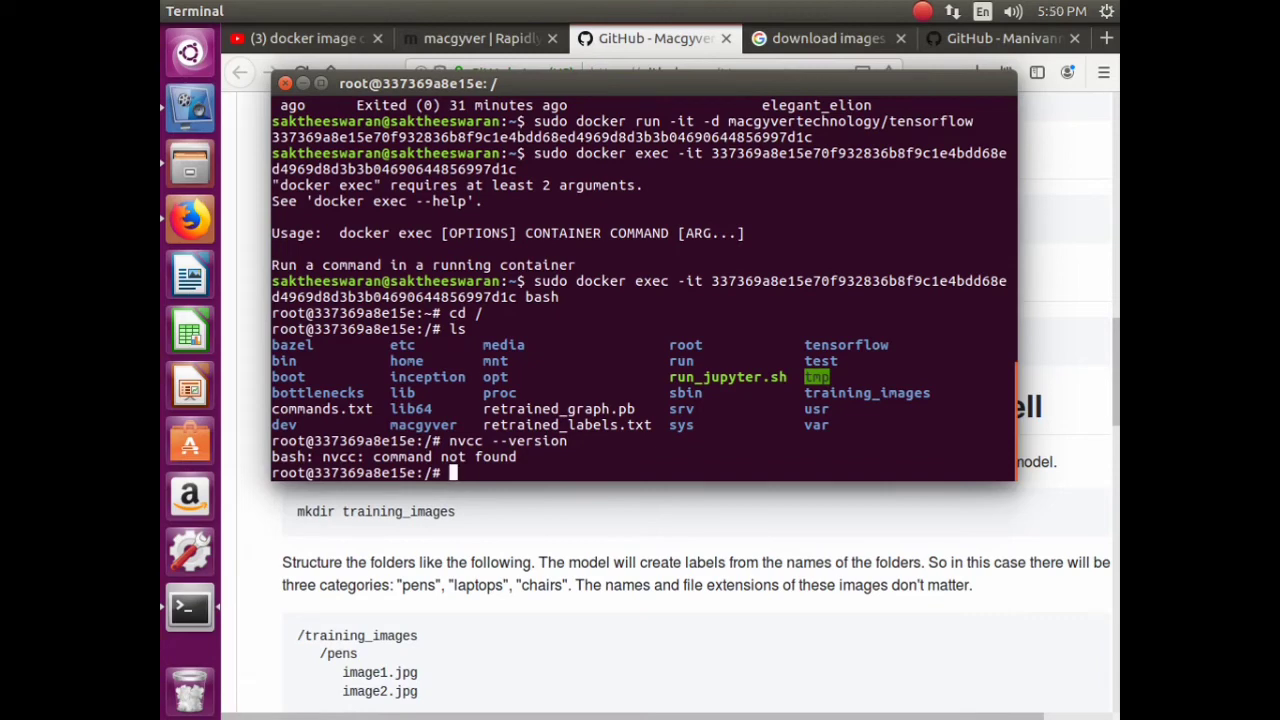
pyautogui.write('clear')
pyautogui.press('Return')
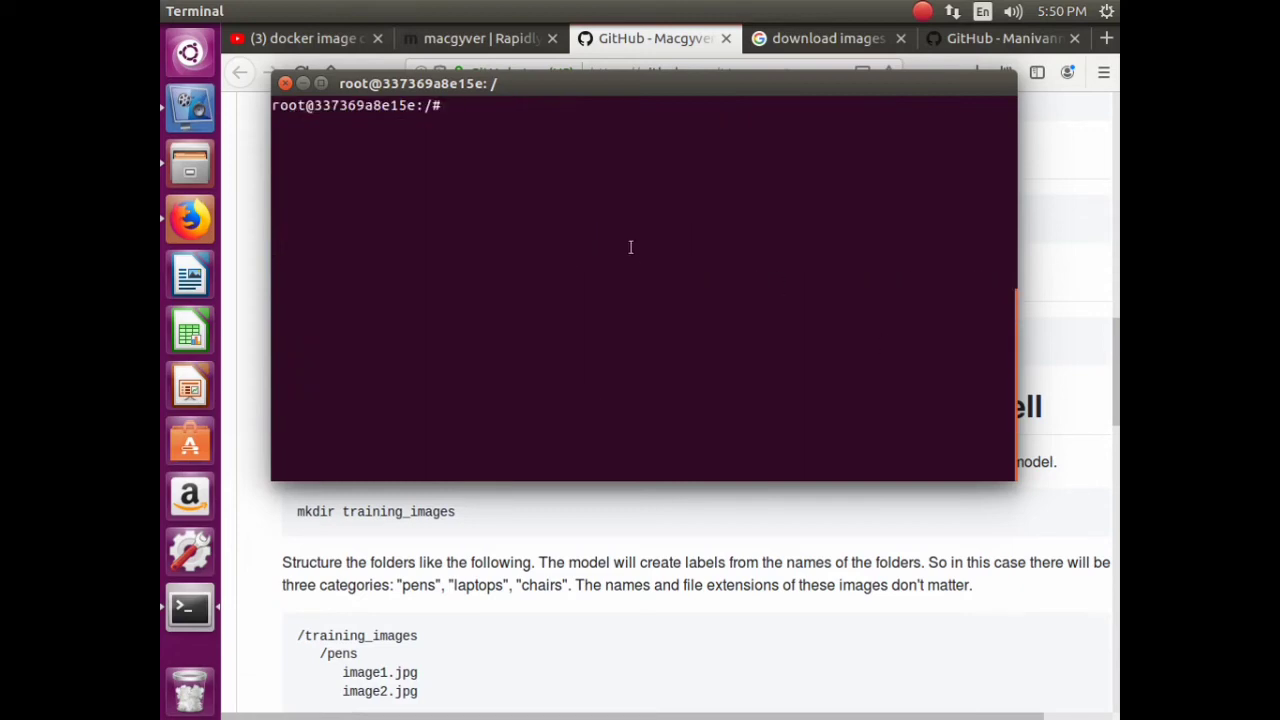
pyautogui.write('ls')
pyautogui.press('Return')
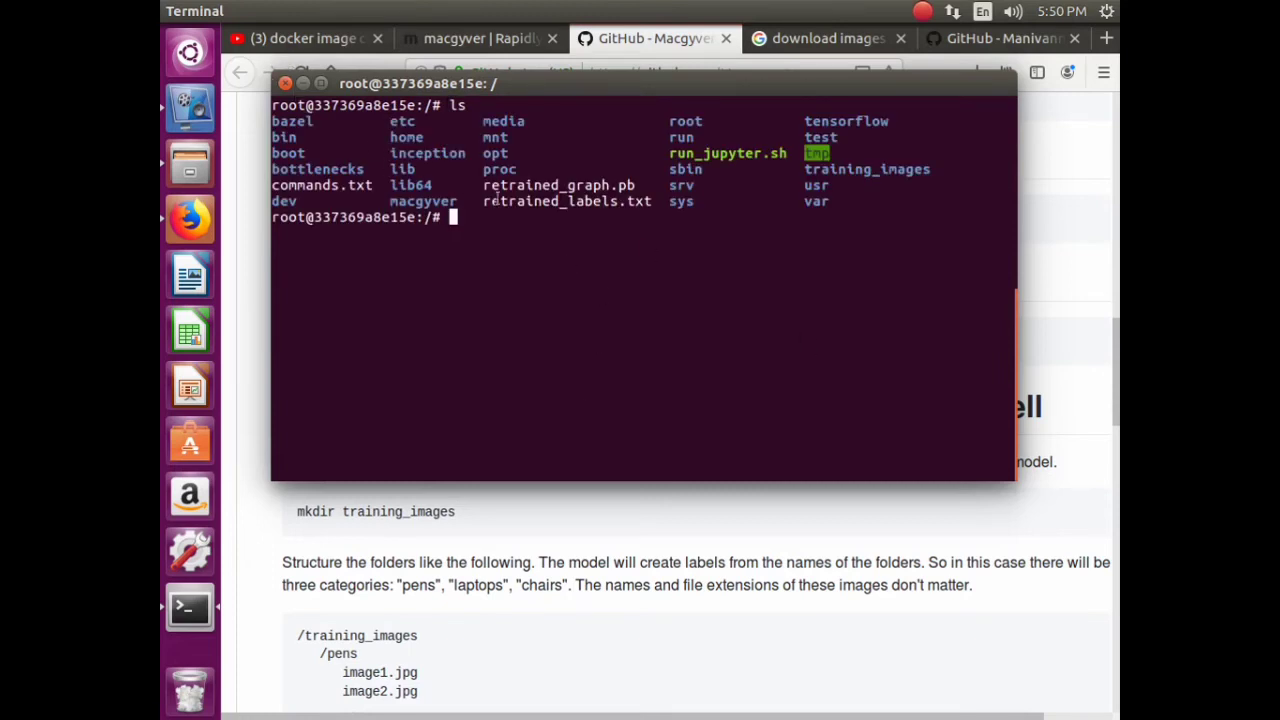
# - Copy the docker exec command from the scrollback and close the terminal
pyautogui.scroll(5, 629, 286)
pyautogui.moveTo(531, 265); pyautogui.dragTo(565, 282)
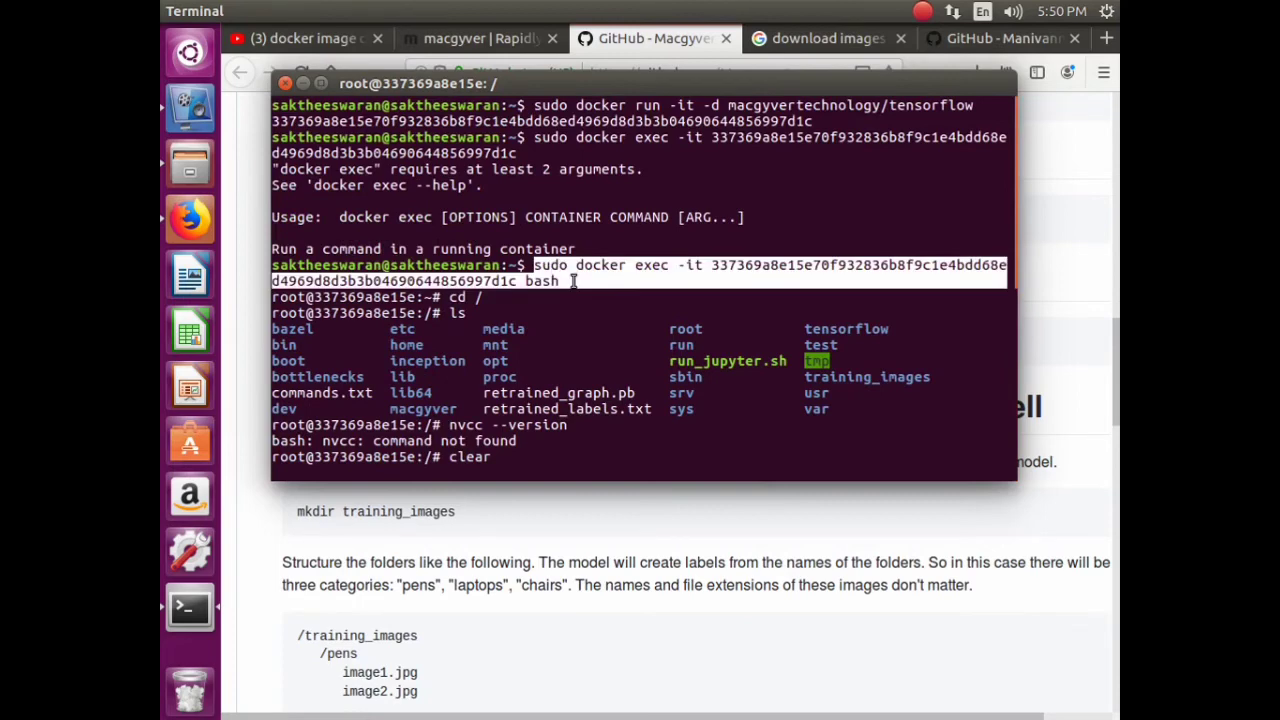
pyautogui.rightClick(590, 275)
pyautogui.click(630, 310)
pyautogui.click(285, 84)
pyautogui.click(805, 352)
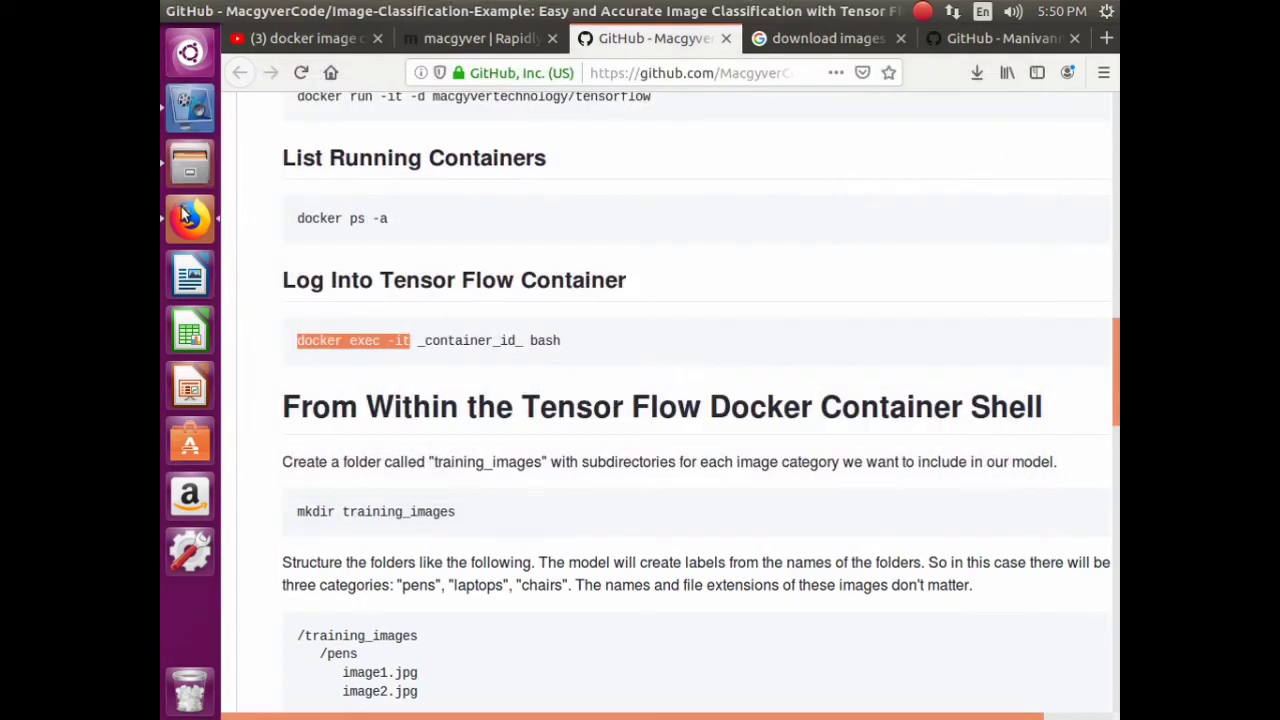
# - Open a terminal in the Home folder, run the pasted docker exec command, then exit
pyautogui.click(190, 165)
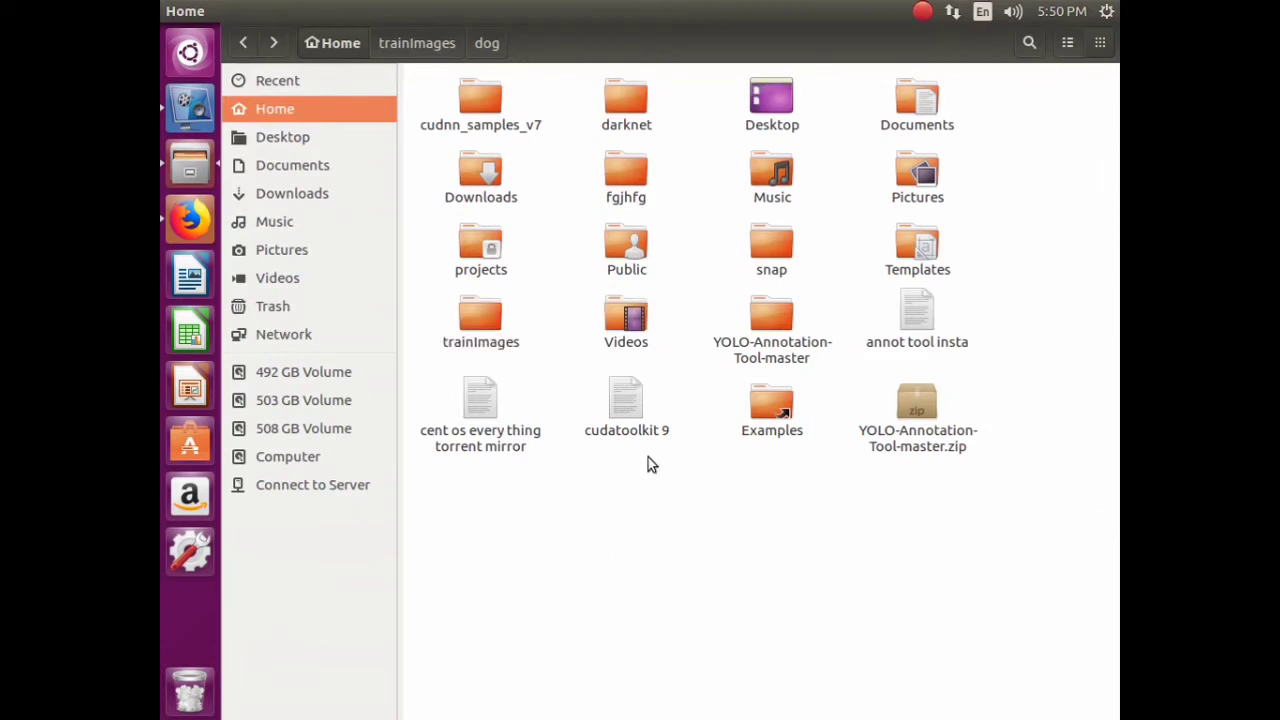
pyautogui.rightClick(772, 564)
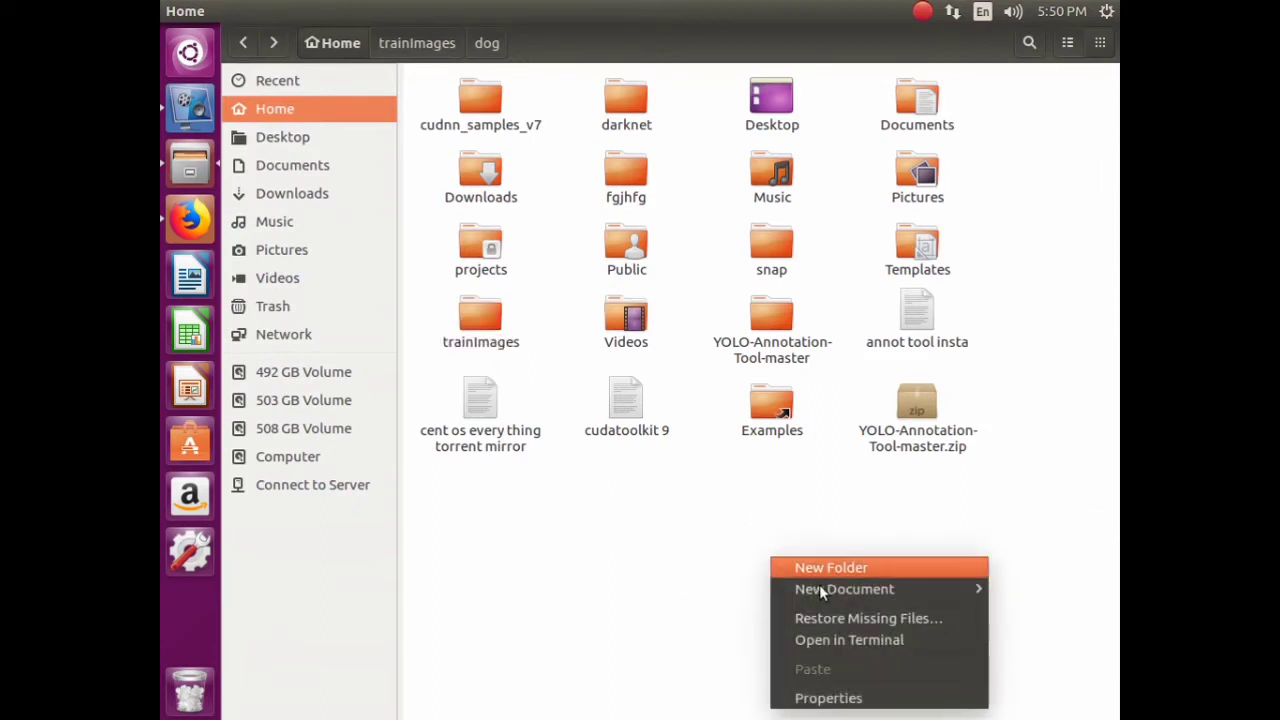
pyautogui.click(857, 645)
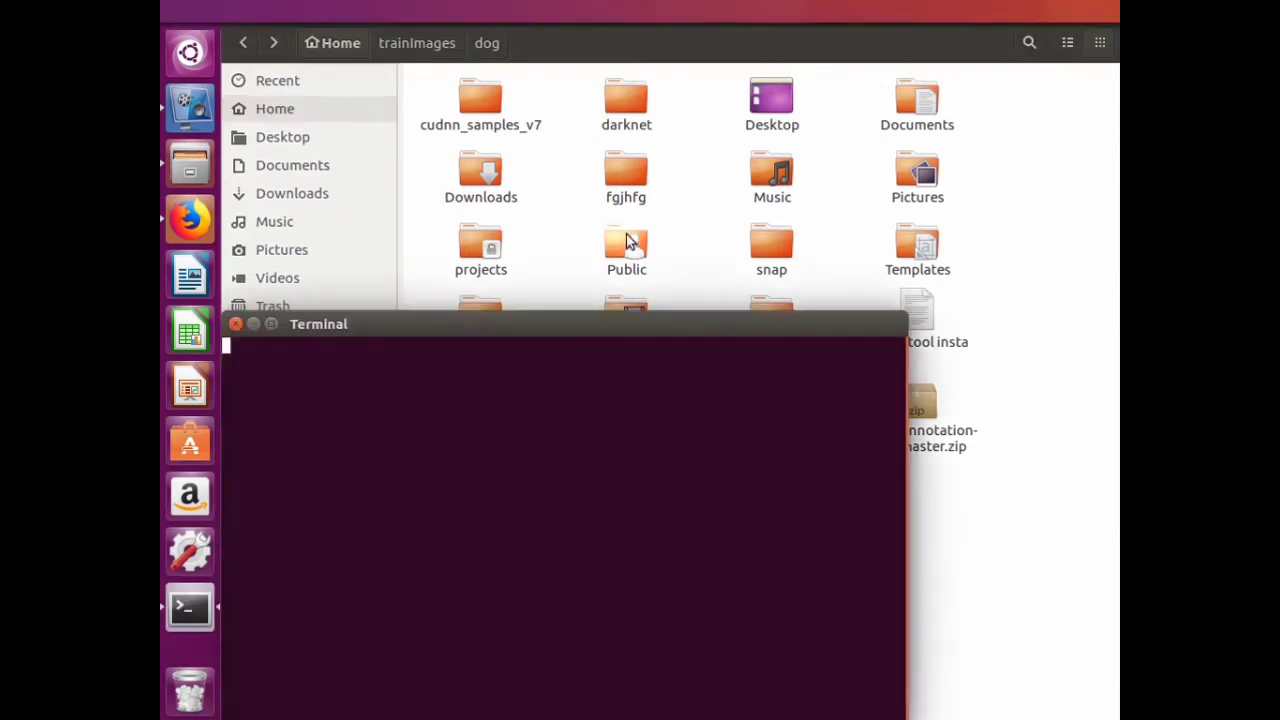
pyautogui.rightClick(570, 374)
pyautogui.moveTo(636, 462)
pyautogui.click(611, 436)
pyautogui.press('Return')
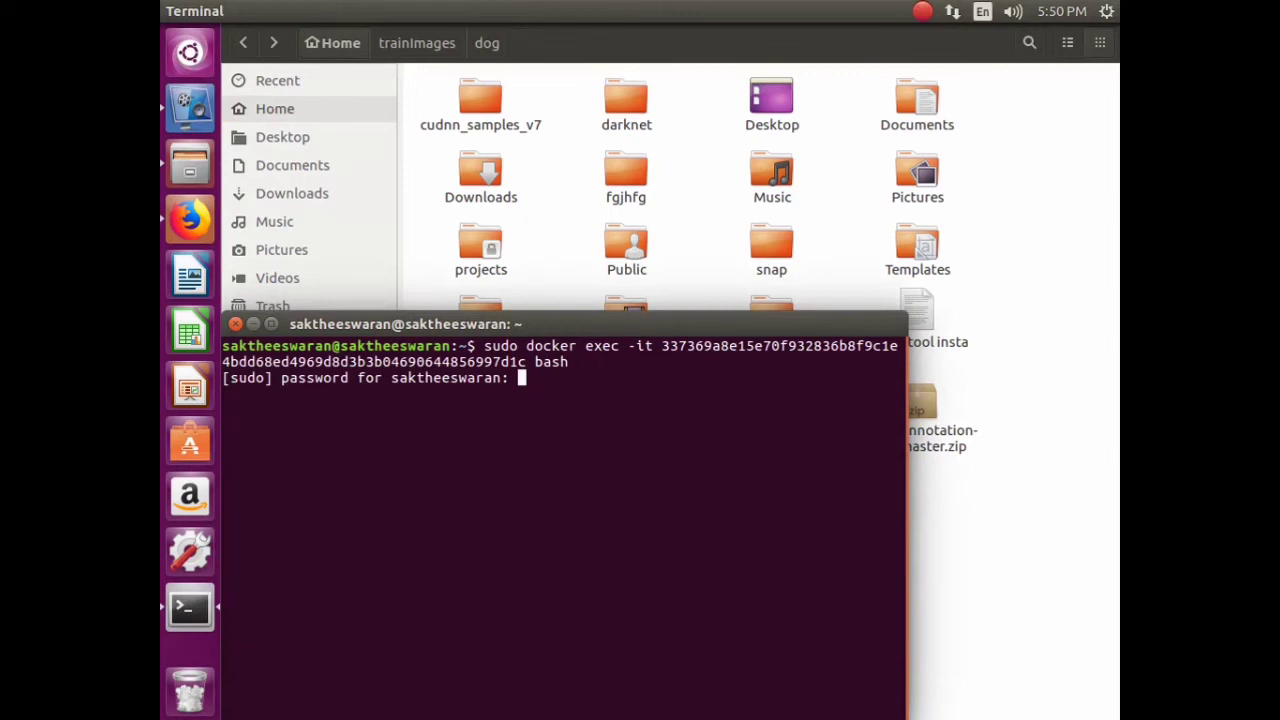
pyautogui.press('Return')
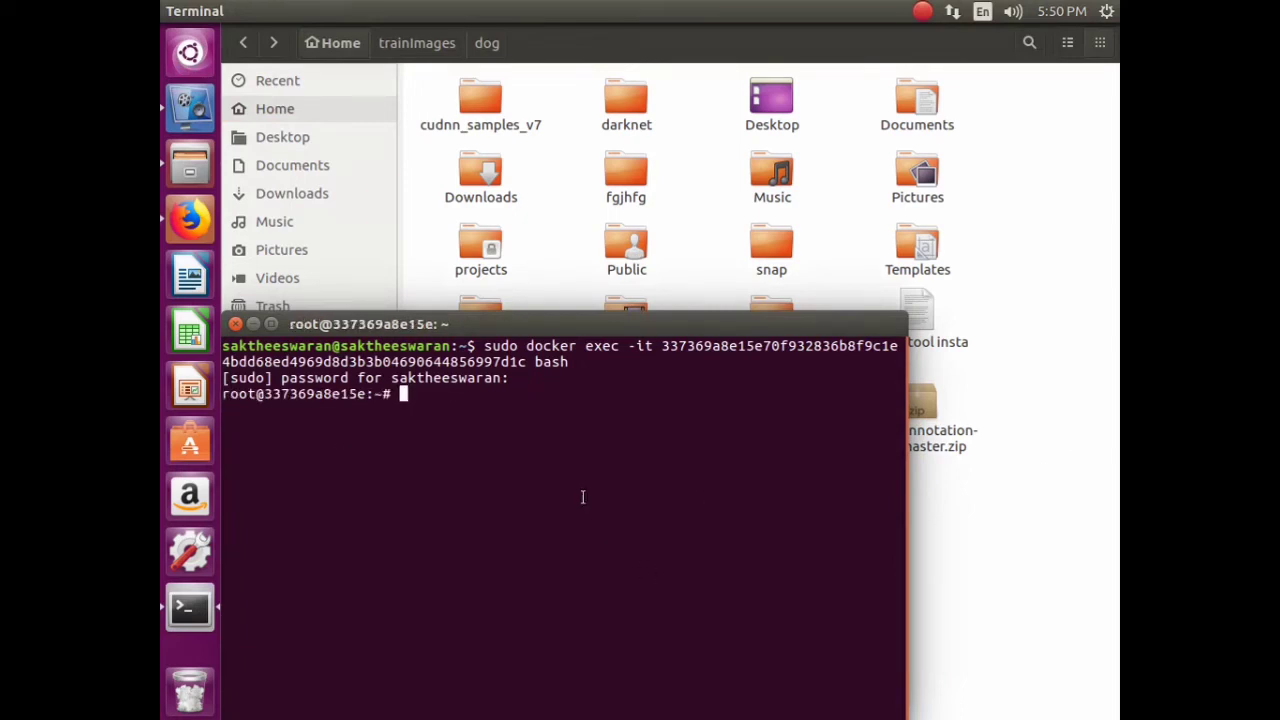
pyautogui.write('exit')
pyautogui.press('Return')
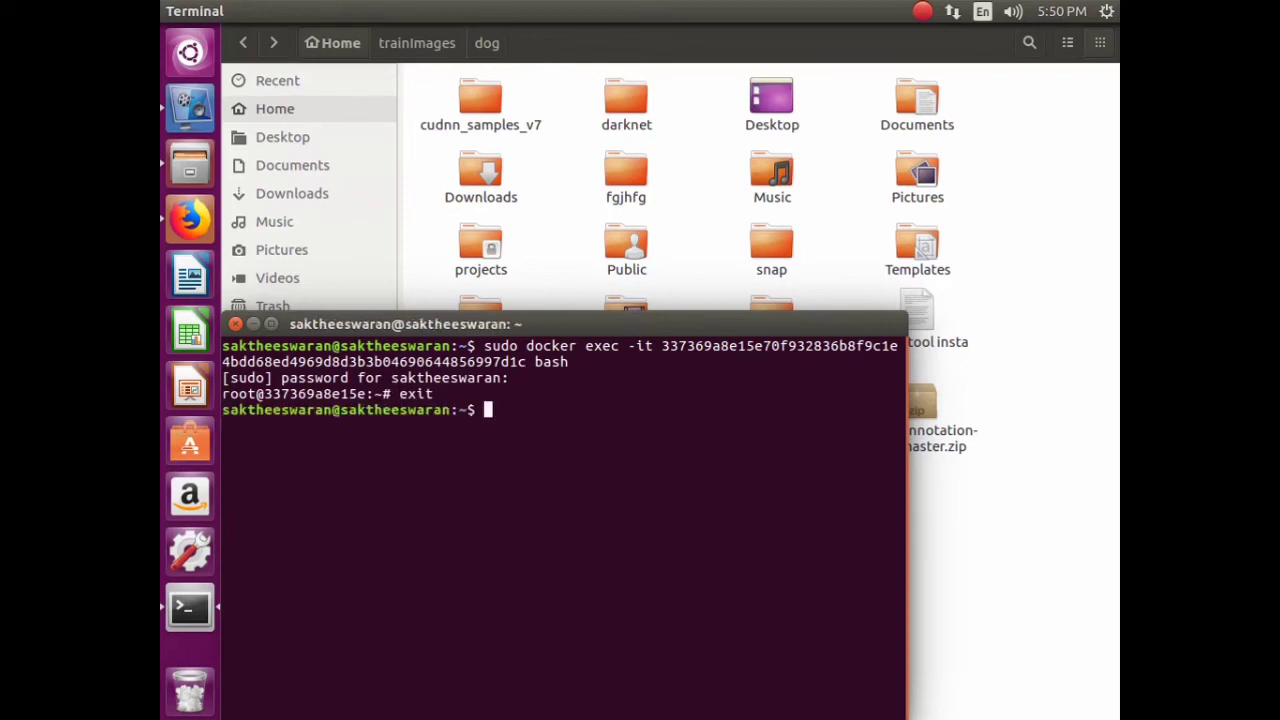
# - Edit the recalled command into 'sudo docker cp <container id>:/', dropping -it and bash
pyautogui.press('Up')
pyautogui.press('Left')
pyautogui.press('Left')
pyautogui.press('Left')
pyautogui.press('Left')
pyautogui.press('Left')
pyautogui.press('Left')
pyautogui.press('Left')
pyautogui.press('Left')
pyautogui.press('Left')
pyautogui.press('Left')
pyautogui.press('Left')
pyautogui.press('Left')
pyautogui.press('Left')
pyautogui.press('Left')
pyautogui.press('Left')
pyautogui.press('Left')
pyautogui.press('Left')
pyautogui.press('Left')
pyautogui.press('Left')
pyautogui.press('Left')
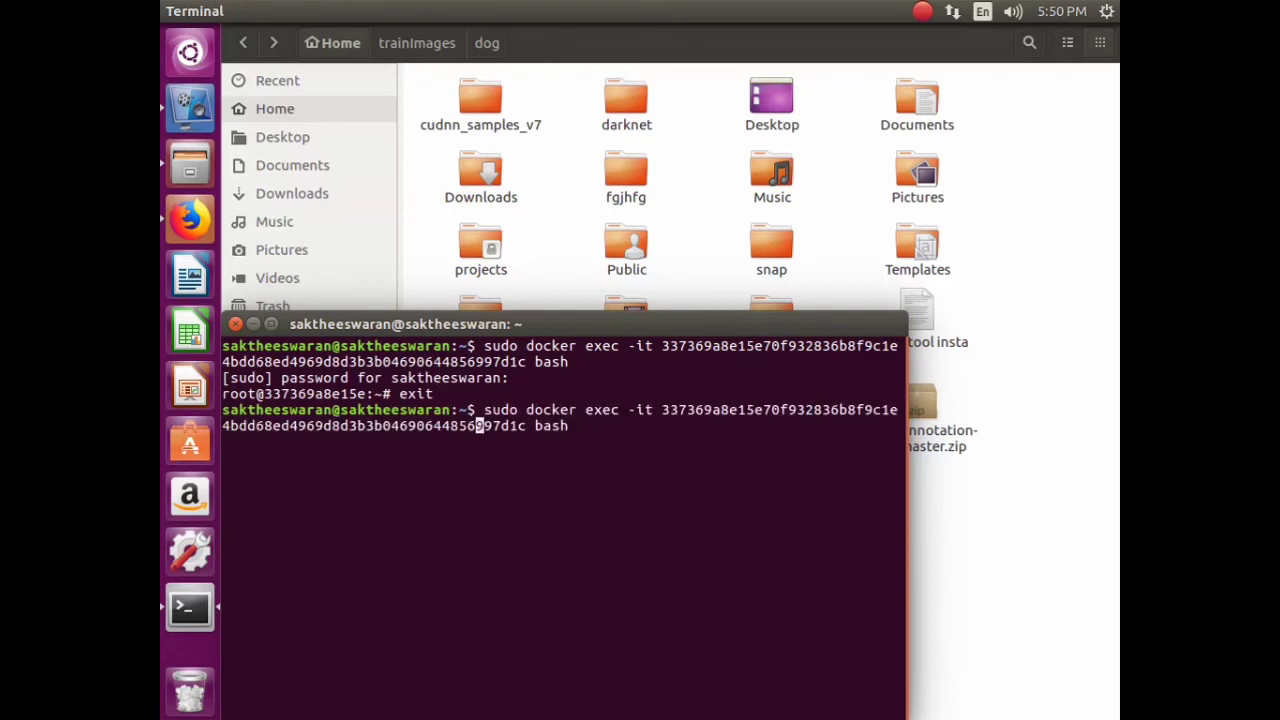
pyautogui.press('Left')
pyautogui.press('Left')
pyautogui.press('Left')
pyautogui.press('Left')
pyautogui.press('Left')
pyautogui.press('Left')
pyautogui.press('Left')
pyautogui.press('Left')
pyautogui.press('Left')
pyautogui.press('Left')
pyautogui.press('Left')
pyautogui.press('Left')
pyautogui.press('BackSpace')
pyautogui.press('BackSpace')
pyautogui.press('BackSpace')
pyautogui.press('BackSpace')
pyautogui.press('BackSpace')
pyautogui.press('BackSpace')
pyautogui.press('BackSpace')
pyautogui.press('BackSpace')
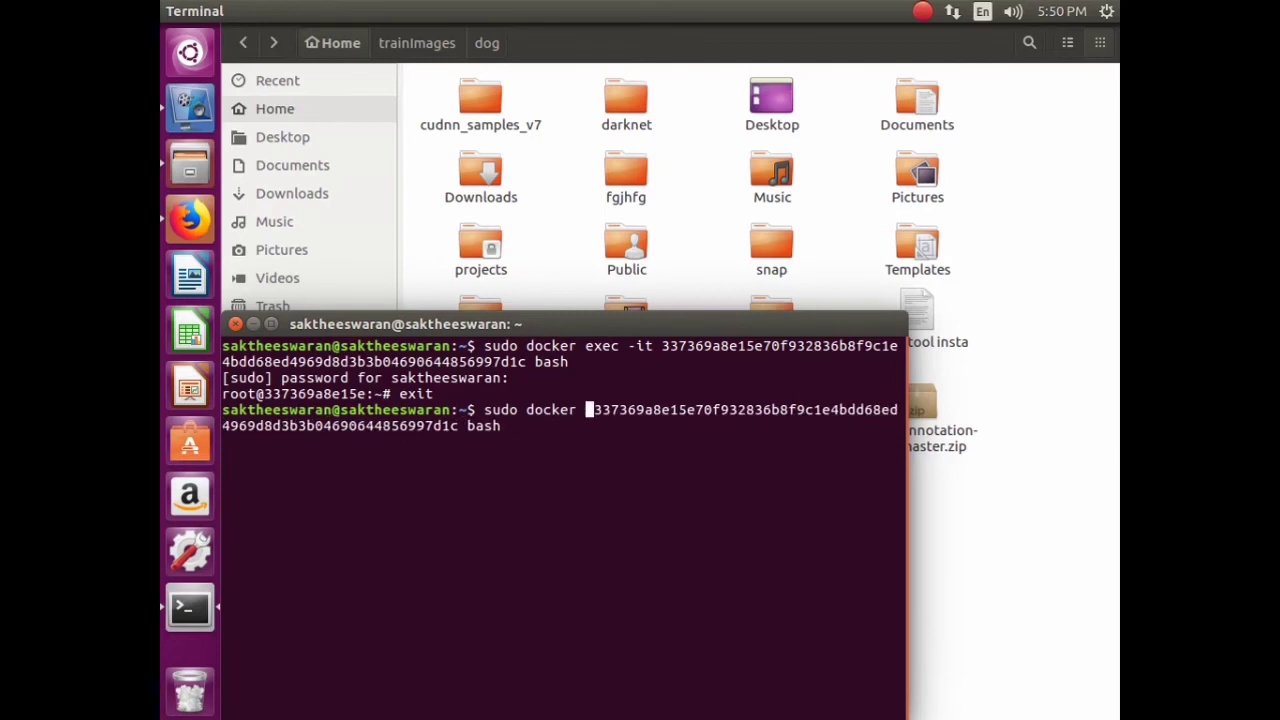
pyautogui.write('cp')
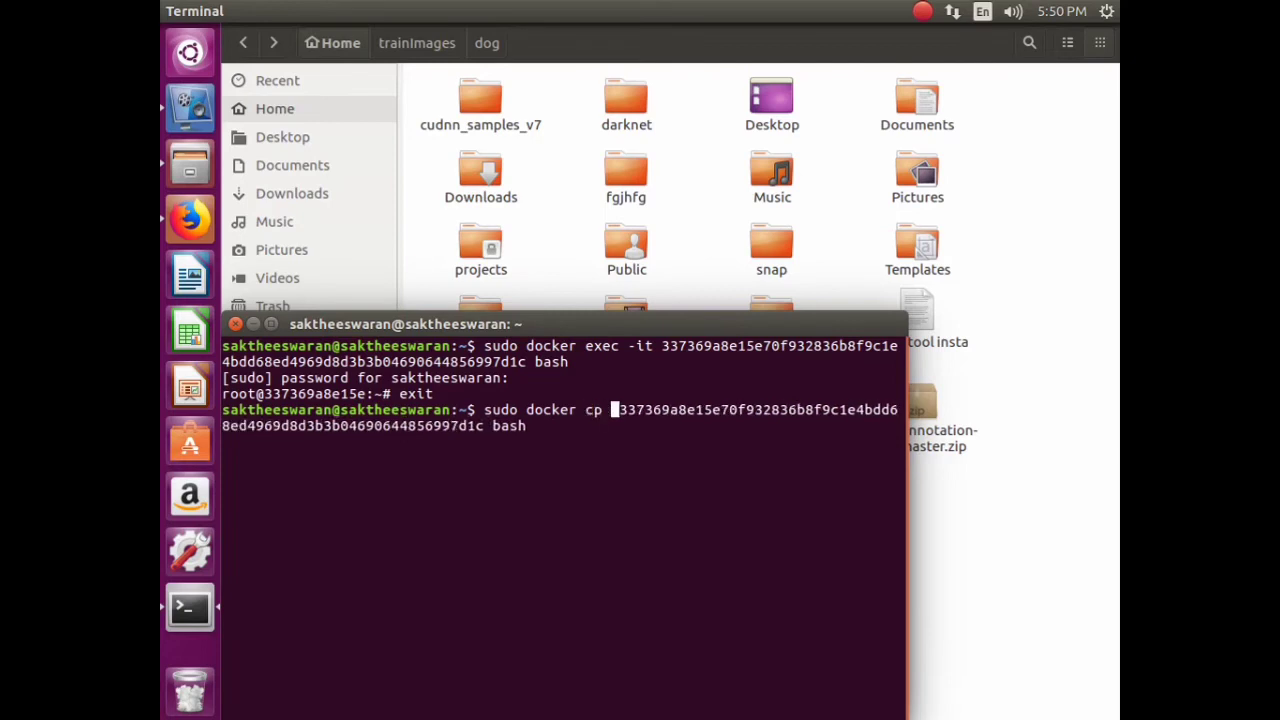
pyautogui.press('End')
pyautogui.press('BackSpace')
pyautogui.press('BackSpace')
pyautogui.press('BackSpace')
pyautogui.press('BackSpace')
pyautogui.press('BackSpace')
pyautogui.write(':/')
pyautogui.press('Left')
pyautogui.press('Left')
pyautogui.press('Left')
pyautogui.press('Left')
pyautogui.press('Left')
pyautogui.press('Left')
pyautogui.press('Left')
pyautogui.press('Left')
pyautogui.press('Left')
pyautogui.press('Left')
pyautogui.press('Left')
pyautogui.press('Left')
pyautogui.press('Left')
pyautogui.press('Left')
pyautogui.press('Left')
pyautogui.press('Left')
pyautogui.press('Left')
pyautogui.press('Left')
pyautogui.press('Left')
pyautogui.press('Left')
pyautogui.press('Left')
pyautogui.press('Left')
pyautogui.press('Left')
# - Insert the trainImages folder name as the source and run the docker cp command
pyautogui.click(583, 217)
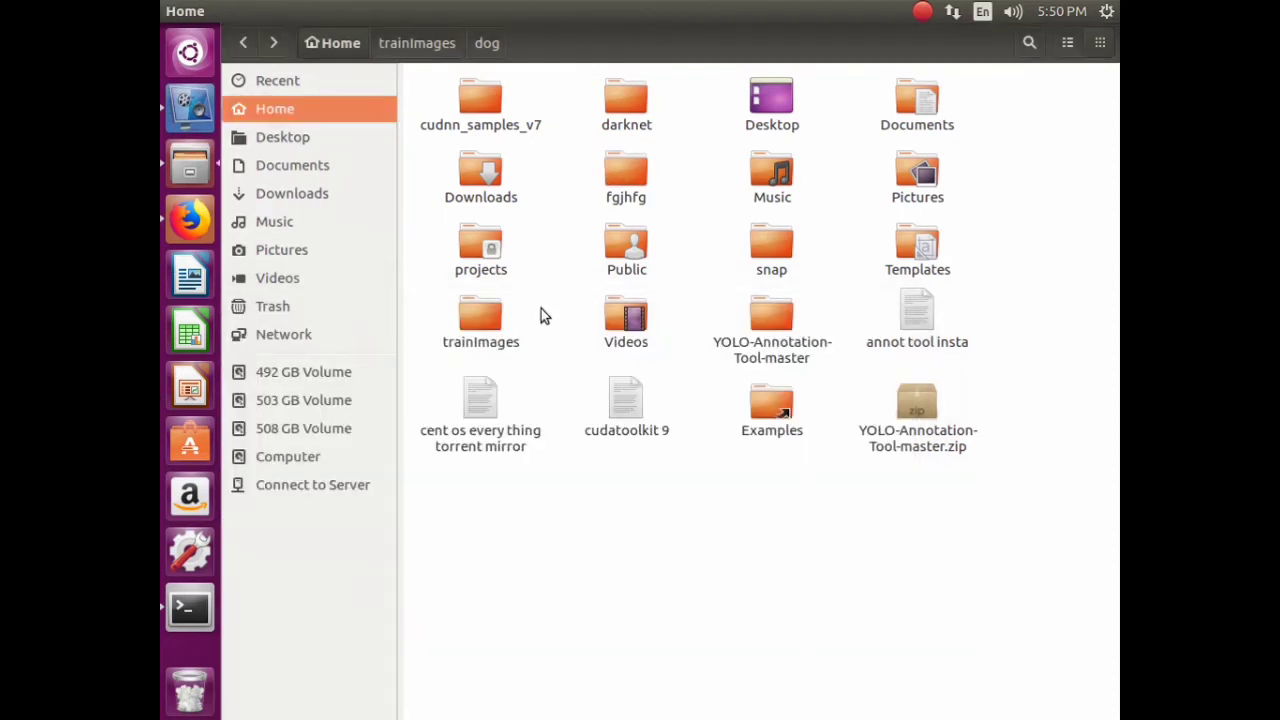
pyautogui.rightClick(494, 318)
pyautogui.click(558, 540)
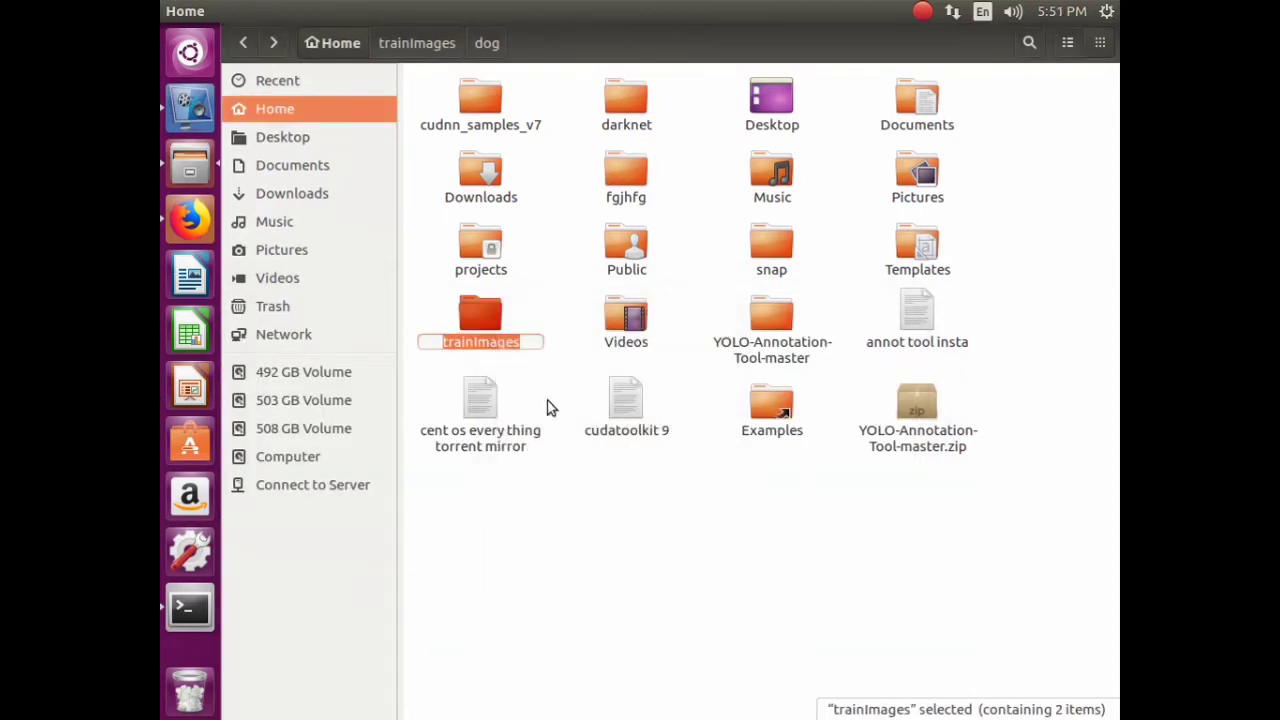
pyautogui.rightClick(505, 343)
pyautogui.click(533, 387)
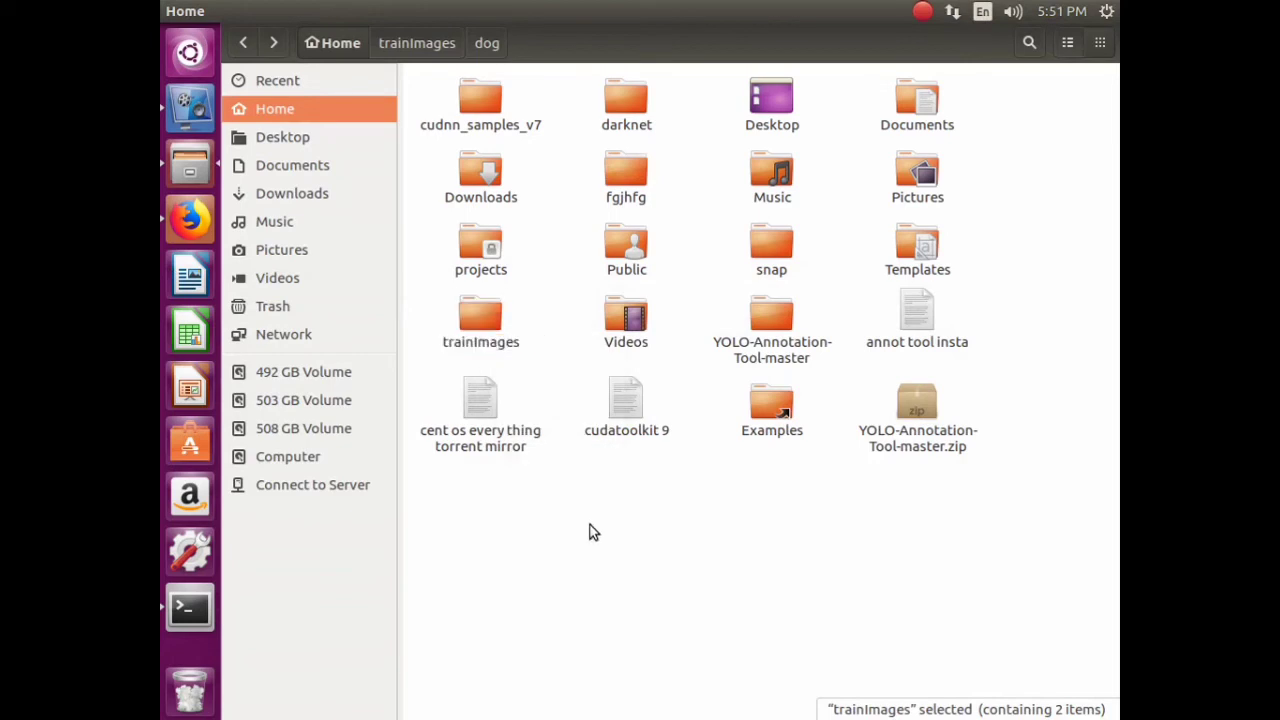
pyautogui.click(208, 608)
pyautogui.hotkey('ctrl', 'Left')
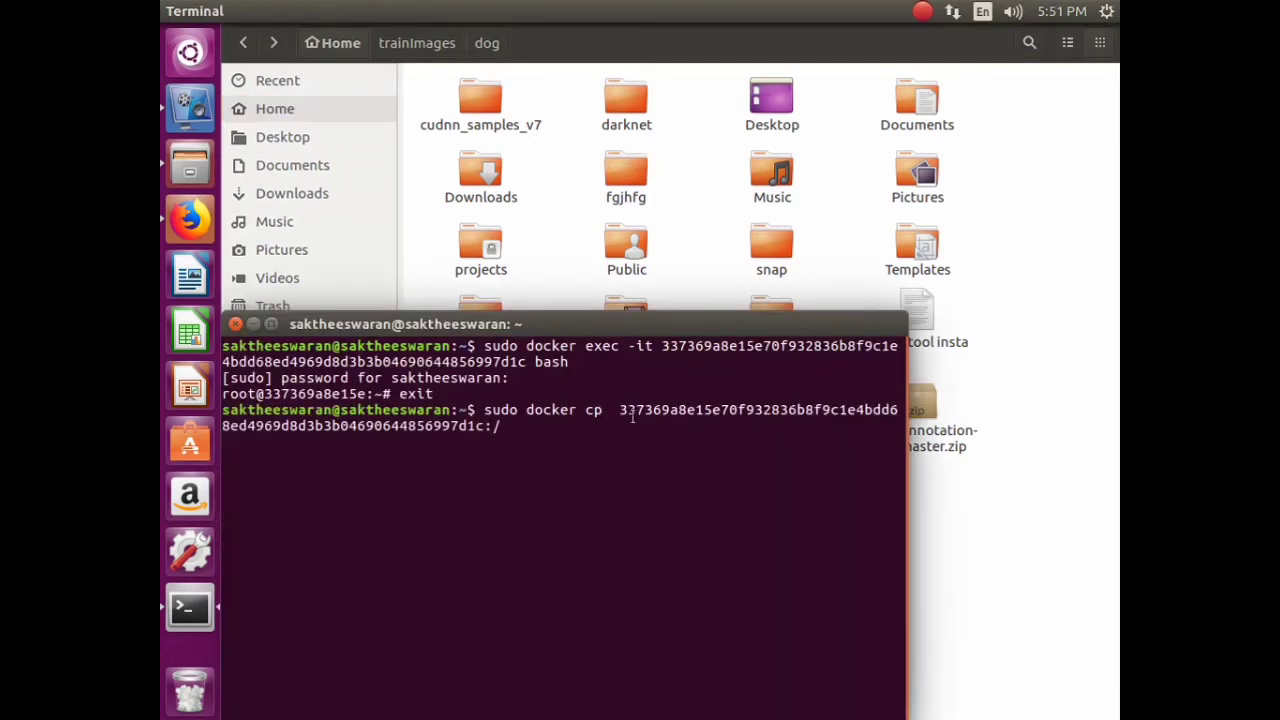
pyautogui.press('Left')
pyautogui.rightClick(620, 418)
pyautogui.click(645, 474)
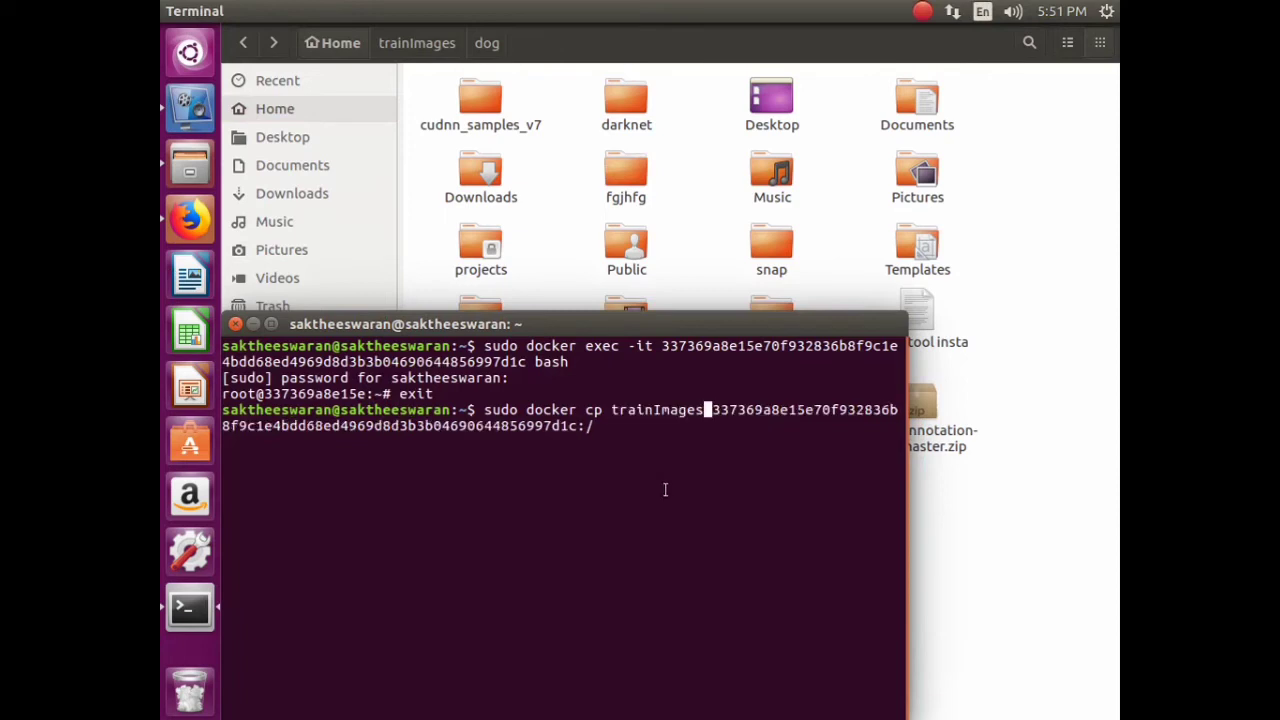
pyautogui.press('Return')
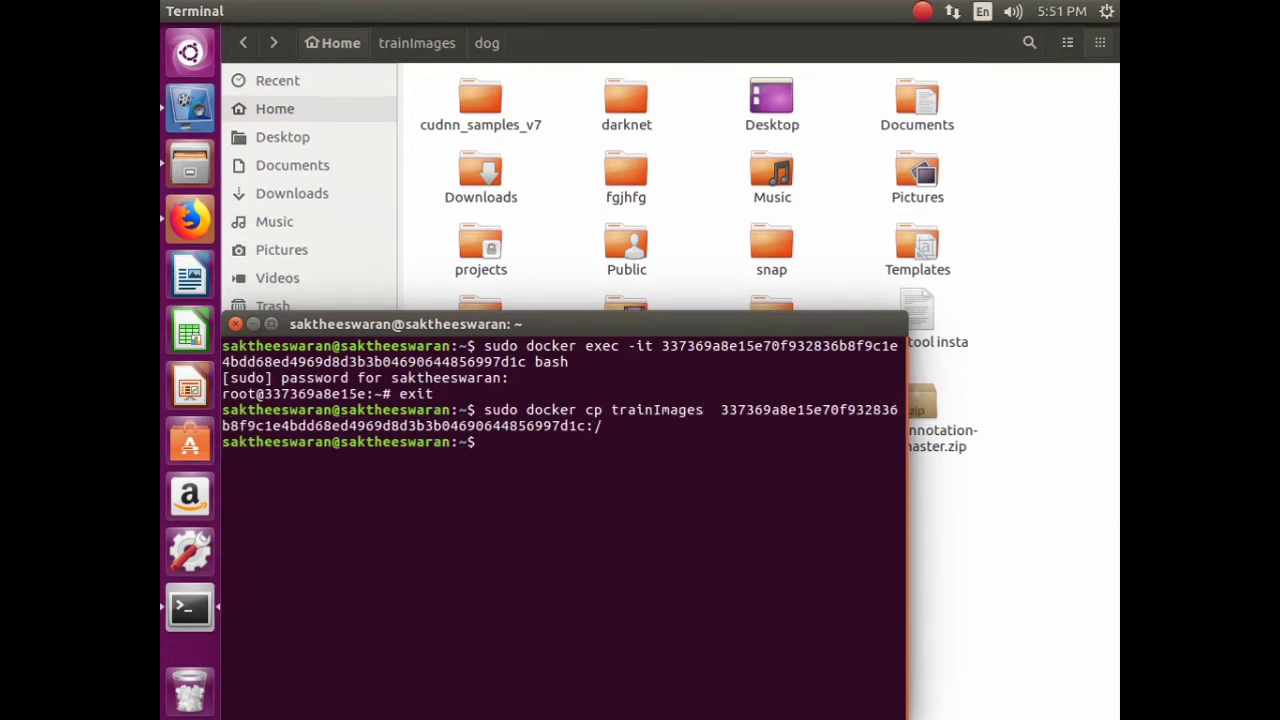
# - Re-enter the container shell and list / to confirm trainImages is there
pyautogui.press('Up')
pyautogui.press('Up')
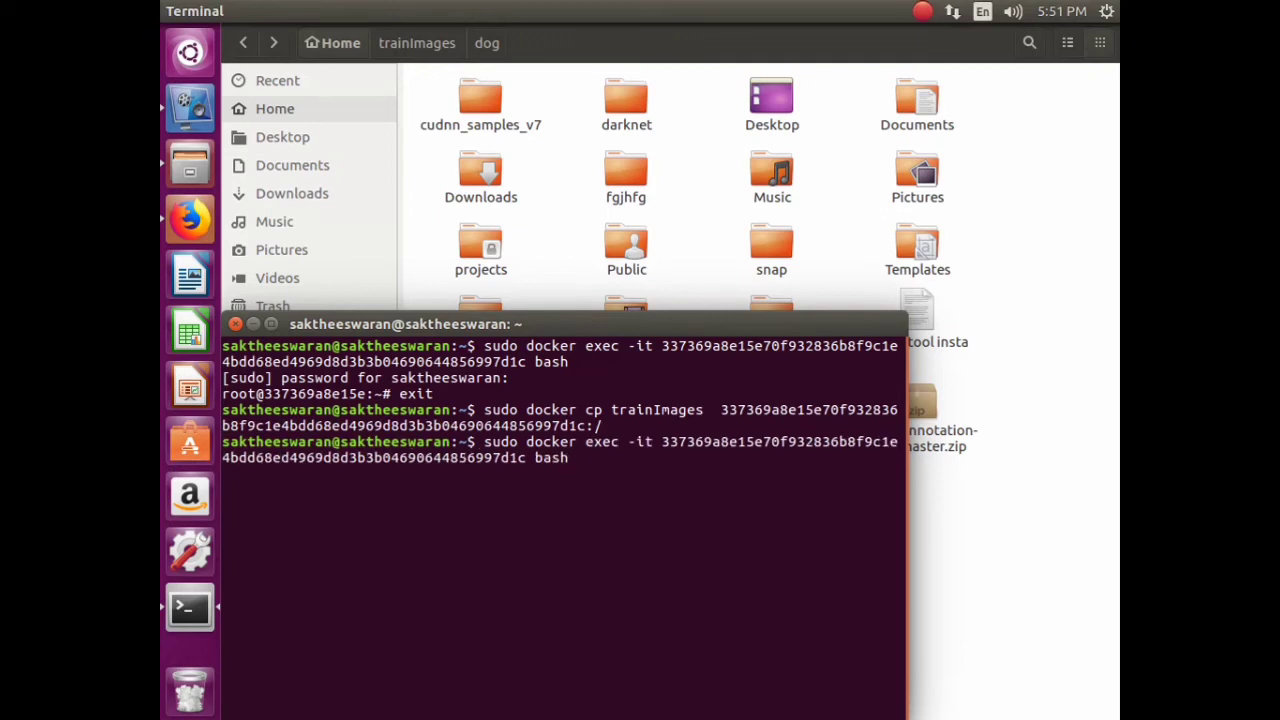
pyautogui.press('Return')
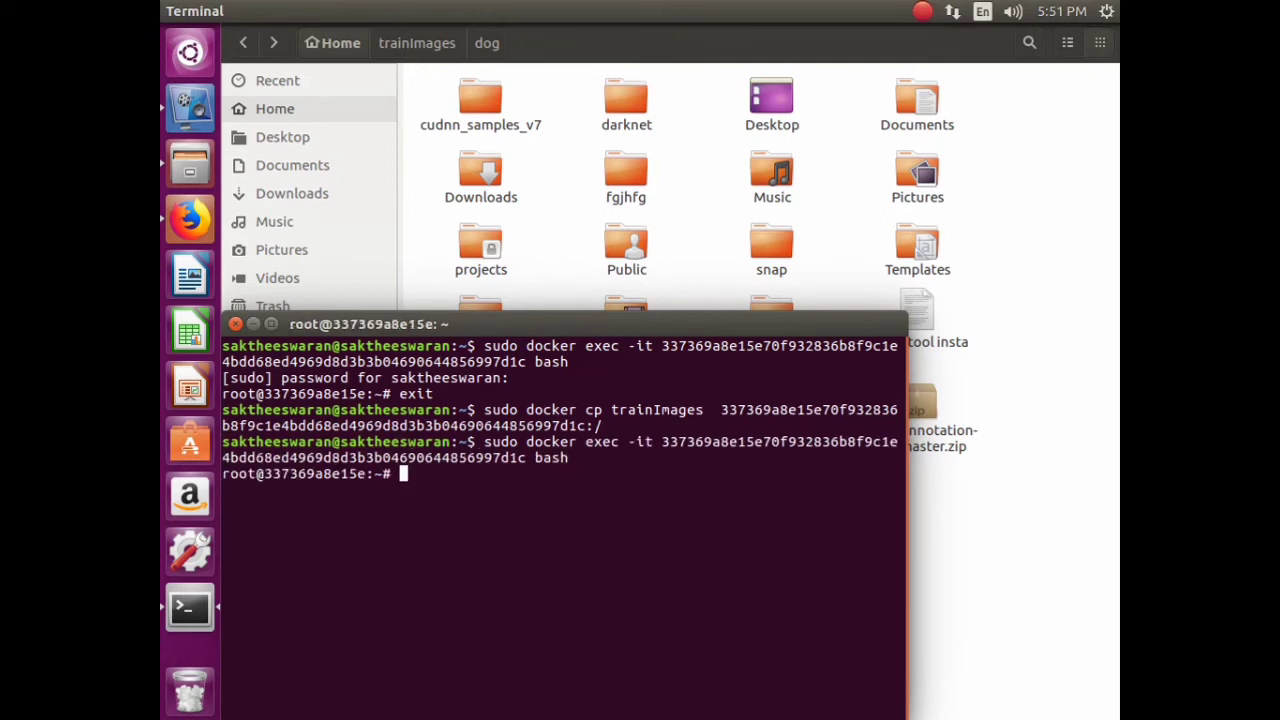
pyautogui.write('cd /')
pyautogui.press('Return')
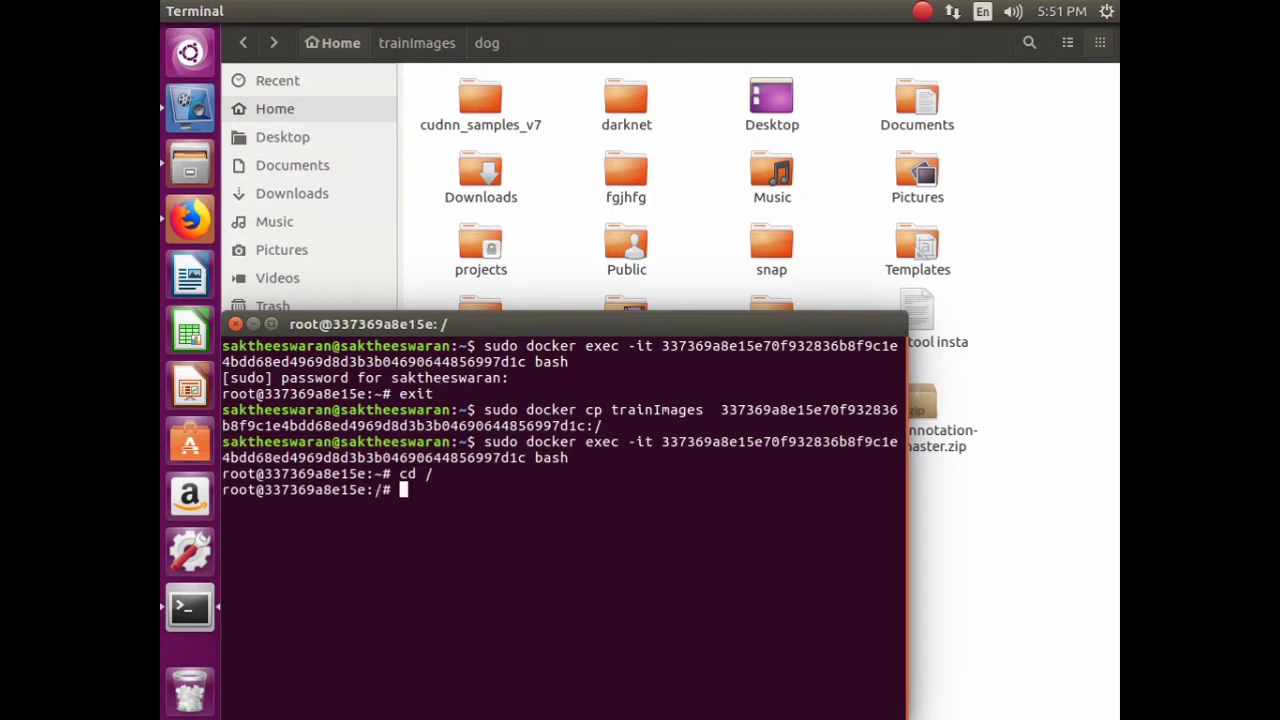
pyautogui.write('ls')
pyautogui.press('Return')
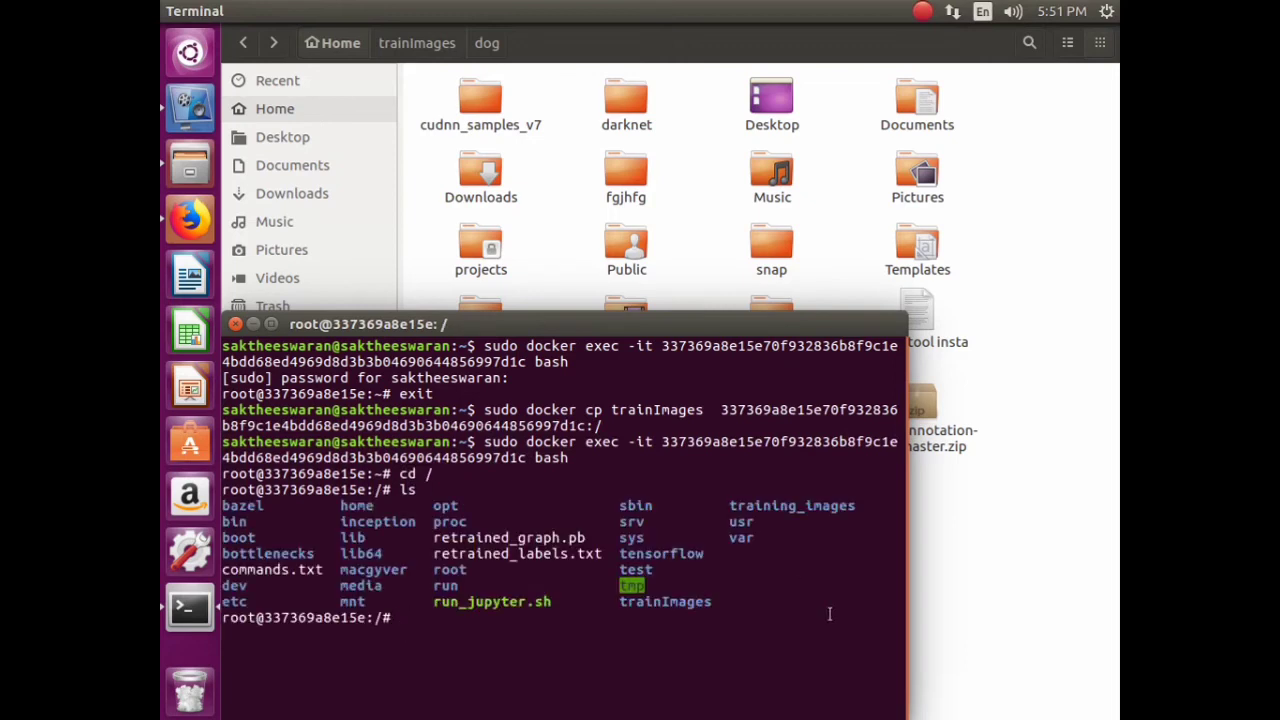
pyautogui.moveTo(662, 612); pyautogui.dragTo(880, 620)
pyautogui.doubleClick(665, 601)
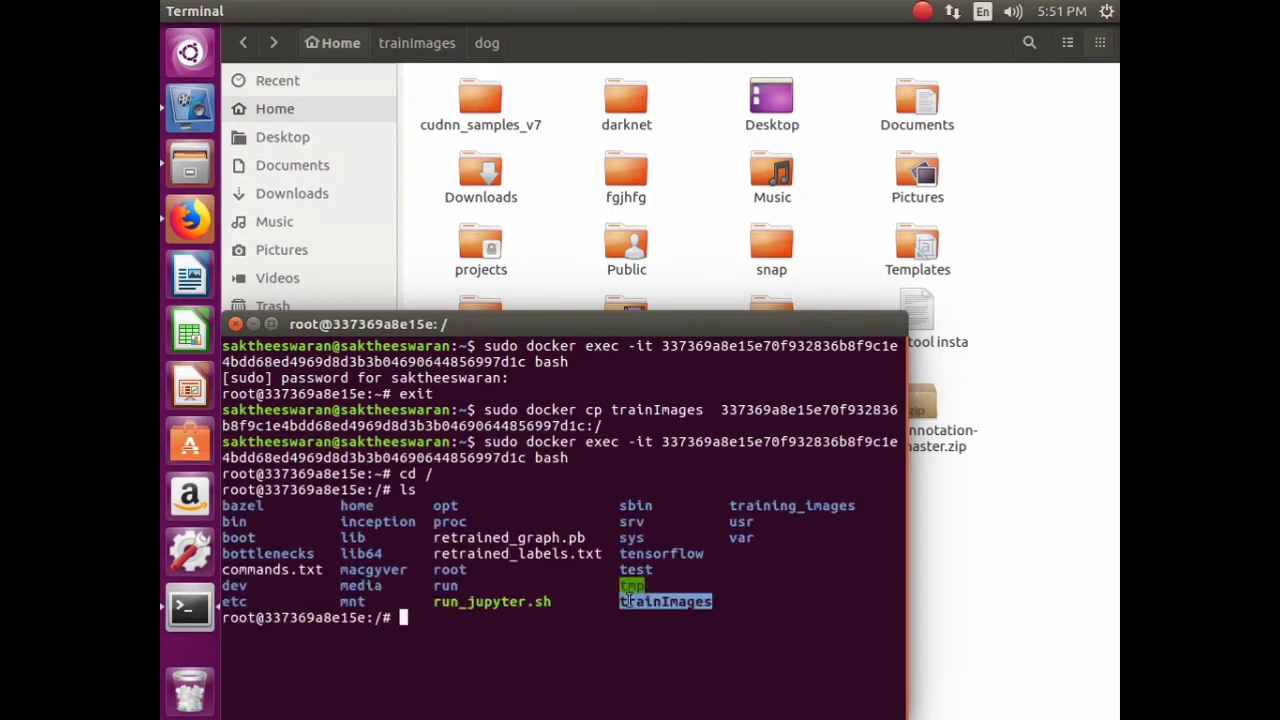
pyautogui.click(863, 596)
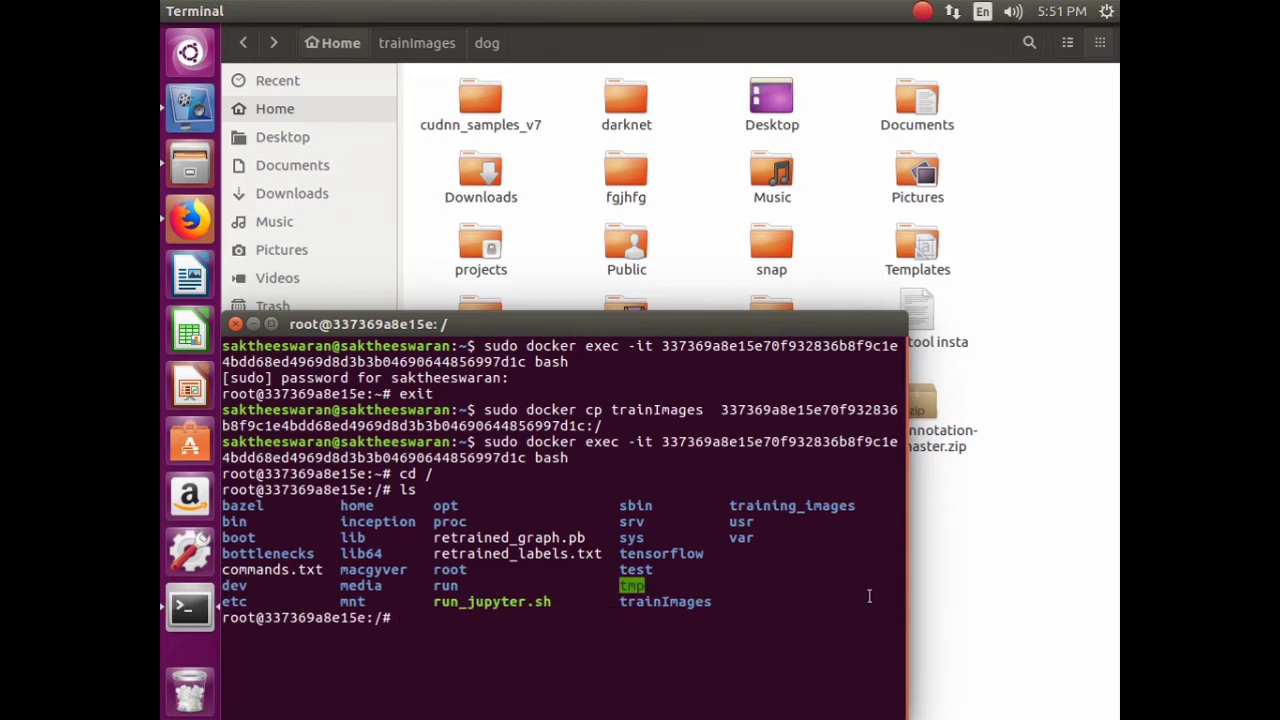
# - Change into the trainImages directory with cd
pyautogui.write('cd')
pyautogui.moveTo(714, 602); pyautogui.dragTo(620, 602)
pyautogui.rightClick(624, 604)
pyautogui.click(667, 487)
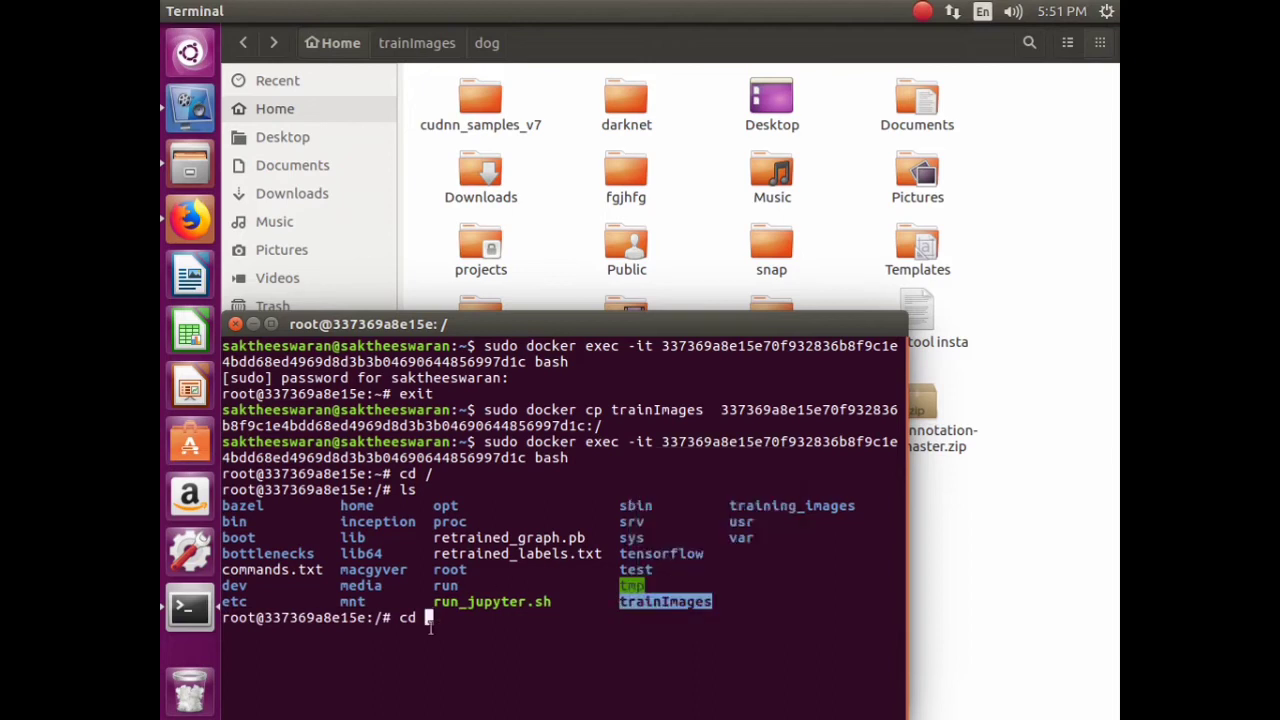
pyautogui.rightClick(428, 618)
pyautogui.click(469, 519)
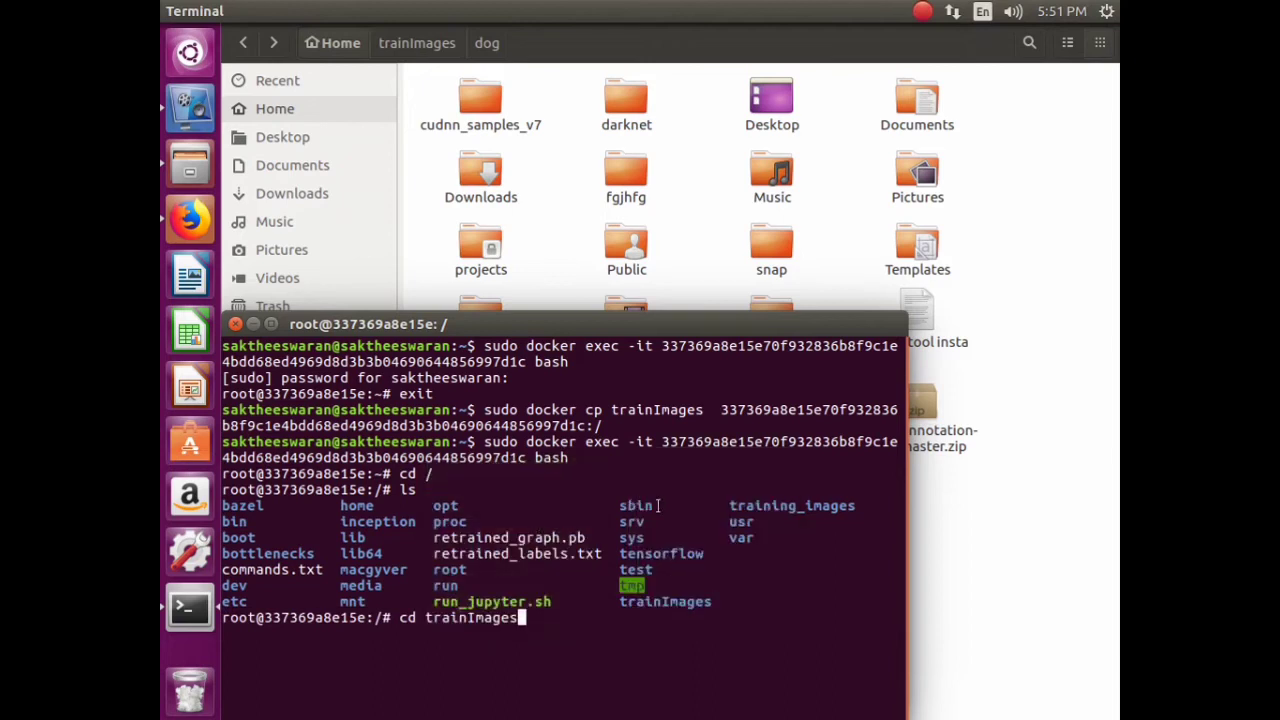
pyautogui.press('Return')
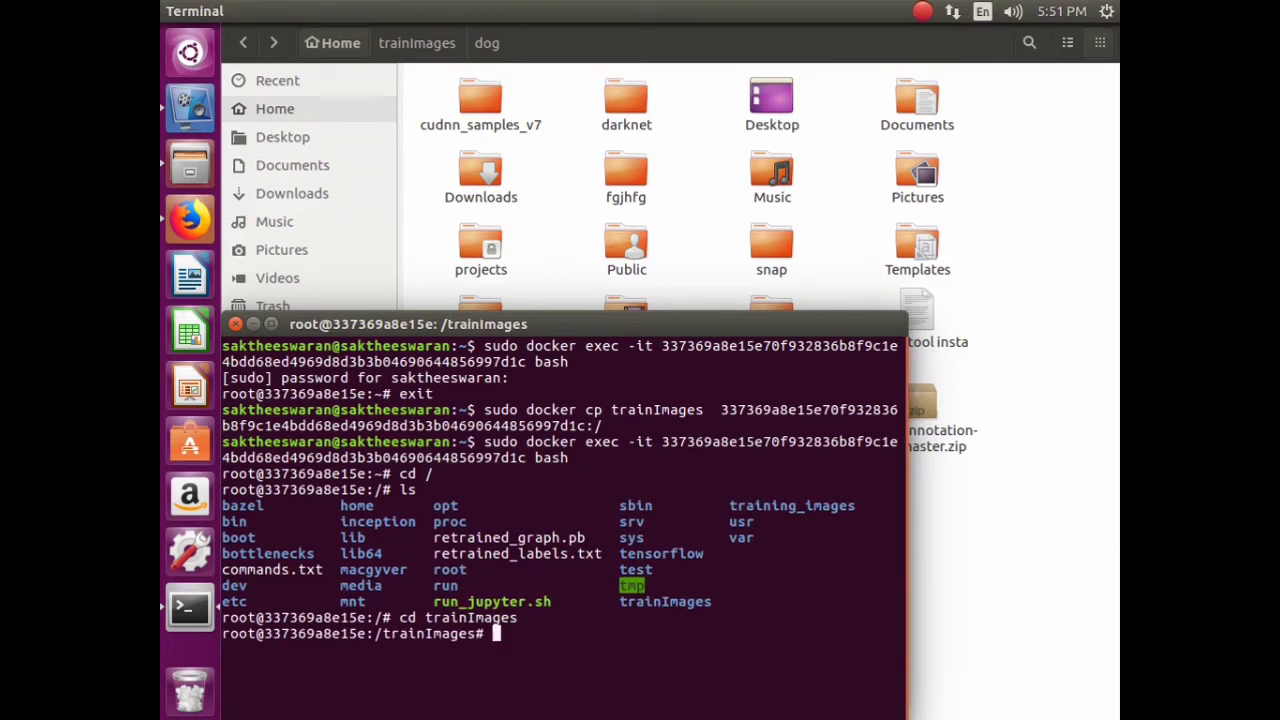
# - List trainImages to see the cat and dog folders, then clear the screen
pyautogui.write('ls')
pyautogui.press('Return')
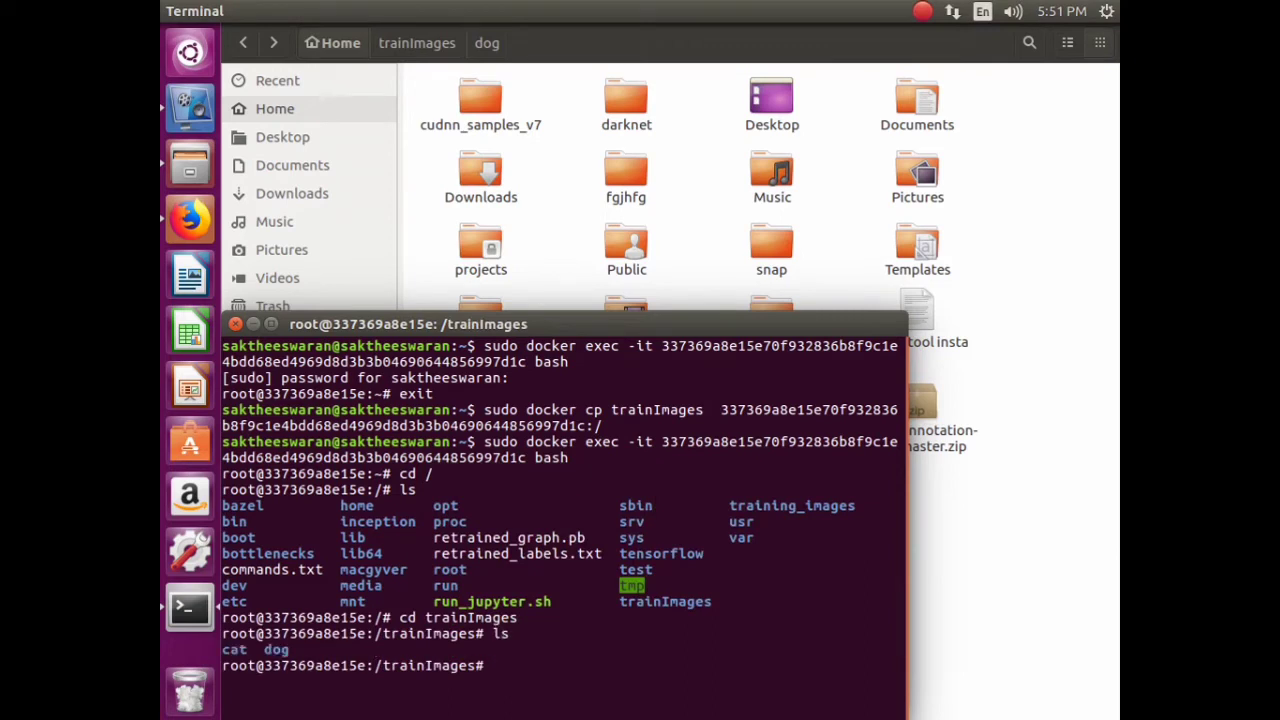
pyautogui.write('clear')
pyautogui.press('Return')
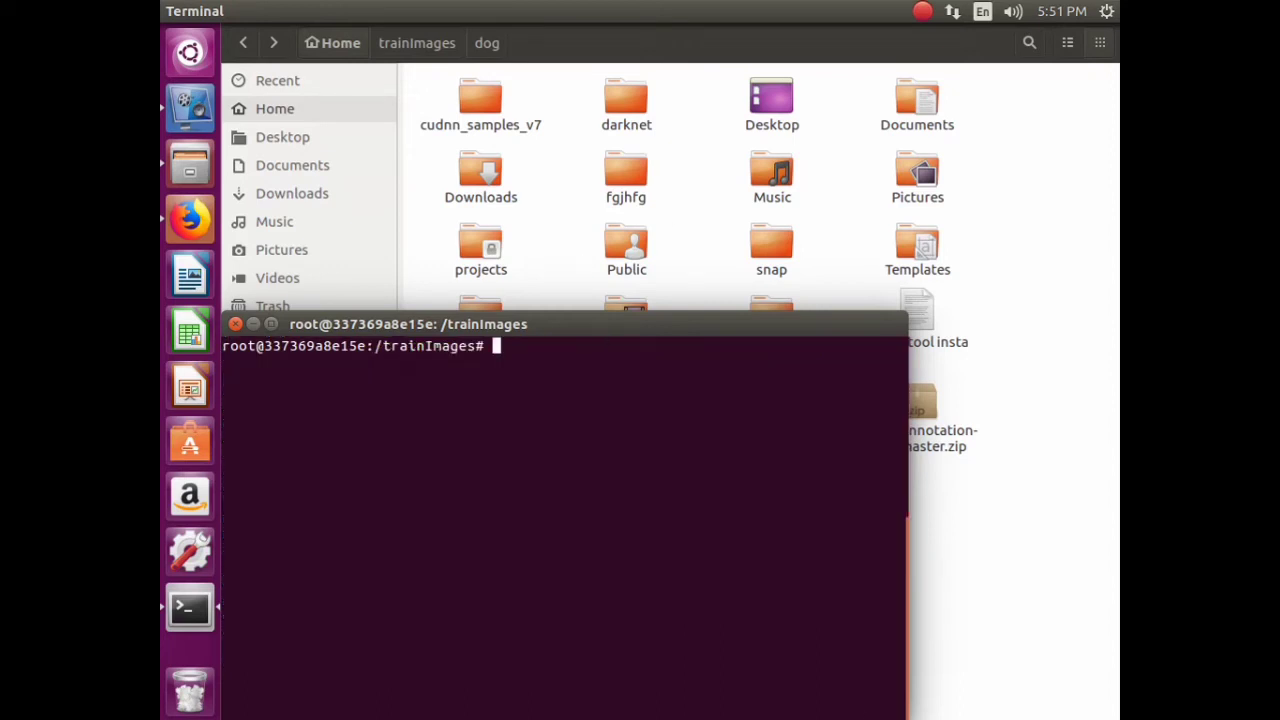
# - Scroll the GitHub README down to the Training section's retrain.py command
pyautogui.click(170, 215)
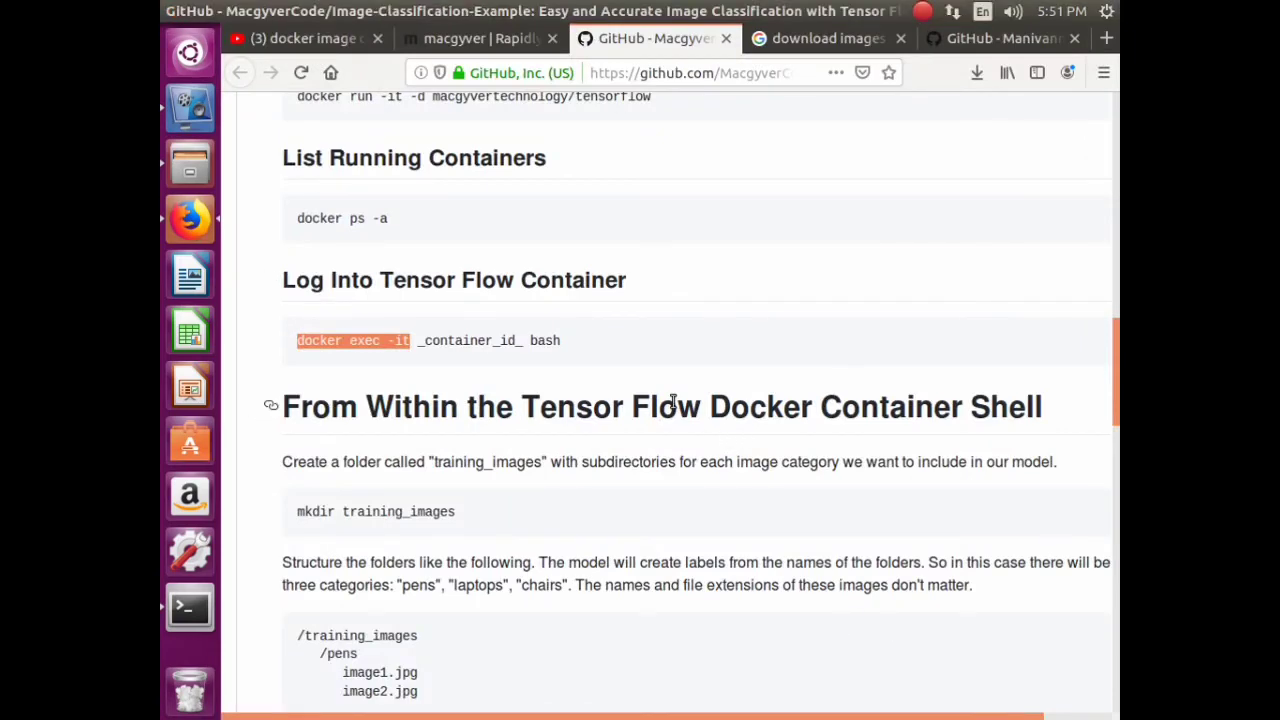
pyautogui.scroll(-3, 648, 425)
pyautogui.scroll(-2, 628, 386)
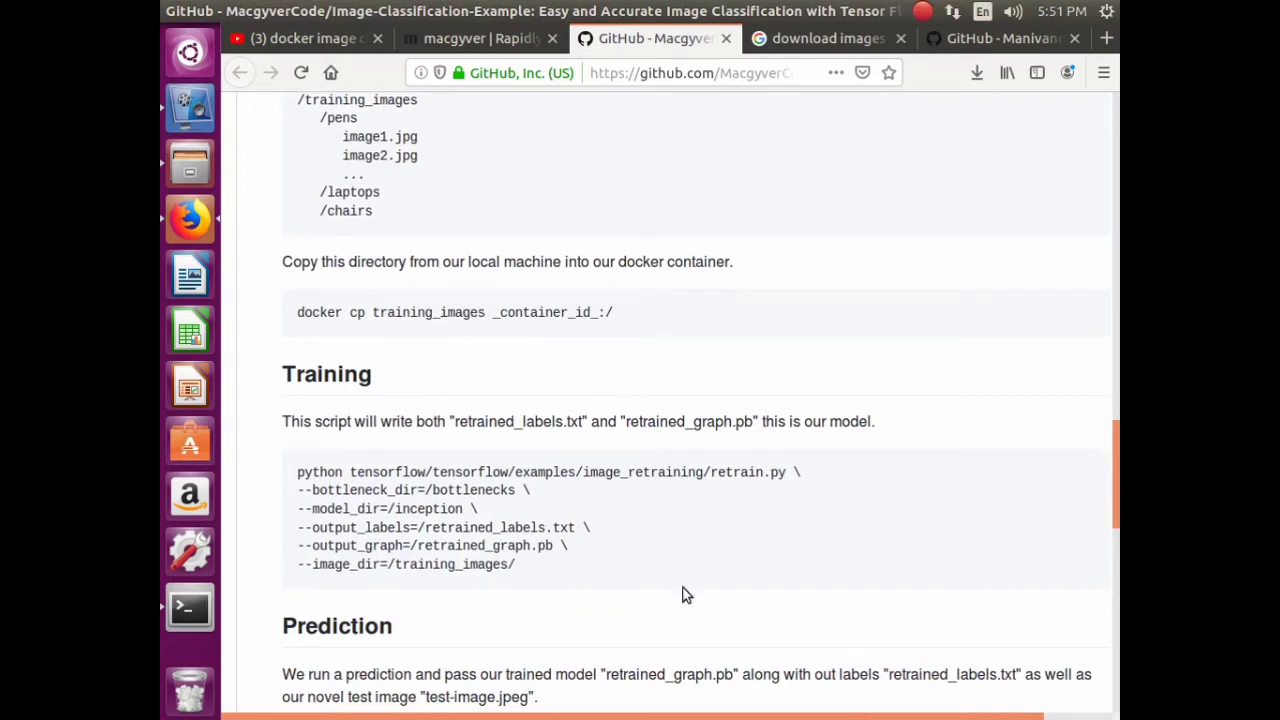
pyautogui.scroll(-3, 616, 462)
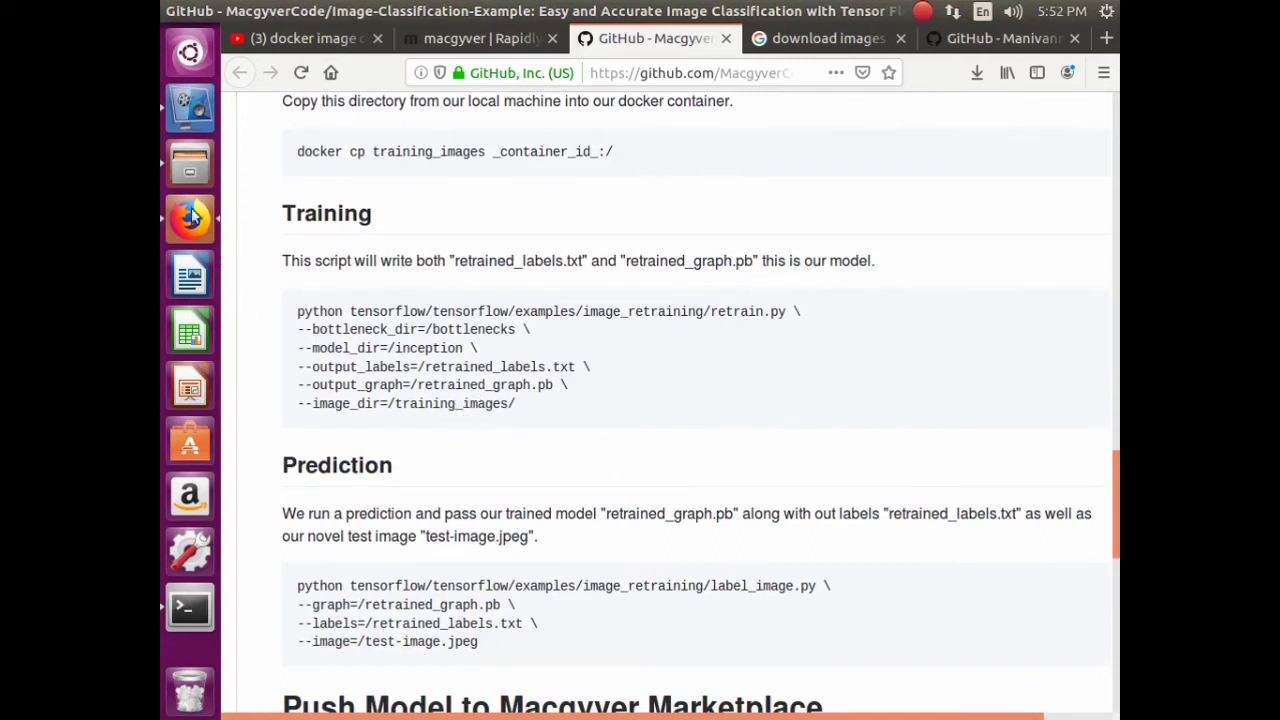
pyautogui.click(190, 163)
# - Start renaming trainImages and copy 'training_images' from the README's training command
pyautogui.rightClick(476, 342)
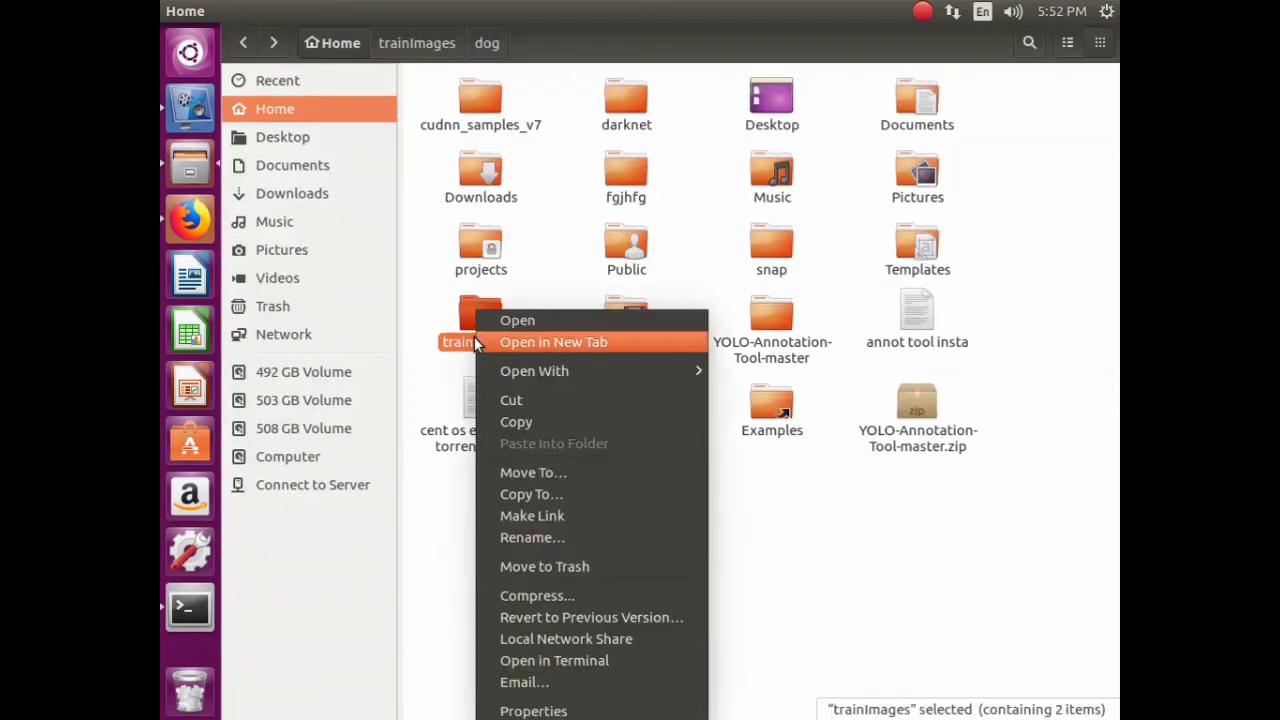
pyautogui.click(530, 537)
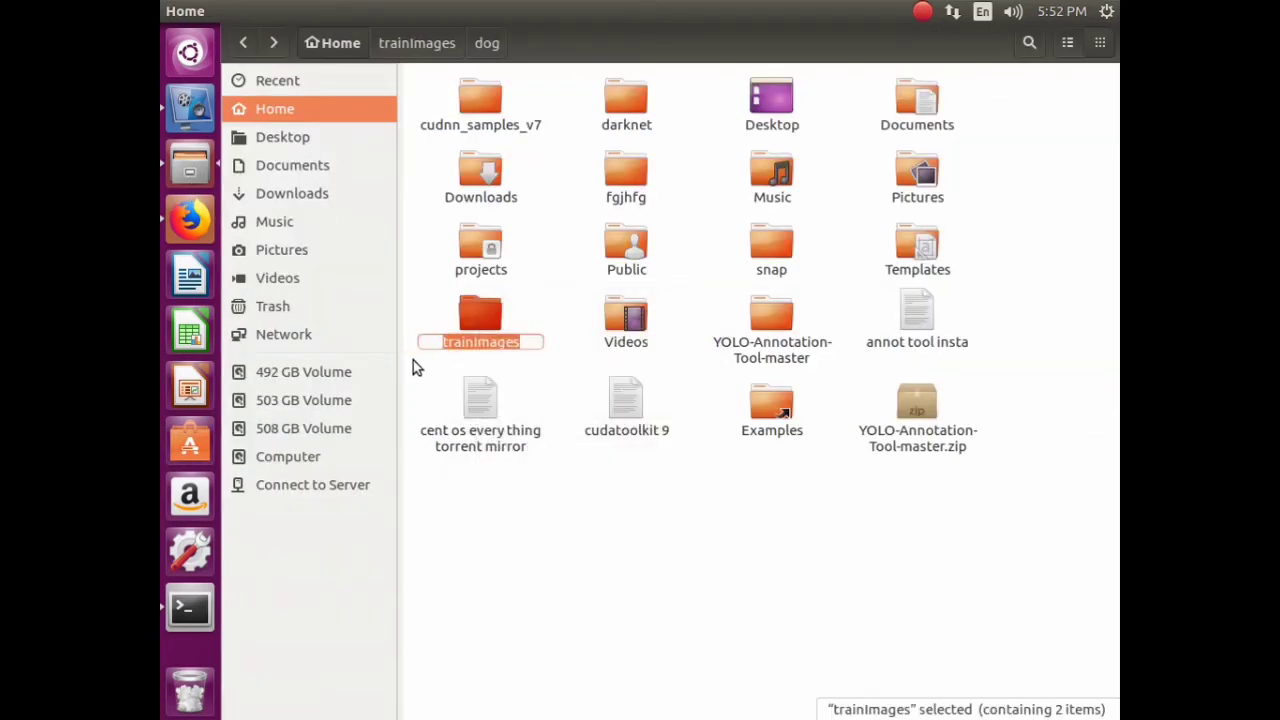
pyautogui.click(197, 212)
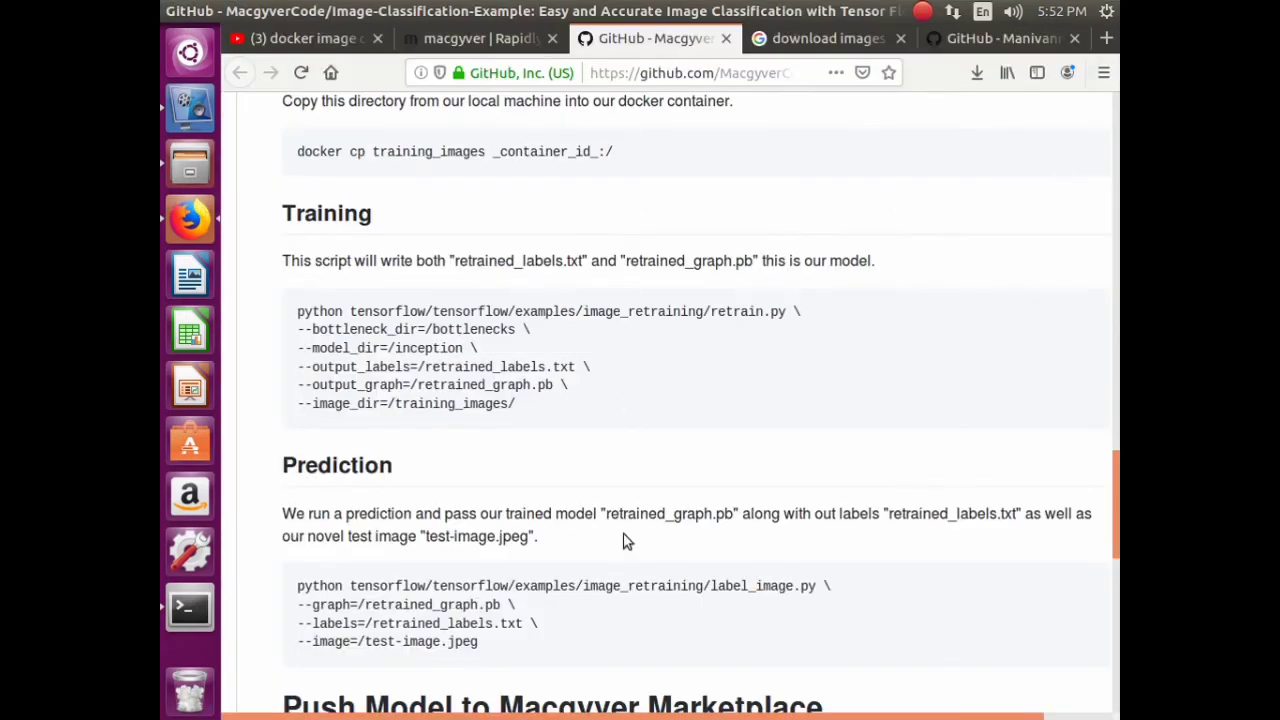
pyautogui.moveTo(506, 405); pyautogui.dragTo(396, 406)
pyautogui.rightClick(408, 407)
pyautogui.click(466, 423)
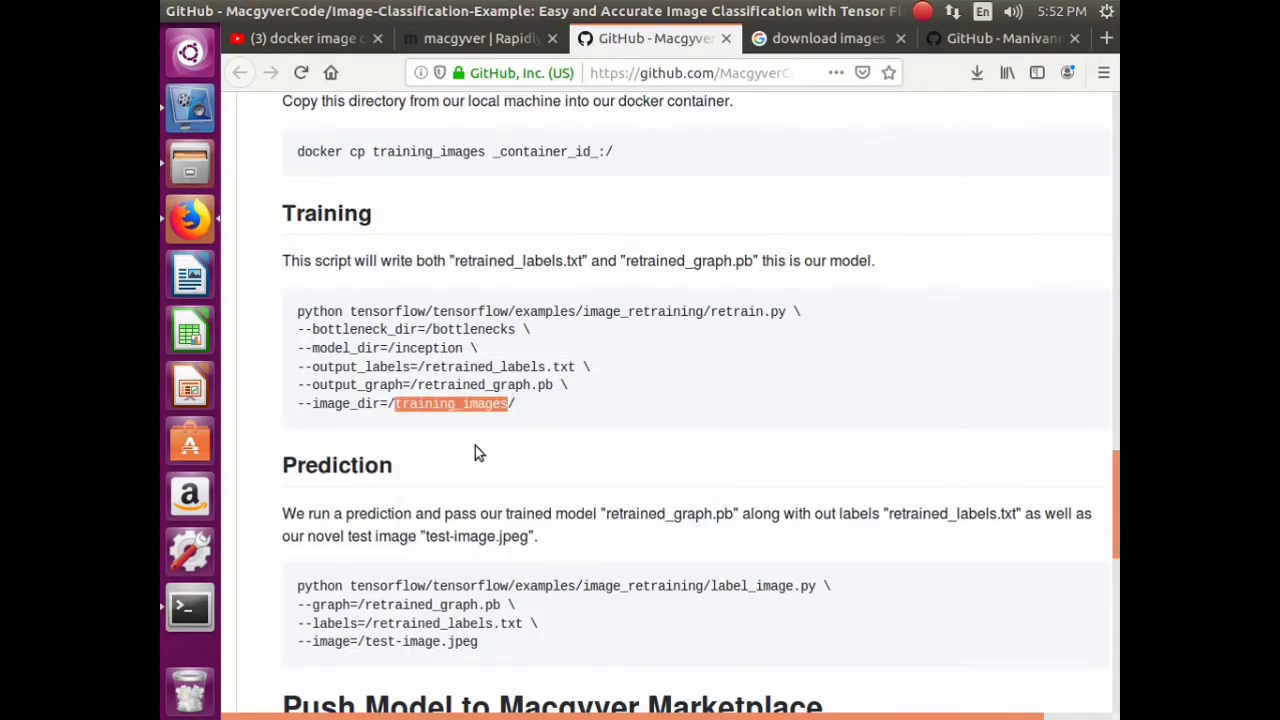
pyautogui.click(475, 445)
# - Replace the folder name with training_images and confirm the rename
pyautogui.click(190, 162)
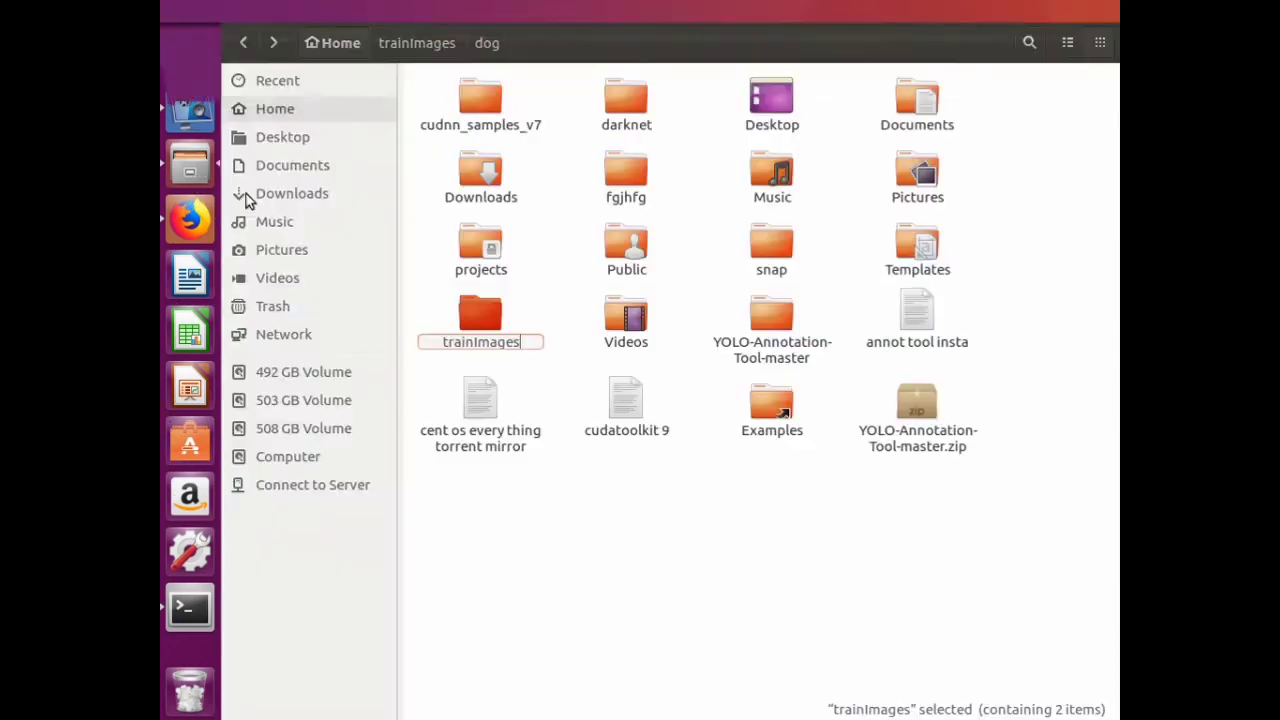
pyautogui.moveTo(520, 345); pyautogui.dragTo(442, 345)
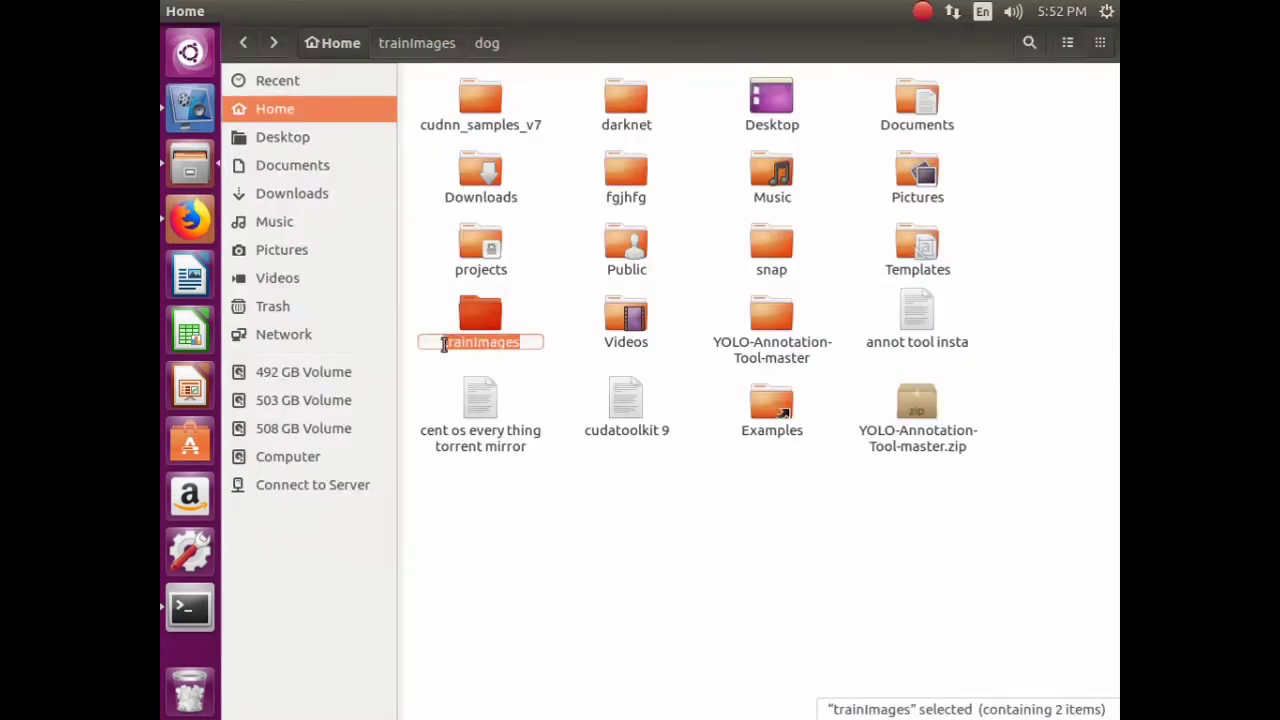
pyautogui.rightClick(458, 345)
pyautogui.click(500, 398)
pyautogui.click(600, 535)
# - Exit the container shell and recall the earlier docker cp command, deleting the old trainImages name
pyautogui.click(190, 608)
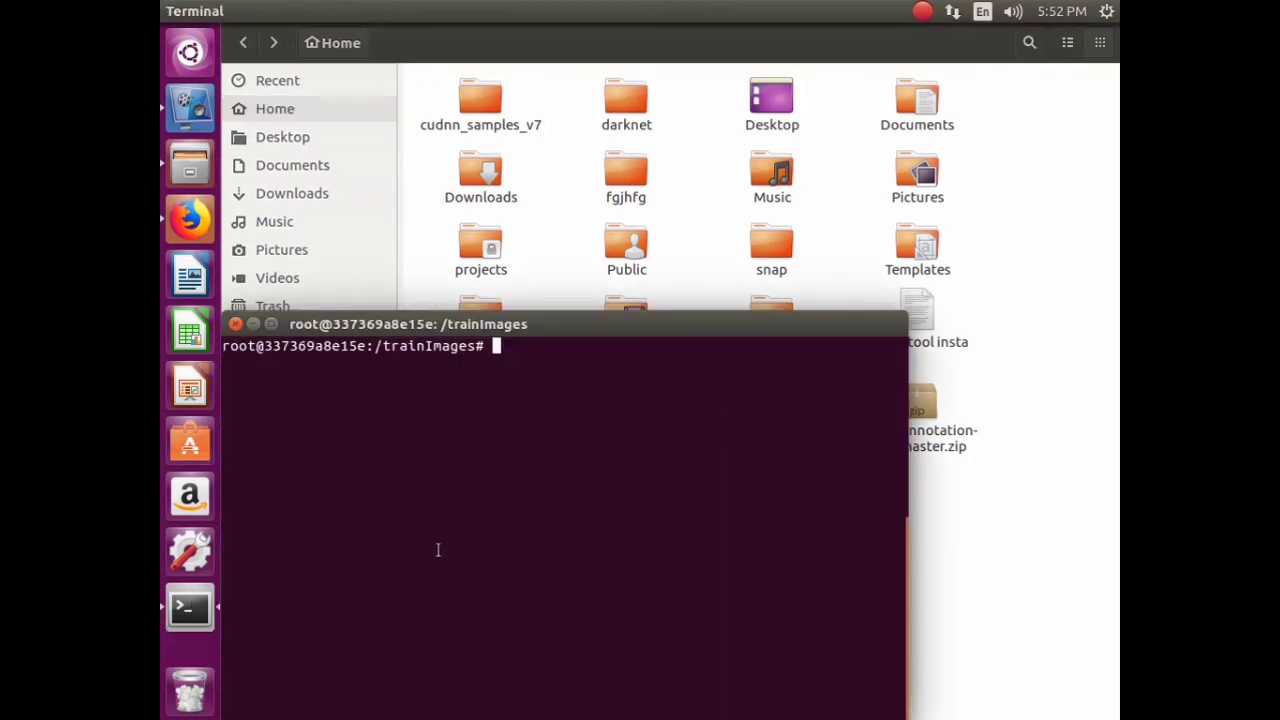
pyautogui.hotkey('ctrl', 'd')
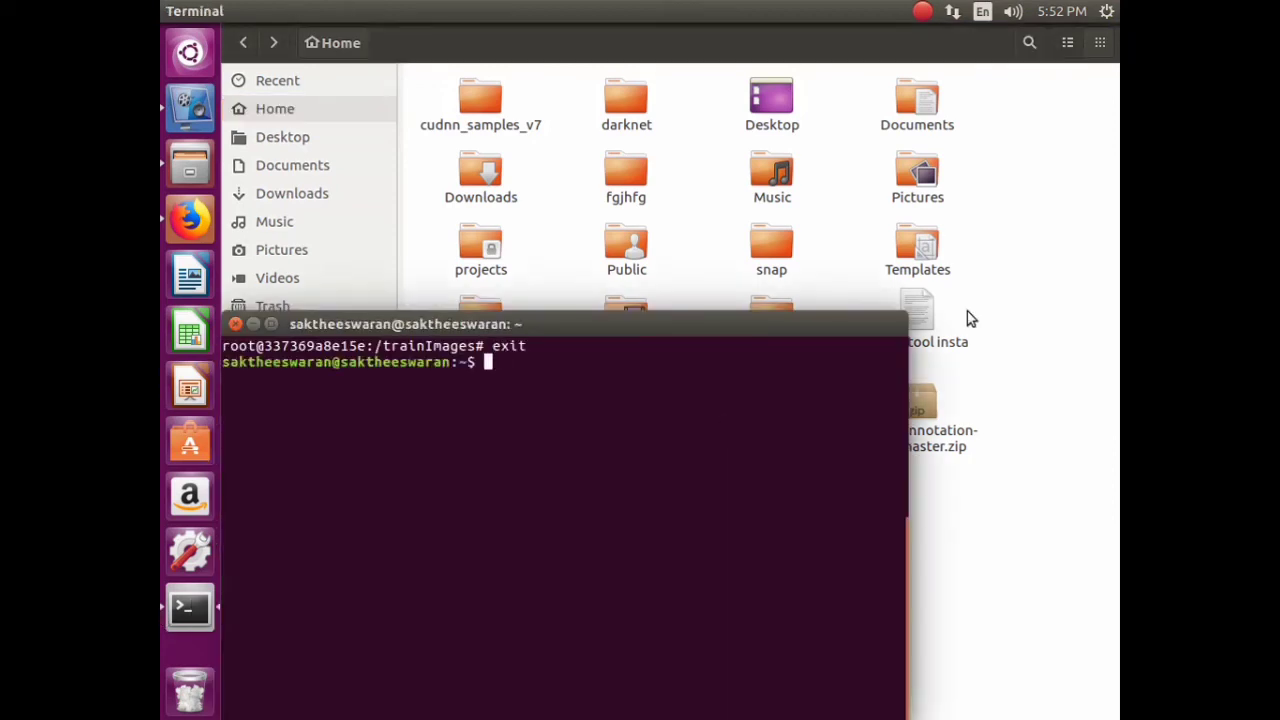
pyautogui.press('Up')
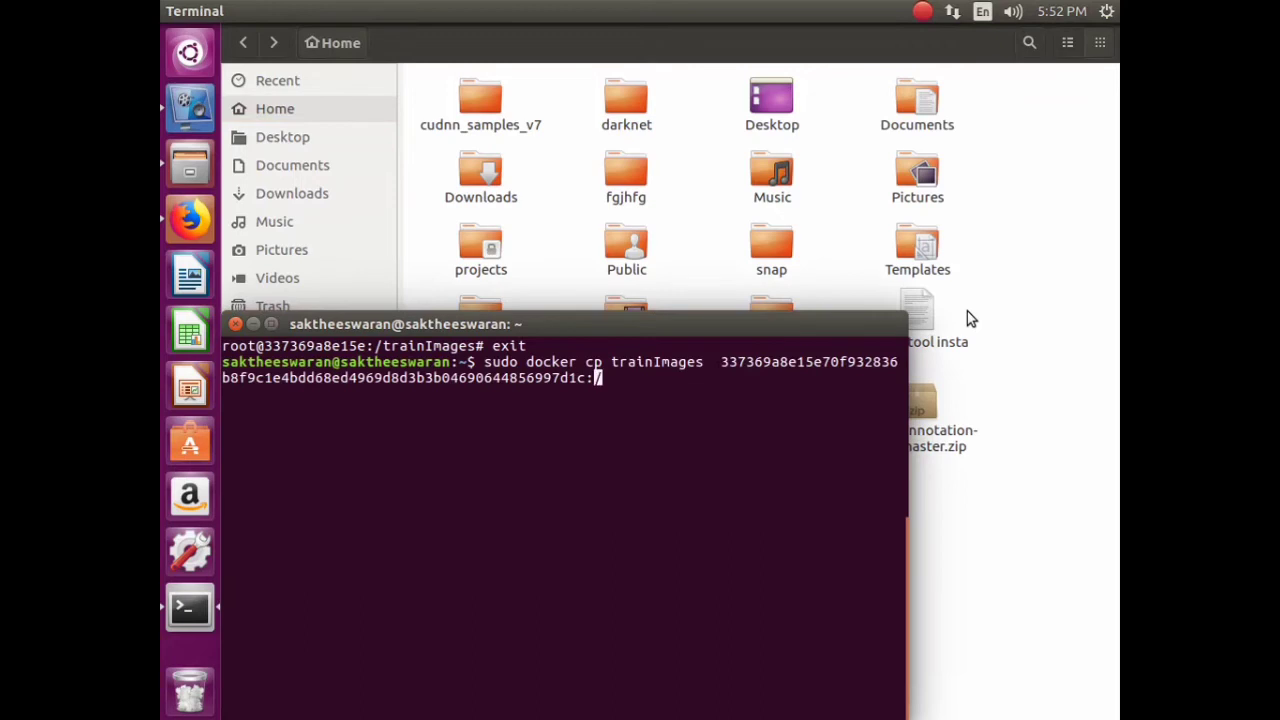
pyautogui.press('Left')
pyautogui.press('Left')
pyautogui.press('Left')
pyautogui.press('Left')
pyautogui.press('Left')
pyautogui.press('Left')
pyautogui.press('Left')
pyautogui.press('Left')
pyautogui.press('Left')
pyautogui.press('Left')
pyautogui.press('Left')
pyautogui.press('Left')
pyautogui.press('Left')
pyautogui.press('Left')
pyautogui.press('Left')
pyautogui.press('Left')
pyautogui.press('Left')
pyautogui.press('Left')
pyautogui.press('Left')
pyautogui.press('Left')
pyautogui.press('Left')
pyautogui.press('Left')
pyautogui.press('Left')
pyautogui.press('Left')
pyautogui.press('Left')
pyautogui.press('Left')
pyautogui.press('Left')
pyautogui.press('Left')
pyautogui.press('Left')
pyautogui.press('Left')
pyautogui.press('Left')
pyautogui.press('Left')
pyautogui.press('Left')
pyautogui.press('Left')
pyautogui.press('Left')
pyautogui.press('Left')
pyautogui.press('Left')
pyautogui.press('Left')
pyautogui.press('Left')
pyautogui.press('Left')
pyautogui.press('BackSpace')
pyautogui.press('BackSpace')
pyautogui.press('BackSpace')
pyautogui.press('BackSpace')
pyautogui.press('BackSpace')
pyautogui.press('BackSpace')
pyautogui.press('BackSpace')
pyautogui.press('BackSpace')
pyautogui.press('BackSpace')
pyautogui.press('BackSpace')
pyautogui.press('BackSpace')
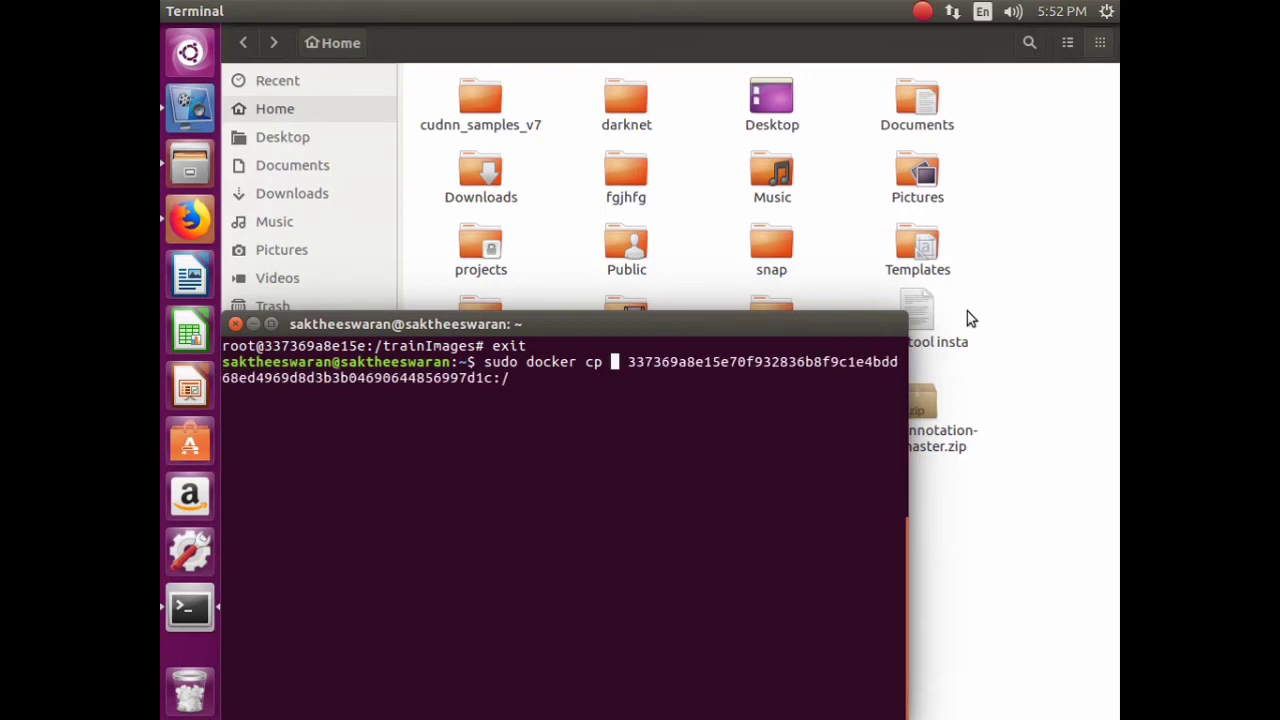
# - Run sudo docker cp training_images <container_id>:/ with the copied folder name
pyautogui.click(851, 49)
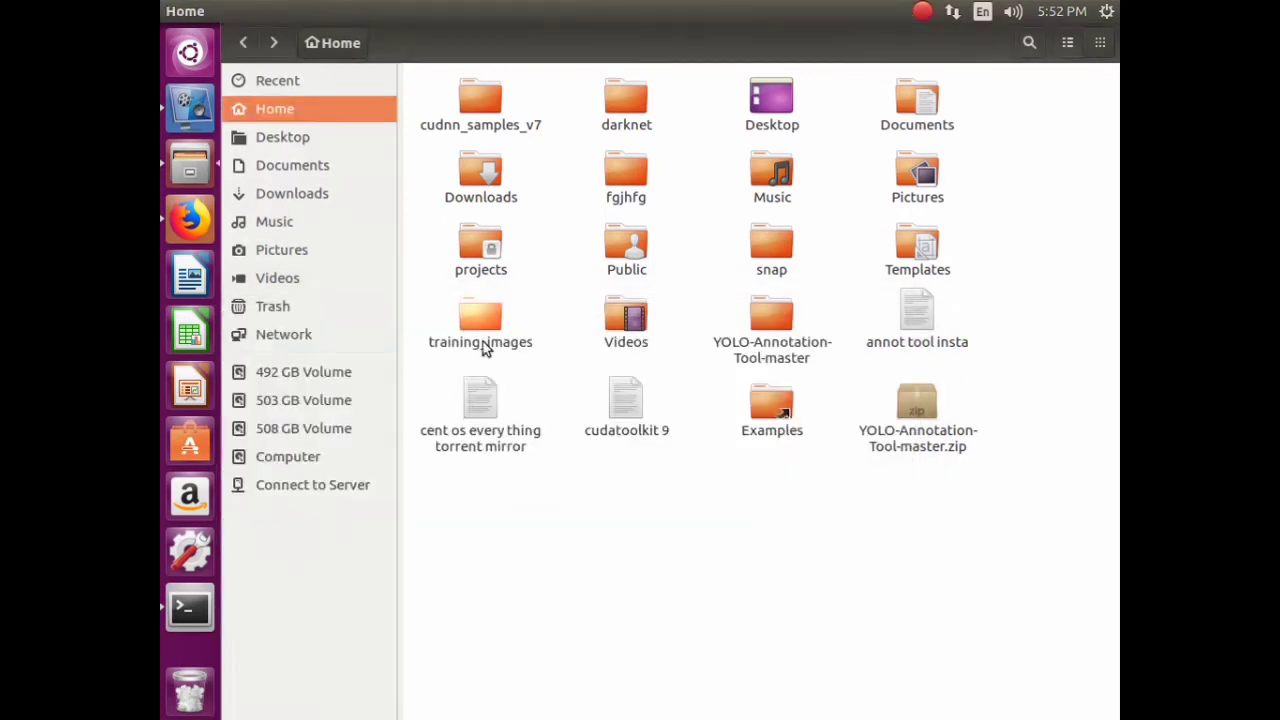
pyautogui.rightClick(482, 348)
pyautogui.click(534, 539)
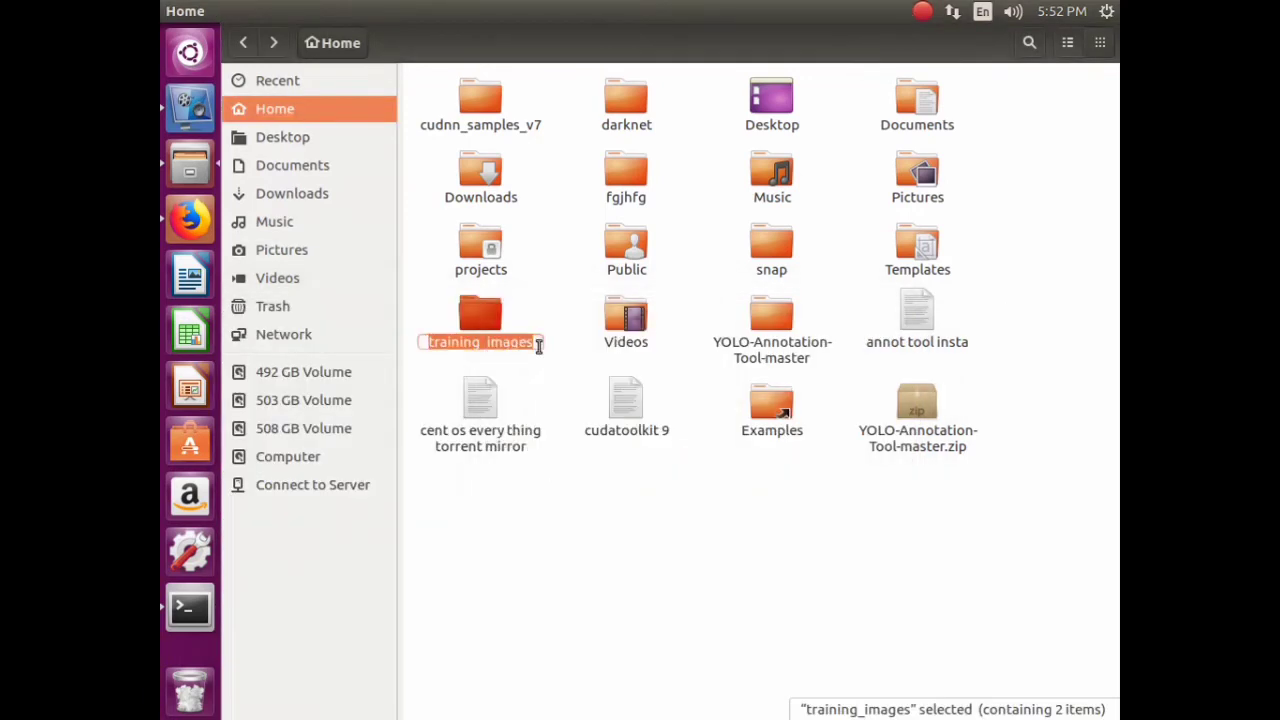
pyautogui.rightClick(522, 352)
pyautogui.click(563, 378)
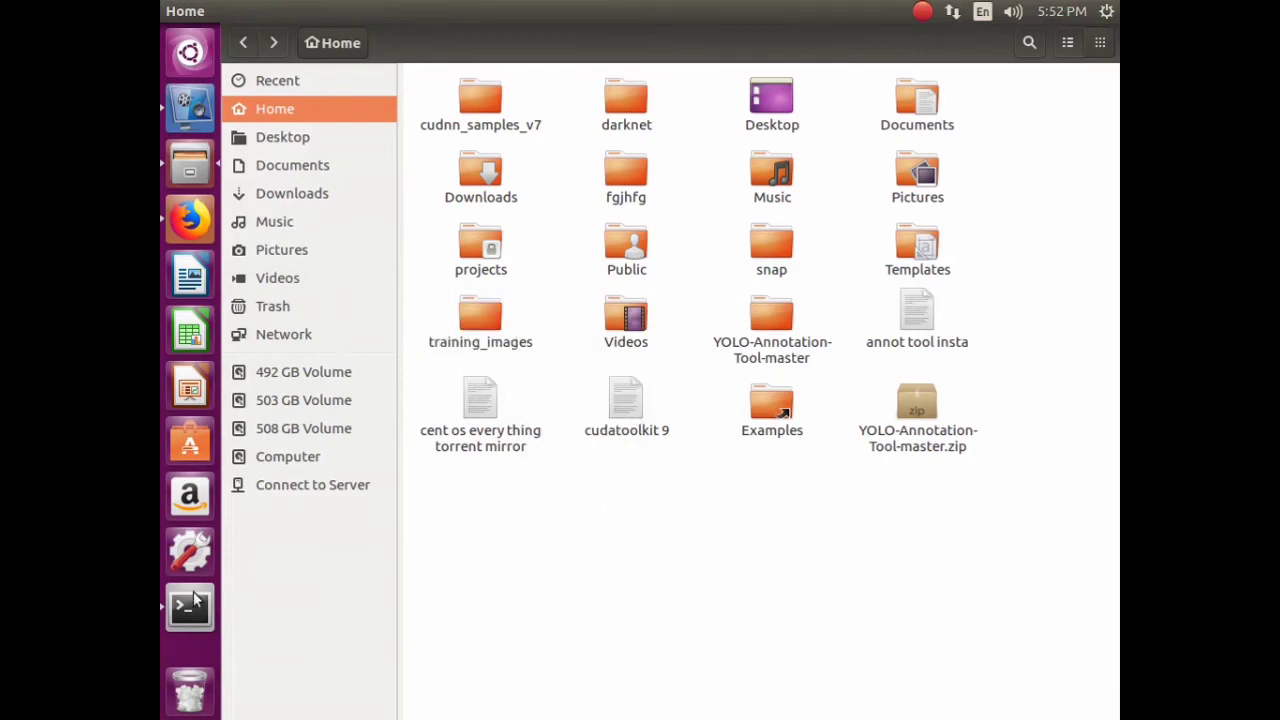
pyautogui.click(191, 606)
pyautogui.rightClick(616, 366)
pyautogui.click(660, 430)
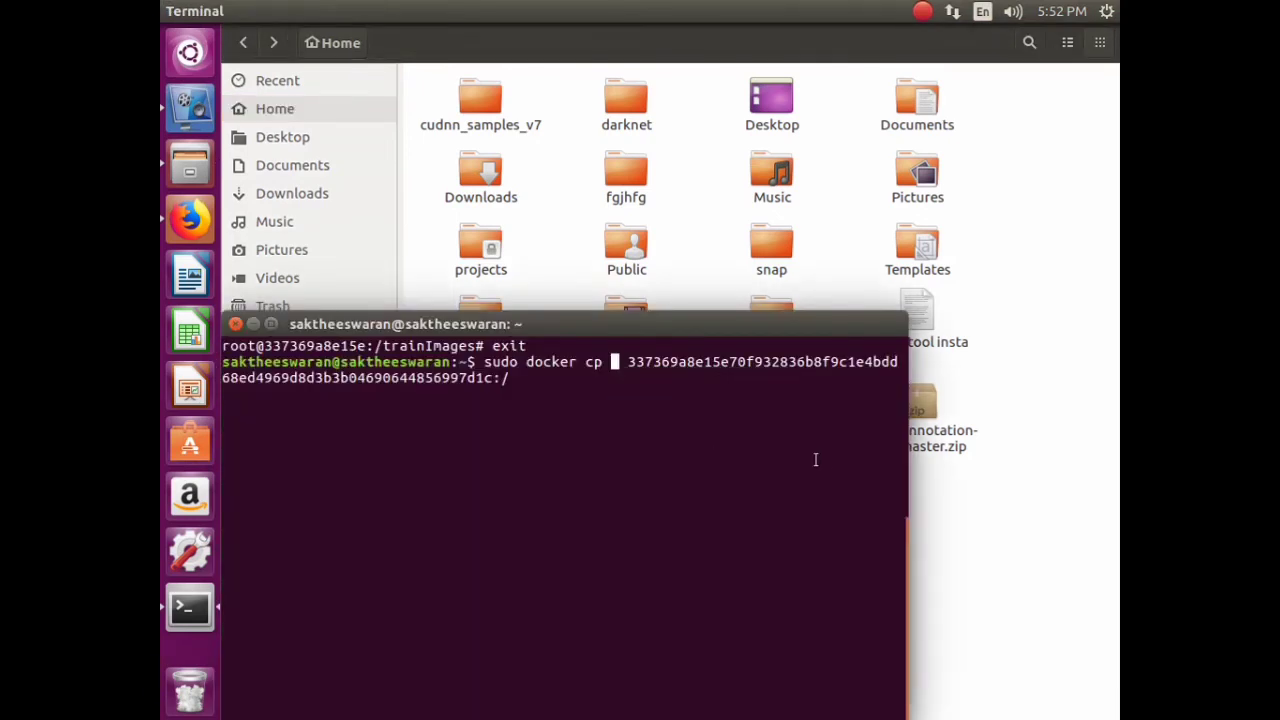
pyautogui.press('Return')
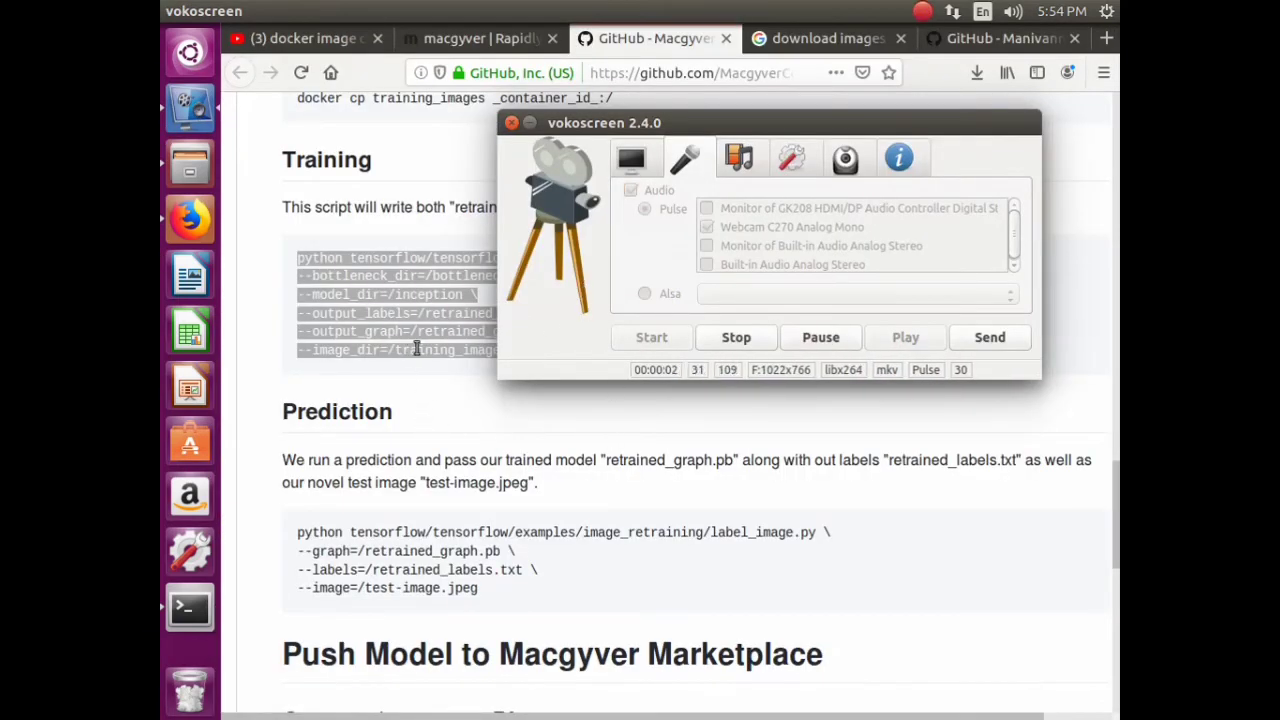
# - Re-enter the container with the recalled docker exec -it <id> bash and cd to /
pyautogui.click(423, 343)
pyautogui.click(189, 609)
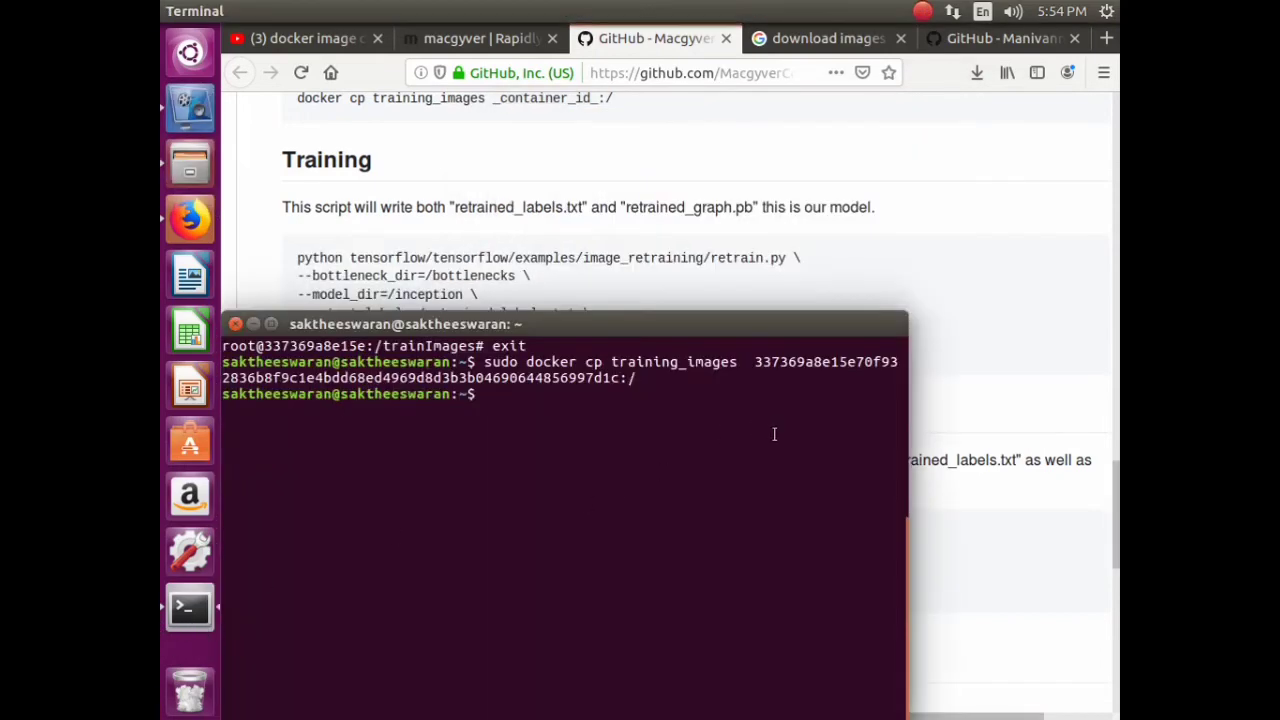
pyautogui.press('Up')
pyautogui.press('Up')
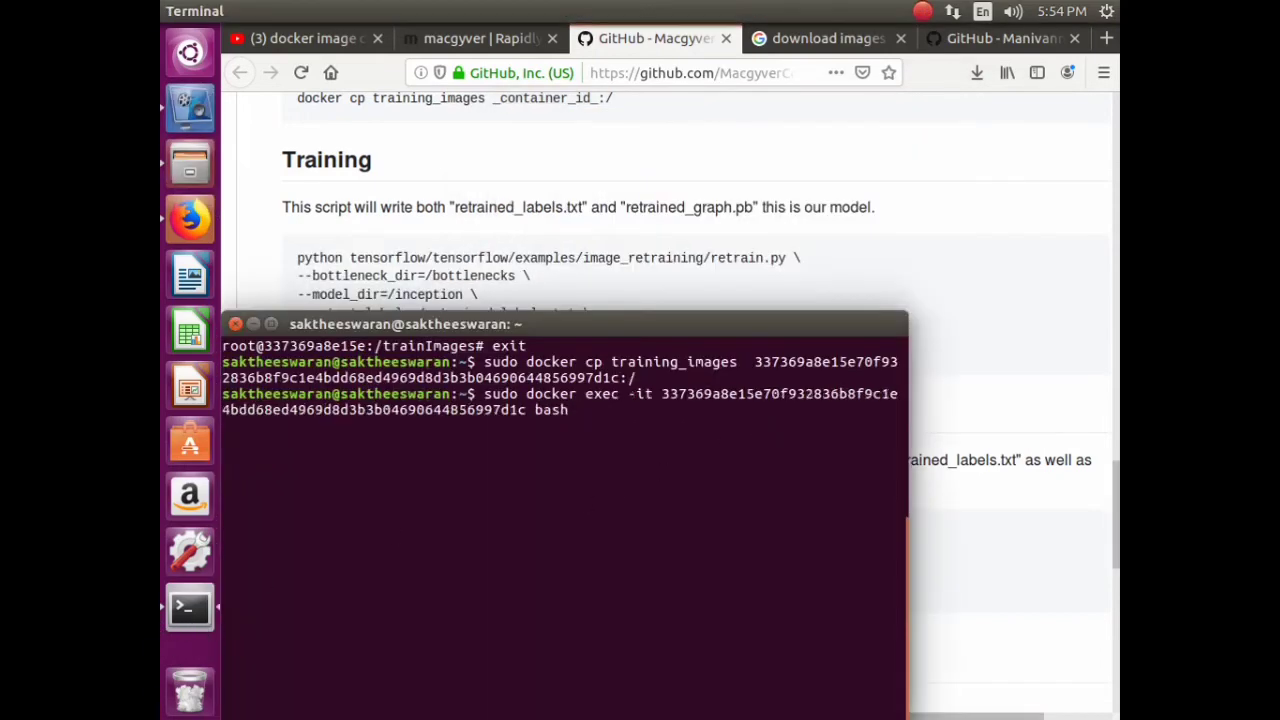
pyautogui.press('Return')
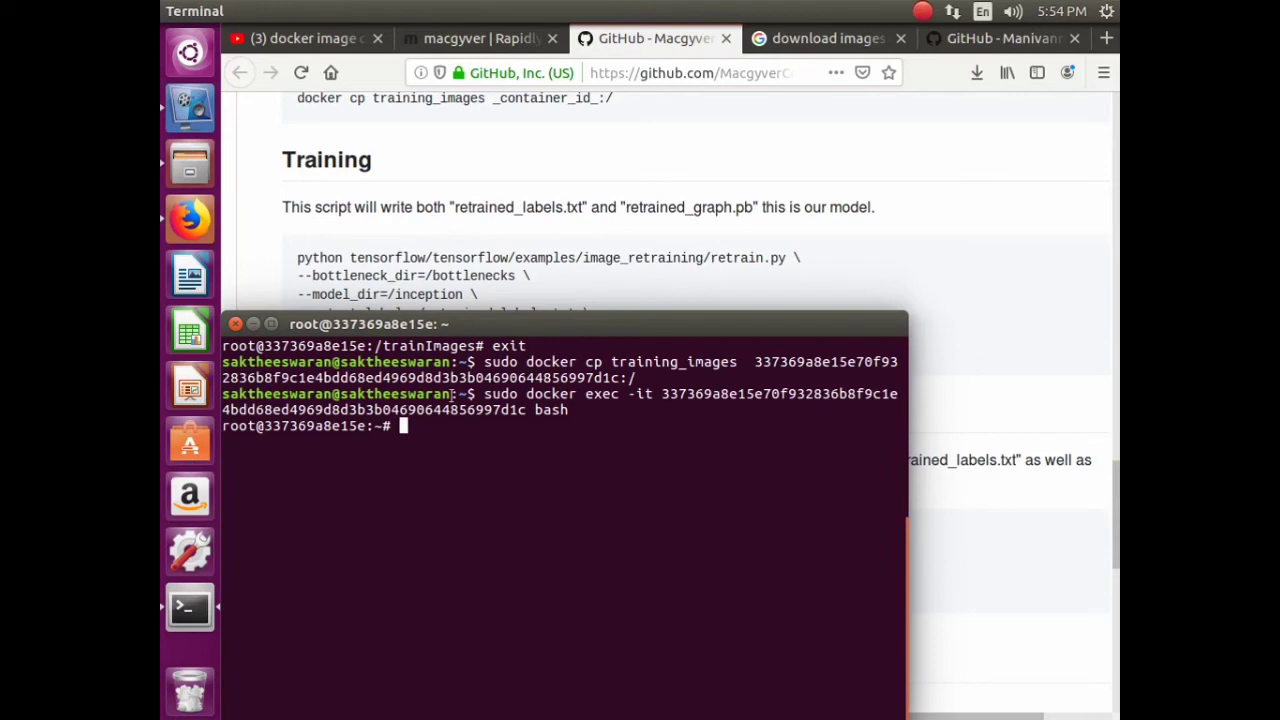
pyautogui.write('cd /')
pyautogui.press('Return')
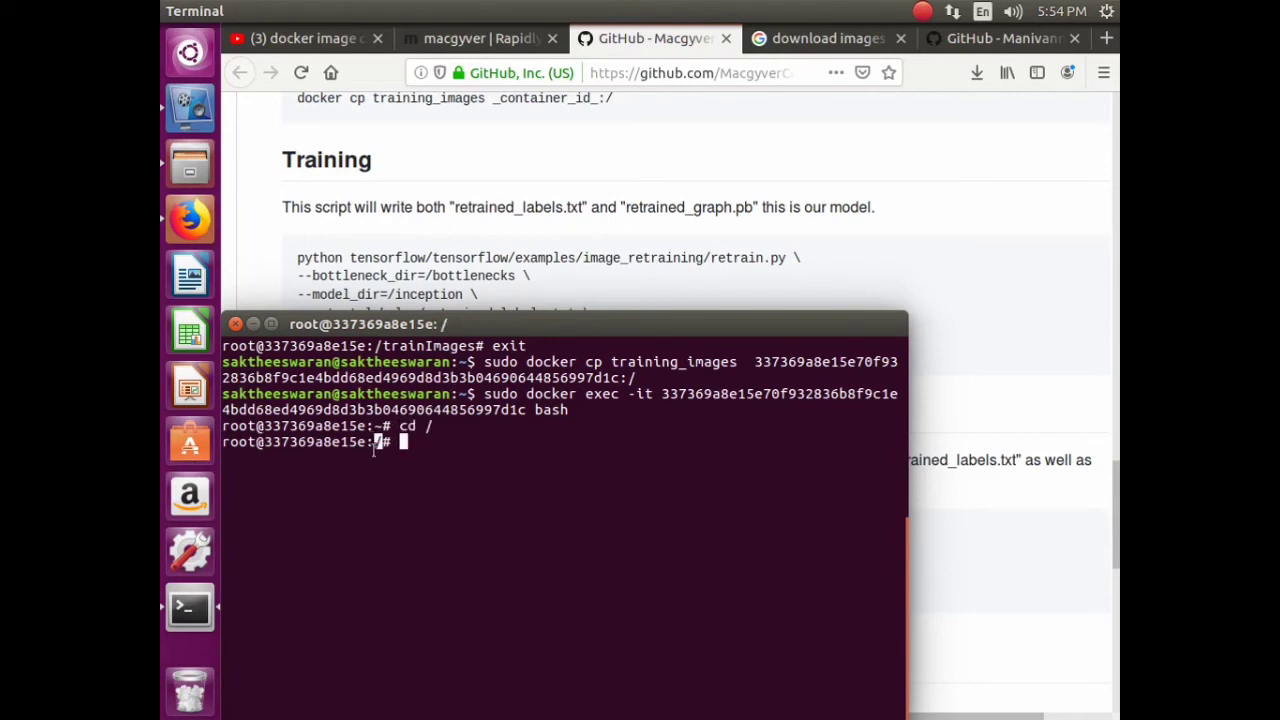
# - Paste and run the README's retrain.py command, creating bottleneck files under /bottlenecks
pyautogui.rightClick(417, 443)
pyautogui.click(486, 500)
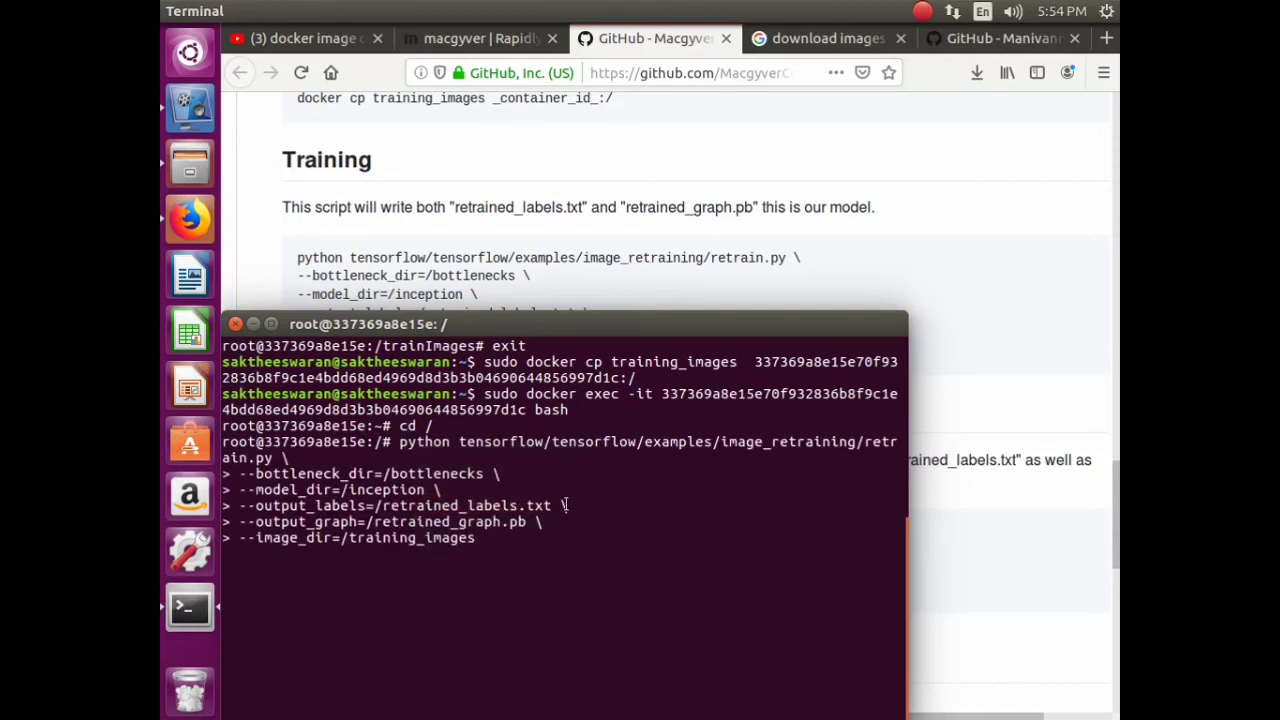
pyautogui.press('Return')
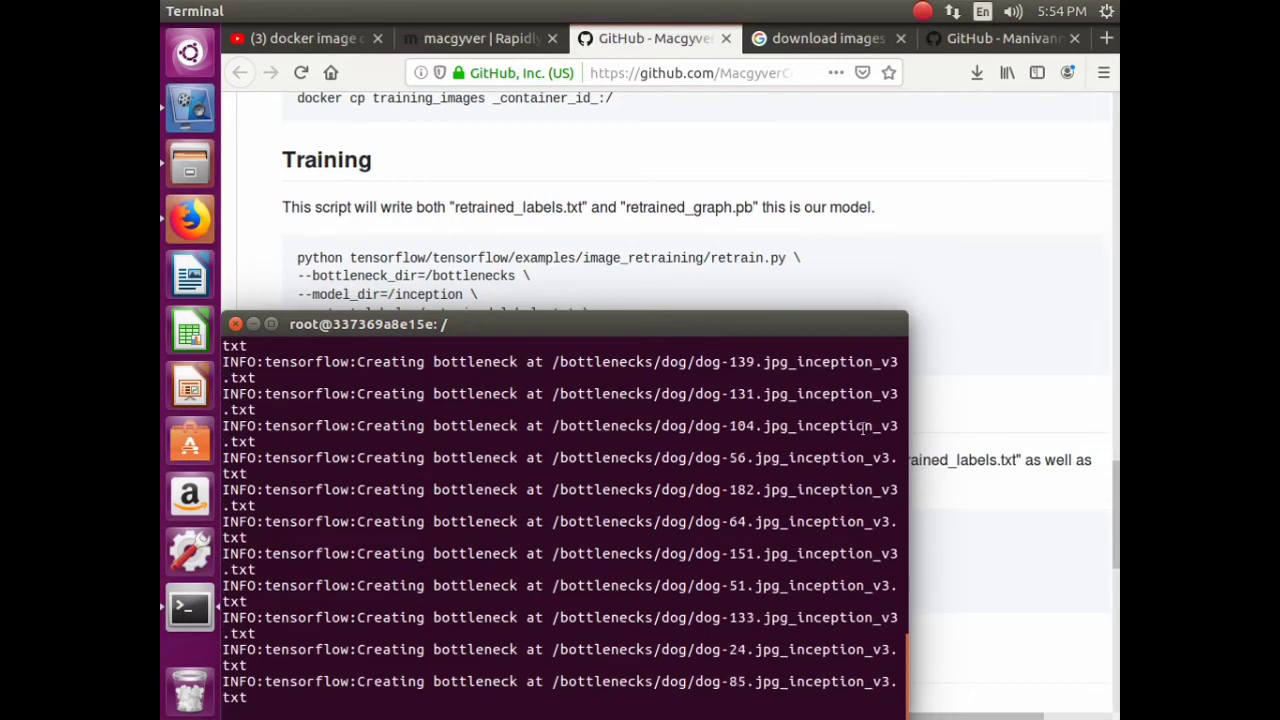
pyautogui.moveTo(665, 323); pyautogui.dragTo(727, 91)
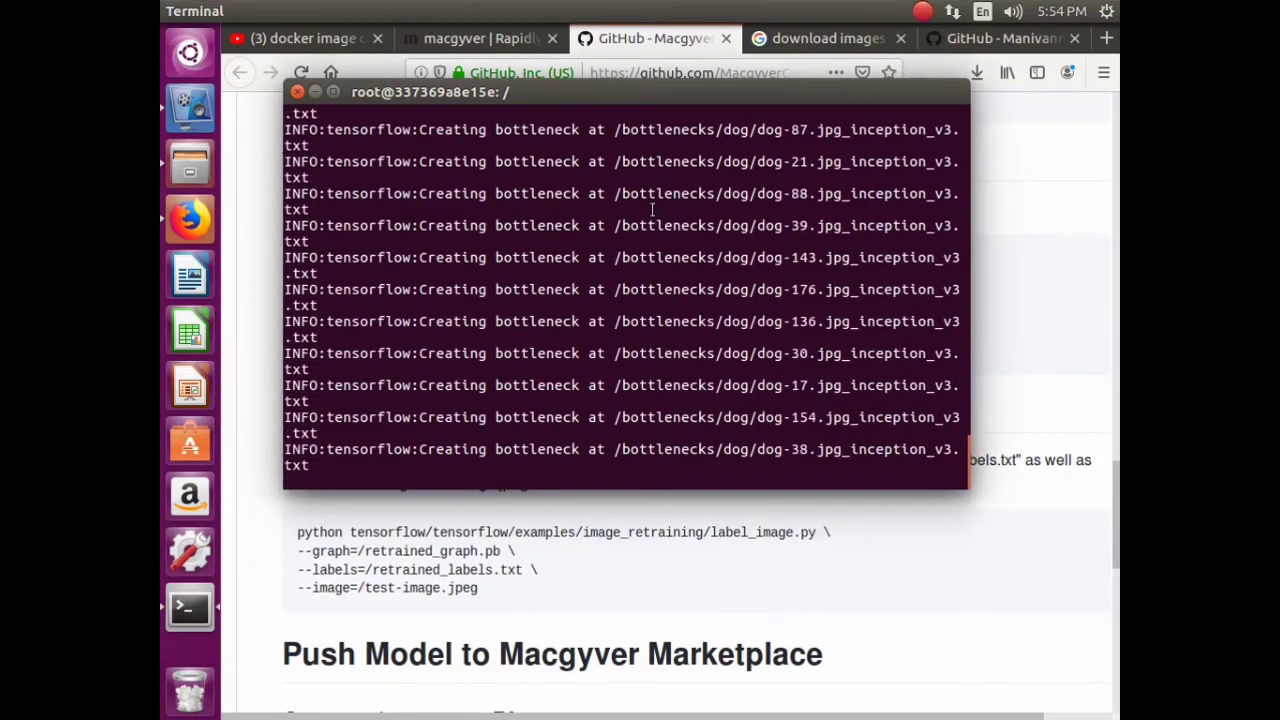
pyautogui.hotkey('alt', 'Tab')
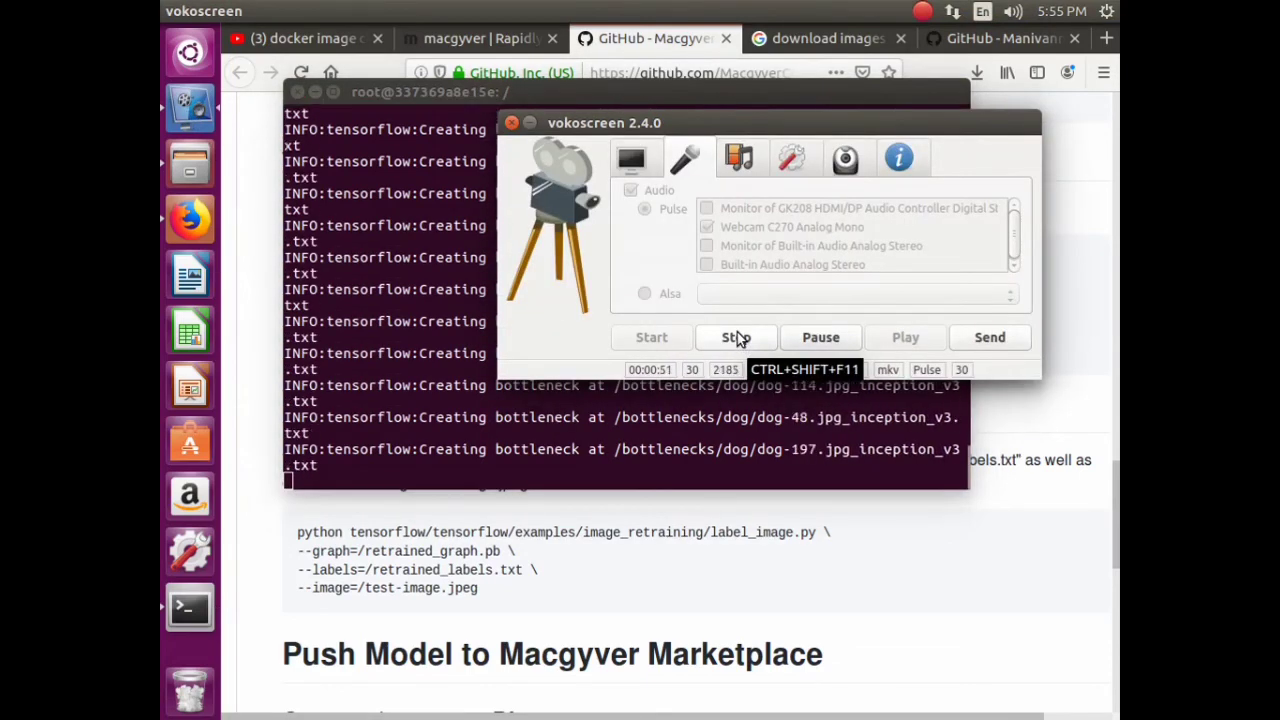
pyautogui.click(736, 338)
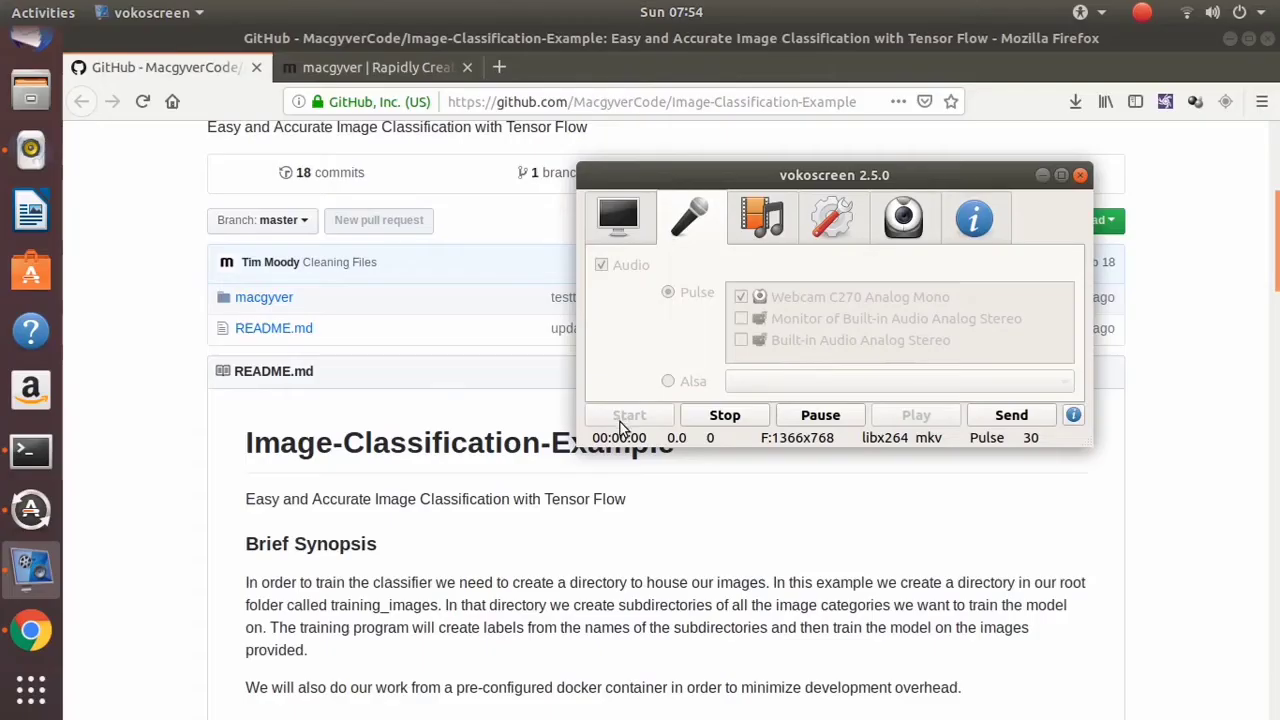